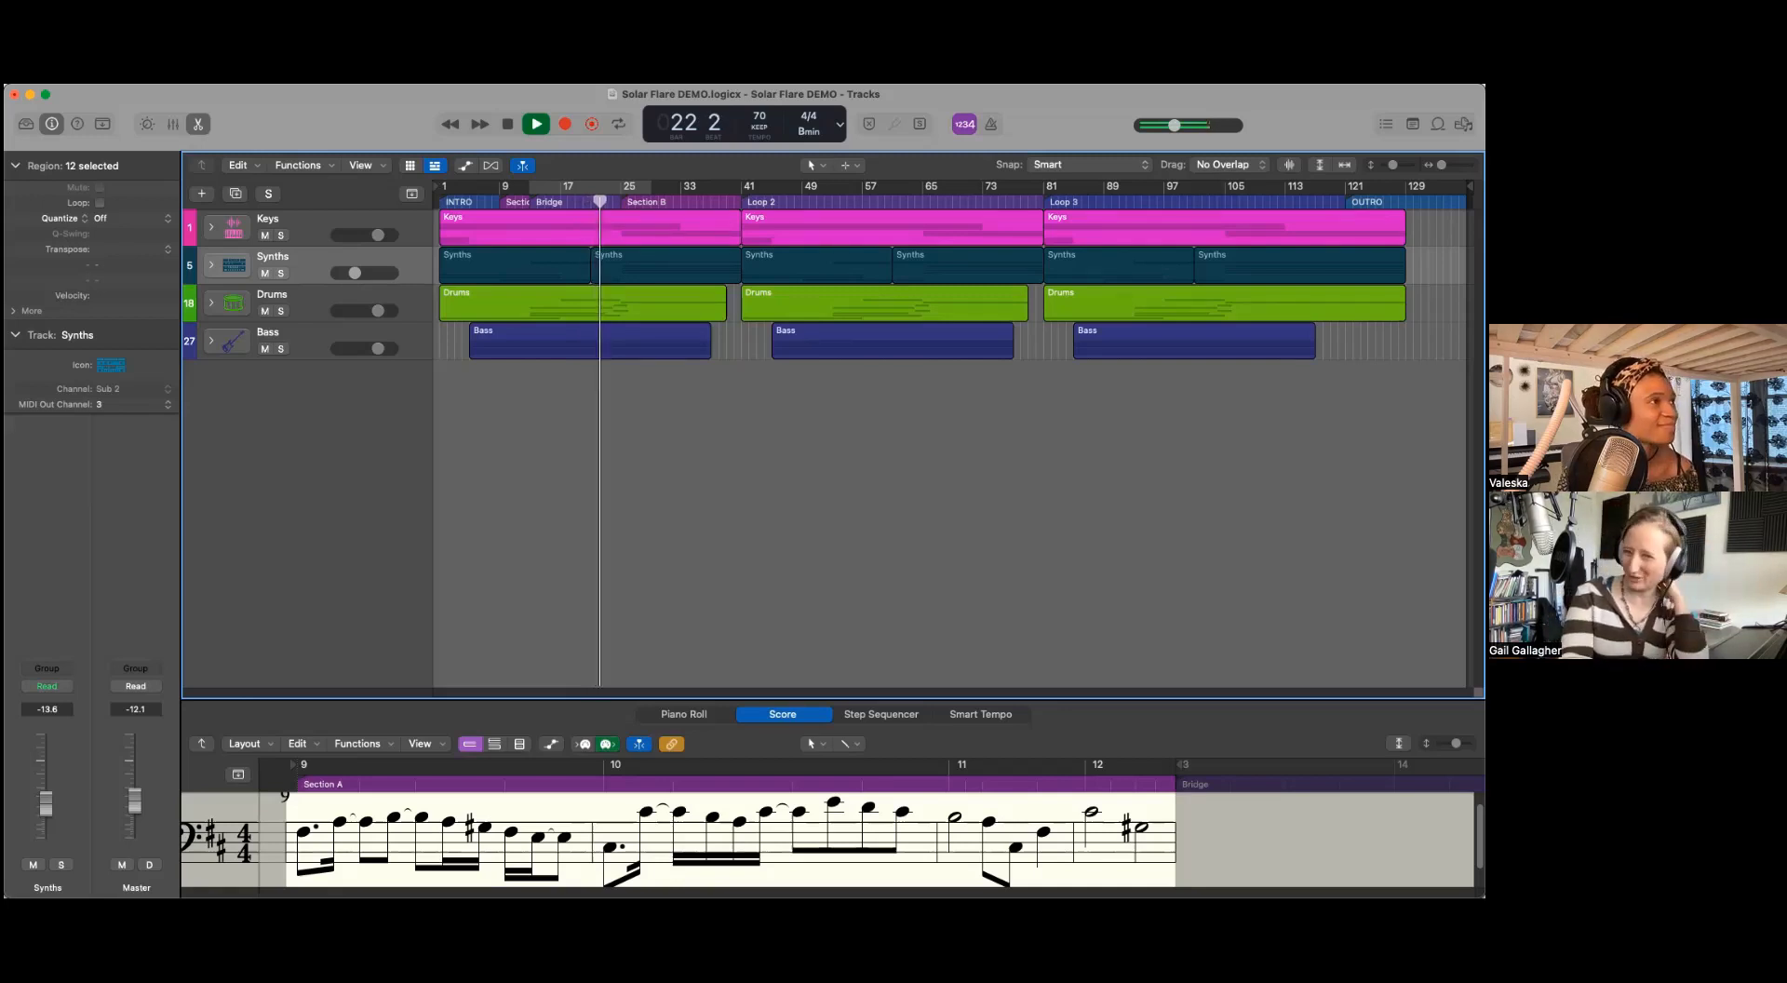
Step: Stop playback and expand the Keys, Synths, Drums and Bass track stacks to show their individual tracks
key(space)
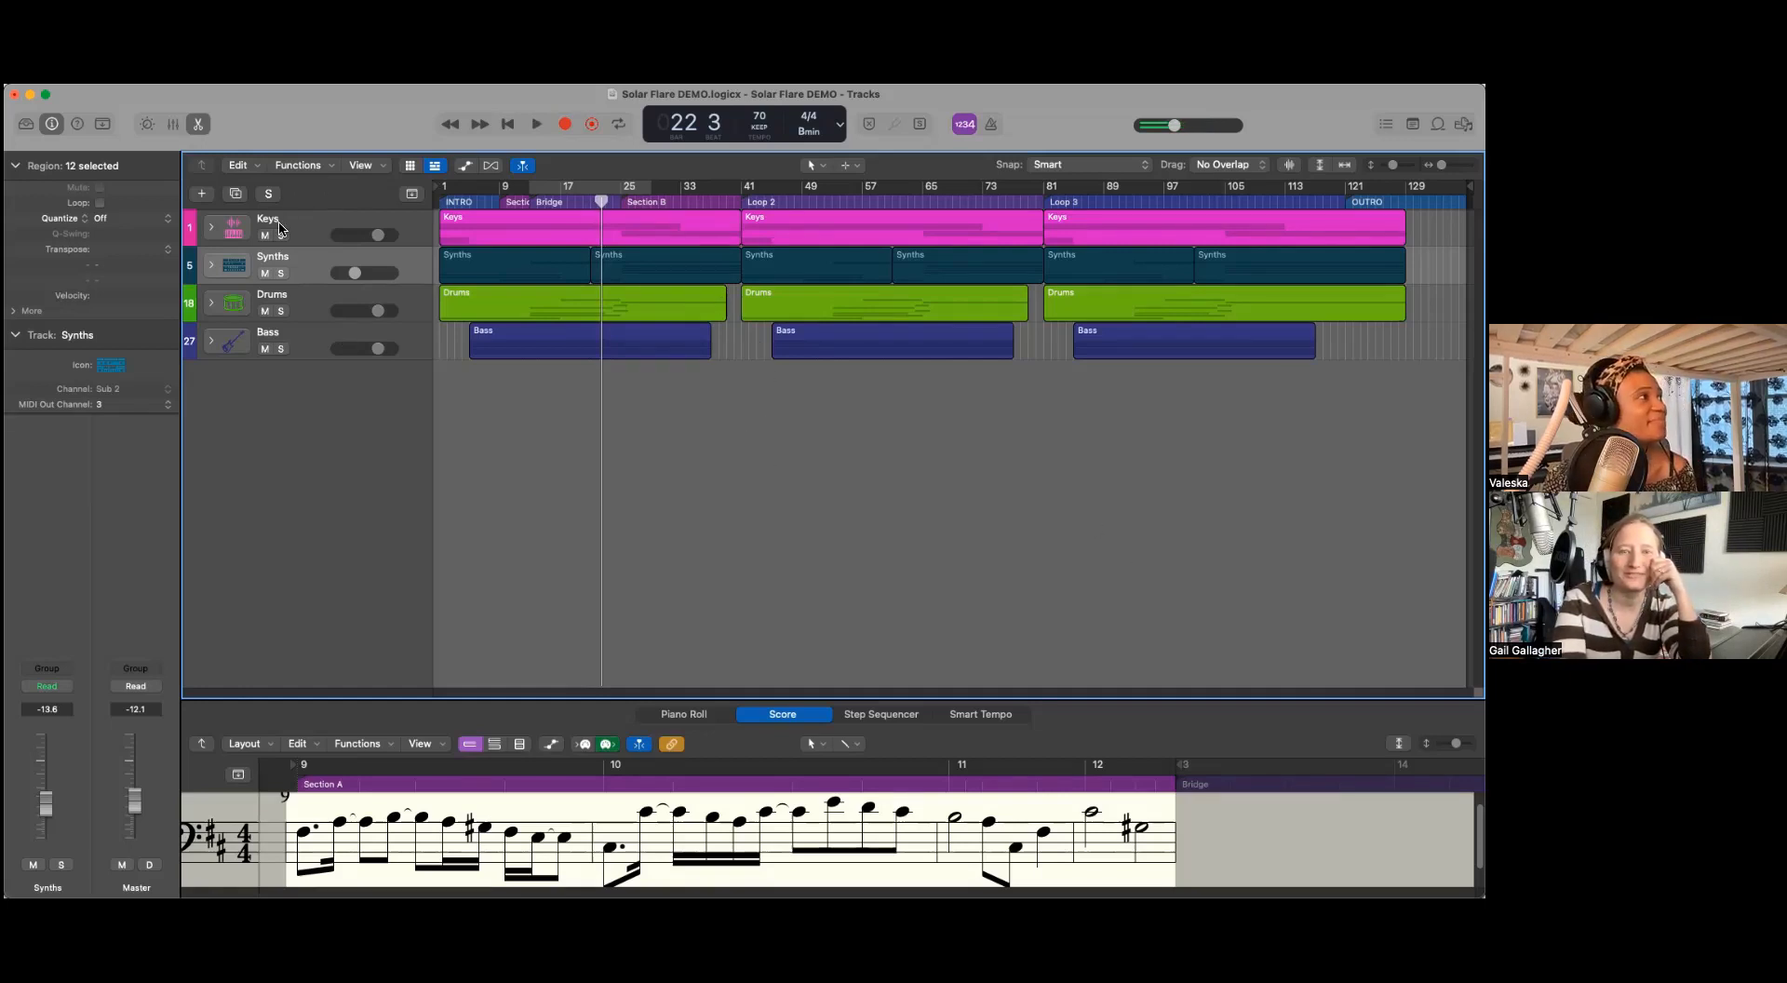
click(212, 229)
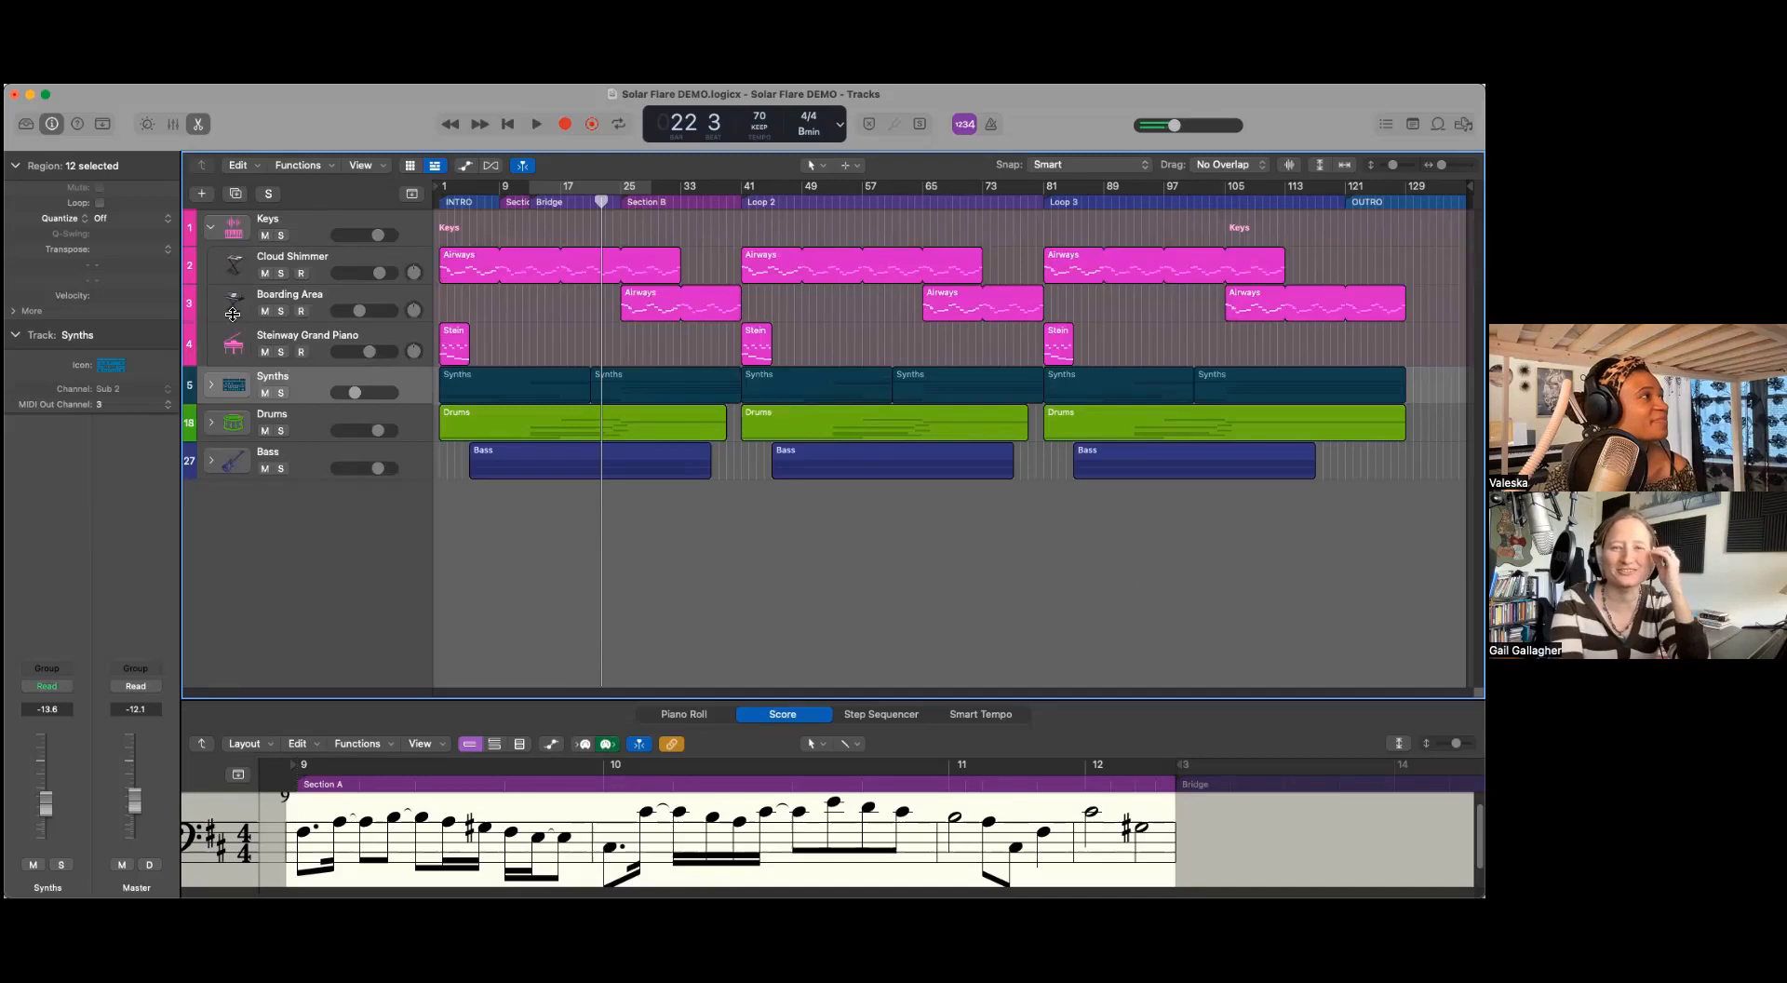
click(212, 385)
scroll(344, 442, down, 5)
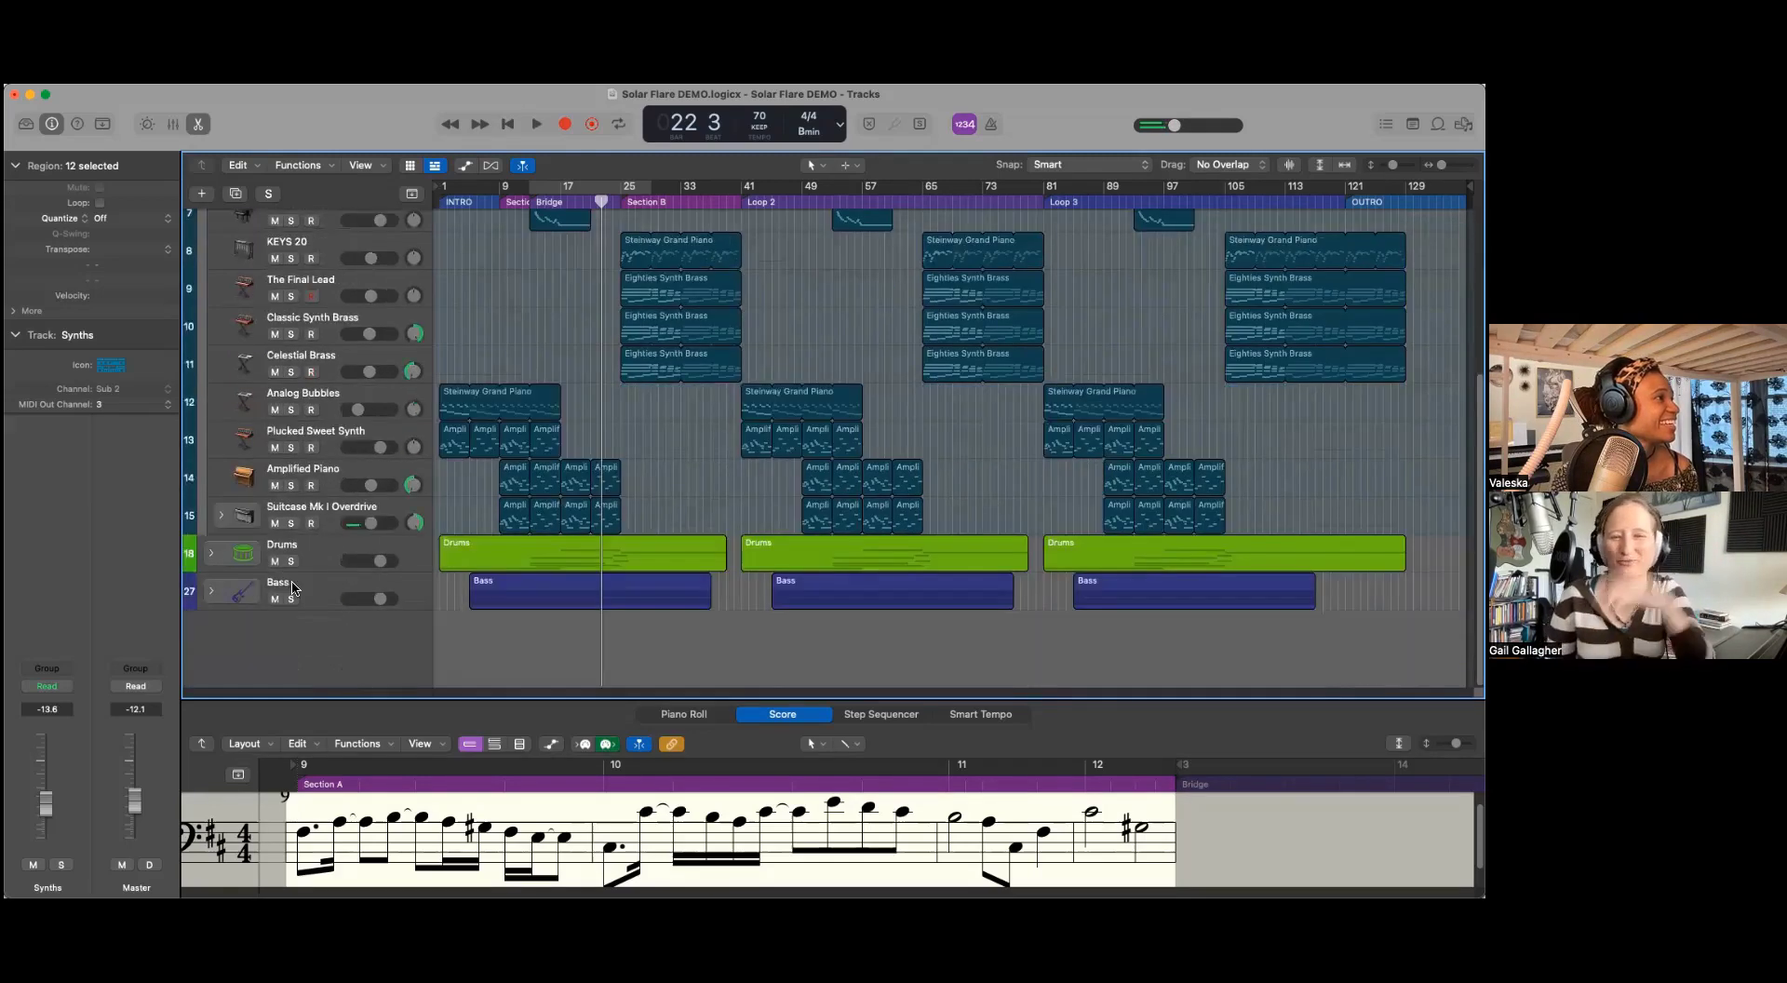
click(212, 553)
scroll(275, 614, down, 5)
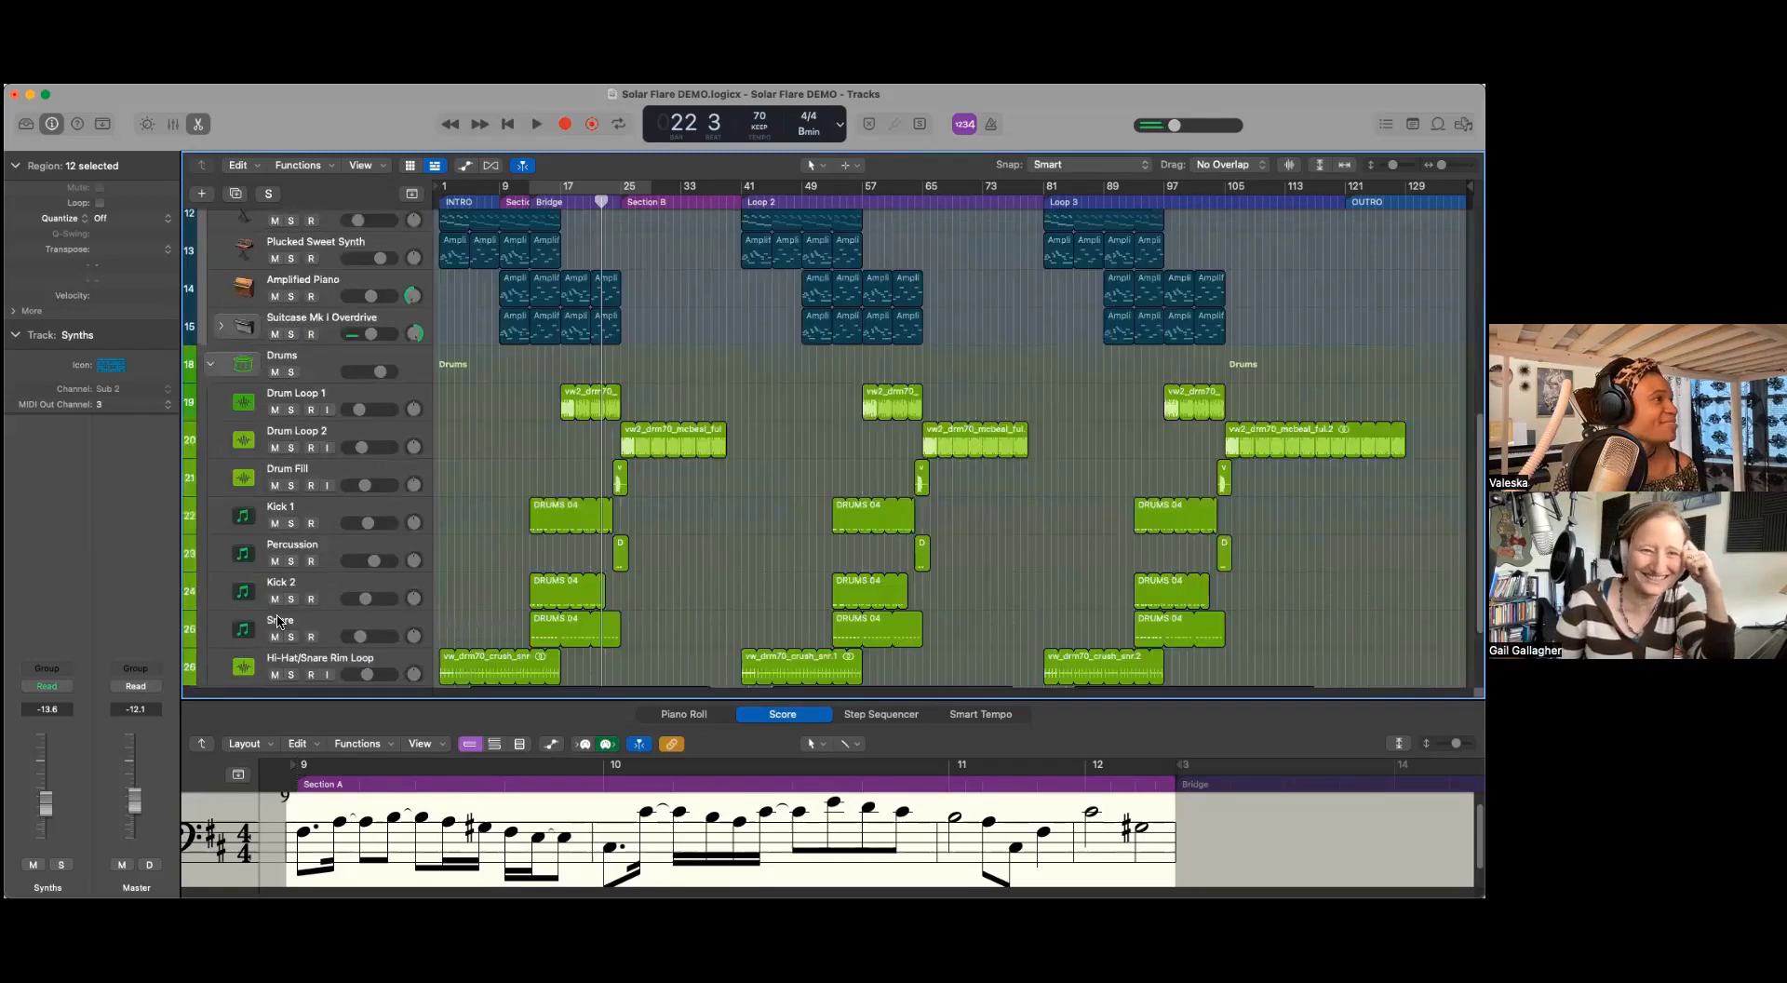
scroll(278, 621, down, 2)
click(211, 638)
scroll(606, 565, down, 4)
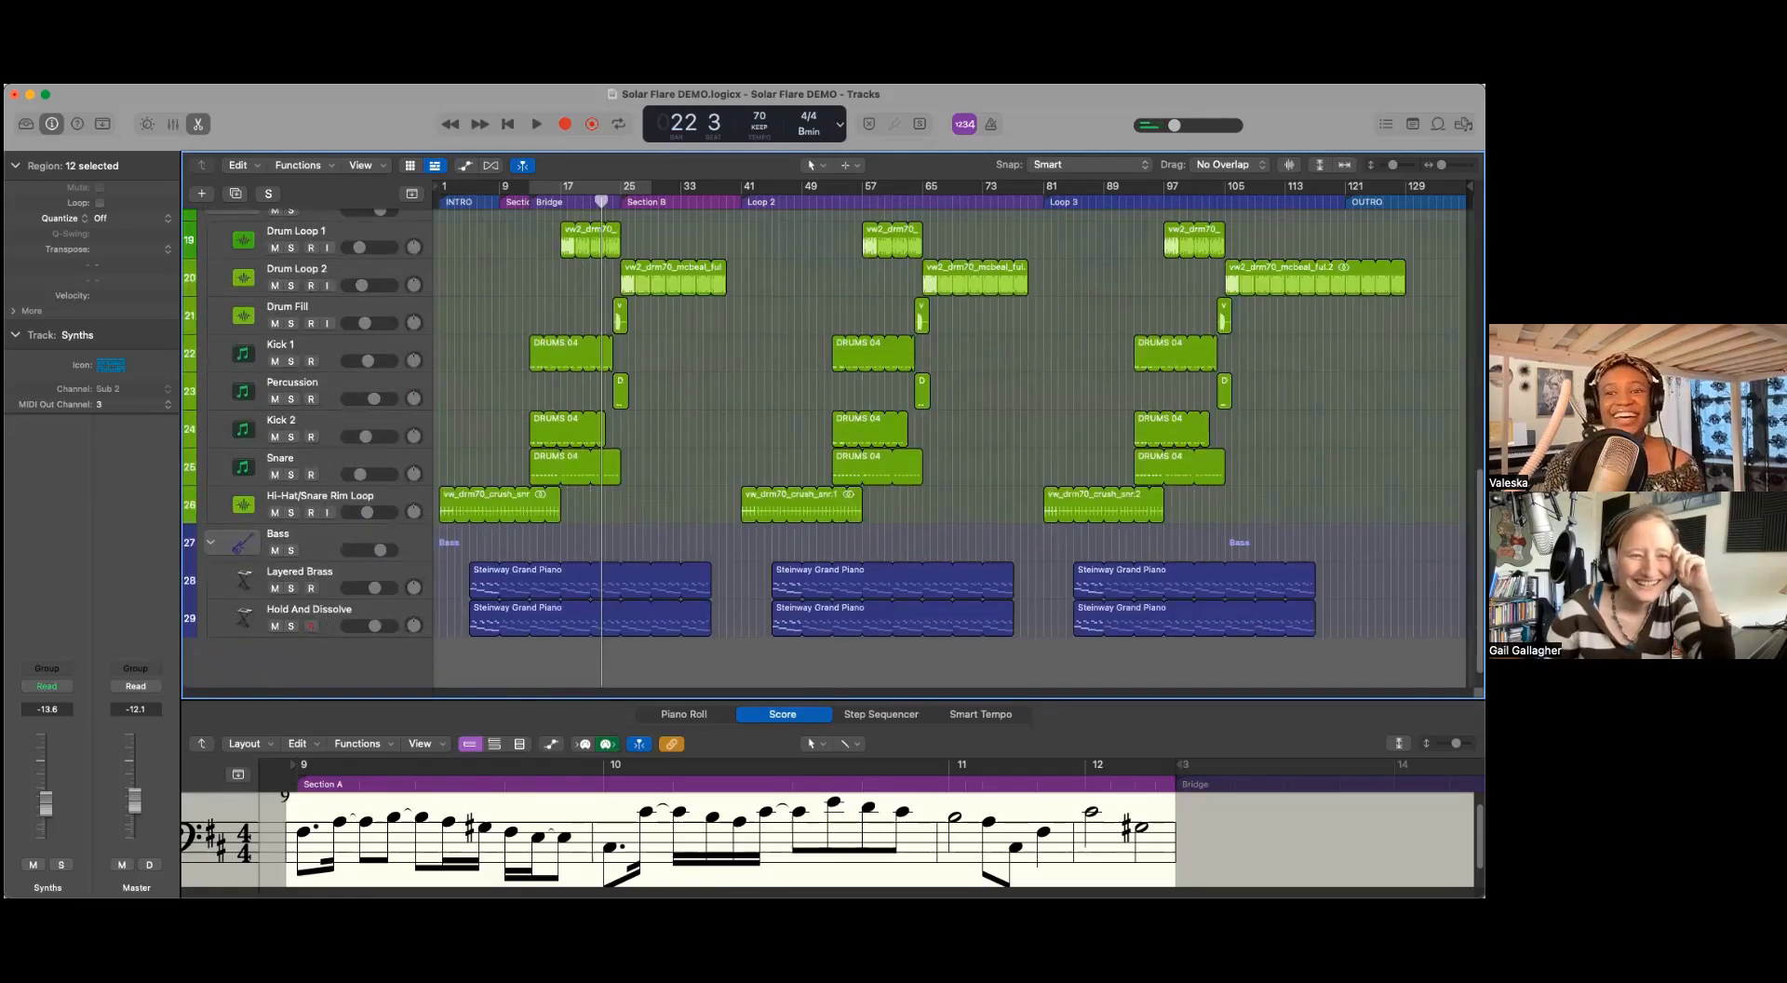
Step: Return the playhead to the start of the song, then walk it through Section A to the start of Section B at bar 25
key(Return)
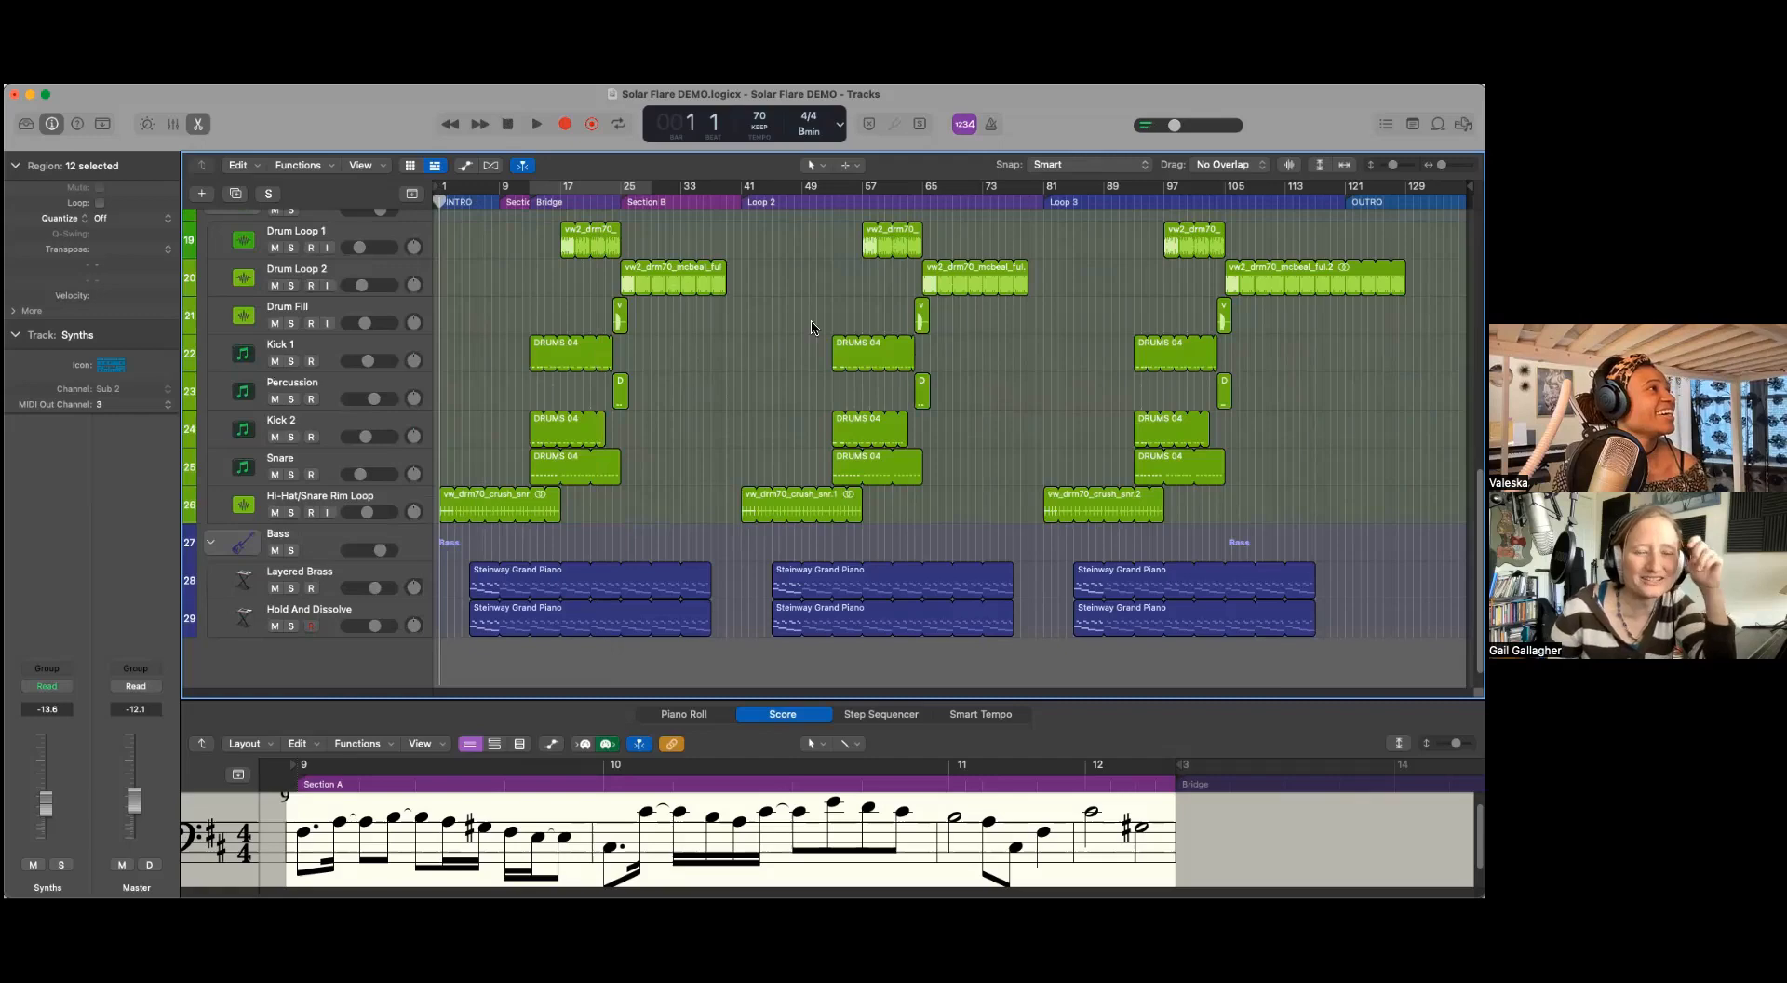
scroll(1064, 376, up, 6)
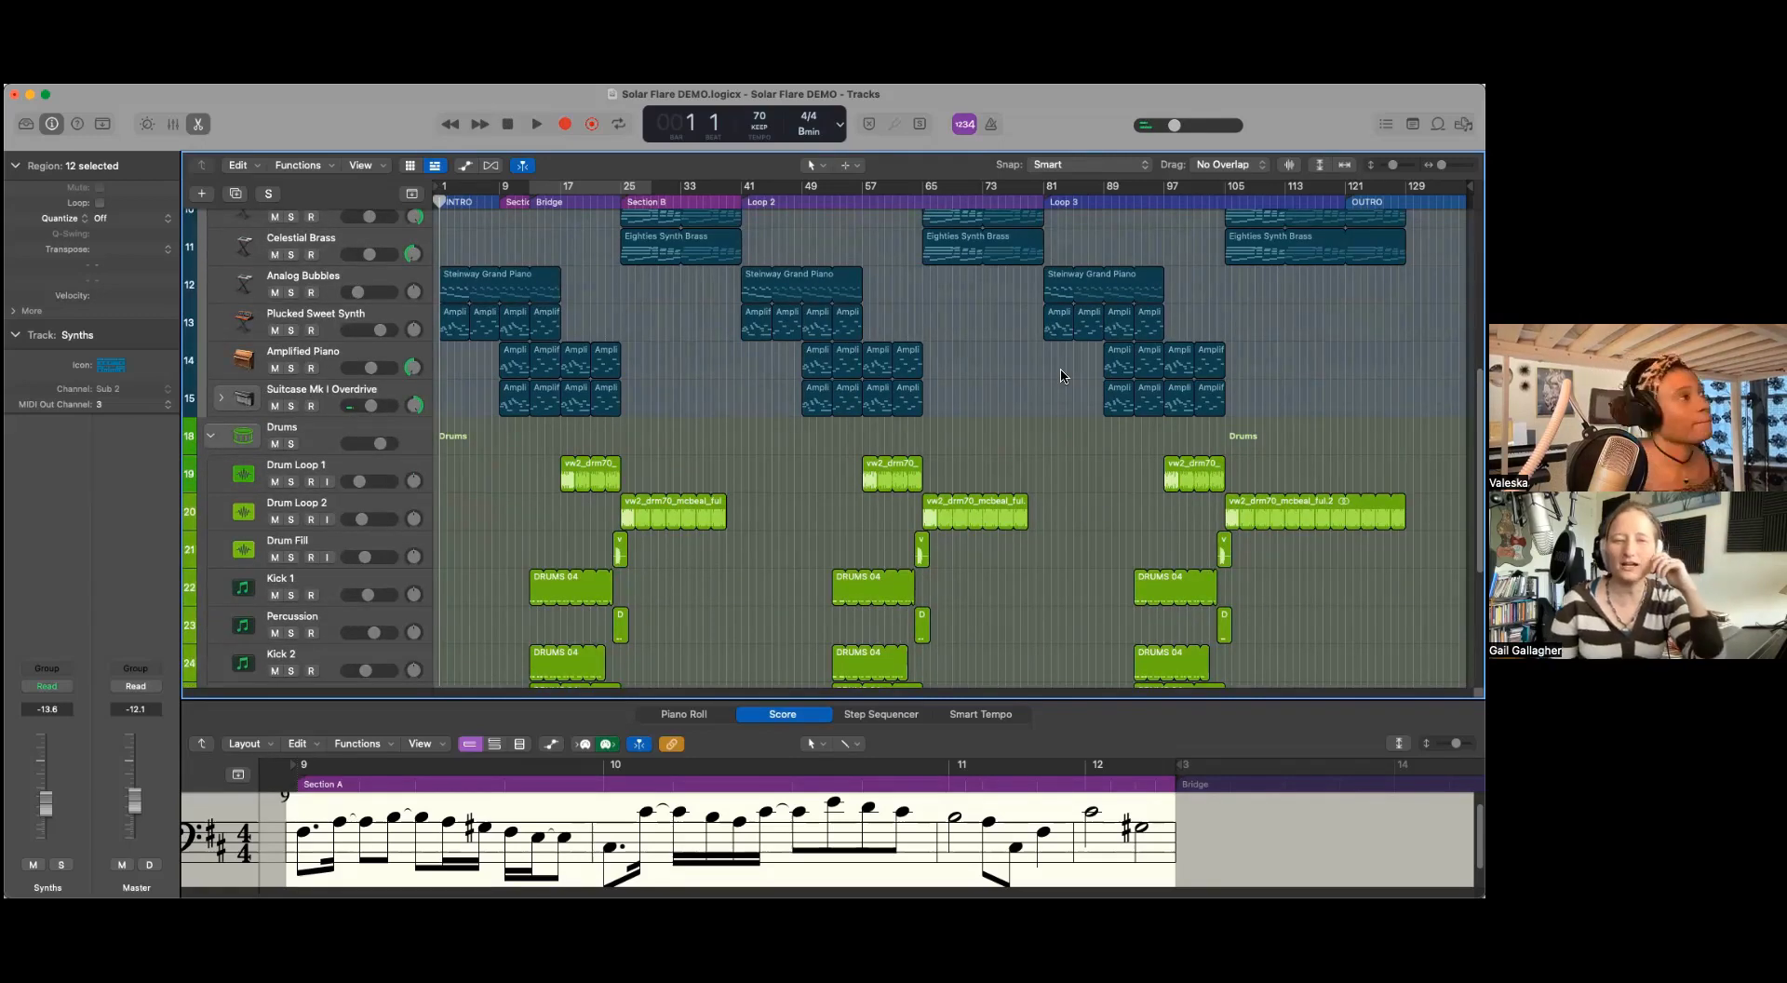
scroll(857, 391, up, 9)
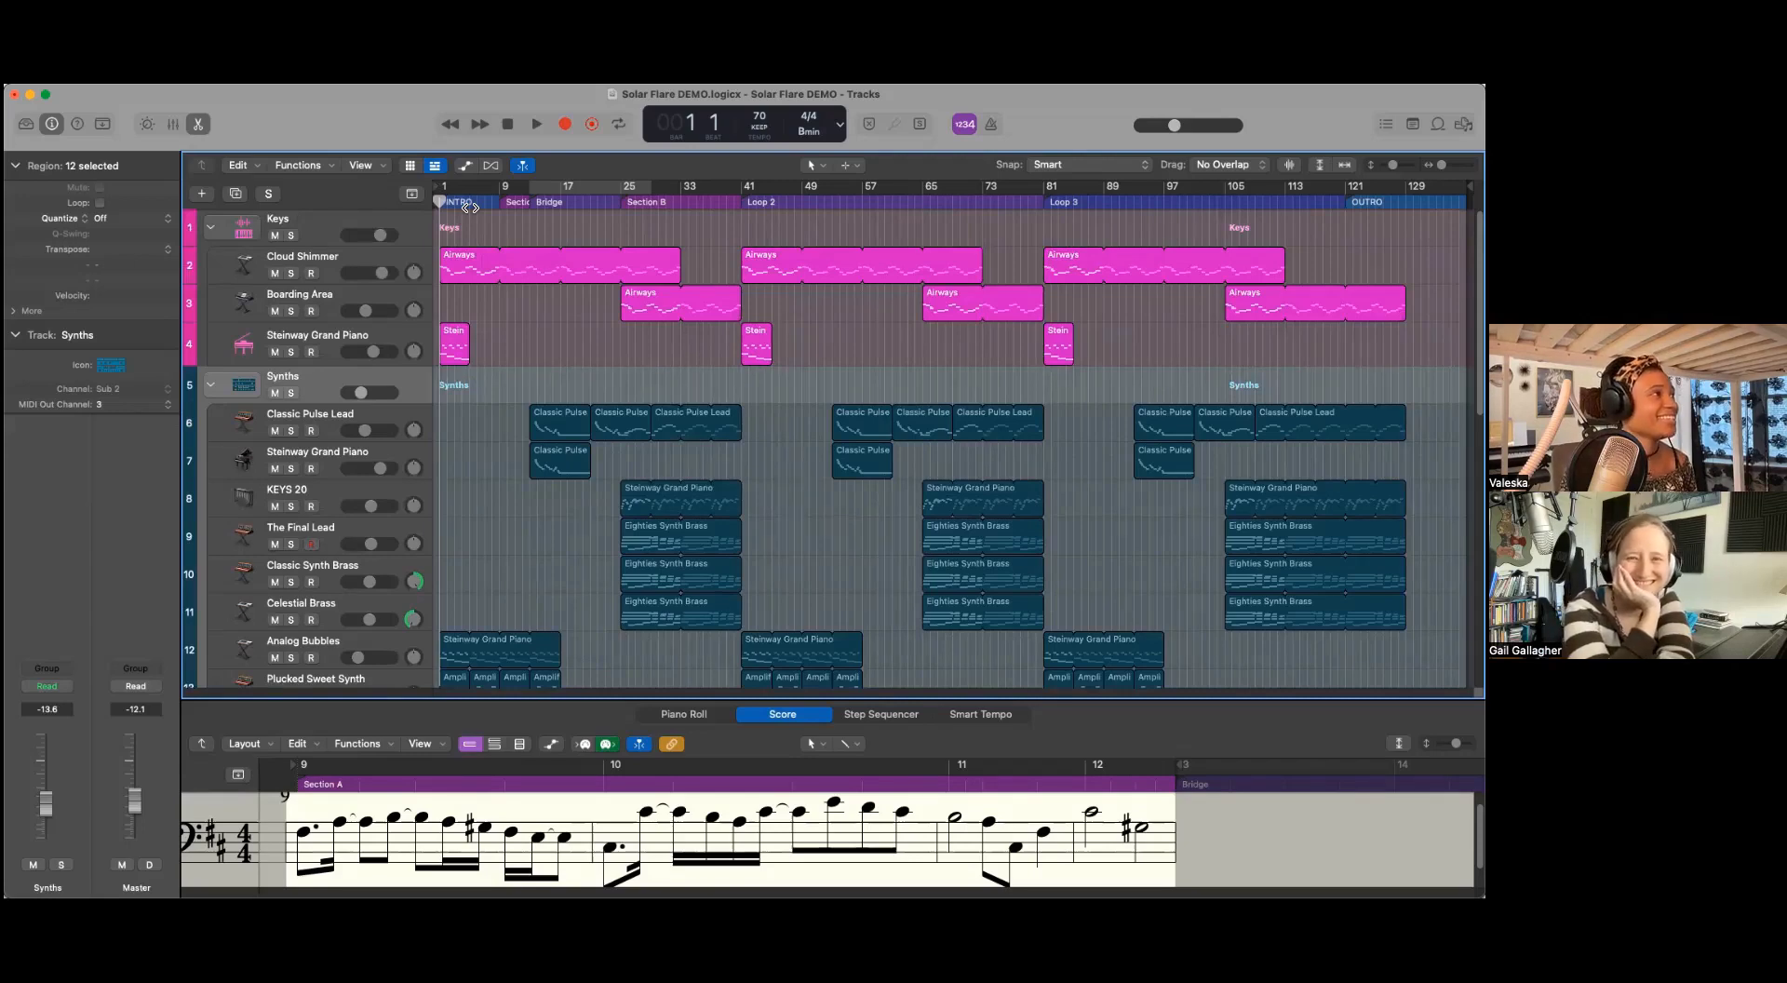
drag(440, 200, 510, 203)
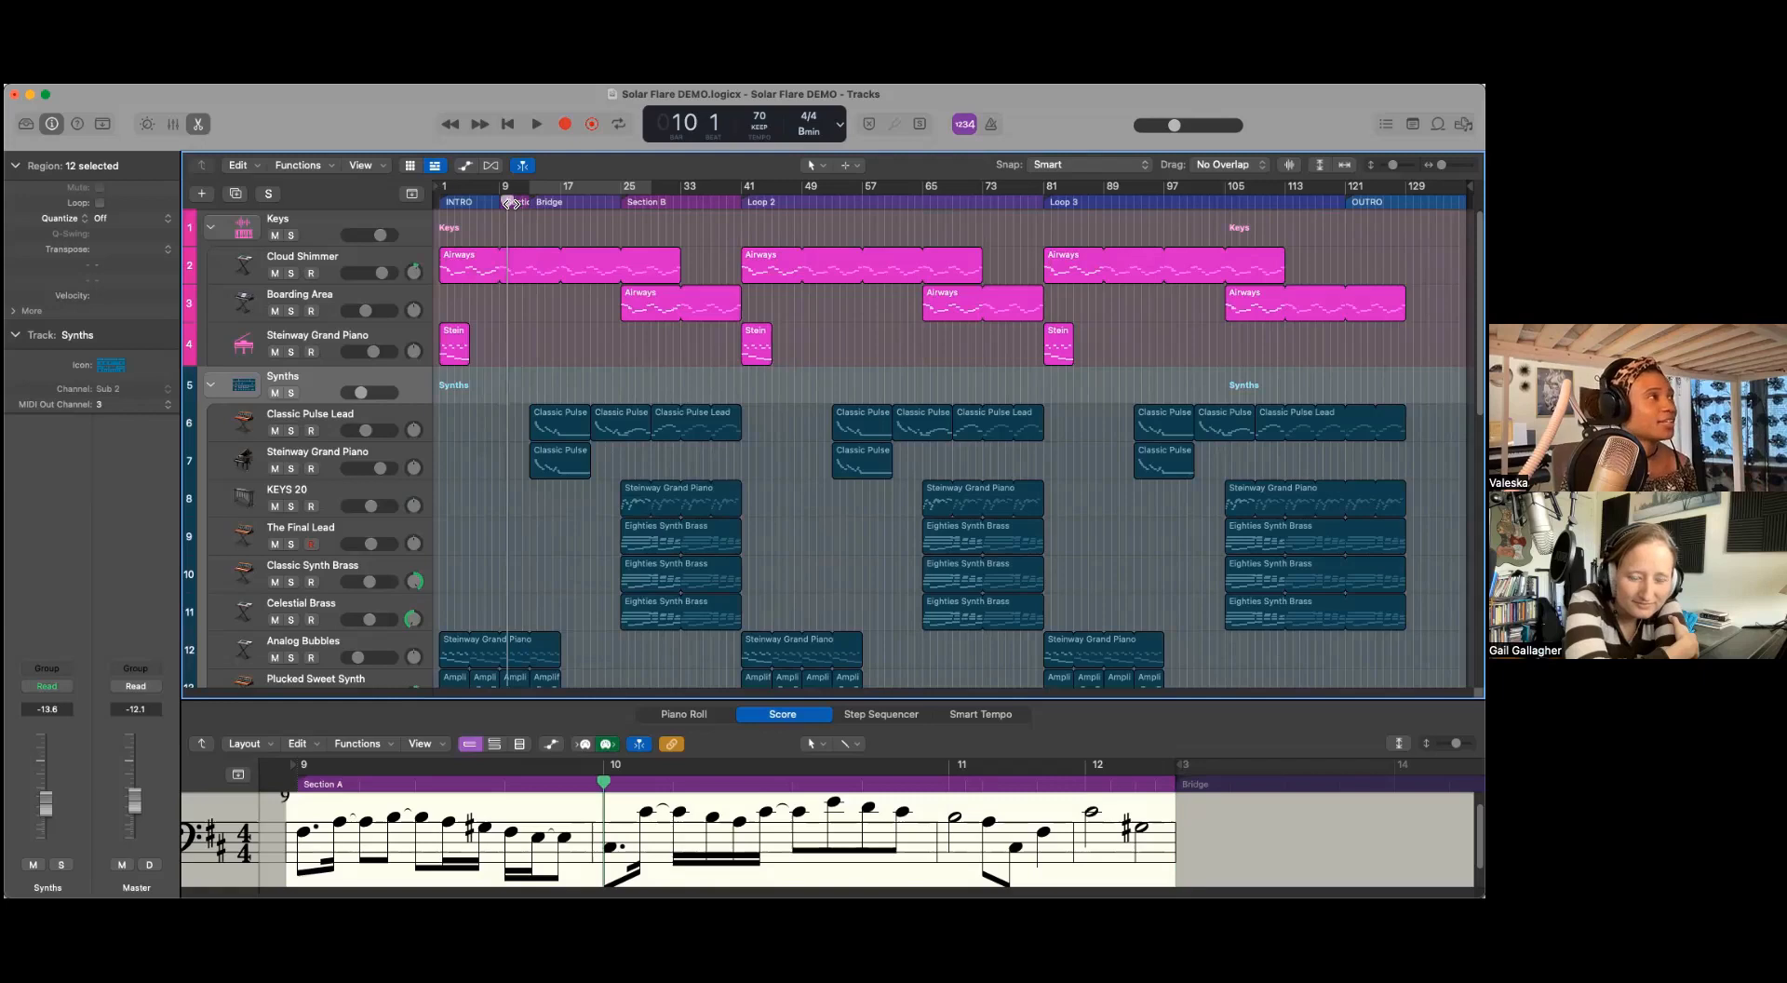
drag(511, 203, 621, 202)
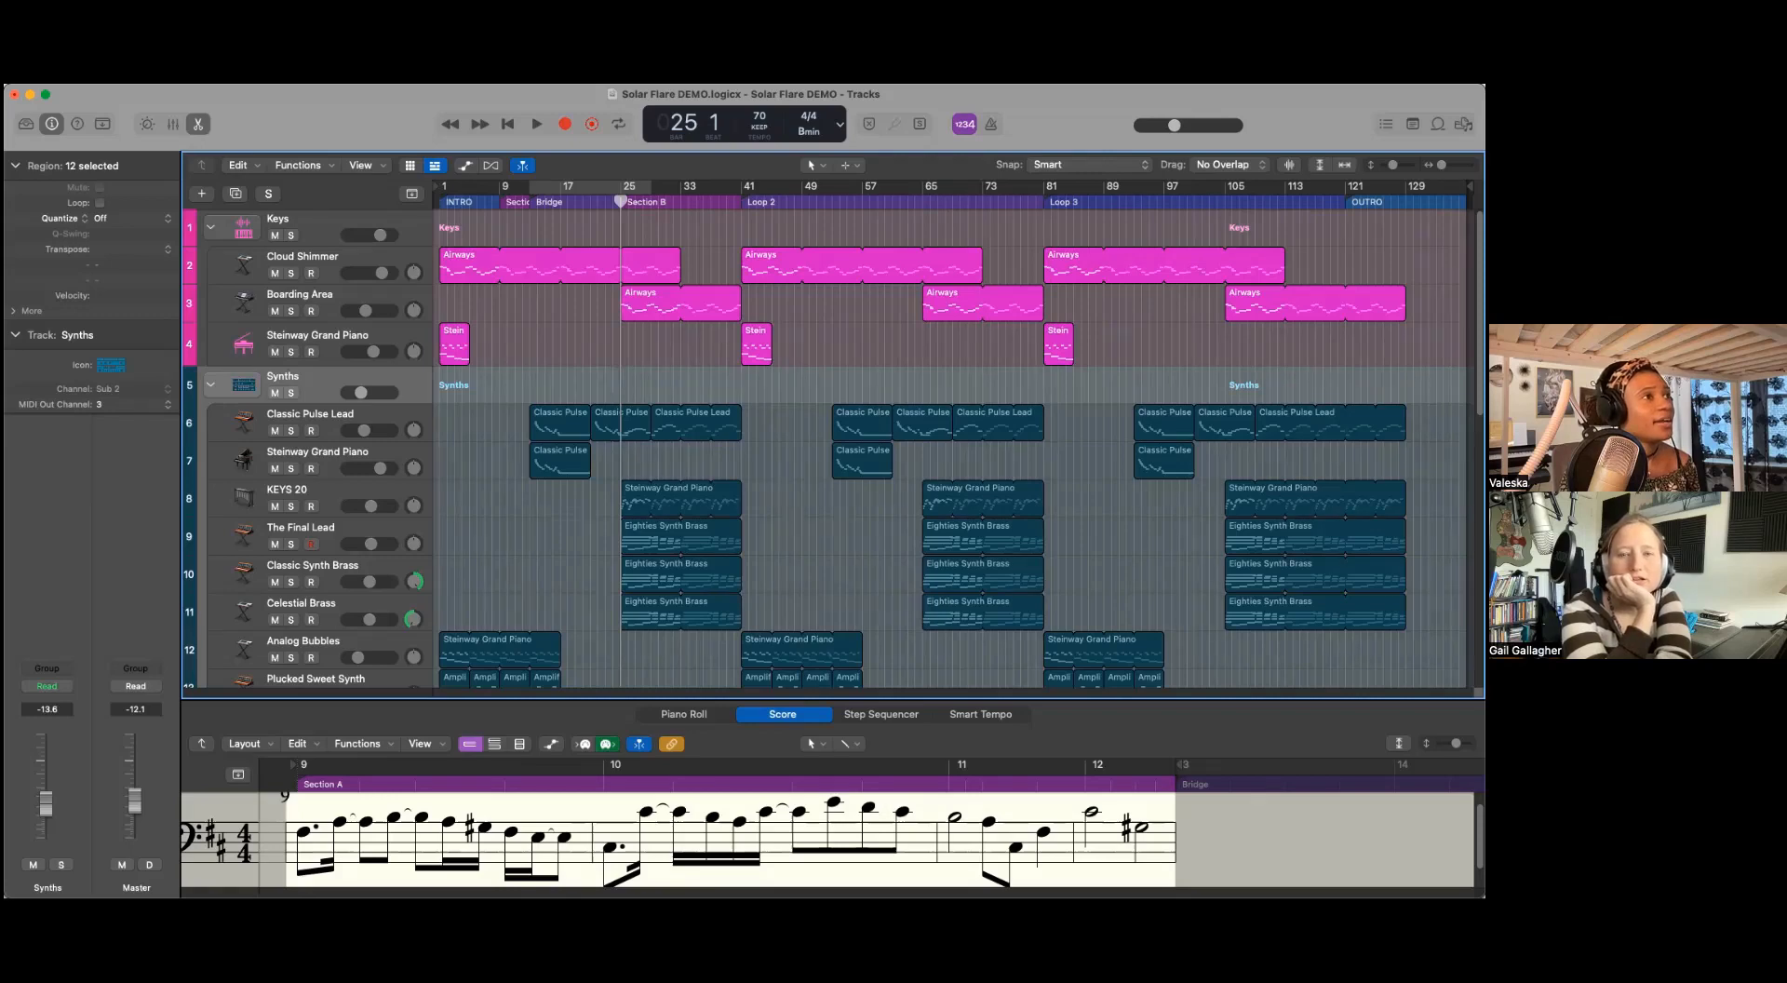
scroll(824, 446, down, 5)
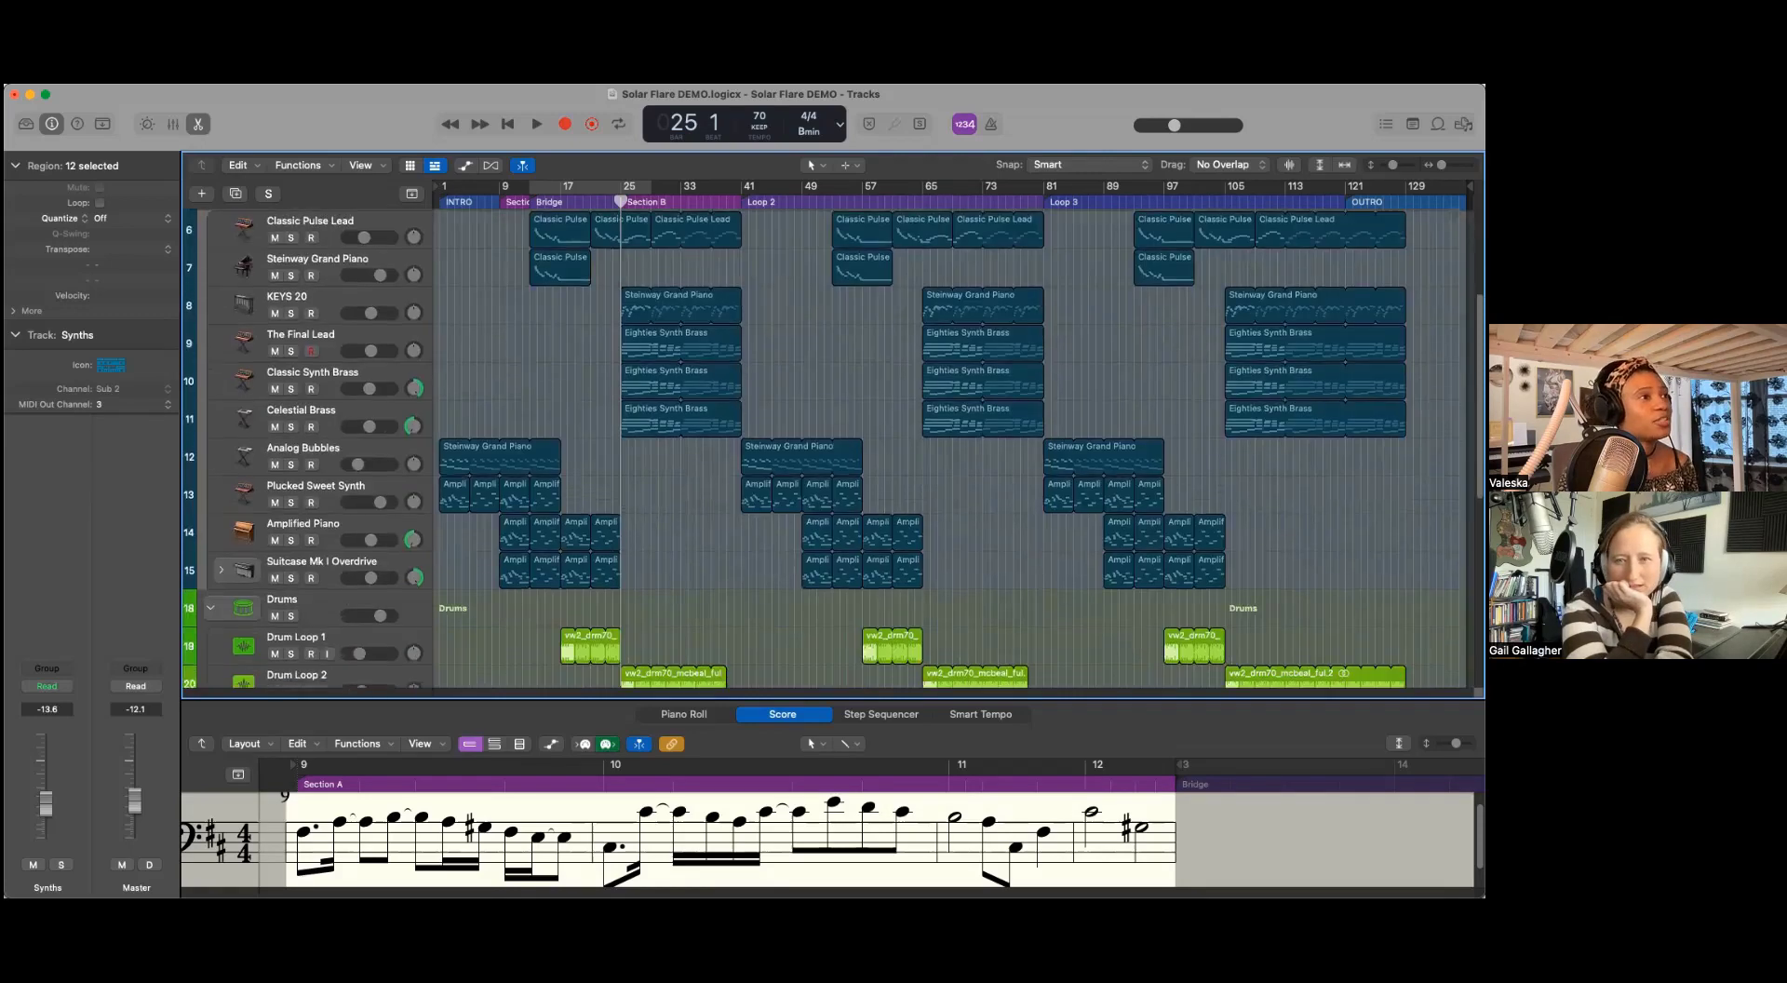
scroll(824, 447, up, 5)
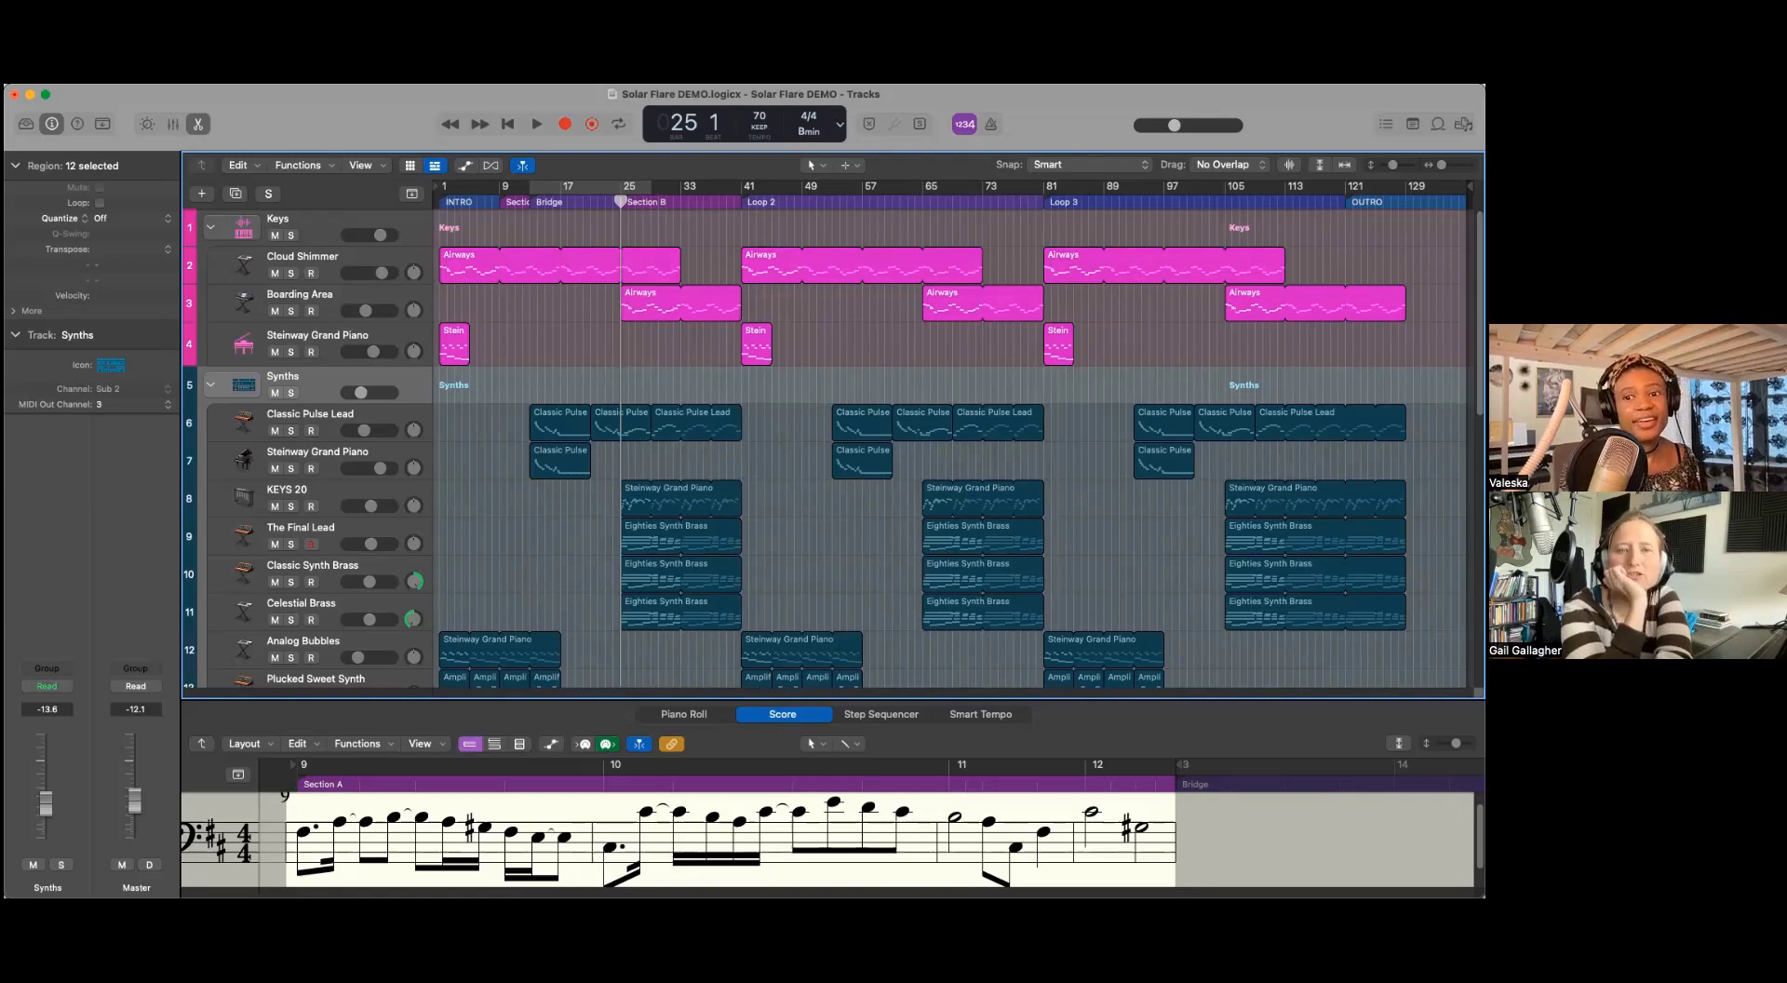
scroll(858, 463, down, 2)
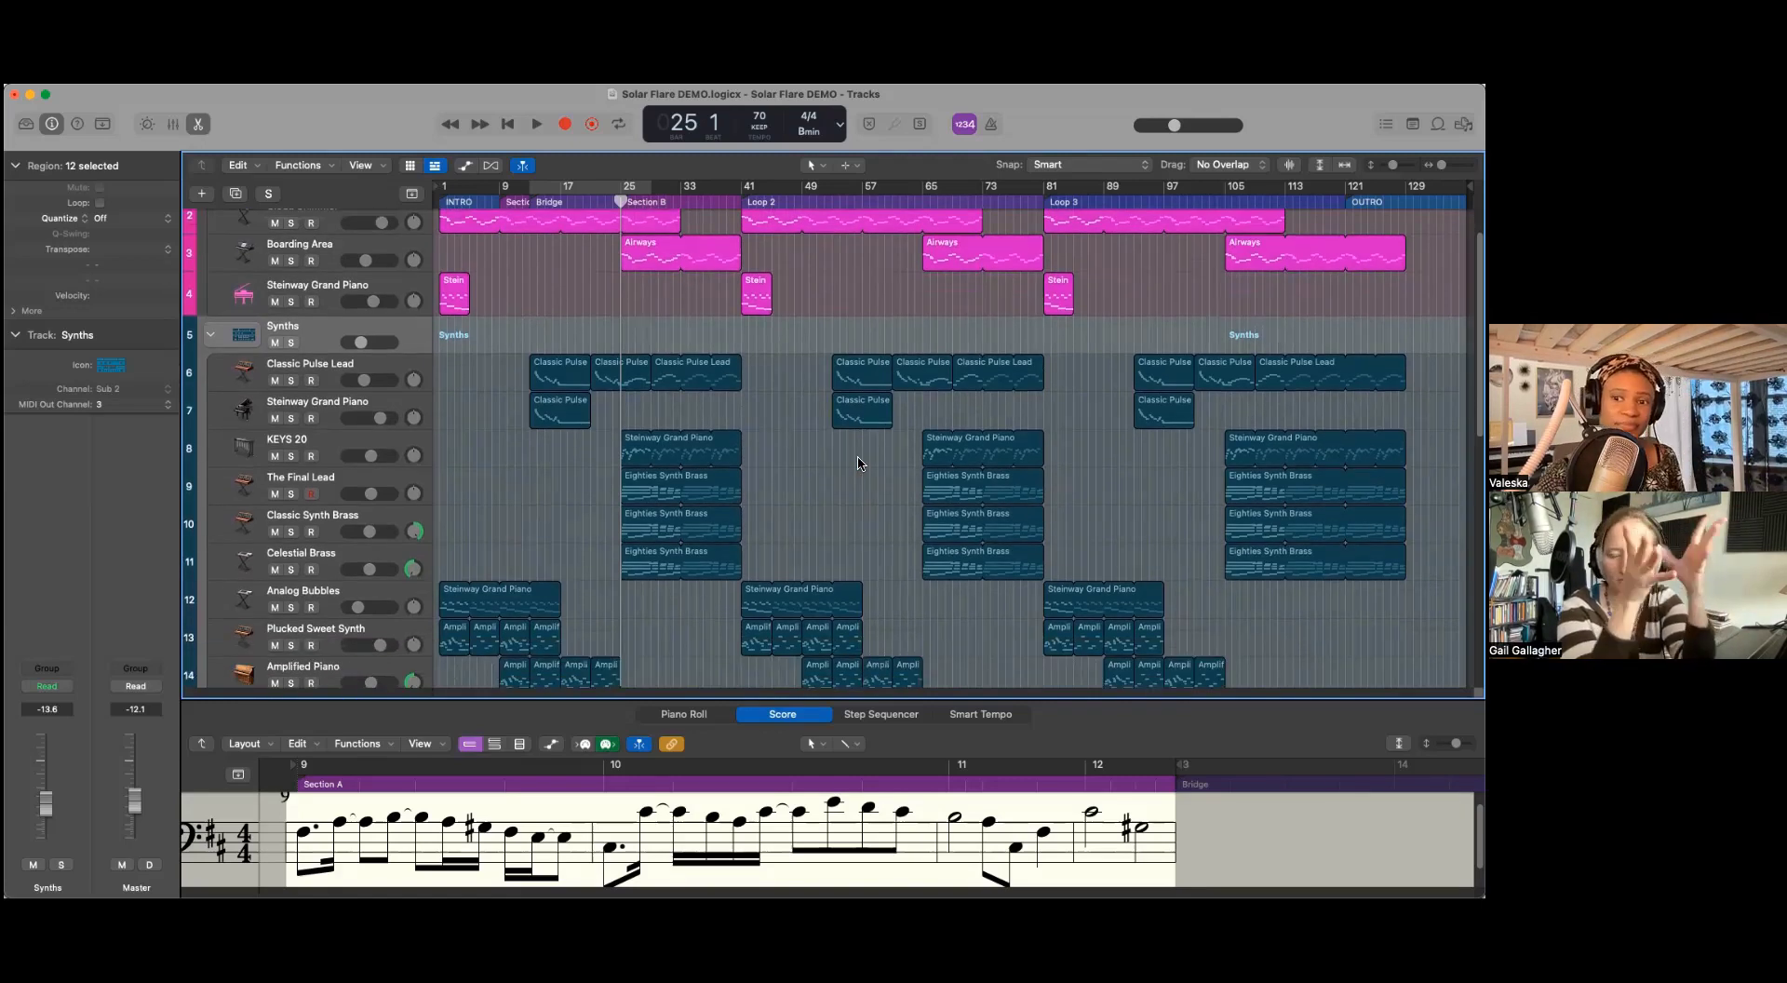
scroll(833, 540, up, 2)
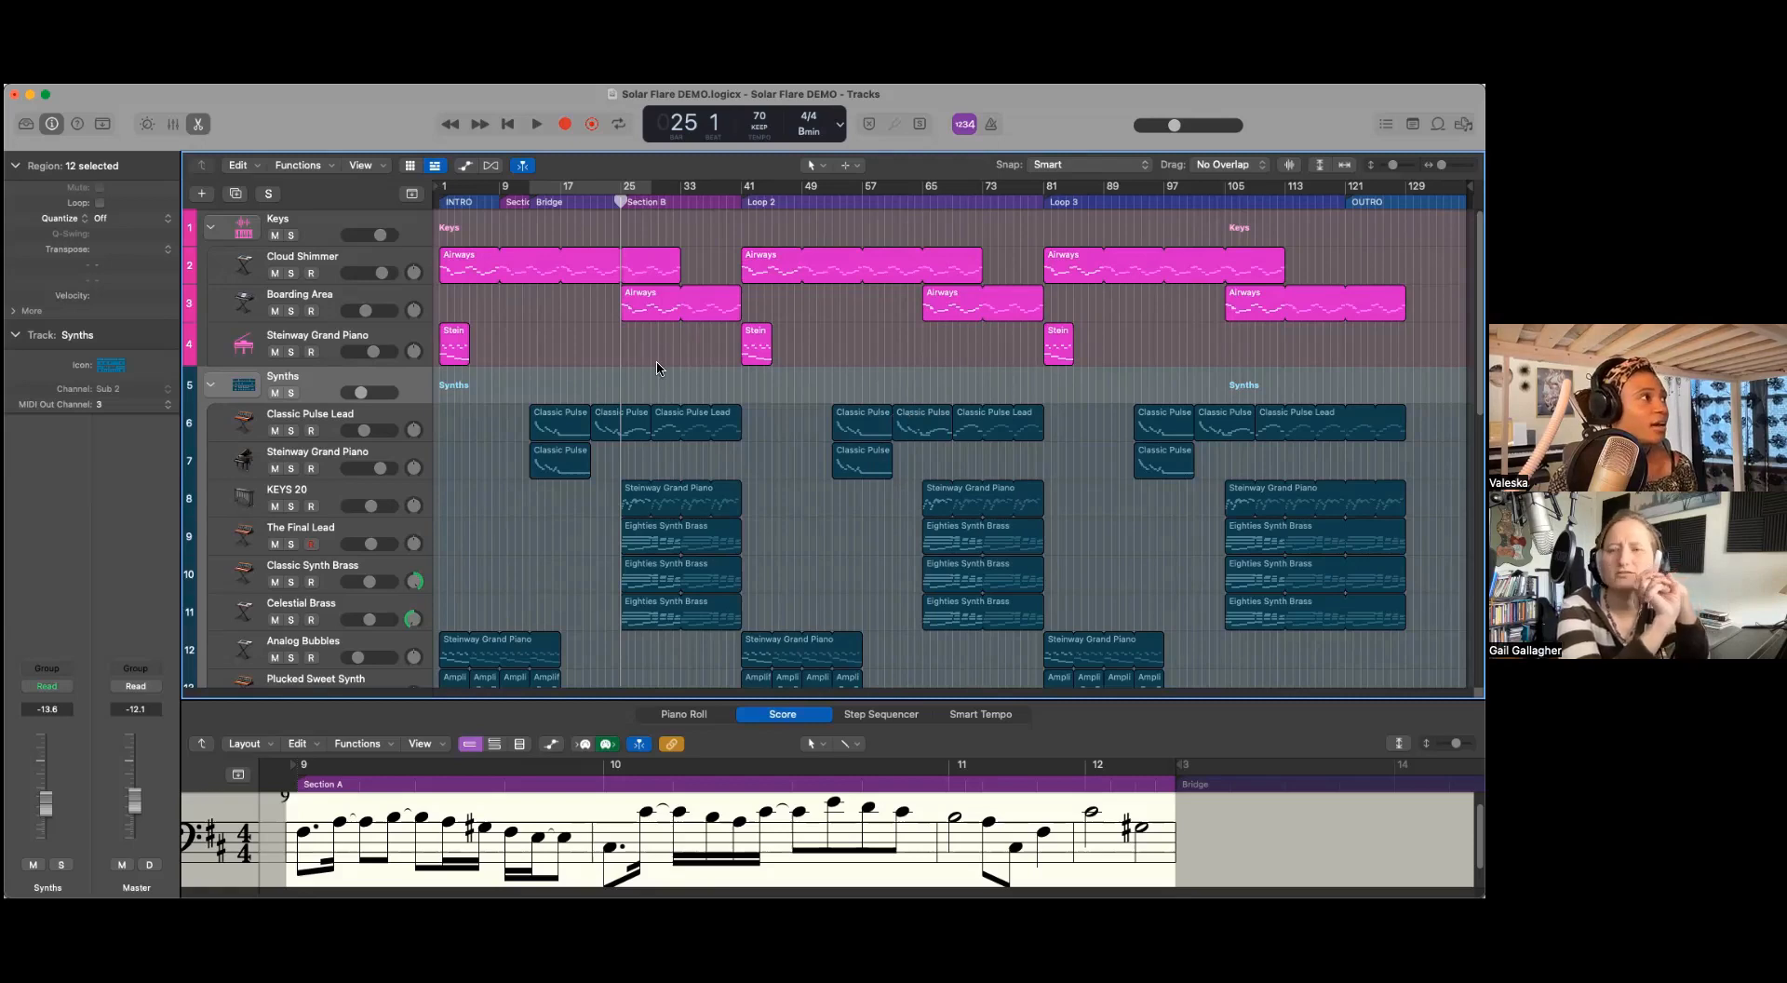
scroll(657, 368, down, 8)
scroll(657, 369, up, 8)
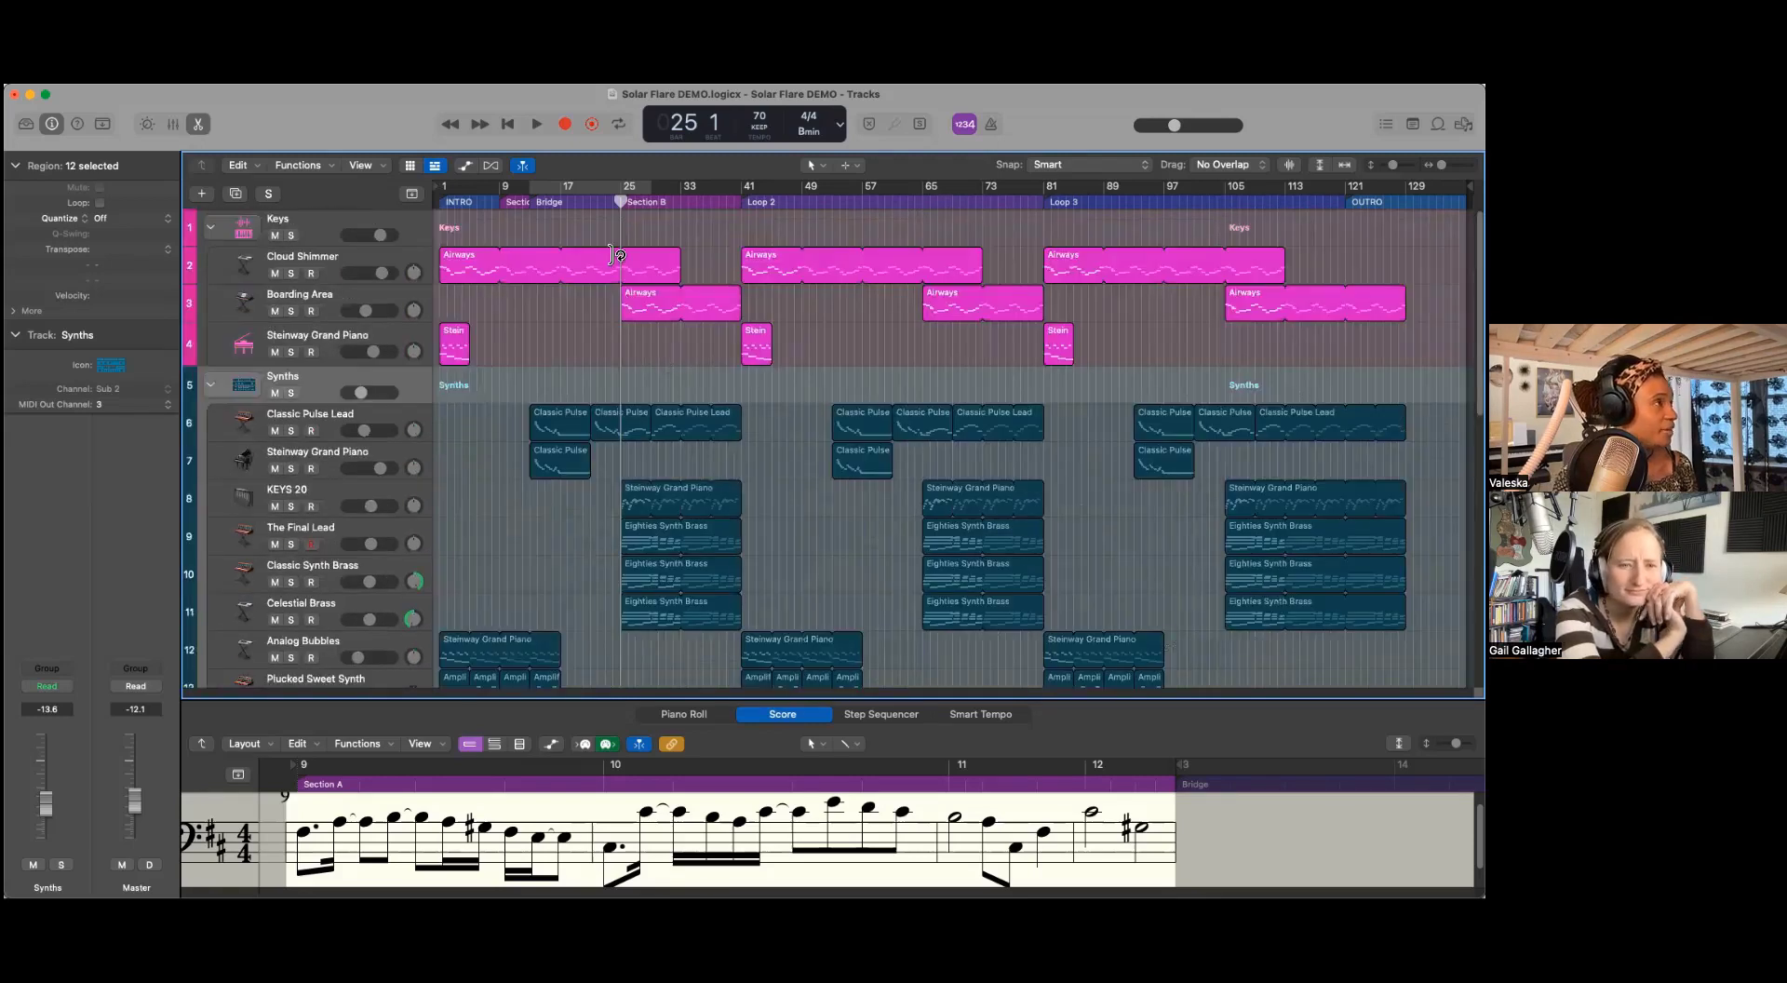
Step: Set an active cycle range over Section B from bar 25 to bar 41 and place the playhead at bar 25
click(582, 206)
drag(582, 207, 442, 205)
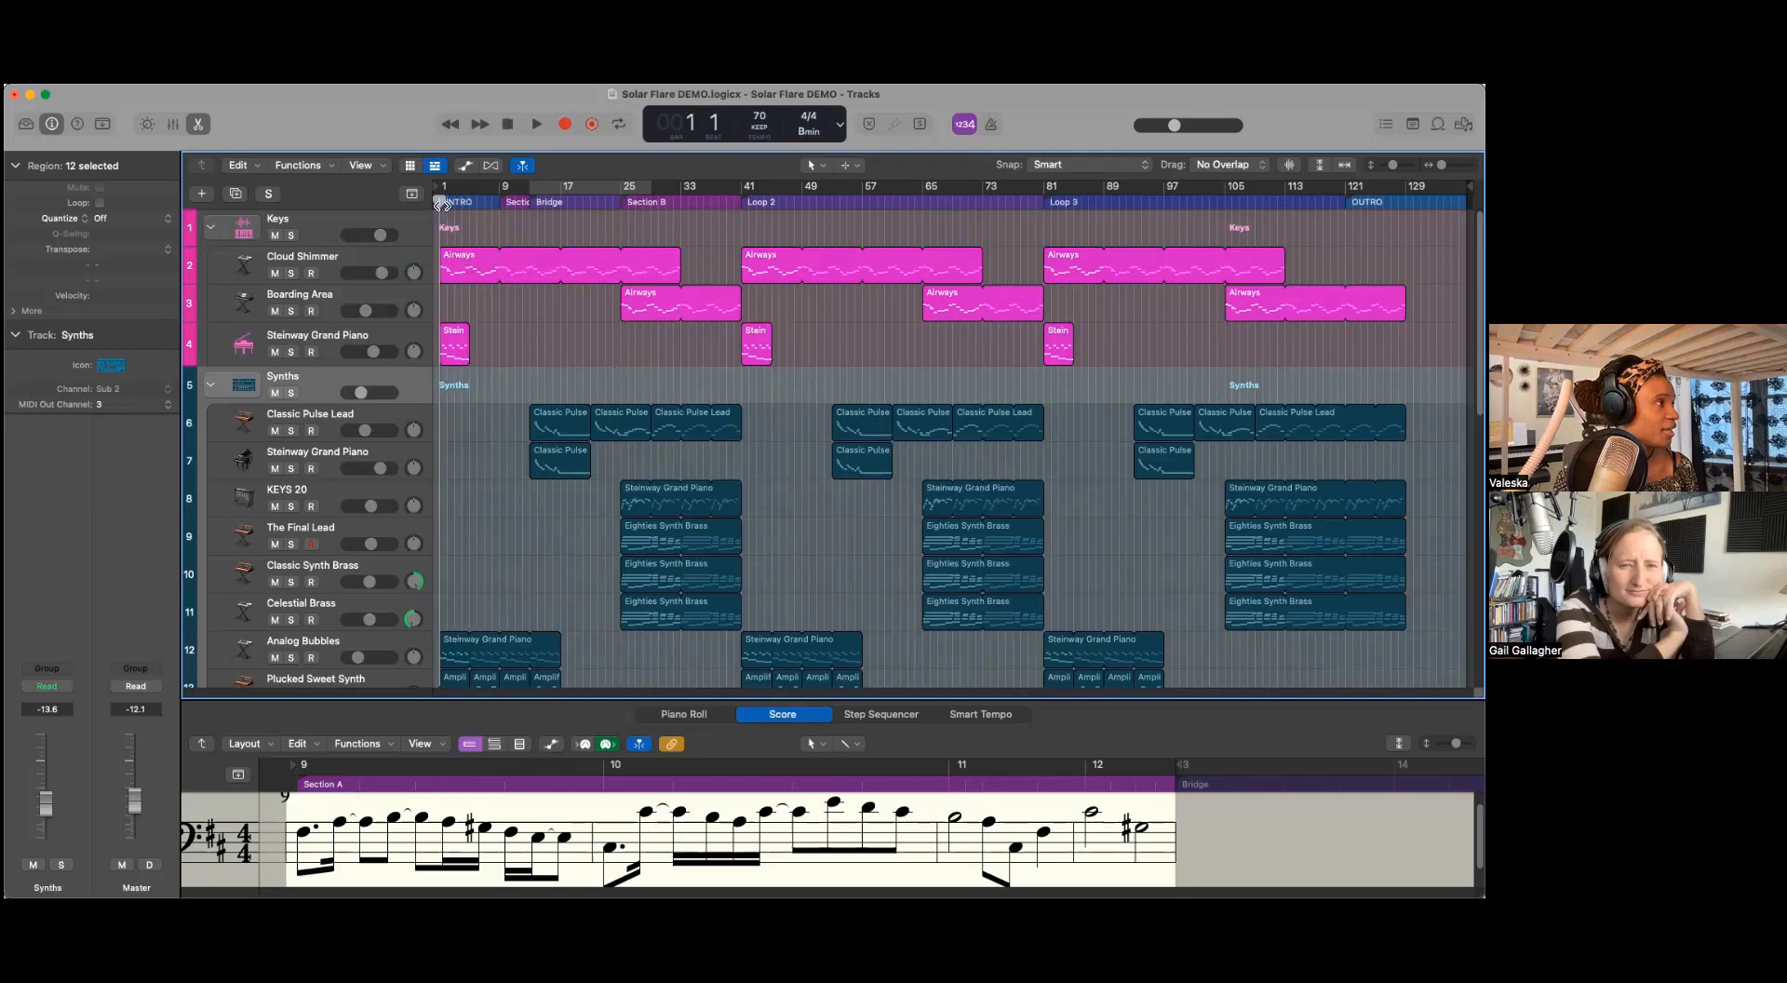
scroll(636, 346, down, 2)
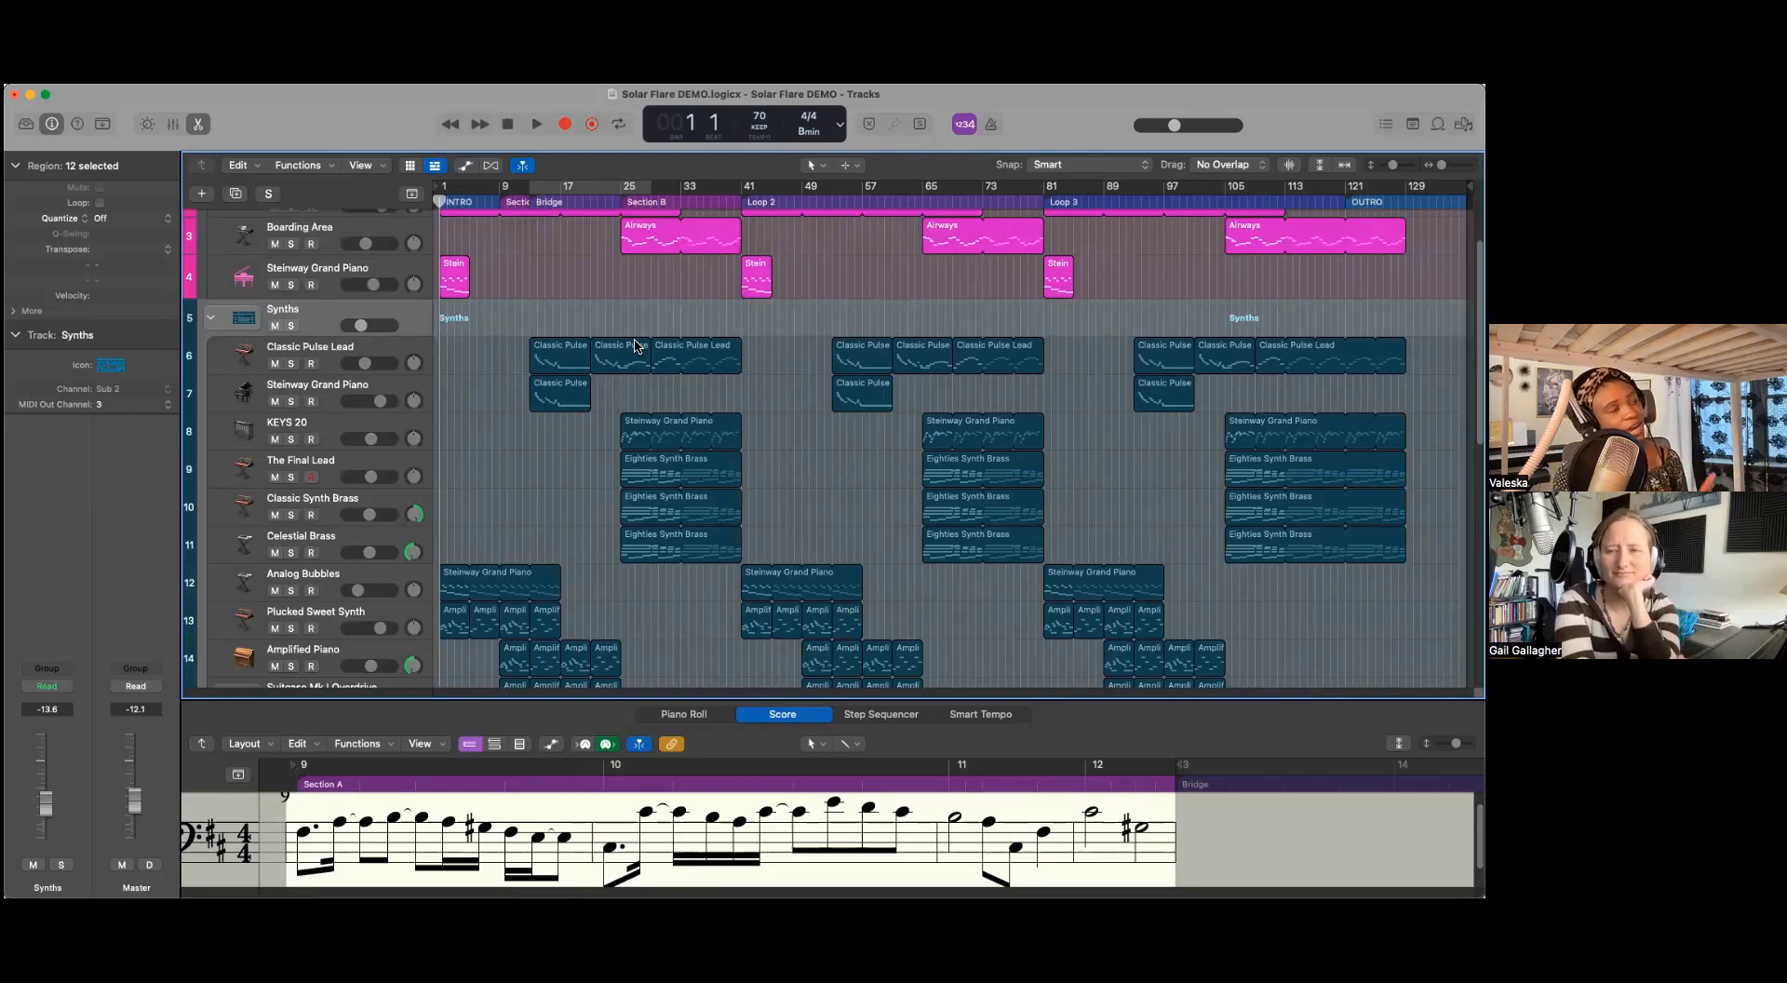
scroll(545, 535, down, 3)
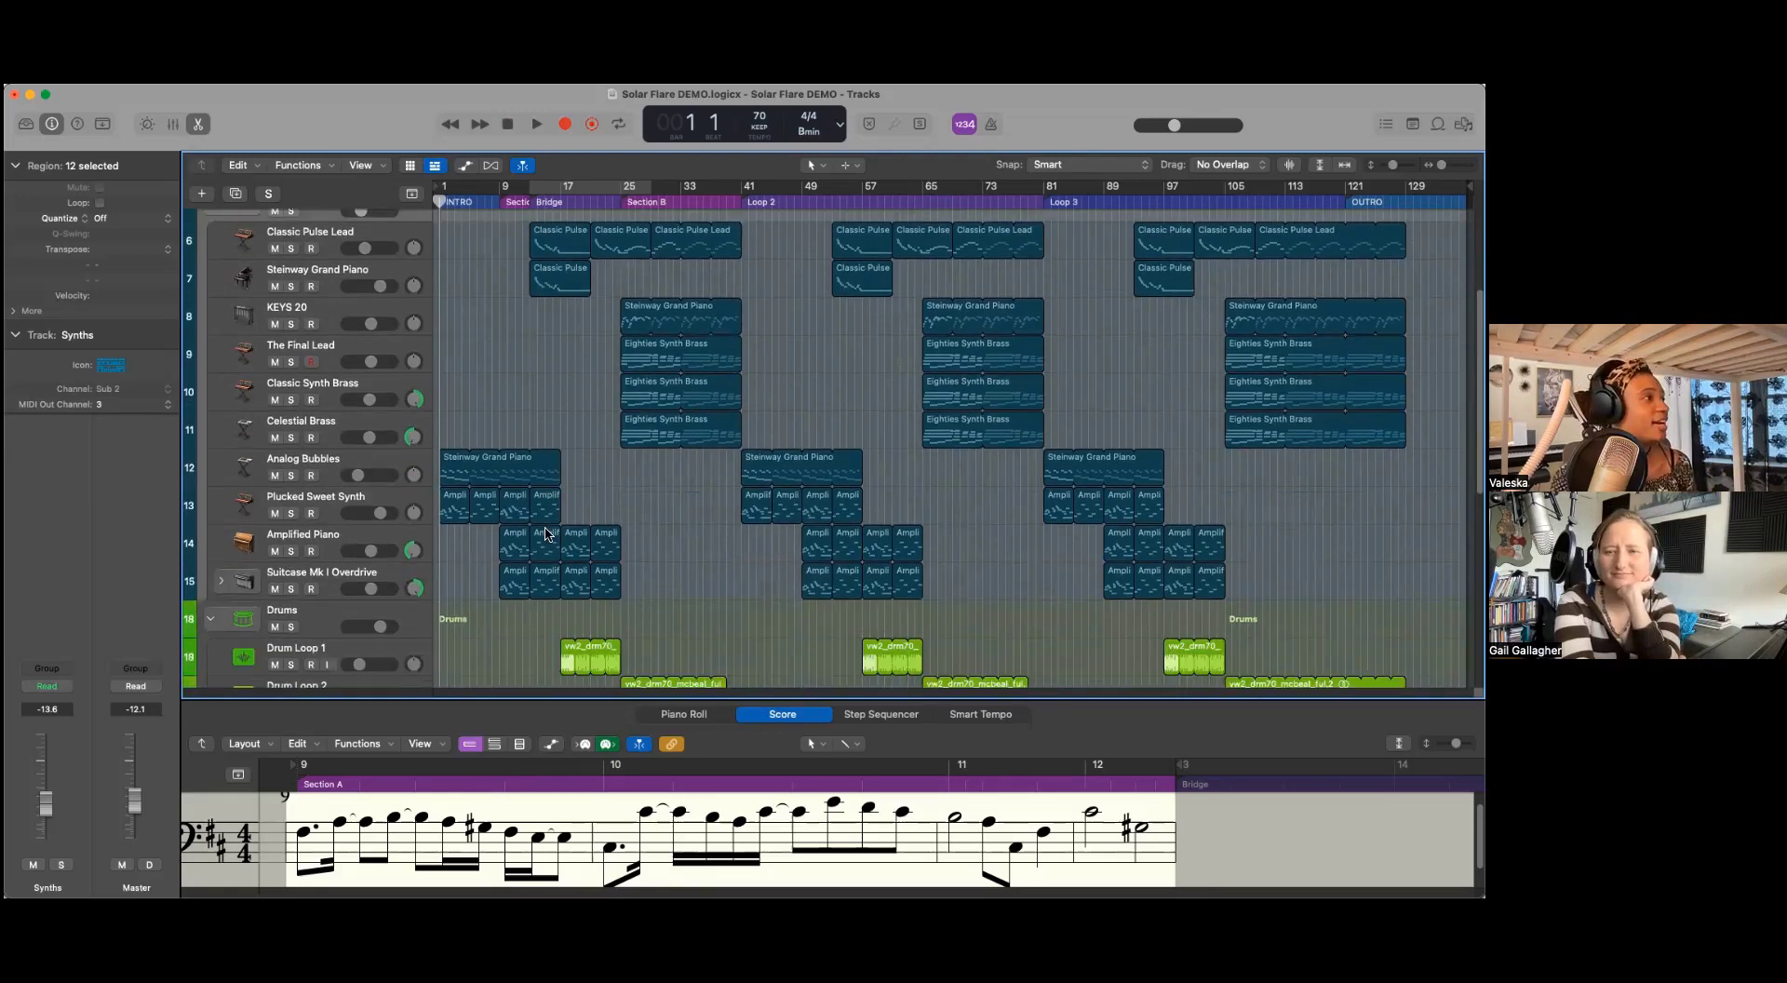
scroll(547, 535, up, 3)
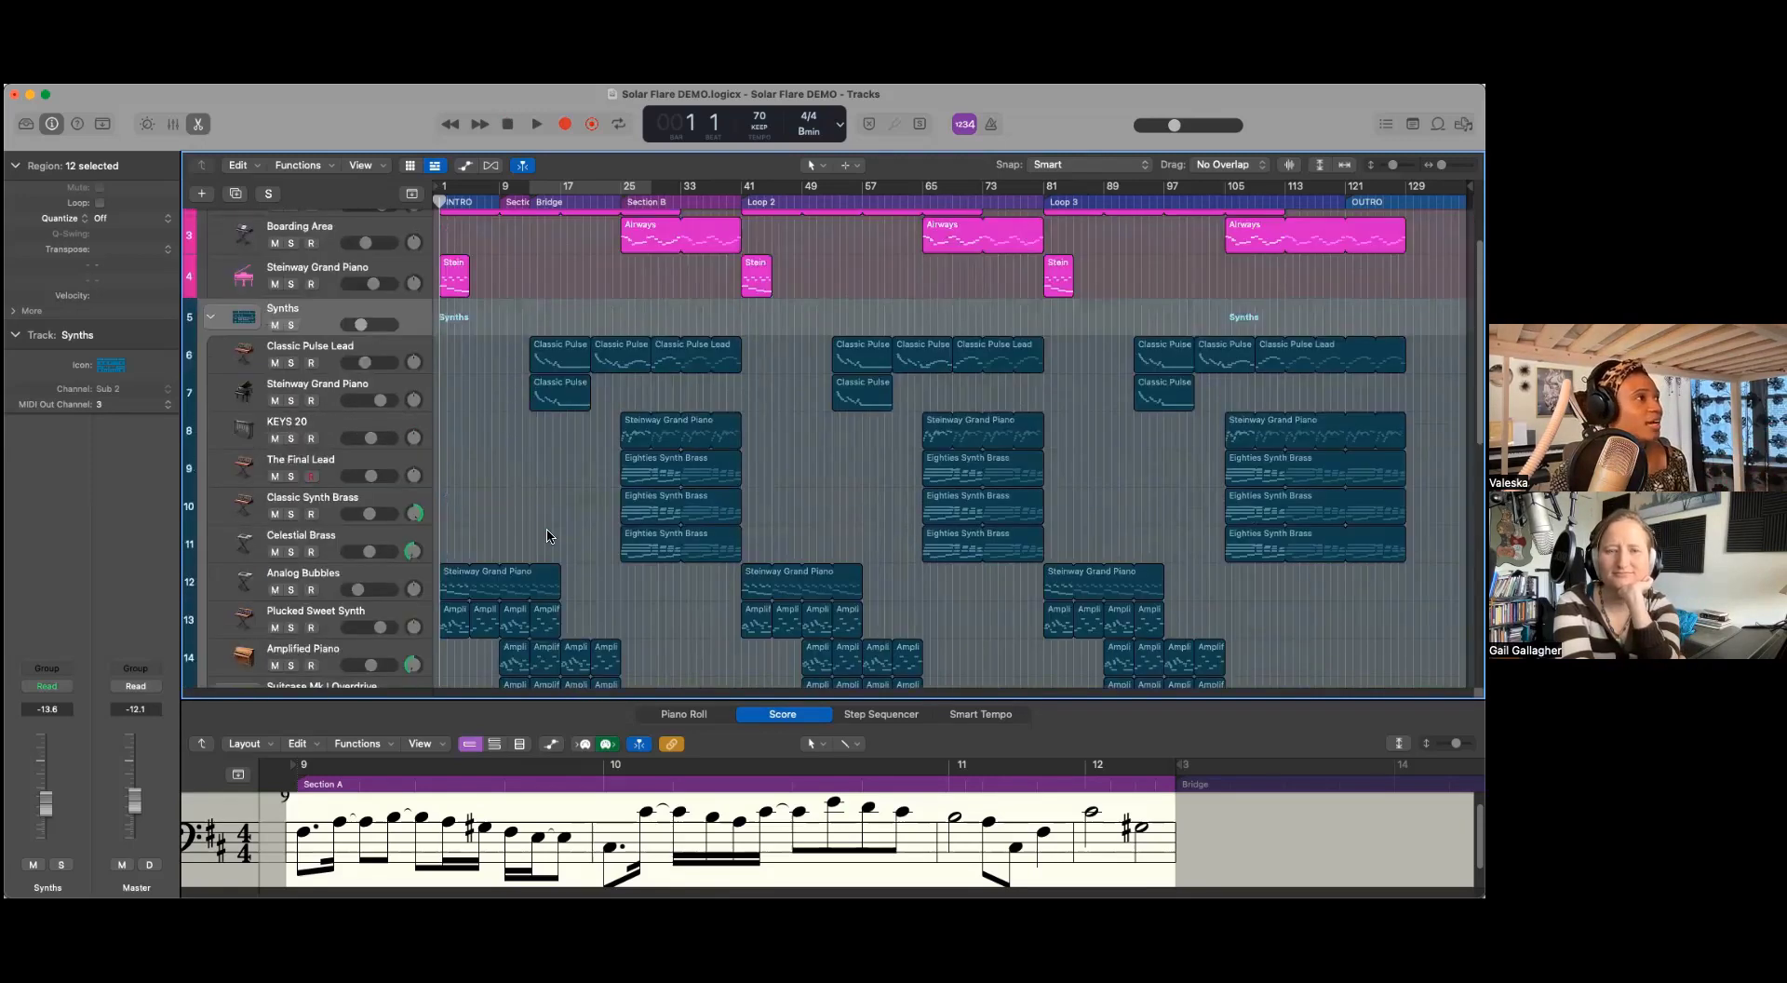
drag(610, 190, 693, 221)
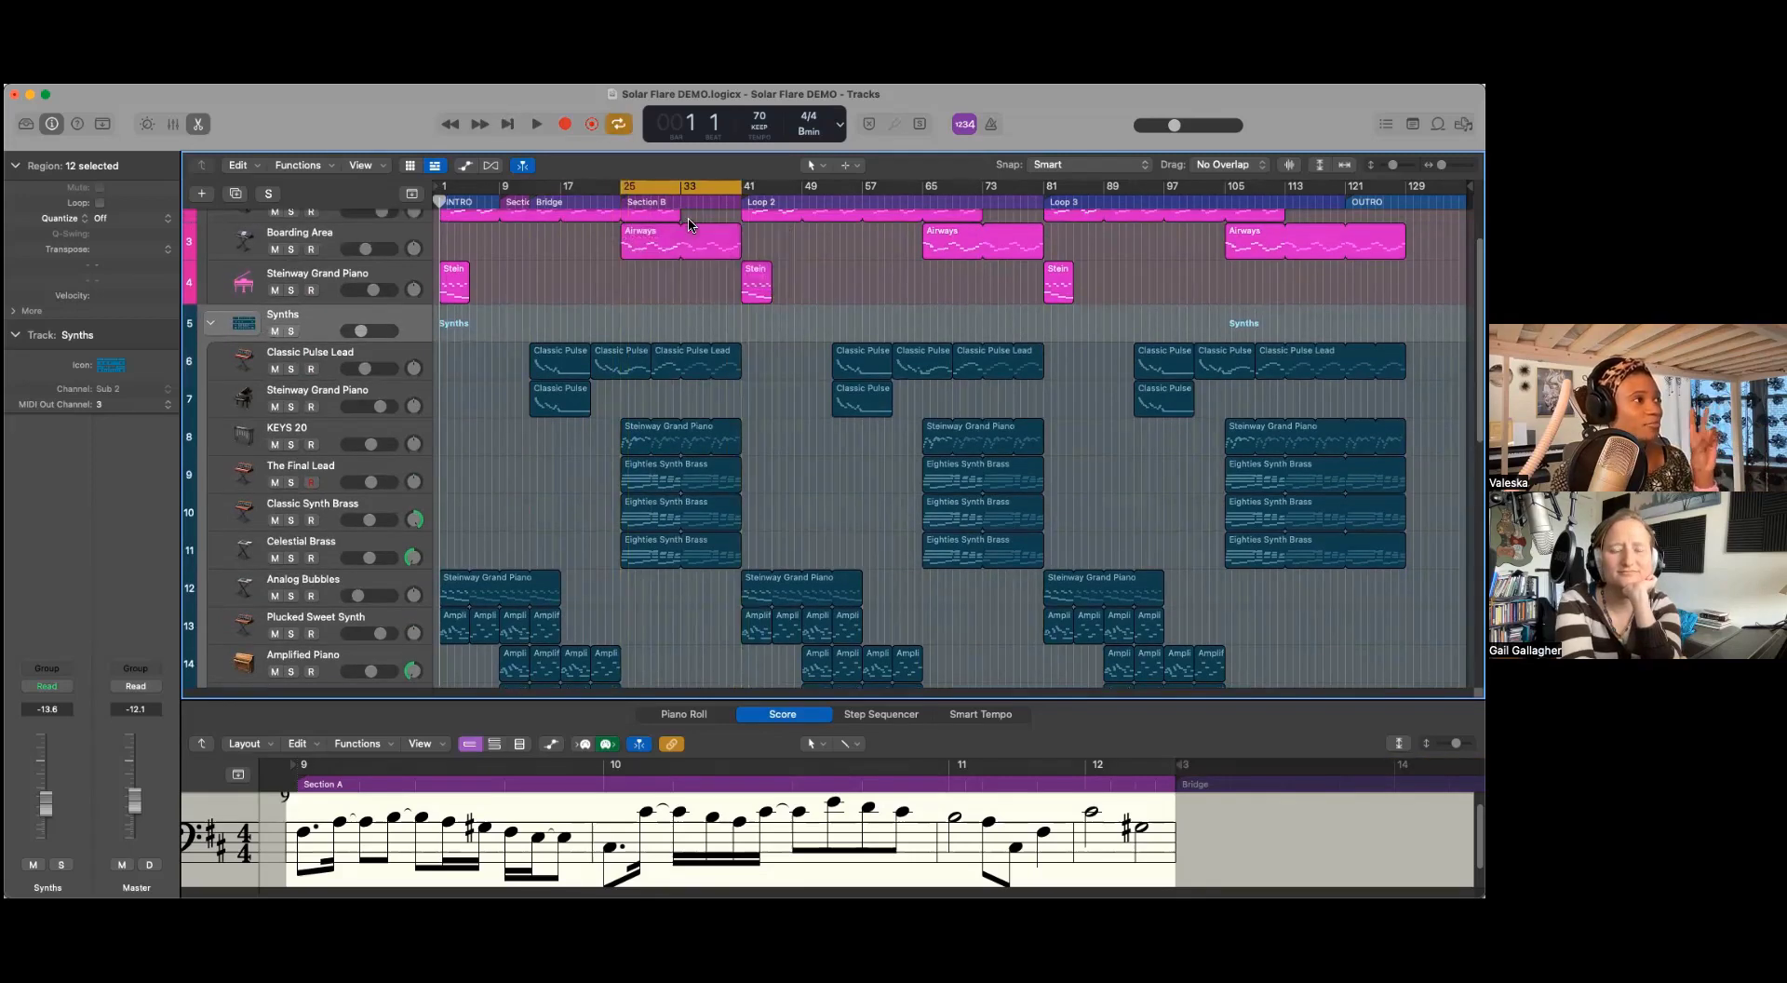
drag(442, 202, 622, 256)
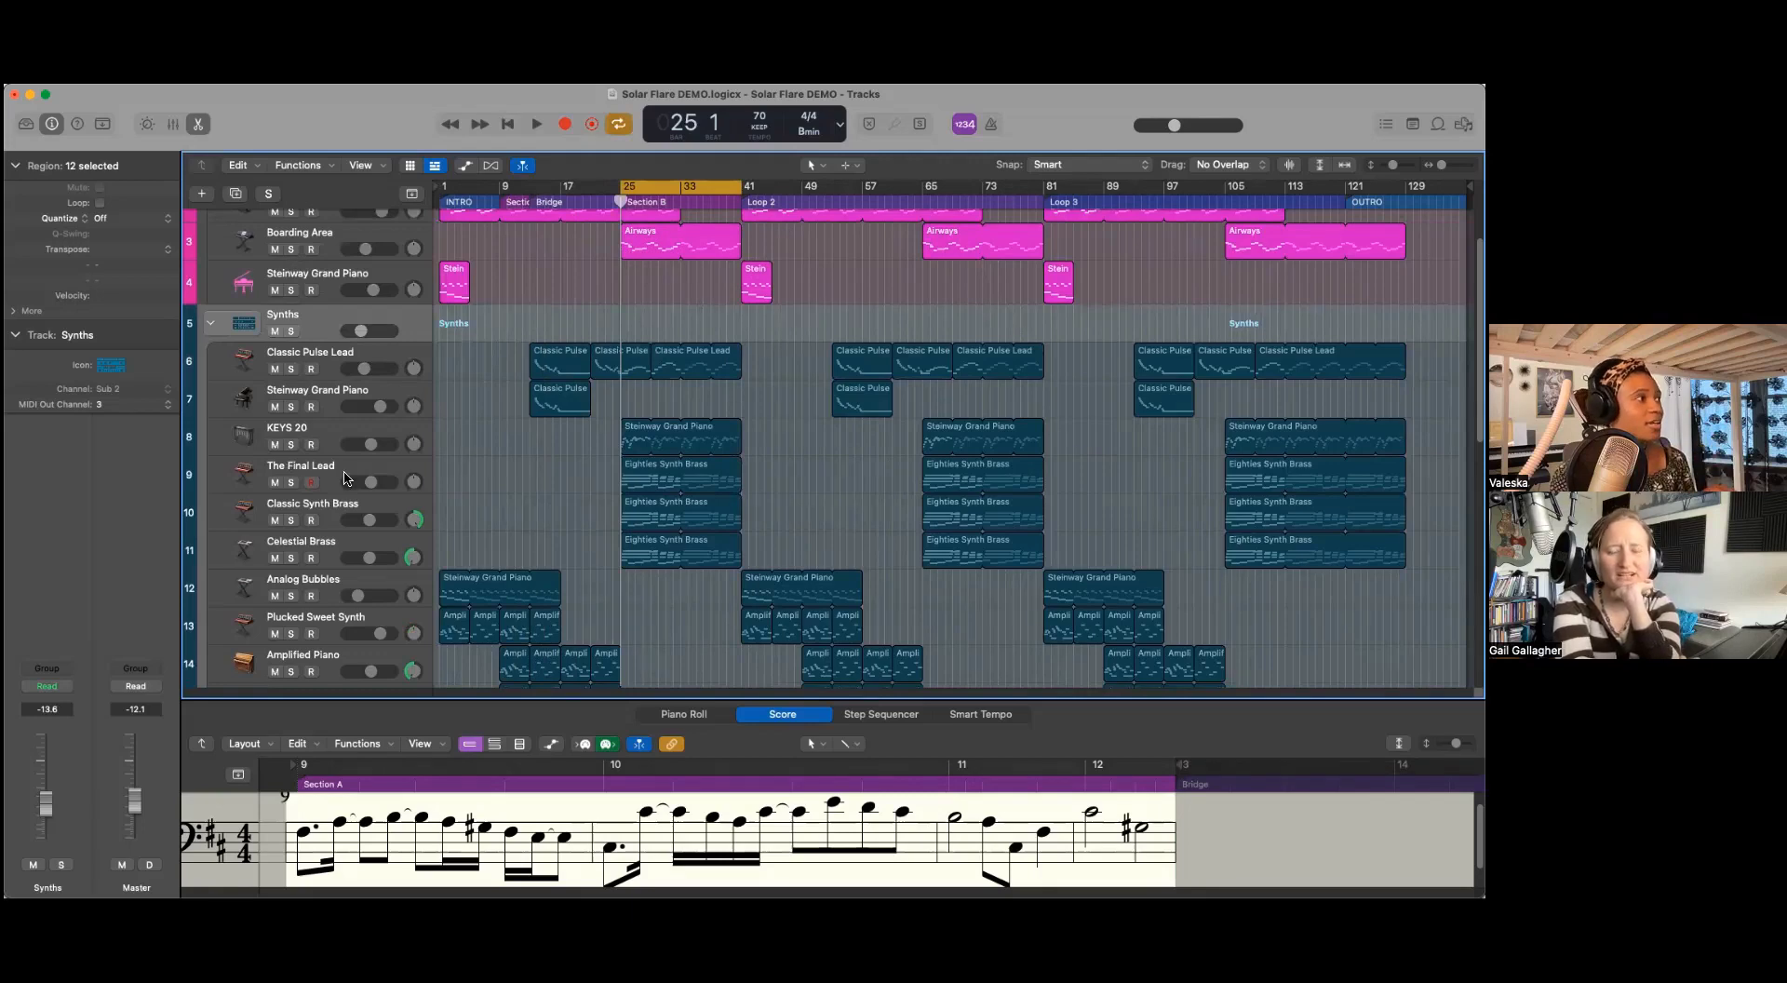
Step: Solo The Final Lead, Classic Synth Brass and Celestial Brass, and play the first bars of Section B to hear them together
click(291, 482)
click(292, 520)
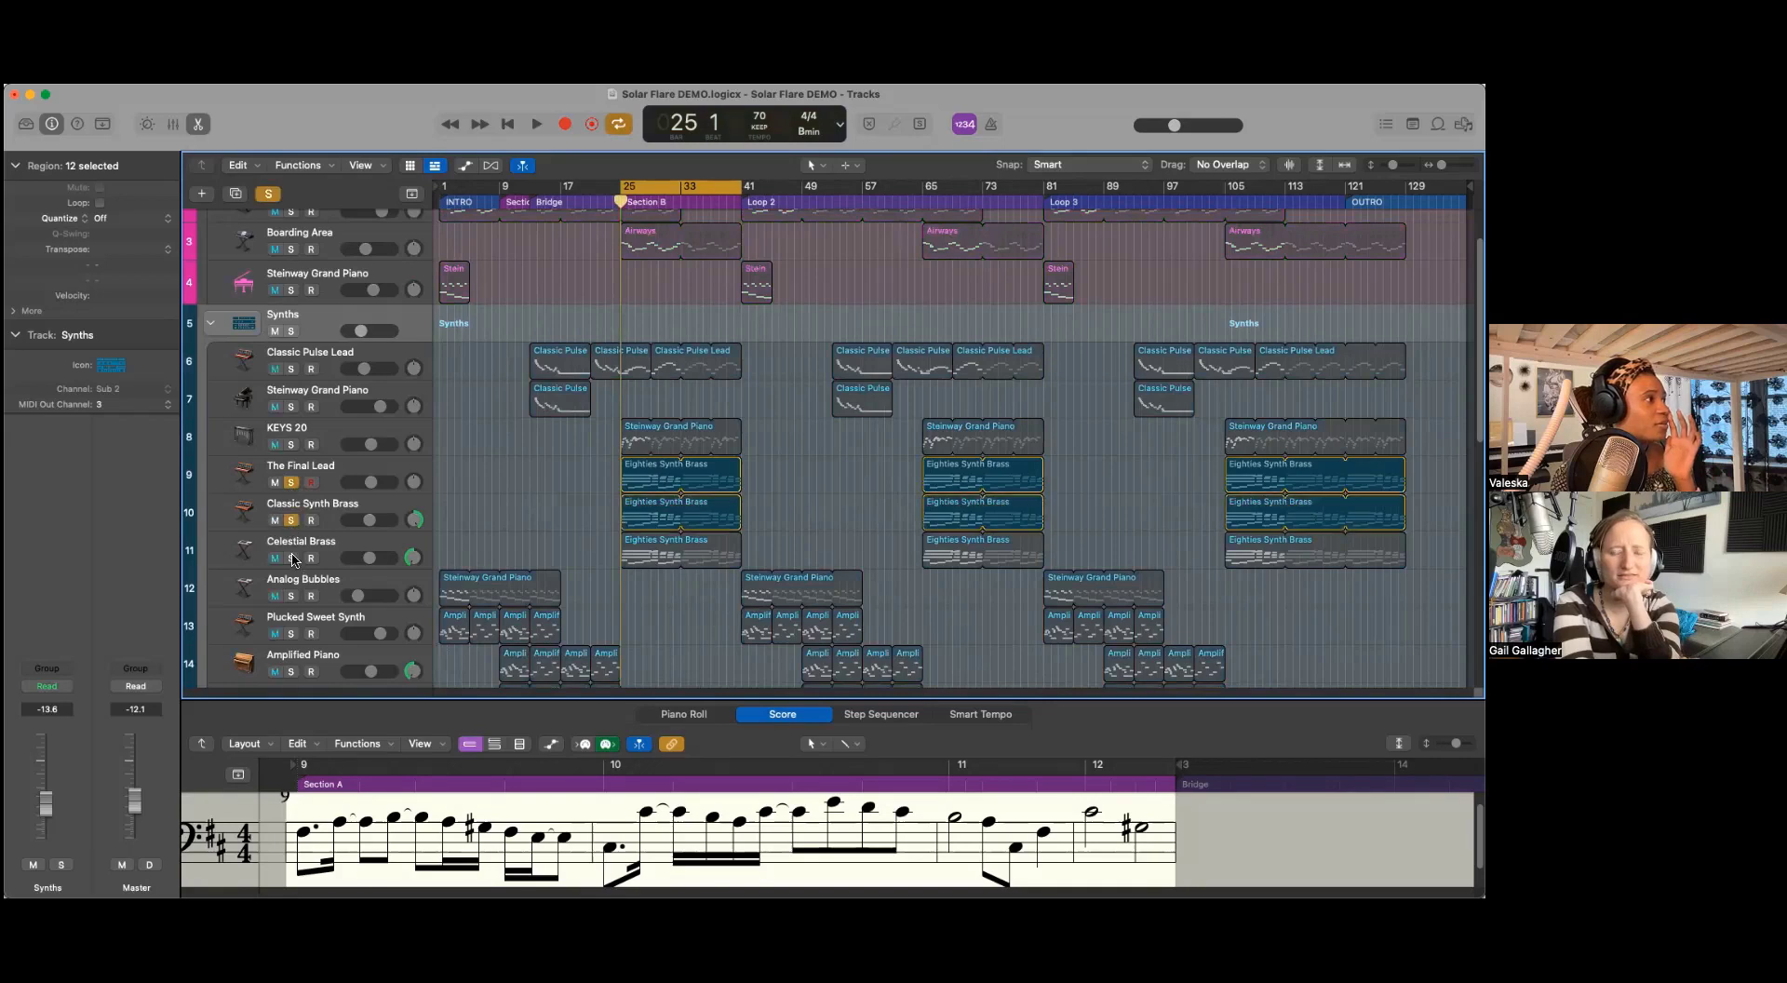
click(291, 558)
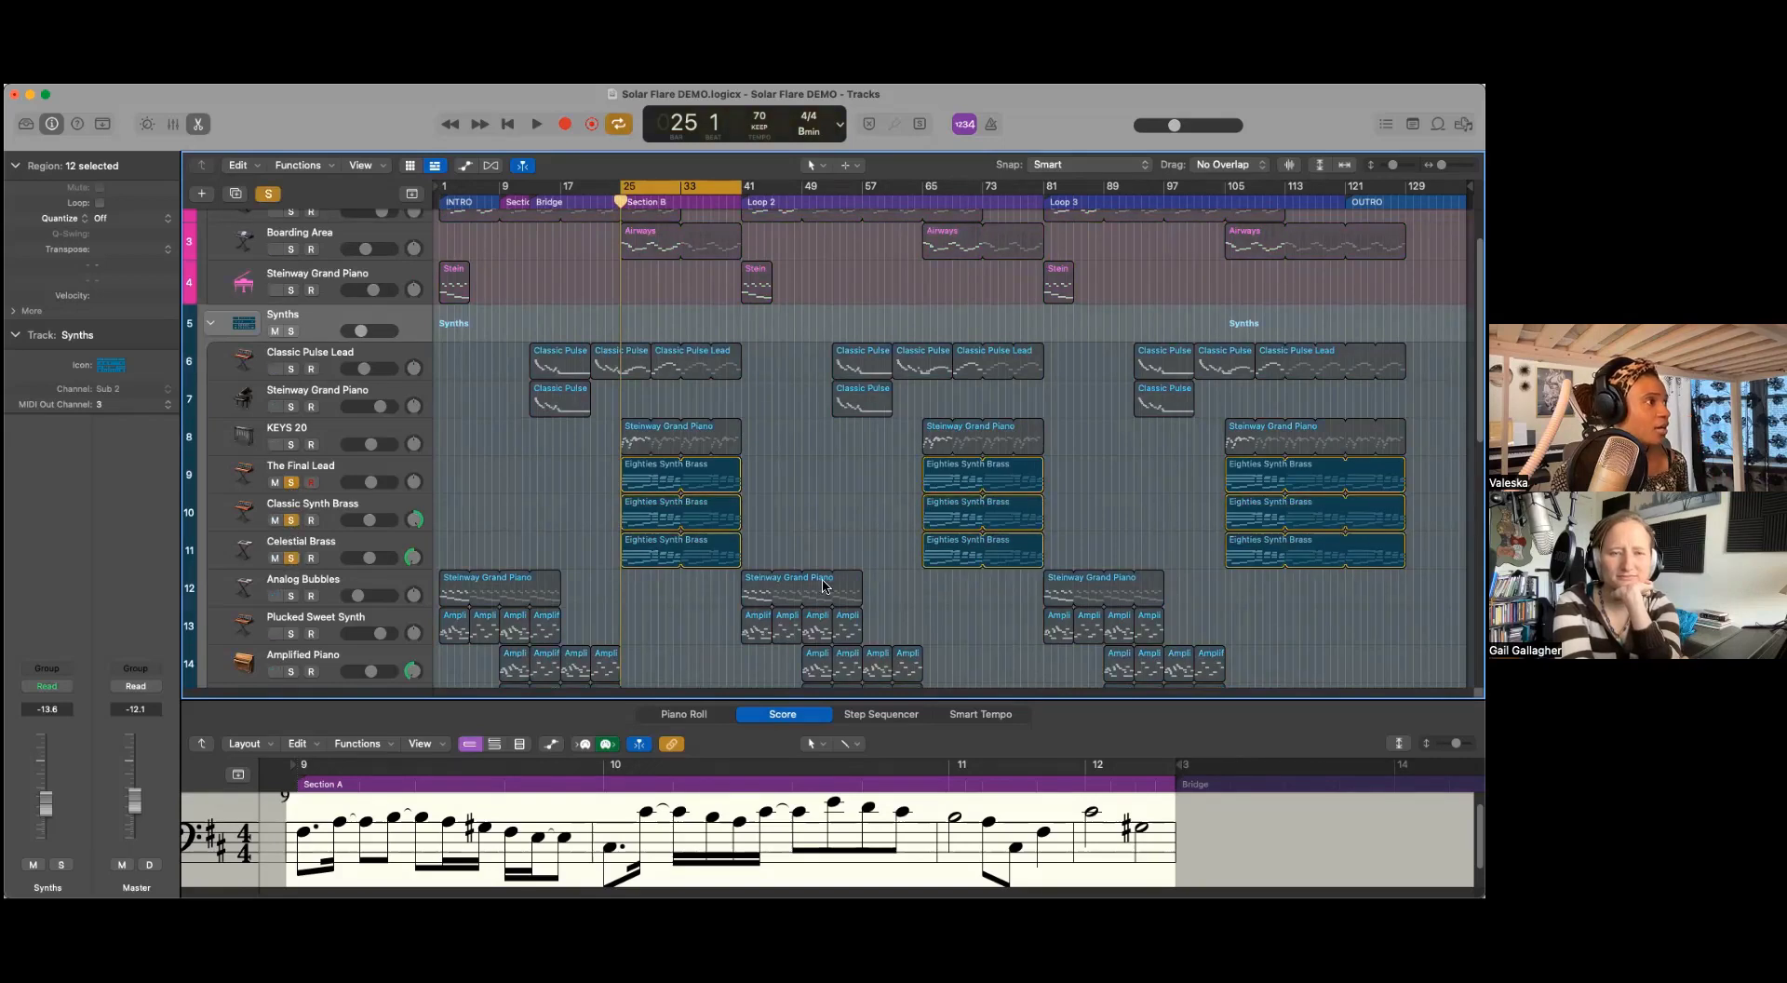
key(space)
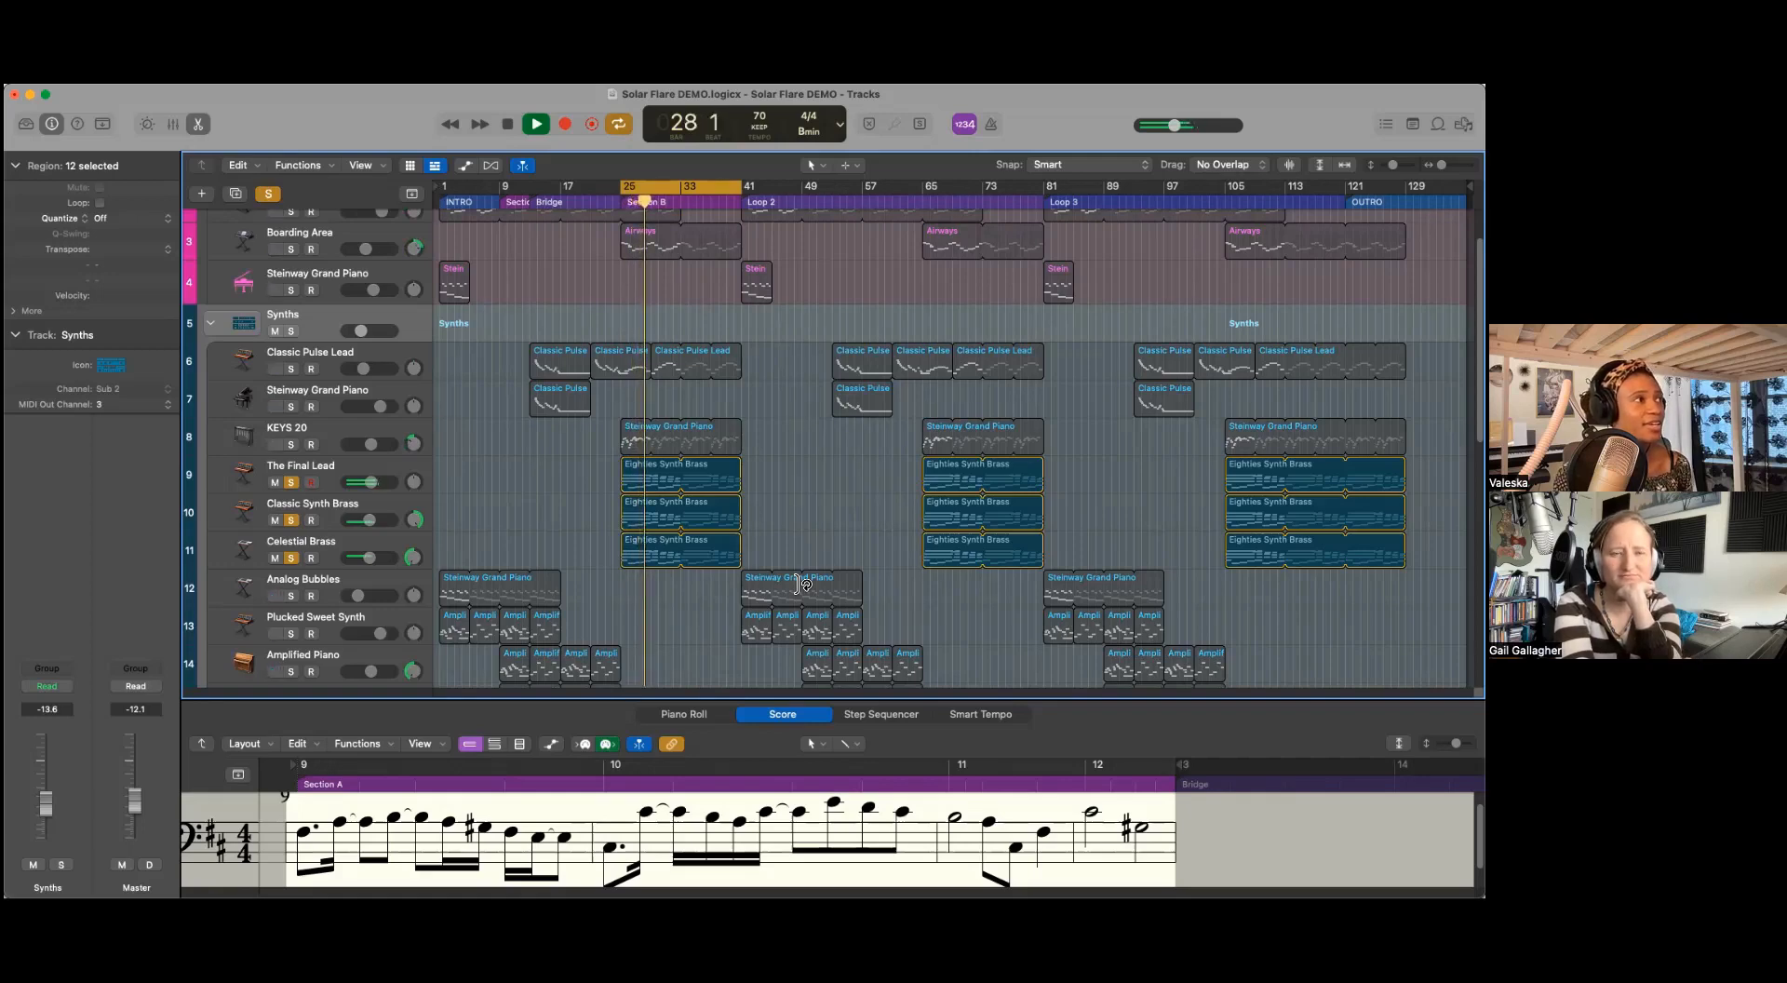
key(space)
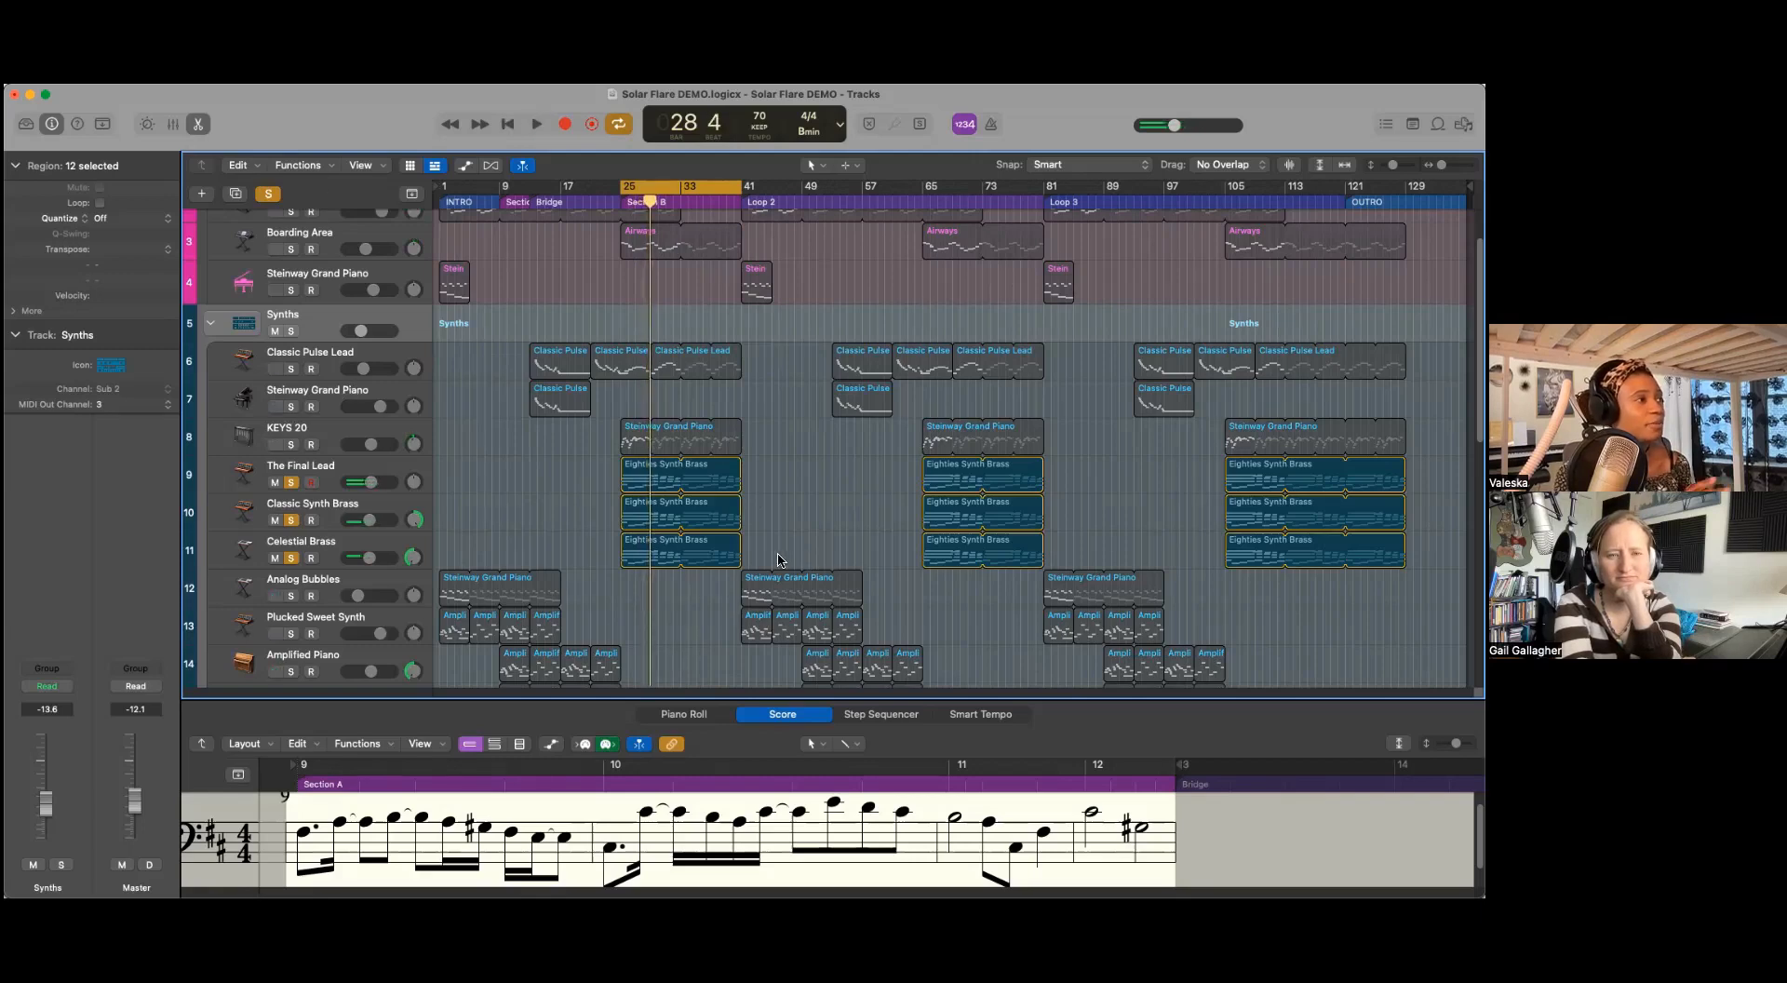
Step: Clear all track solos and move the cycle range to the beginning of the song, bars 1 to 17
scroll(686, 567, down, 8)
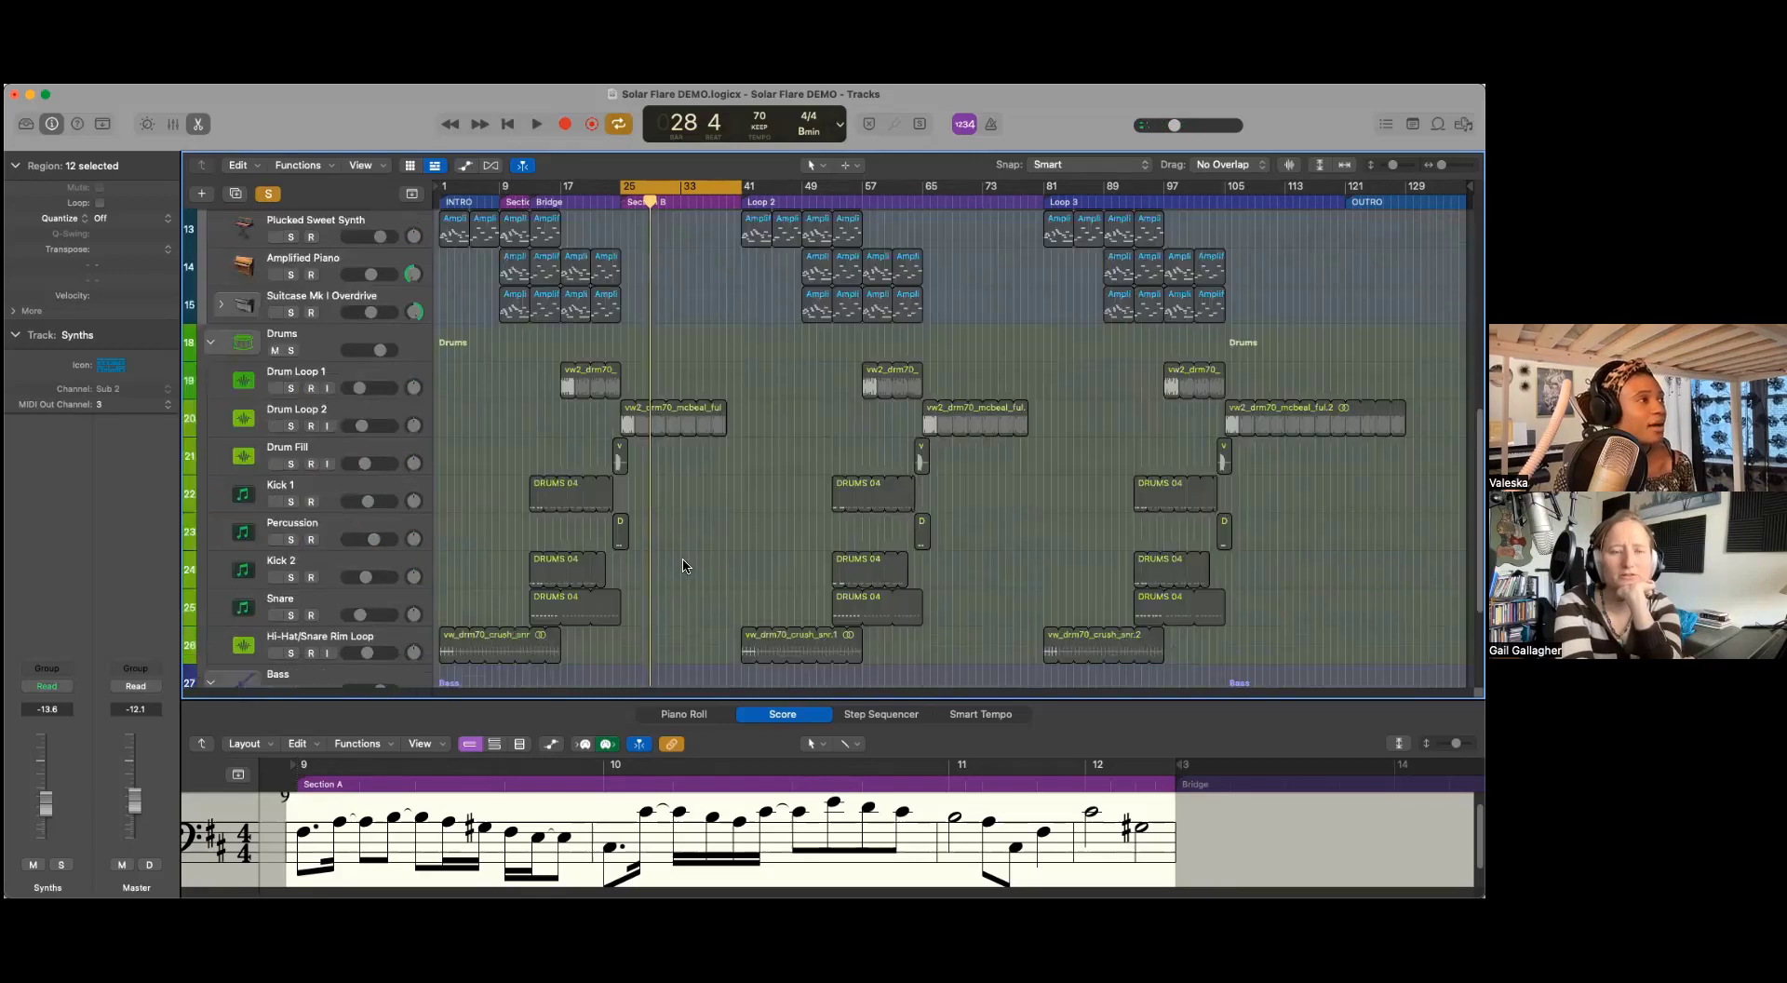
scroll(686, 571, up, 10)
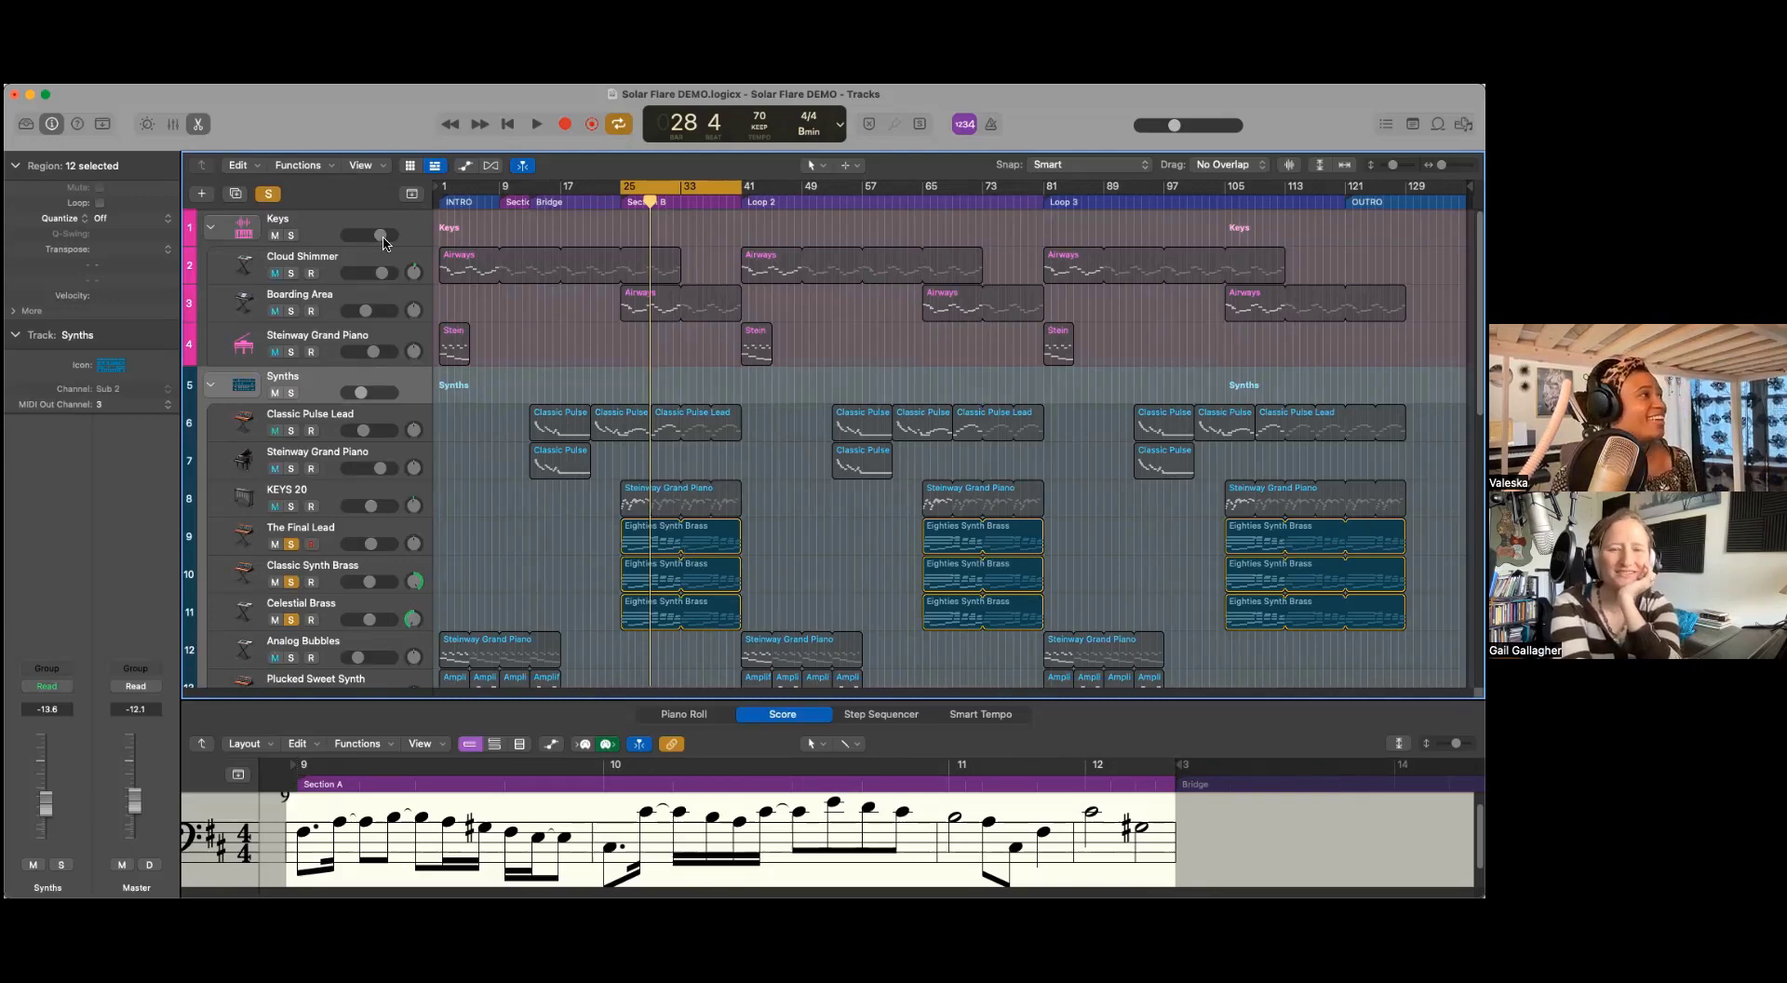
click(268, 196)
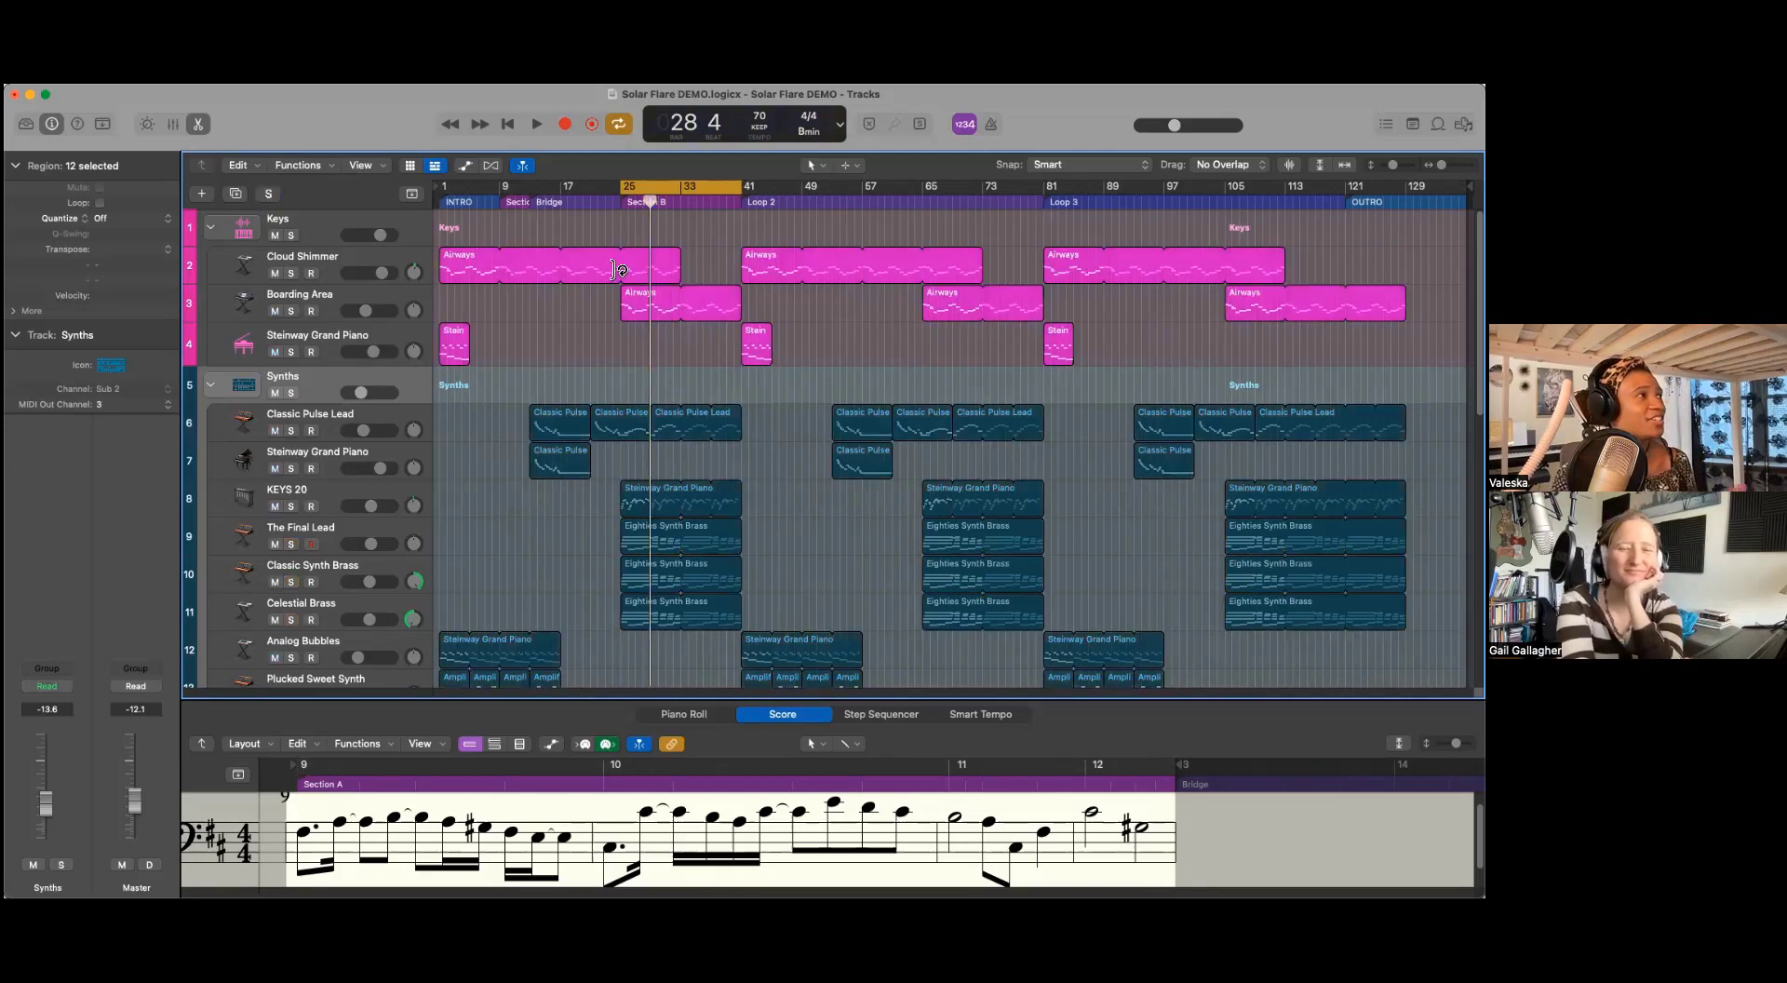
drag(697, 190, 468, 192)
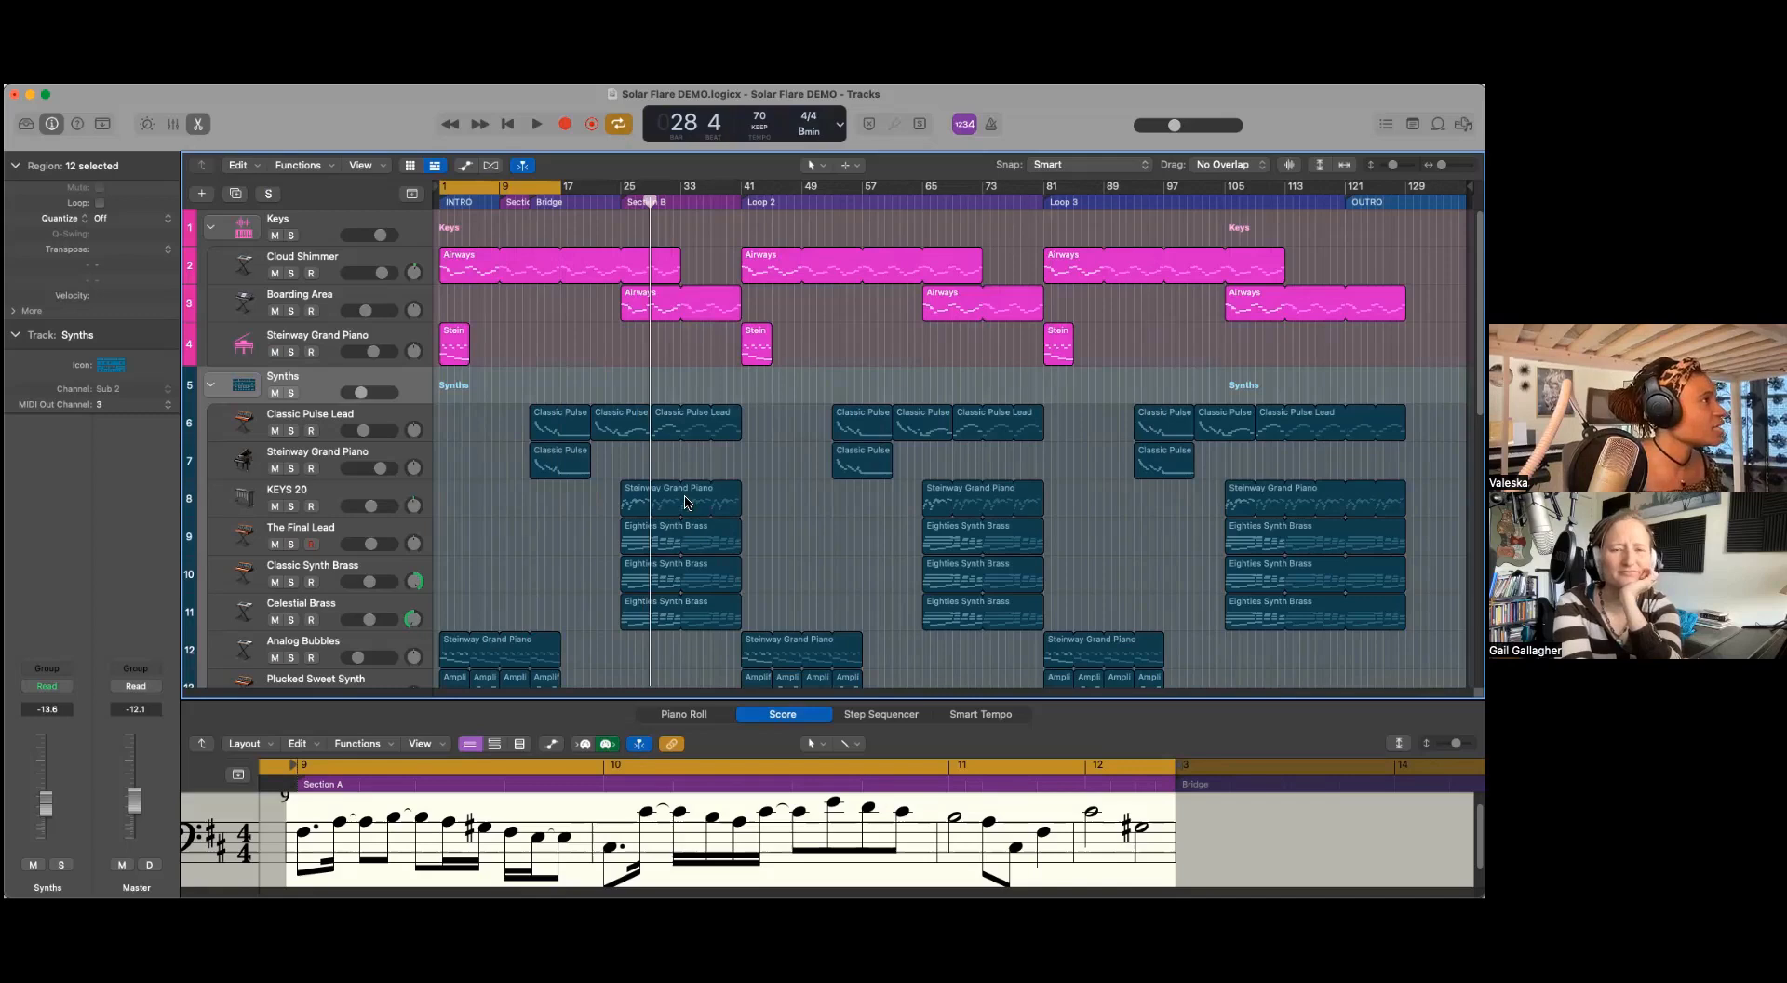
Step: Select and solo the Plucked Sweet Synth track, and play it from bar 1 within the cycle range
scroll(686, 502, down, 2)
scroll(686, 502, down, 5)
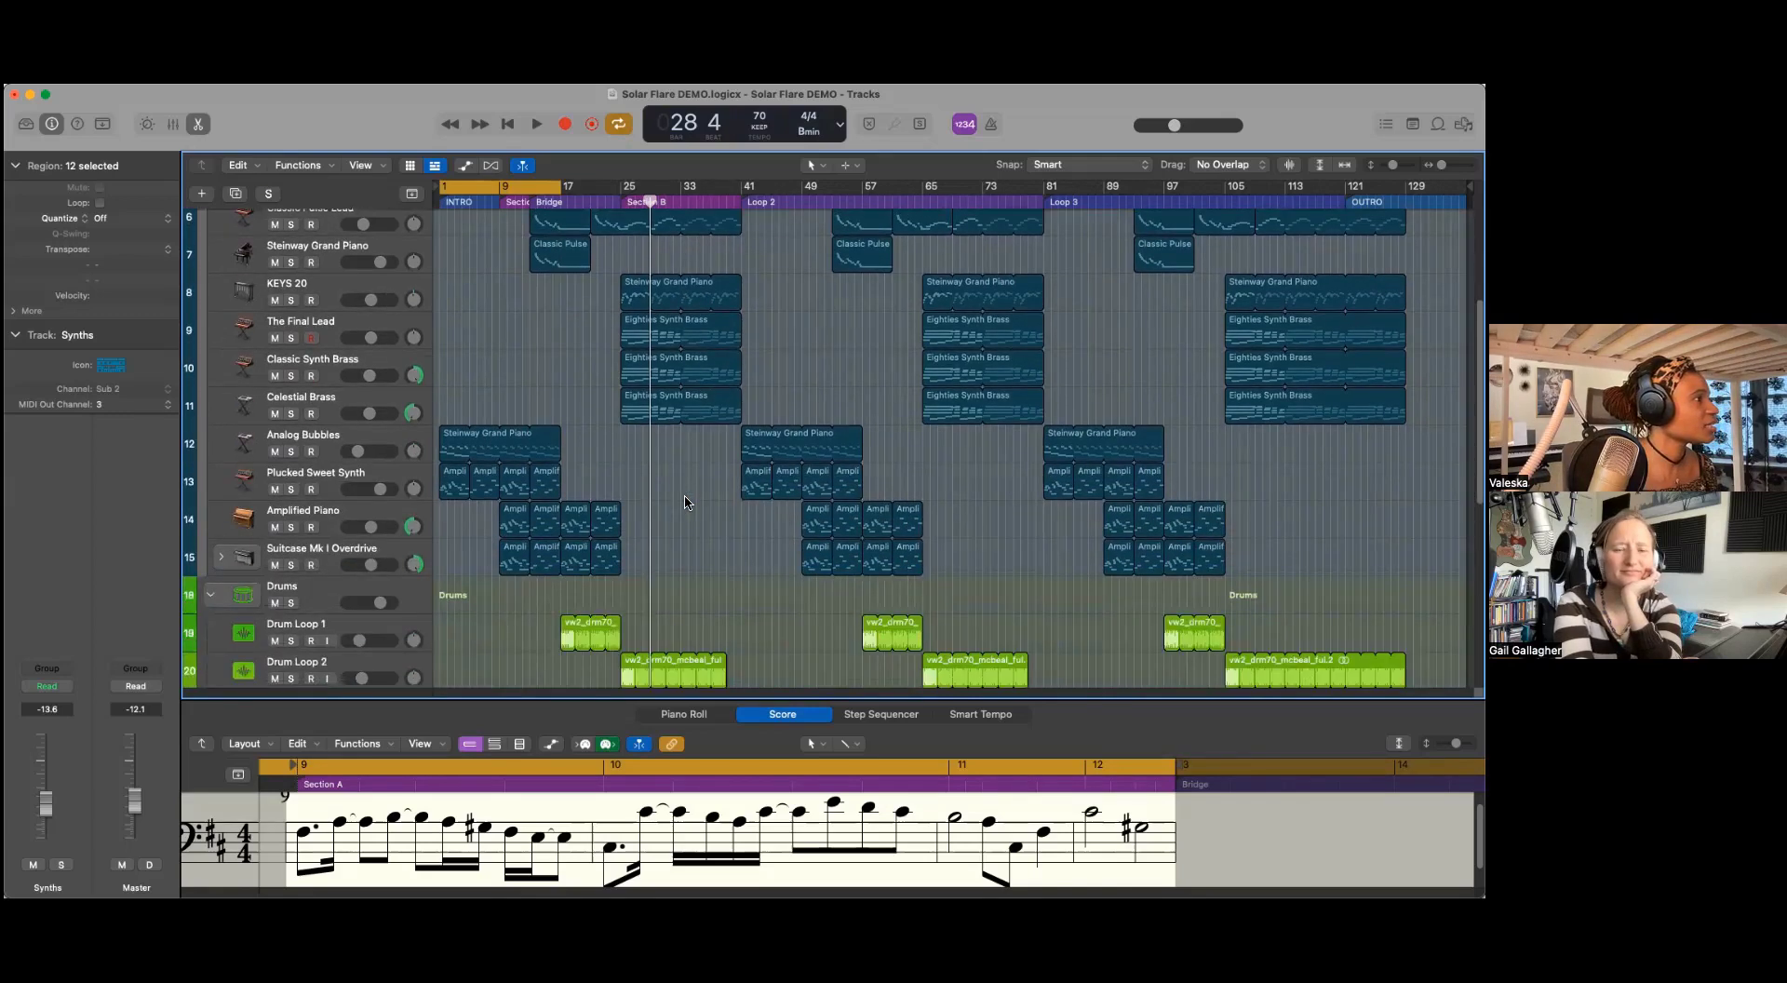
scroll(686, 503, up, 5)
scroll(377, 619, down, 1)
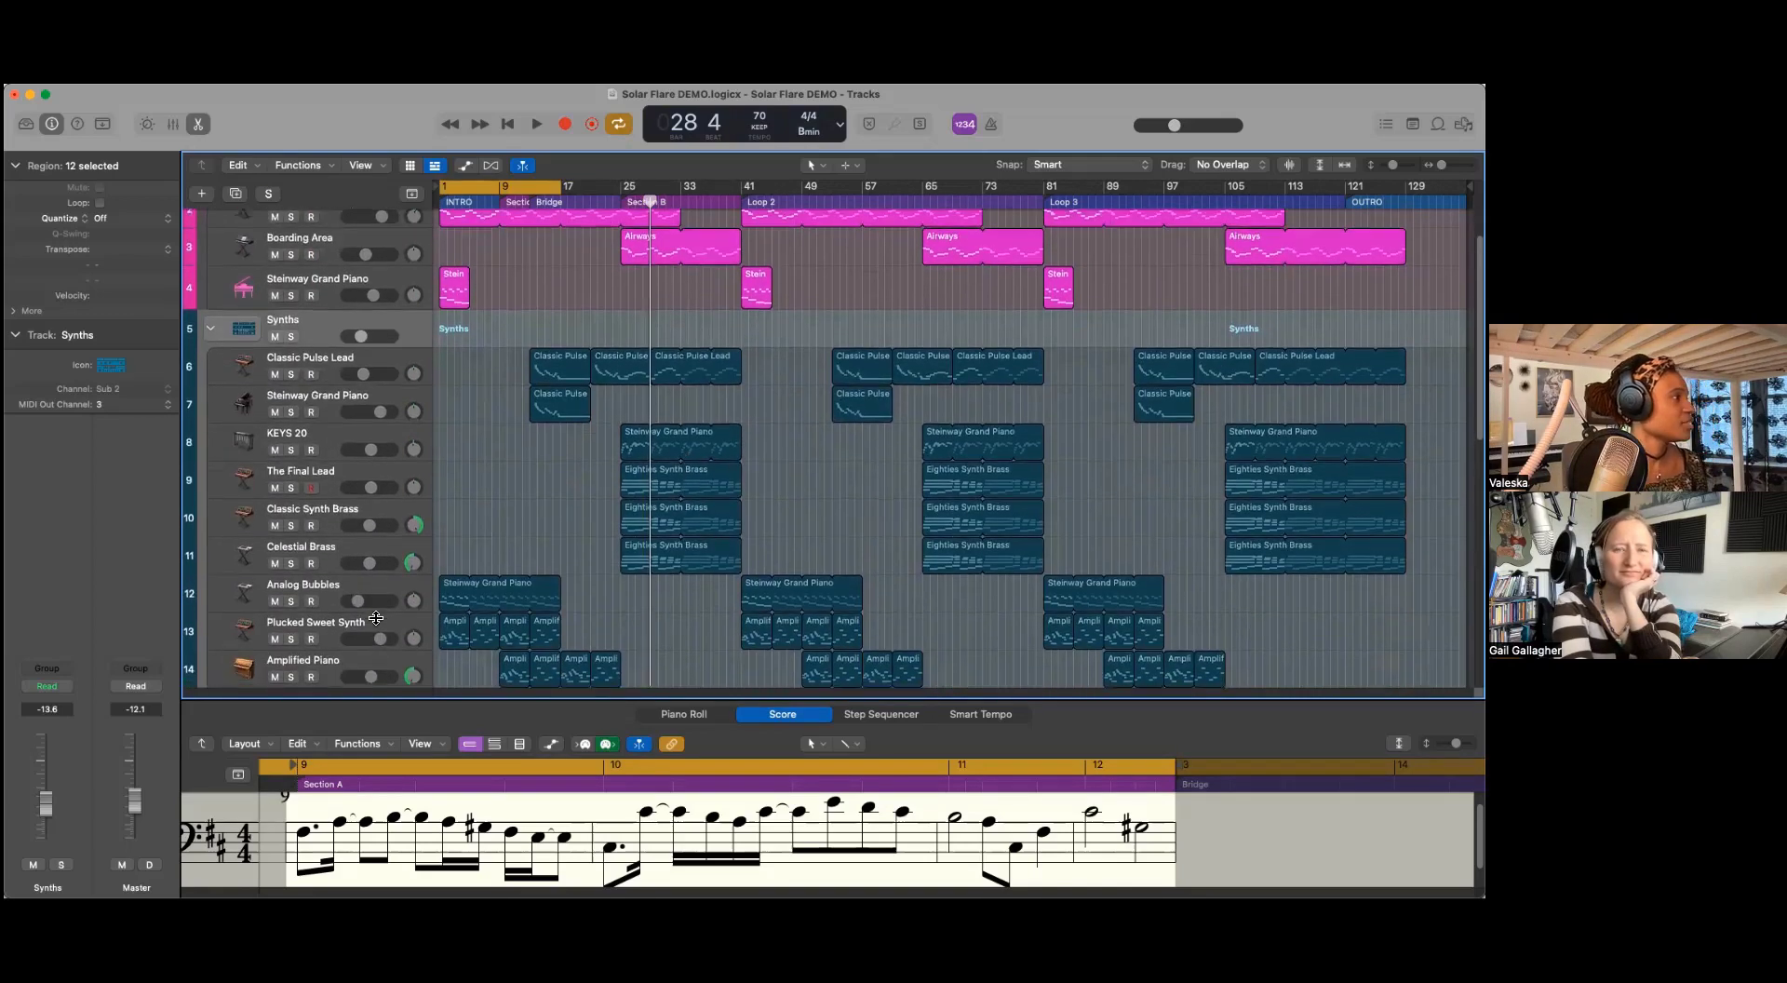
click(319, 616)
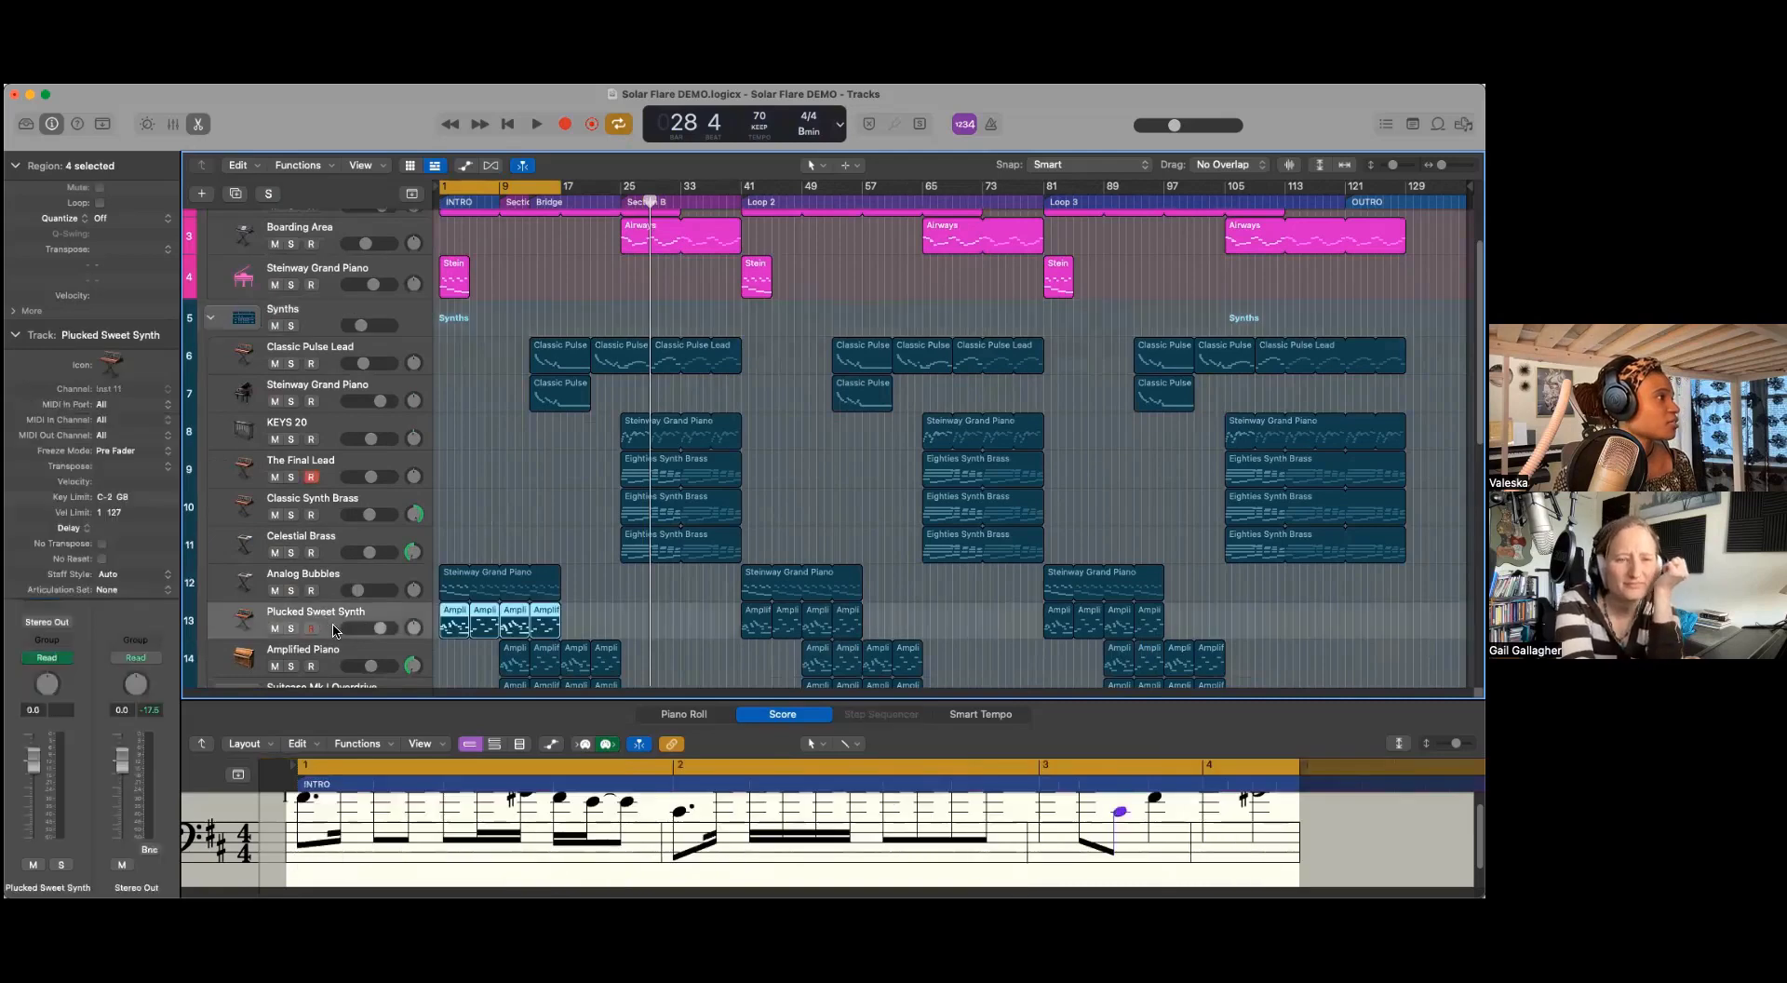
click(290, 628)
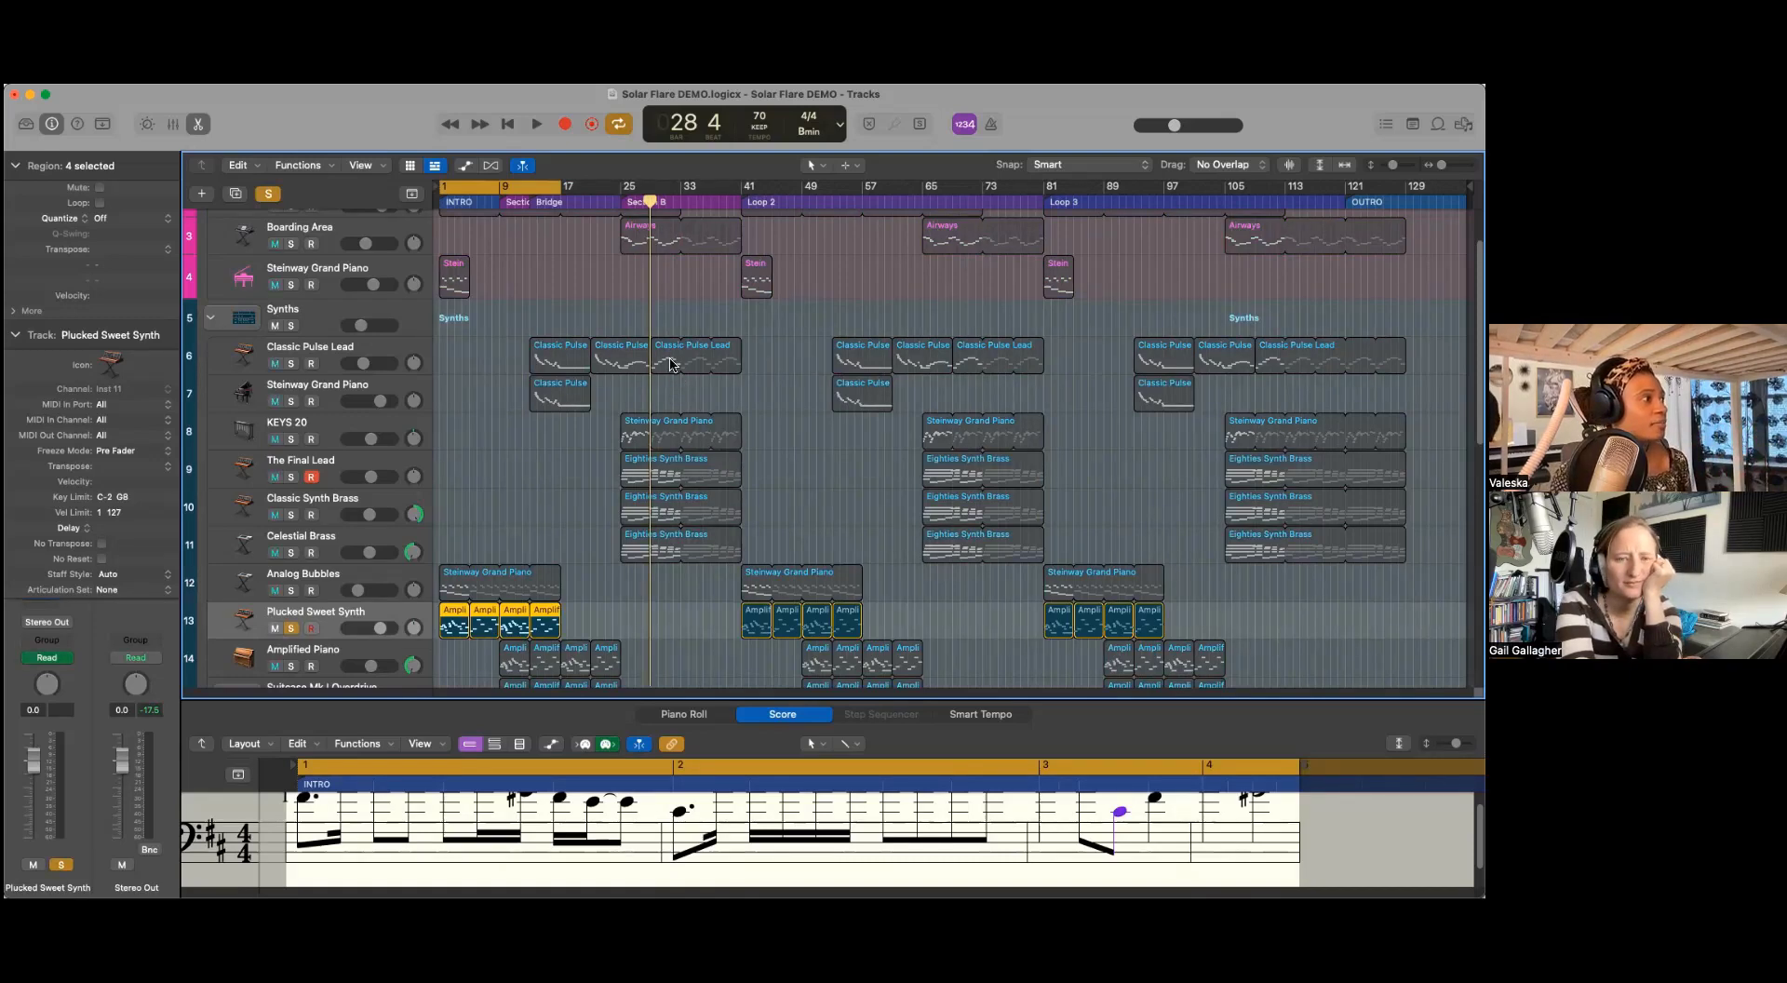
scroll(648, 423, up, 2)
key(space)
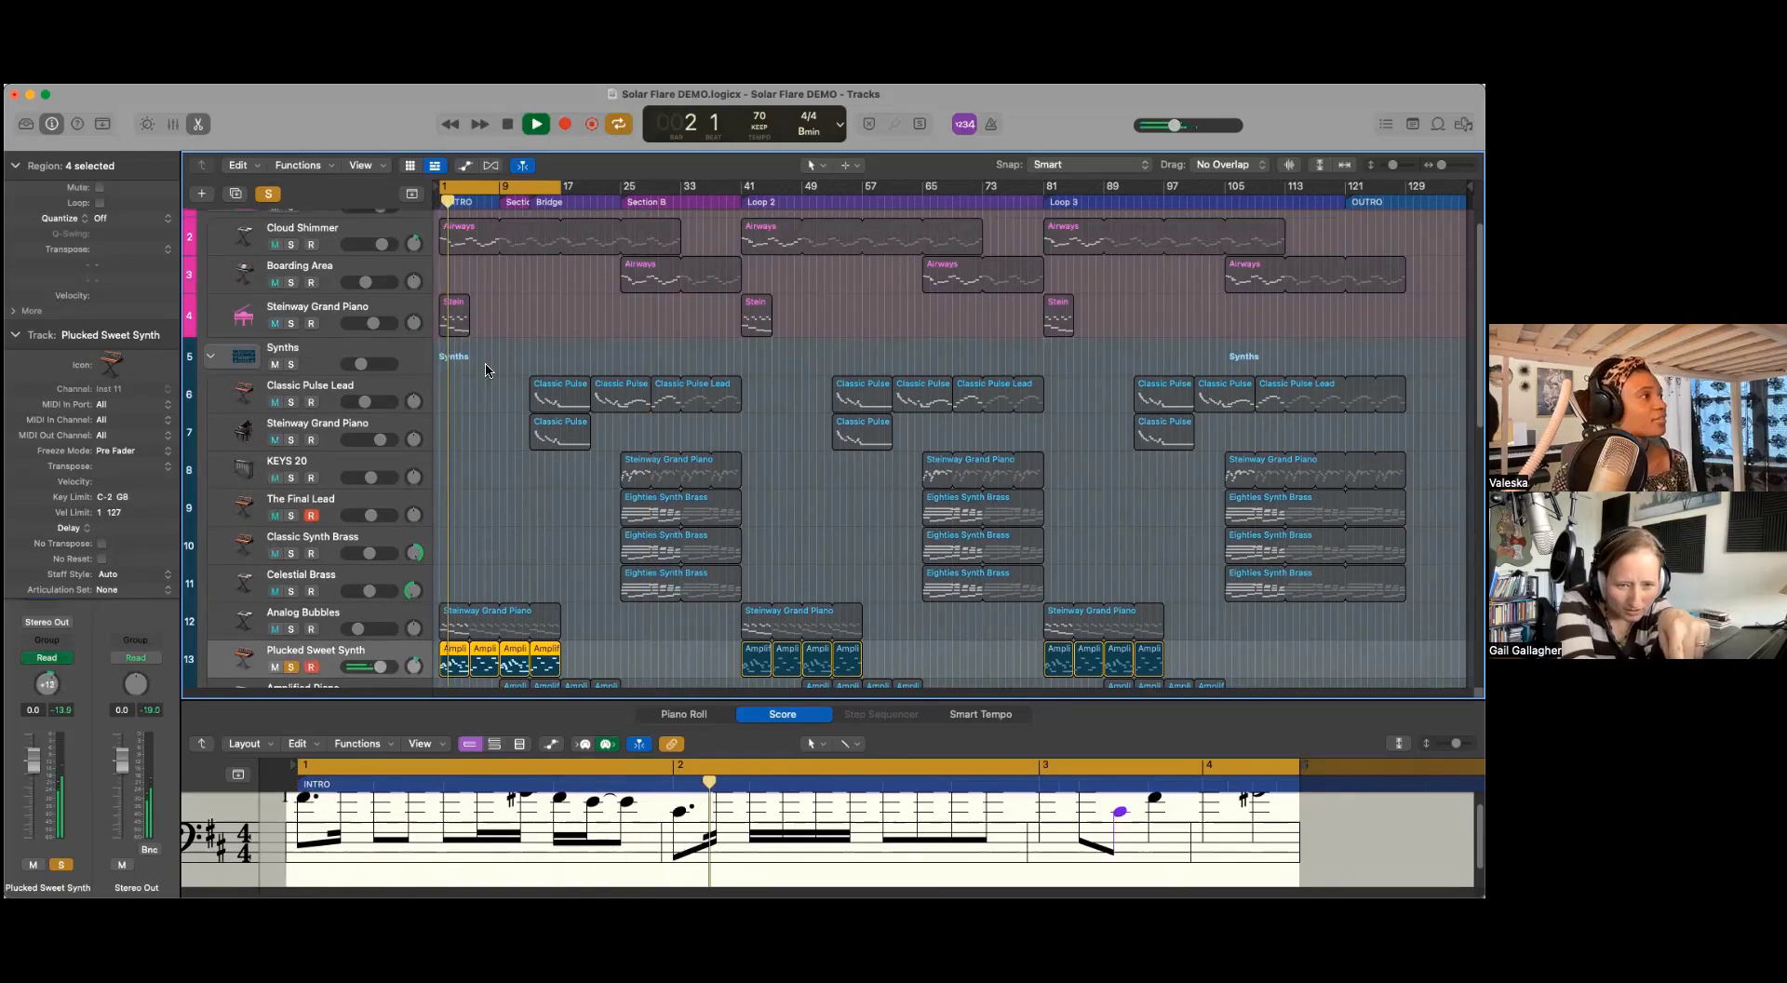
scroll(595, 484, down, 2)
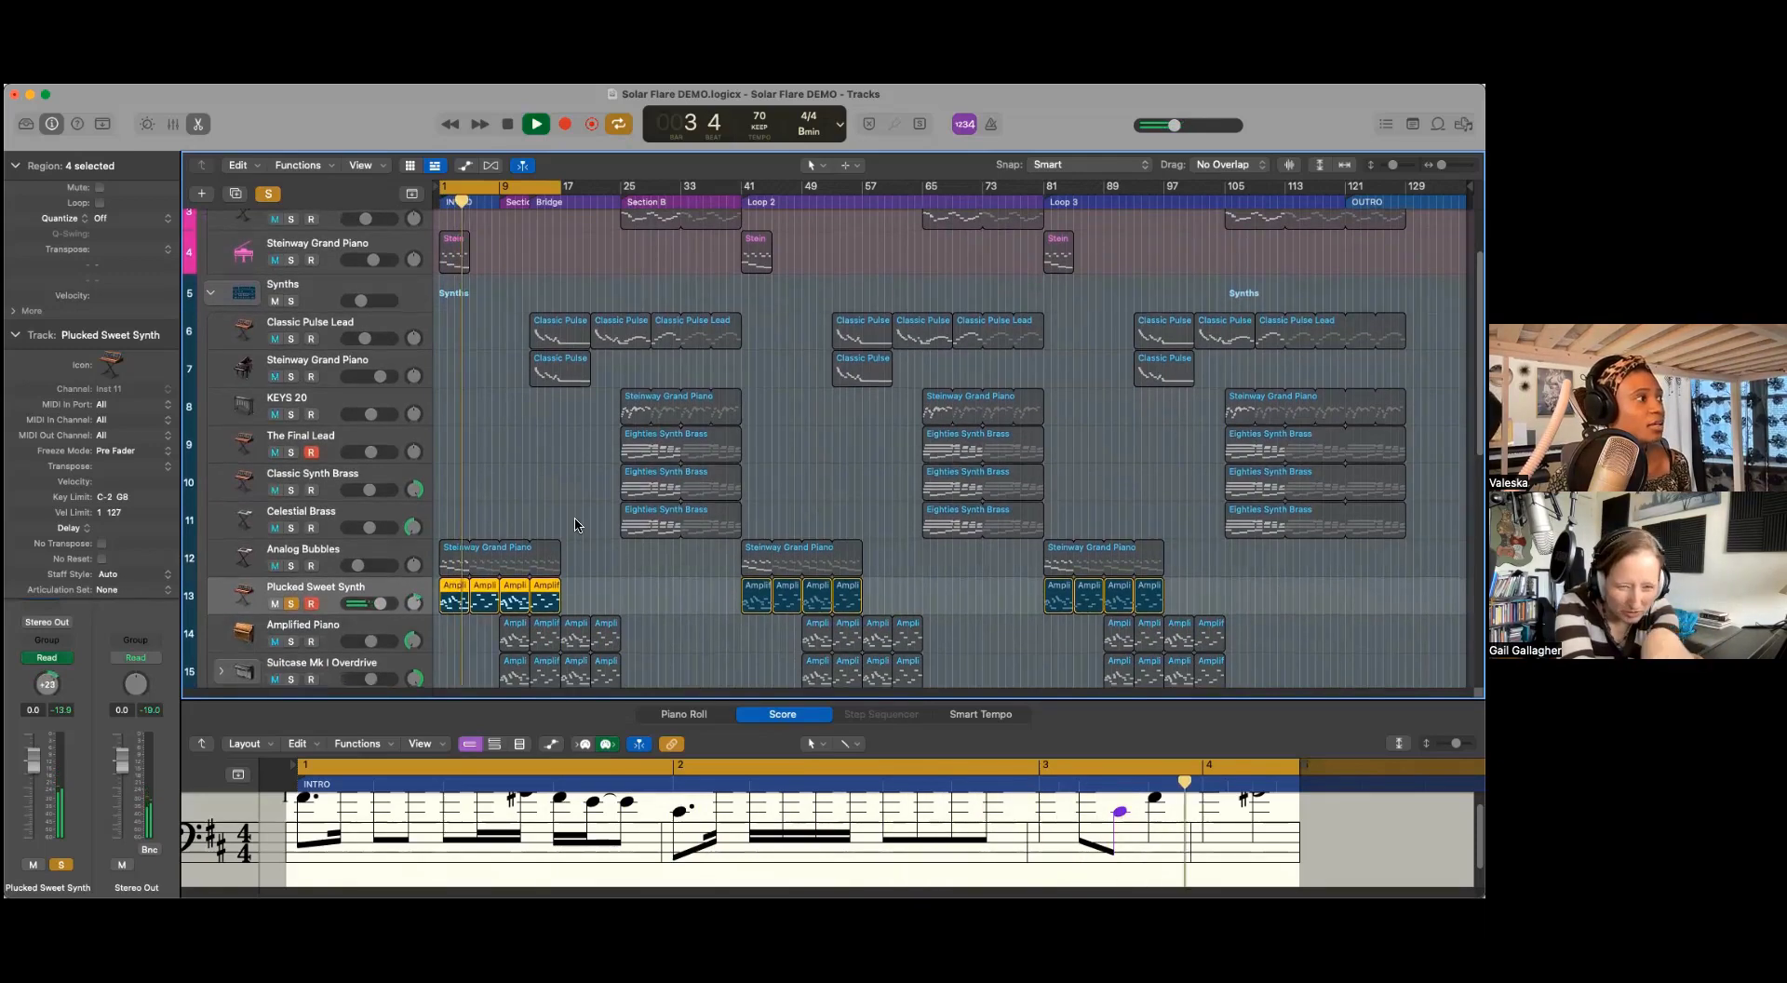
Step: Stop playback and make the score editor slightly taller beneath the arrangement
scroll(577, 524, down, 2)
key(space)
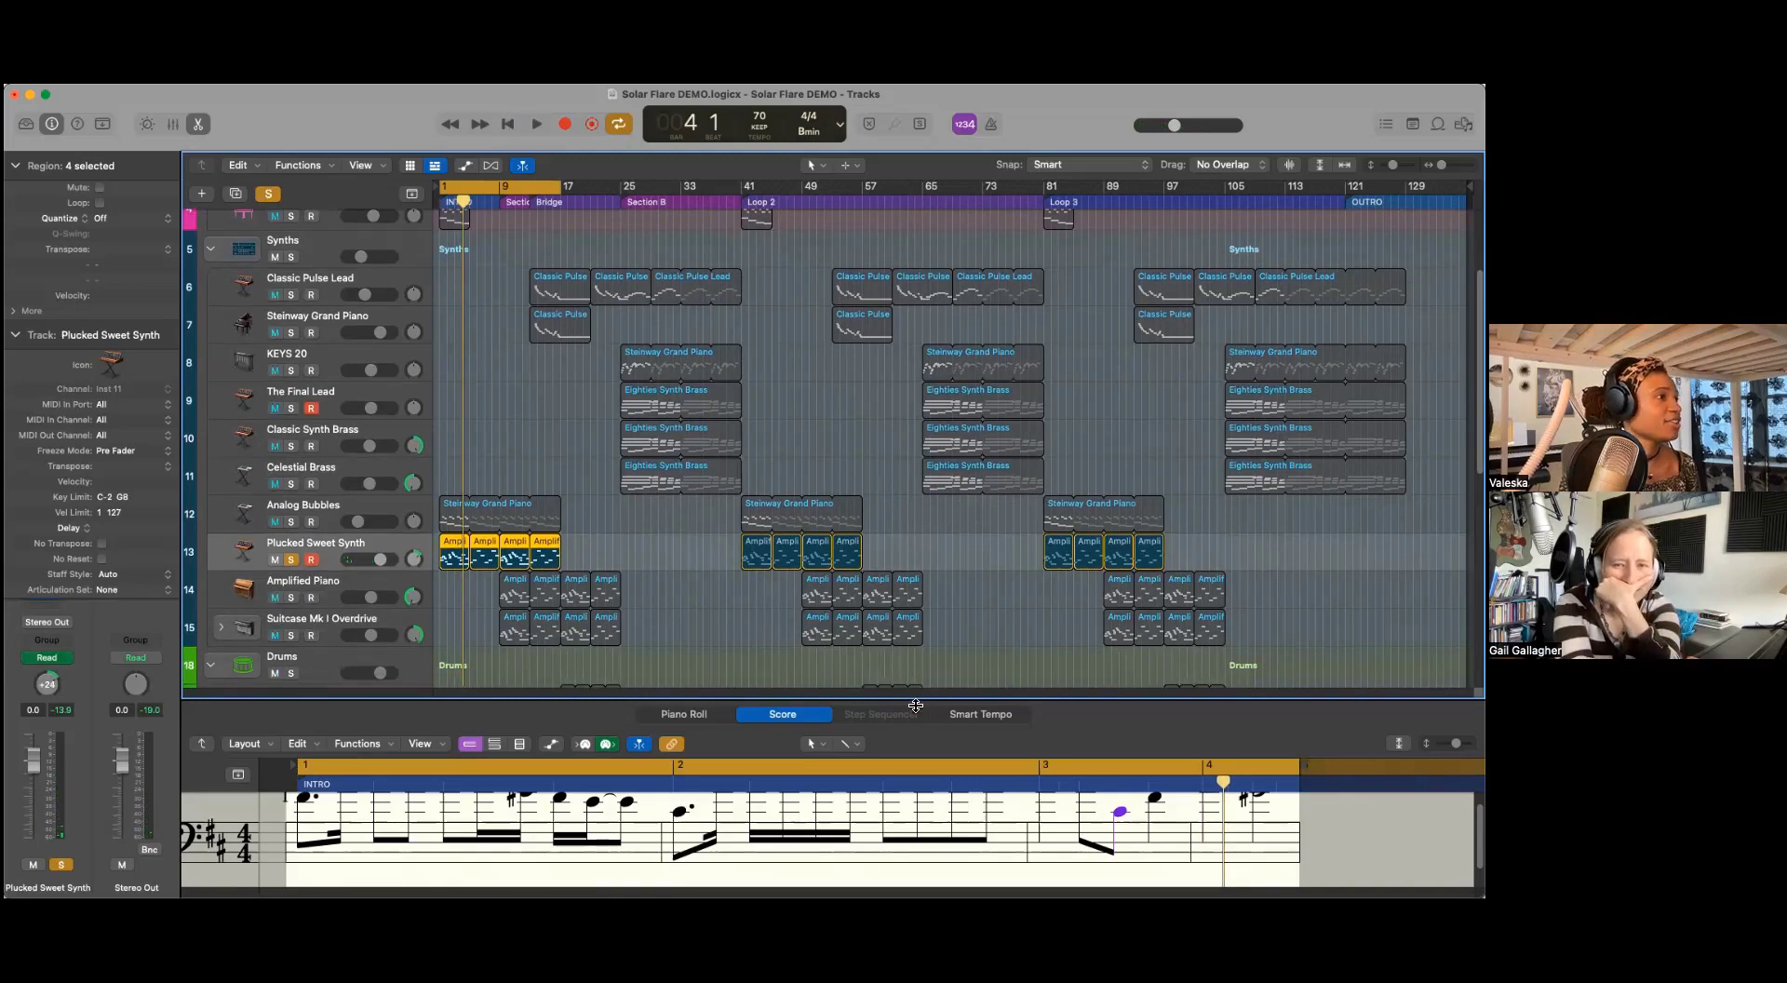
drag(916, 704, 916, 607)
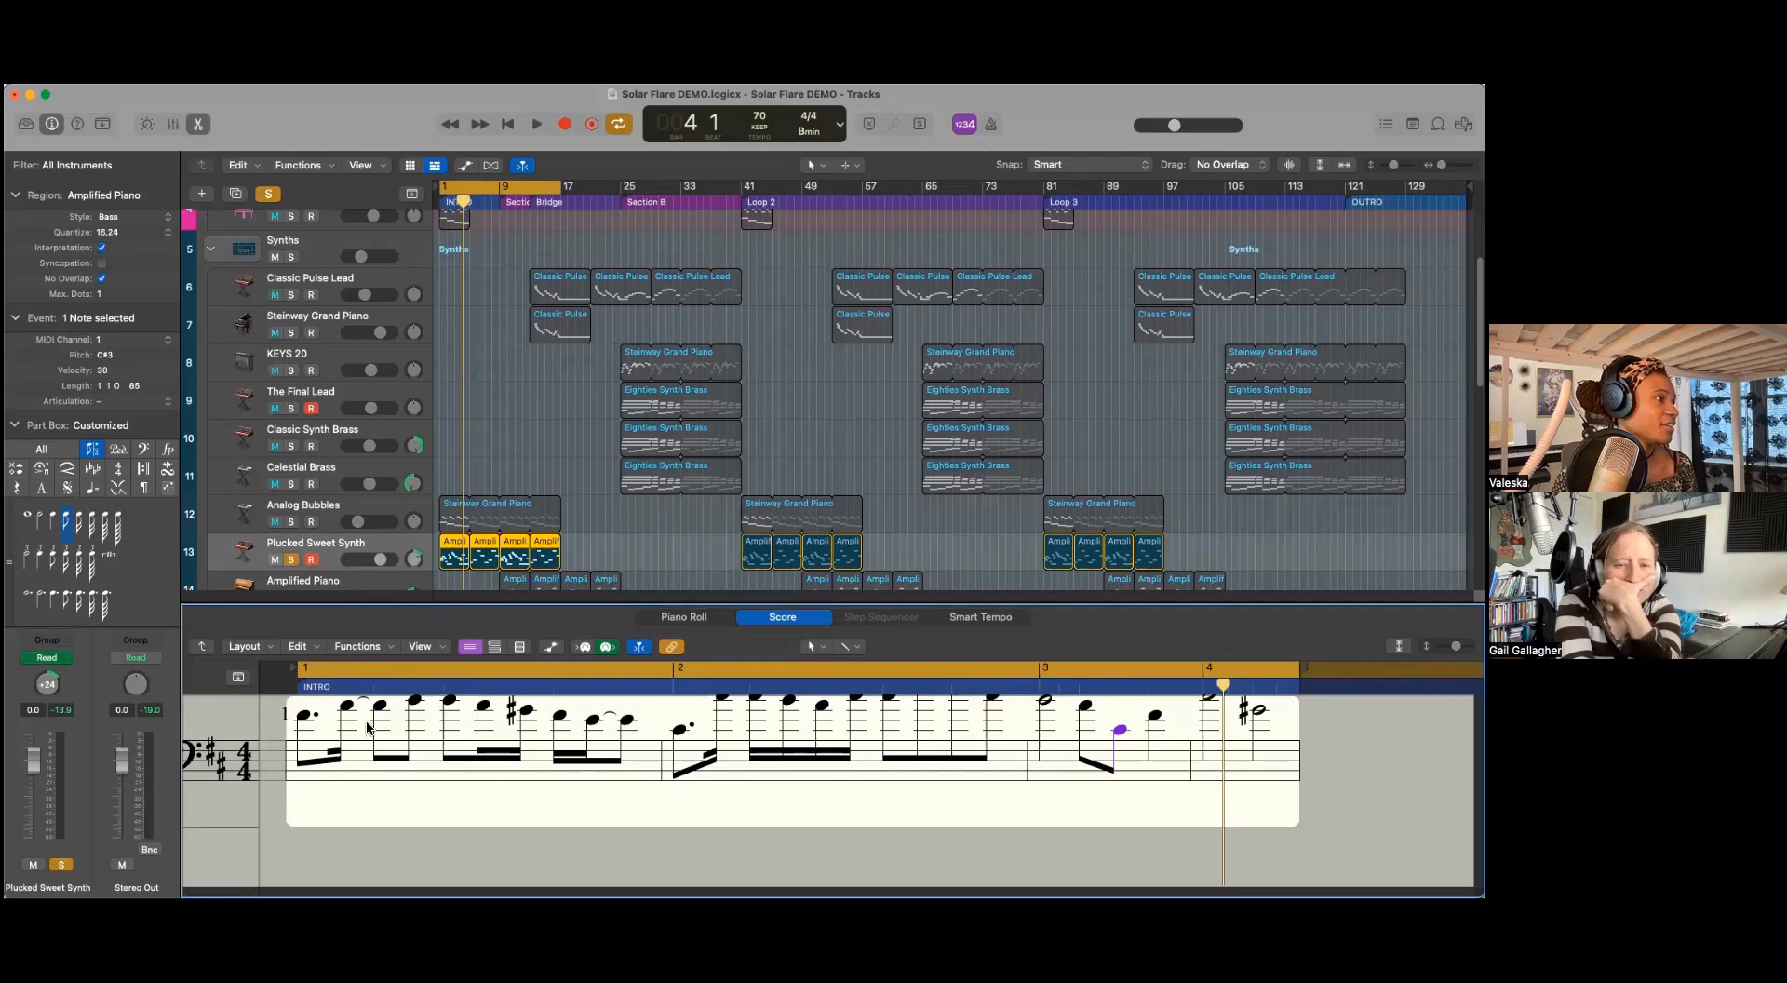
drag(847, 604, 842, 670)
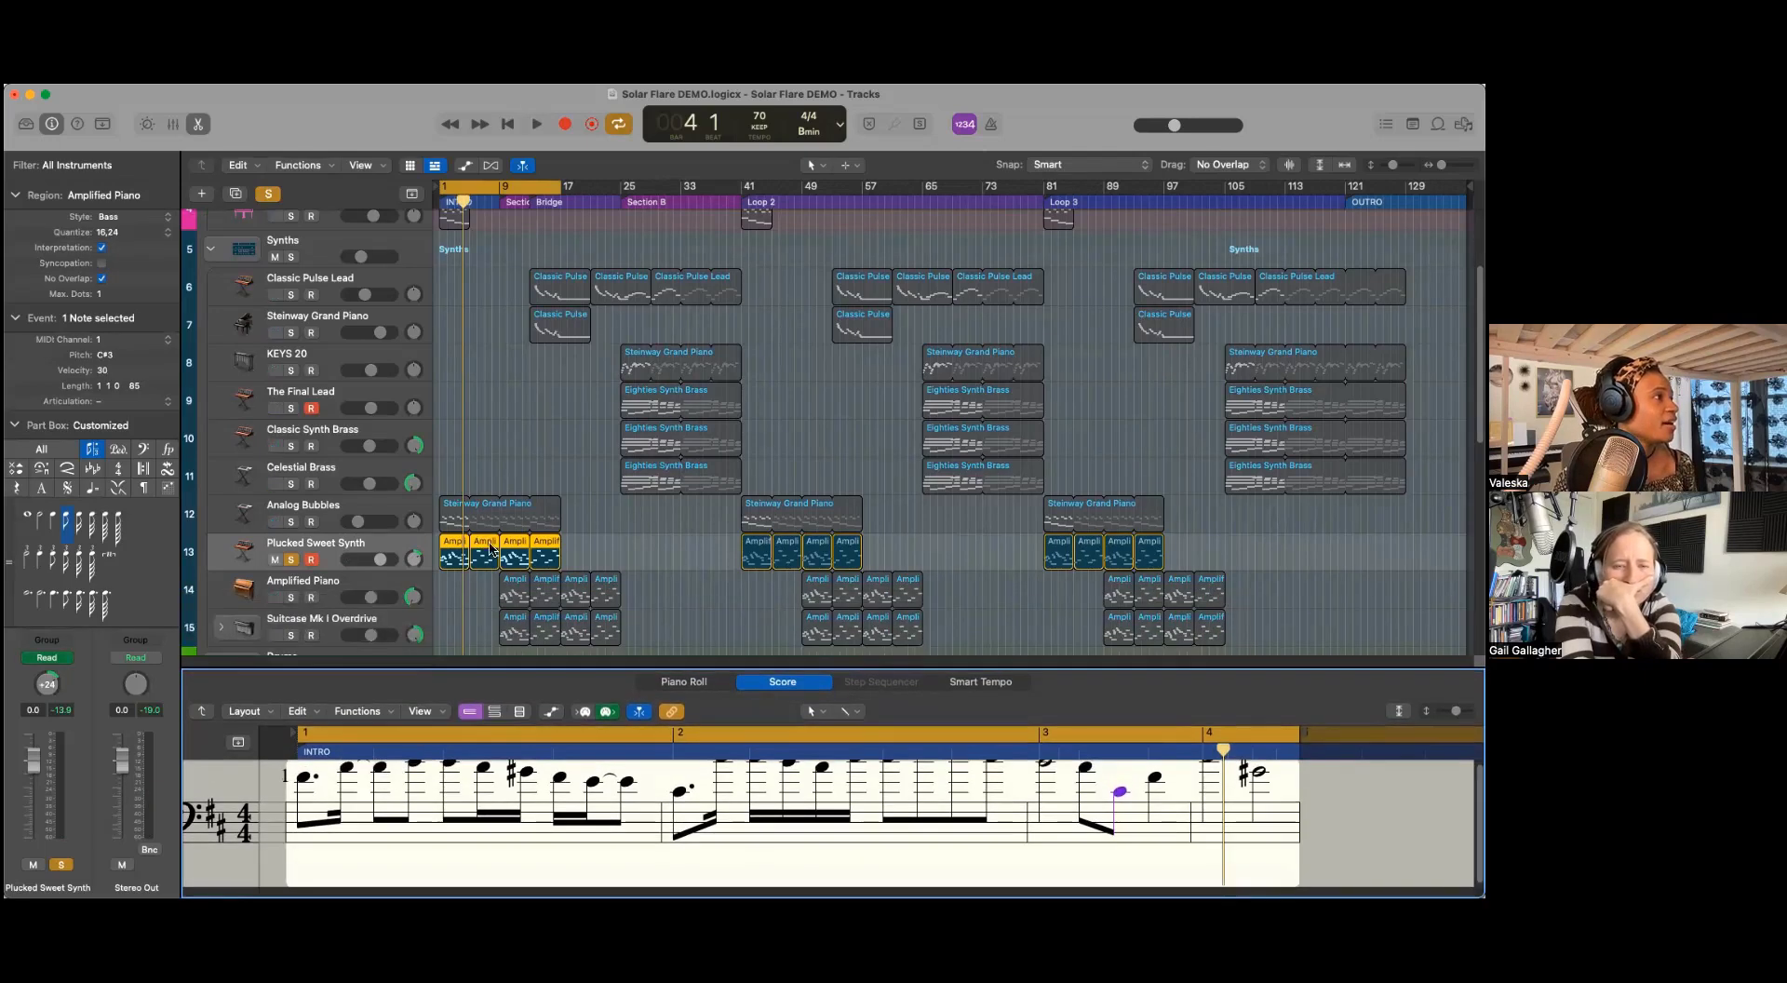
Step: Select the four Section B regions on the KEYS 20, The Final Lead, Classic Synth Brass and Celestial Brass tracks
scroll(621, 578, down, 10)
scroll(621, 578, up, 10)
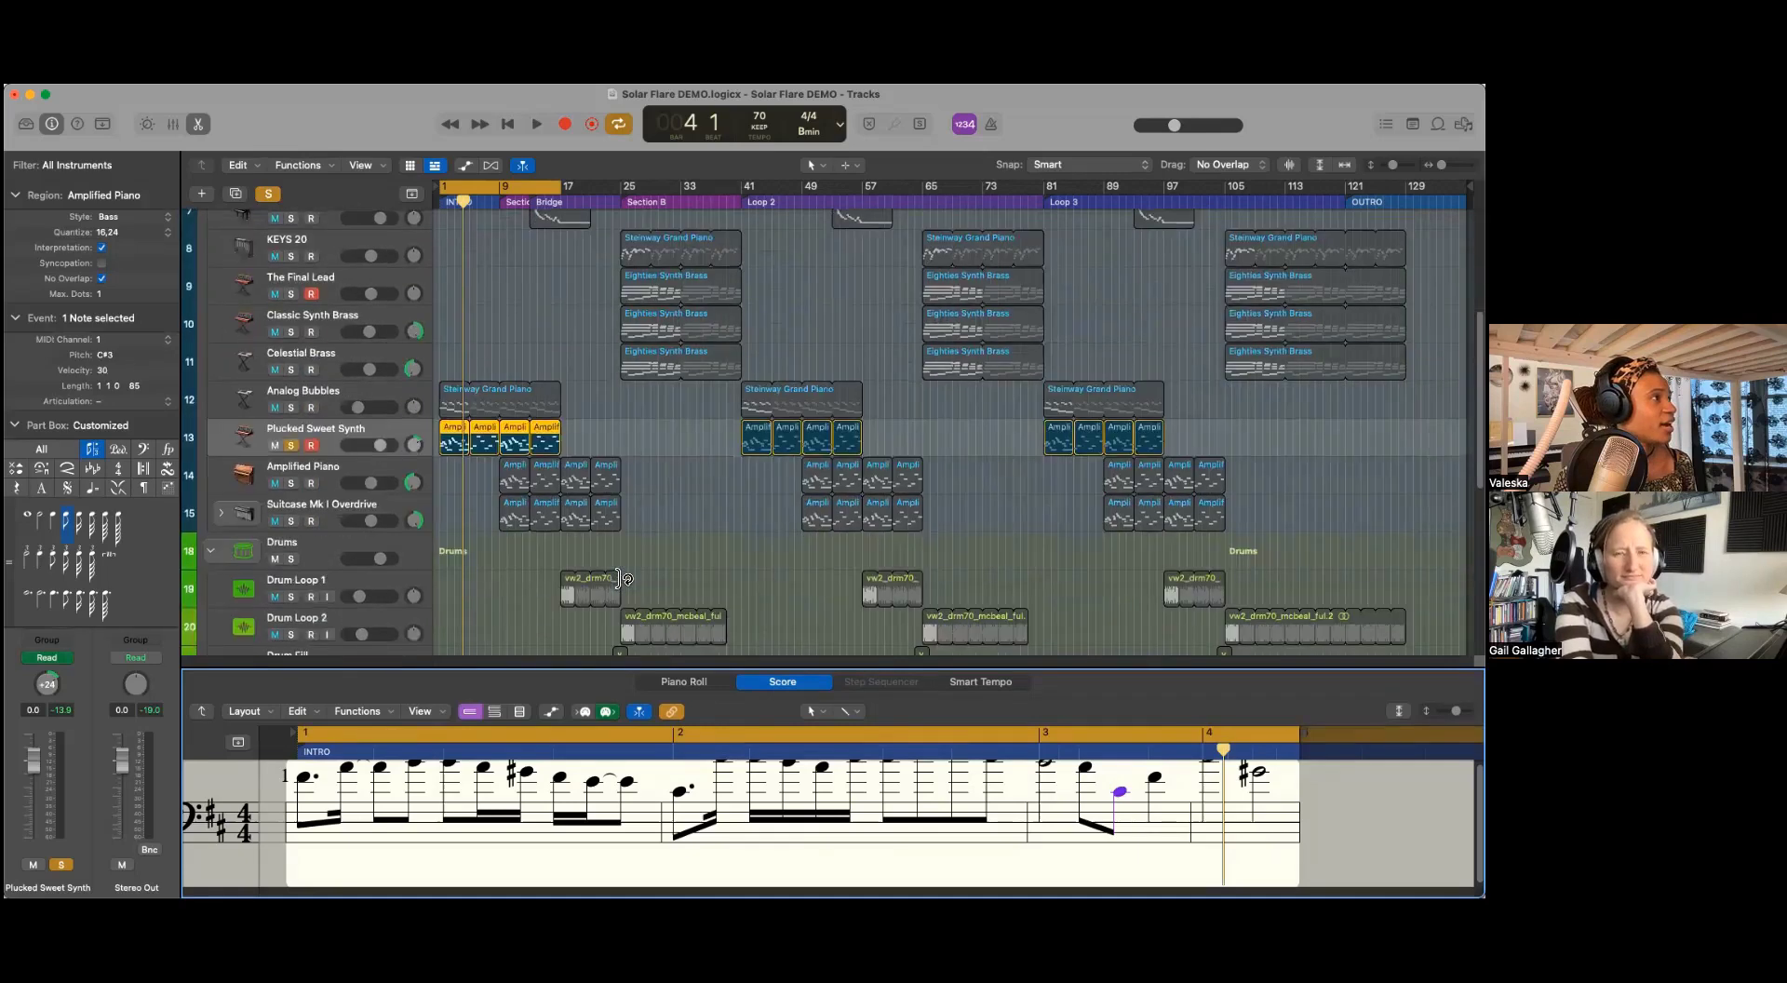
scroll(622, 578, up, 2)
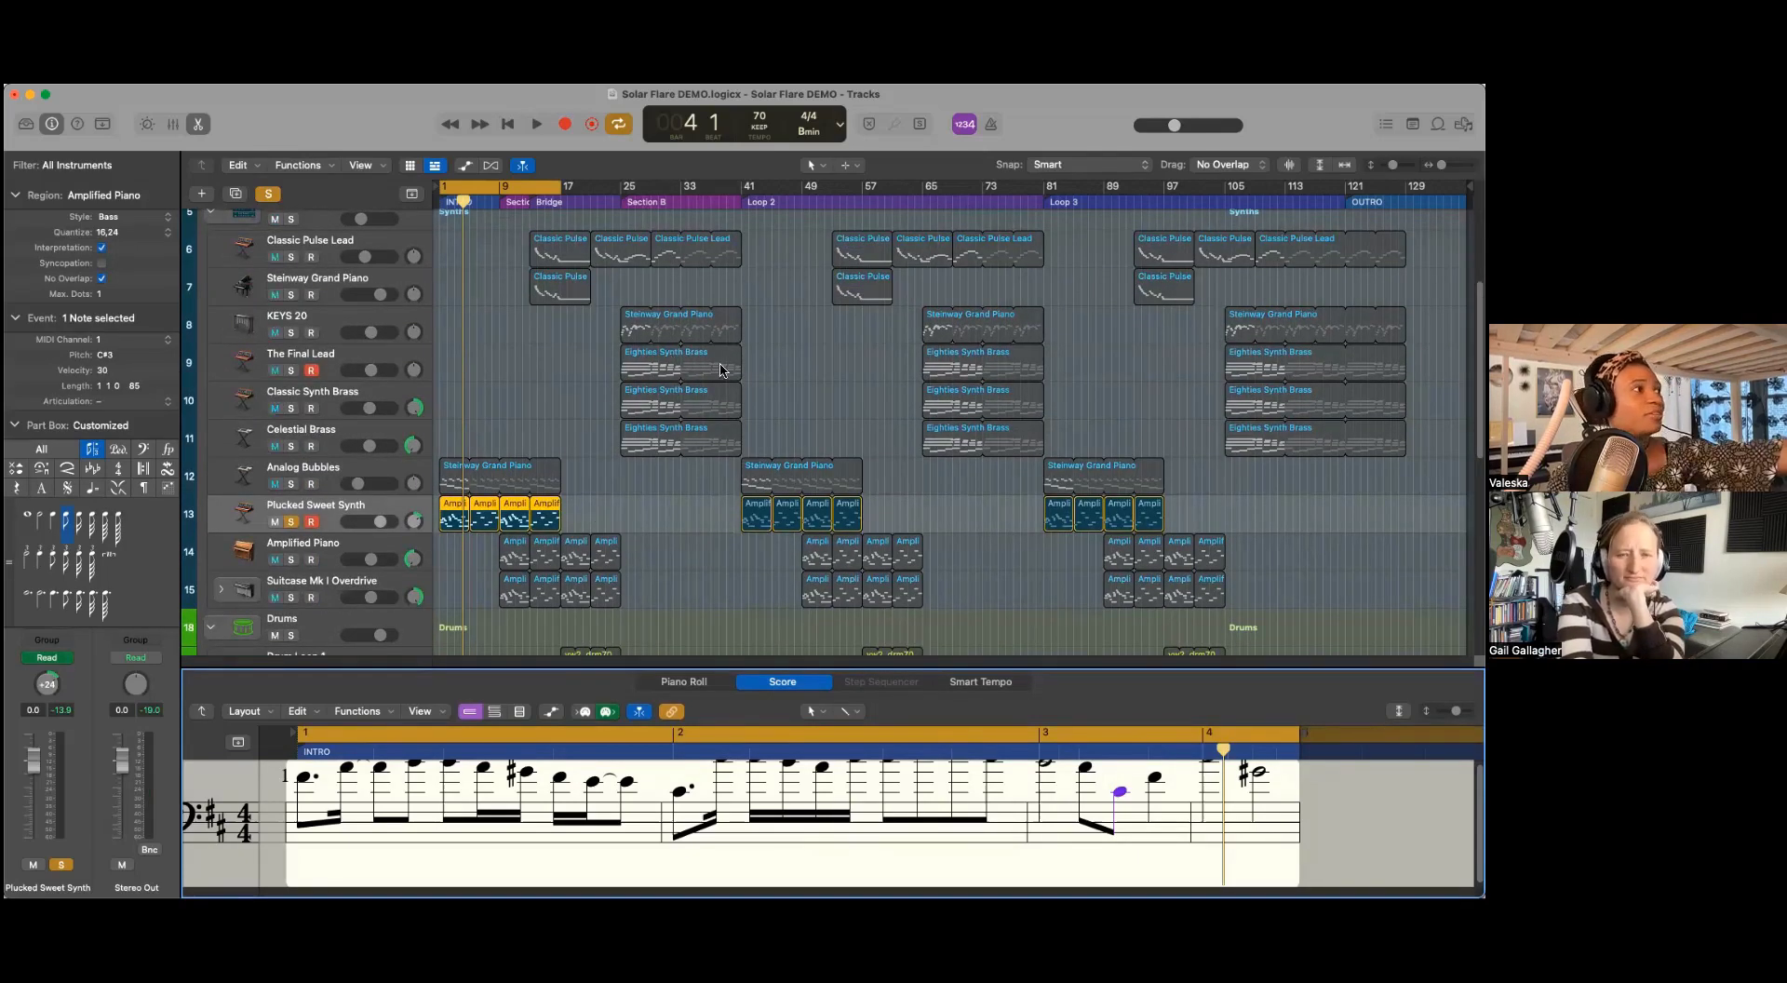
drag(638, 292, 723, 457)
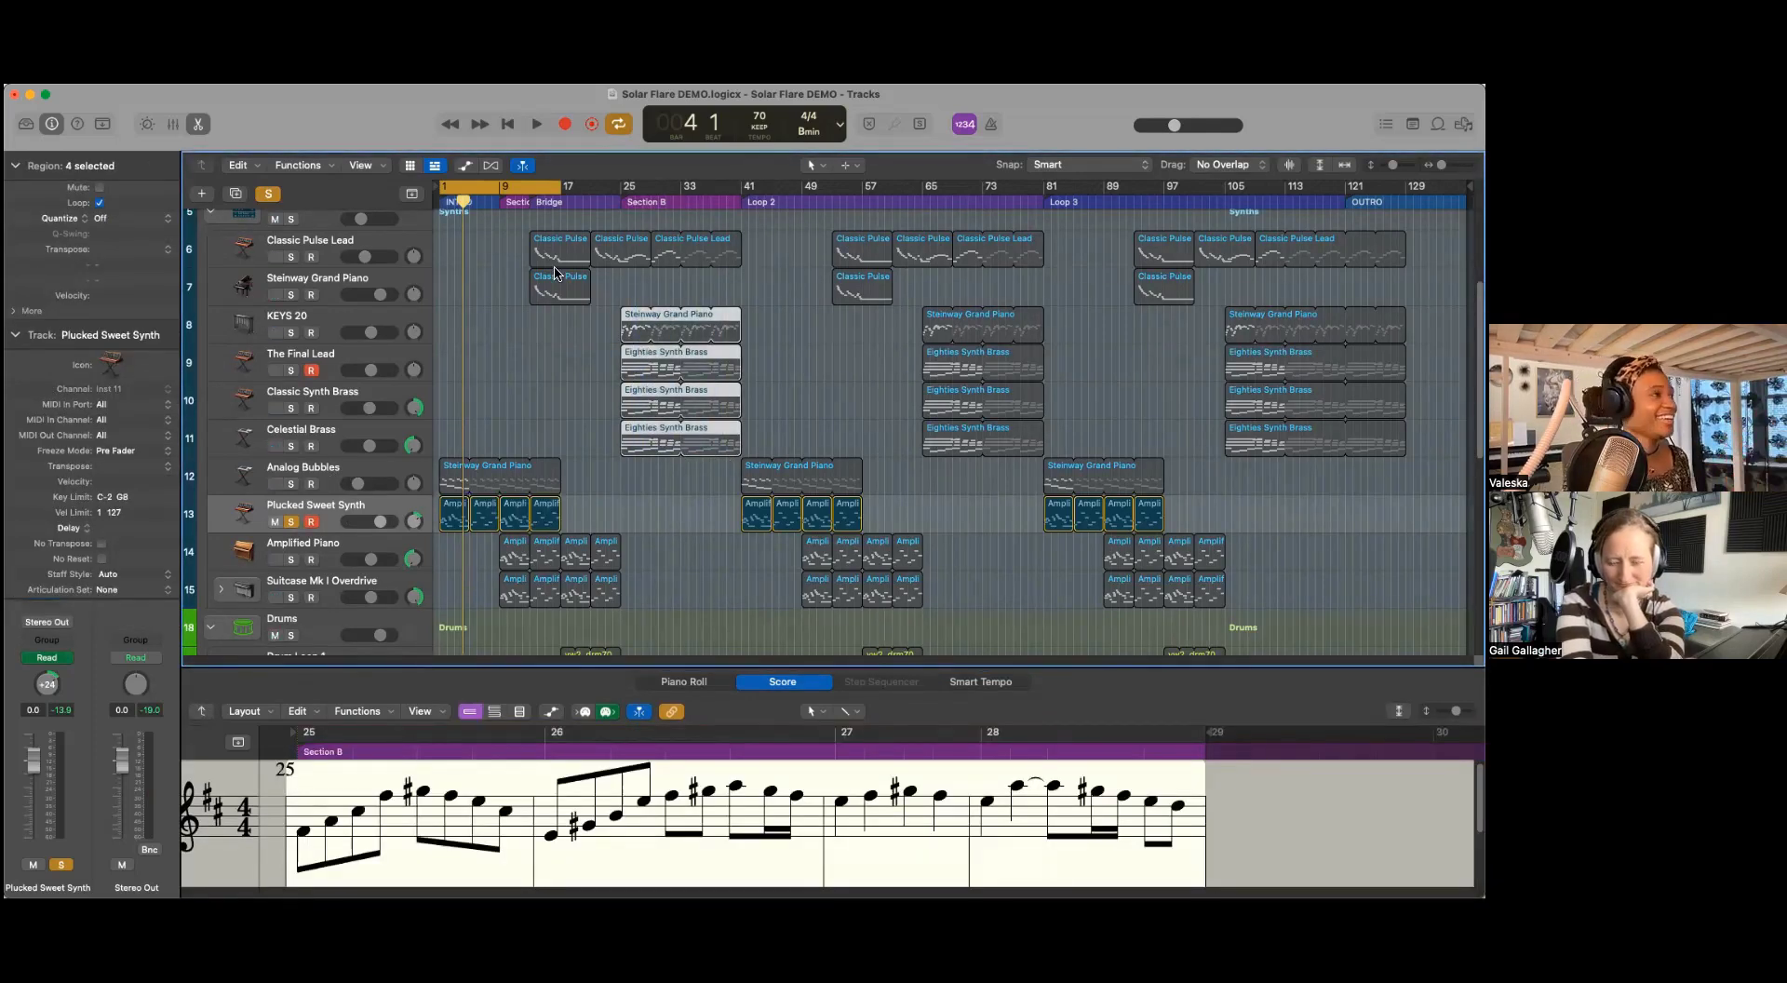
Step: Look through the Keys, Synths and Drums track stacks and how their regions are laid out across the sections
scroll(521, 337, up, 2)
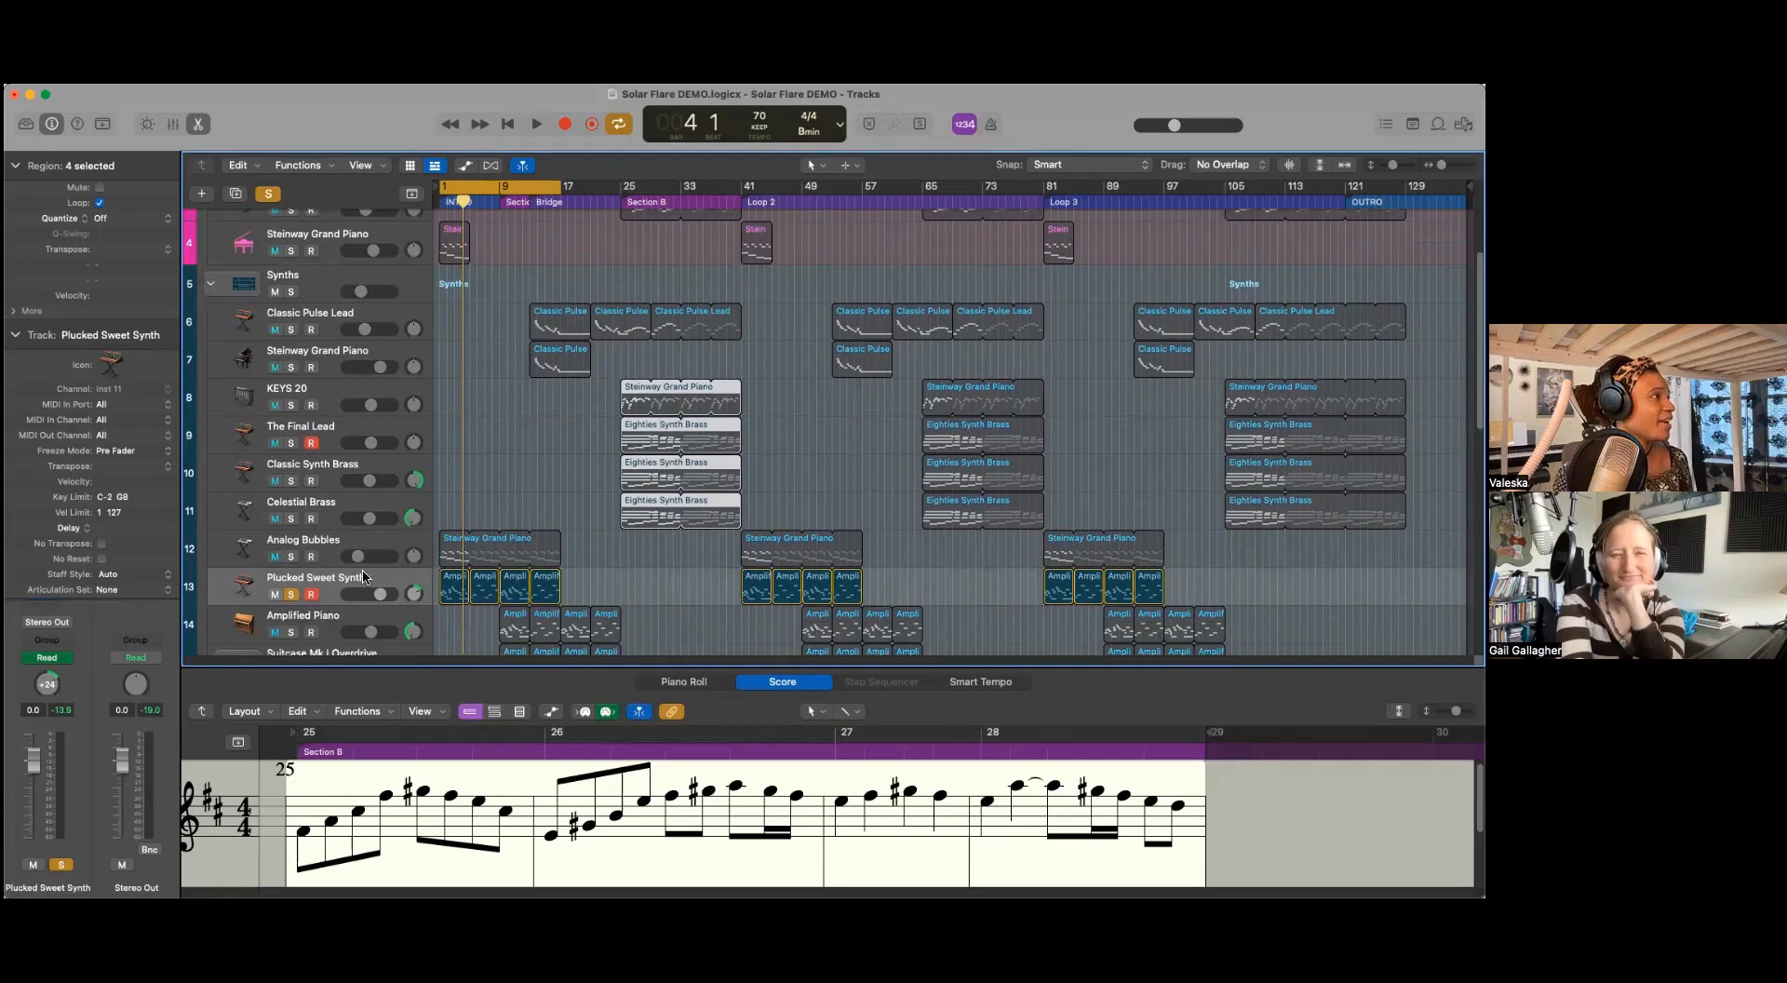
scroll(389, 555, up, 3)
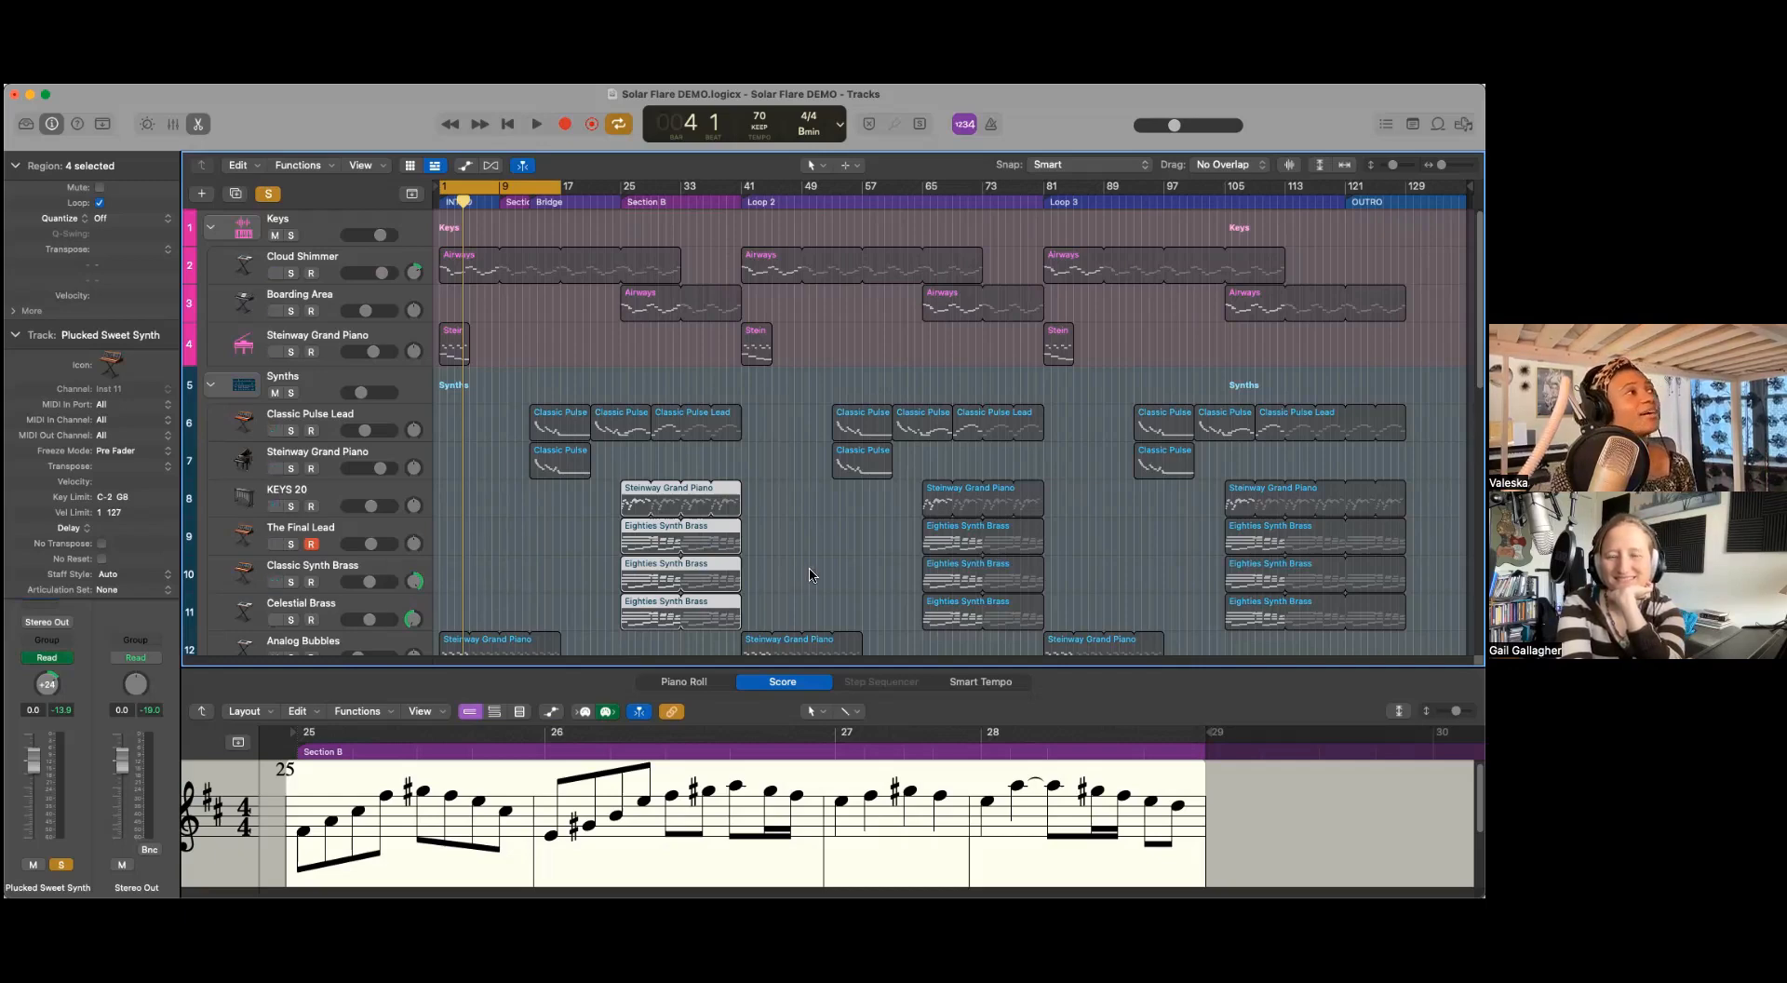
scroll(809, 574, down, 5)
scroll(862, 550, up, 5)
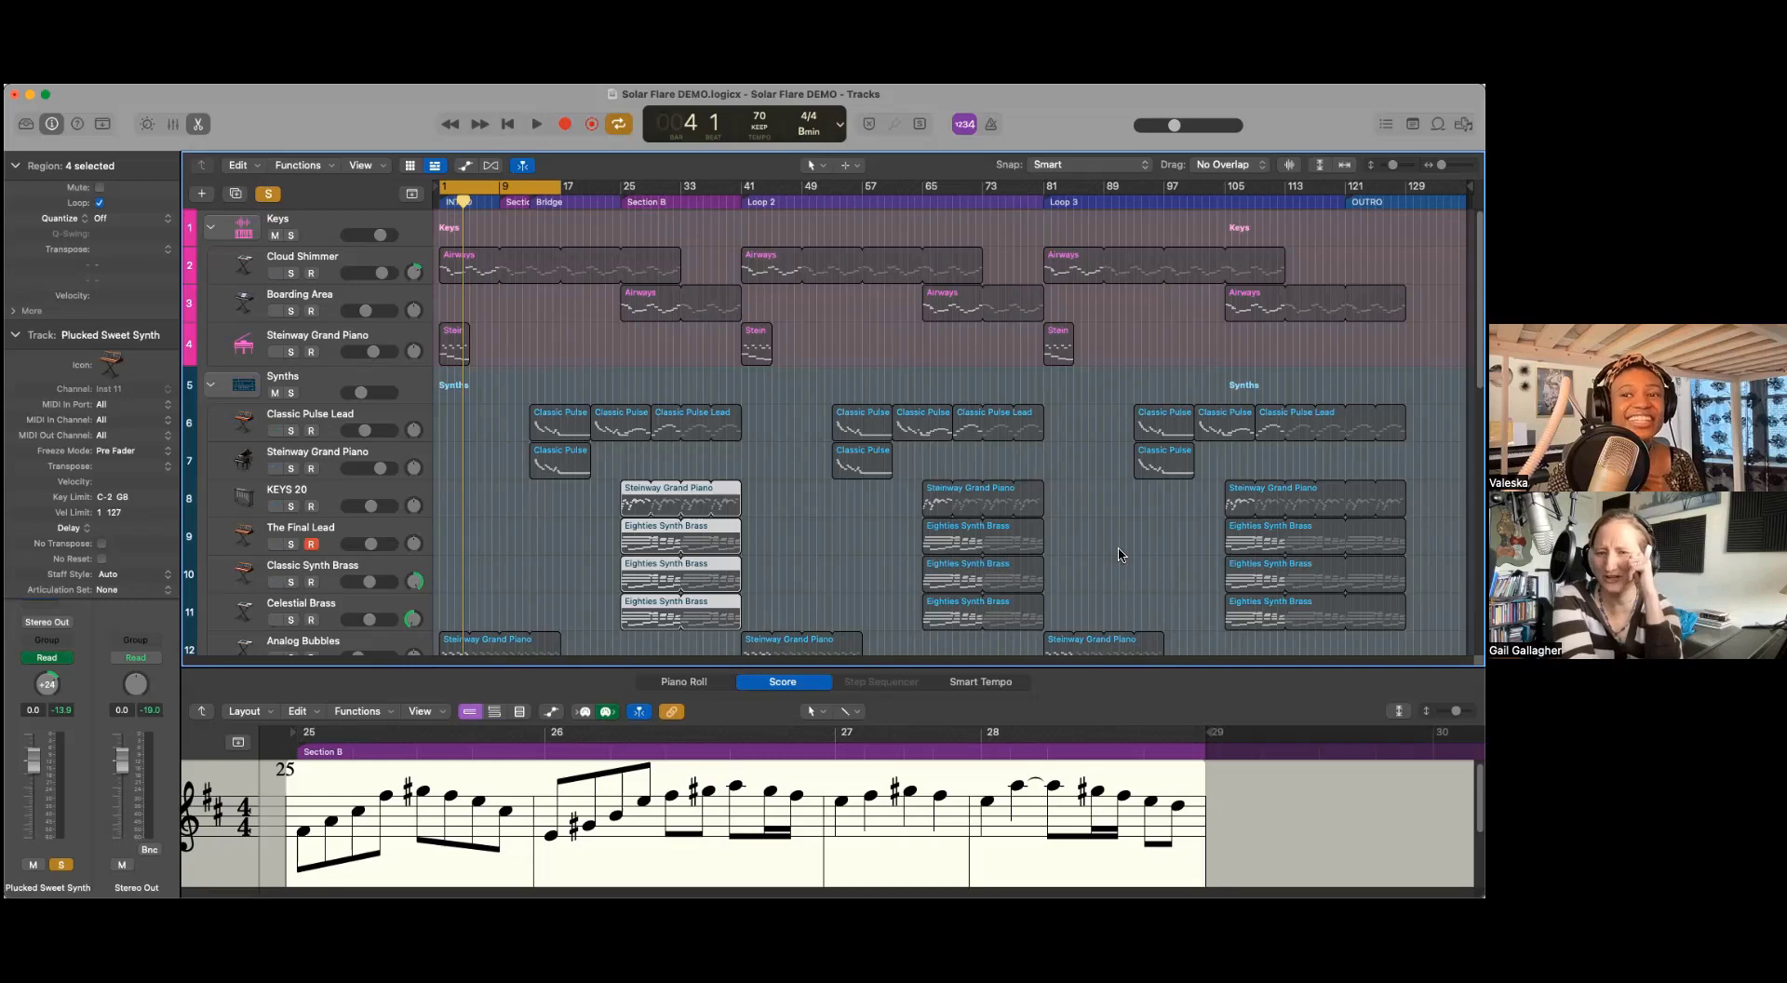
scroll(1089, 609, down, 5)
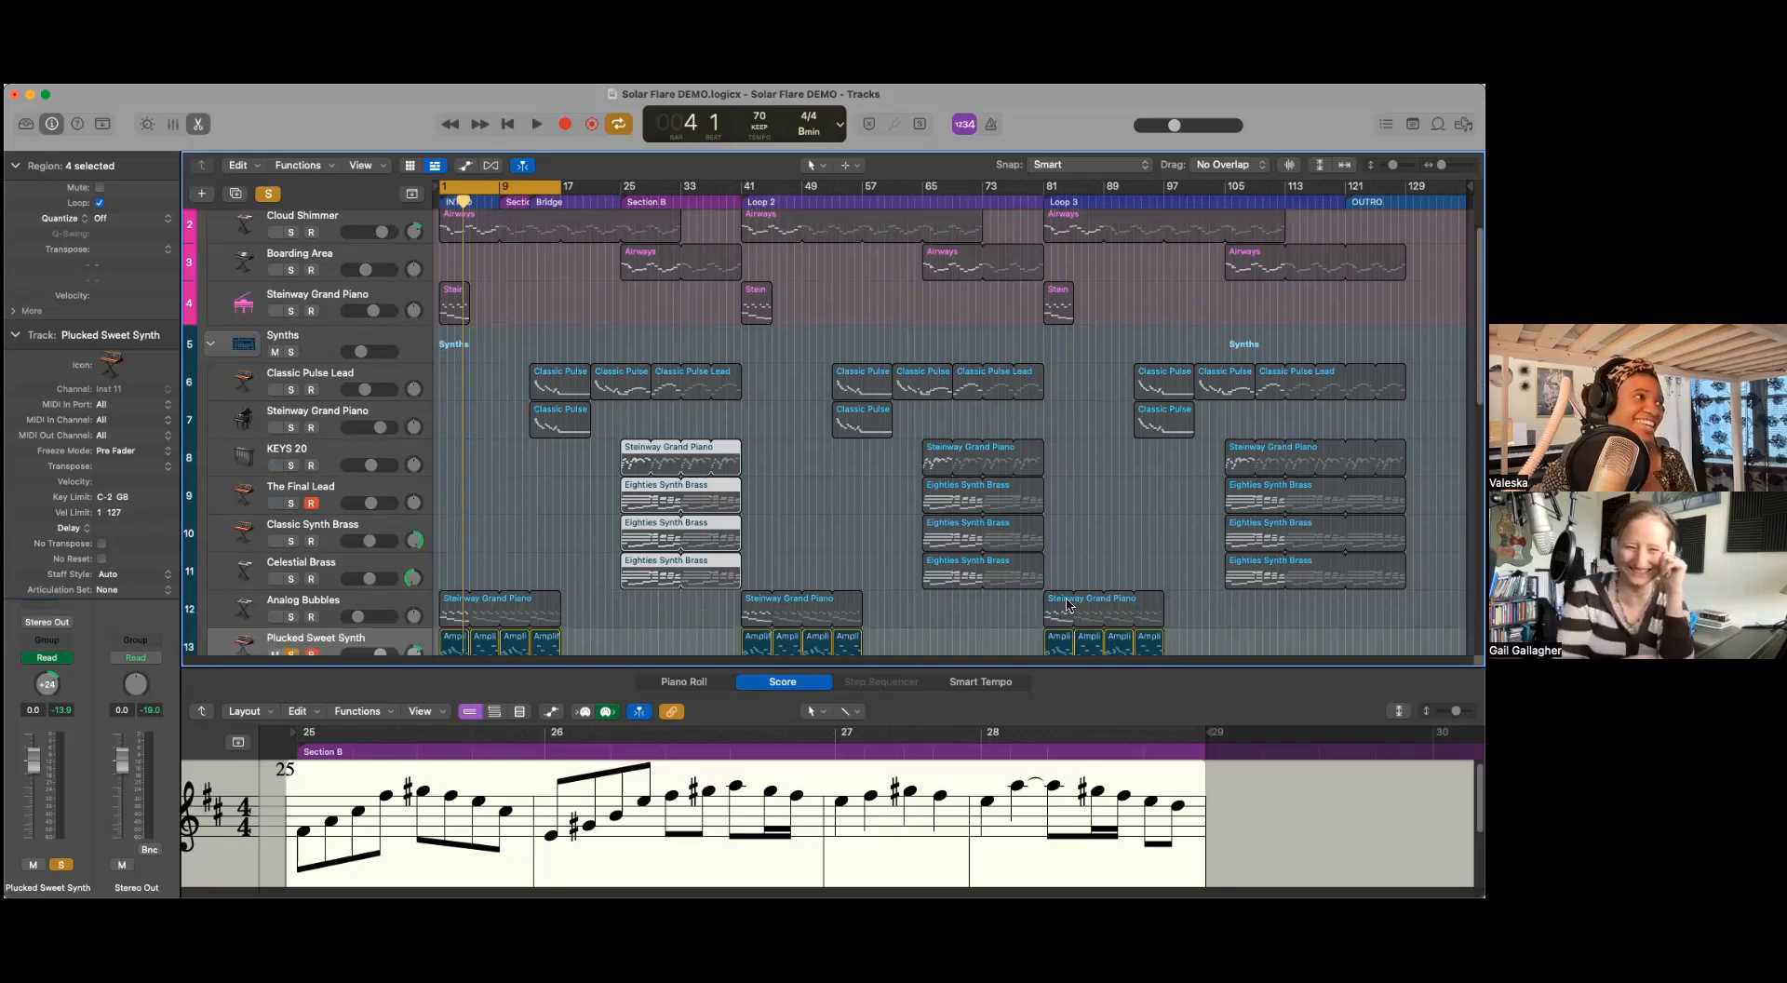
scroll(926, 556, up, 5)
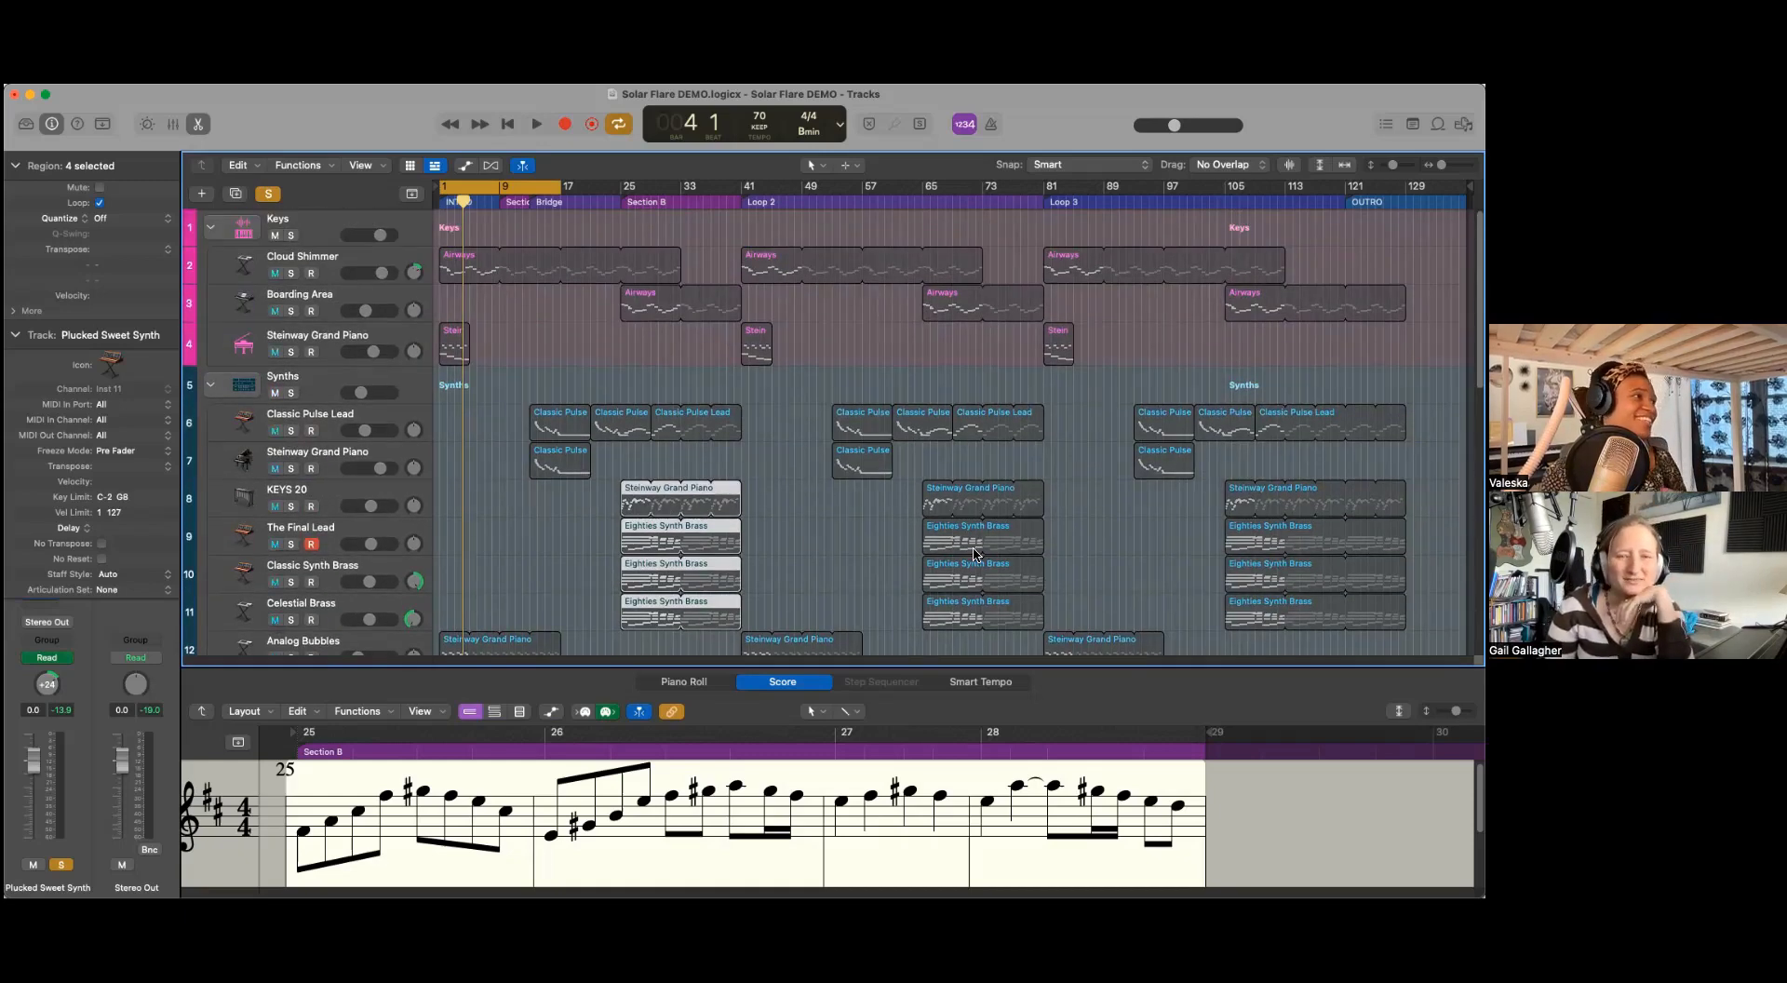
scroll(431, 419, down, 2)
scroll(431, 419, up, 2)
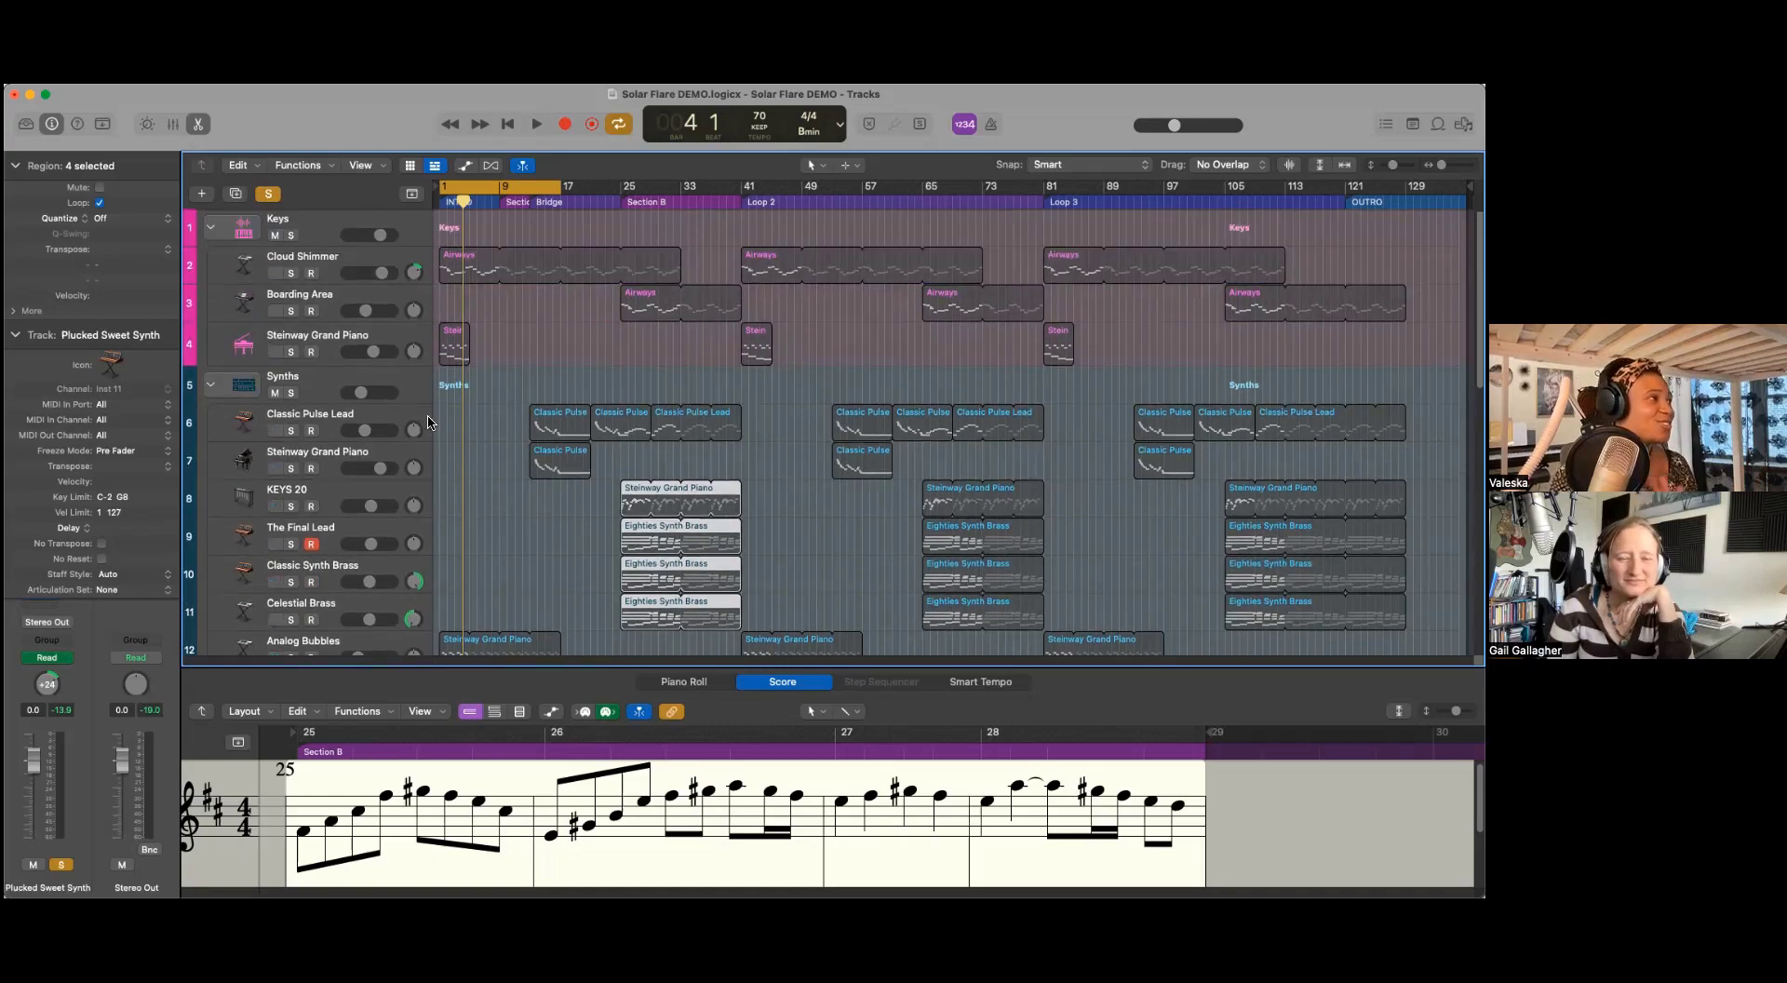
scroll(508, 400, down, 3)
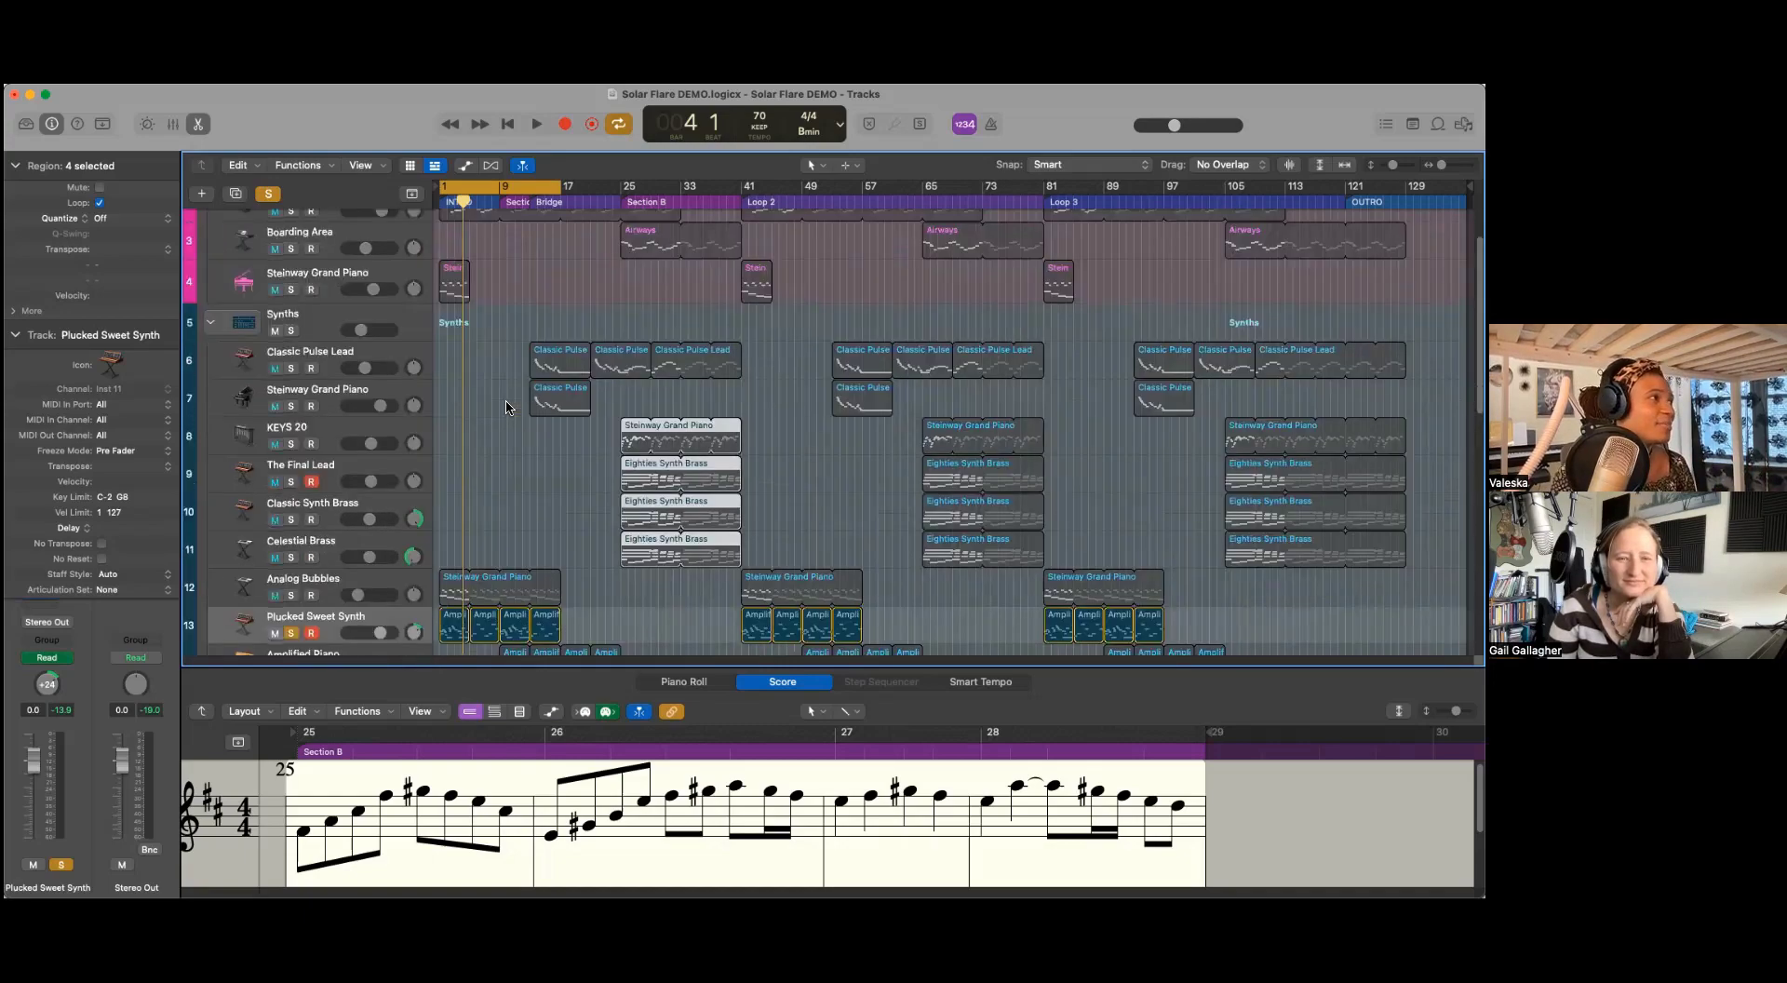
scroll(437, 395, up, 3)
scroll(423, 374, down, 5)
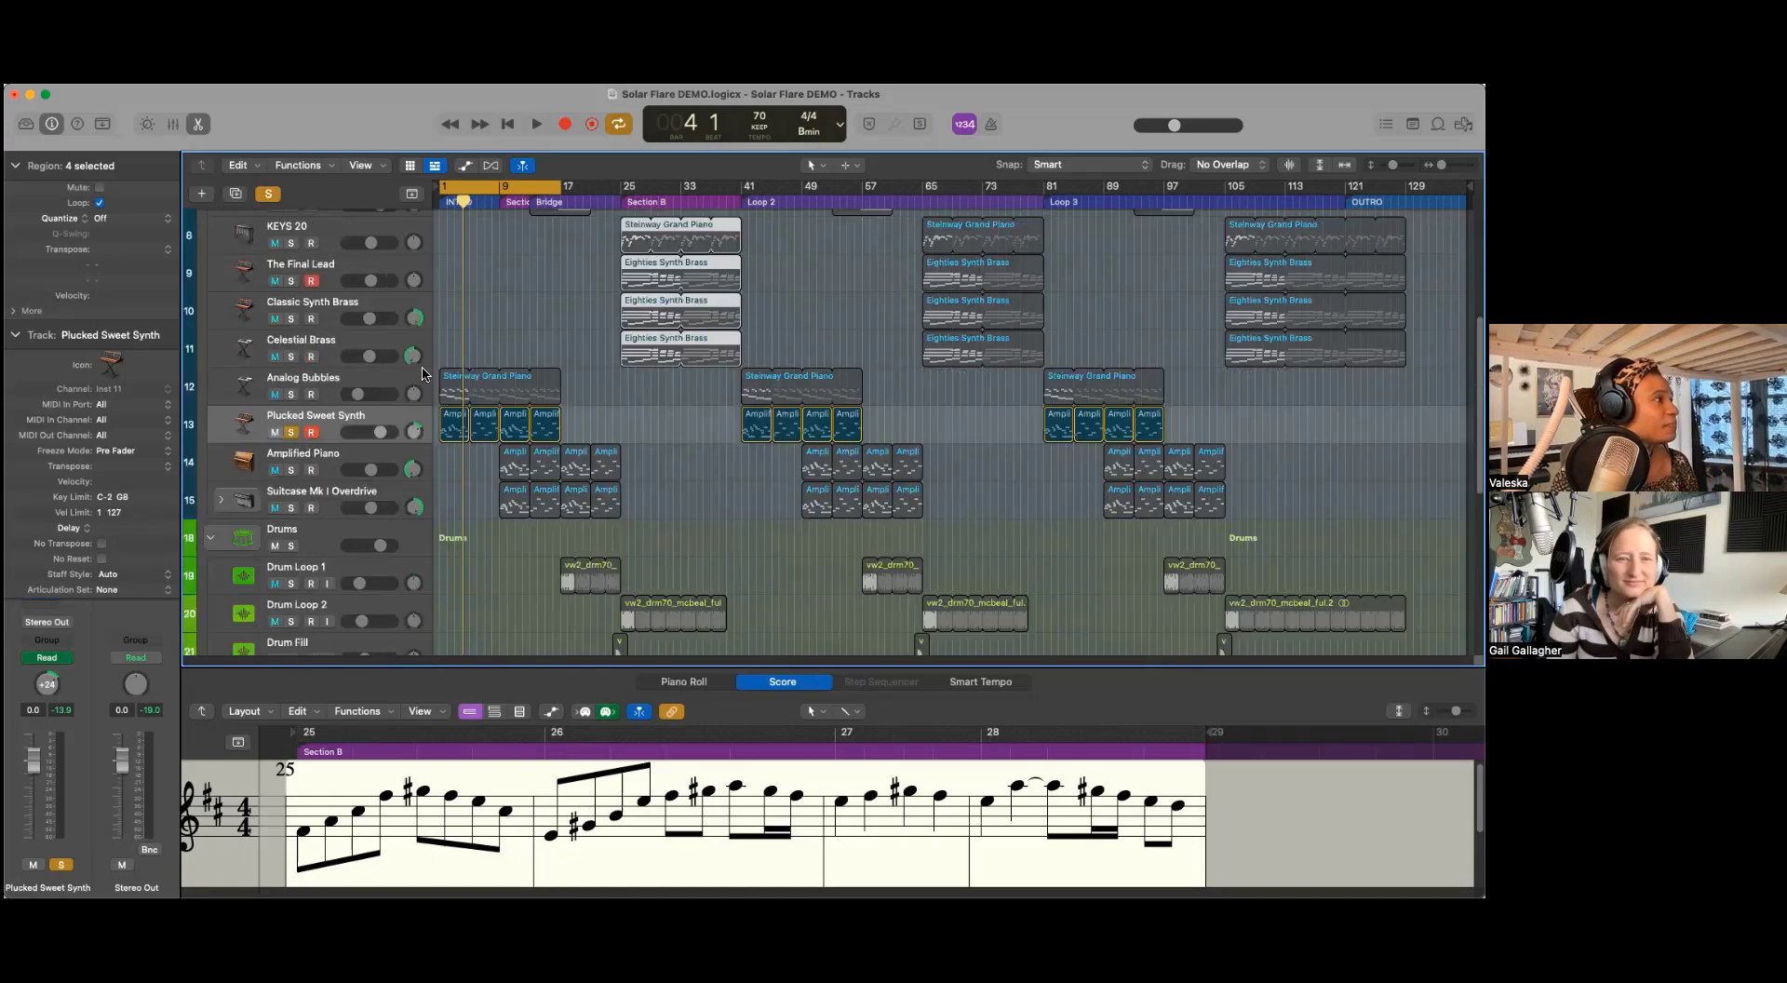
Step: Select Analog Bubbles, solo the Keys stack's Steinway Grand Piano alongside Plucked Sweet Synth, and play the intro from bar 1
click(346, 386)
scroll(346, 386, up, 5)
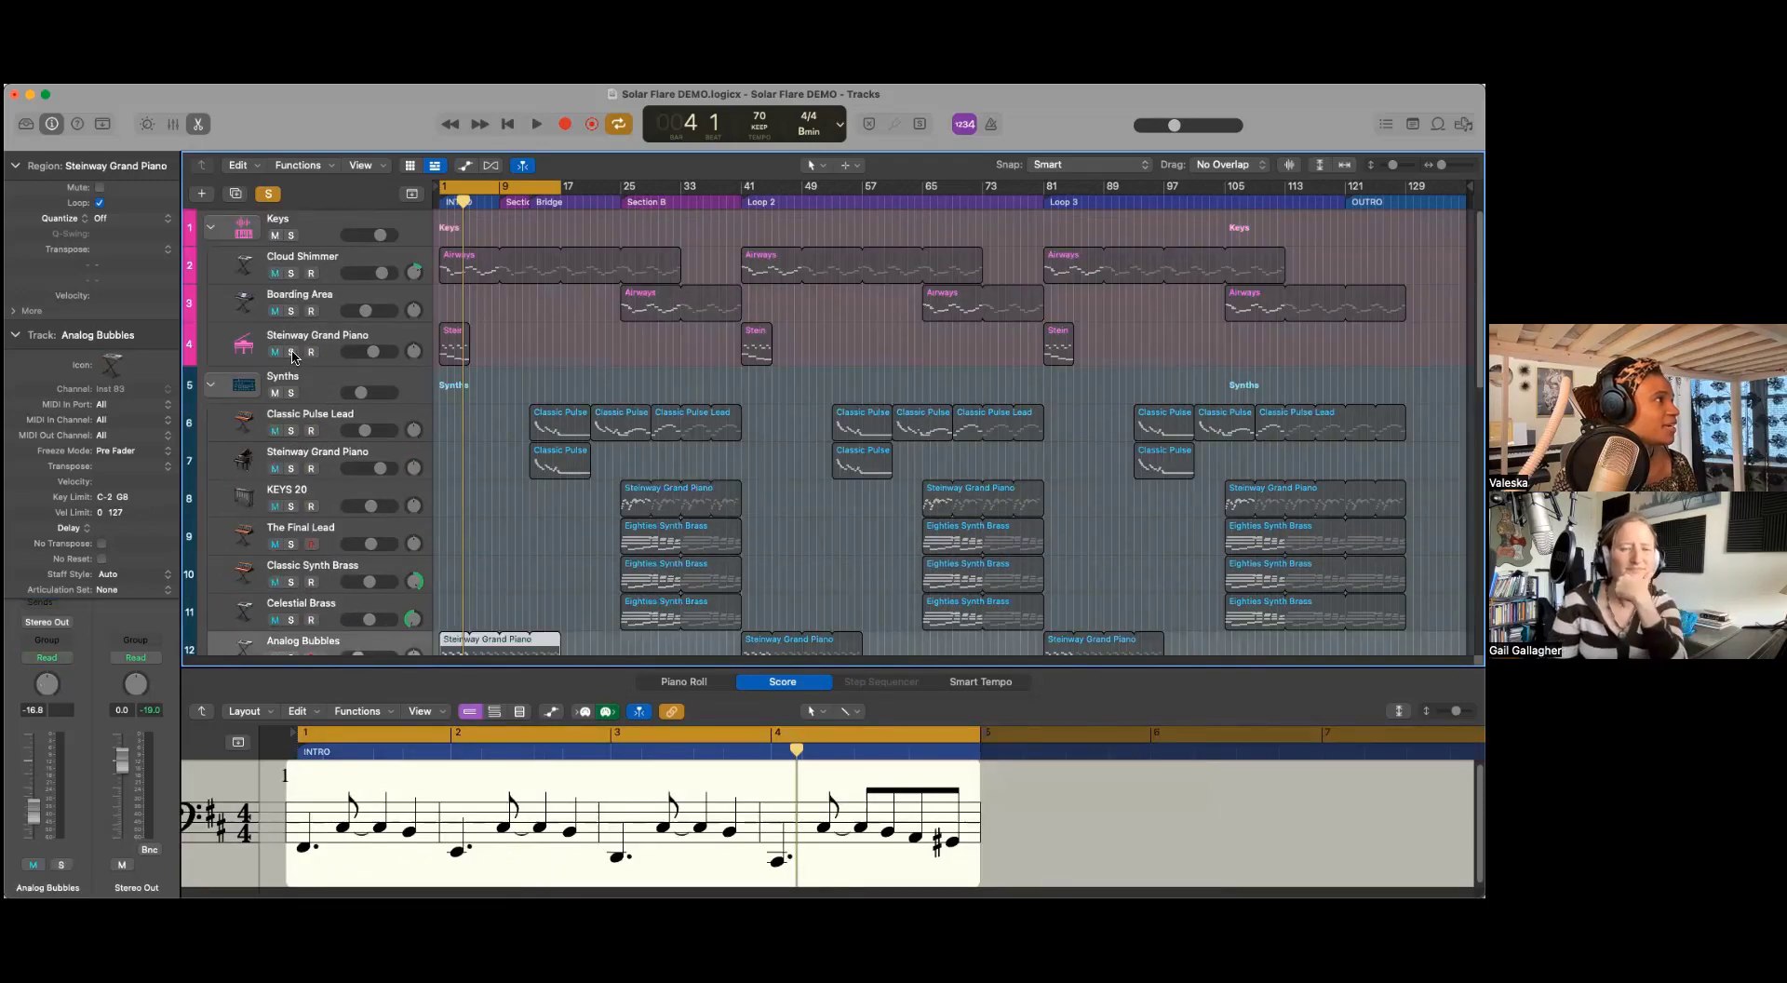
click(292, 353)
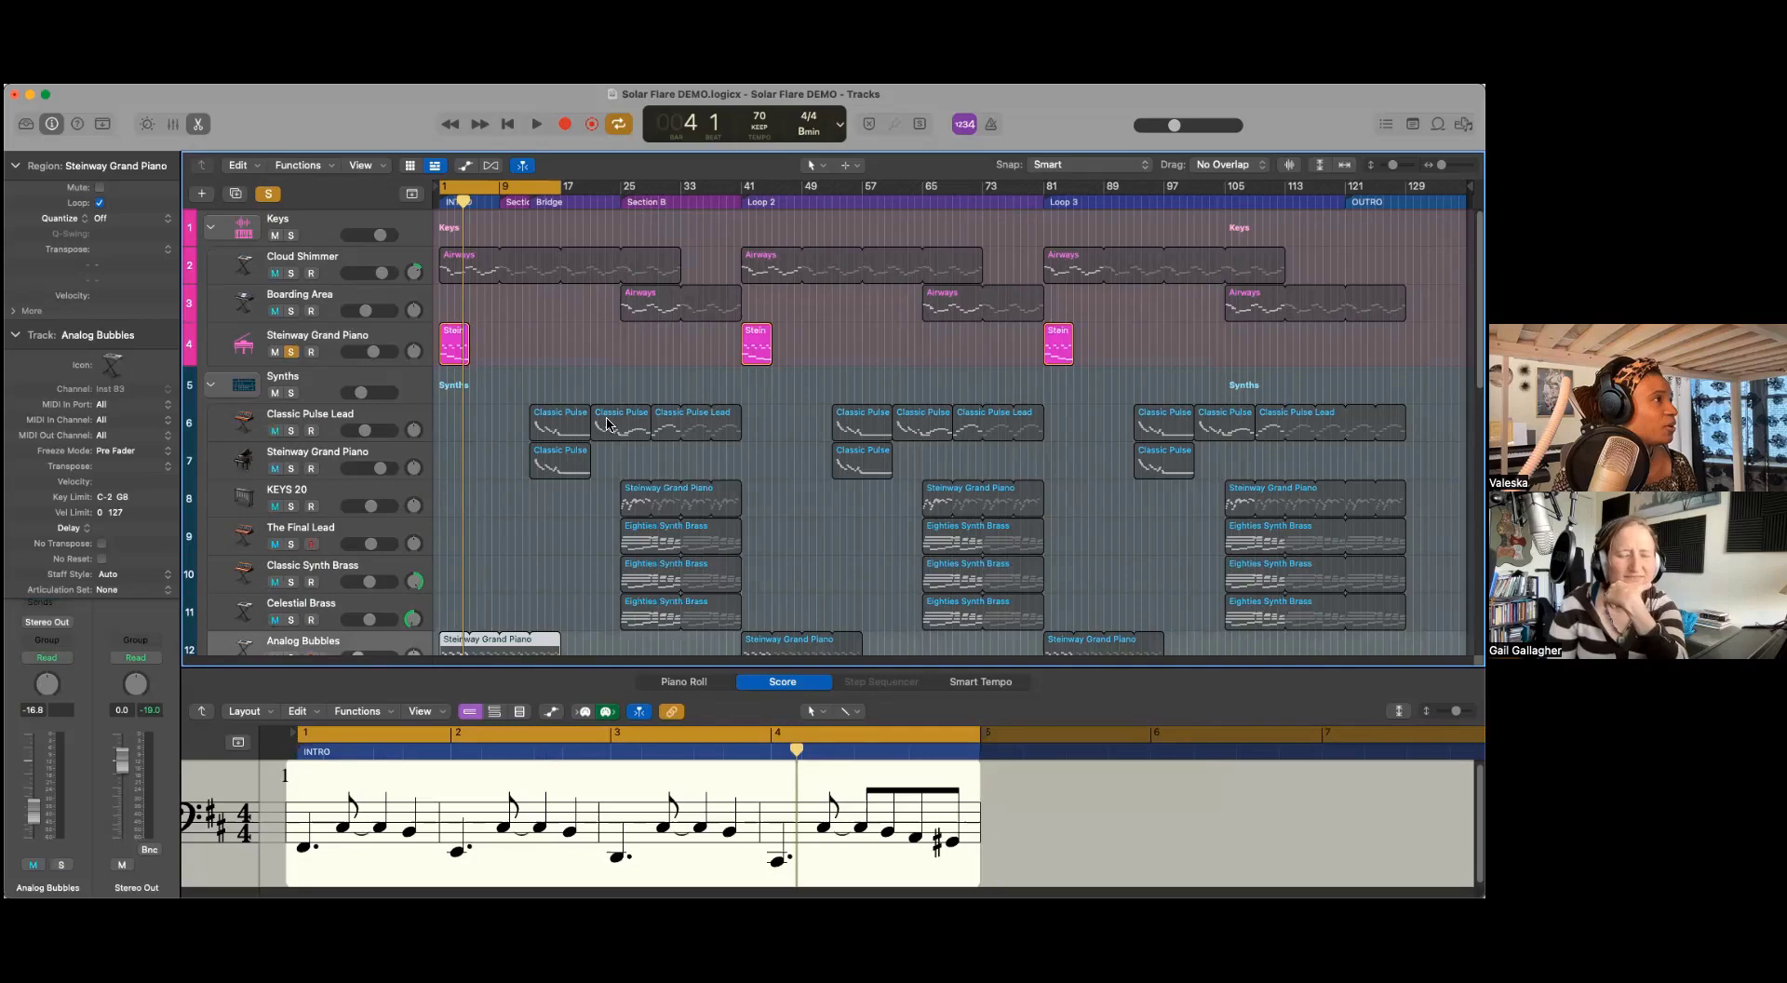
key(space)
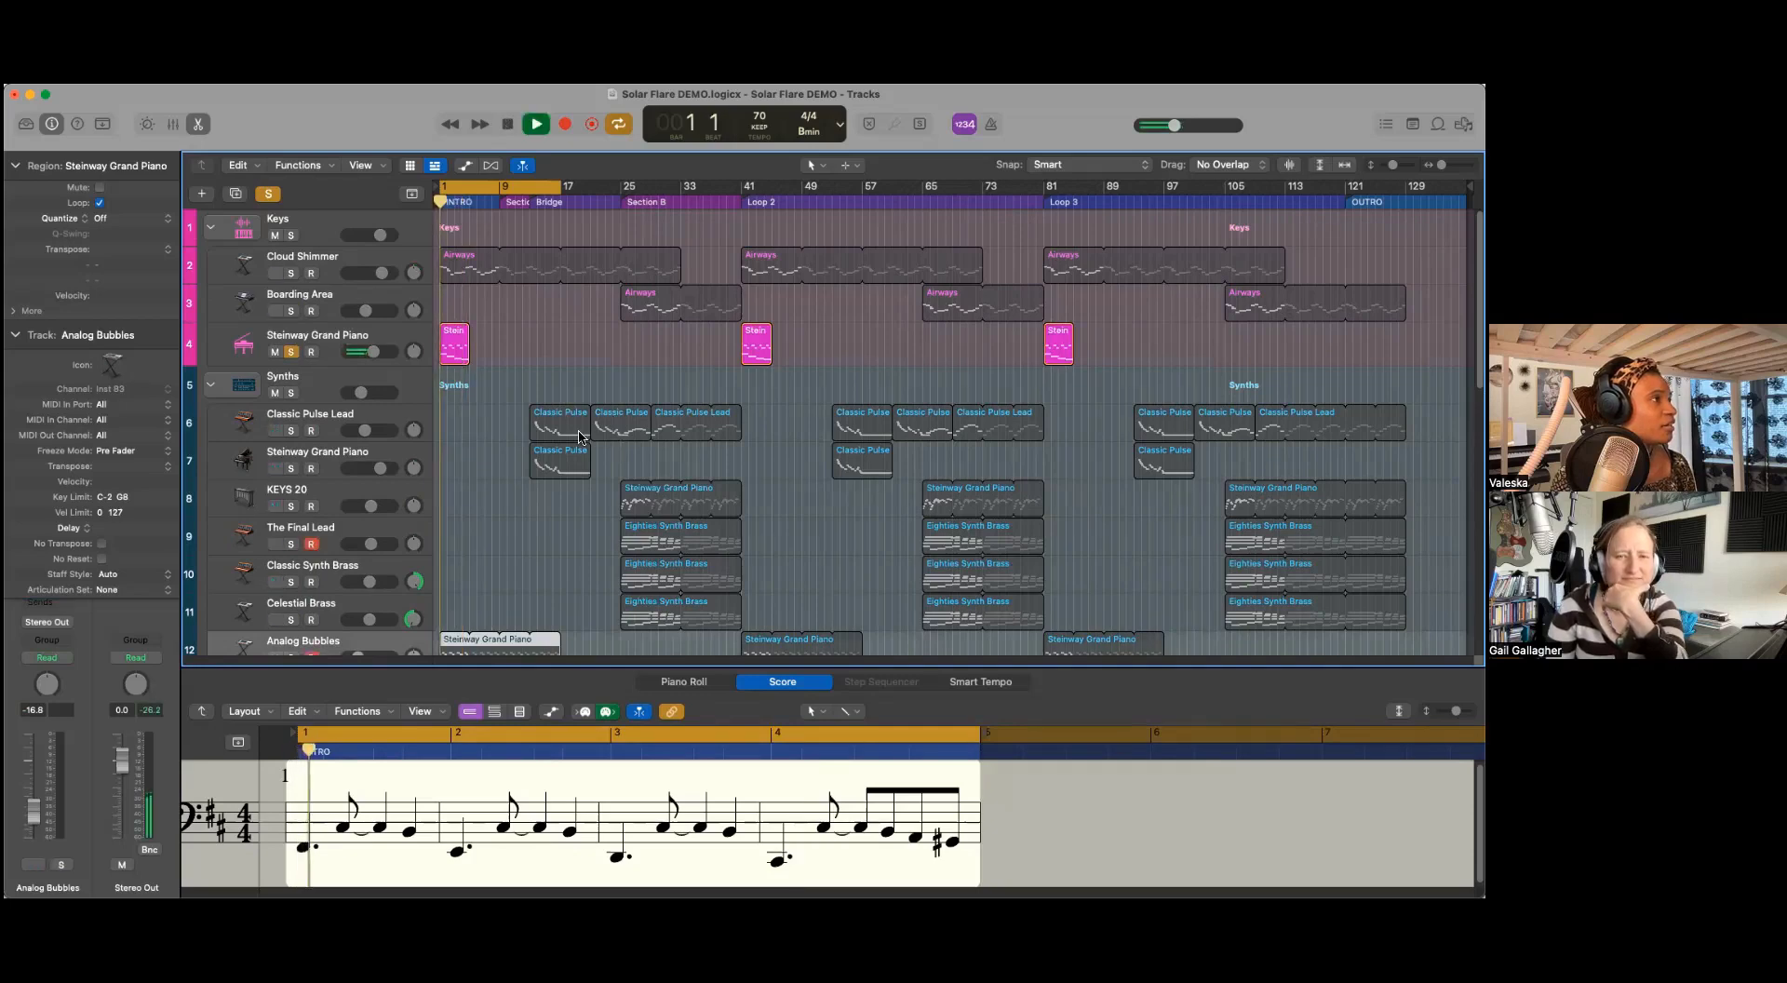
scroll(578, 436, down, 1)
scroll(578, 435, down, 3)
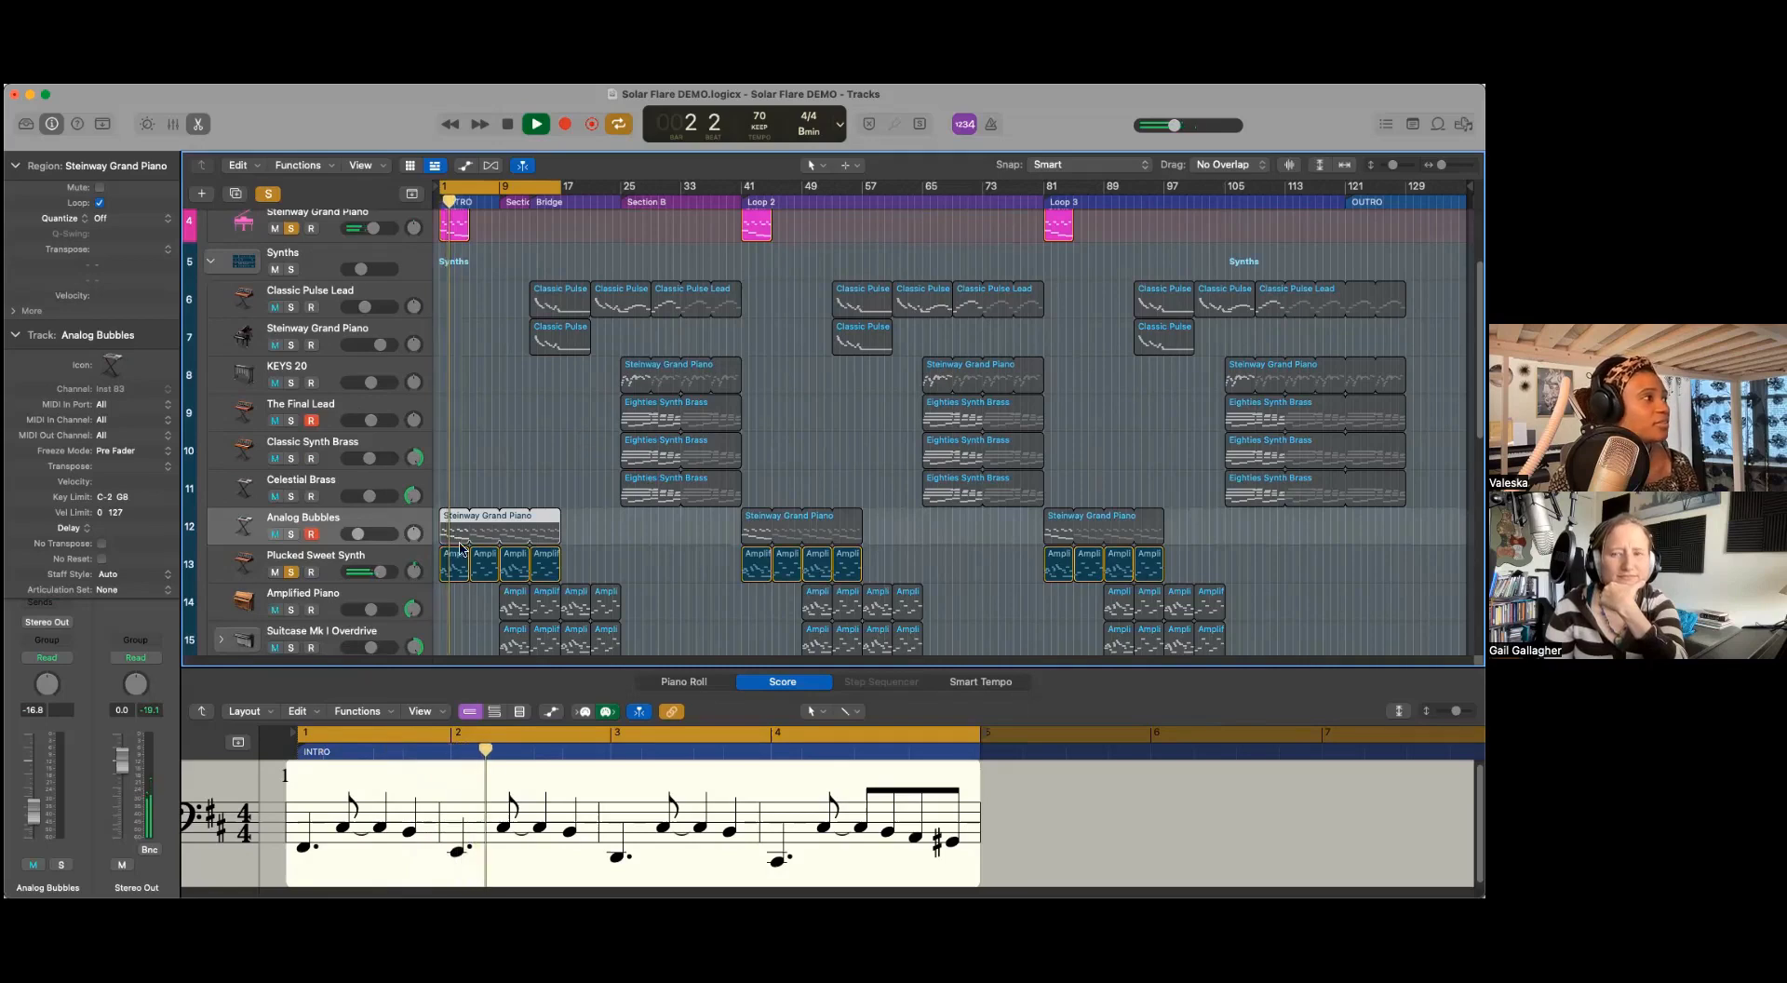
scroll(470, 299, up, 1)
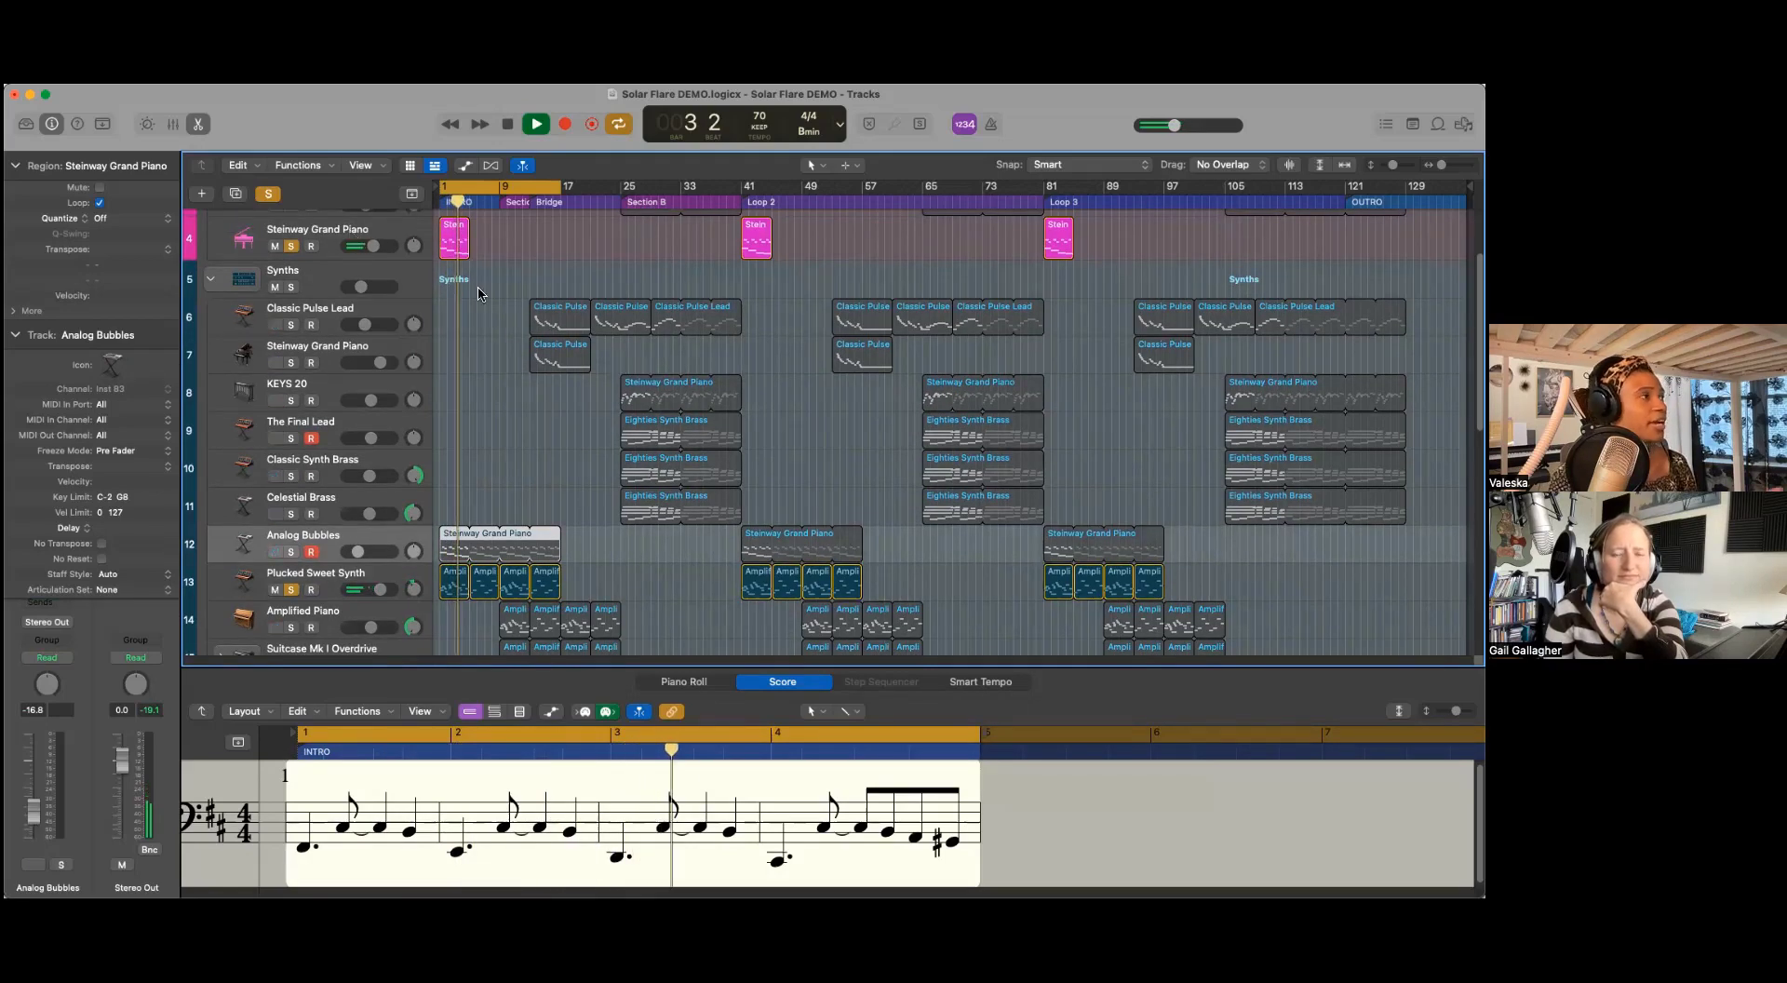
scroll(511, 341, up, 6)
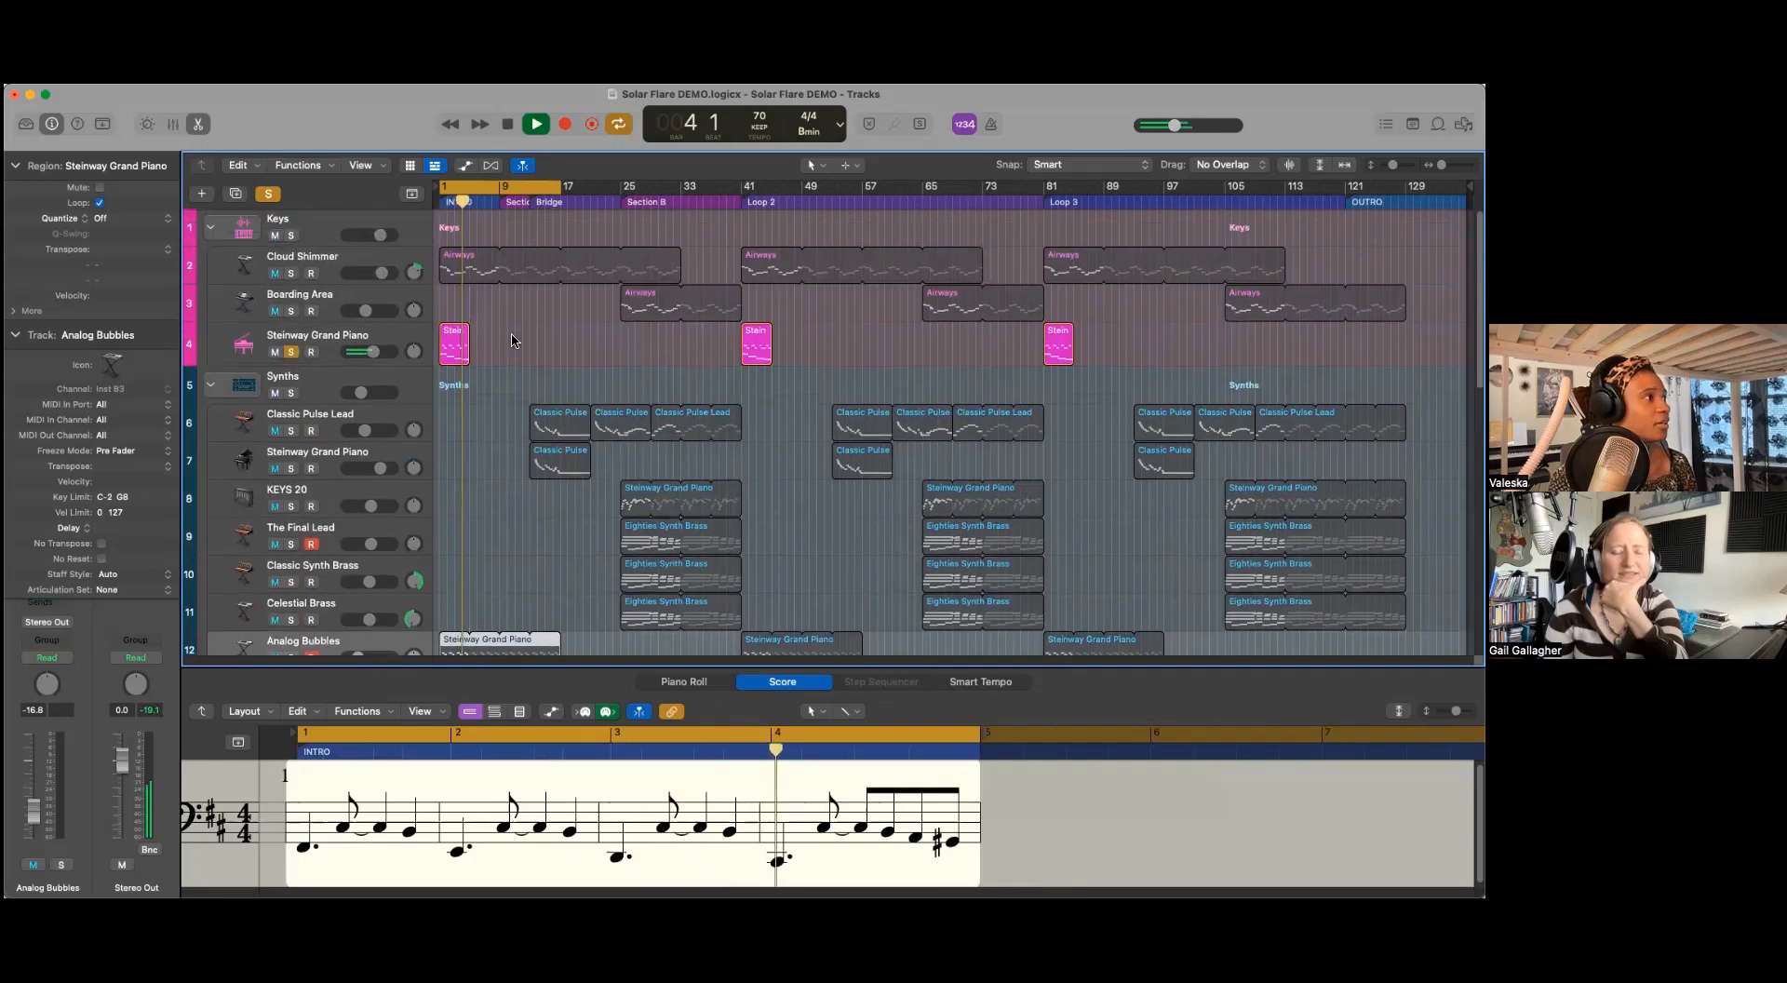
scroll(511, 341, down, 14)
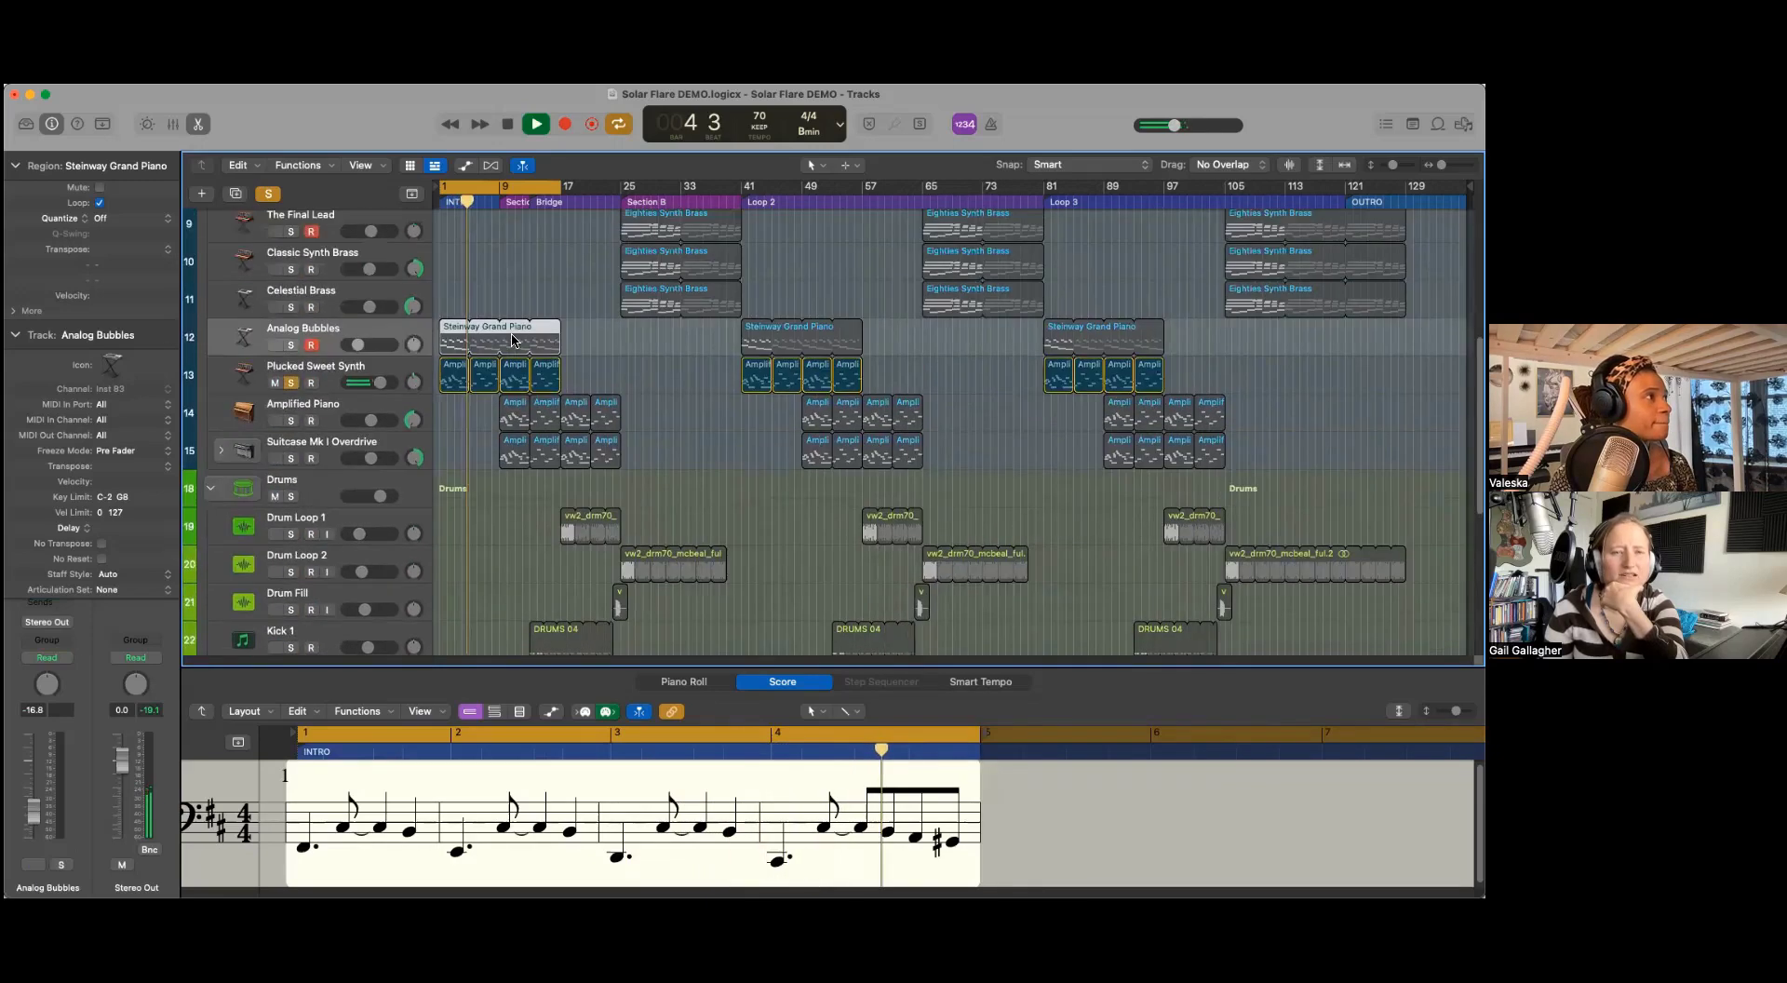
key(space)
Step: Shorten the cycle range at the beginning of the song to bars 1 to 10
drag(559, 193, 506, 193)
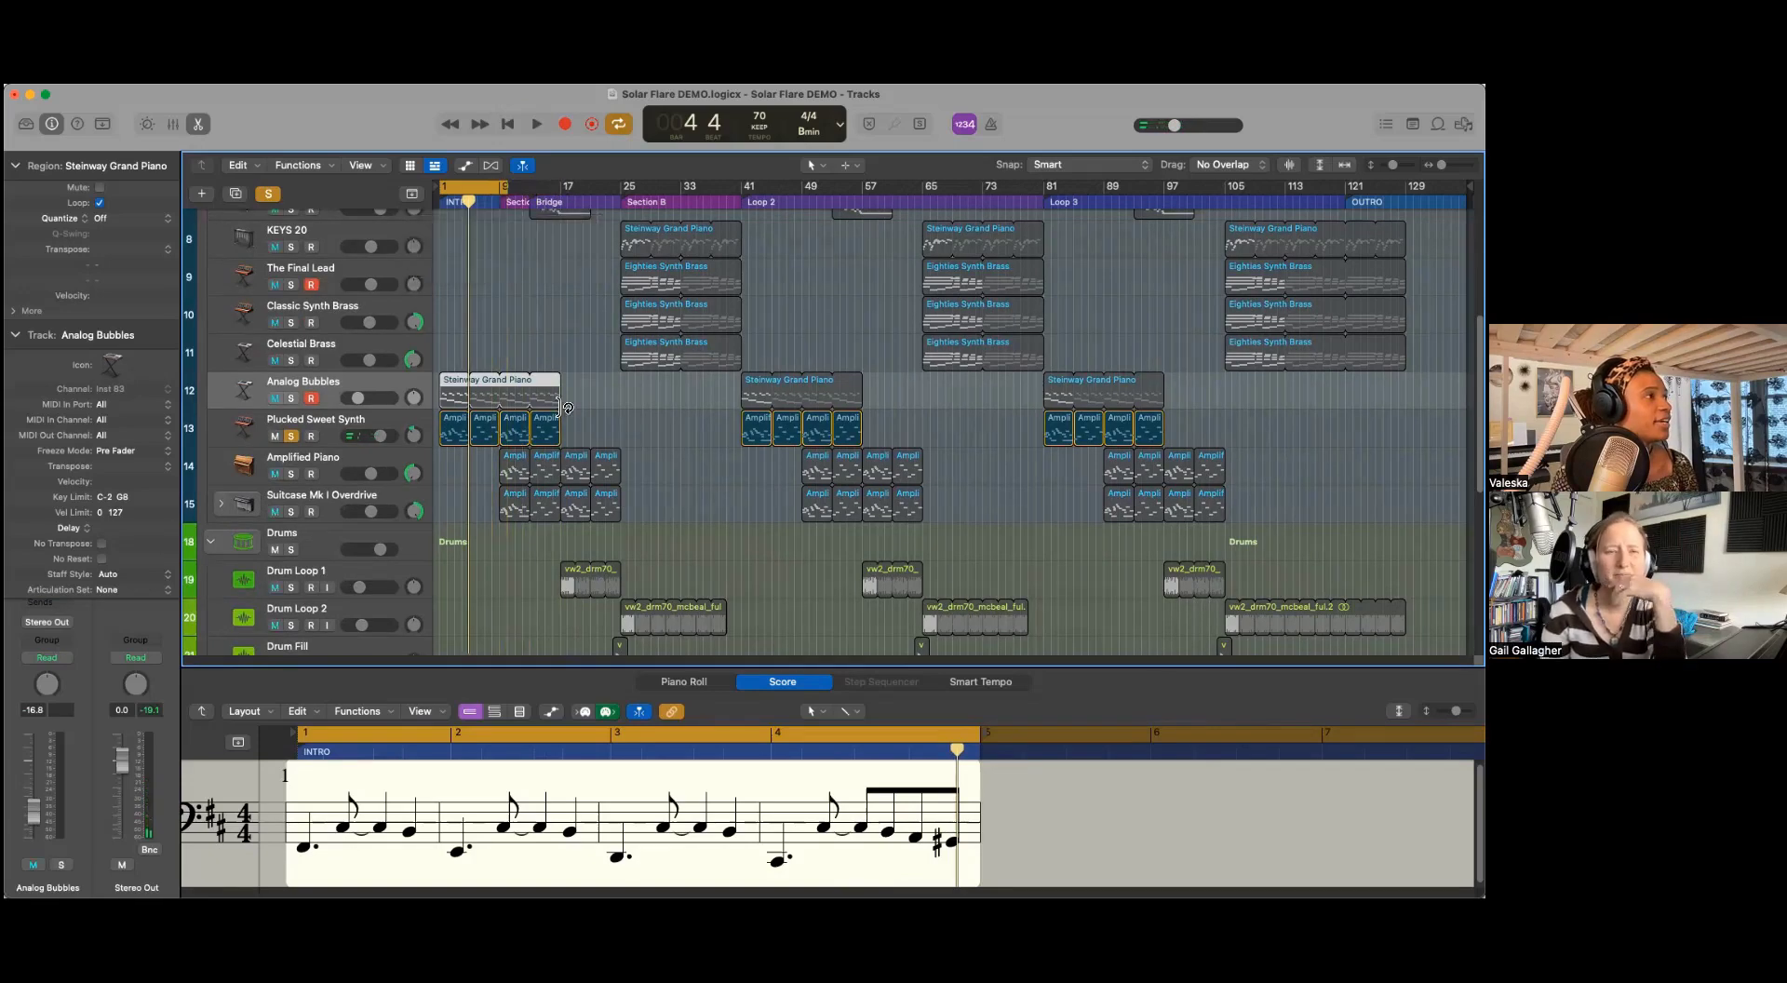
scroll(563, 409, up, 8)
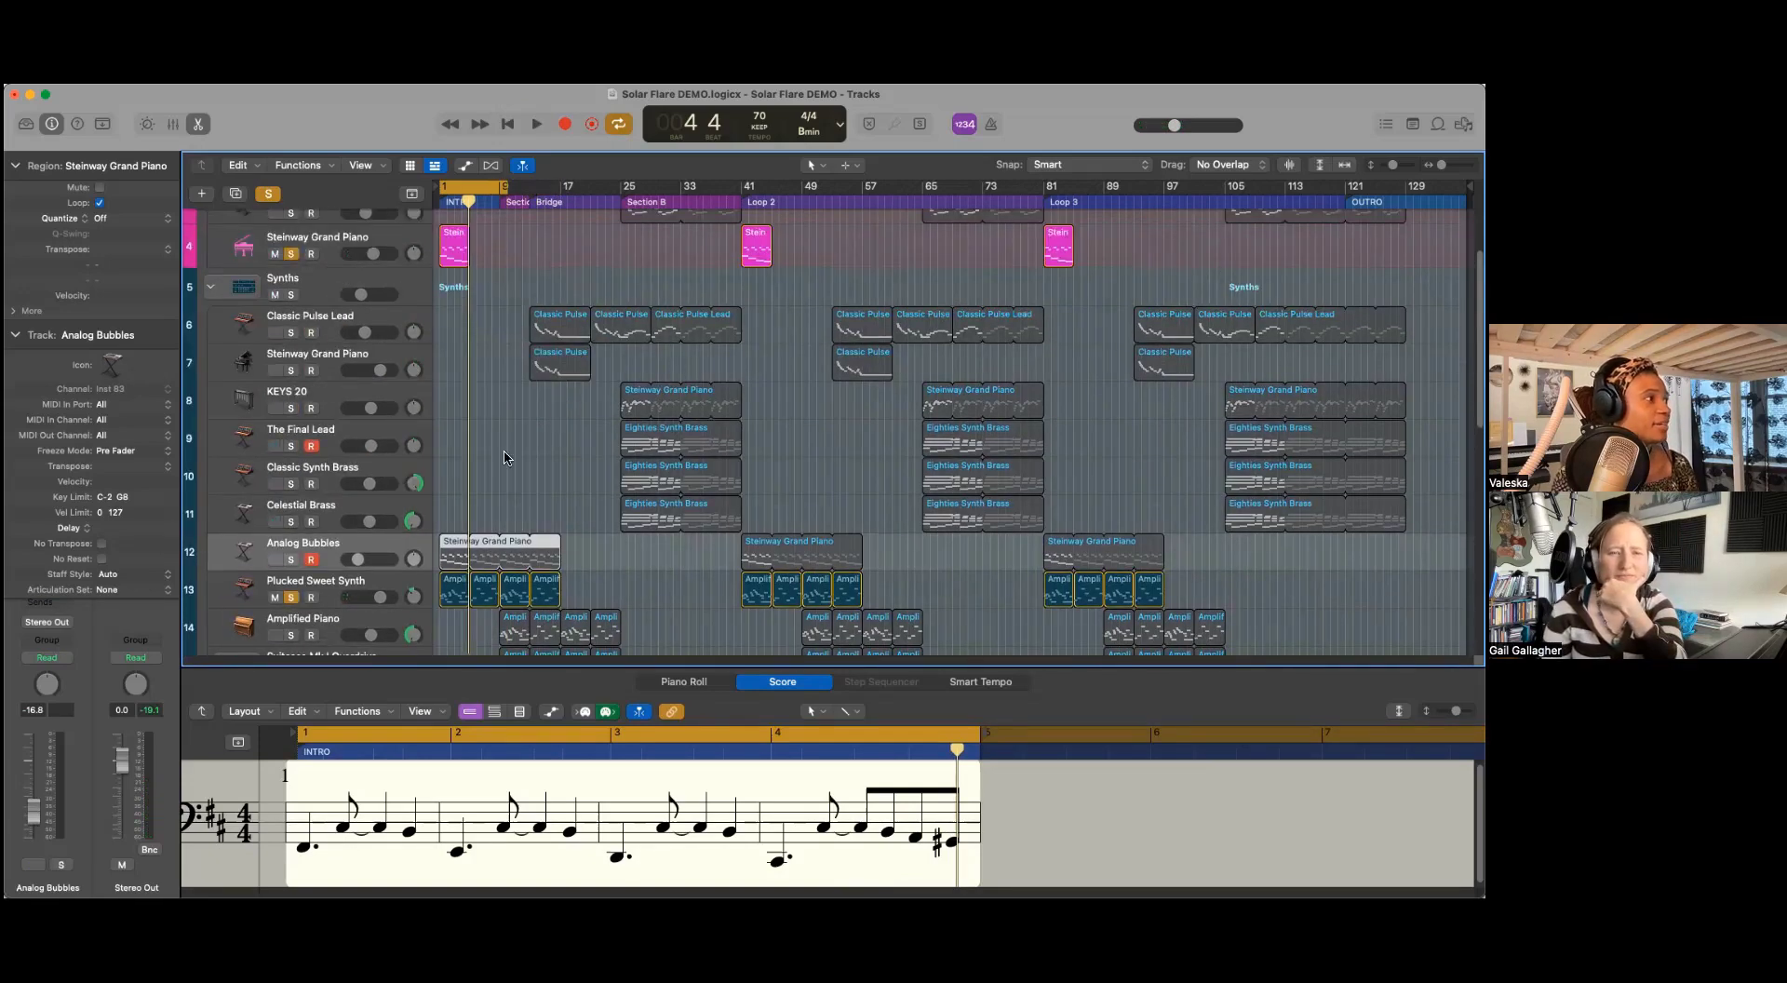
scroll(341, 550, up, 5)
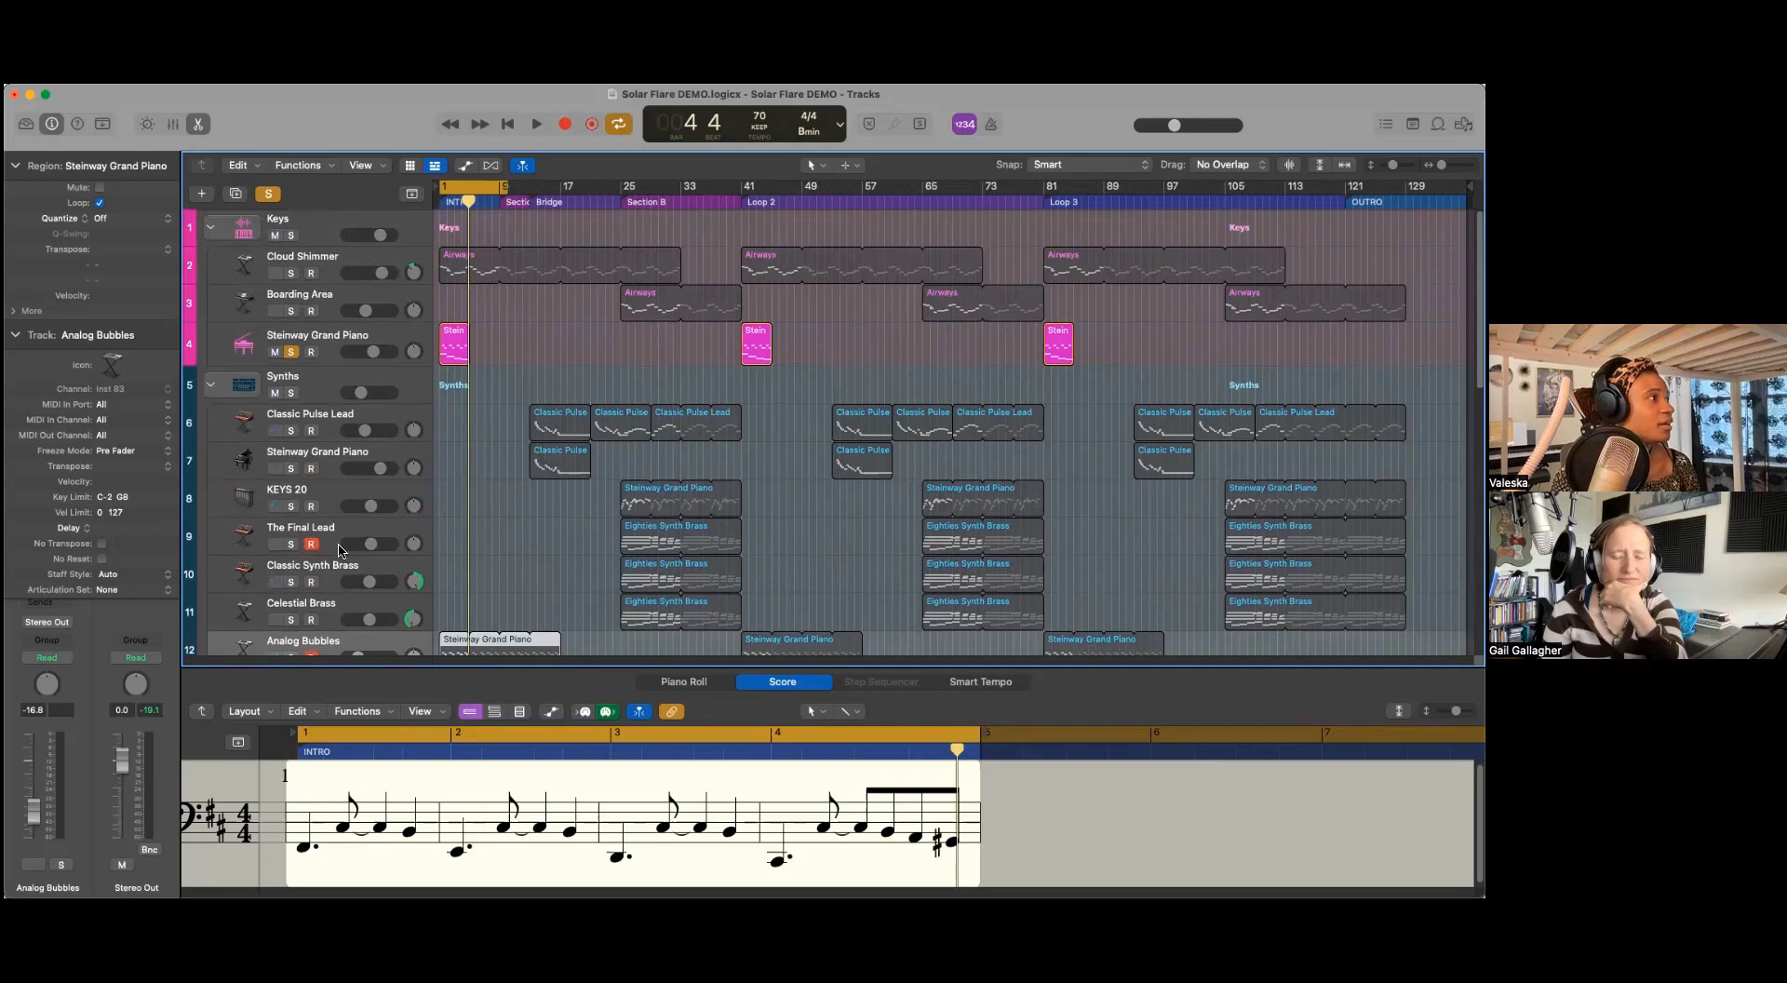
Step: Select Cloud Shimmer, add it to the soloed tracks, and play the intro from the start through bar 4
click(321, 264)
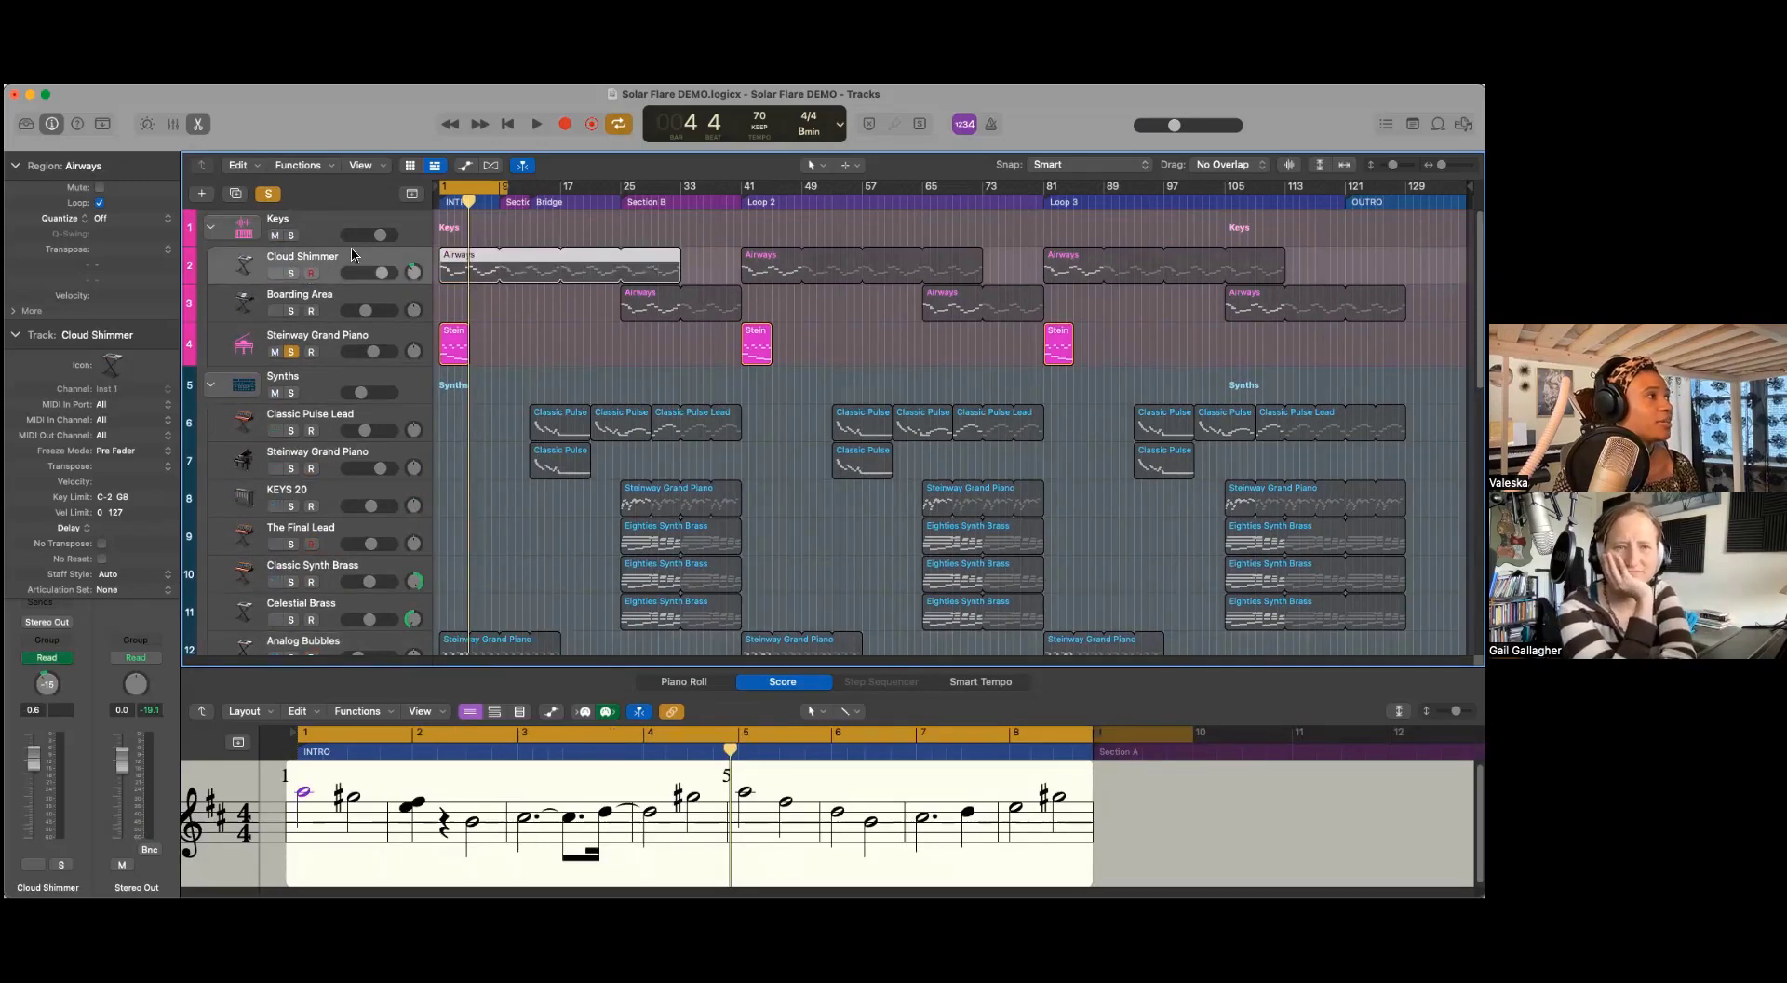
click(292, 273)
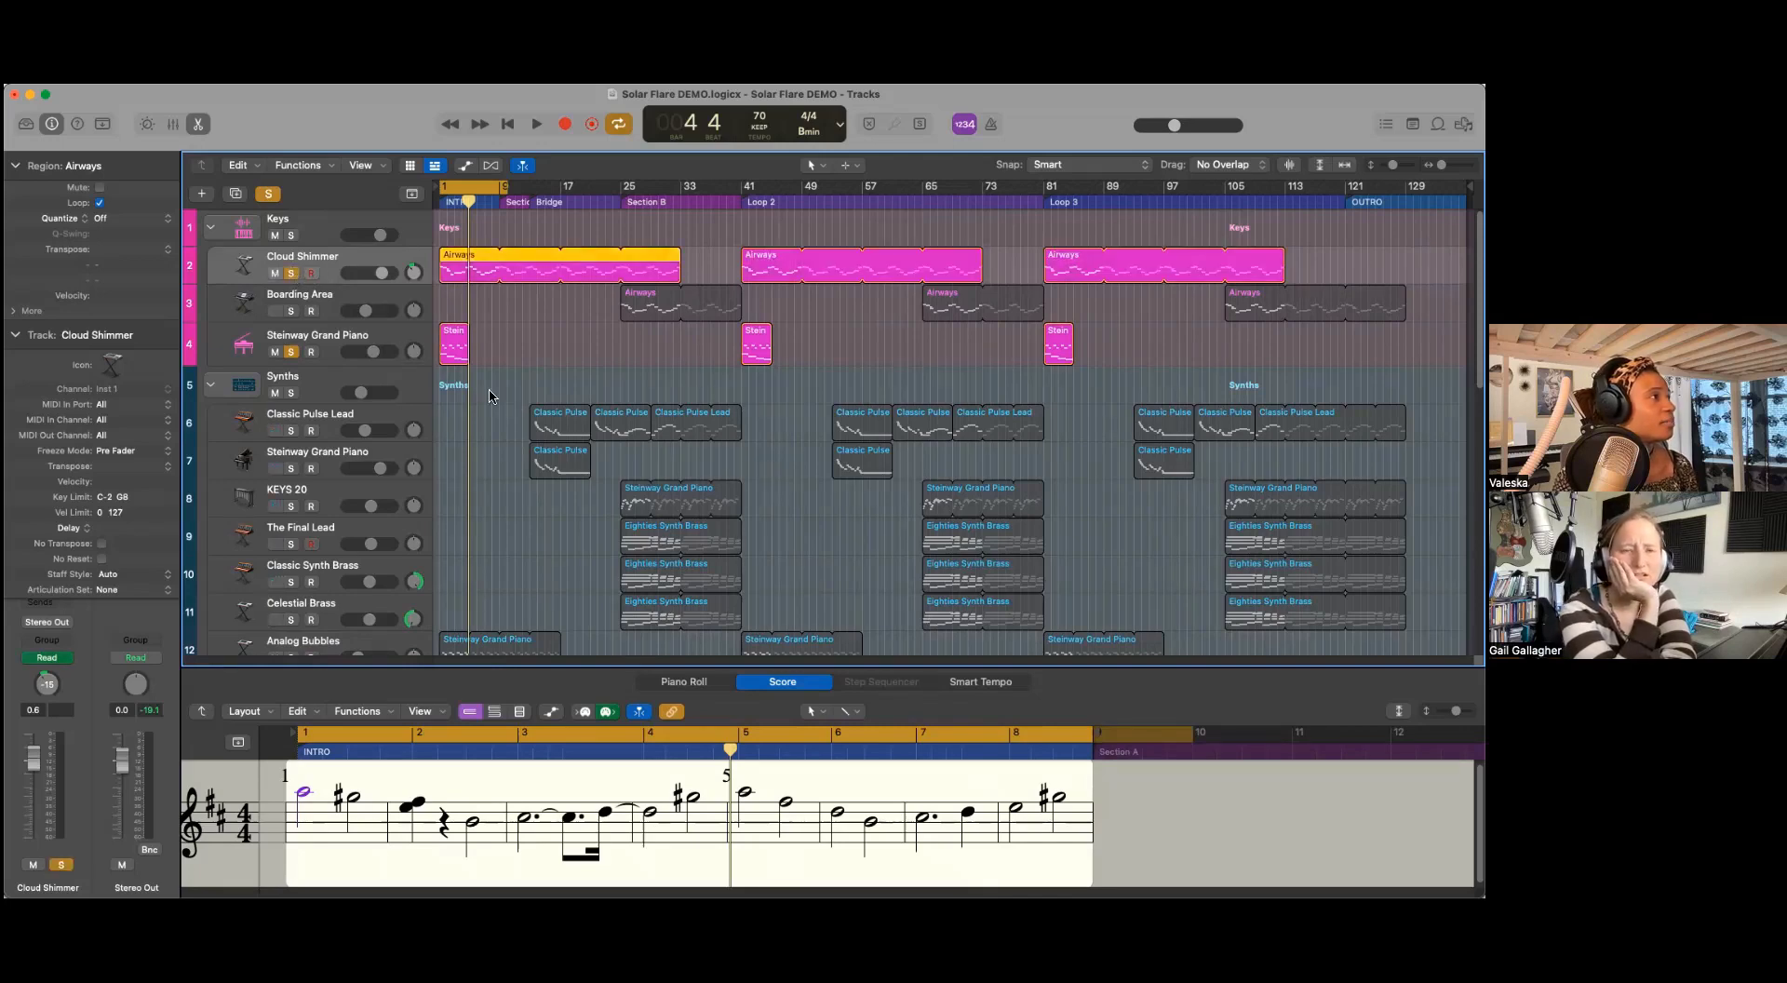
key(Return)
key(space)
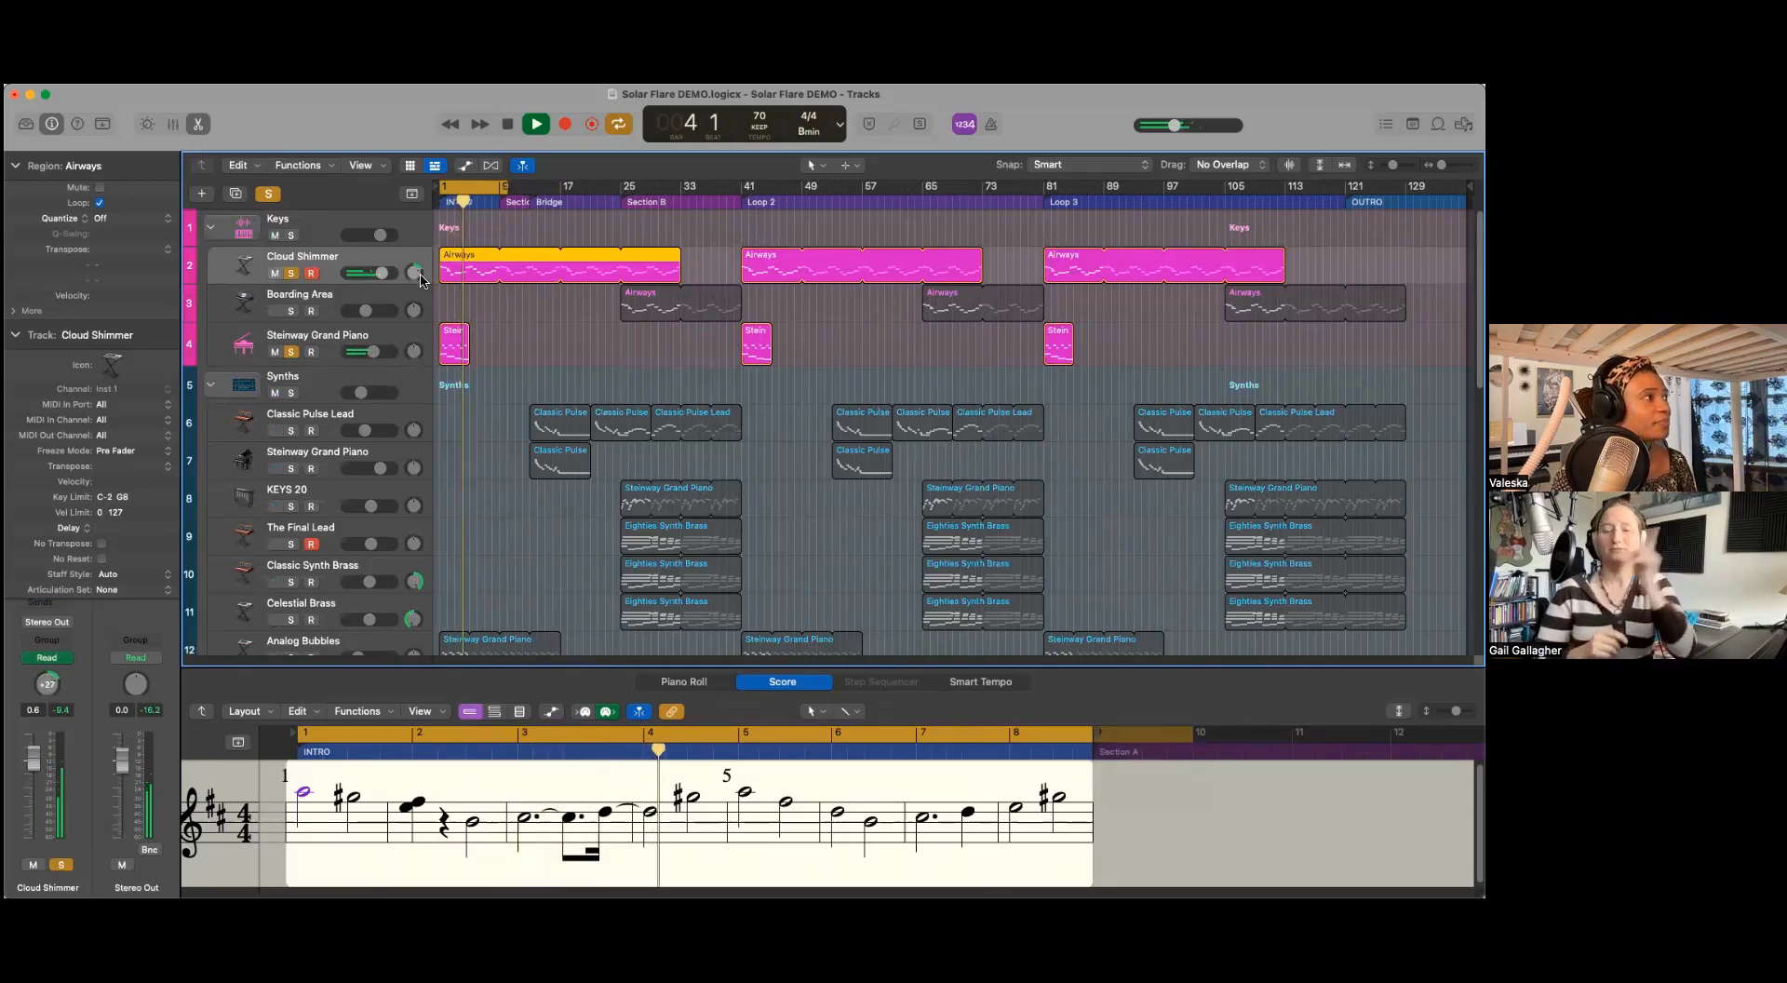
scroll(507, 407, down, 5)
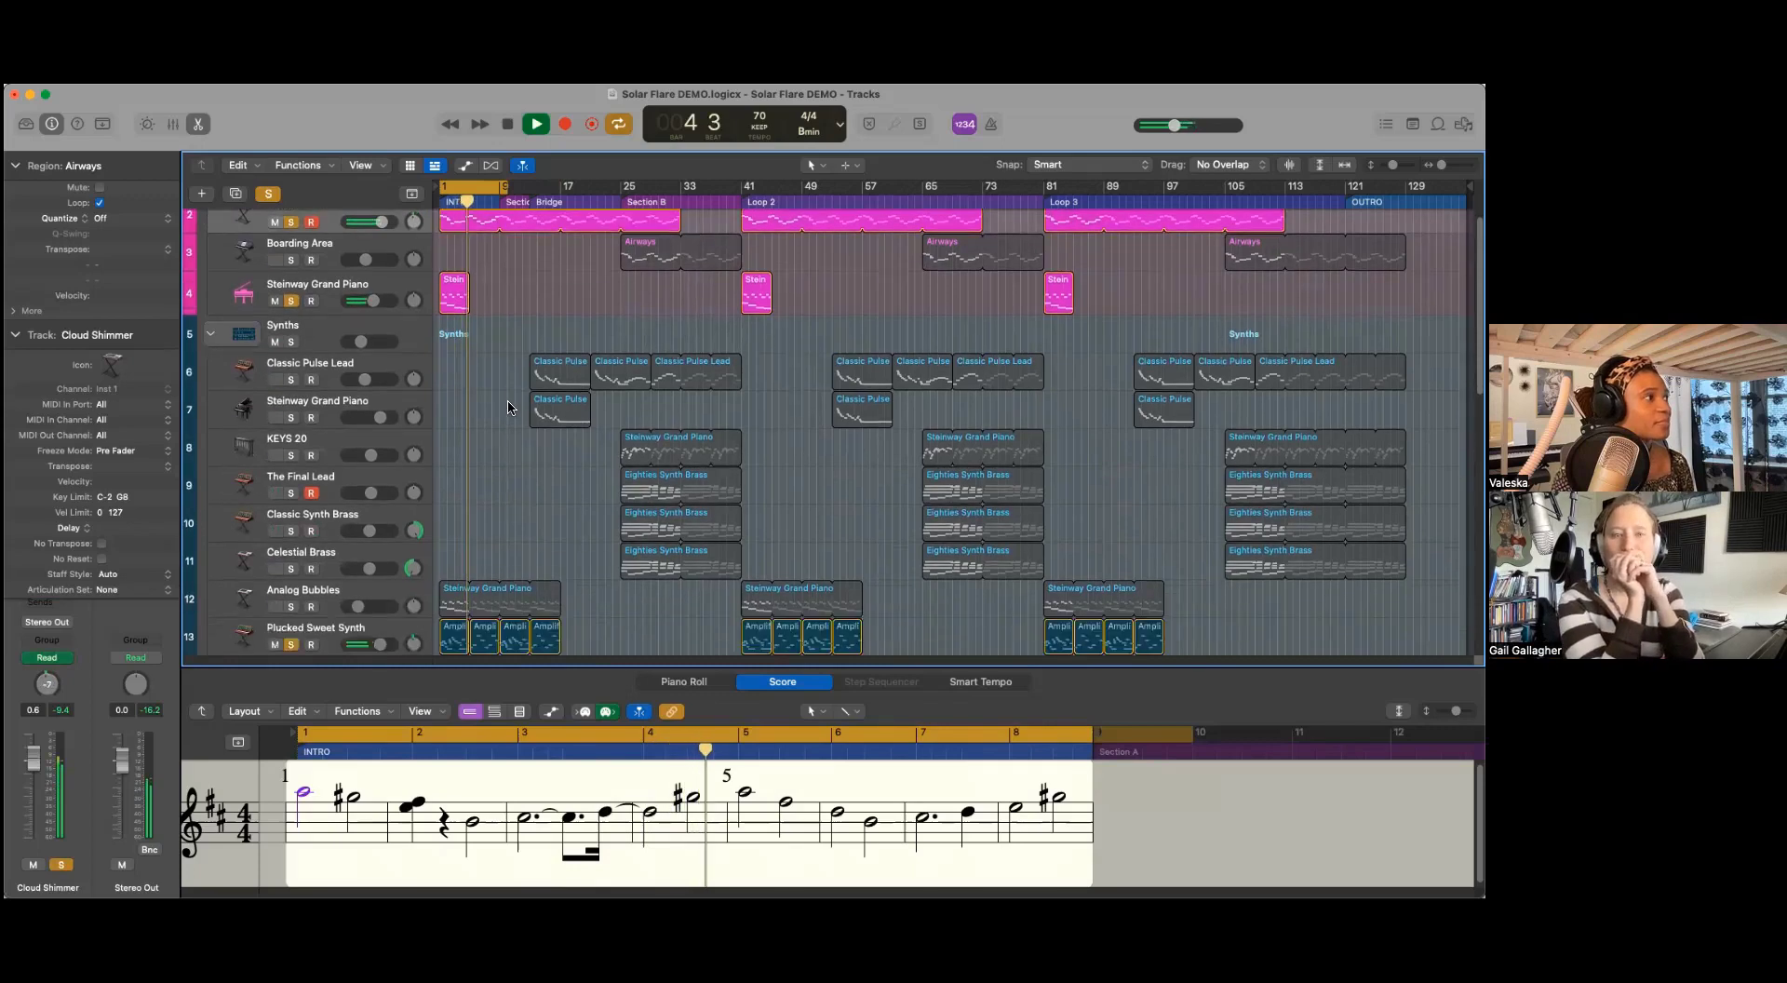
key(space)
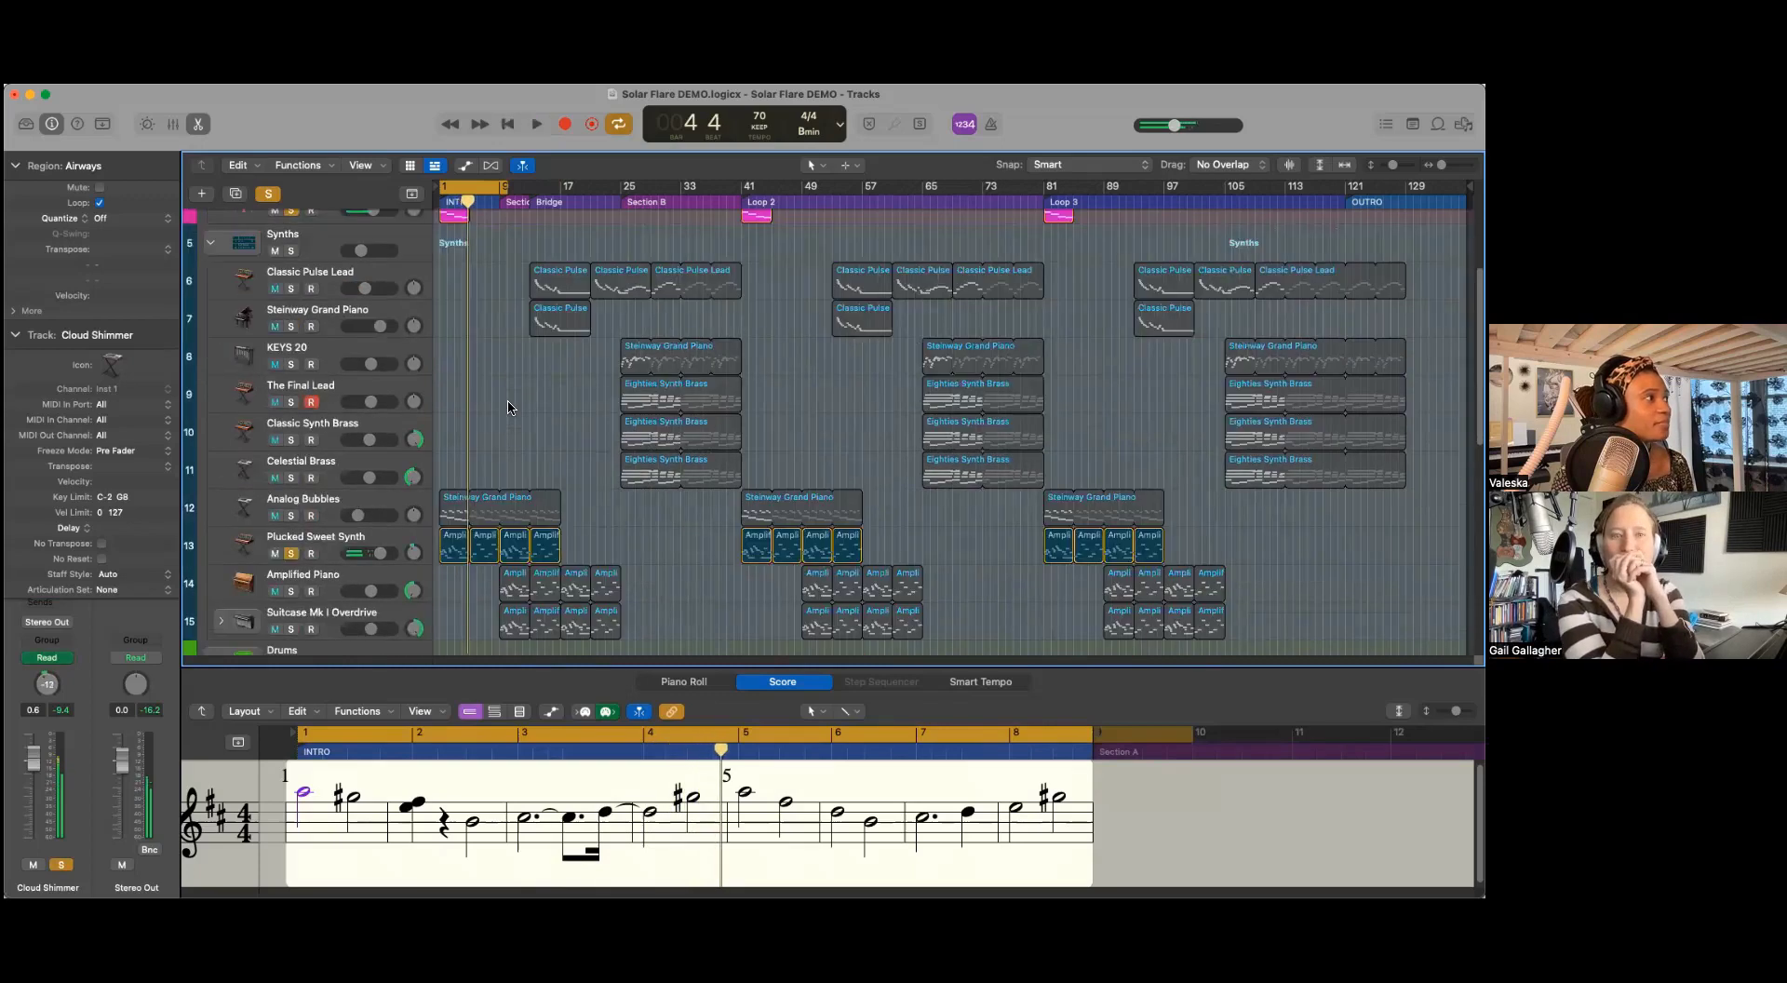
Step: Select the Analog Bubbles track in the Synths stack
click(317, 501)
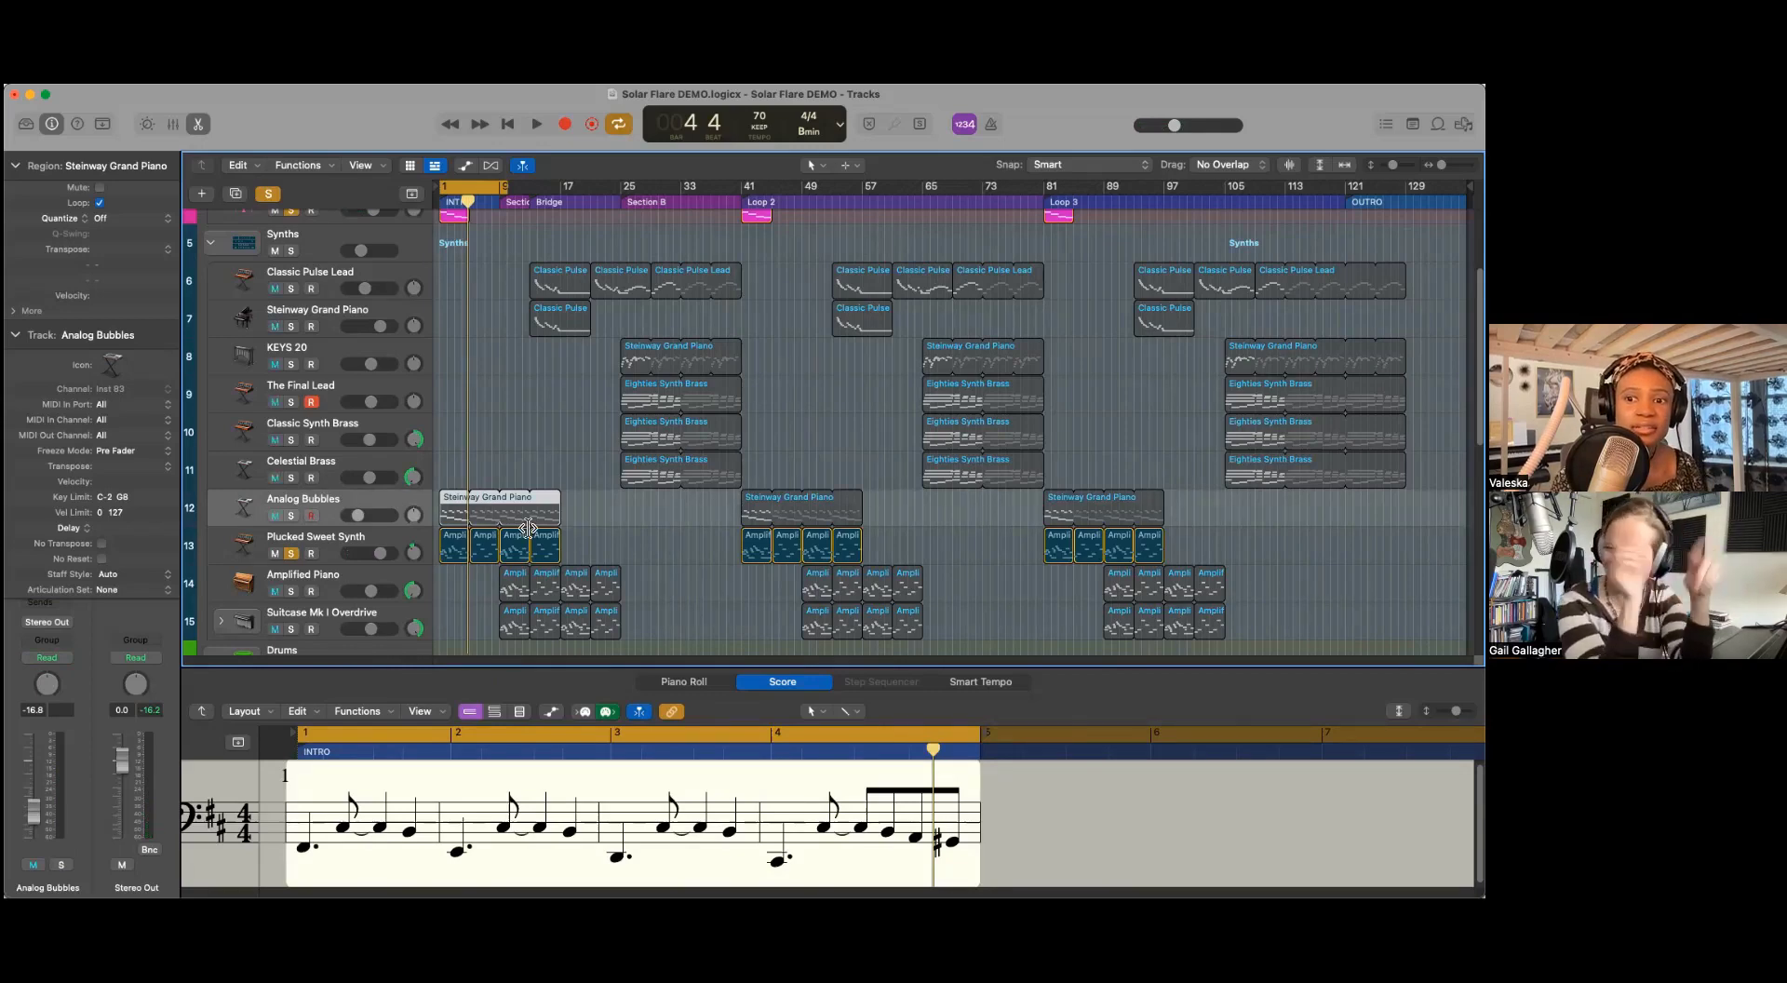
scroll(752, 665, up, 4)
scroll(752, 666, up, 1)
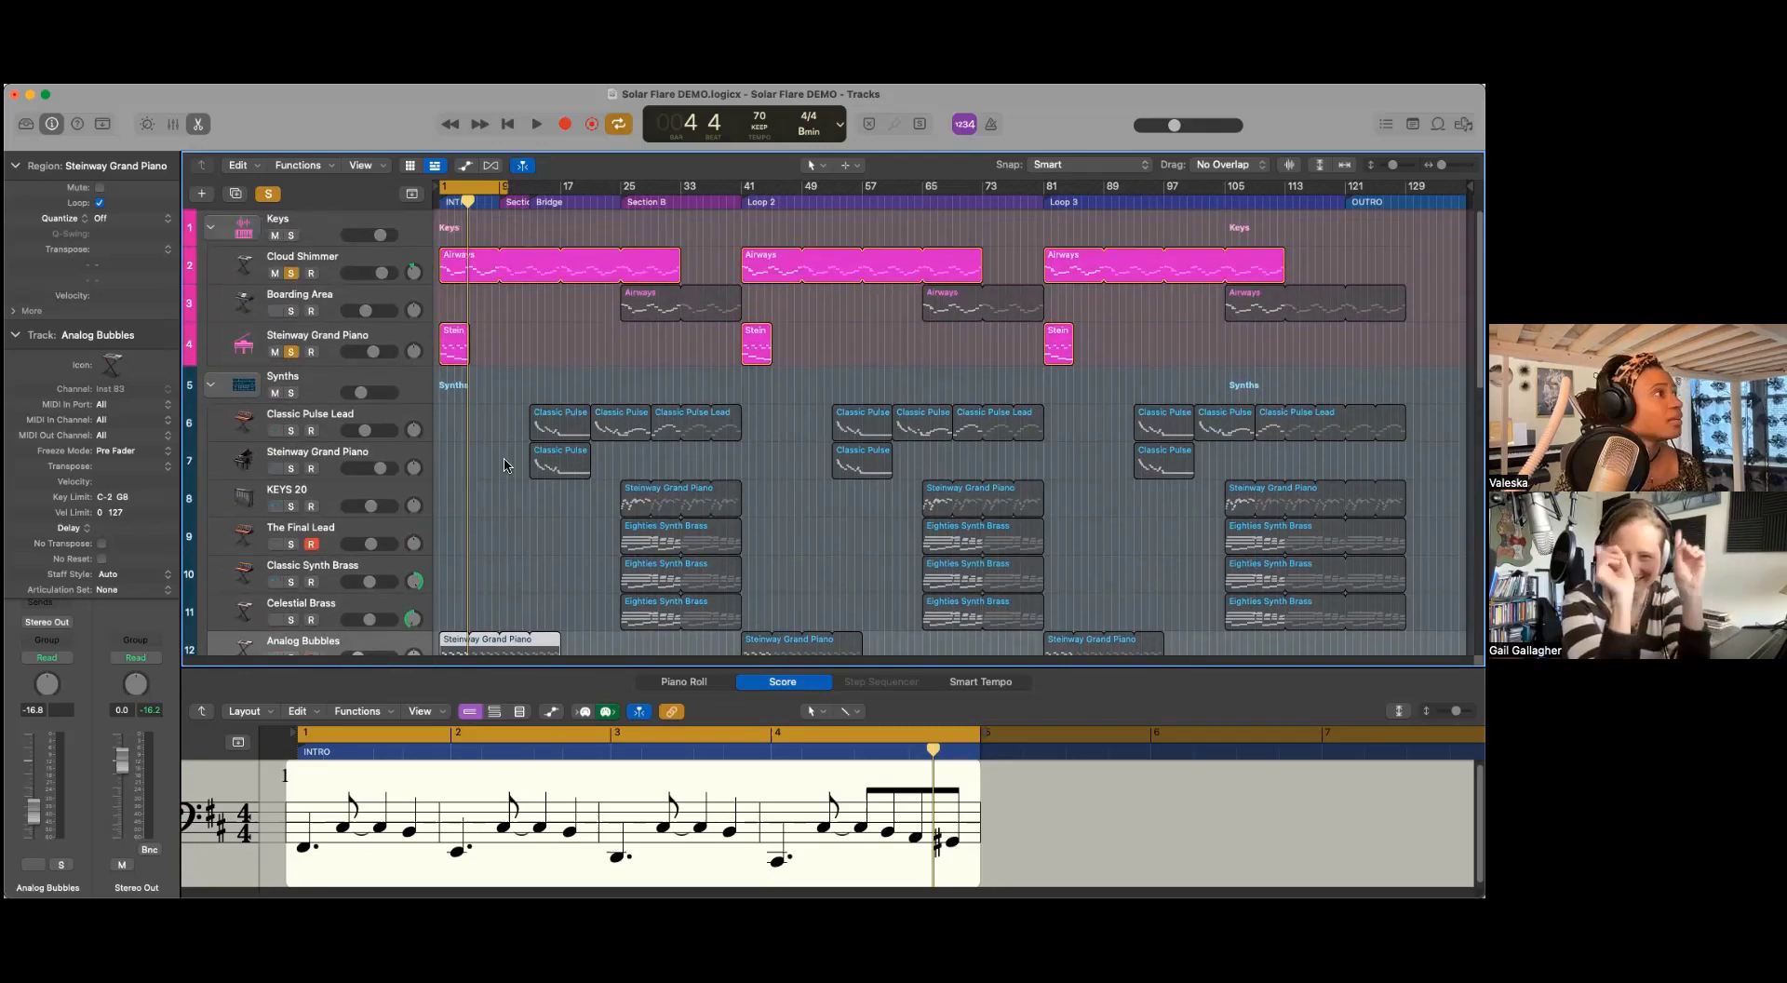
Step: Remove the solo from the Keys stack's Steinway Grand Piano and briefly play the remaining soloed tracks from the current position
click(291, 358)
scroll(363, 456, down, 2)
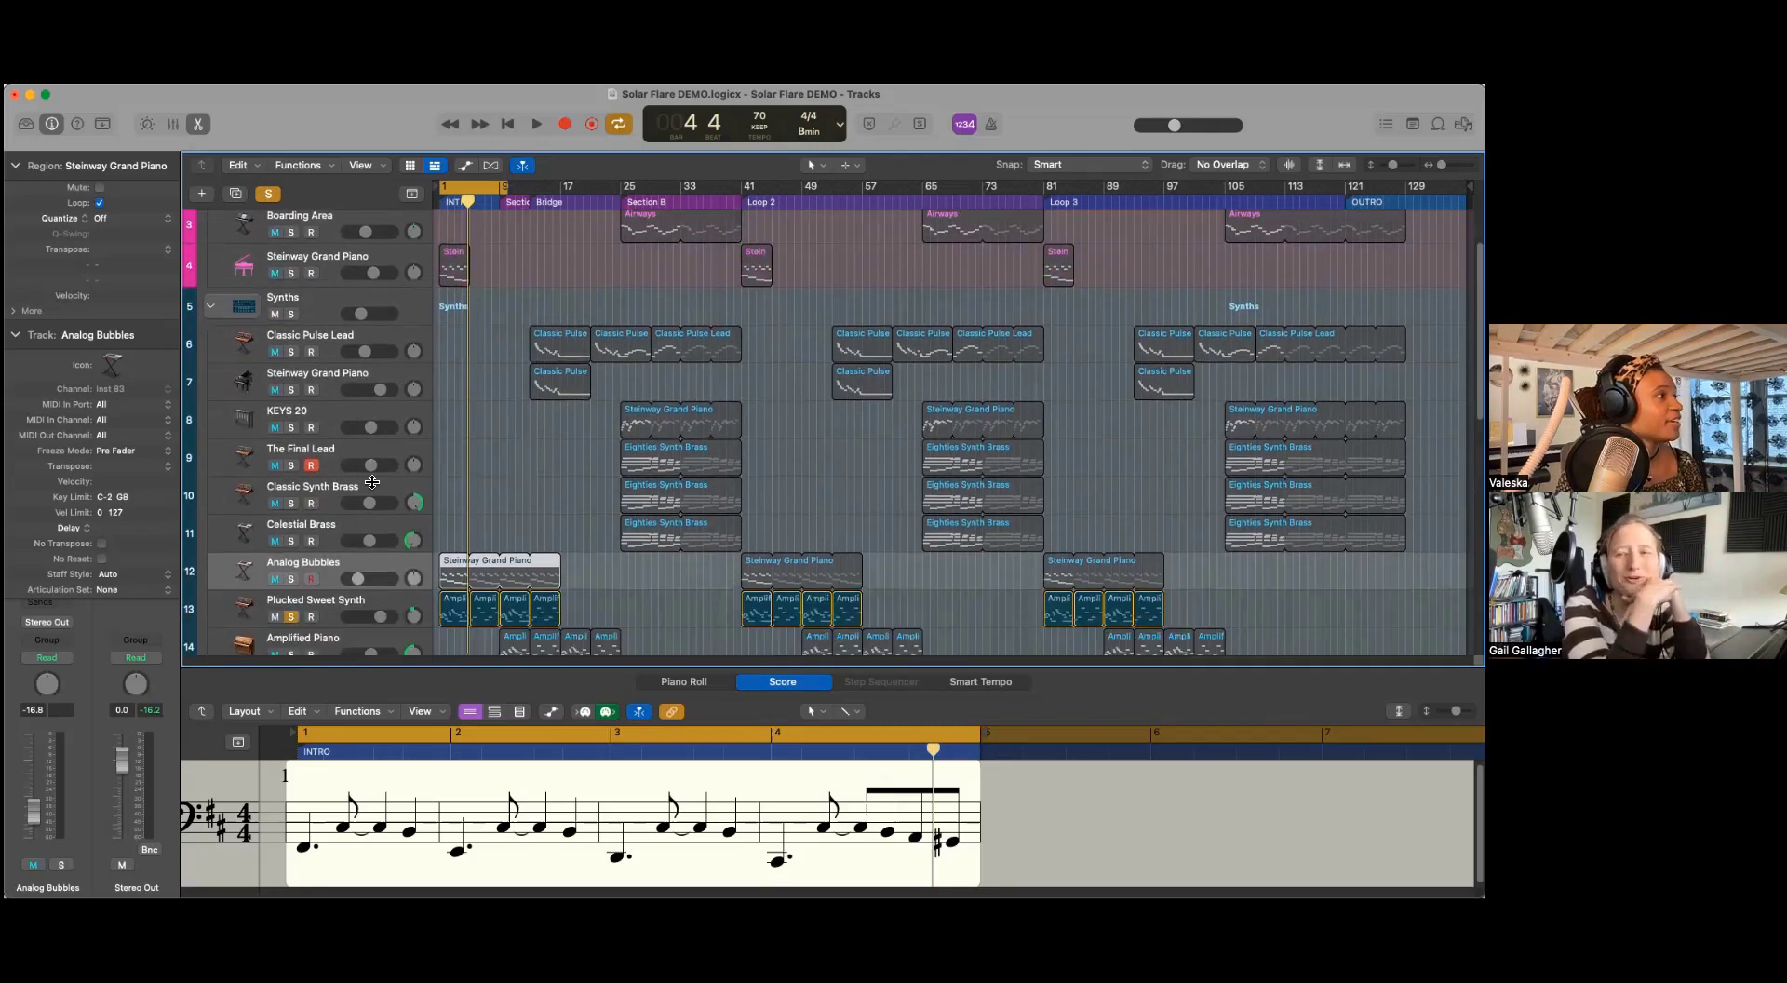
scroll(484, 495, up, 2)
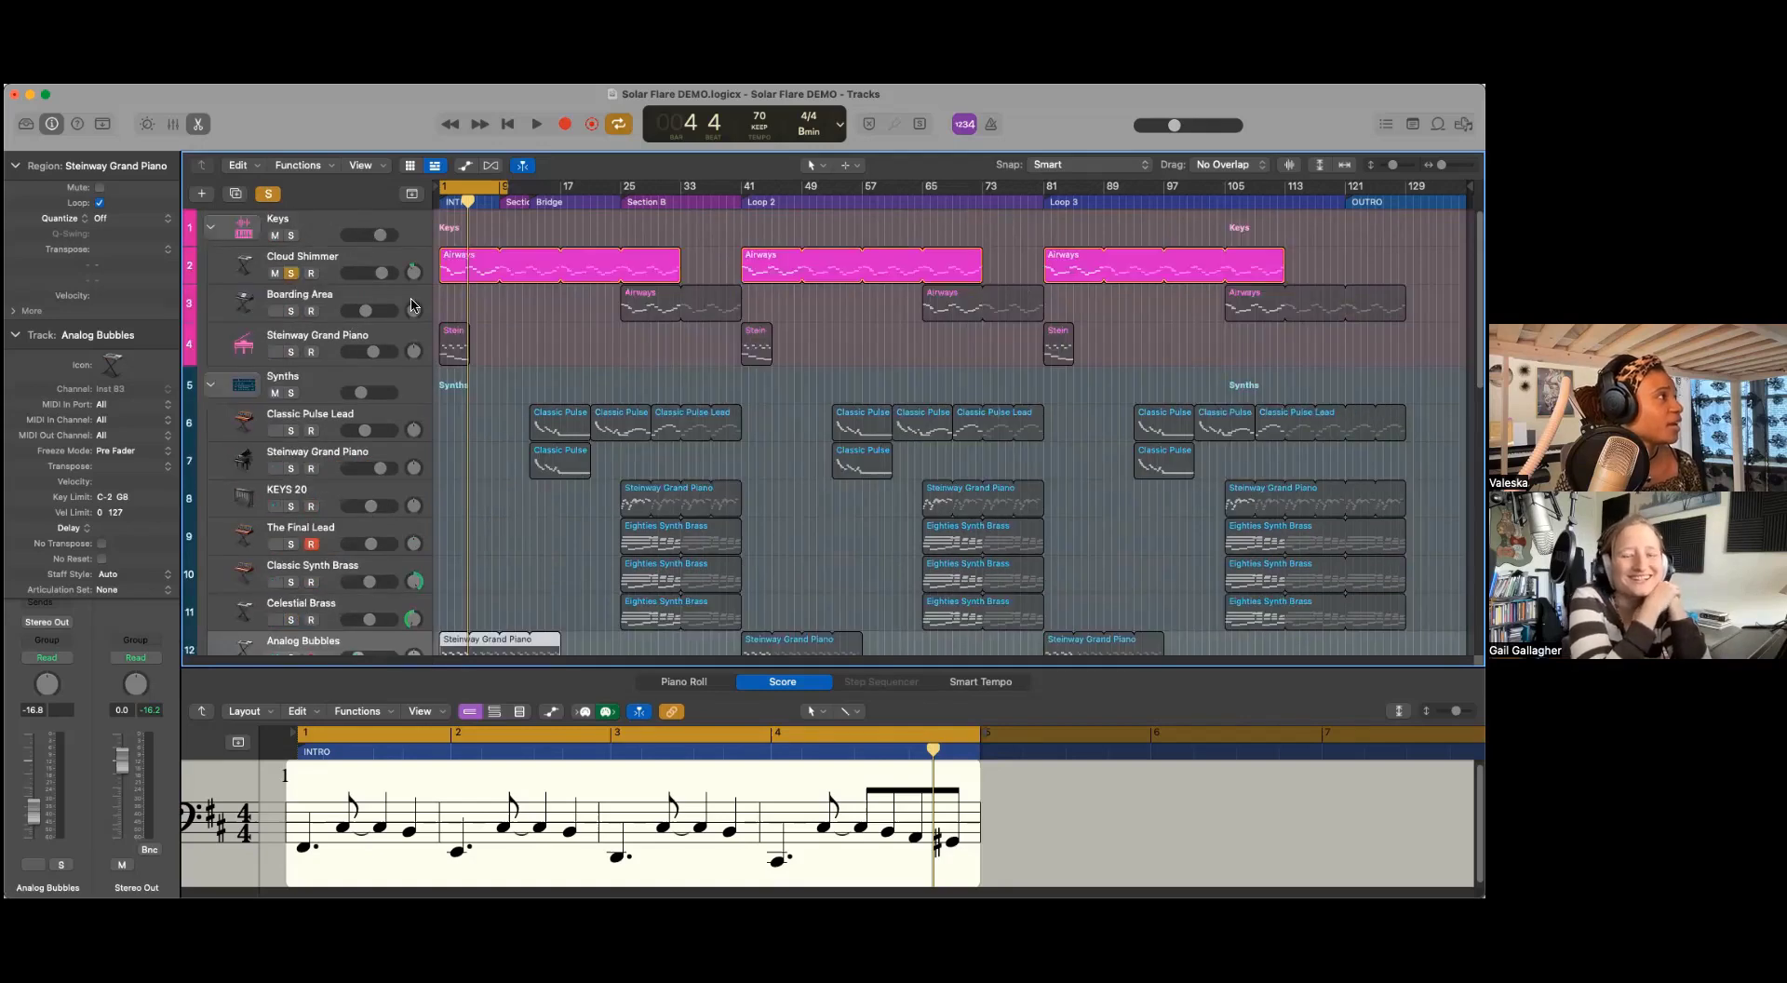
key(space)
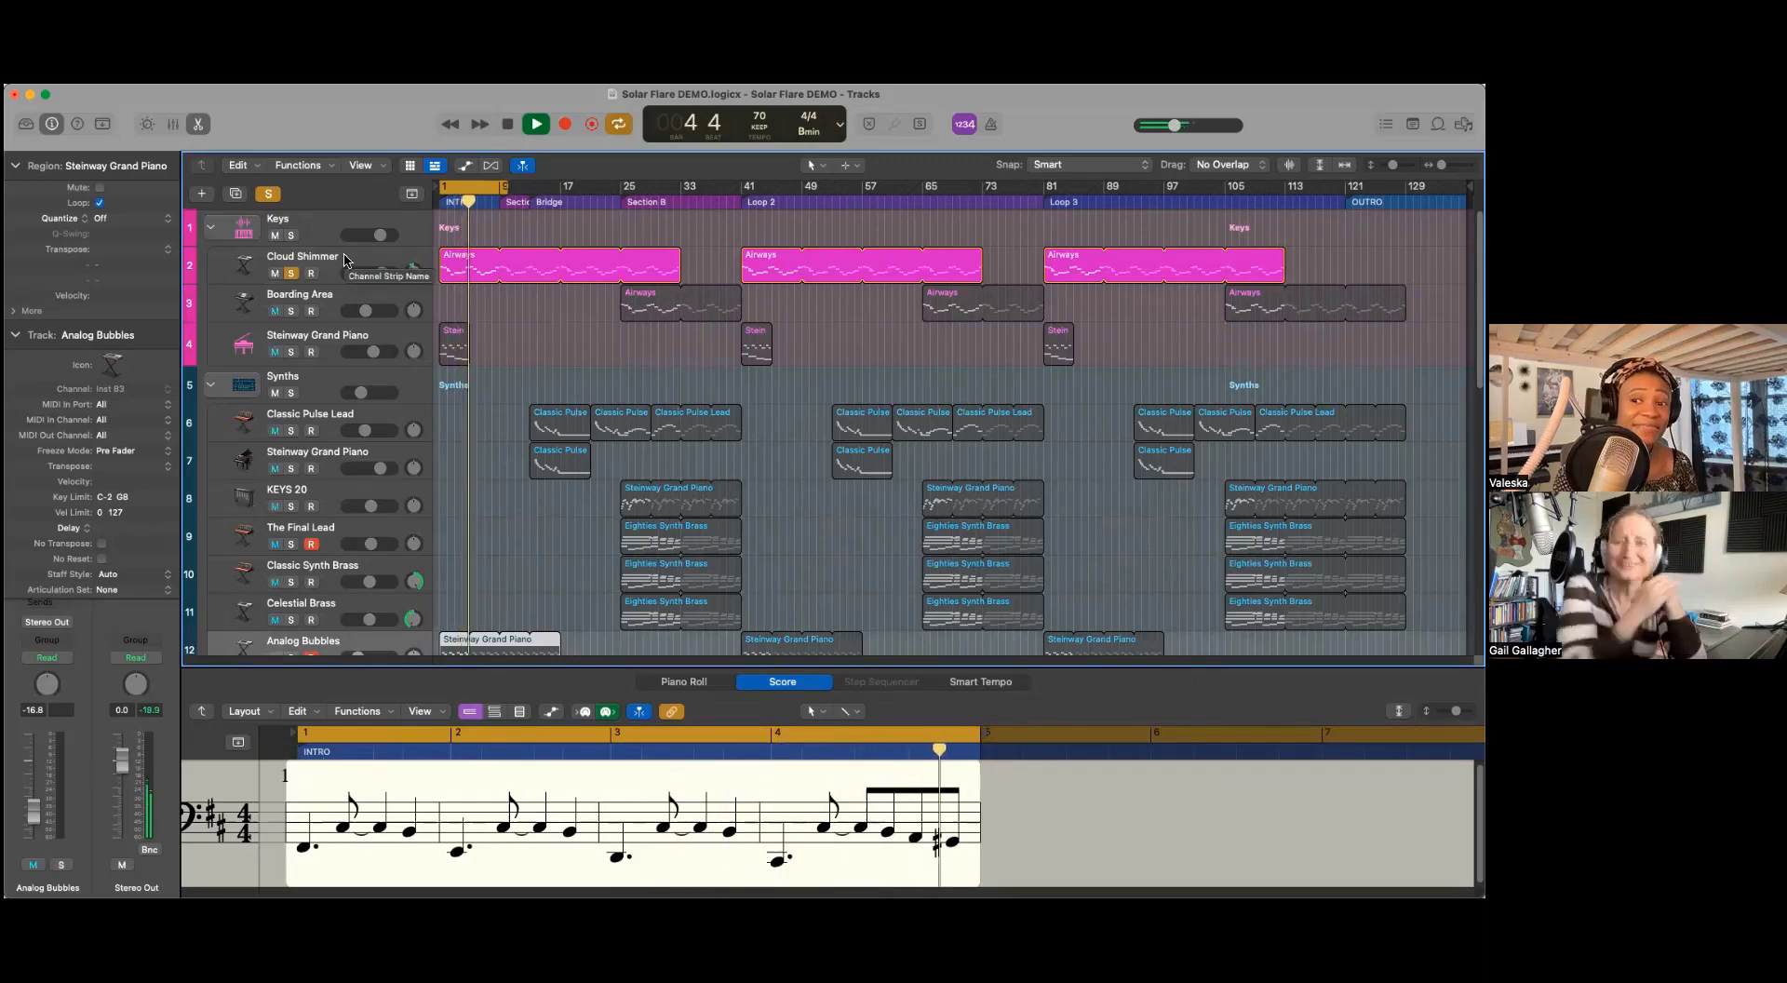
key(space)
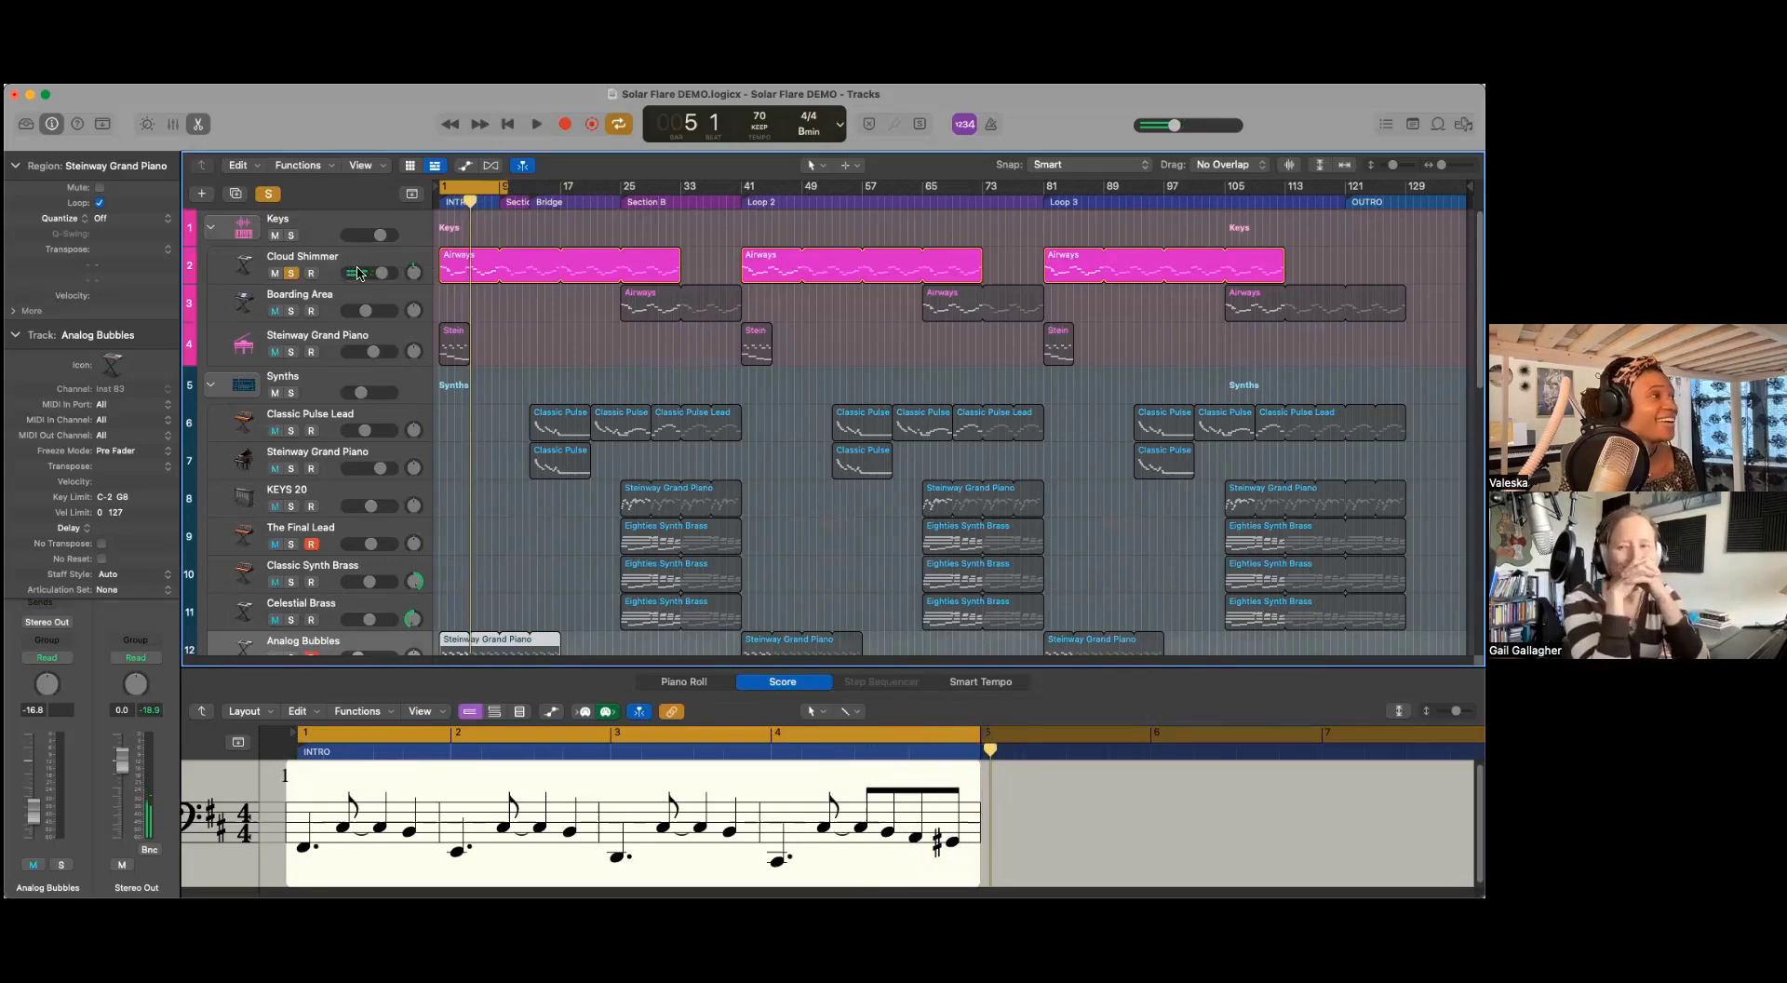
Step: Select the Cloud Shimmer track and open its Alchemy instrument window, moving the window slightly lower over the arrangement
click(354, 263)
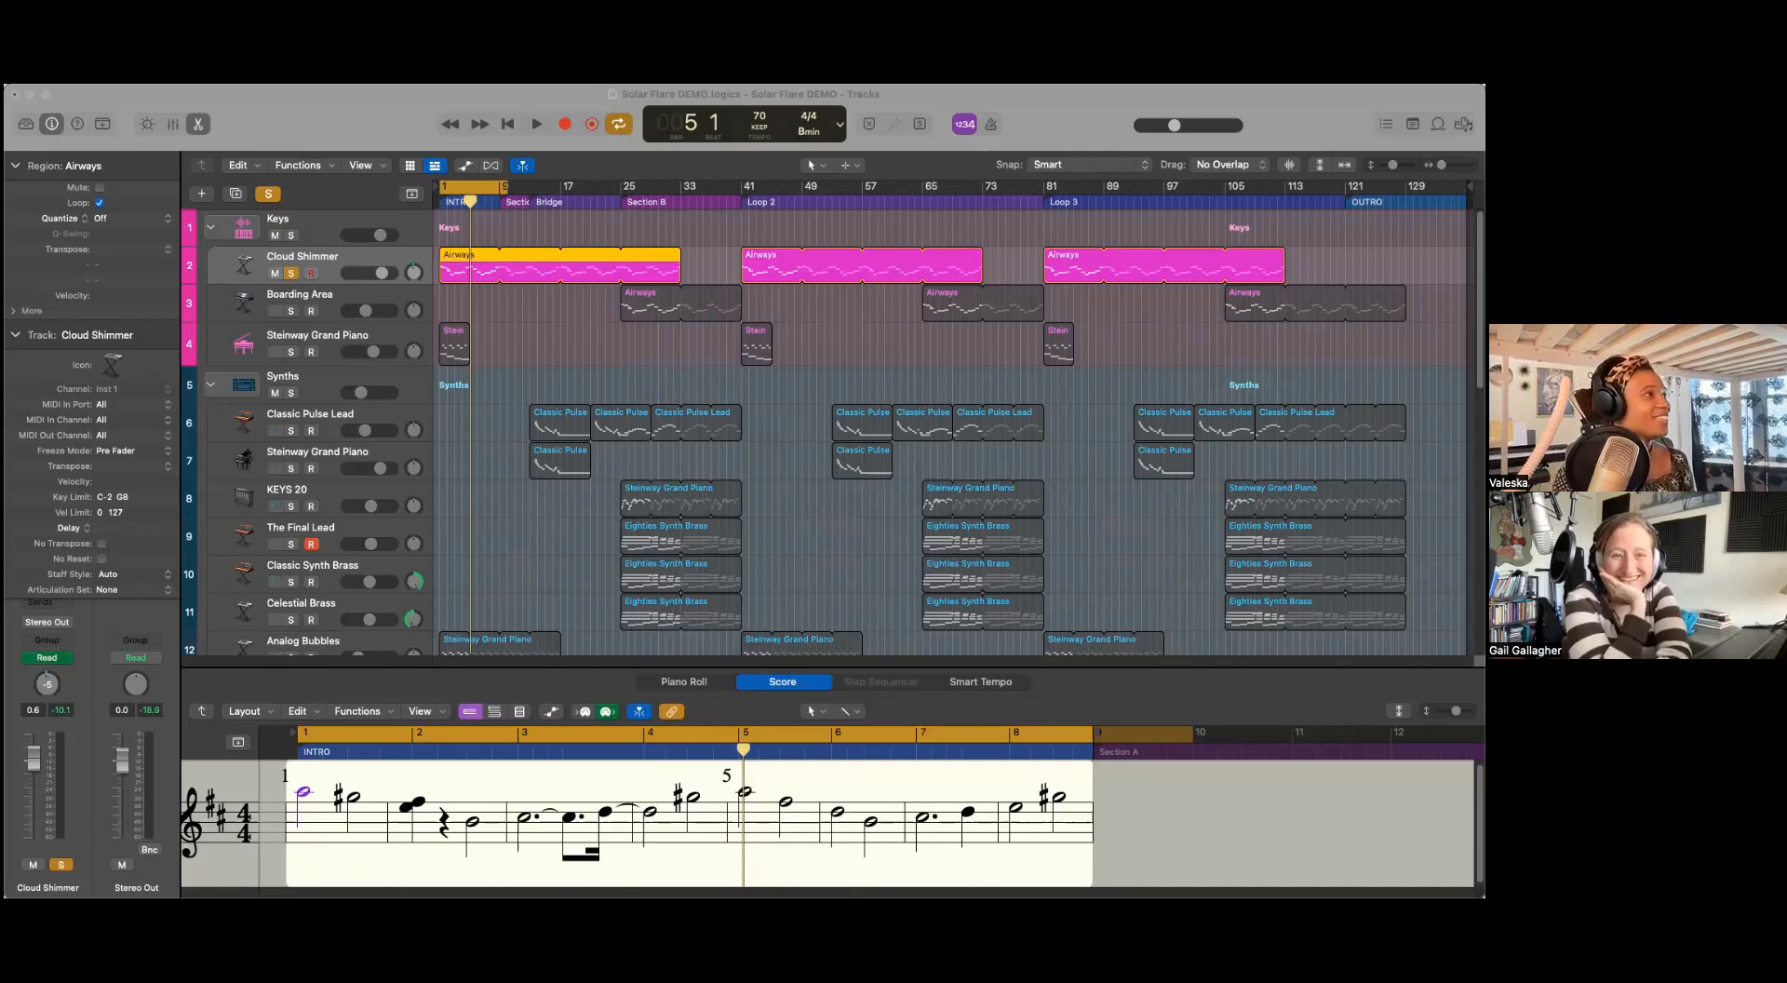
scroll(595, 361, down, 5)
scroll(596, 361, up, 5)
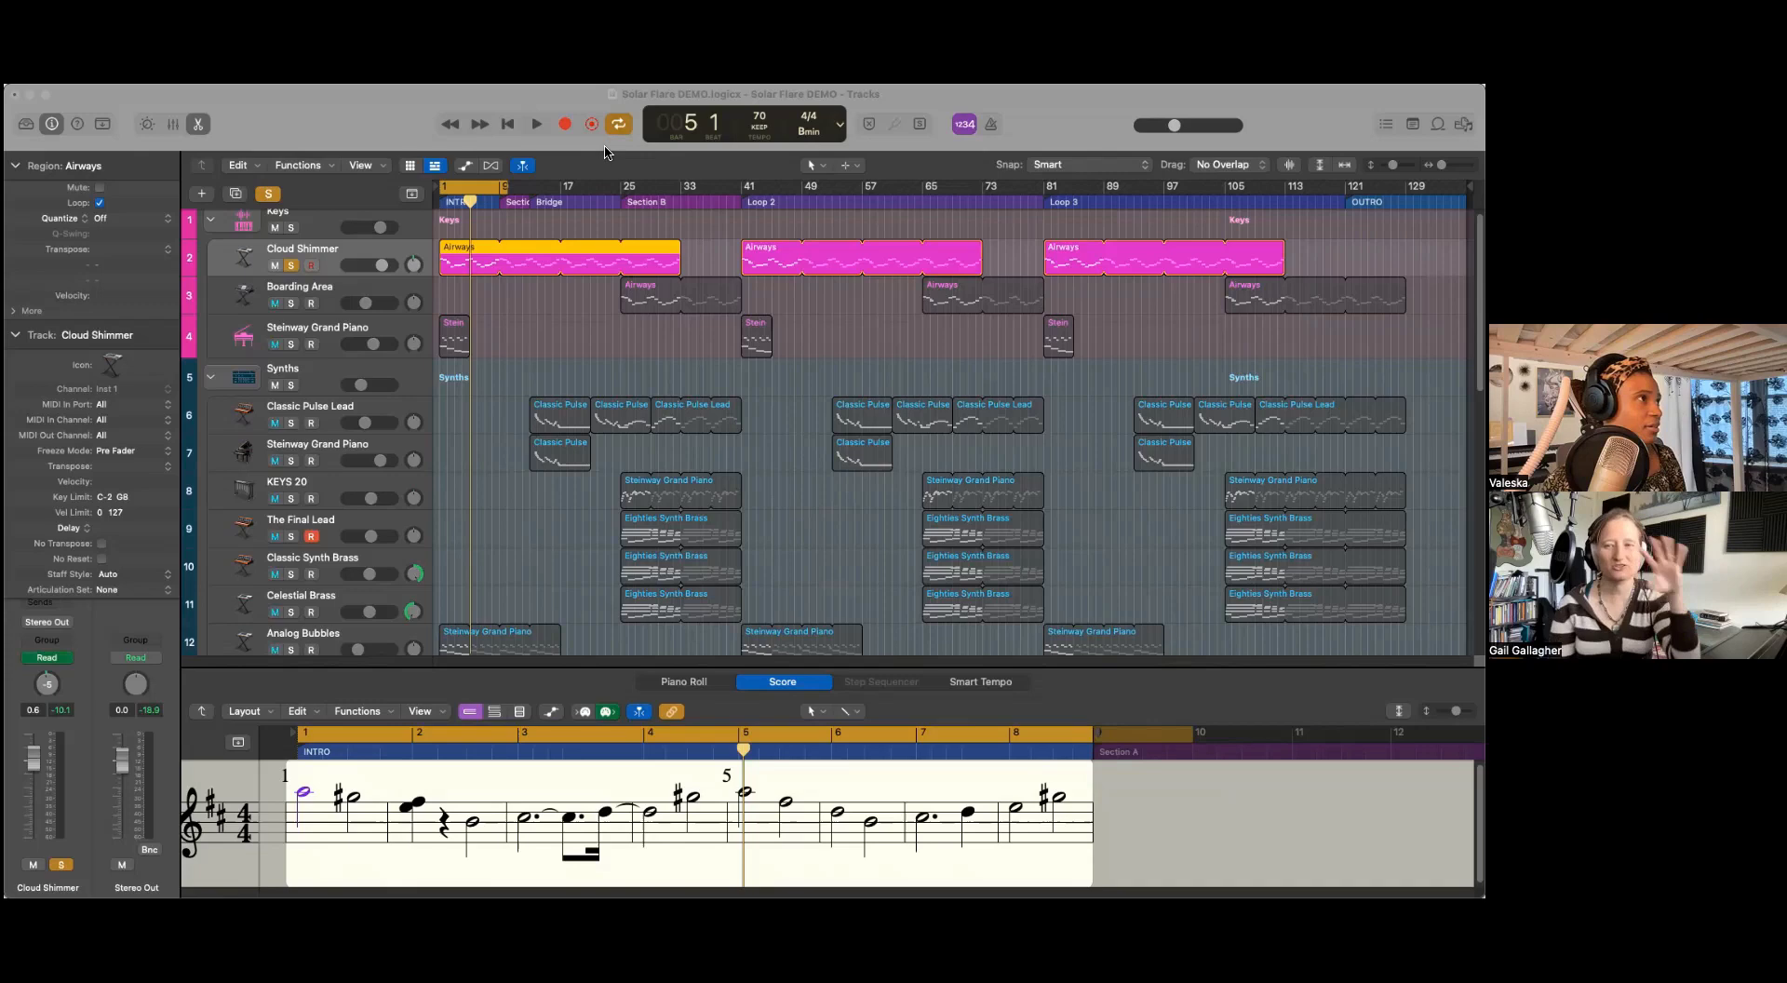
key(v)
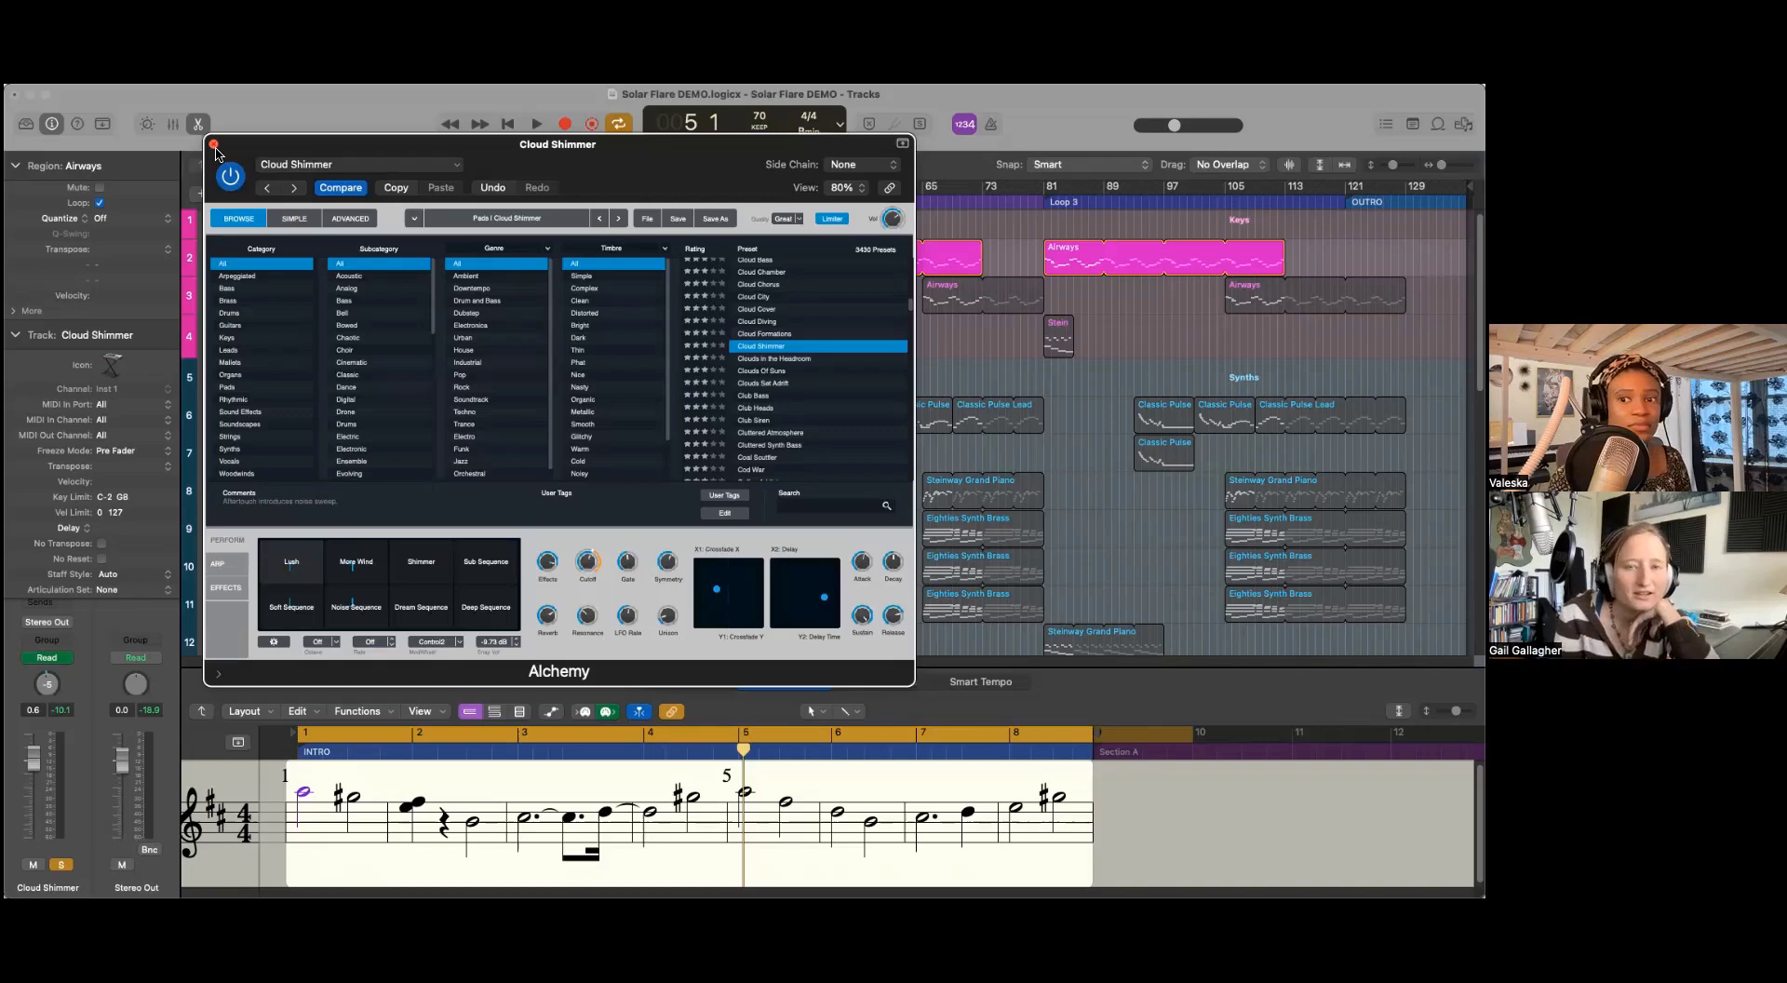
drag(438, 154, 457, 192)
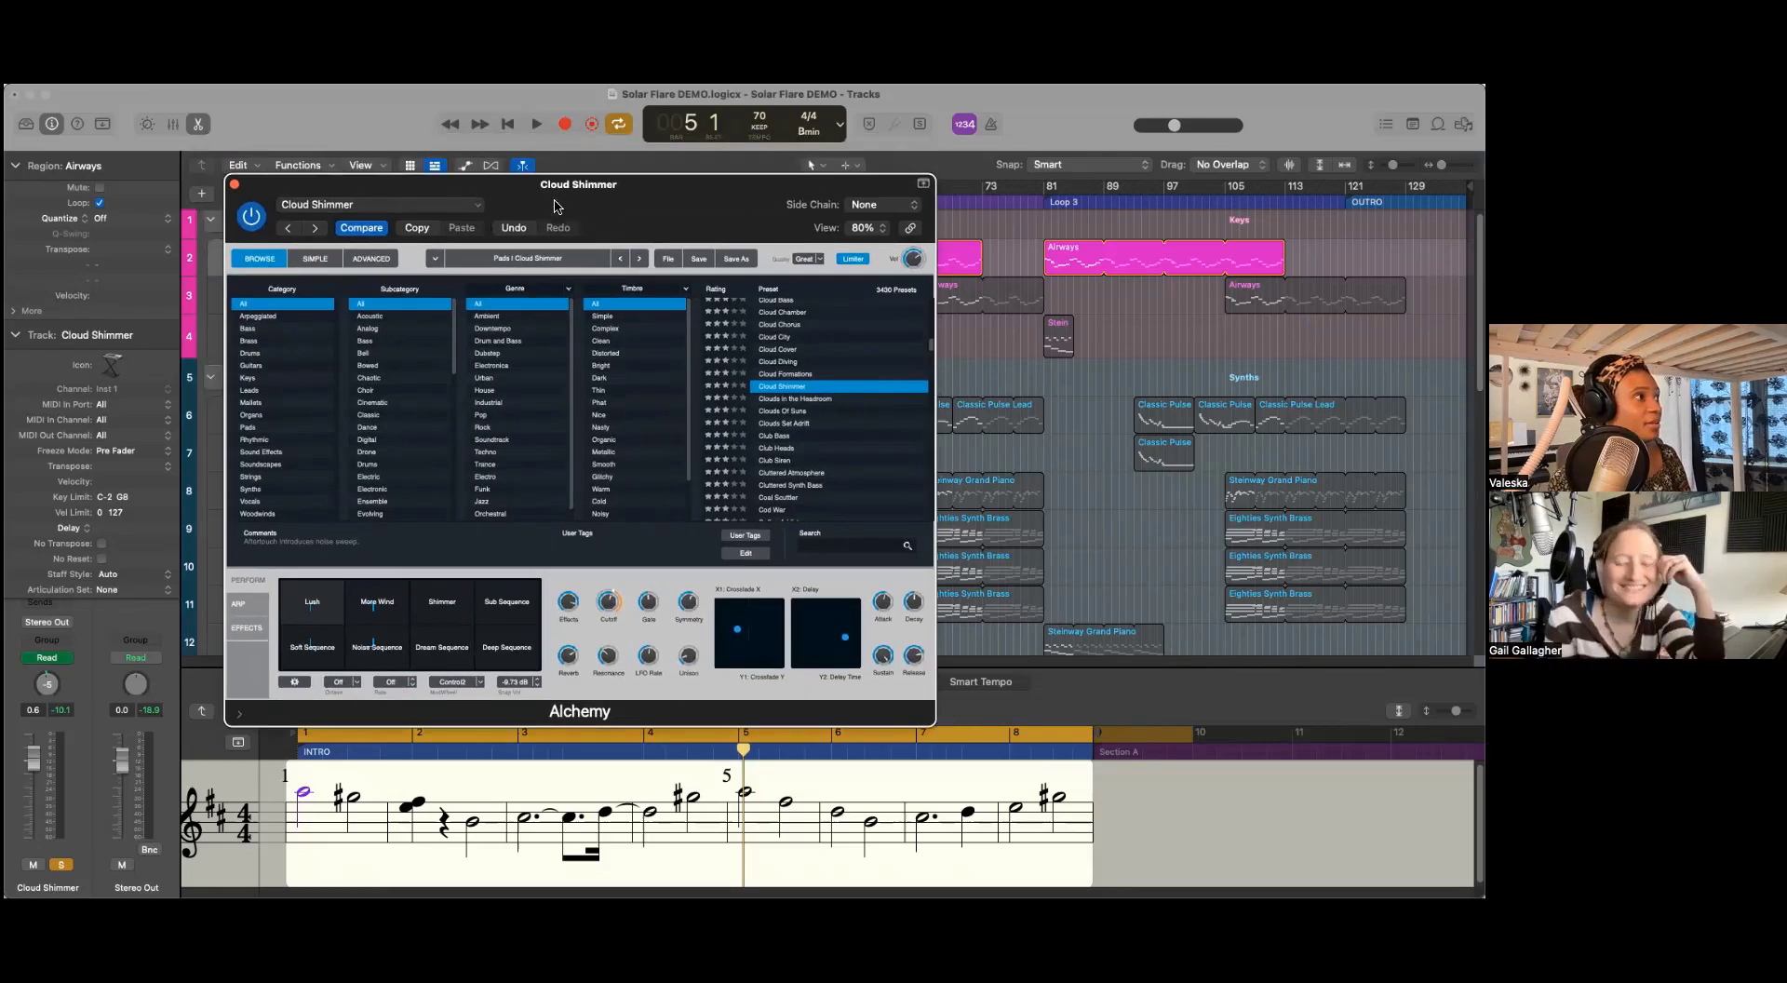
Step: Sweep Alchemy's transform pad across the Cloud Shimmer snapshots, settle it on Lush, and close the instrument window
drag(330, 633, 473, 633)
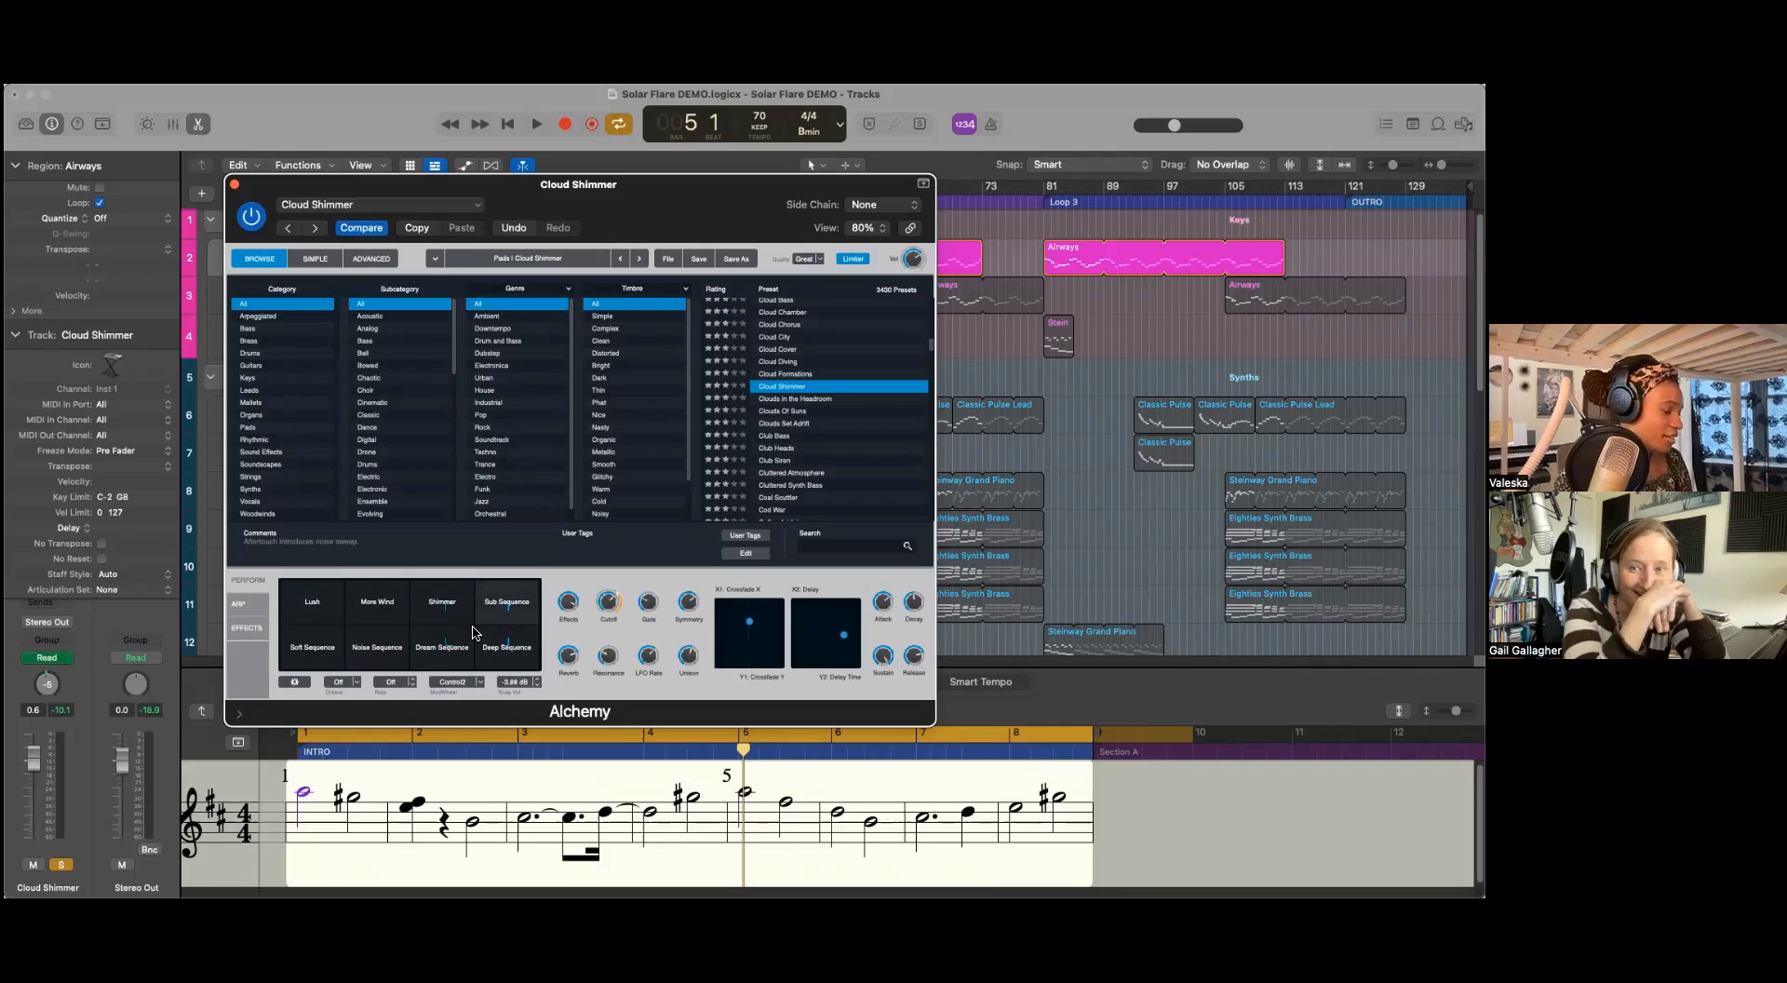
drag(474, 632, 404, 631)
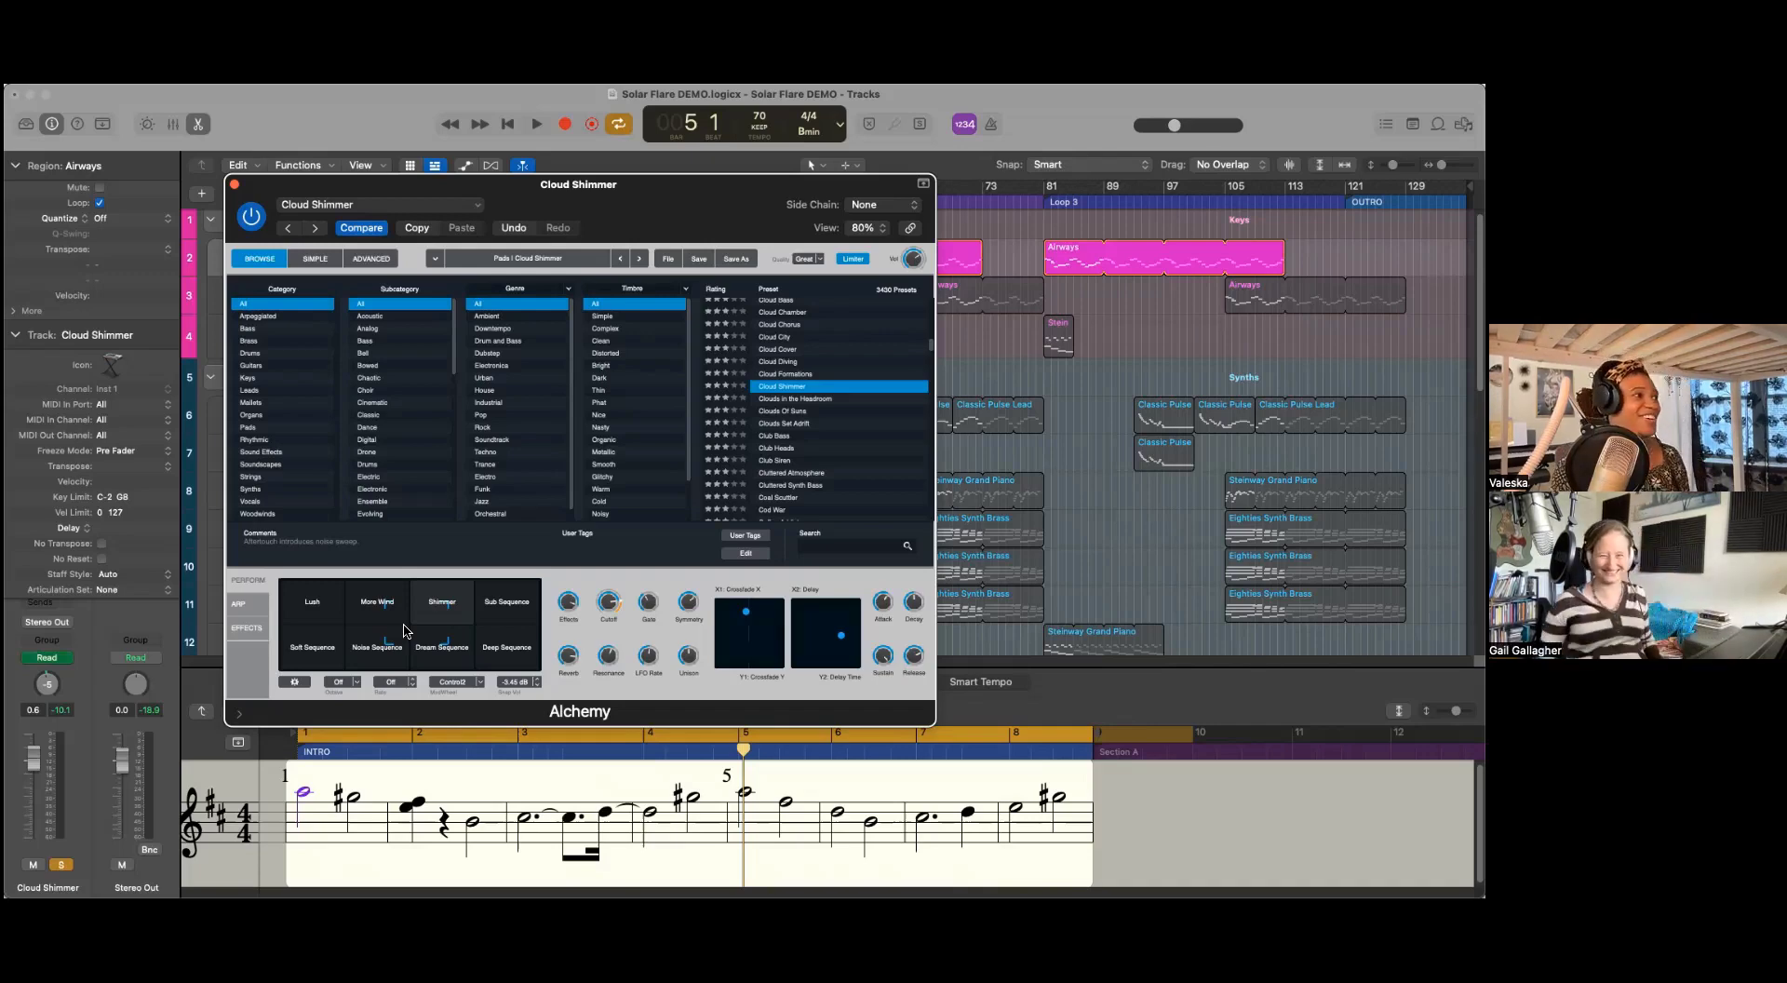
click(316, 618)
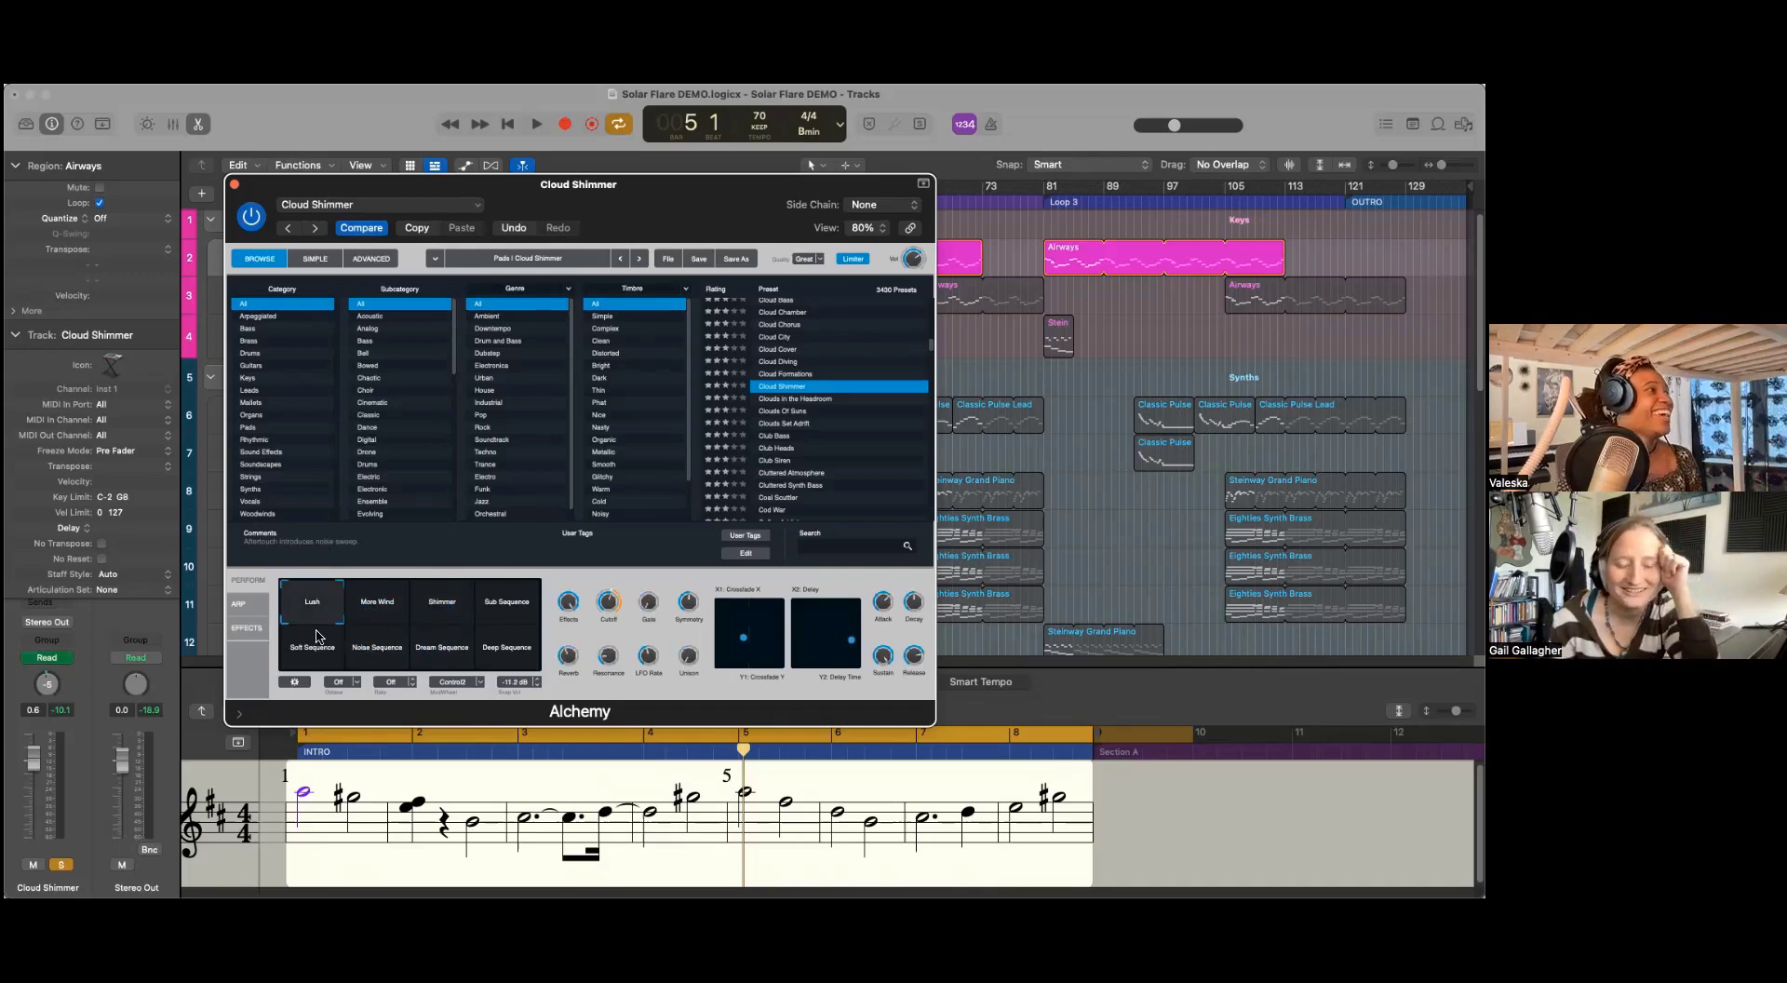
click(235, 185)
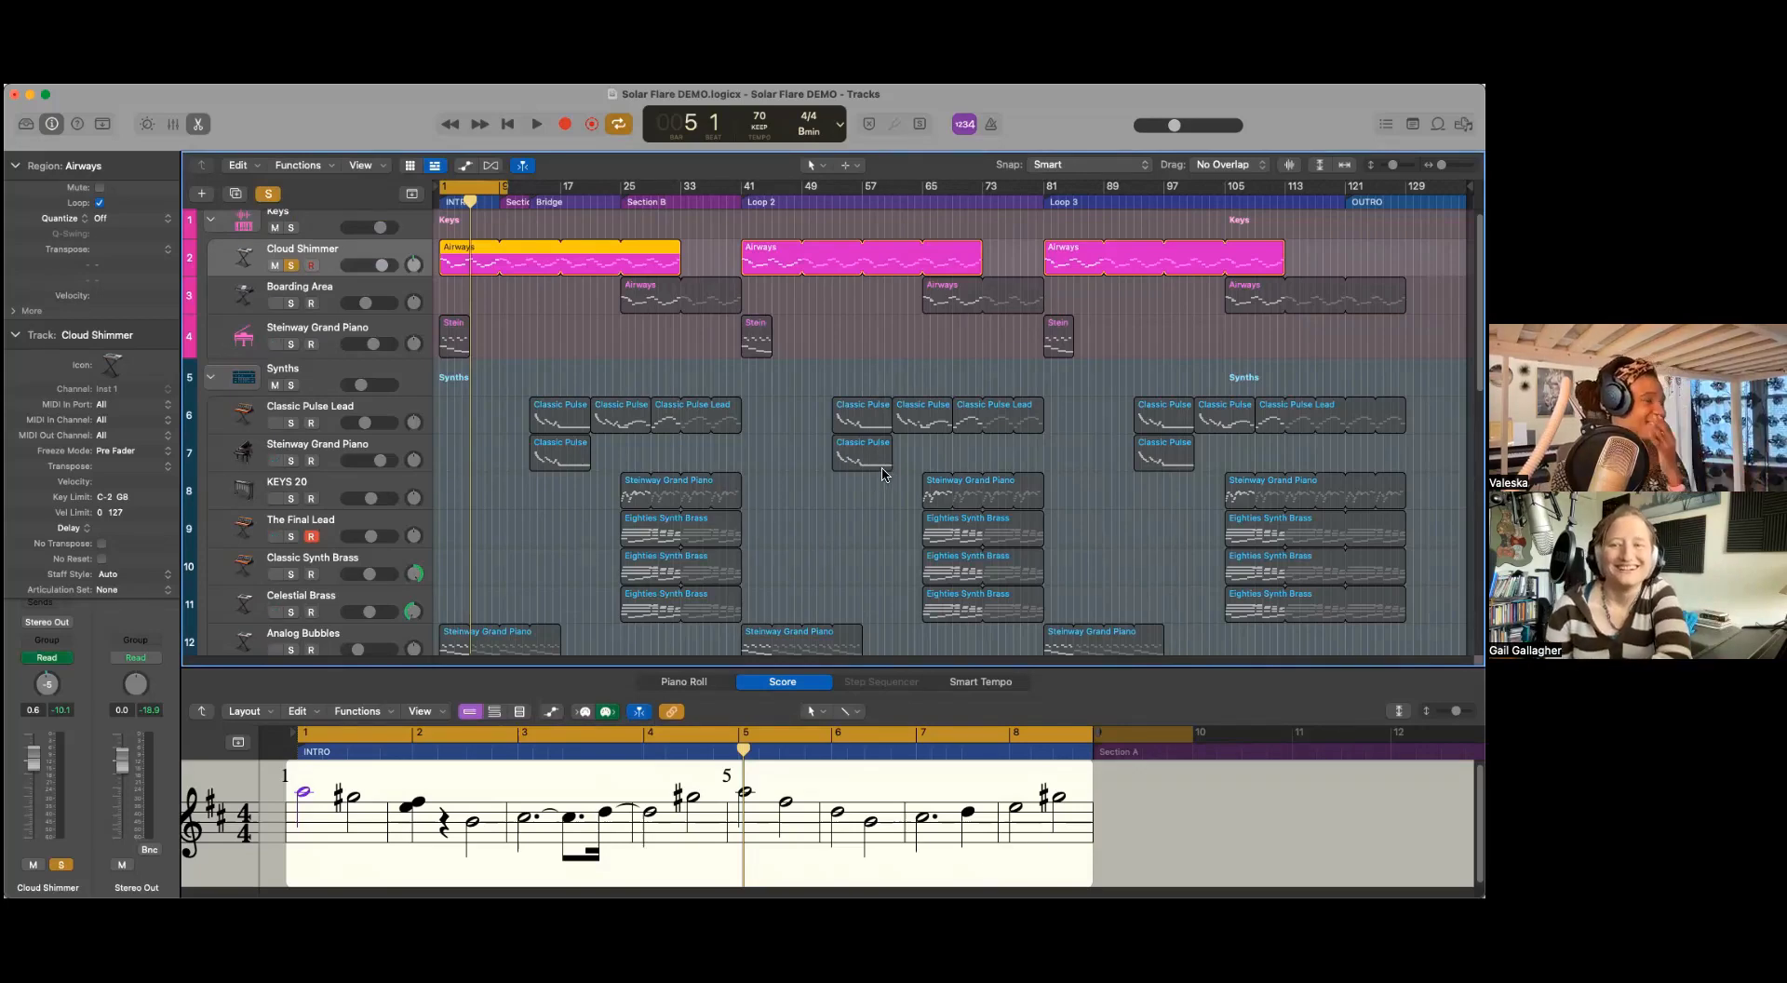
Step: Select the Analog Bubbles track in the Synths stack and add it to the soloed tracks
scroll(484, 503, down, 10)
scroll(514, 527, down, 2)
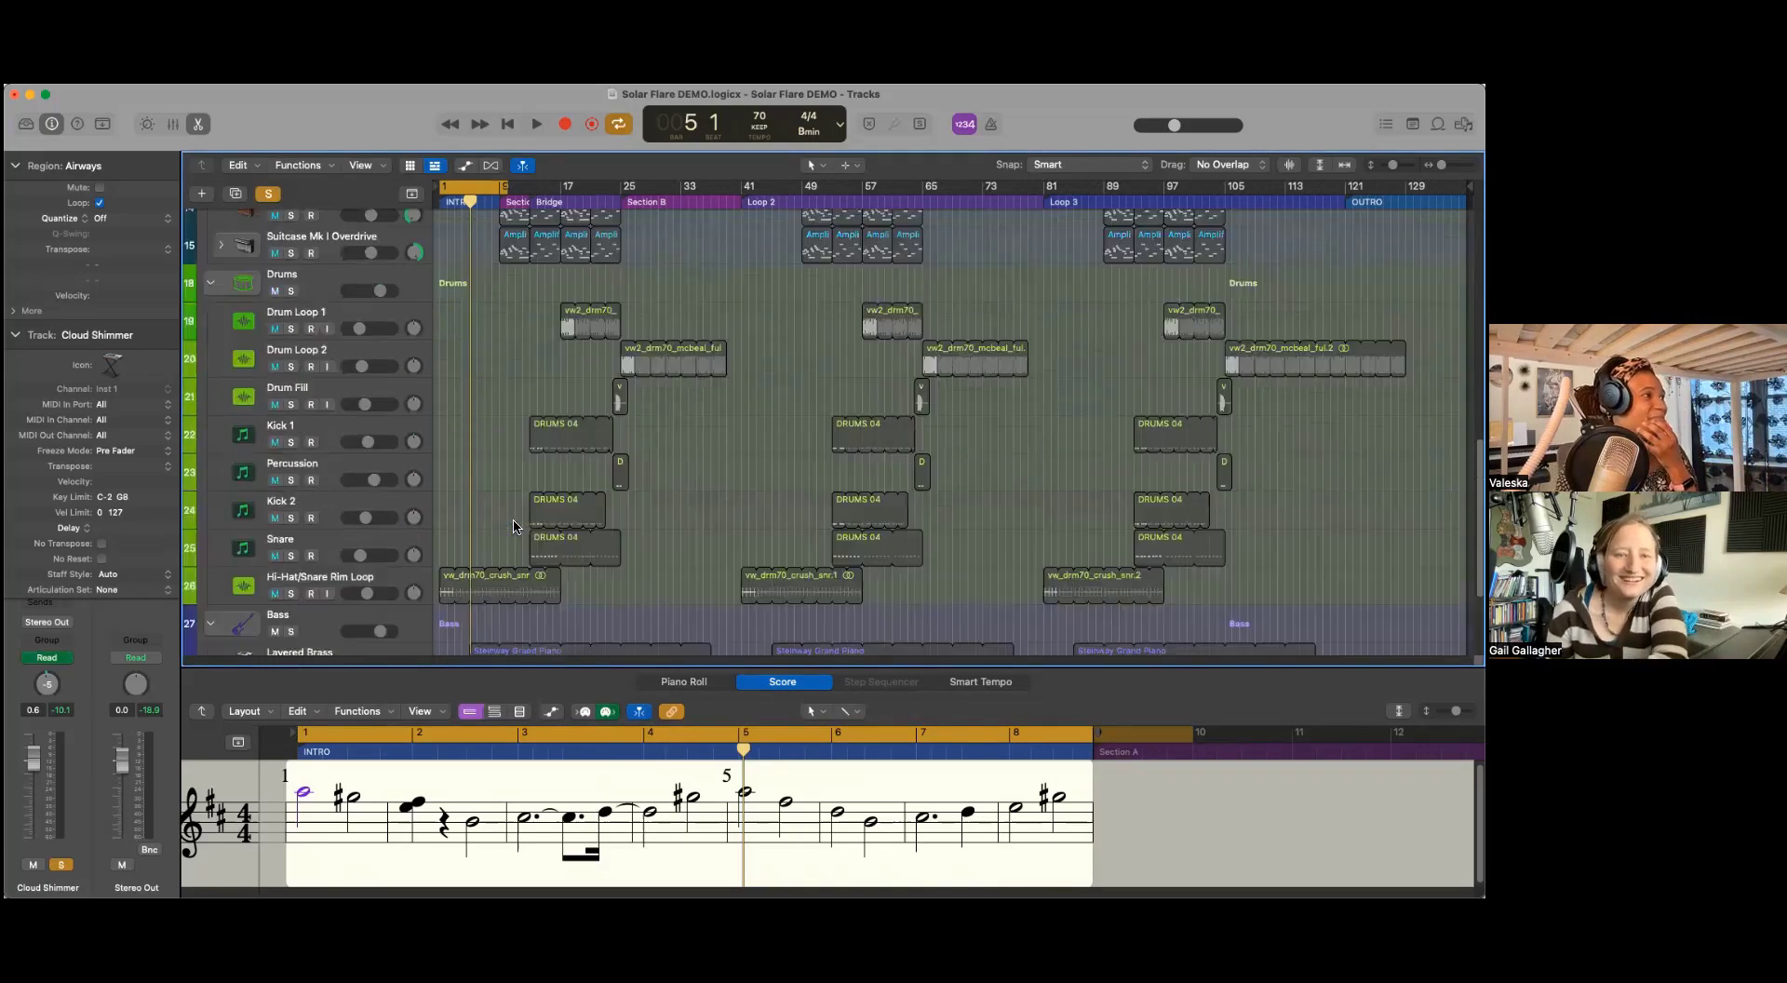
scroll(514, 526, up, 12)
scroll(514, 527, down, 2)
scroll(513, 527, up, 1)
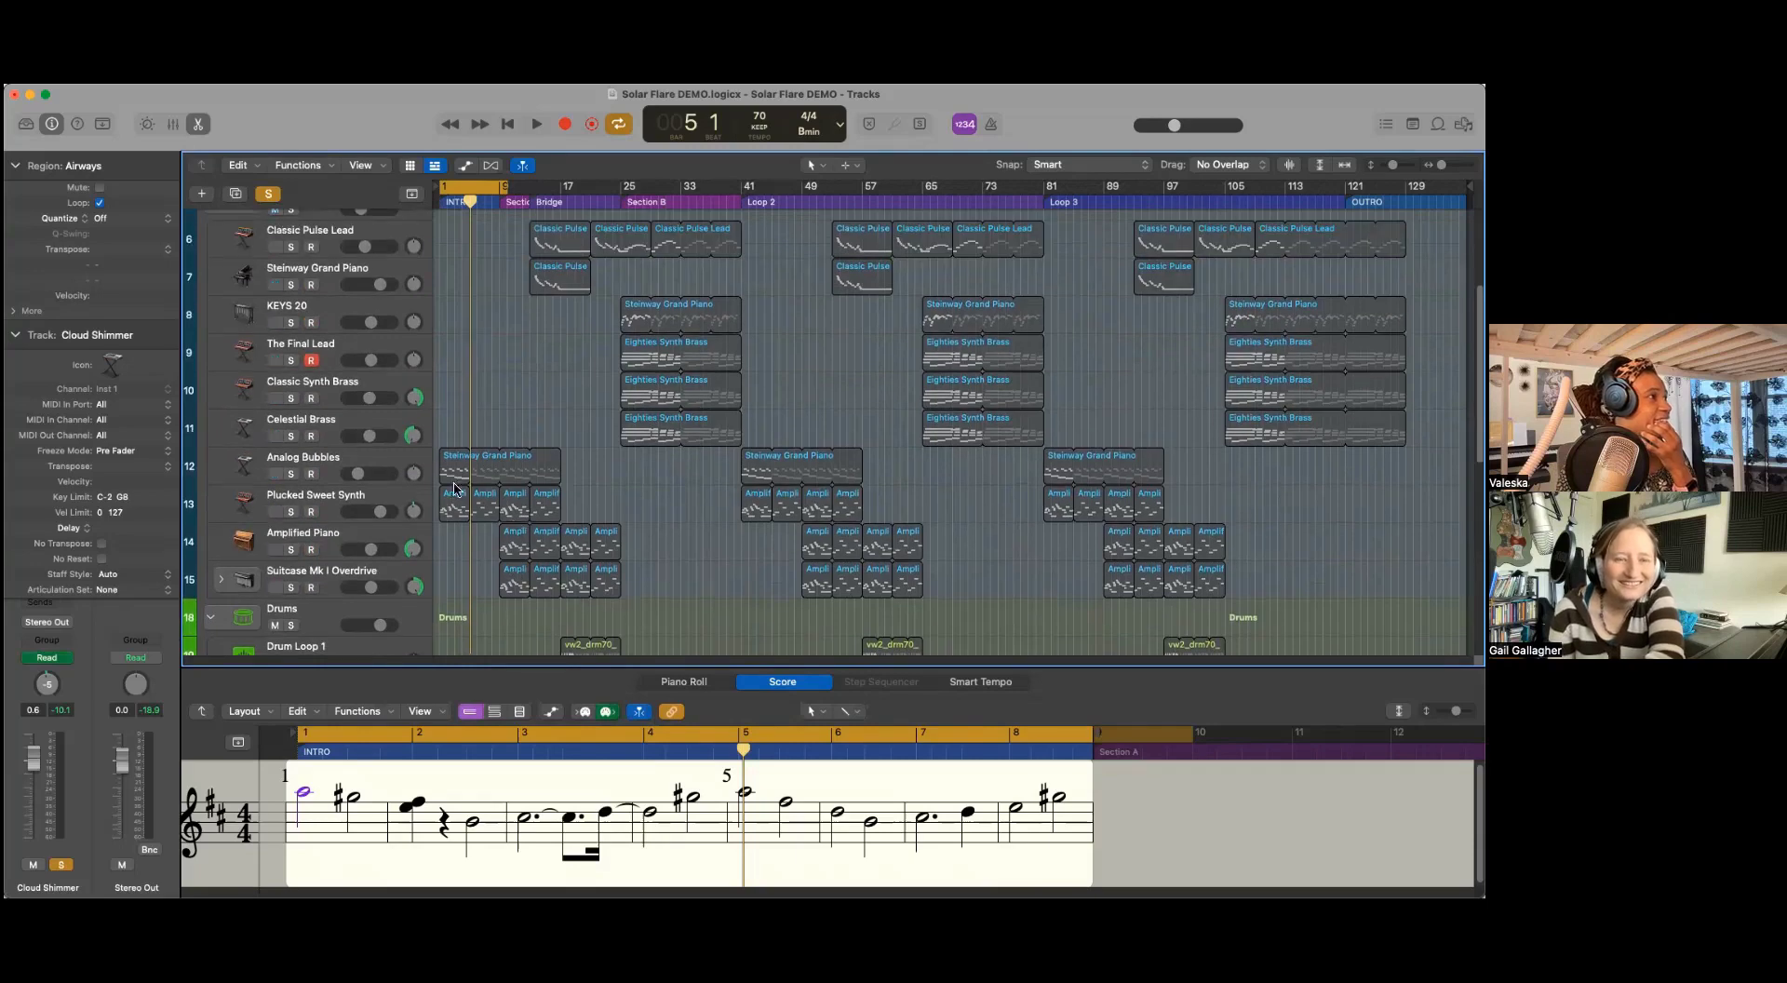
click(333, 460)
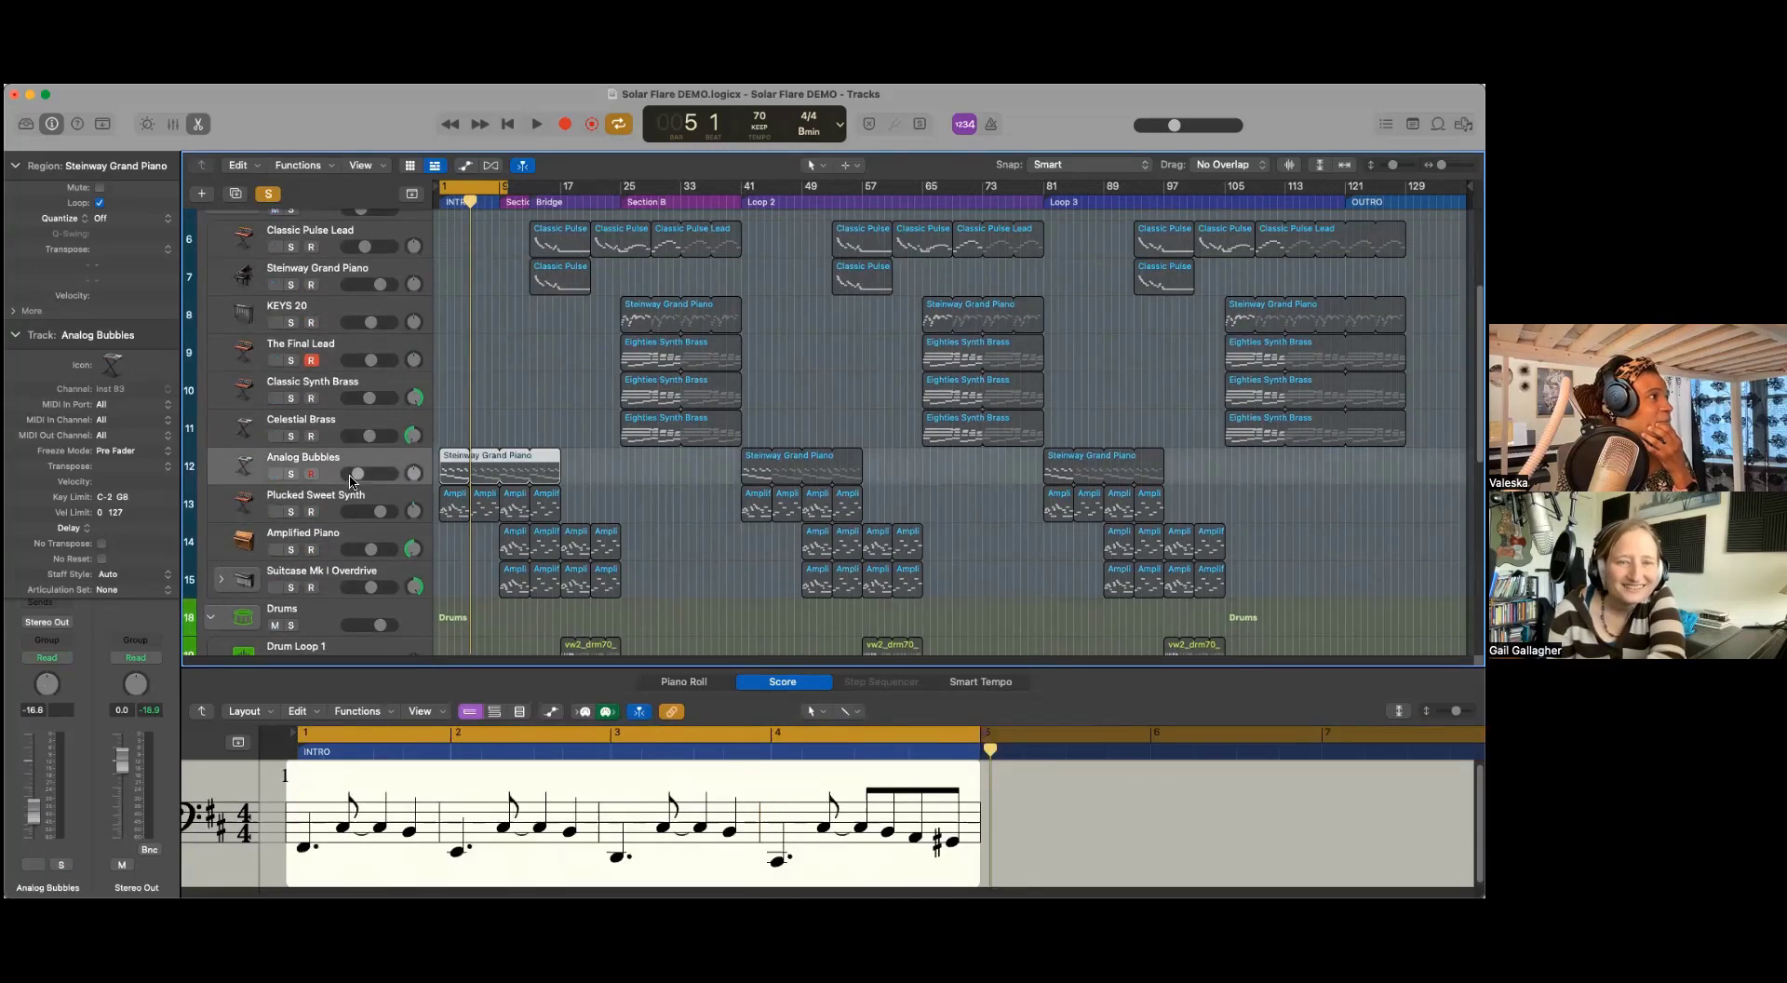
click(291, 476)
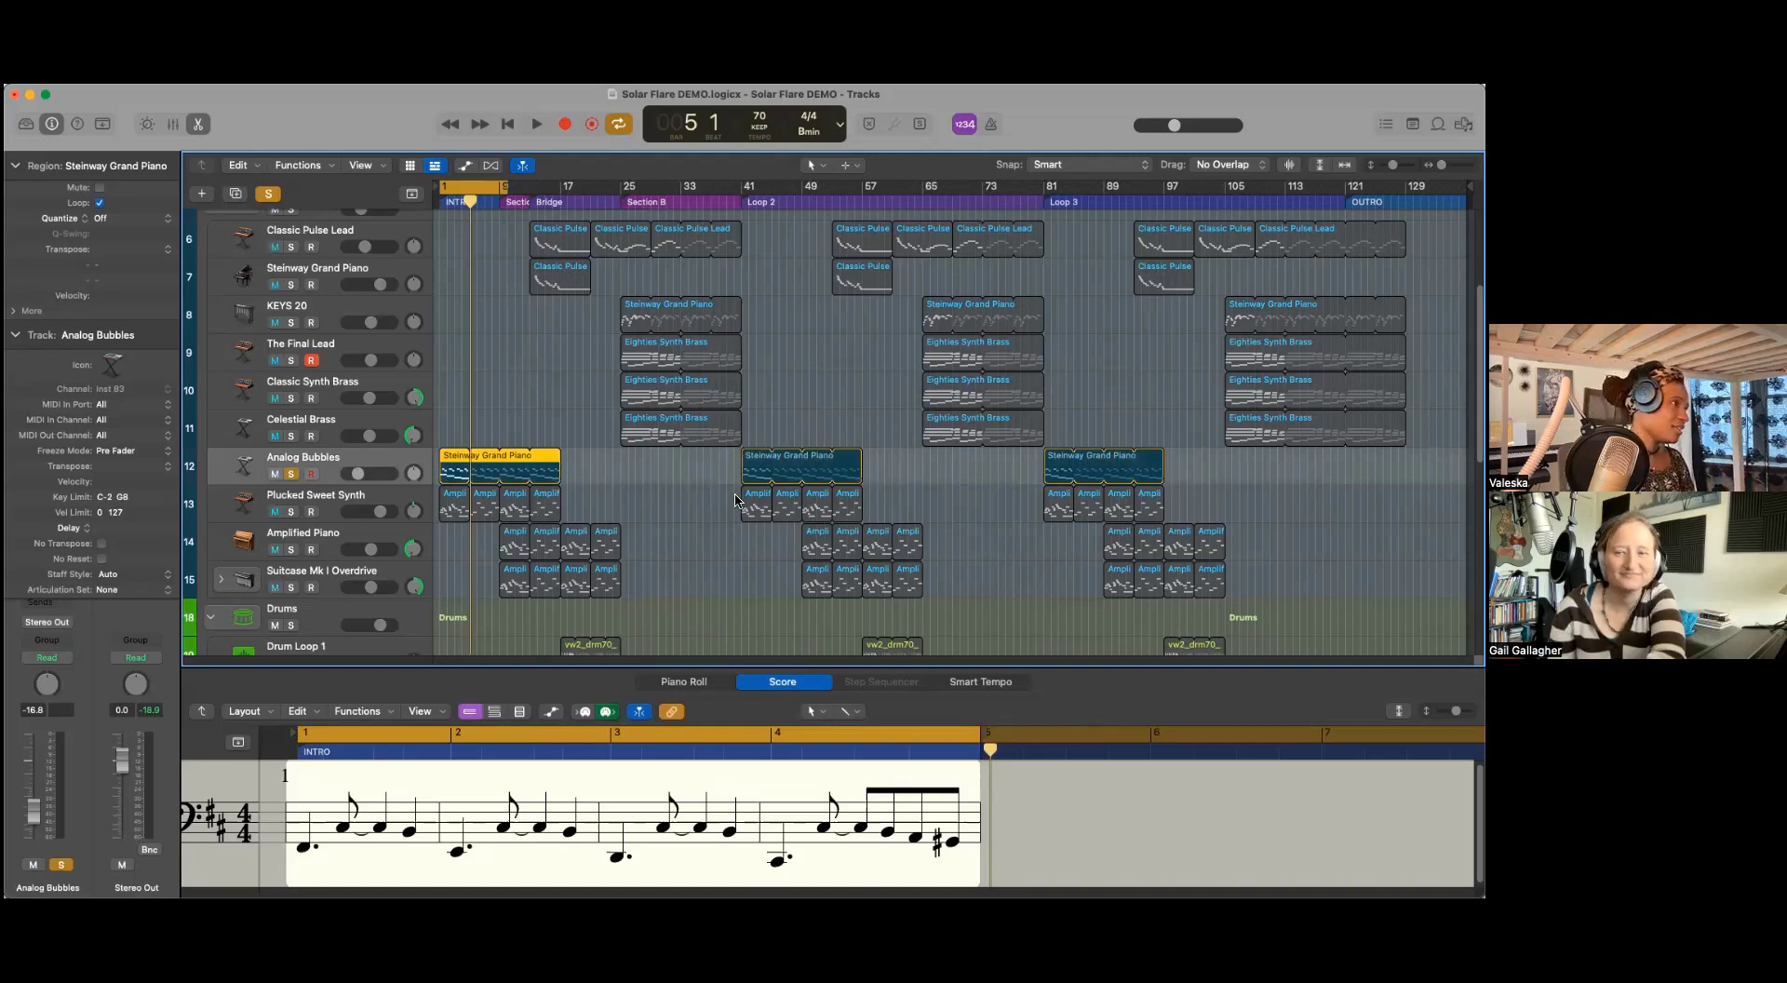
Step: Select the first Steinway Grand Piano region in the Keys stack and add that track to the soloed tracks
scroll(447, 511, up, 3)
scroll(447, 511, up, 2)
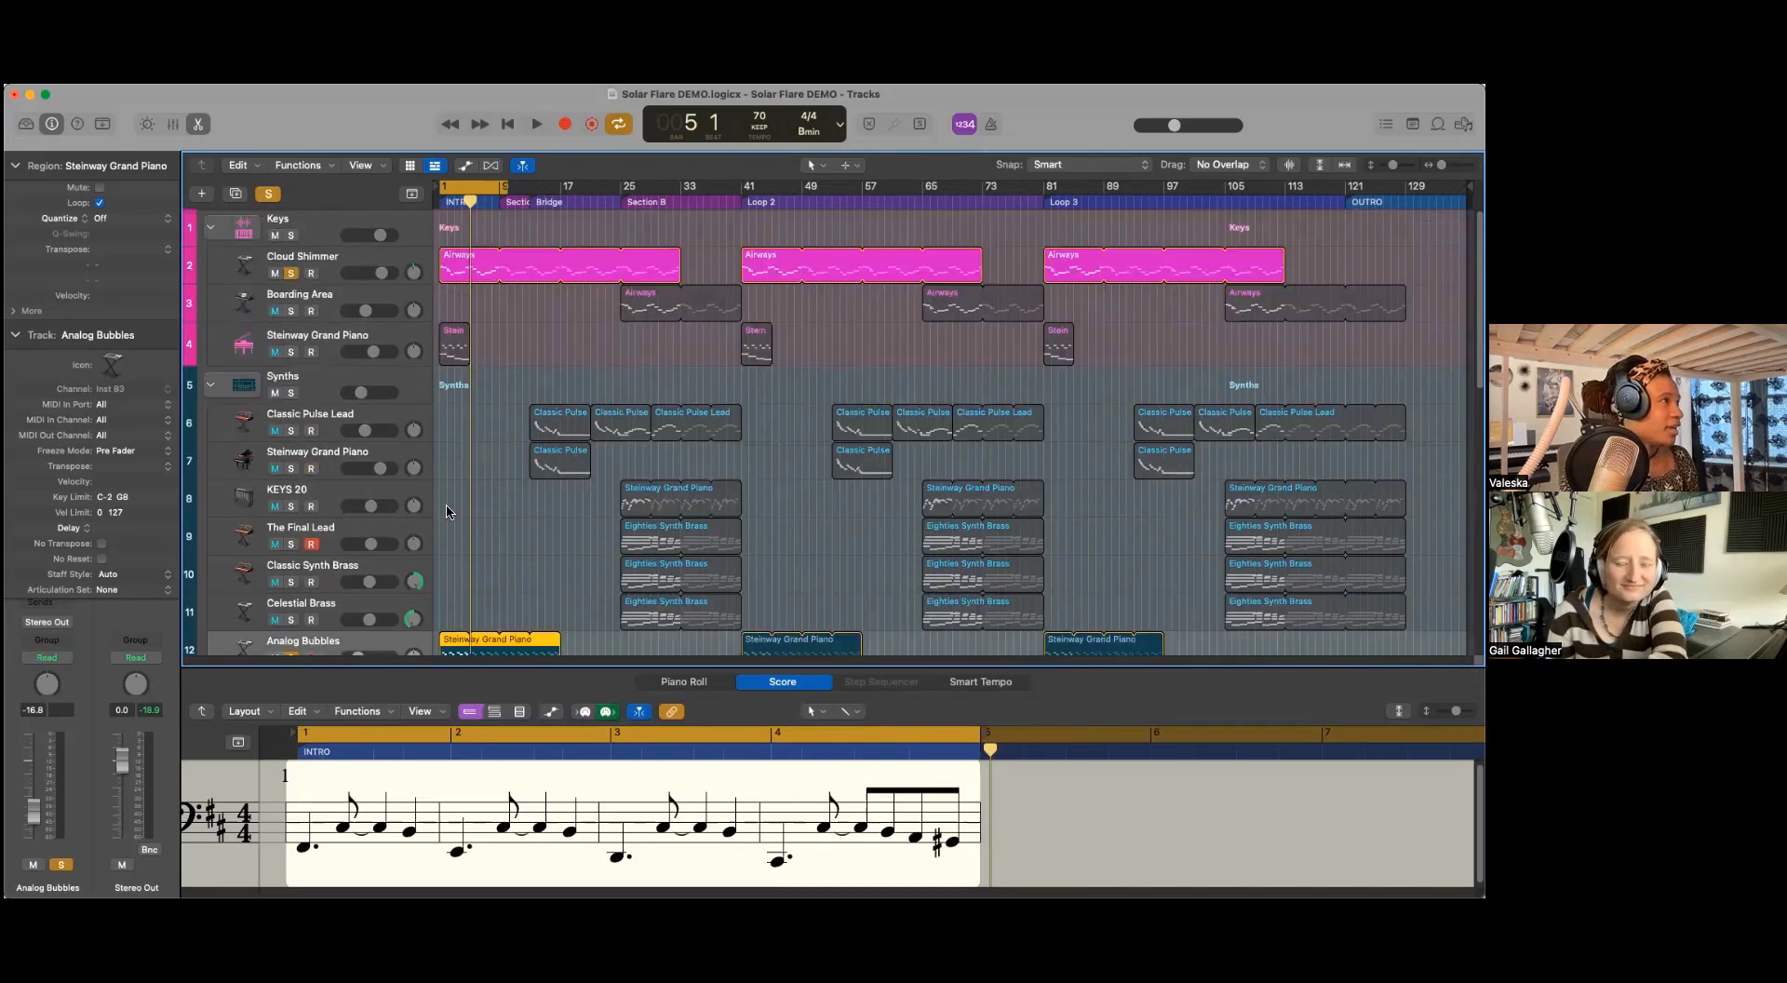
scroll(446, 511, down, 2)
scroll(446, 511, up, 2)
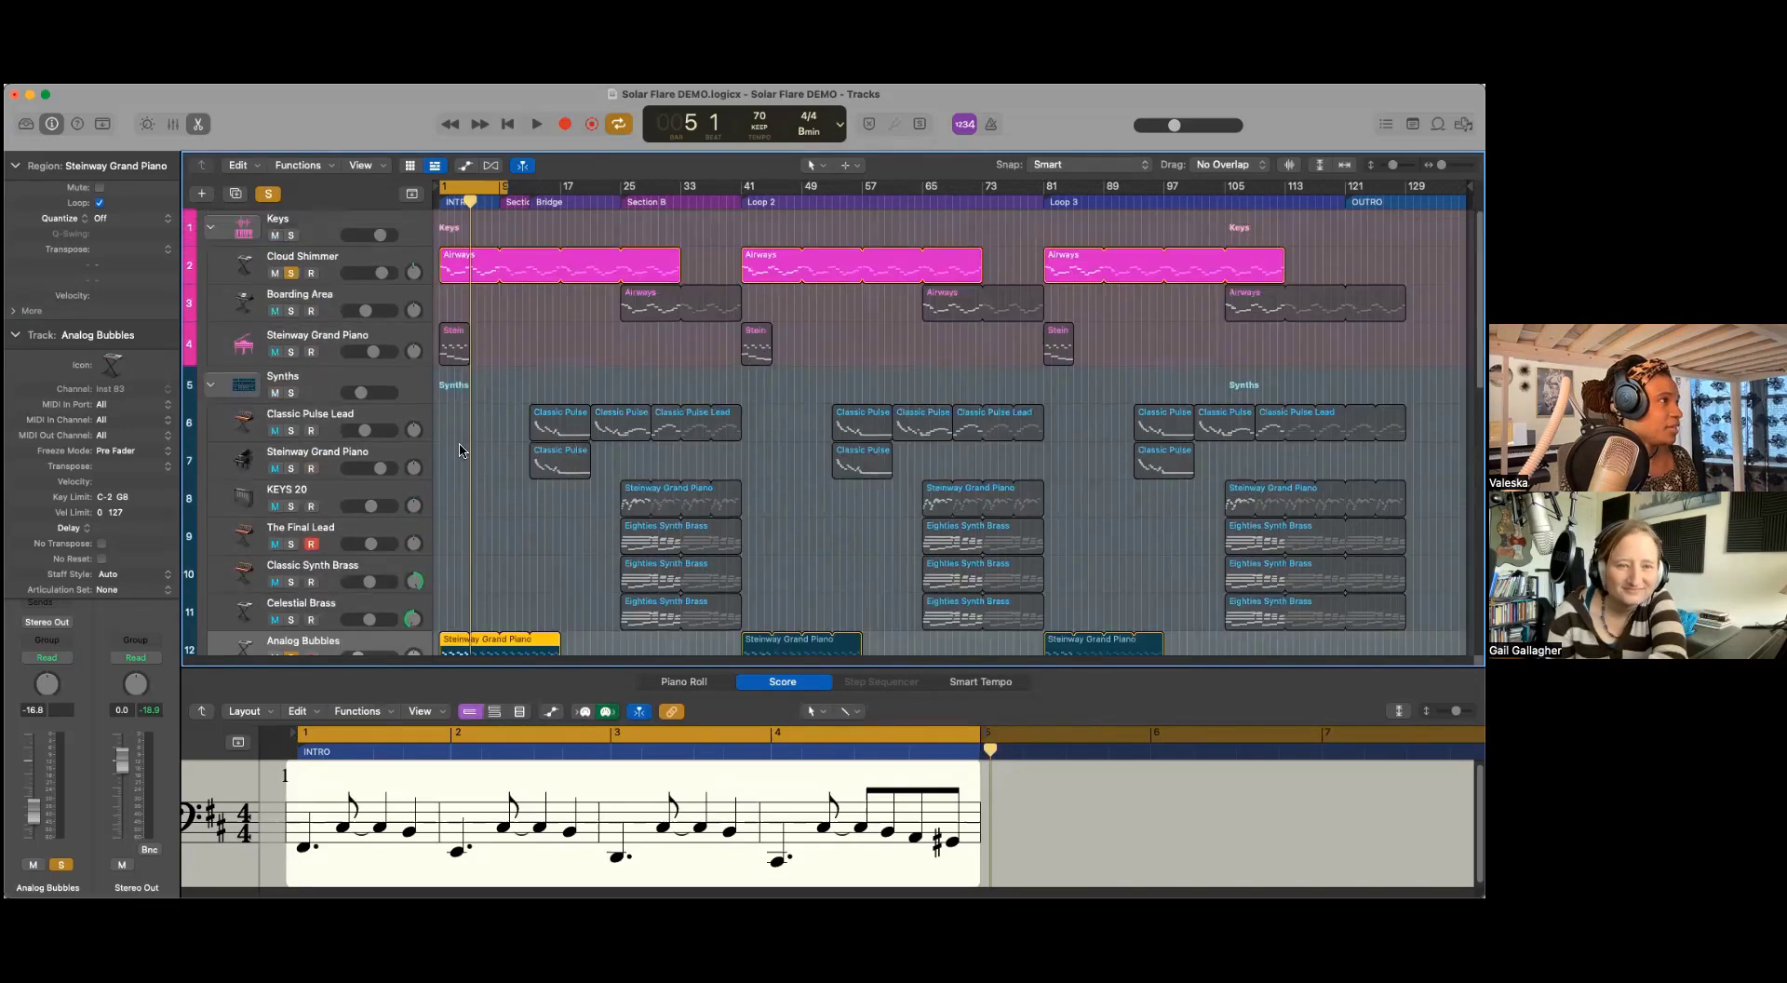
click(455, 337)
click(291, 352)
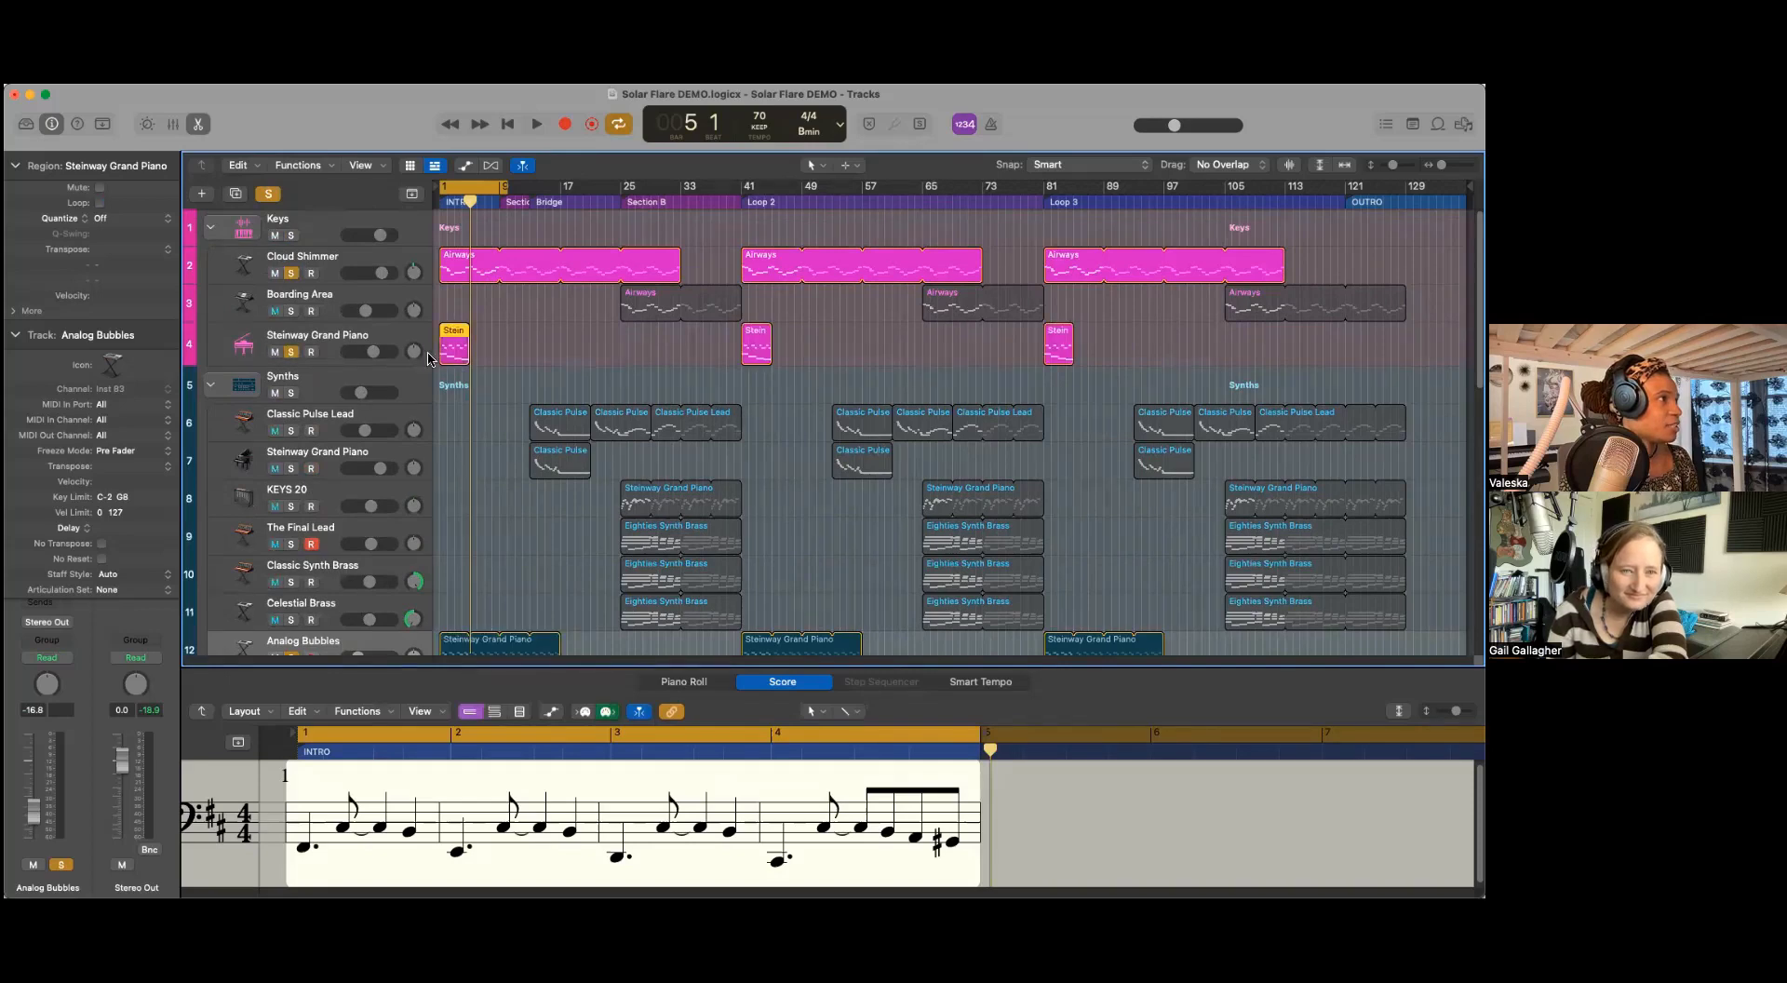
Step: Play from the start of the intro, unsolo Cloud Shimmer and the Keys stack's Steinway Grand Piano during playback, and stop in bar 6
scroll(484, 316, down, 2)
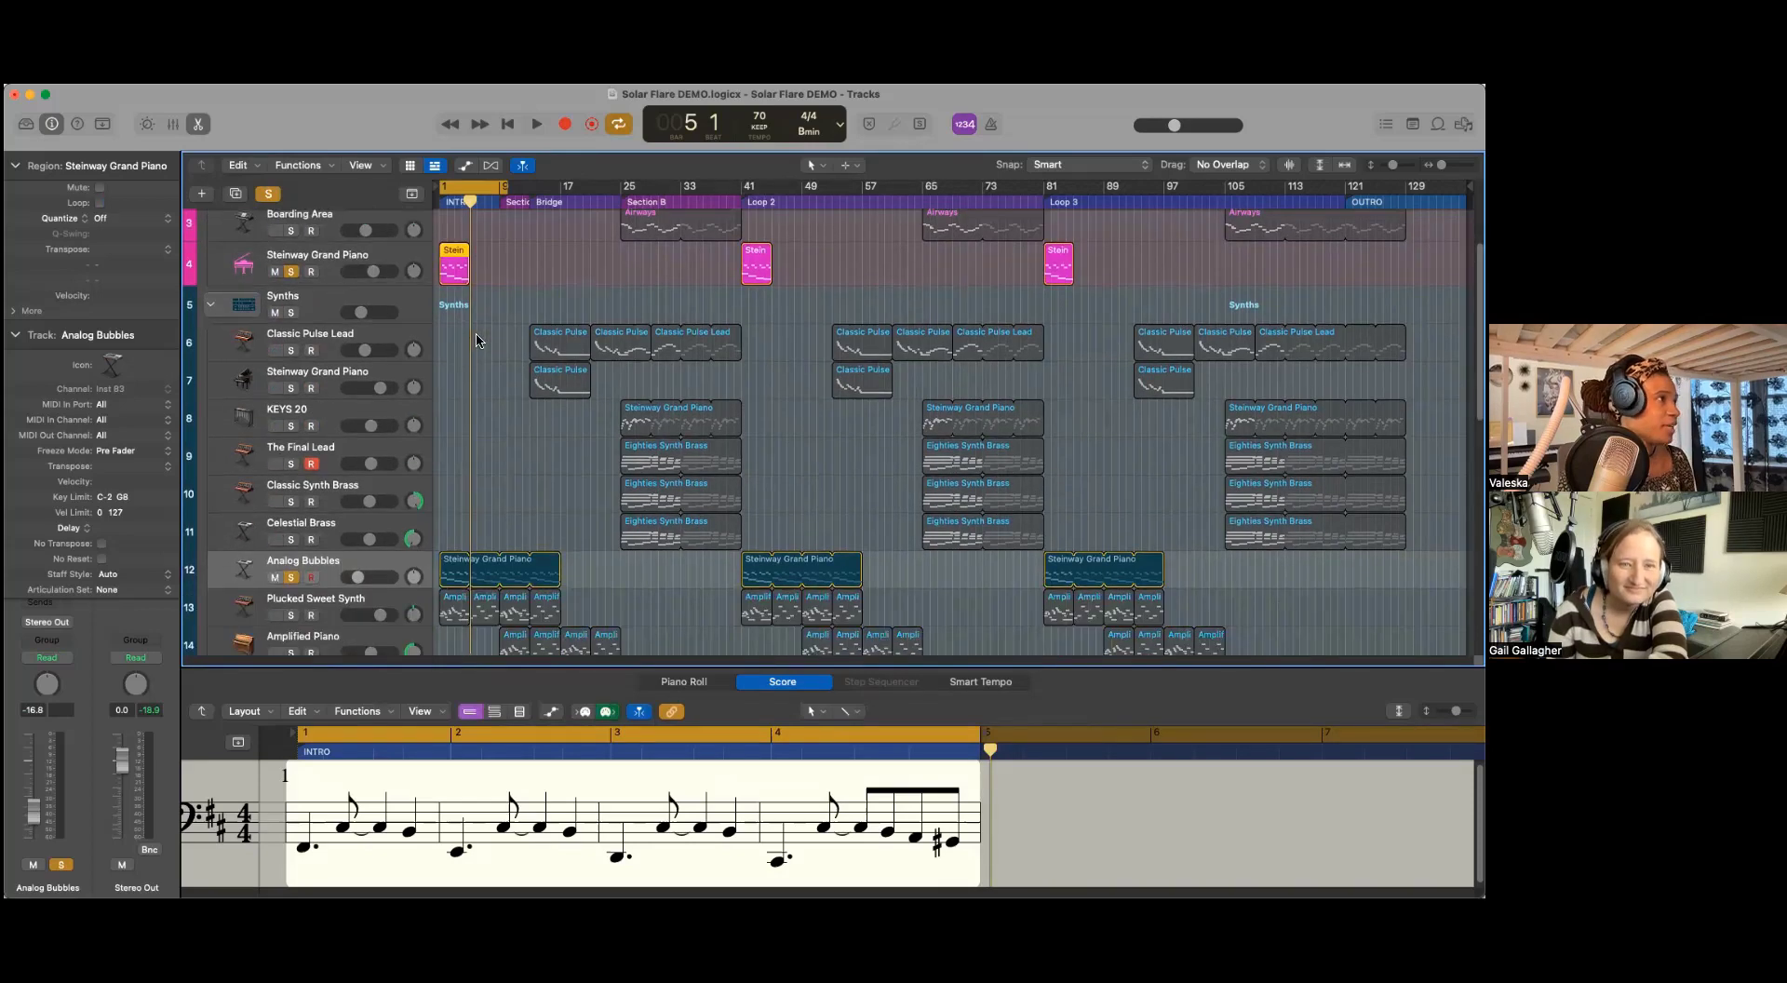
click(463, 202)
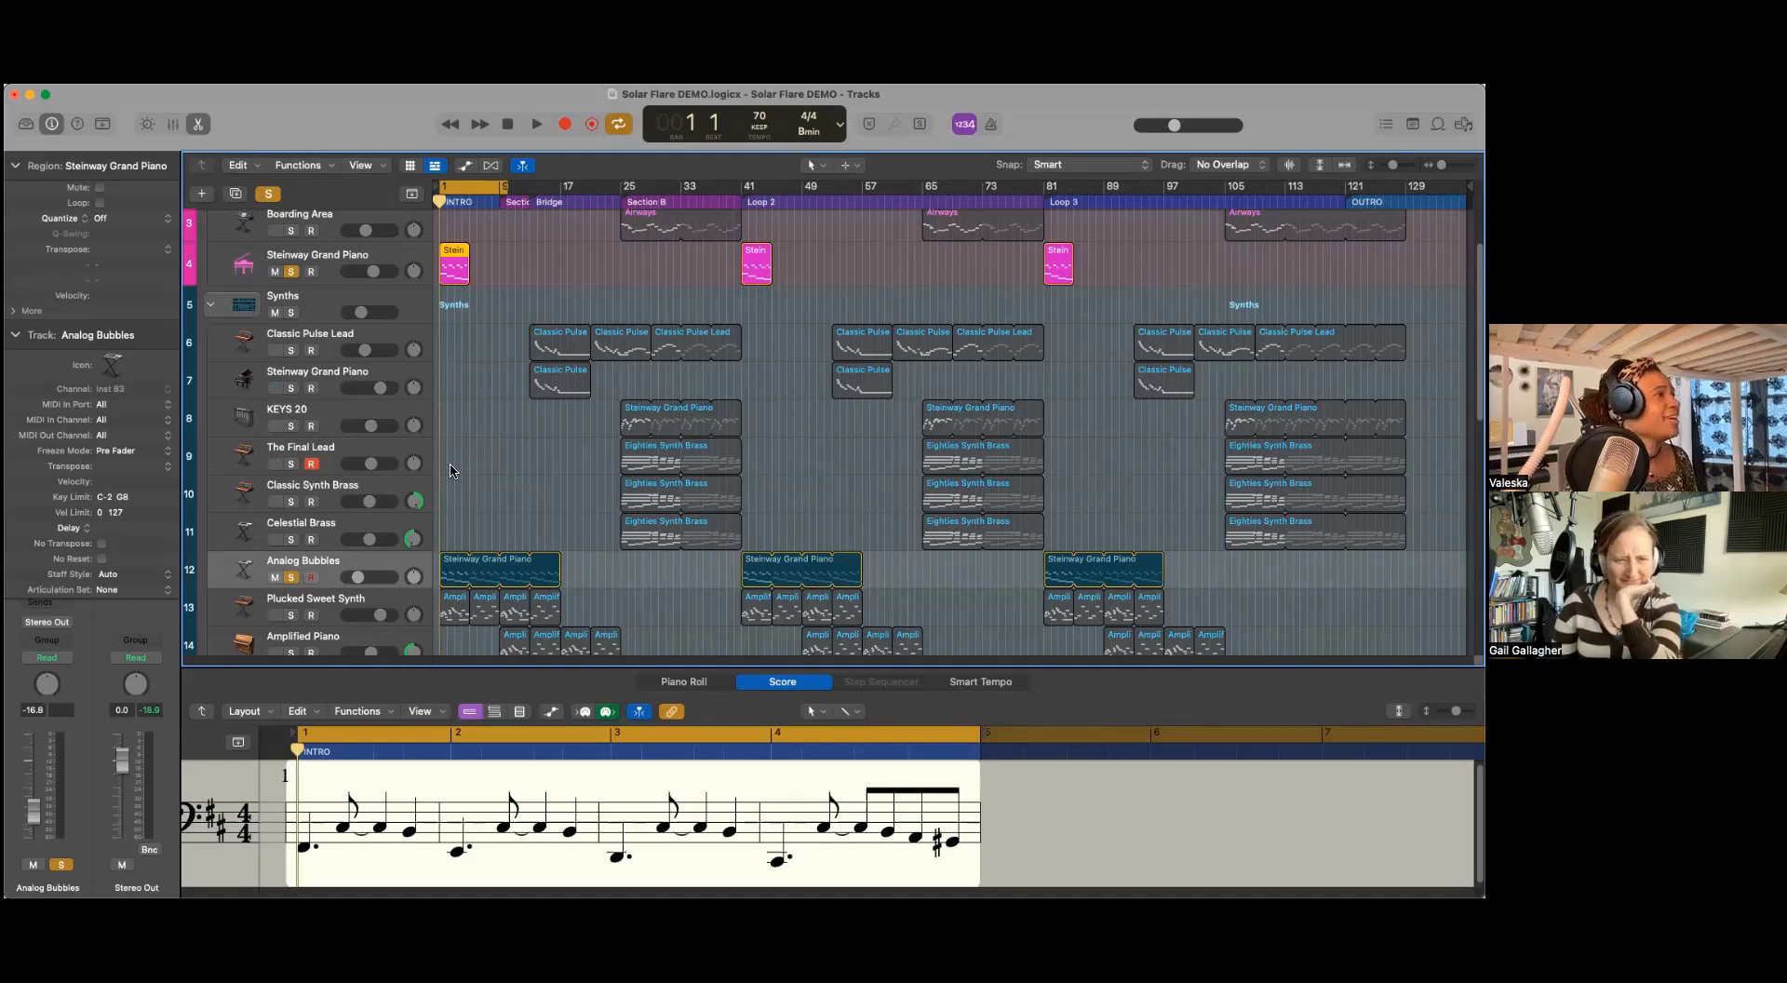
key(space)
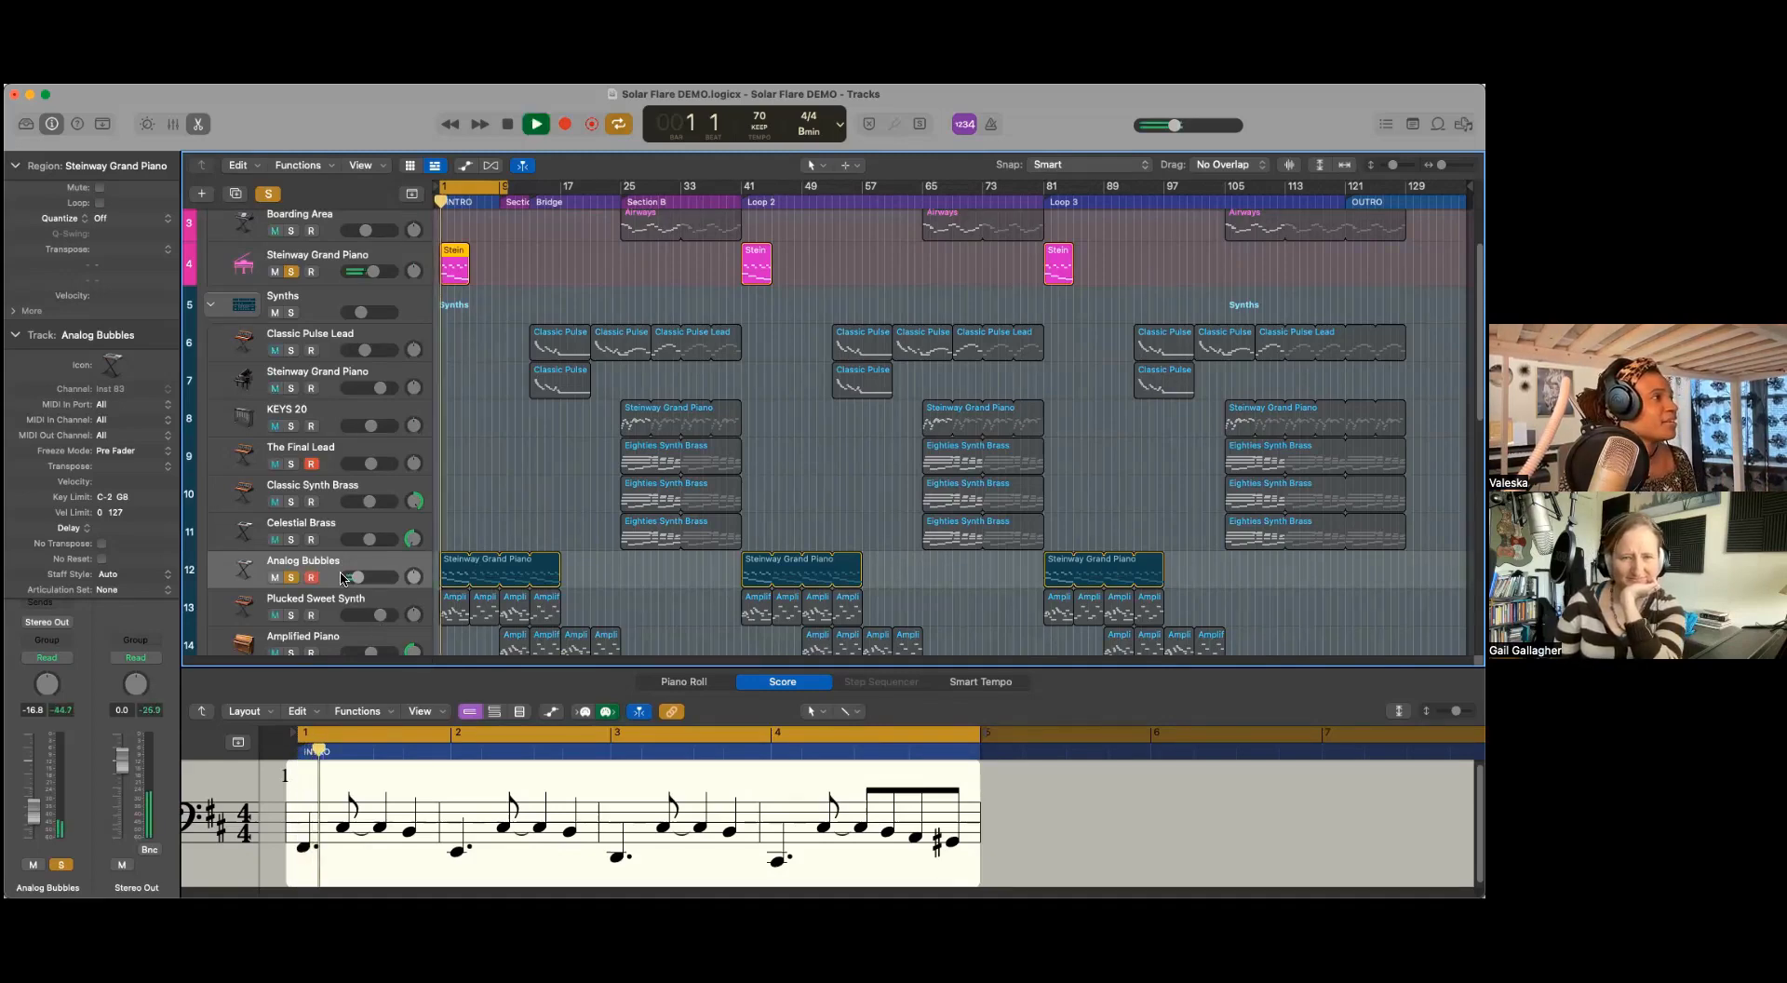
scroll(317, 277, up, 2)
click(291, 273)
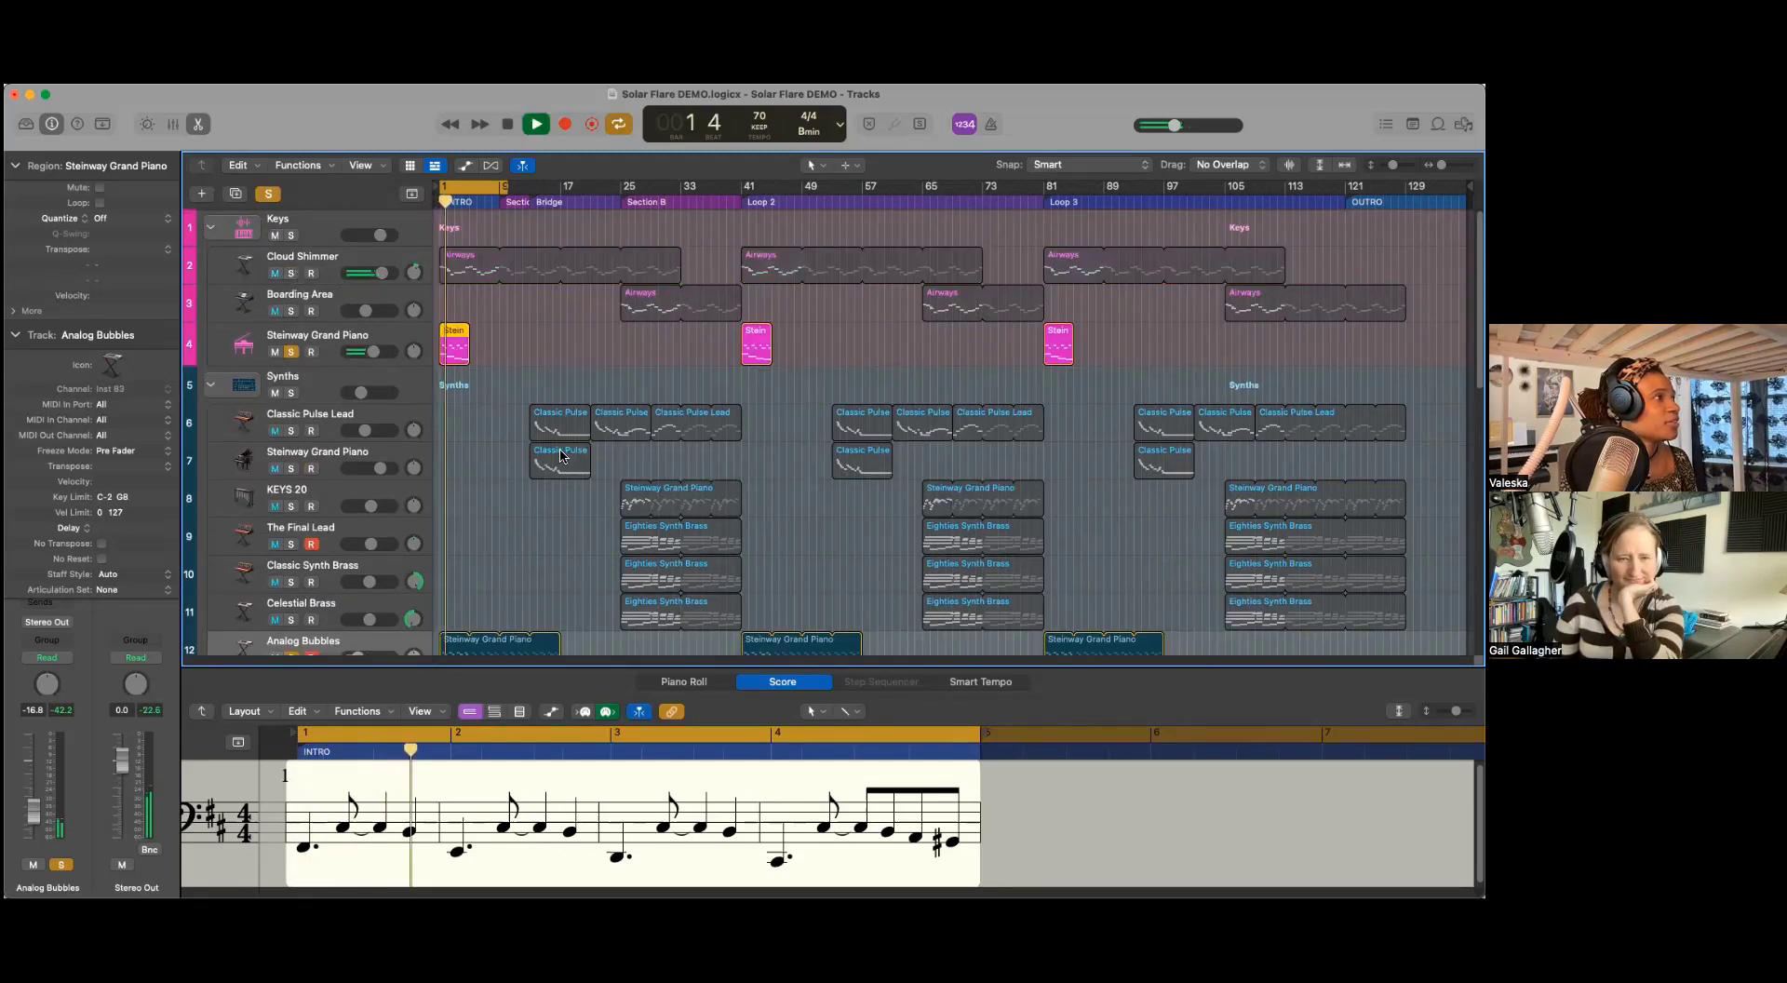
scroll(373, 251, down, 3)
click(290, 234)
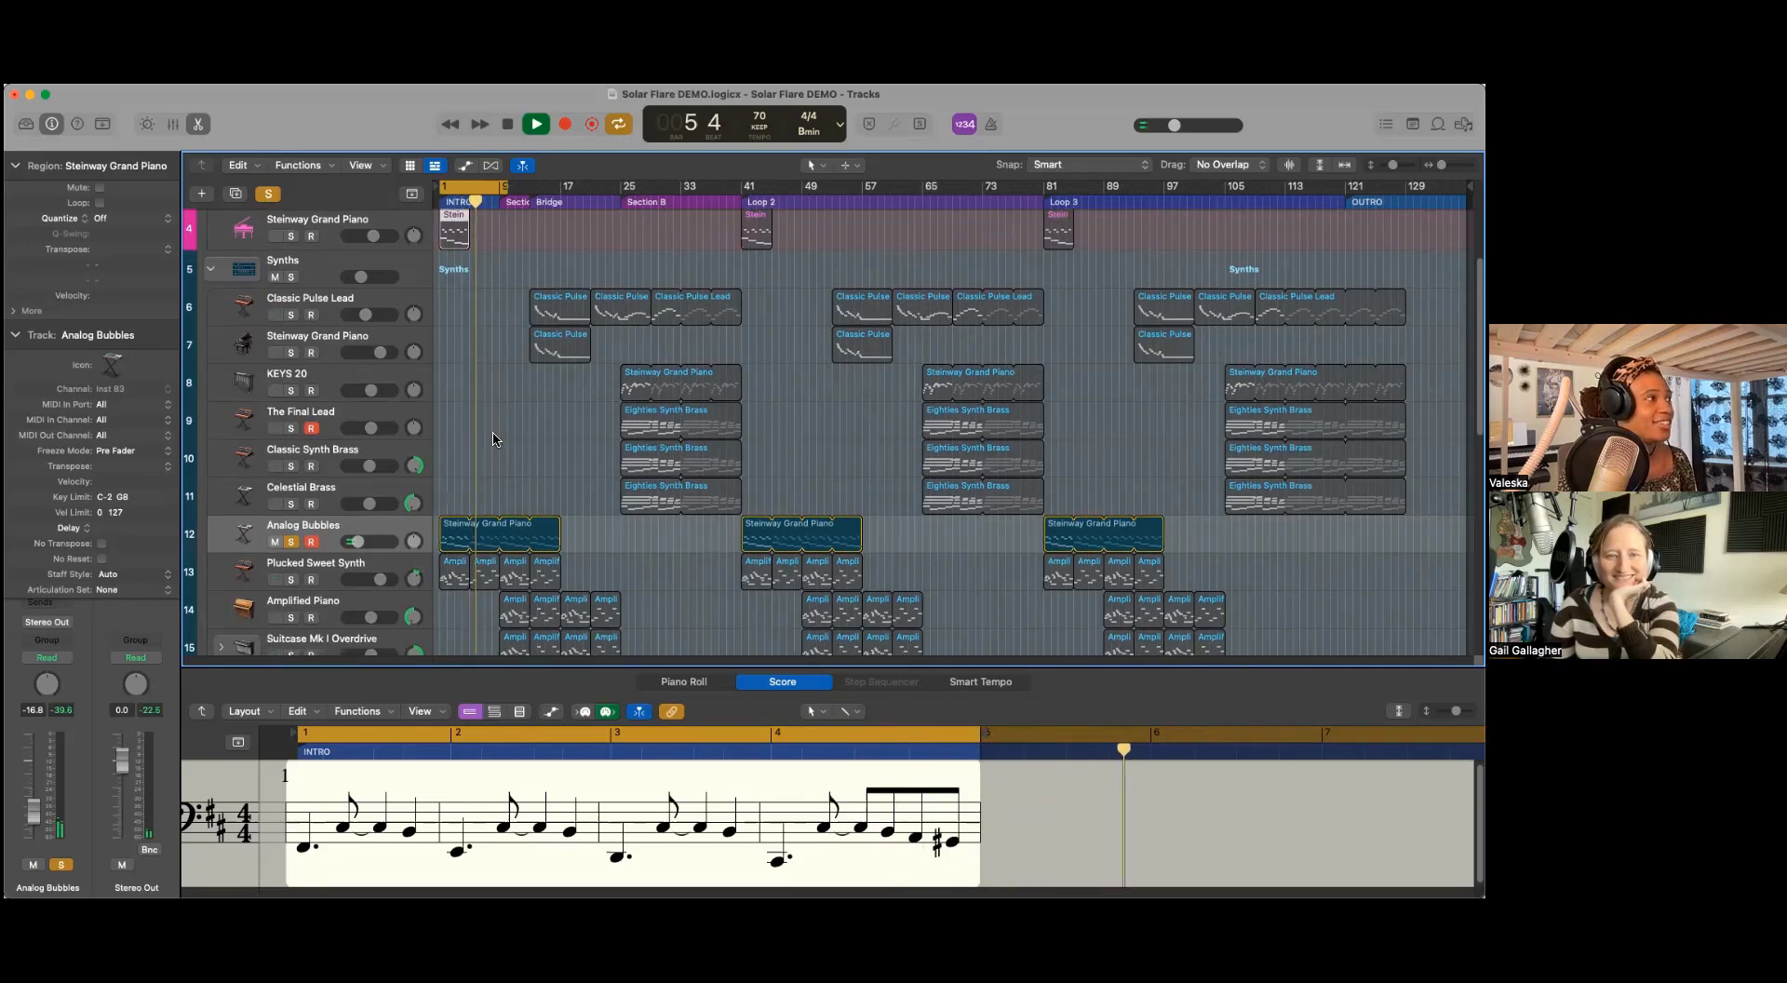
key(space)
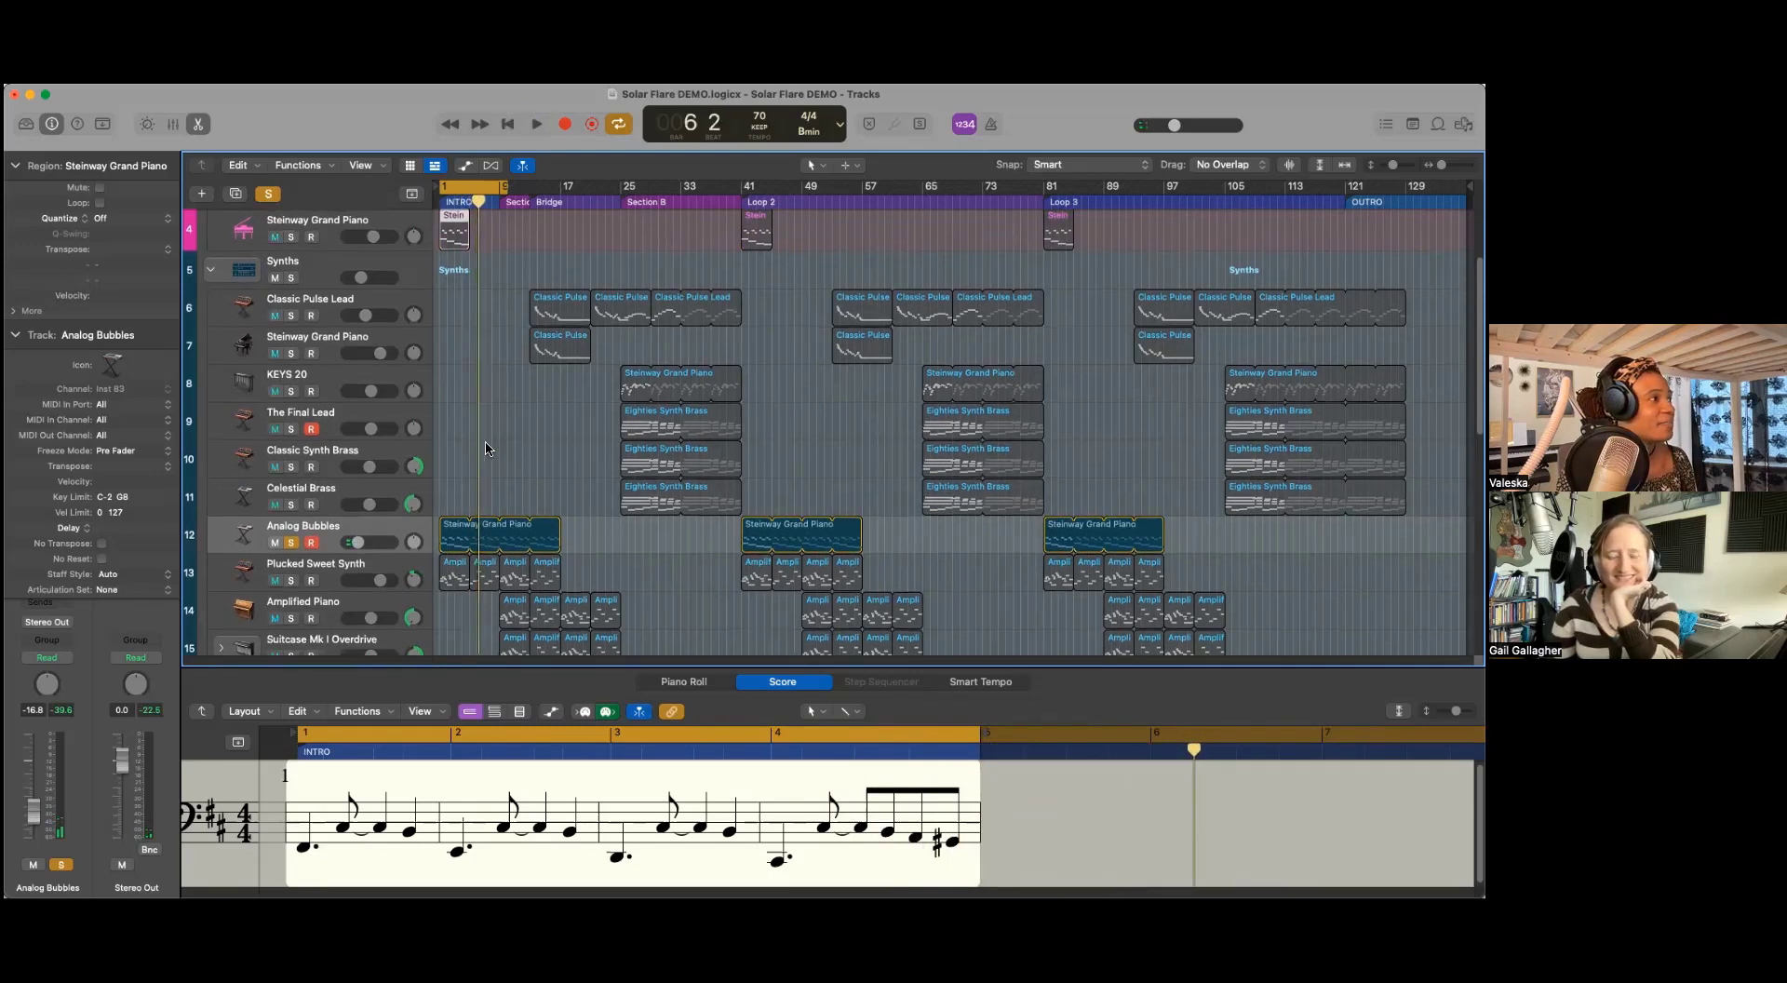
Step: Show the track automation and examine the volume curves on the Keys and Synths tracks
scroll(476, 267, up, 1)
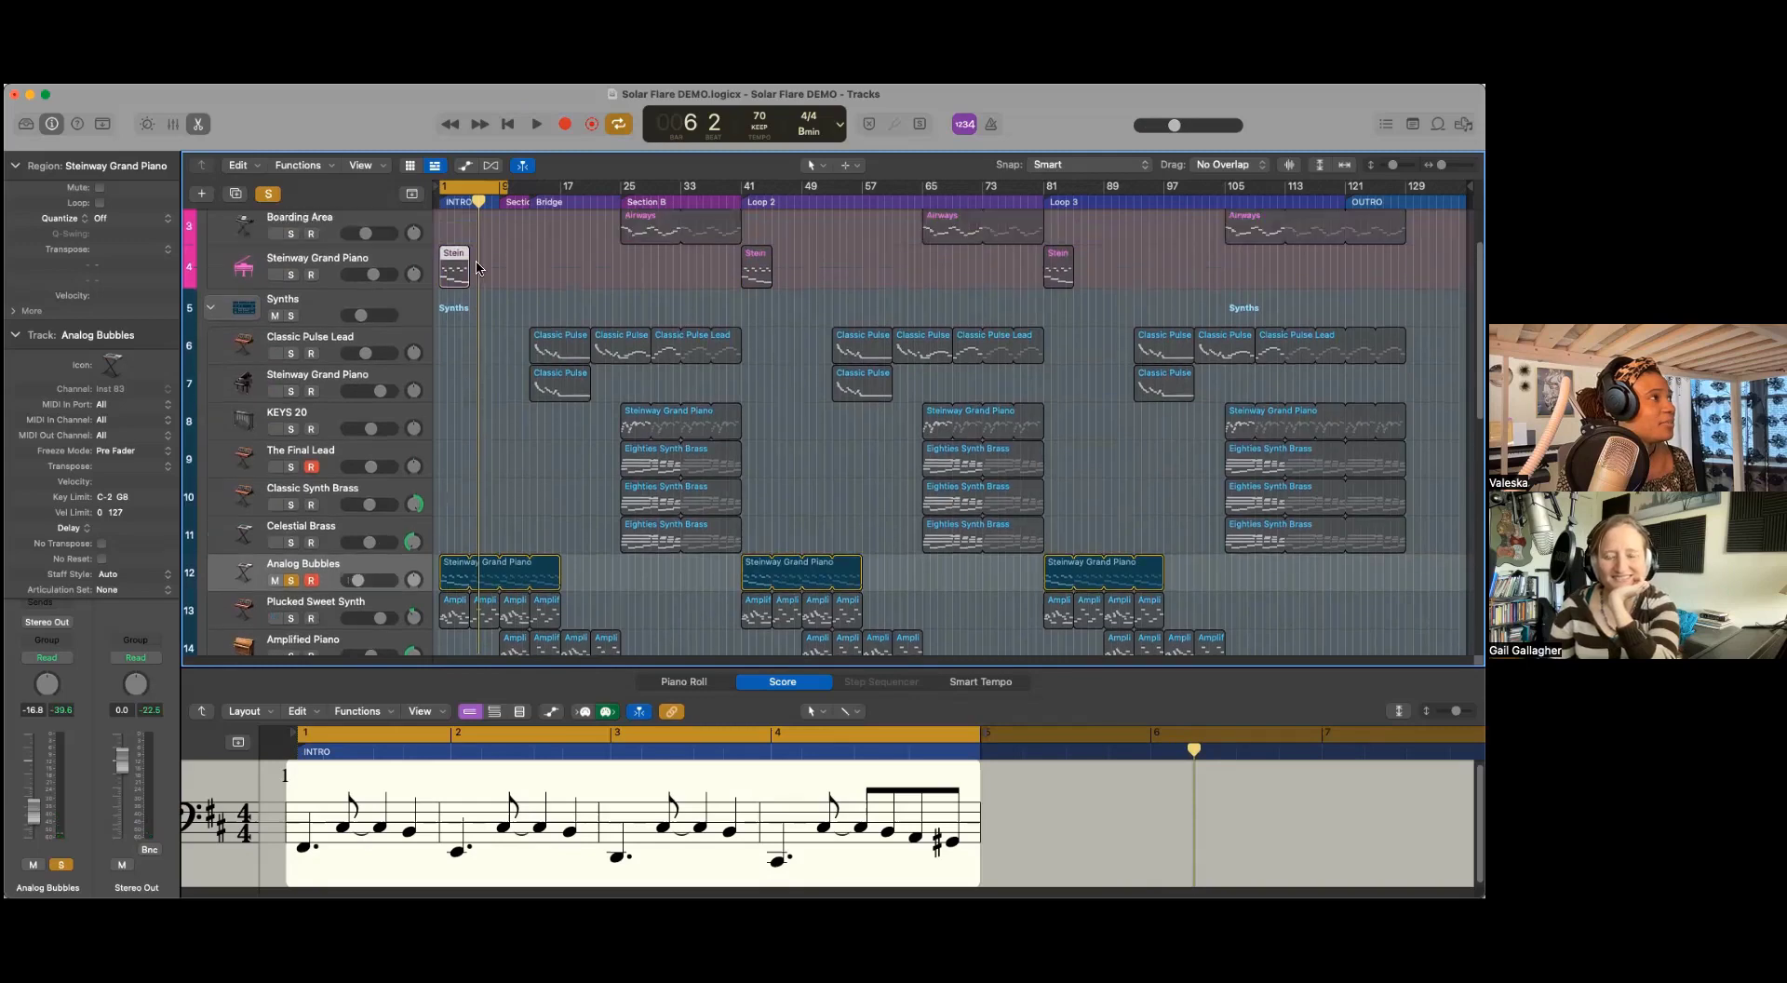
click(463, 165)
scroll(549, 385, down, 5)
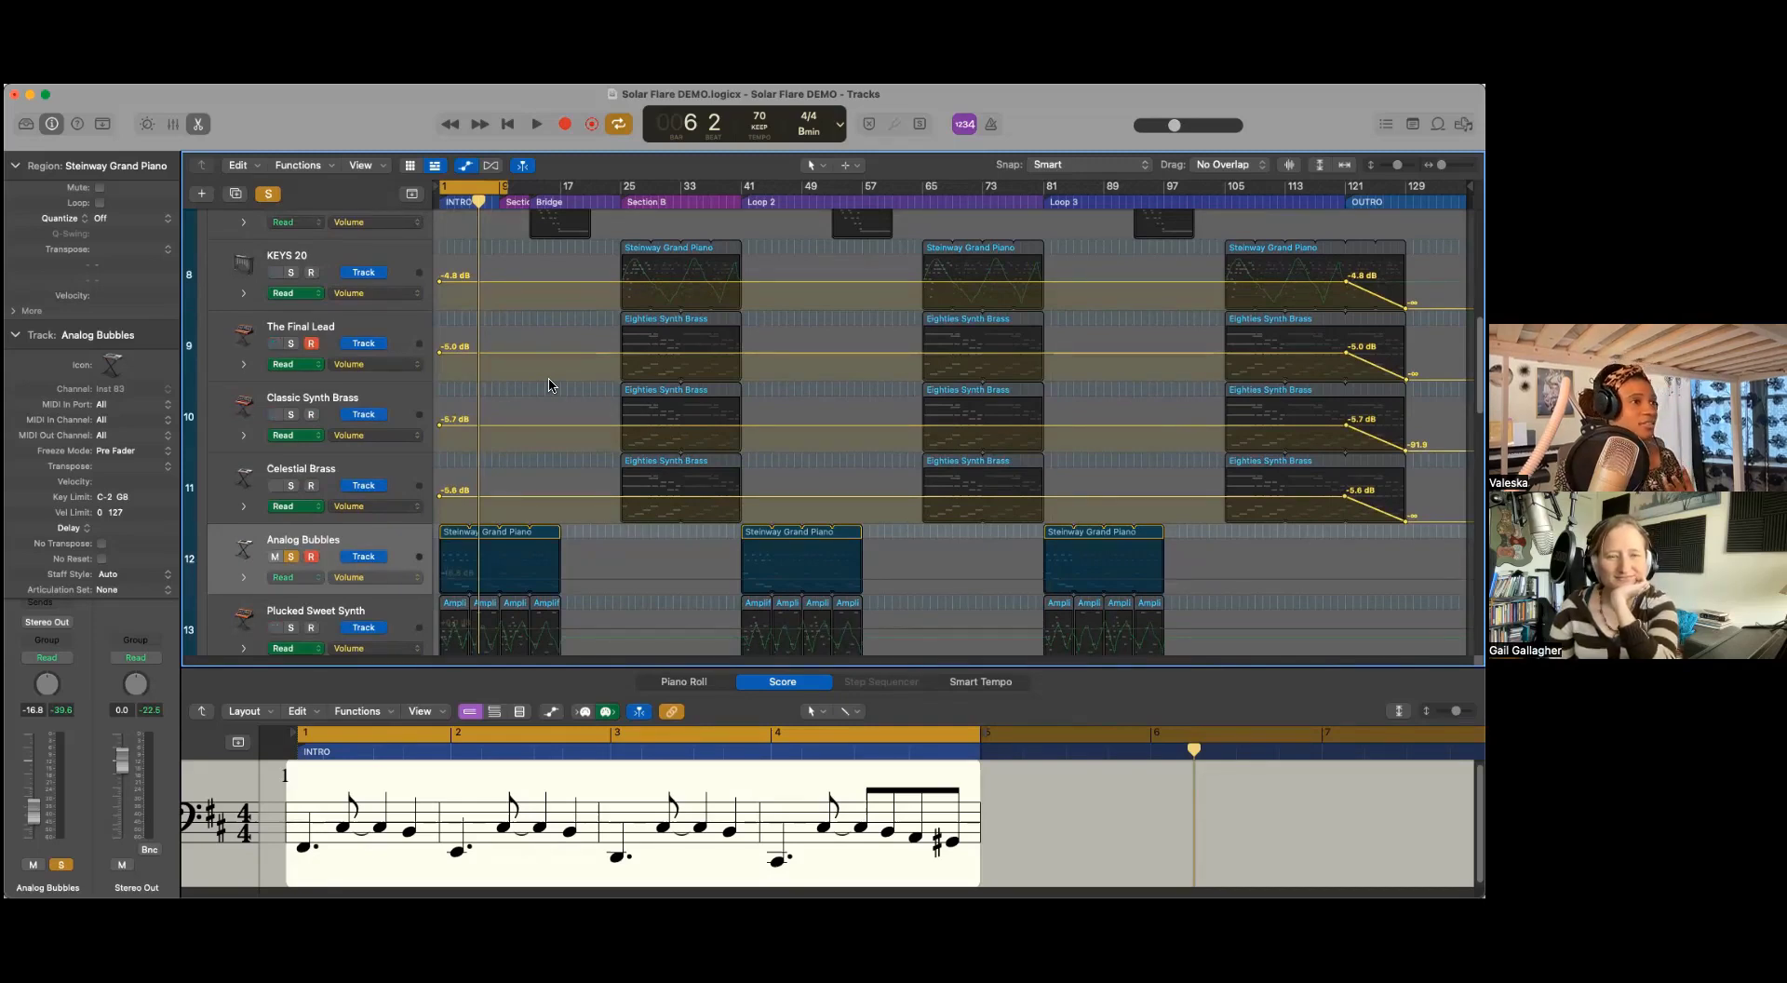
scroll(491, 572, up, 5)
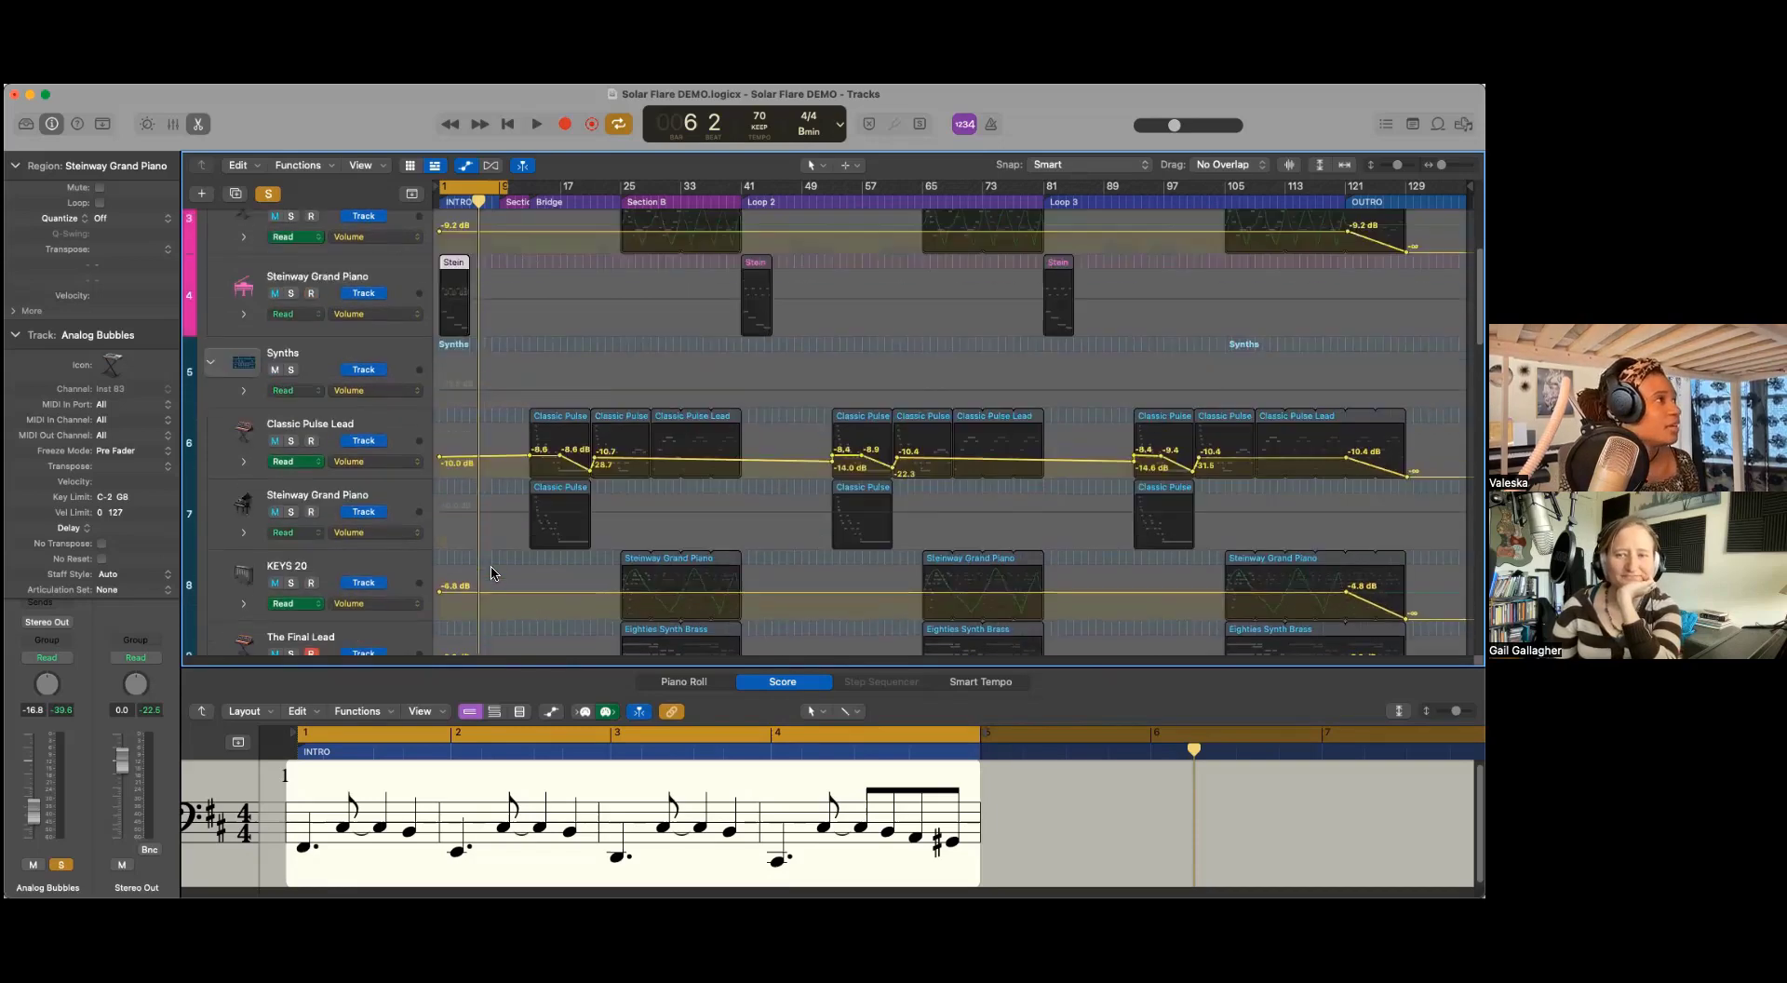
scroll(492, 572, down, 3)
scroll(437, 438, up, 3)
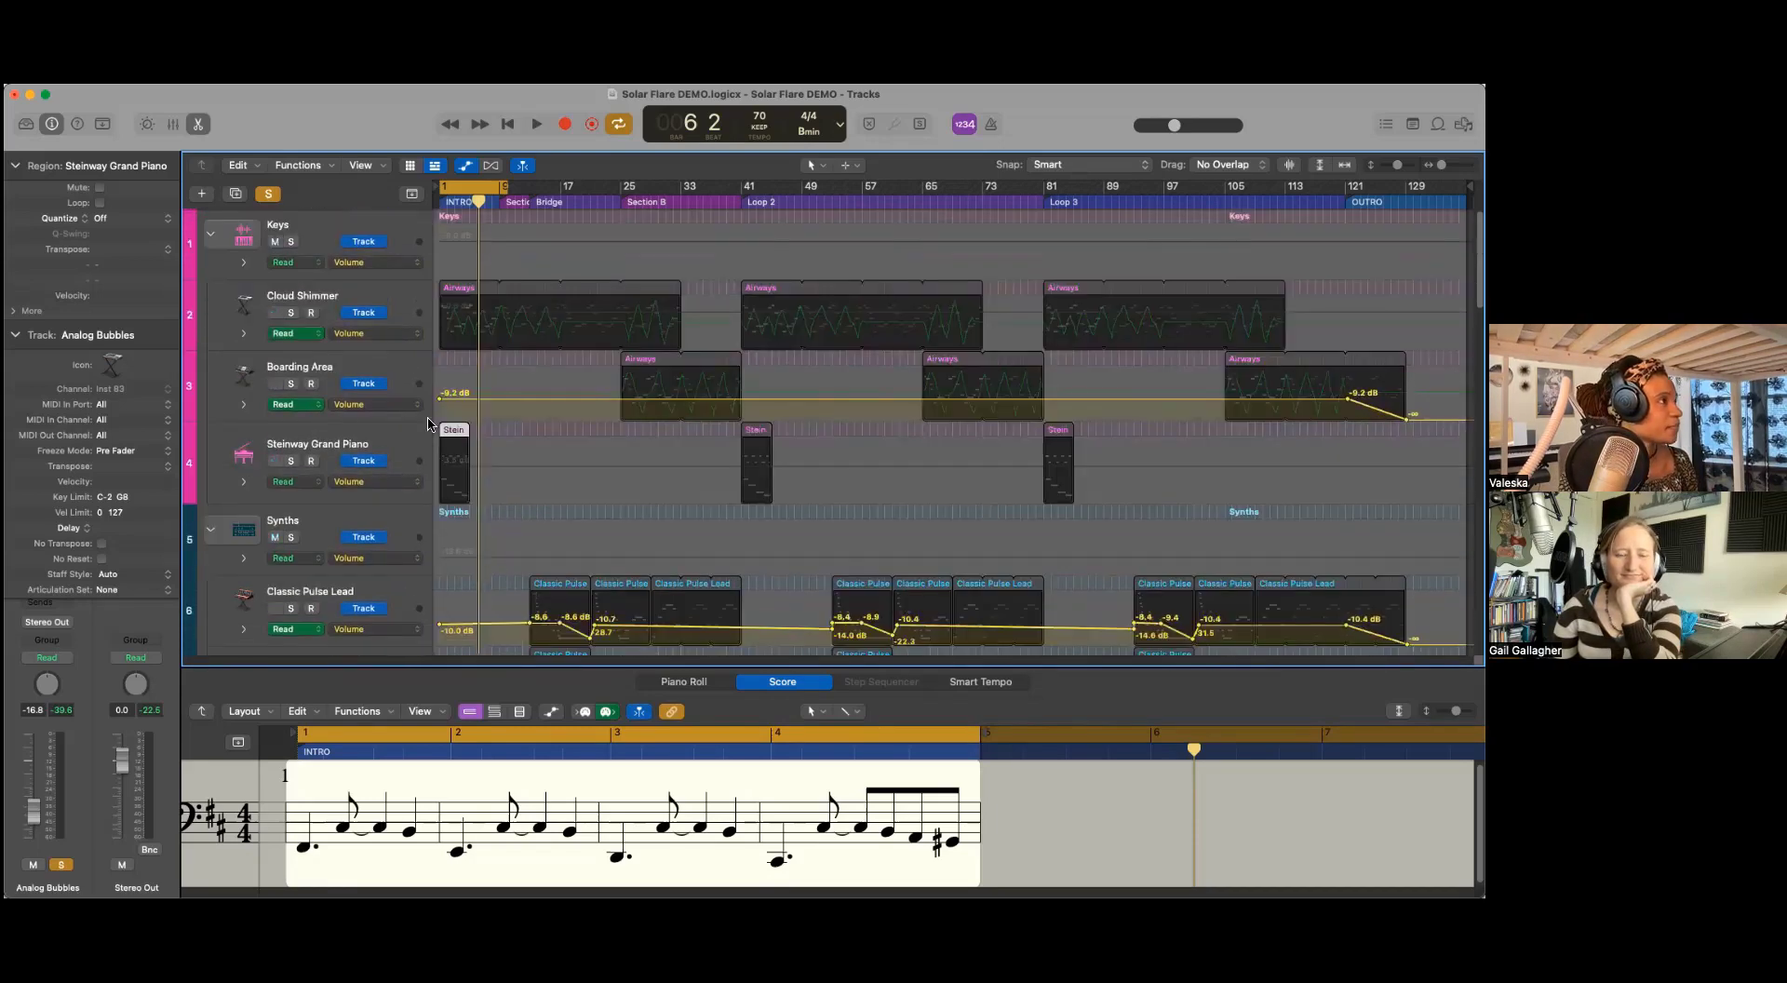
Step: Clear all track solos and return the playhead to the beginning of bar 1
click(278, 196)
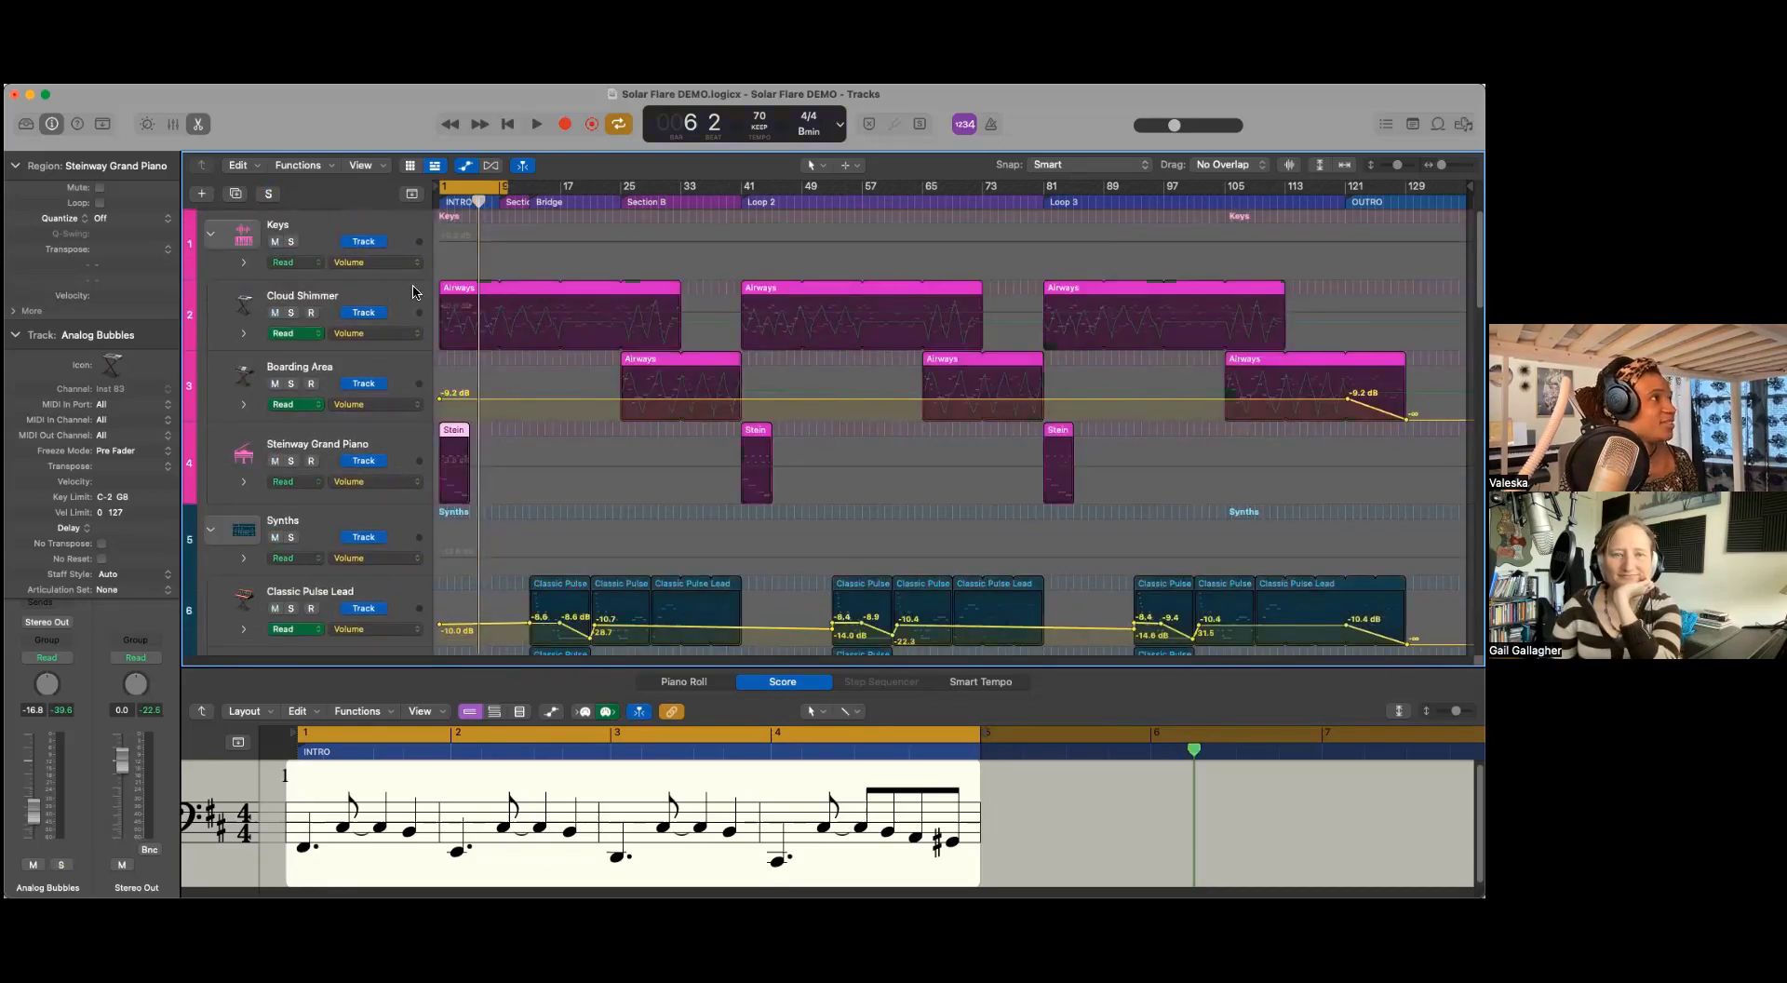
scroll(684, 490, down, 12)
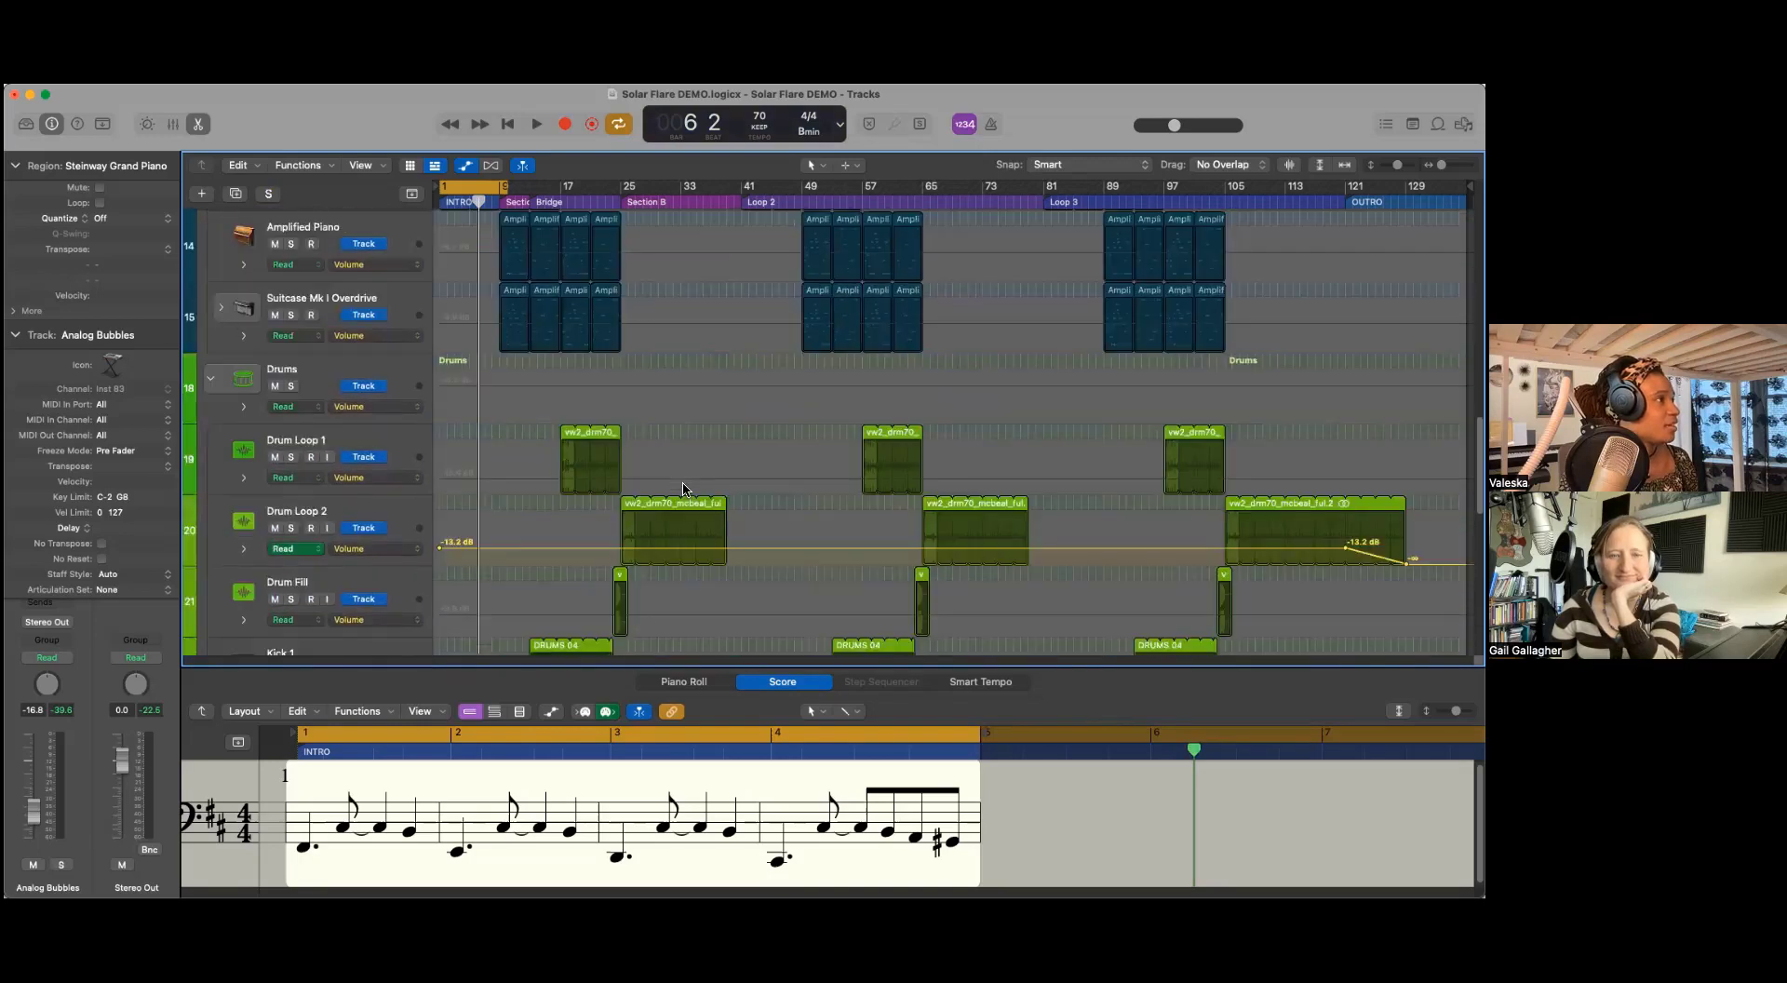
scroll(684, 489, down, 5)
scroll(684, 489, up, 4)
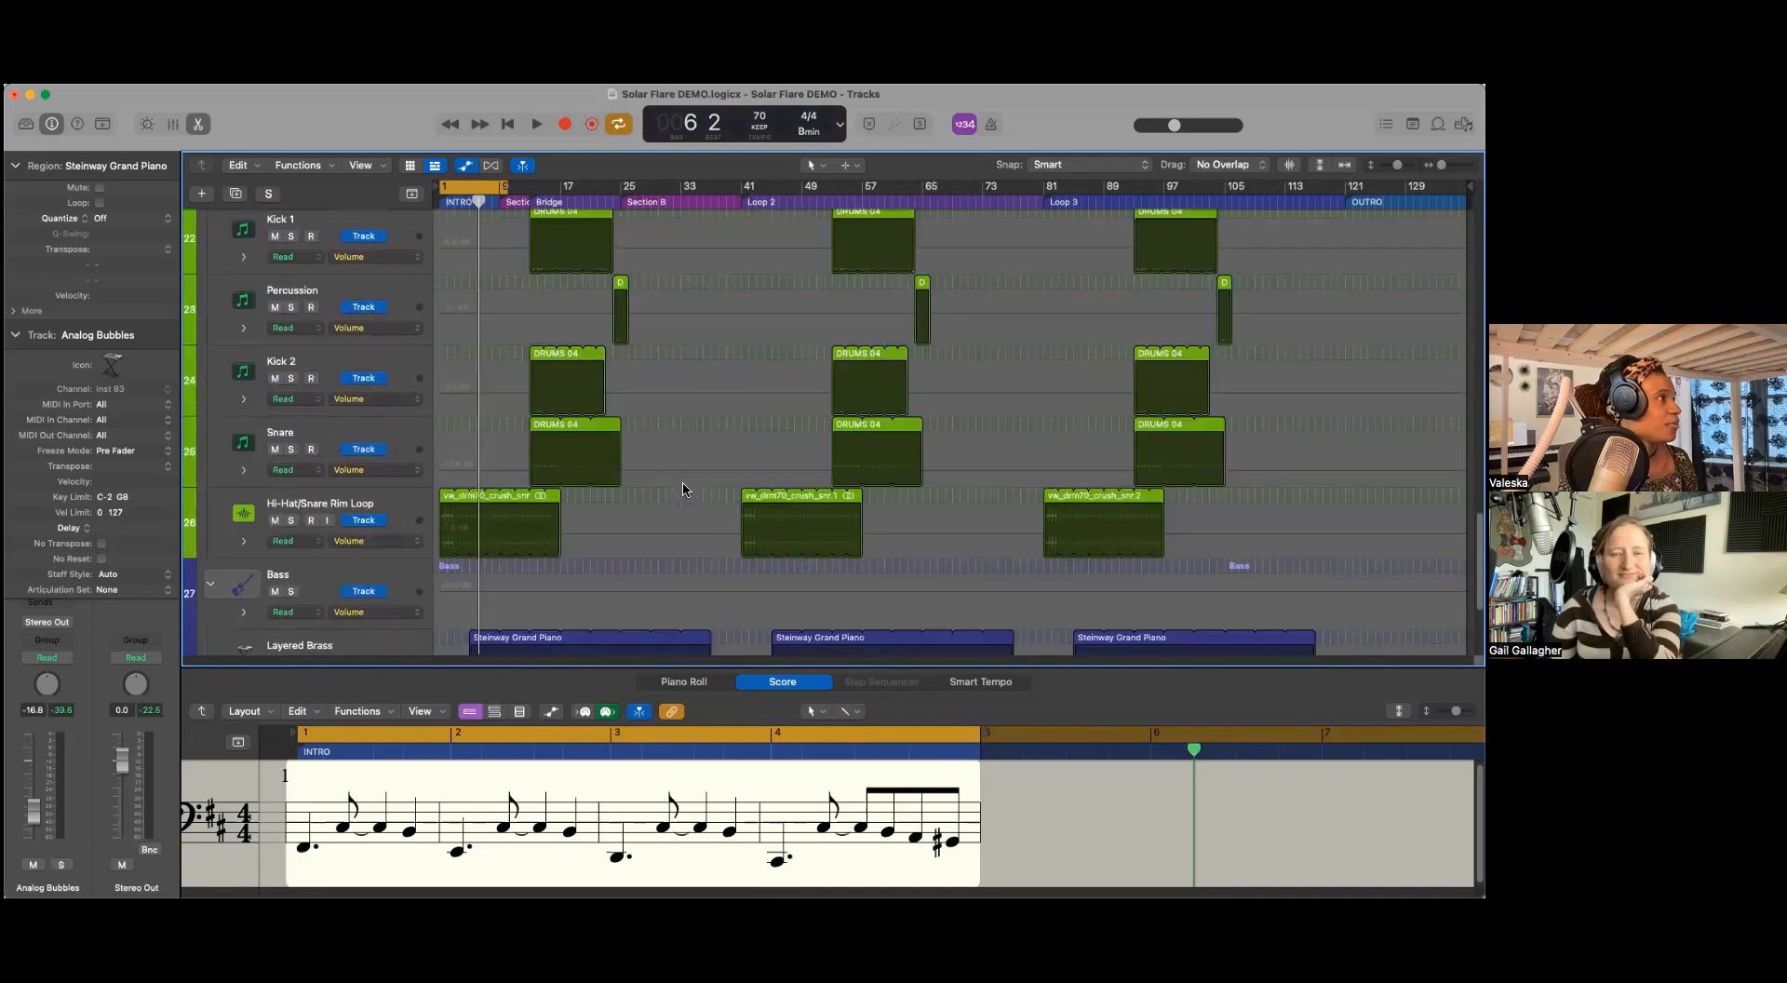
scroll(685, 490, down, 4)
scroll(684, 489, up, 3)
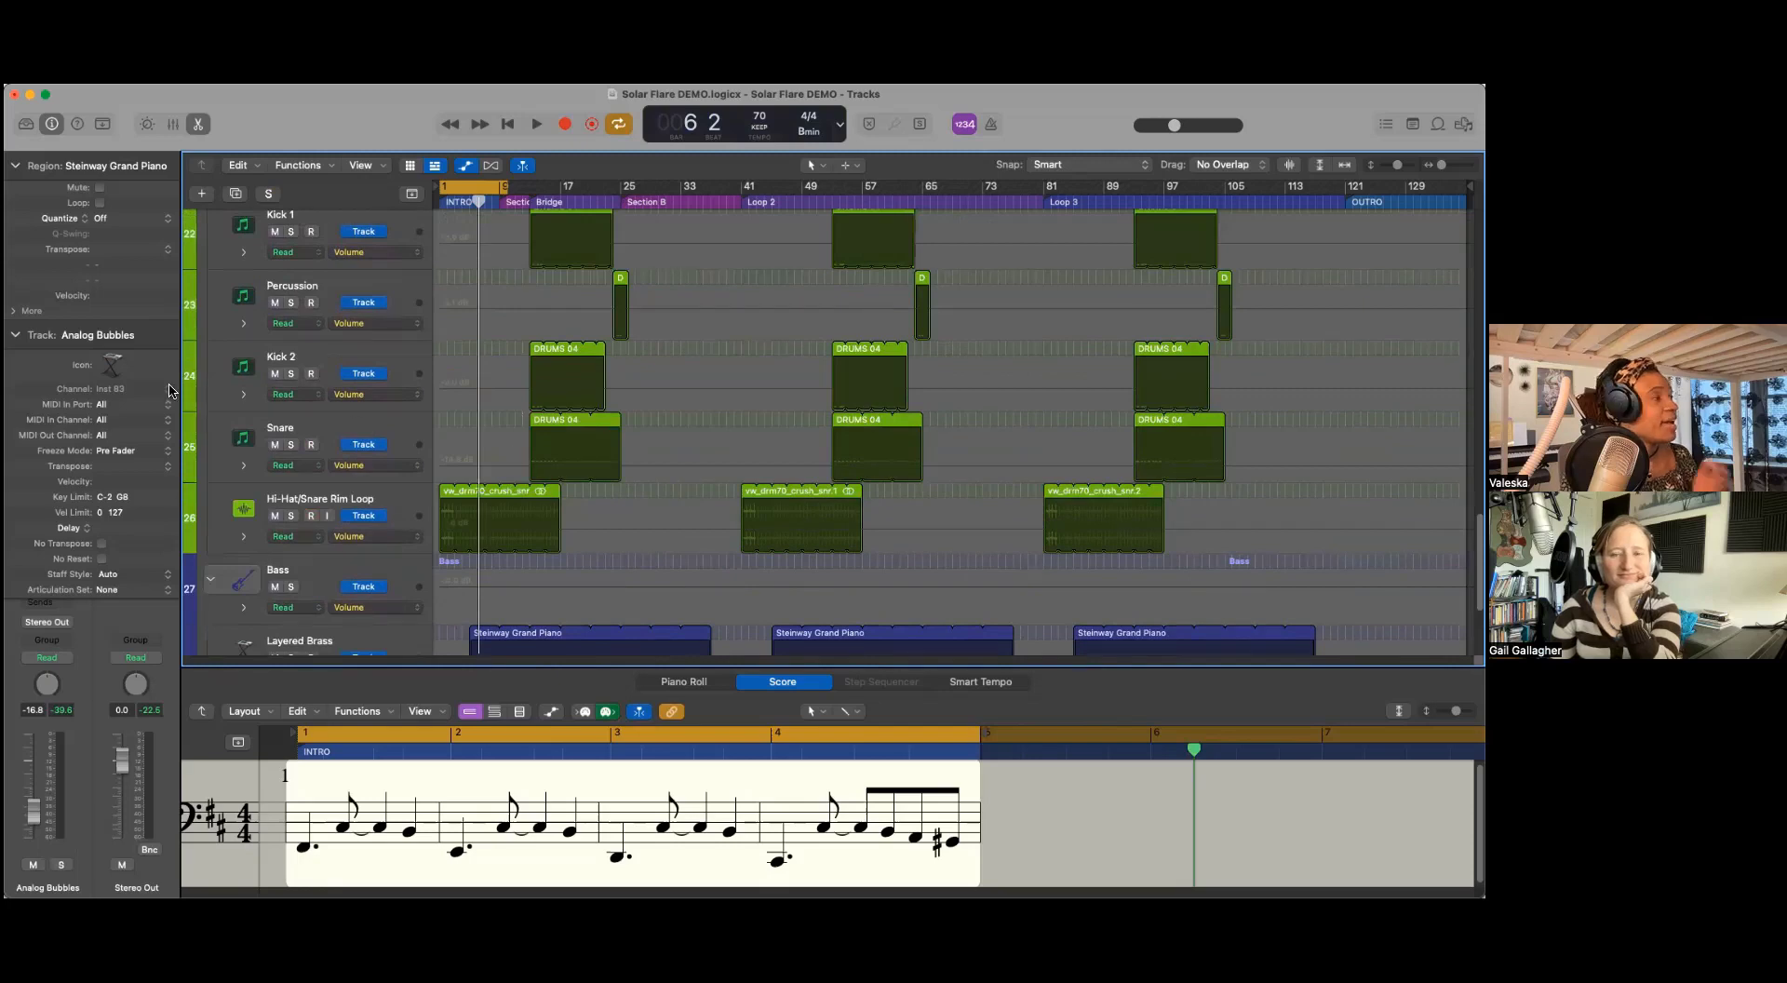
drag(477, 201, 438, 203)
Step: Select the first Hi-Hat/Snare Rim Loop region in the Drums stack and solo that track
scroll(587, 451, up, 3)
scroll(587, 451, down, 2)
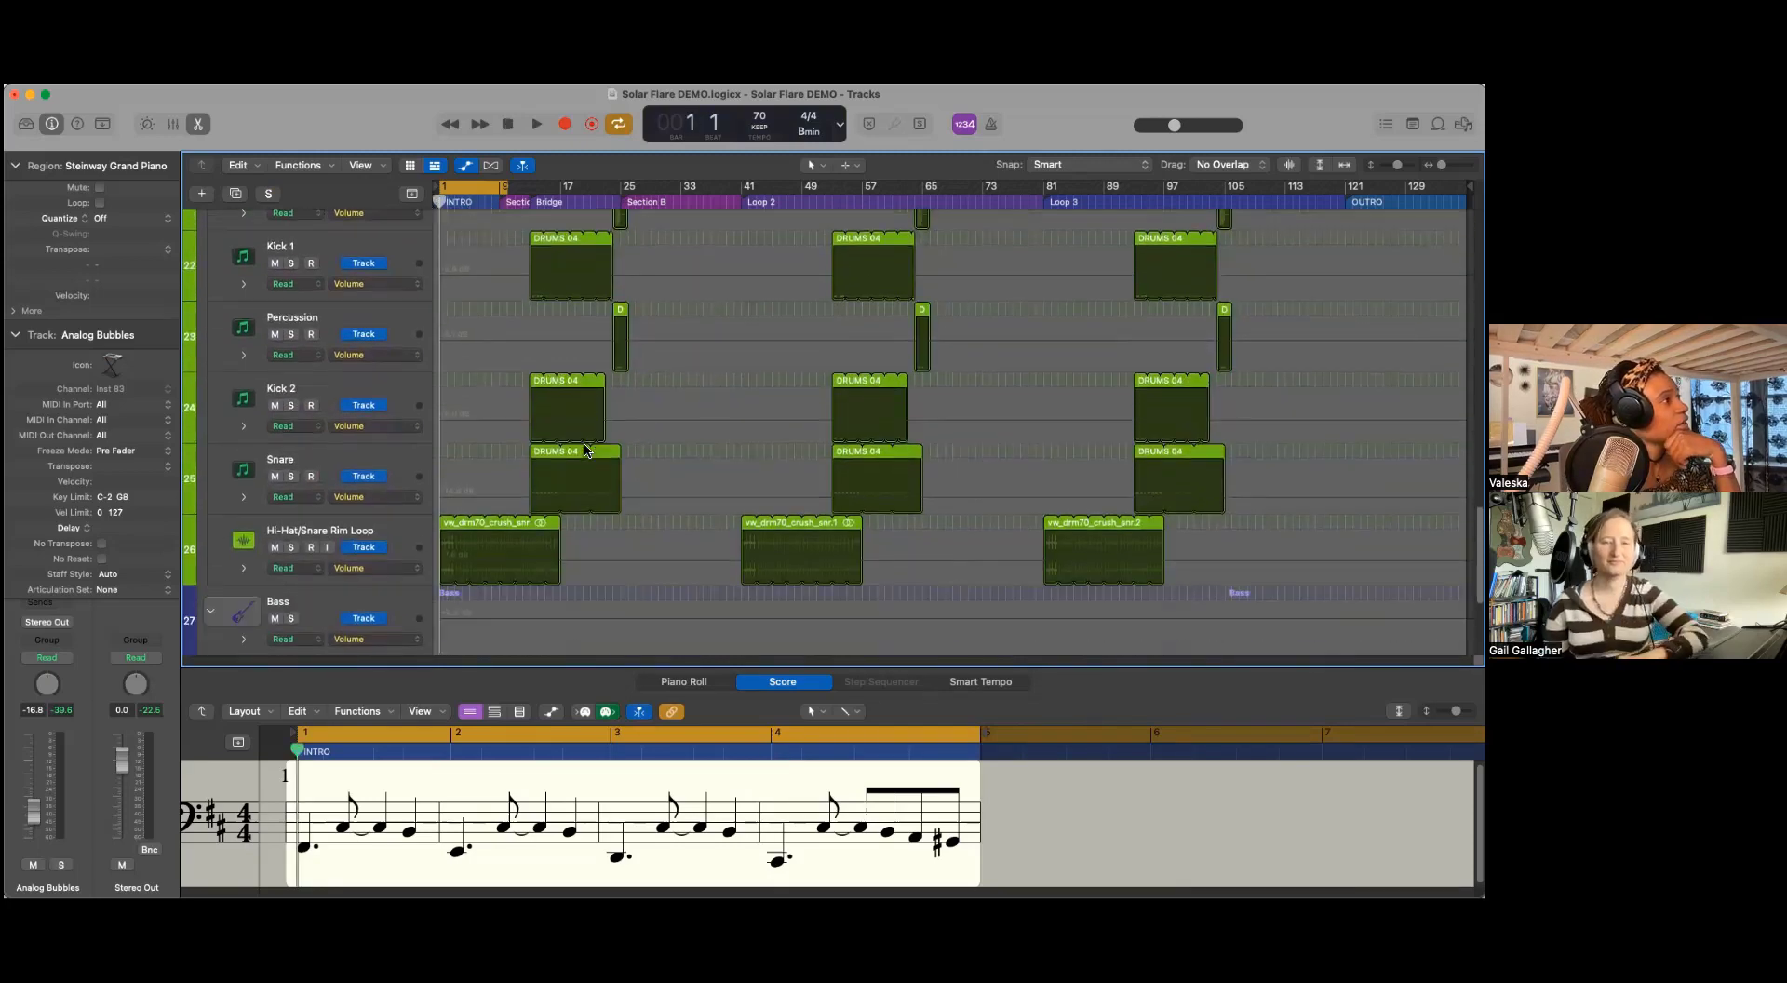
click(546, 537)
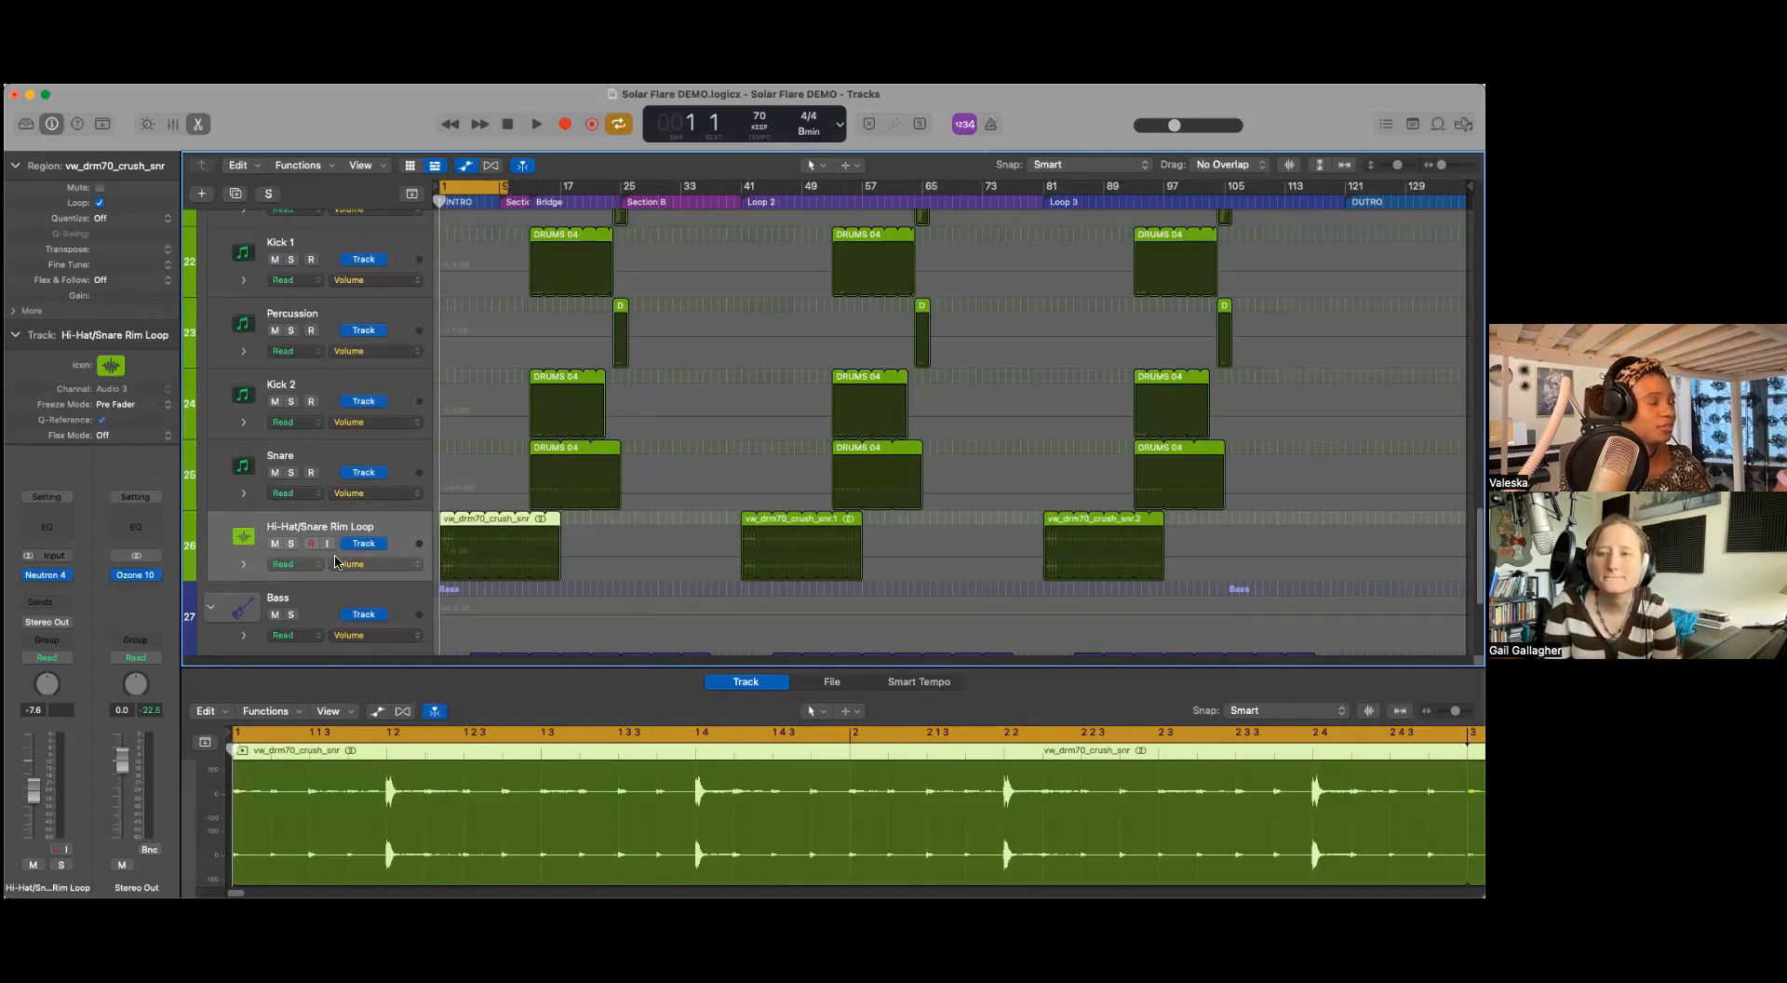
click(292, 543)
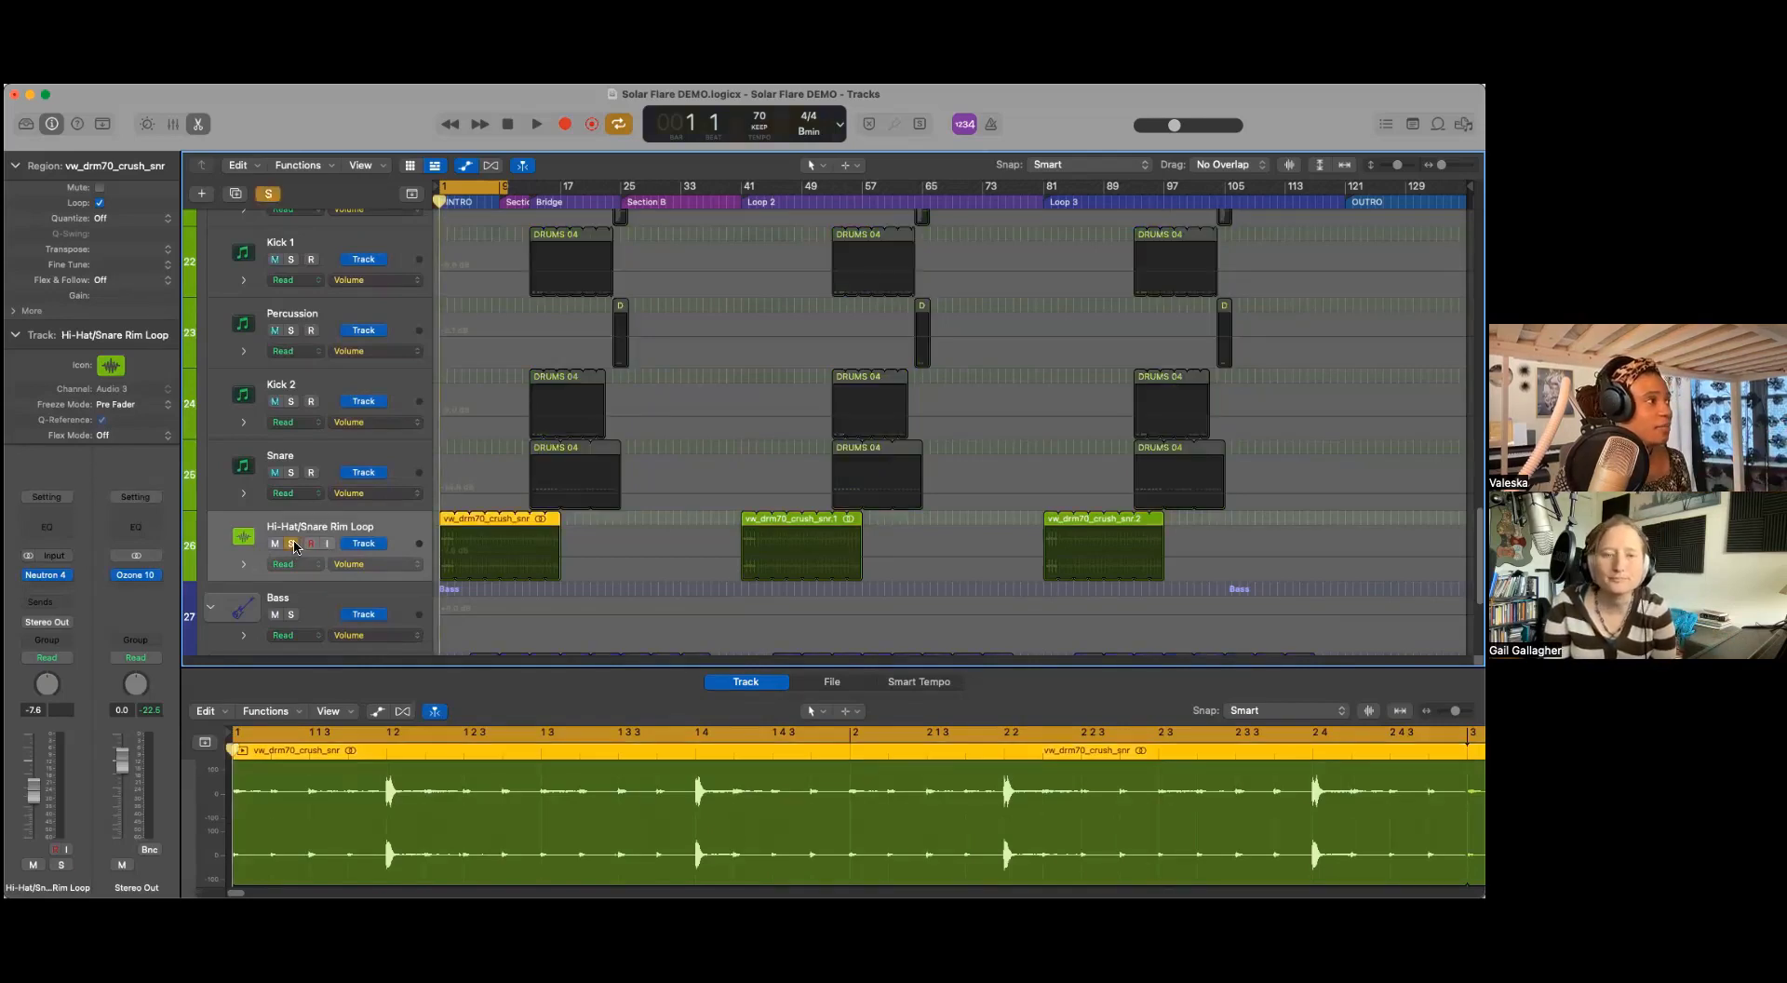
scroll(530, 540, up, 15)
scroll(531, 538, up, 5)
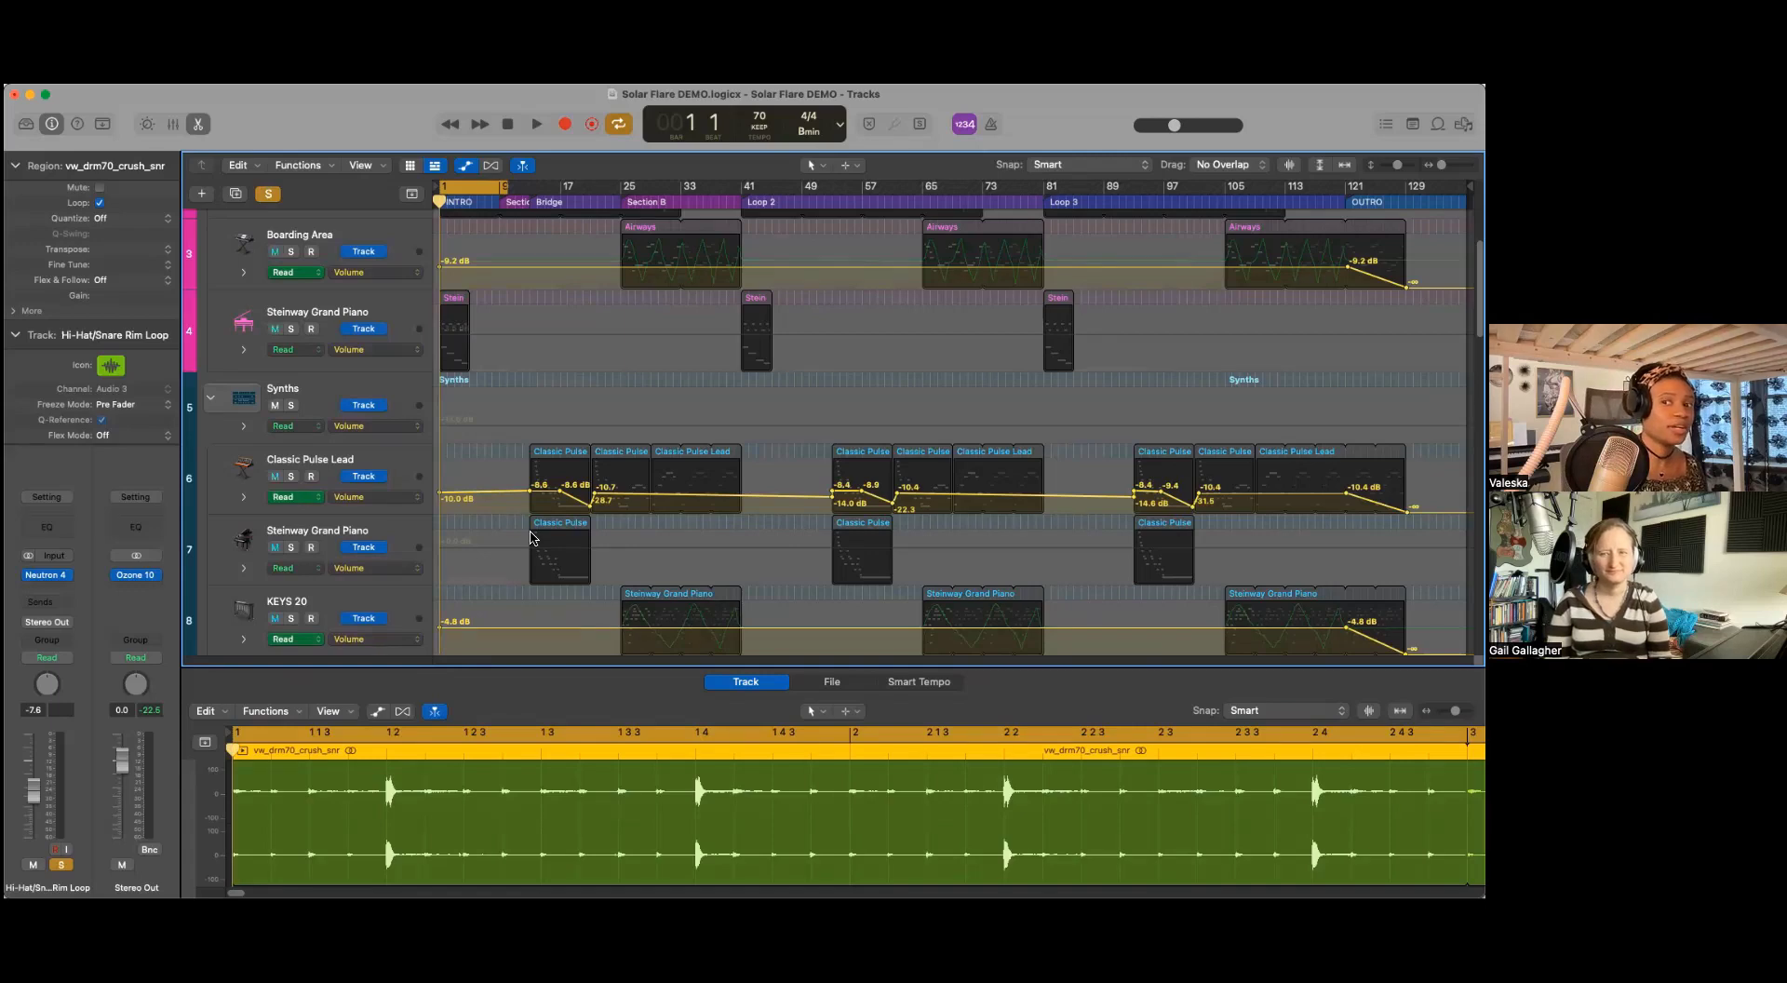
scroll(791, 544, down, 20)
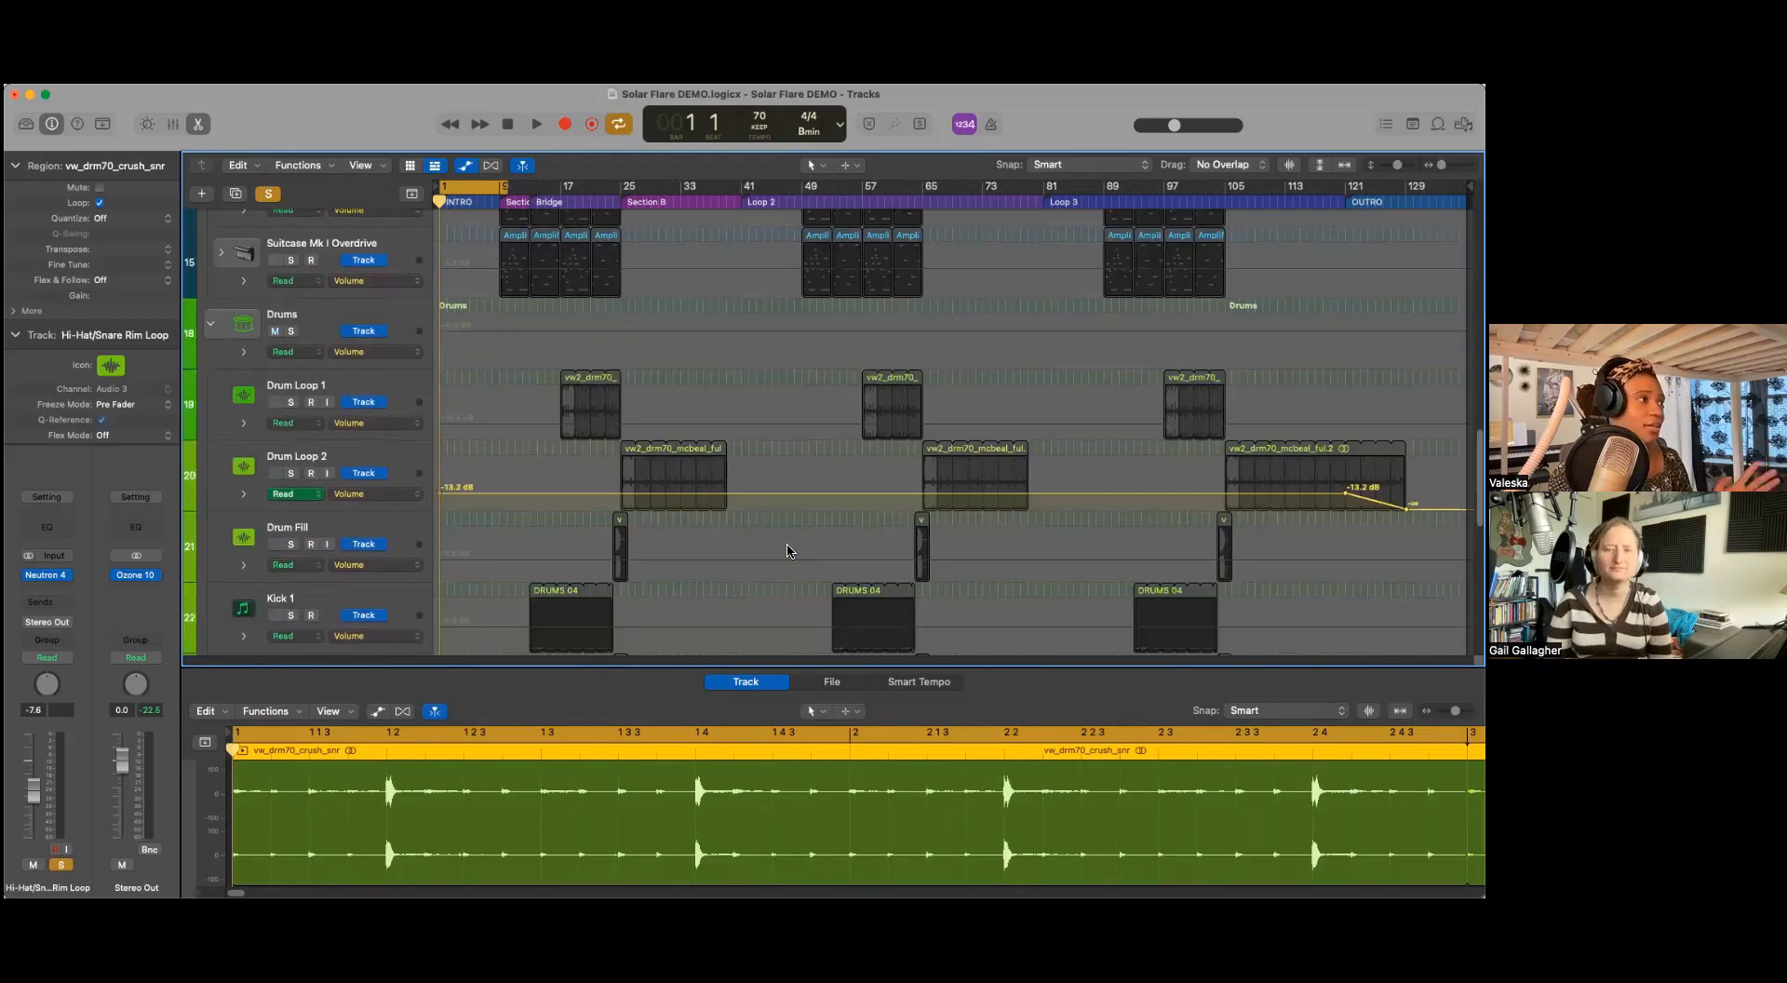
scroll(796, 530, down, 6)
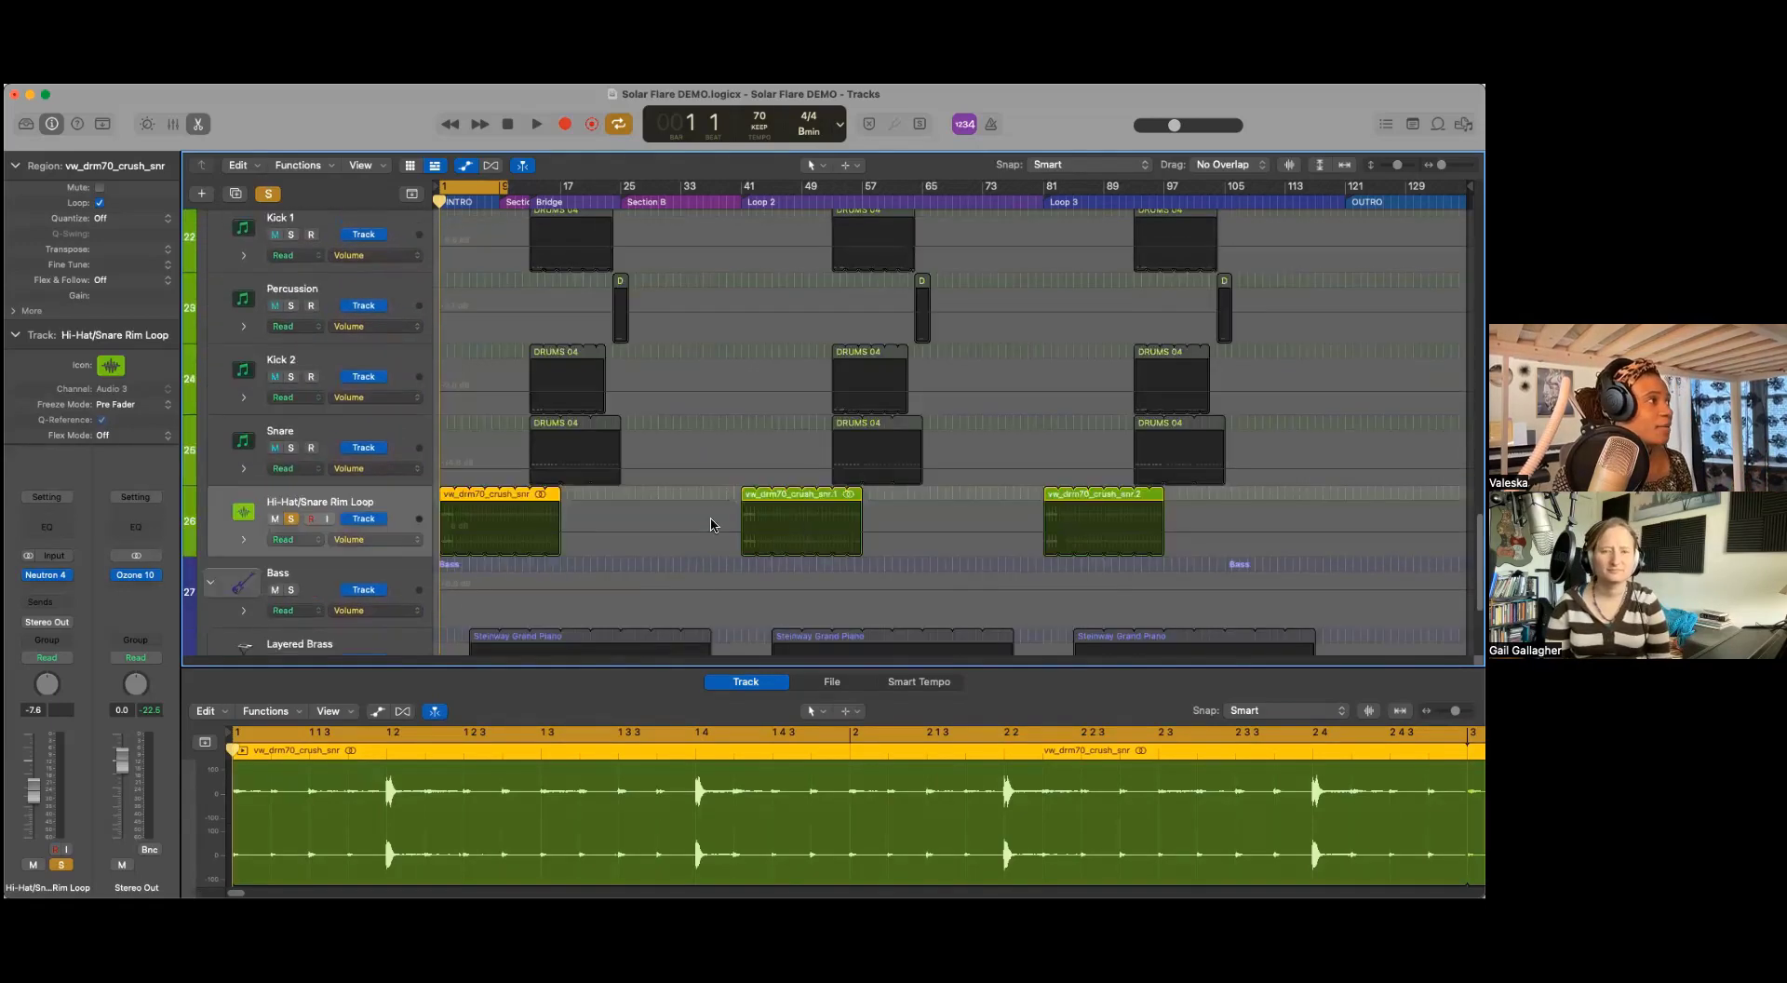
Step: Play the soloed Hi-Hat/Snare Rim Loop from bar 1 and stop playback in bar 4
key(space)
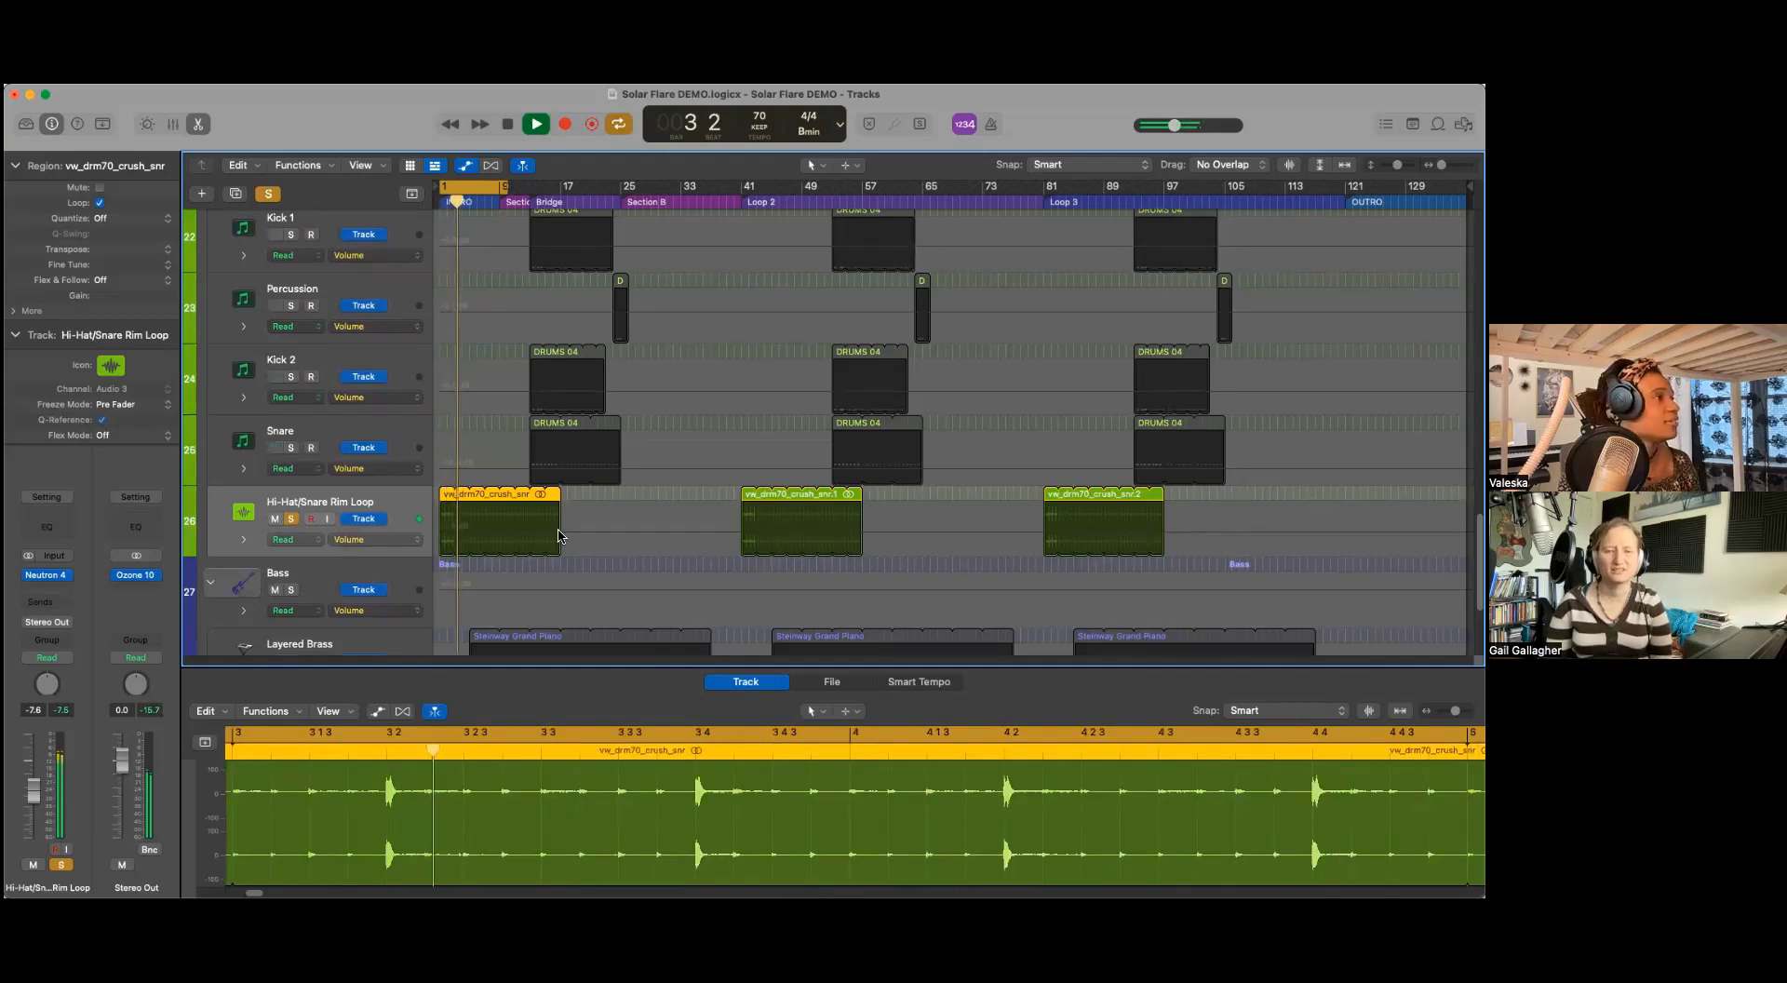
scroll(581, 597, up, 10)
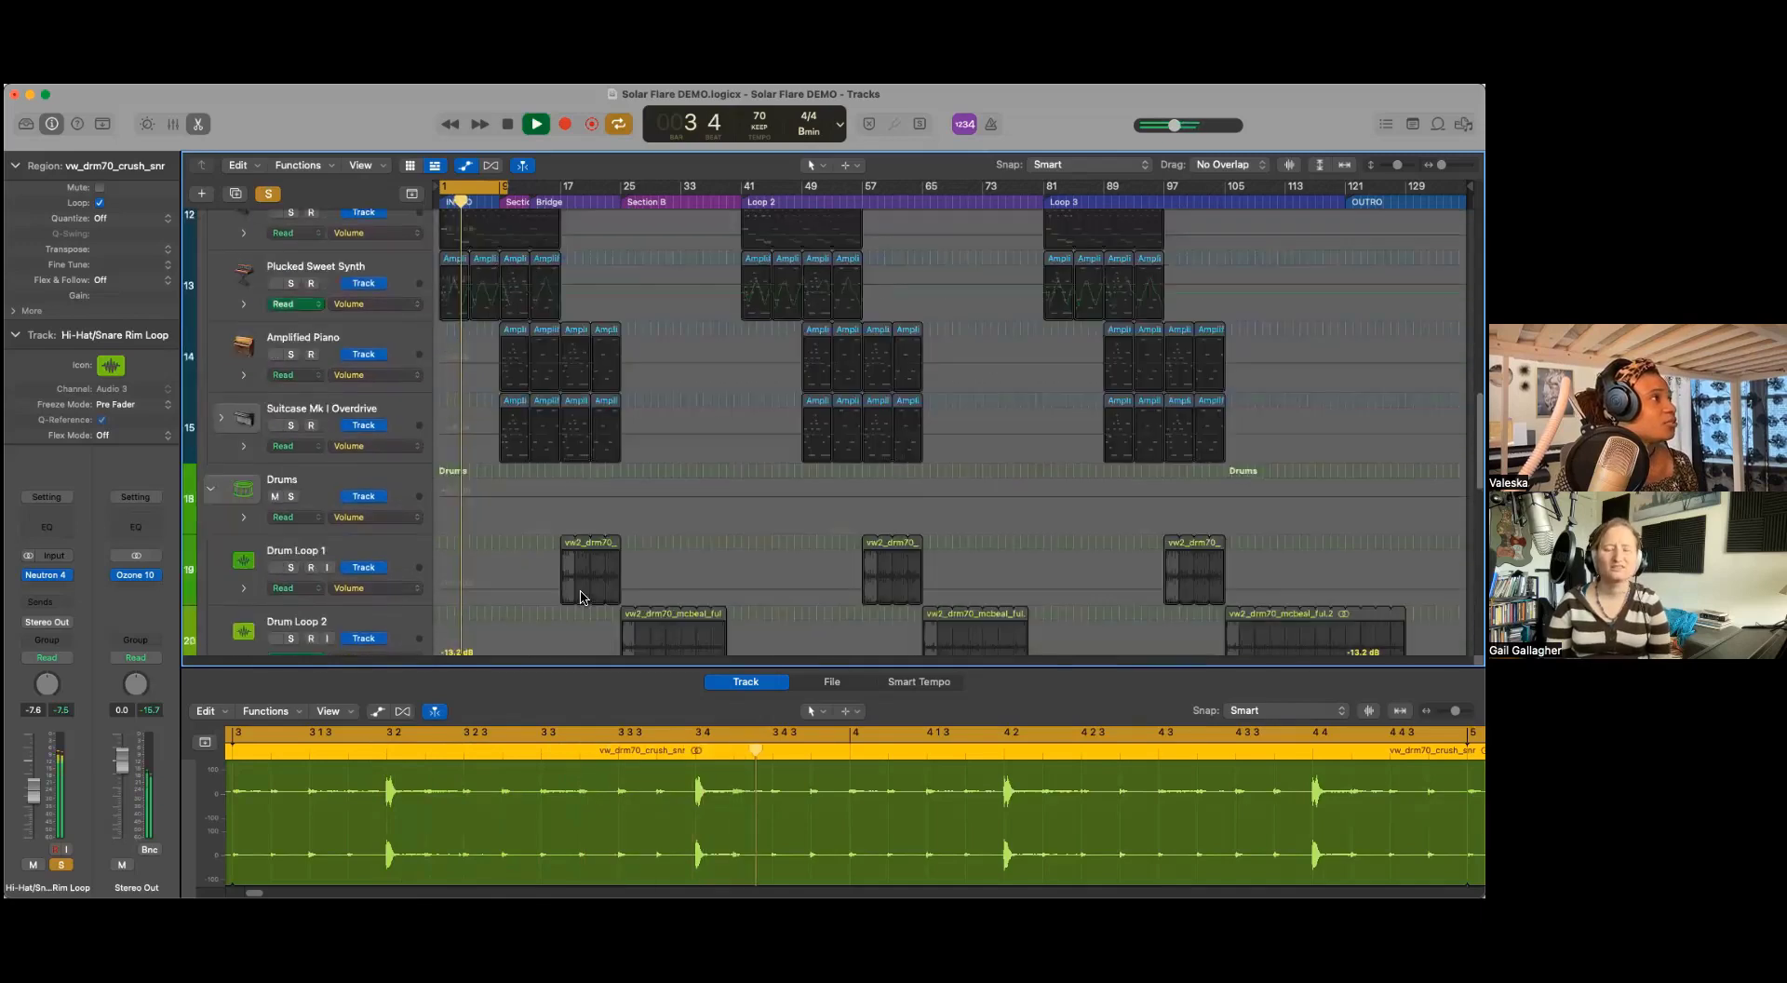
scroll(581, 597, up, 5)
scroll(581, 597, down, 4)
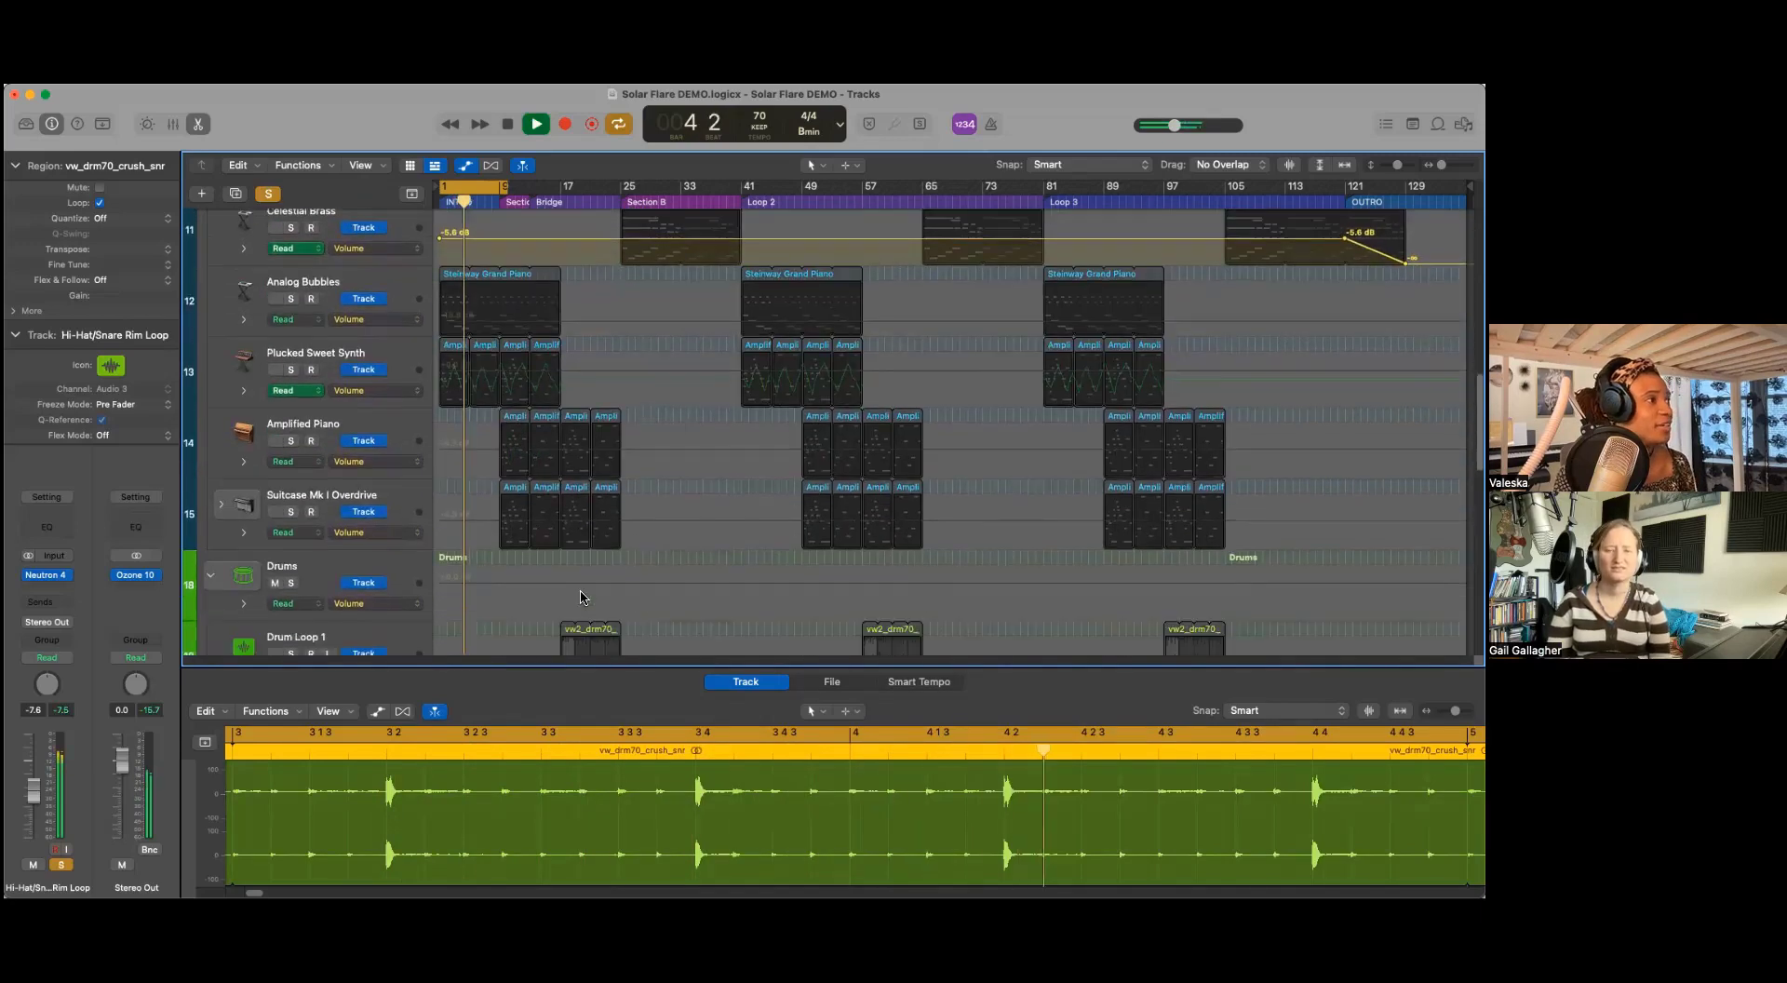
scroll(581, 597, down, 2)
key(space)
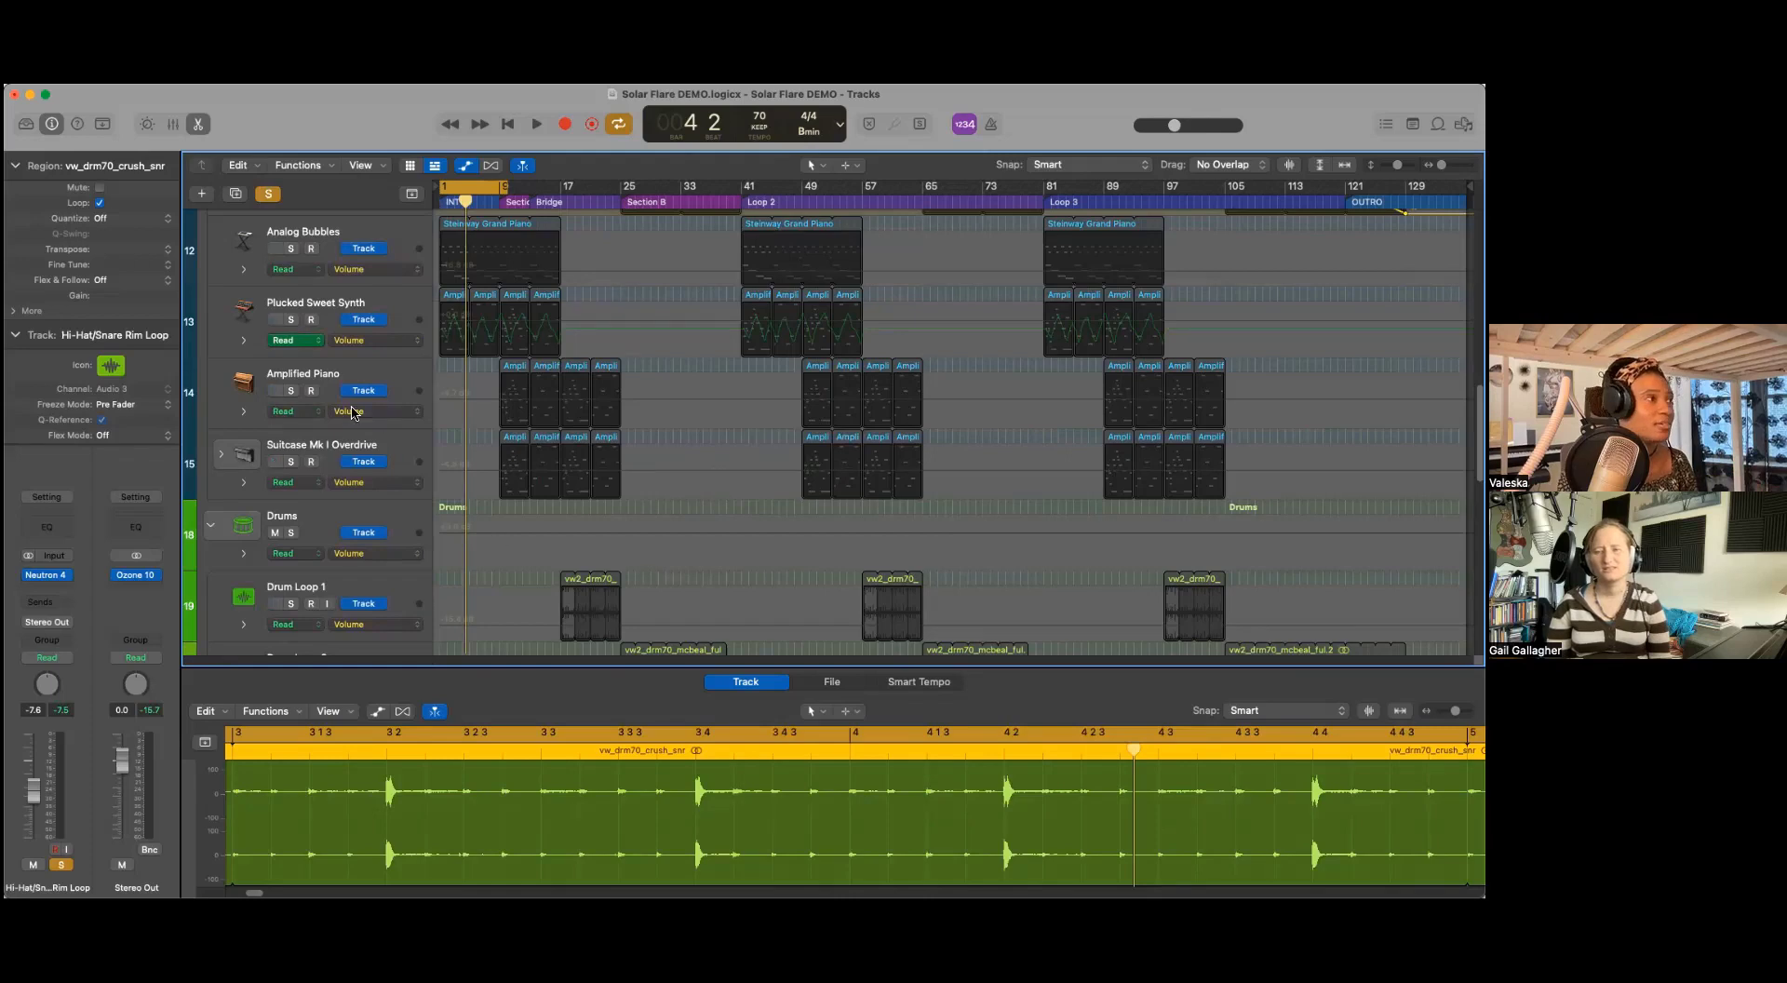
Step: Clear the track solo, play the full intro mix from bar 1 and stop in bar 4
scroll(353, 412, up, 15)
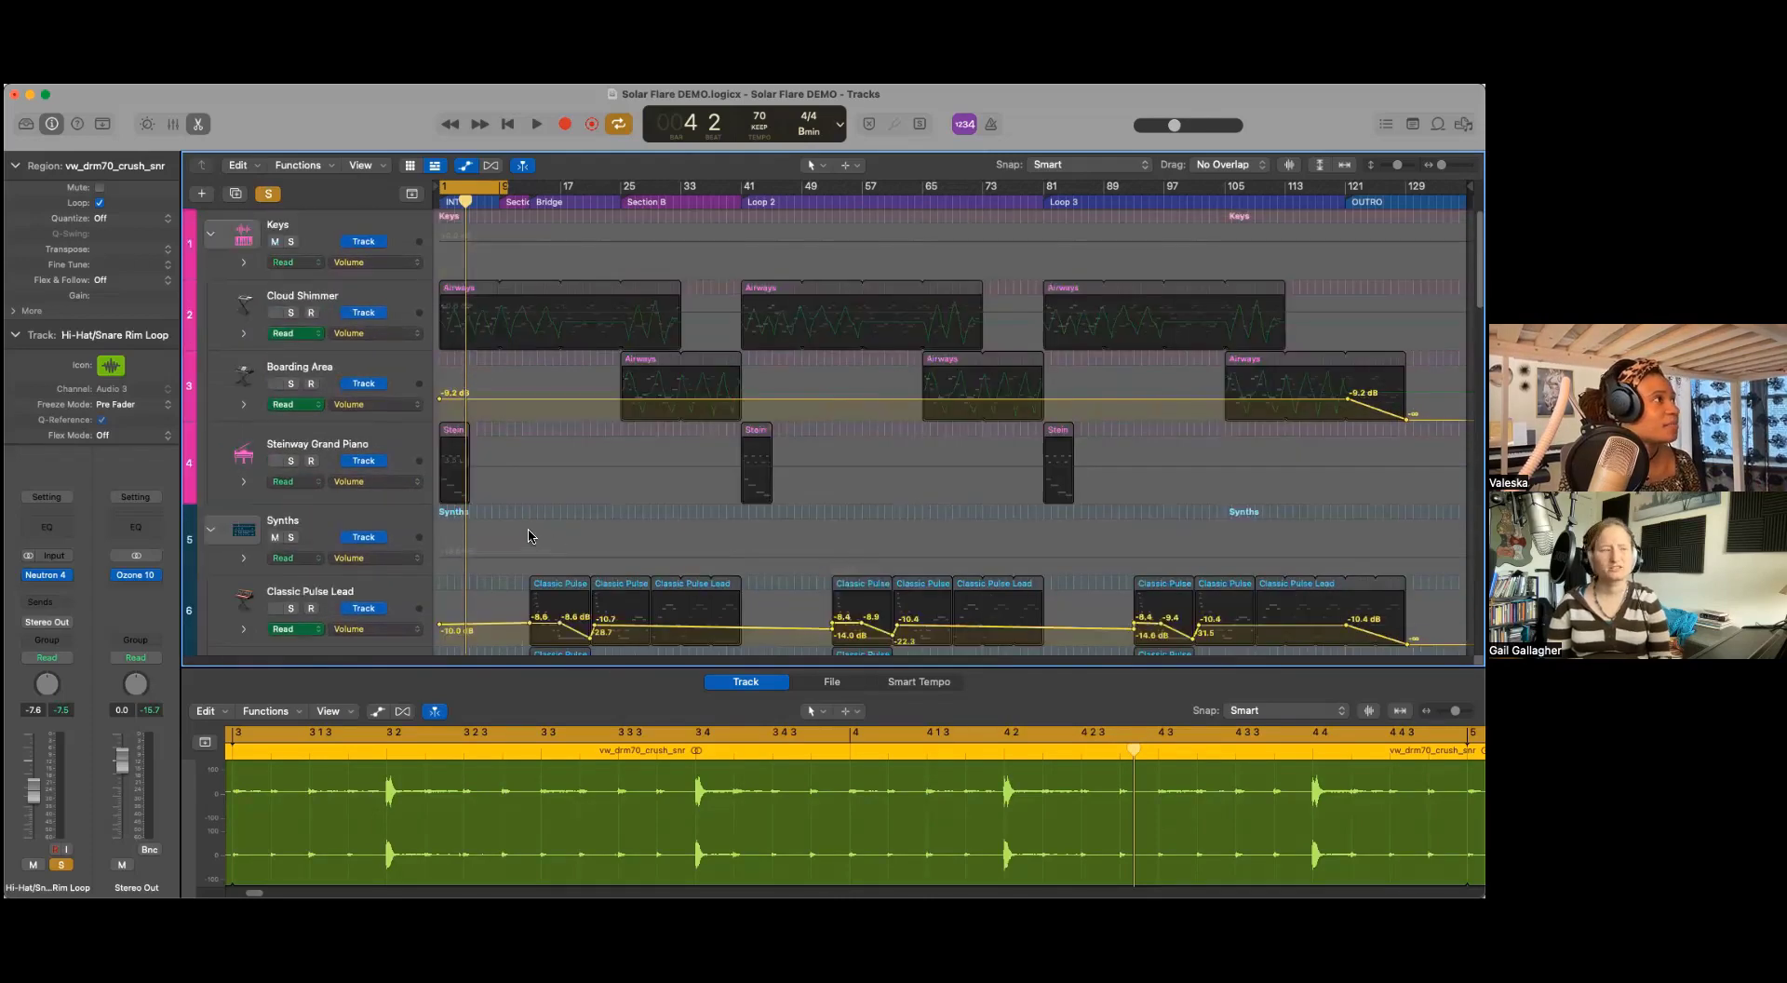
click(316, 224)
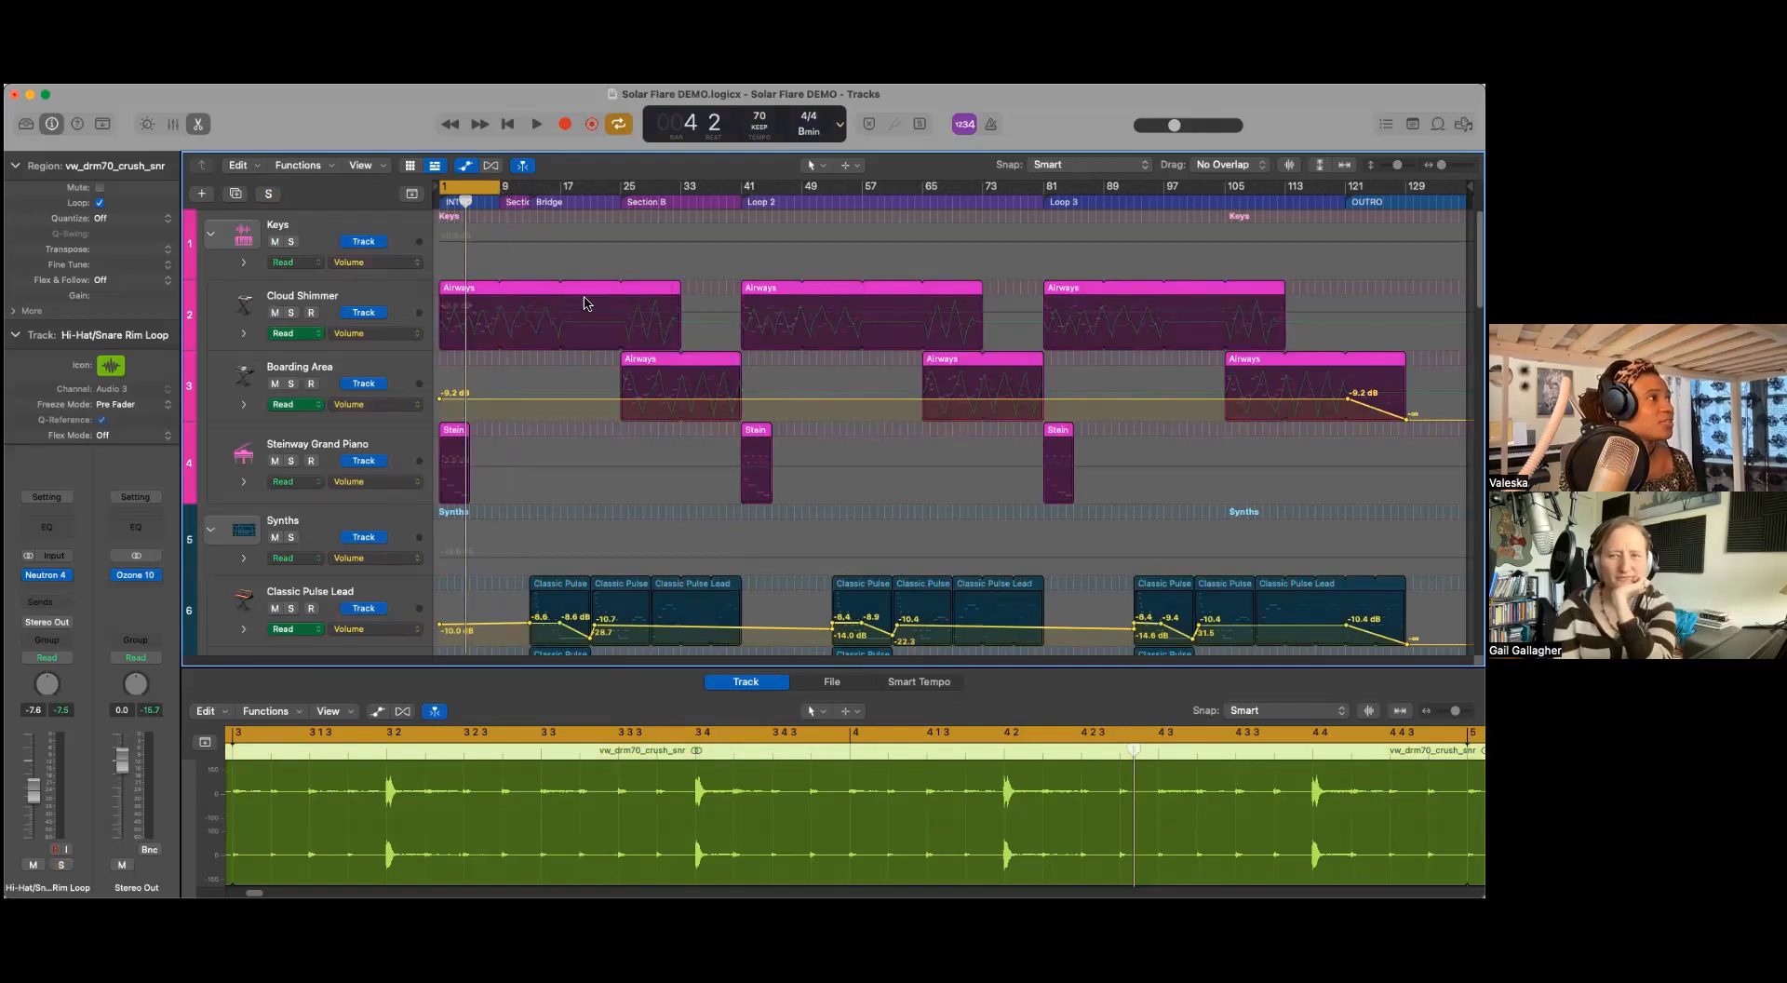
key(space)
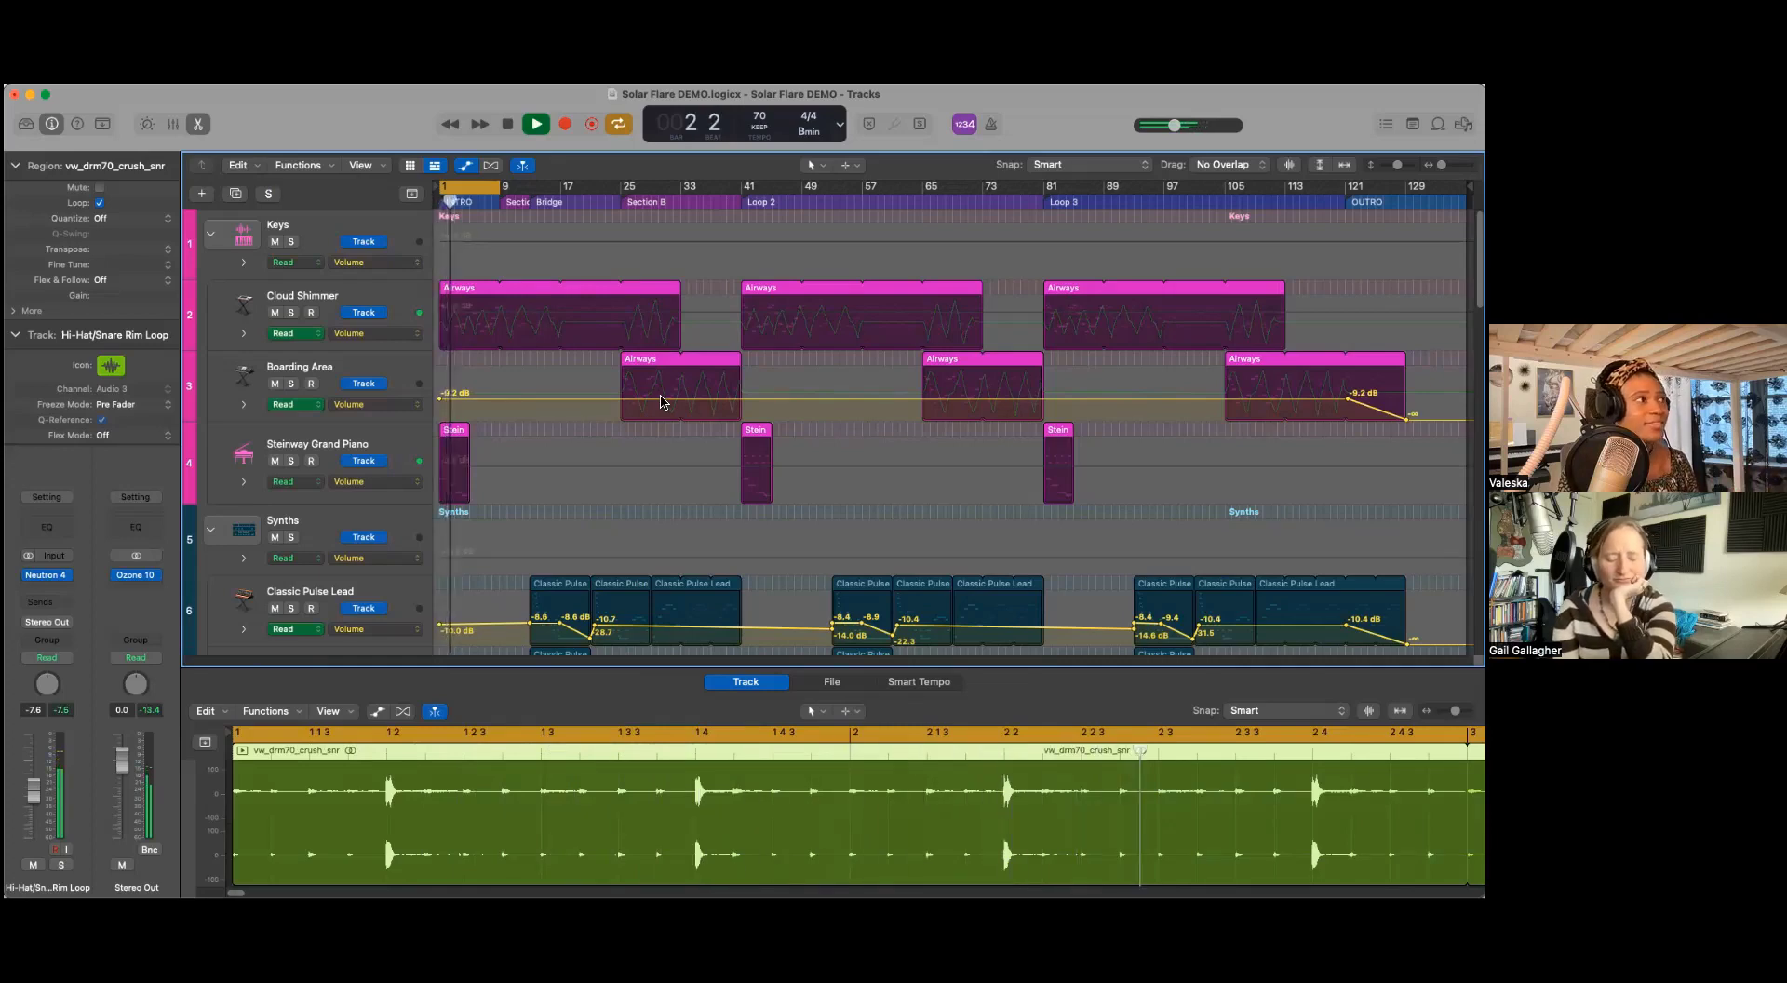
scroll(577, 475, down, 5)
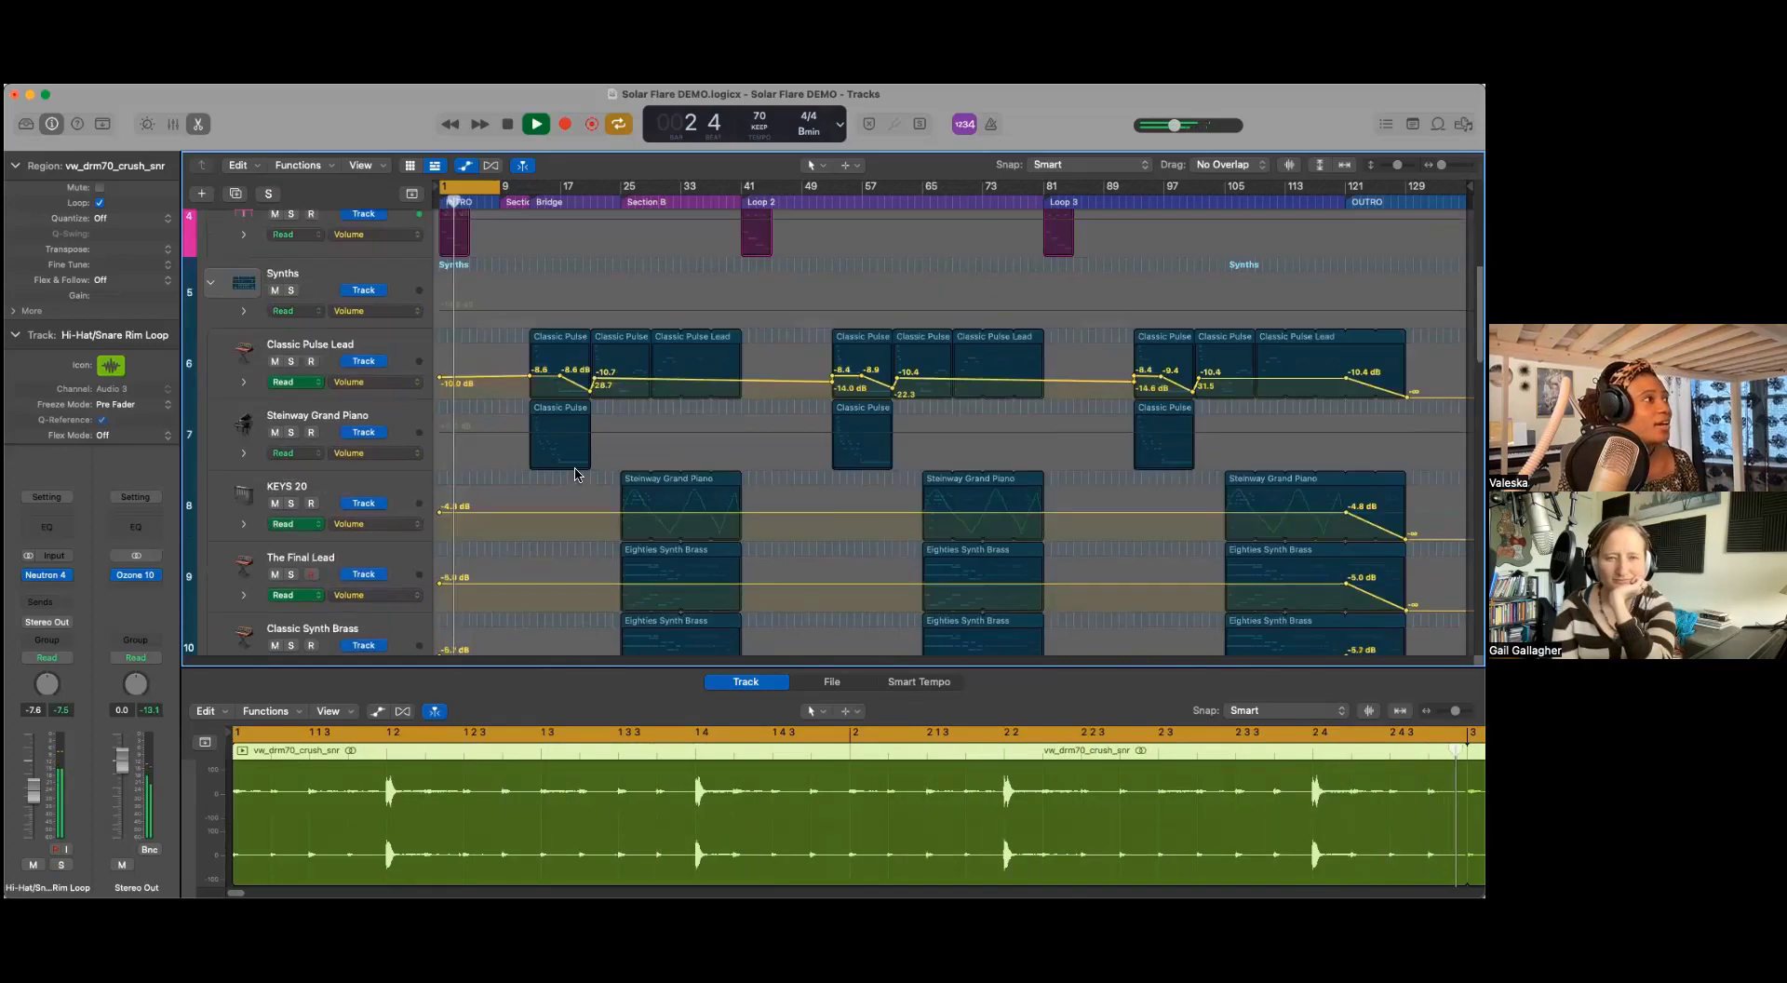
scroll(577, 475, down, 8)
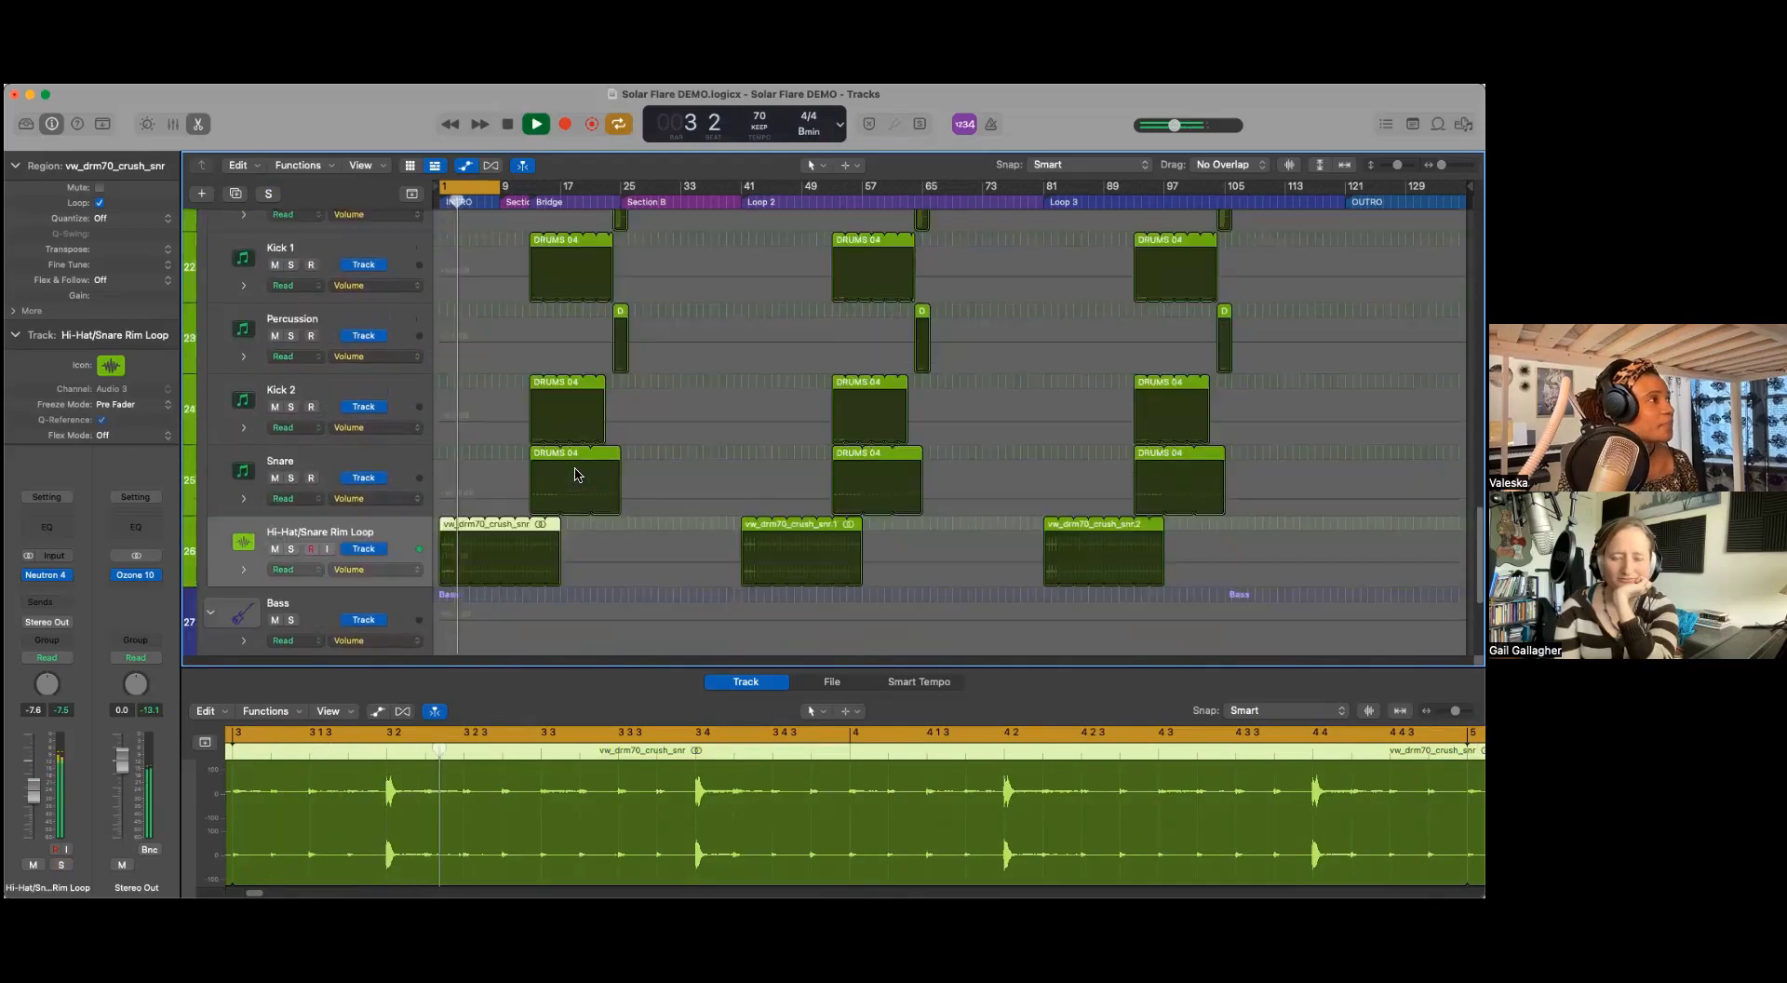
scroll(574, 475, up, 10)
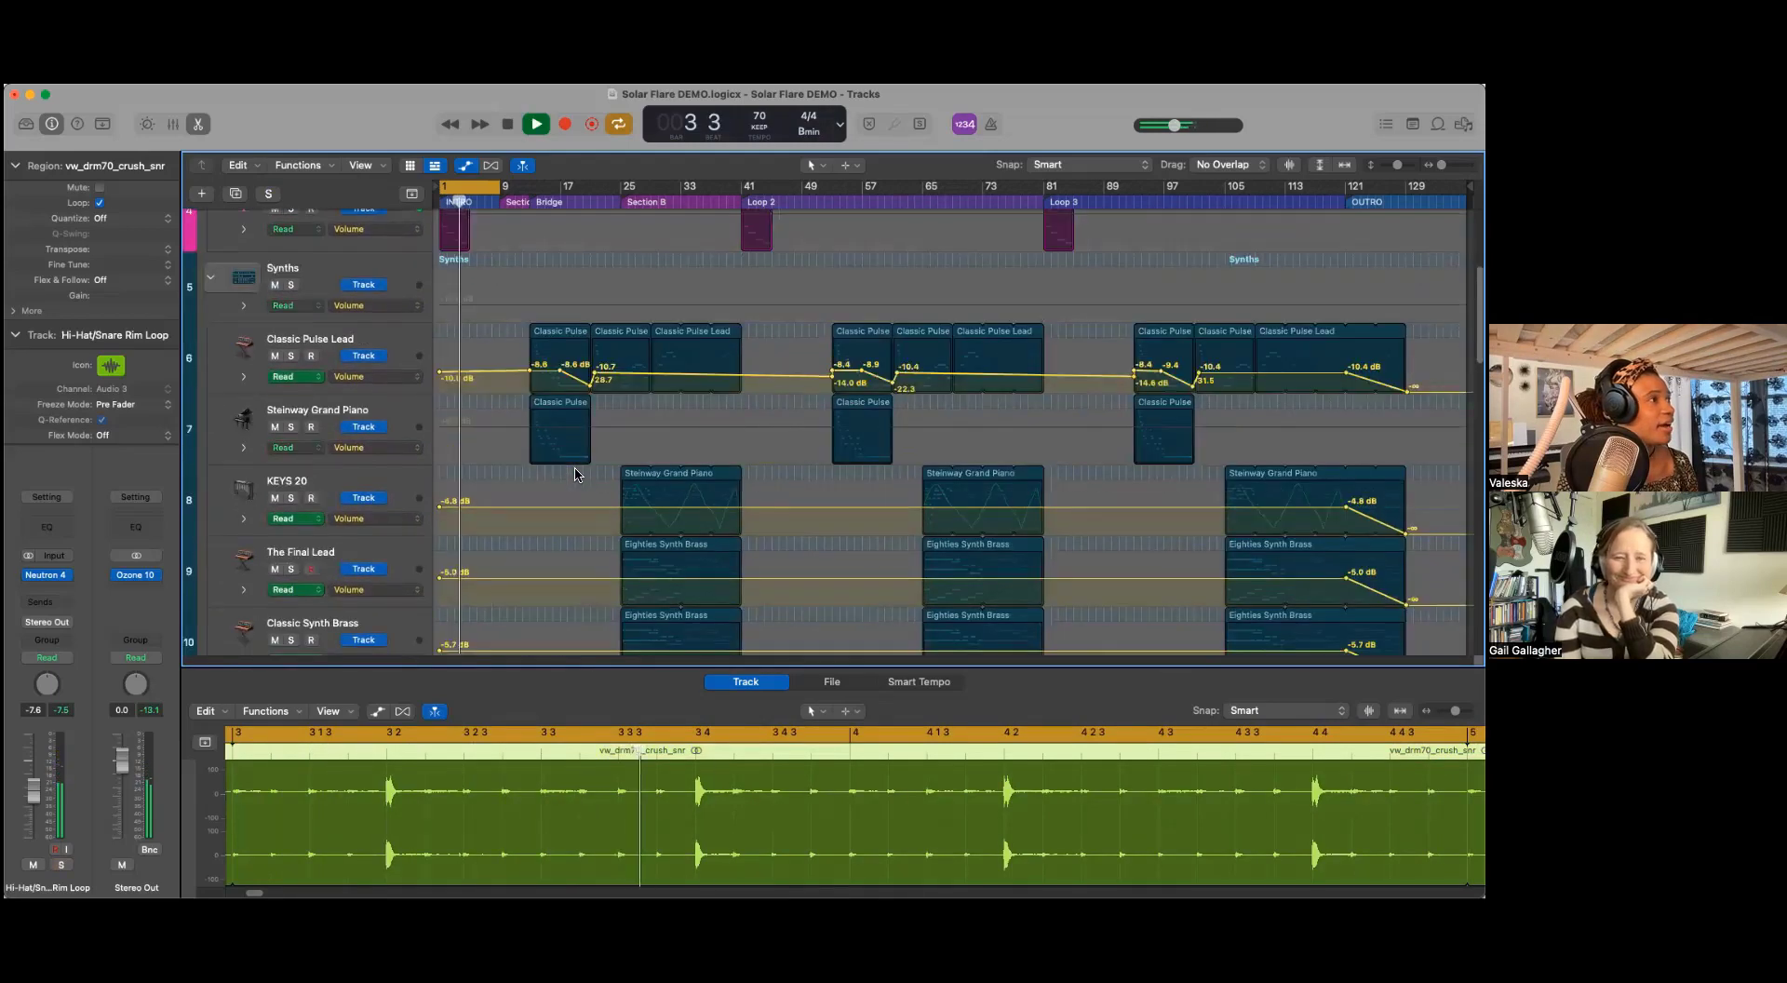
scroll(574, 474, up, 2)
key(space)
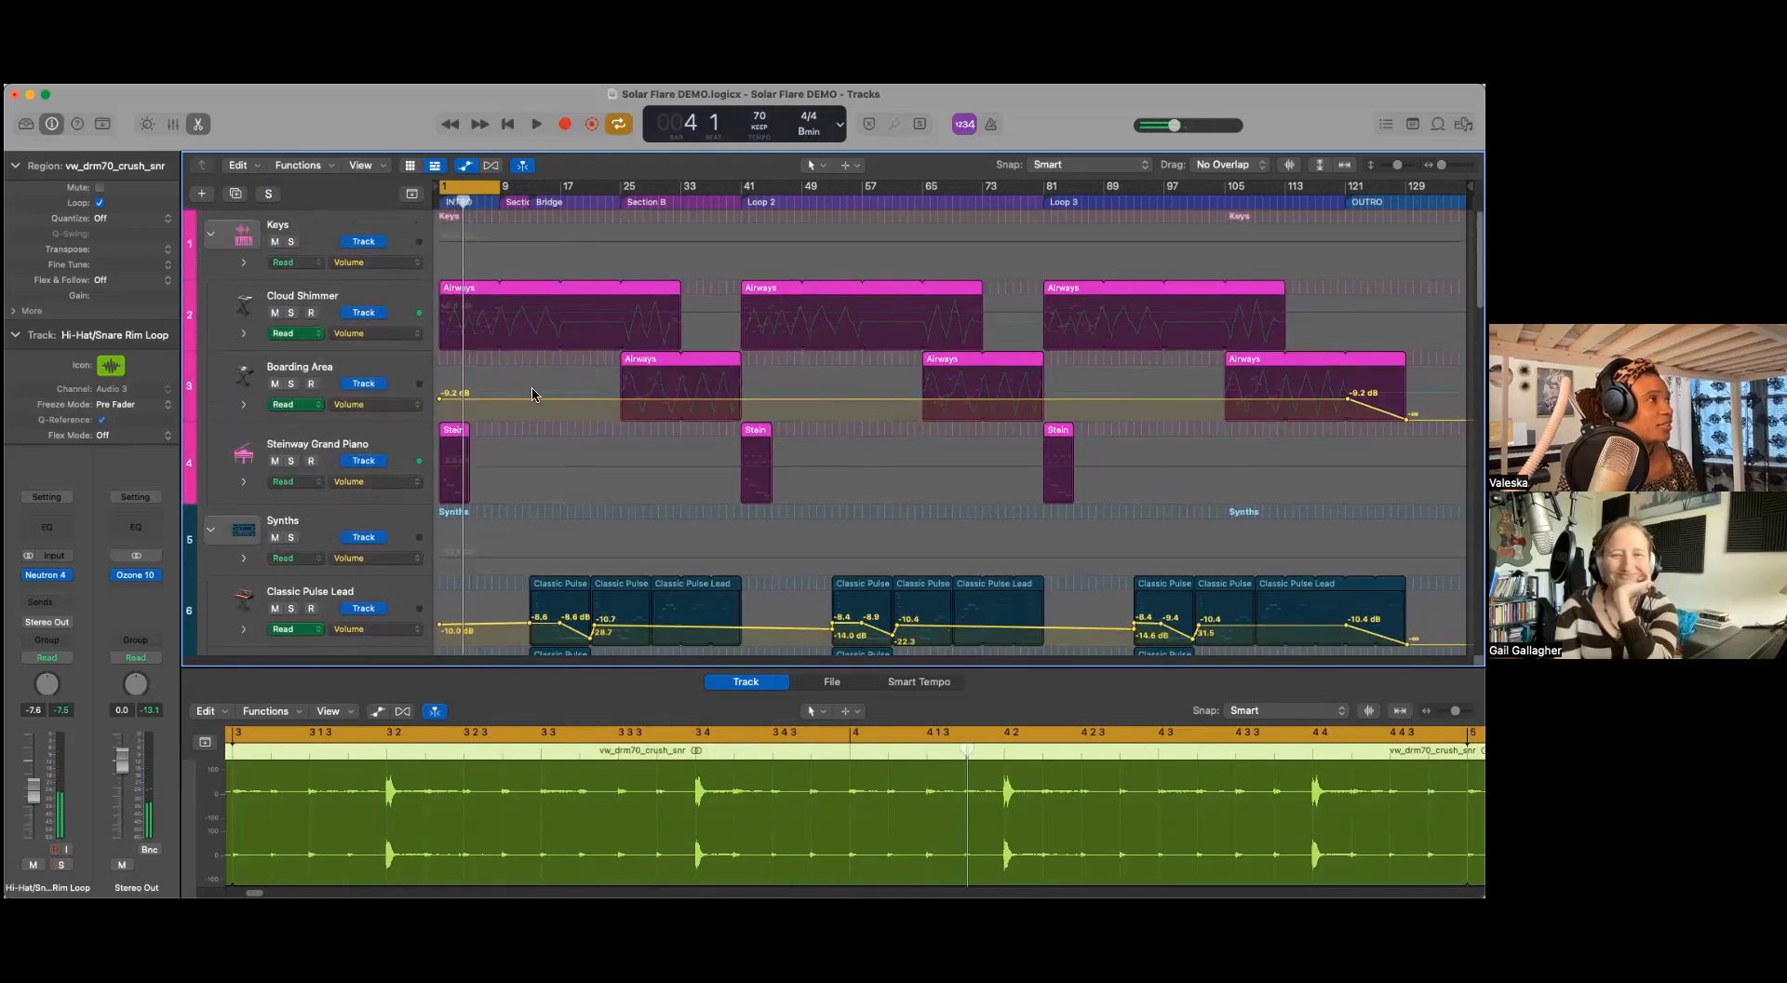
Step: Display the Pan automation on the Cloud Shimmer track and choose the Pencil tool for the tracks area
scroll(528, 406, down, 3)
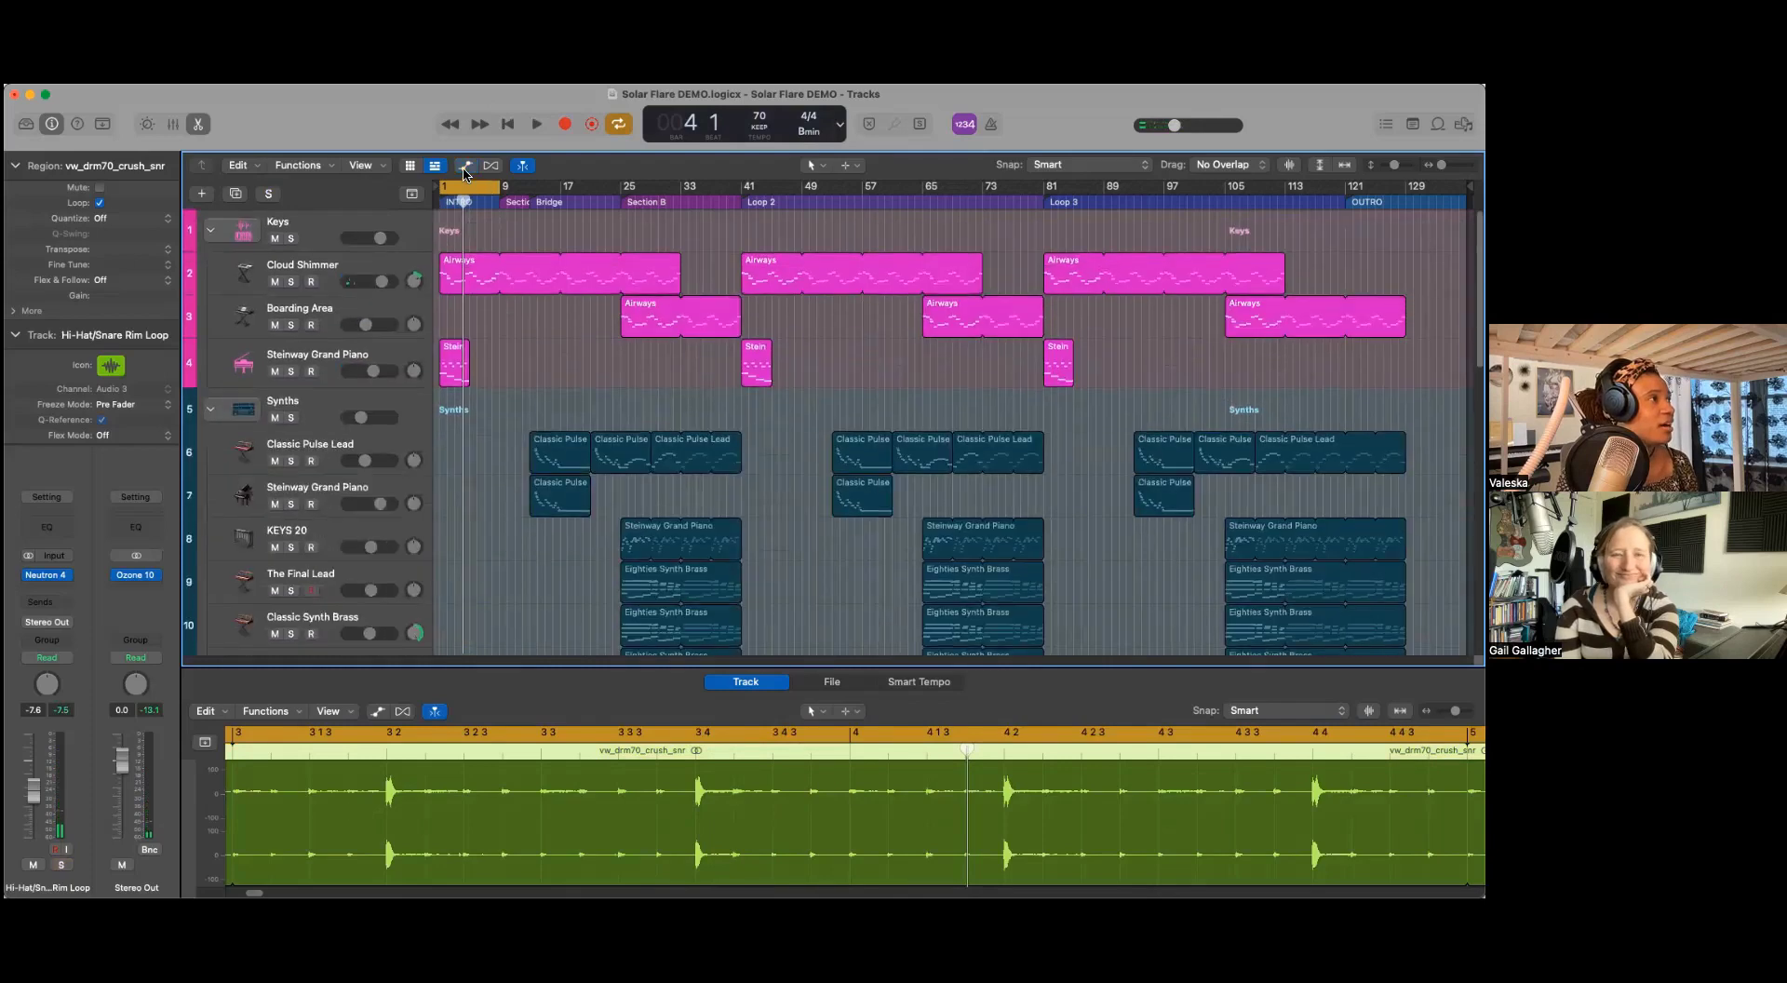
scroll(528, 405, up, 3)
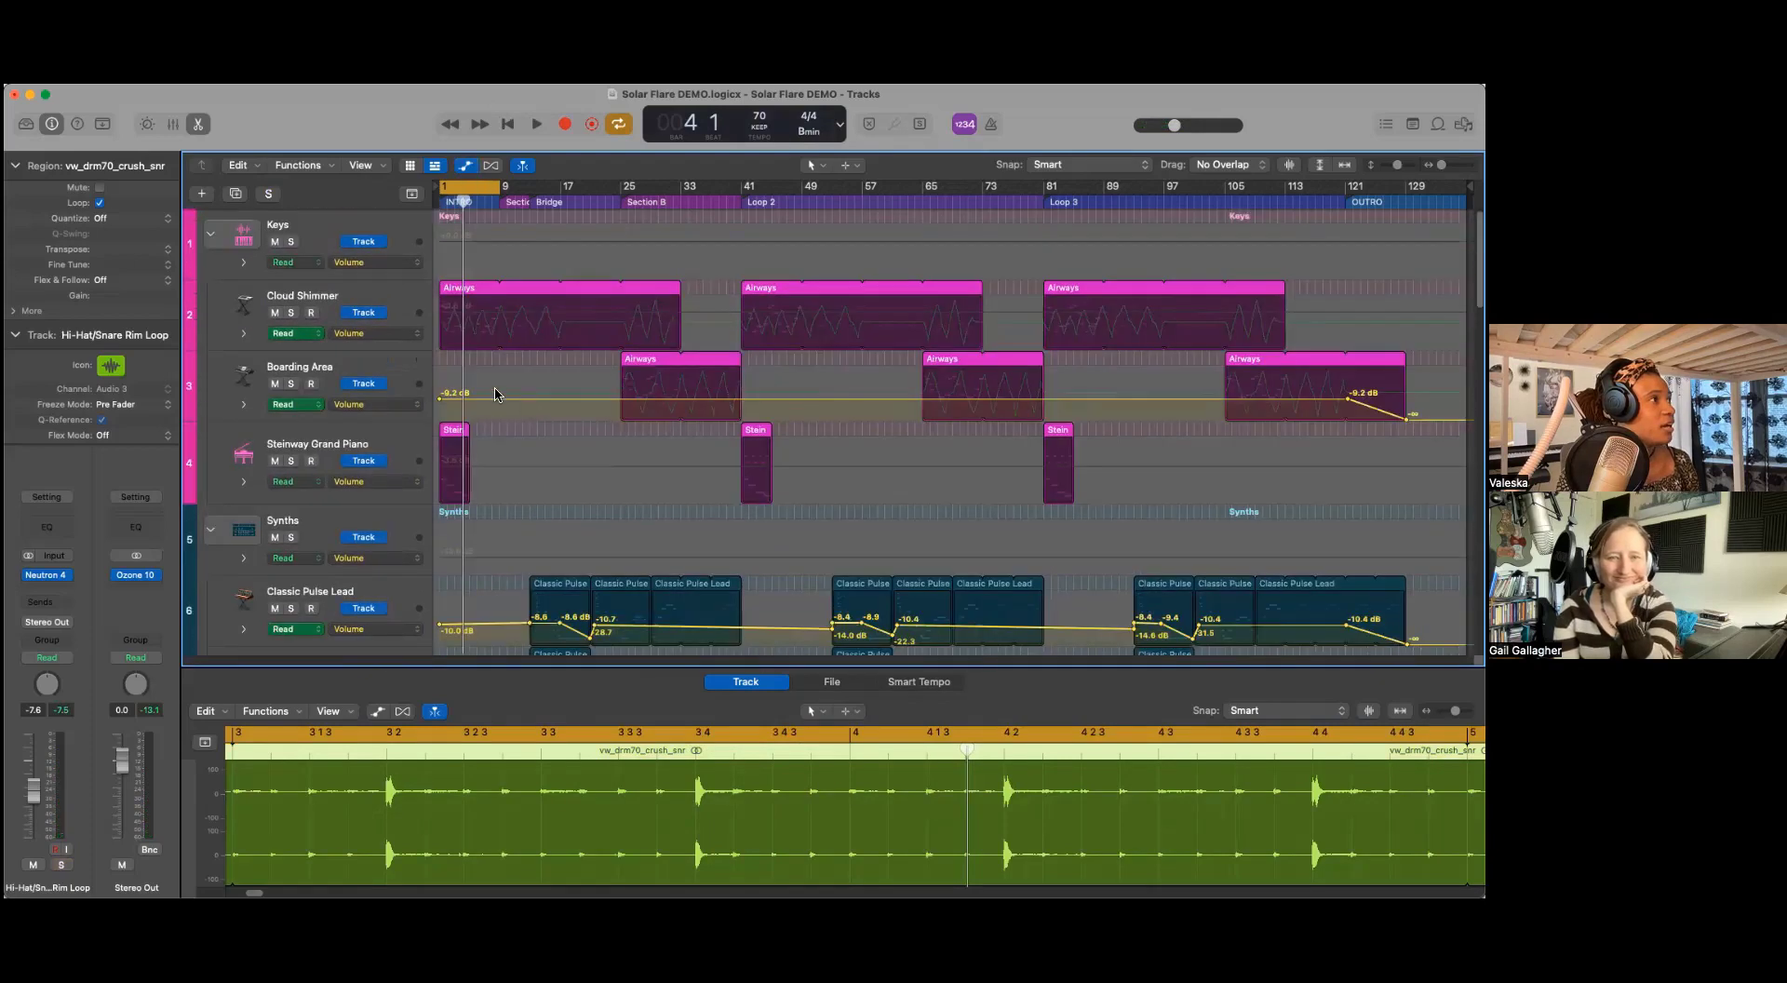
click(381, 333)
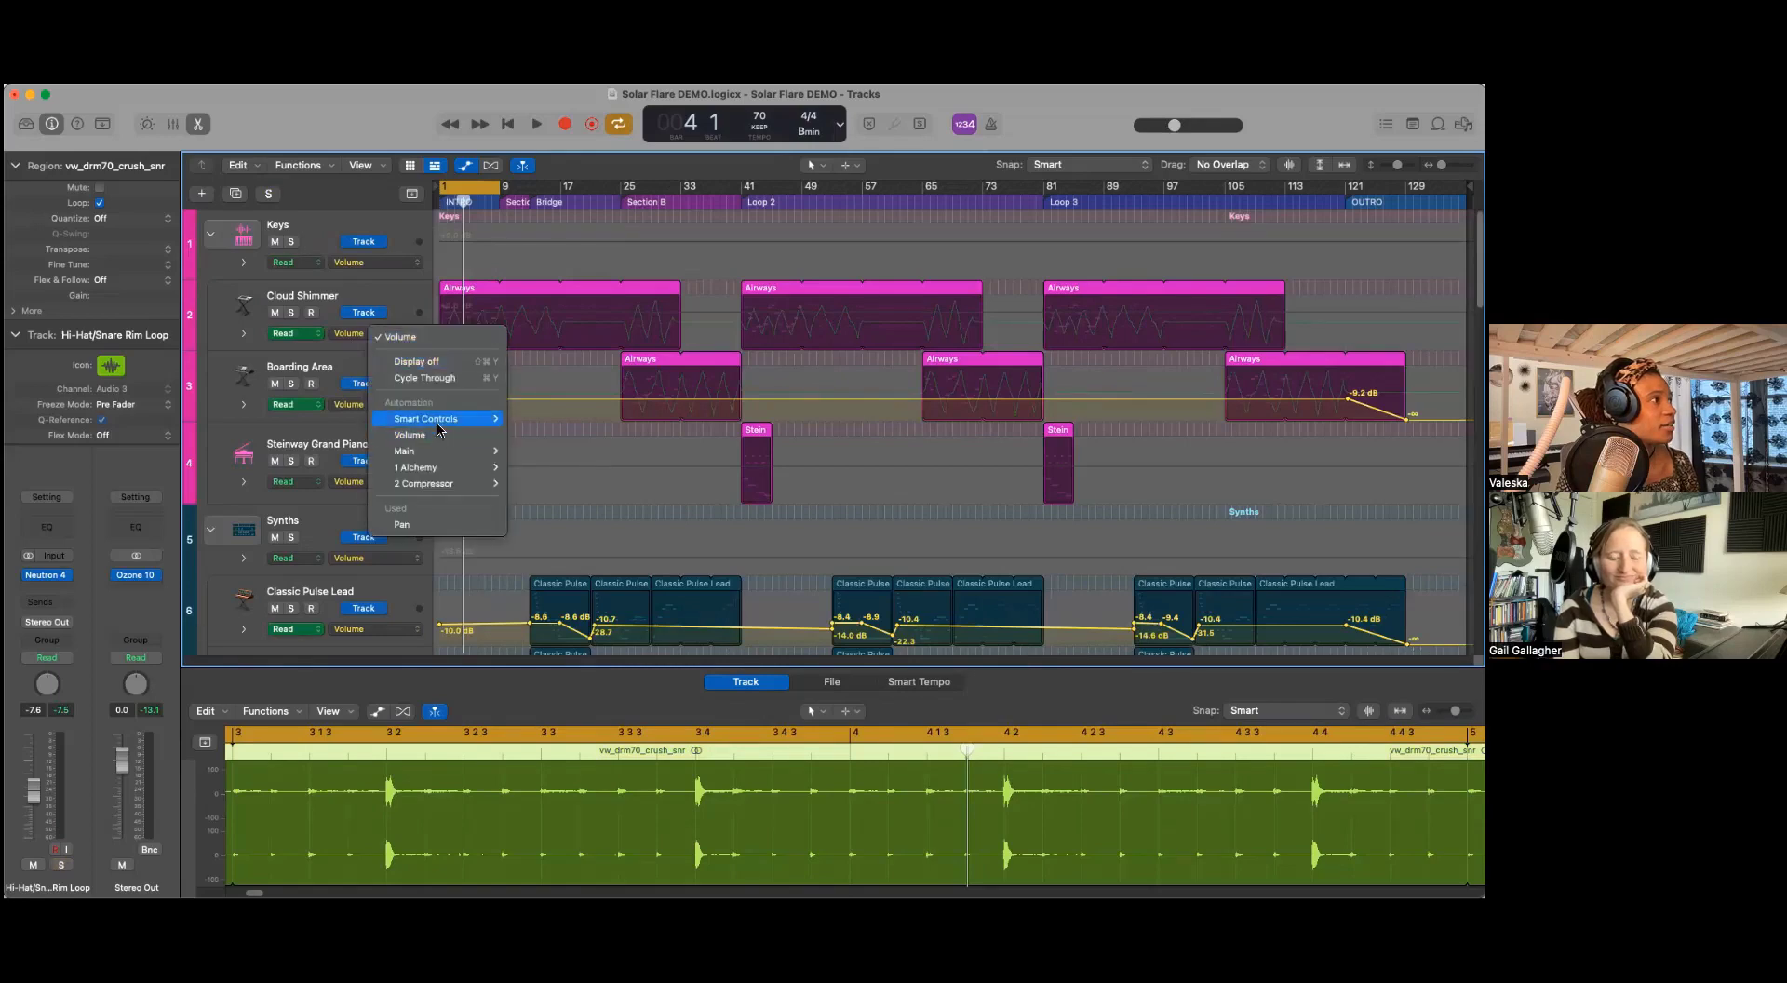
mouse_move(442, 455)
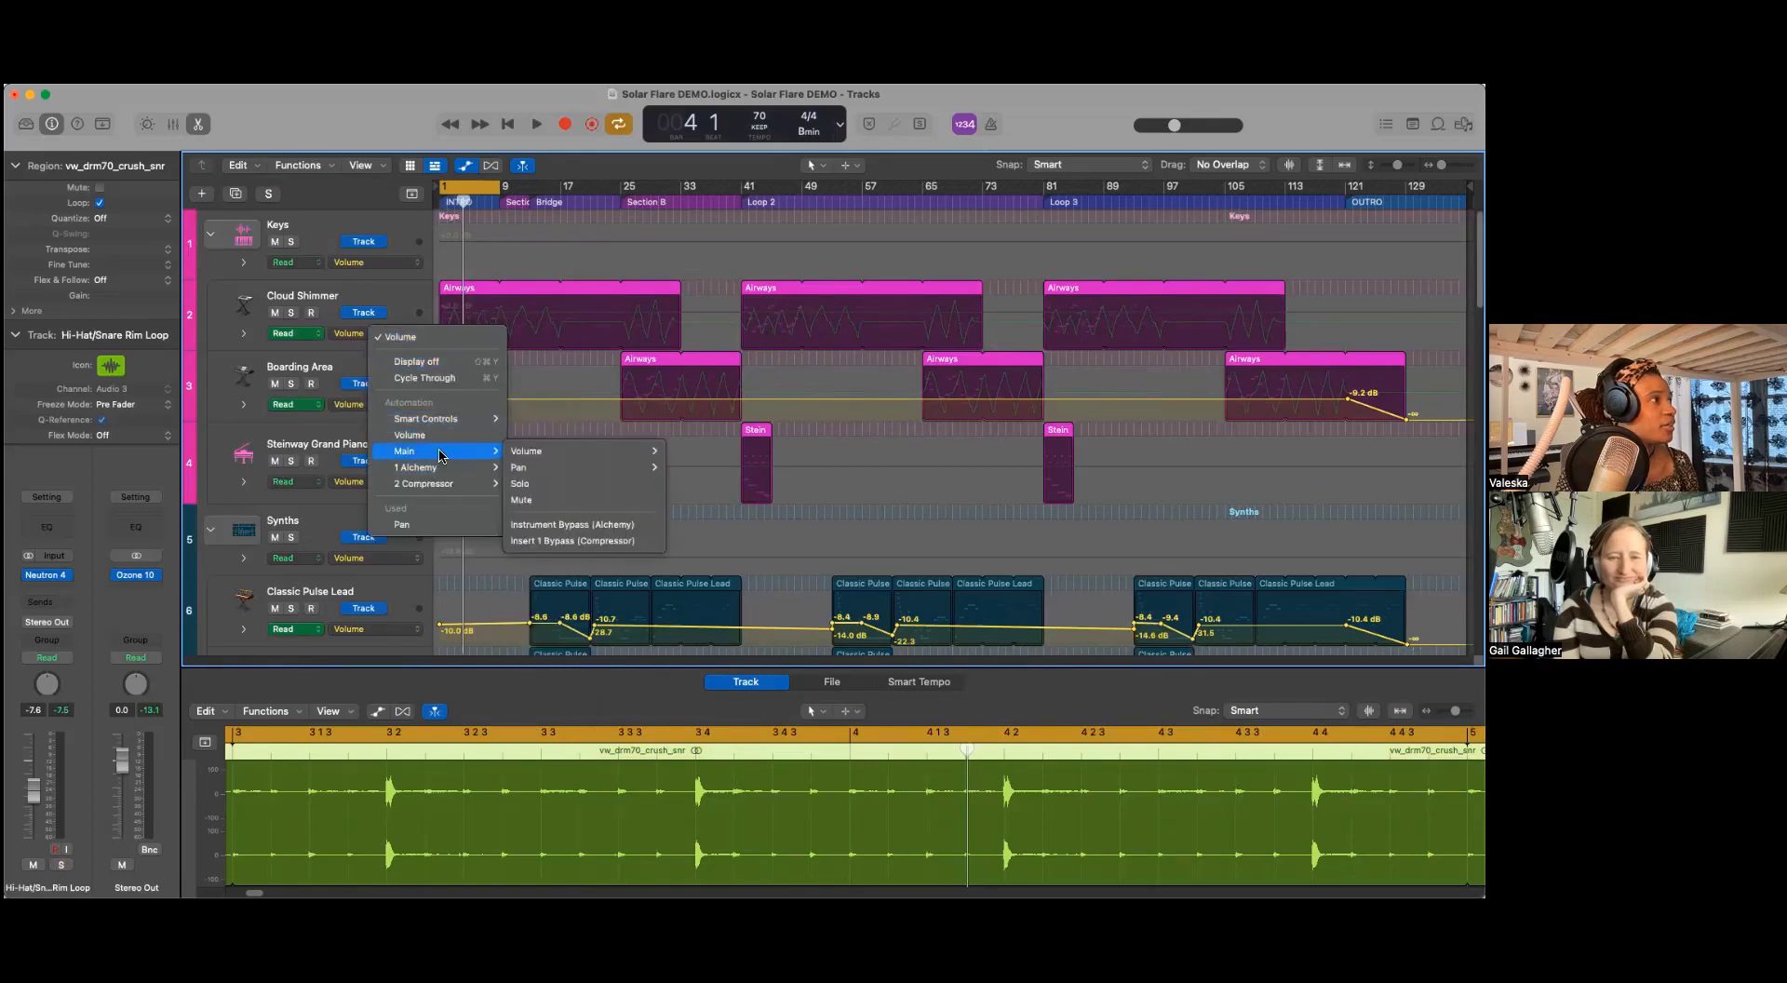
click(553, 470)
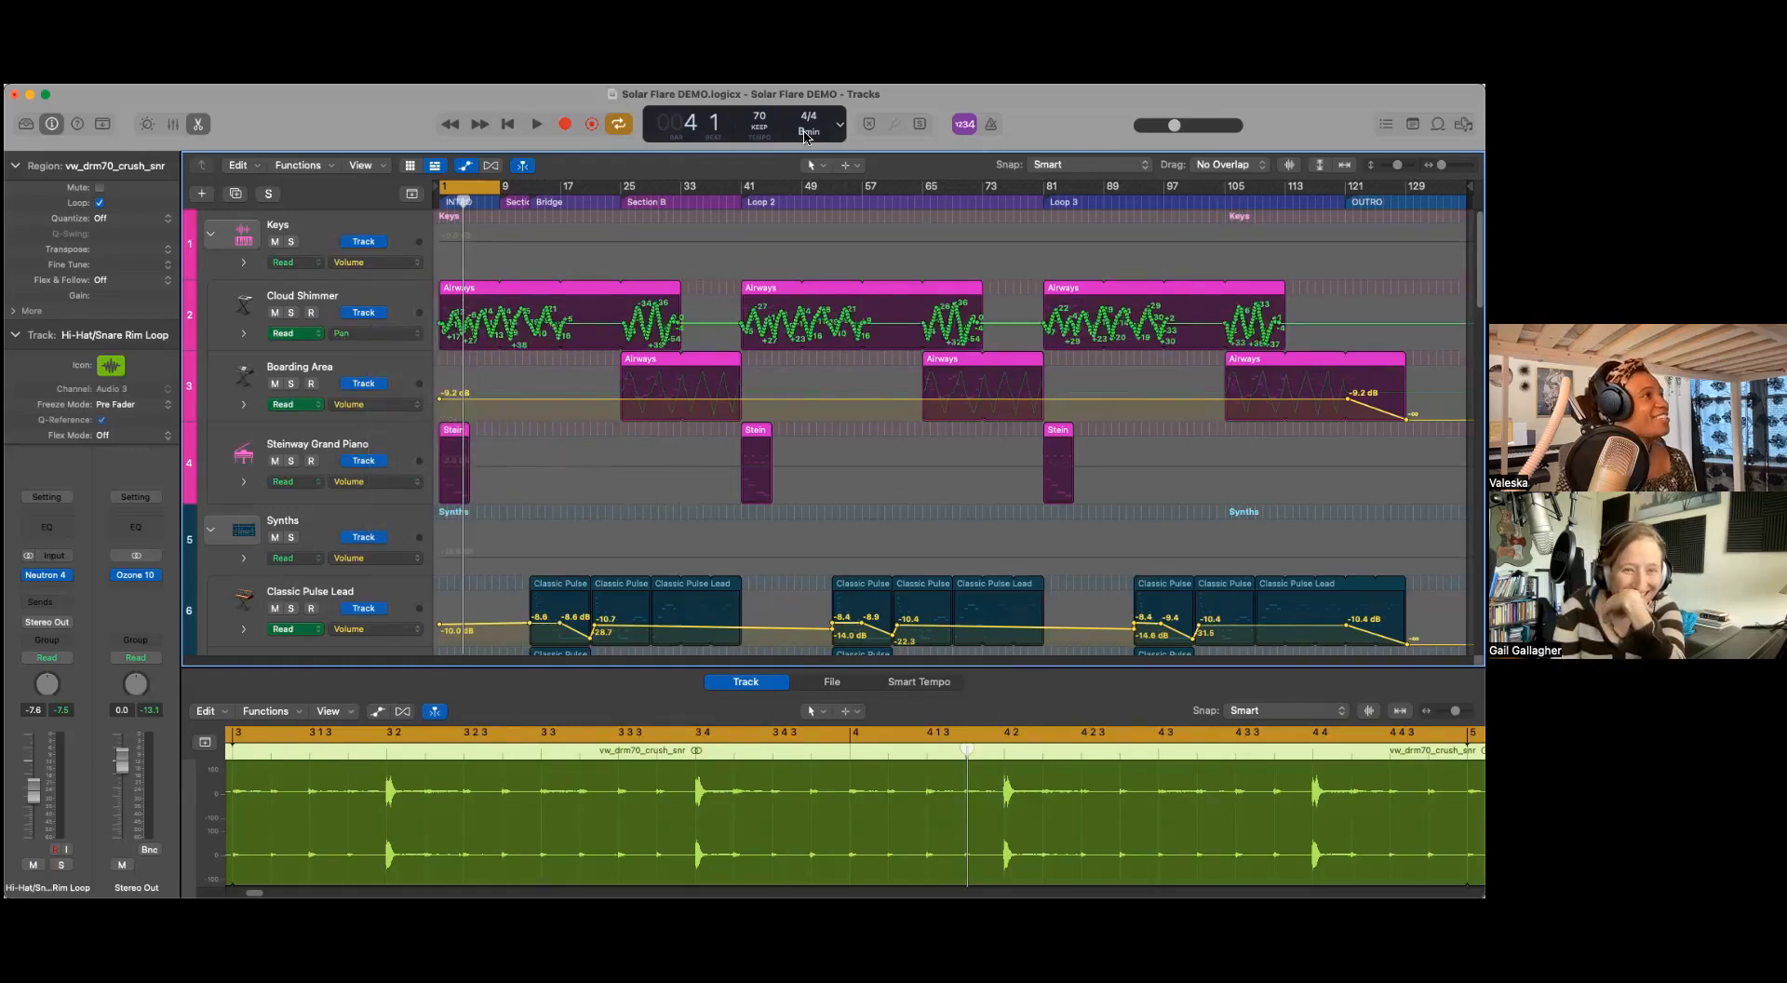
click(824, 167)
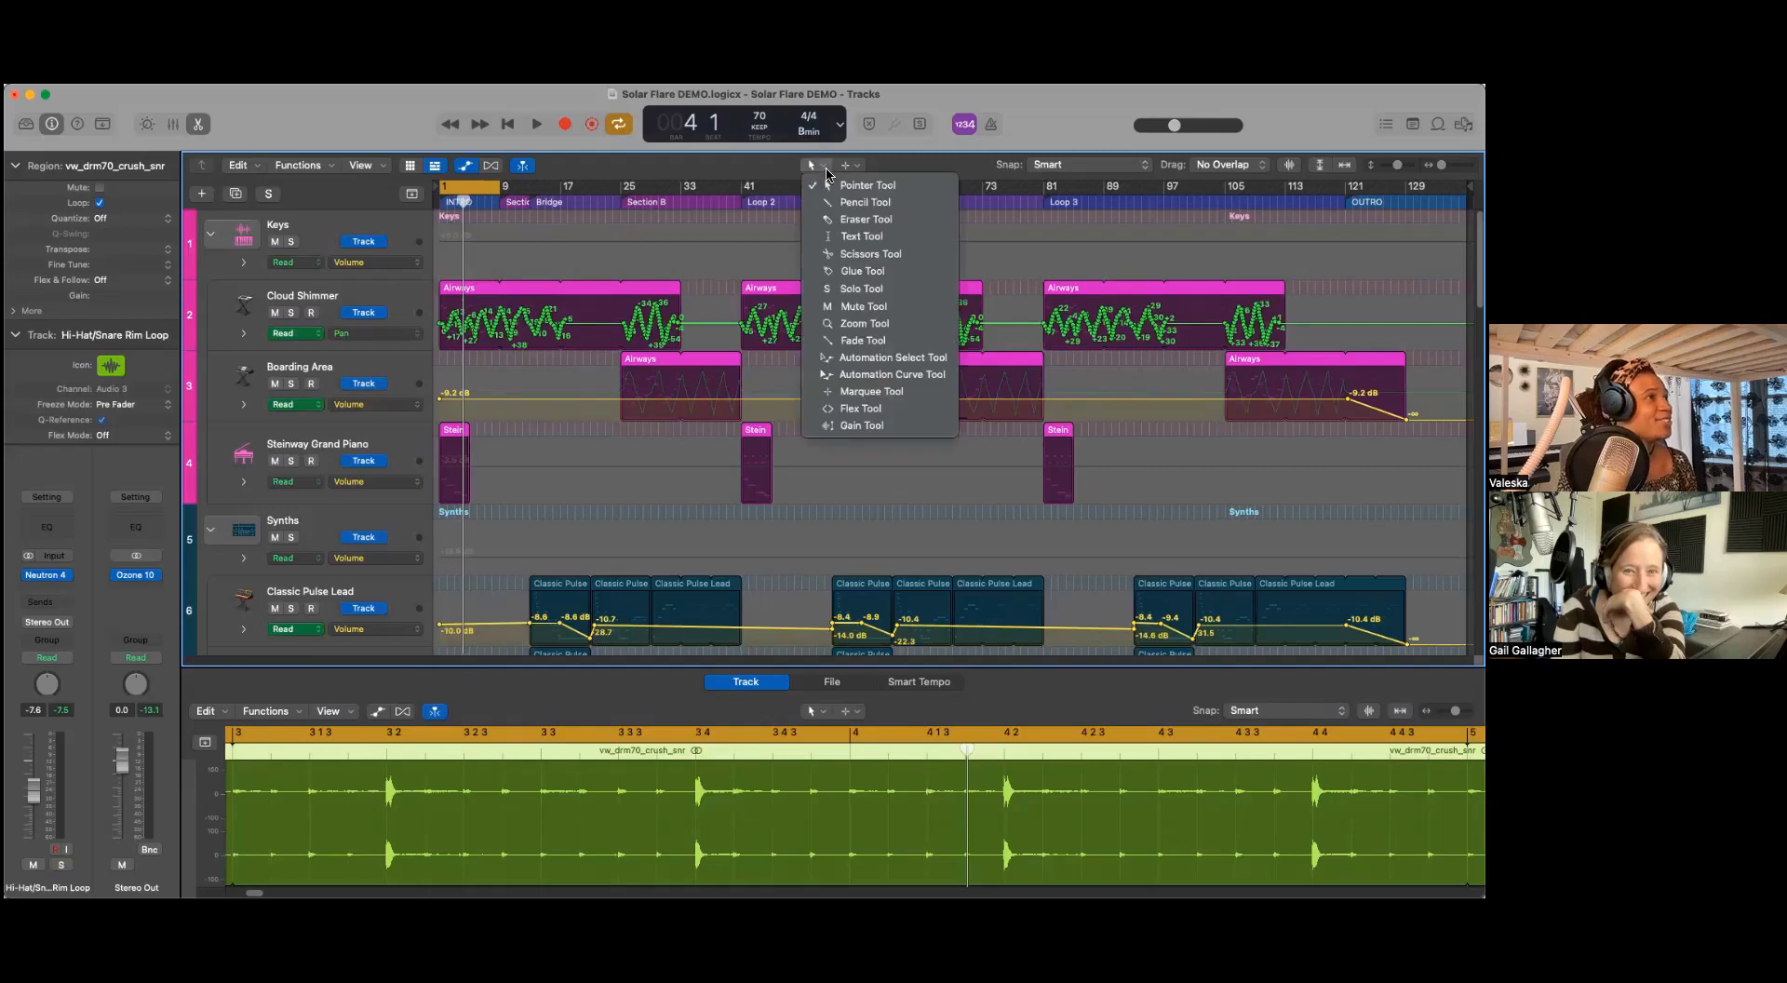
click(859, 207)
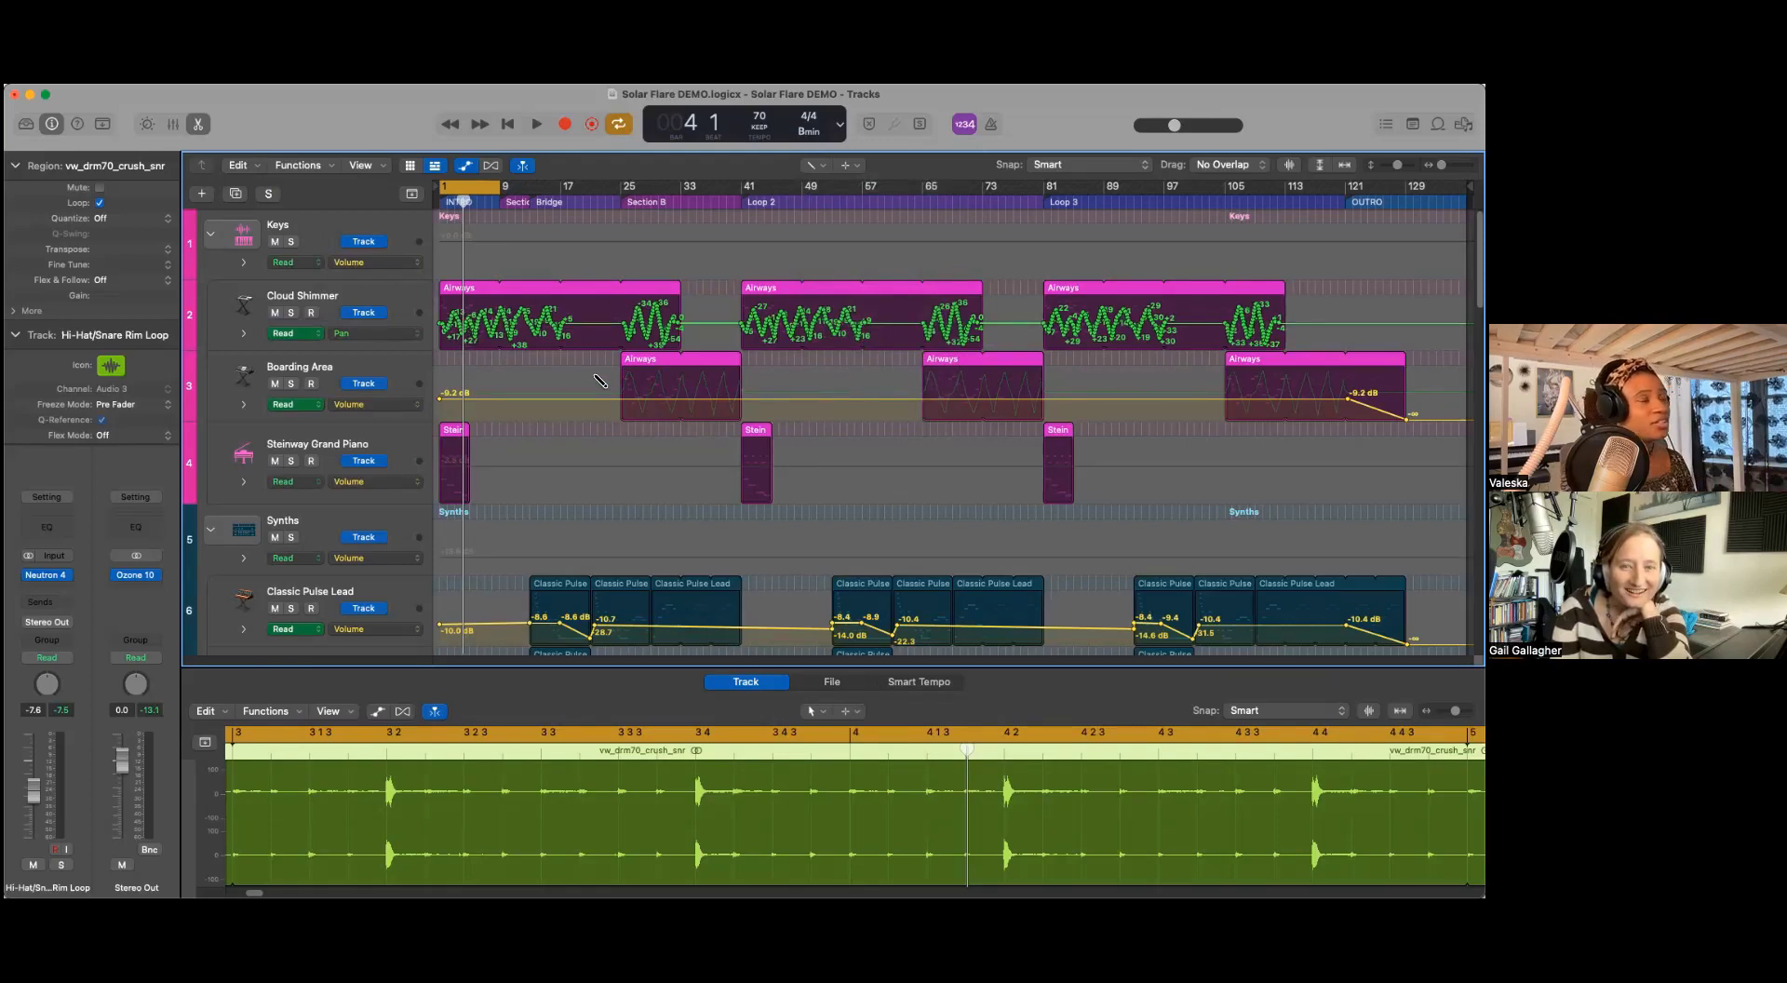
Step: Solo the Plucked Sweet Synth track and view the list of available editing tools without changing the tool
scroll(599, 387, down, 10)
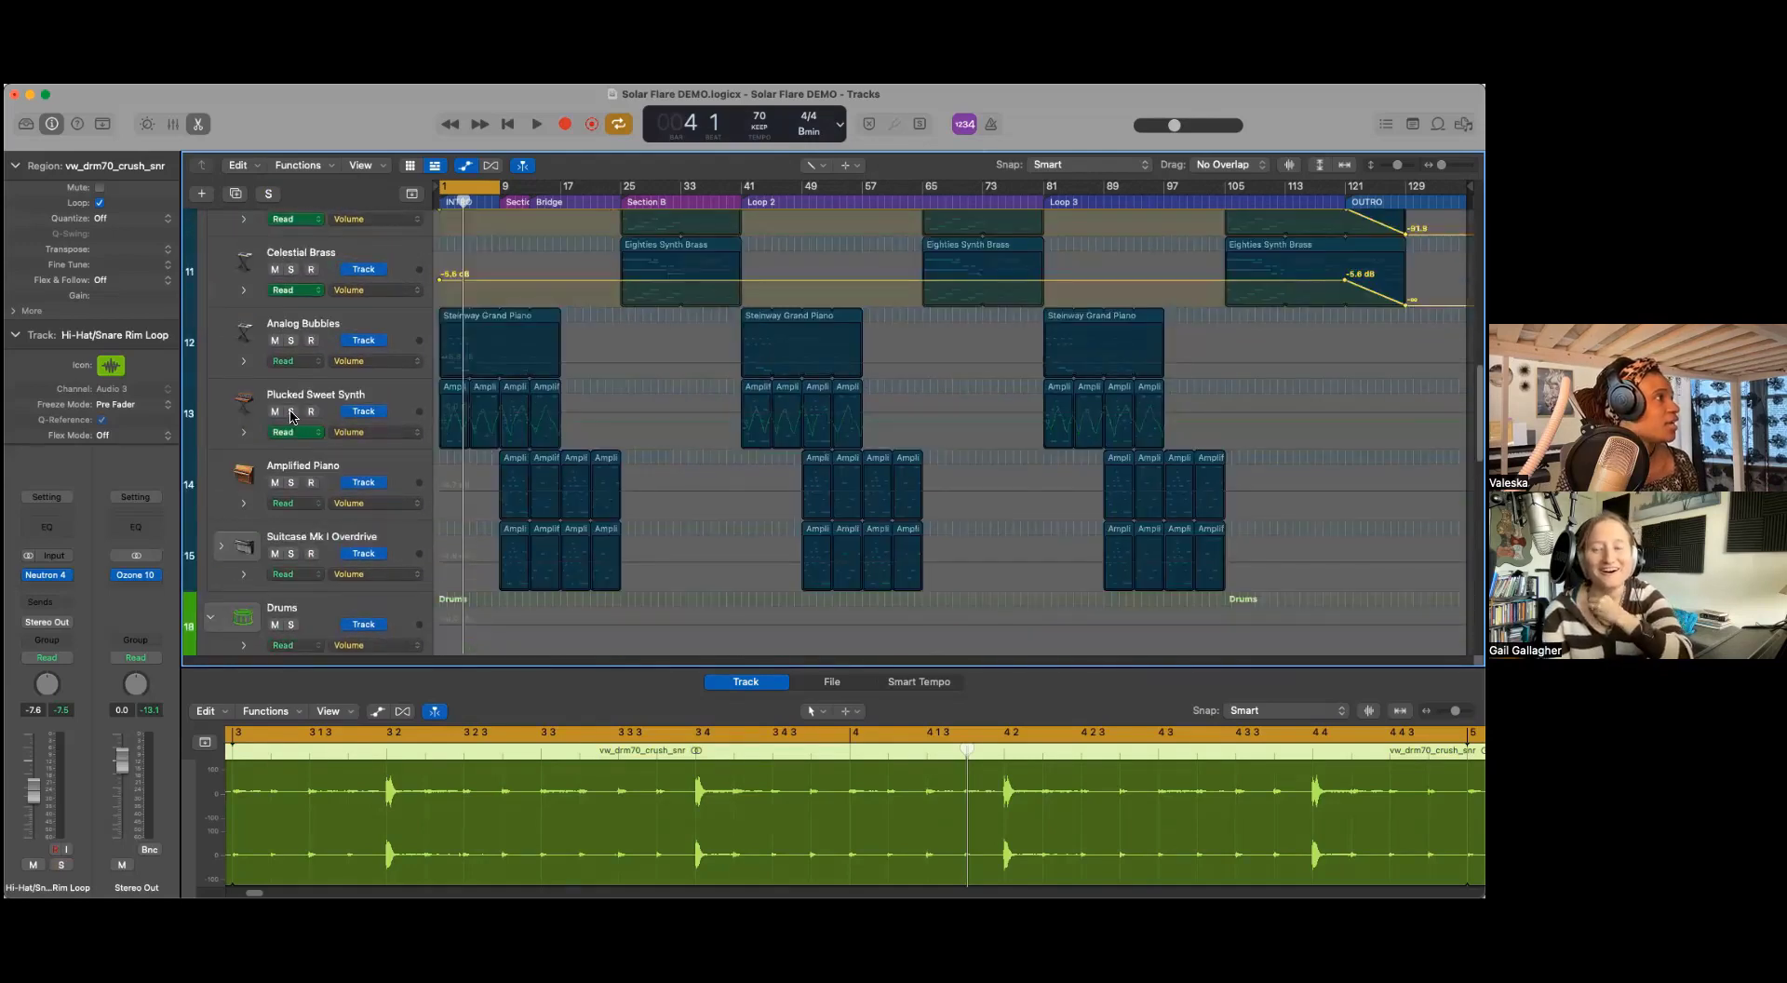
click(290, 412)
scroll(437, 418, up, 2)
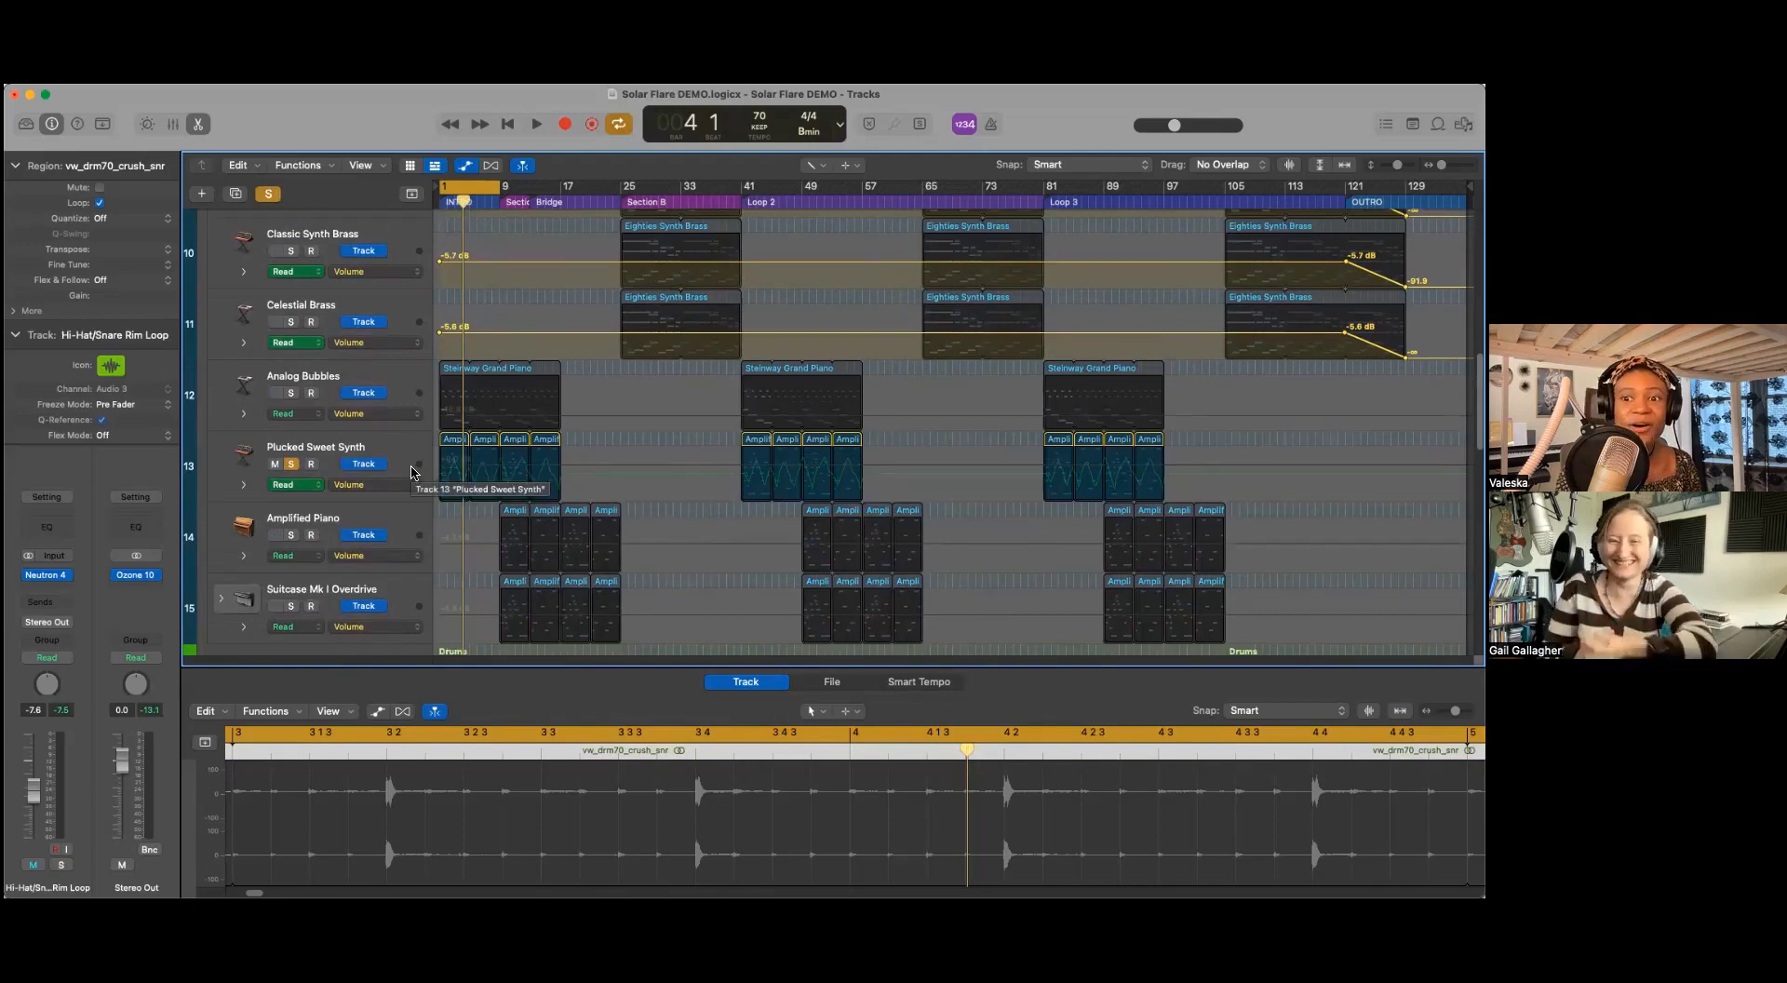
click(823, 170)
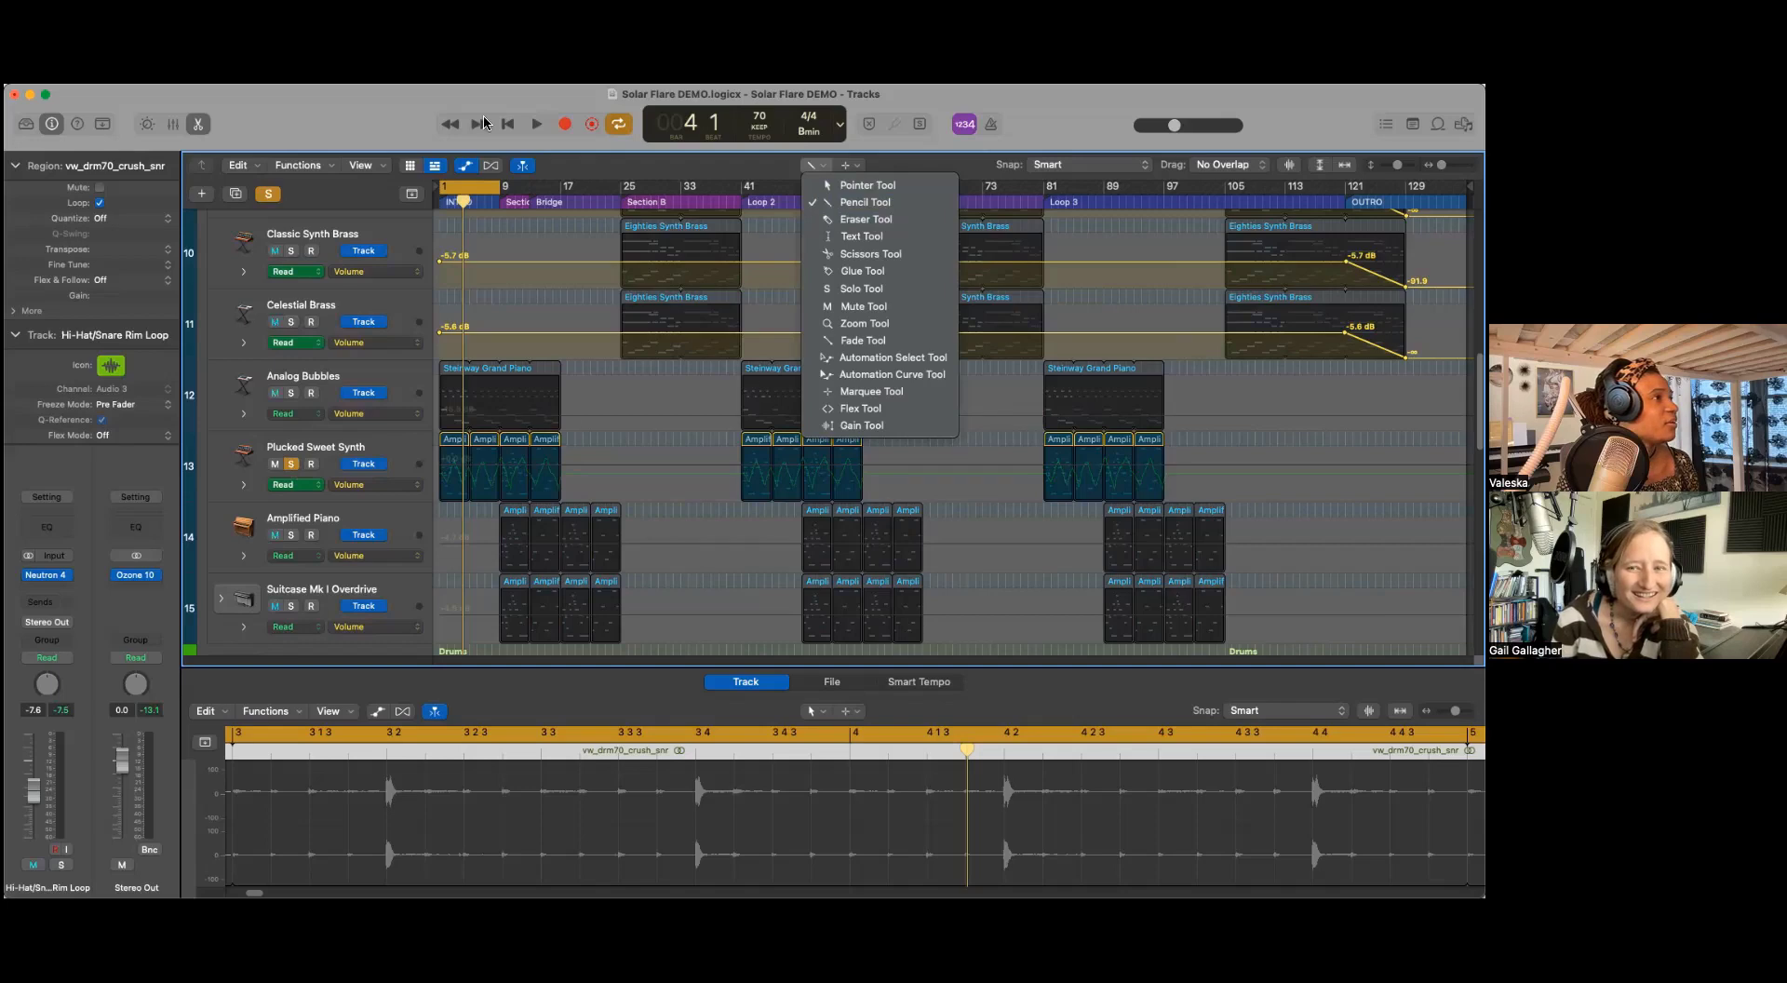
key(Escape)
Step: Display the Pan automation on the Plucked Sweet Synth track, compare it with Cloud Shimmer's curve and select the synth track
scroll(571, 441, up, 10)
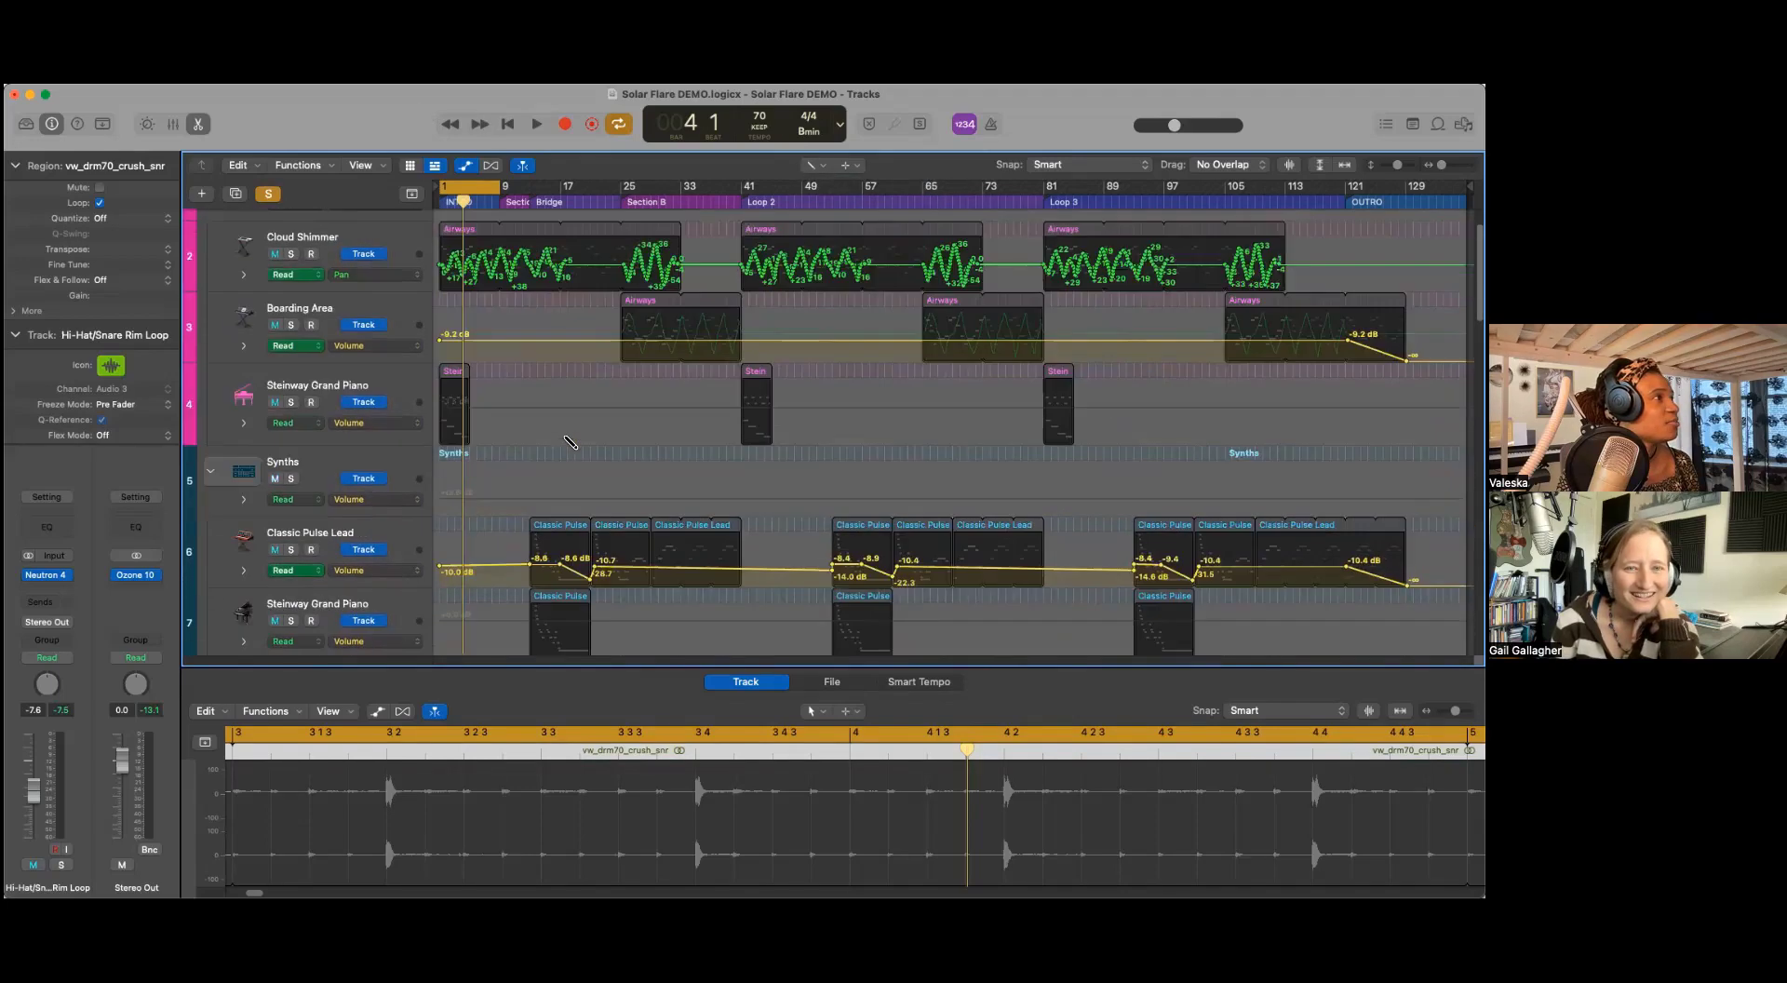
scroll(570, 442, down, 8)
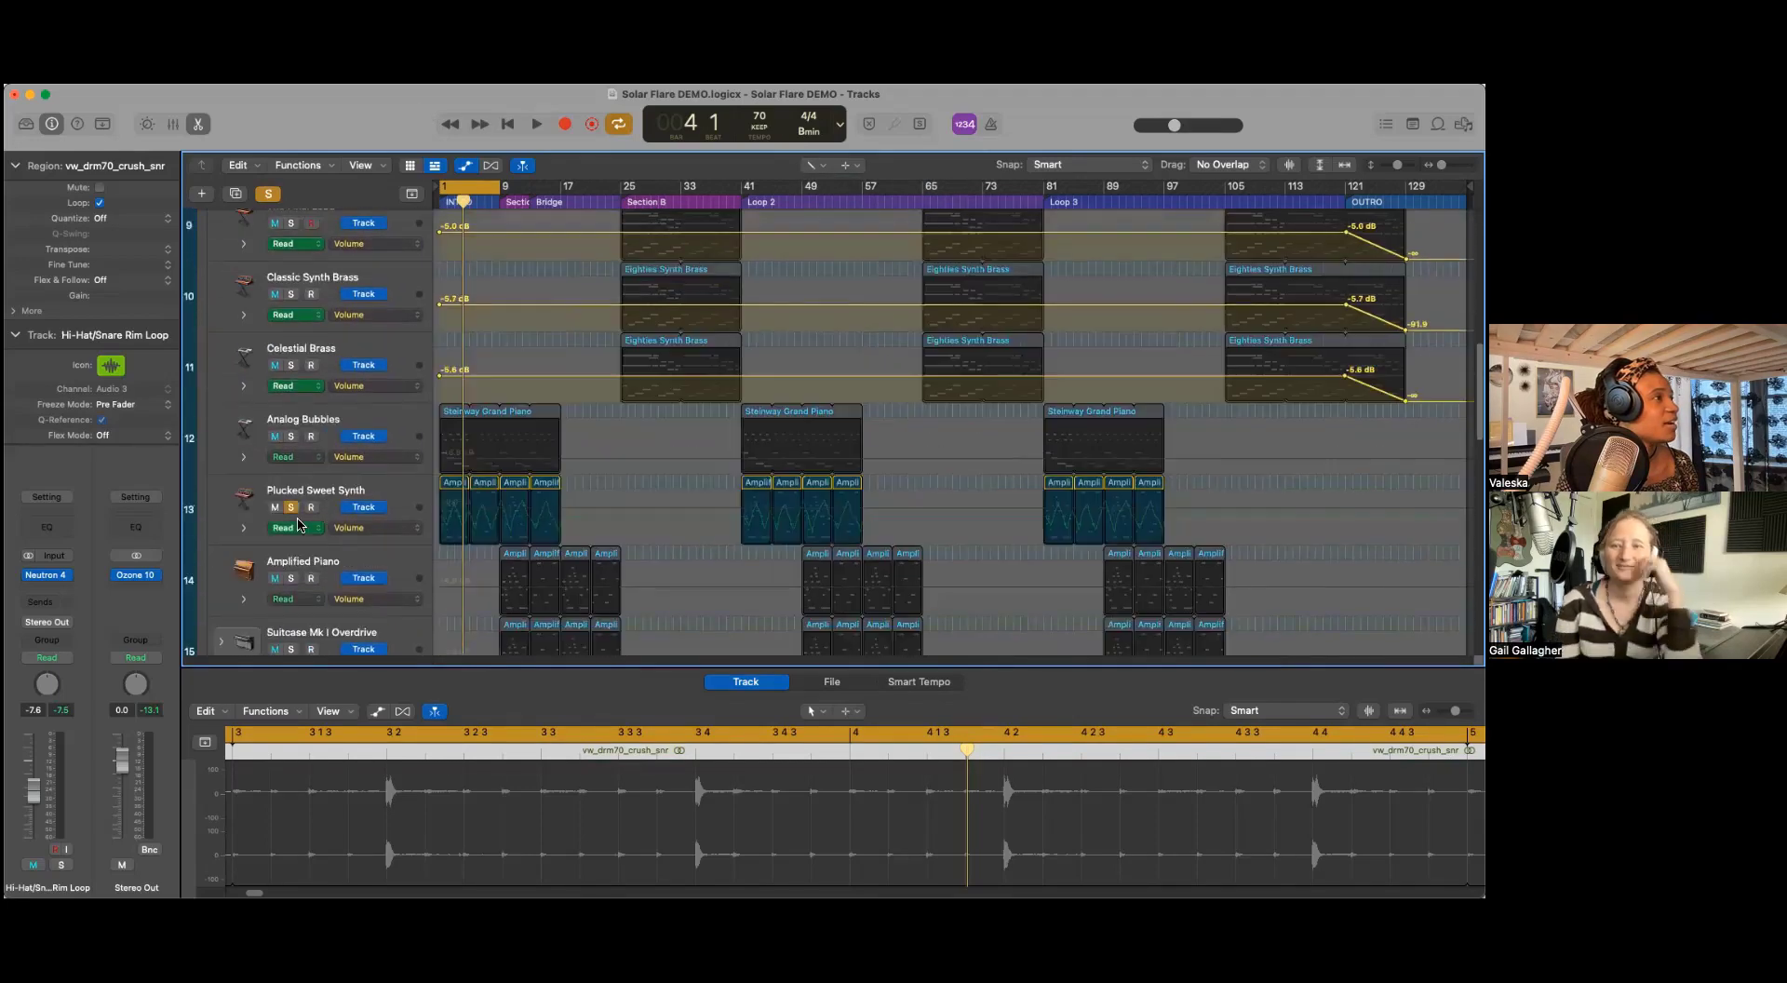
scroll(395, 528, up, 3)
scroll(396, 539, down, 3)
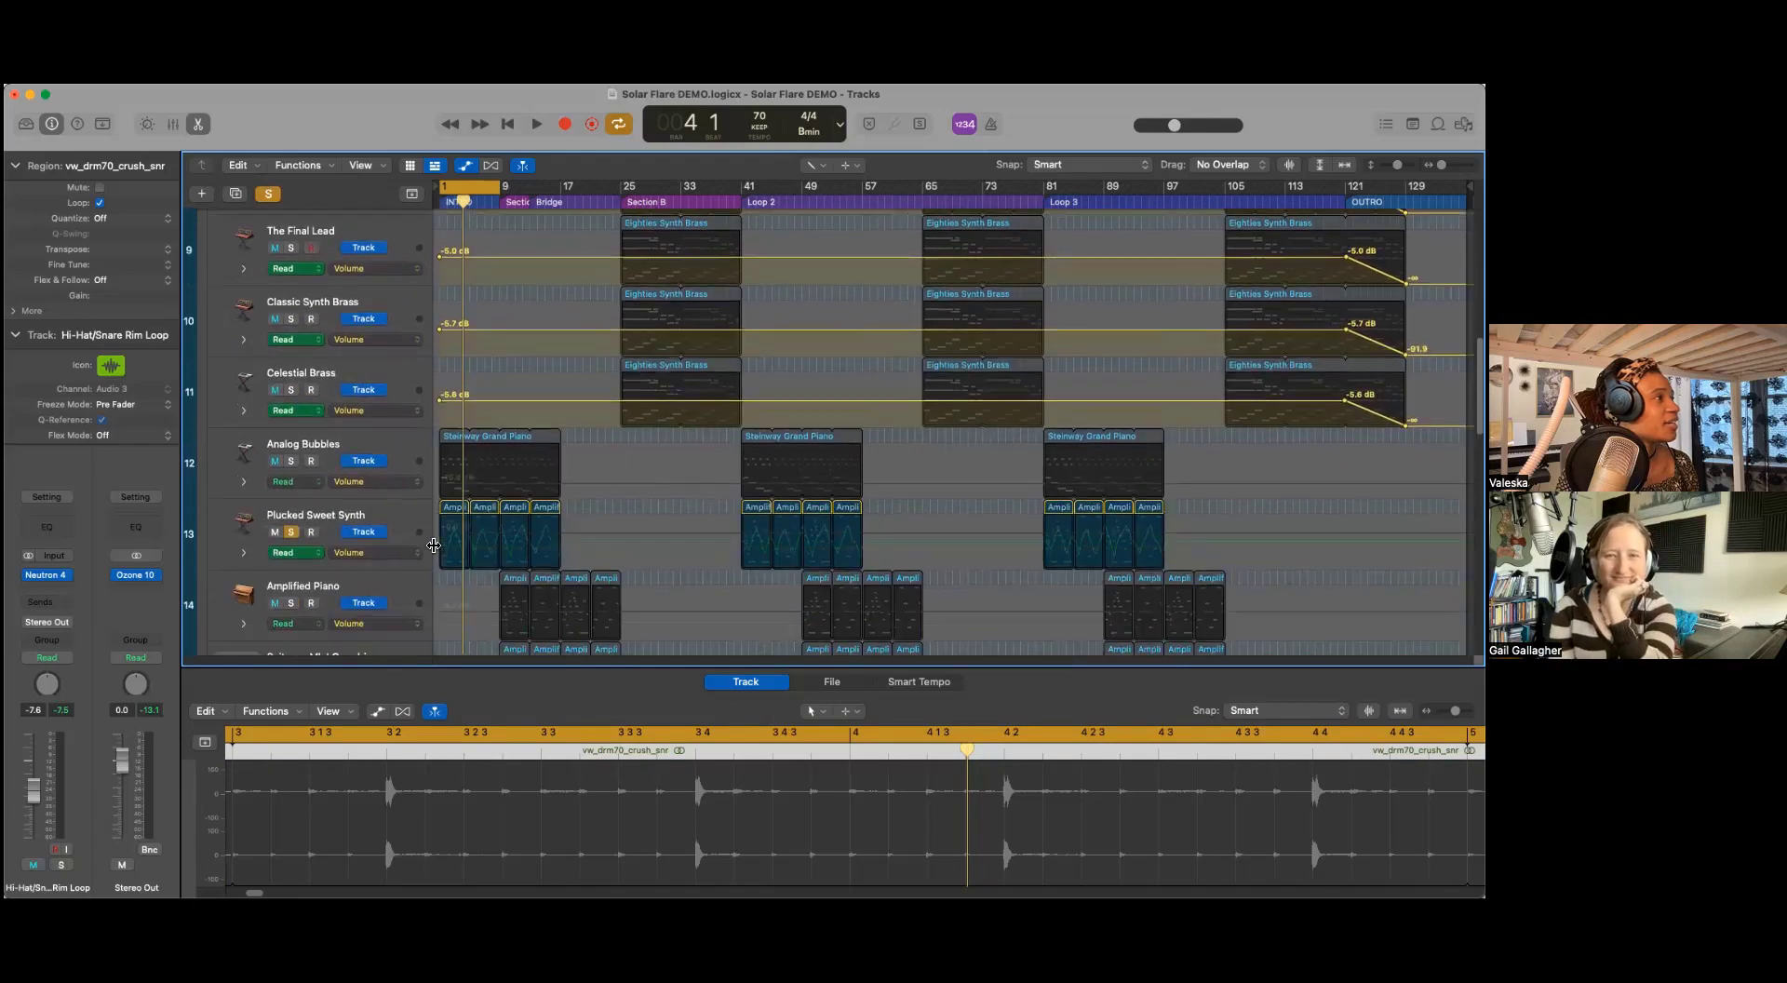
click(400, 554)
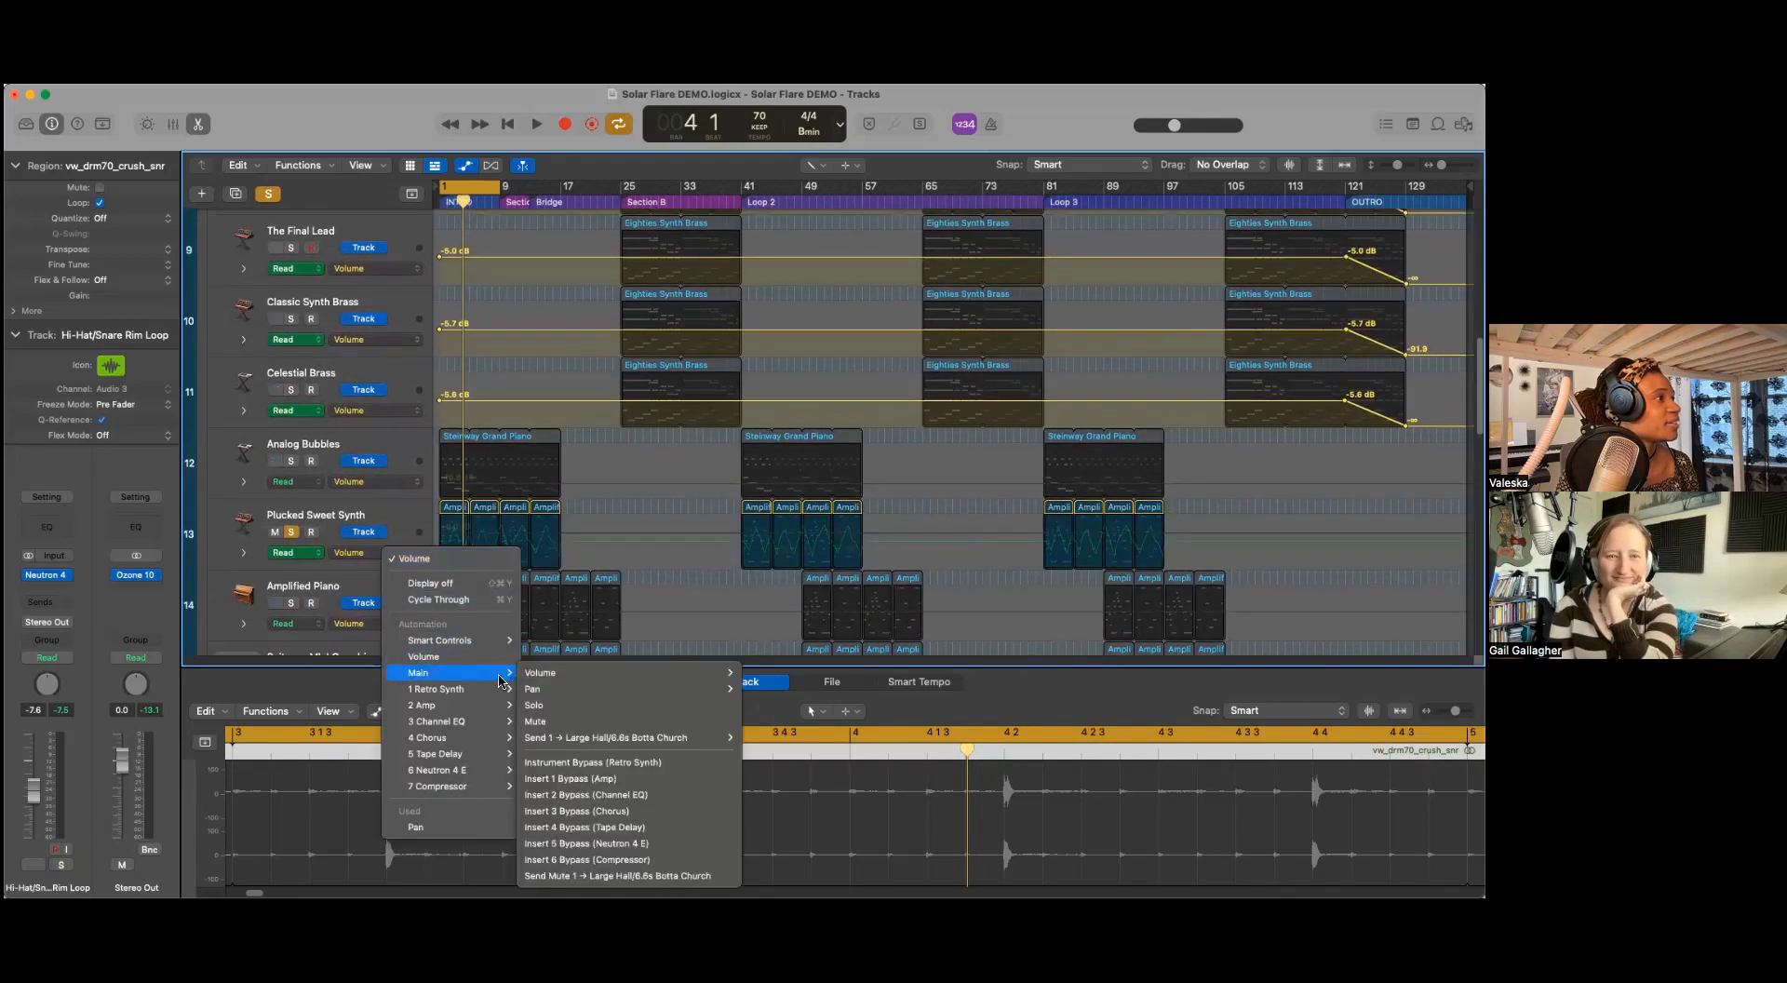
click(534, 696)
scroll(607, 513, up, 15)
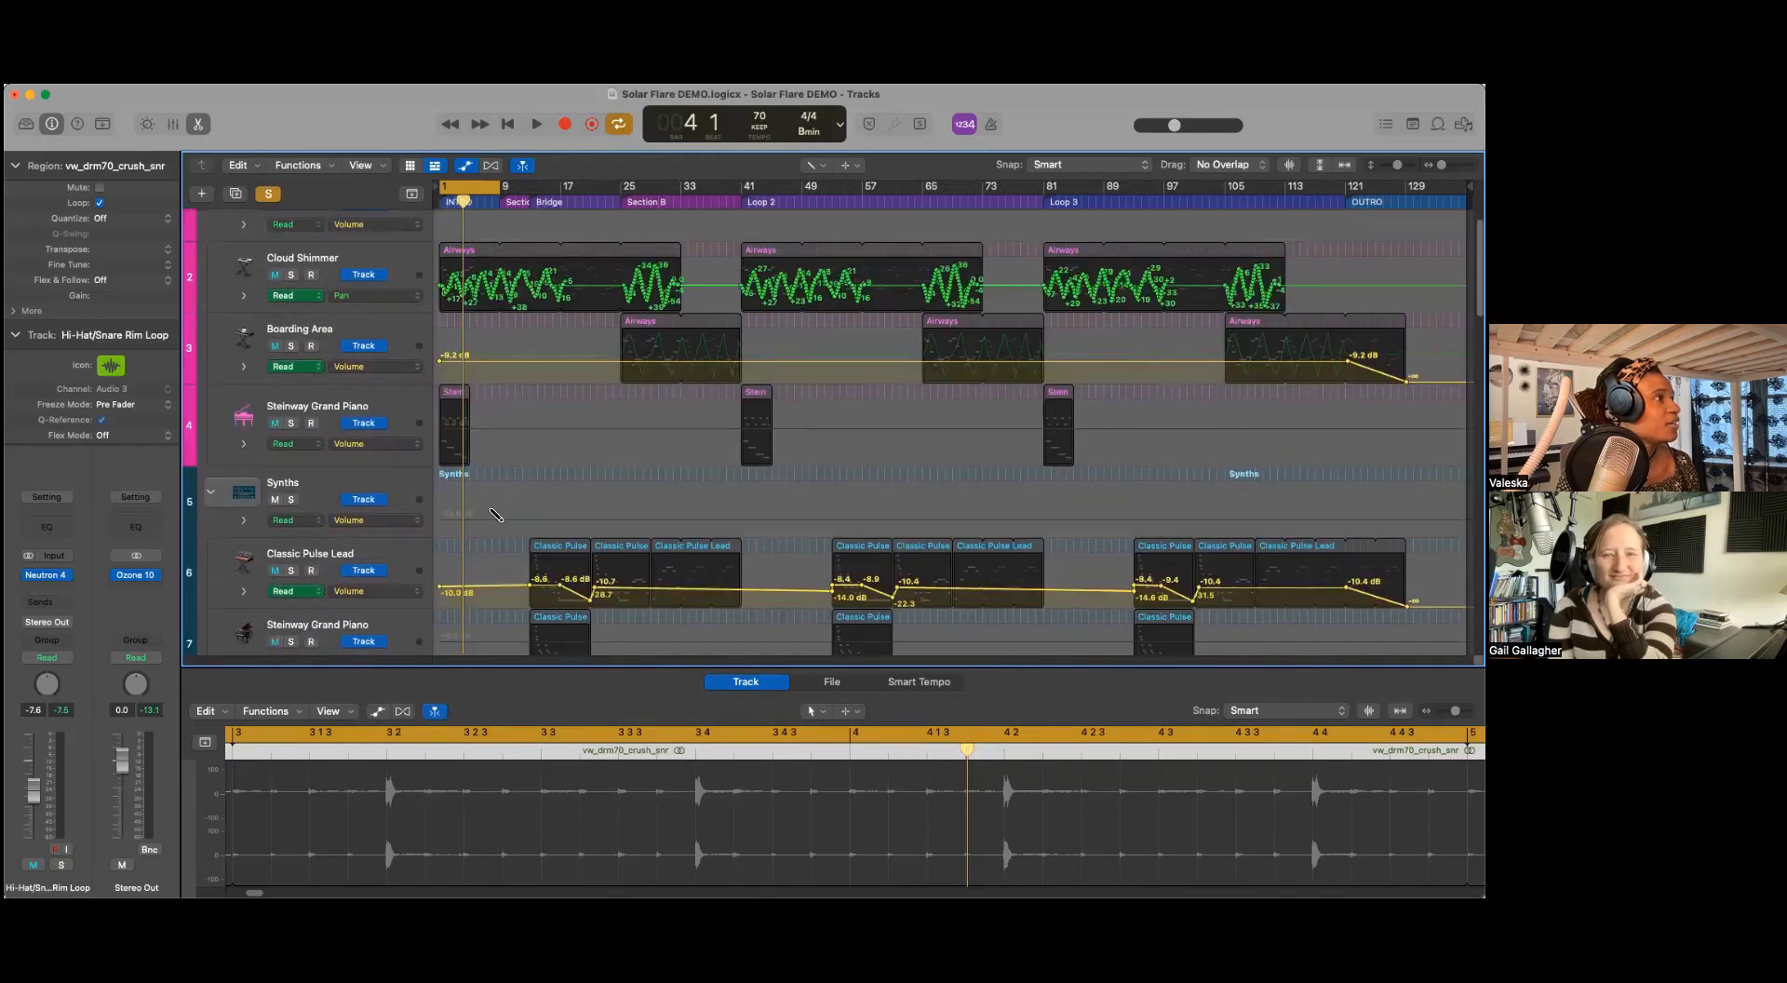
scroll(496, 514, down, 15)
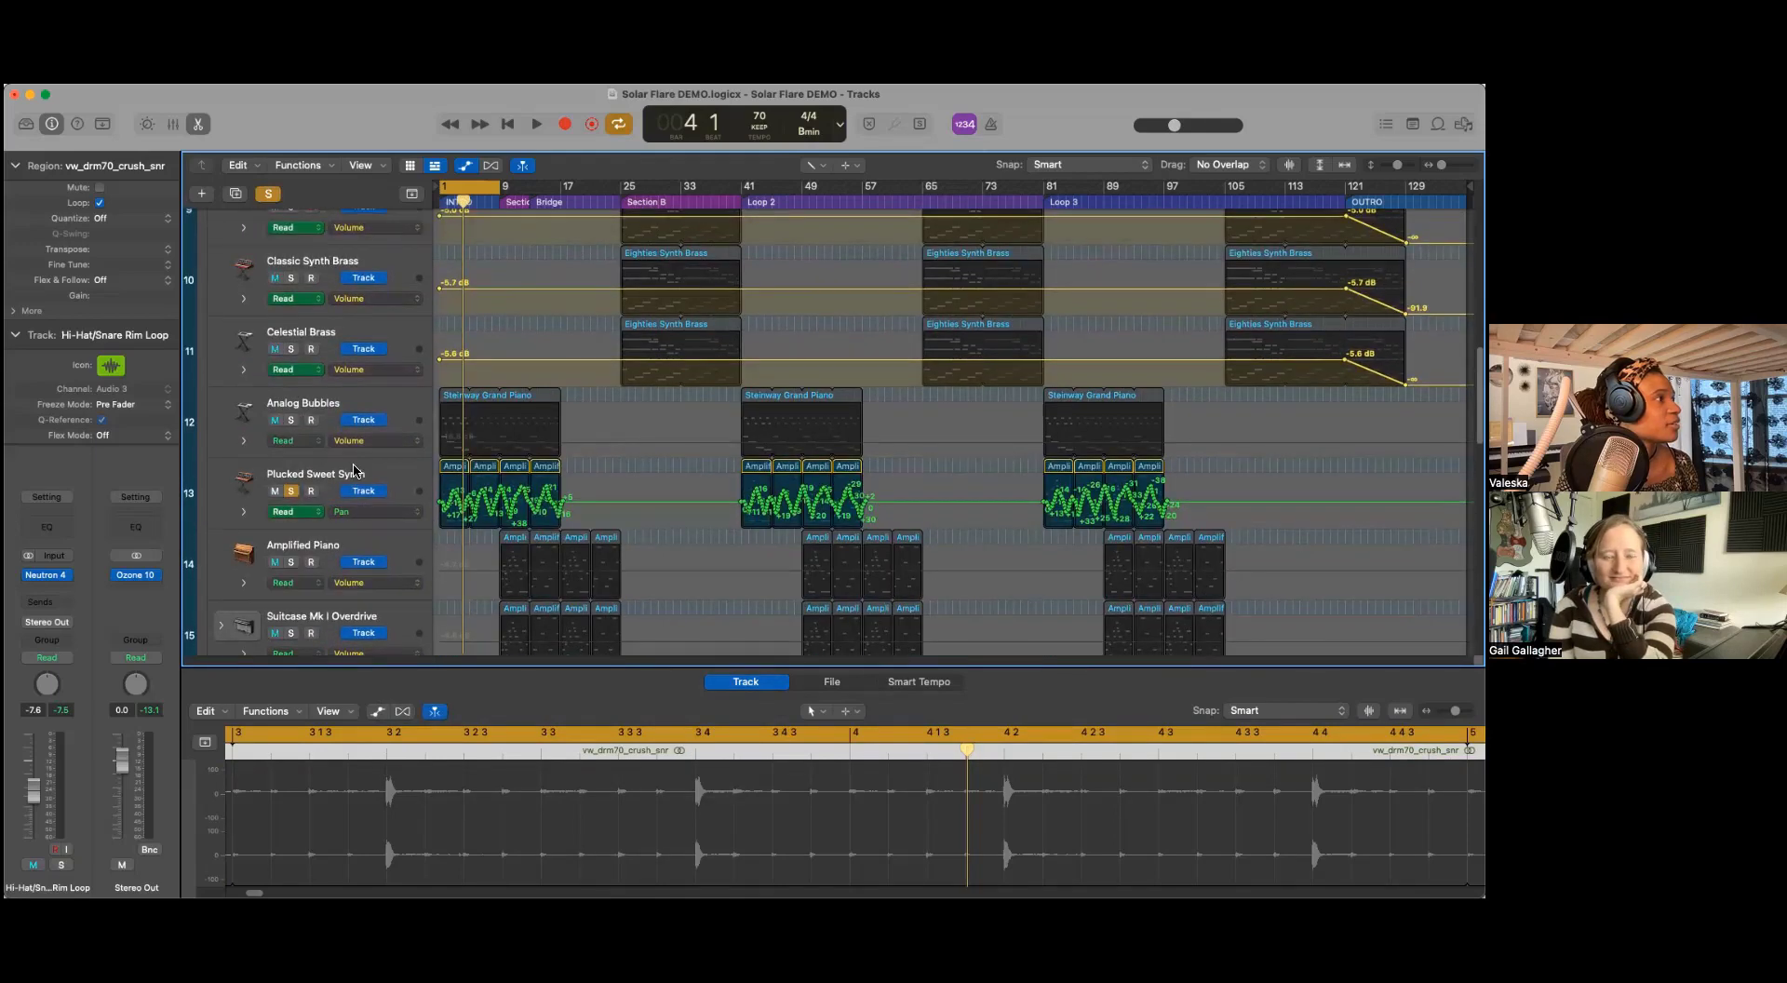
click(354, 471)
Step: Solo the Cloud Shimmer track together with Plucked Sweet Synth
scroll(342, 479, up, 10)
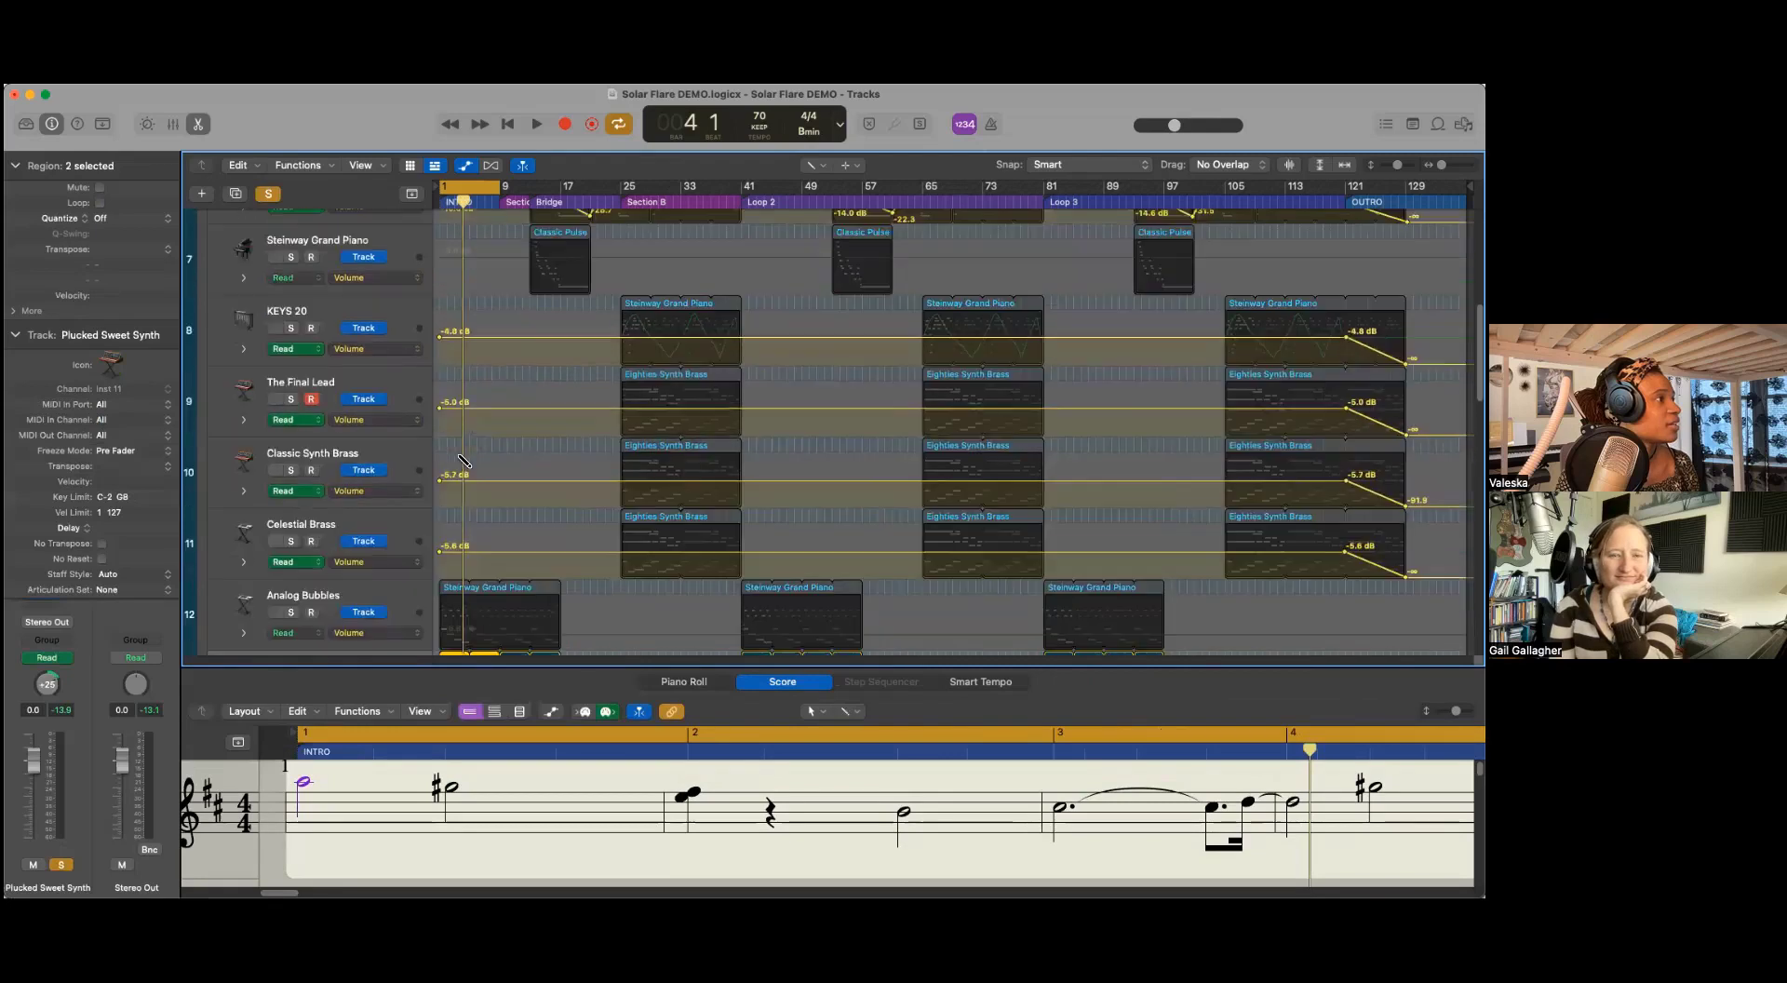
click(292, 314)
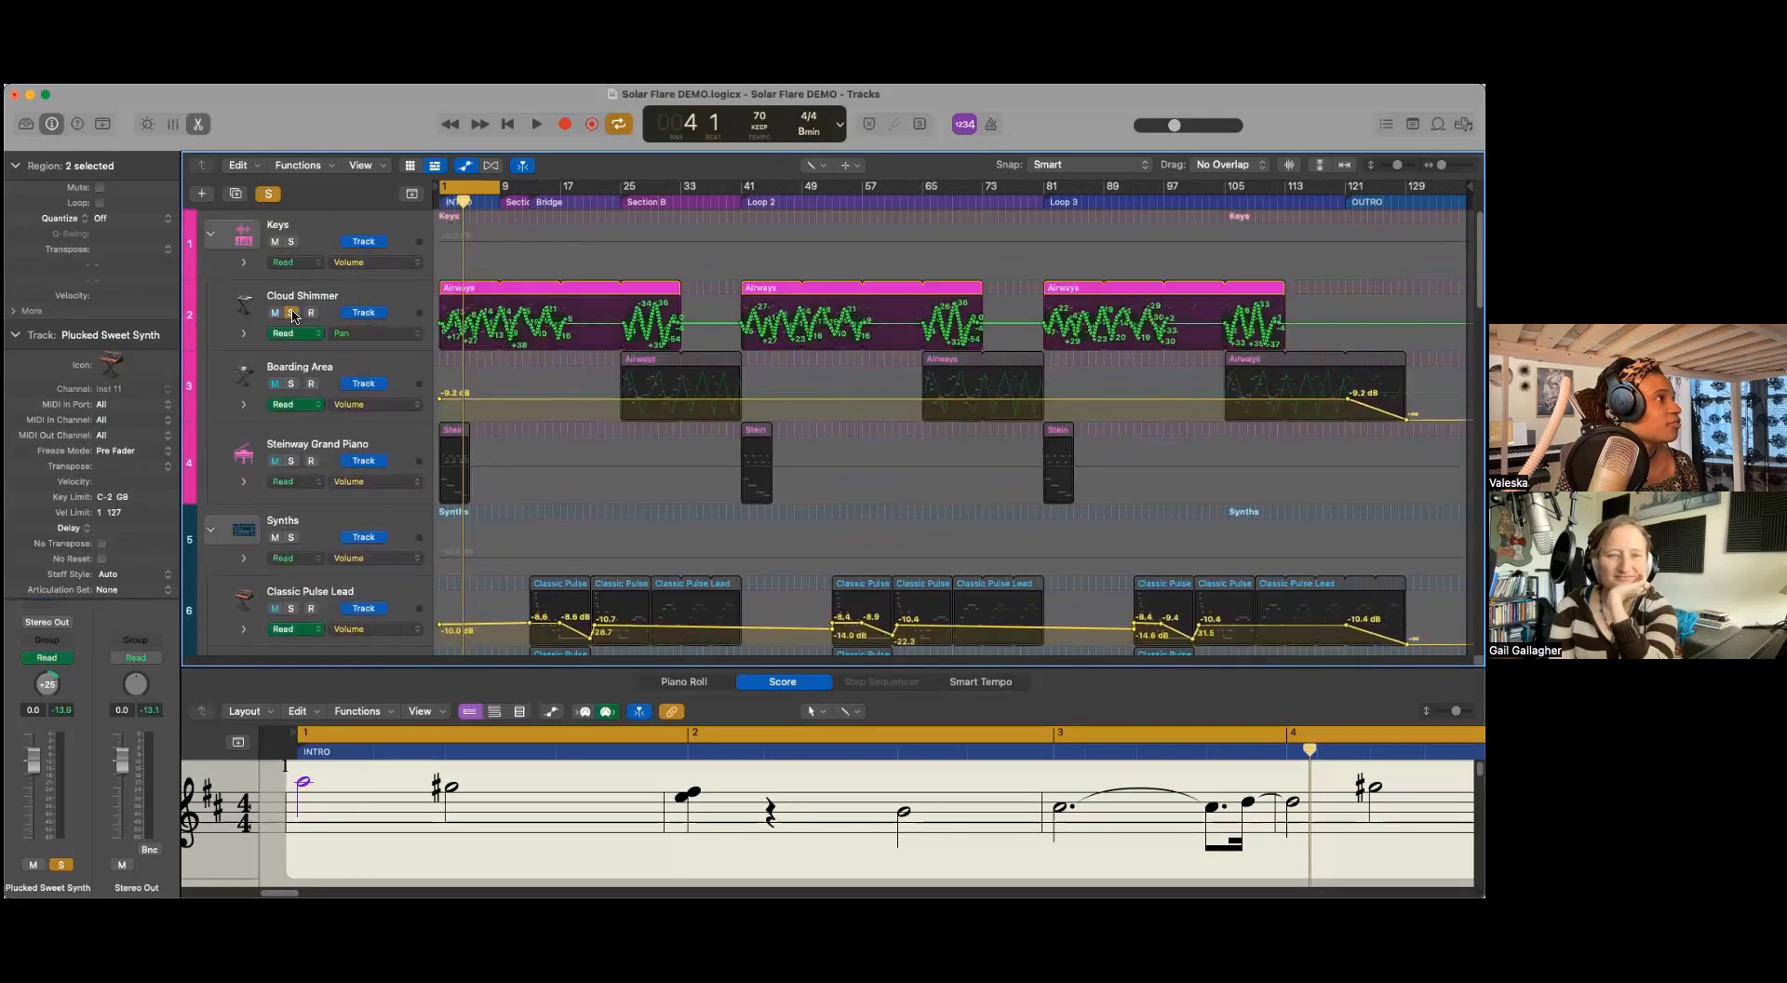
scroll(644, 472, down, 1)
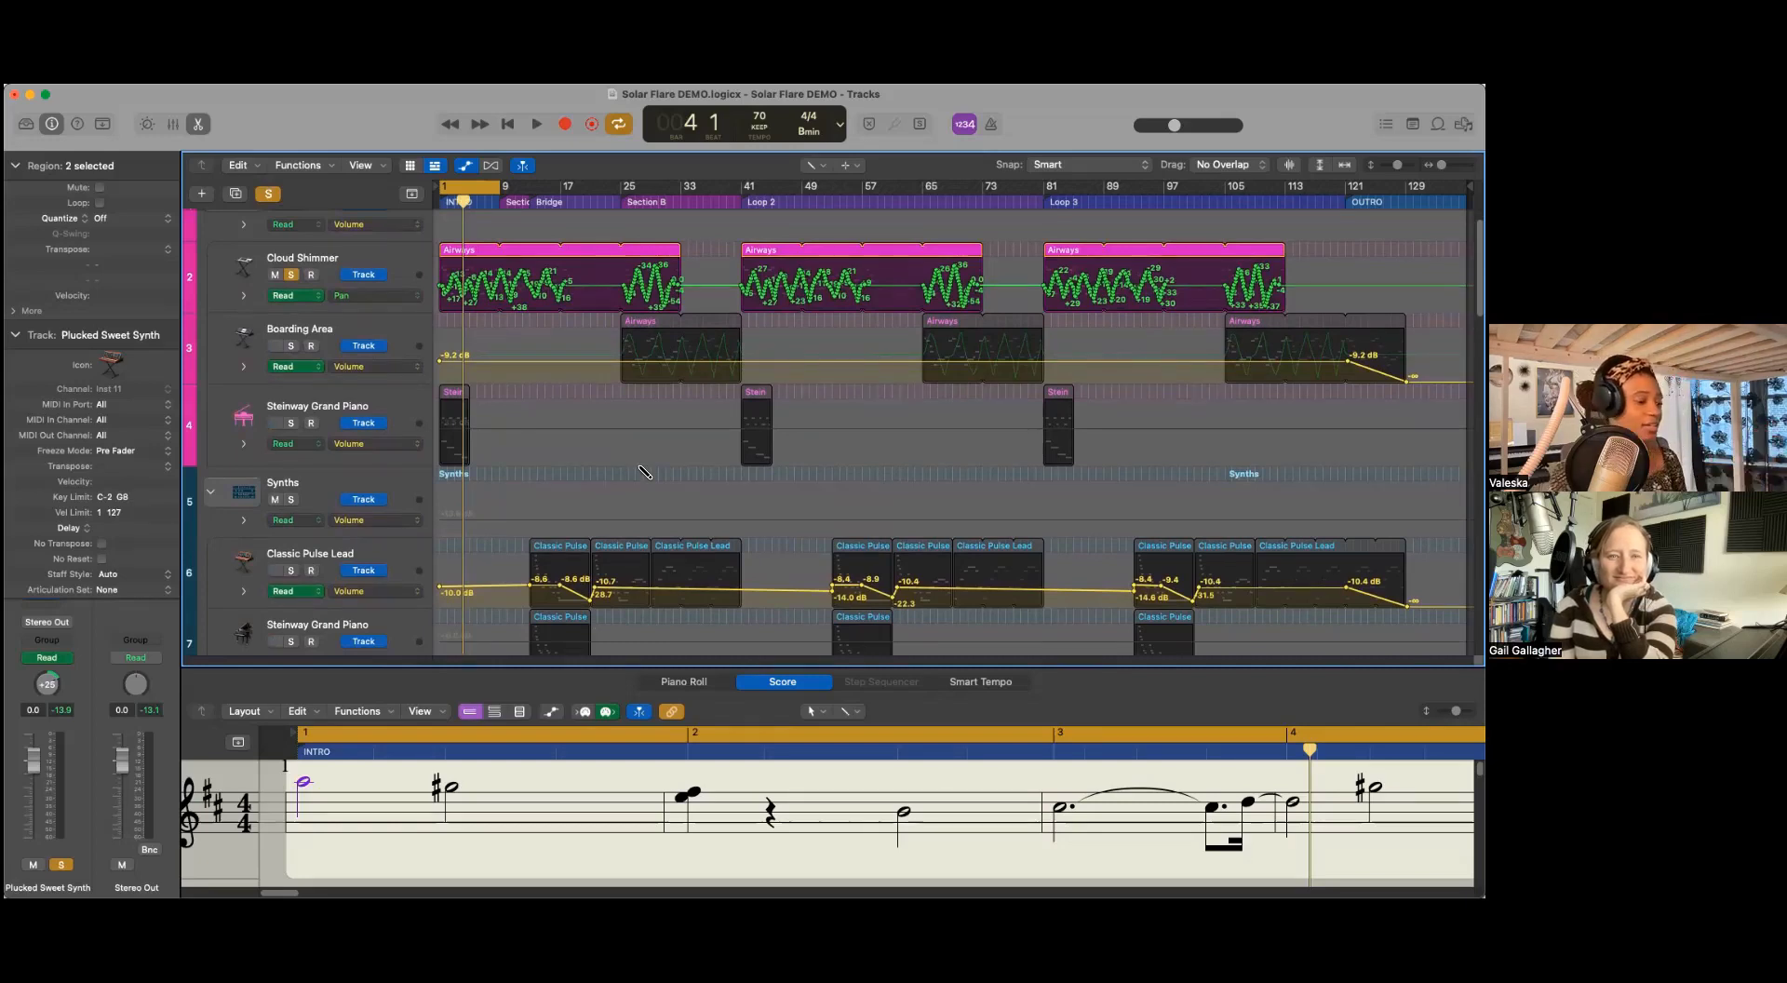
Step: Play the soloed Cloud Shimmer and Plucked Sweet Synth tracks from bar 1 to hear their panning, stopping in bar 5
key(Return)
key(space)
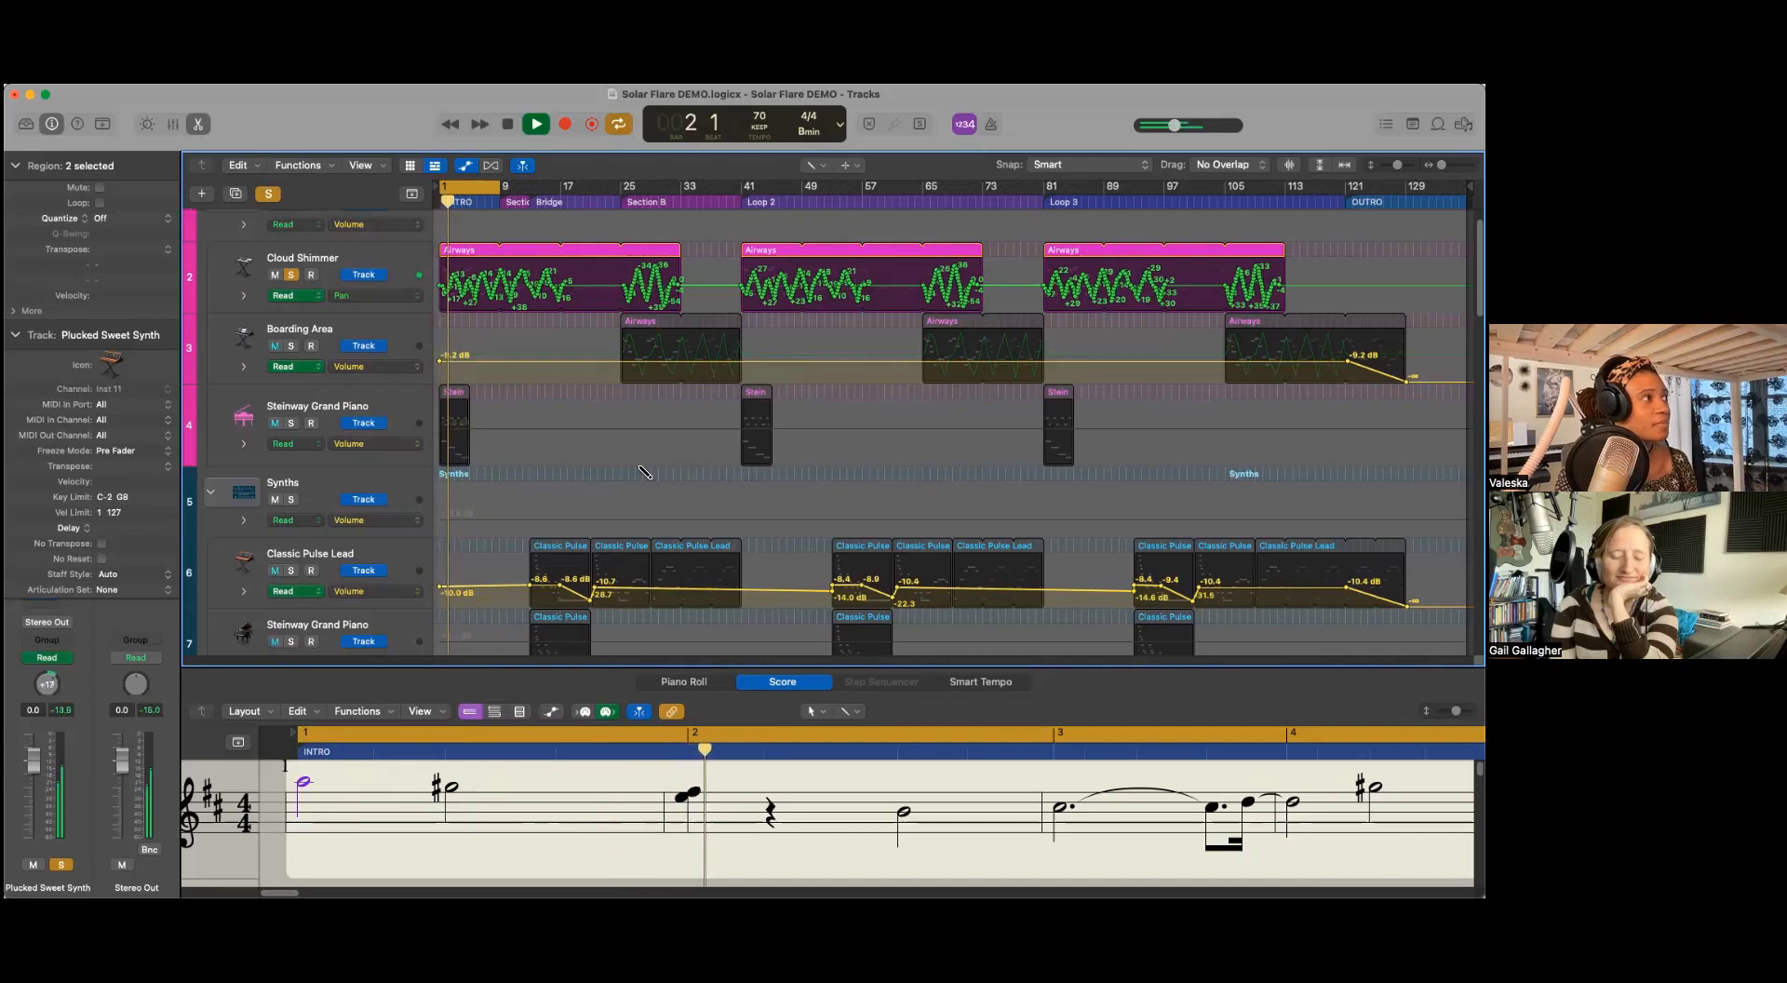
scroll(645, 472, down, 4)
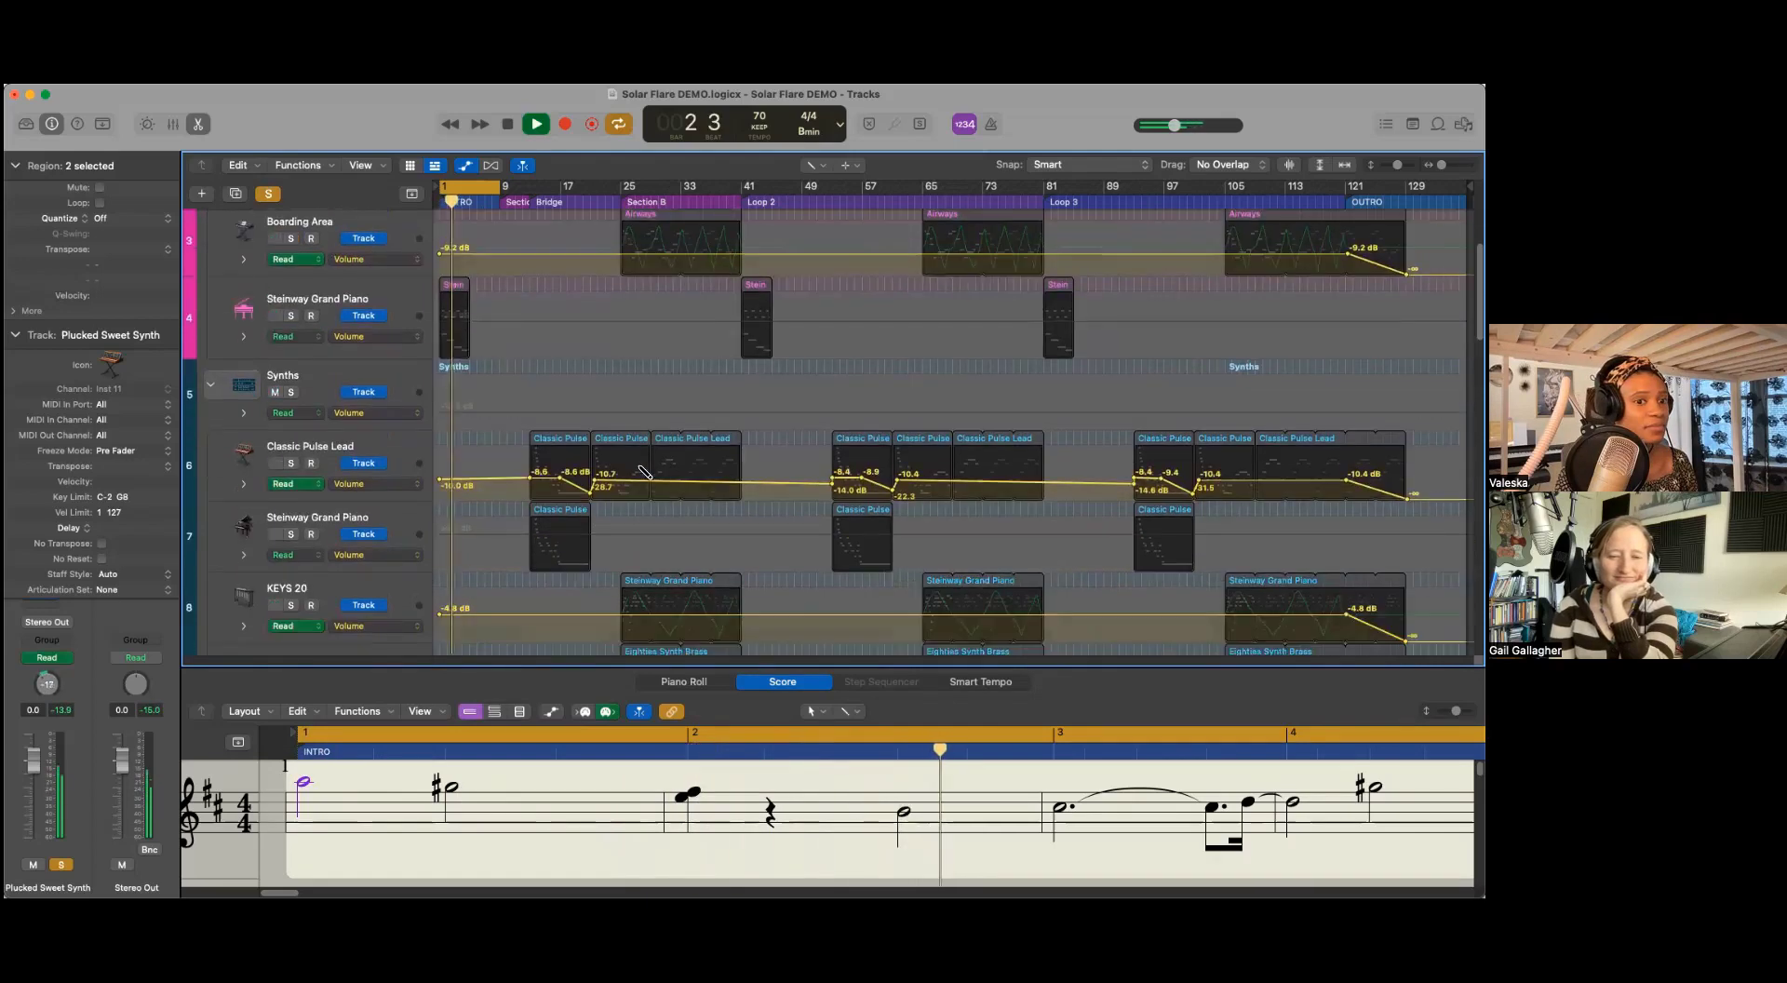
scroll(645, 472, down, 4)
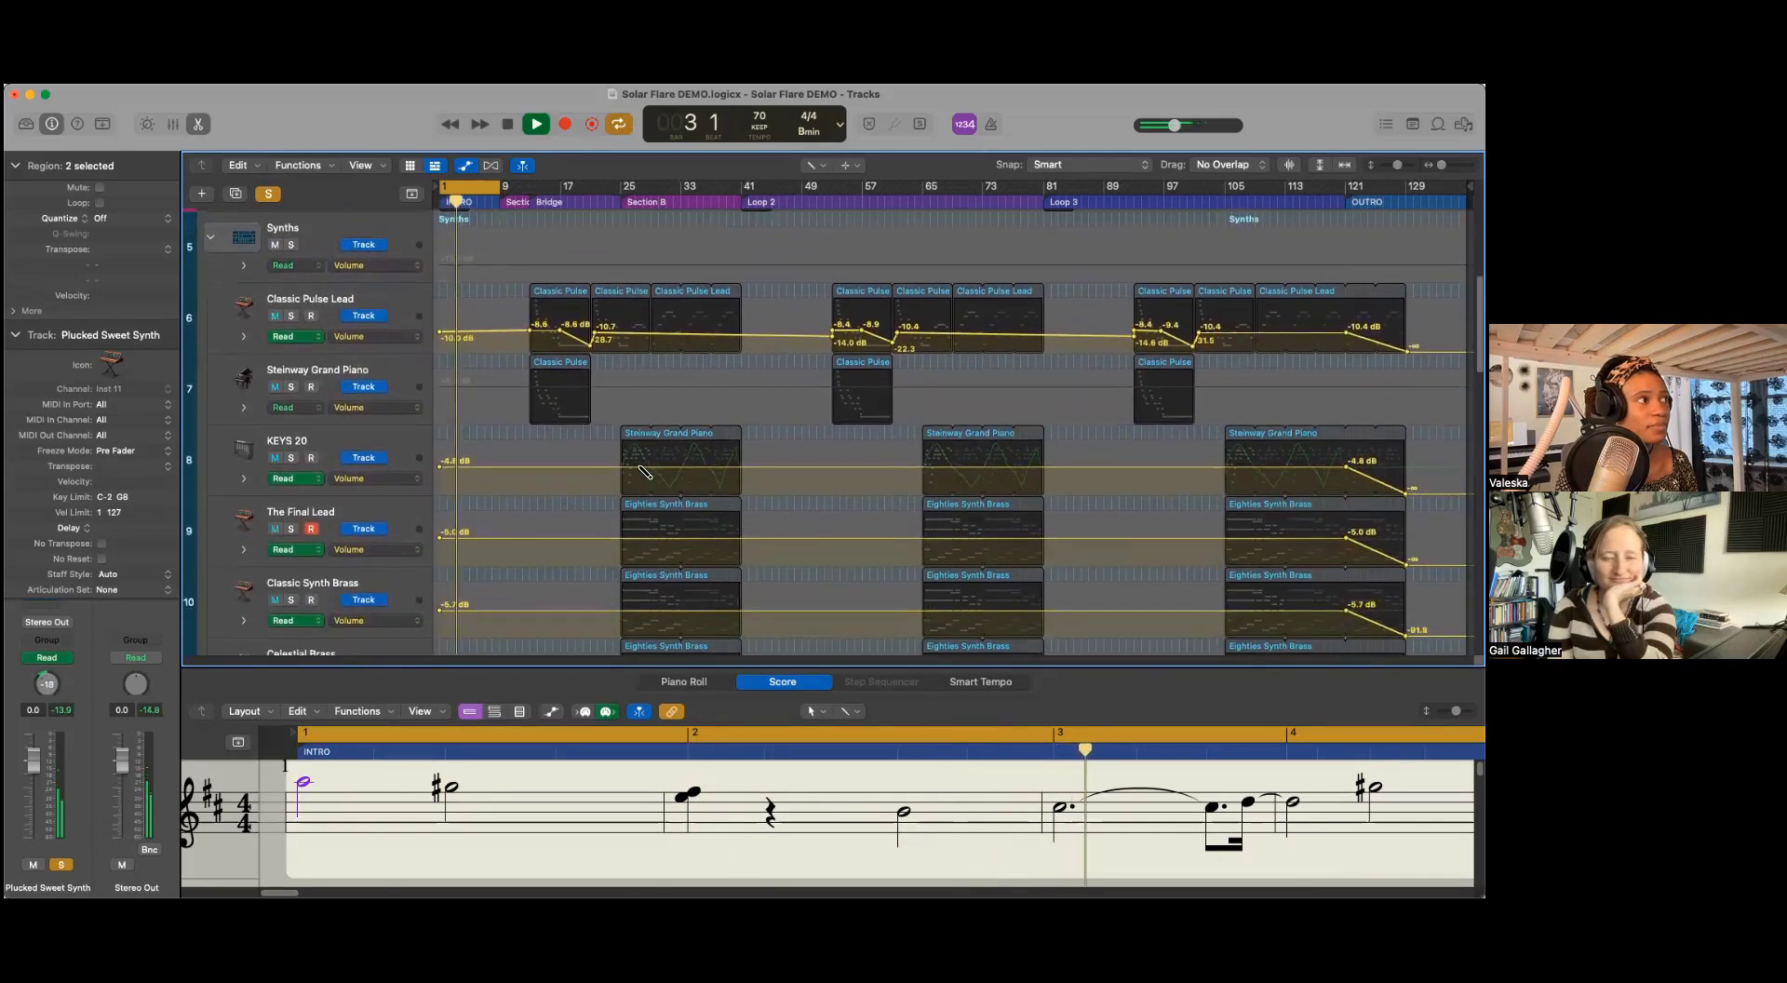
scroll(642, 472, down, 4)
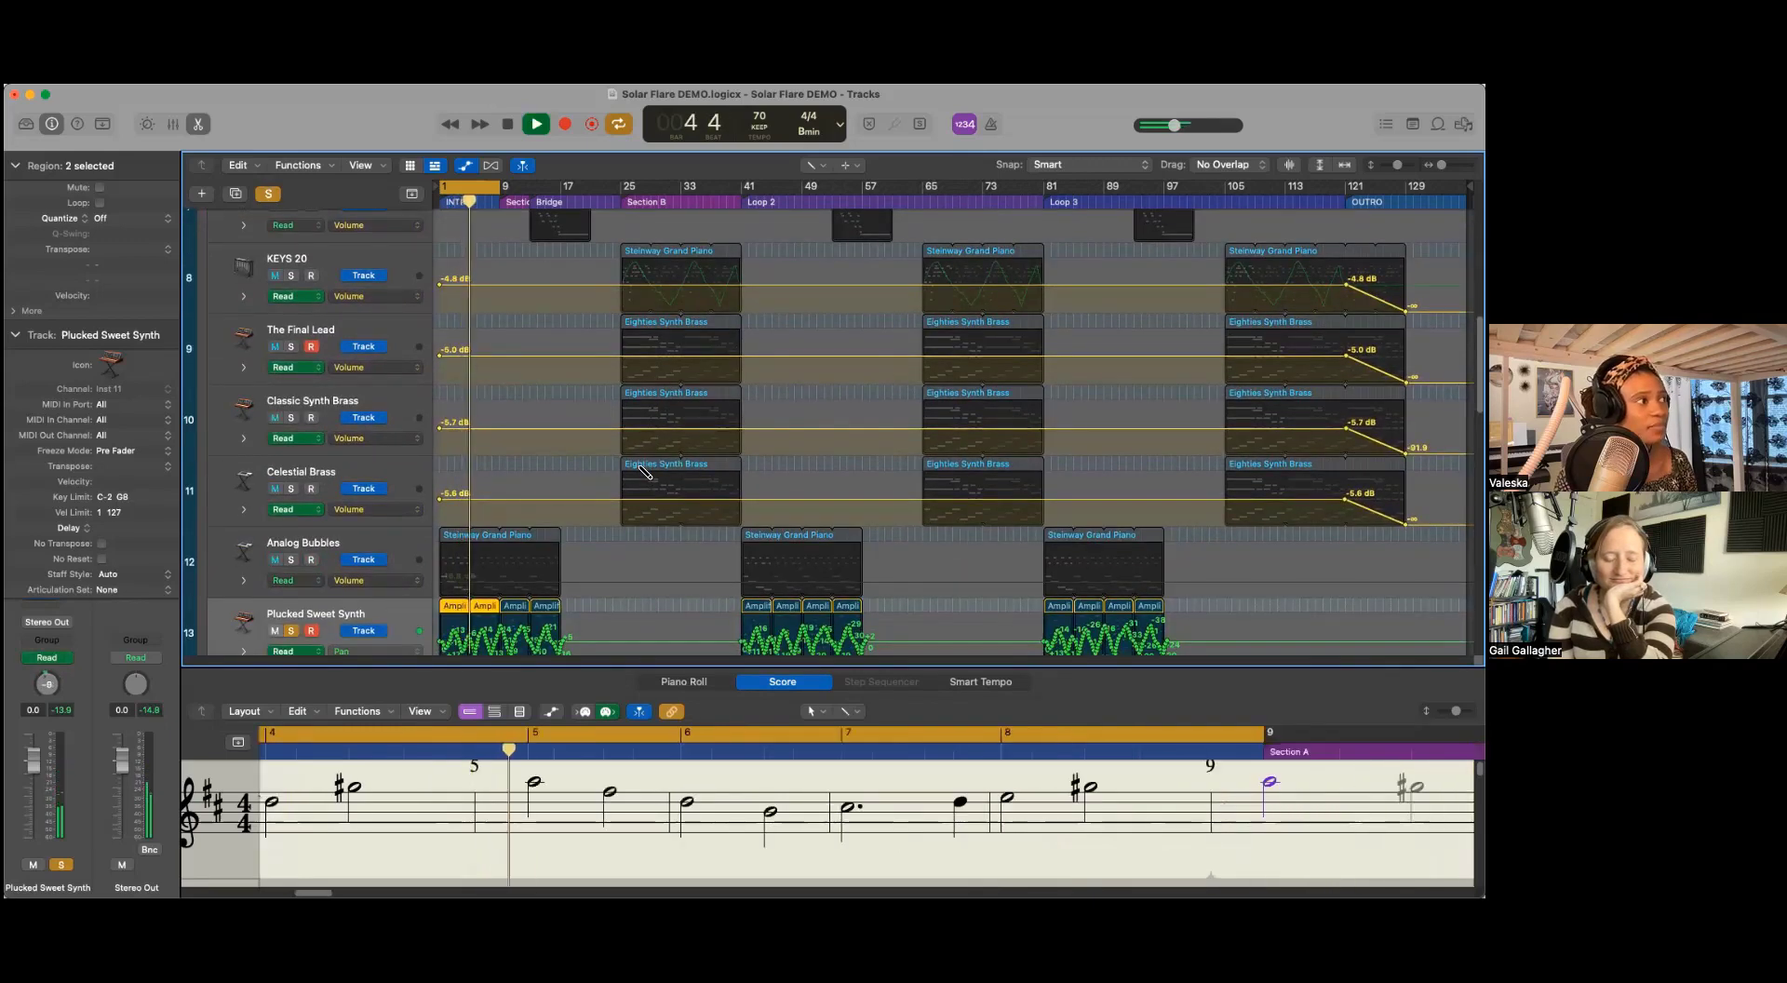
scroll(645, 472, down, 1)
scroll(645, 472, up, 10)
key(space)
scroll(645, 503, down, 5)
scroll(645, 503, up, 5)
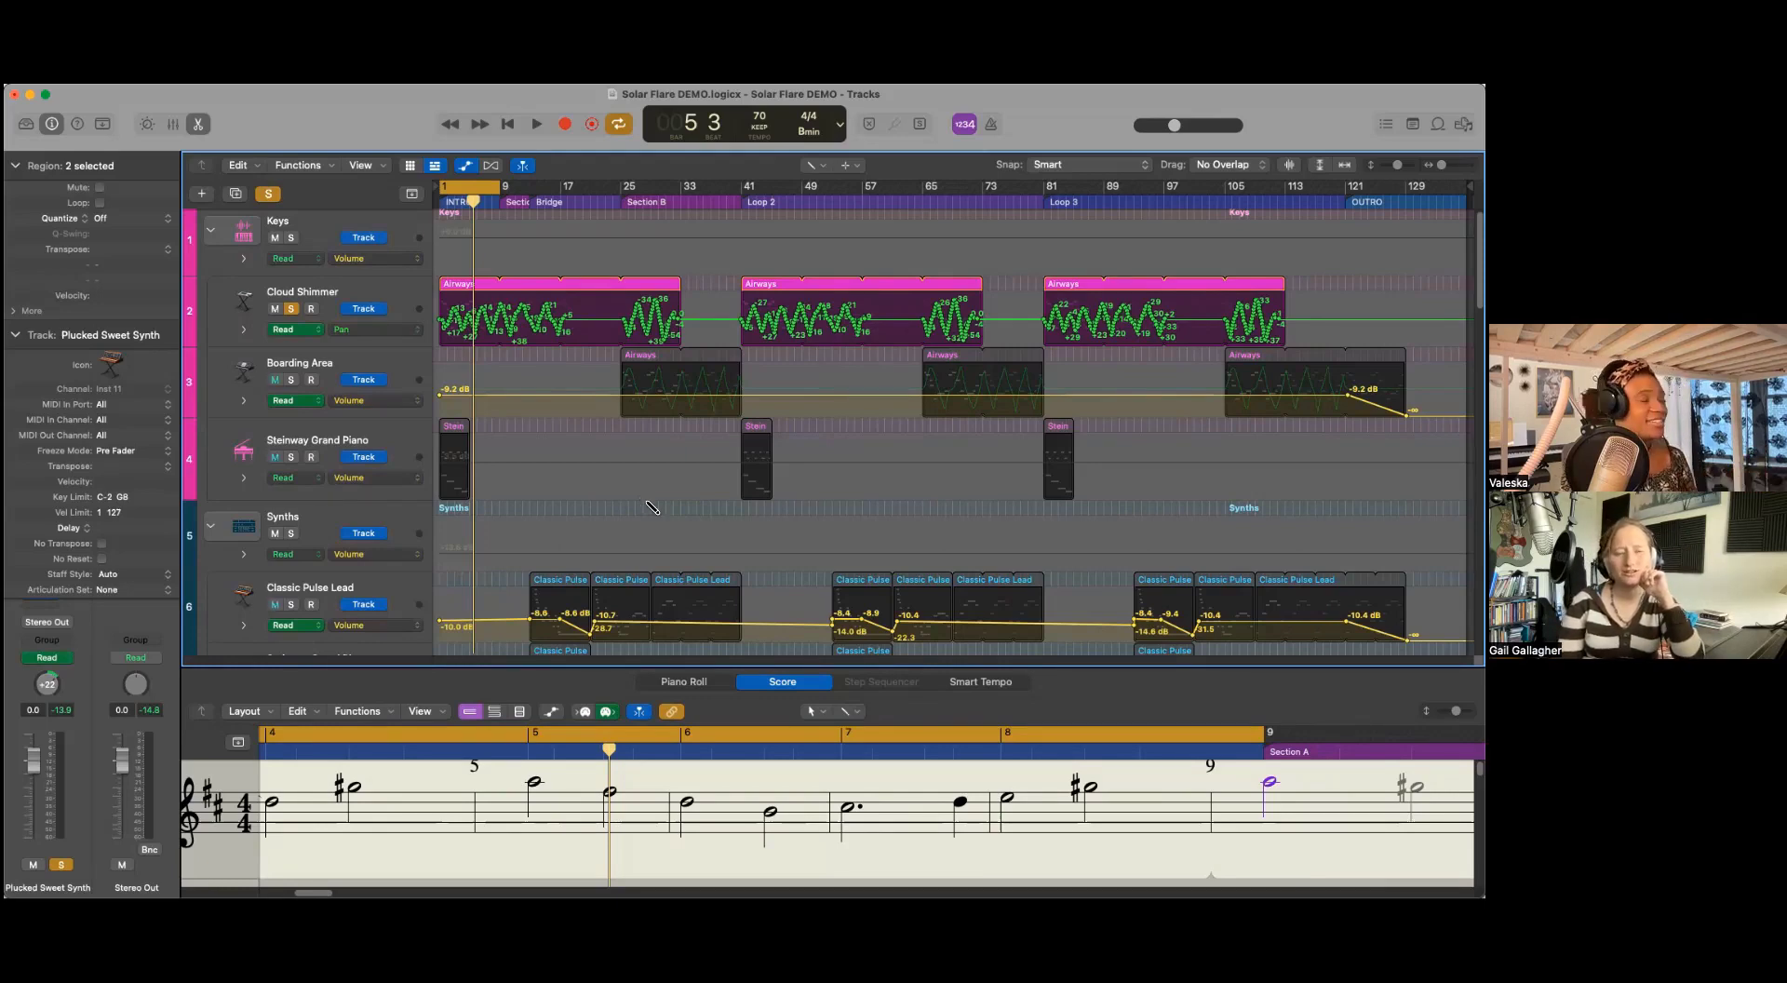
Step: Clear all track solos and move the cycle range to Section A, bars 9 to 13
click(269, 194)
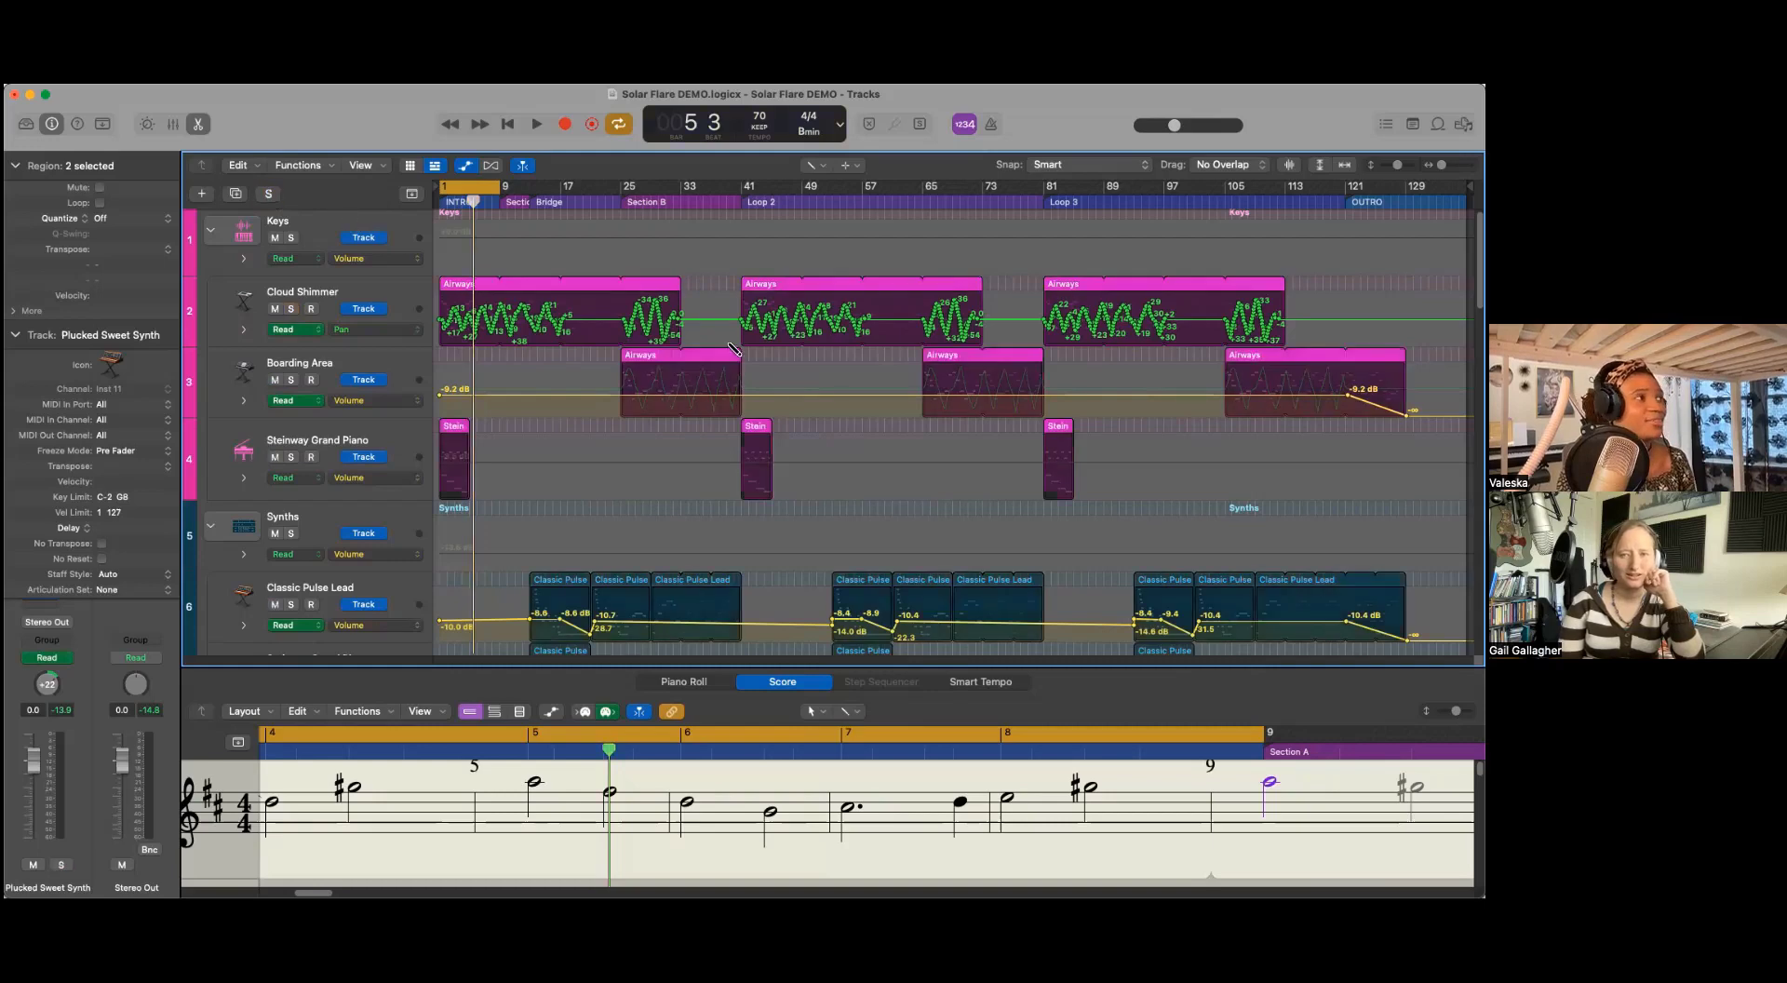
scroll(728, 352, down, 15)
scroll(729, 352, up, 15)
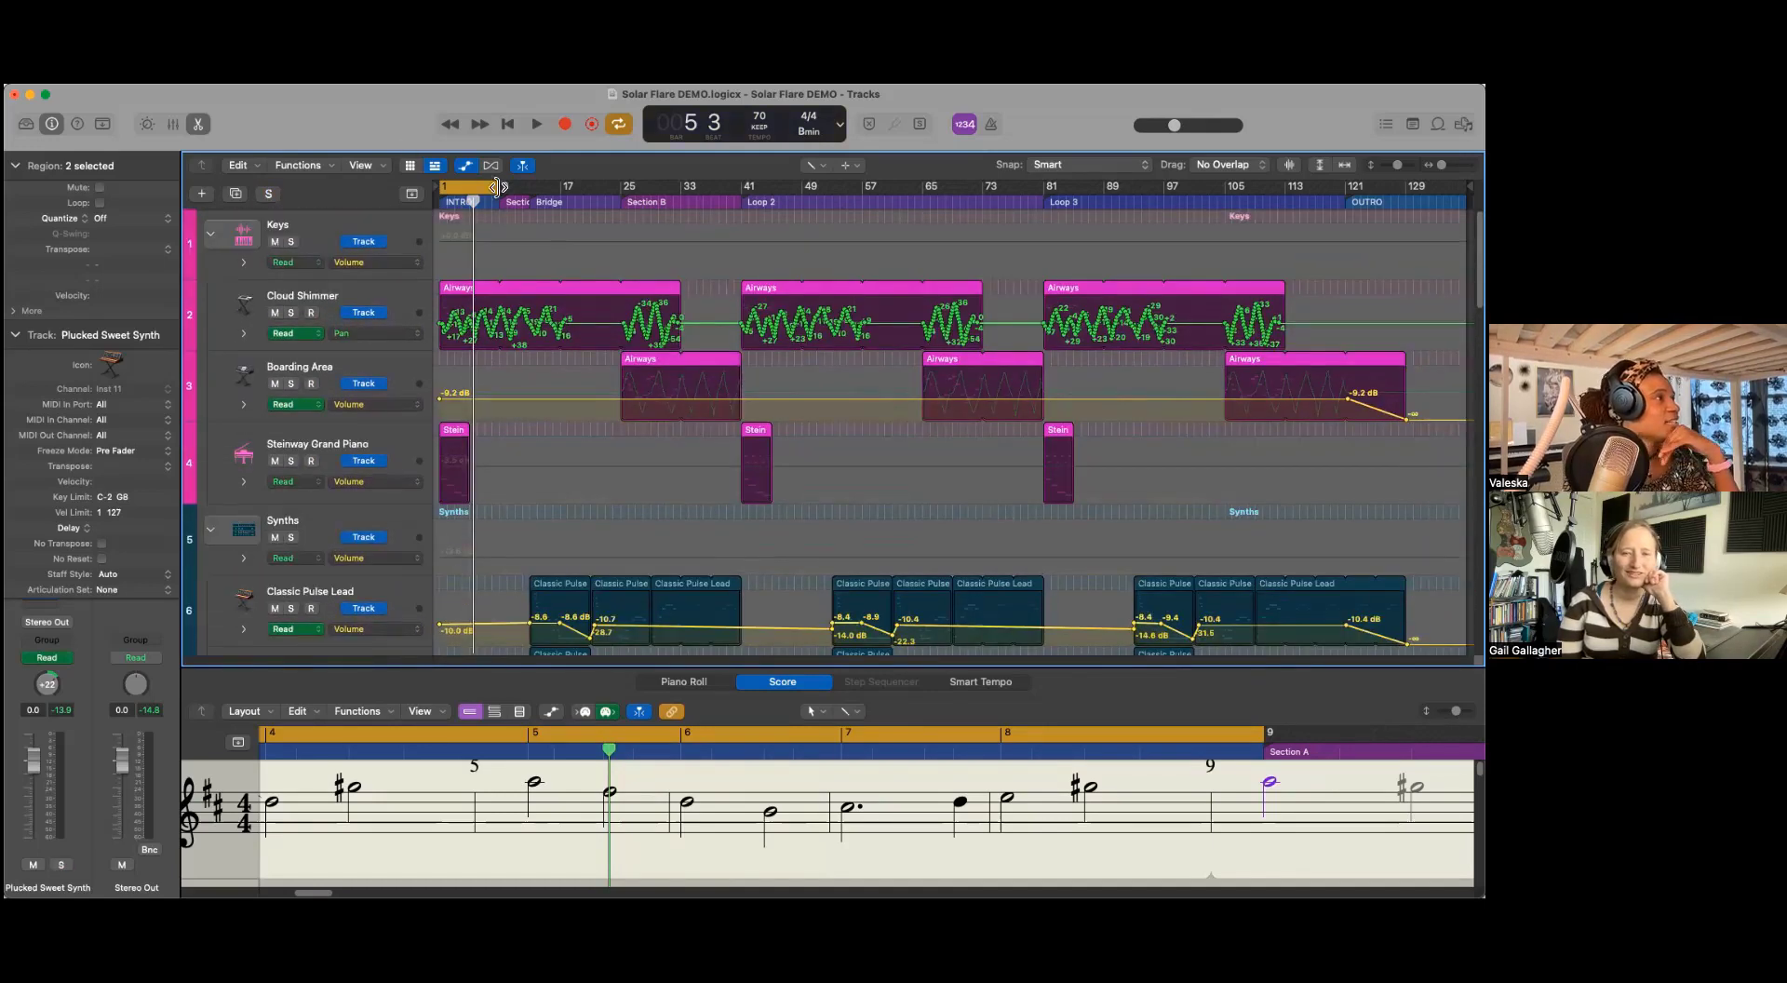
drag(482, 189, 531, 191)
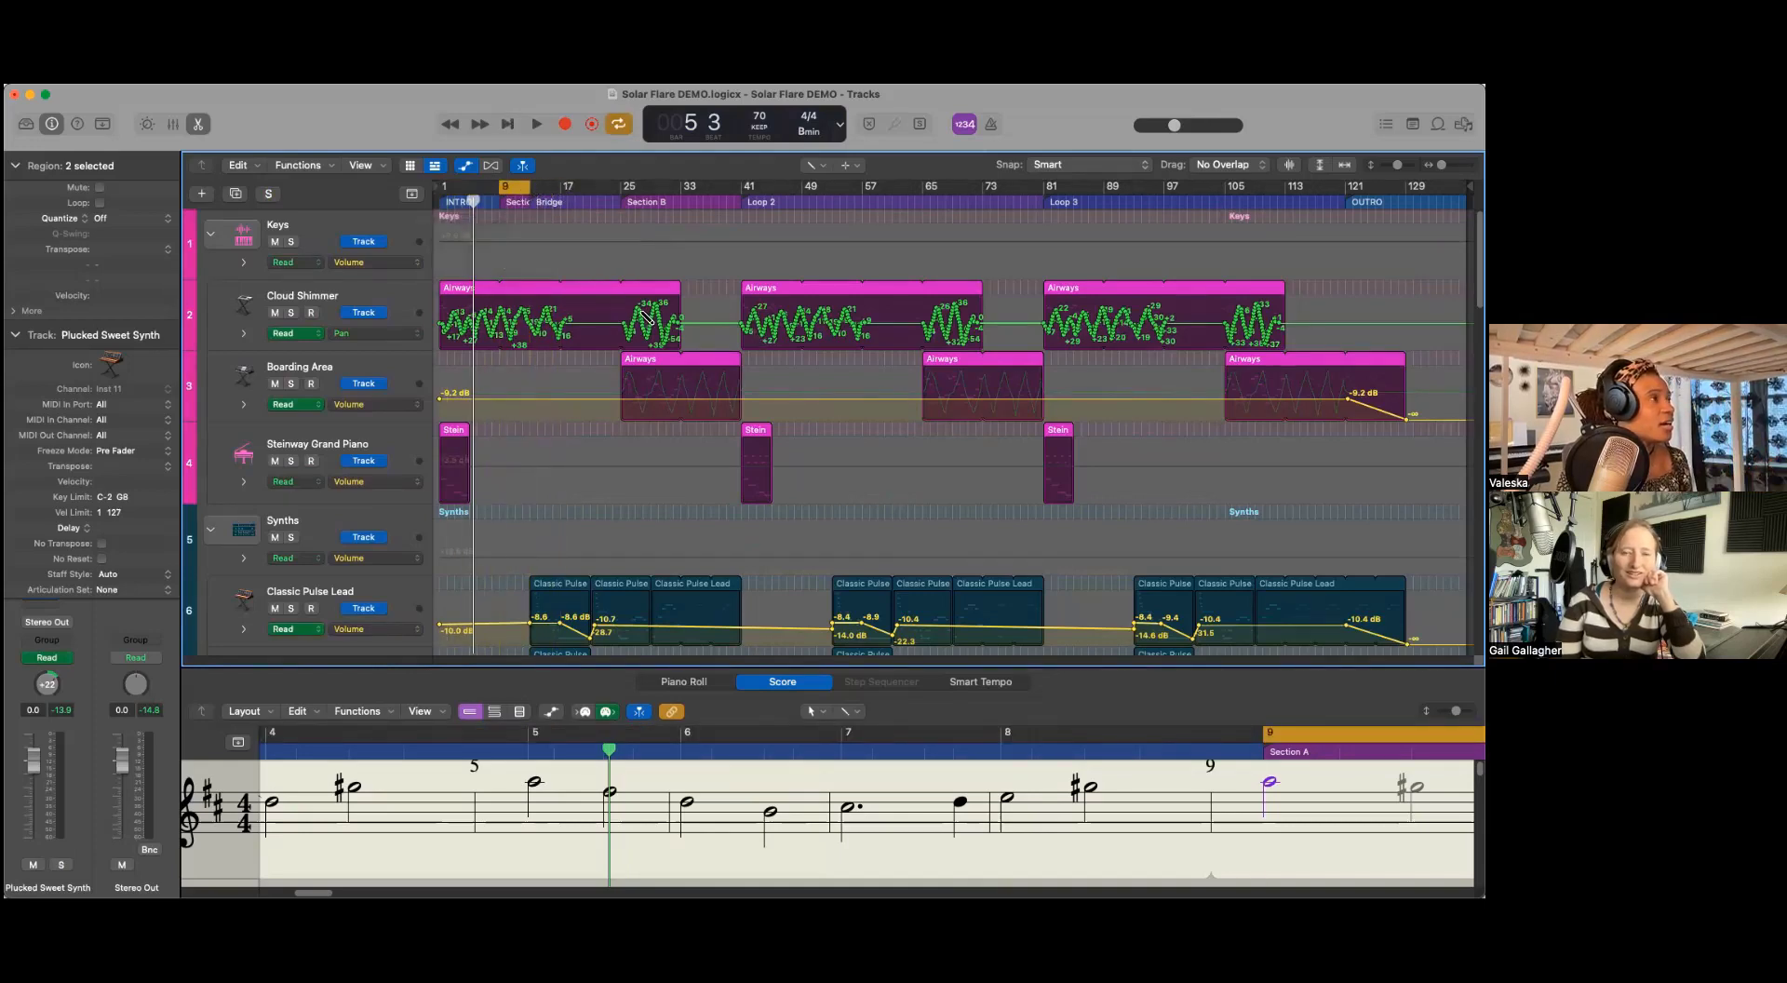
Step: Play the full mix briefly from bar 9 and look through the synth and drum tracks used in Section A
key(space)
scroll(646, 315, down, 1)
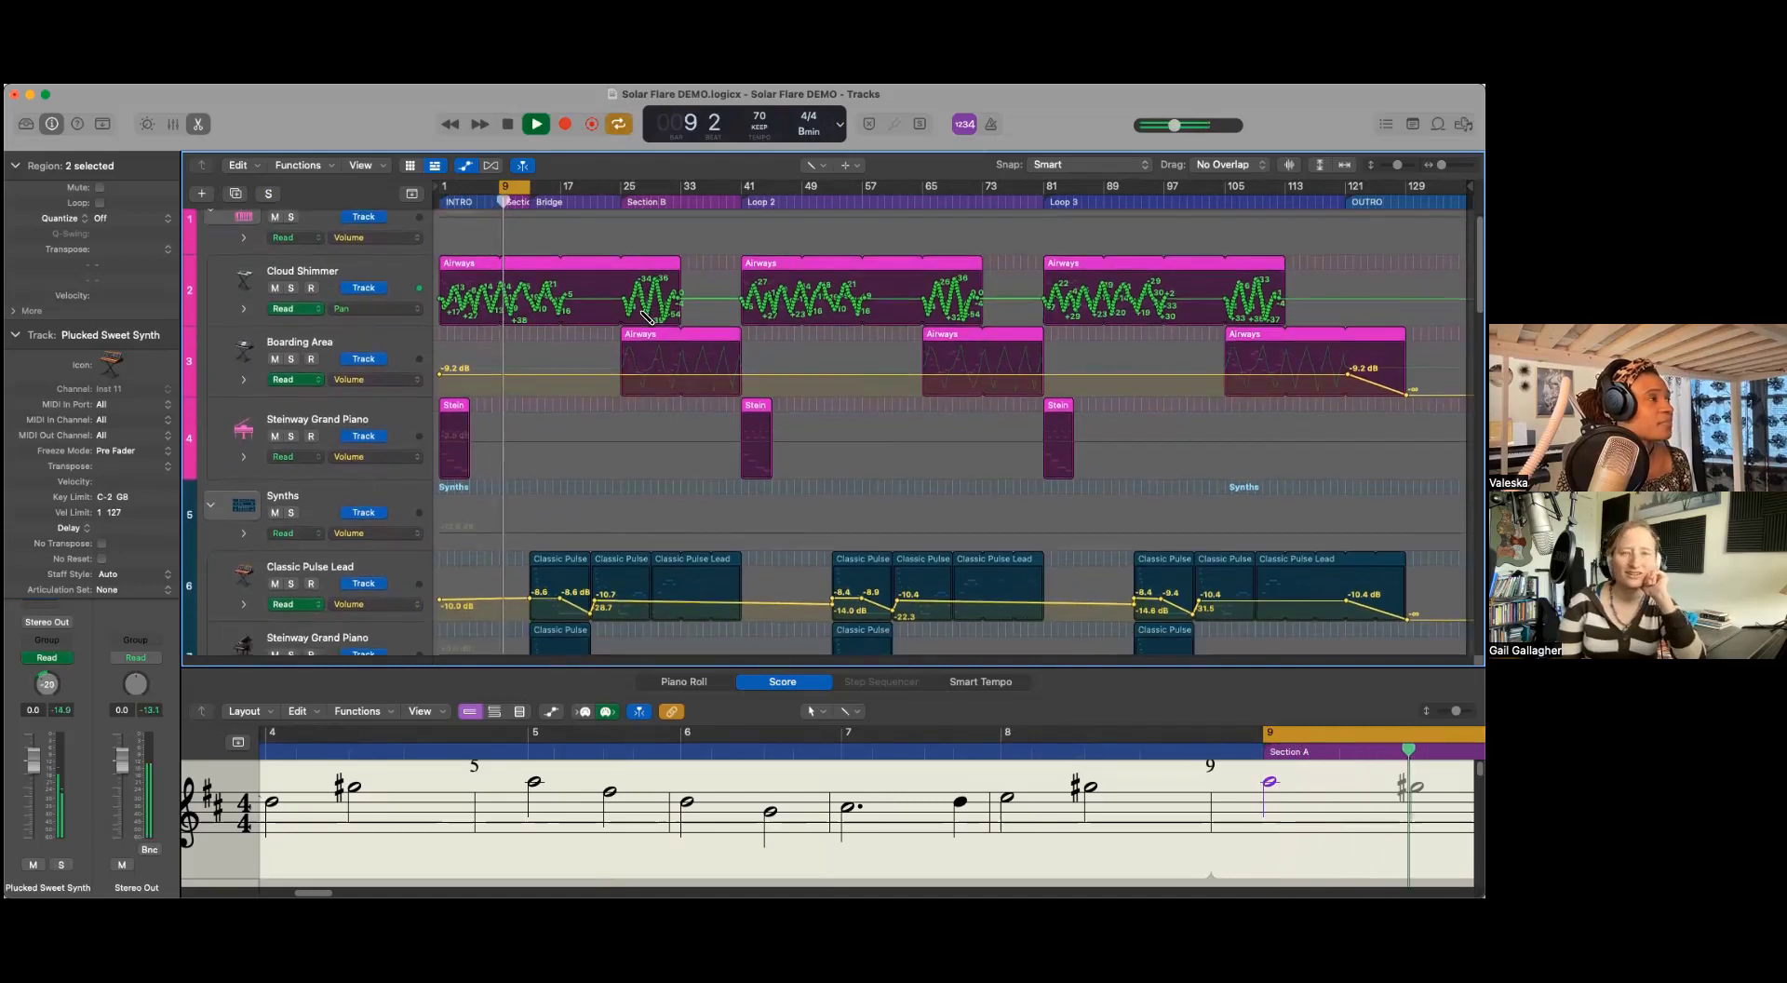
key(space)
scroll(533, 236, down, 15)
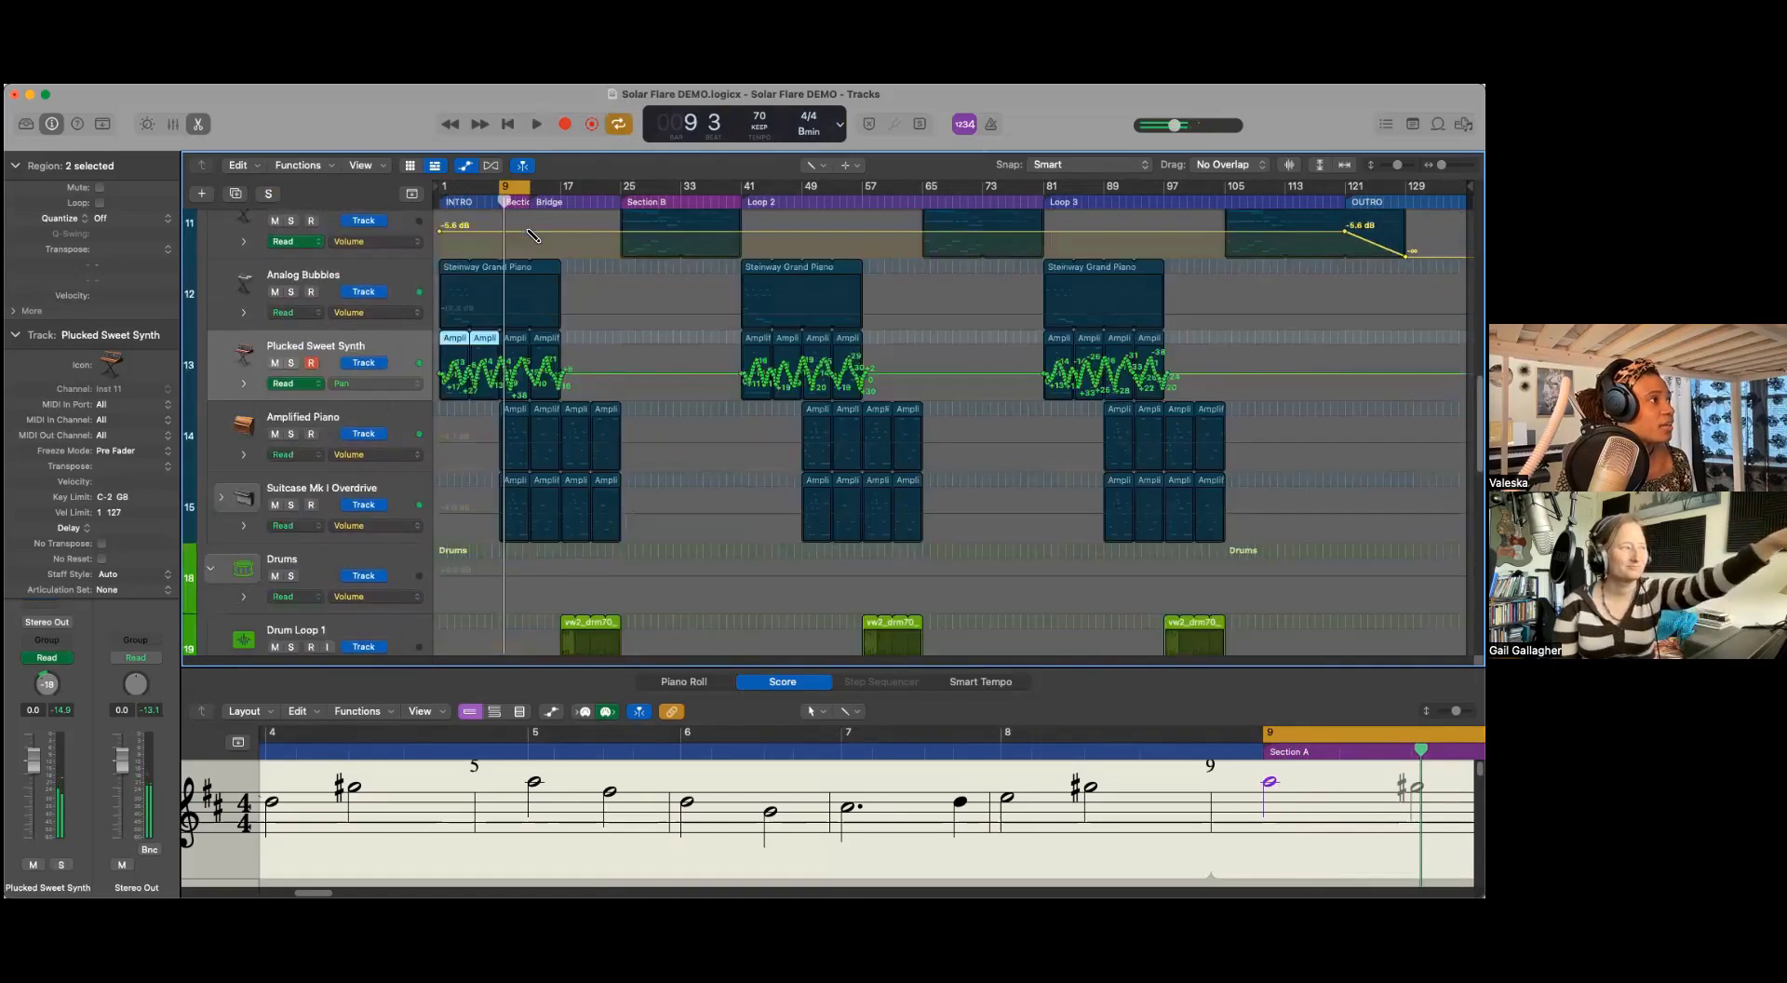
scroll(533, 235, down, 5)
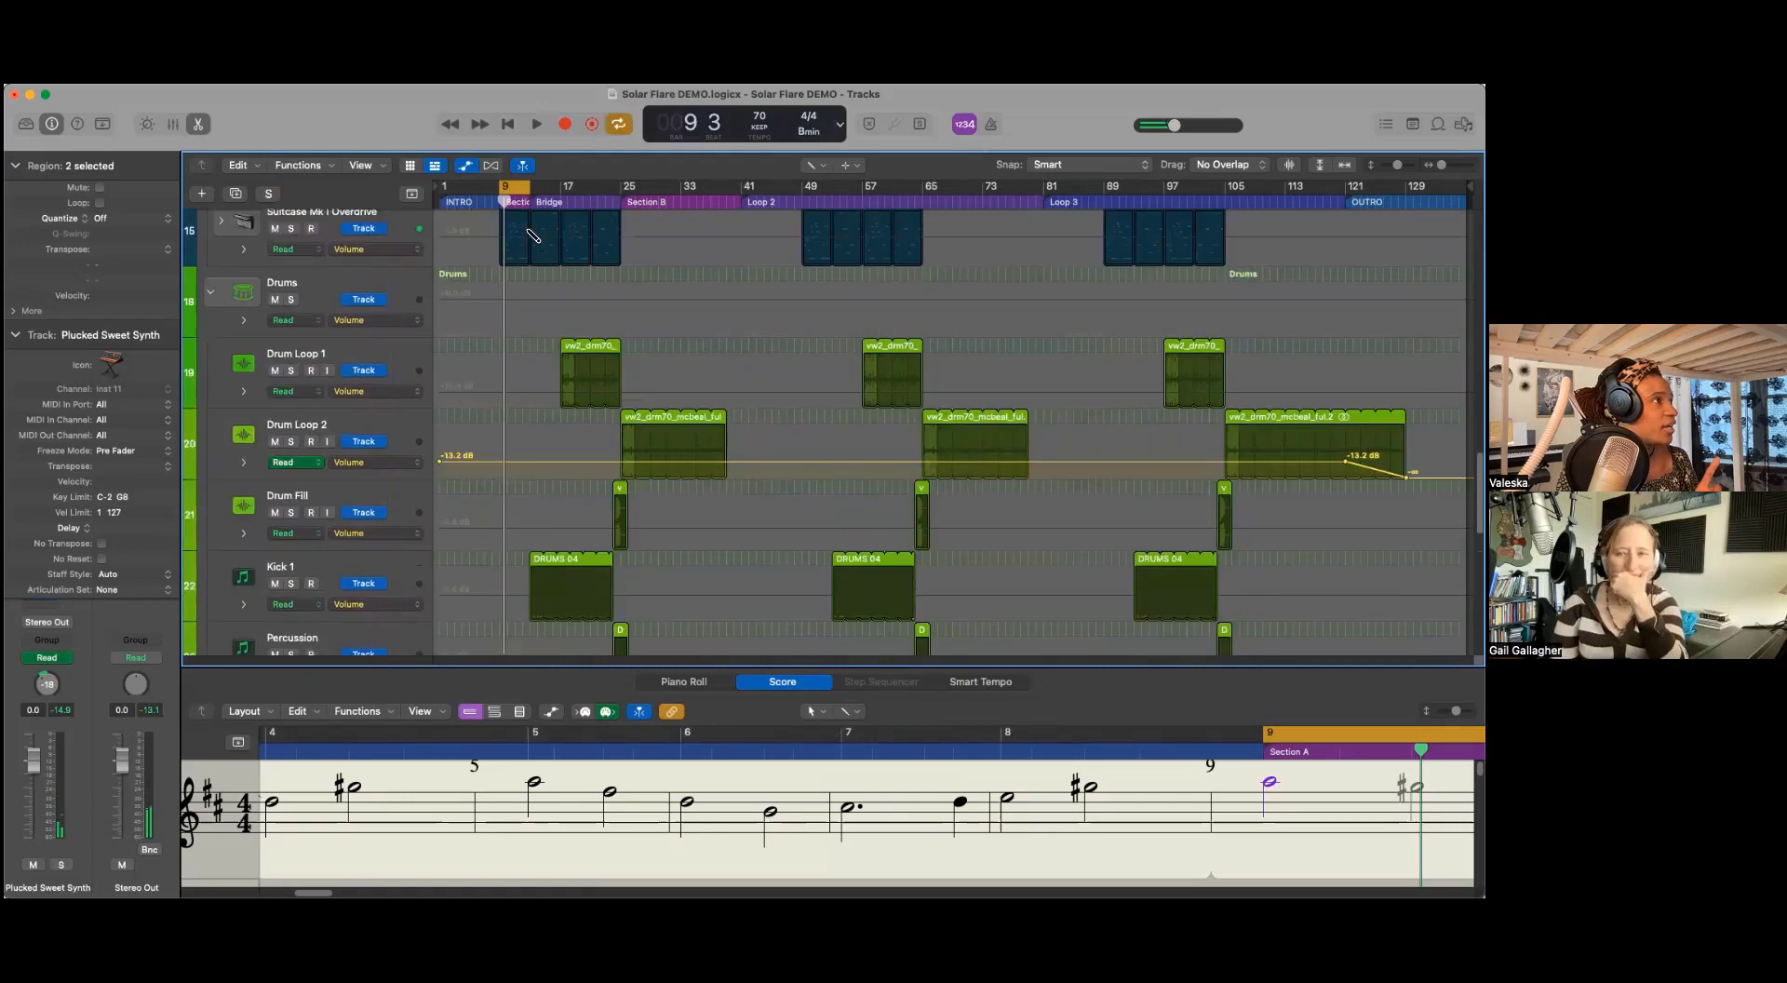
scroll(533, 236, up, 15)
scroll(532, 235, down, 10)
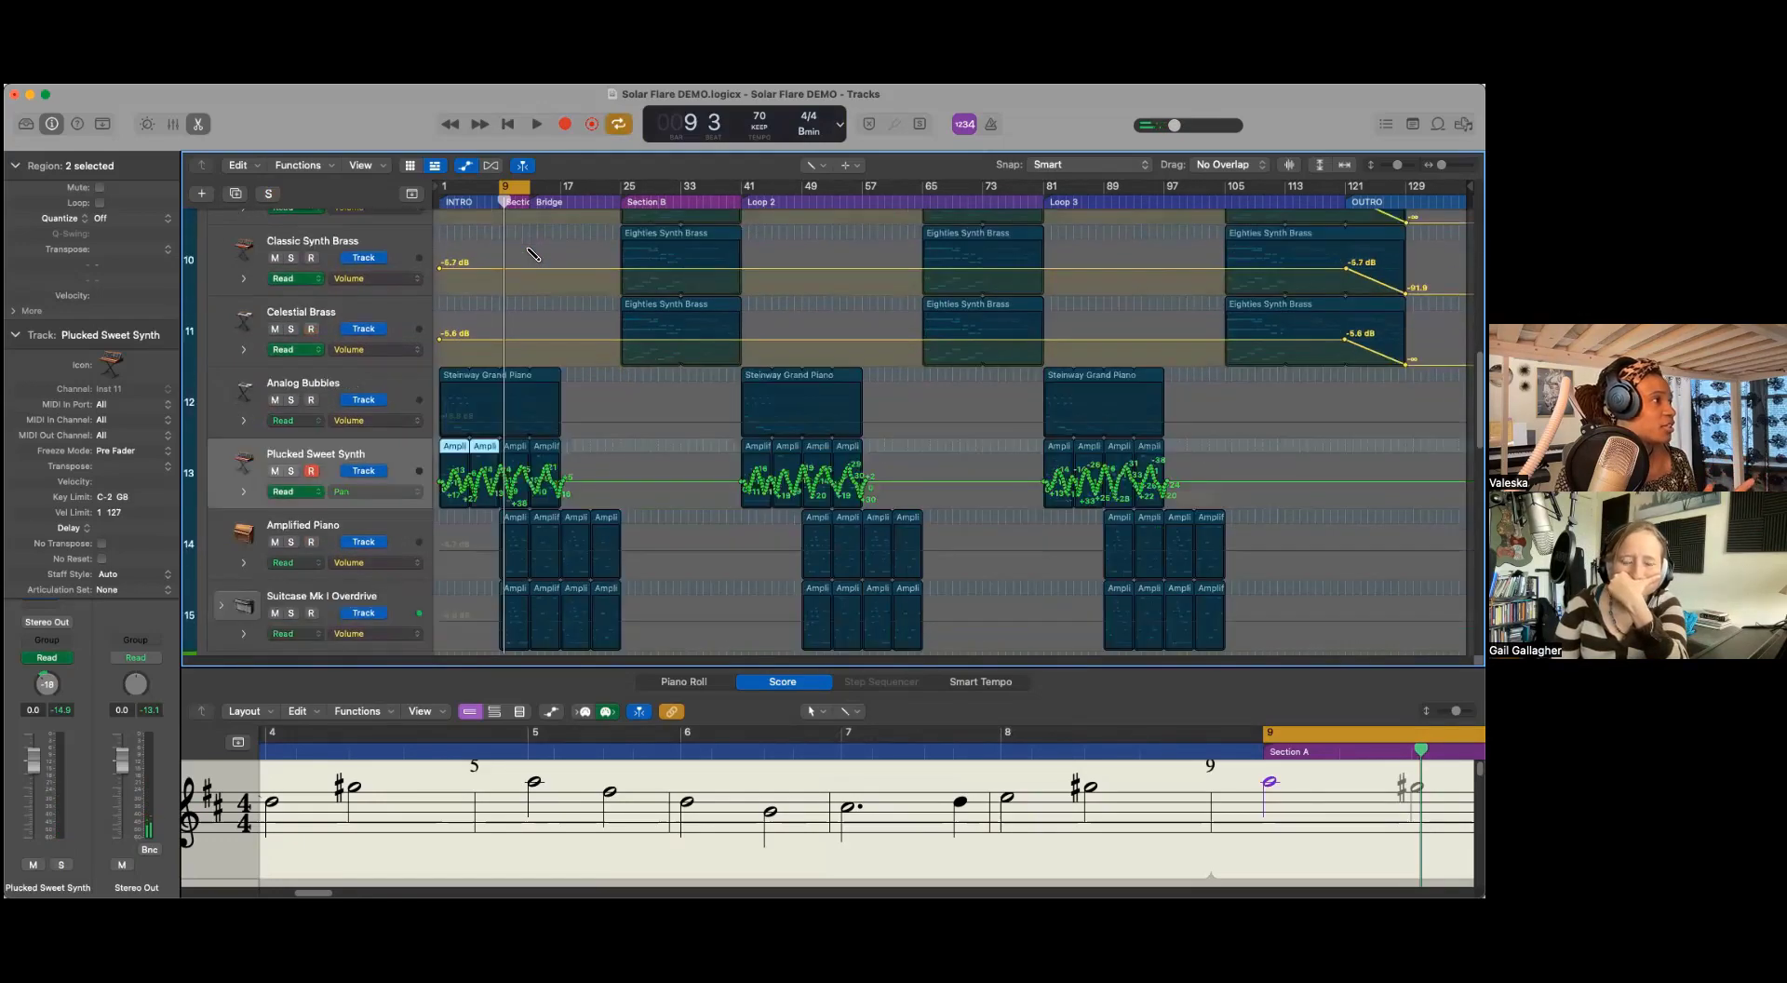
Step: Solo the Amplified Piano and Suitcase Mk I Overdrive tracks together
scroll(527, 279, down, 1)
click(350, 450)
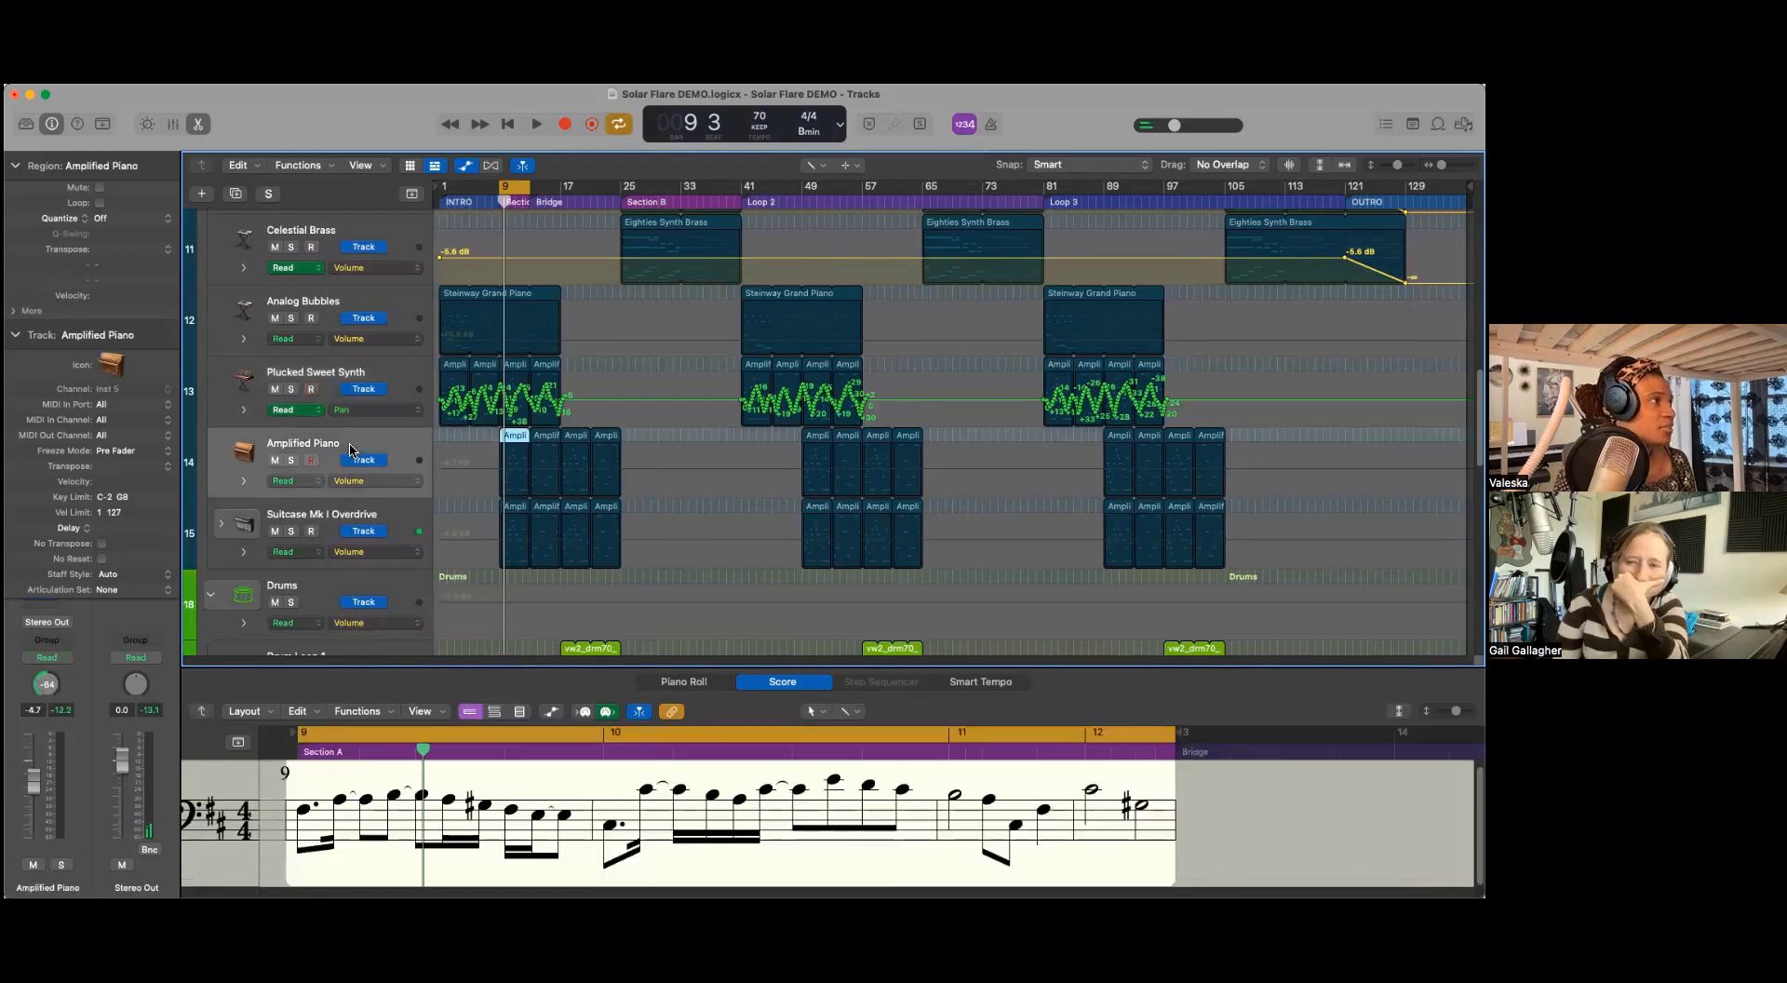
click(341, 518)
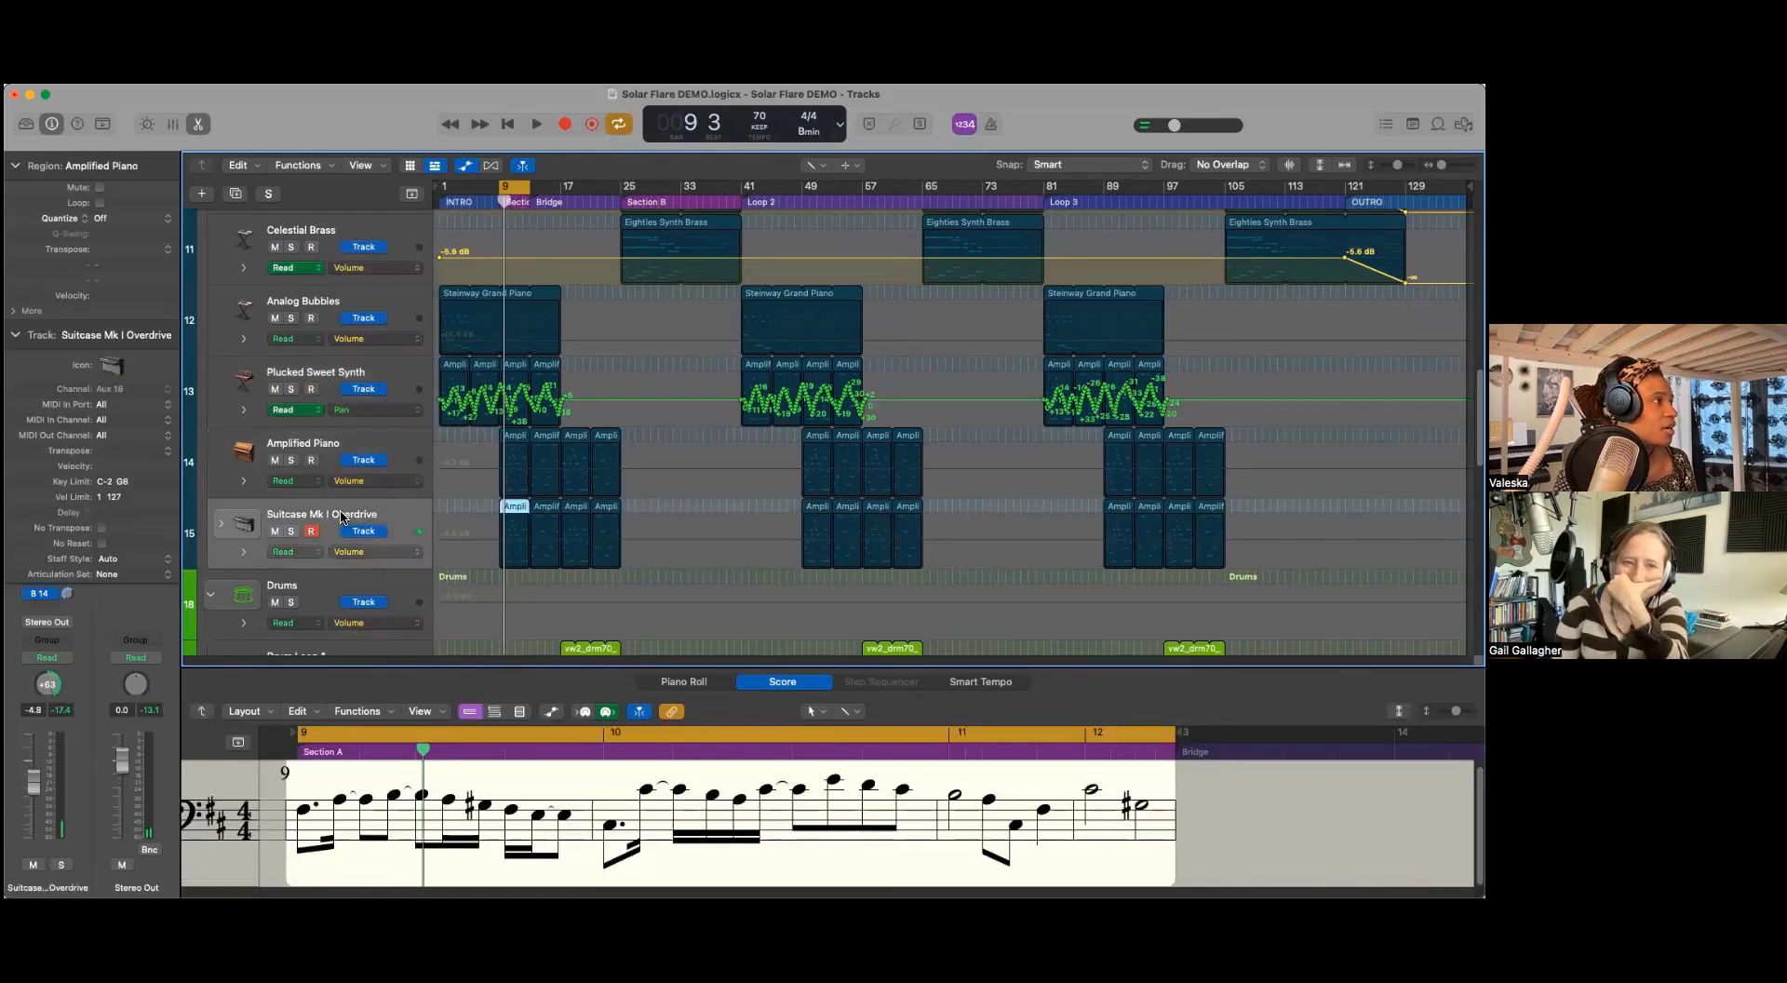
click(292, 460)
click(292, 531)
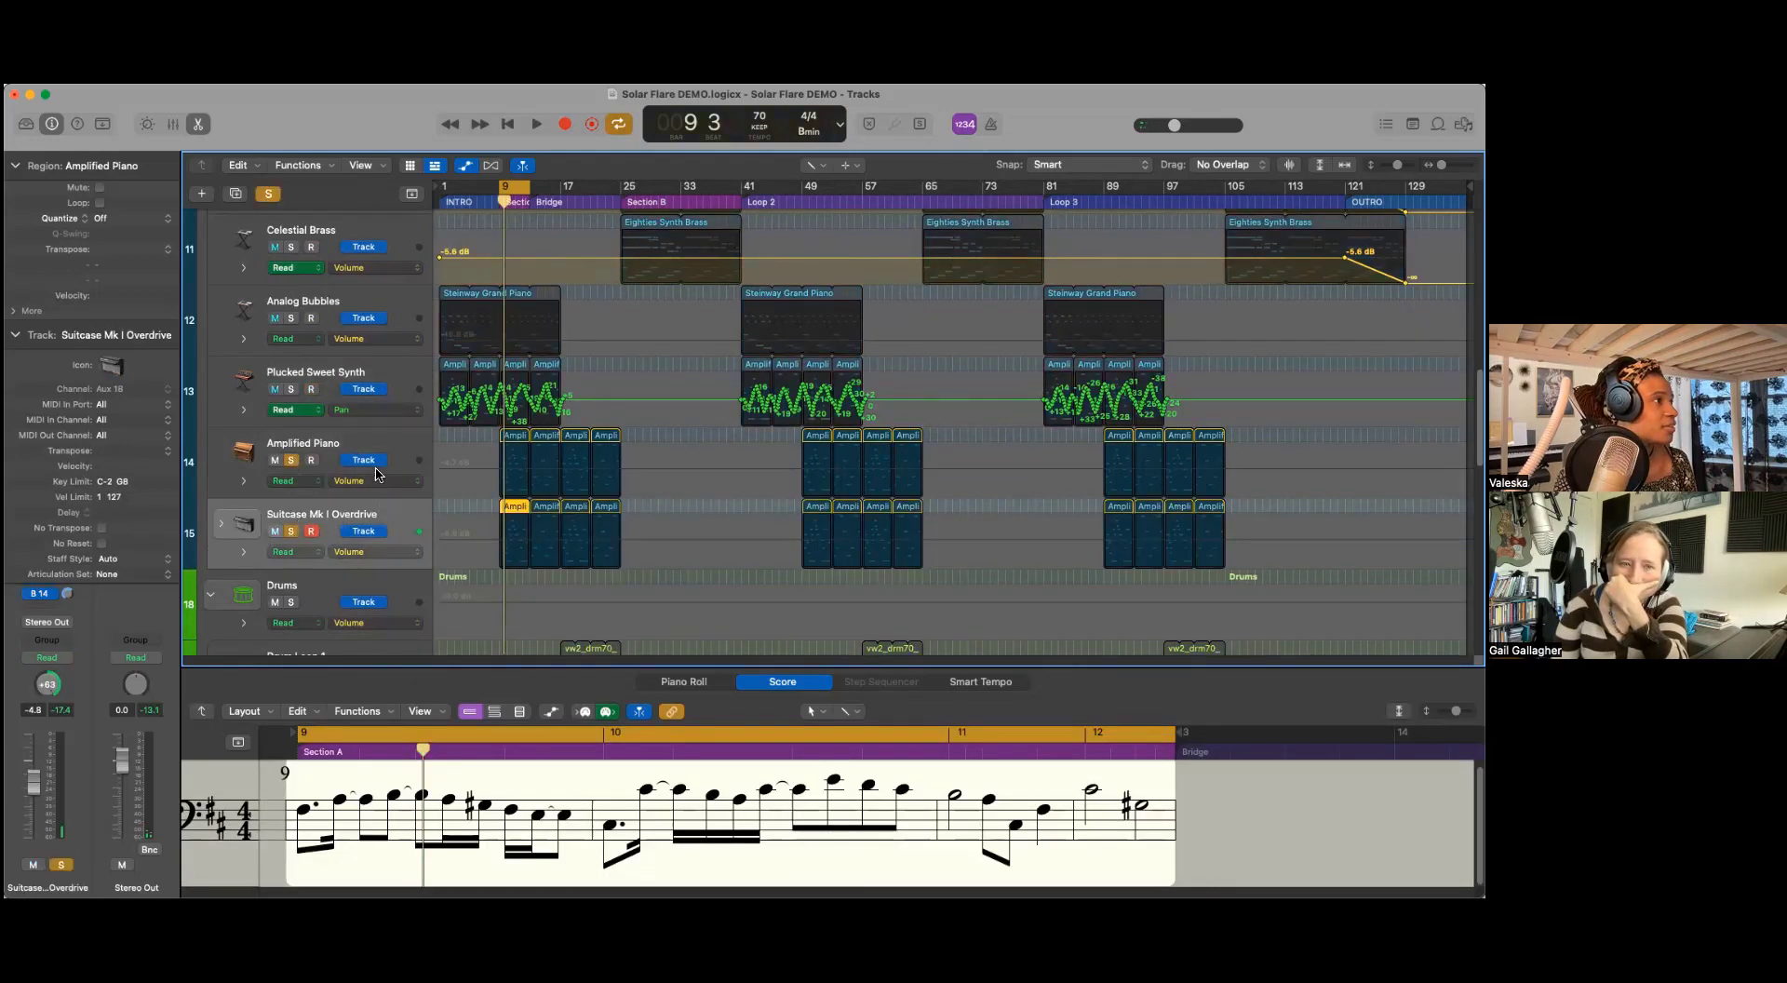
Step: Play the soloed Amplified Piano and Suitcase Mk I Overdrive tracks from bar 9, stopping at bar 11
key(space)
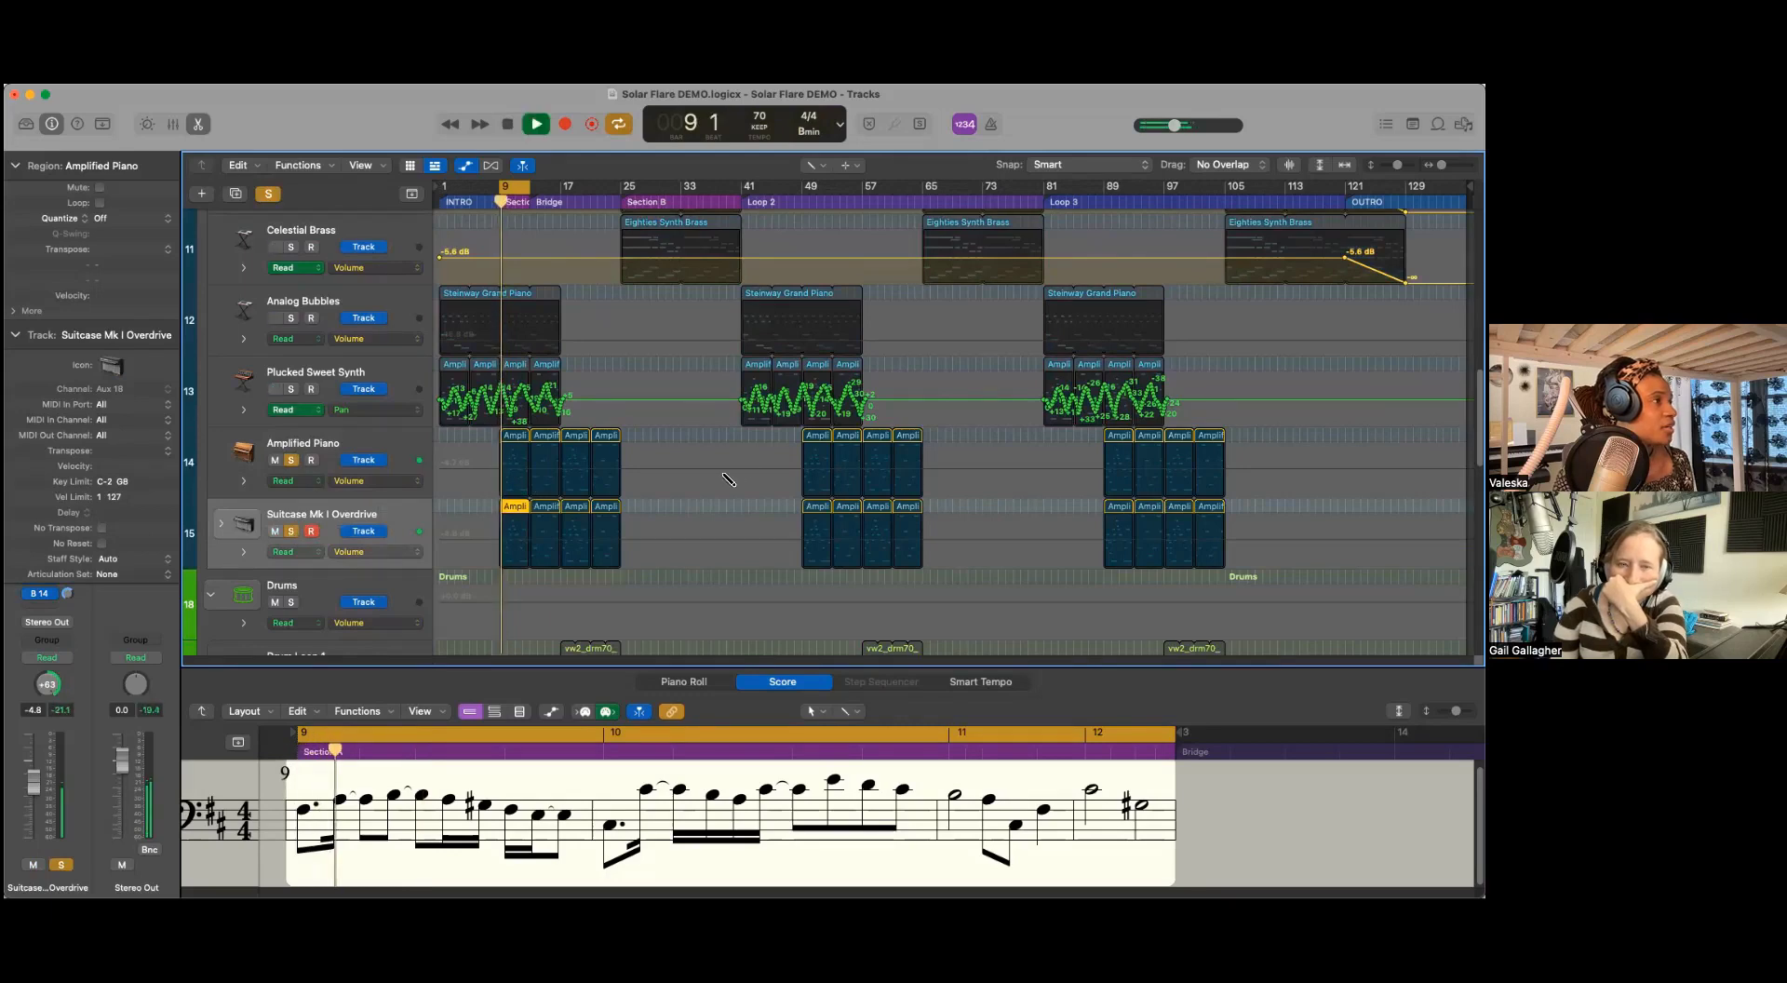
scroll(729, 479, up, 2)
scroll(729, 479, down, 1)
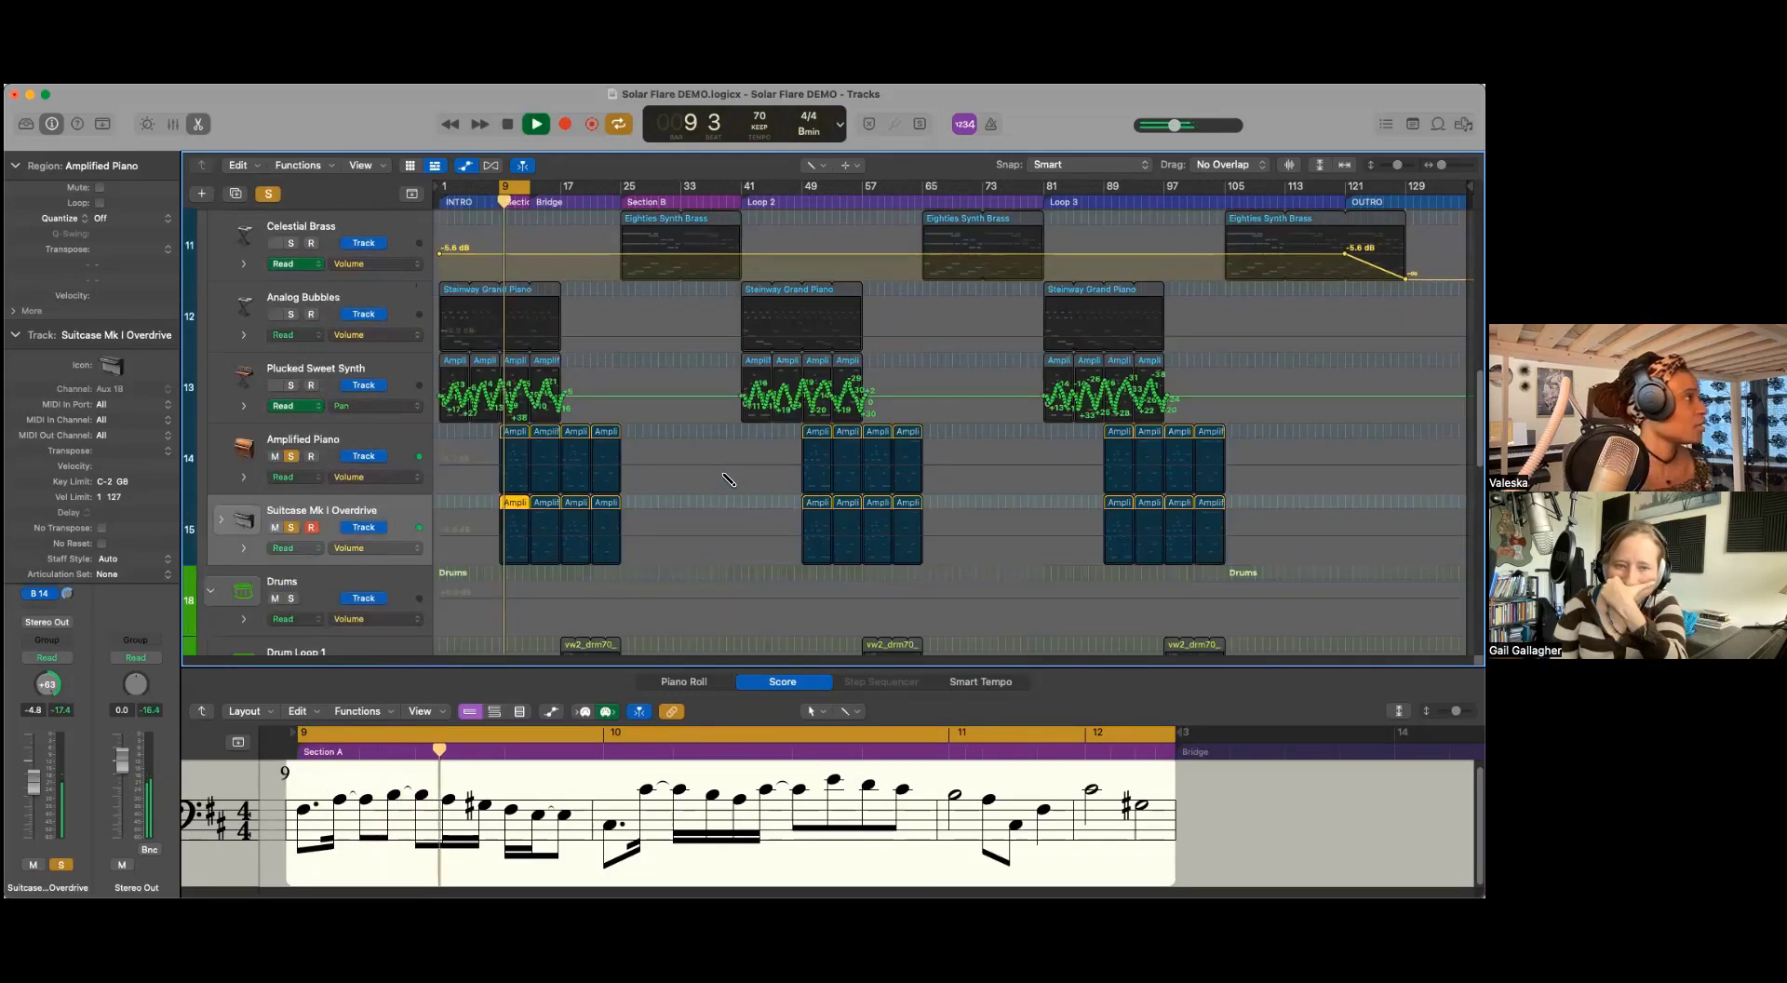
scroll(728, 480, up, 3)
scroll(729, 479, down, 4)
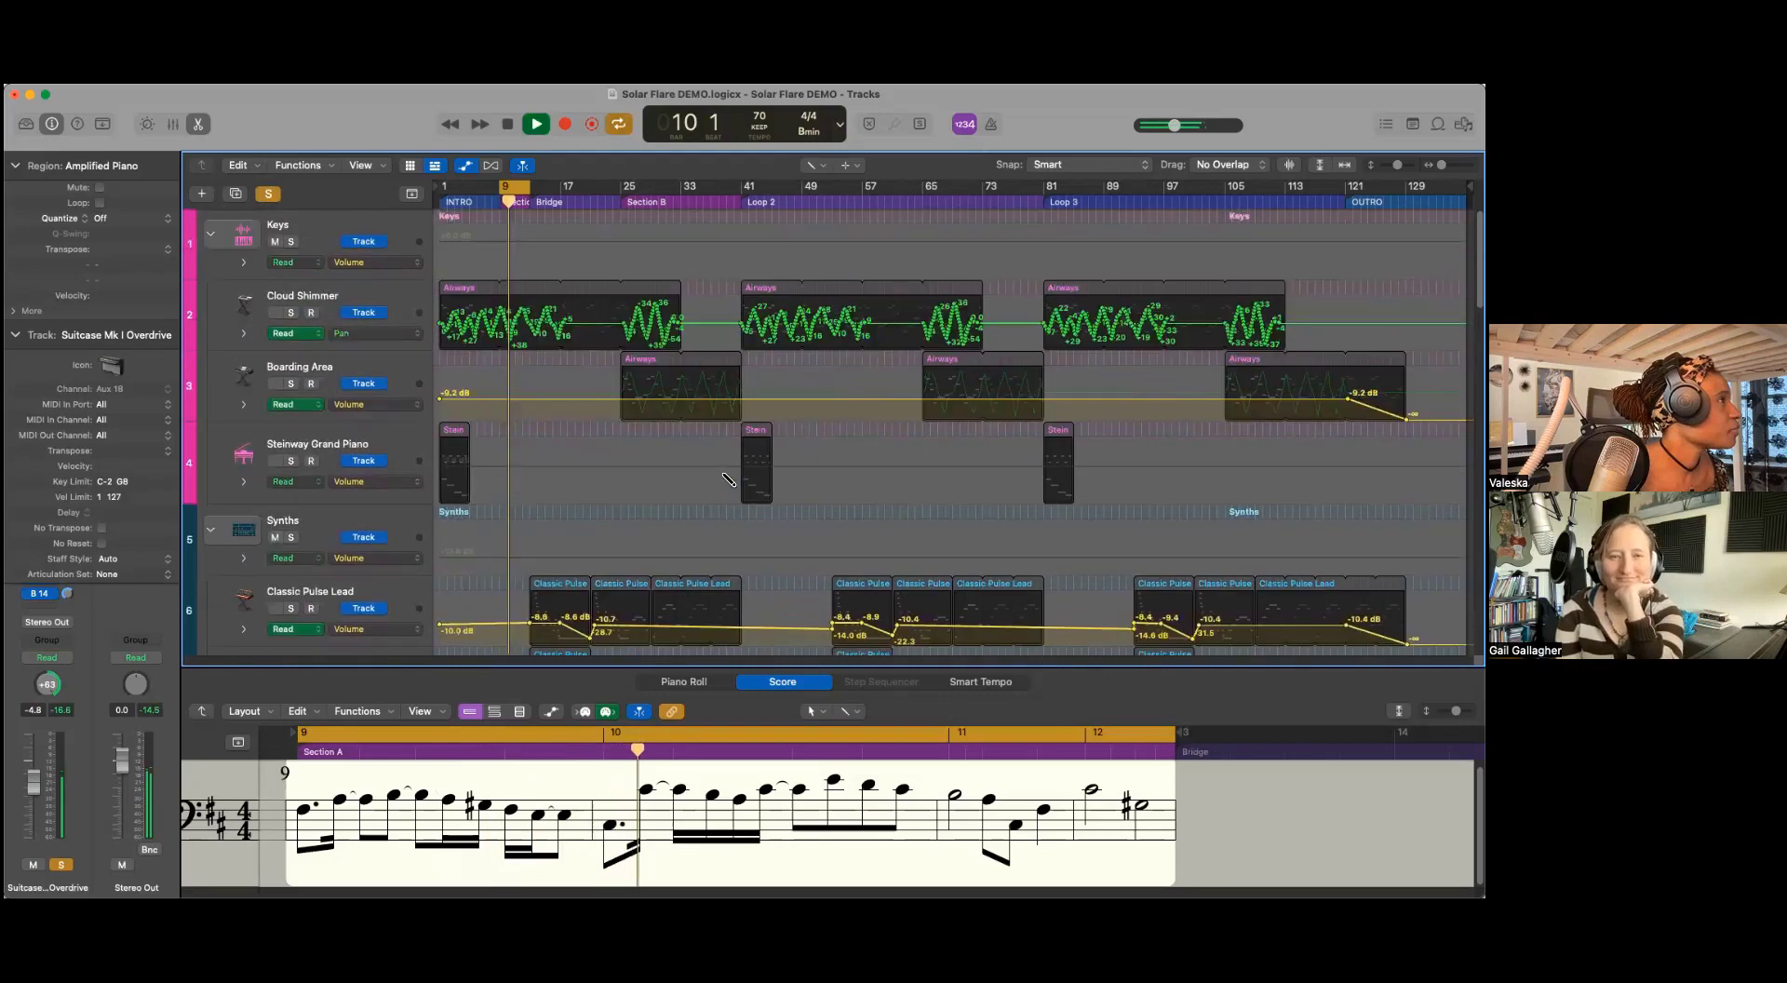
scroll(724, 473, up, 4)
scroll(724, 474, down, 3)
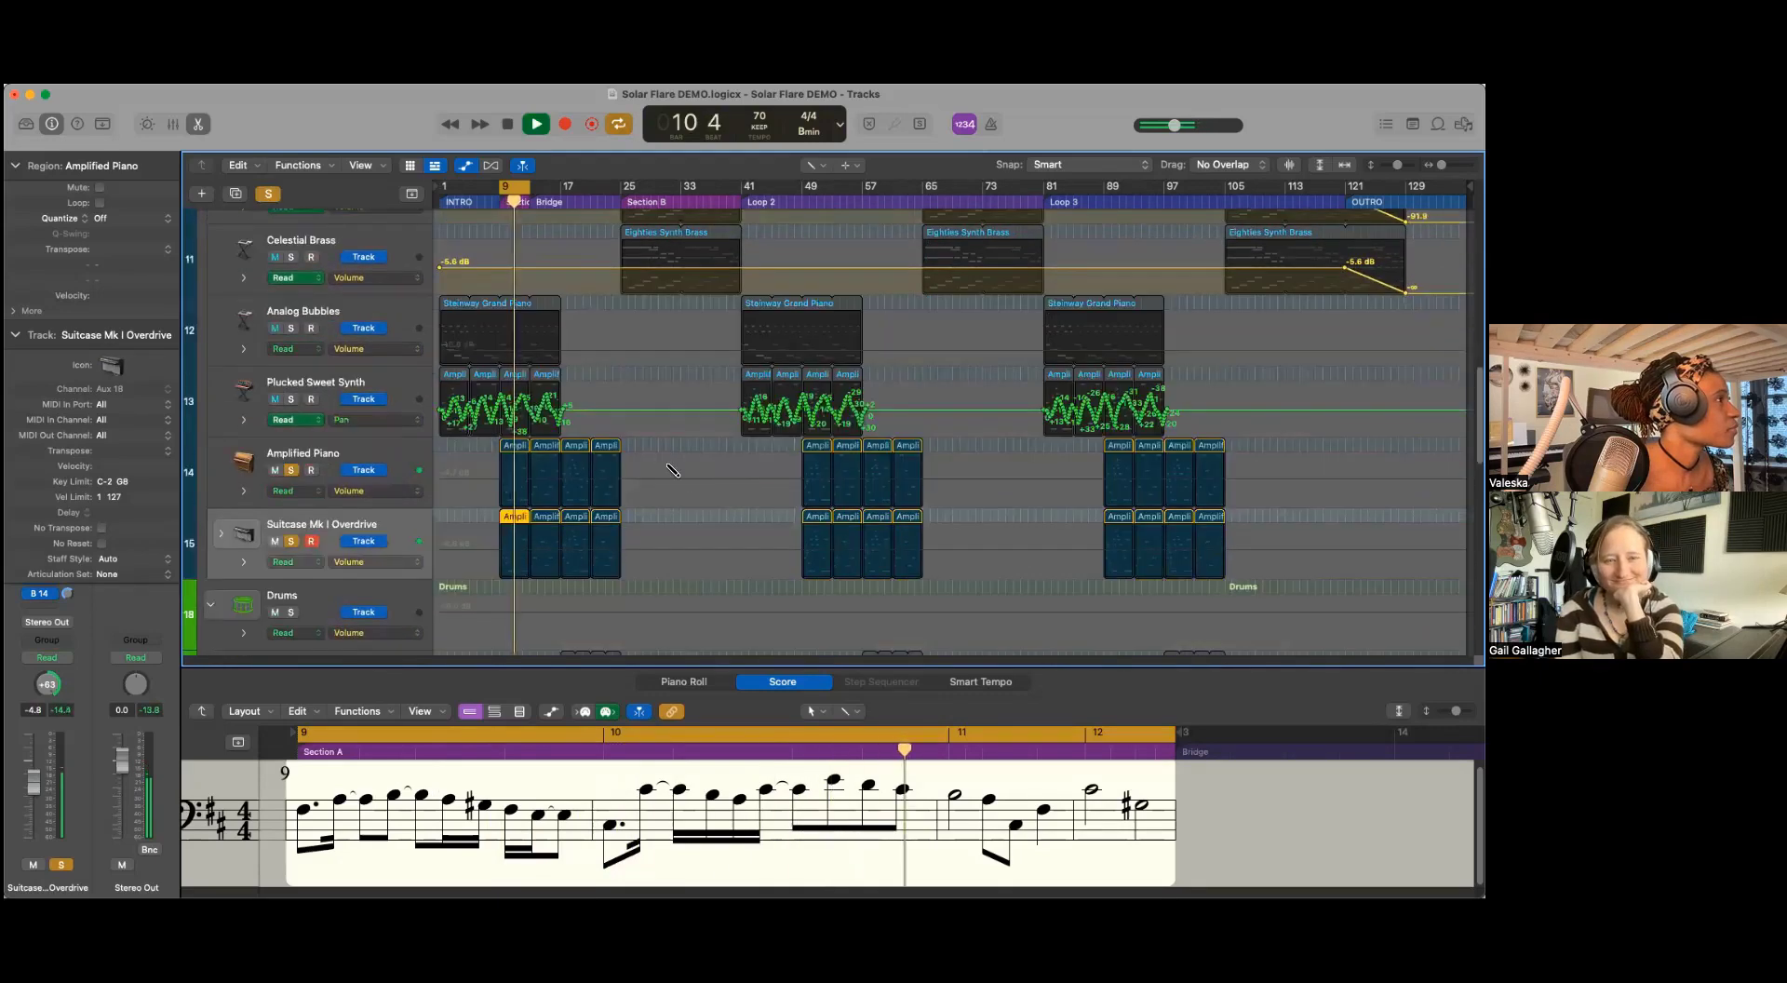
key(space)
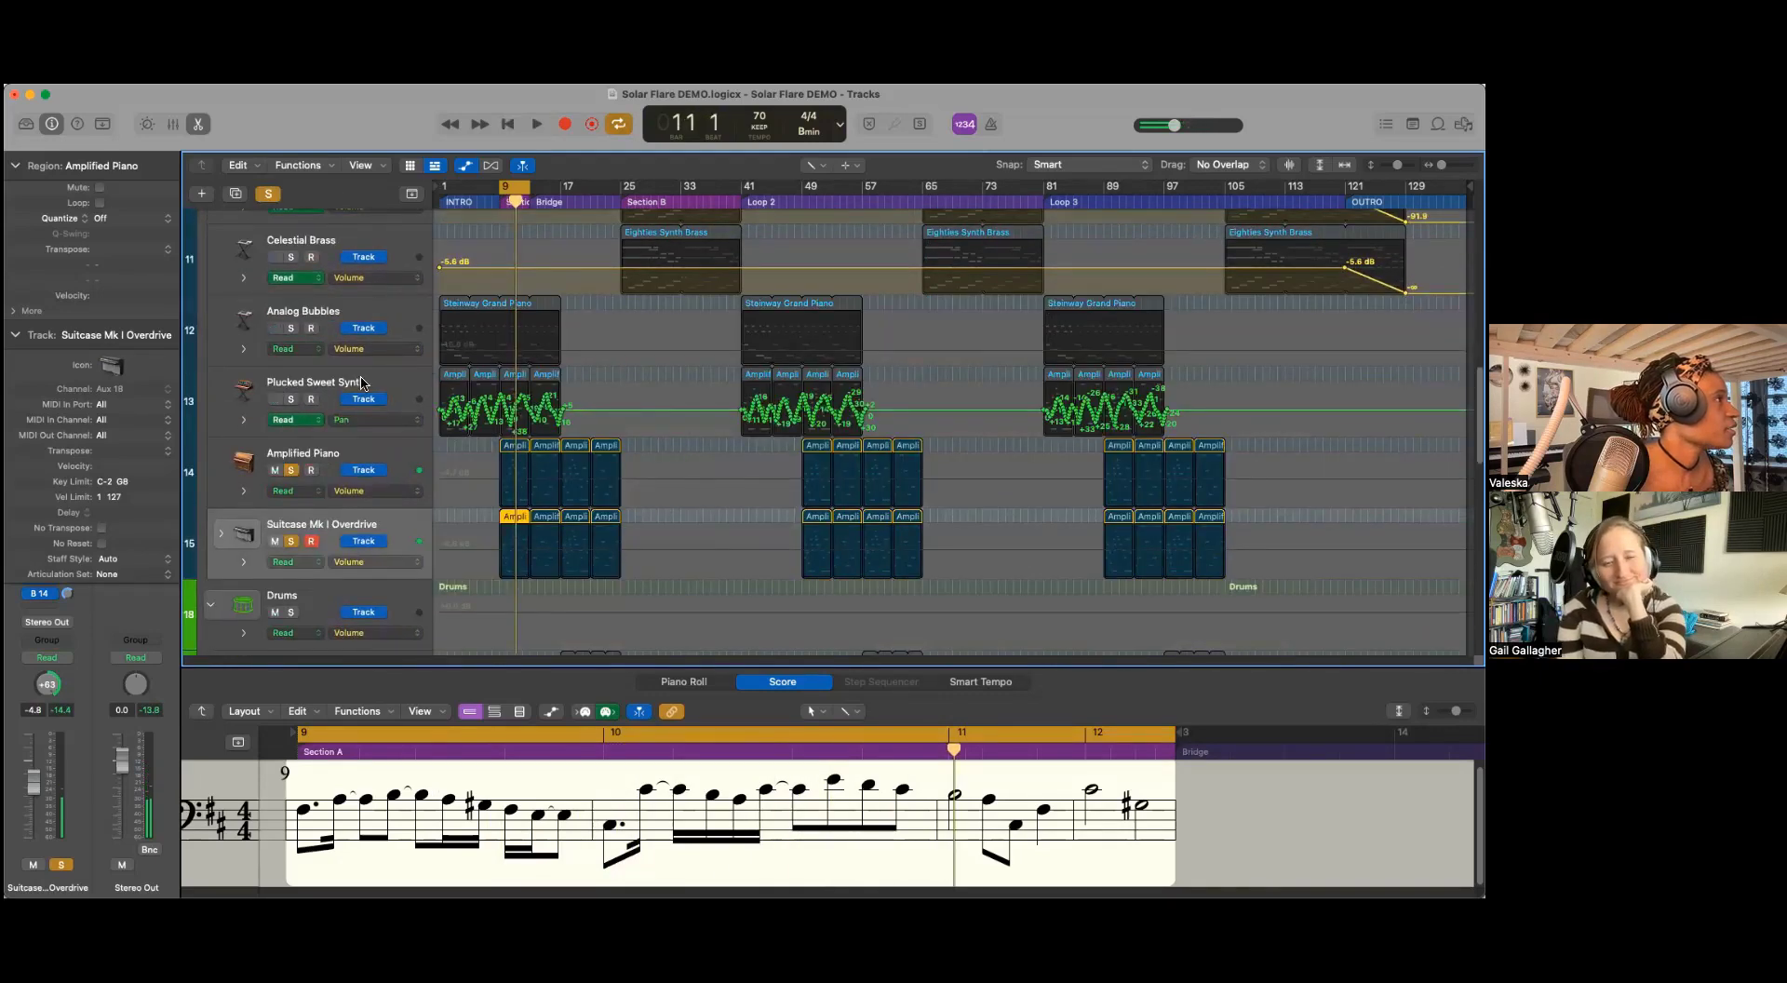
Step: Add Plucked Sweet Synth to the solo and loop Section A, selecting Amplified Piano during playback and stopping in bar 10
click(292, 399)
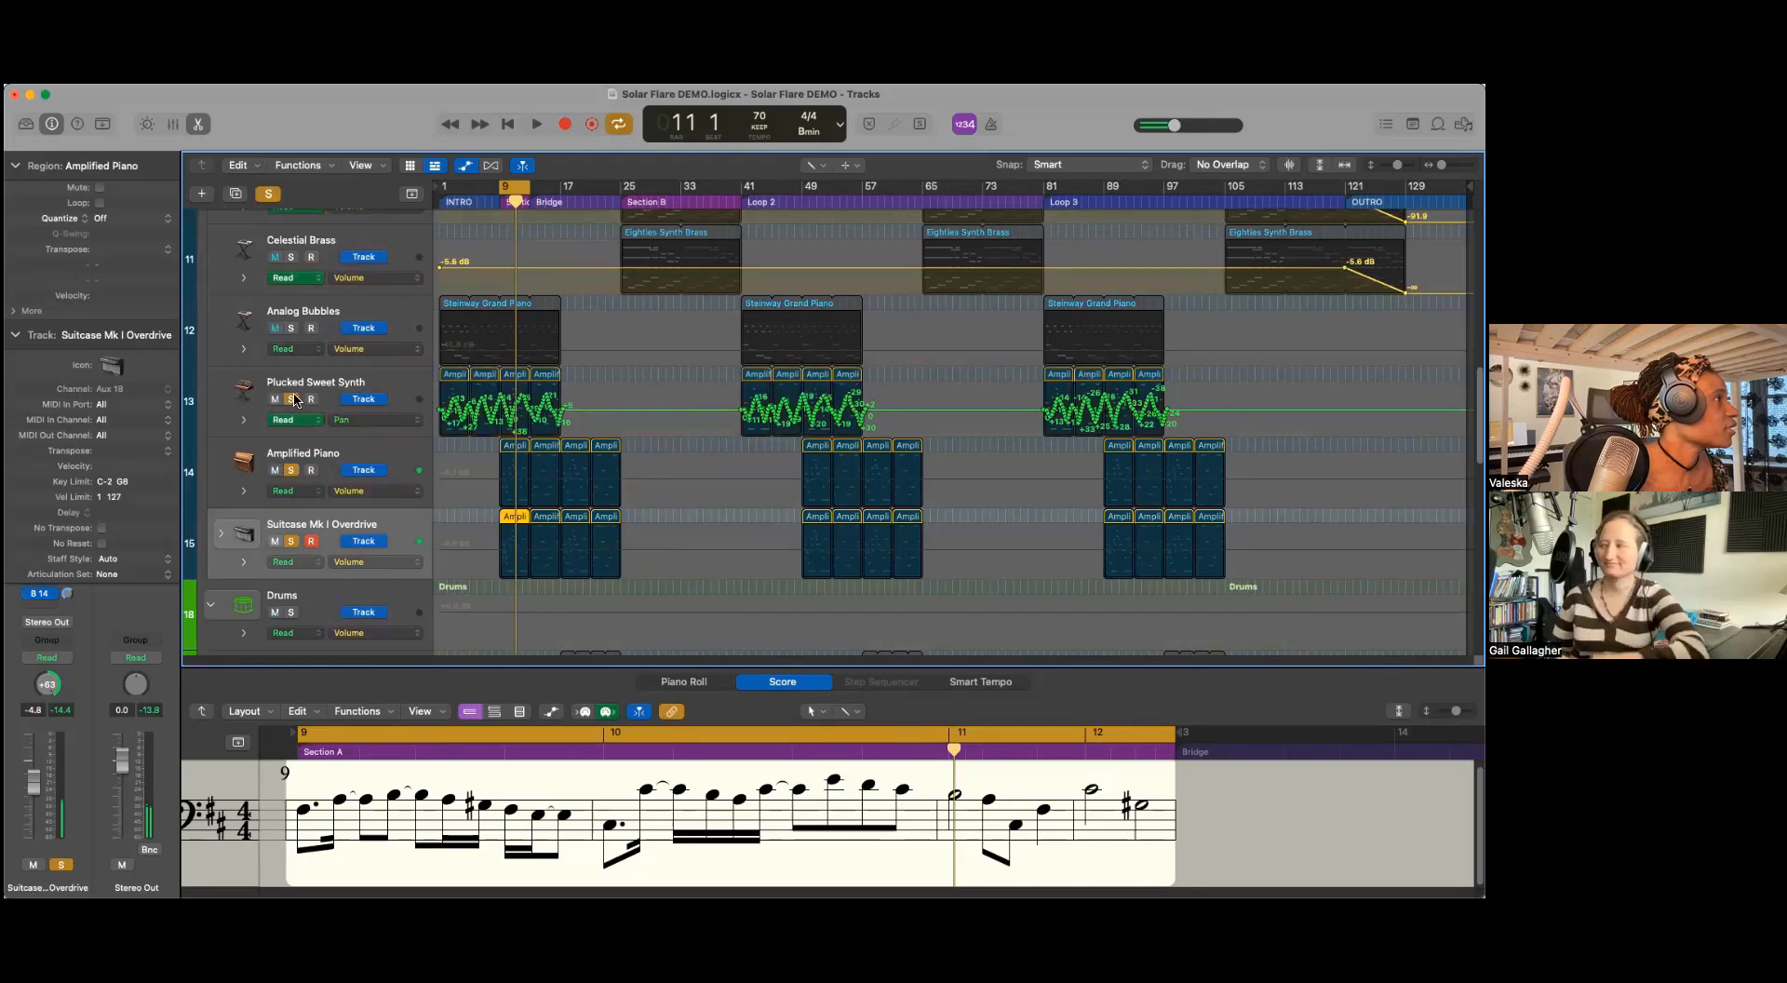
key(space)
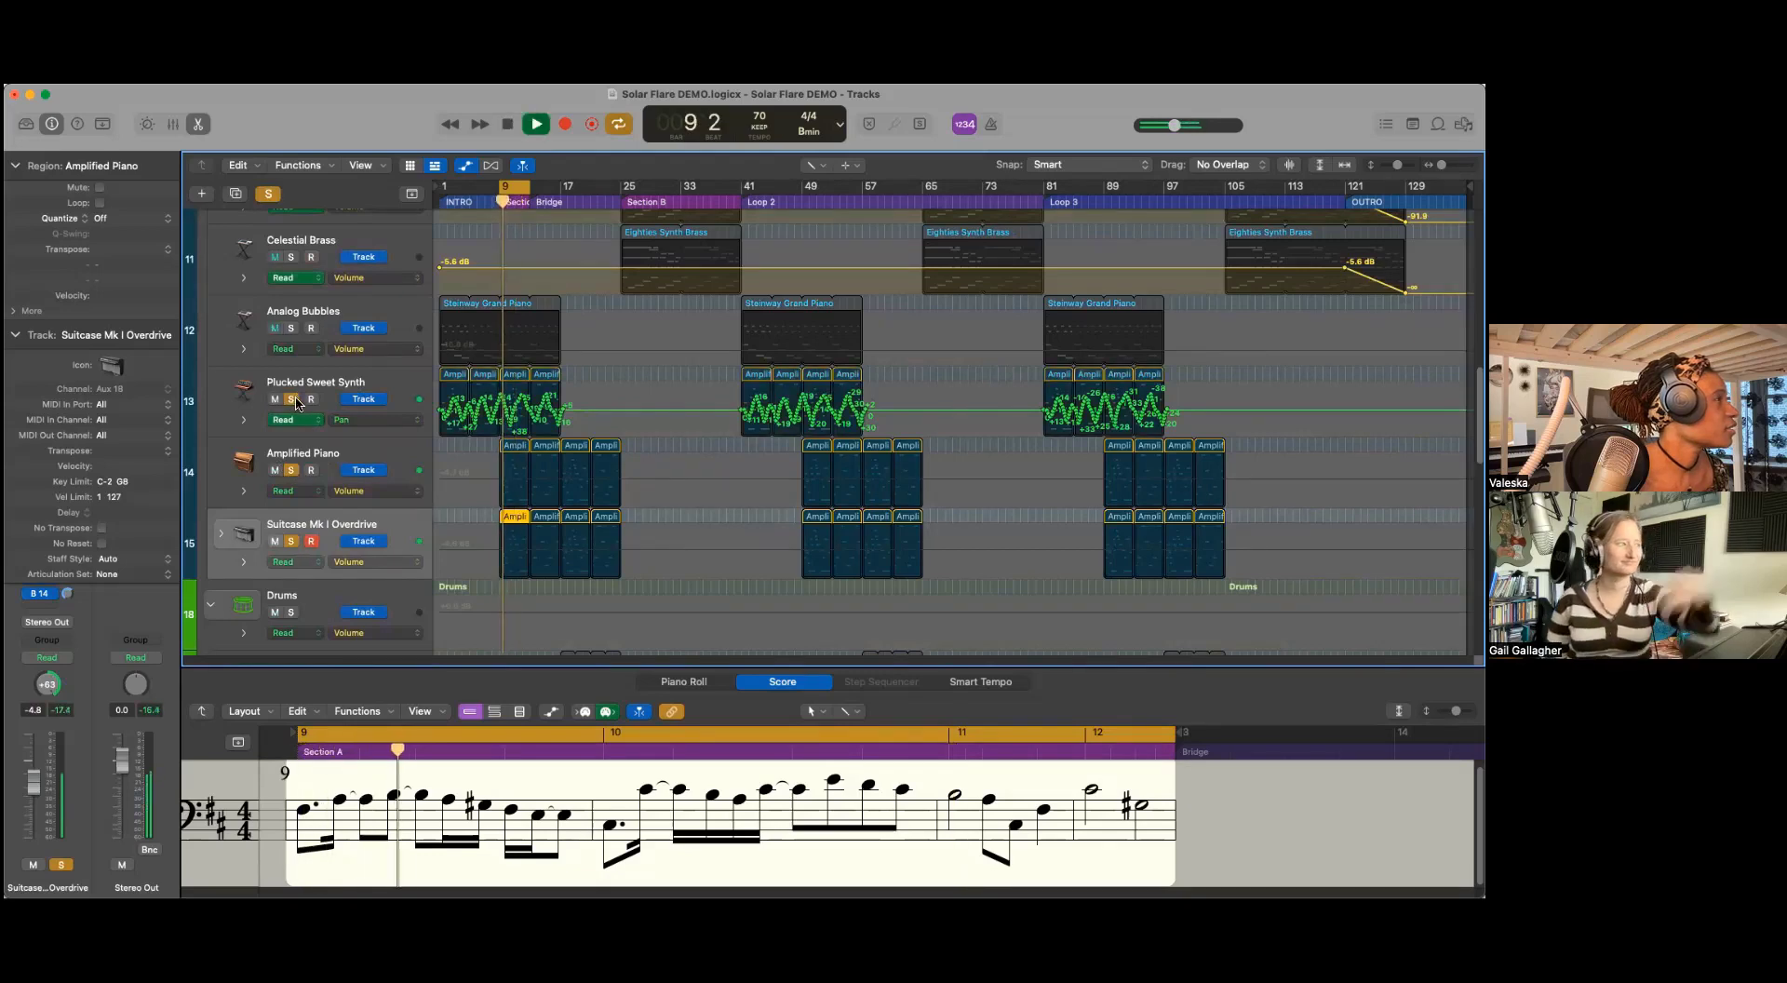
click(292, 472)
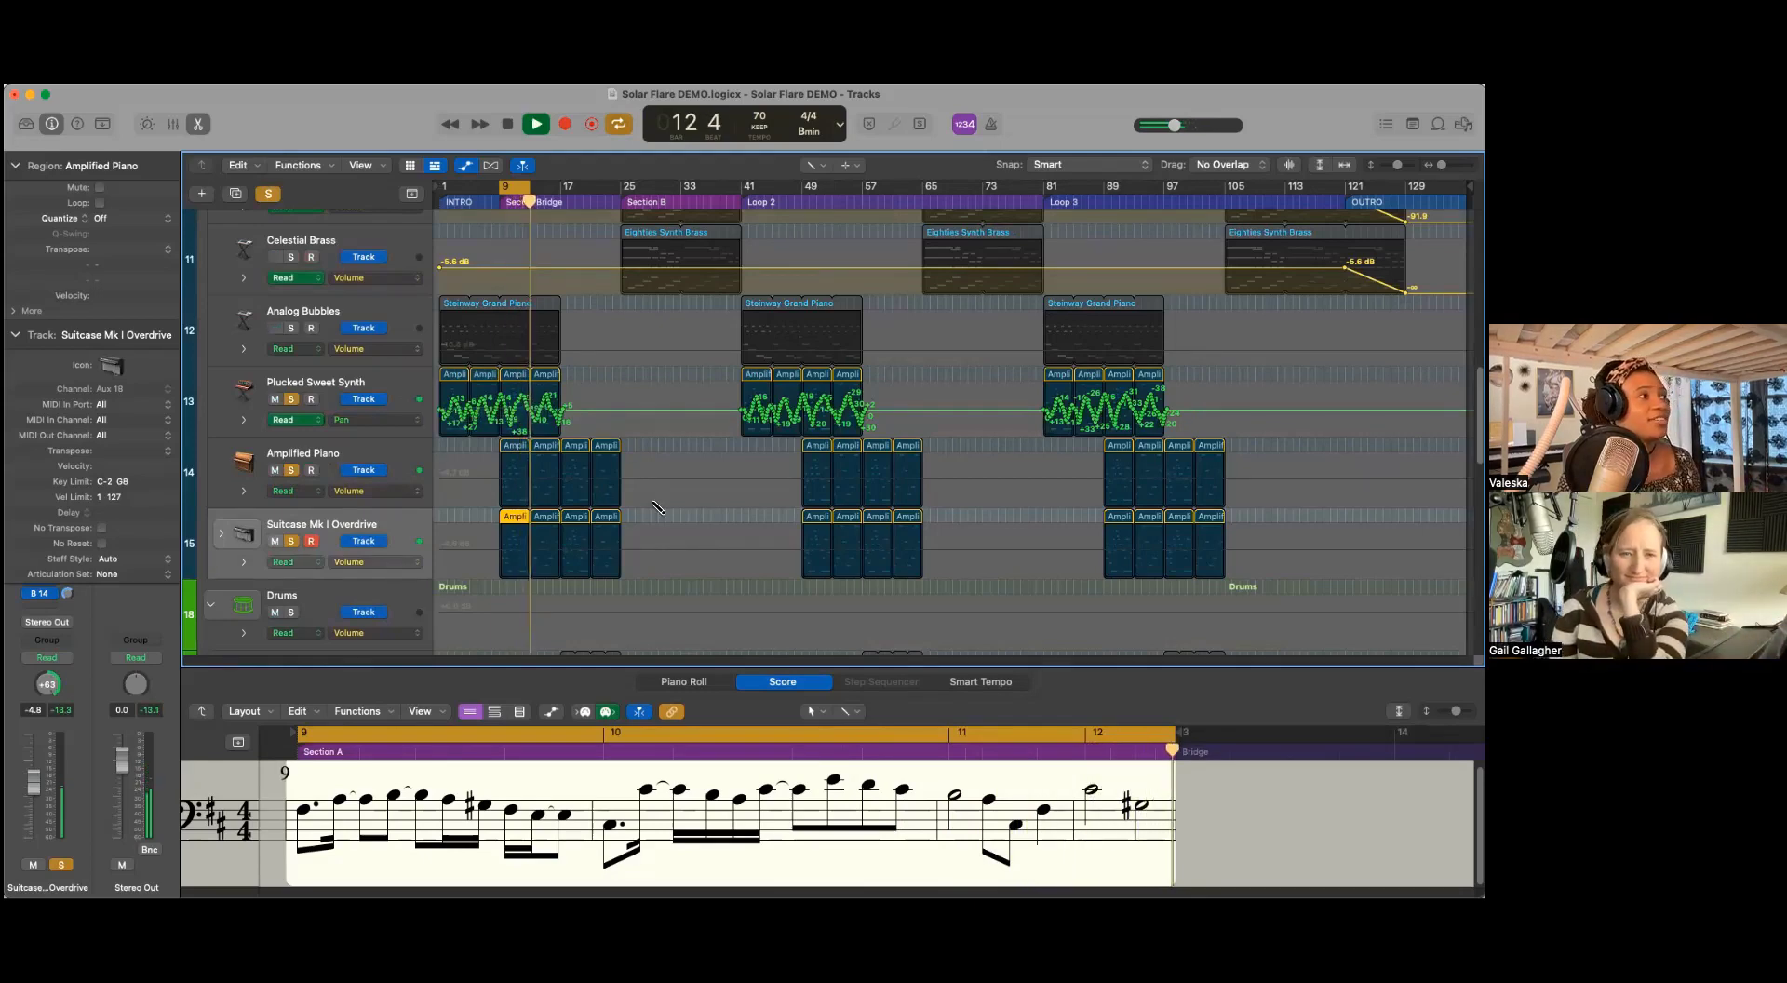
click(349, 461)
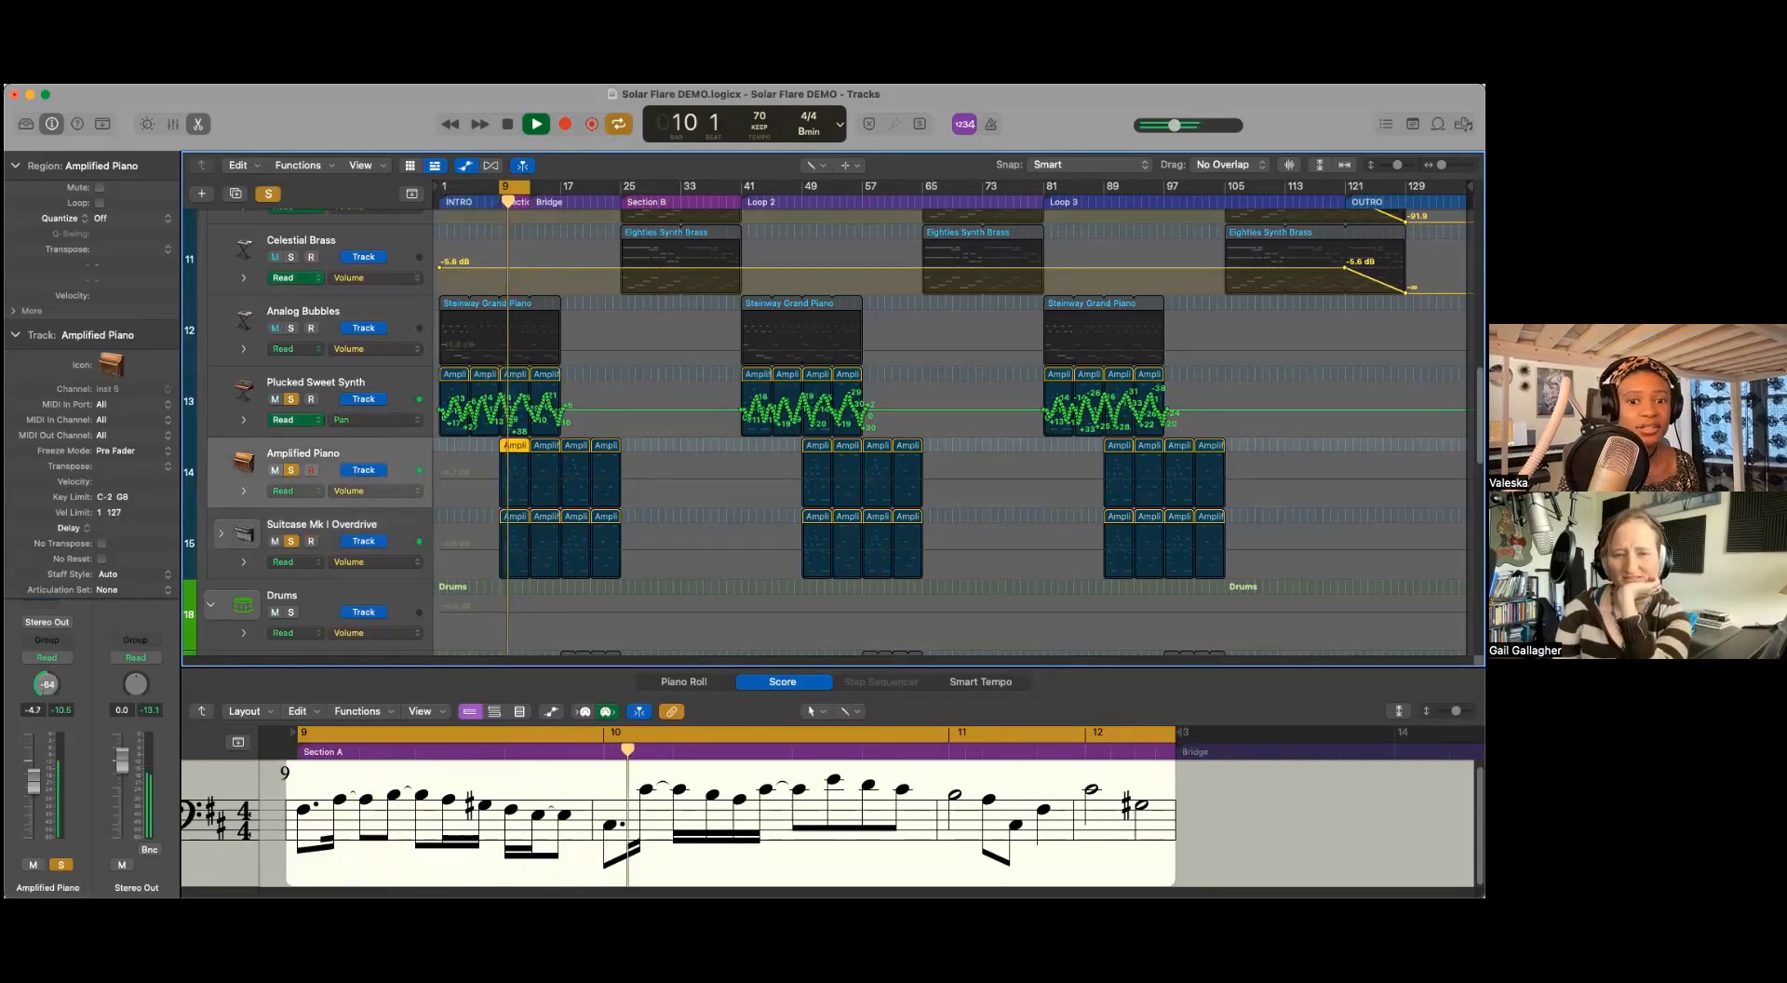
key(space)
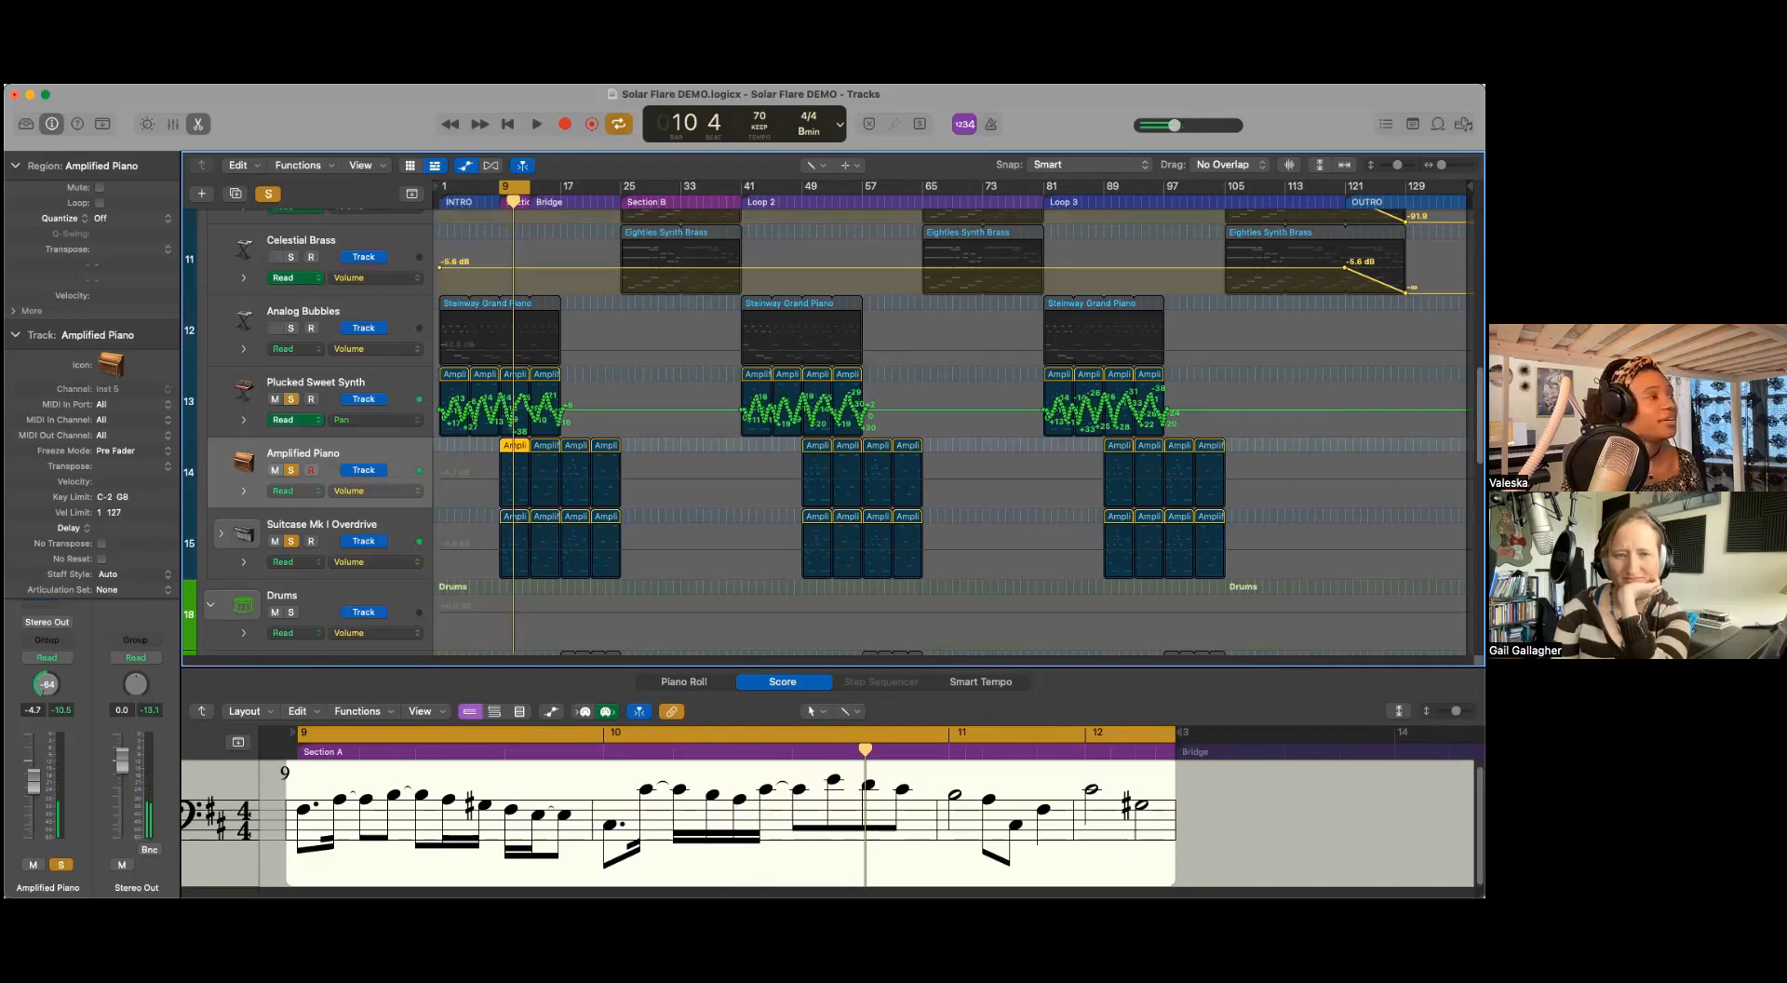
Step: Show the Suitcase Mk I Overdrive track's channel strip effects and its patch in the sound library, collapsing the track details
click(384, 529)
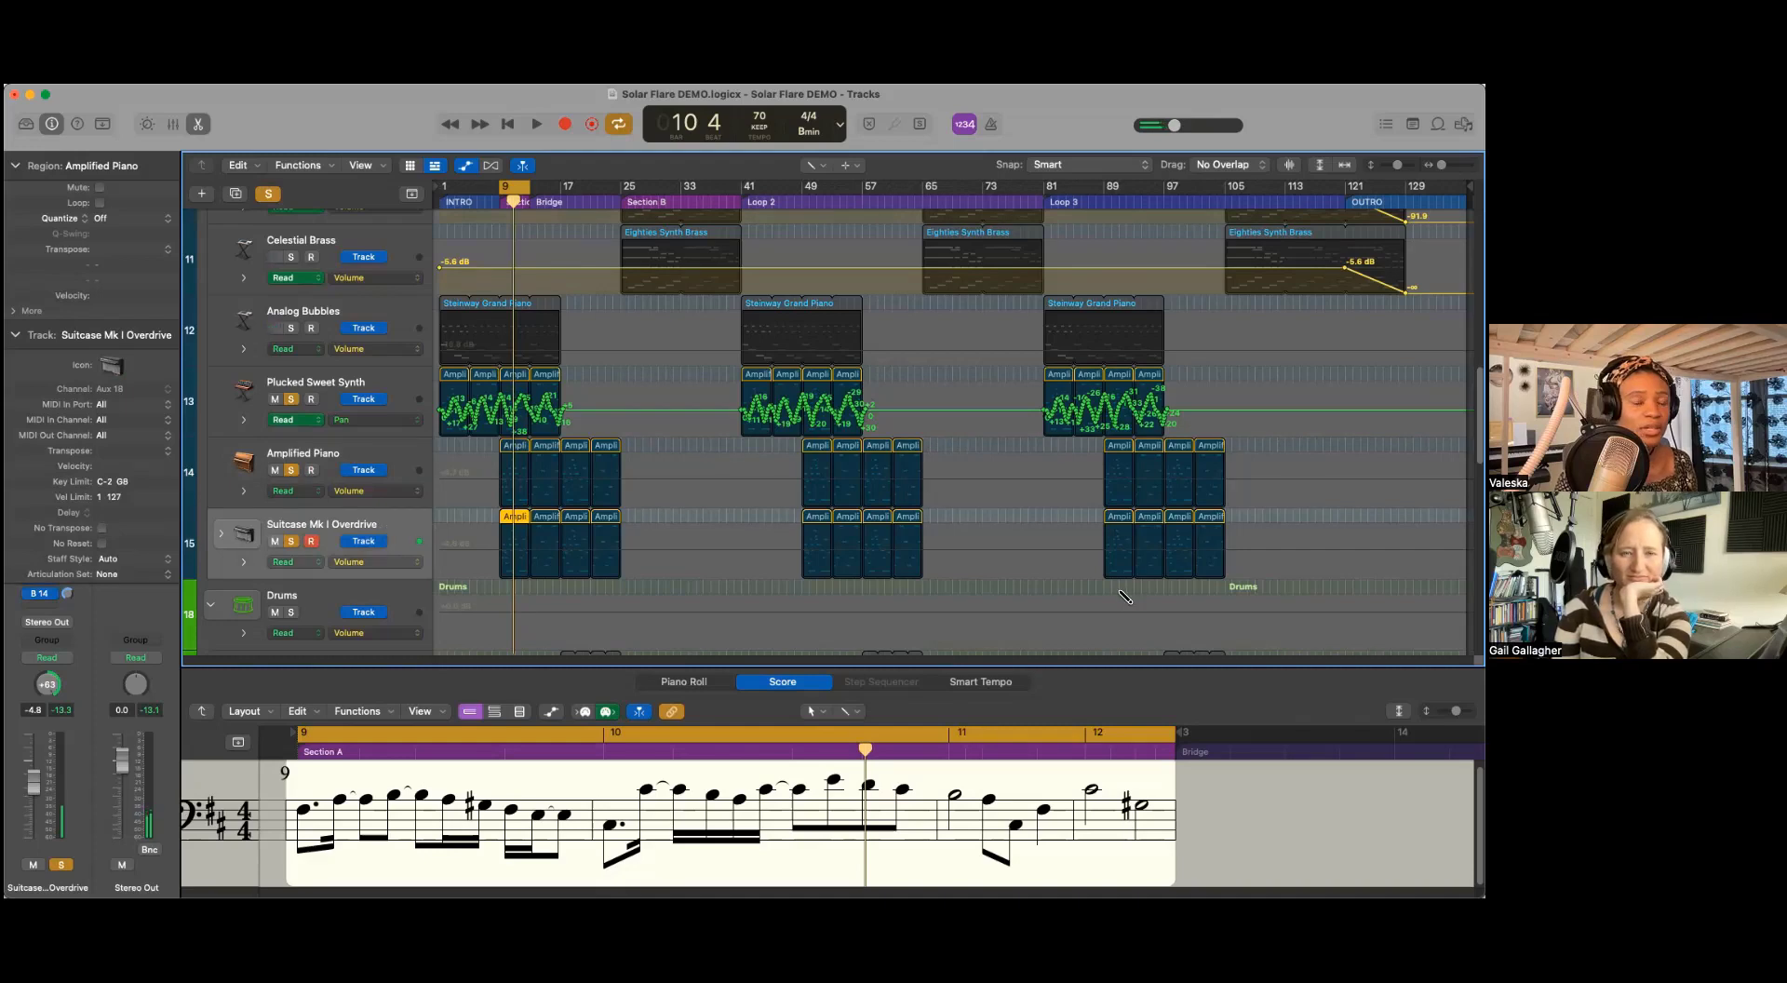
click(15, 336)
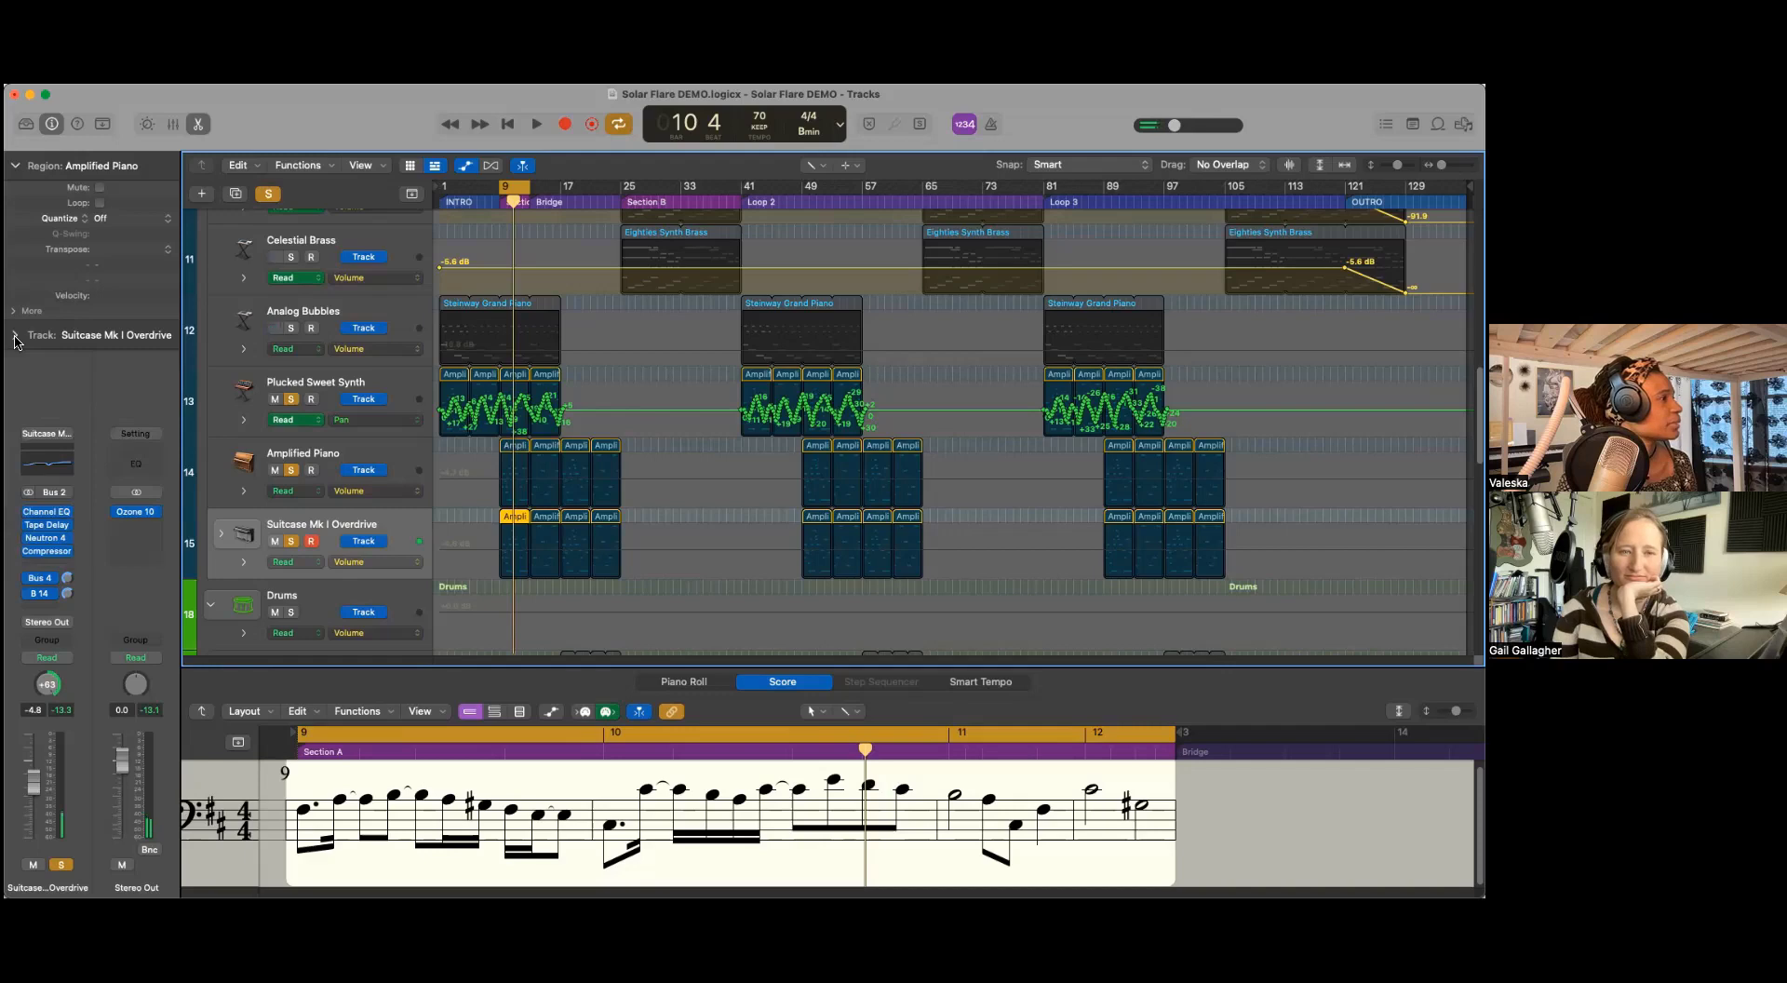
click(27, 124)
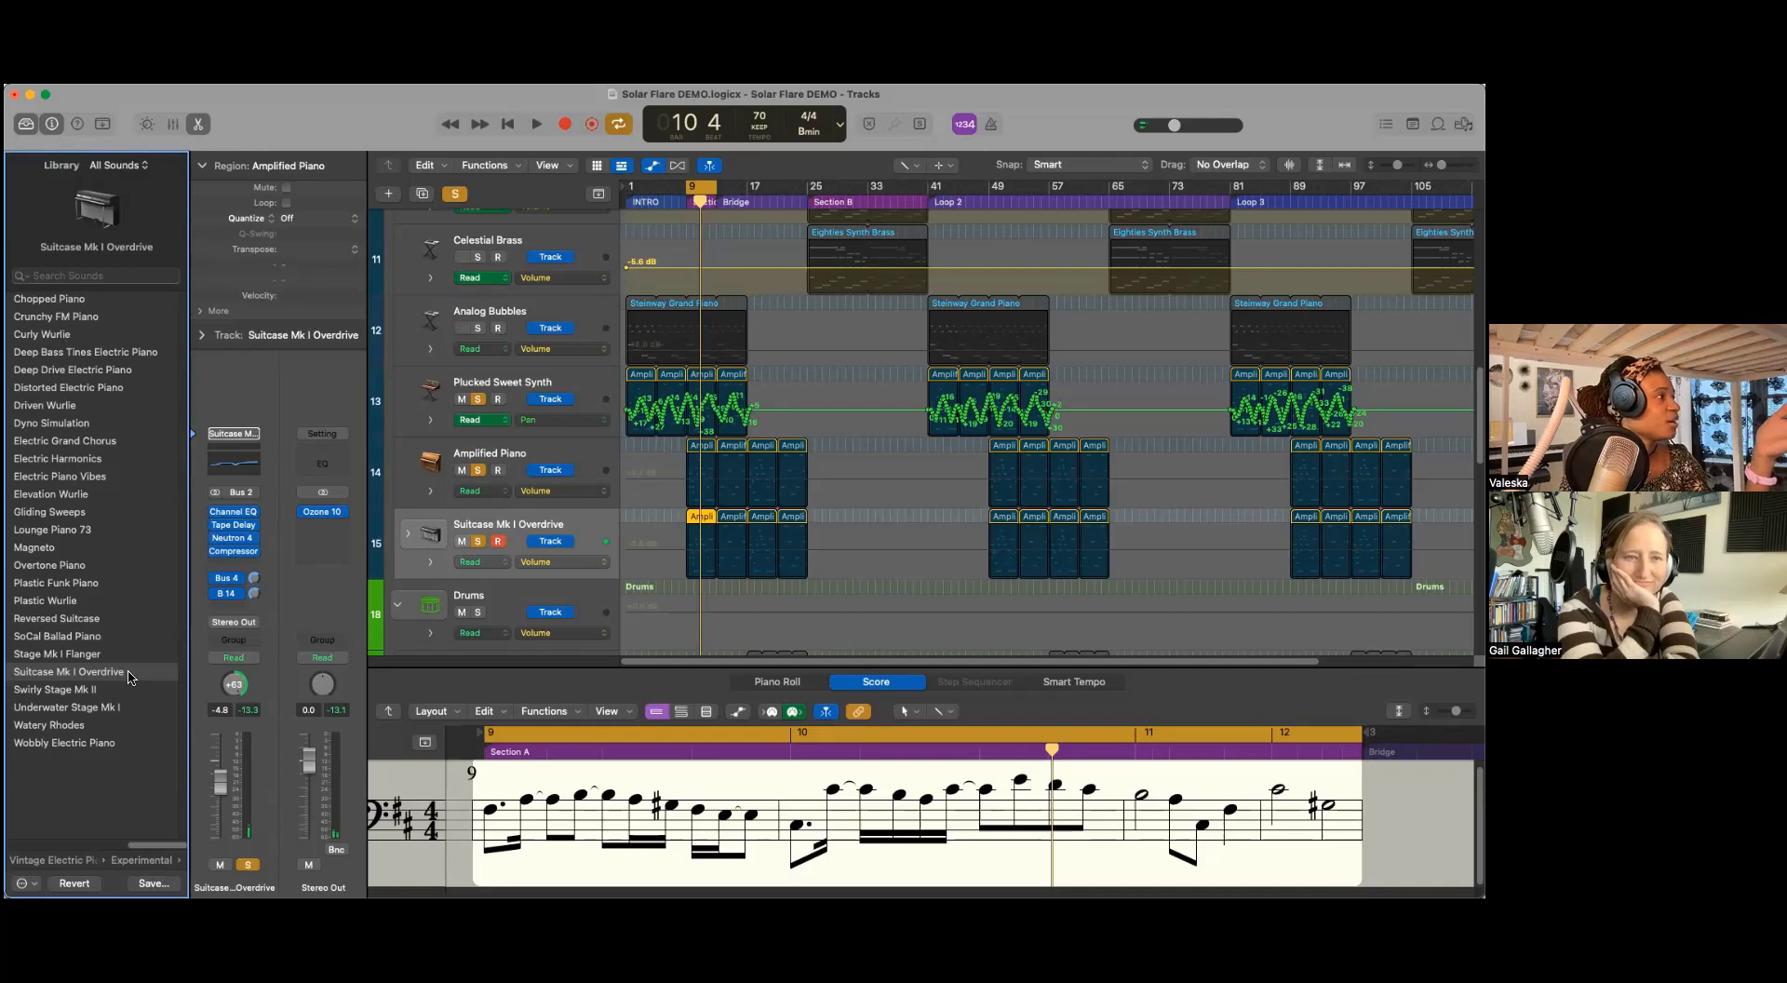
scroll(798, 522, down, 2)
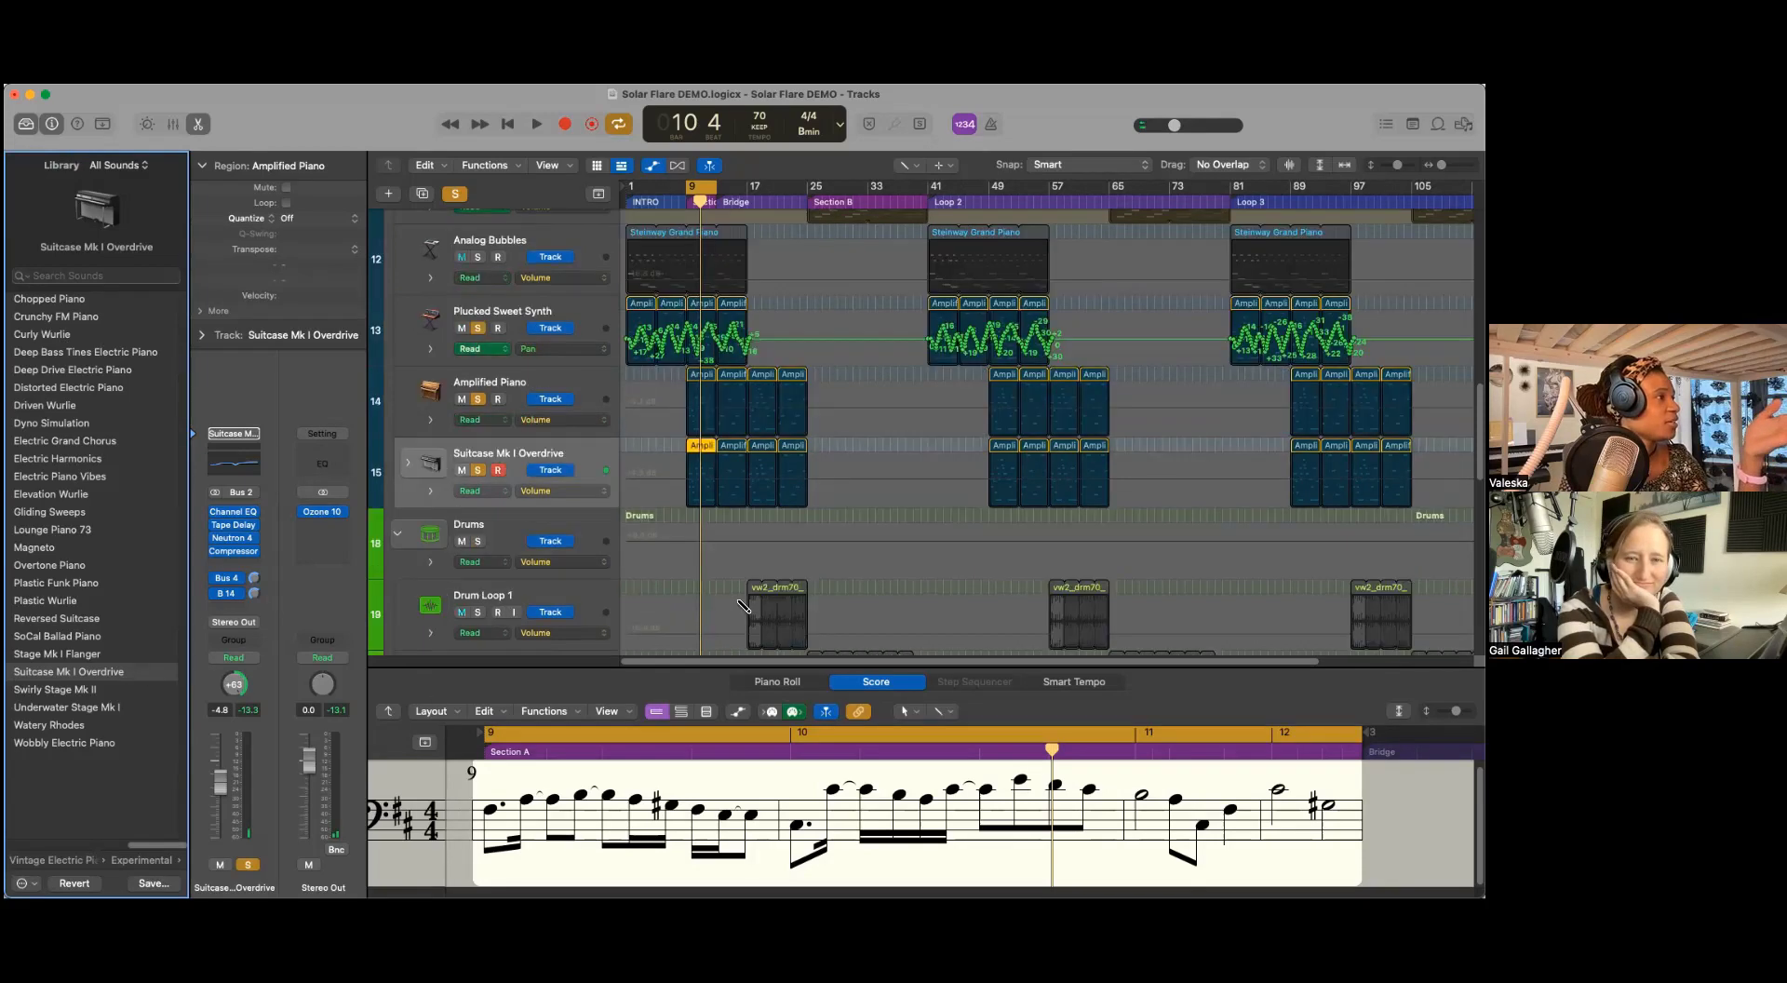
scroll(735, 603, up, 2)
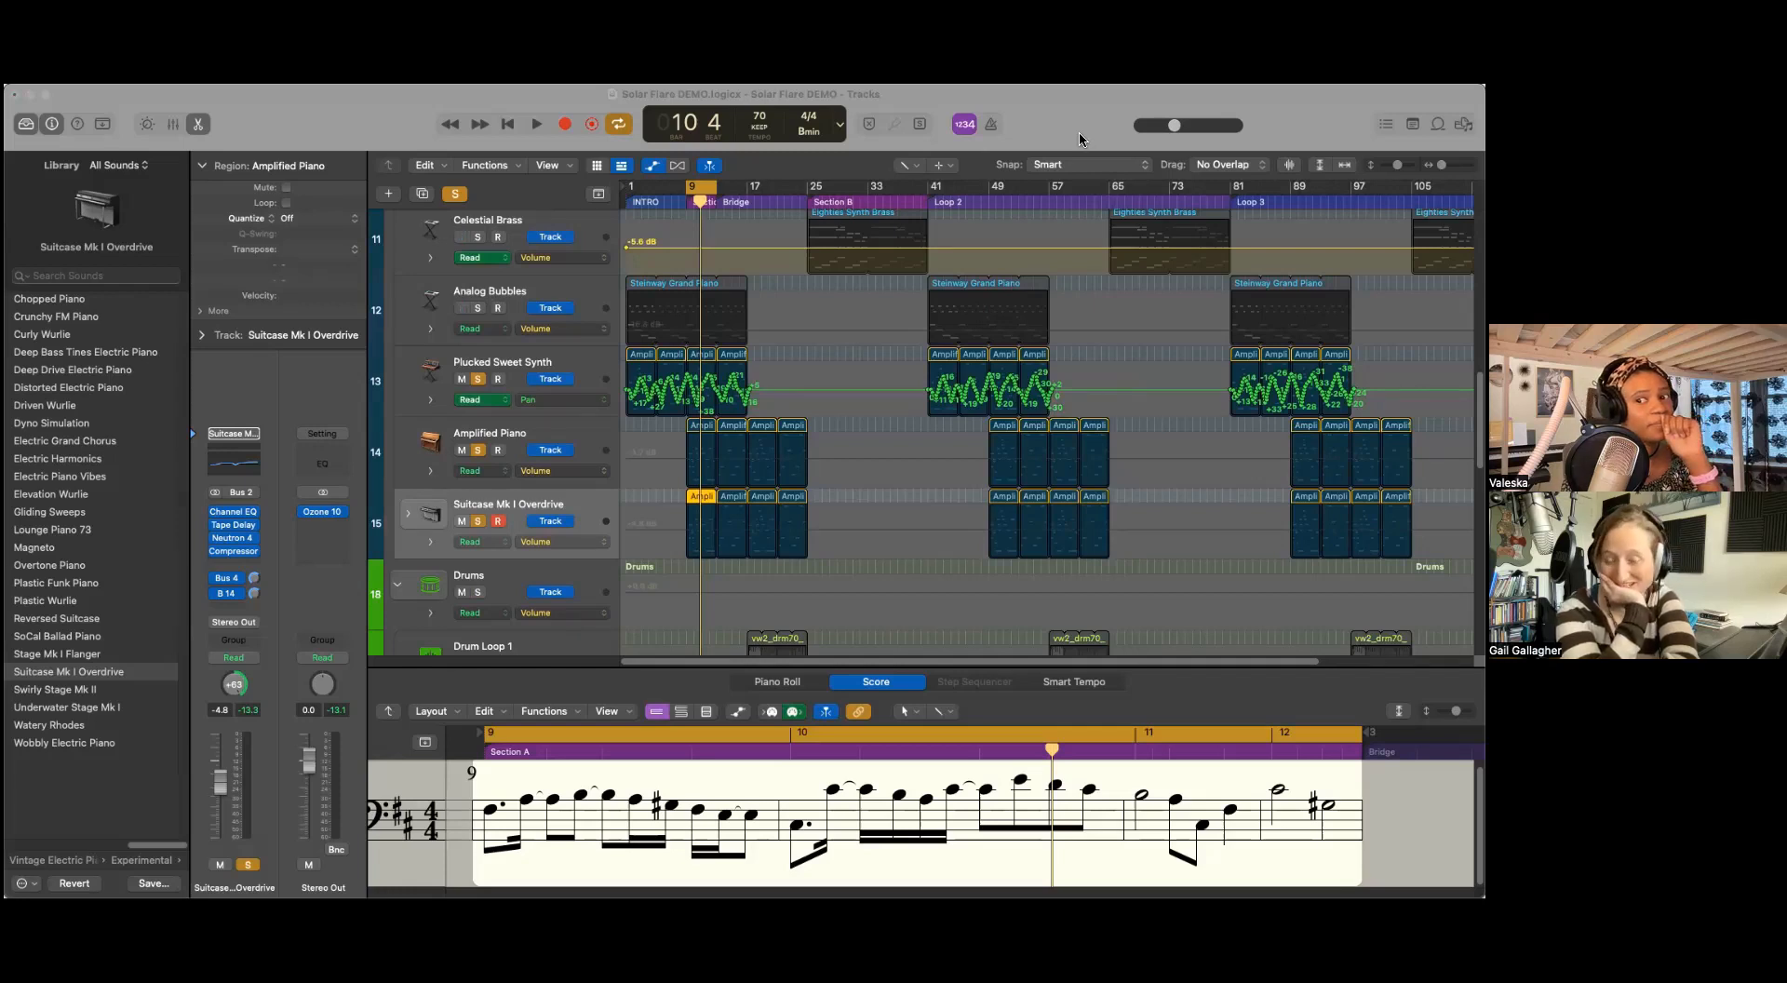
Step: View the Amplified Piano track's library patch and effects, and return to the Suitcase Mk I Overdrive track
click(901, 538)
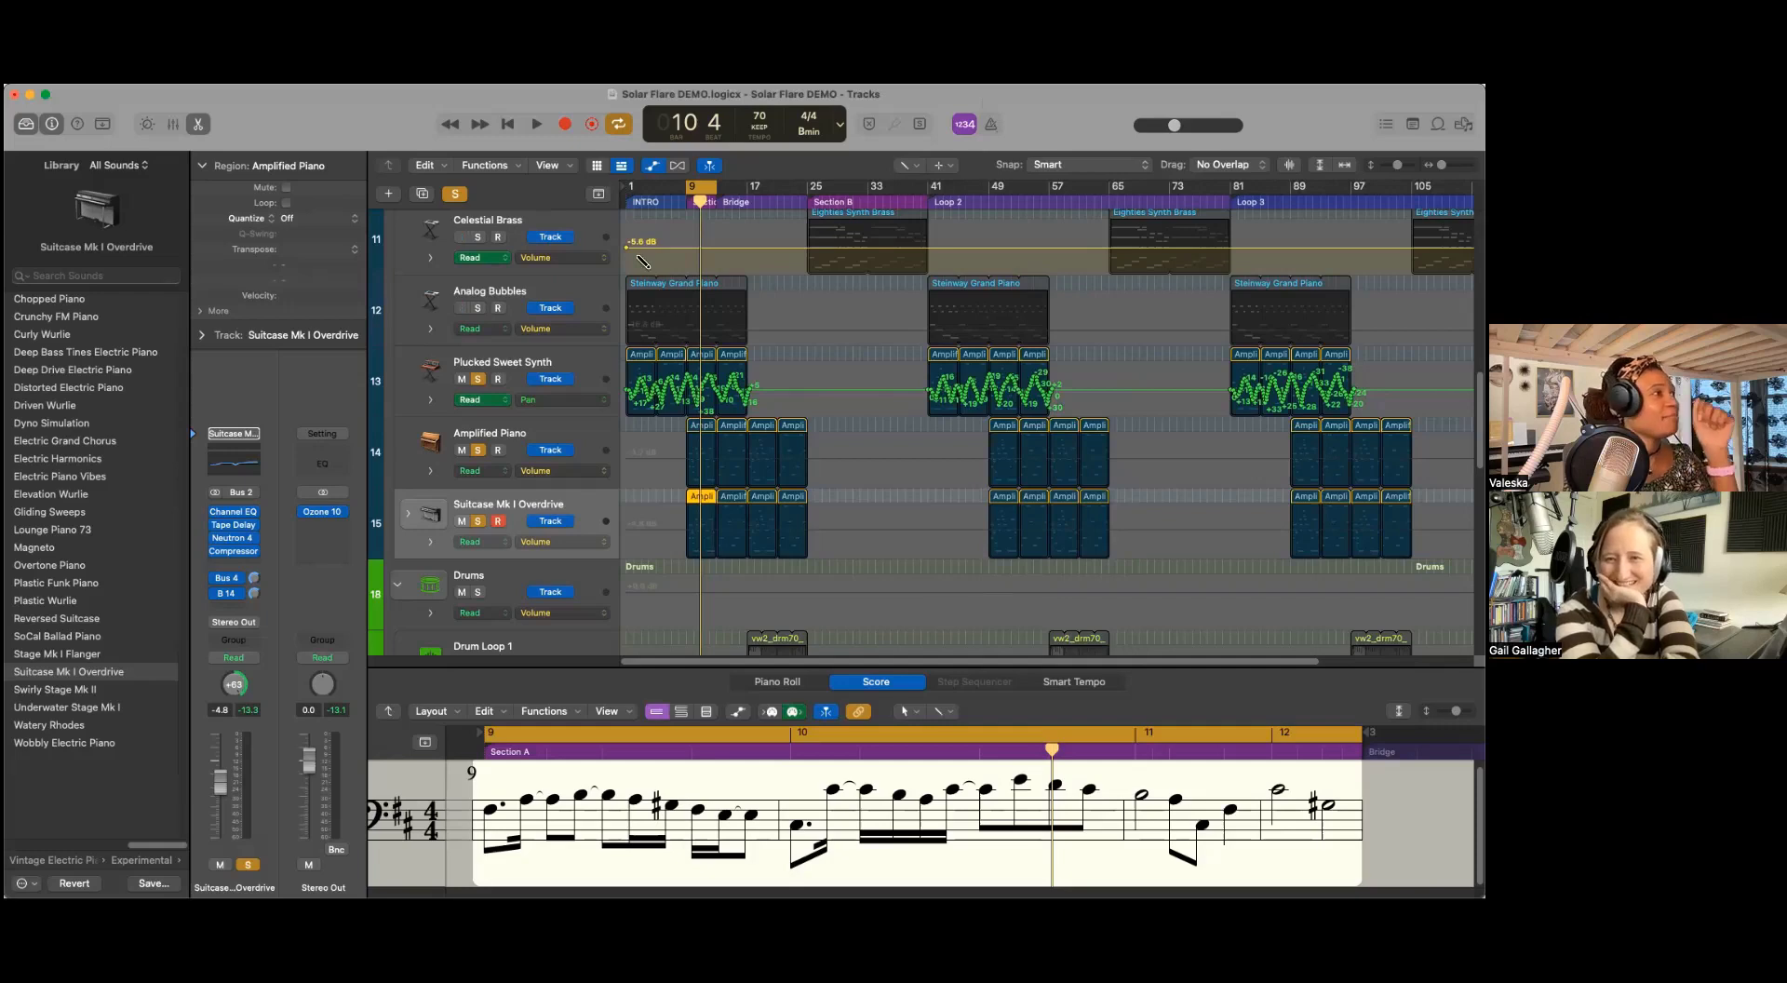
click(527, 433)
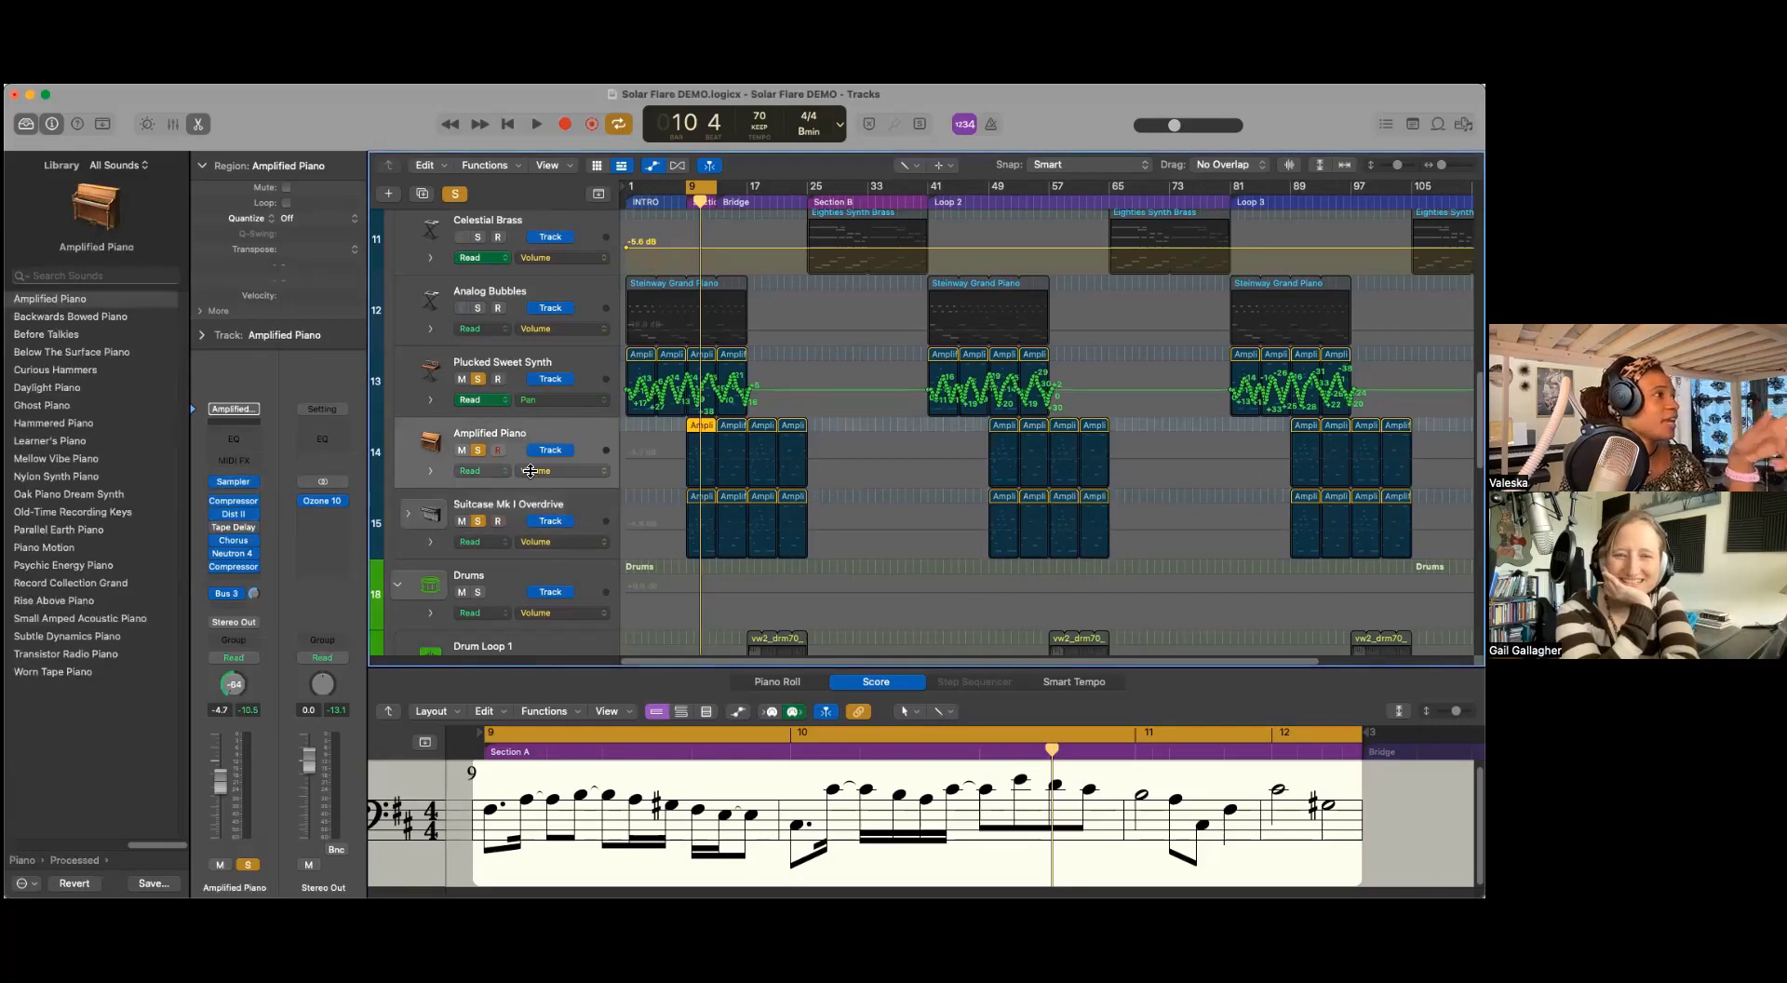
click(527, 508)
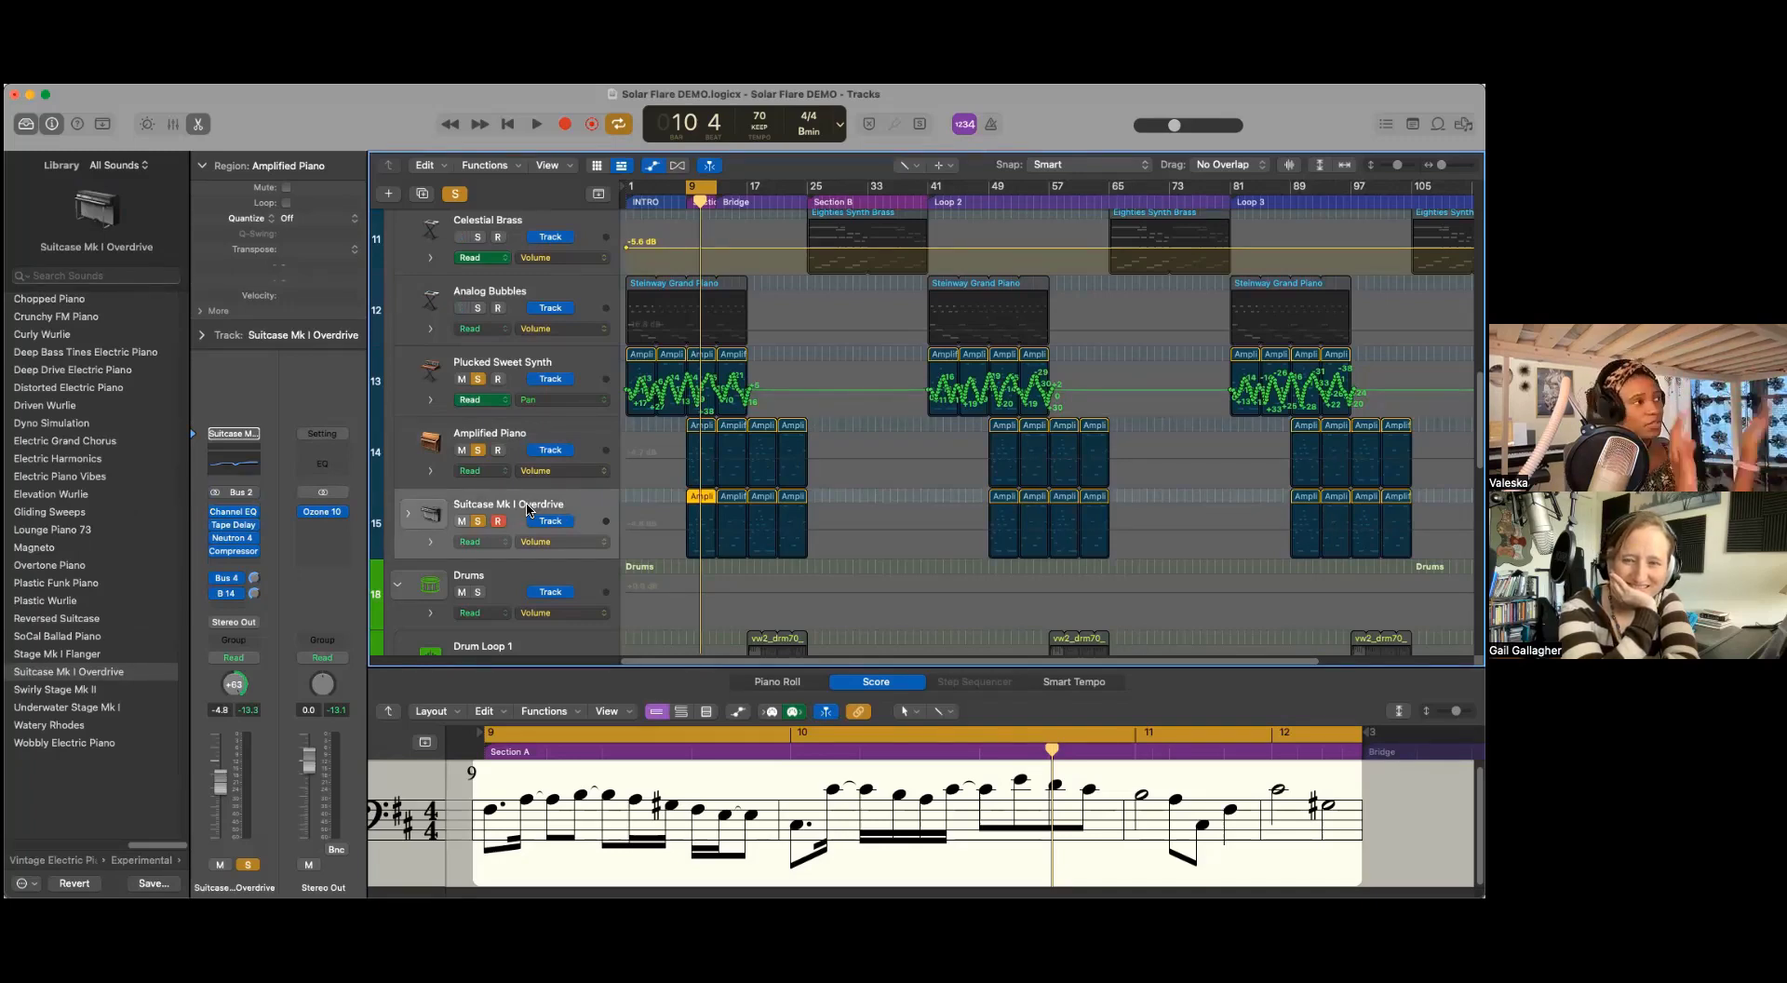
Step: Clear the existing solos, solo only Suitcase Mk I Overdrive and play Section A from bar 9
click(455, 193)
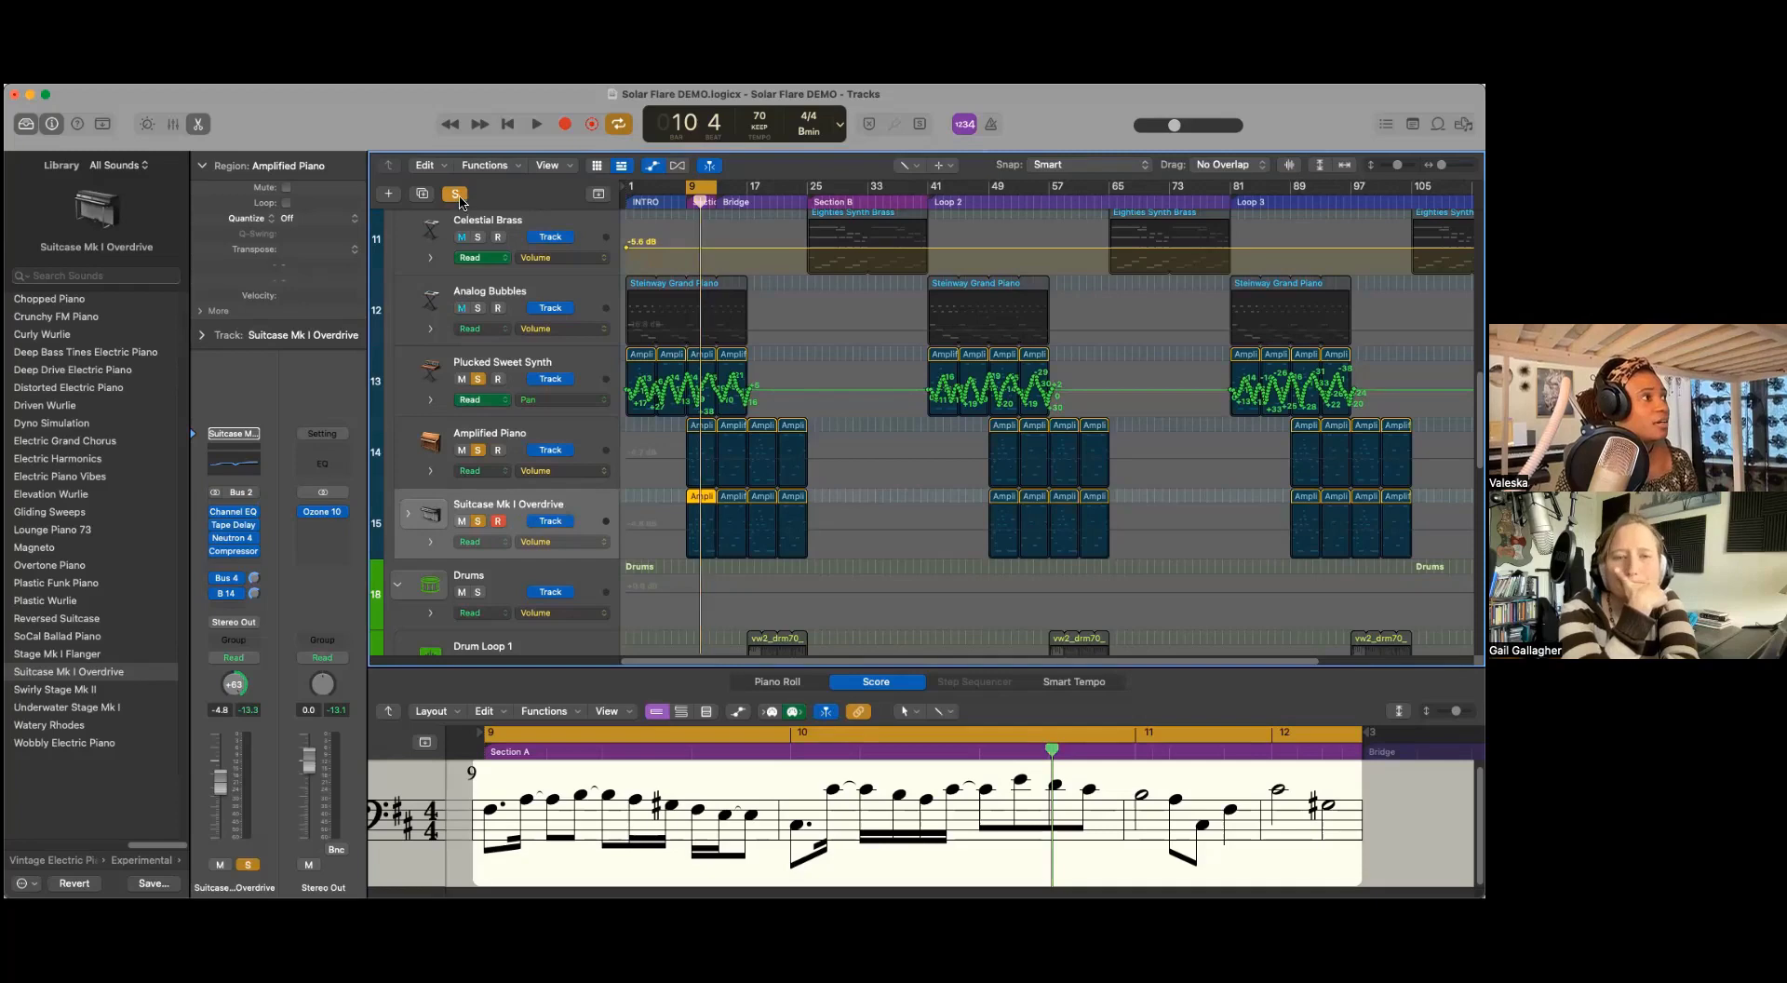
click(477, 521)
key(space)
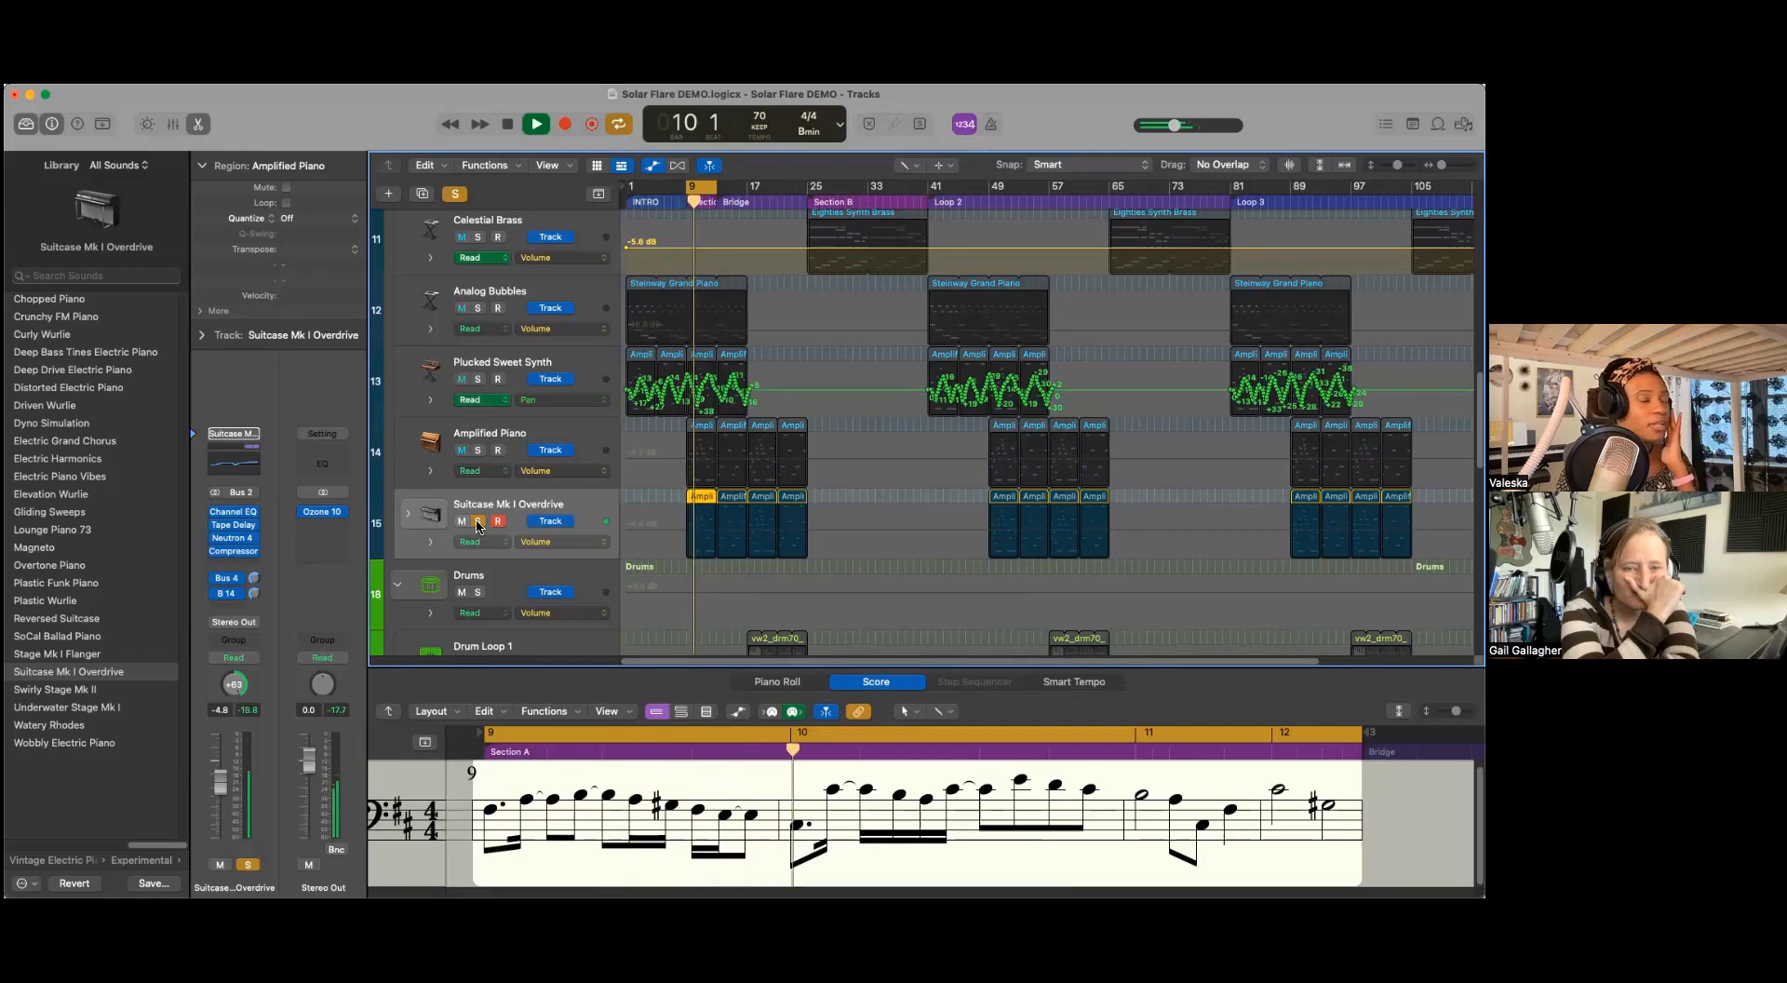
Step: Switch the solo from Suitcase Mk I Overdrive to Amplified Piano during playback, stopping in bar 12
click(477, 451)
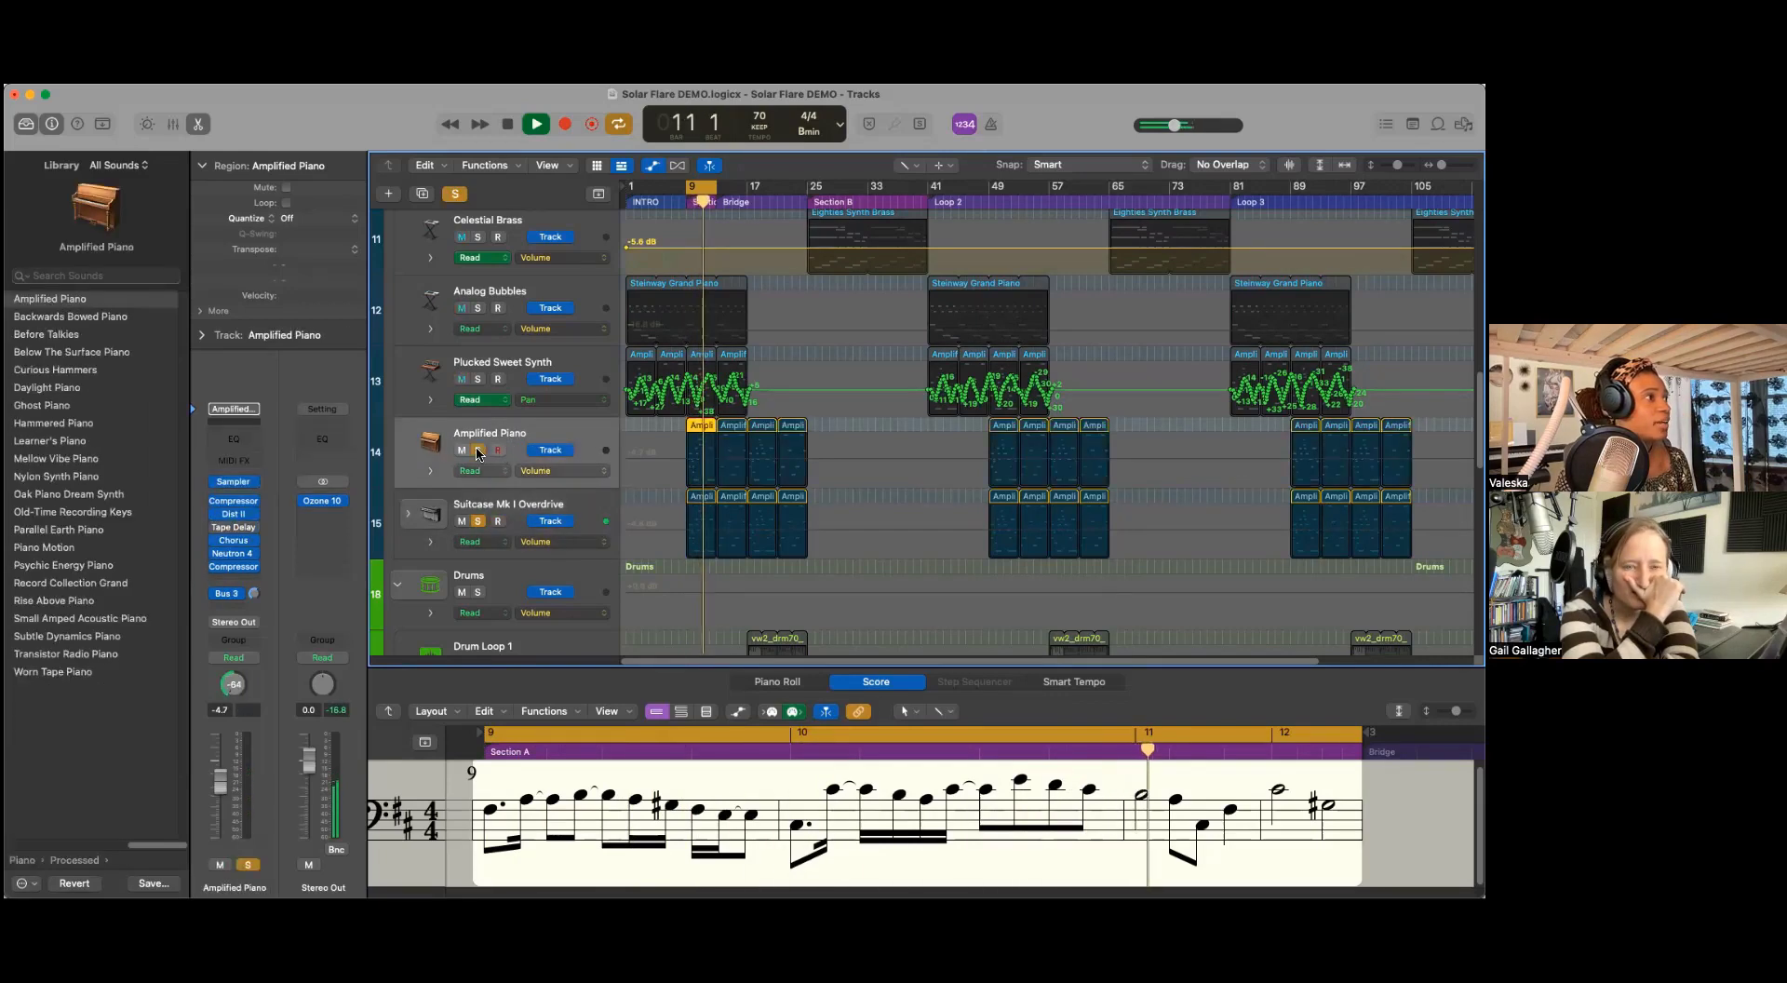
click(478, 521)
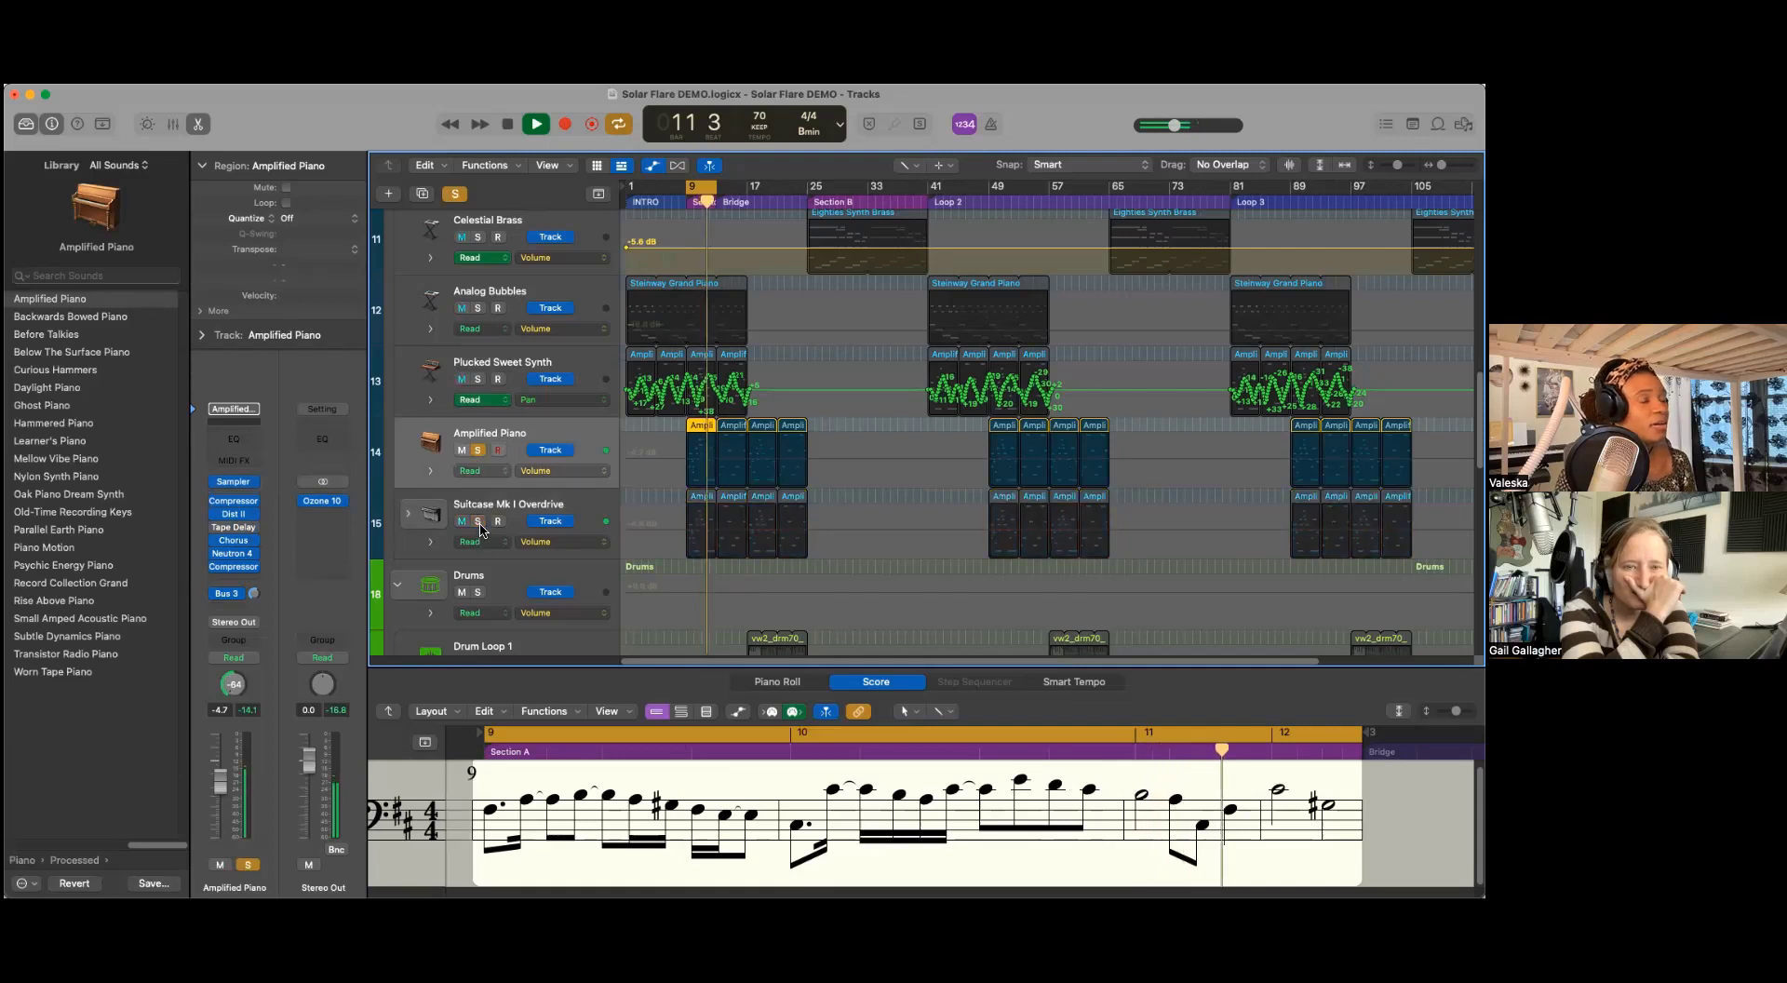
key(space)
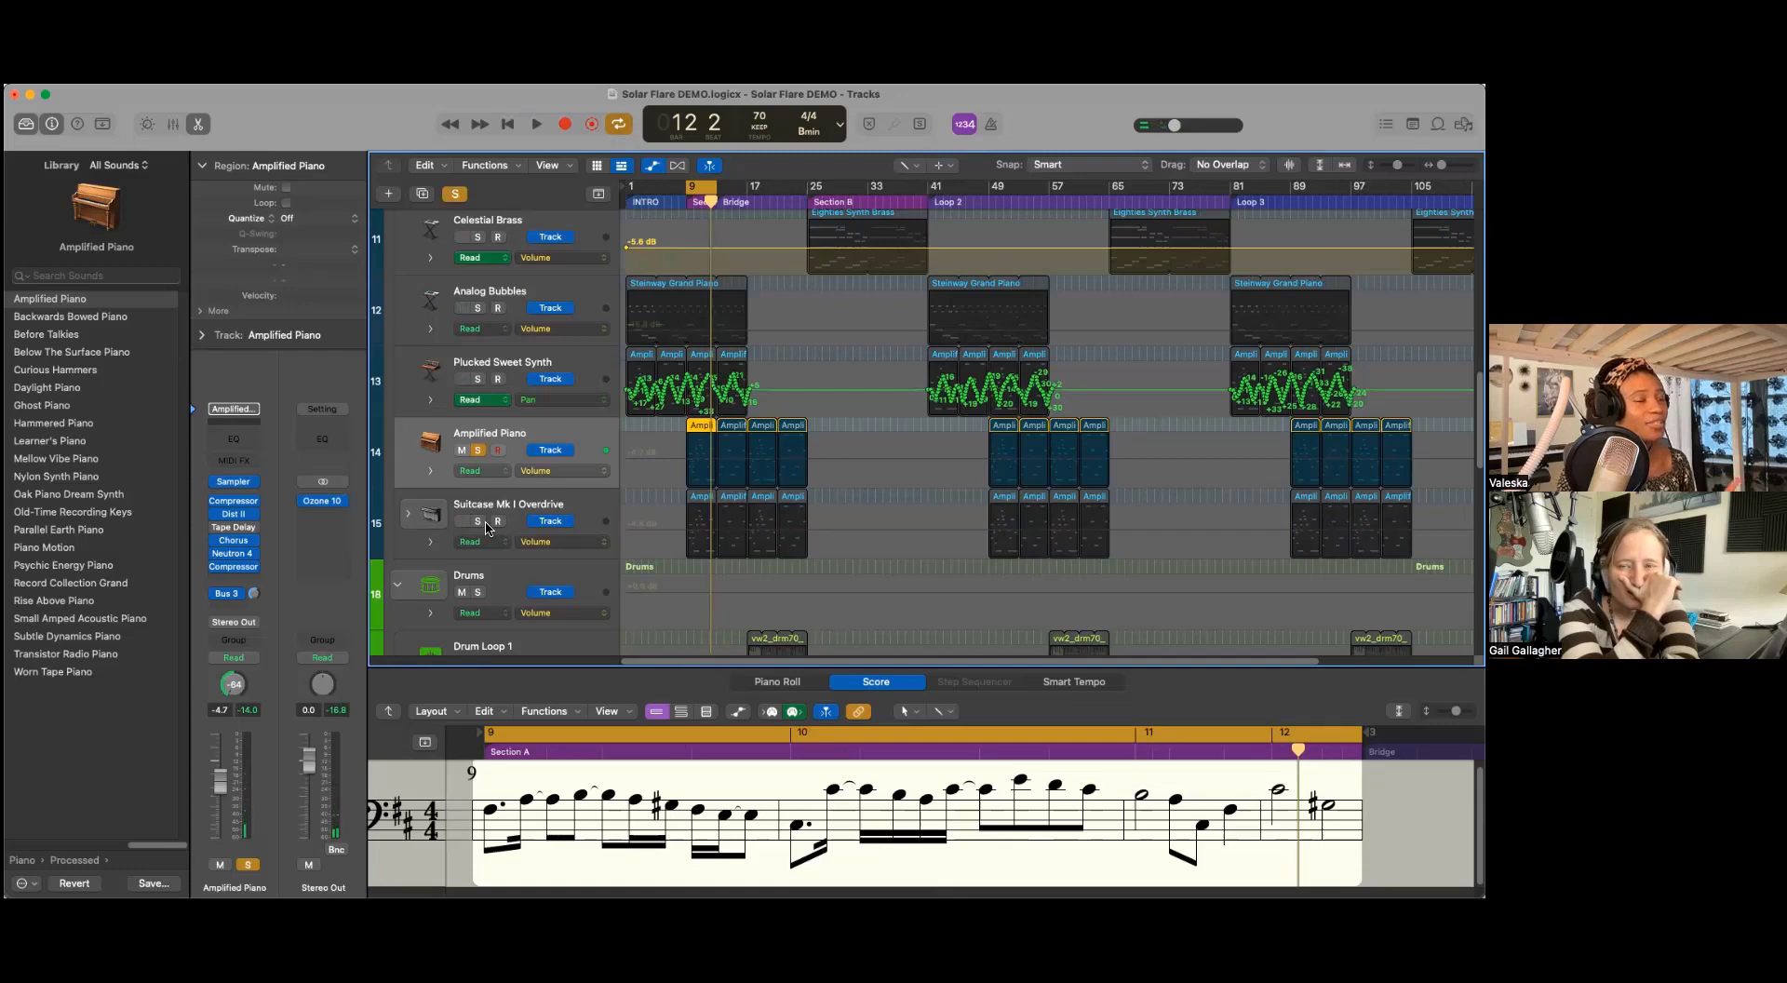
Step: Select the Suitcase Mk I Overdrive track and solo it alongside Amplified Piano
click(542, 510)
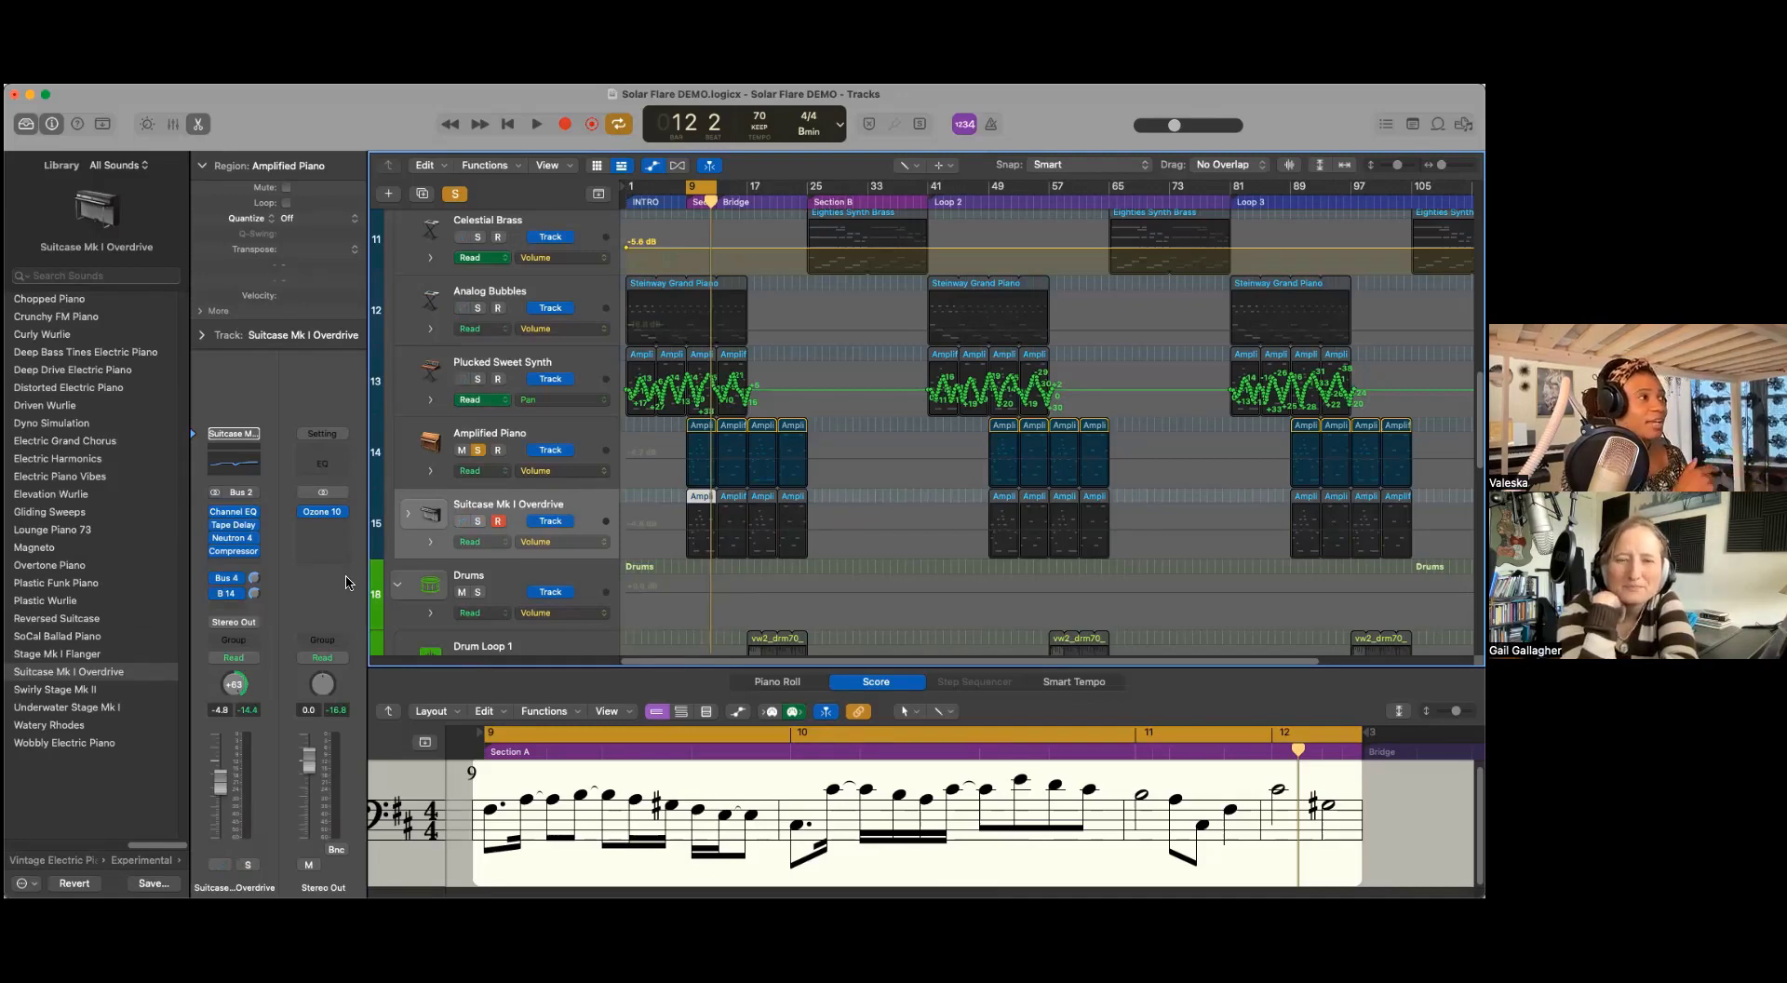
click(478, 522)
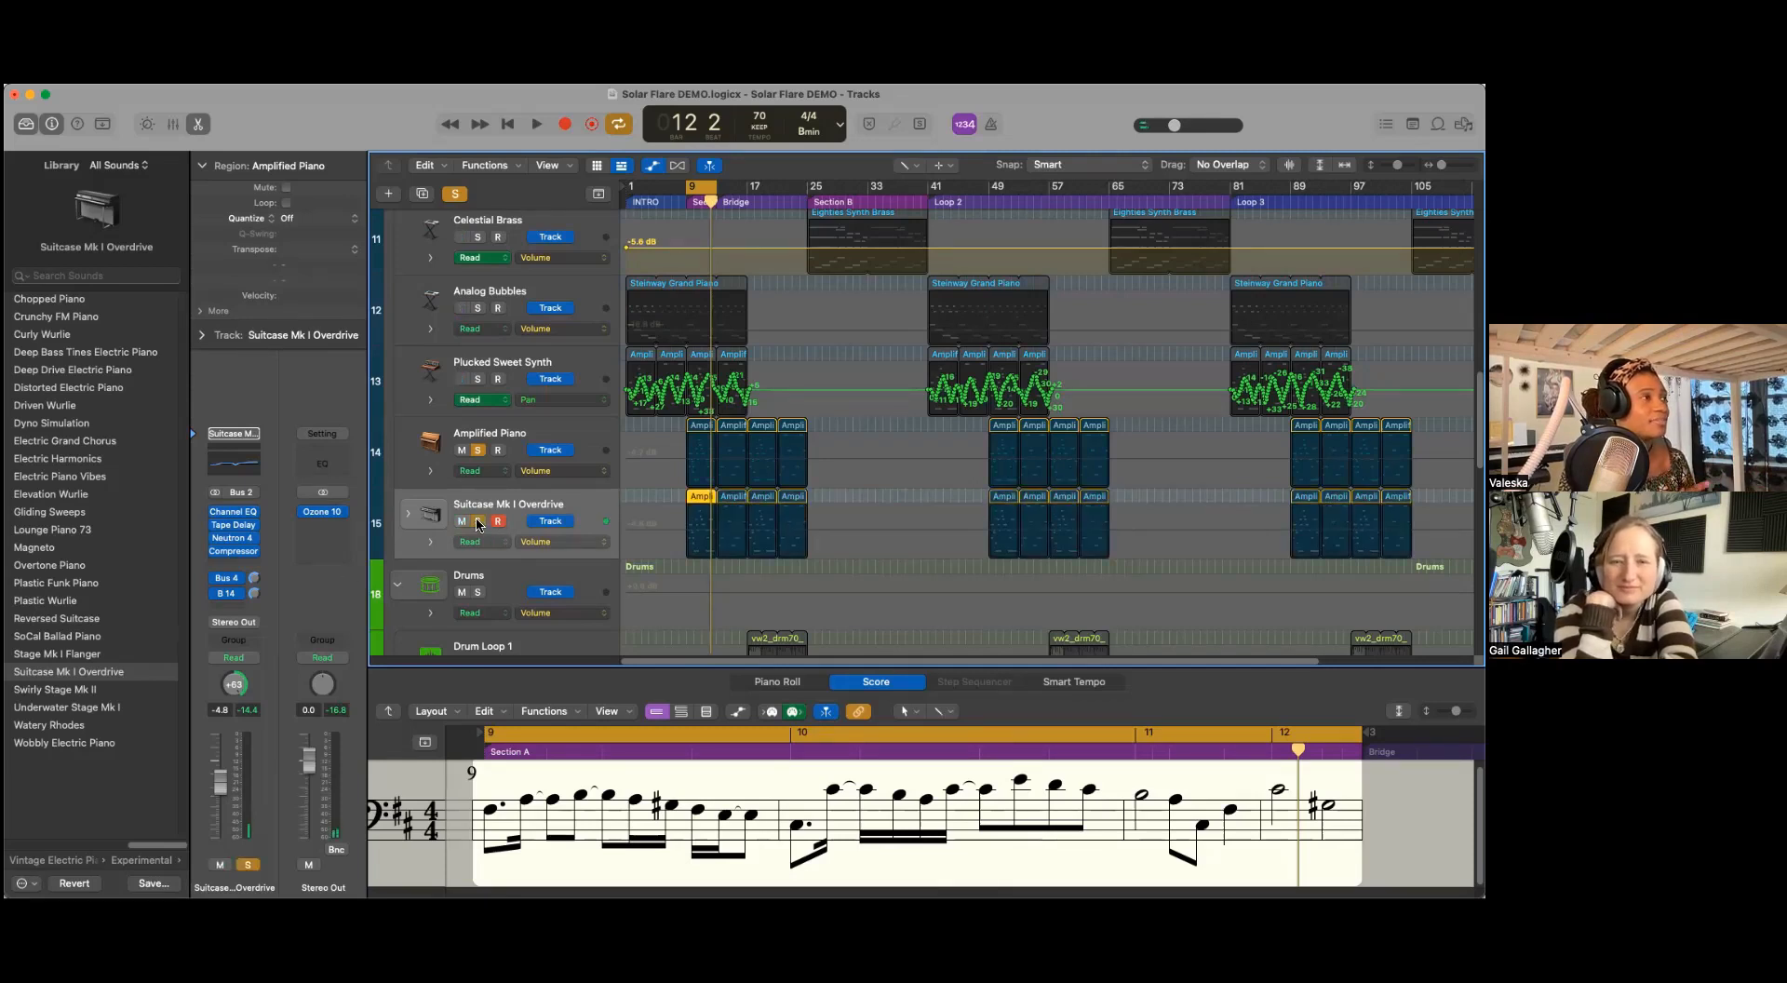
Step: Solo the Layered Brass and Hold And Dissolve tracks in the Bass group alongside the already soloed pianos
scroll(470, 426, up, 10)
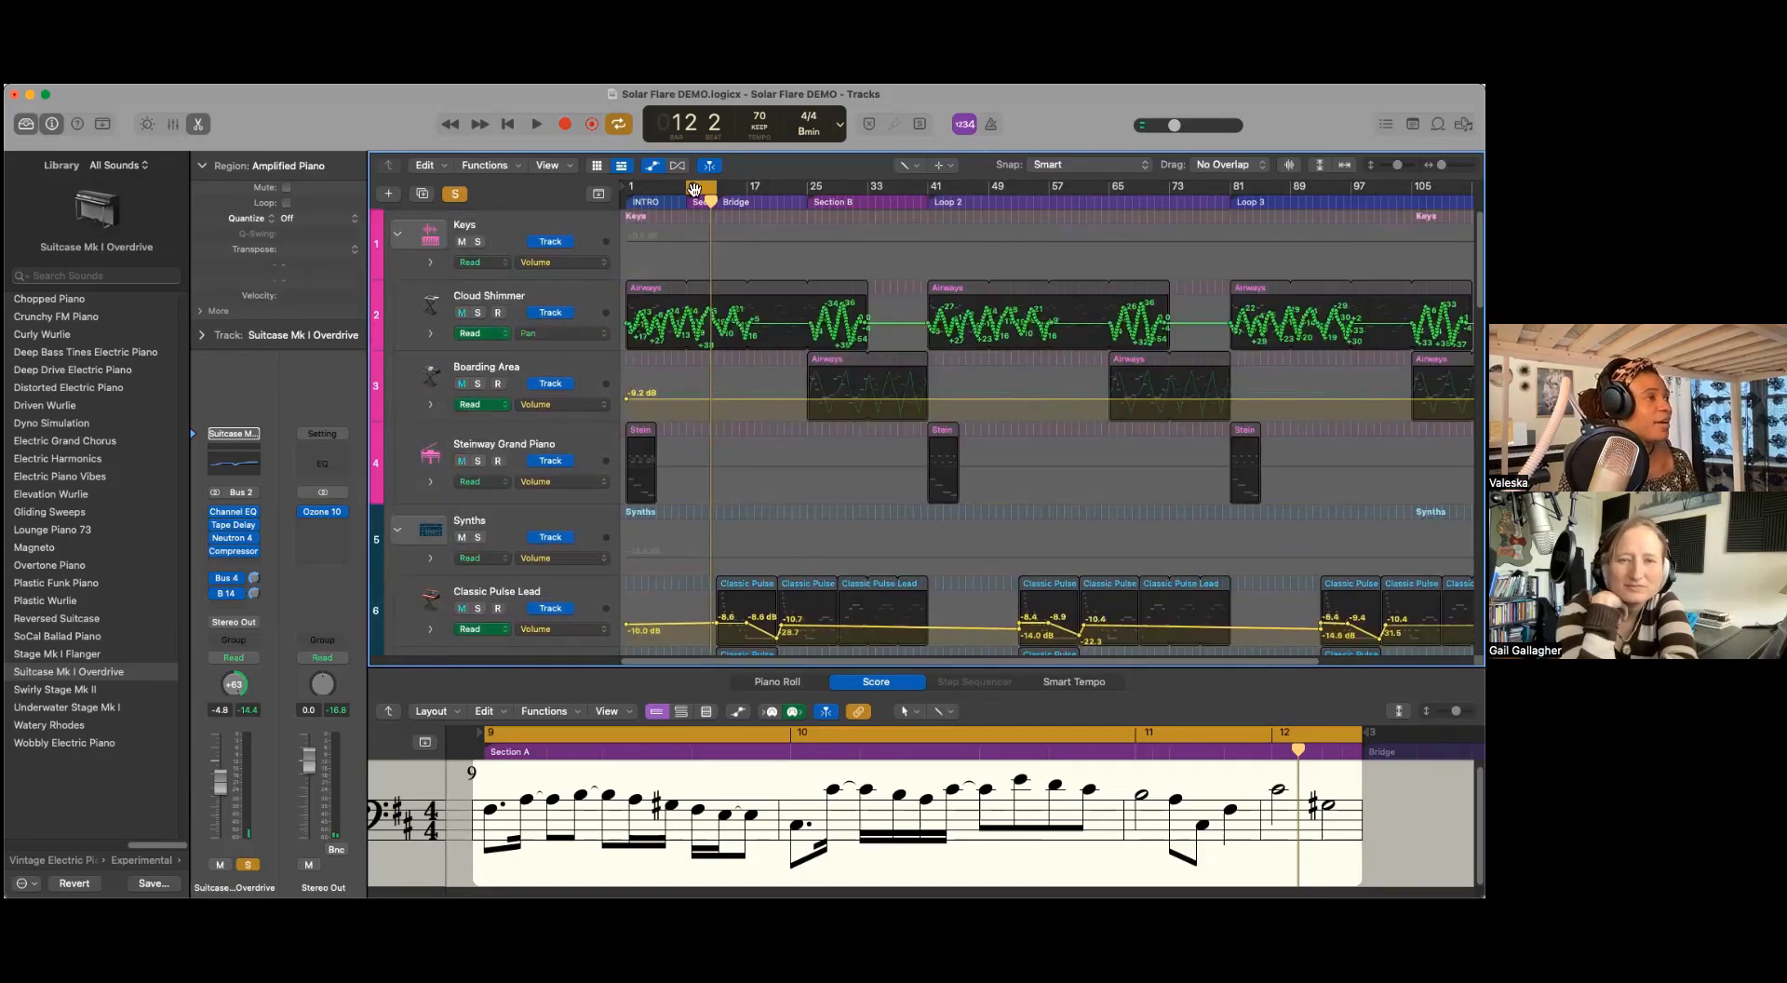
scroll(732, 362, down, 10)
scroll(733, 362, up, 5)
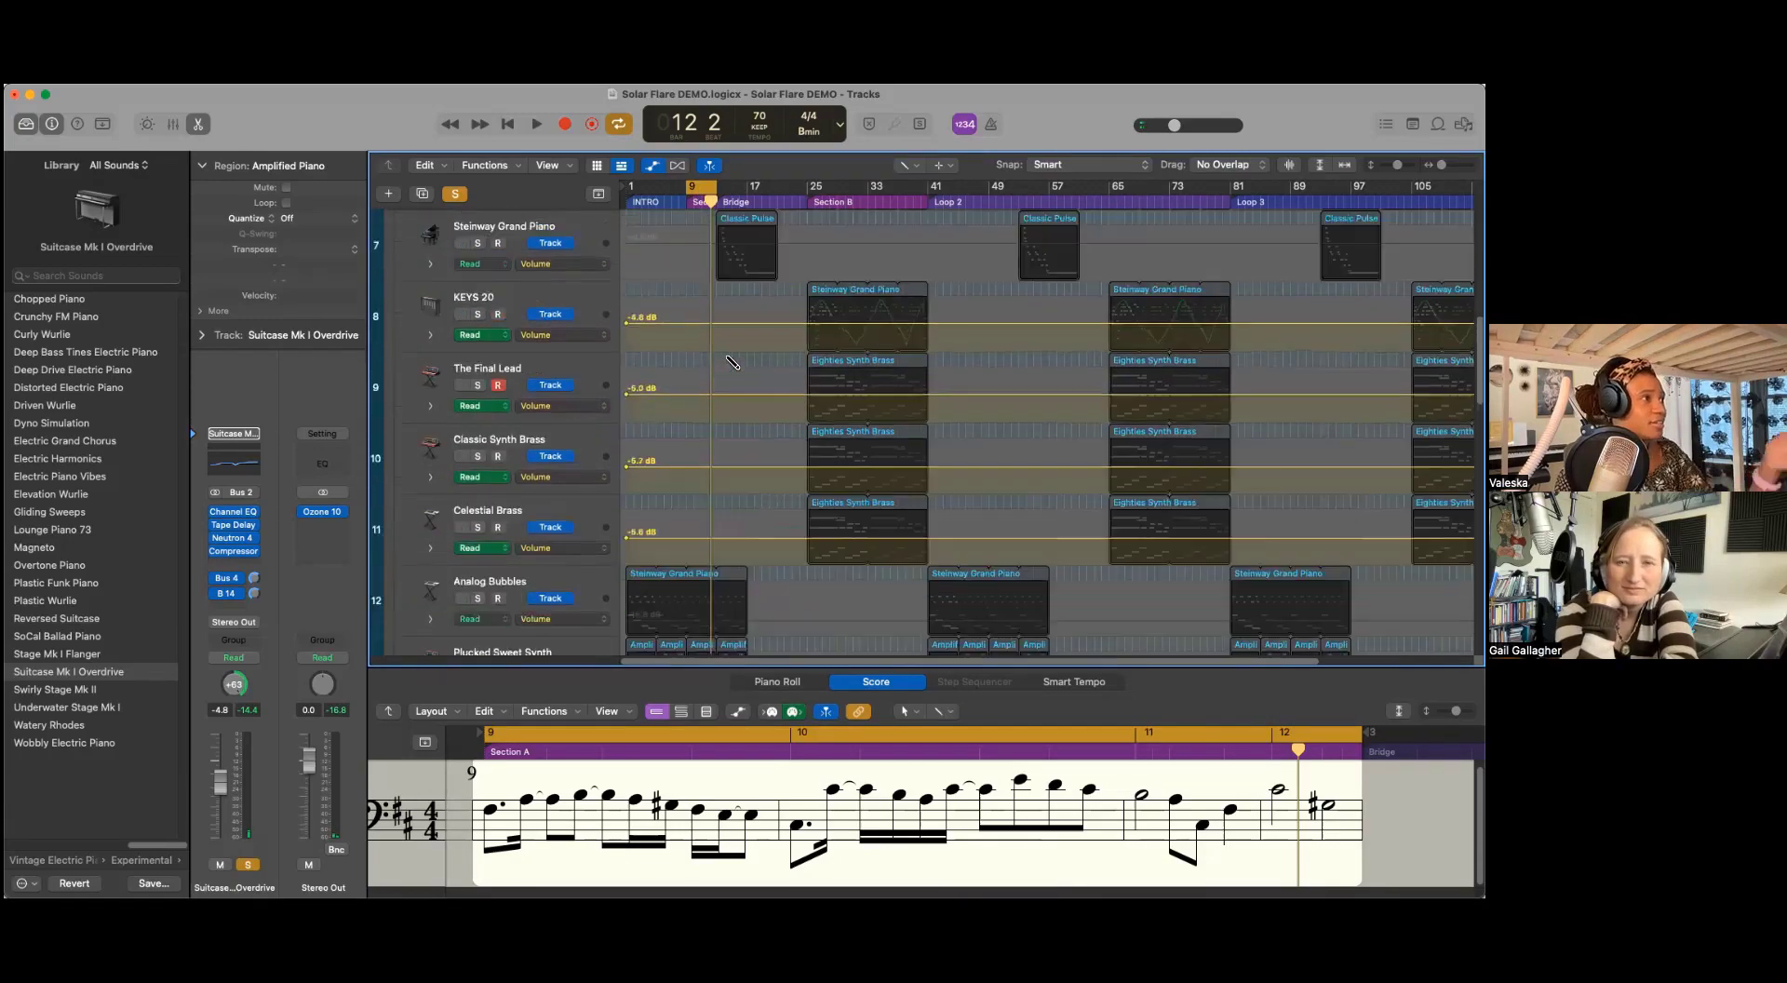
scroll(733, 362, down, 12)
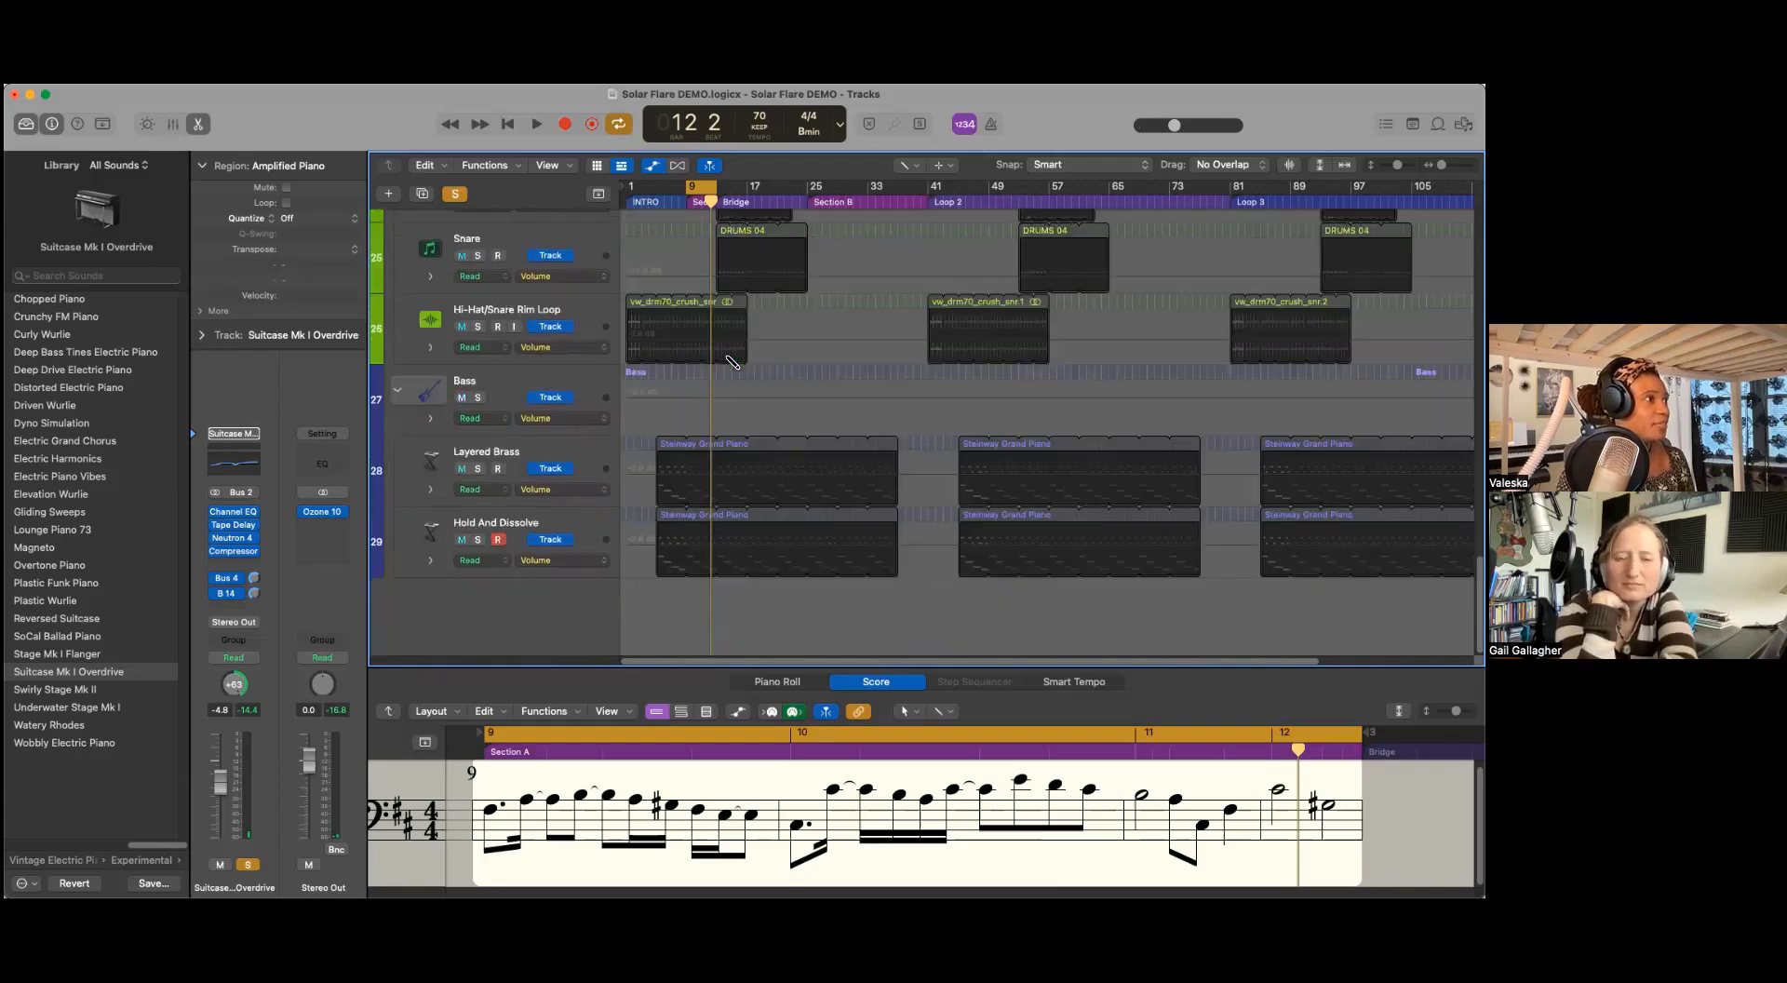
scroll(733, 362, up, 3)
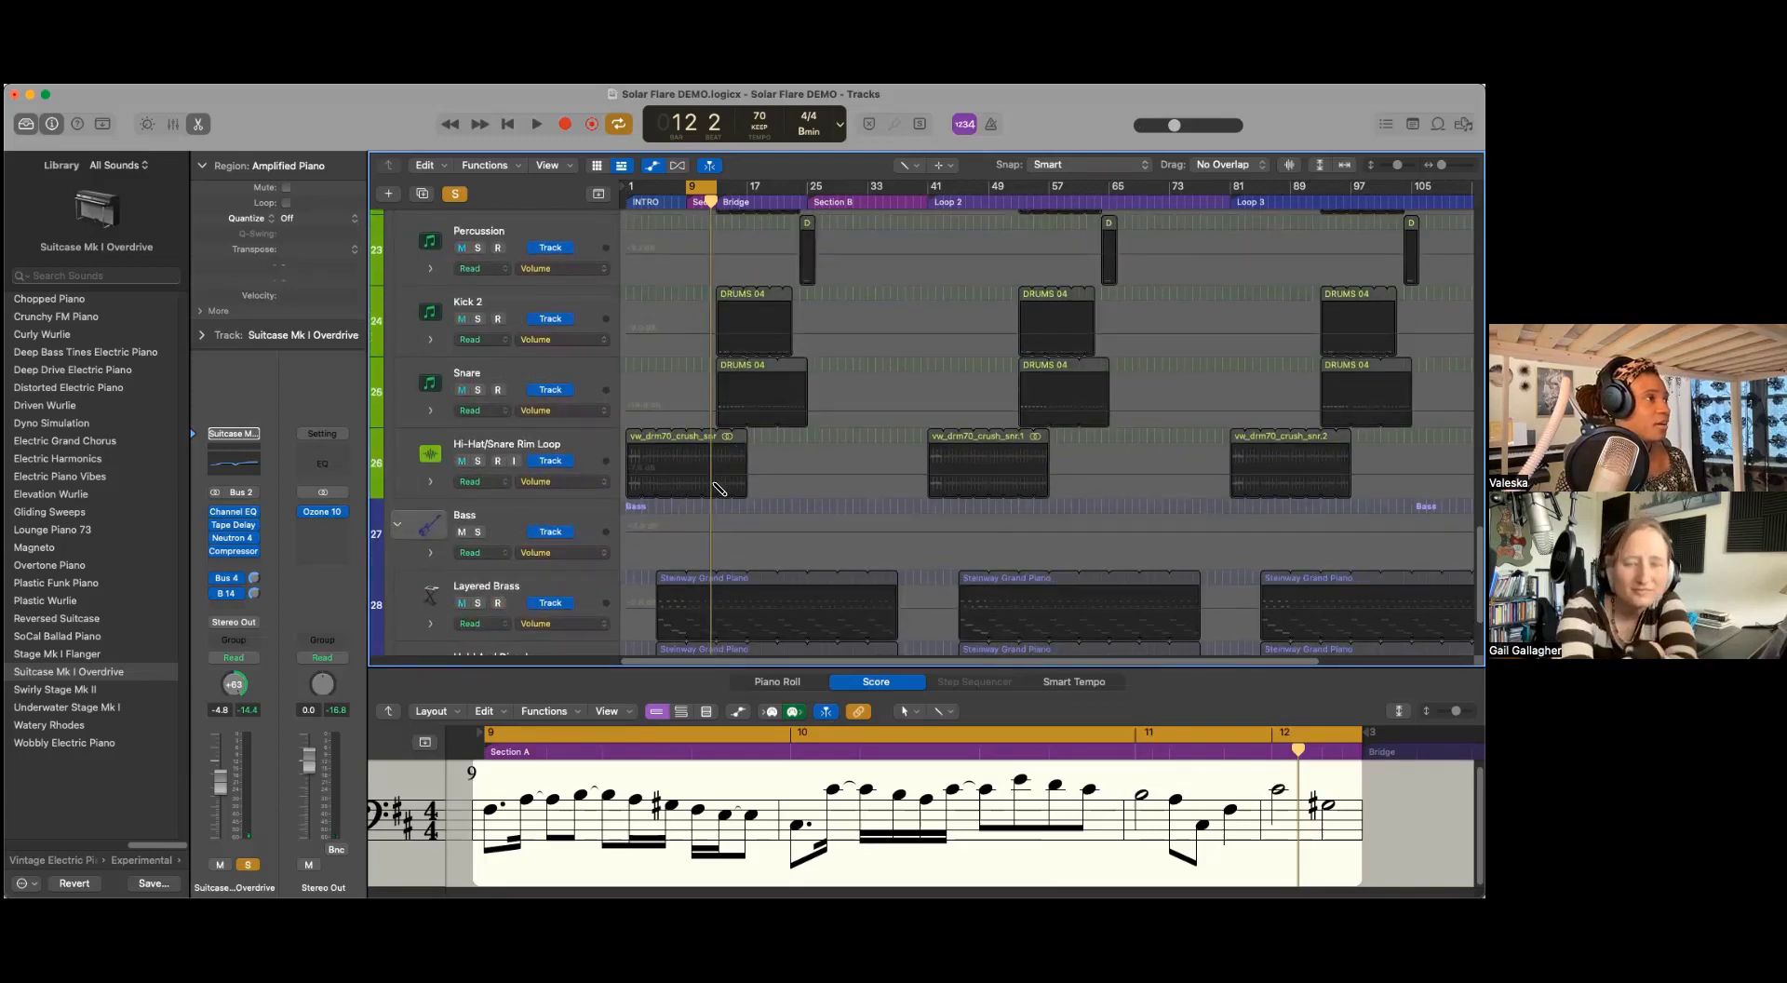
scroll(712, 489, down, 3)
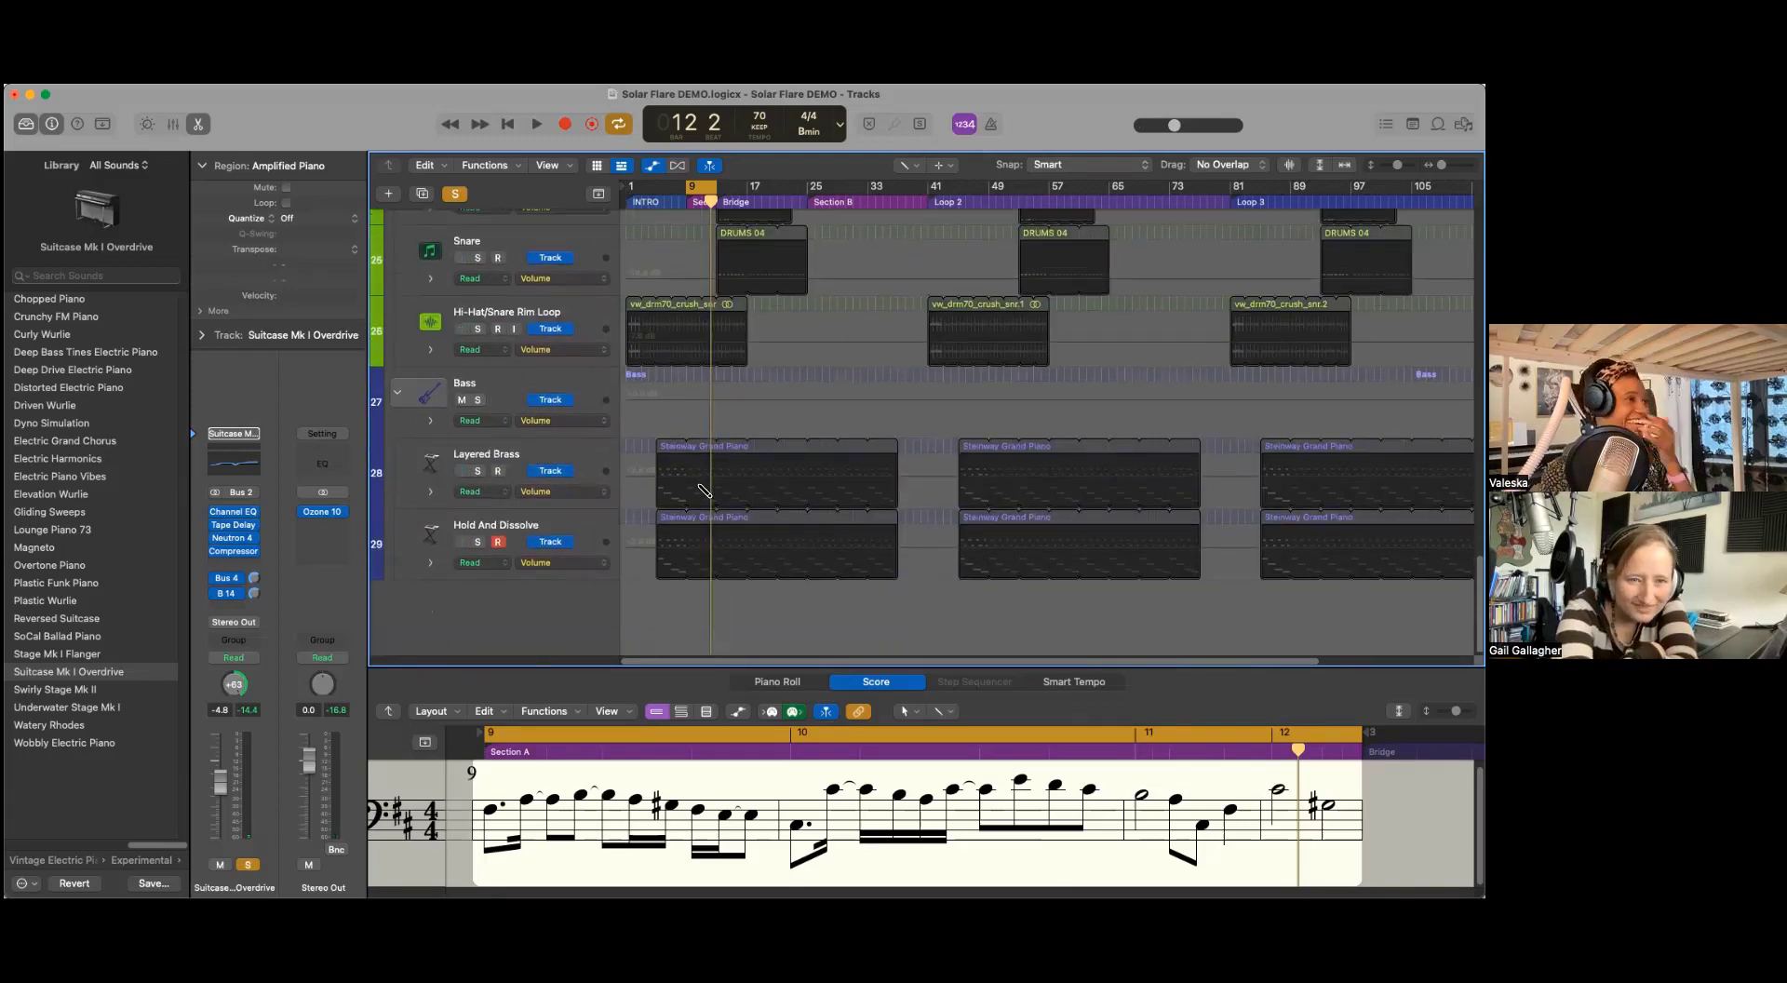
click(477, 470)
click(477, 542)
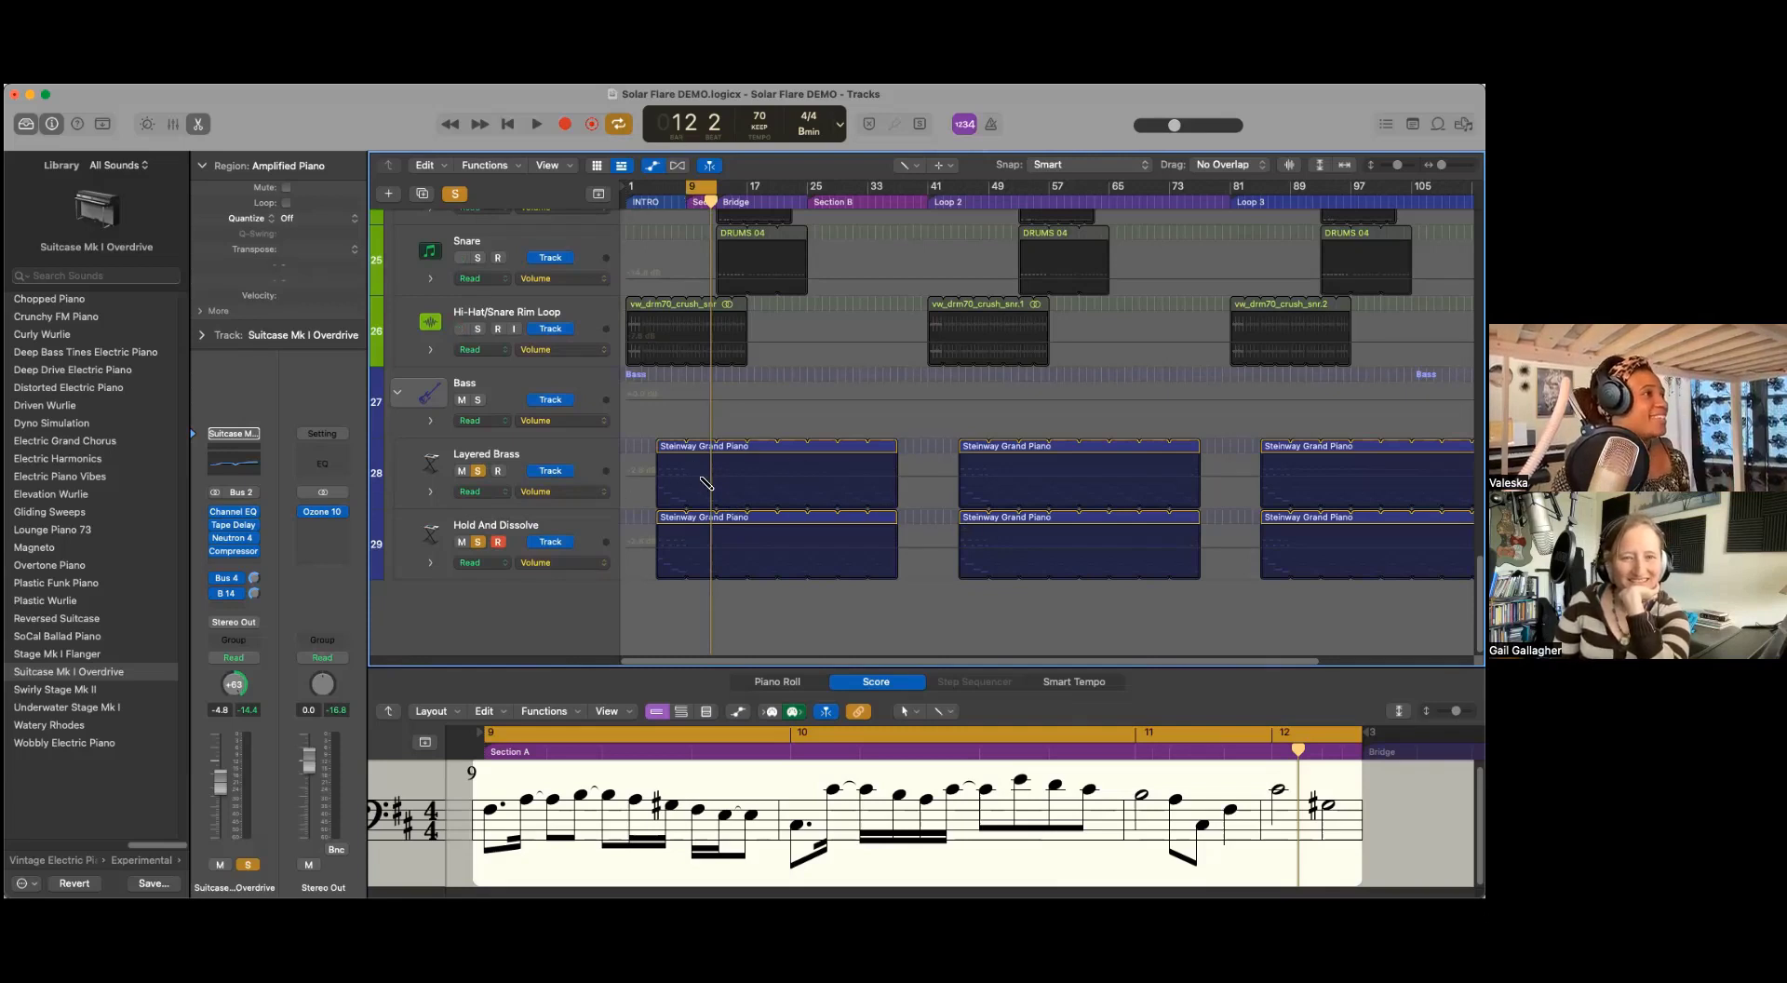
Step: Play Section A from bar 9 with the soloed bass and electric piano tracks, checking their regions during playback
mouse_move(690, 186)
mouse_down()
mouse_move(658, 187)
mouse_move(687, 201)
mouse_up()
key(space)
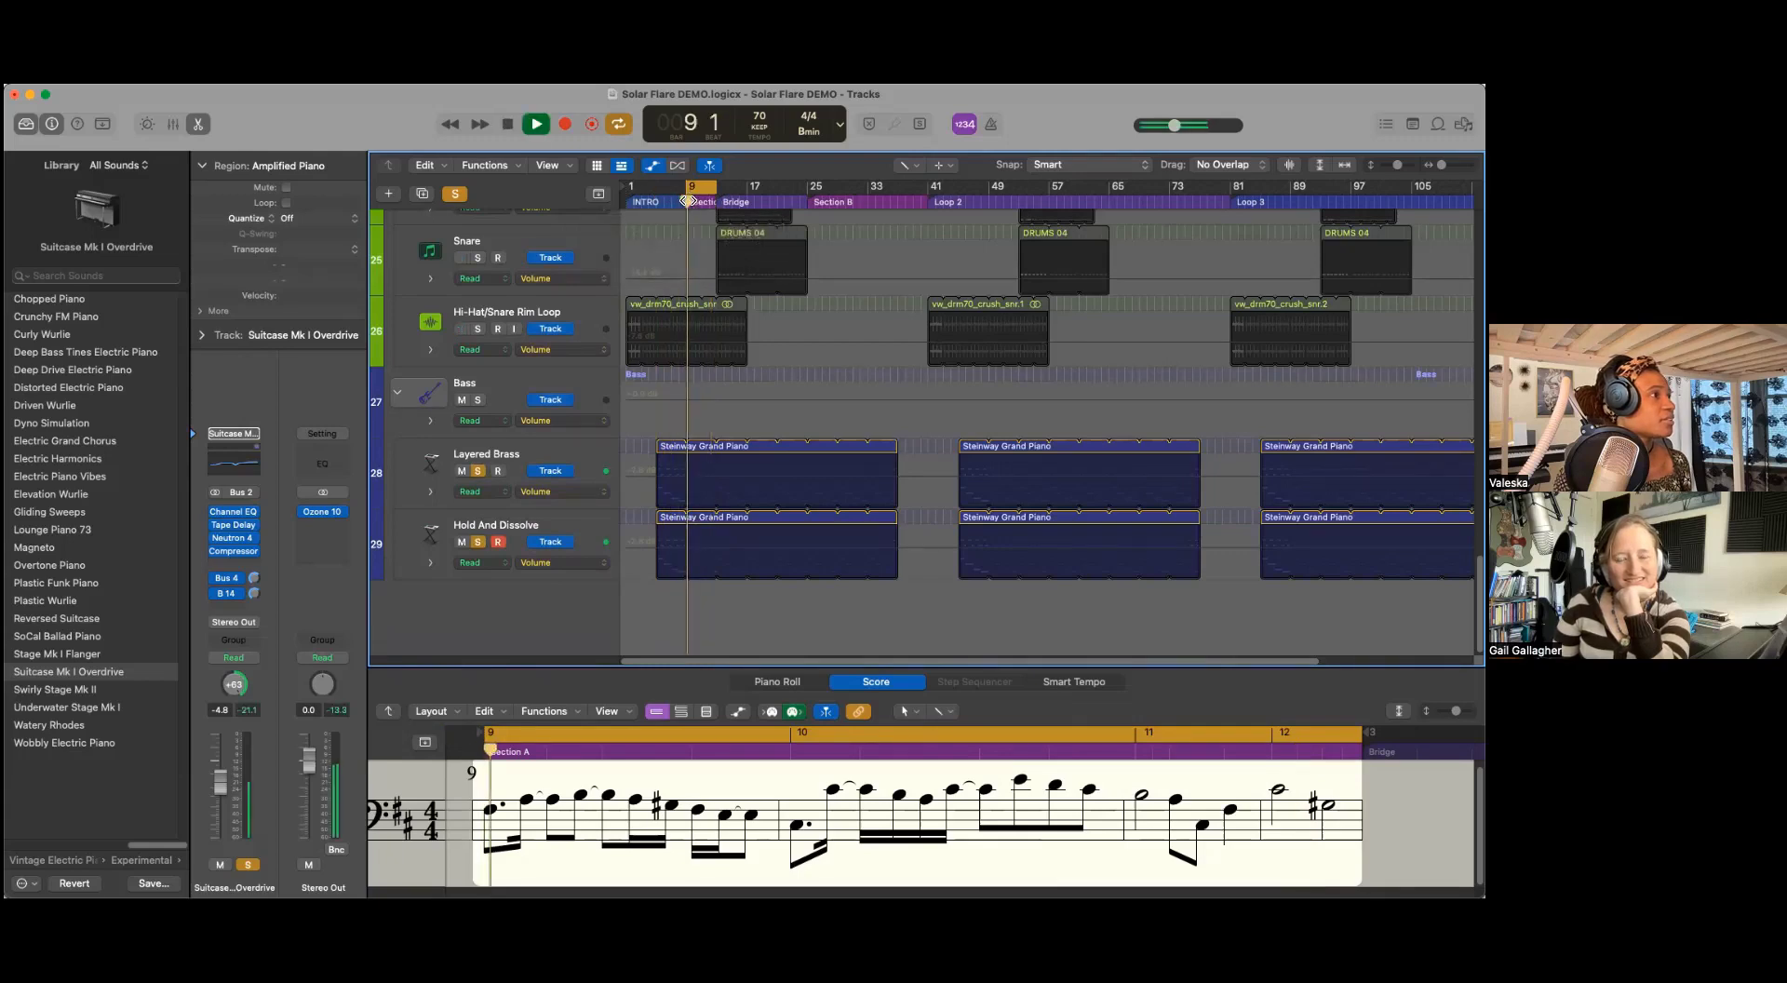
scroll(742, 509, down, 1)
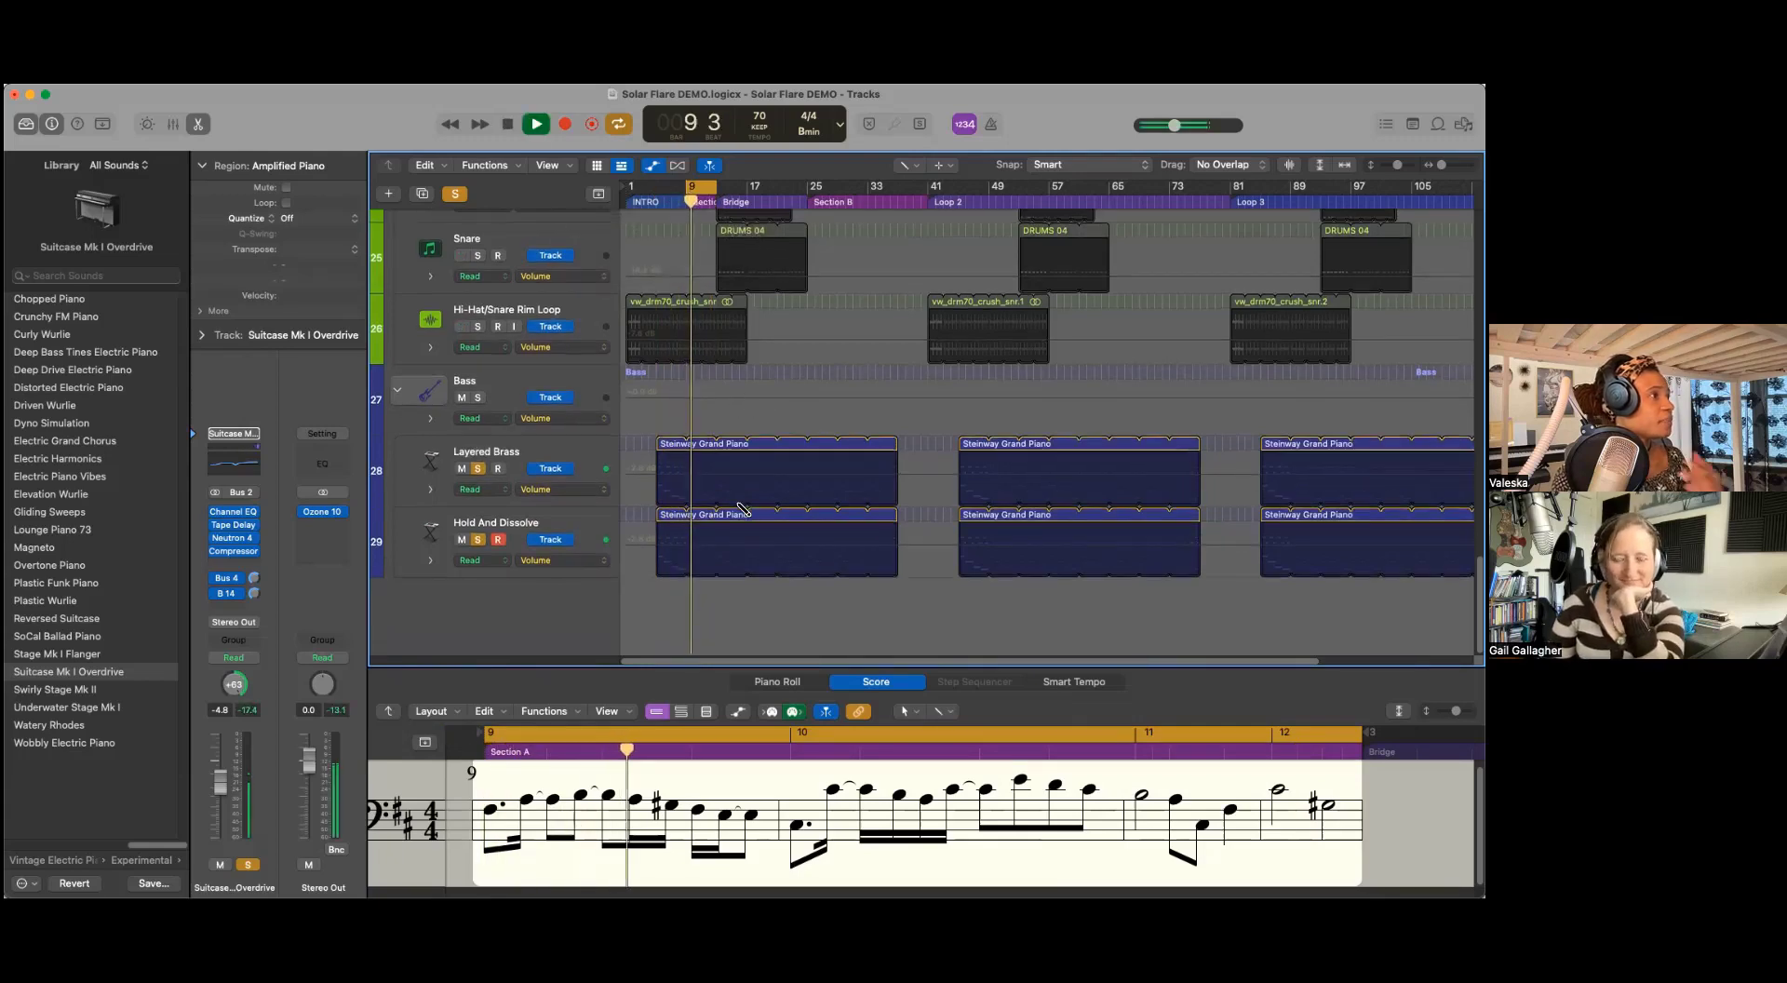
scroll(742, 493, up, 3)
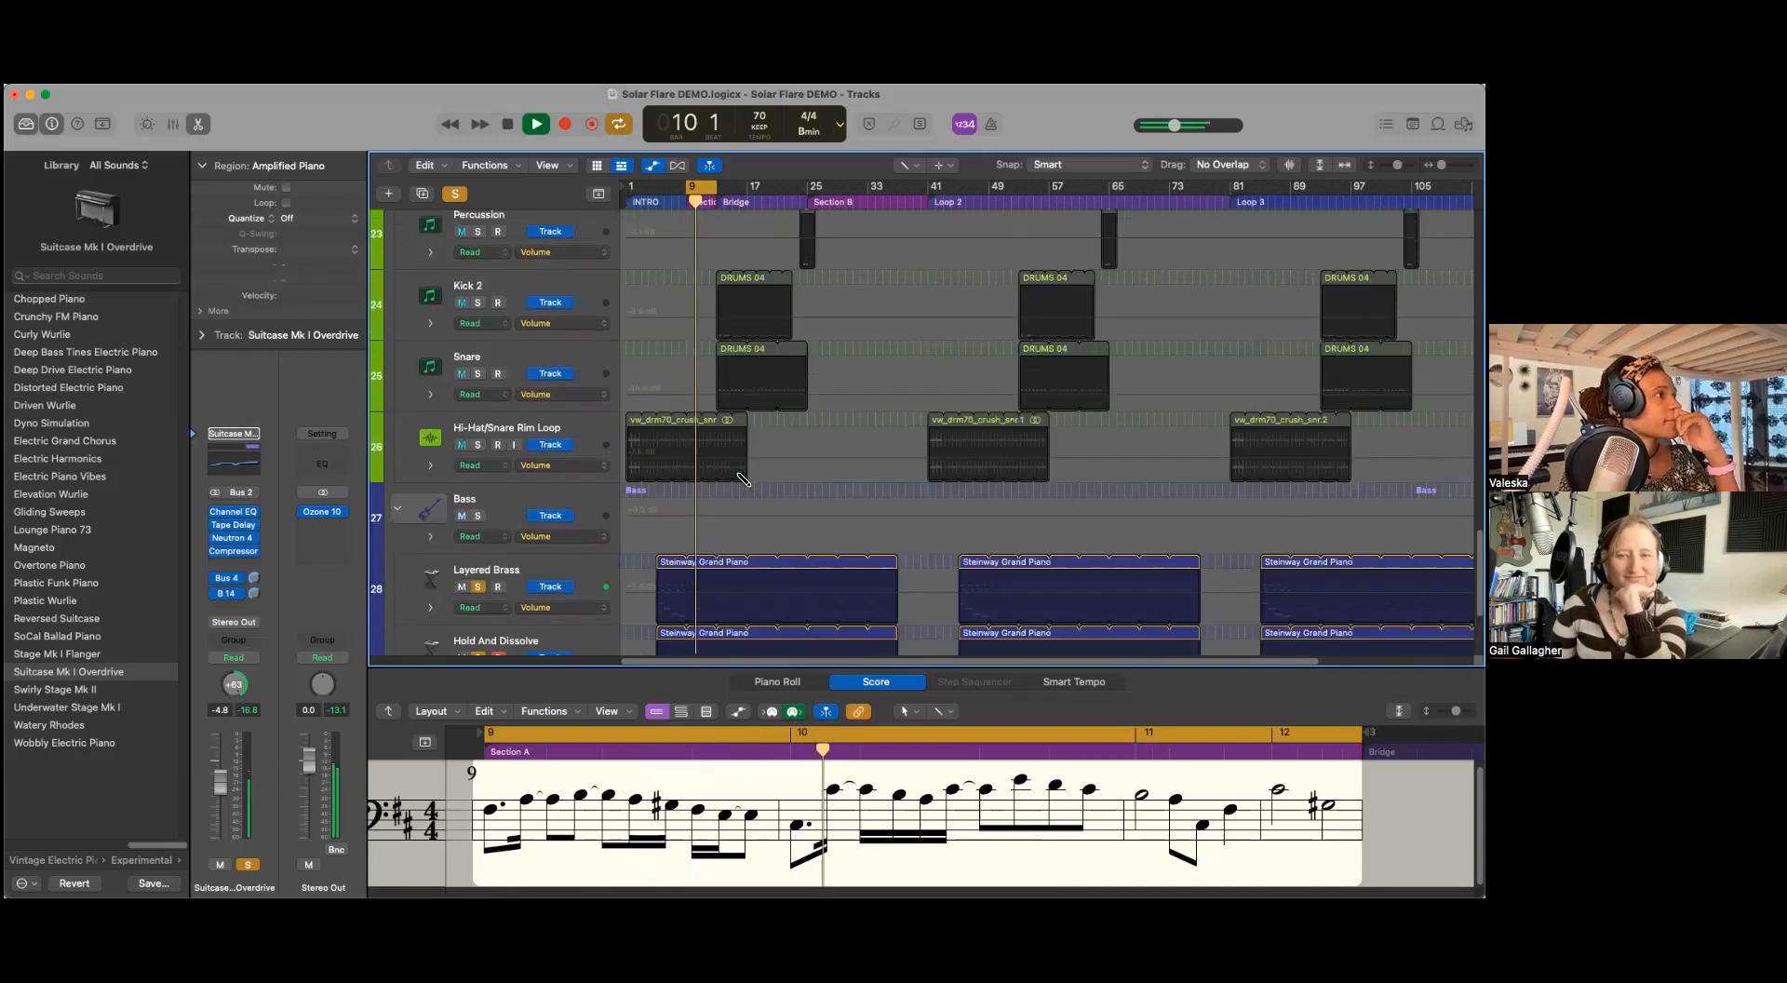
scroll(742, 479, down, 2)
scroll(740, 484, up, 5)
scroll(740, 475, down, 10)
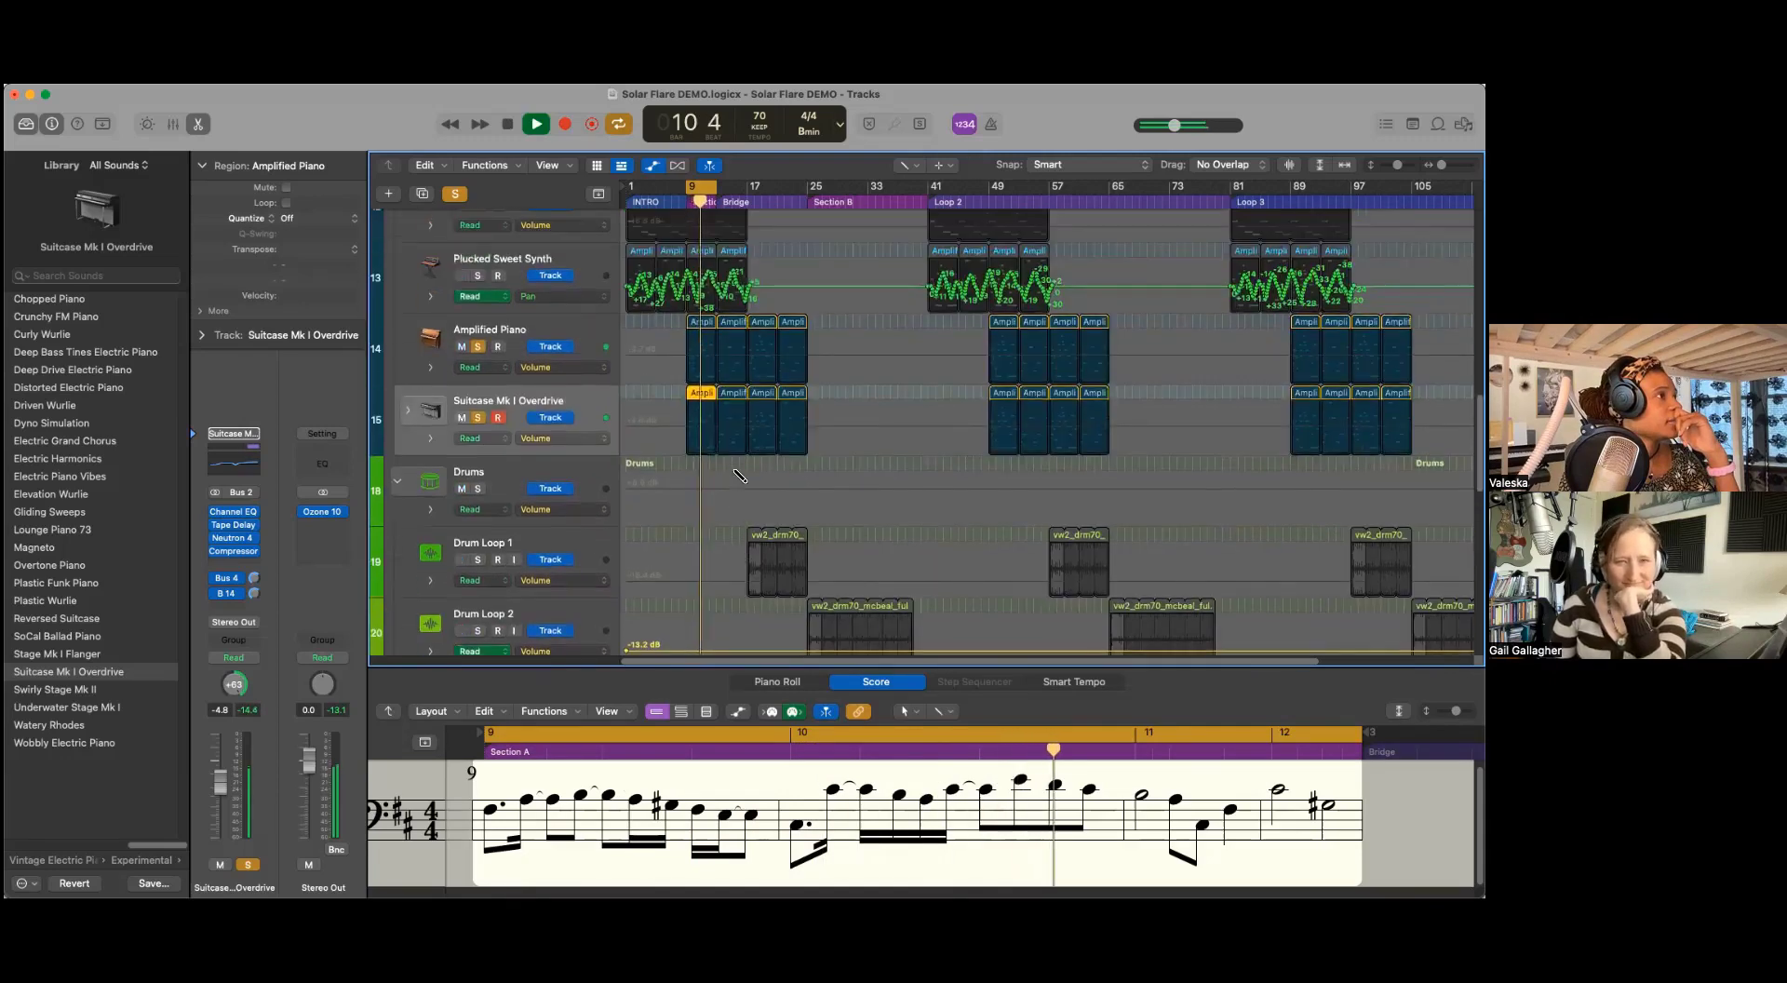
scroll(579, 462, up, 1)
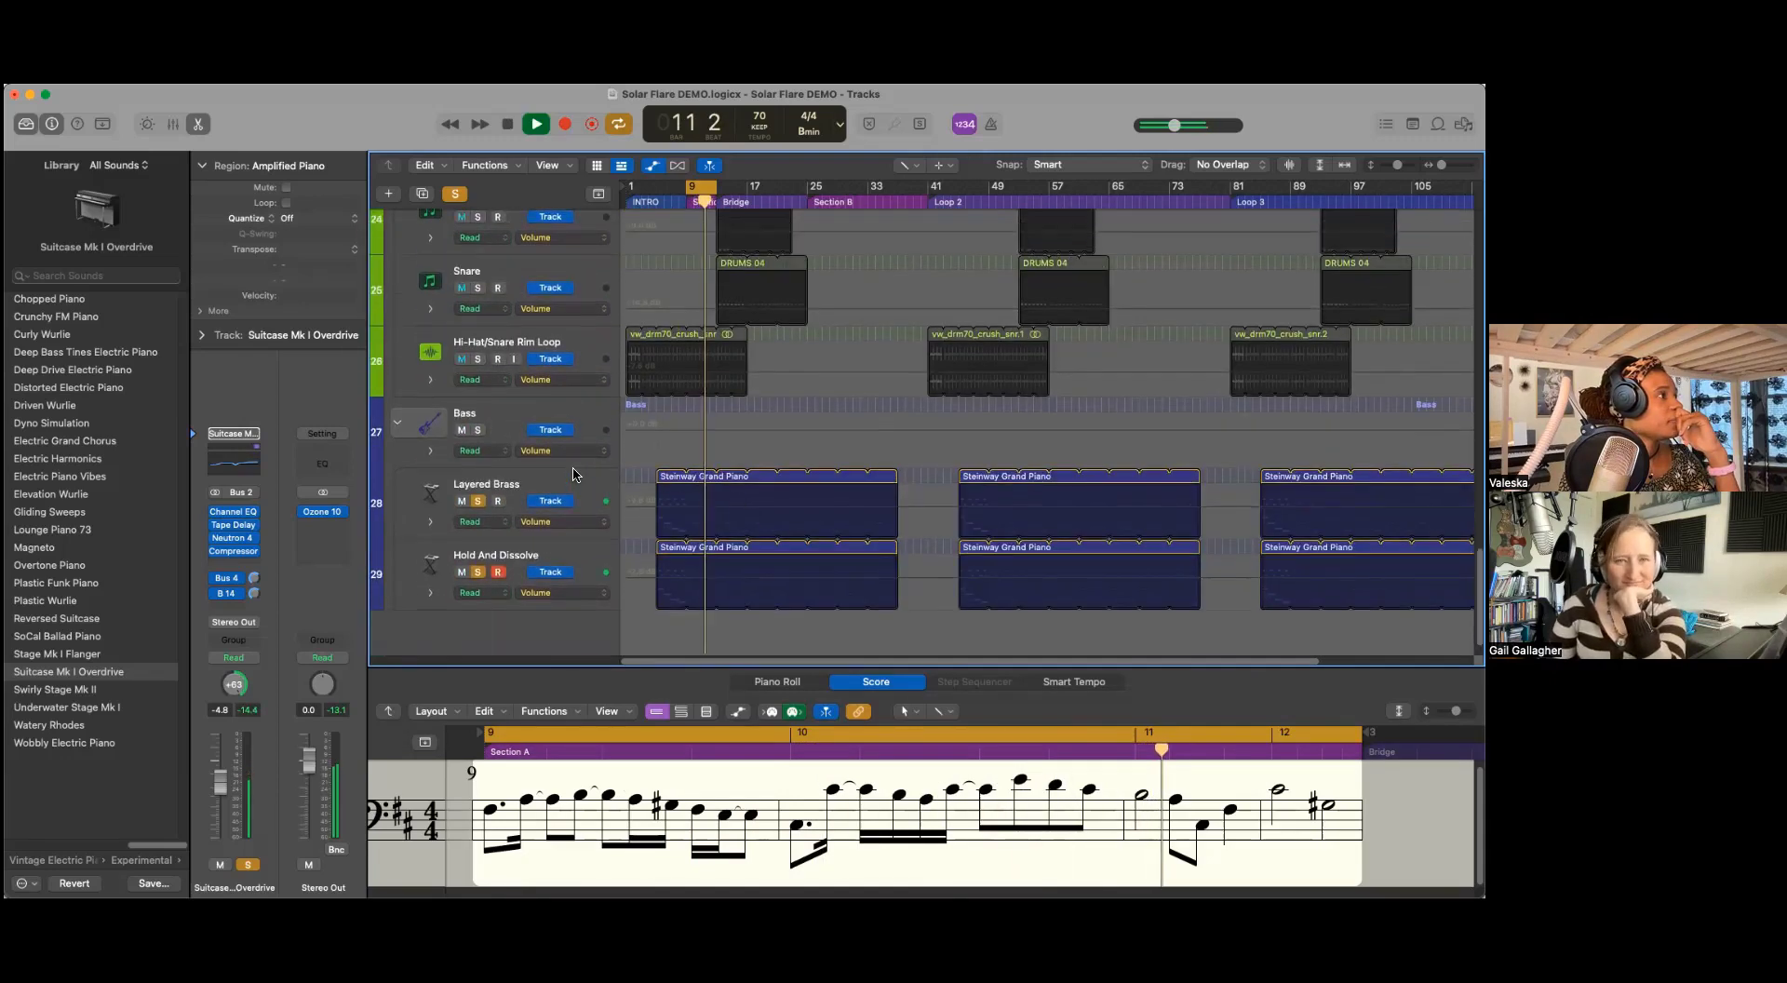
Step: Select the Layered Brass track to view its library patch and channel strip, stopping playback in bar 12
click(526, 480)
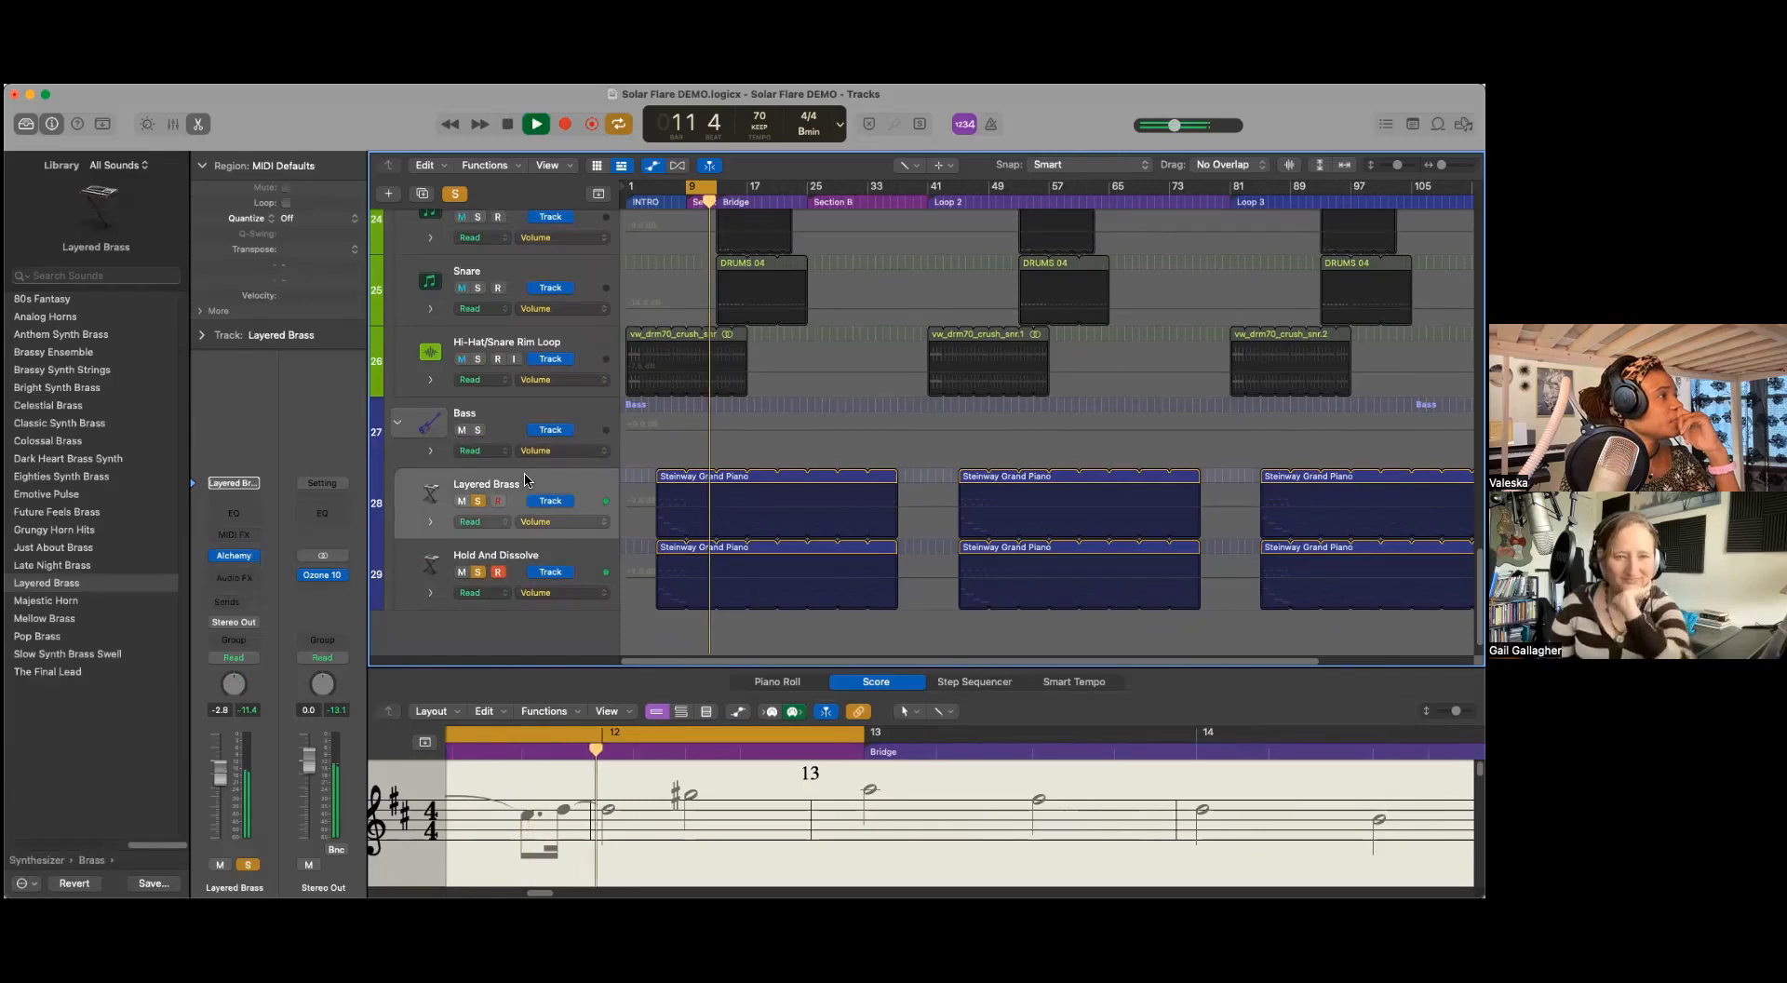
key(space)
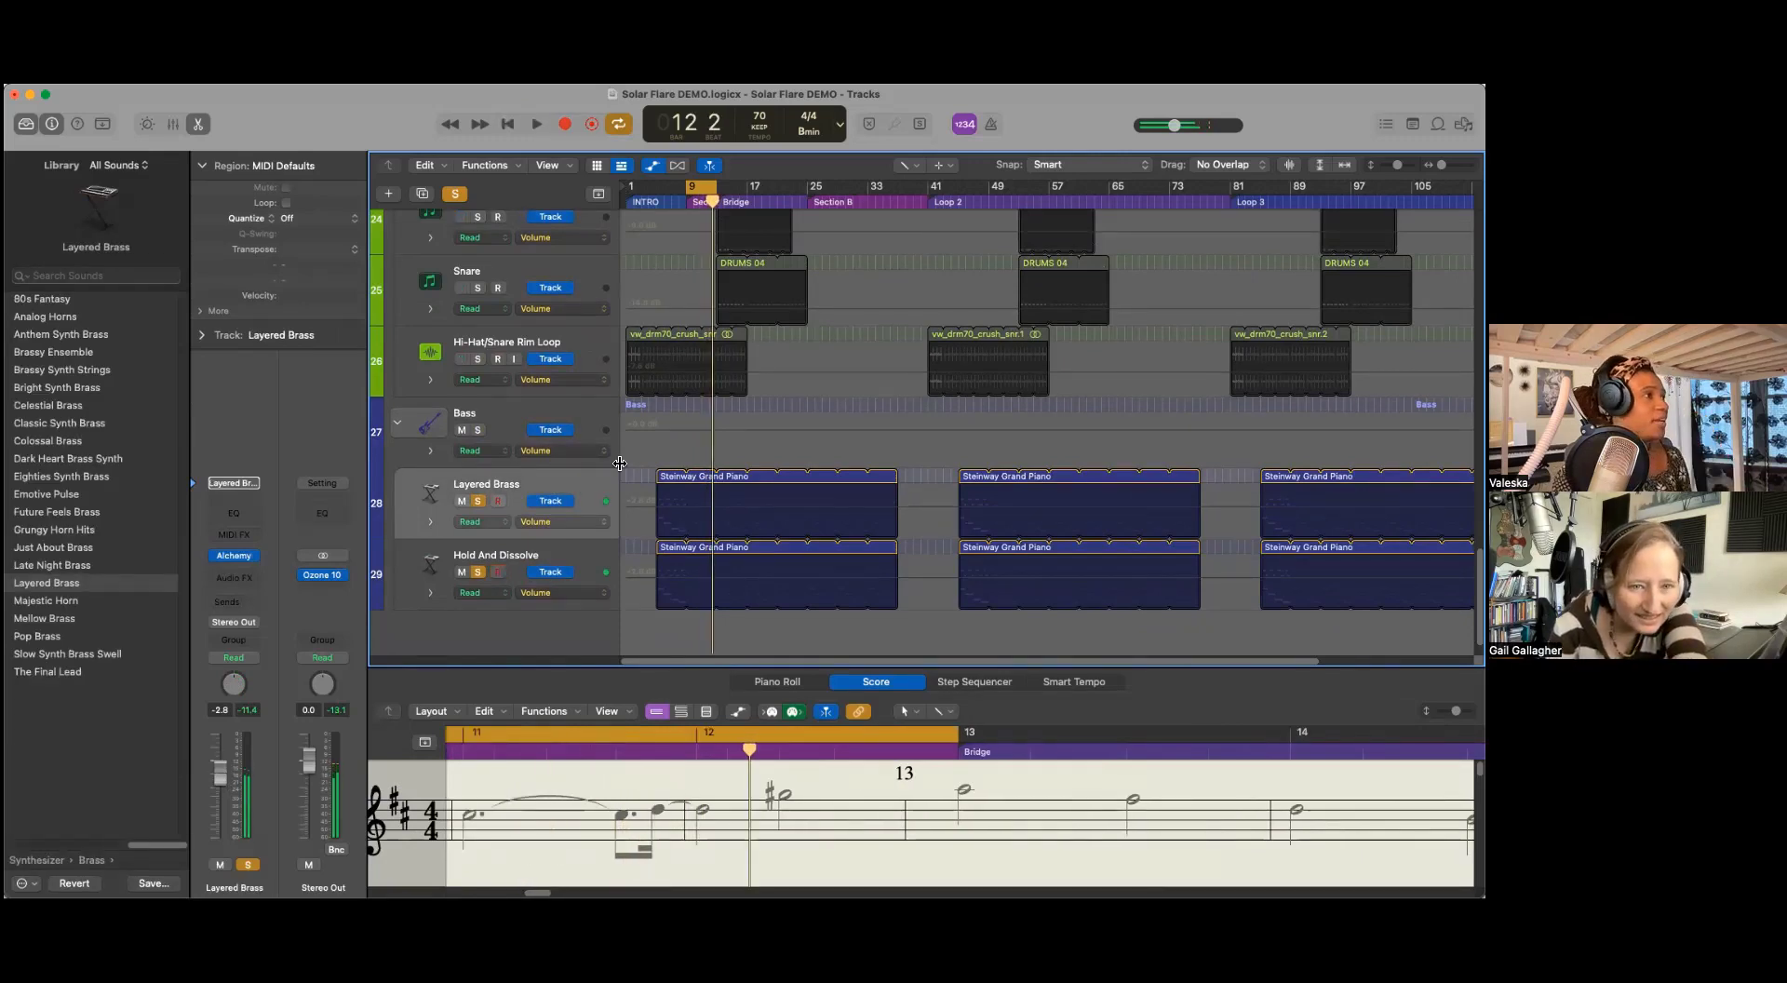
click(517, 559)
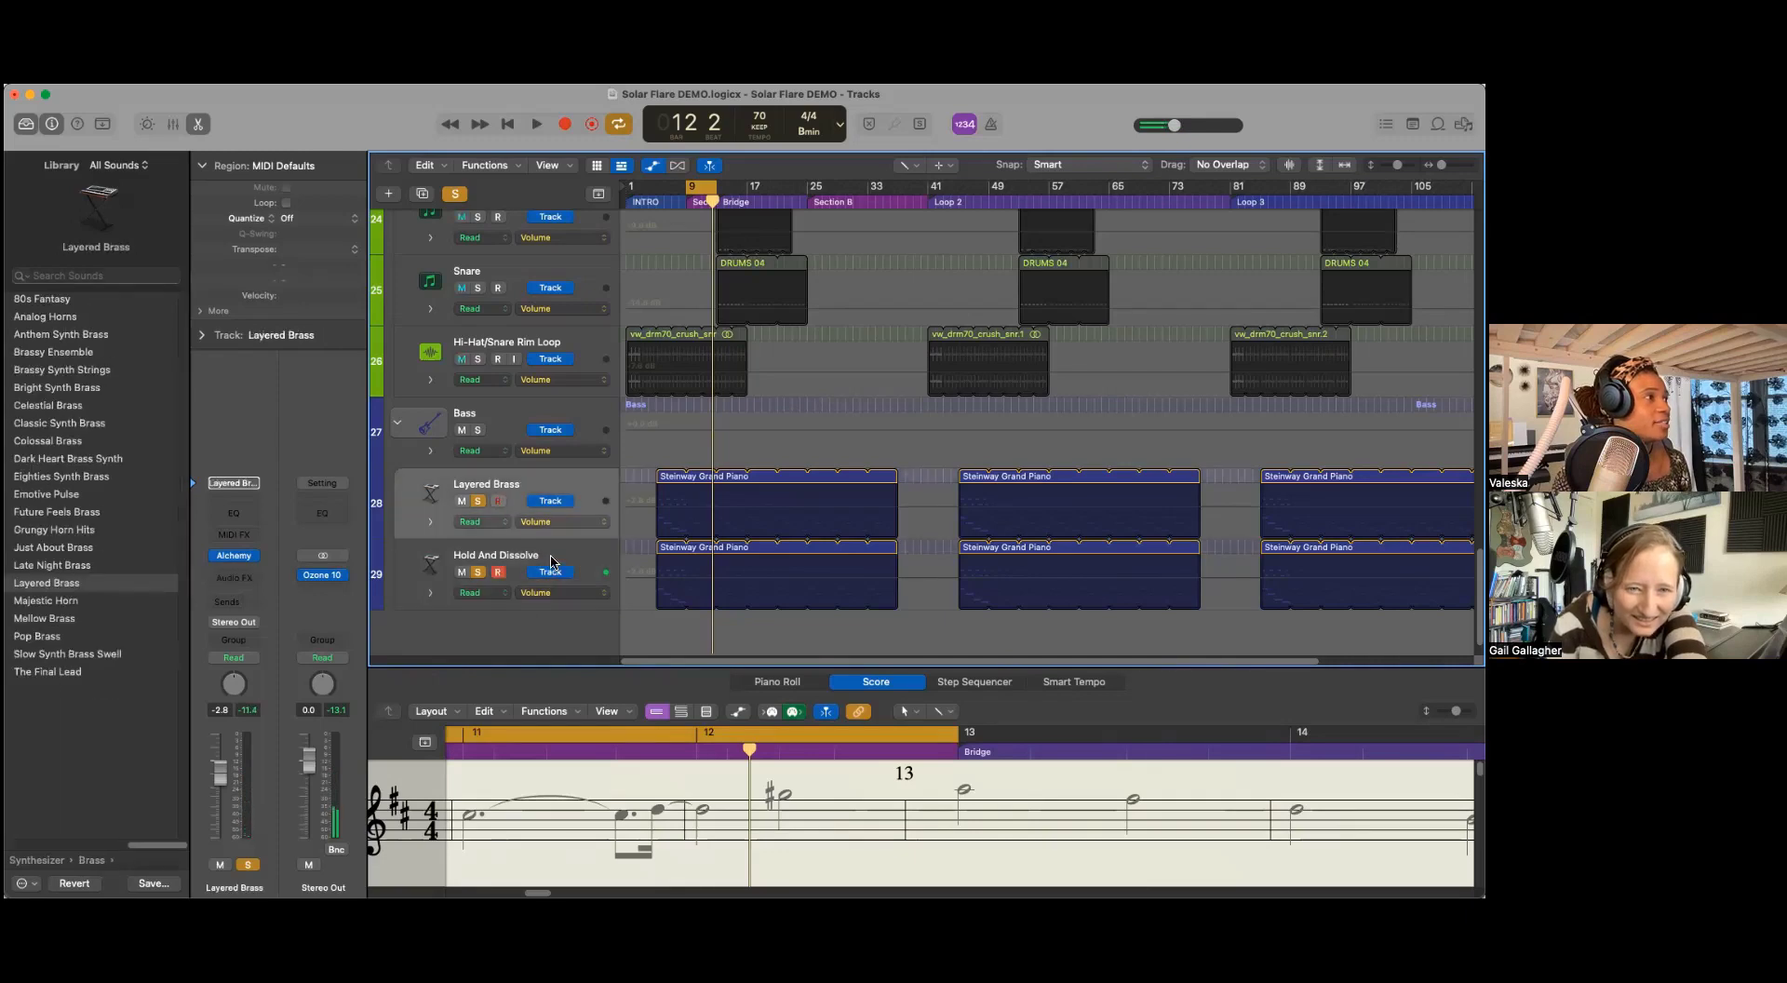
click(536, 485)
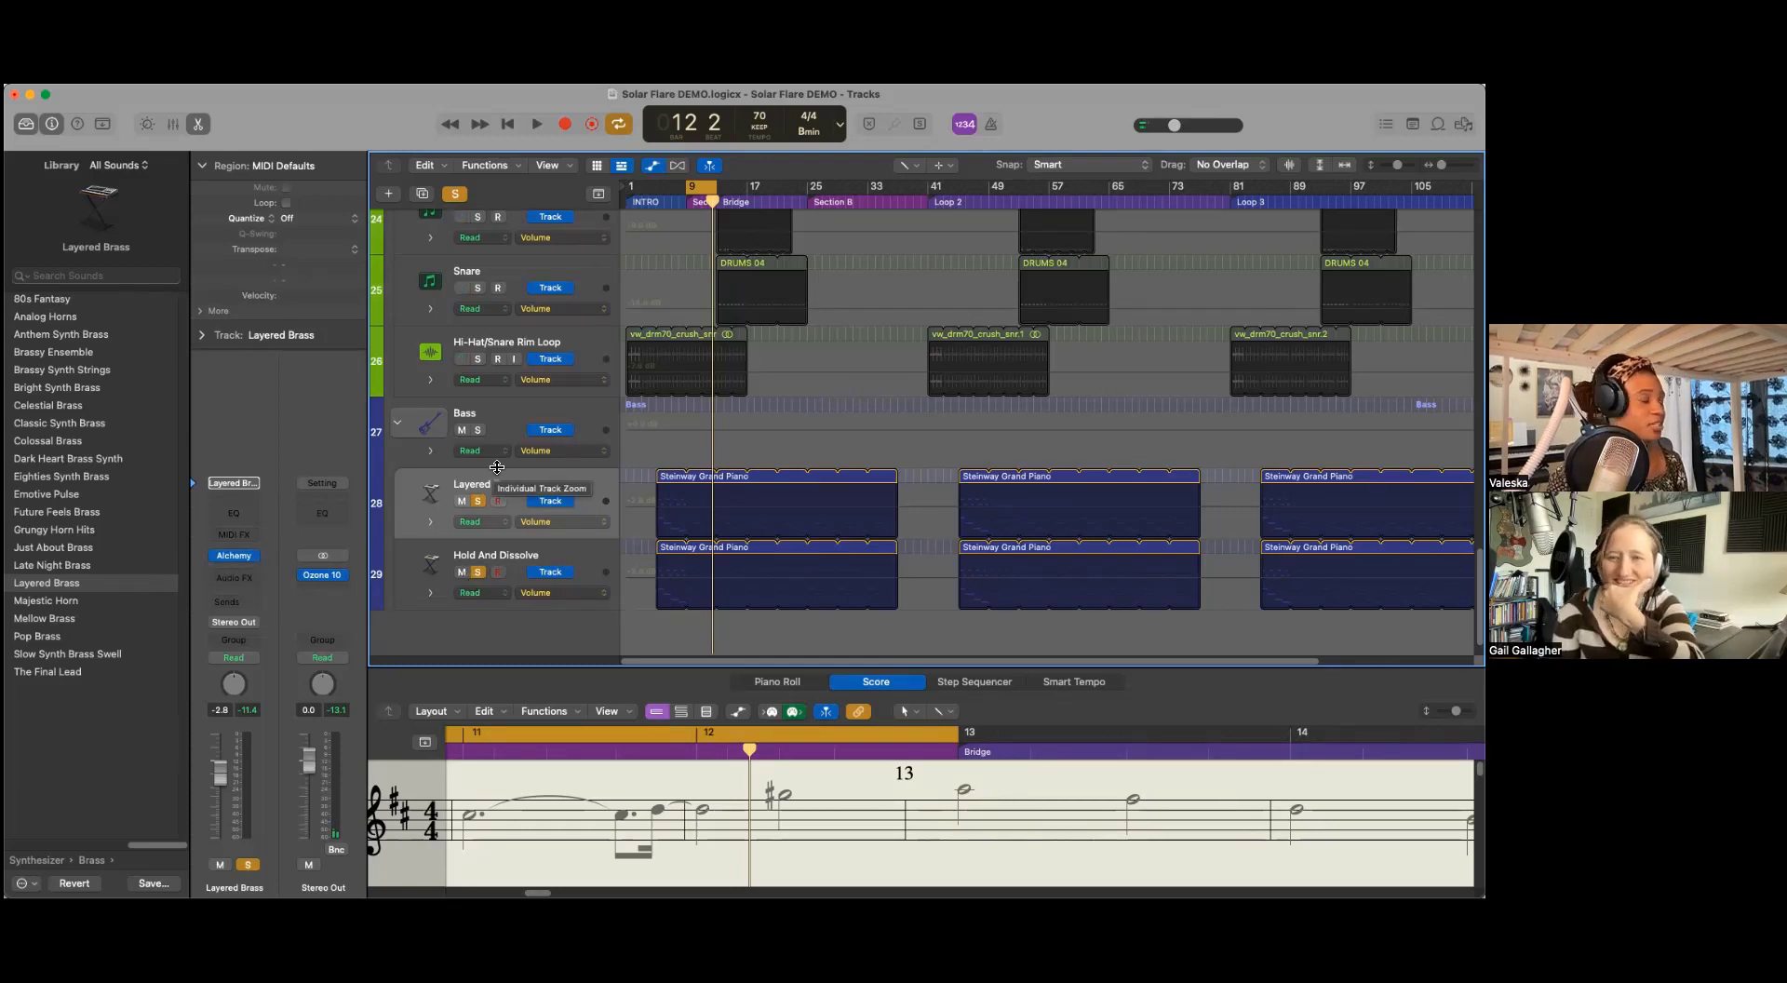
Step: Select and solo the Steinway Grand Piano track in the Keys group, and play the intro from bar 1 to bar 2
scroll(708, 586, up, 10)
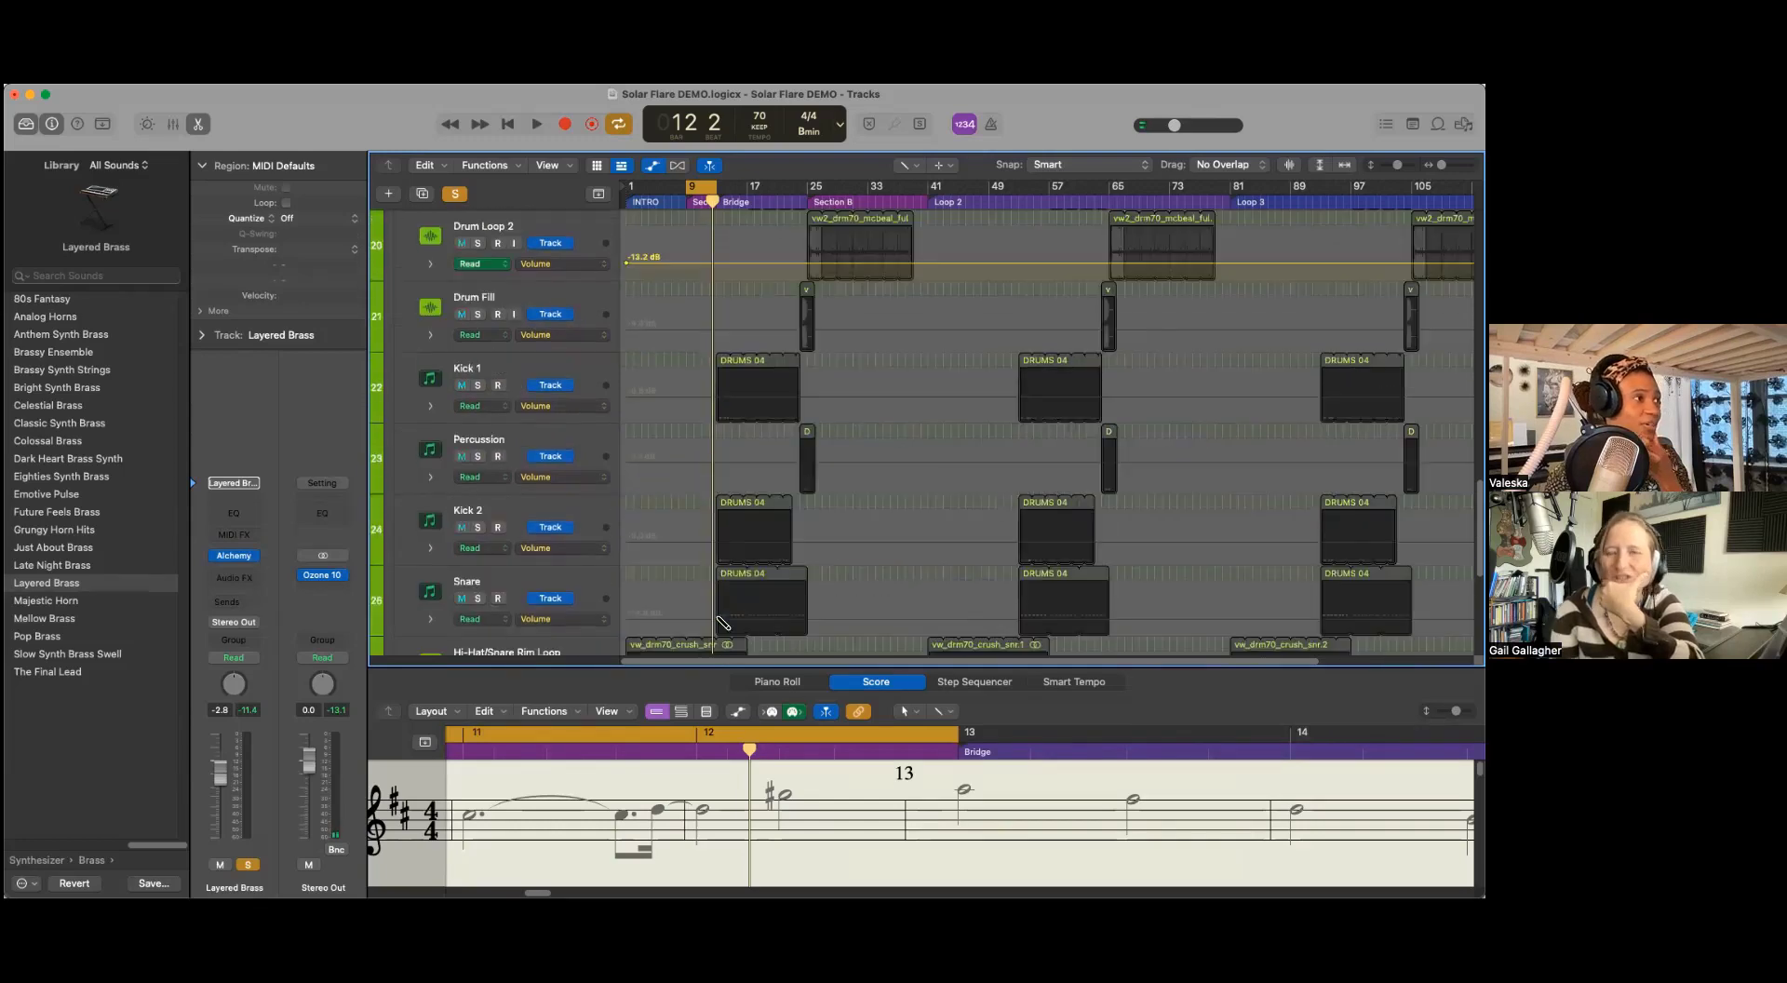
scroll(712, 600, up, 5)
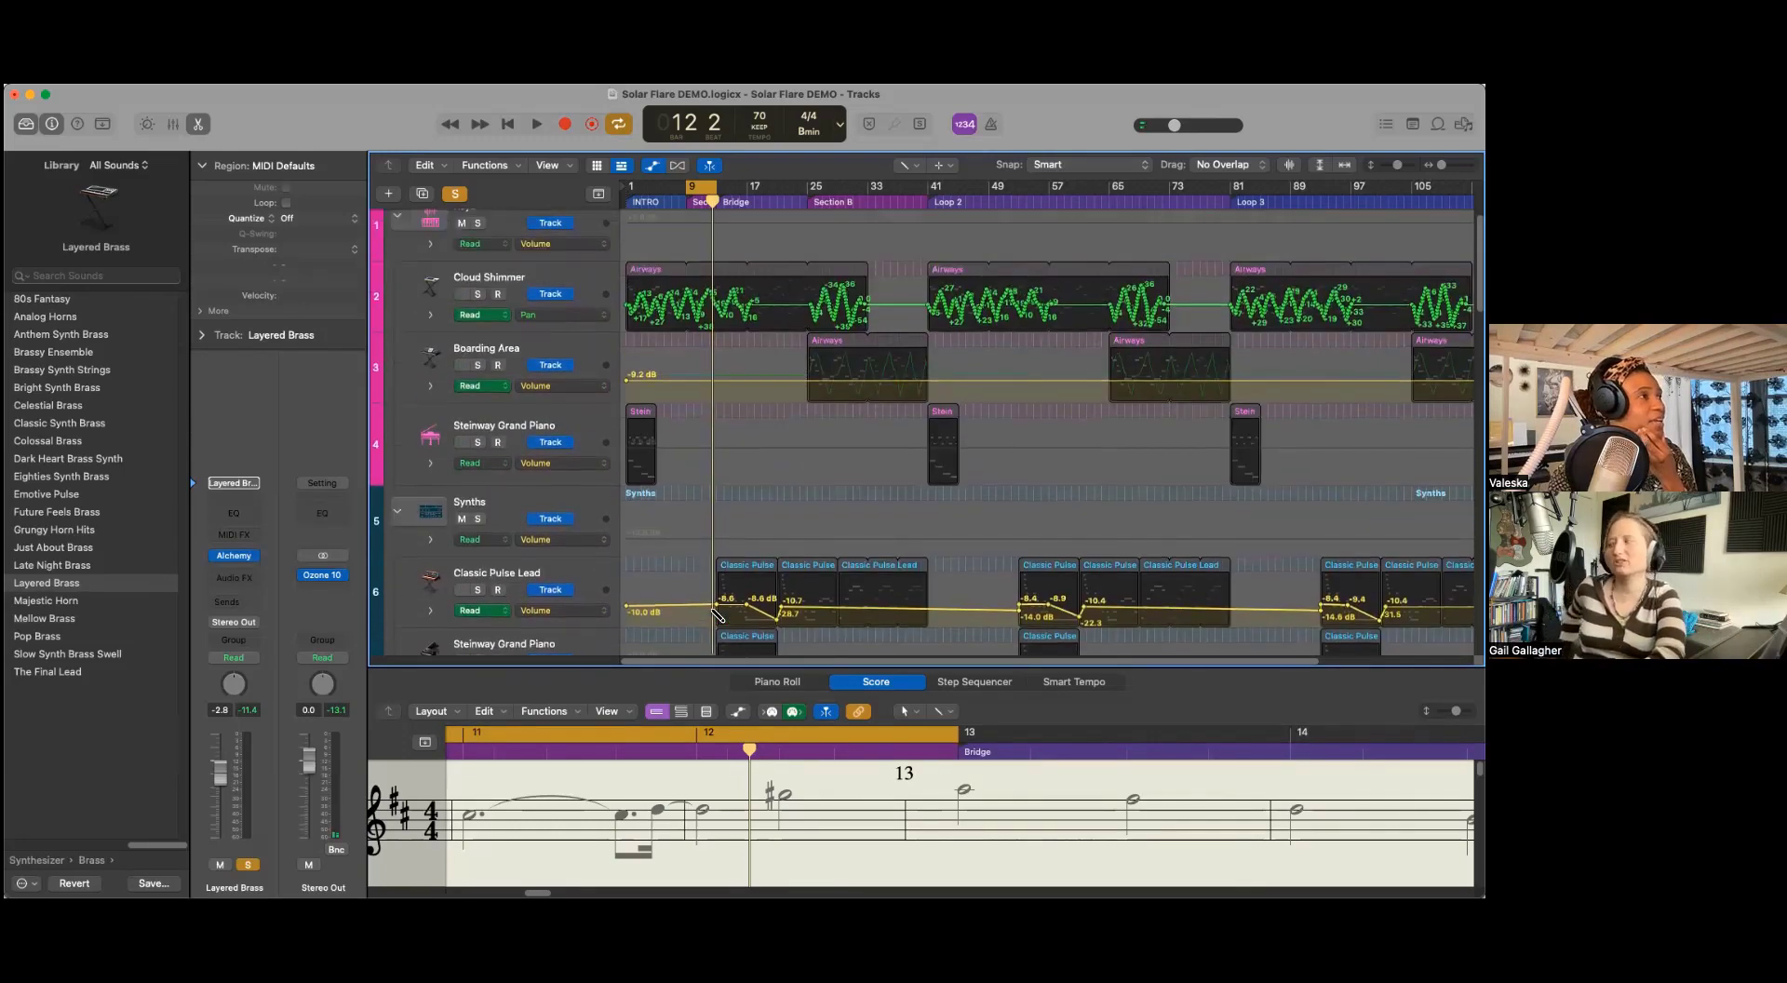
scroll(708, 593, up, 3)
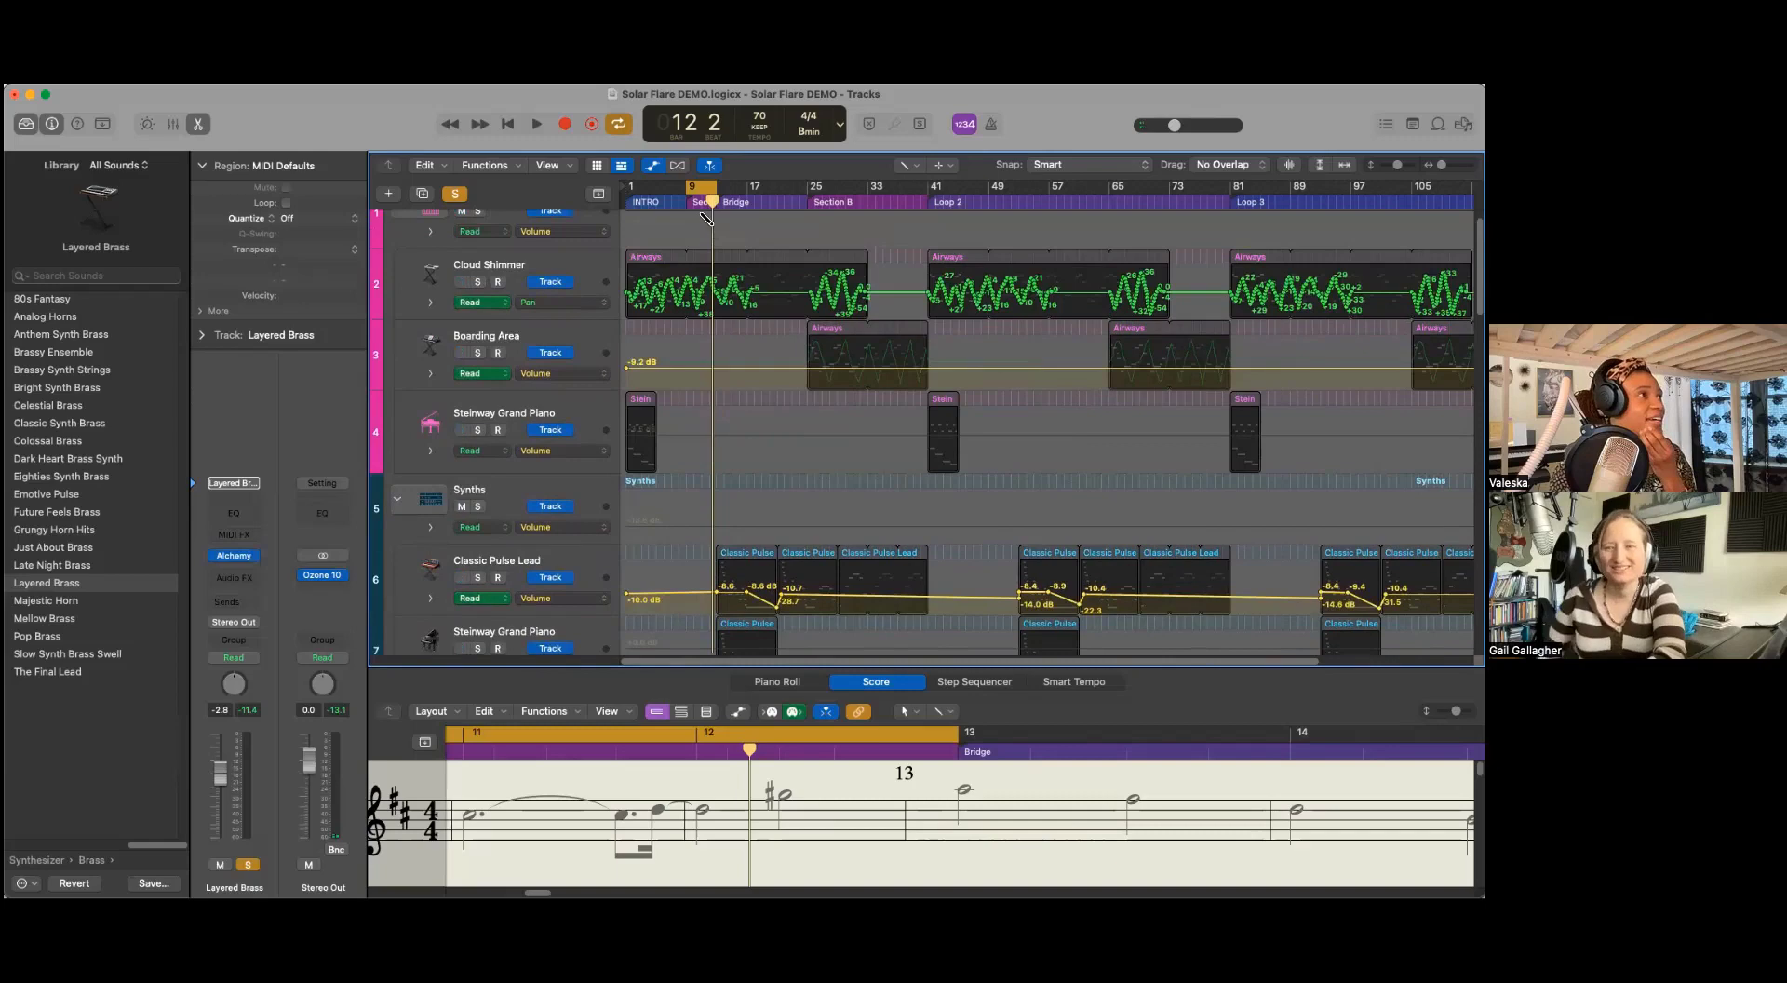
click(522, 400)
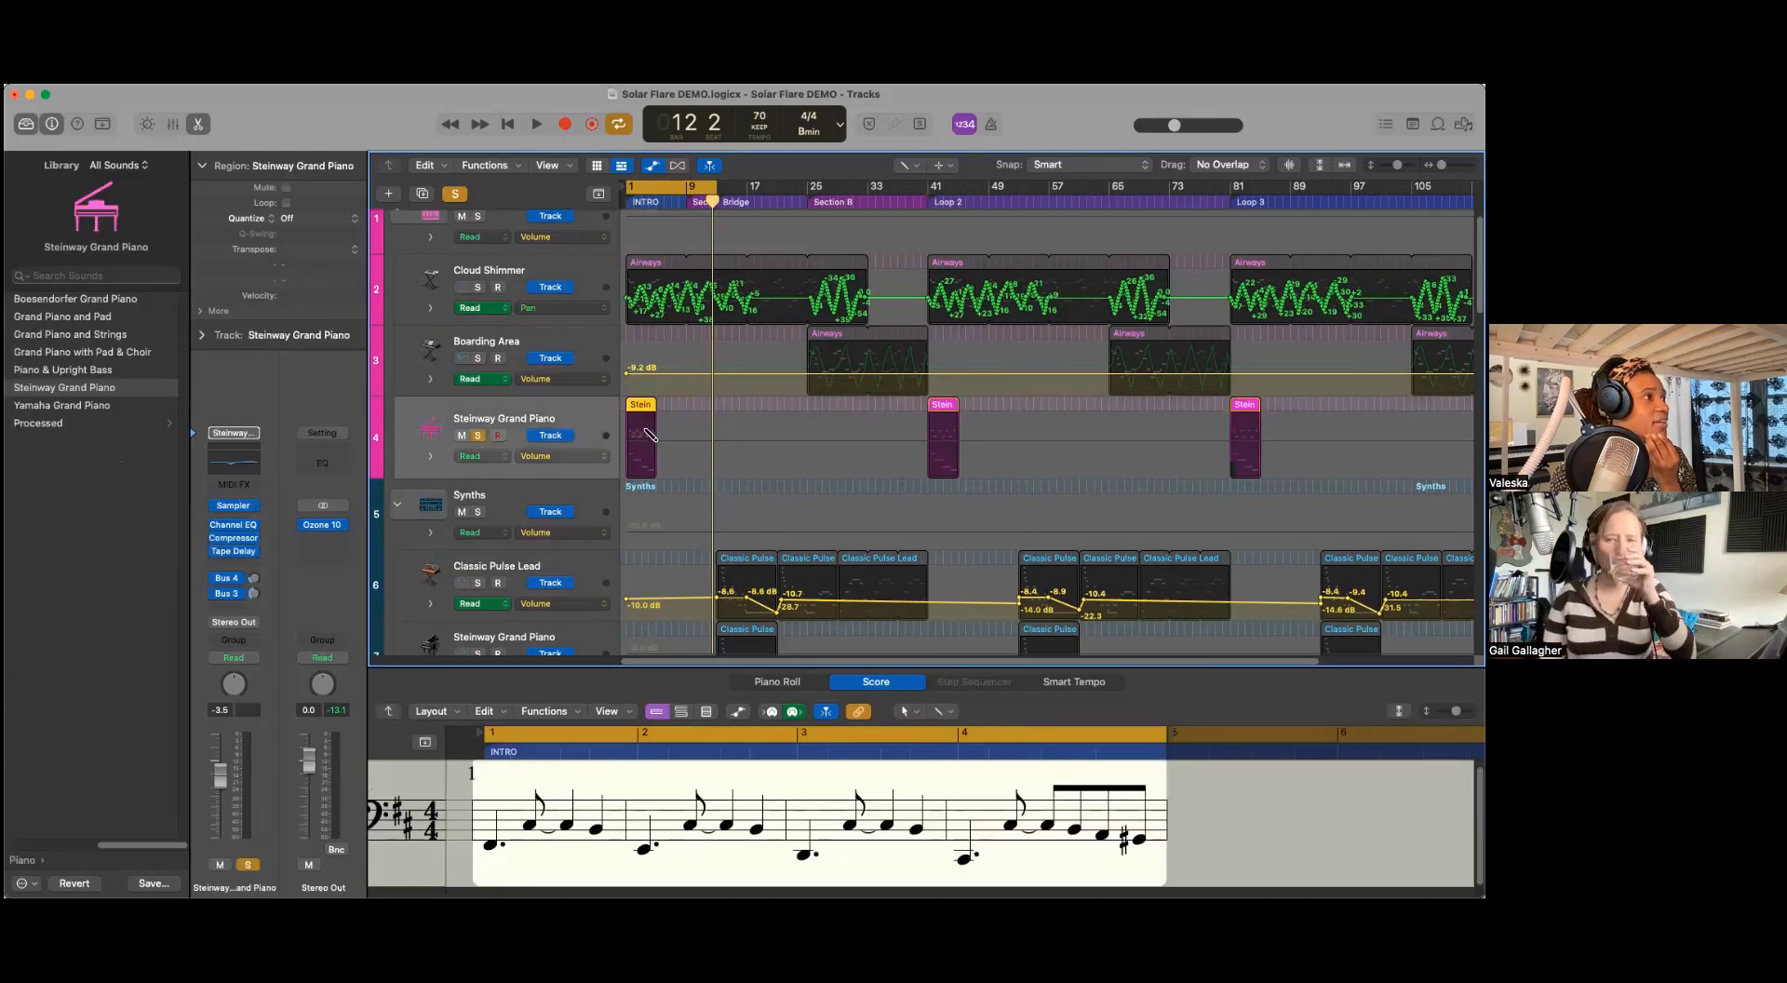
key(space)
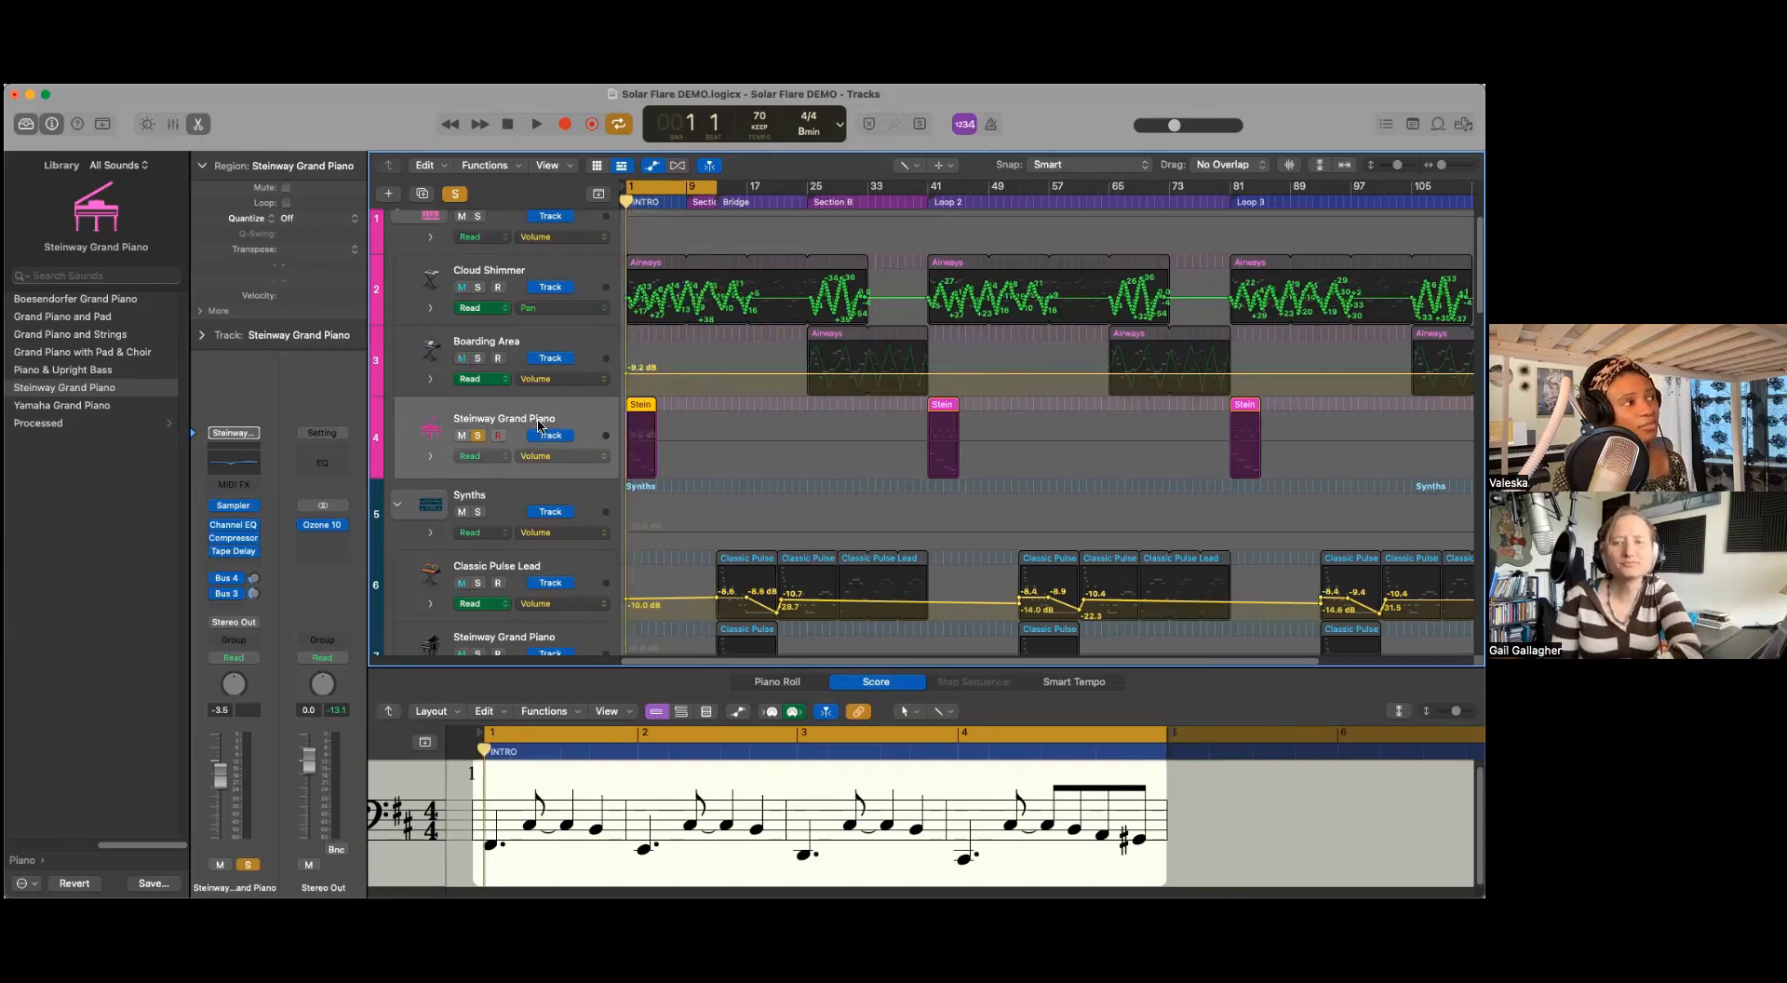
key(space)
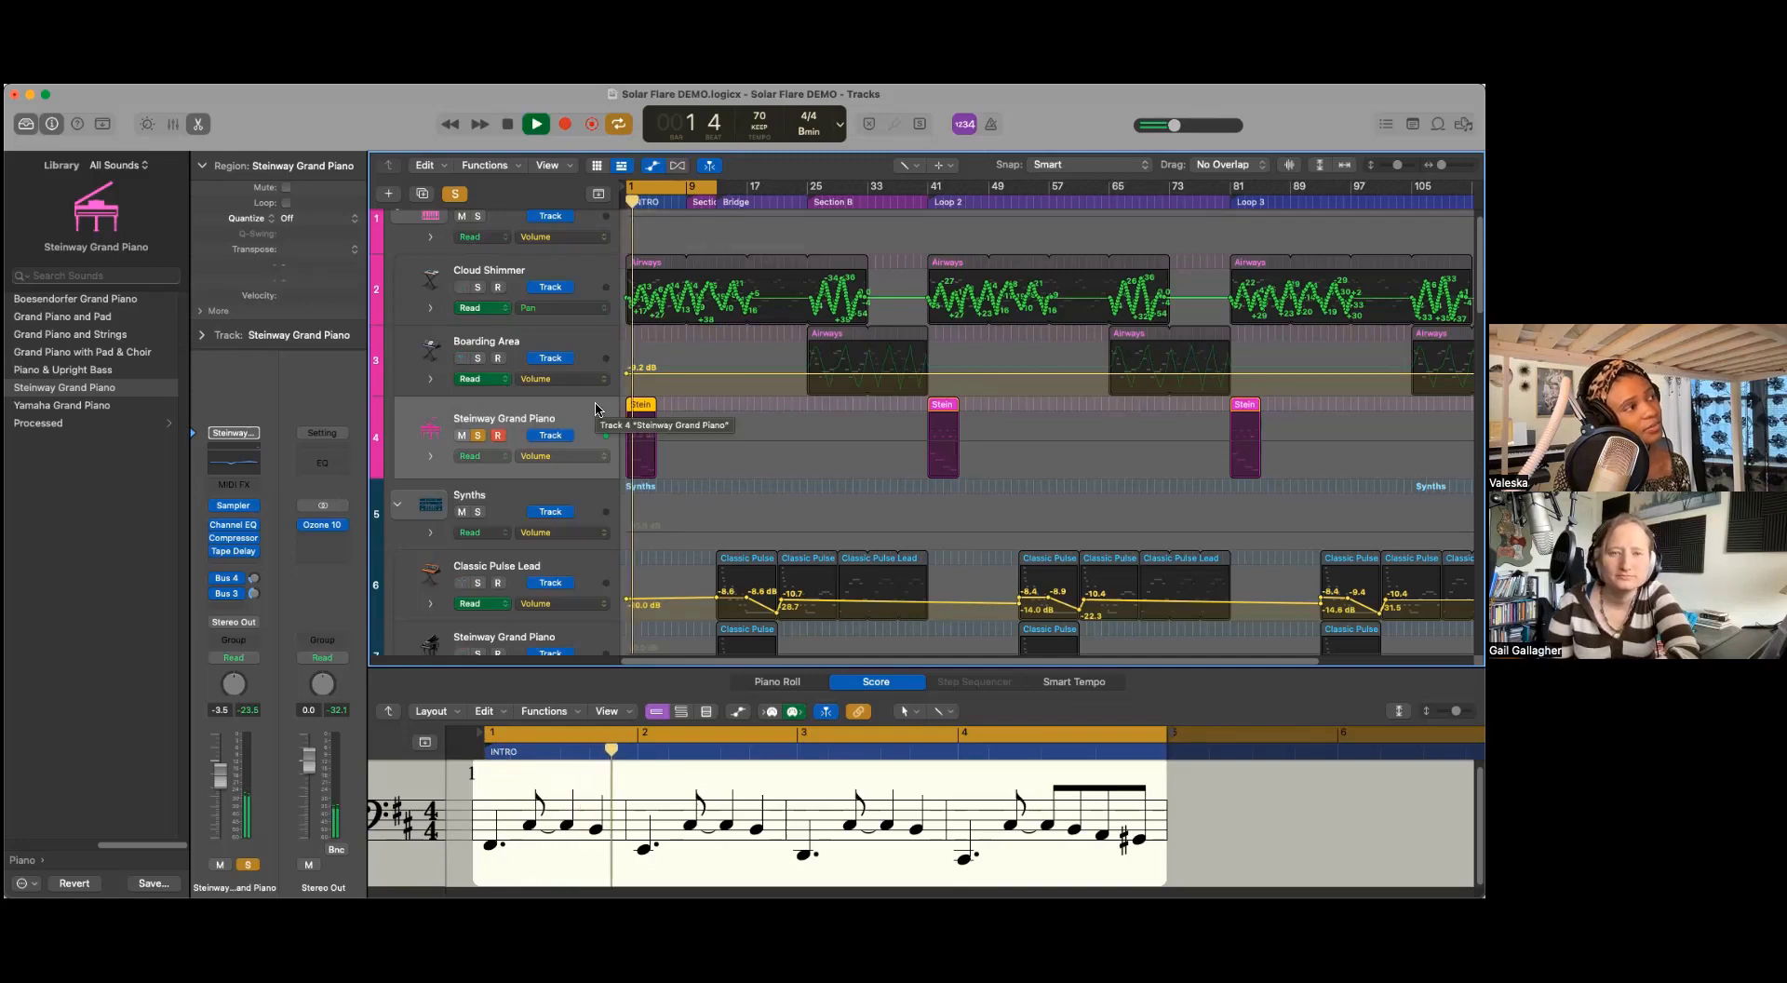
key(space)
Step: Place the playhead at bar 5, turn off cycle mode and play the soloed bass tracks until bar 7
scroll(656, 459, down, 1)
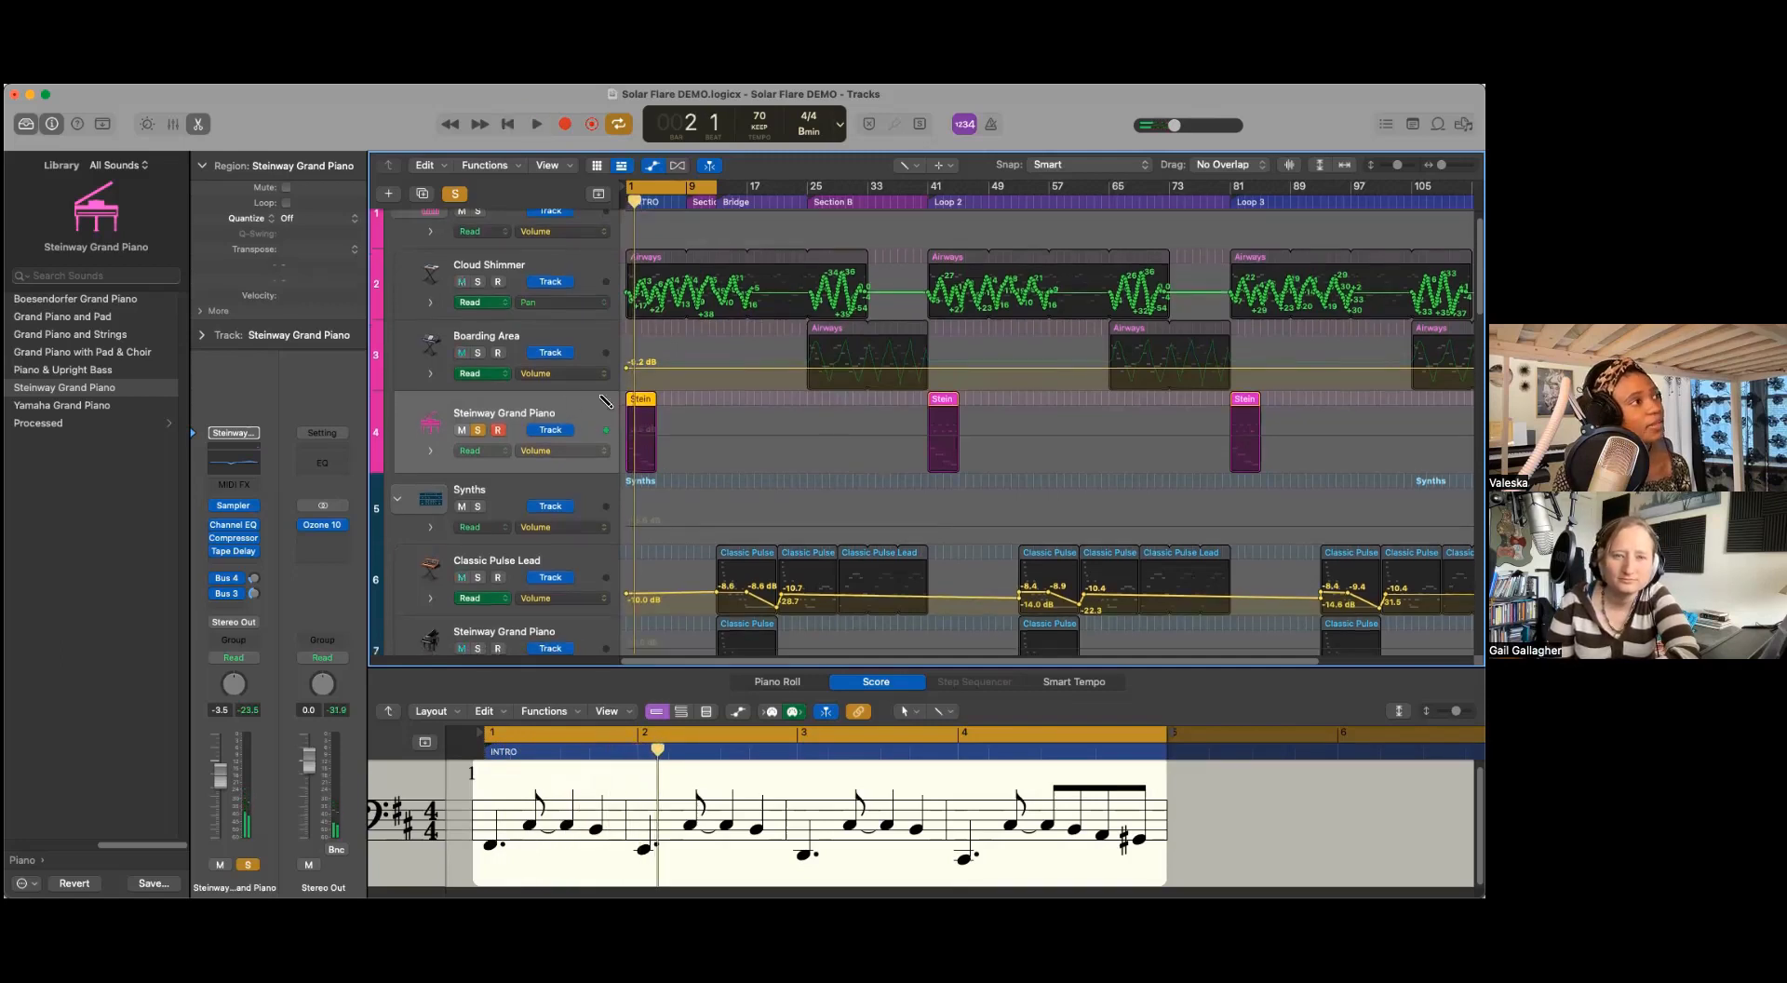
drag(636, 201, 659, 205)
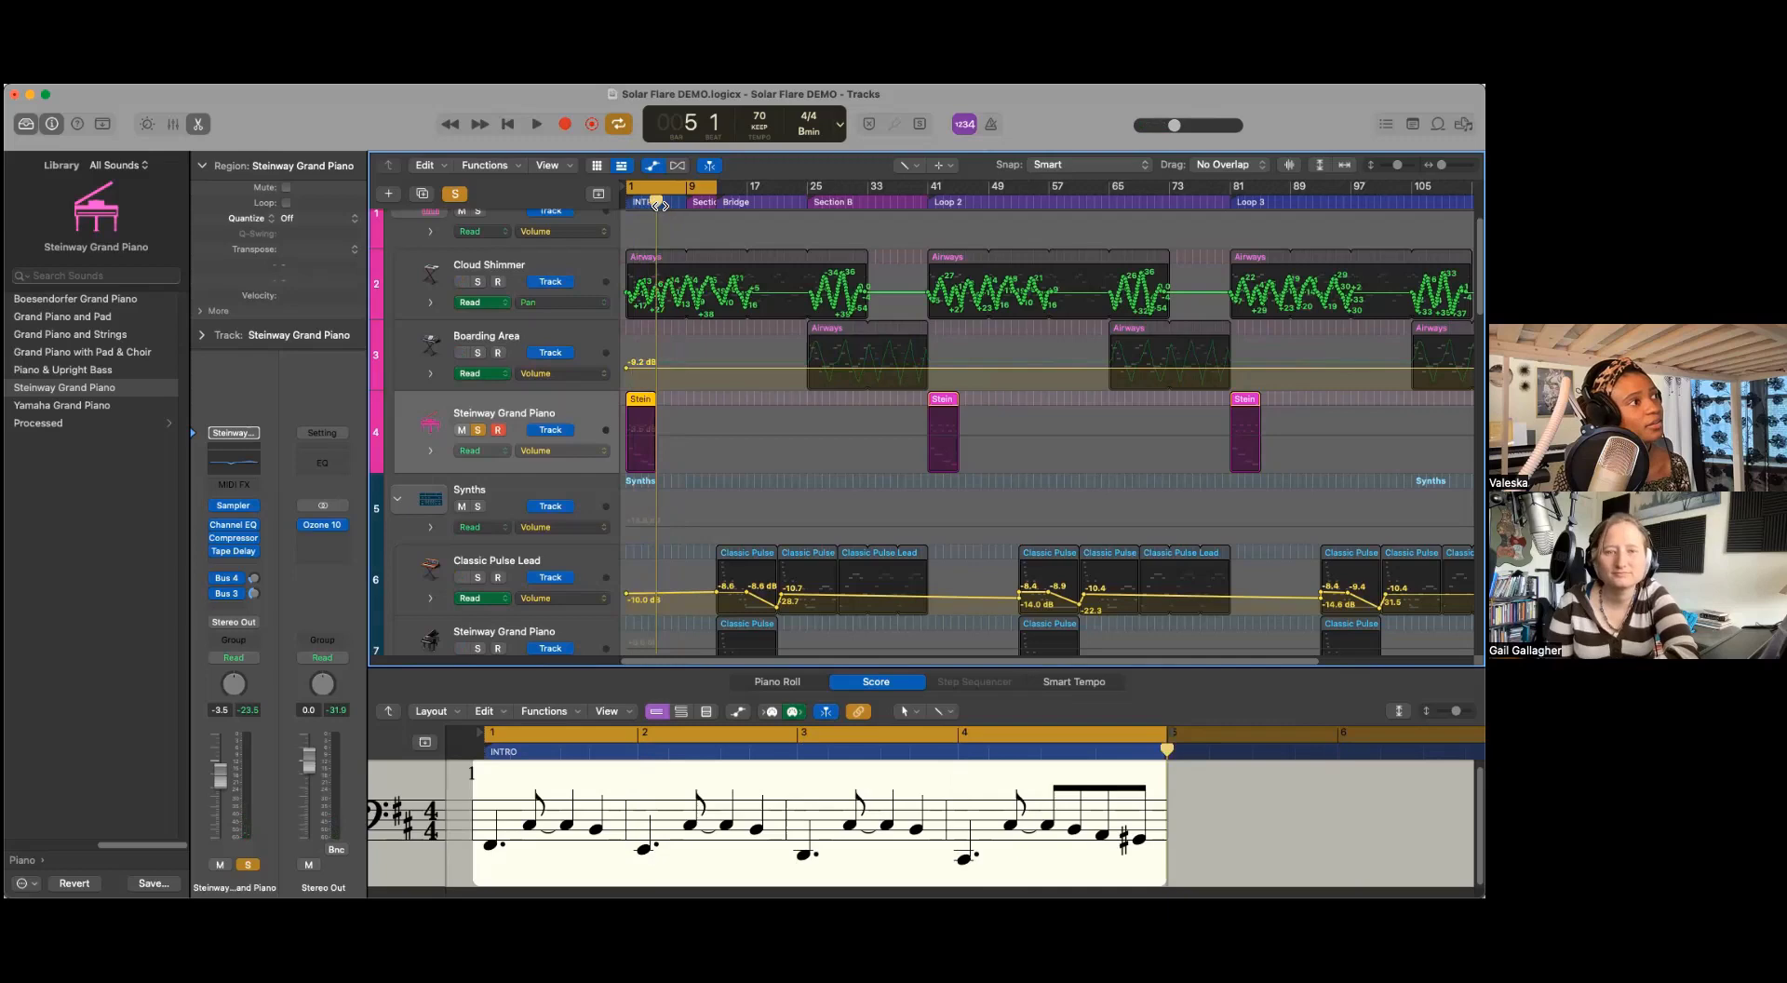
scroll(763, 463, down, 15)
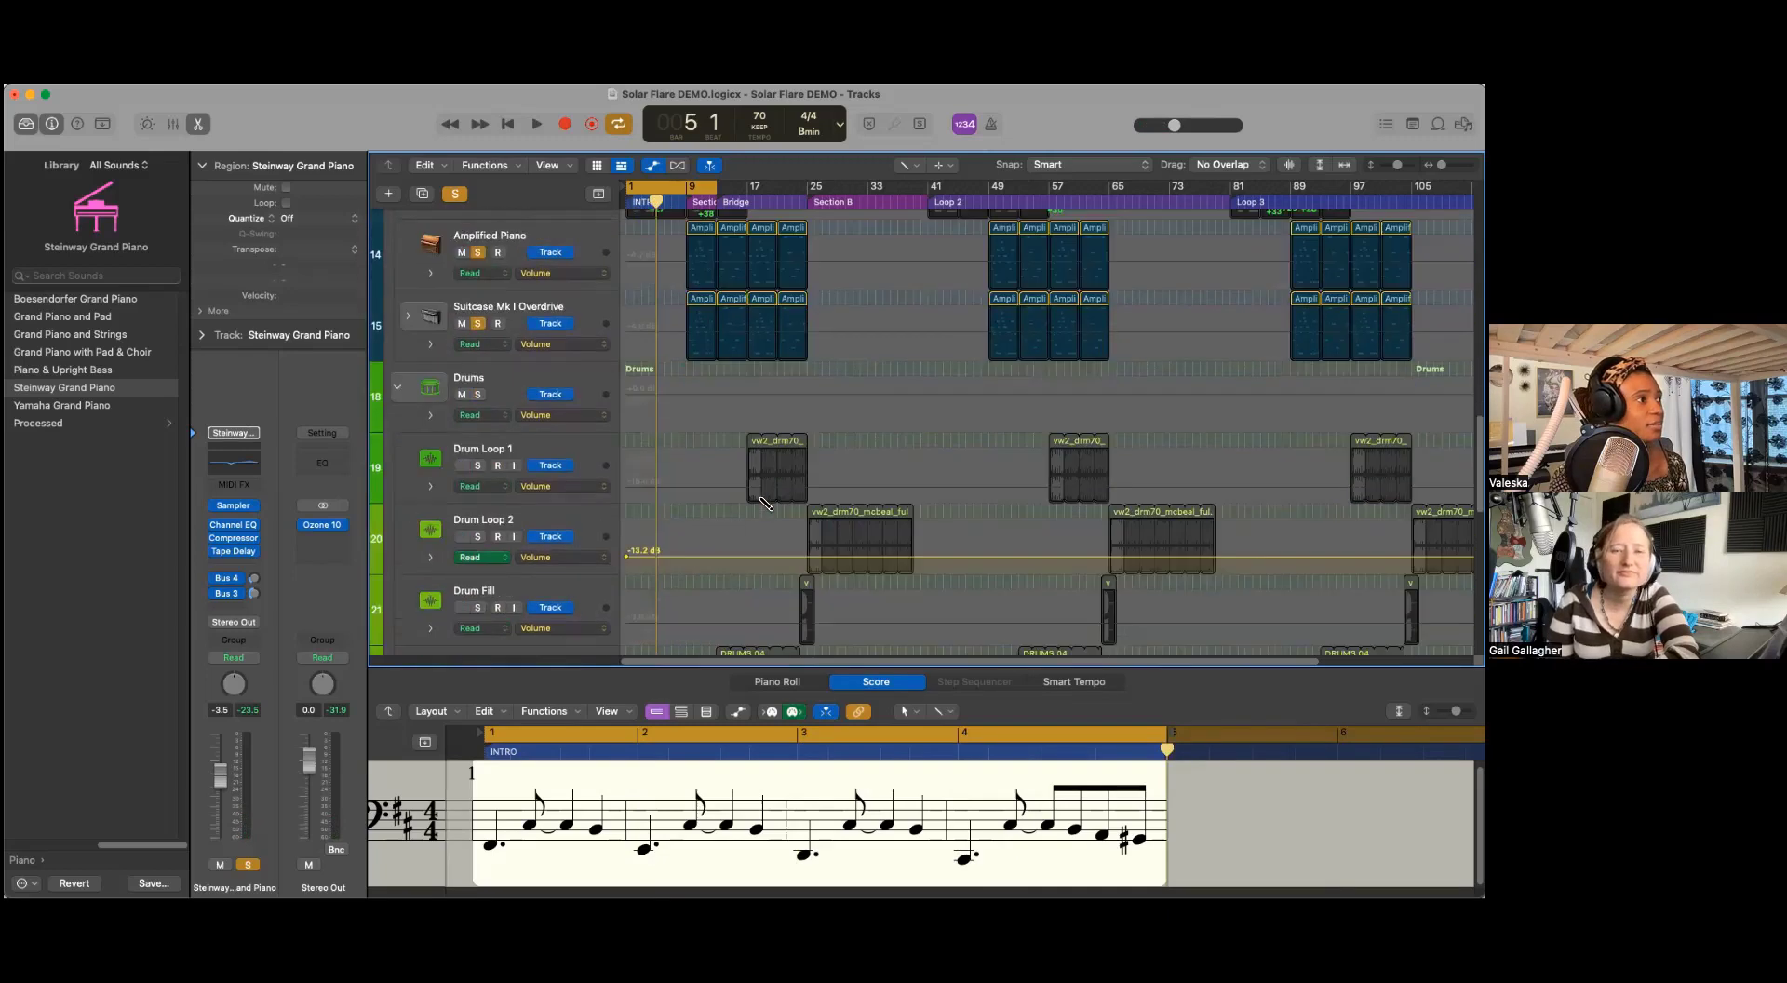
scroll(626, 501, down, 3)
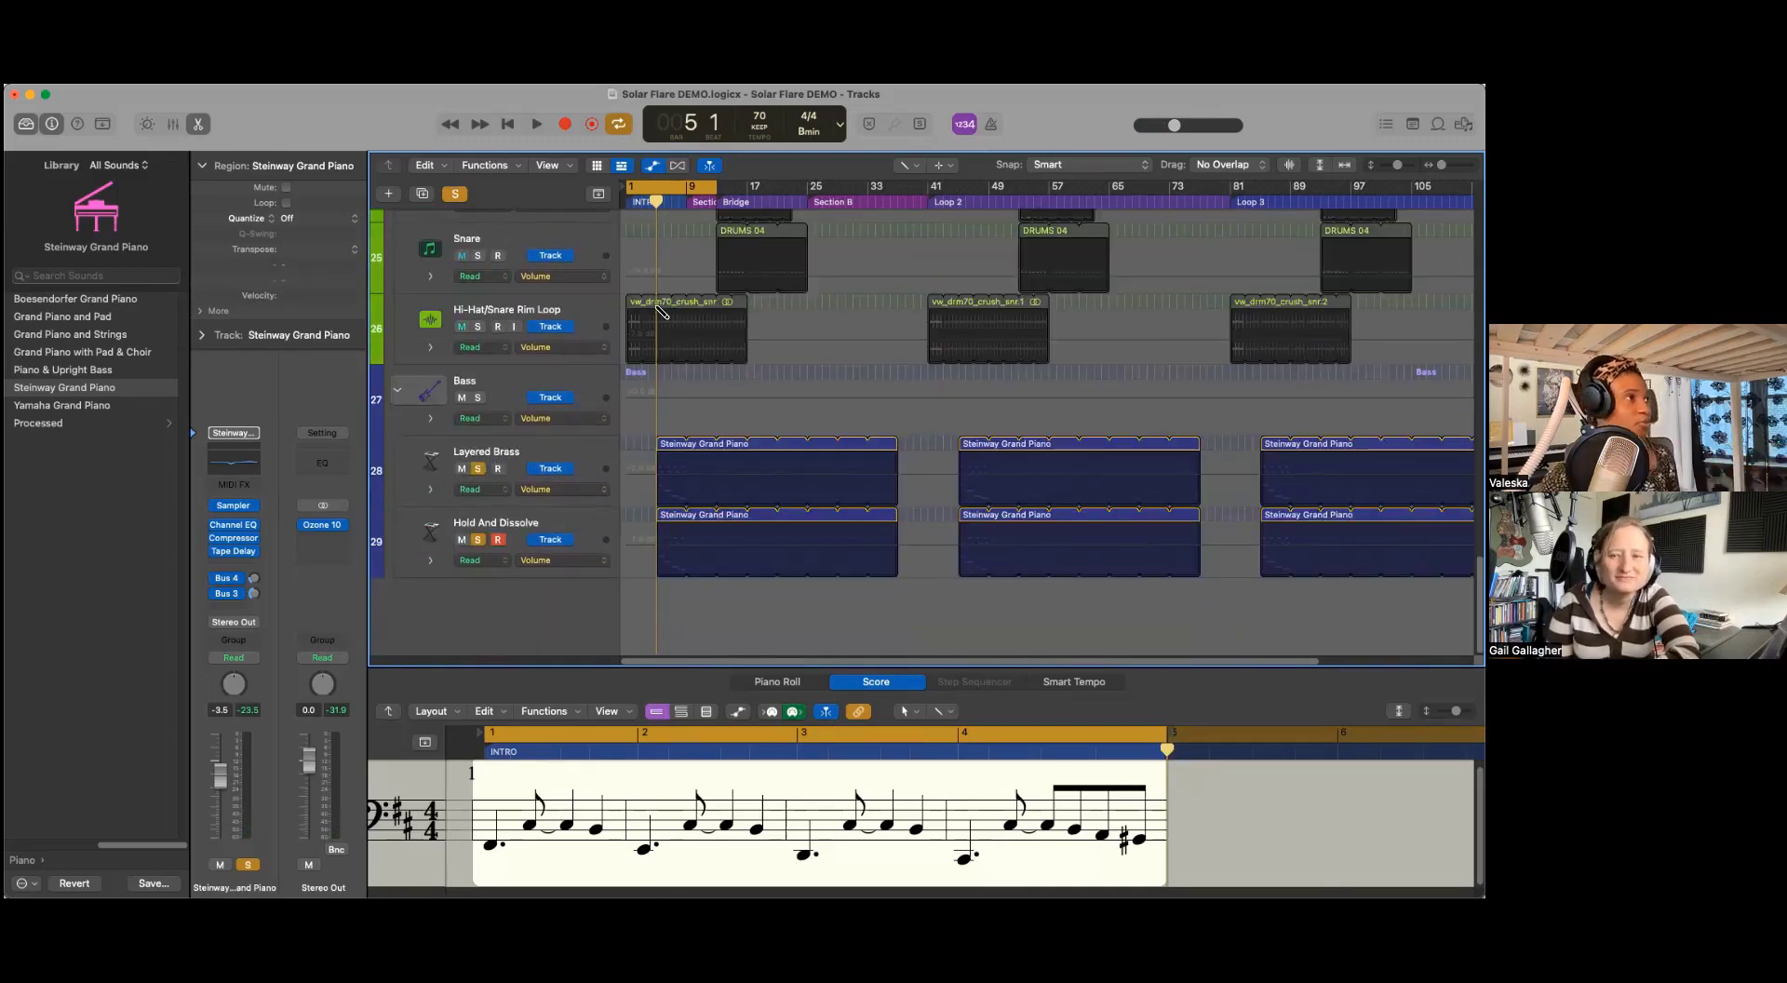
click(619, 125)
key(space)
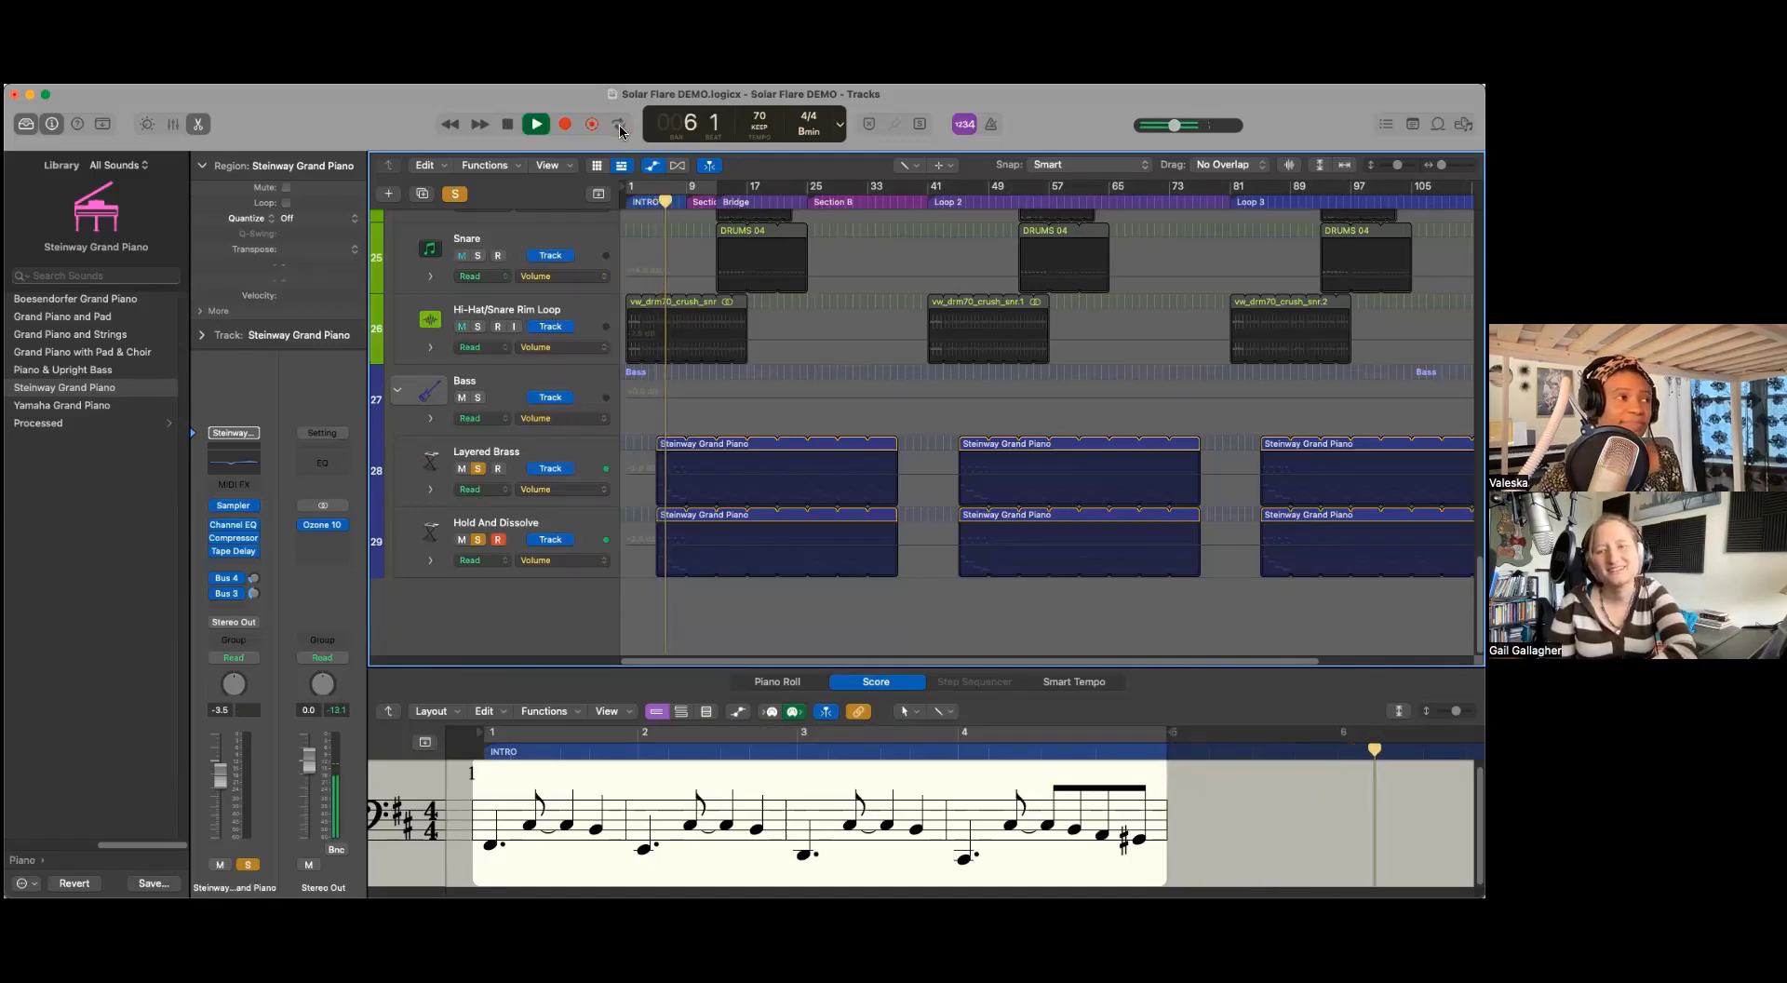
scroll(677, 607, up, 1)
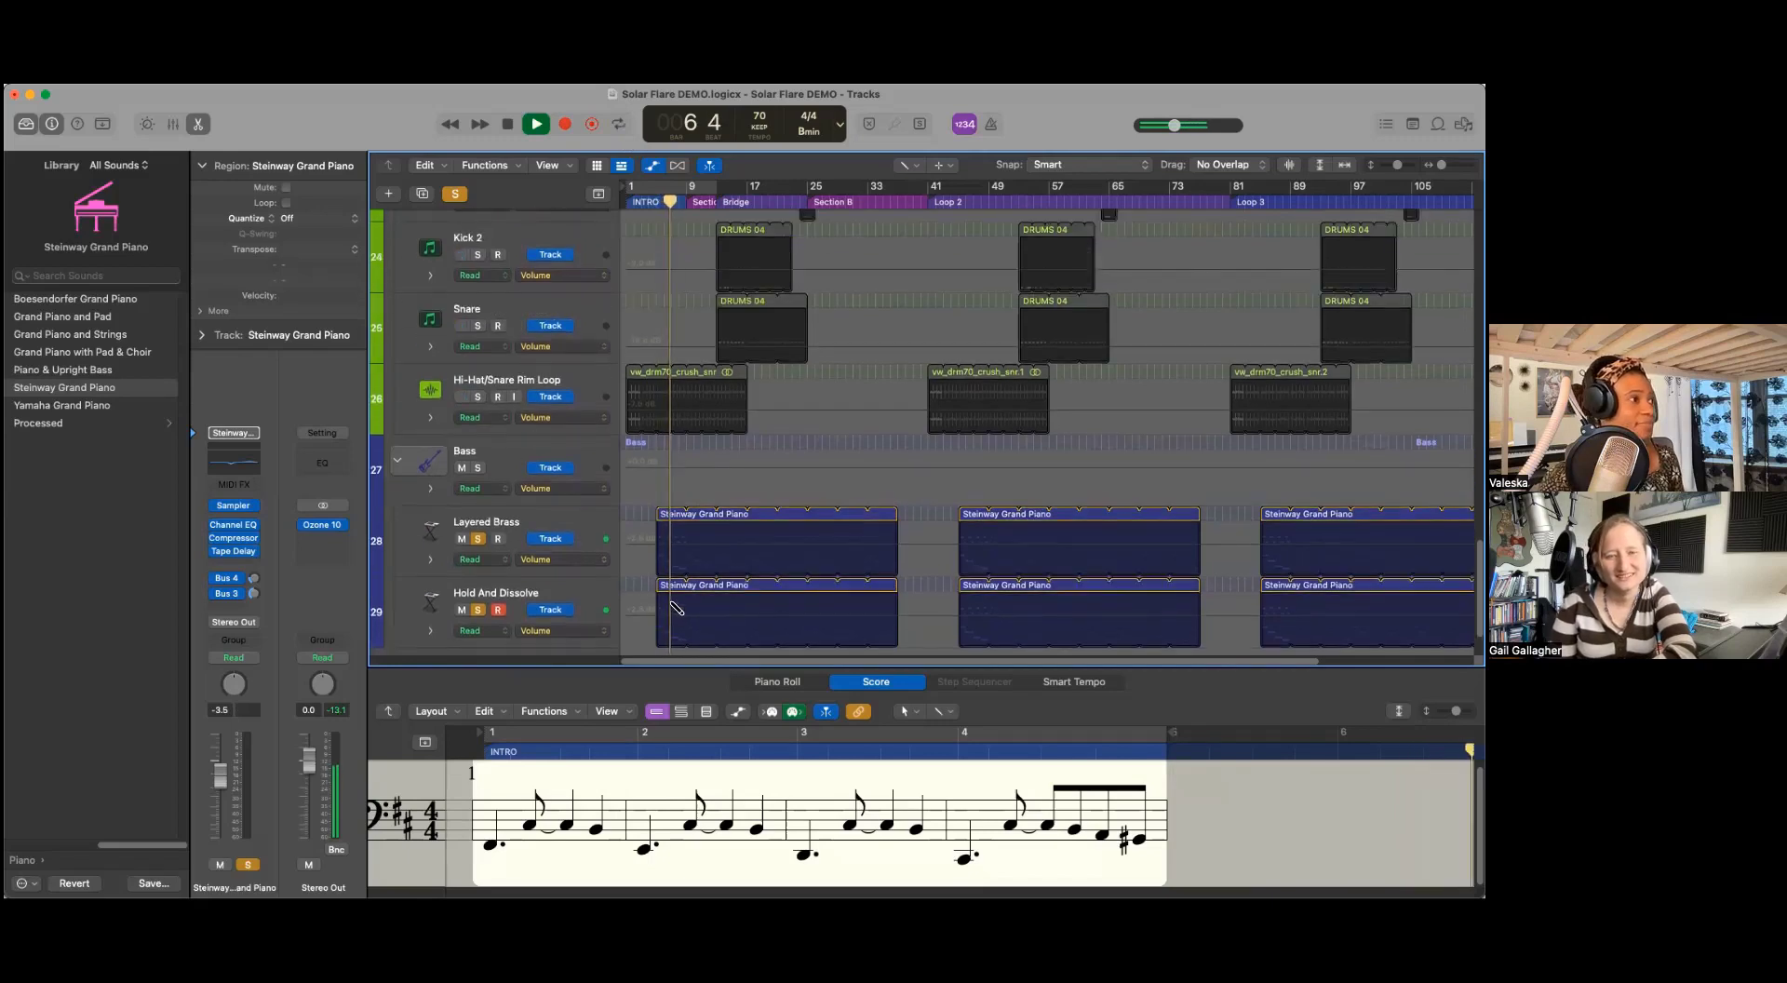
scroll(678, 606, up, 3)
key(space)
Step: Select Layered Brass, remove the solo from Hold And Dissolve and briefly play the Layered Brass part from bar 5
scroll(744, 578, up, 3)
scroll(793, 546, up, 10)
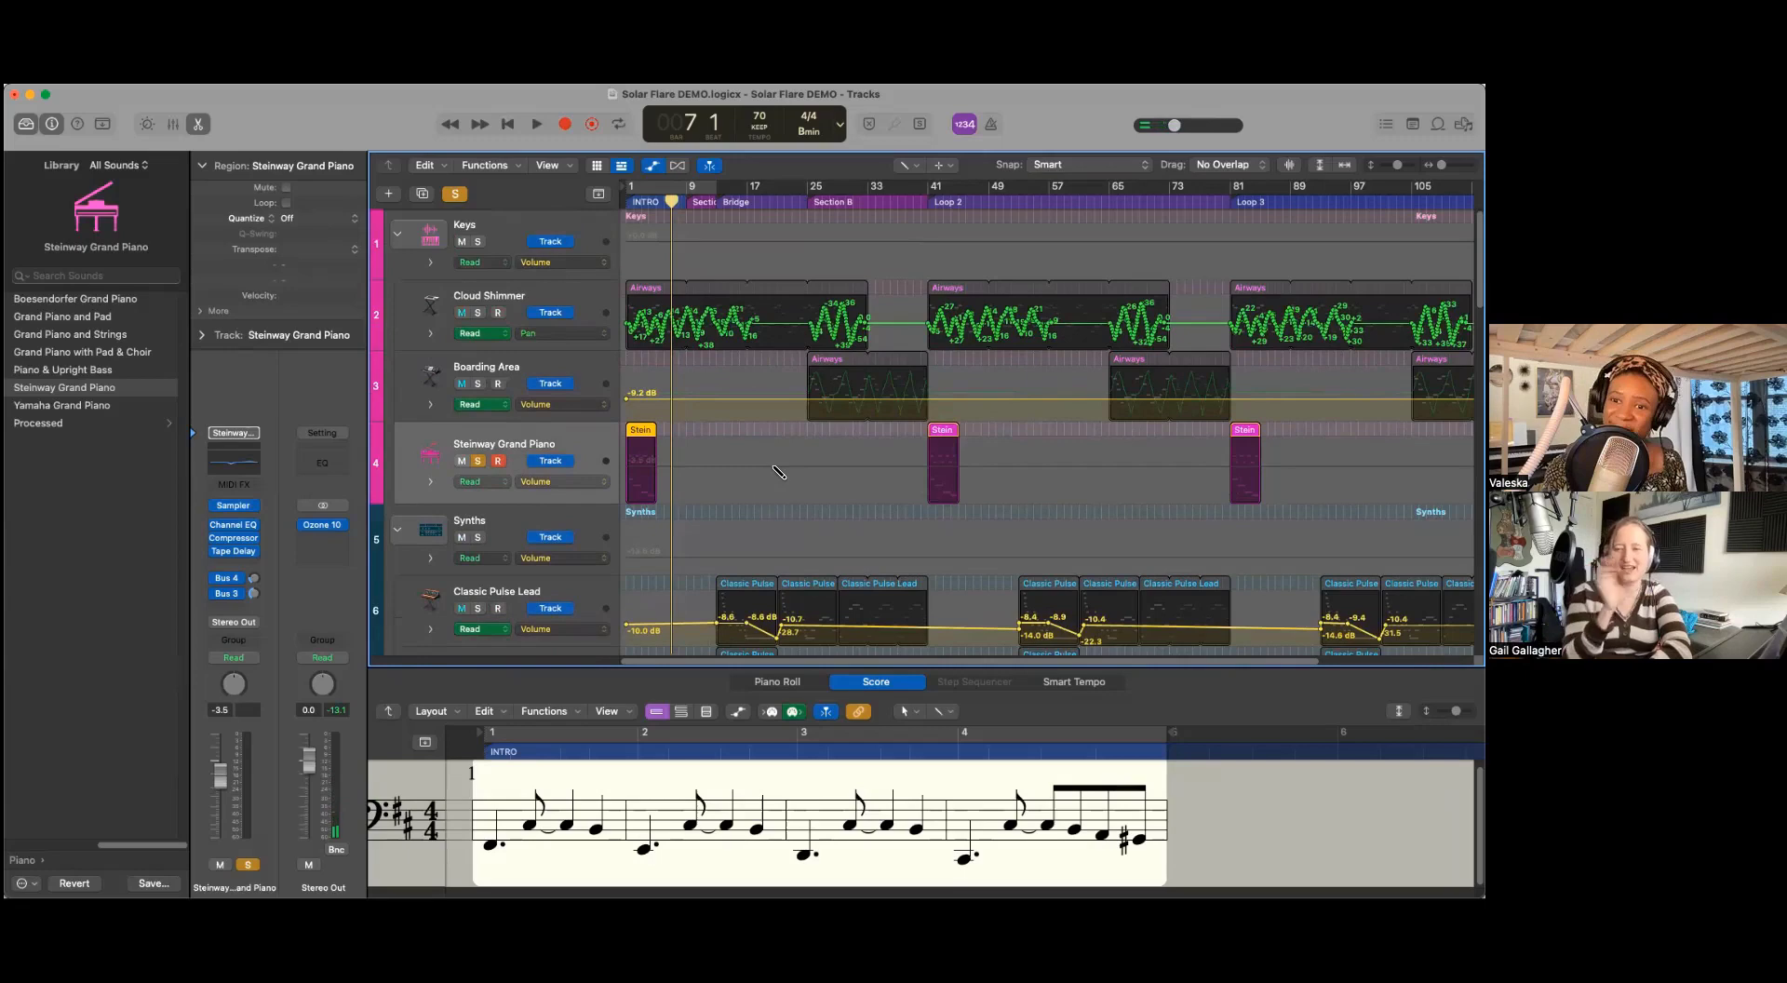
scroll(777, 472, down, 10)
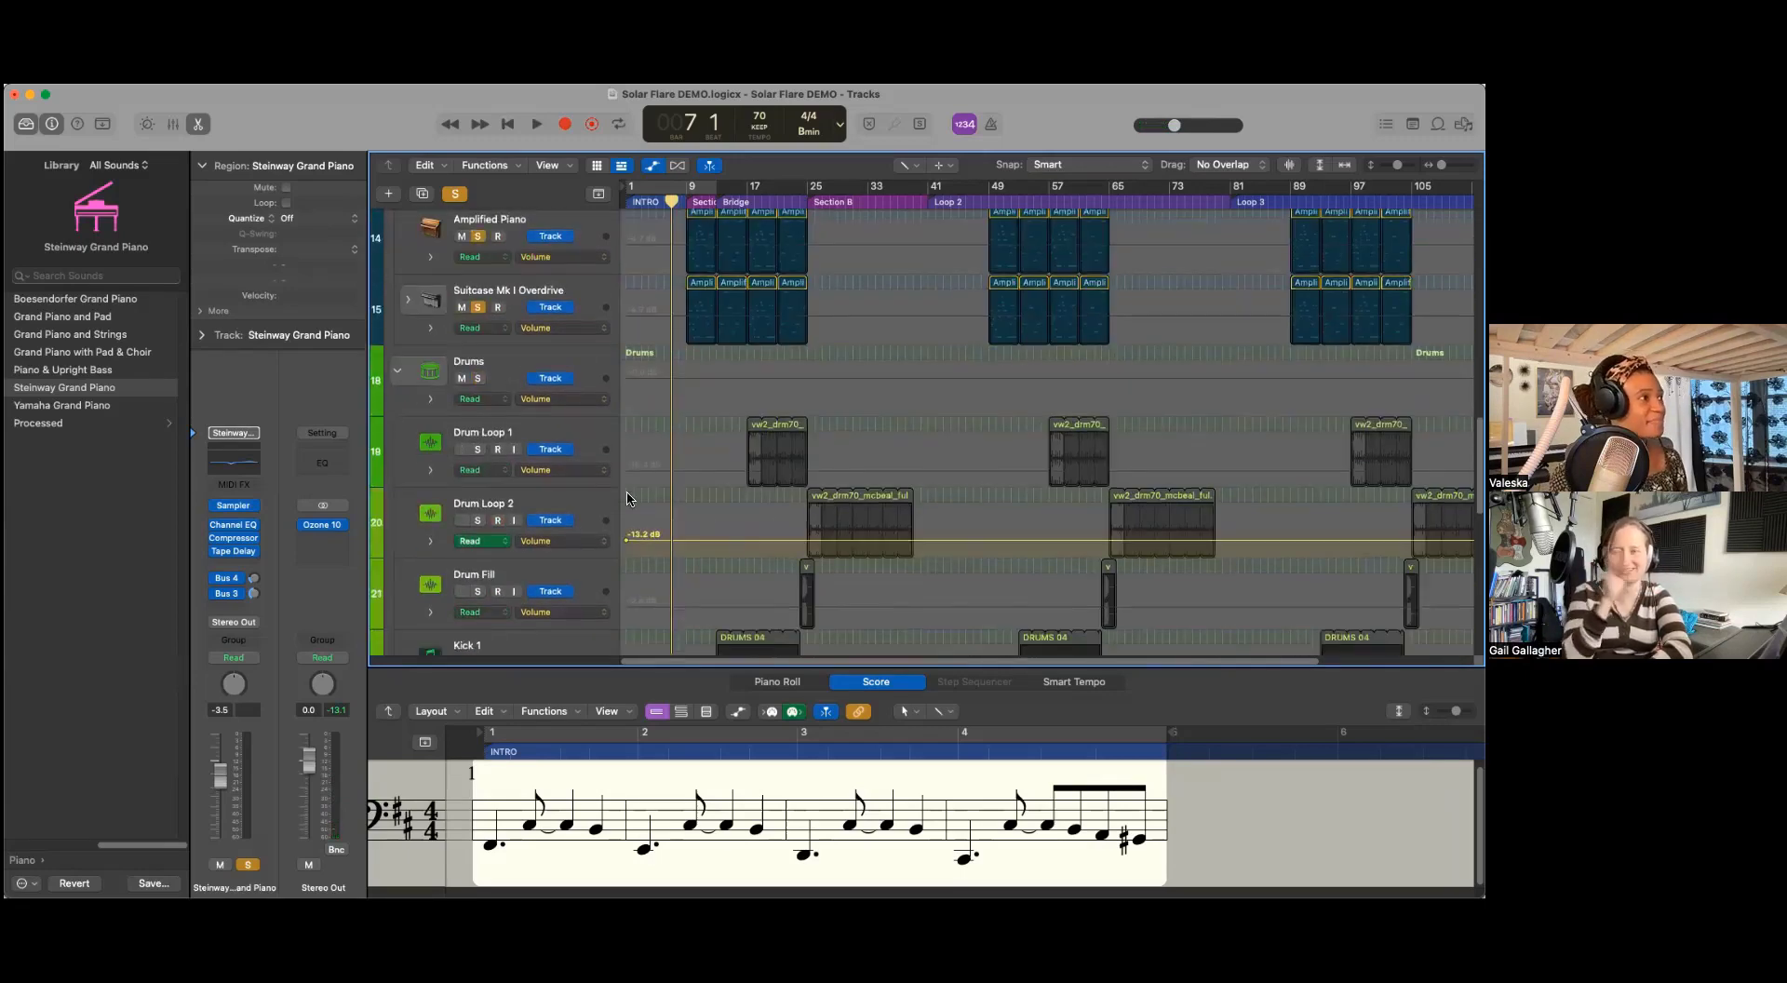
scroll(629, 499, down, 8)
click(494, 504)
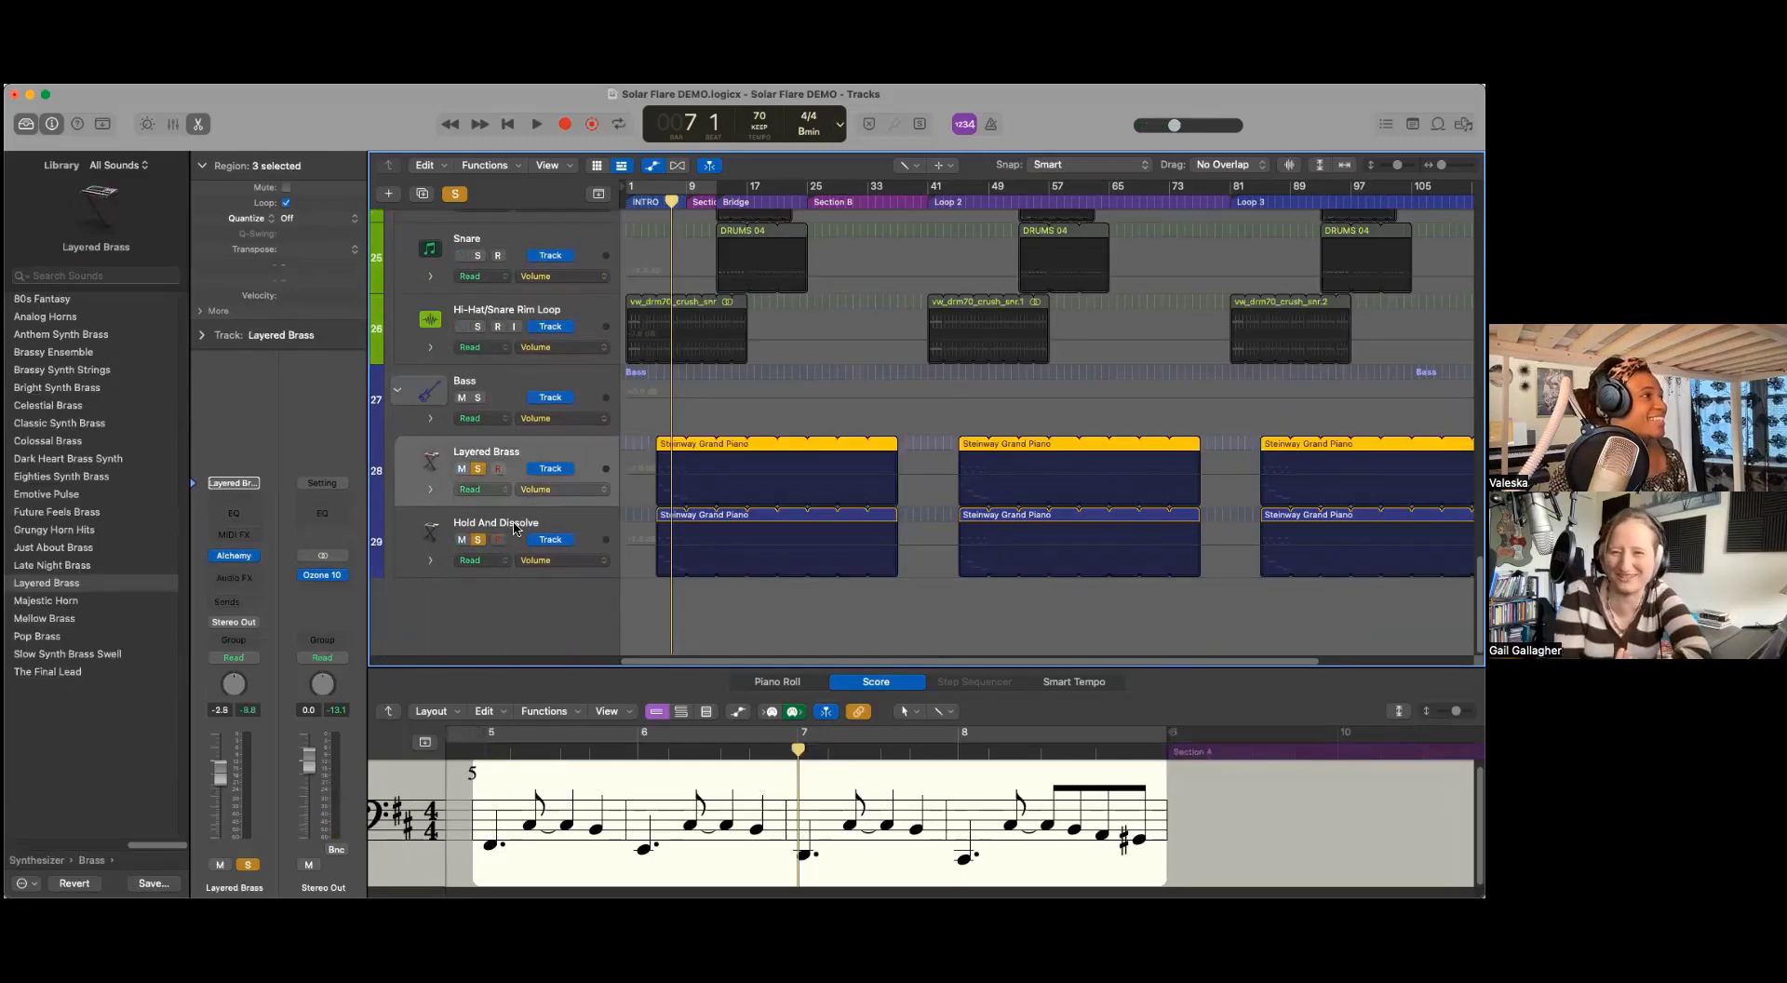
click(478, 542)
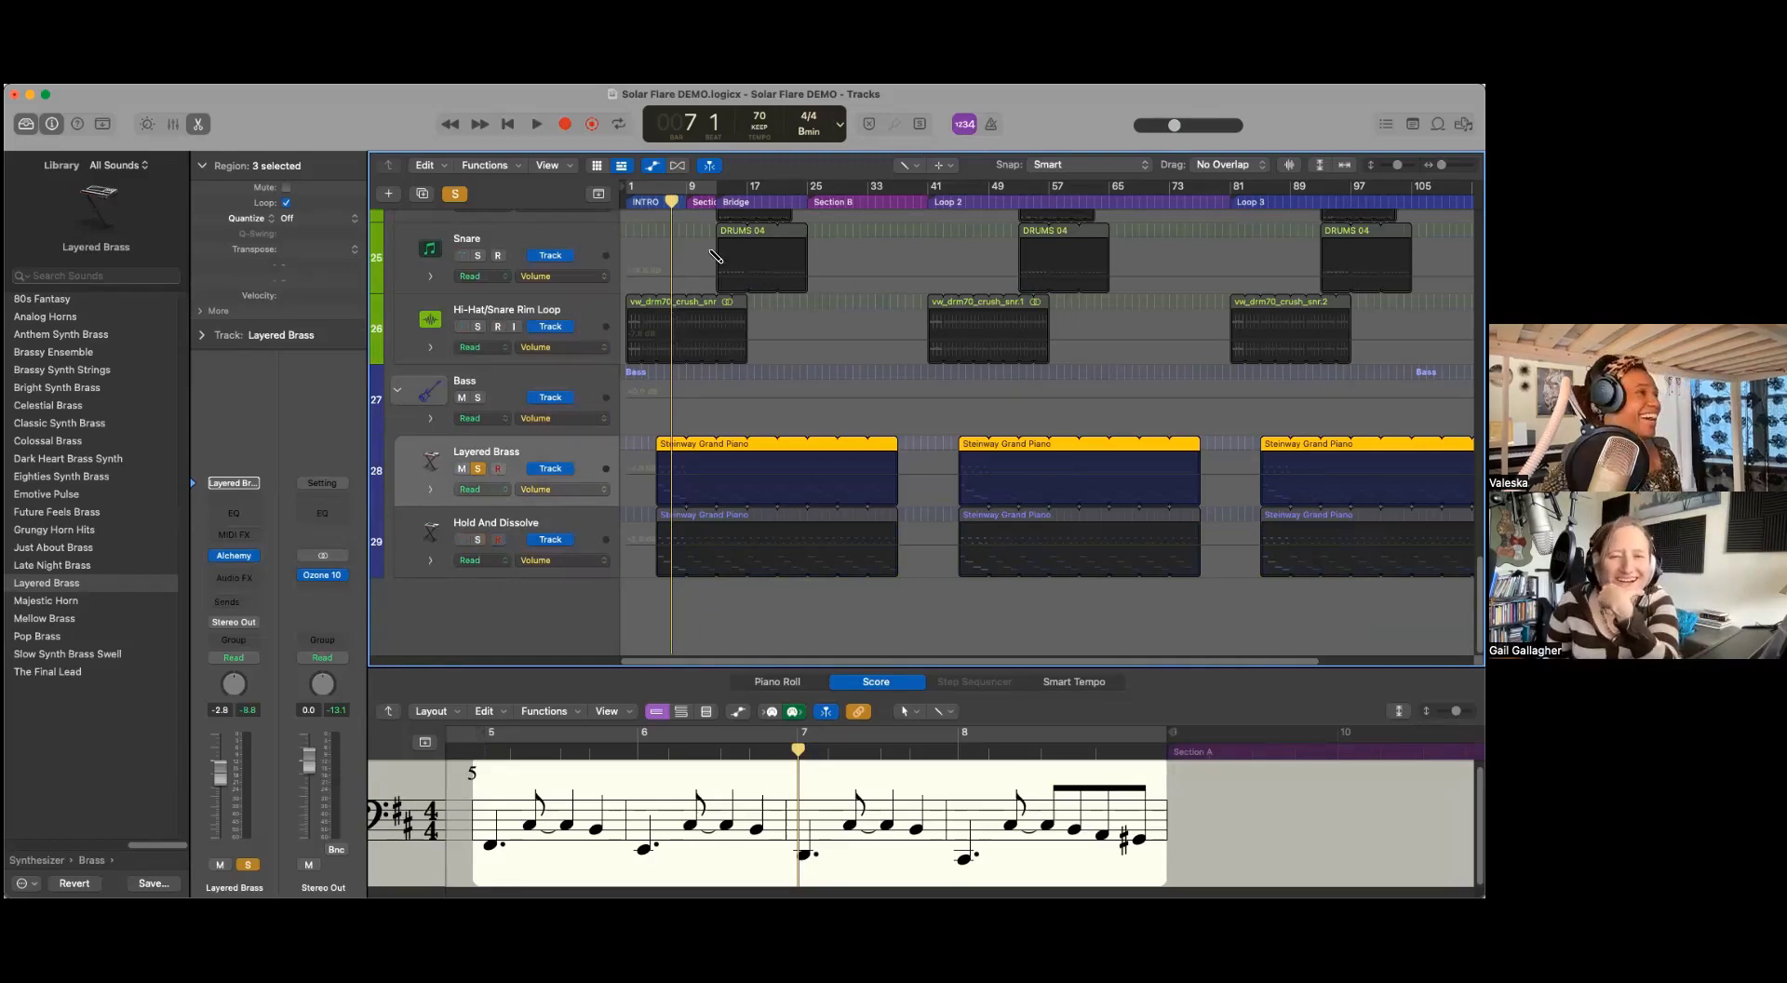
drag(673, 201, 661, 203)
key(space)
key(space)
Step: Switch the solo from Layered Brass to Hold And Dissolve and play the bass part from bar 5
click(479, 540)
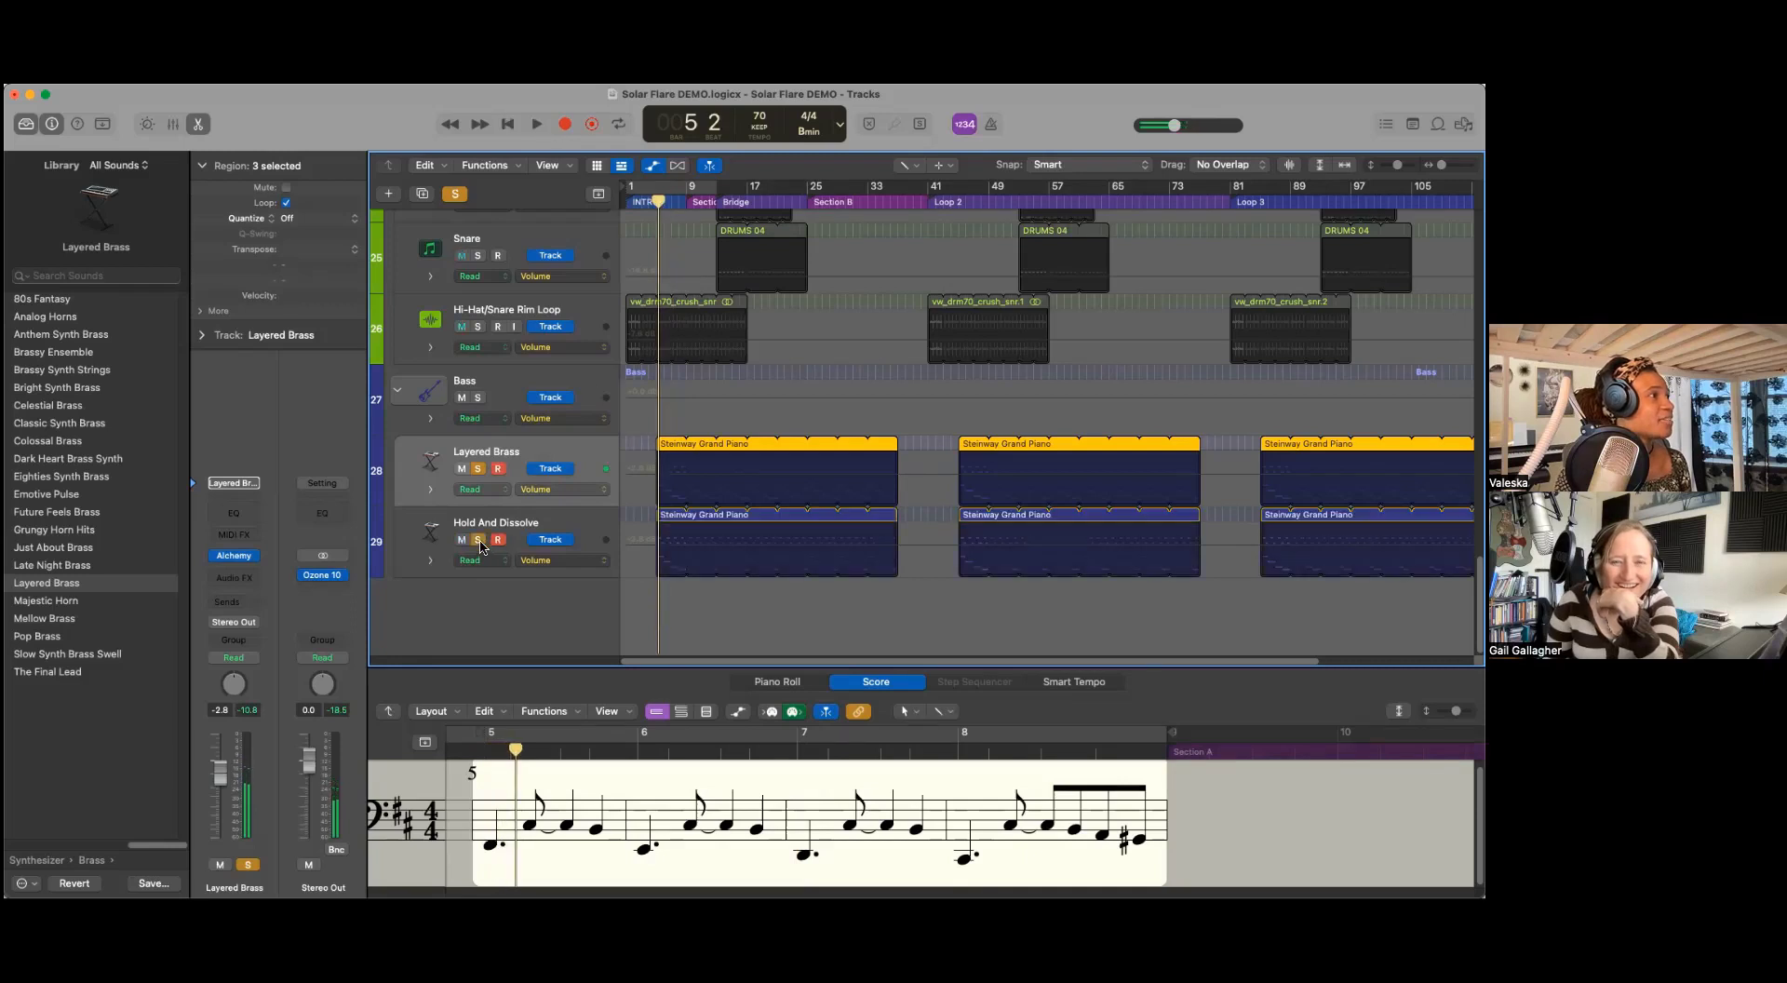
click(482, 468)
drag(660, 203, 658, 203)
key(space)
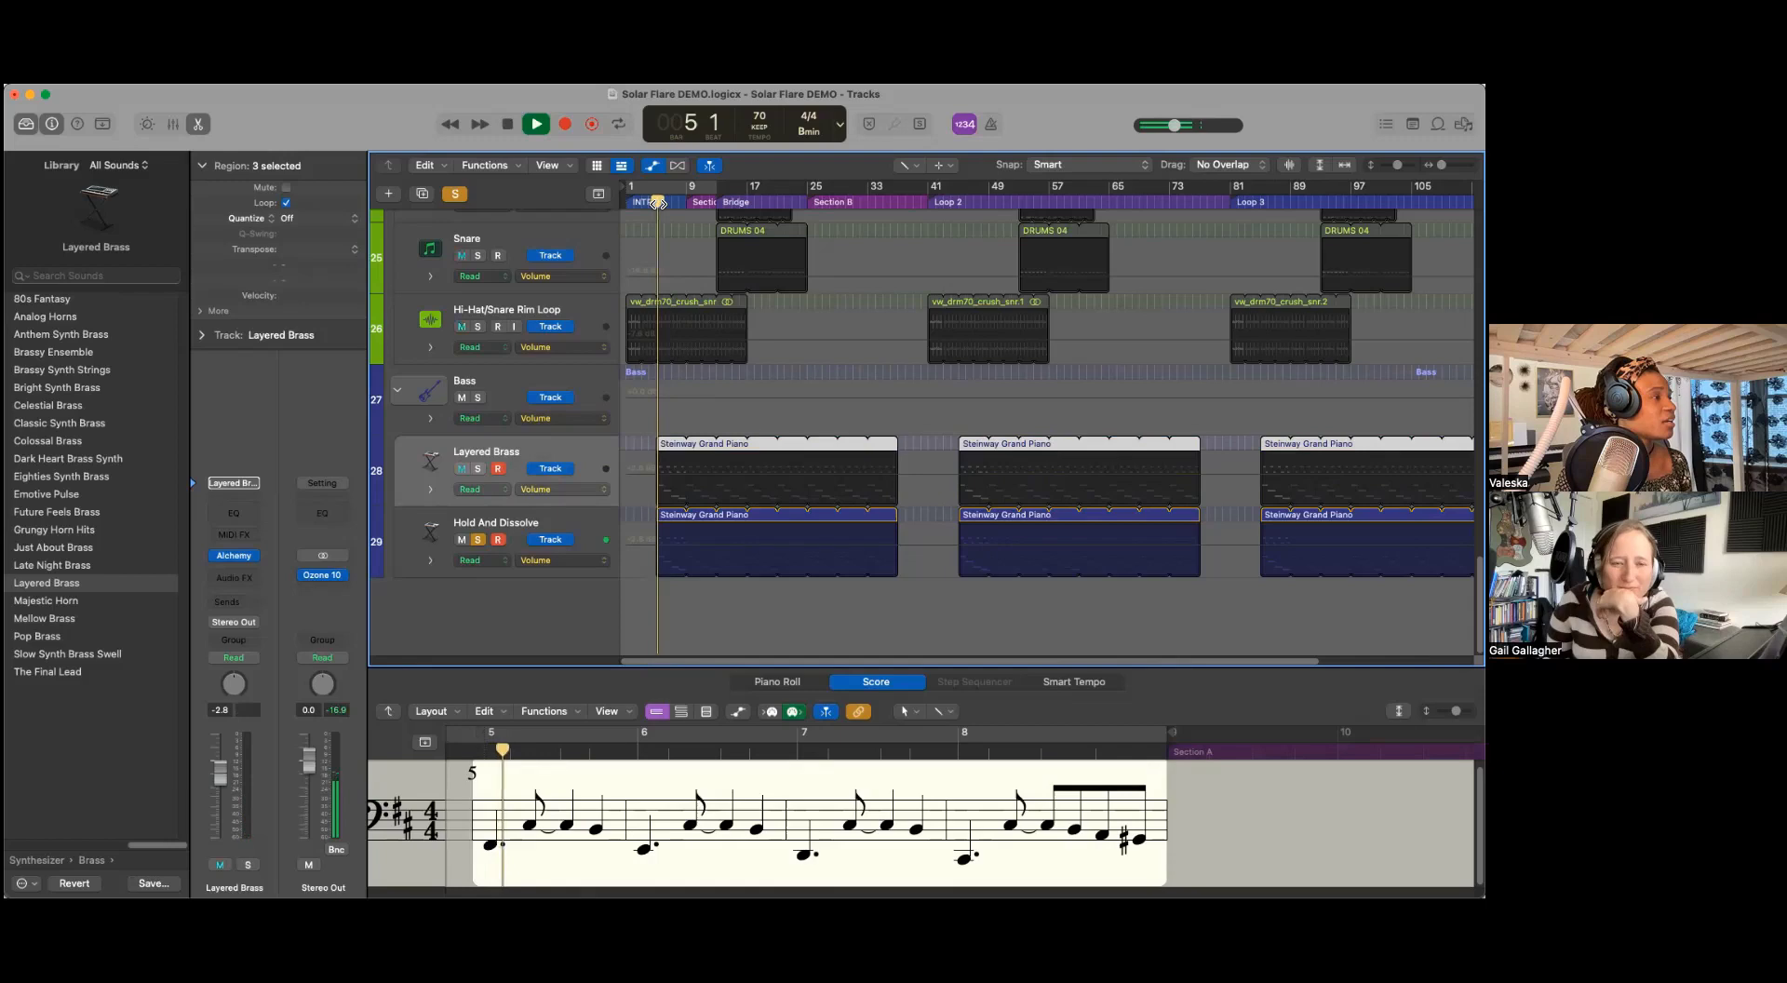
Step: Open the Alchemy instrument on the Layered Brass track during playback and reposition its window
click(235, 558)
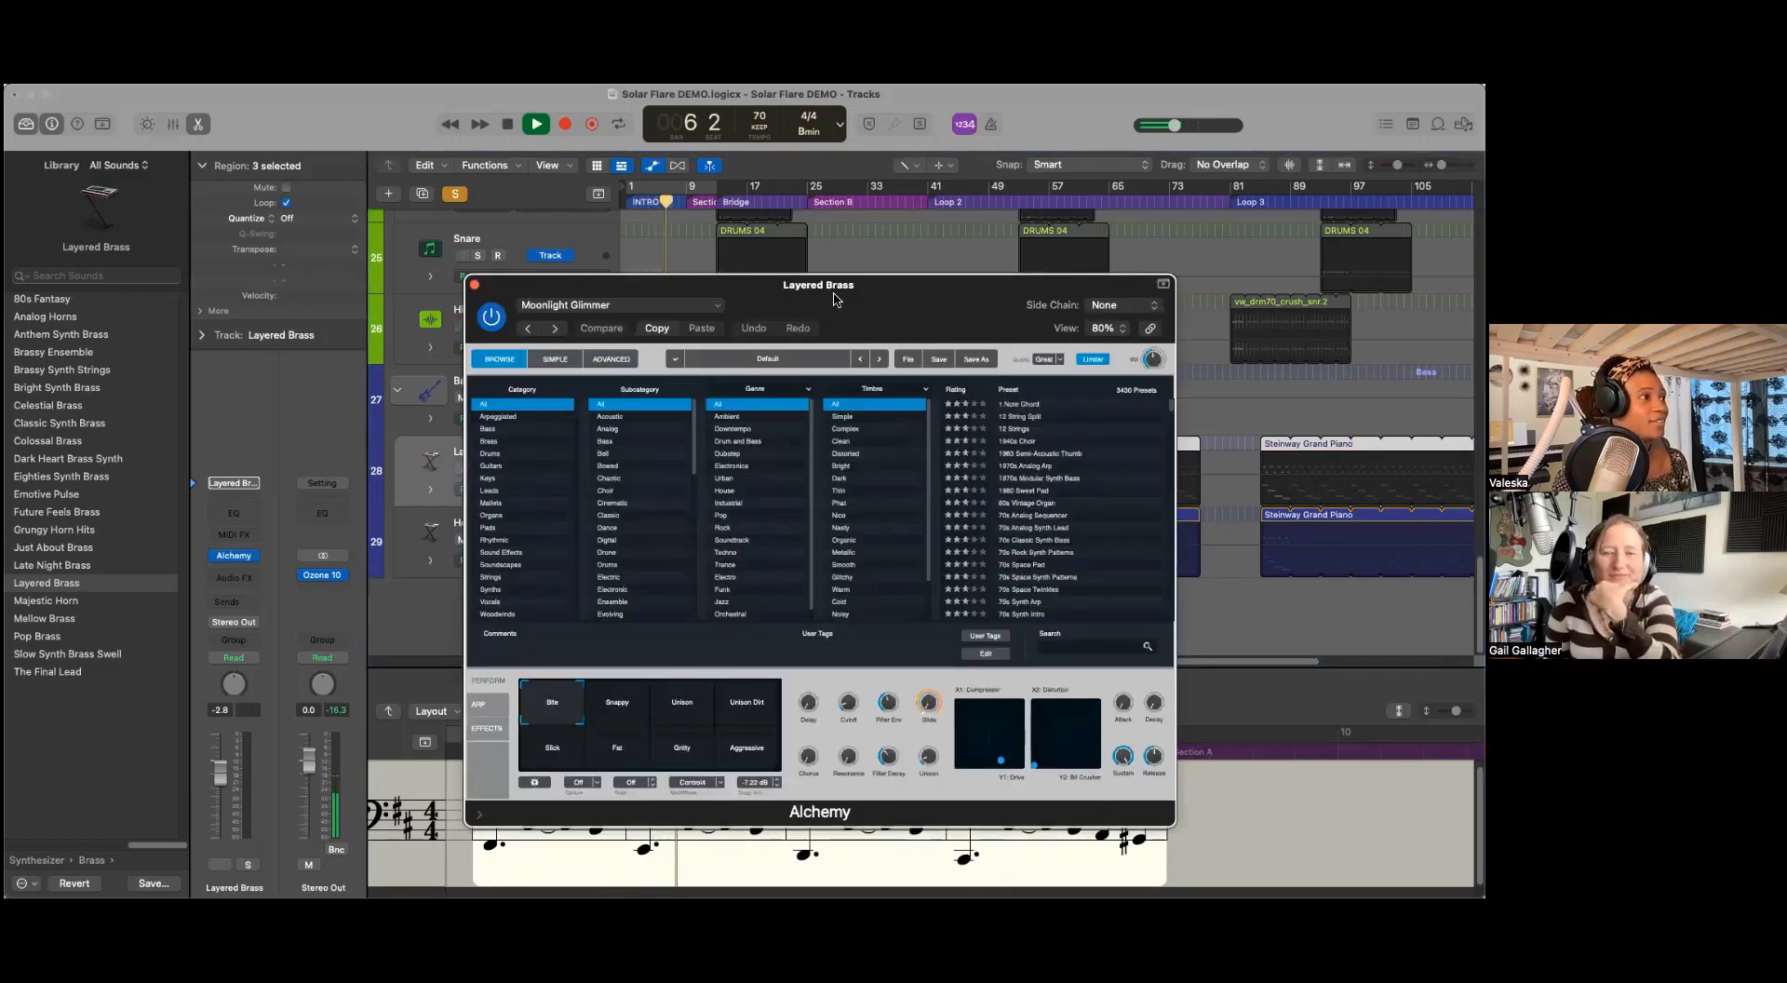
drag(835, 298, 865, 305)
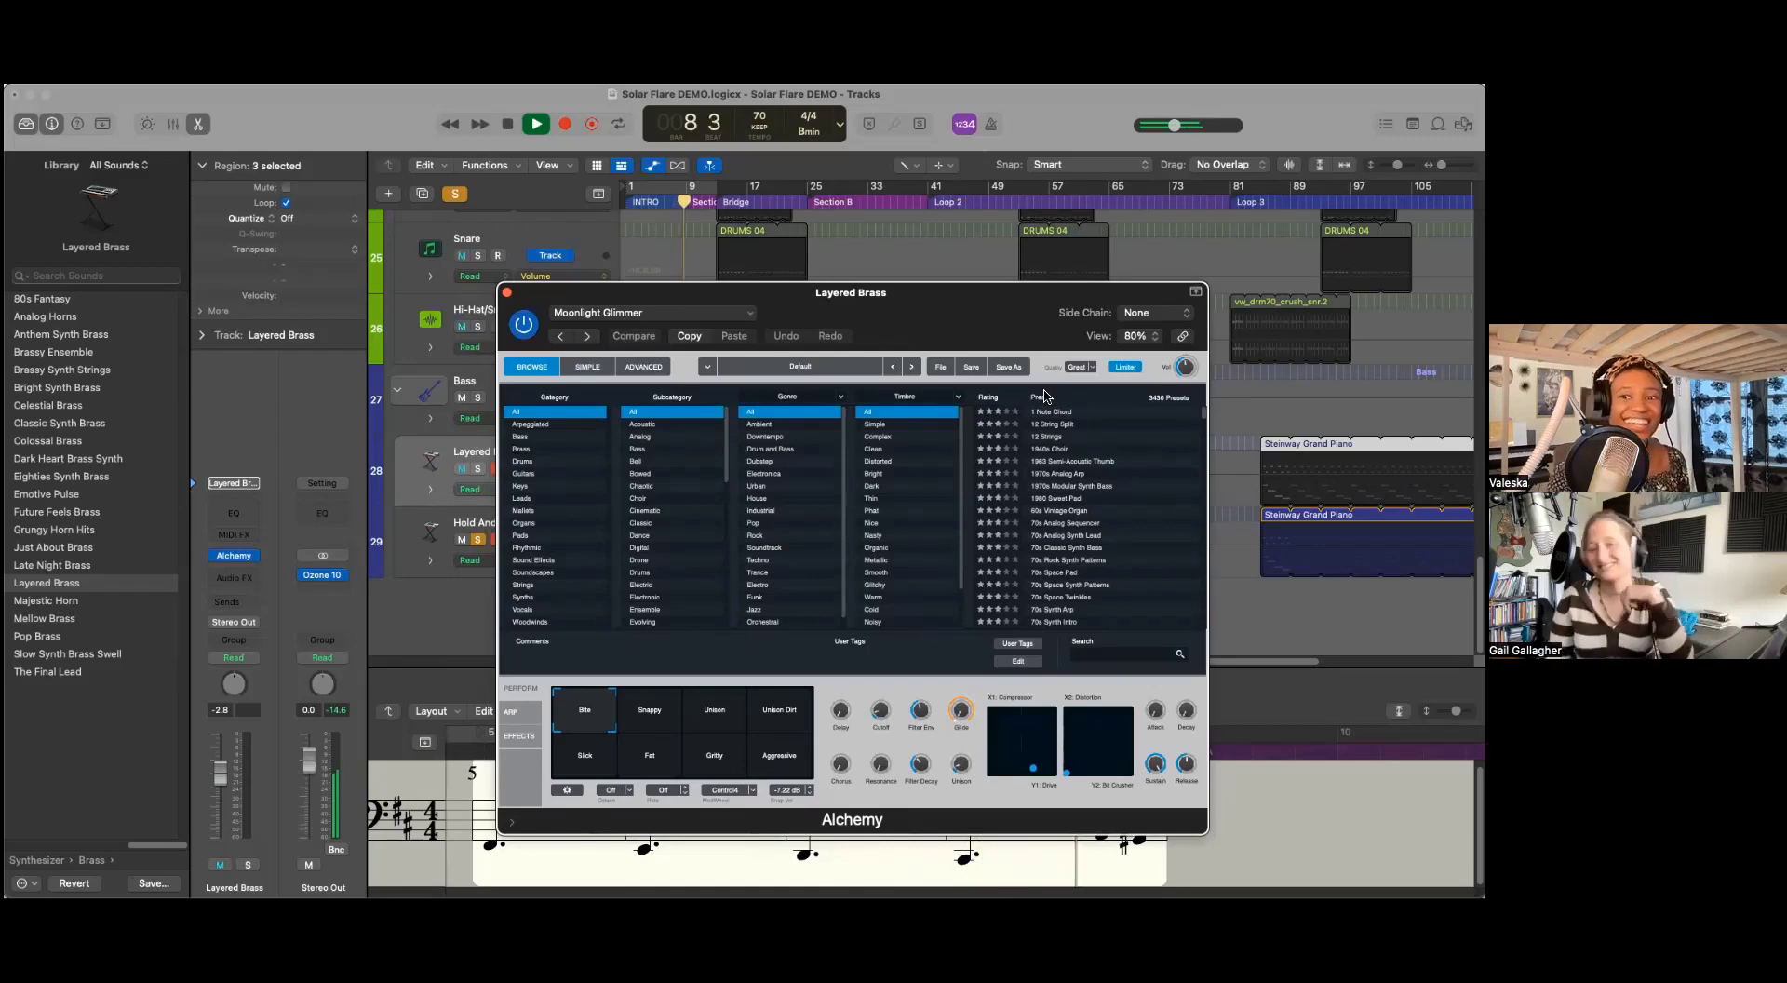
Step: Stop playback, close the Alchemy window and add the Layered Brass track to the solo
key(space)
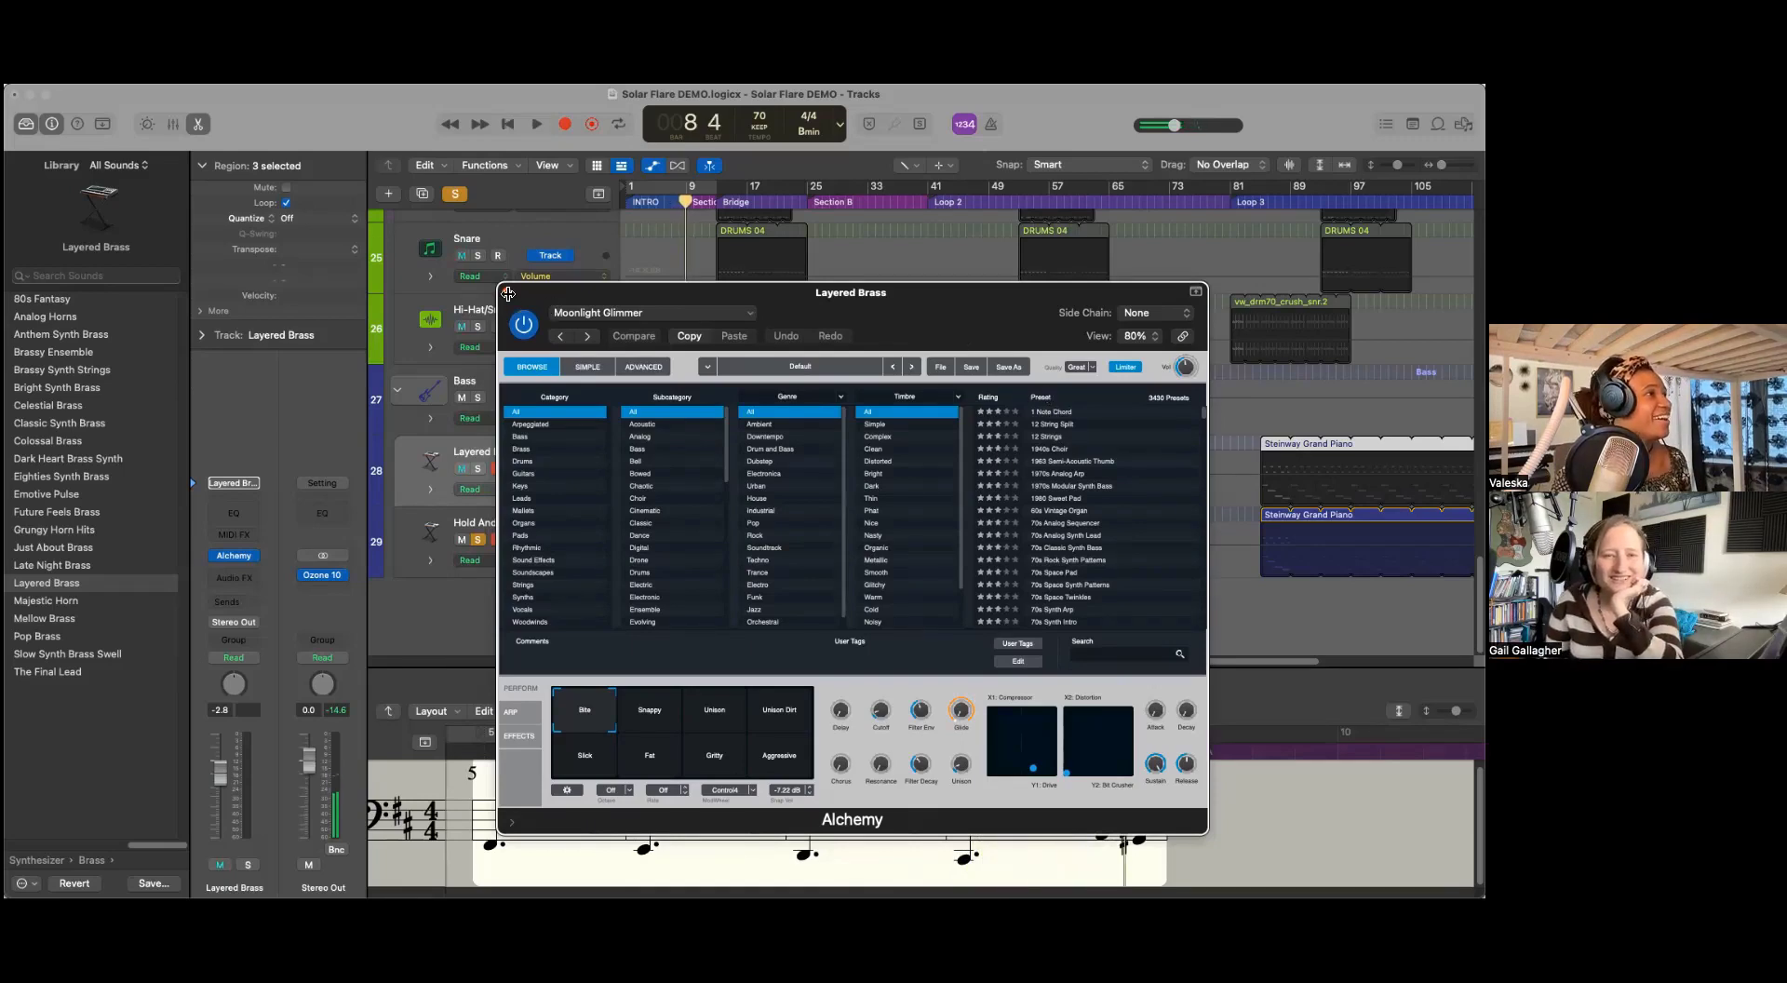
click(508, 294)
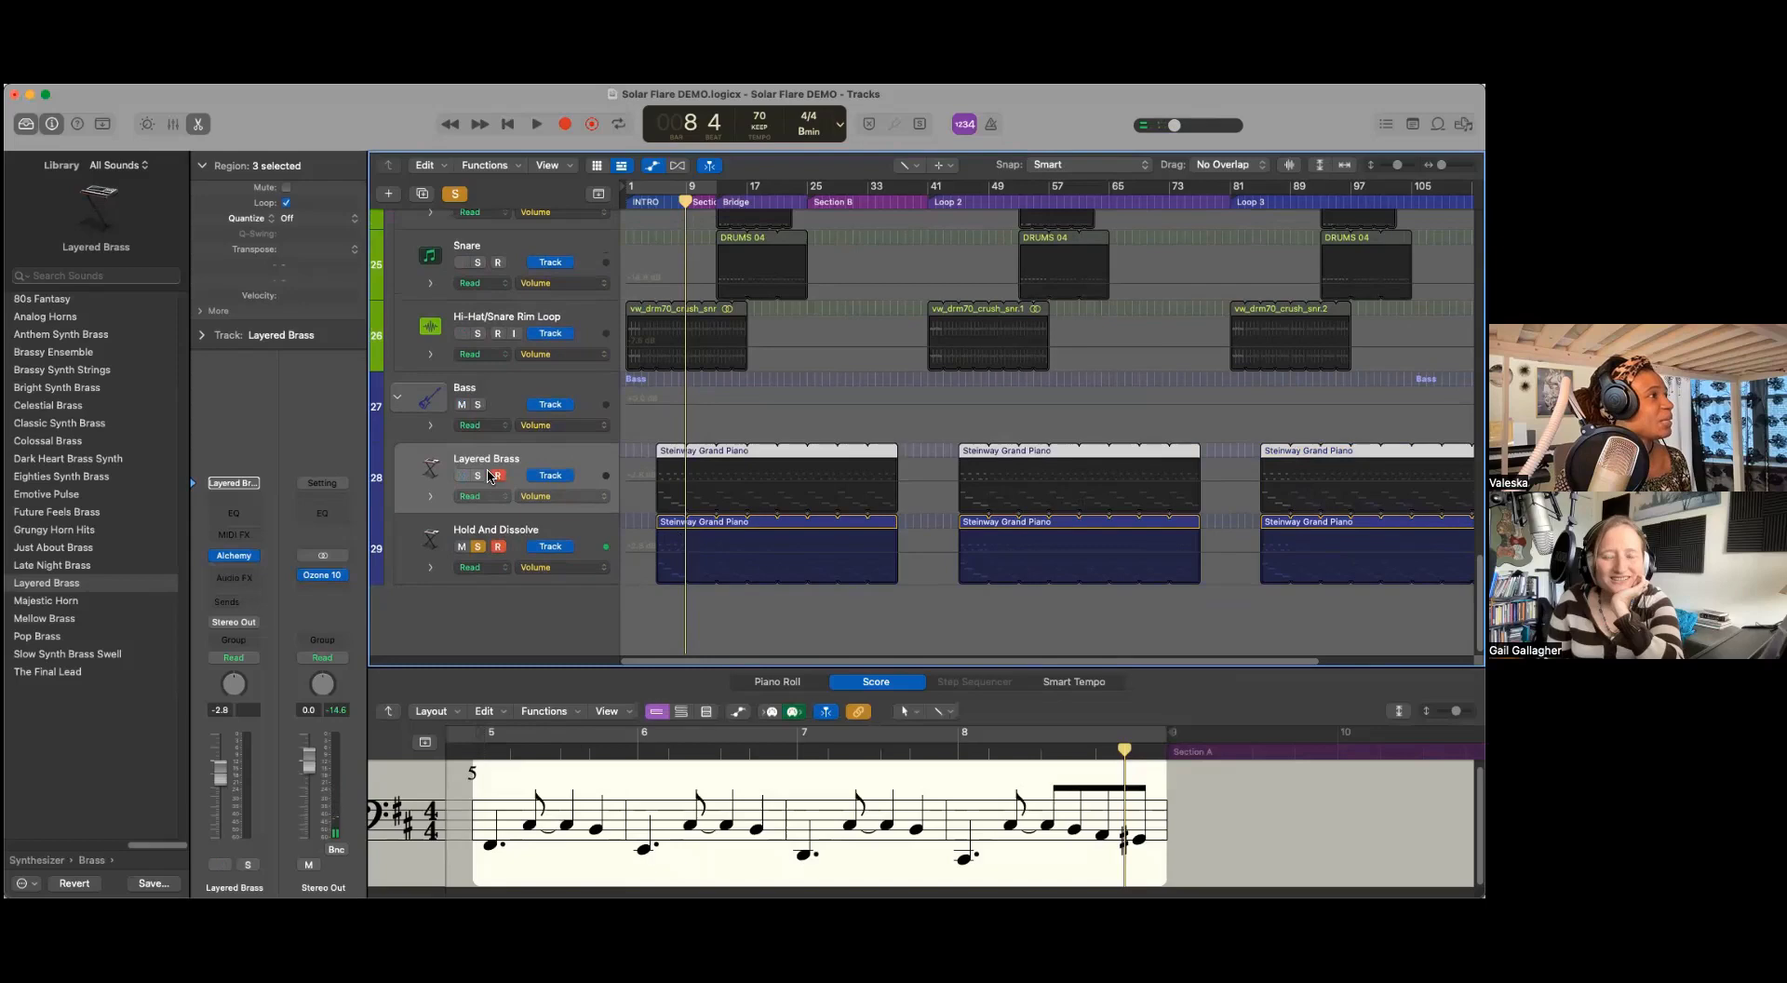
click(479, 476)
Step: Turn on cycle mode with the 12-bar cycle range moved to bars 13 to 25, starting at the Bridge
scroll(847, 555, up, 10)
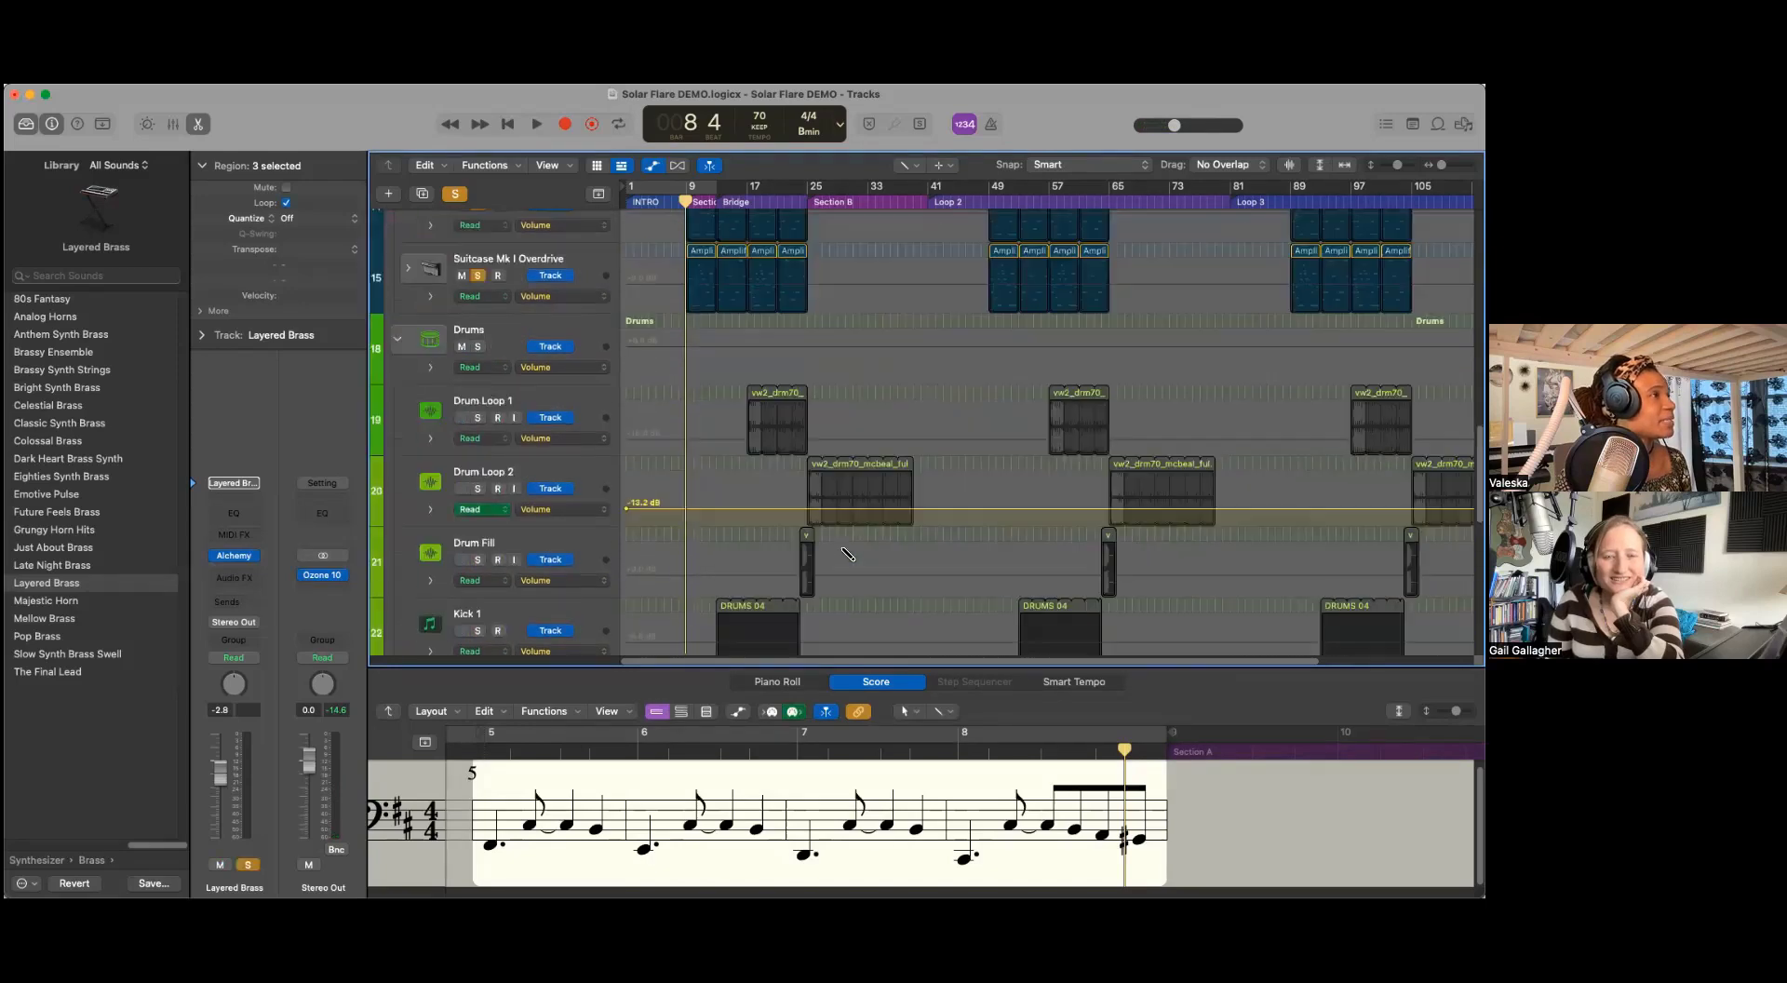
scroll(847, 555, up, 3)
scroll(847, 555, down, 8)
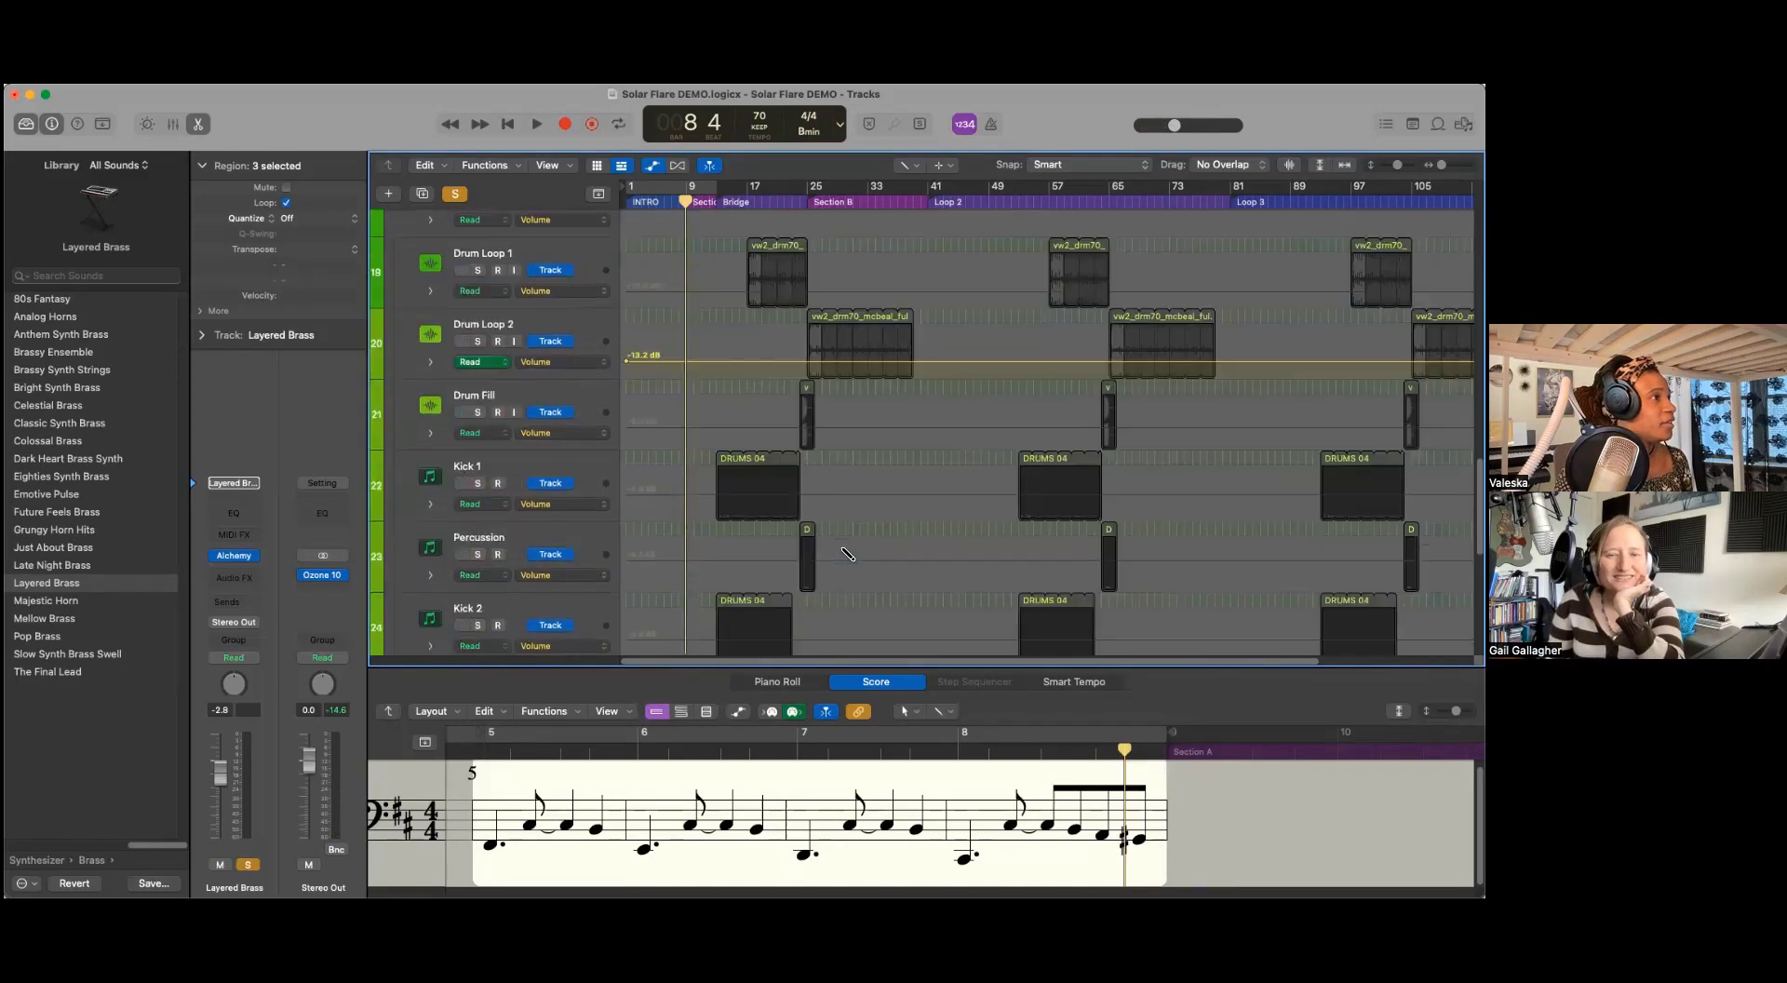
scroll(847, 555, up, 3)
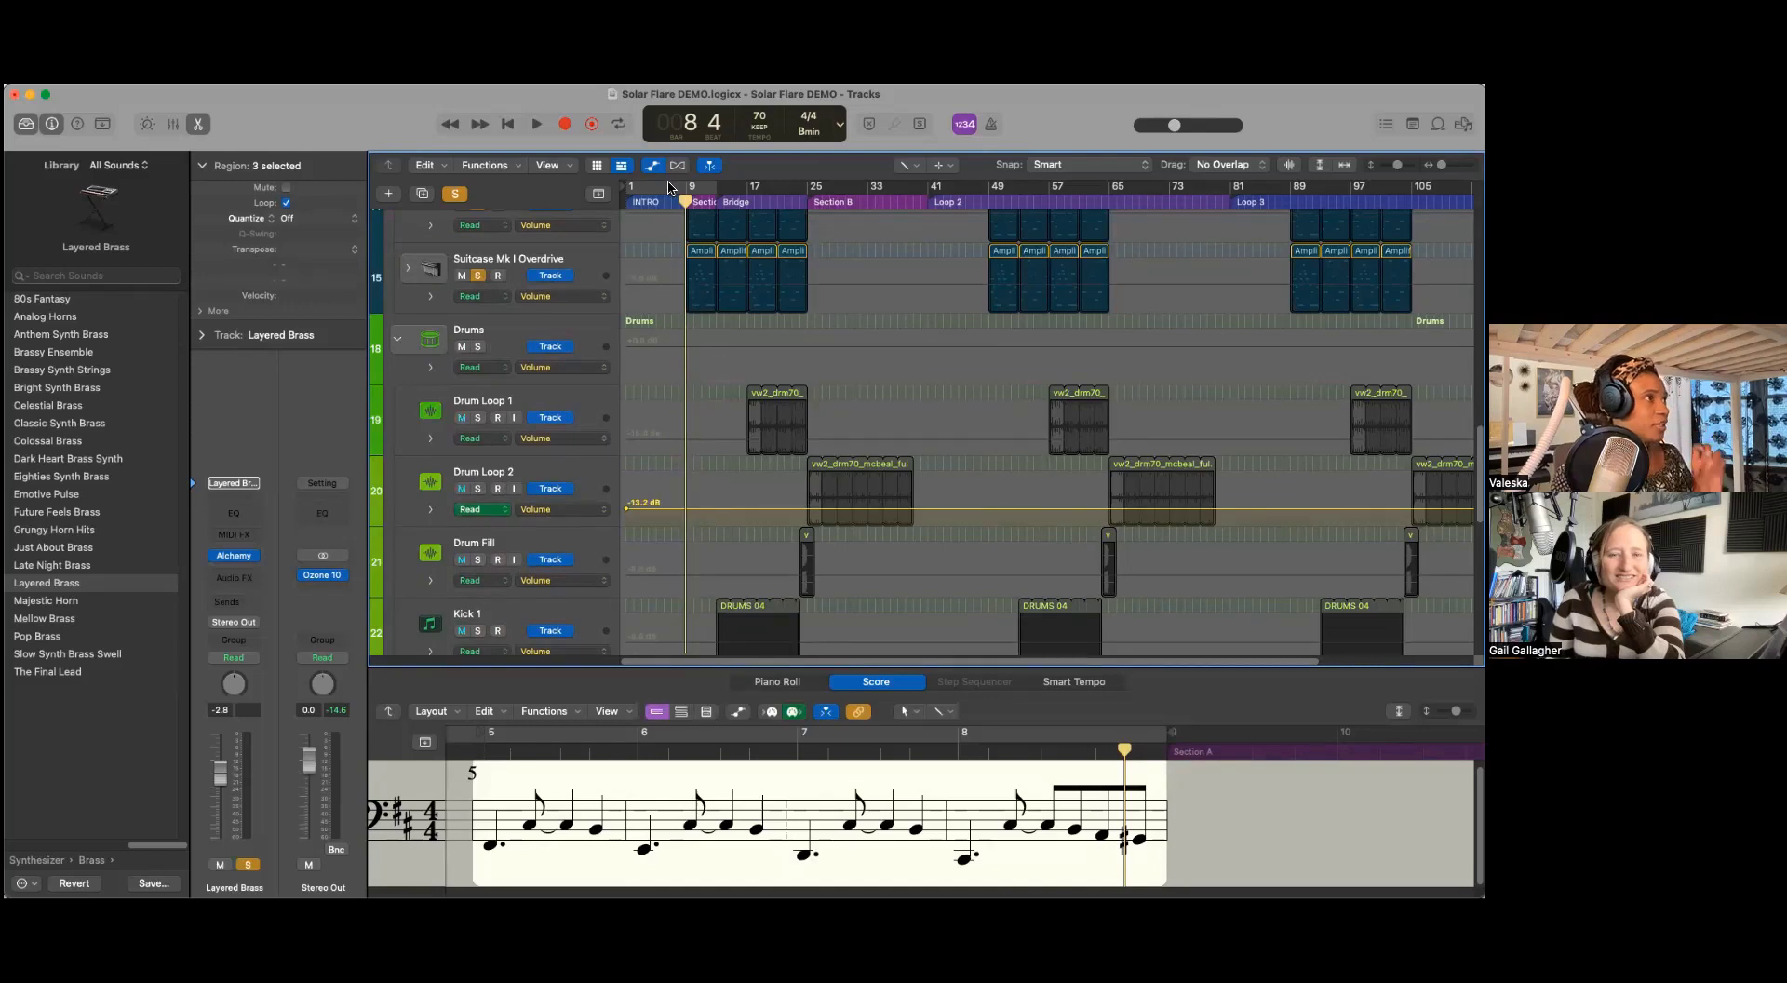
drag(670, 188, 766, 205)
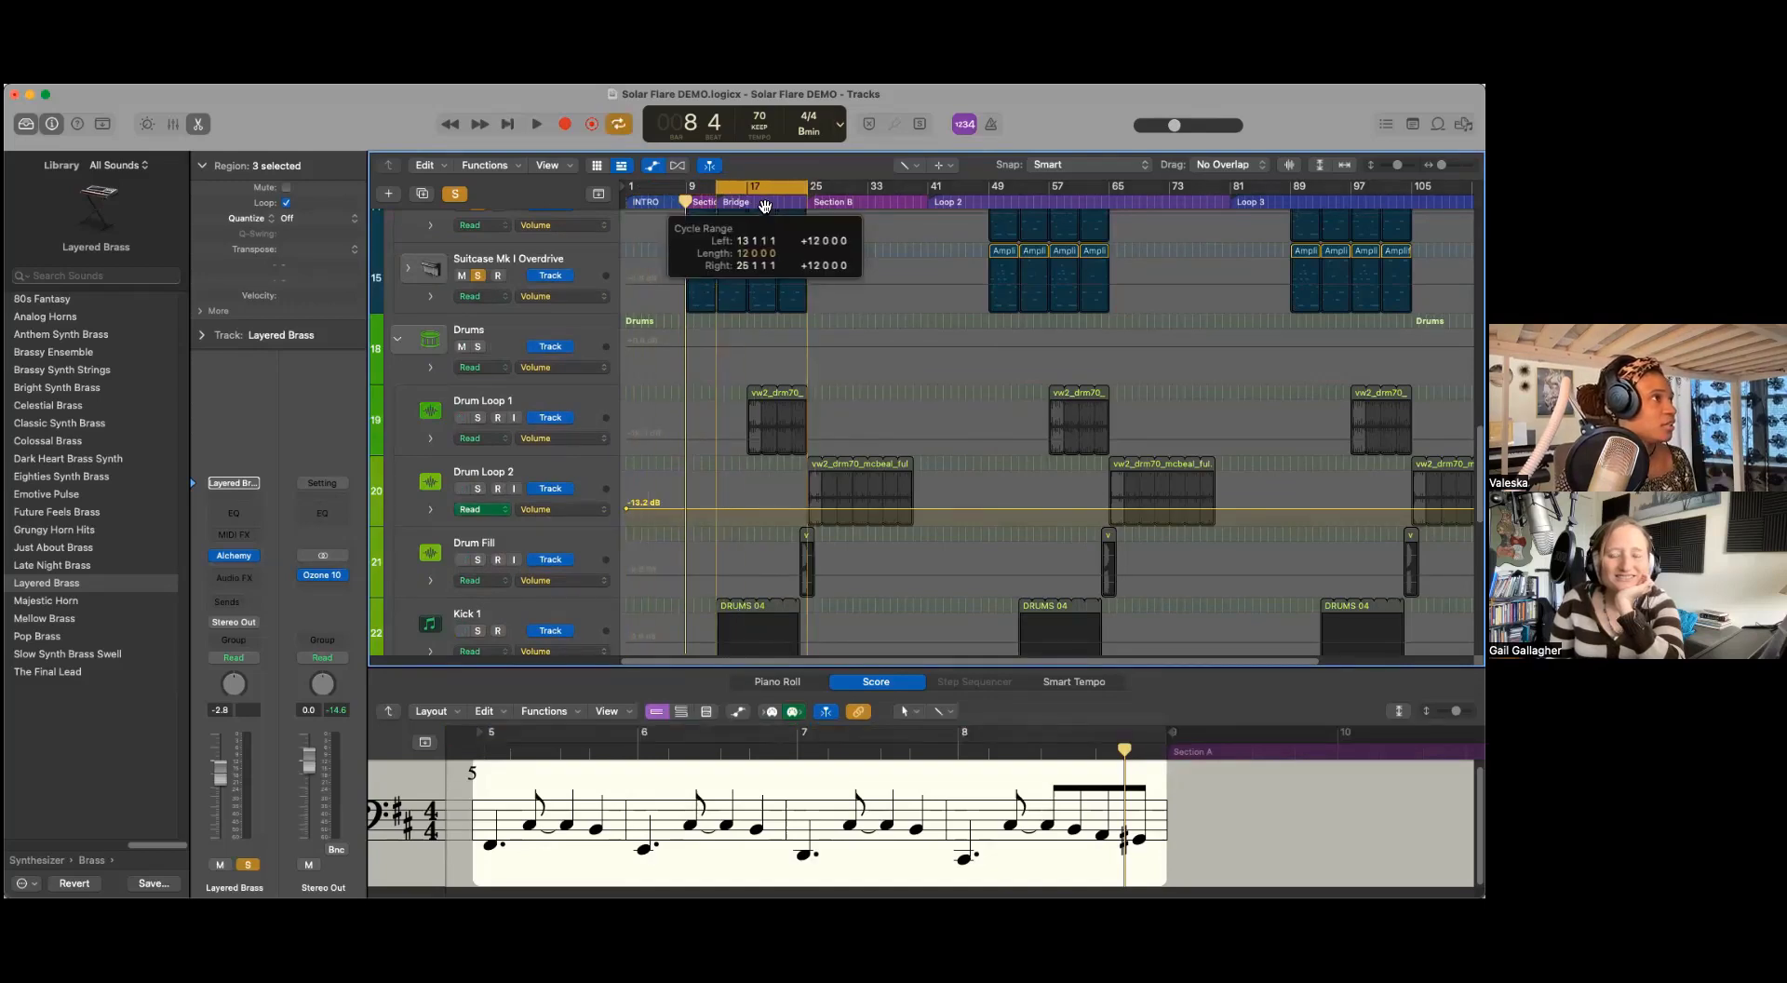
Step: Look through the drum, key and synth tracks for the parts that play within the cycled bars 13 to 25
scroll(812, 465, down, 5)
scroll(811, 466, up, 3)
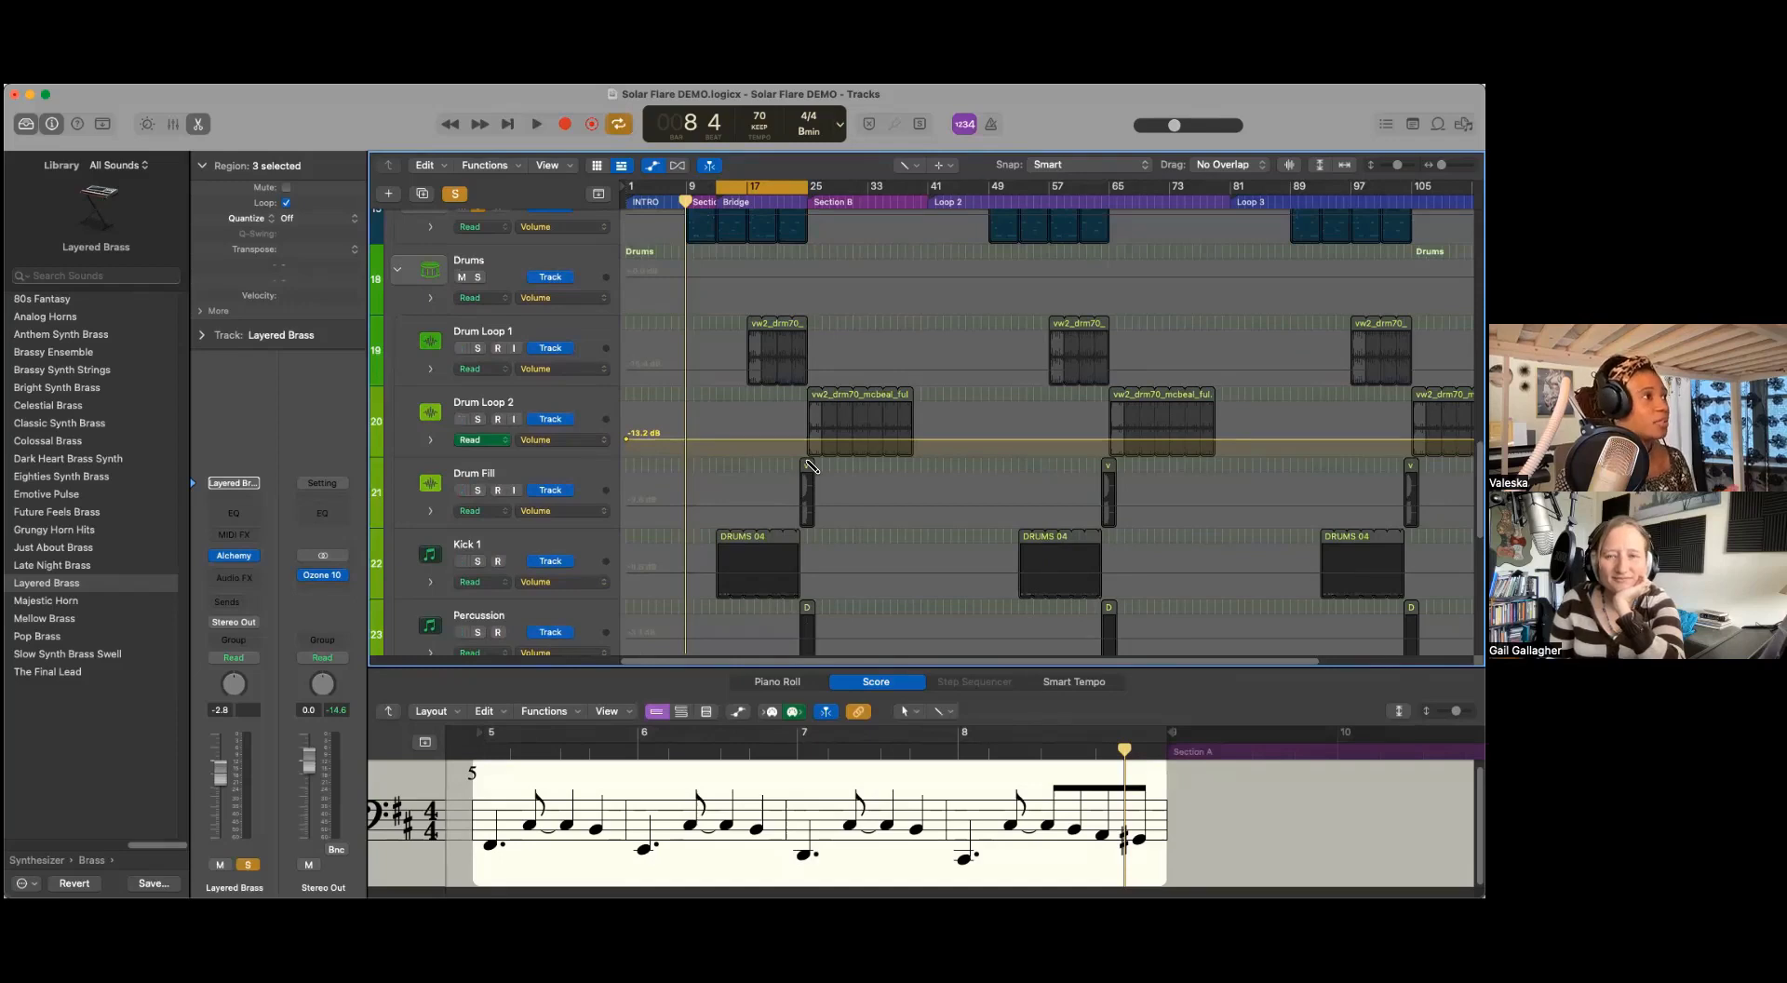
scroll(801, 474, up, 10)
scroll(759, 498, up, 4)
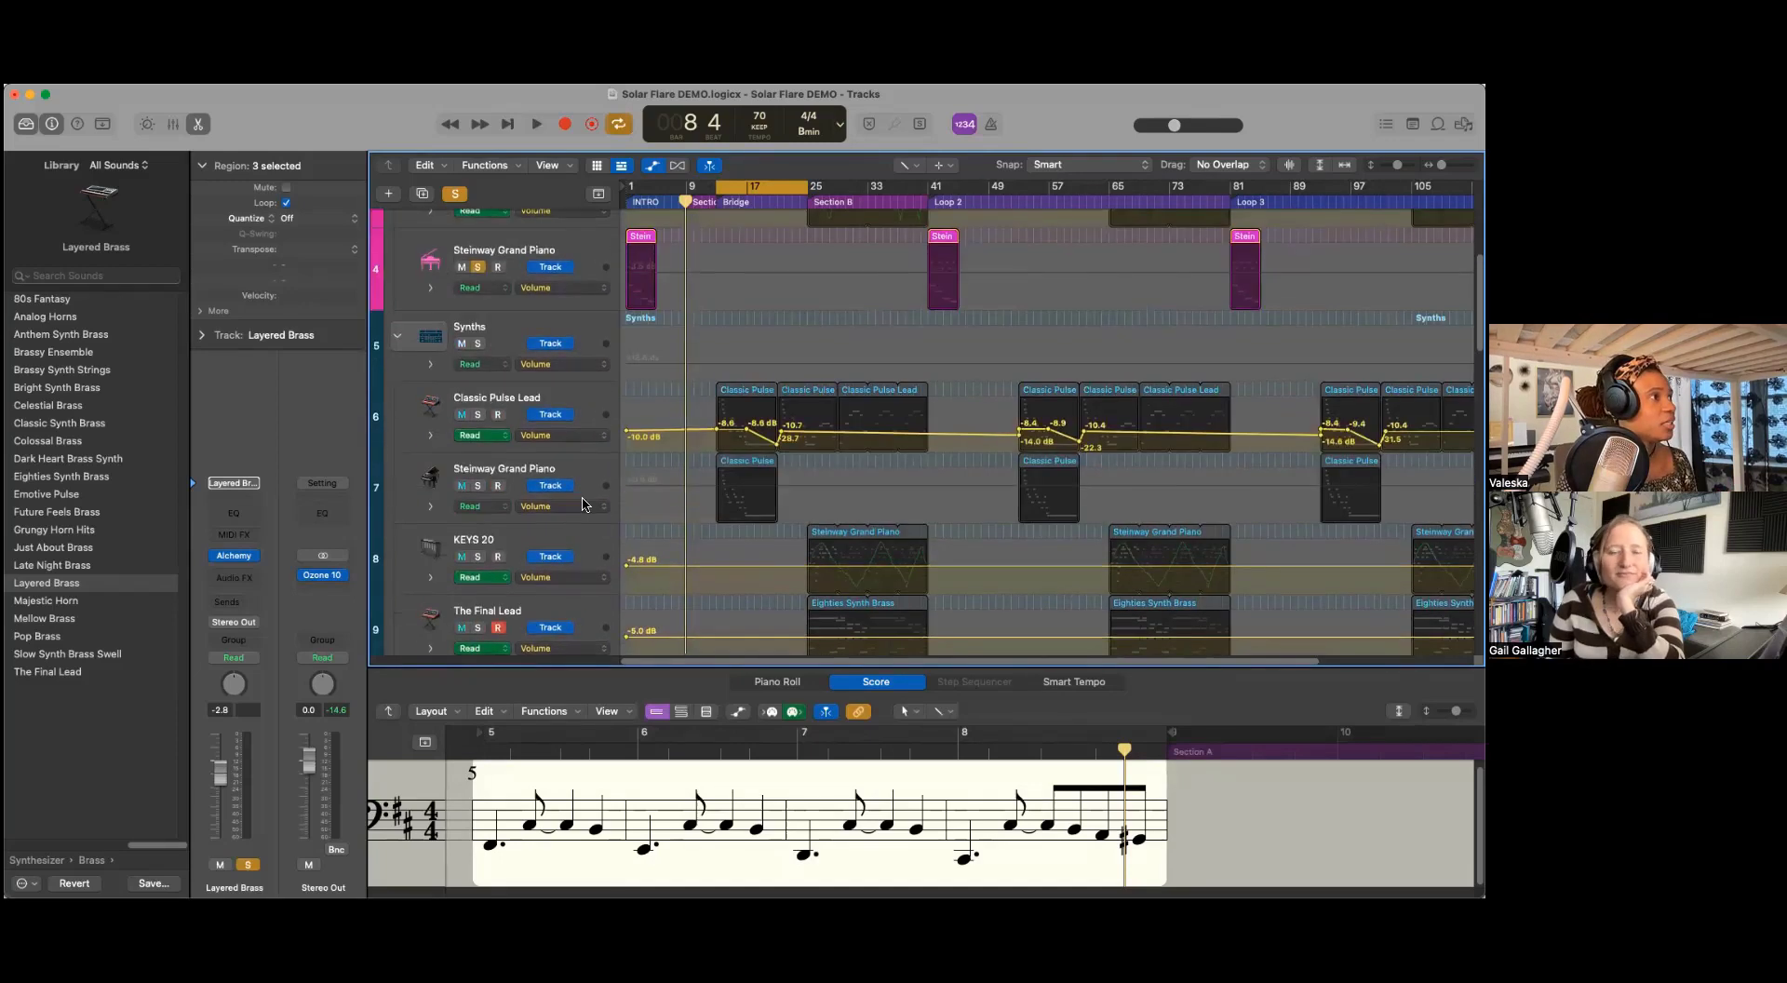
scroll(633, 457, up, 3)
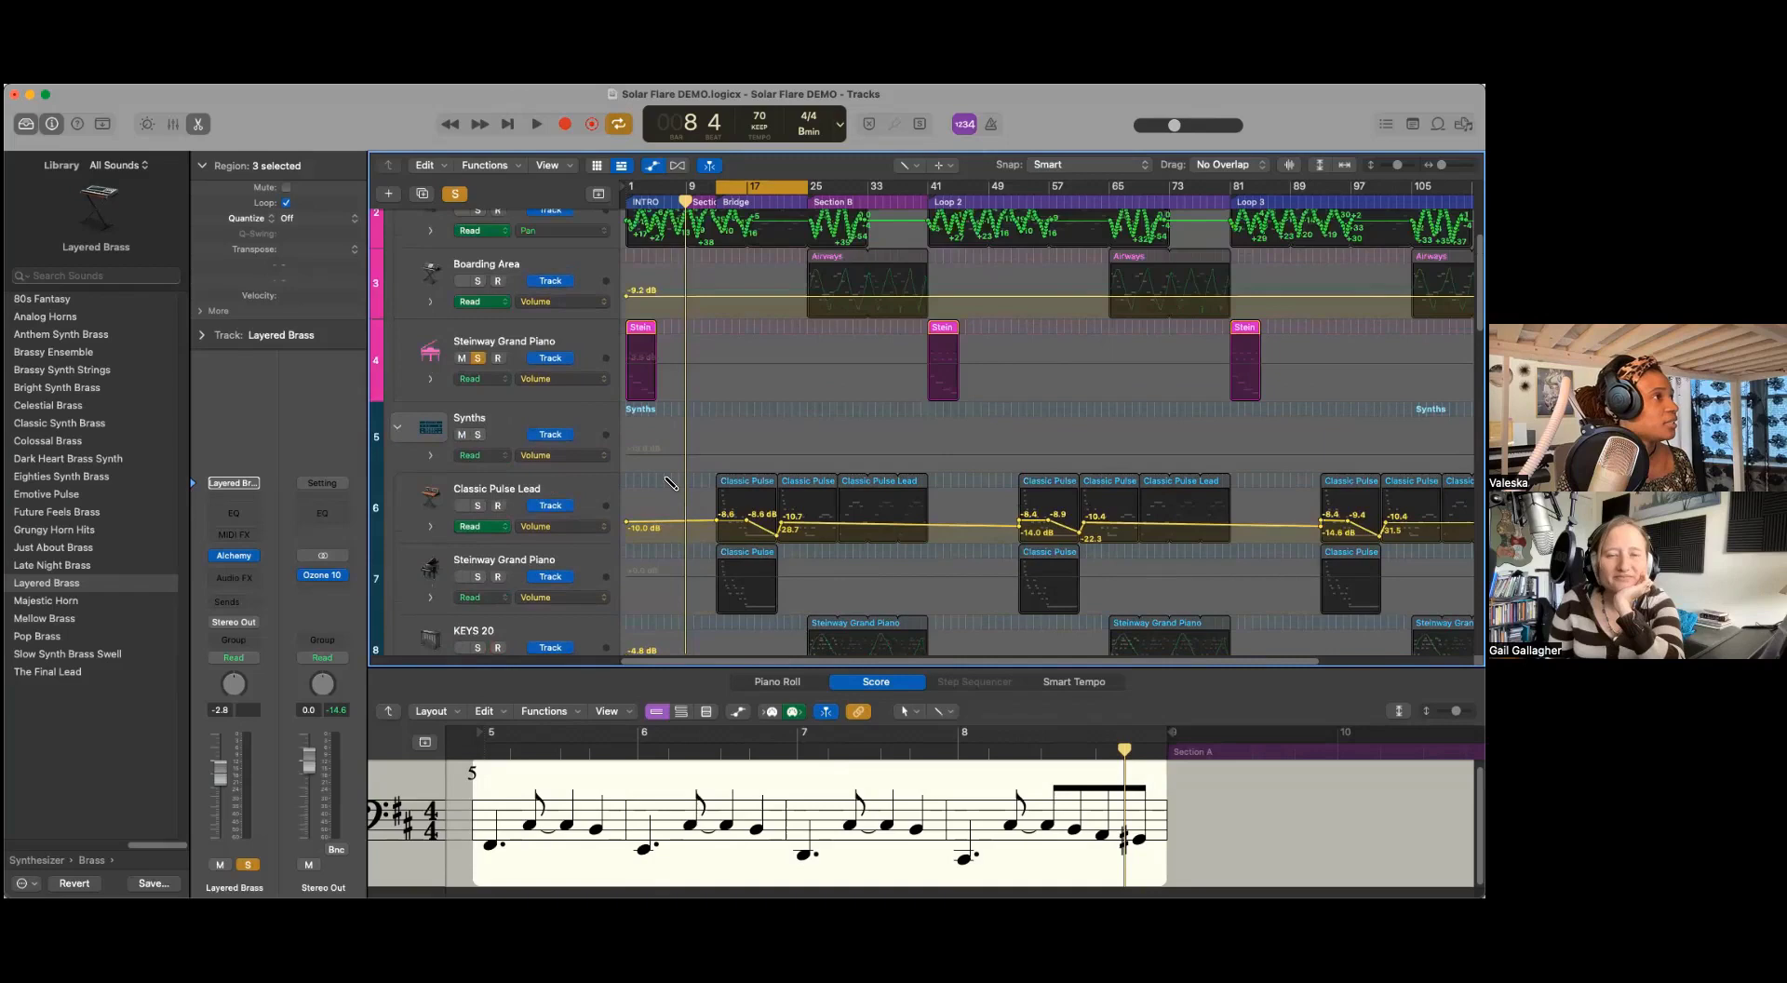
scroll(553, 400, down, 4)
scroll(617, 503, down, 1)
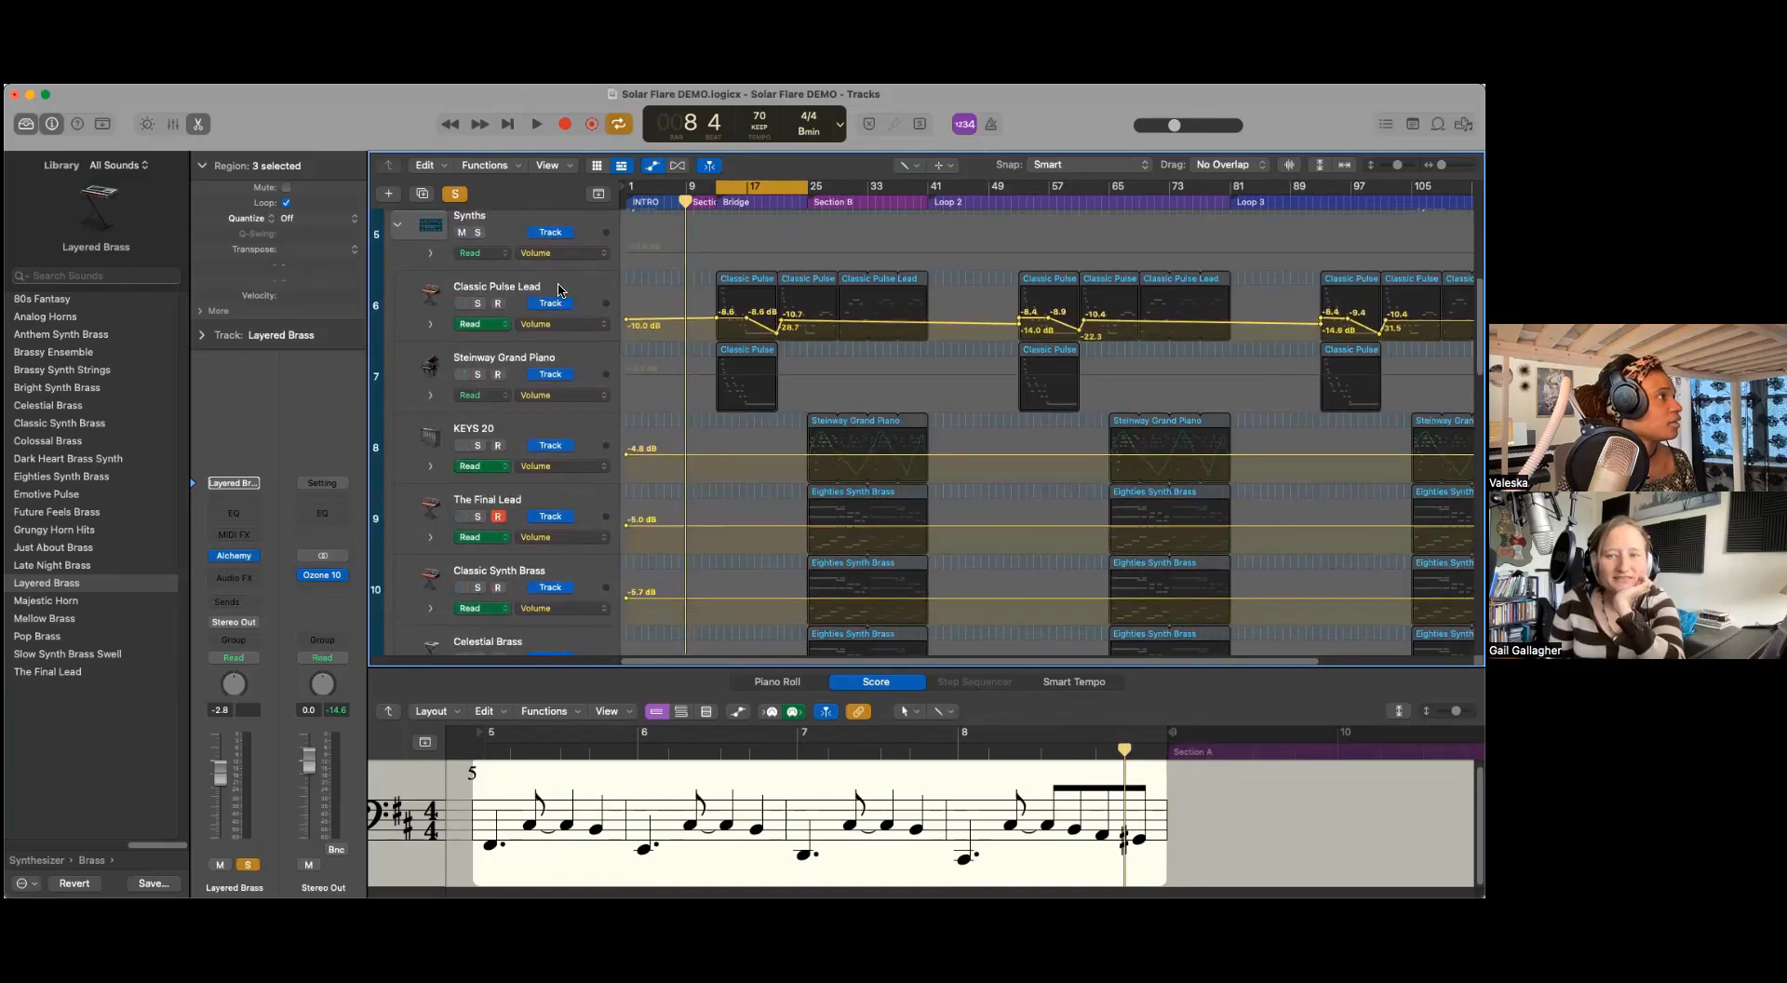
Step: Solo the Classic Pulse Lead track and play the Bridge section to hear its melody
click(570, 311)
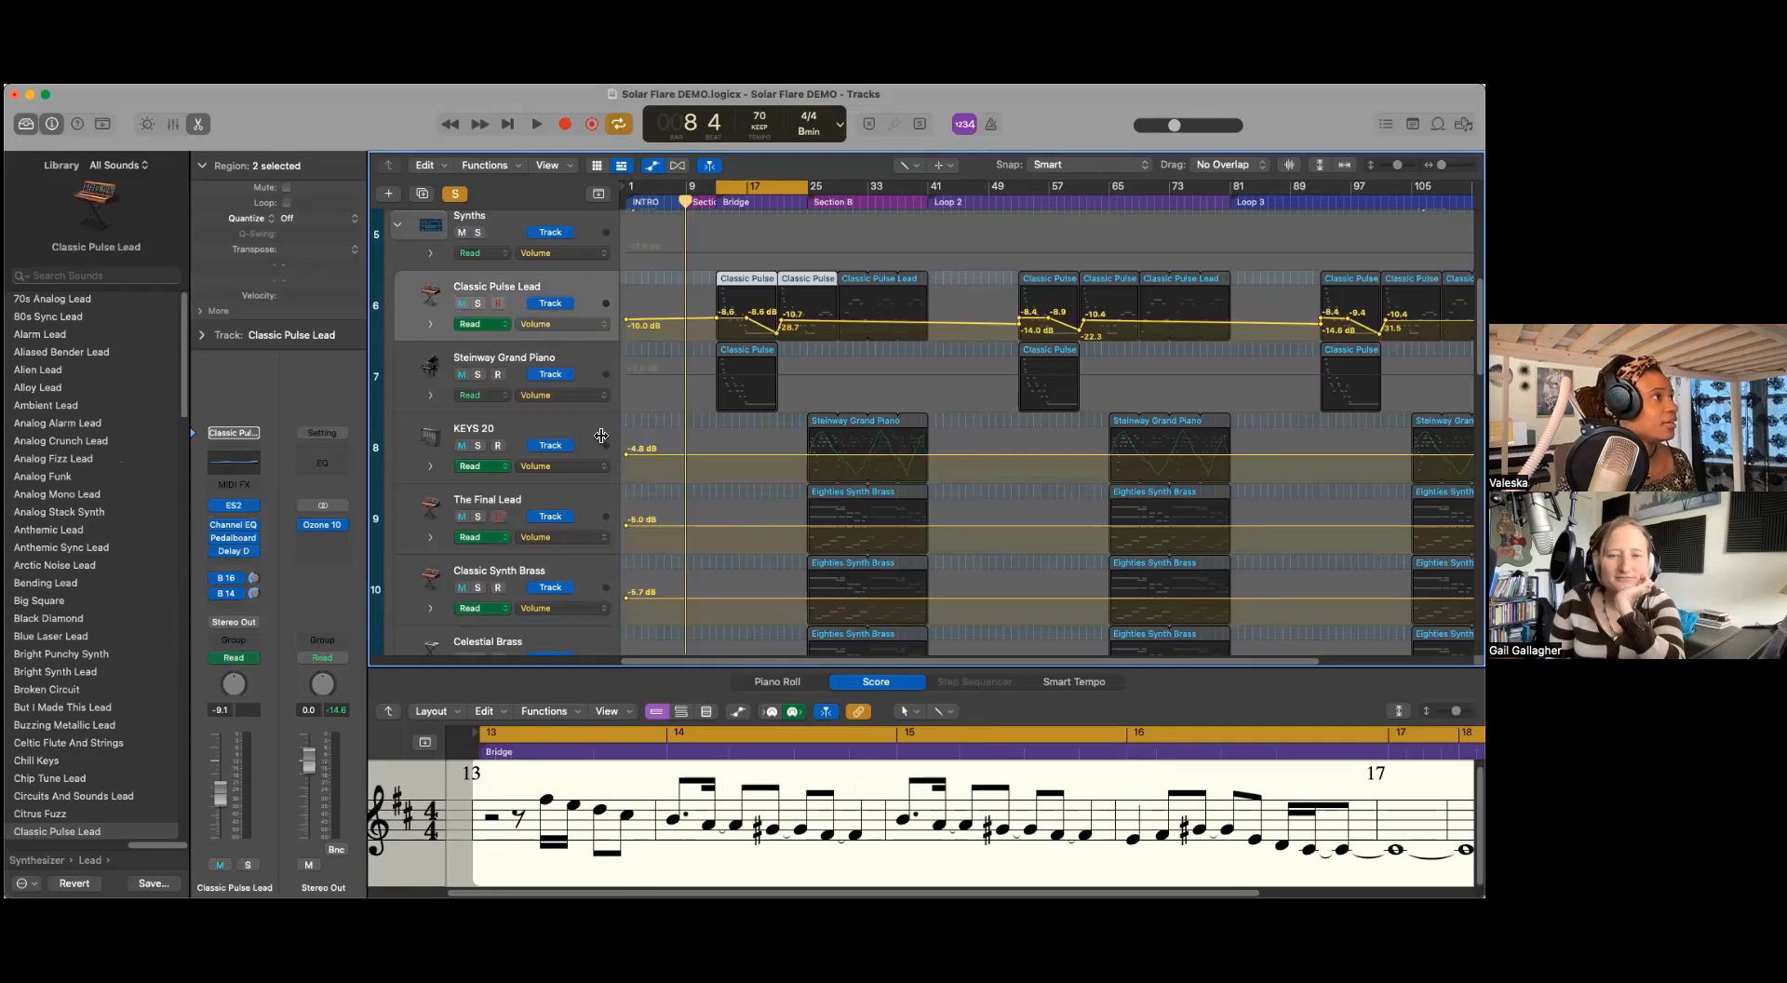
click(477, 304)
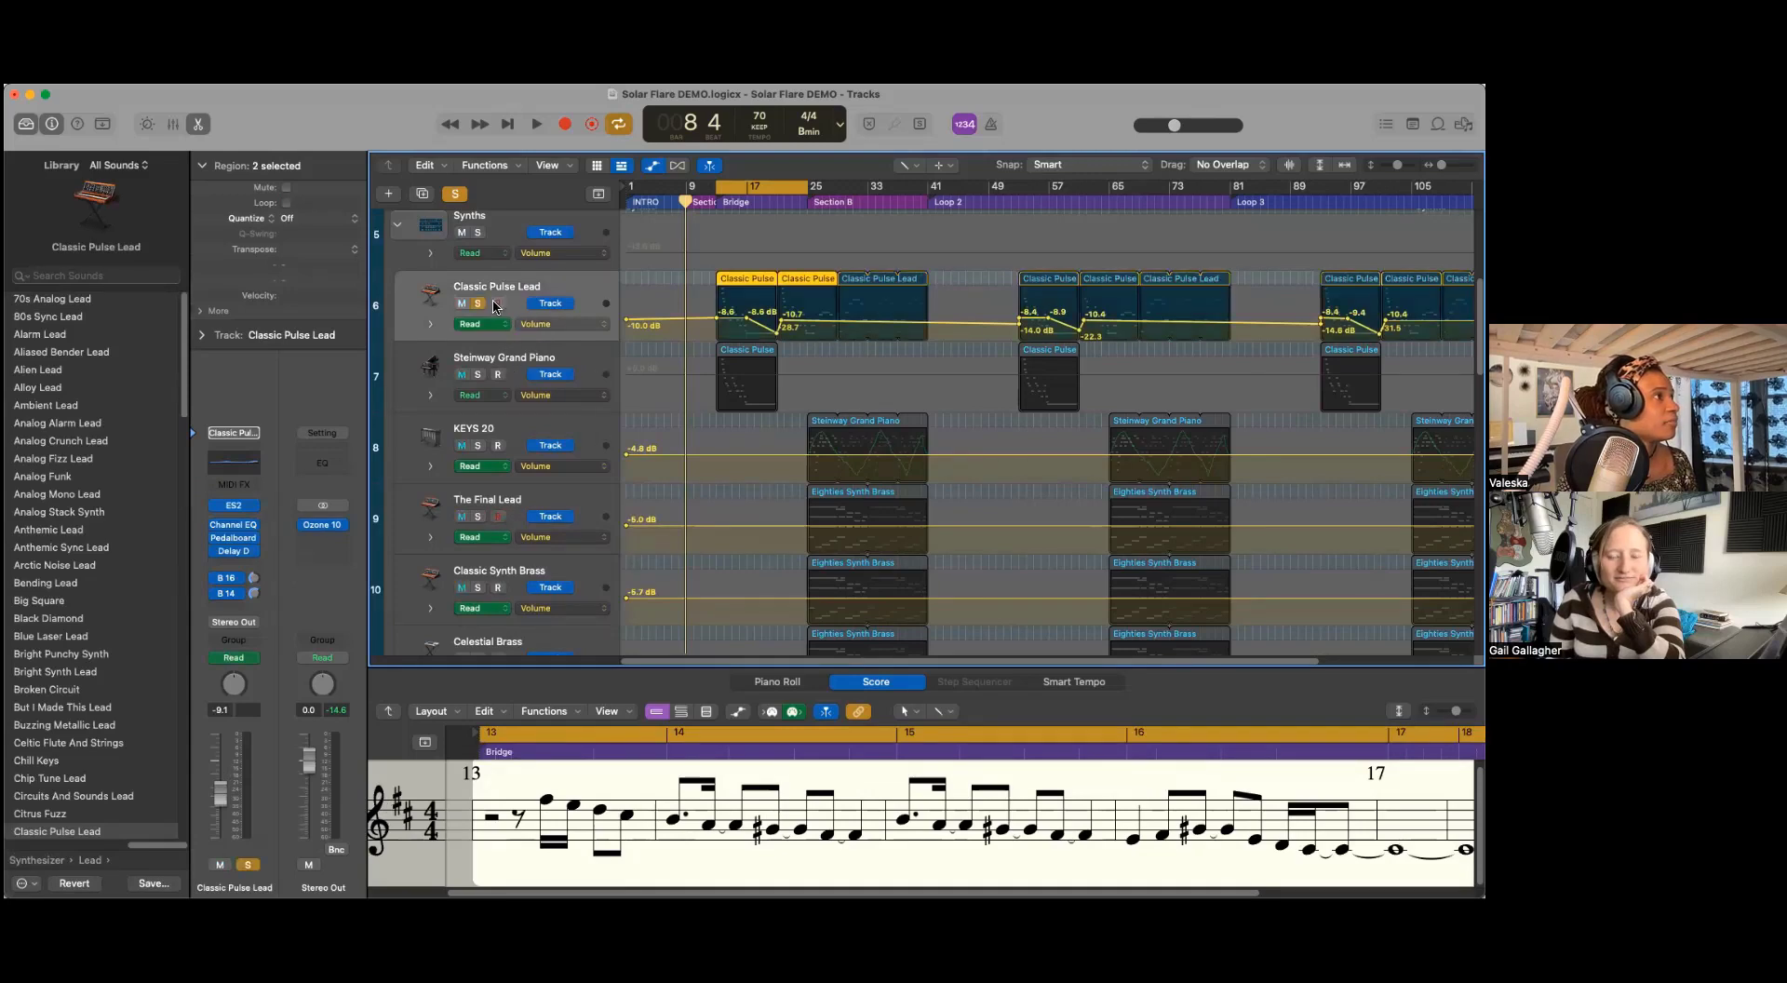
scroll(808, 471, up, 4)
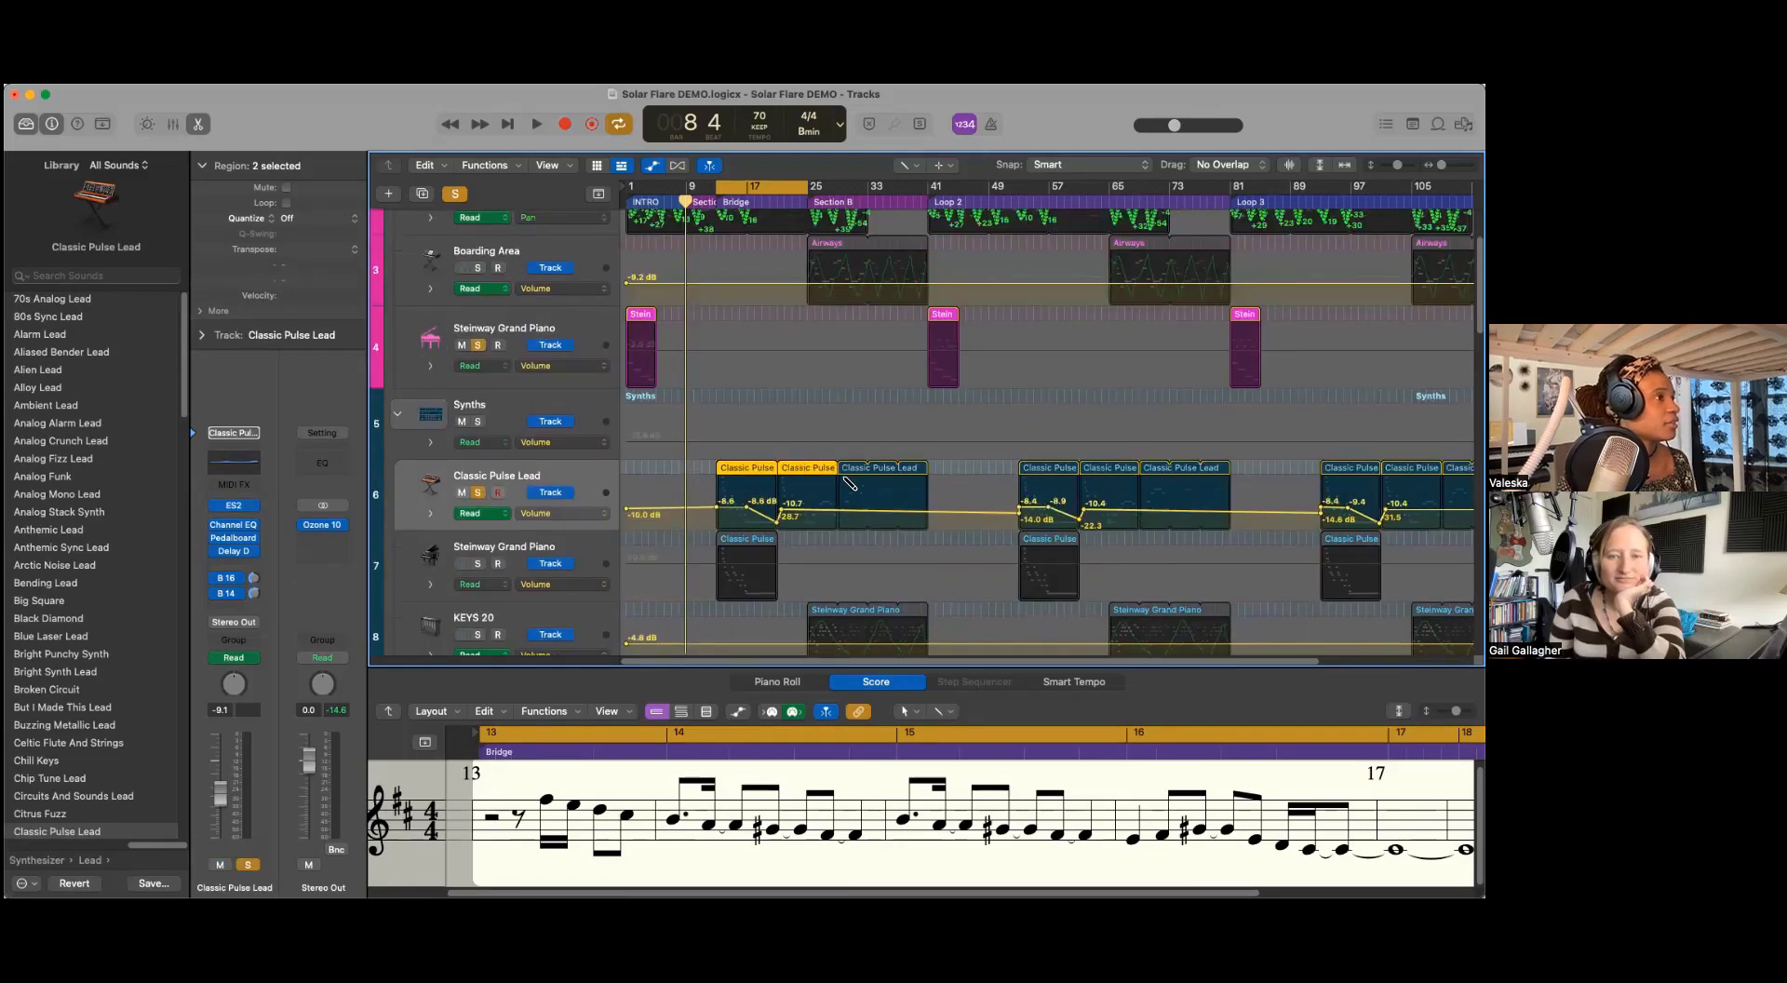
key(space)
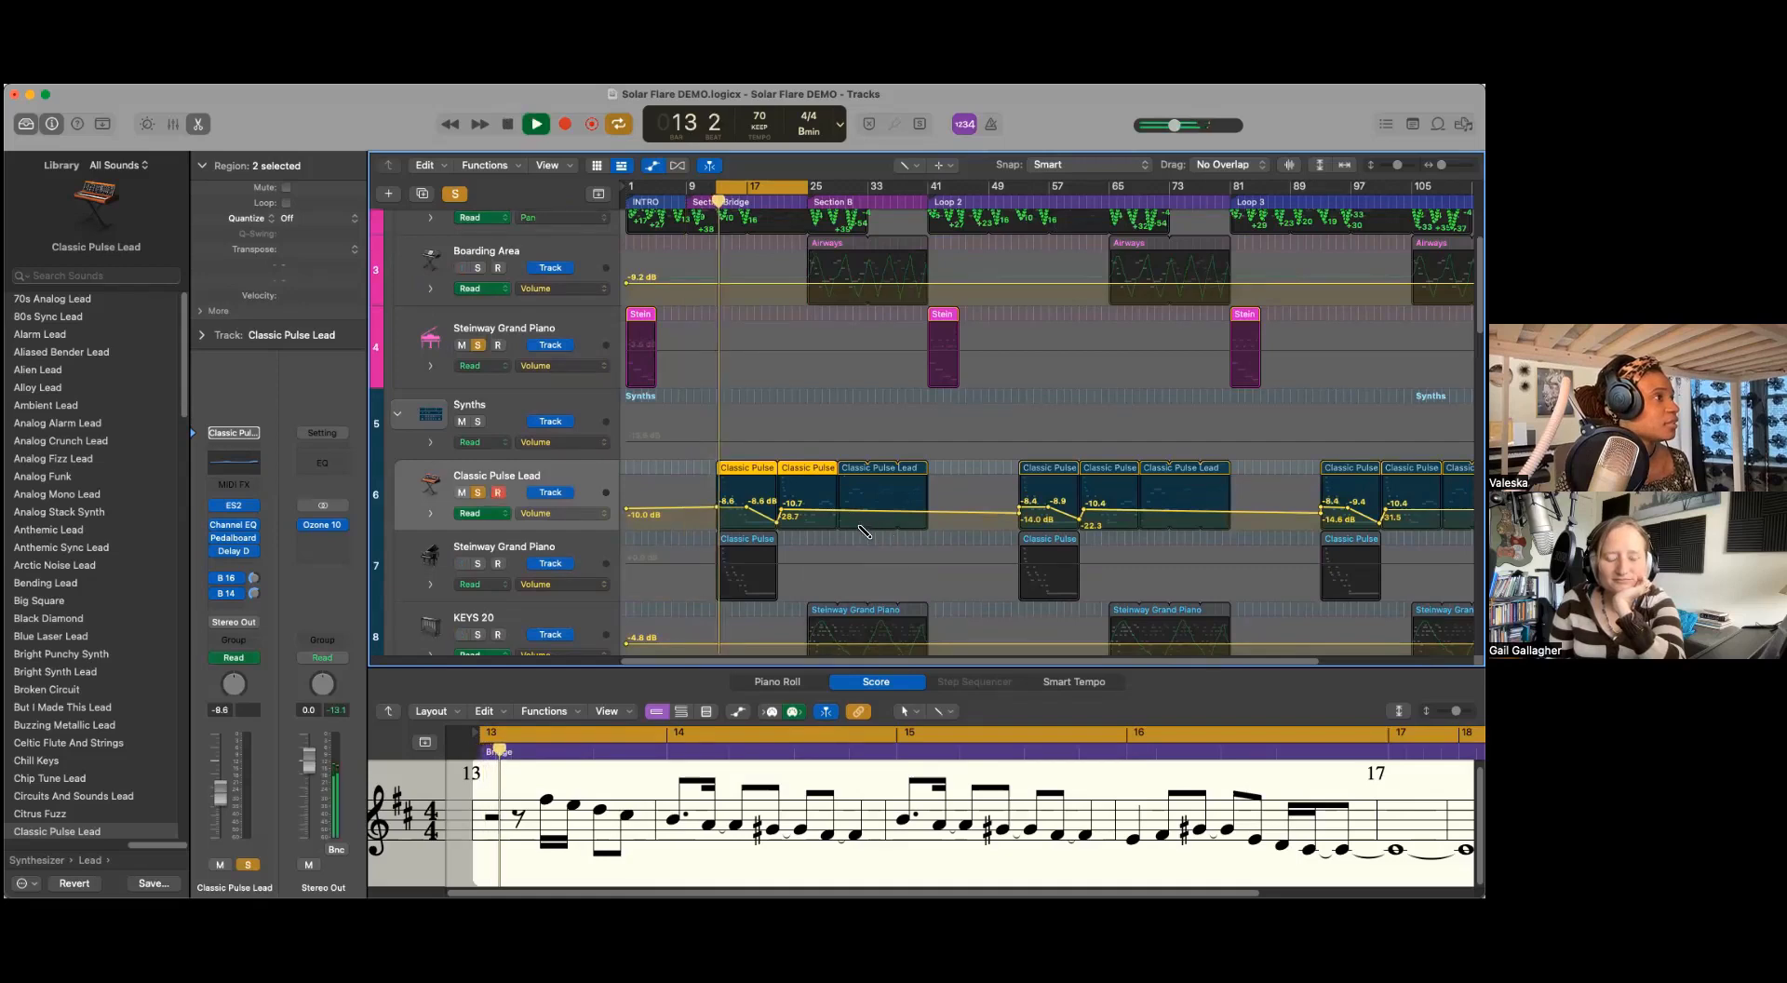
scroll(862, 546, down, 3)
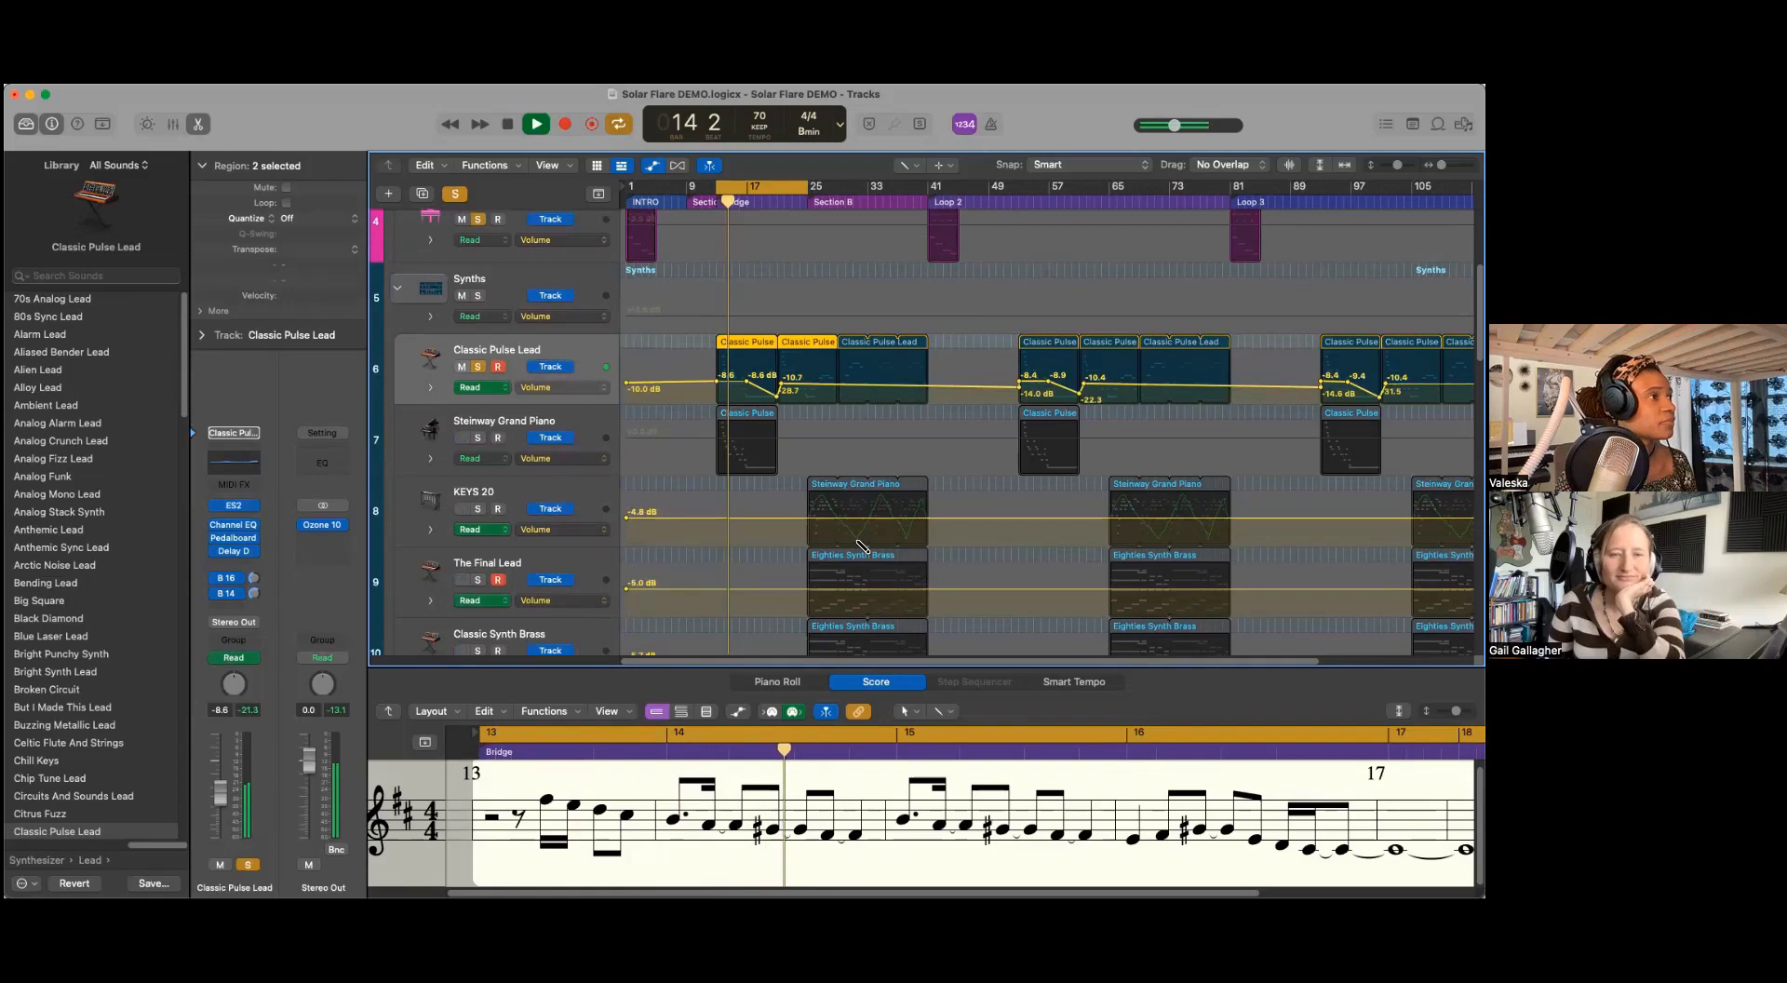
scroll(862, 547, down, 1)
scroll(863, 546, down, 12)
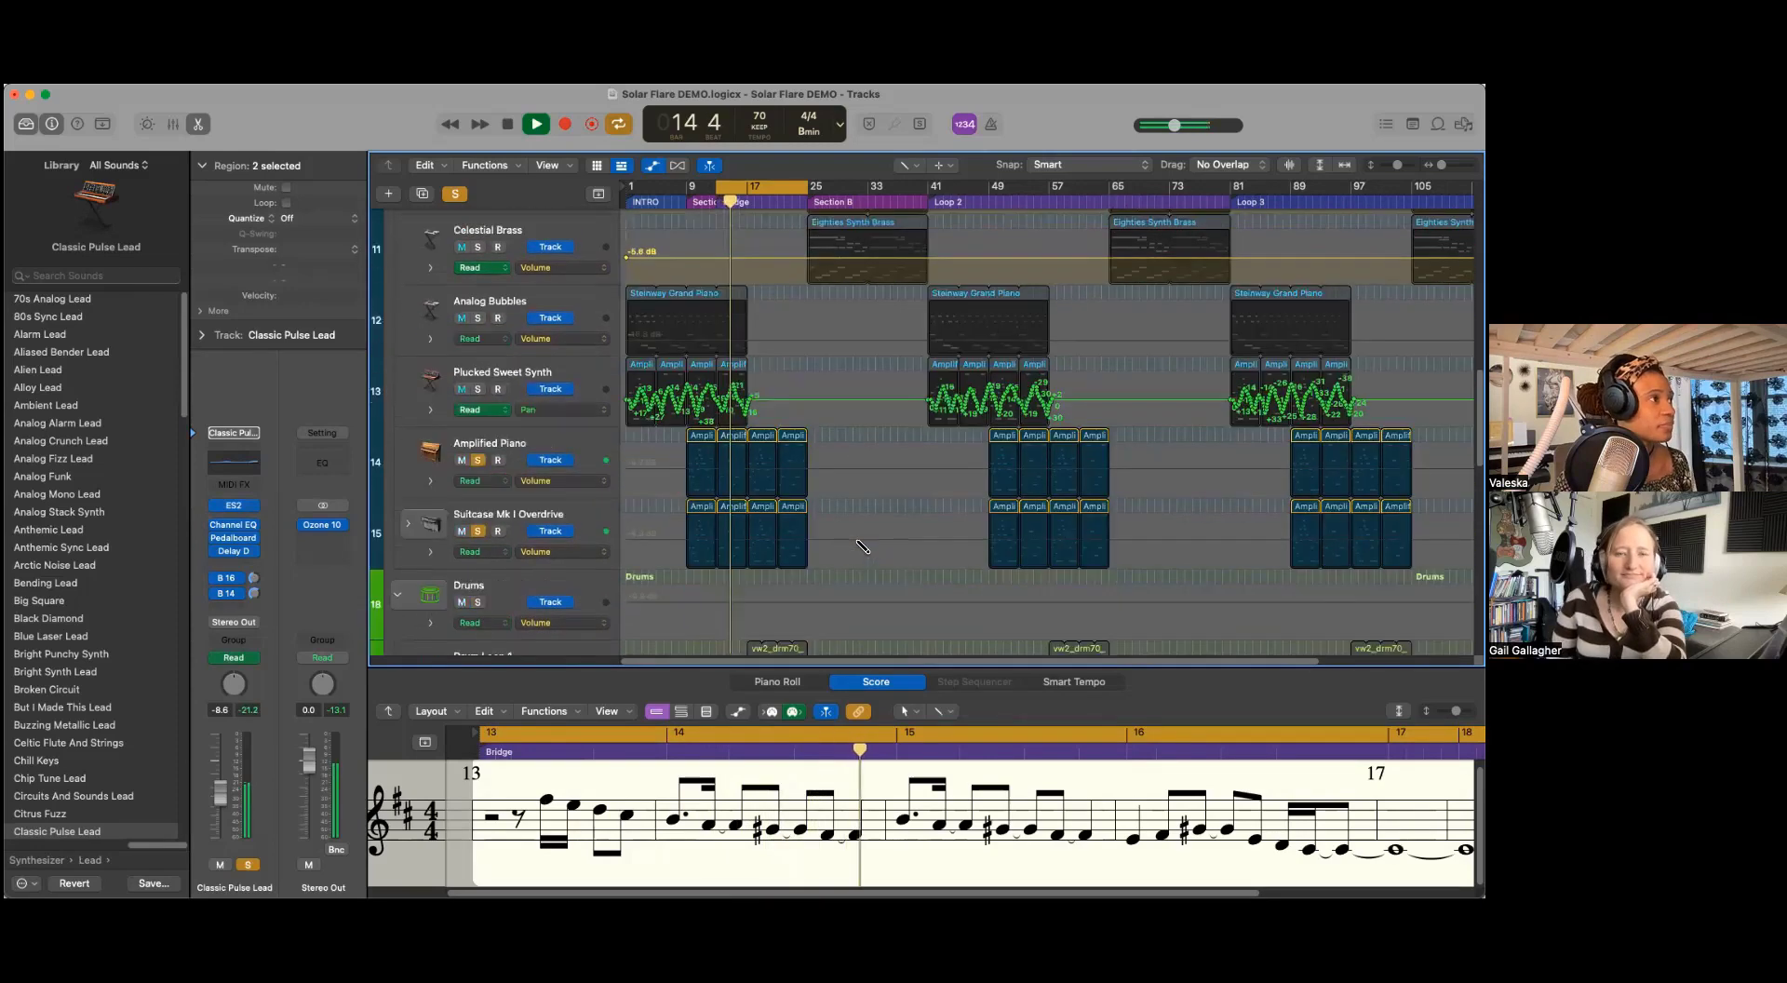
scroll(862, 547, up, 3)
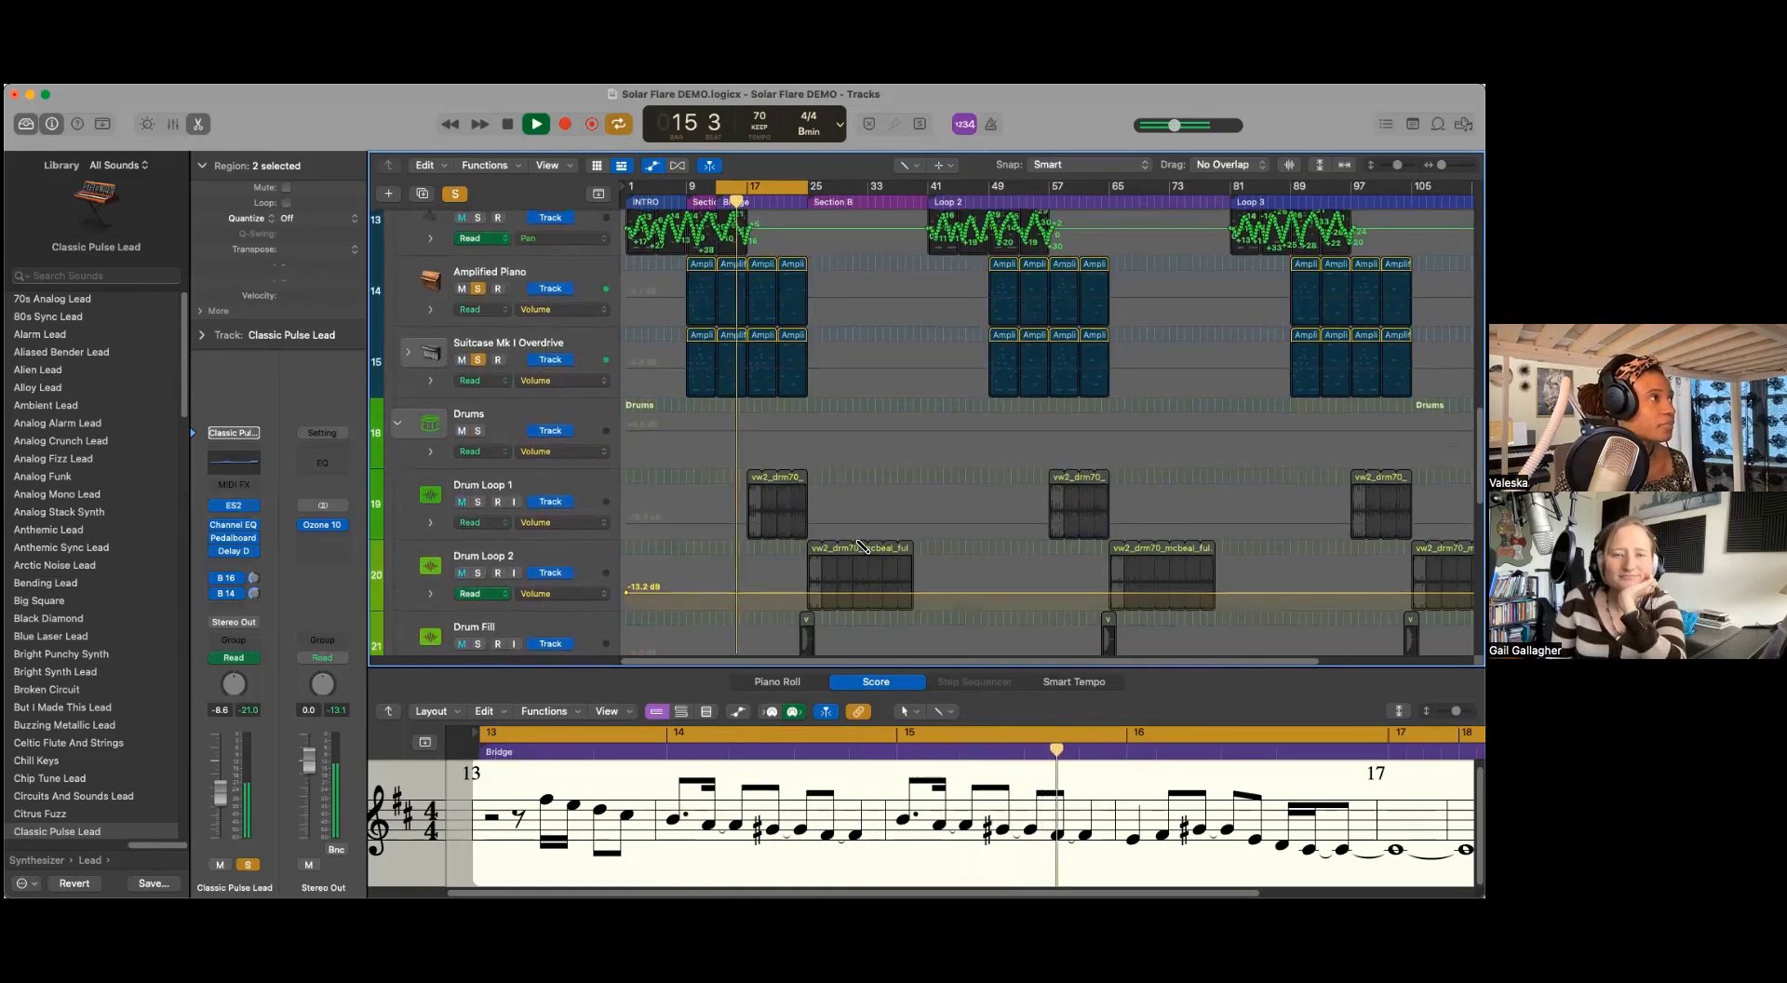
scroll(863, 546, up, 3)
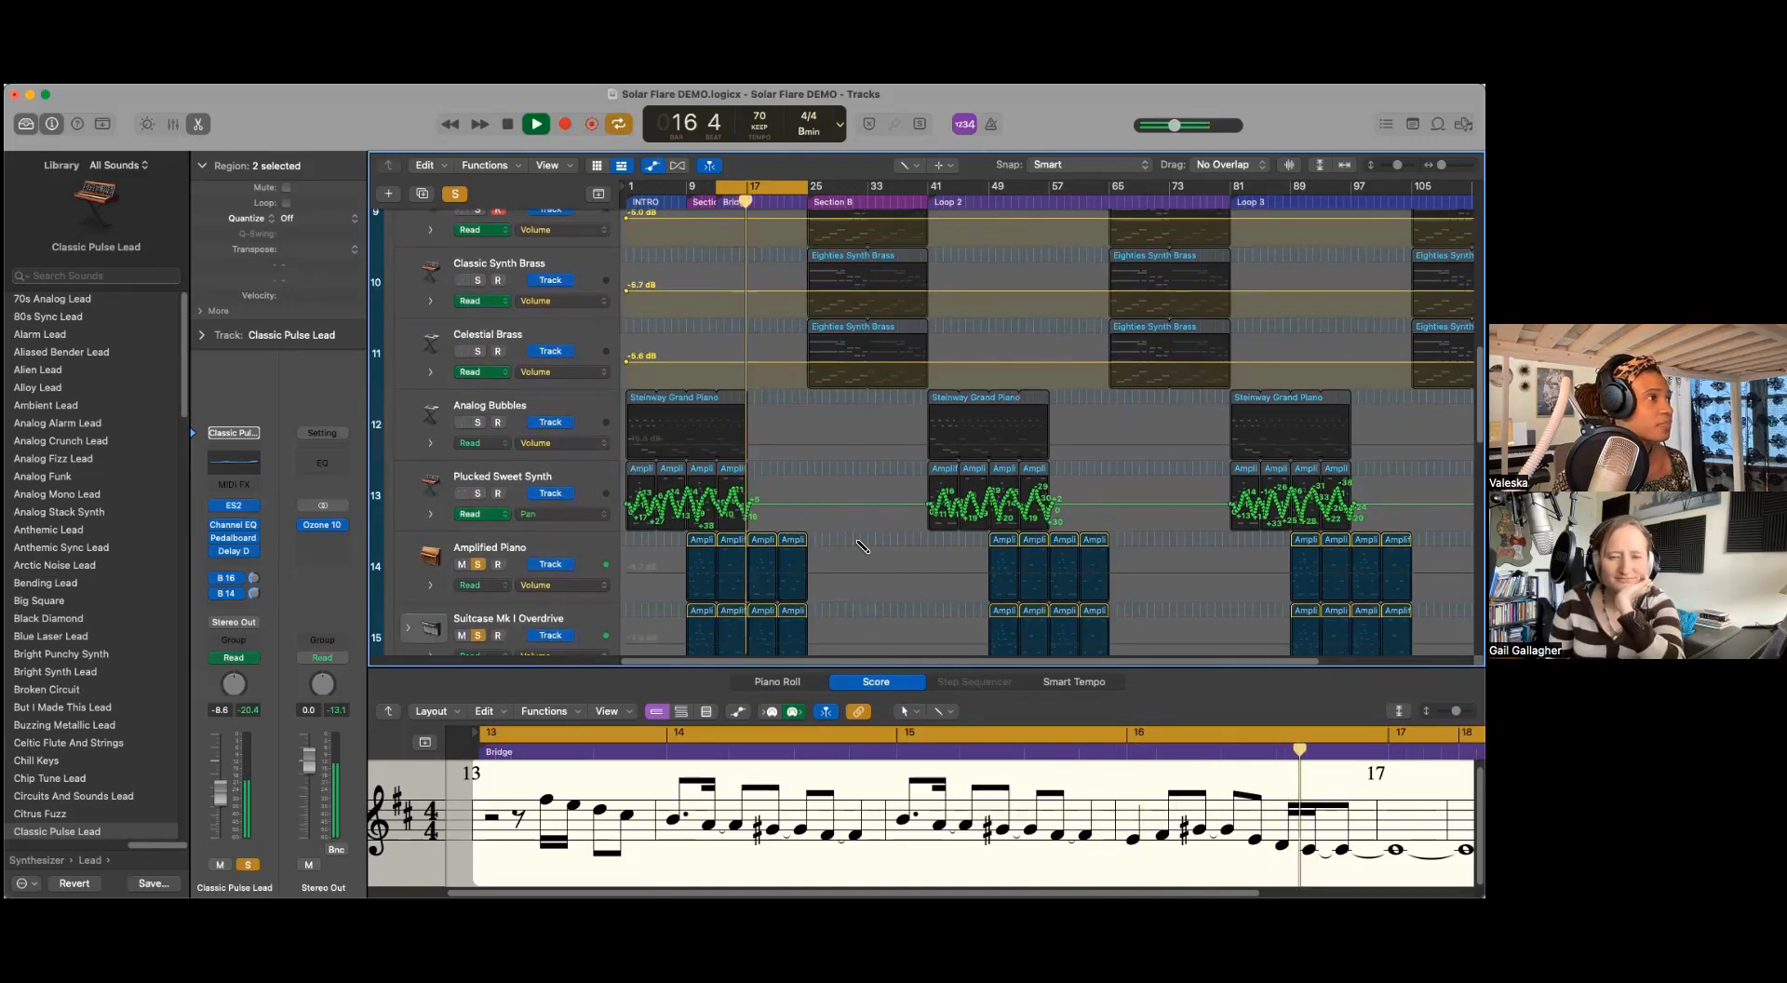
key(space)
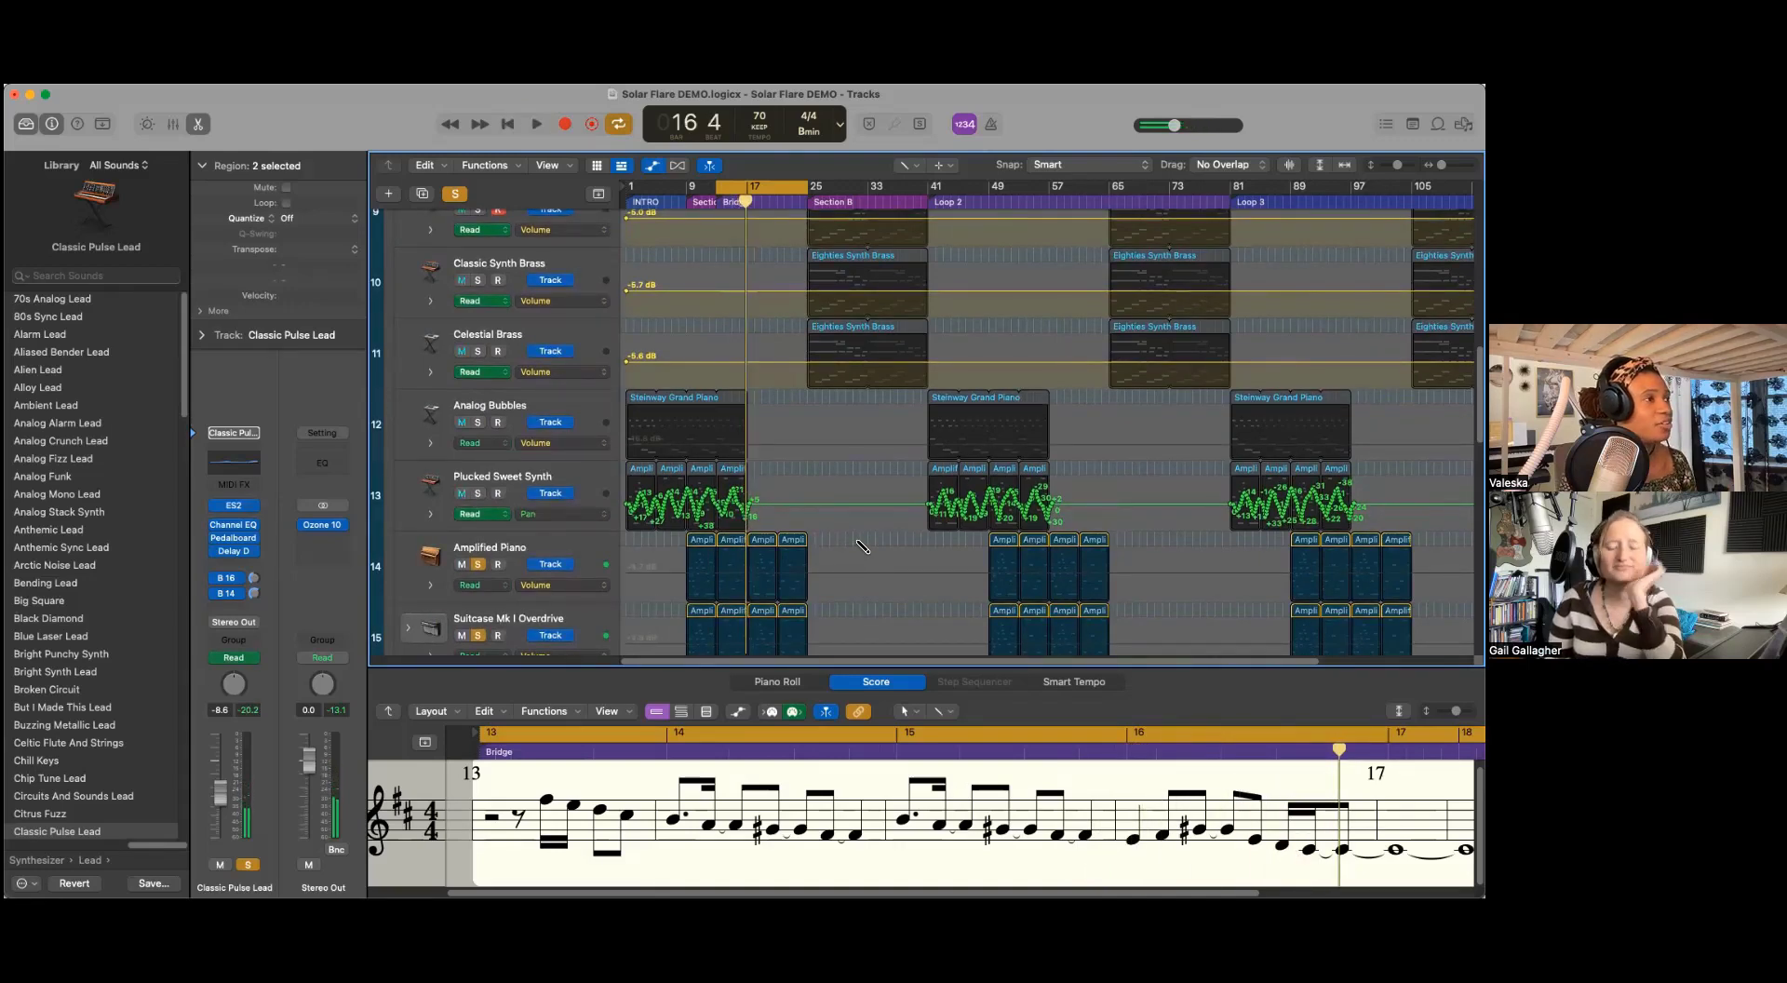
scroll(841, 544, up, 10)
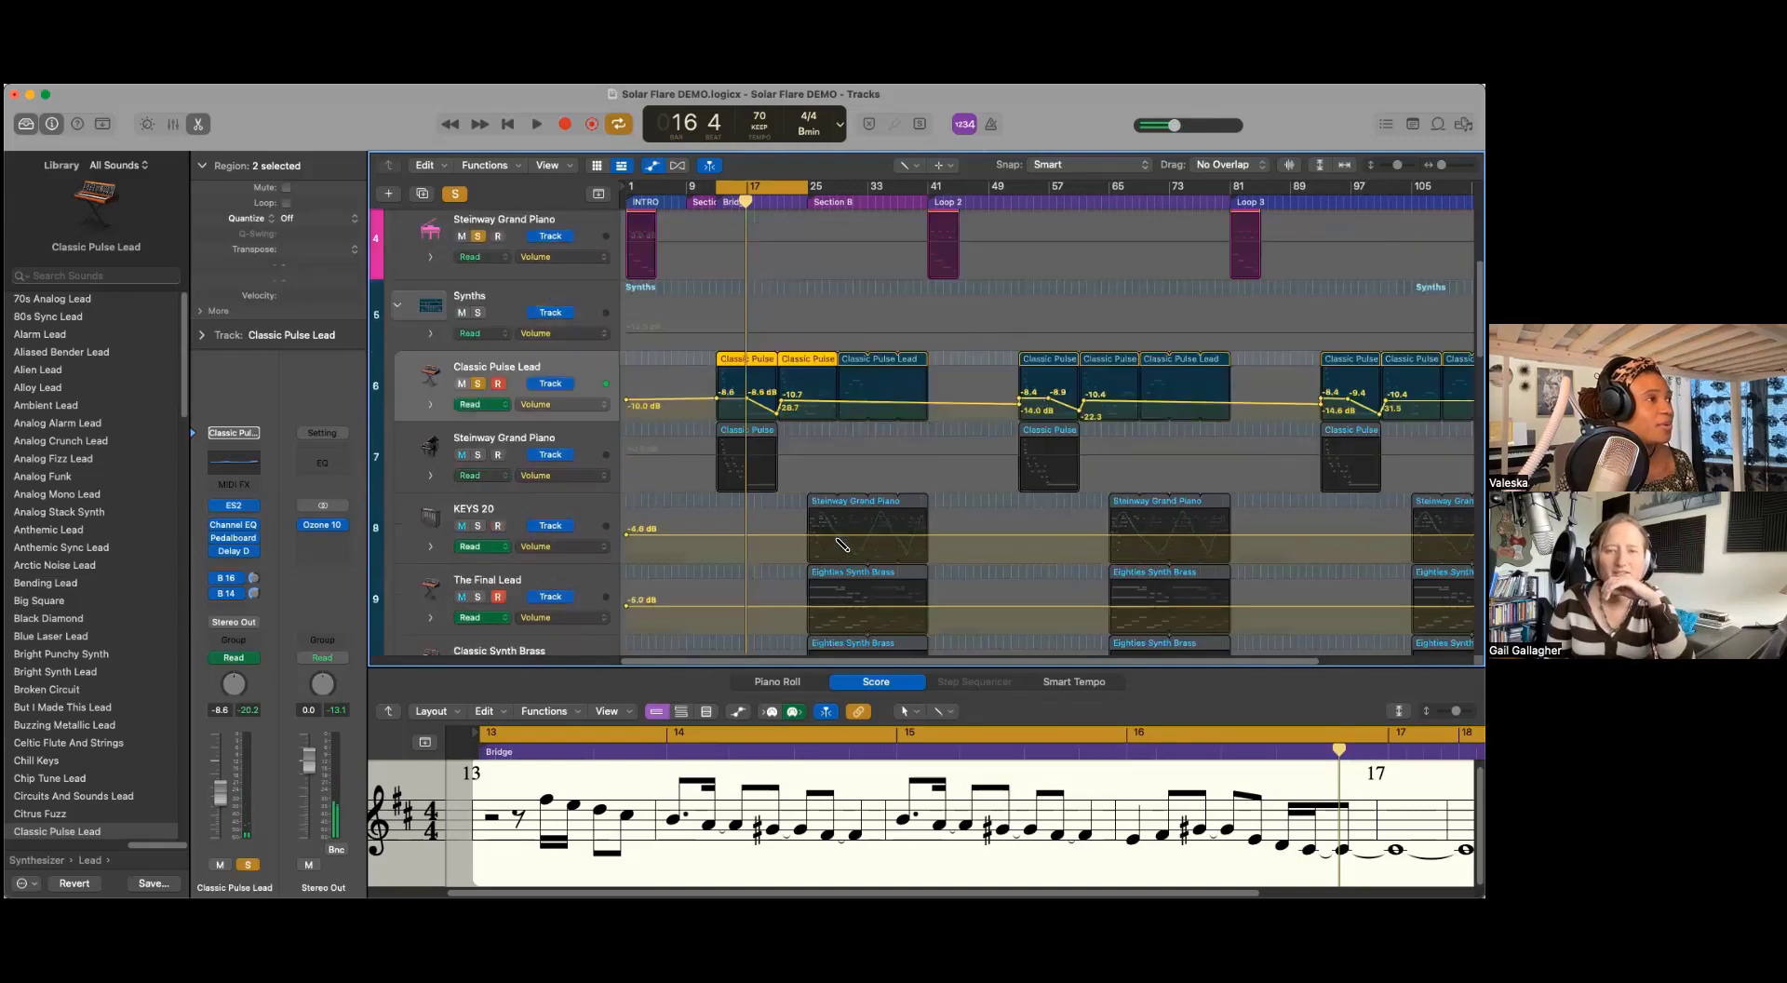
scroll(841, 544, down, 5)
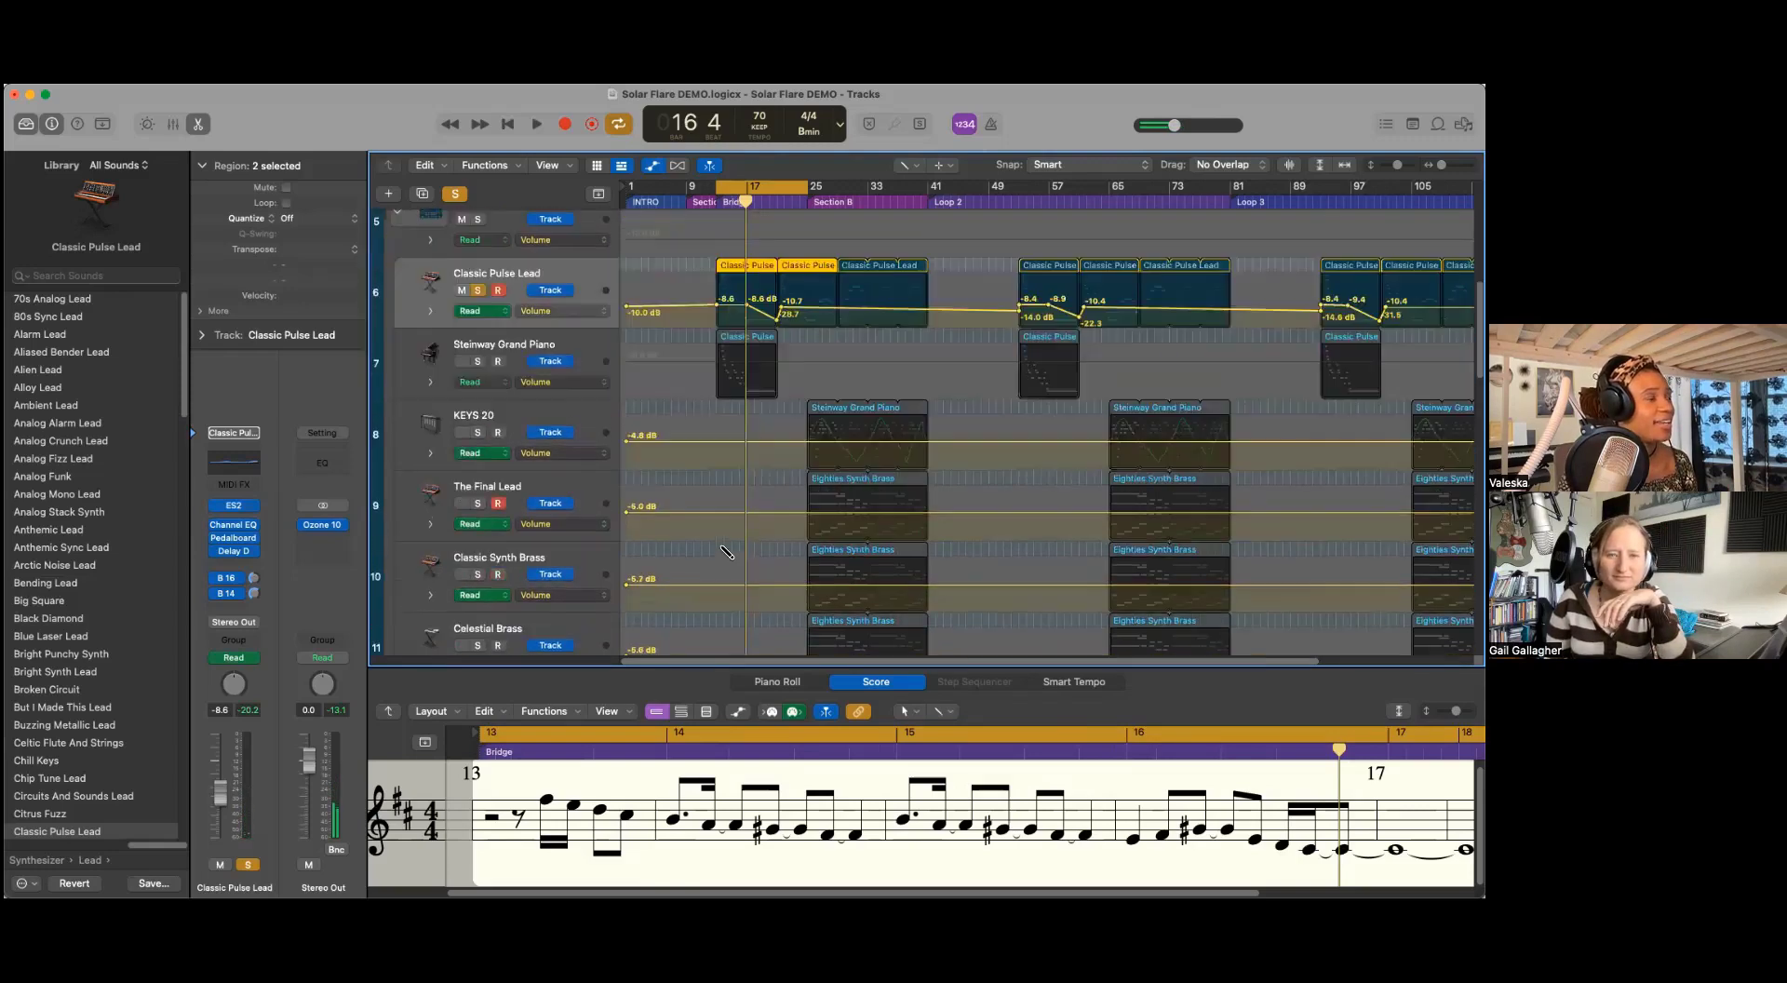
scroll(726, 551, up, 4)
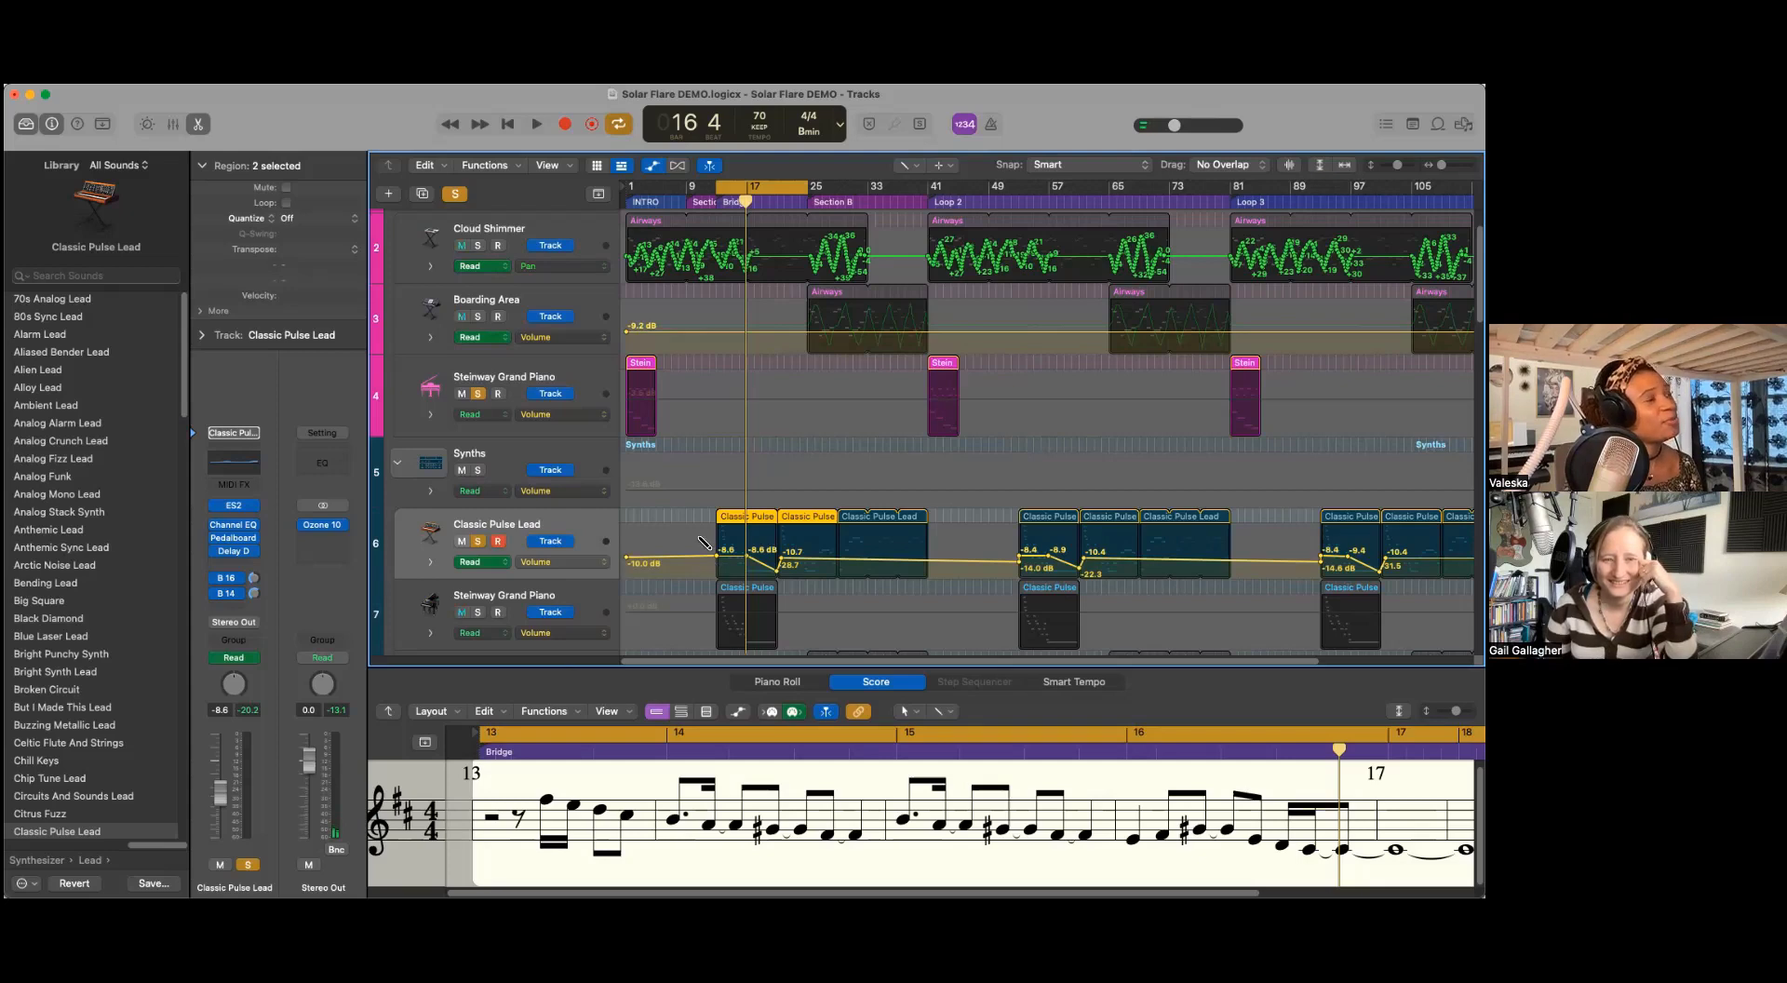
scroll(703, 542, down, 5)
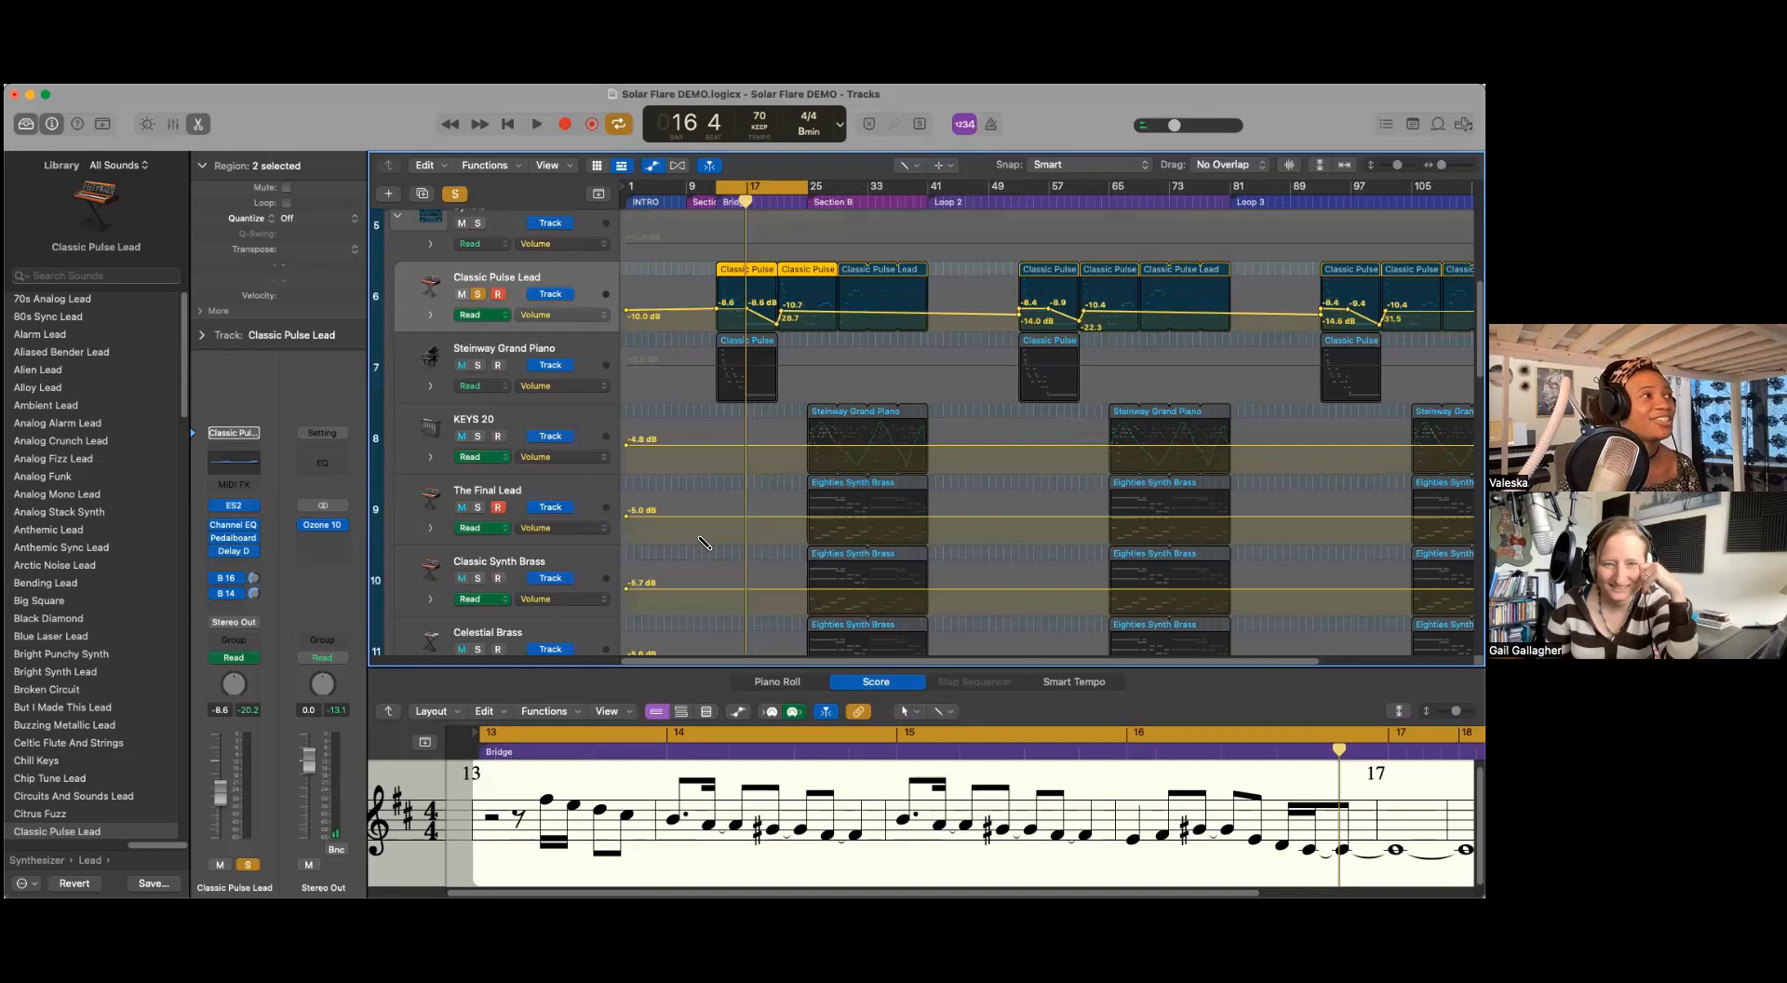
scroll(709, 546, up, 3)
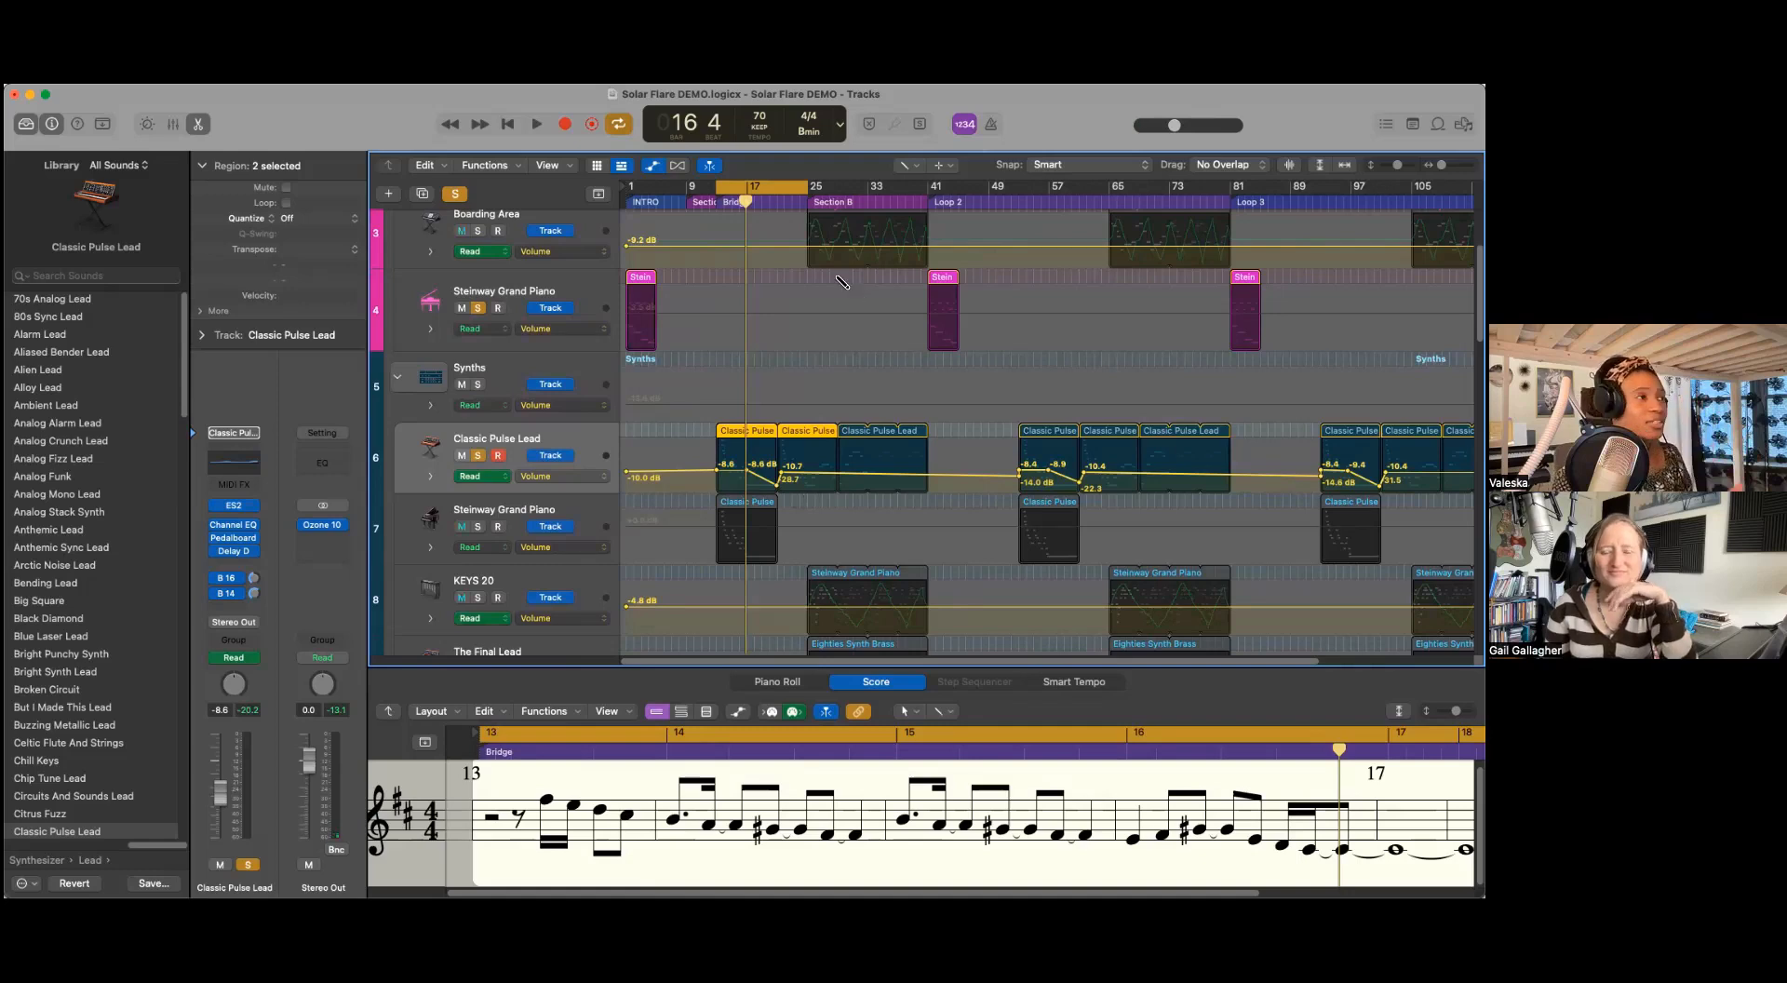
Step: Clear the solo from all tracks and move the playhead back to bar 13
click(462, 198)
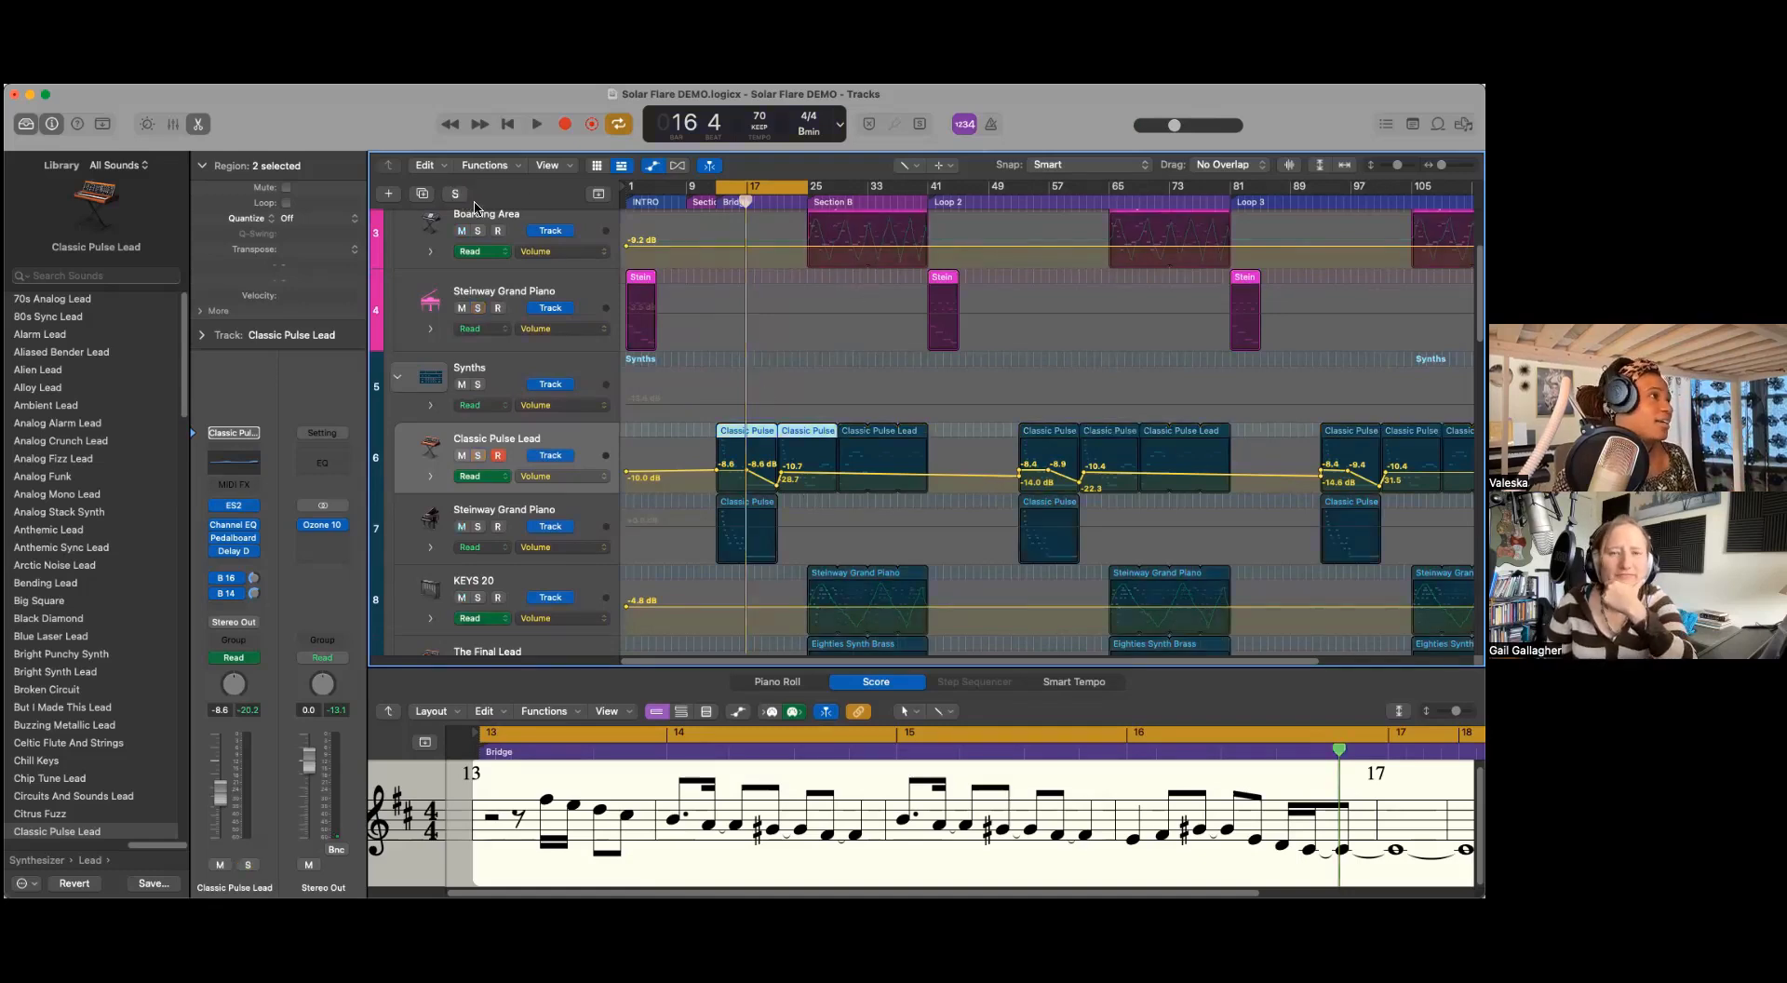
drag(746, 219, 718, 218)
Step: Play the Bridge while soloing the Steinway Grand Piano on track 7 and the Classic Pulse Lead together, and stop playback
click(533, 517)
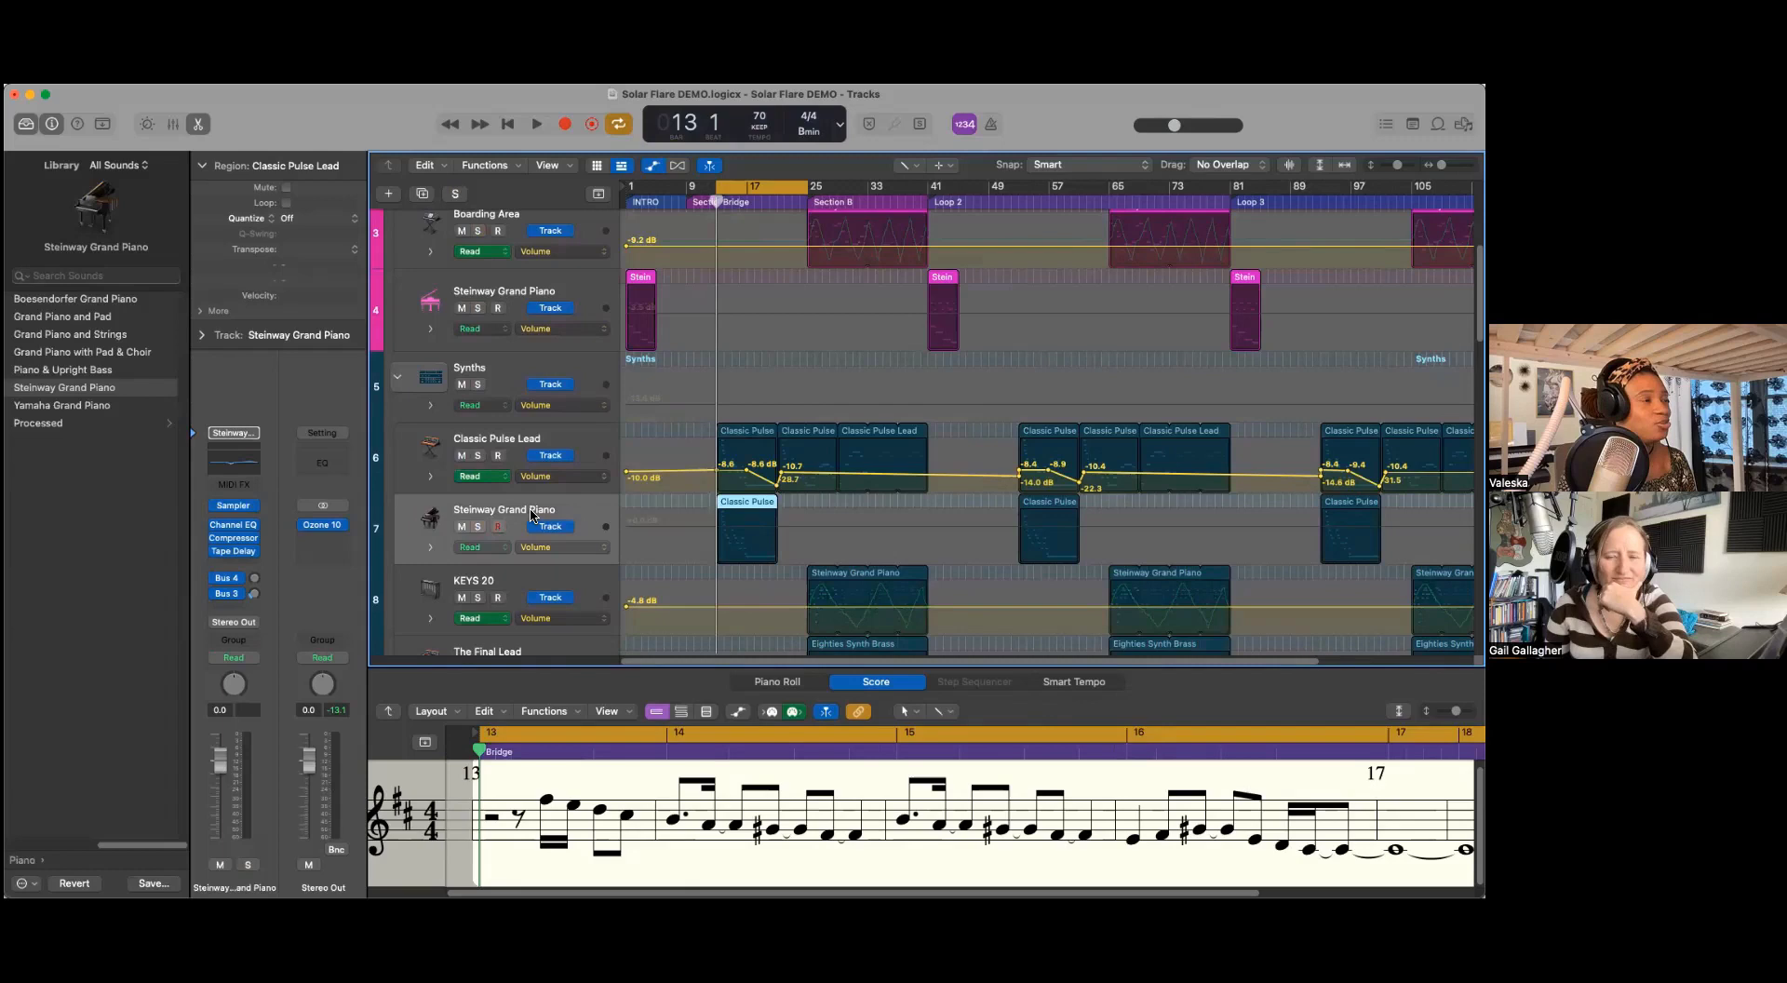
key(space)
click(477, 526)
click(478, 456)
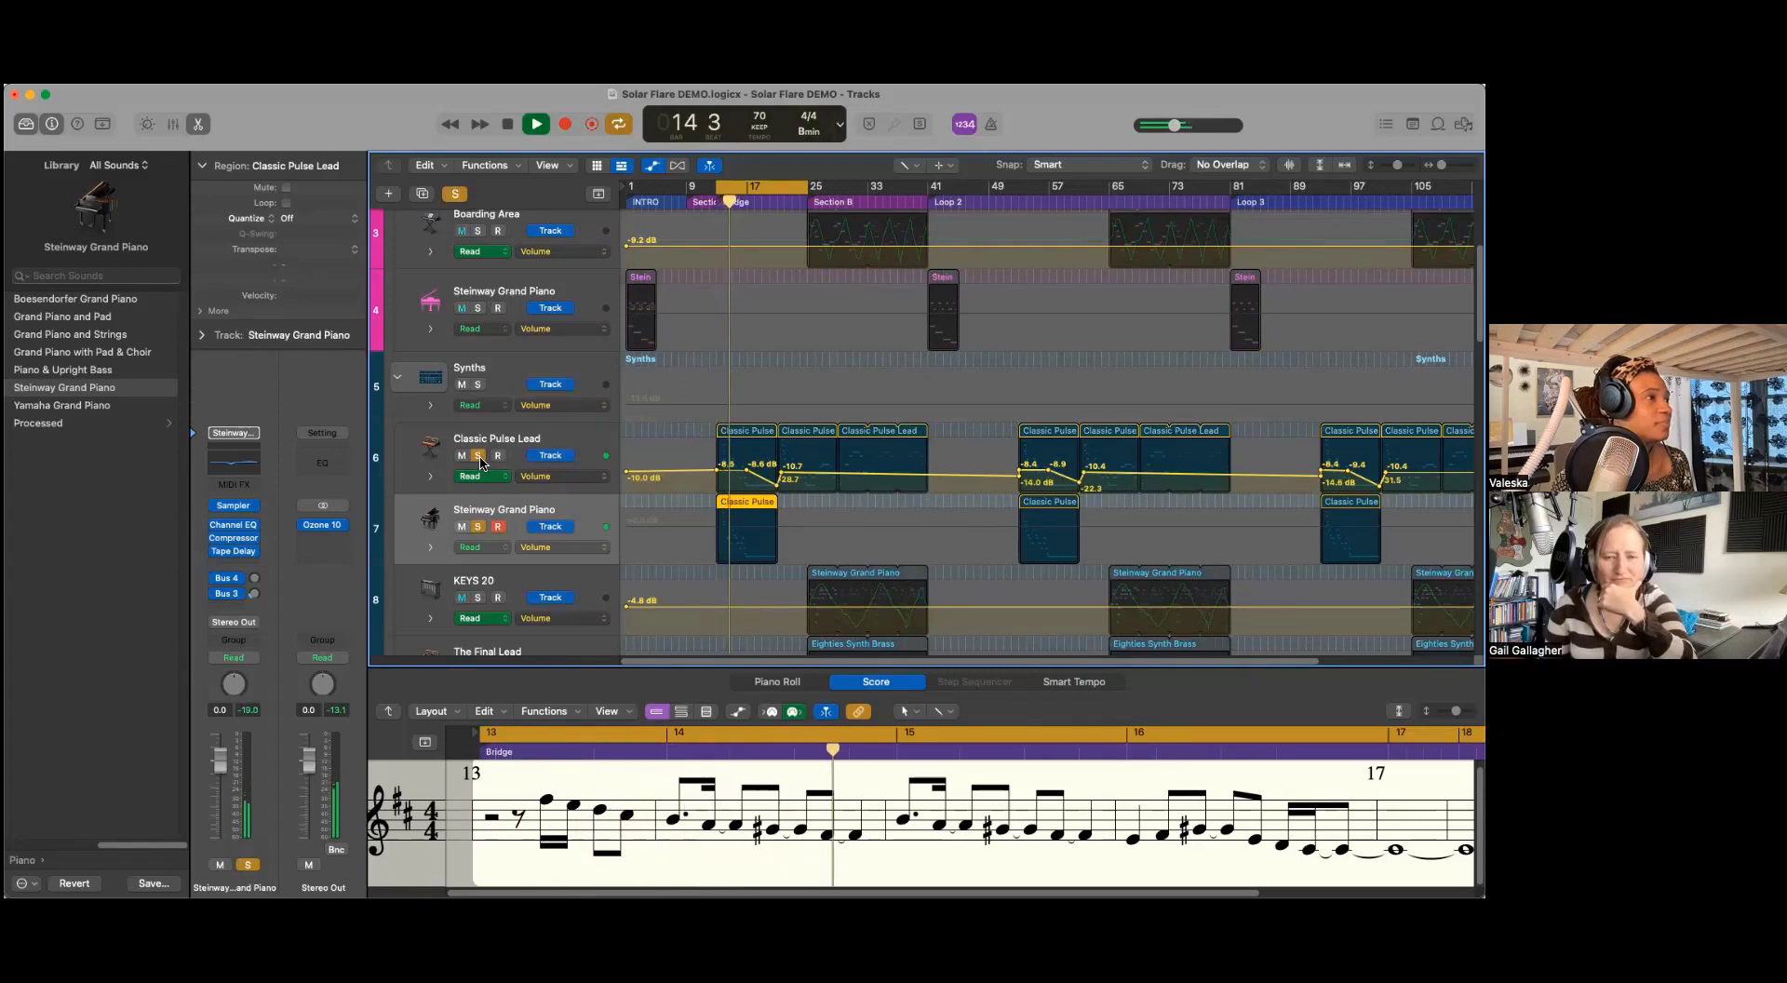
key(space)
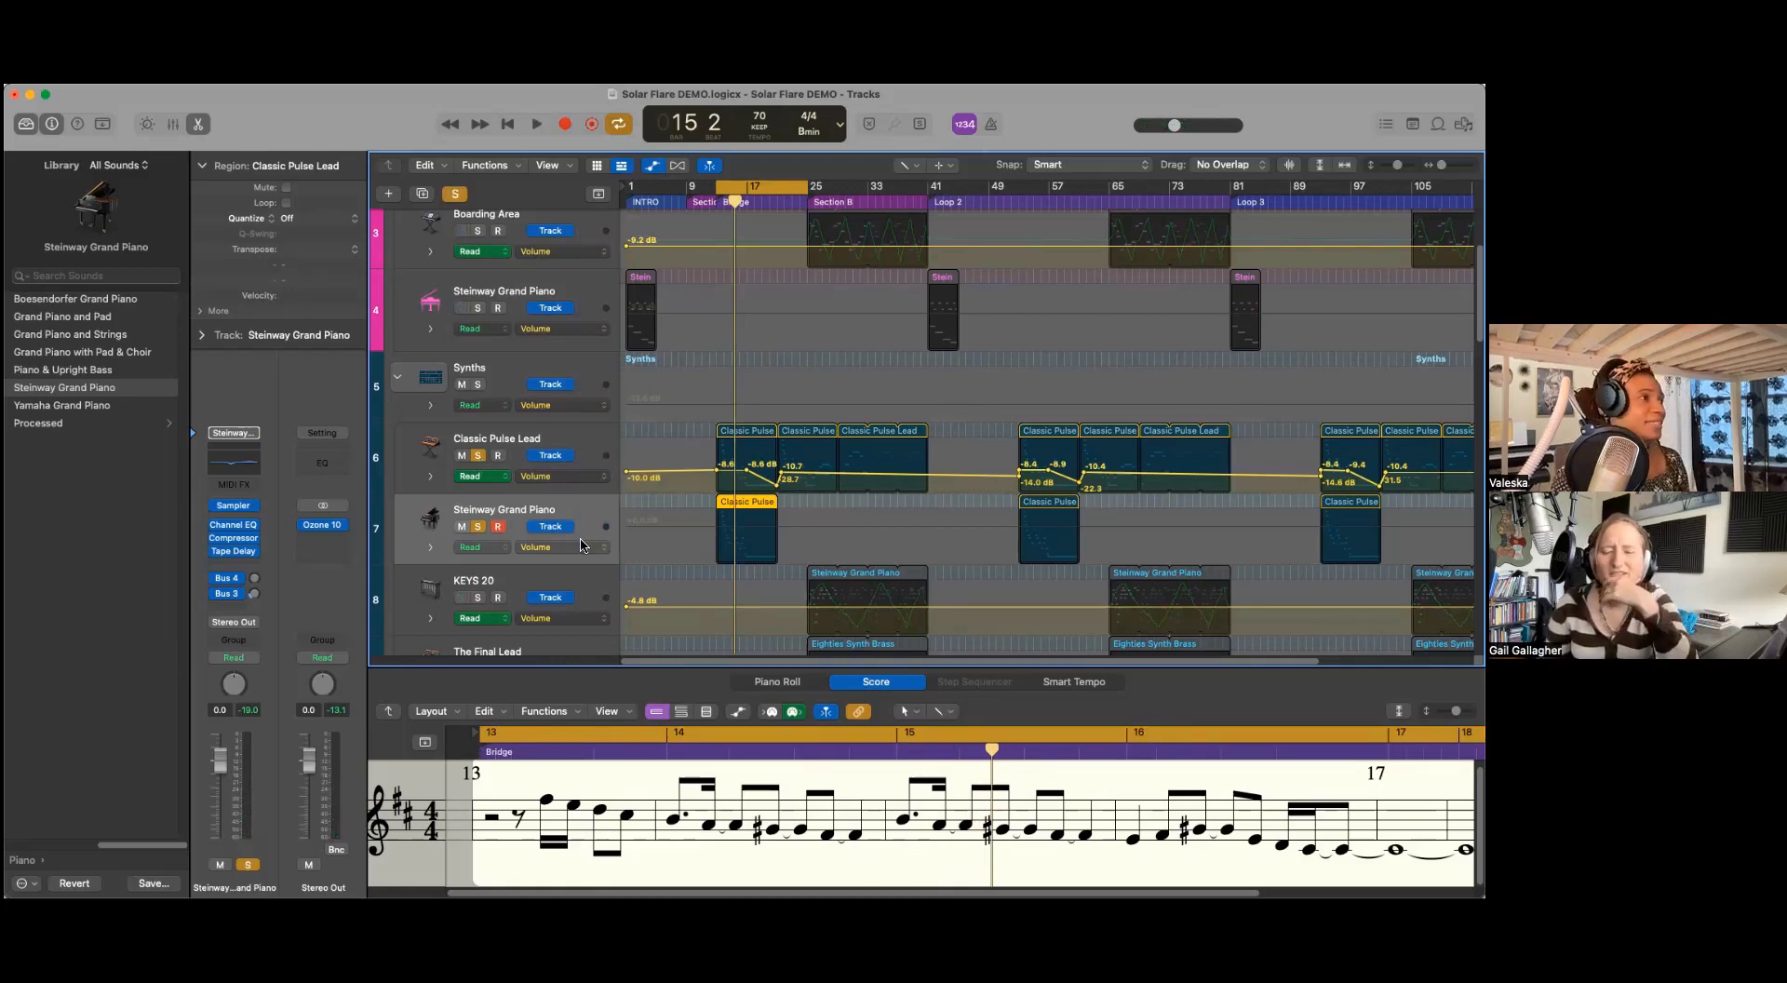
Step: Extend the start of the cycle range back to bar 9
scroll(920, 503, down, 5)
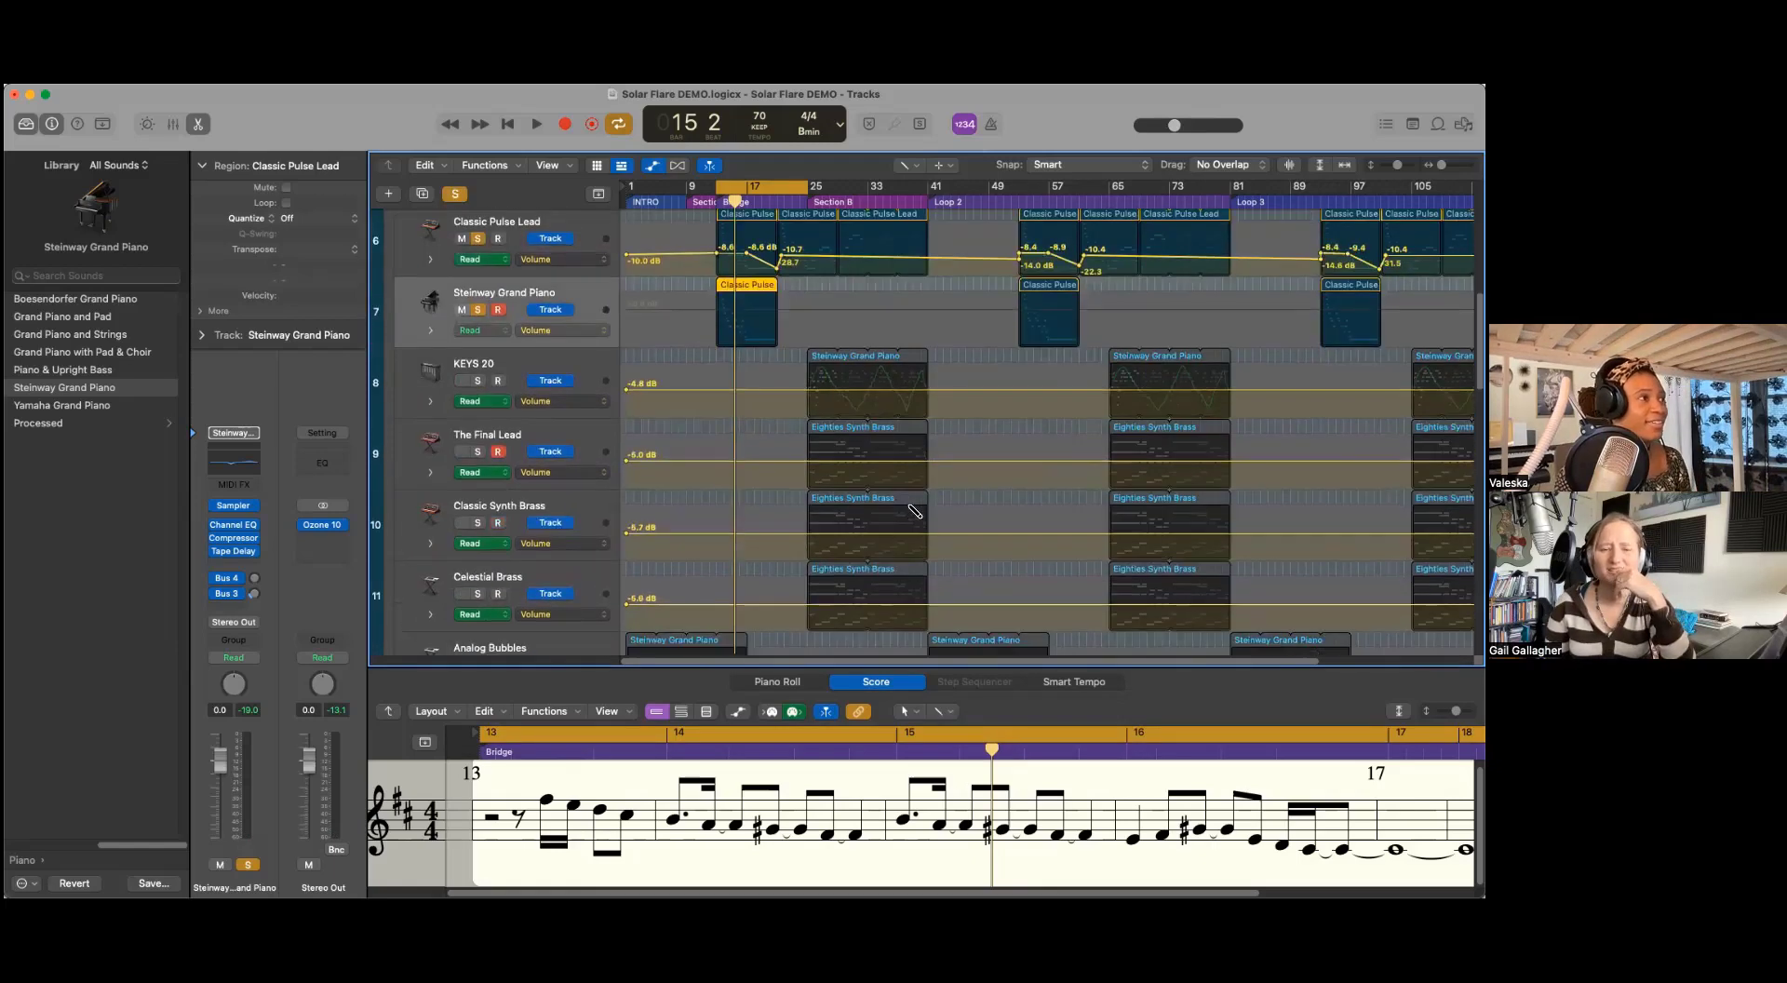
scroll(915, 511, up, 5)
scroll(915, 512, down, 5)
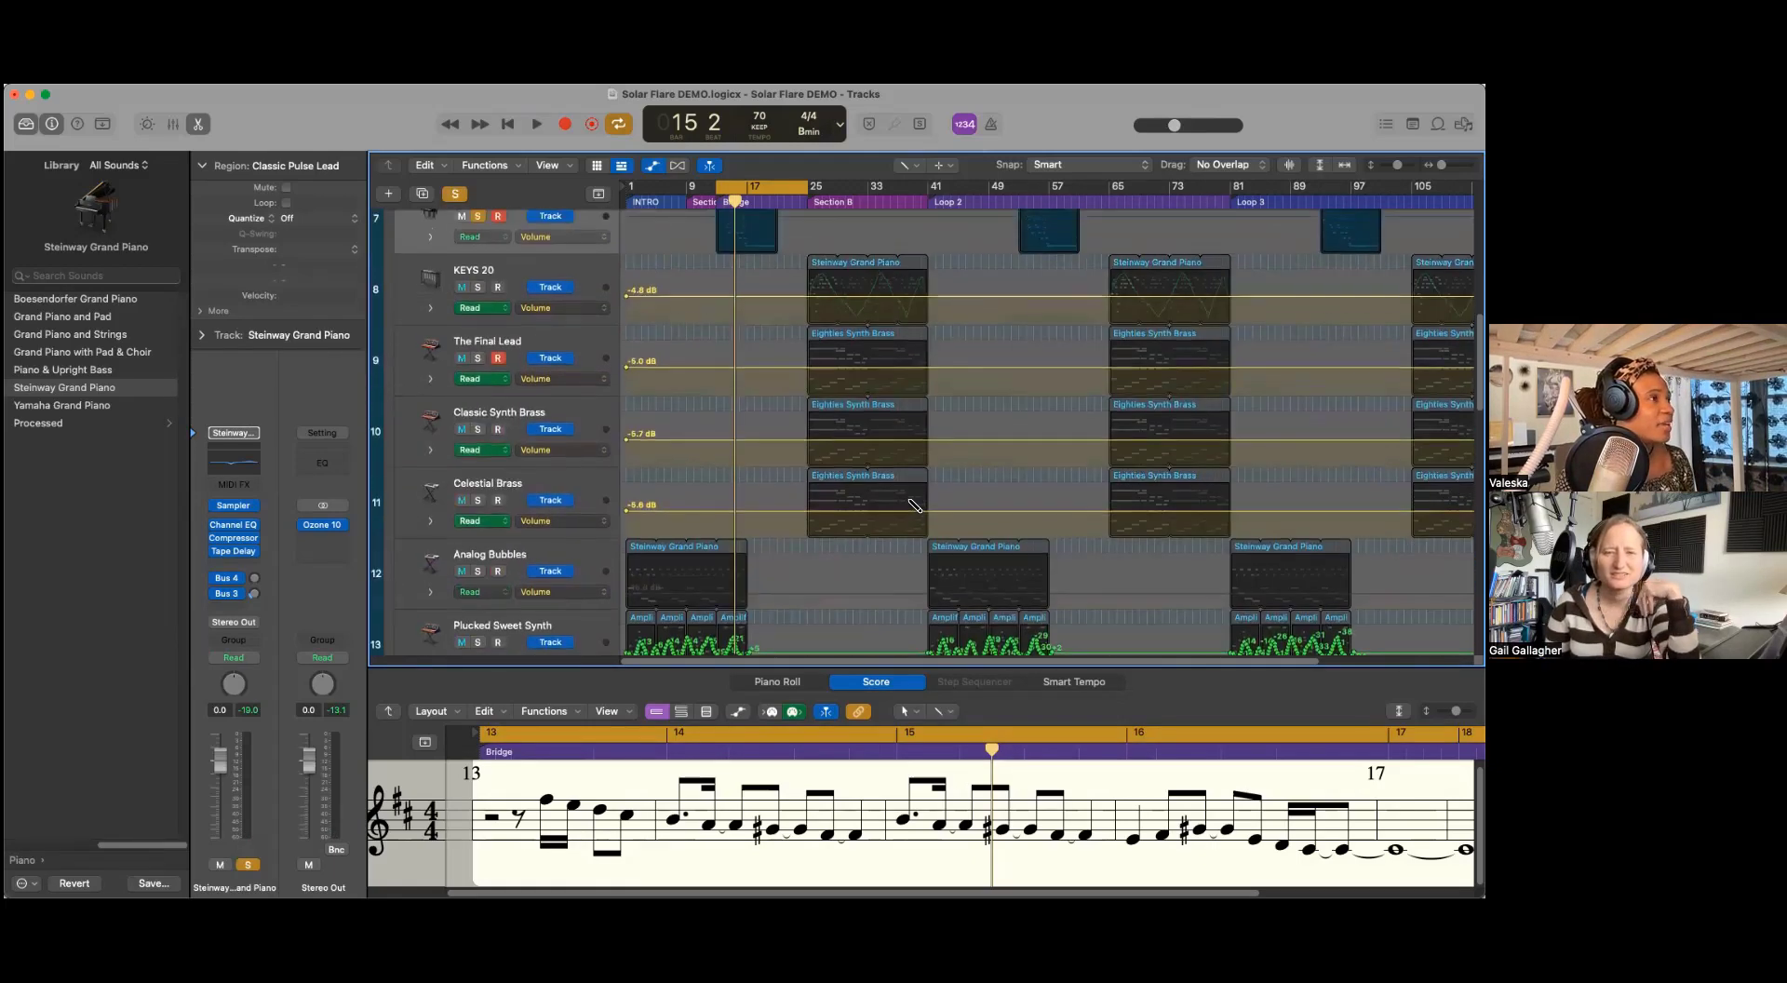
scroll(915, 511, up, 4)
mouse_move(725, 190)
mouse_down()
mouse_move(773, 191)
mouse_move(692, 196)
mouse_up()
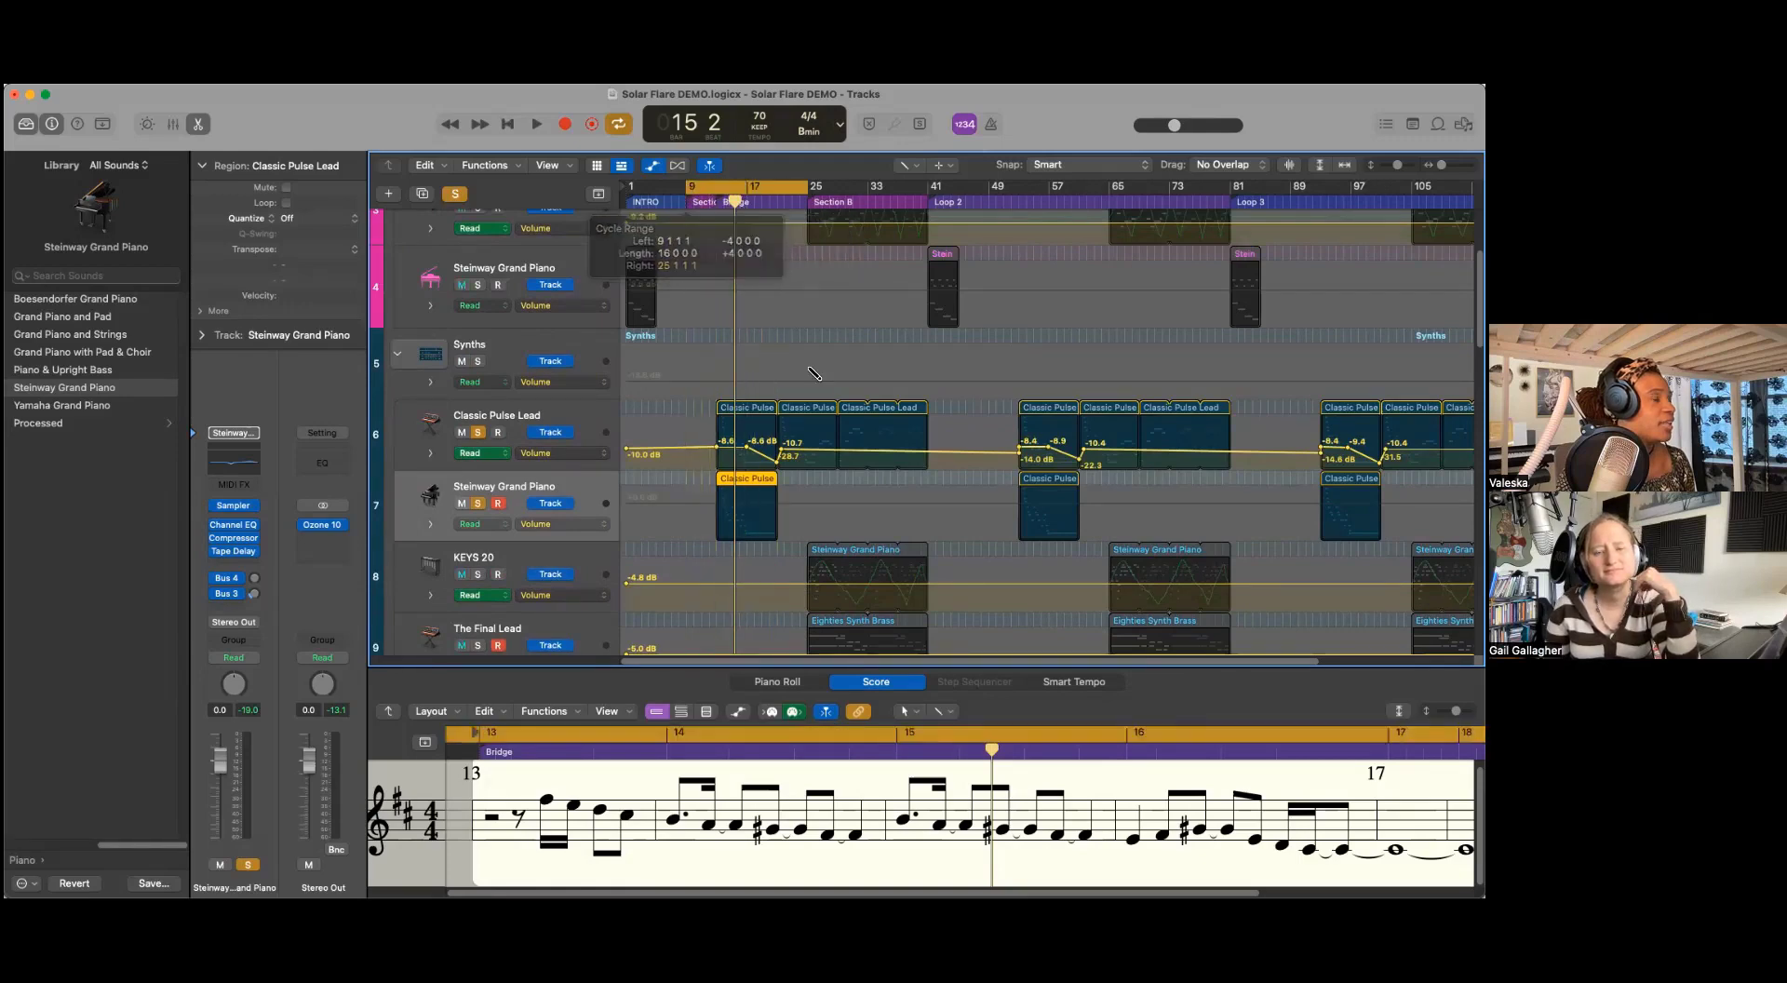
Step: Solo the Drum Loop 1, Kick 1 and Drum Fill tracks in the Drums group
scroll(947, 495, down, 7)
scroll(947, 496, down, 2)
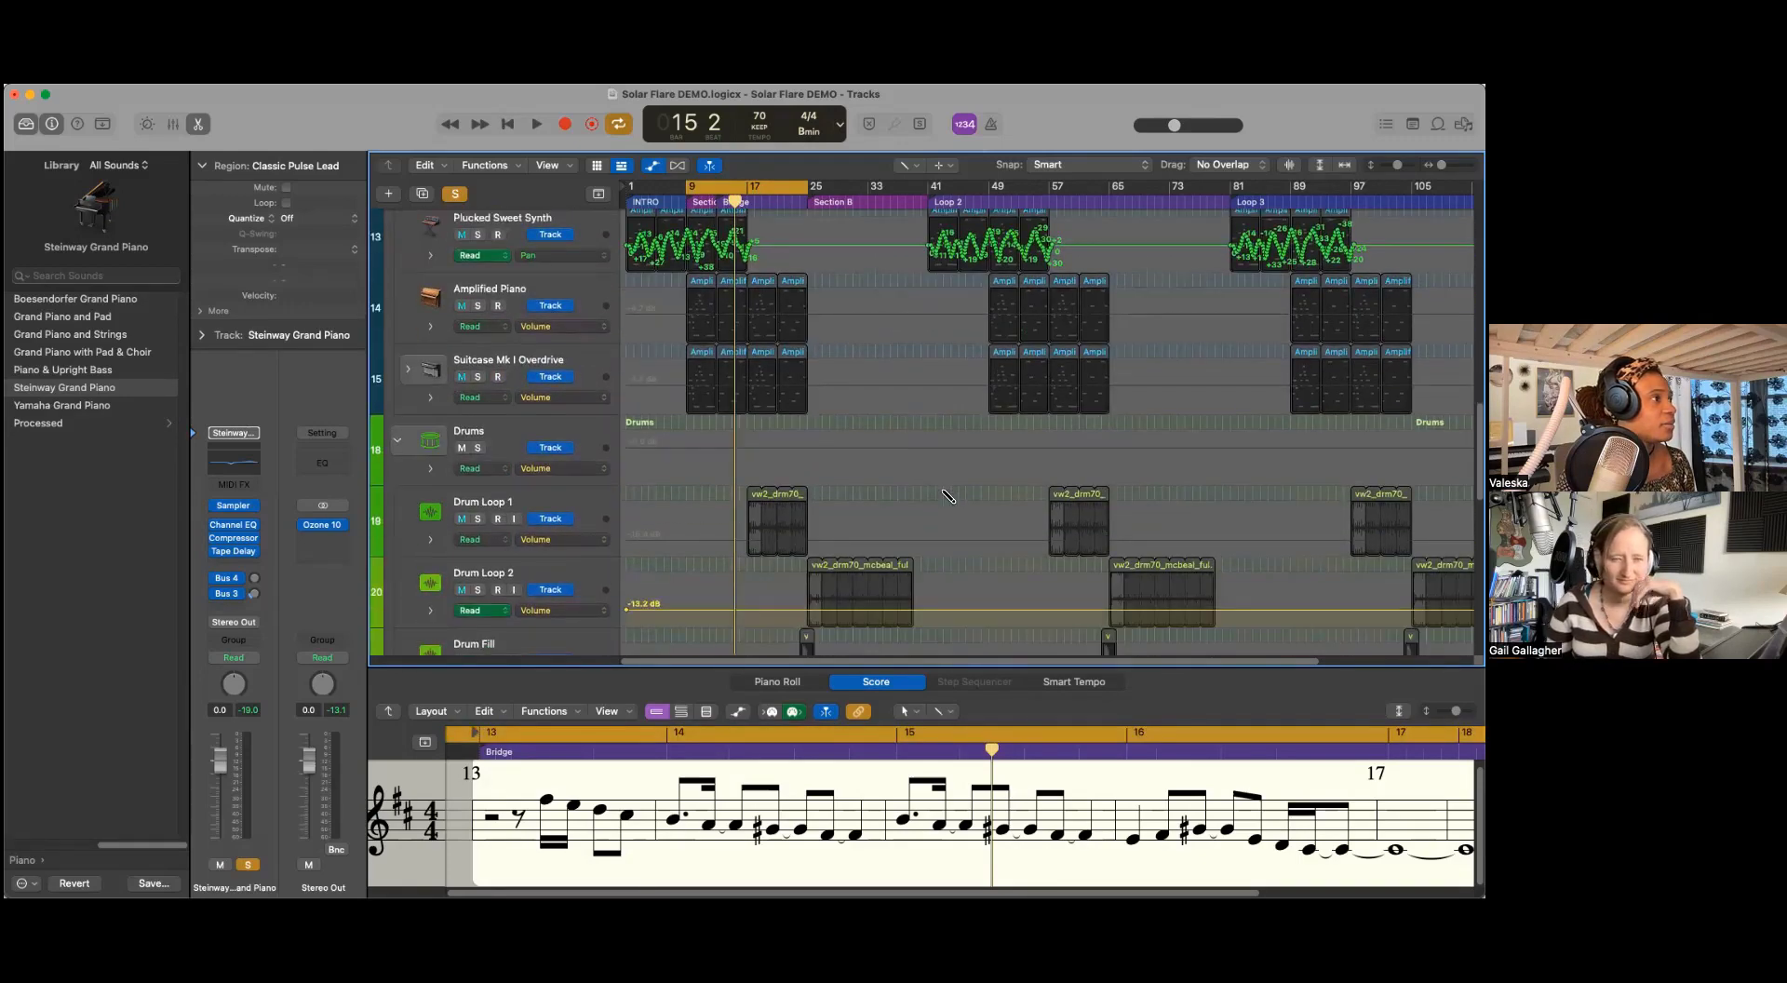
scroll(782, 490, down, 3)
click(478, 453)
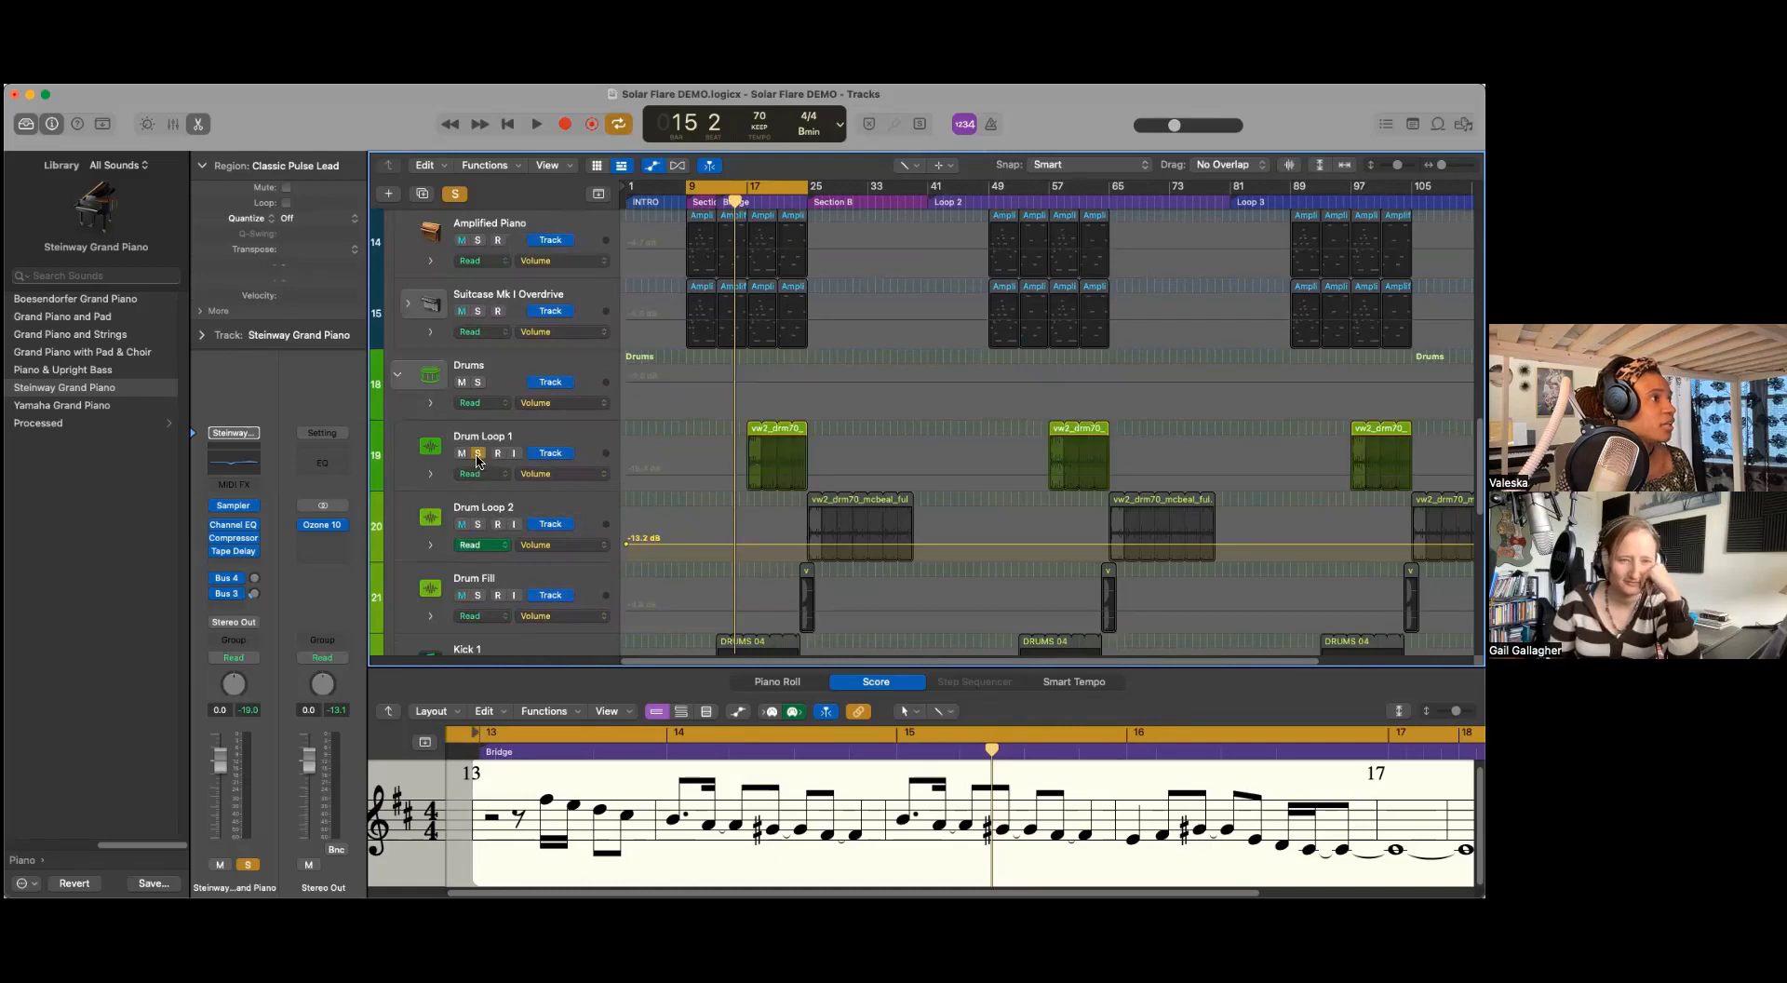
scroll(479, 484, down, 5)
click(479, 539)
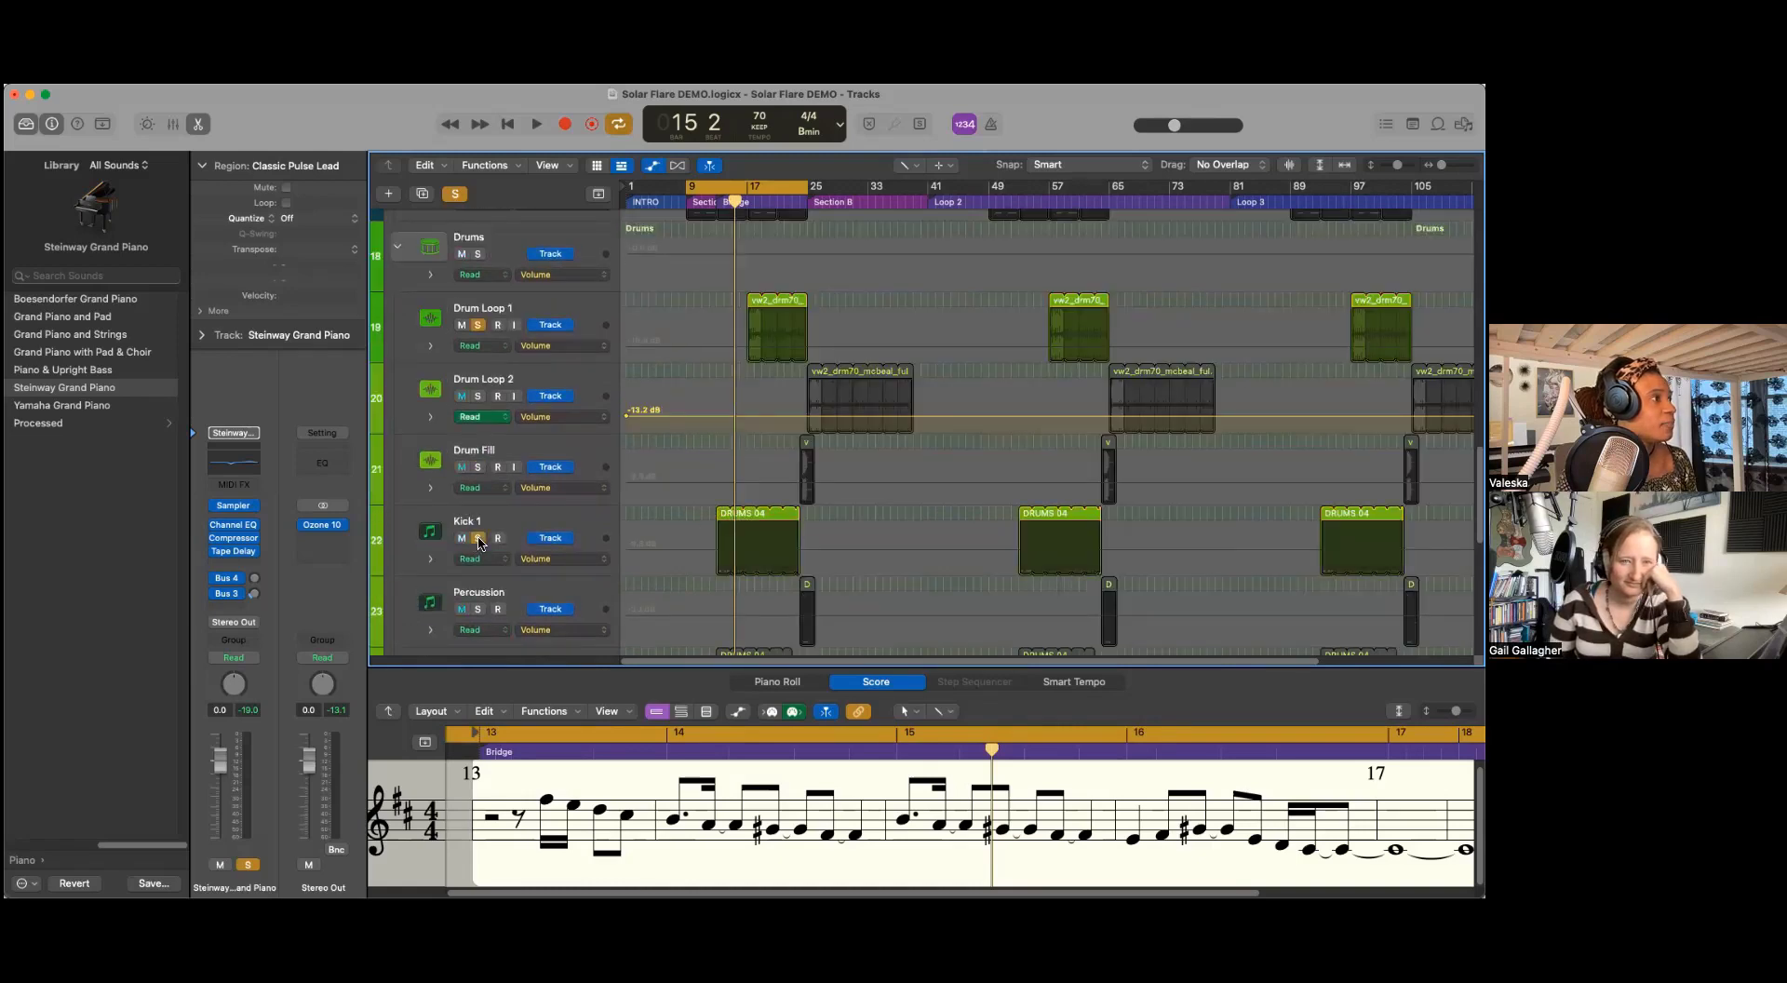
click(479, 467)
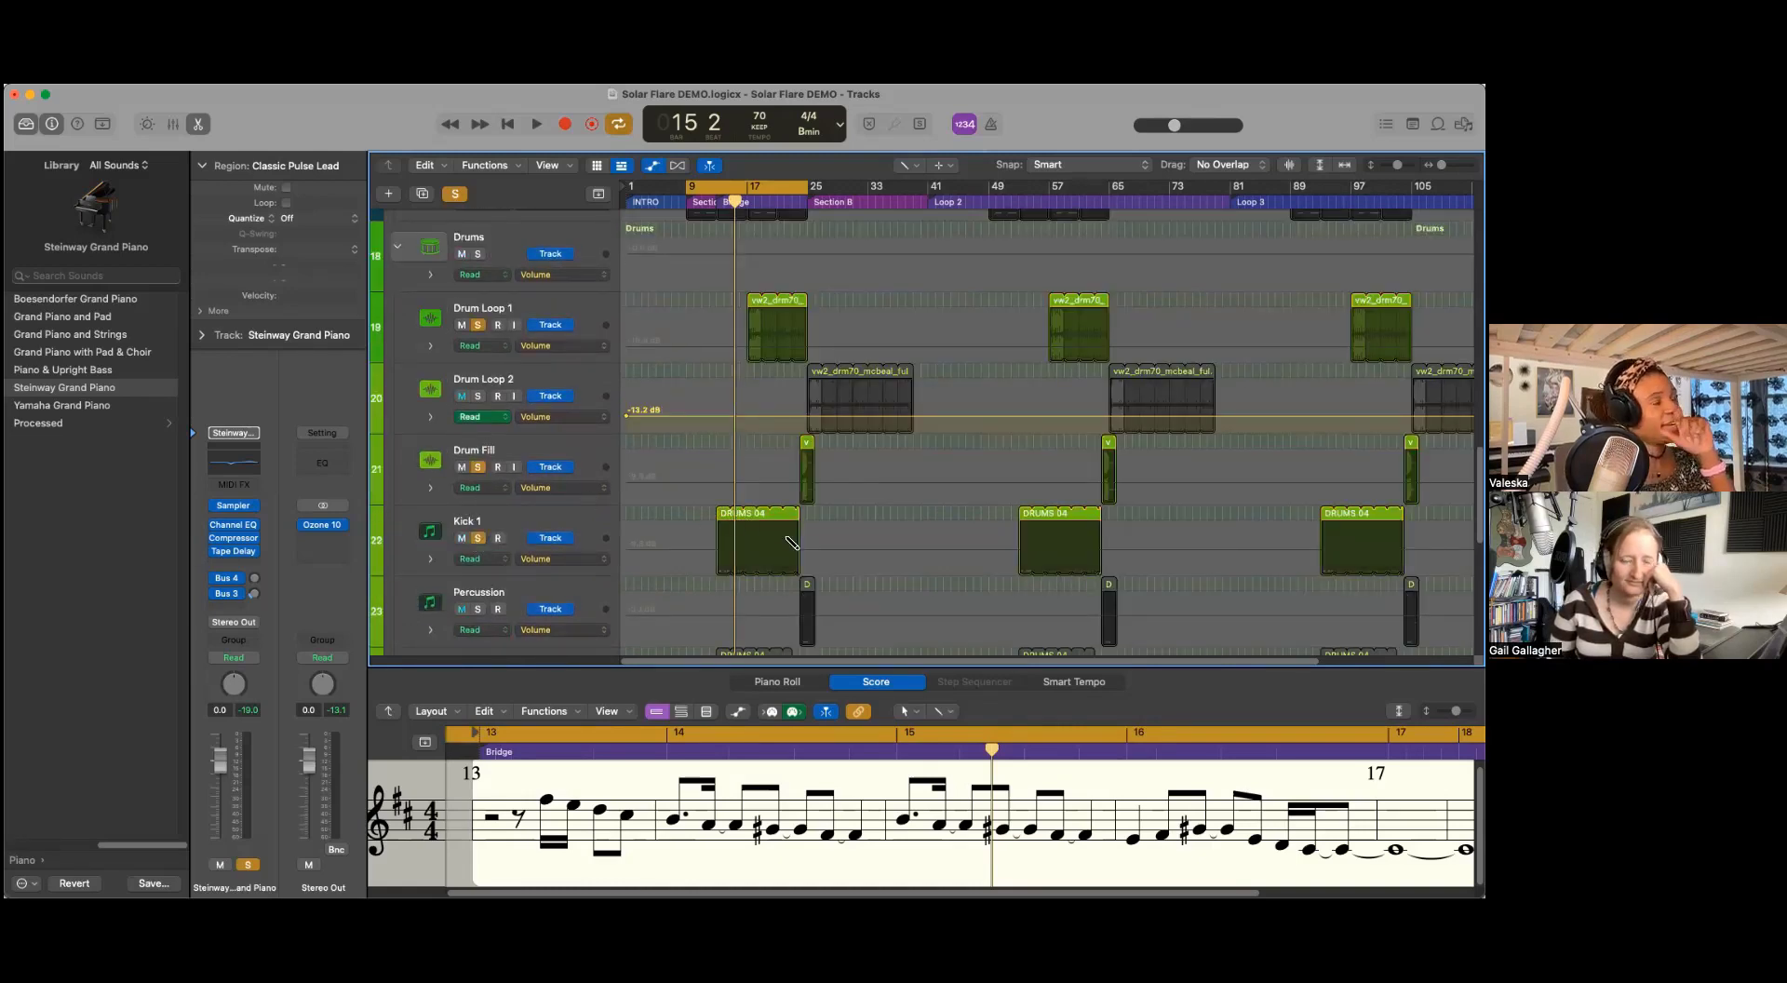
Step: Select the Drum Fill track to inspect its audio region's waveform
scroll(467, 521, down, 5)
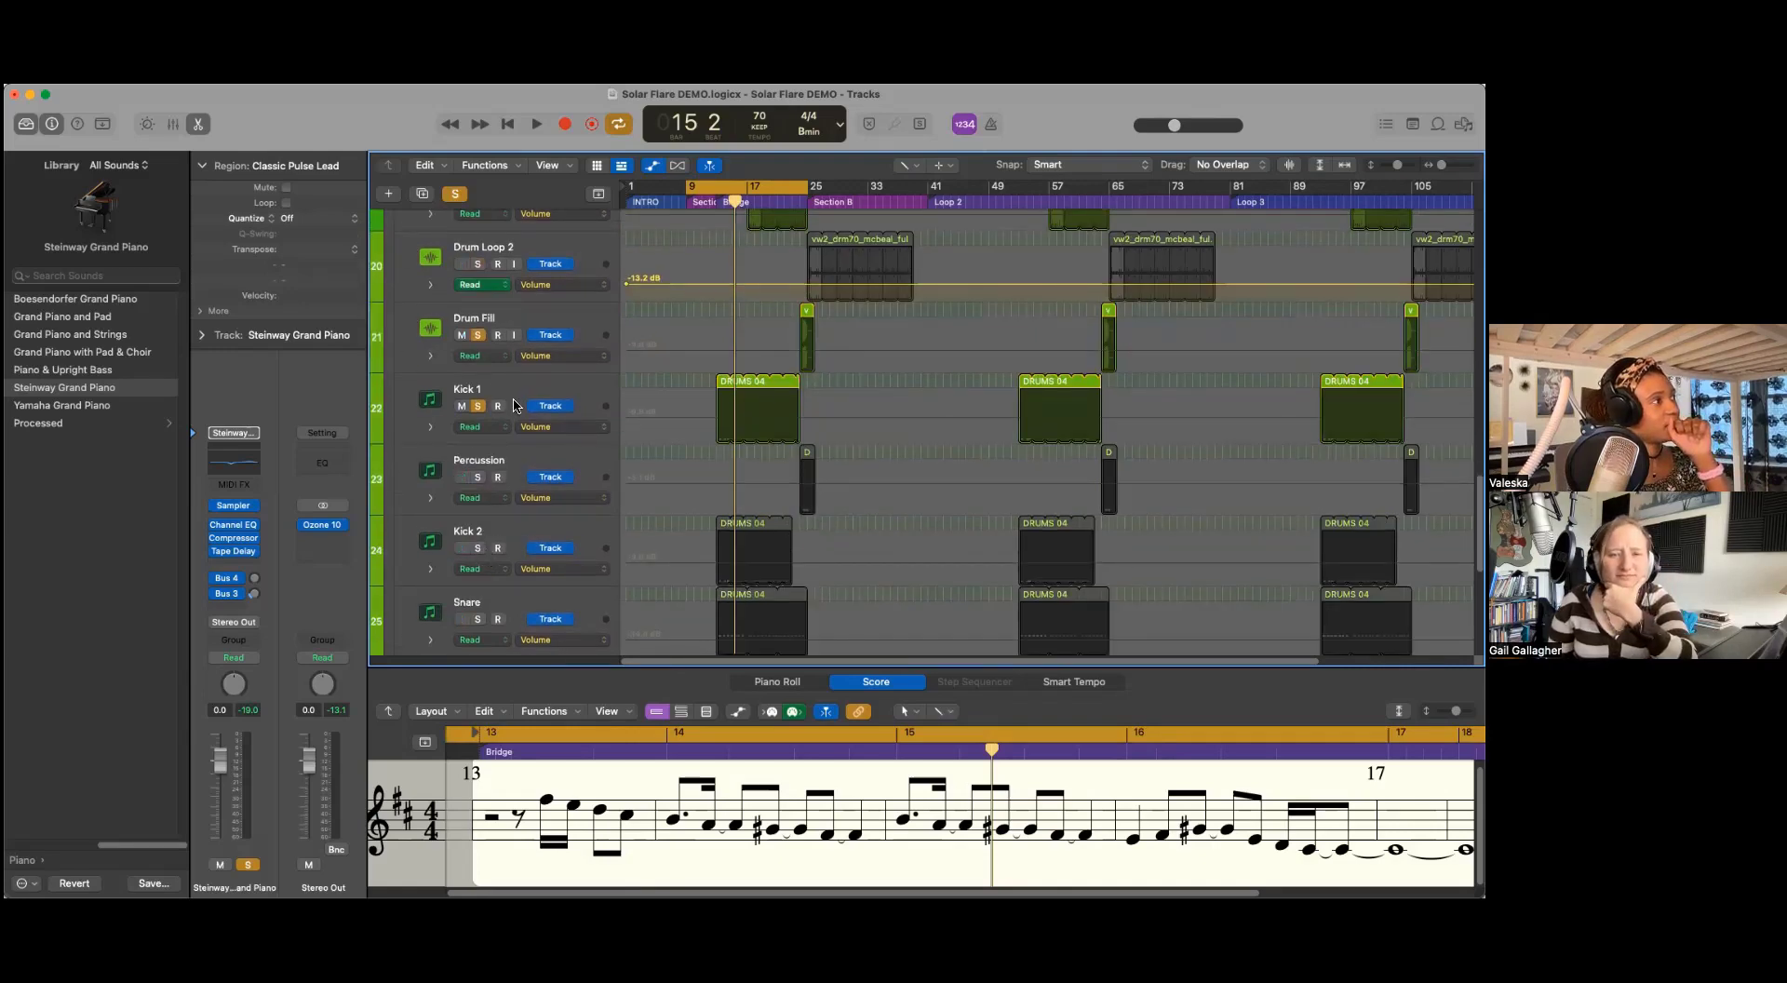
click(518, 321)
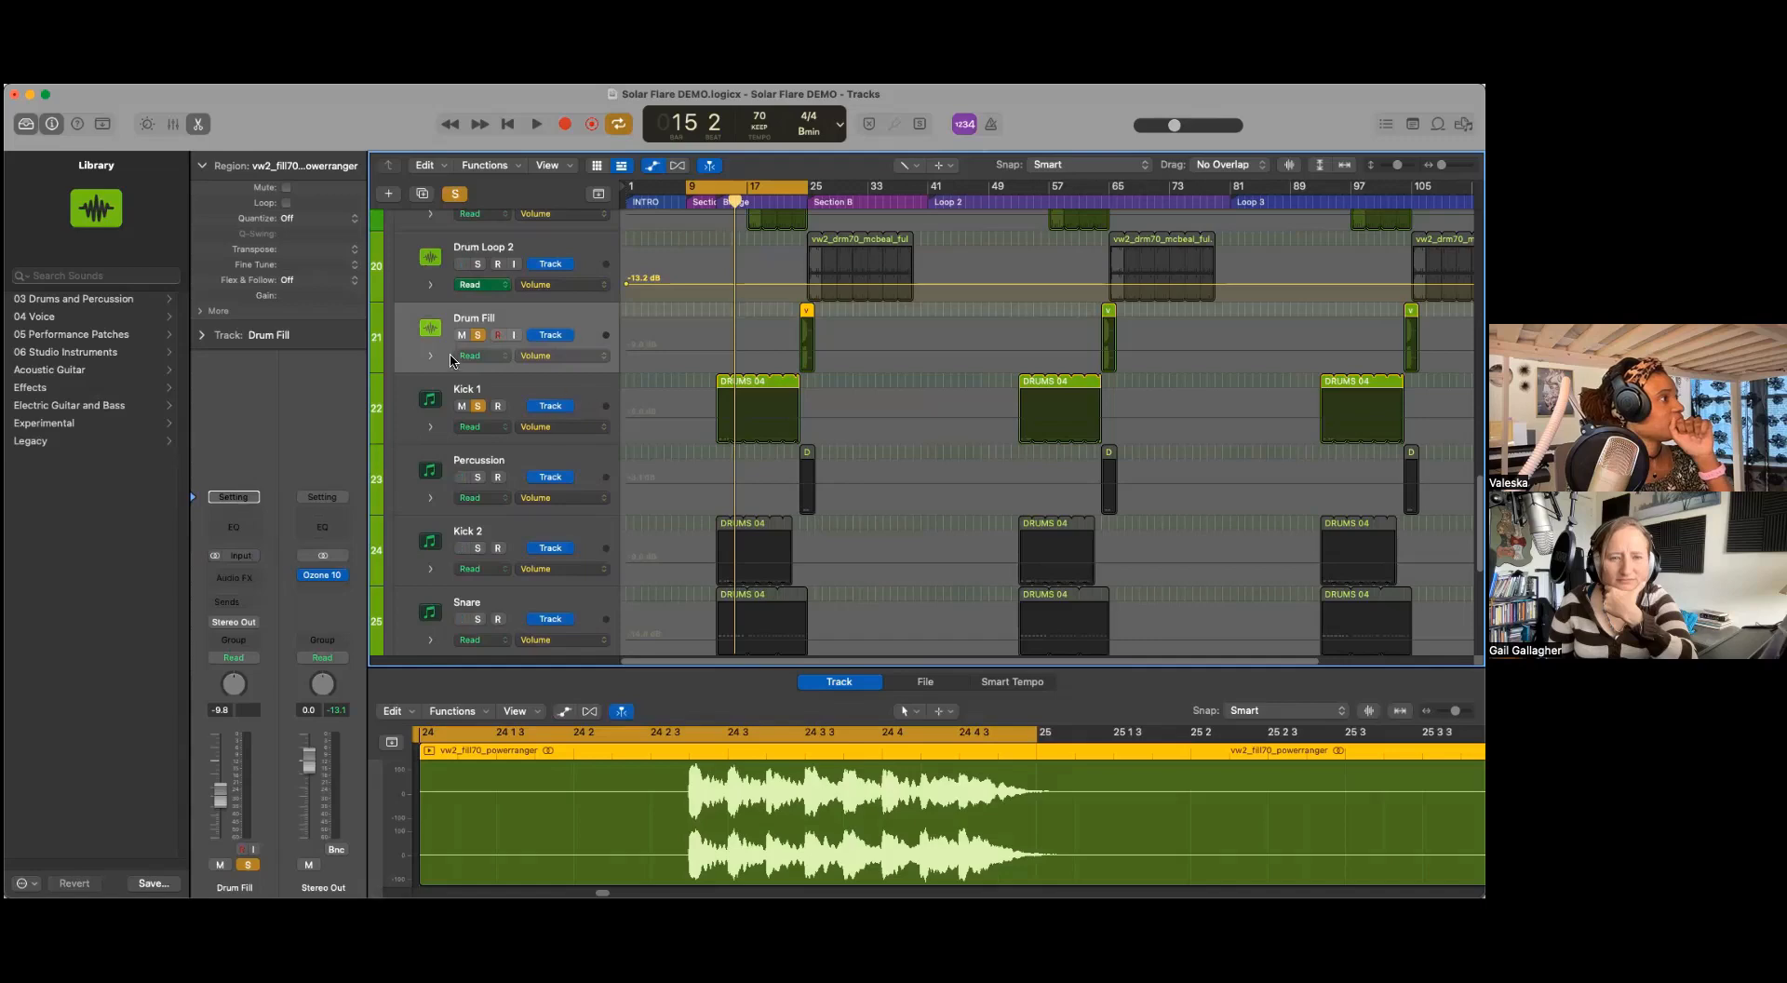
scroll(538, 426, up, 6)
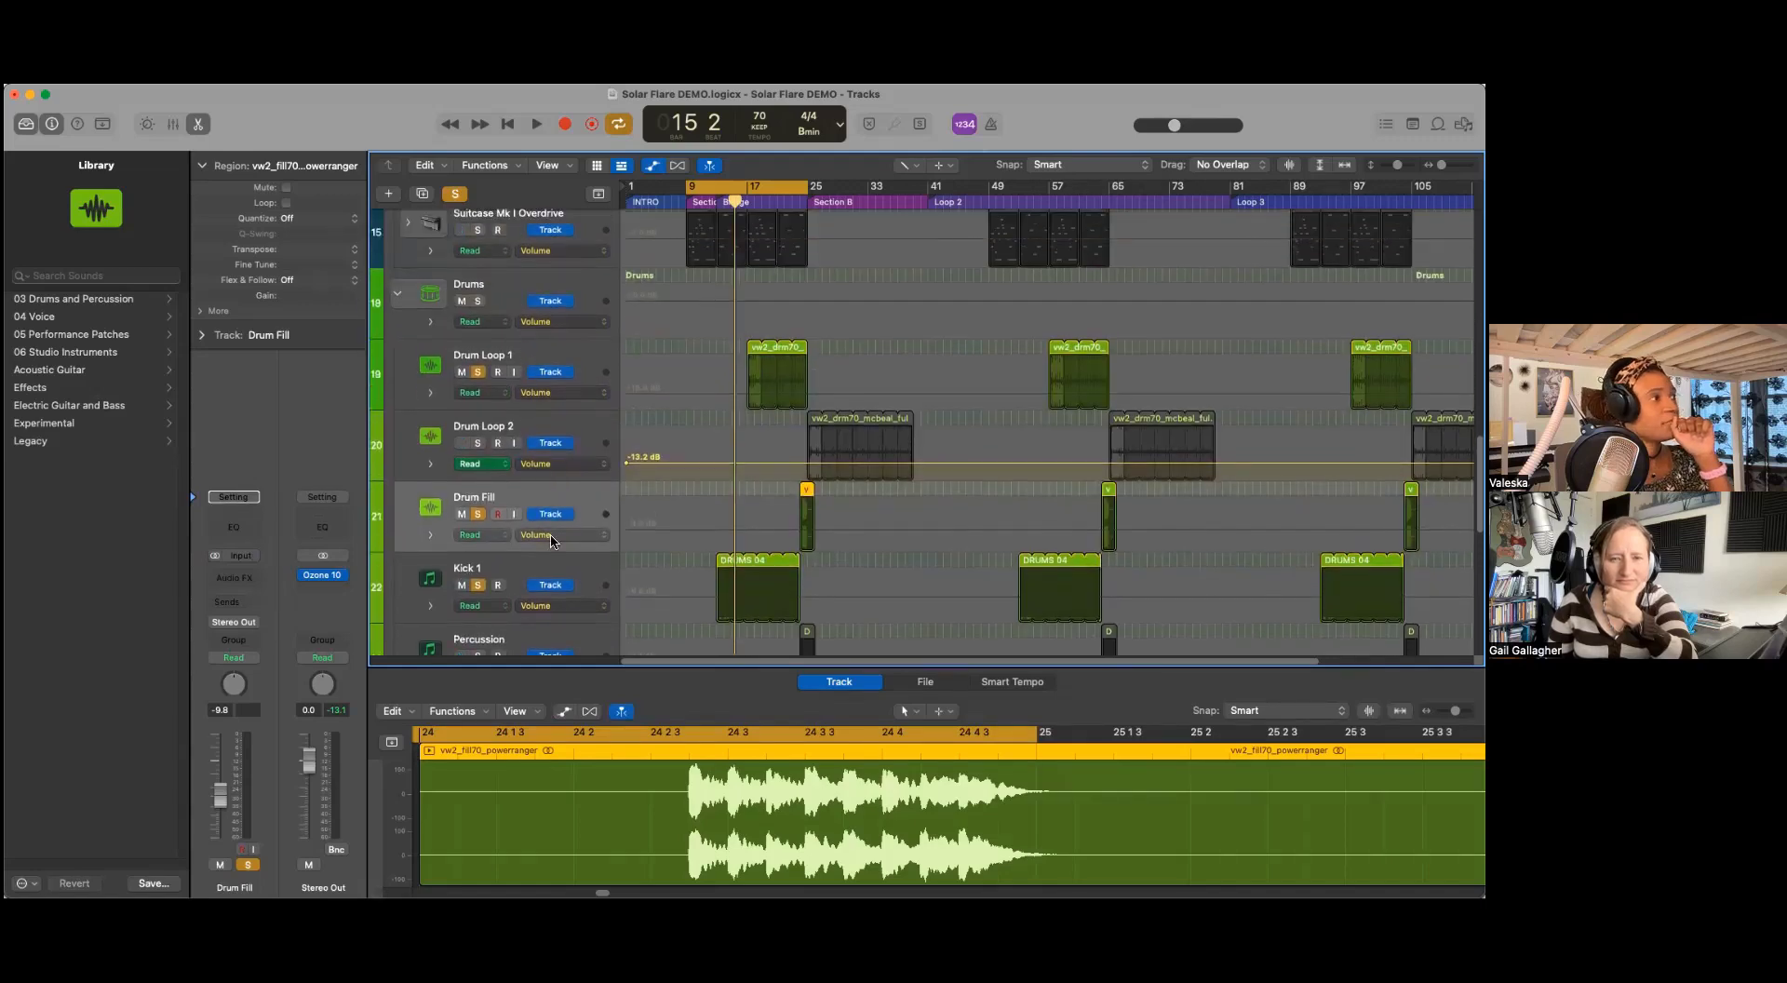
Step: Open the RetroVerse instrument of the Kick 1 track and move its window clear for viewing
click(531, 578)
scroll(535, 572, down, 1)
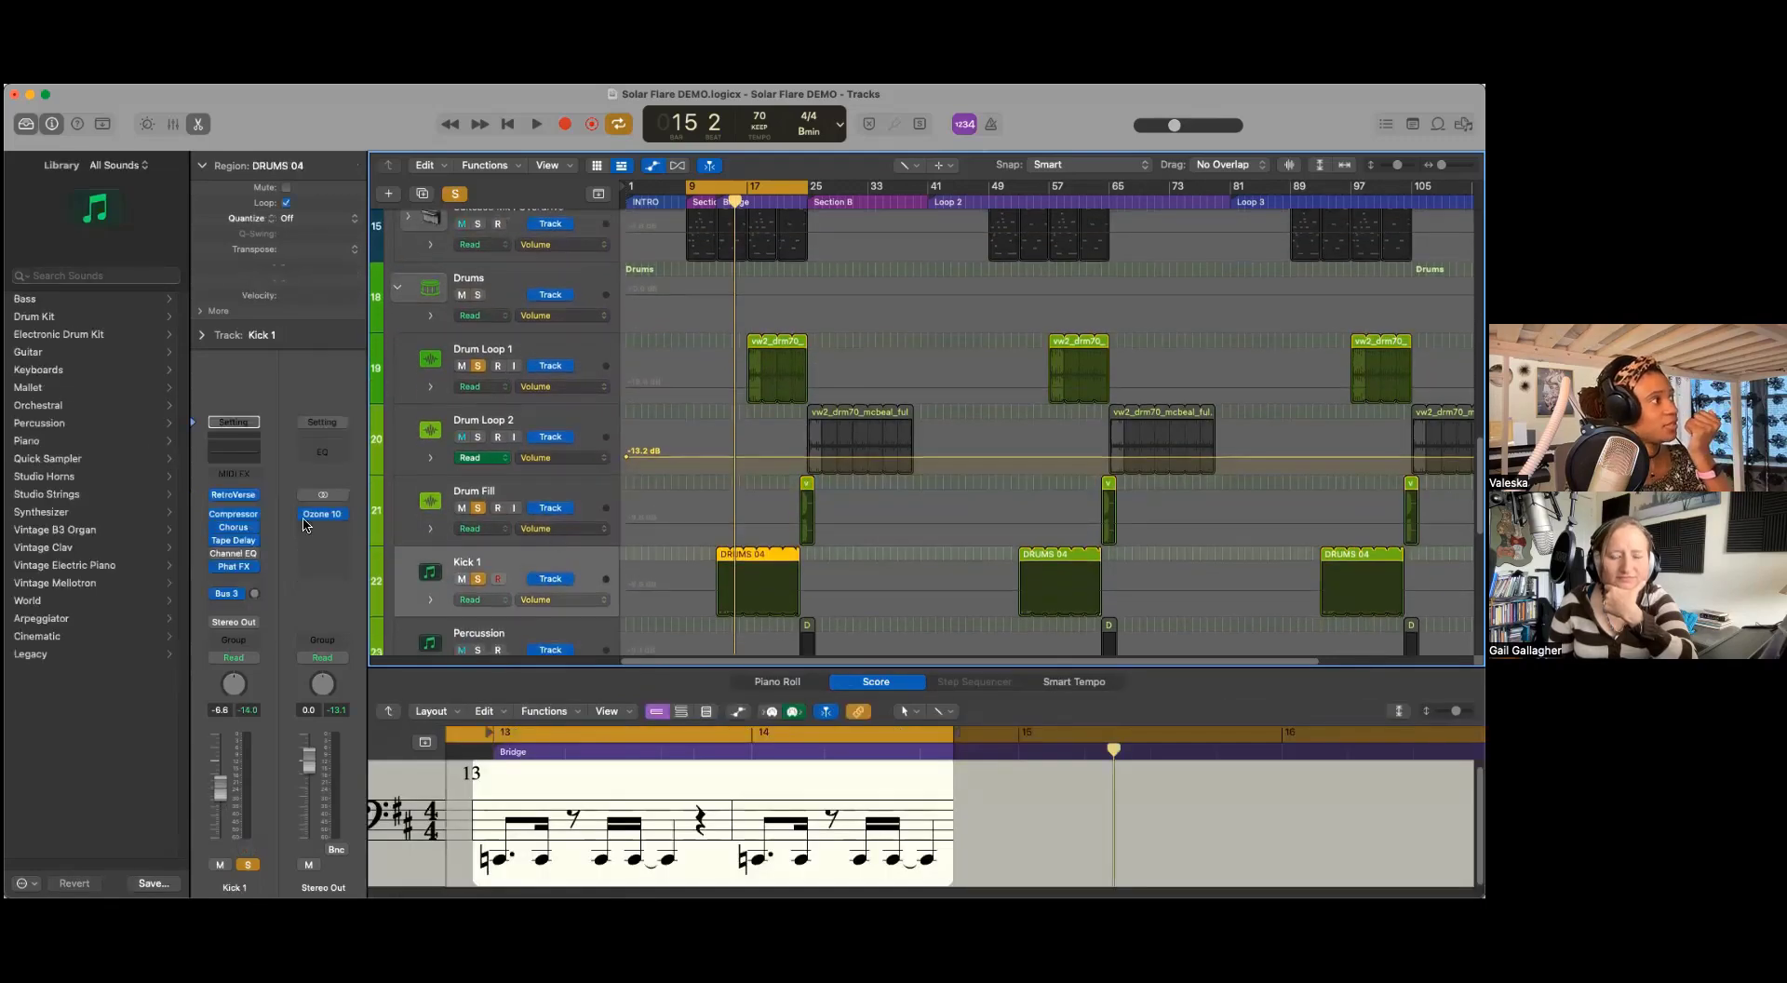
click(234, 496)
drag(875, 298, 771, 254)
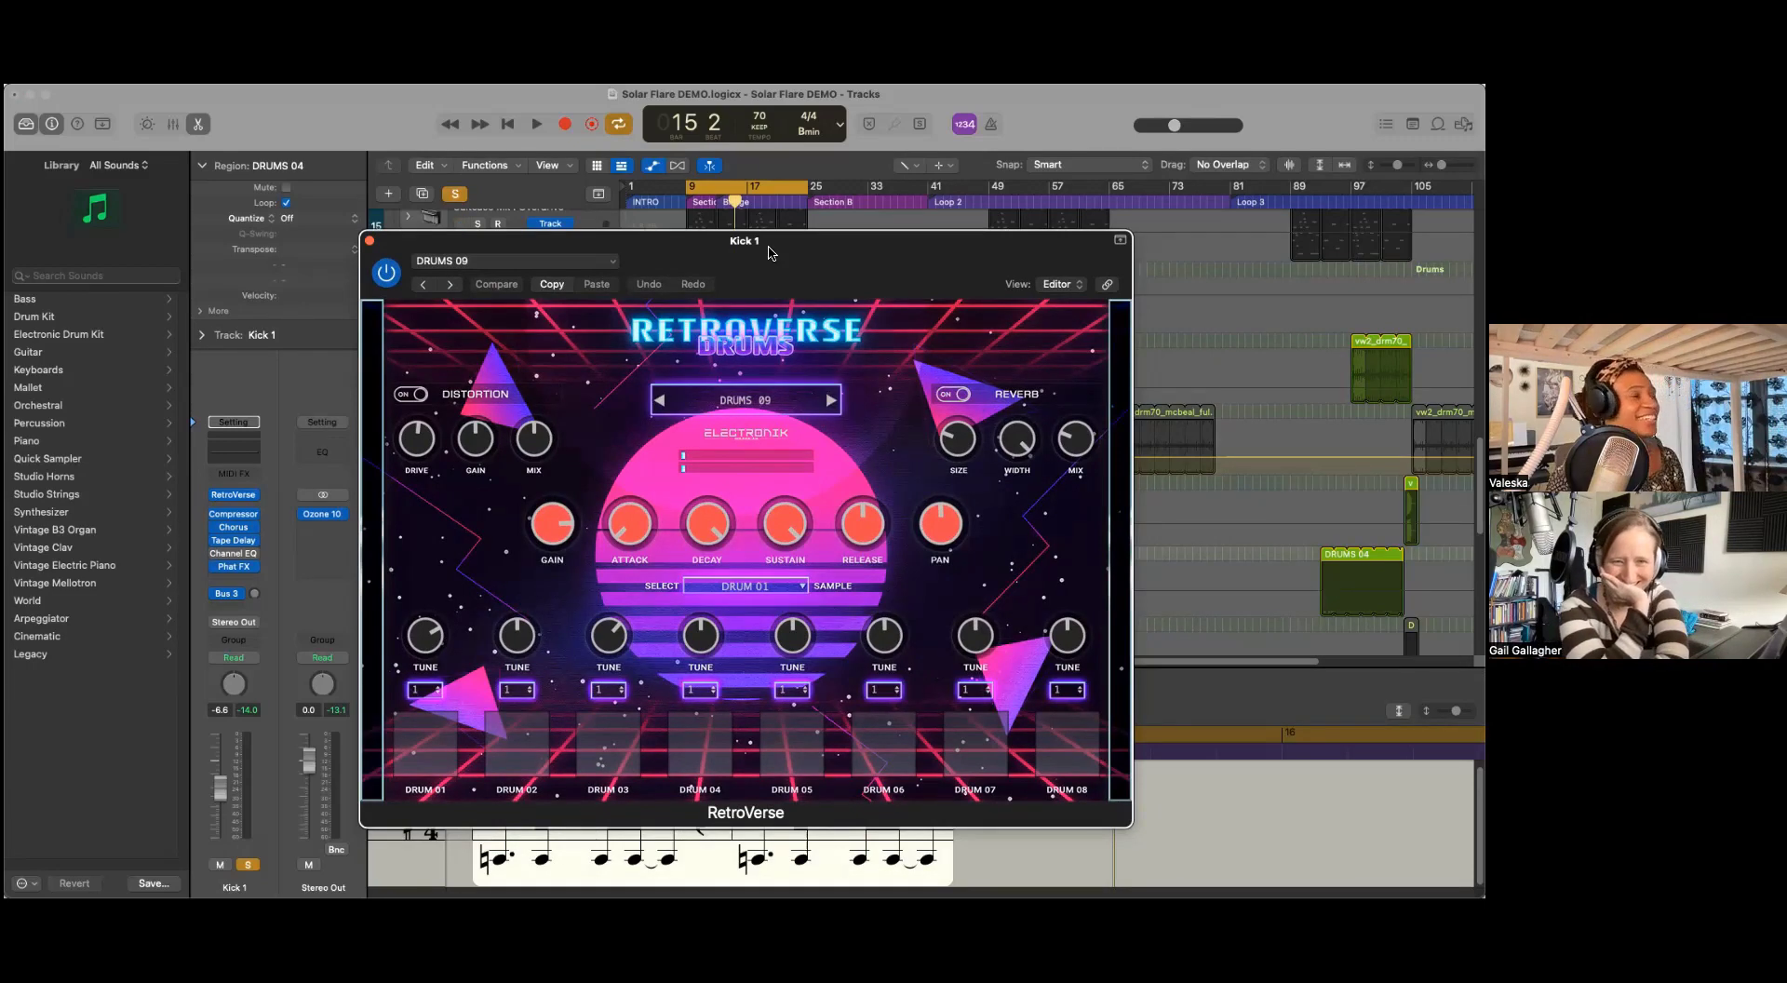
Step: Browse RetroVerse's preset categories, including the 03-BASS presets, and close the list without choosing one
click(744, 400)
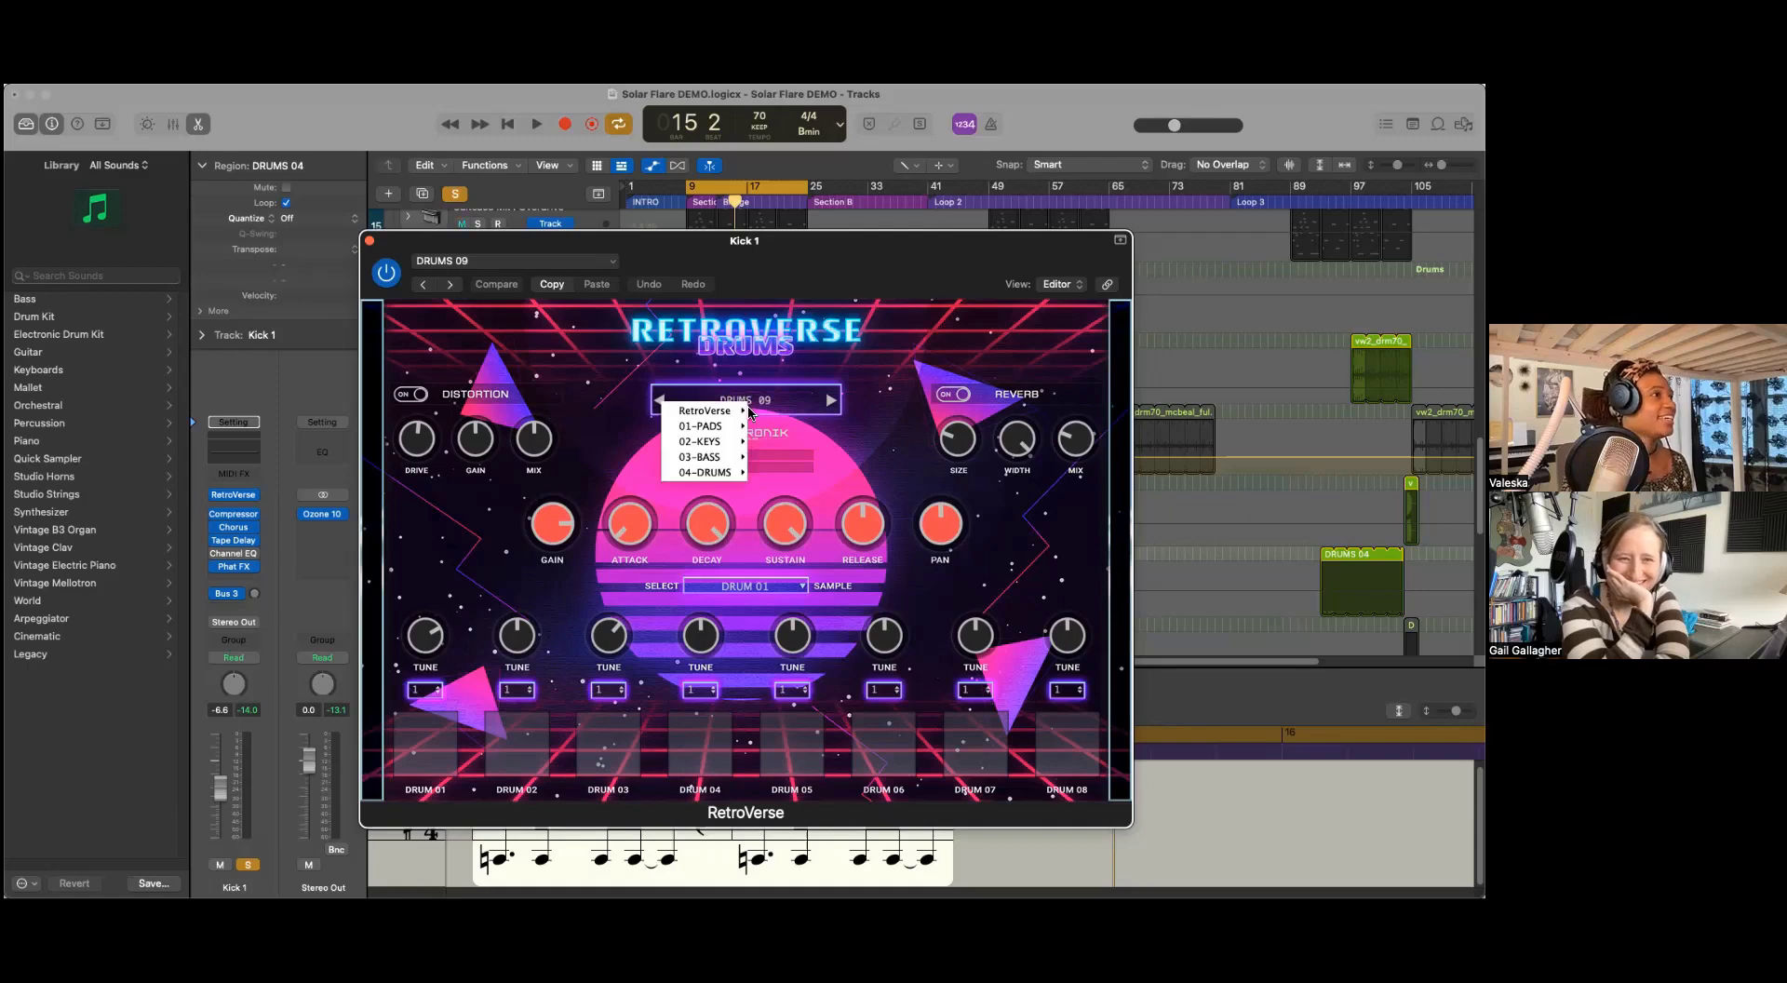
mouse_move(726, 450)
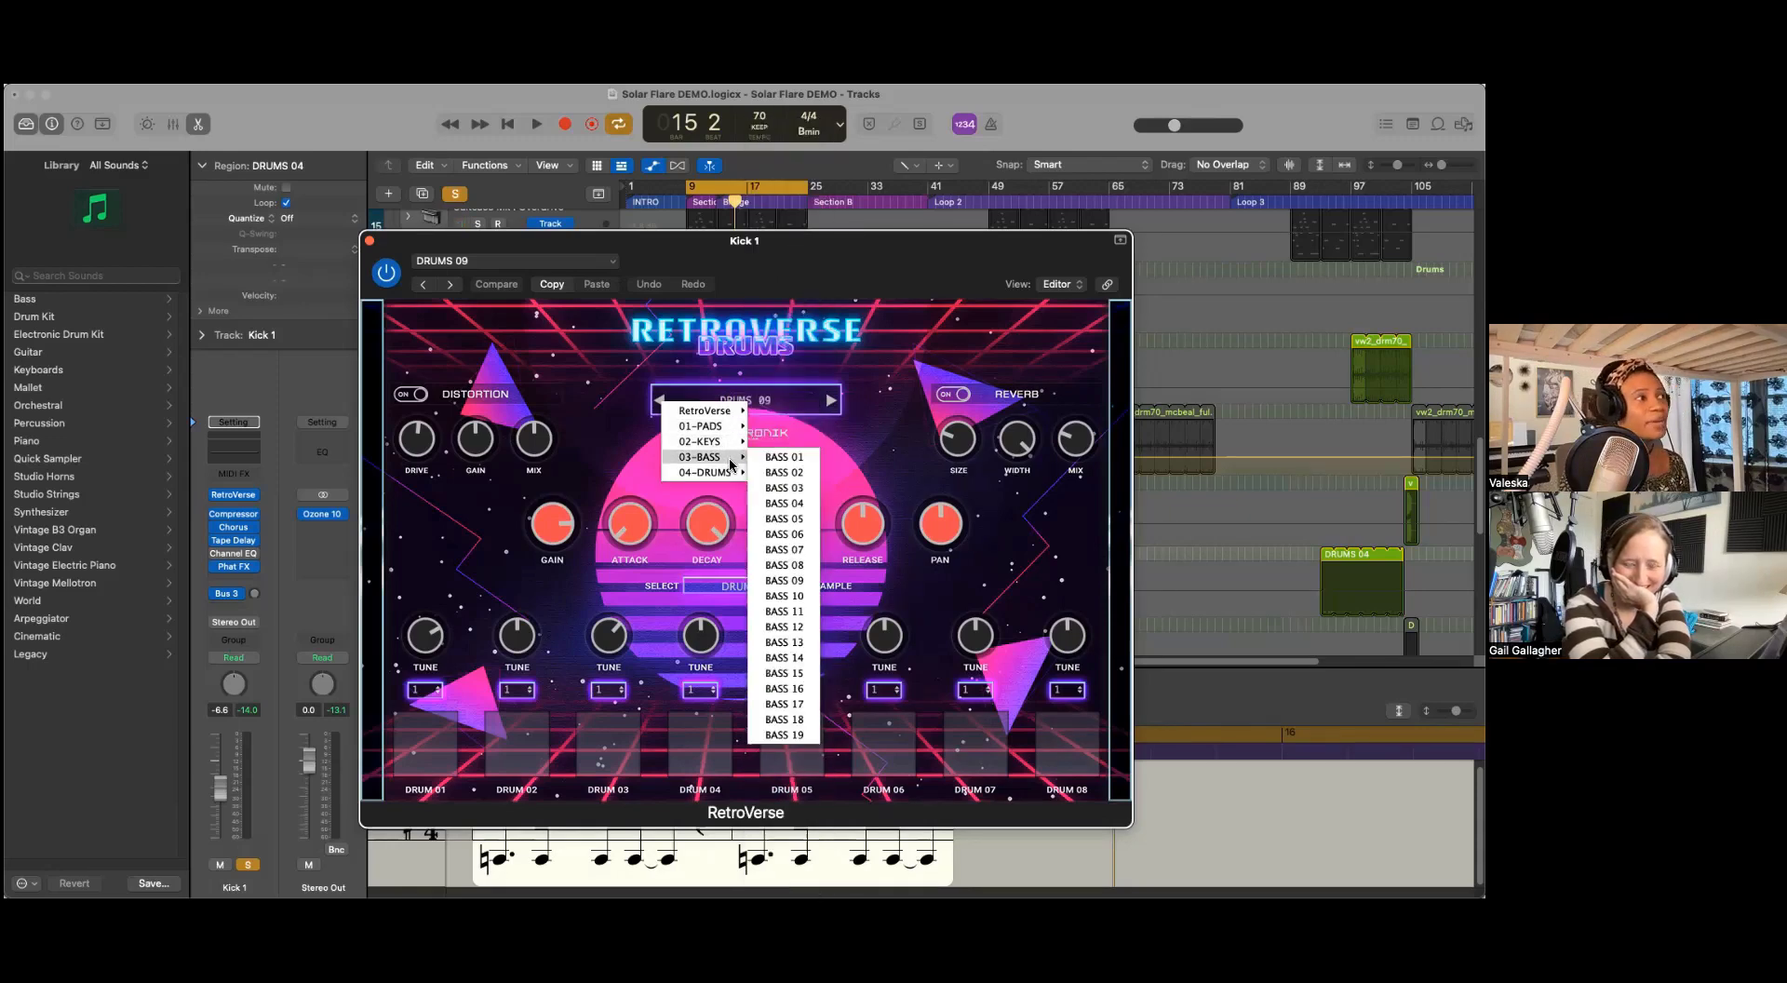
click(841, 251)
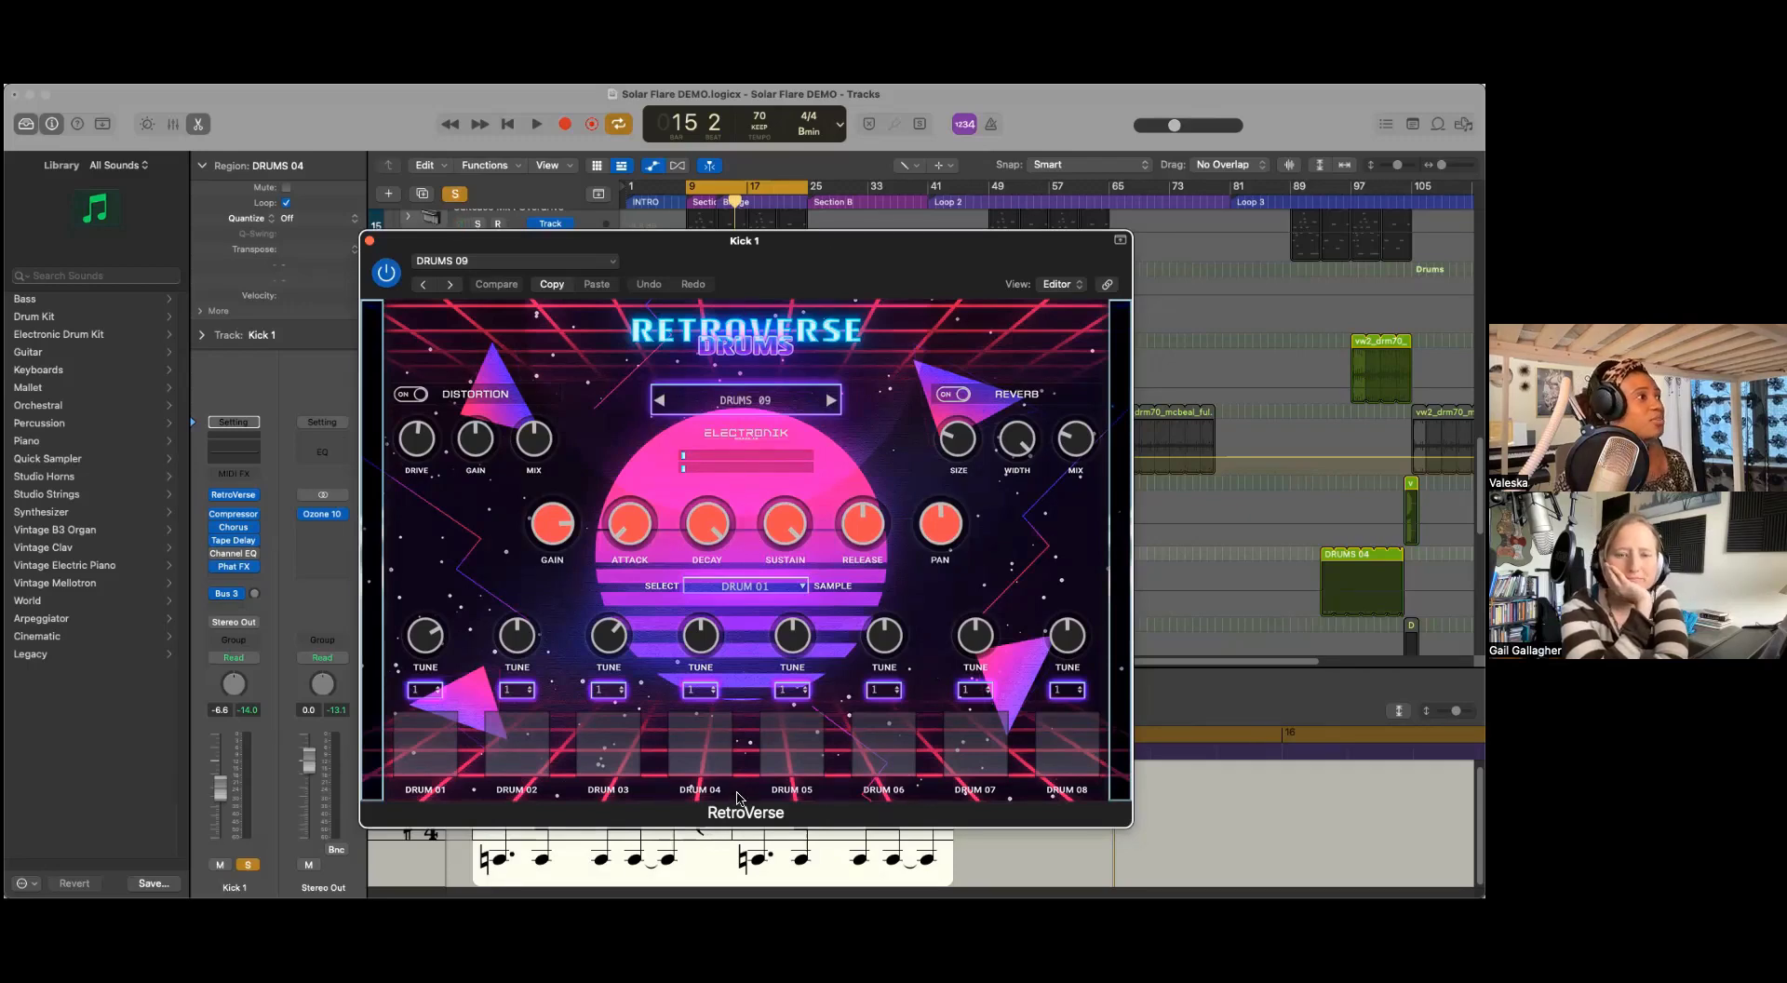
Step: Audition the DRUM 01 to DRUM 04 pads of the DRUMS 09 preset in RetroVerse
click(434, 754)
click(518, 749)
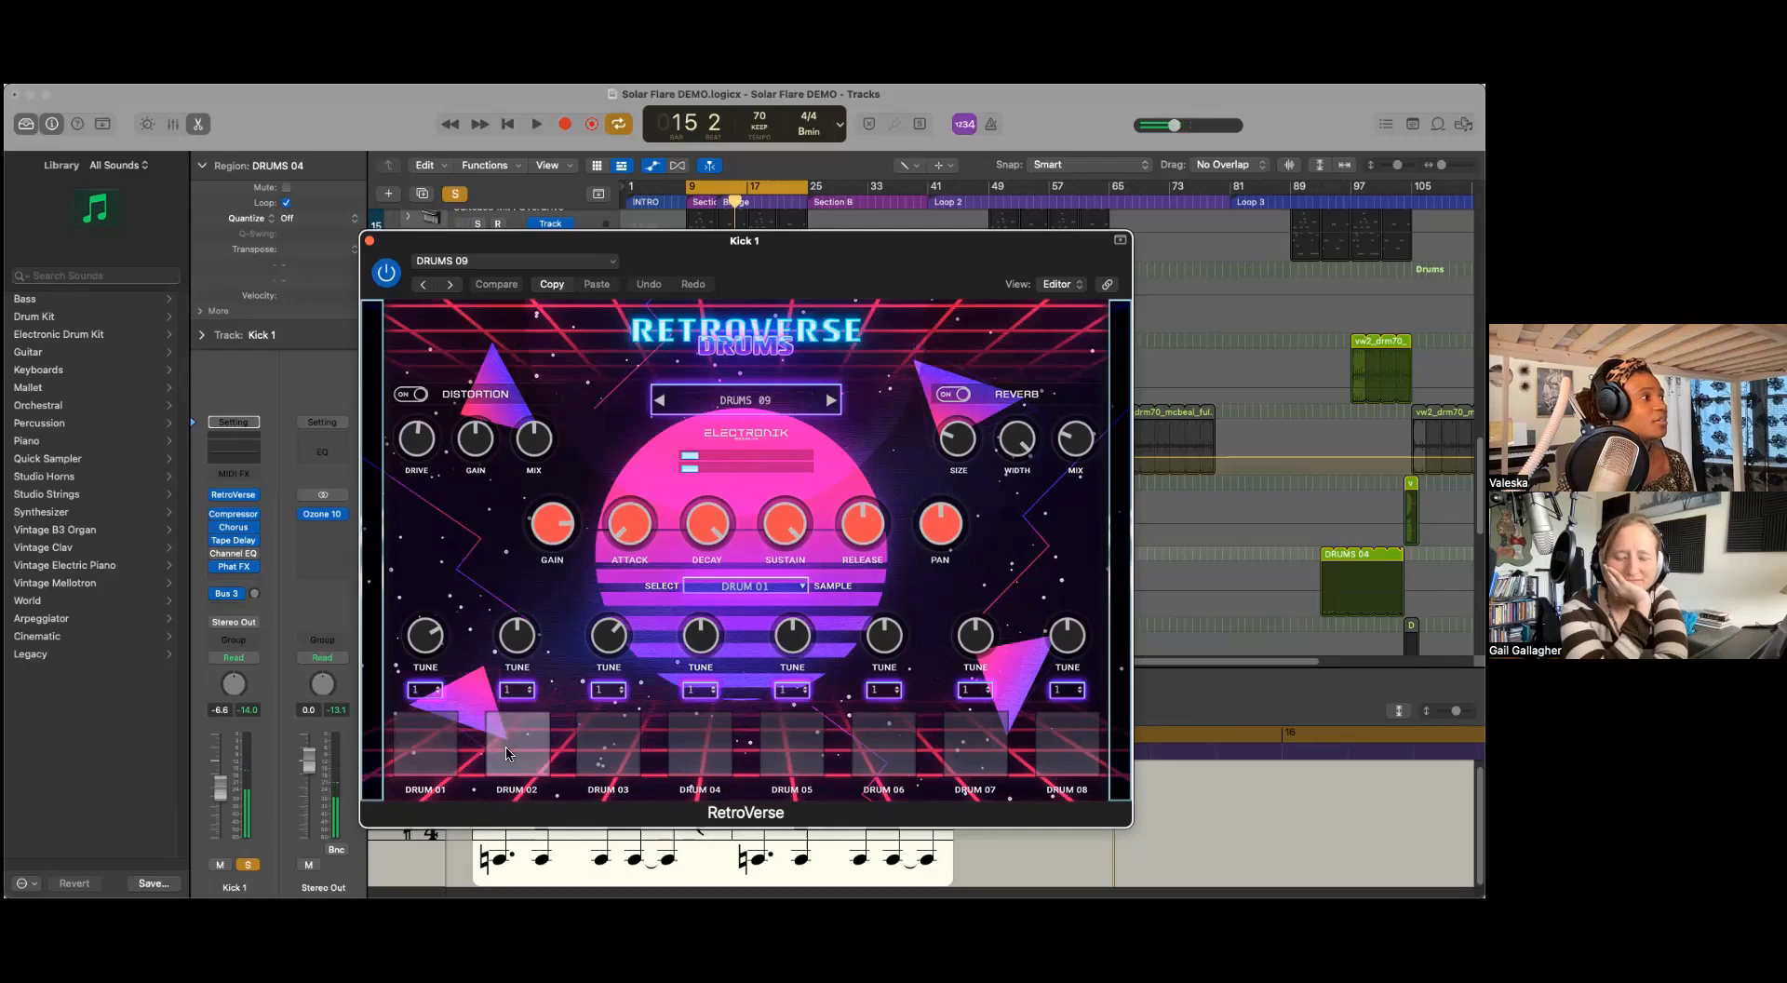
click(609, 750)
click(667, 753)
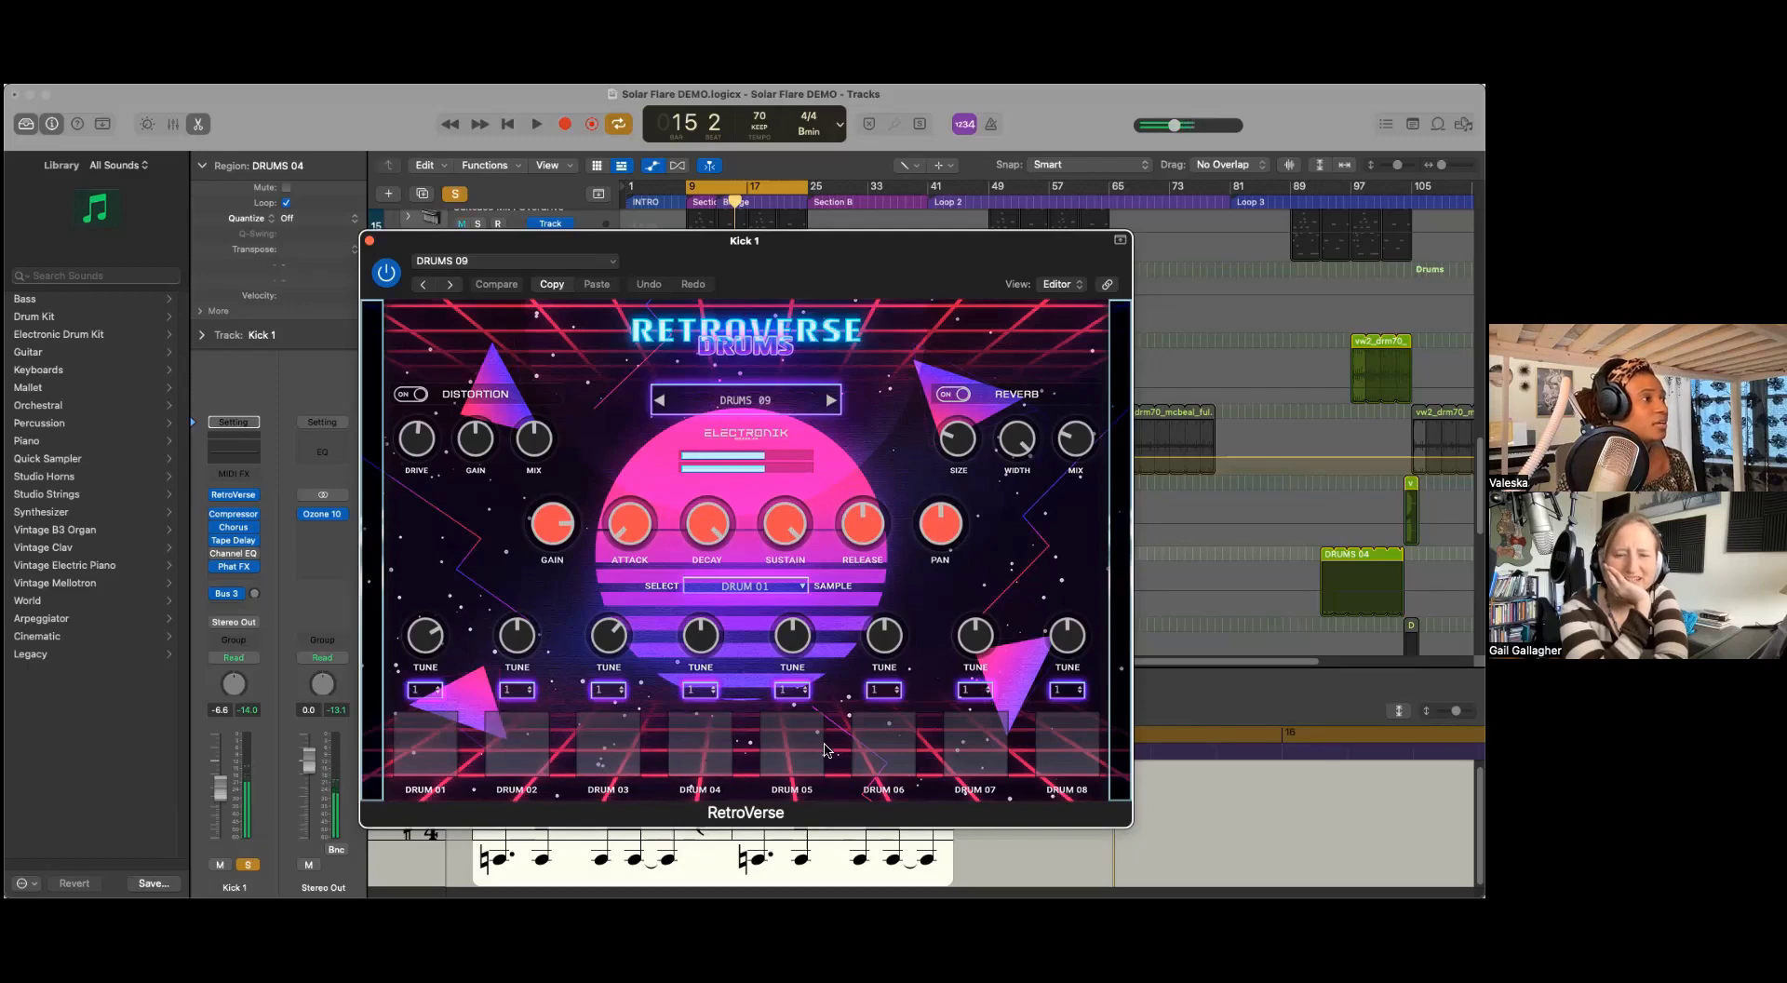
Step: Audition the DRUM 04 to DRUM 07 pads of the DRUMS 09 preset in RetroVerse and close the instrument window
click(1009, 764)
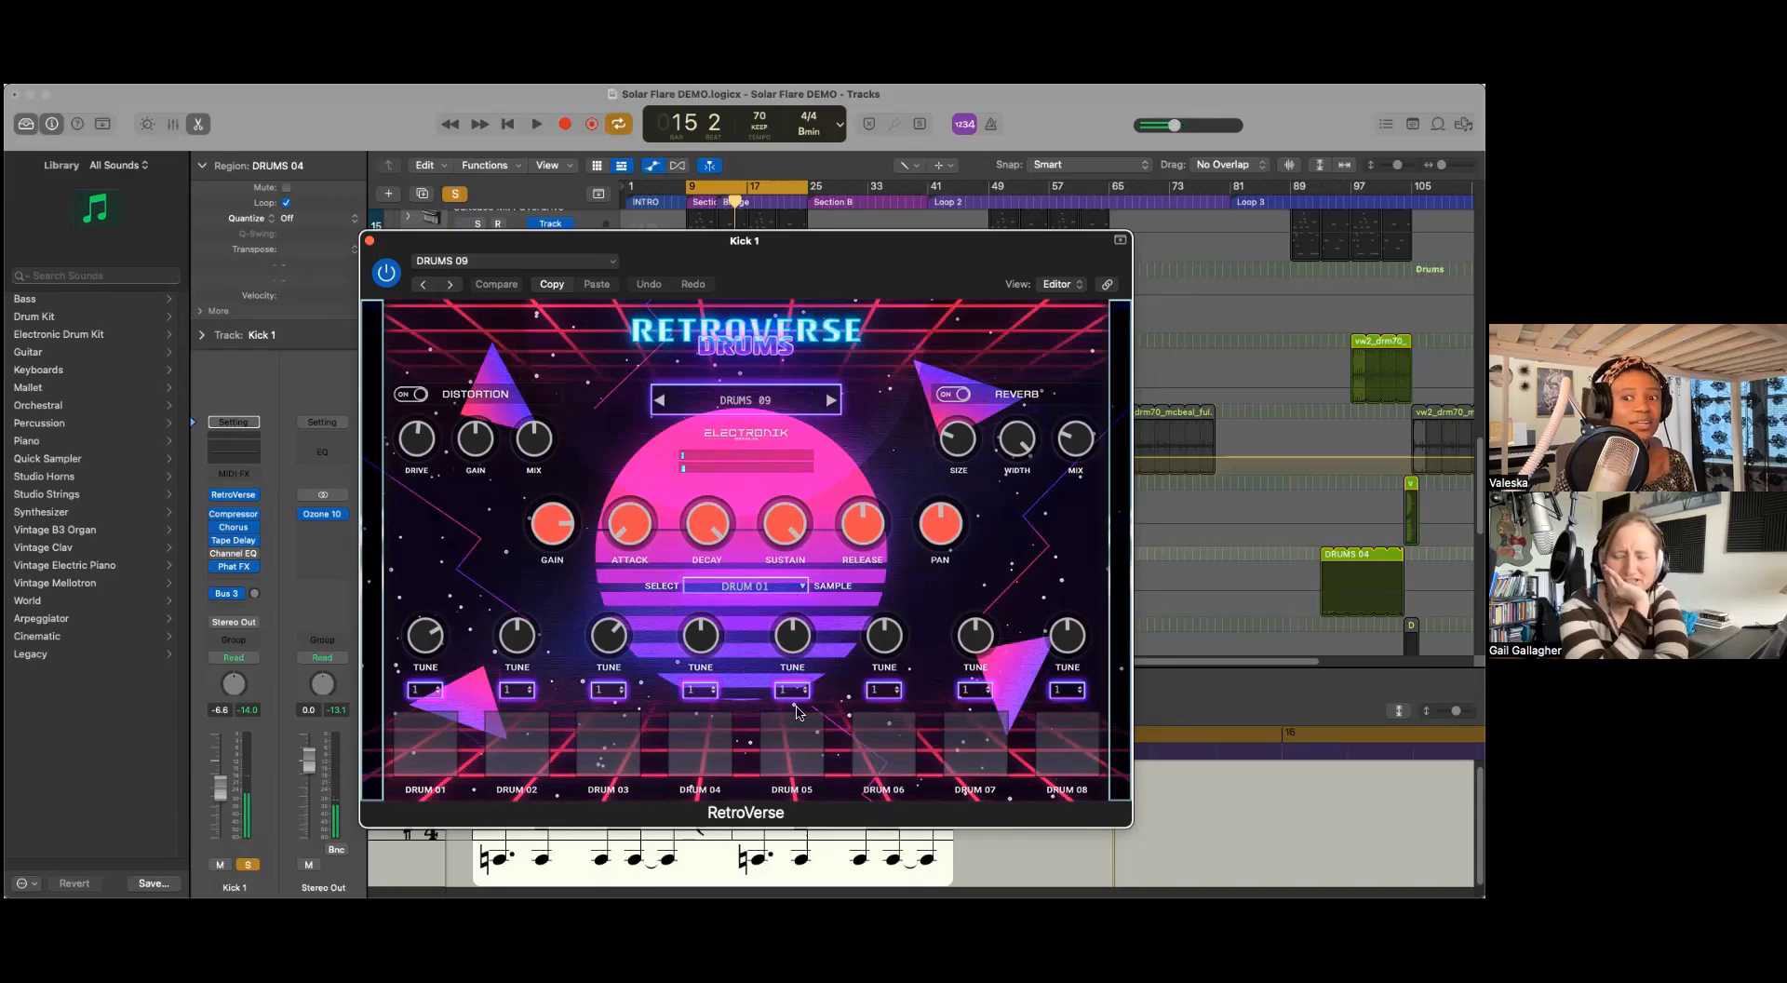
click(985, 759)
click(899, 756)
click(780, 750)
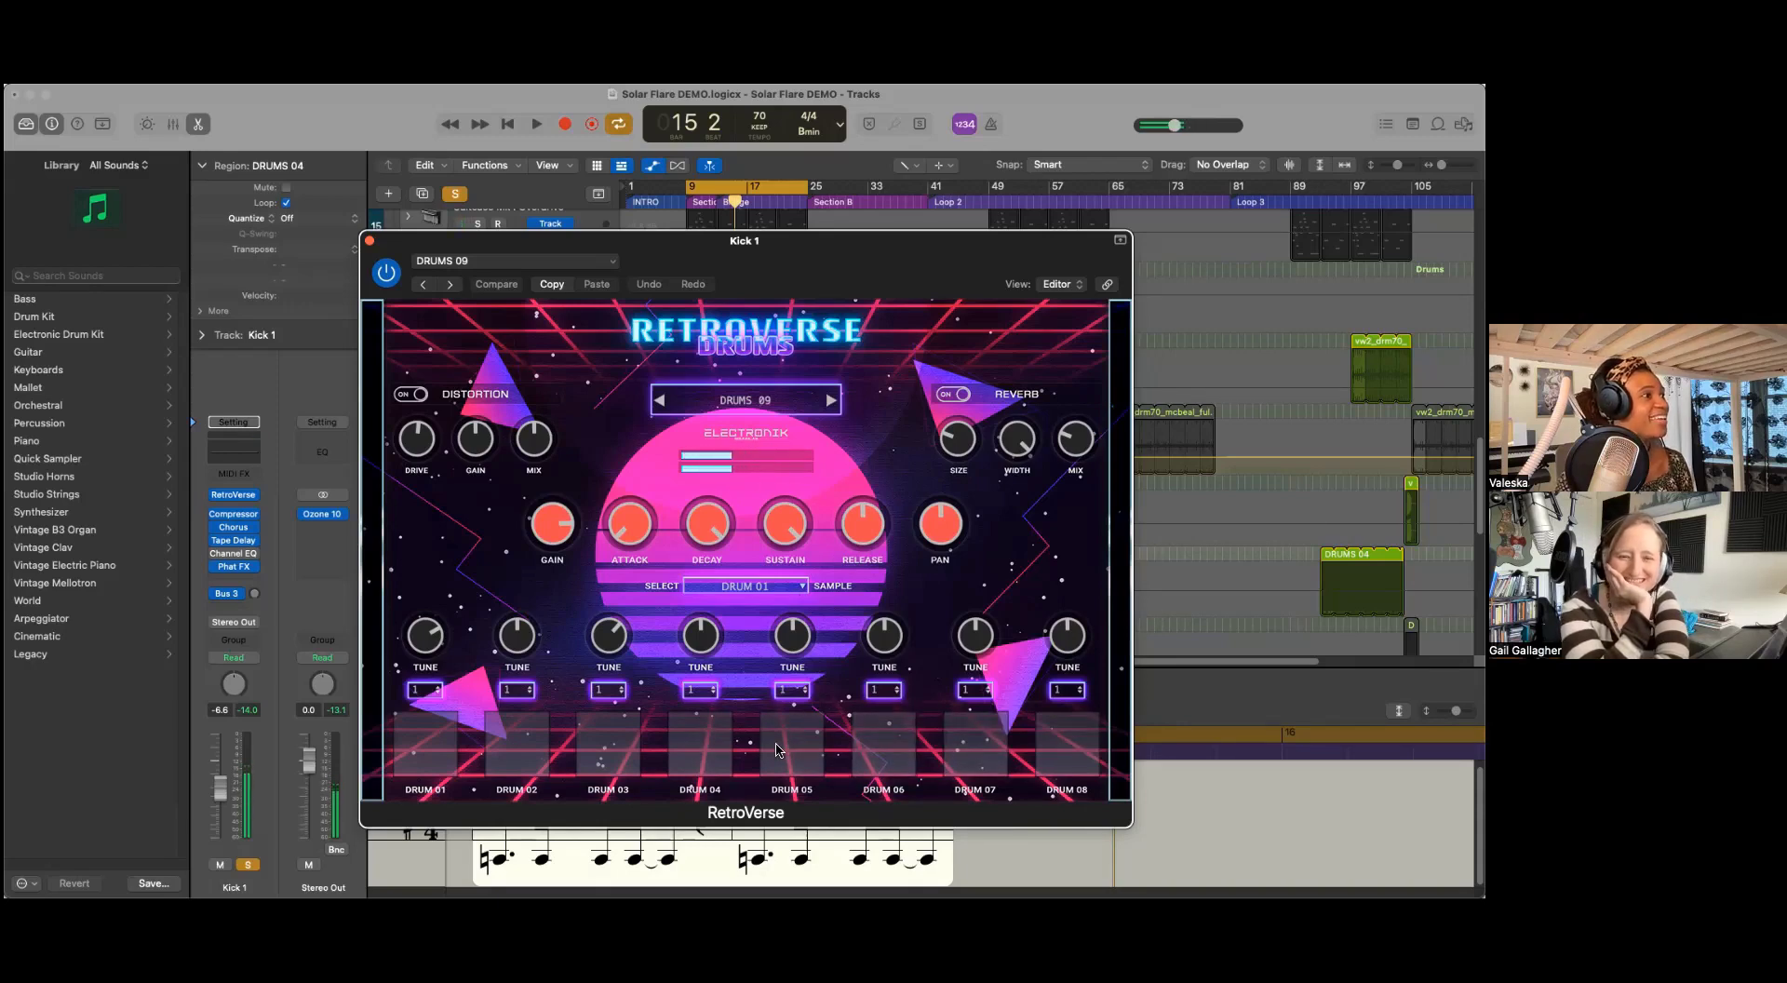
click(707, 755)
click(831, 752)
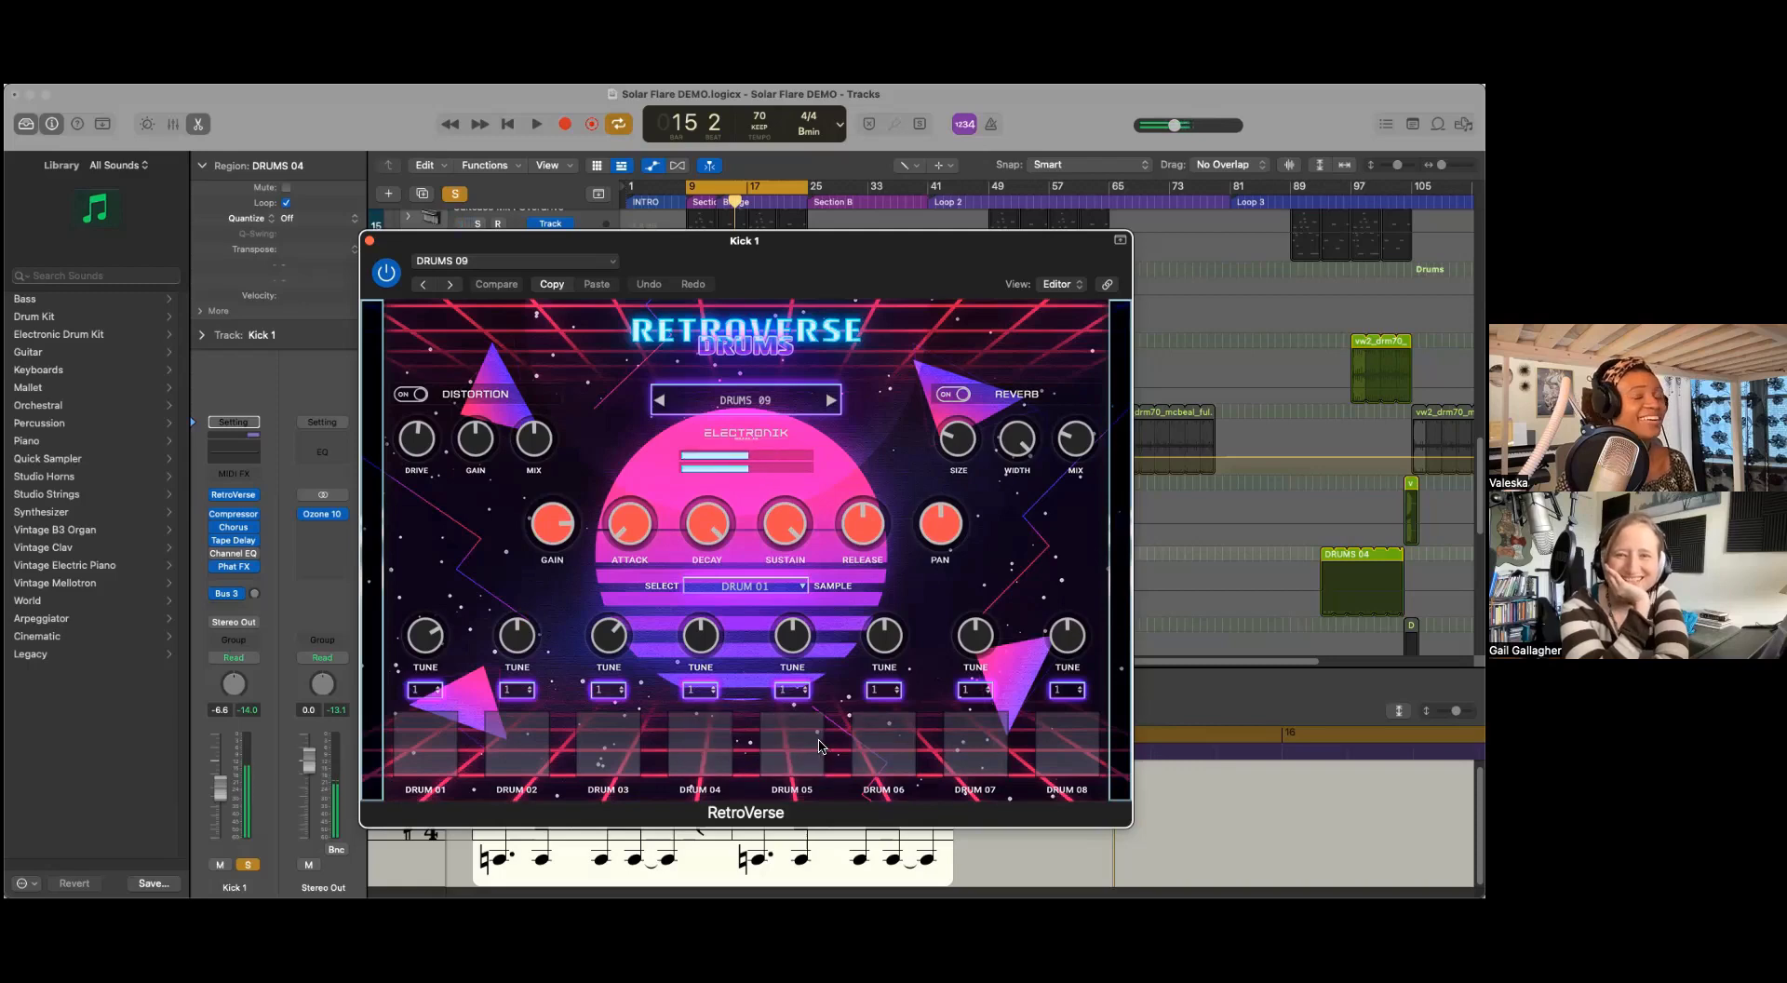
click(689, 759)
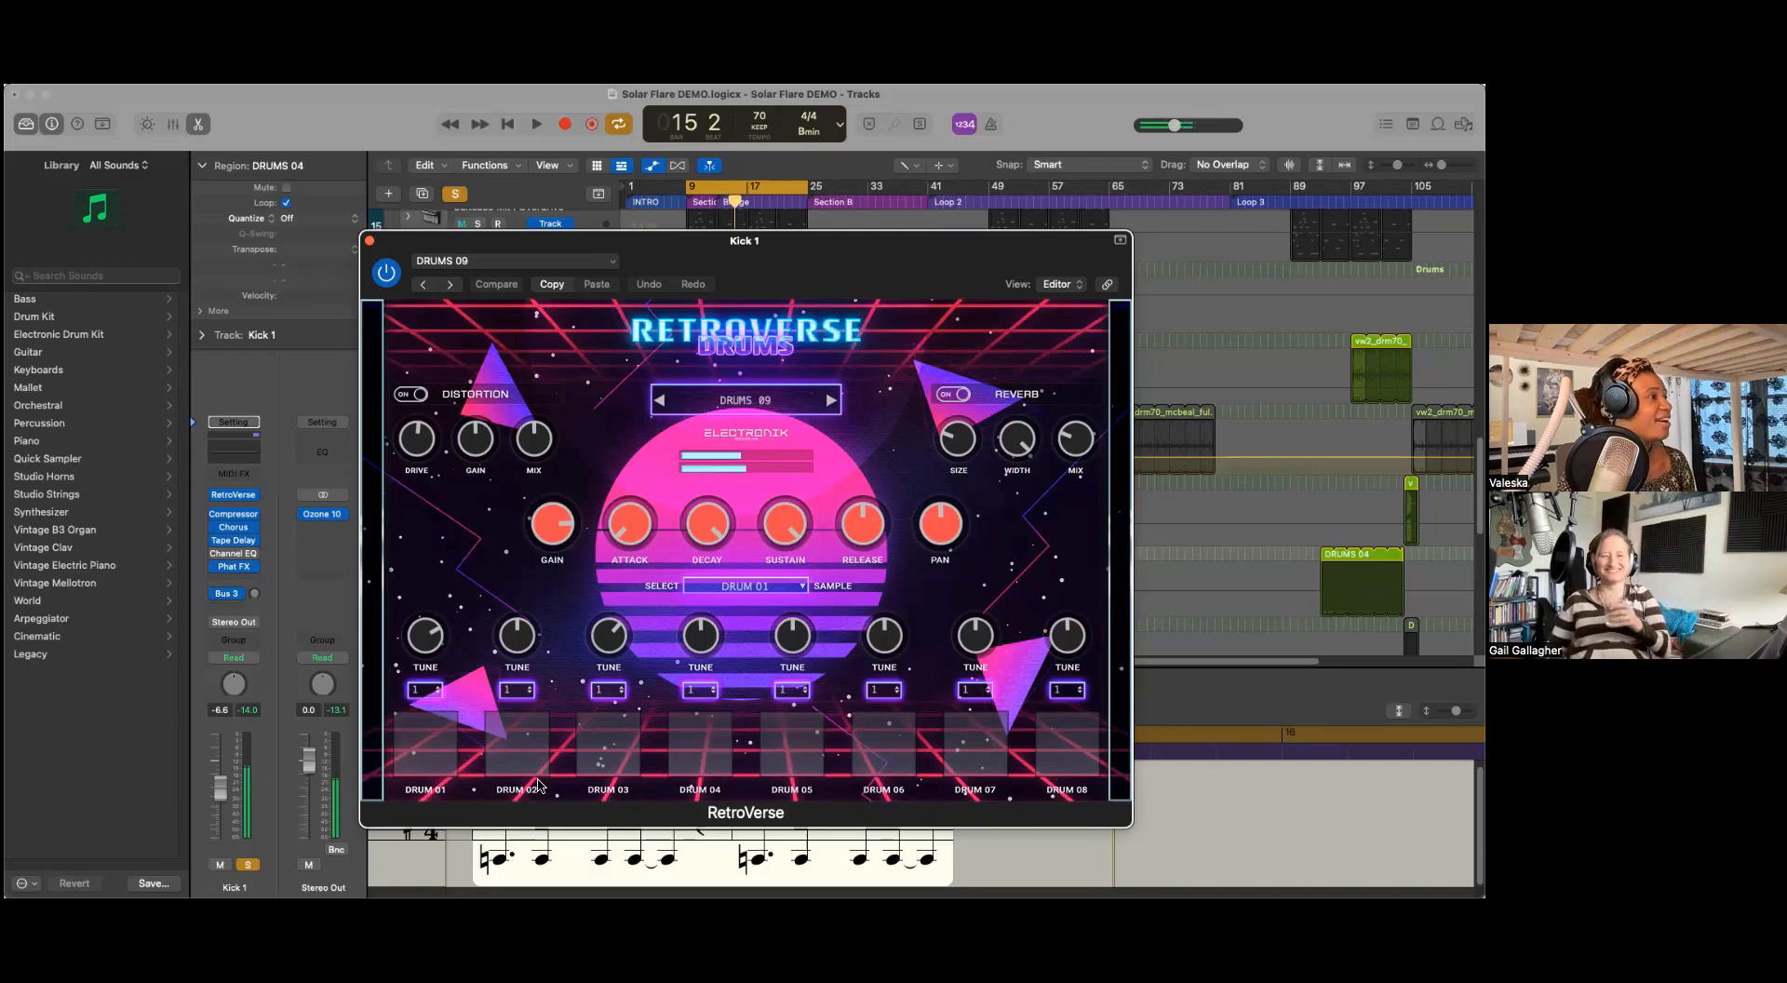
click(416, 791)
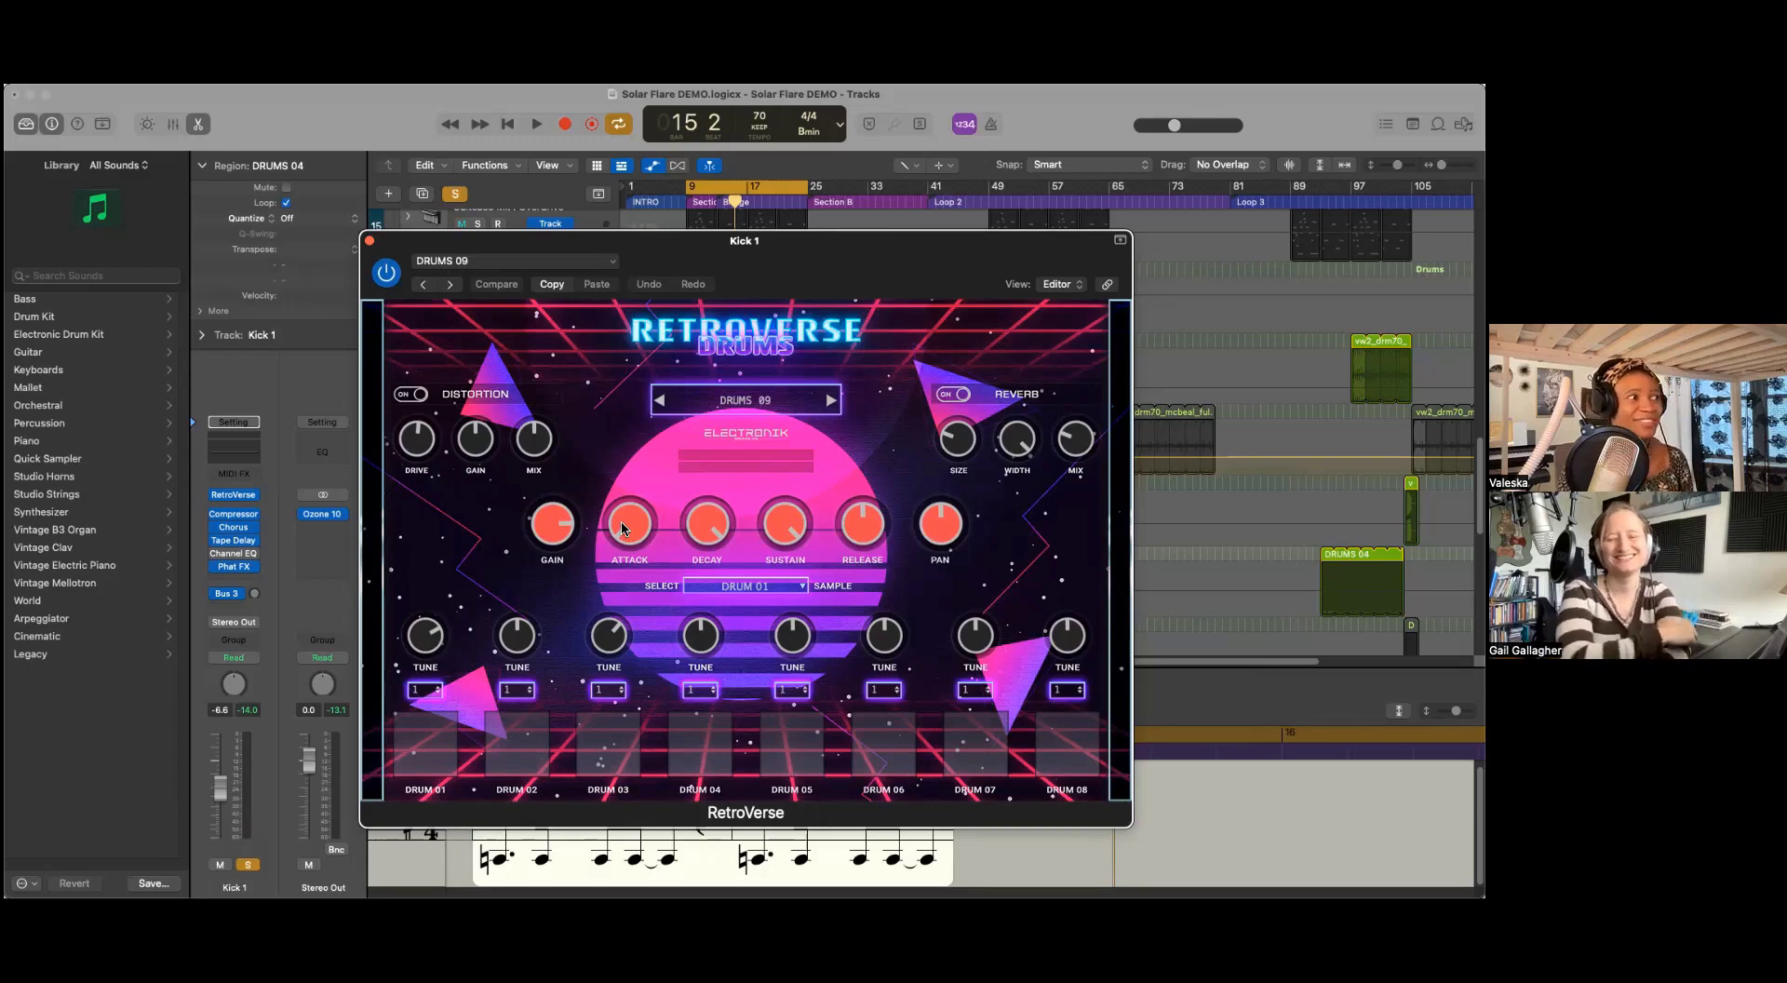
click(370, 241)
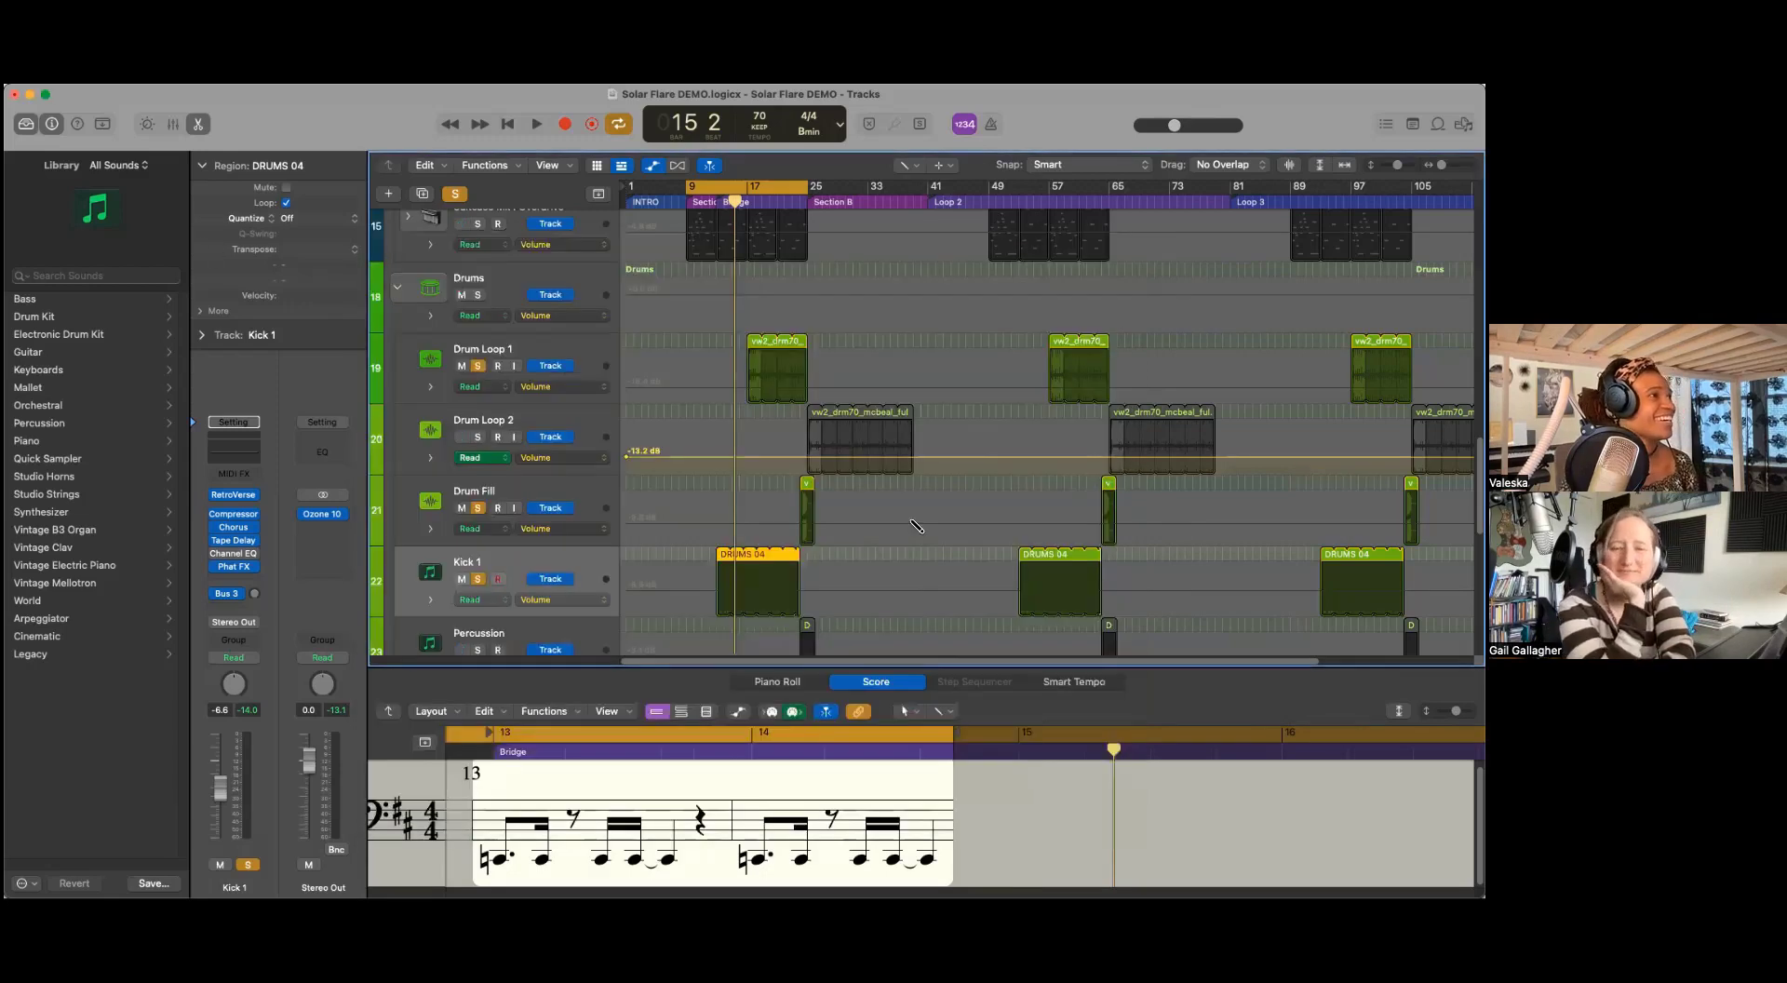
Step: Solo the Percussion track as well and play the arrangement from bar 24 with cycling off
scroll(752, 270, down, 5)
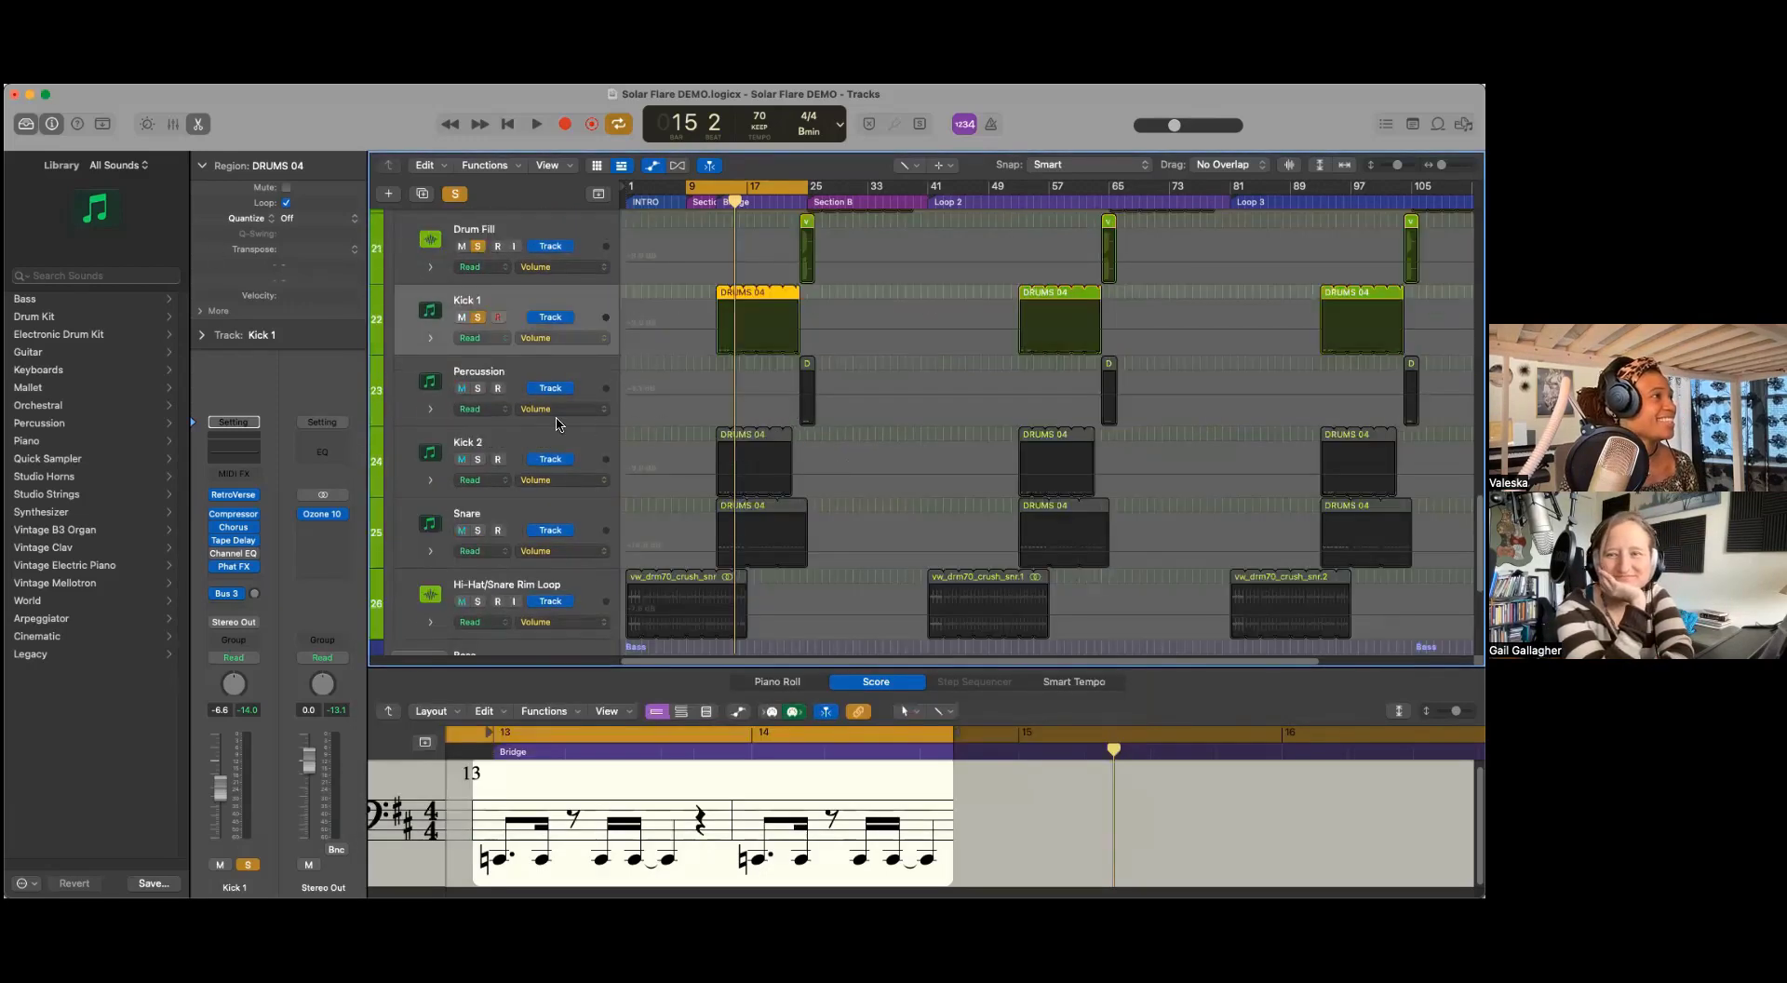
click(478, 388)
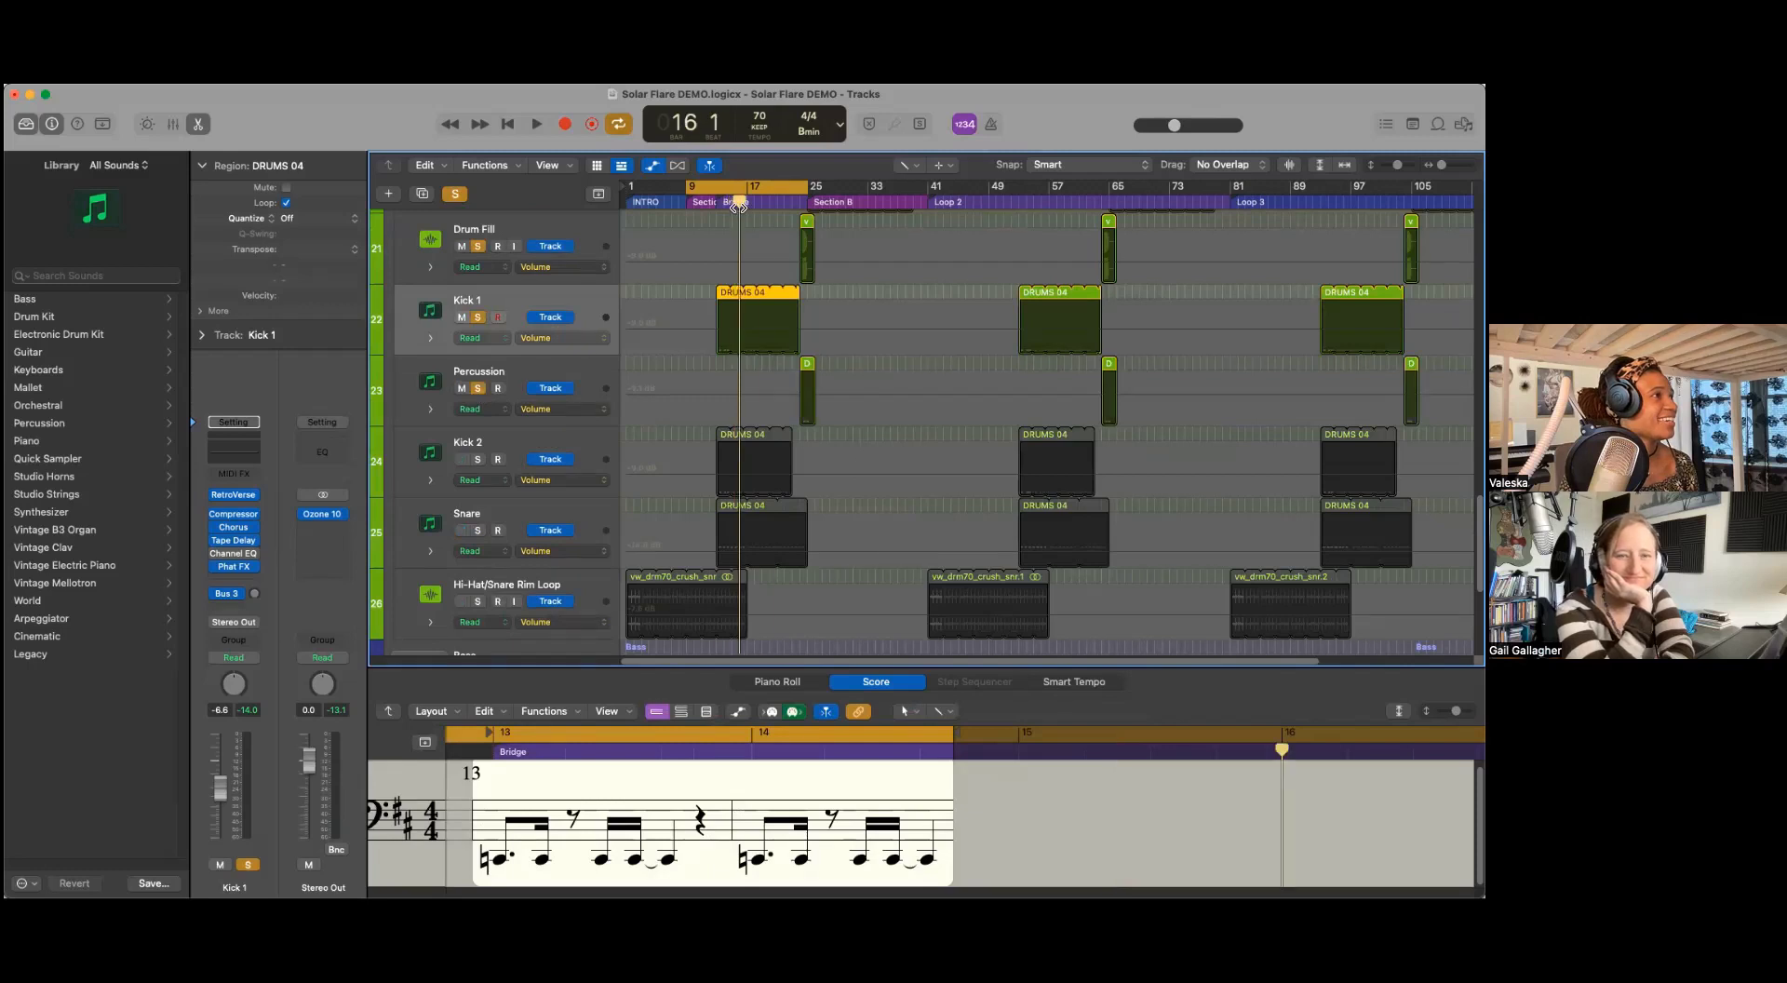
drag(808, 233, 799, 234)
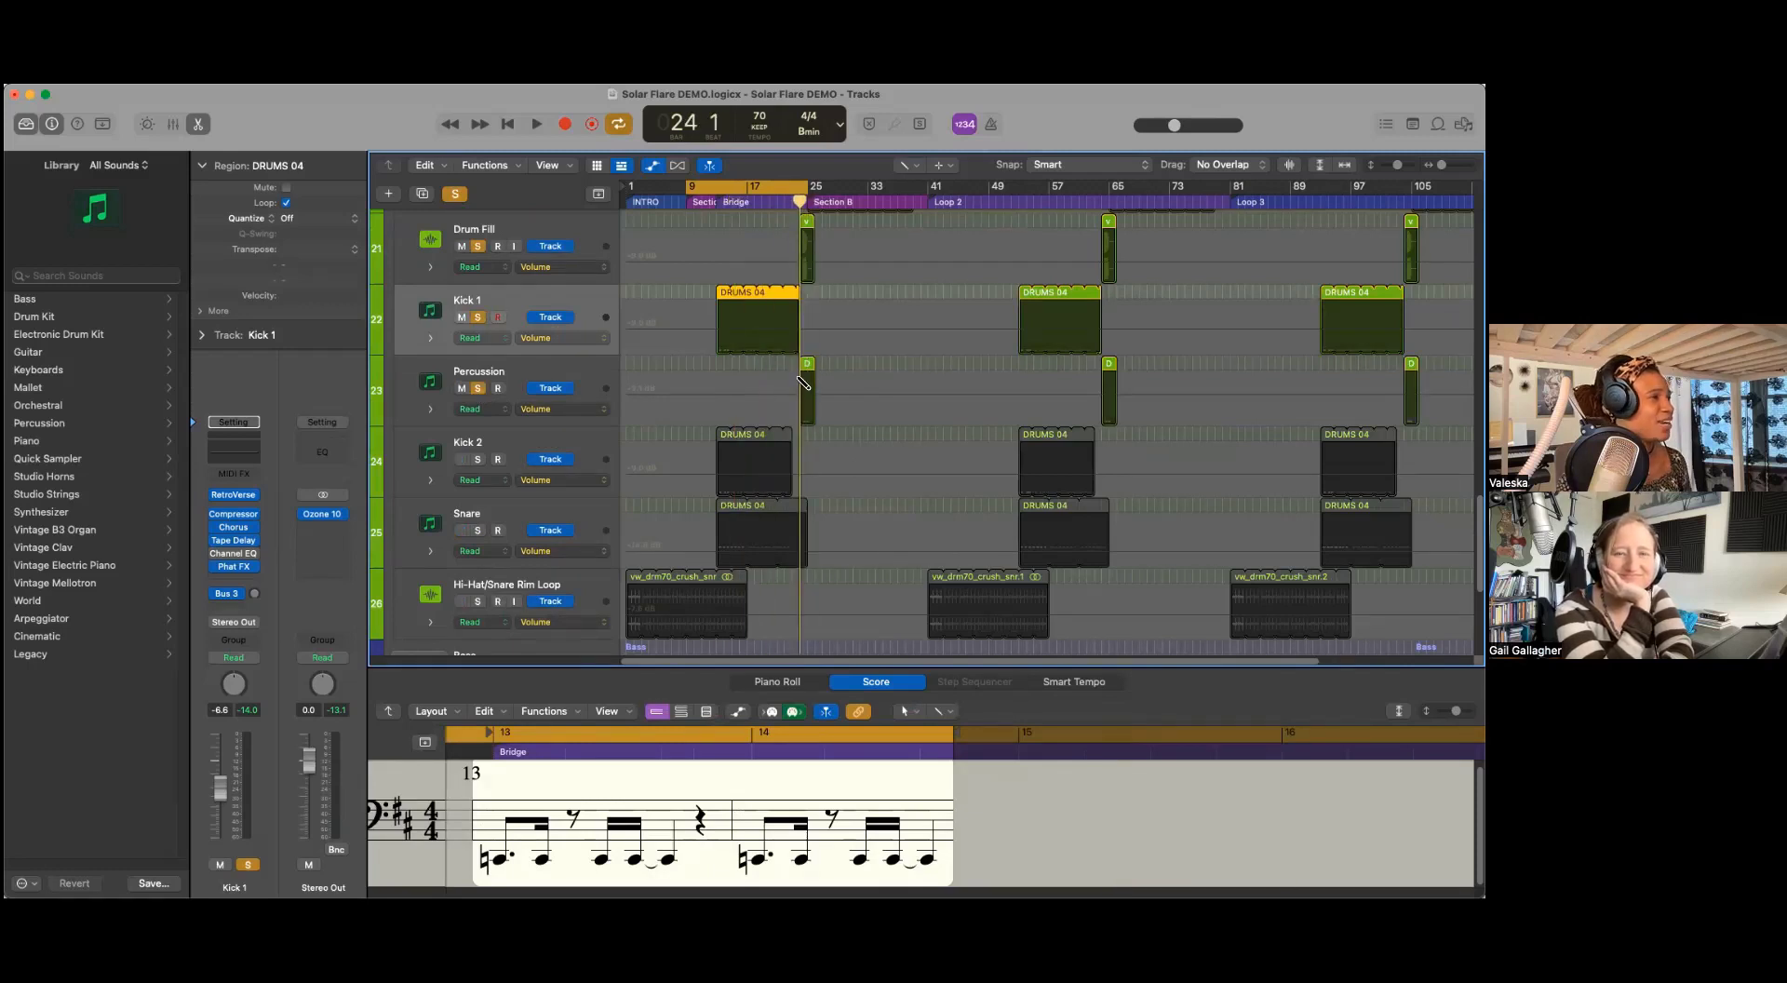
click(613, 130)
key(space)
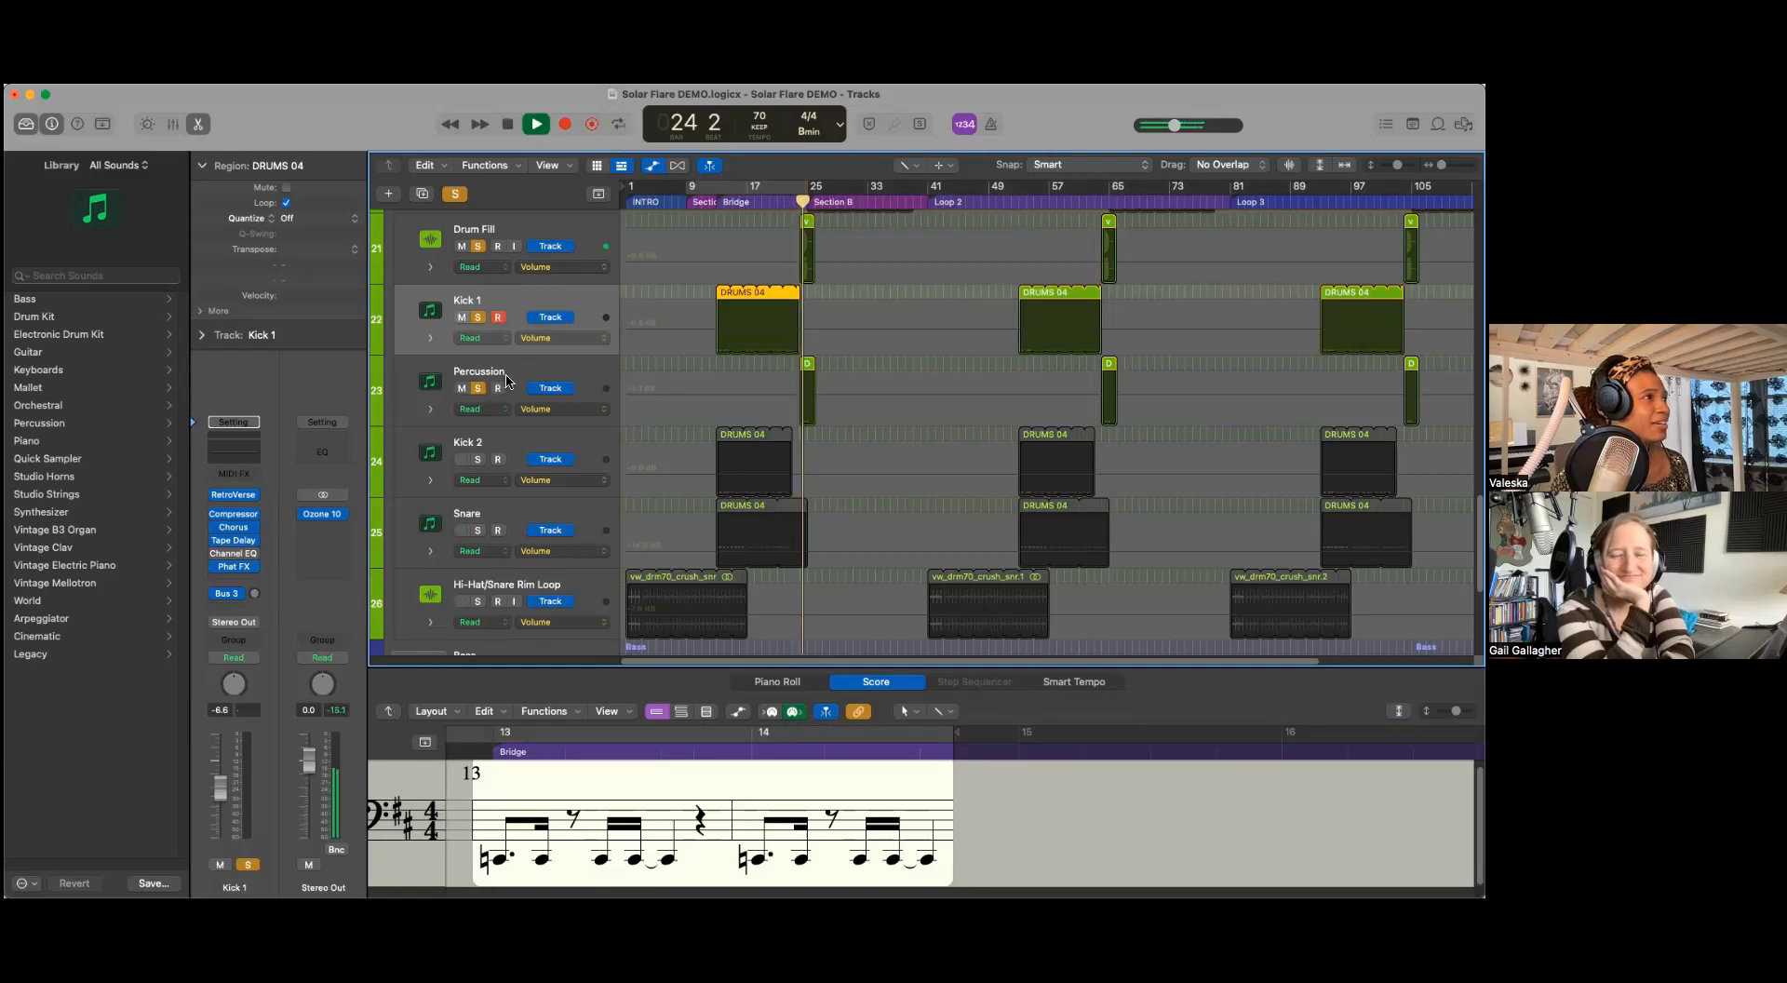
key(space)
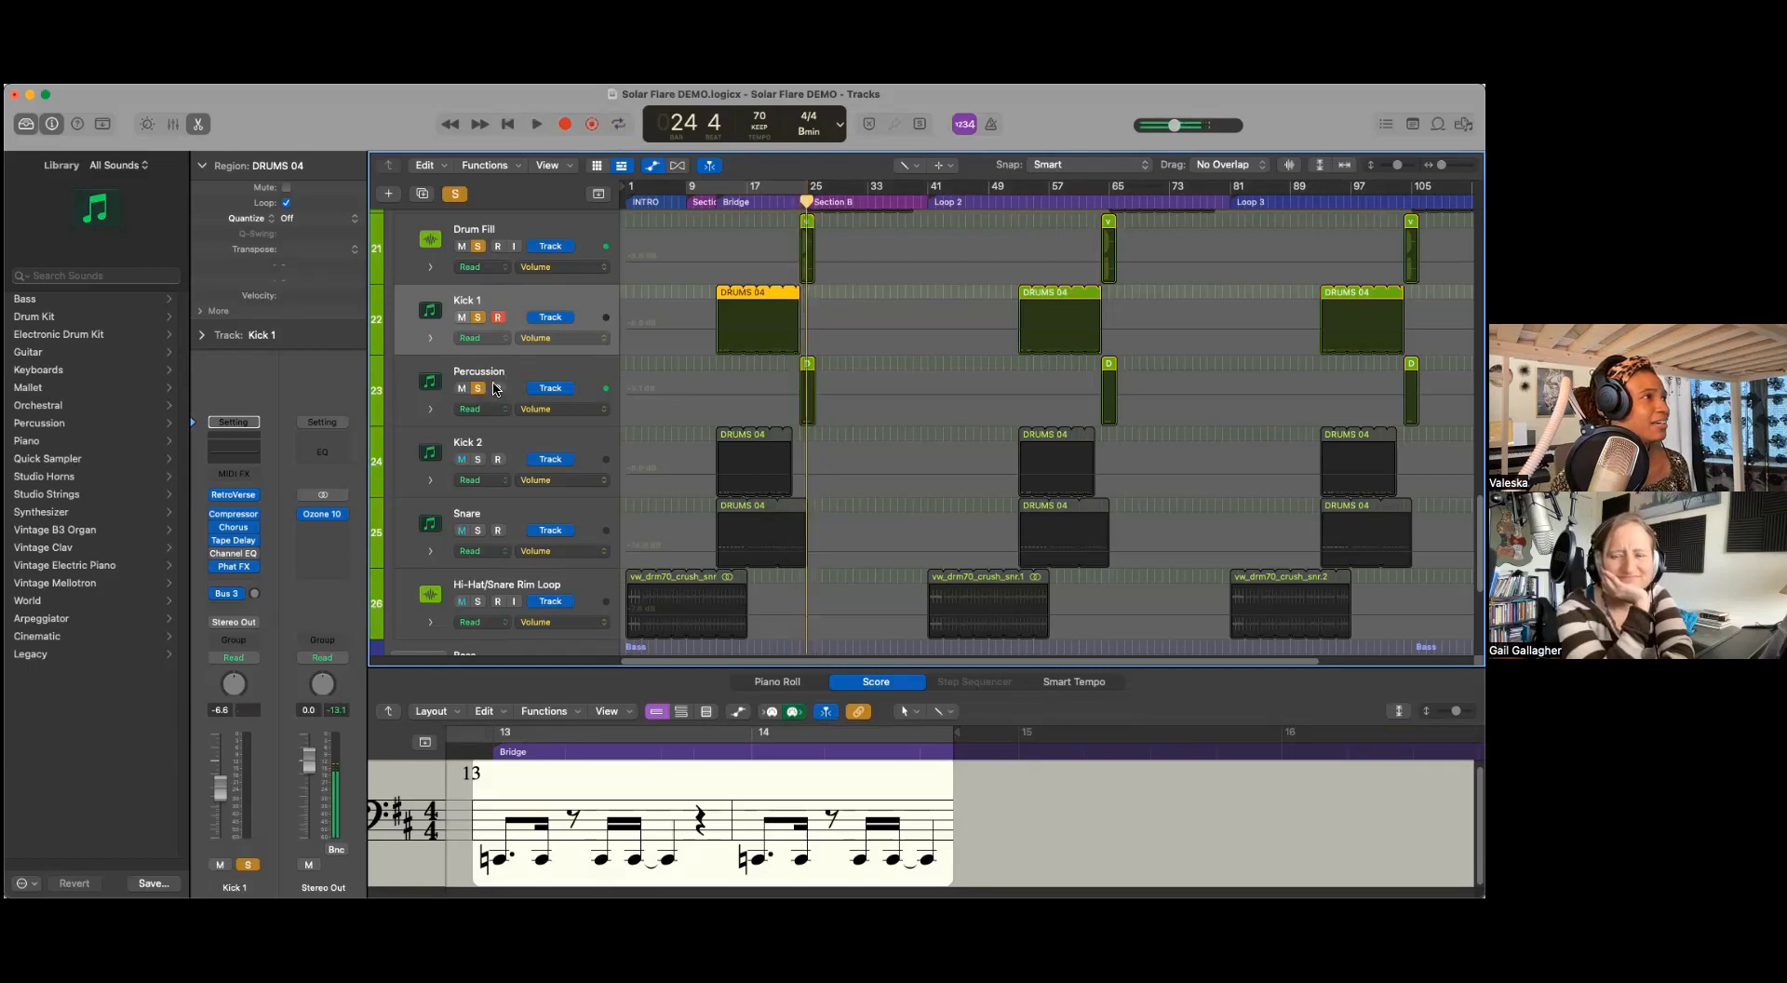
Step: Remove the solos from Kick 1 and Drum Fill and replay the Percussion region from bar 24
click(478, 316)
click(479, 248)
drag(808, 206, 801, 206)
key(space)
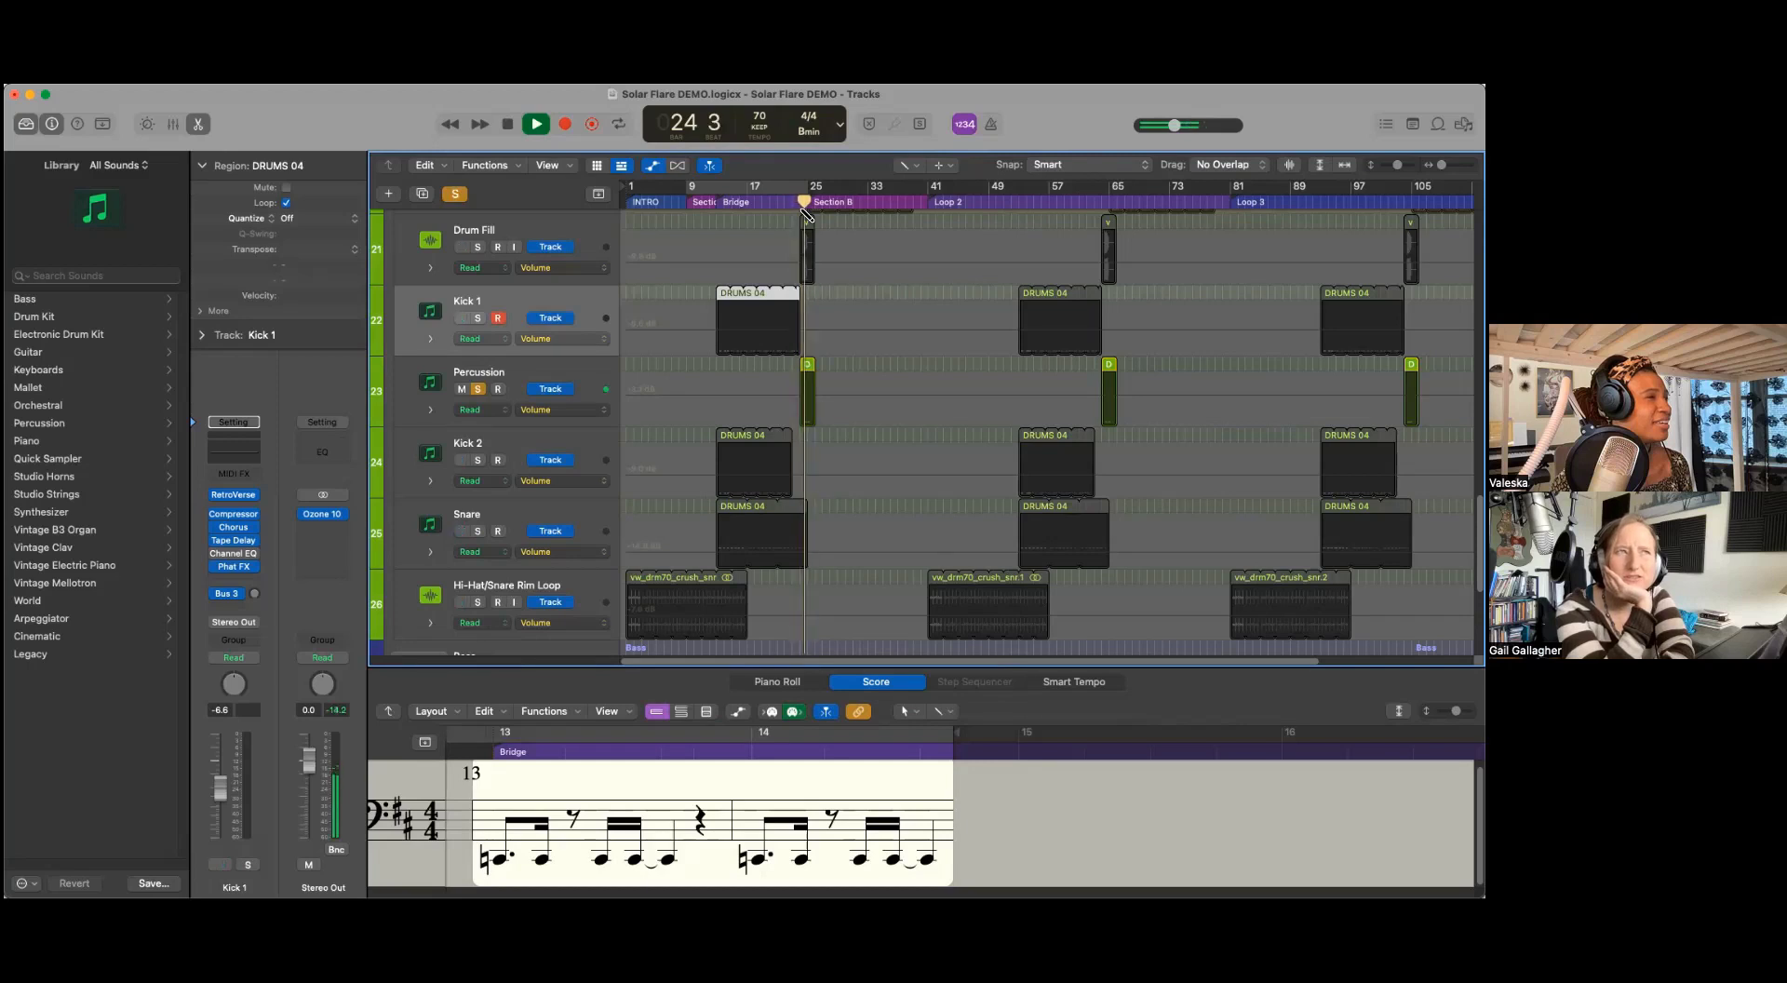
key(space)
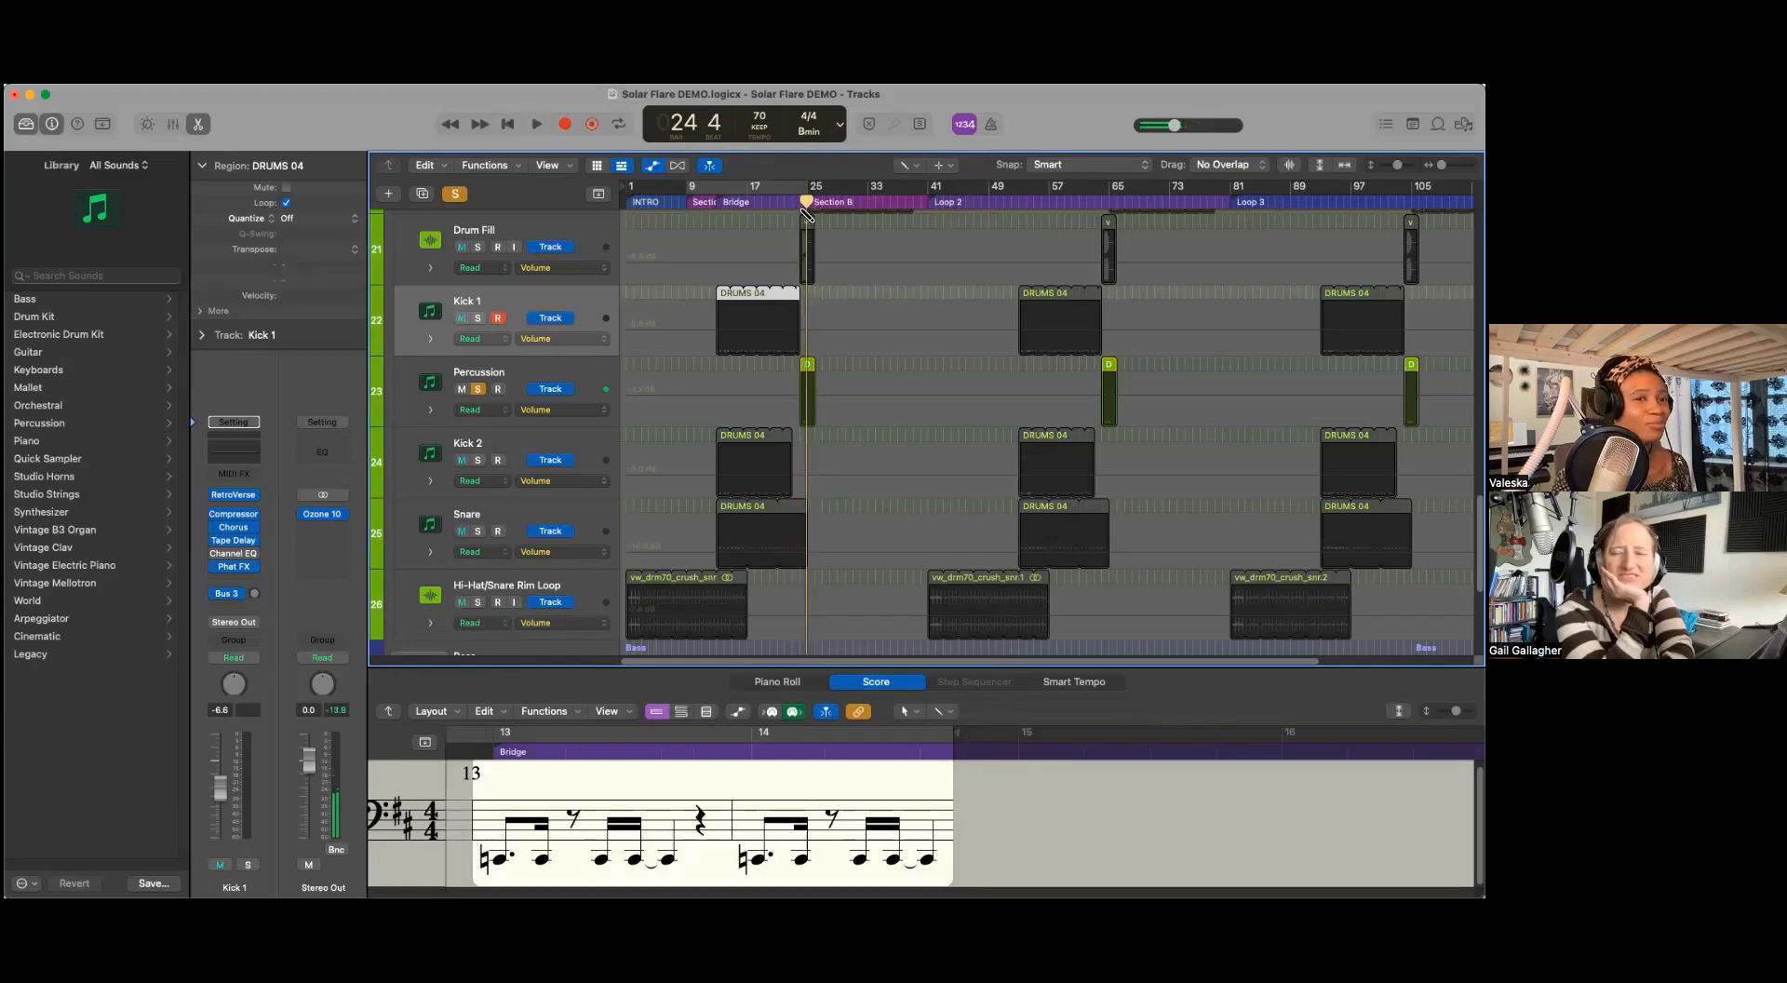
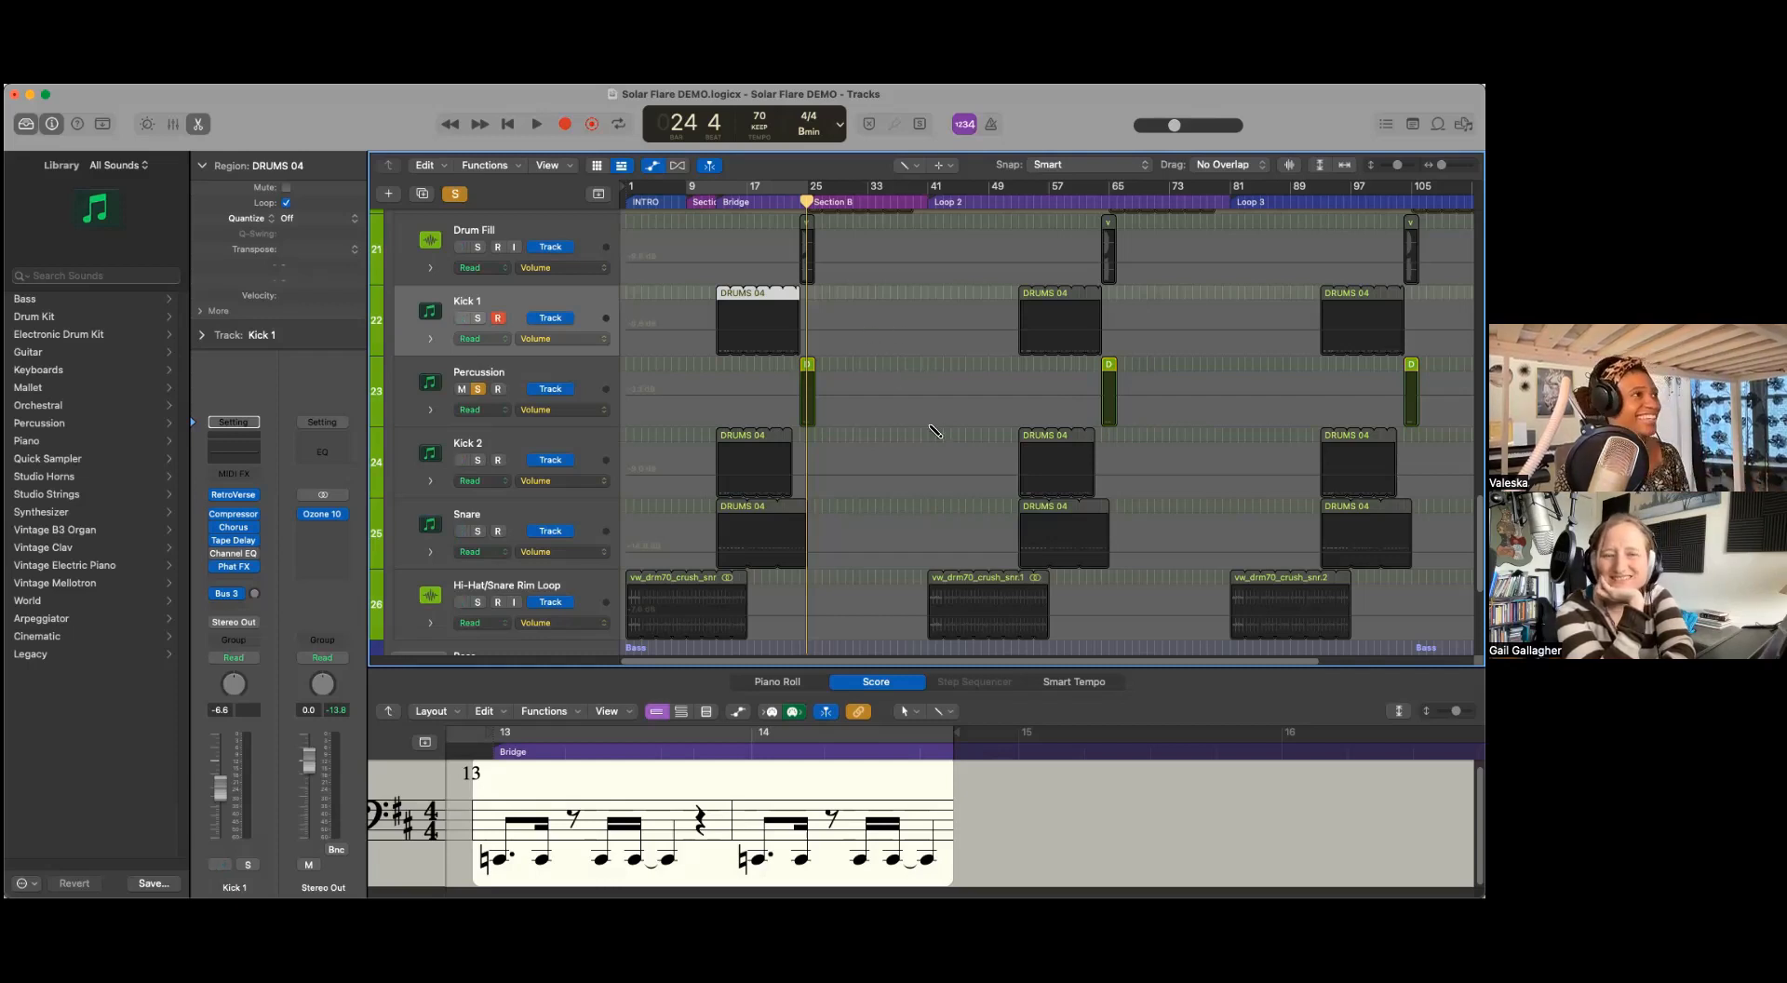
Step: Turn the cycle range over bars 9 to 25 back on and clear all track solos
scroll(928, 446, up, 3)
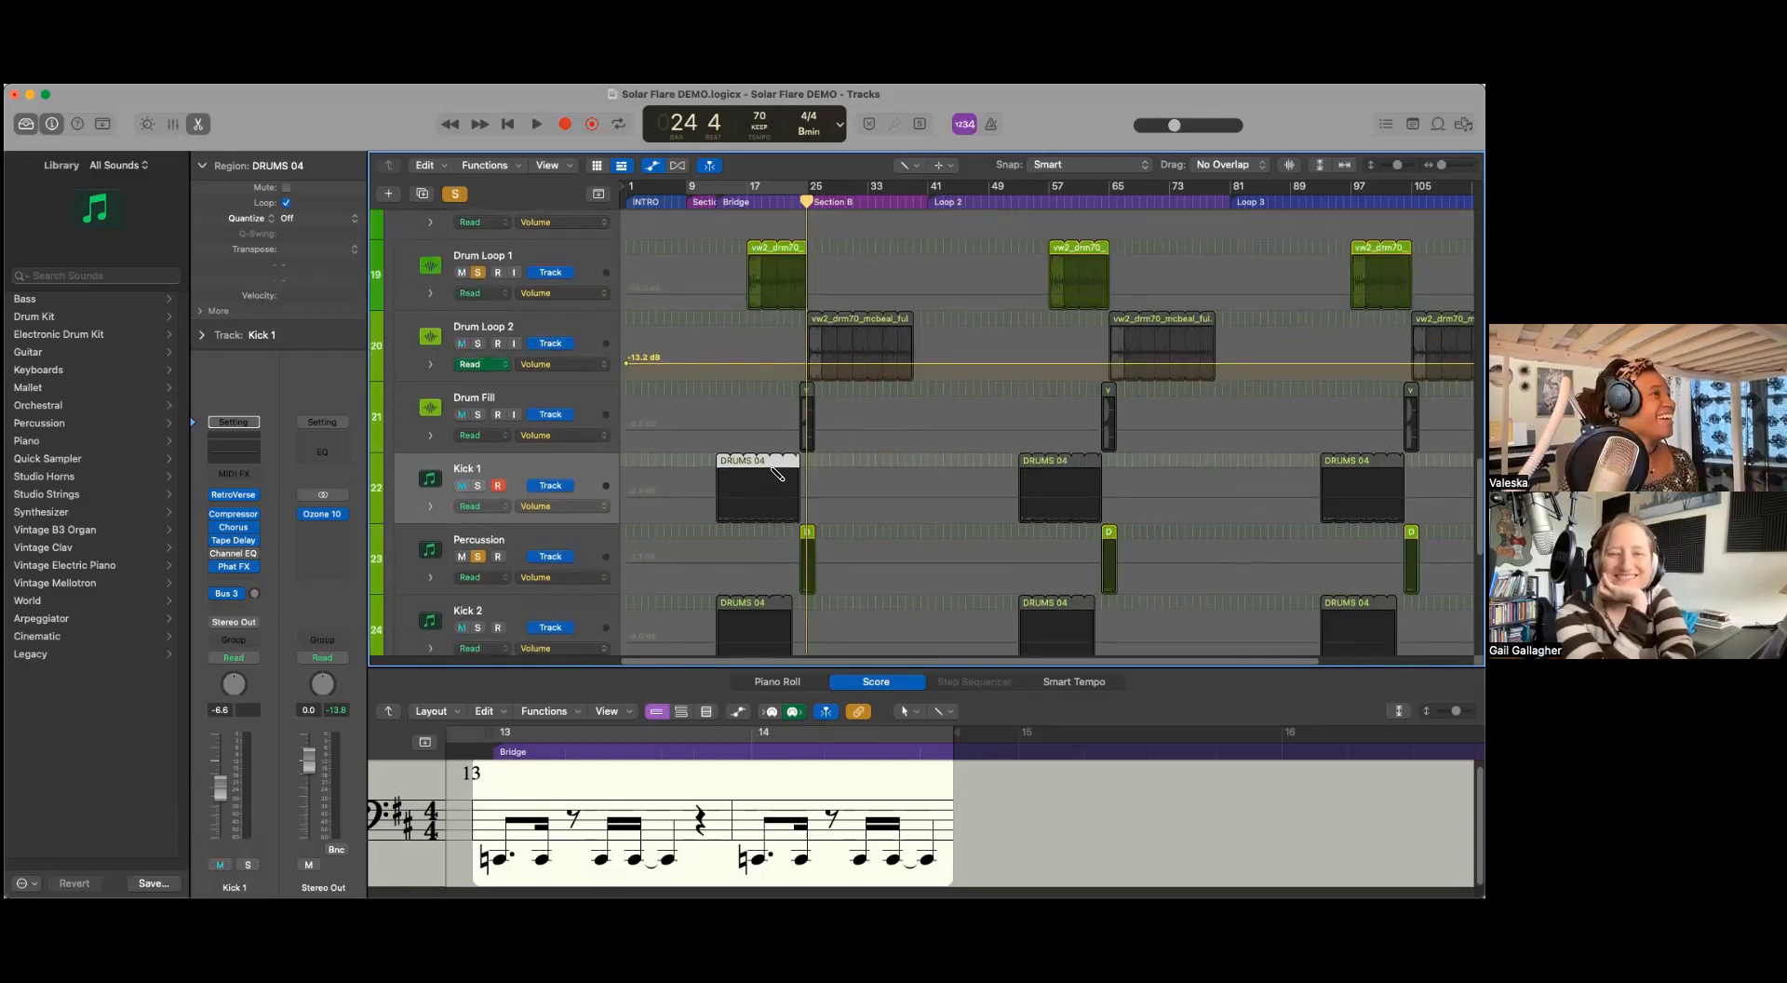
scroll(779, 475, down, 2)
click(769, 191)
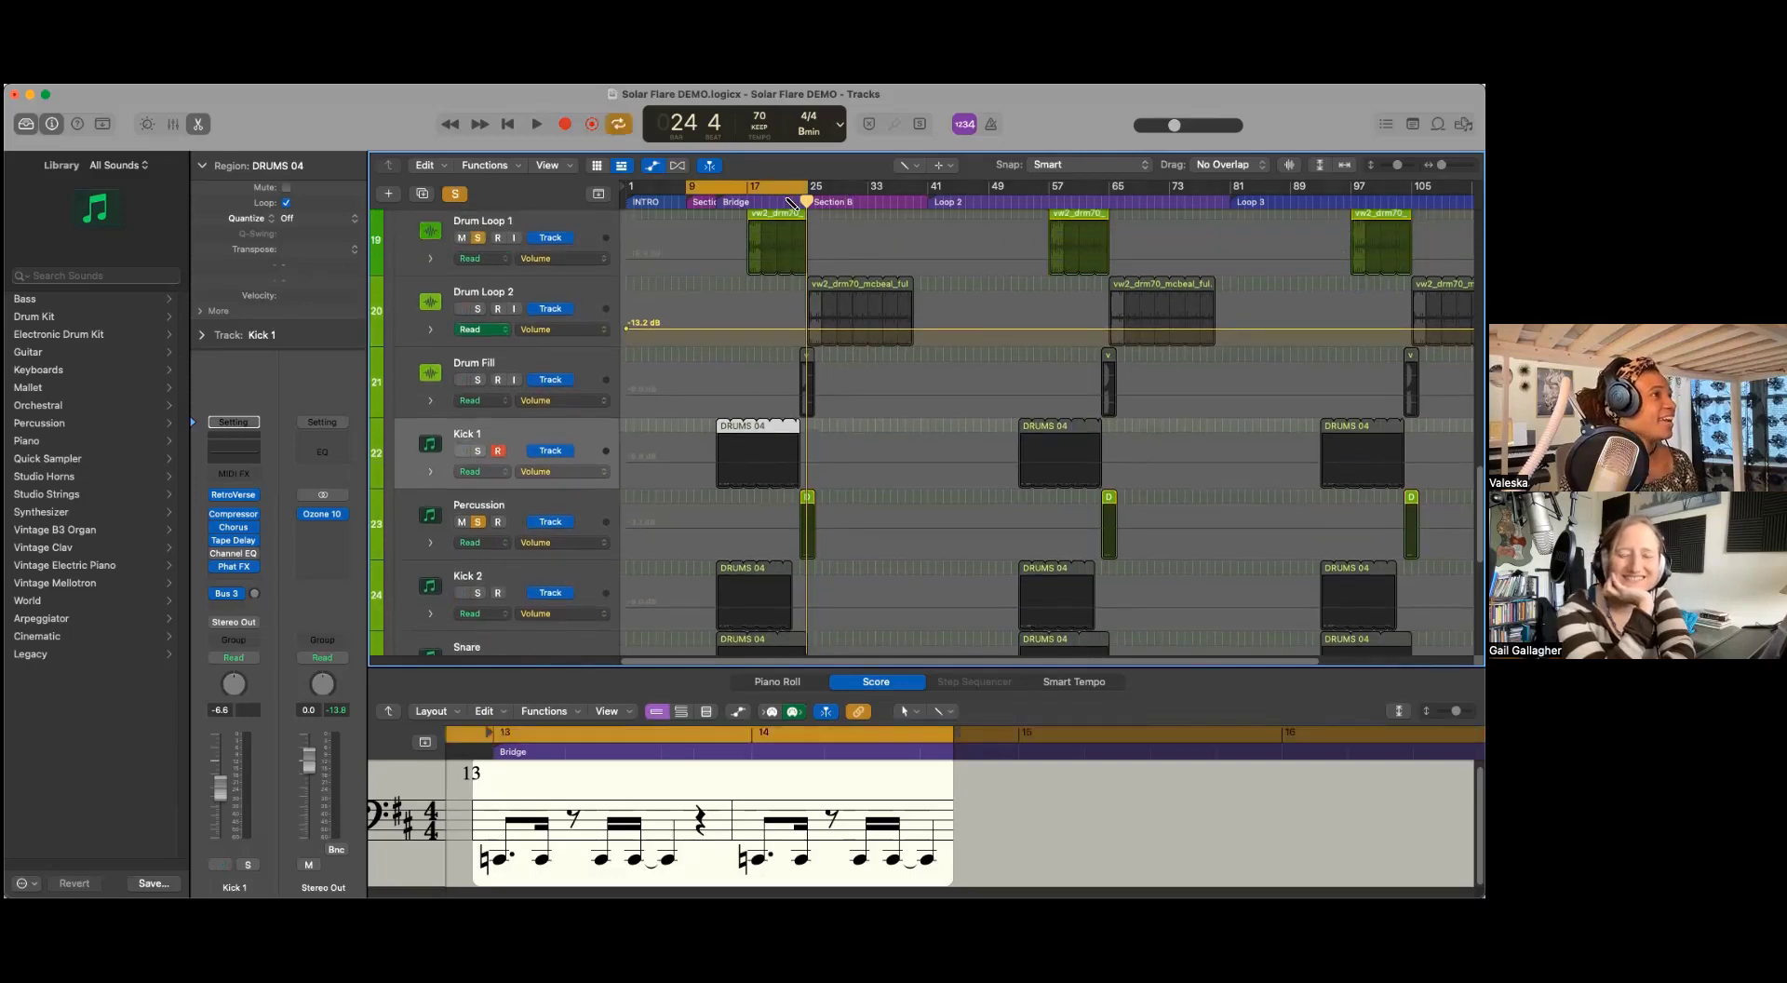
scroll(614, 326, up, 15)
scroll(613, 326, up, 3)
click(455, 193)
Step: Place the playhead at bar 18 and solo the Kick 1 and Kick 2 tracks
scroll(789, 386, down, 10)
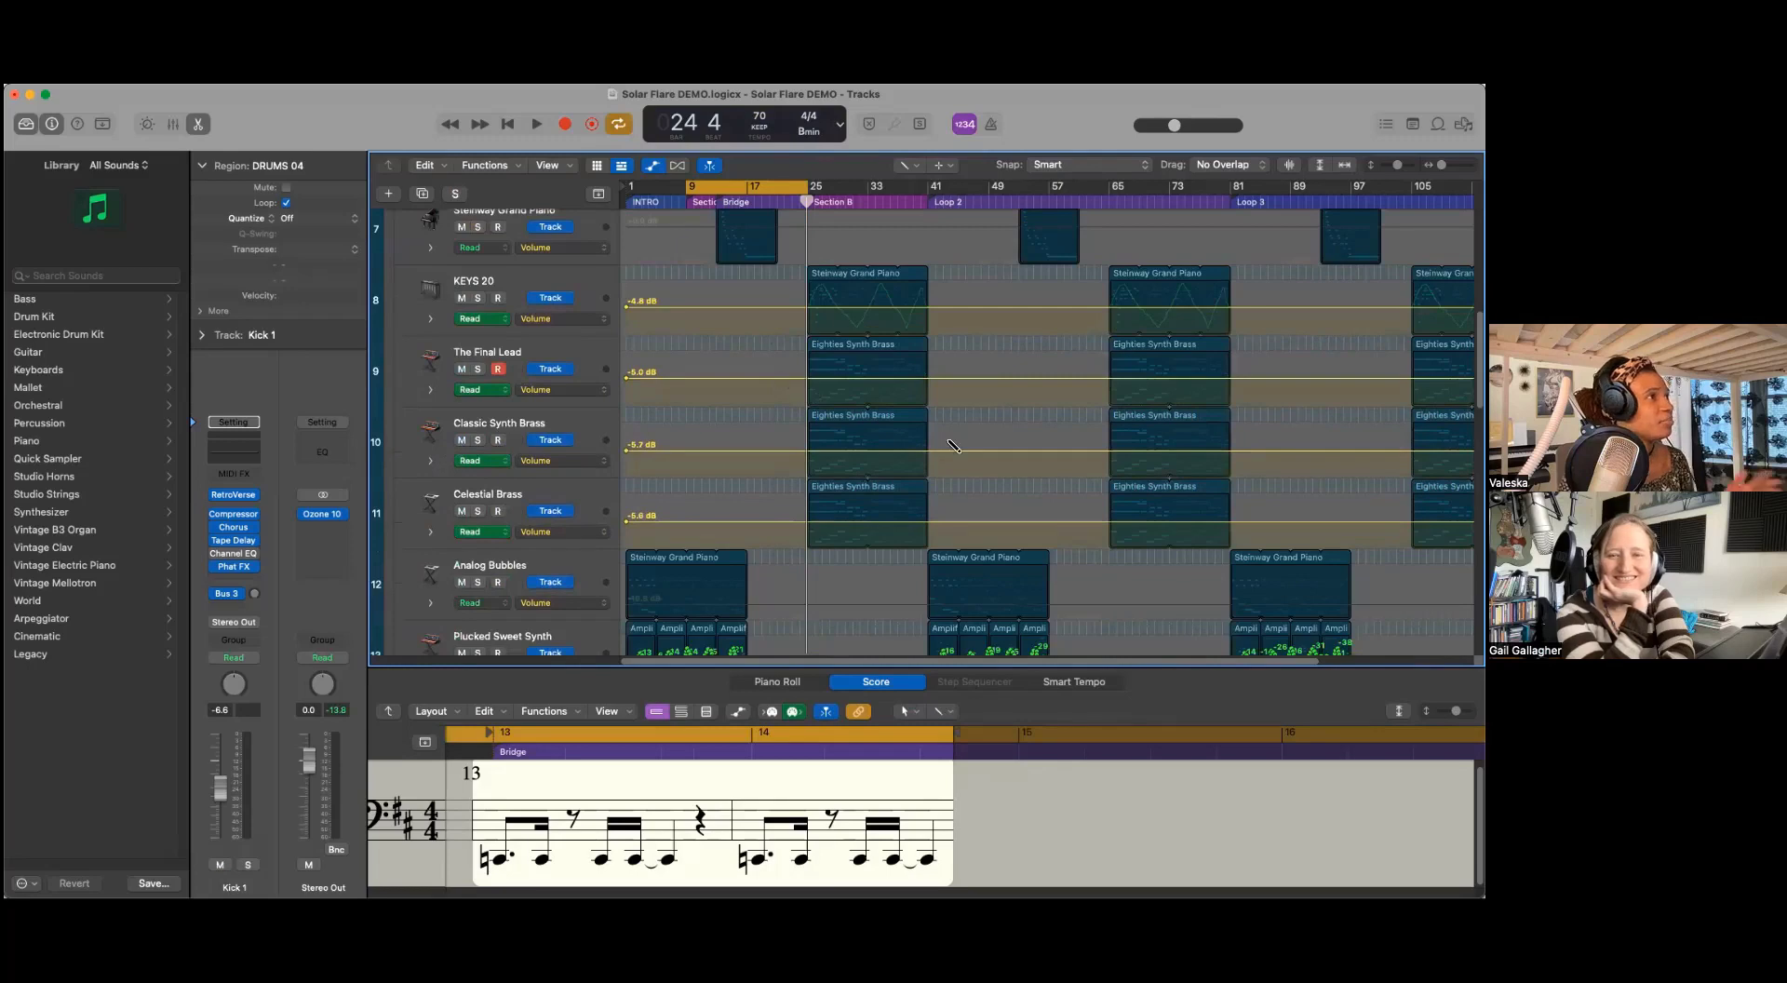
scroll(958, 456, down, 18)
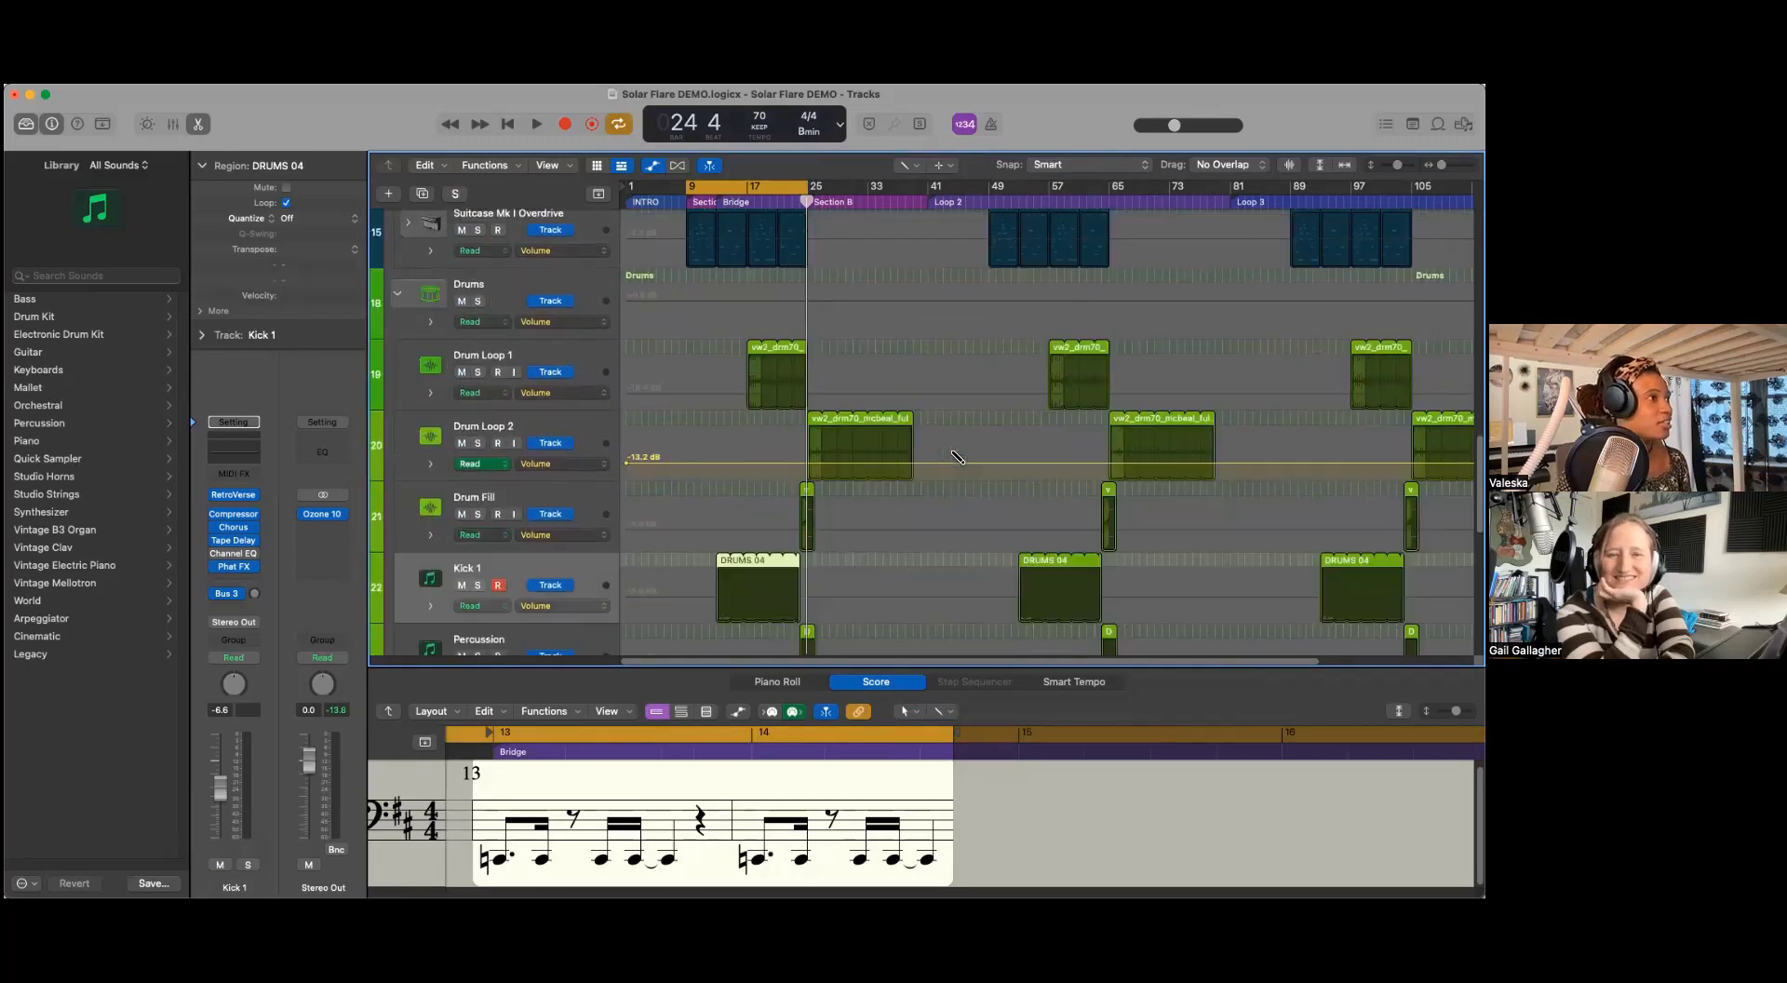
scroll(958, 456, down, 2)
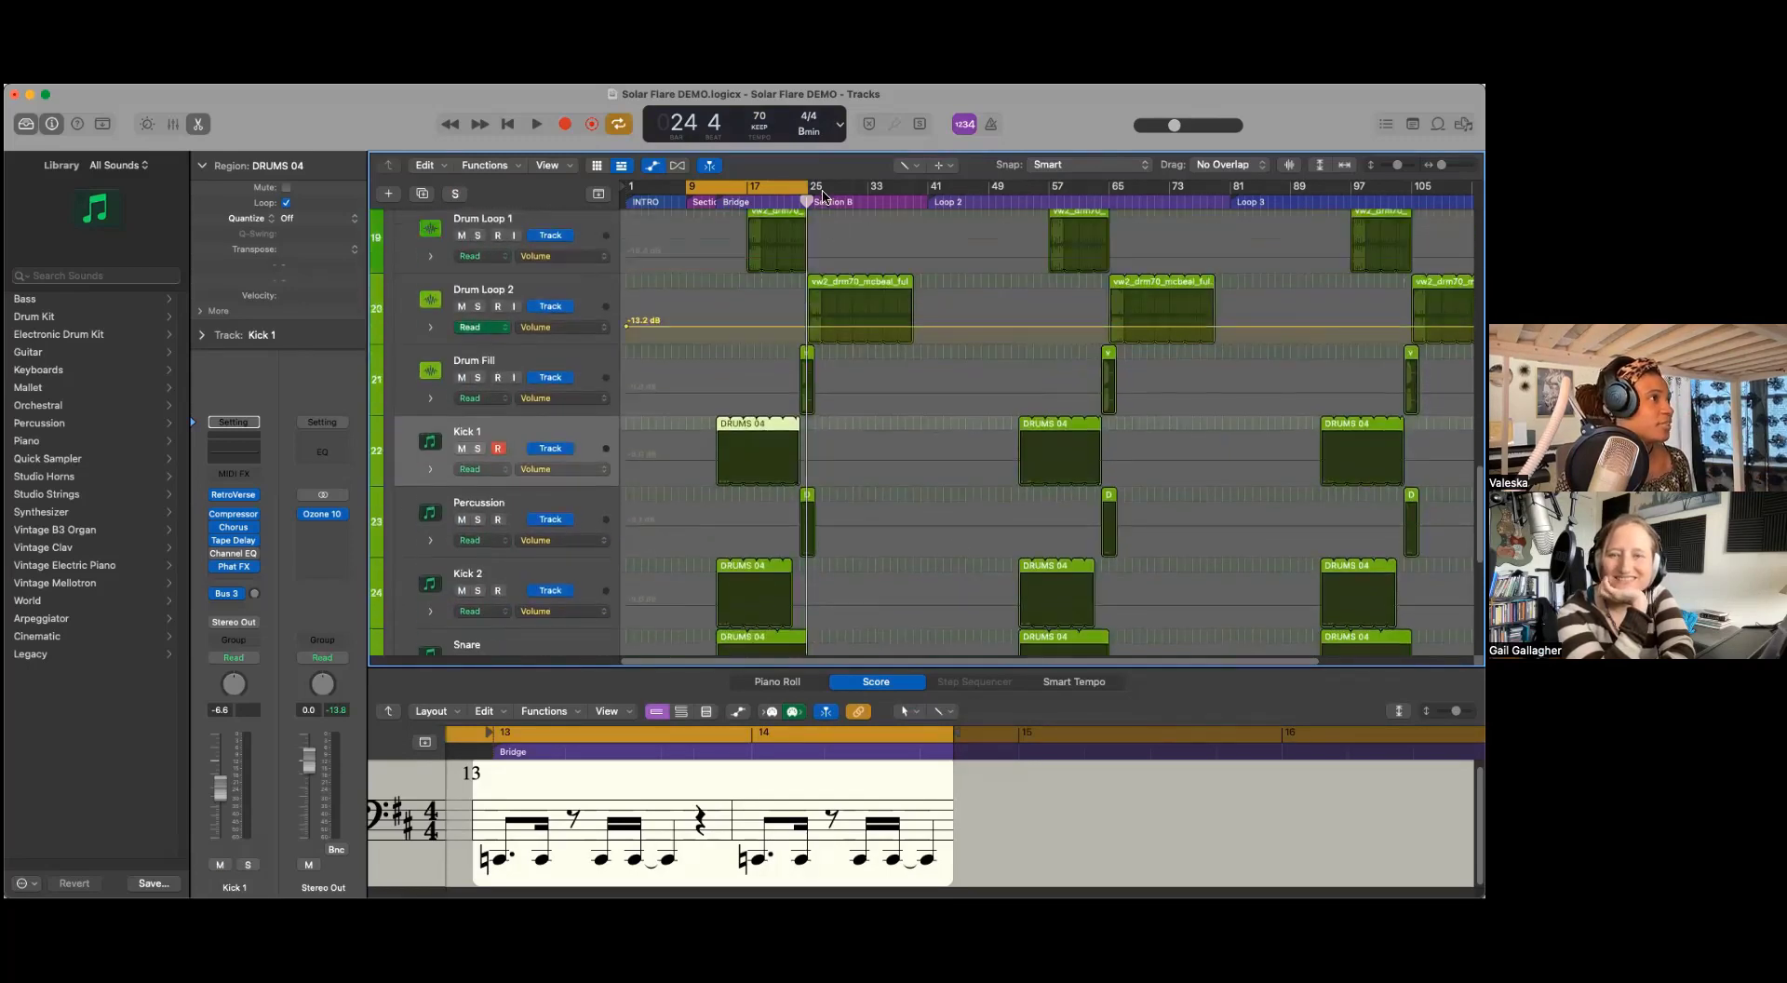
drag(807, 202, 754, 201)
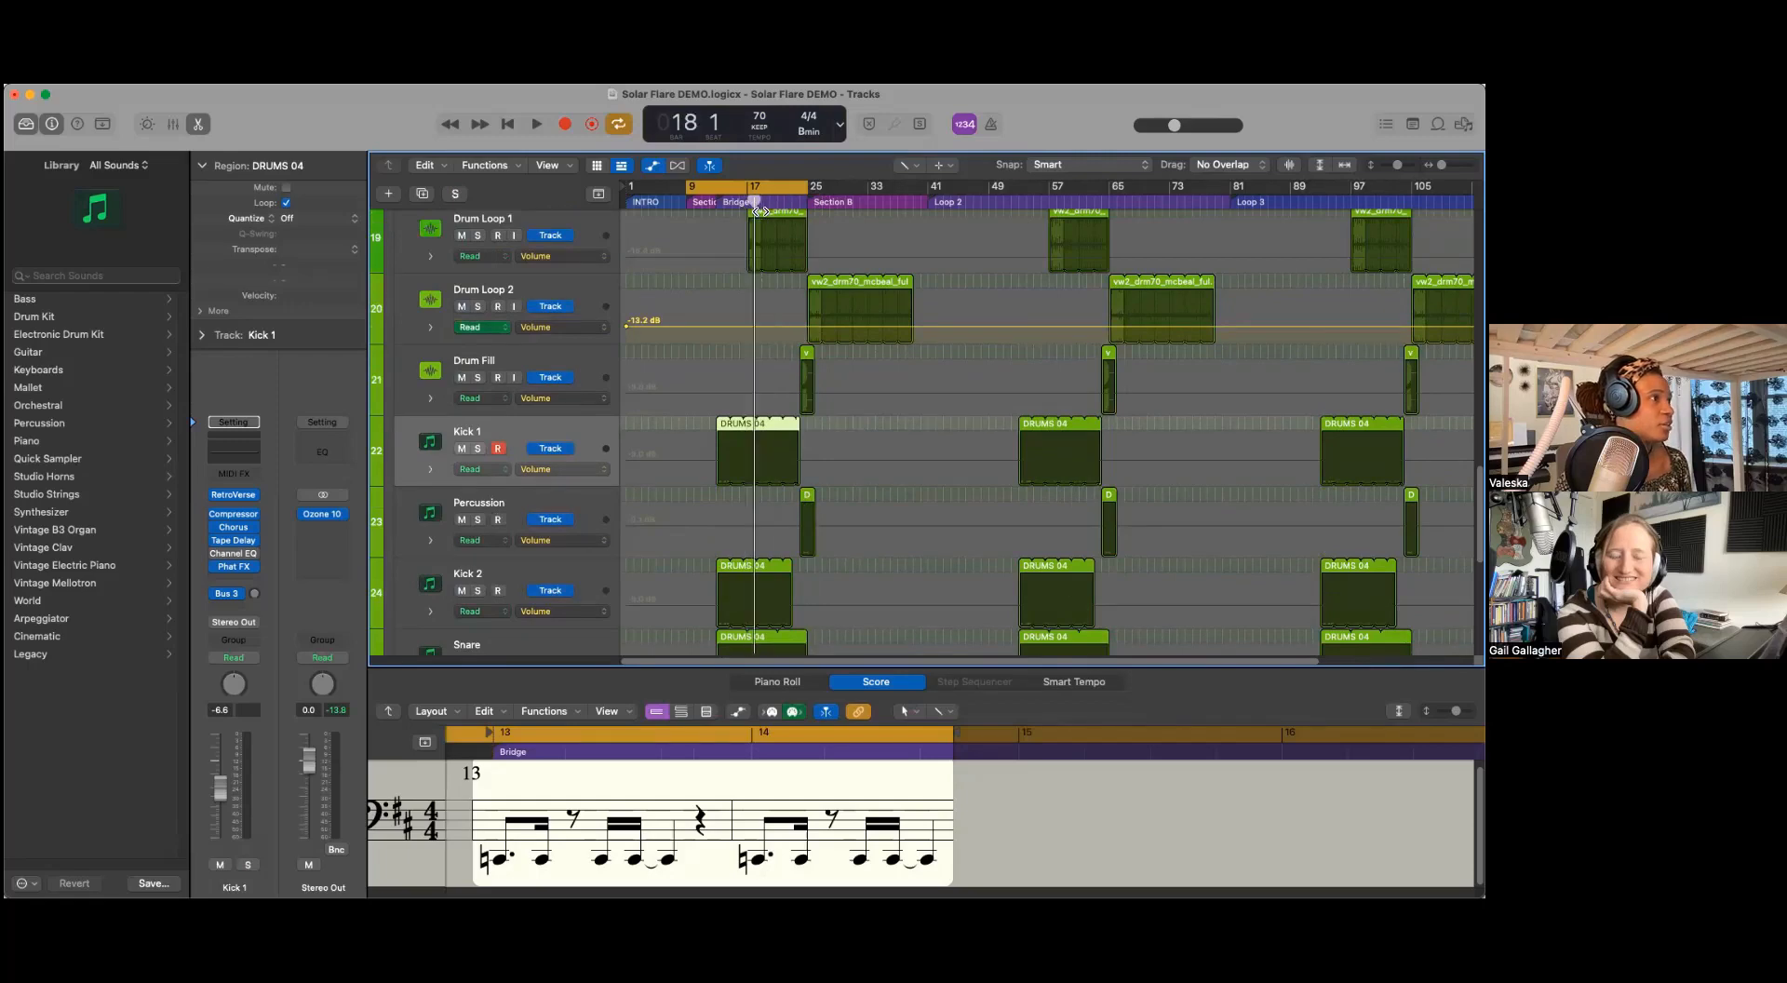
click(477, 448)
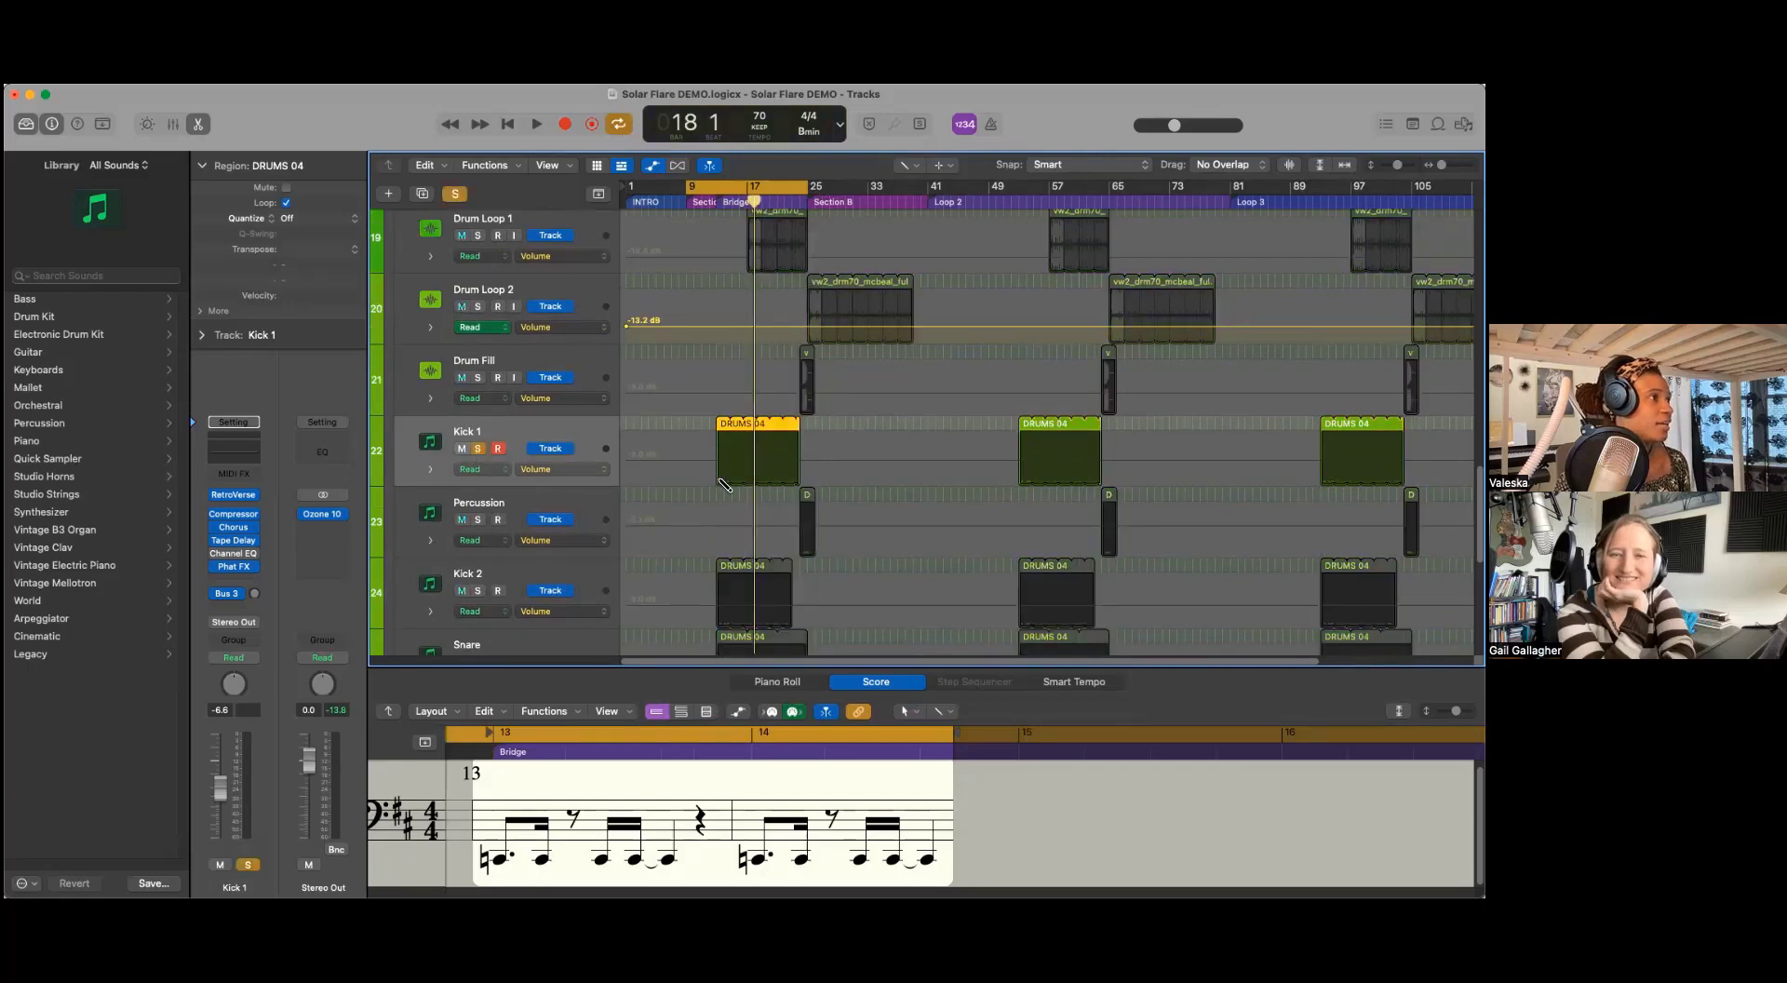
scroll(694, 480, down, 2)
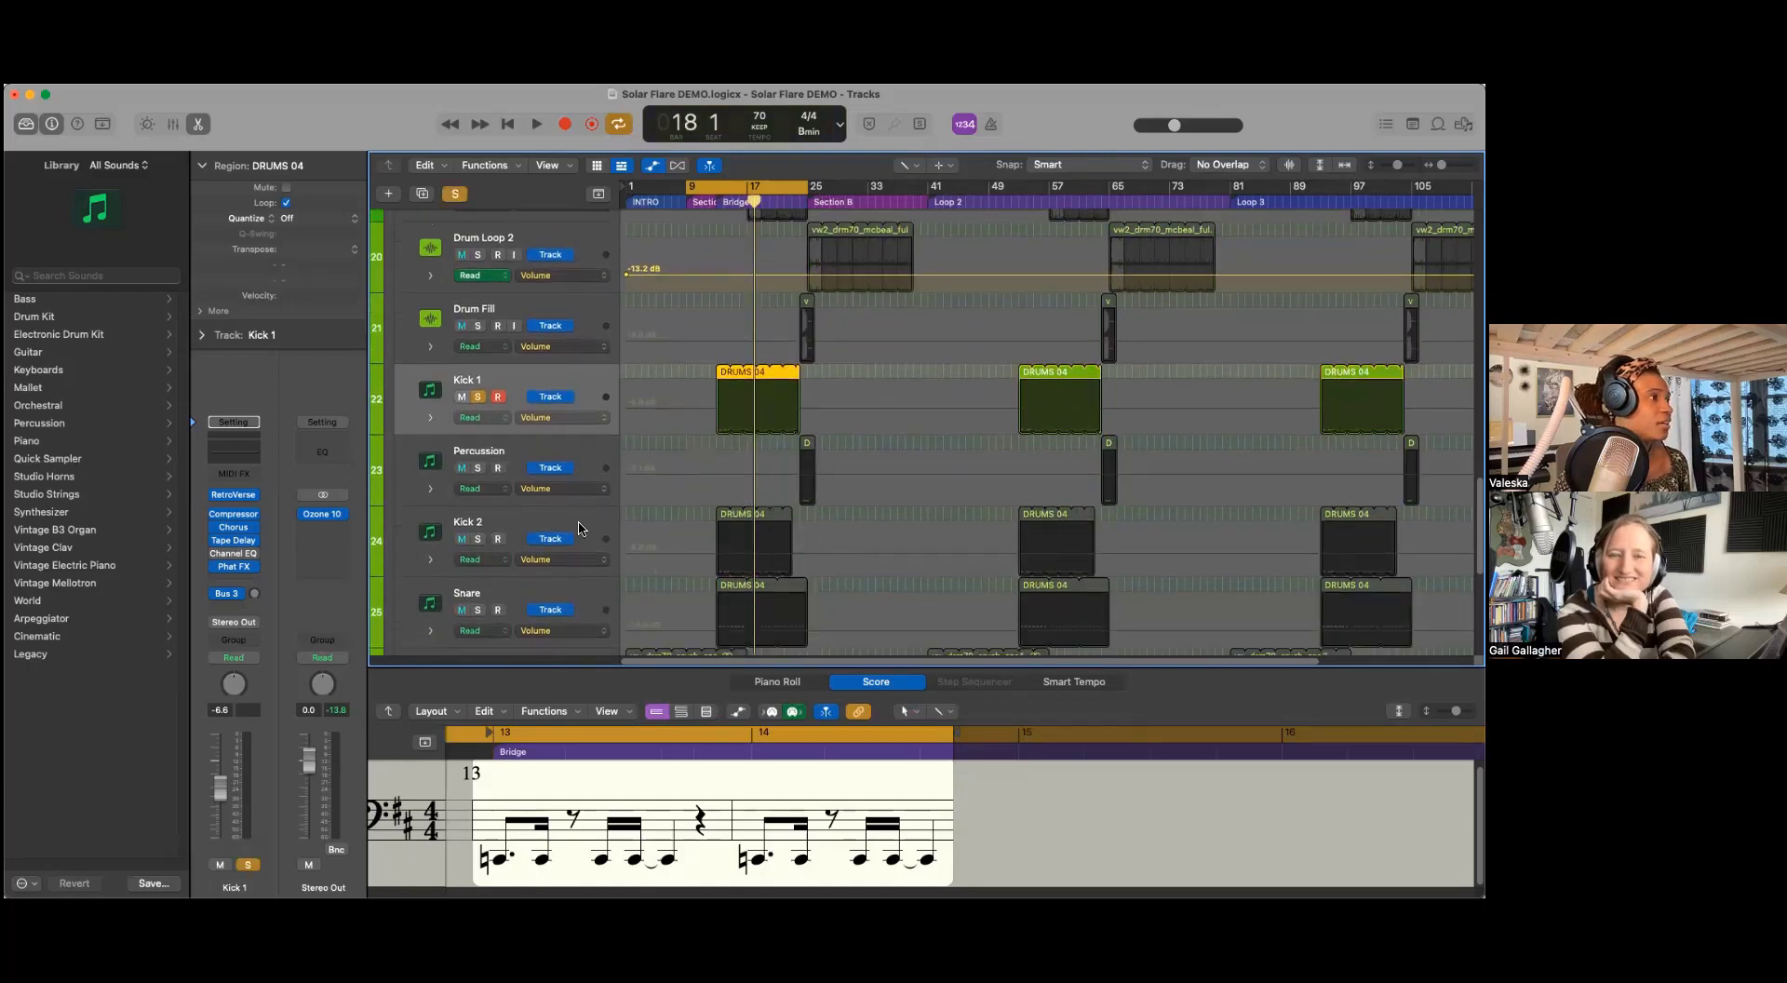
click(477, 537)
scroll(844, 546, down, 3)
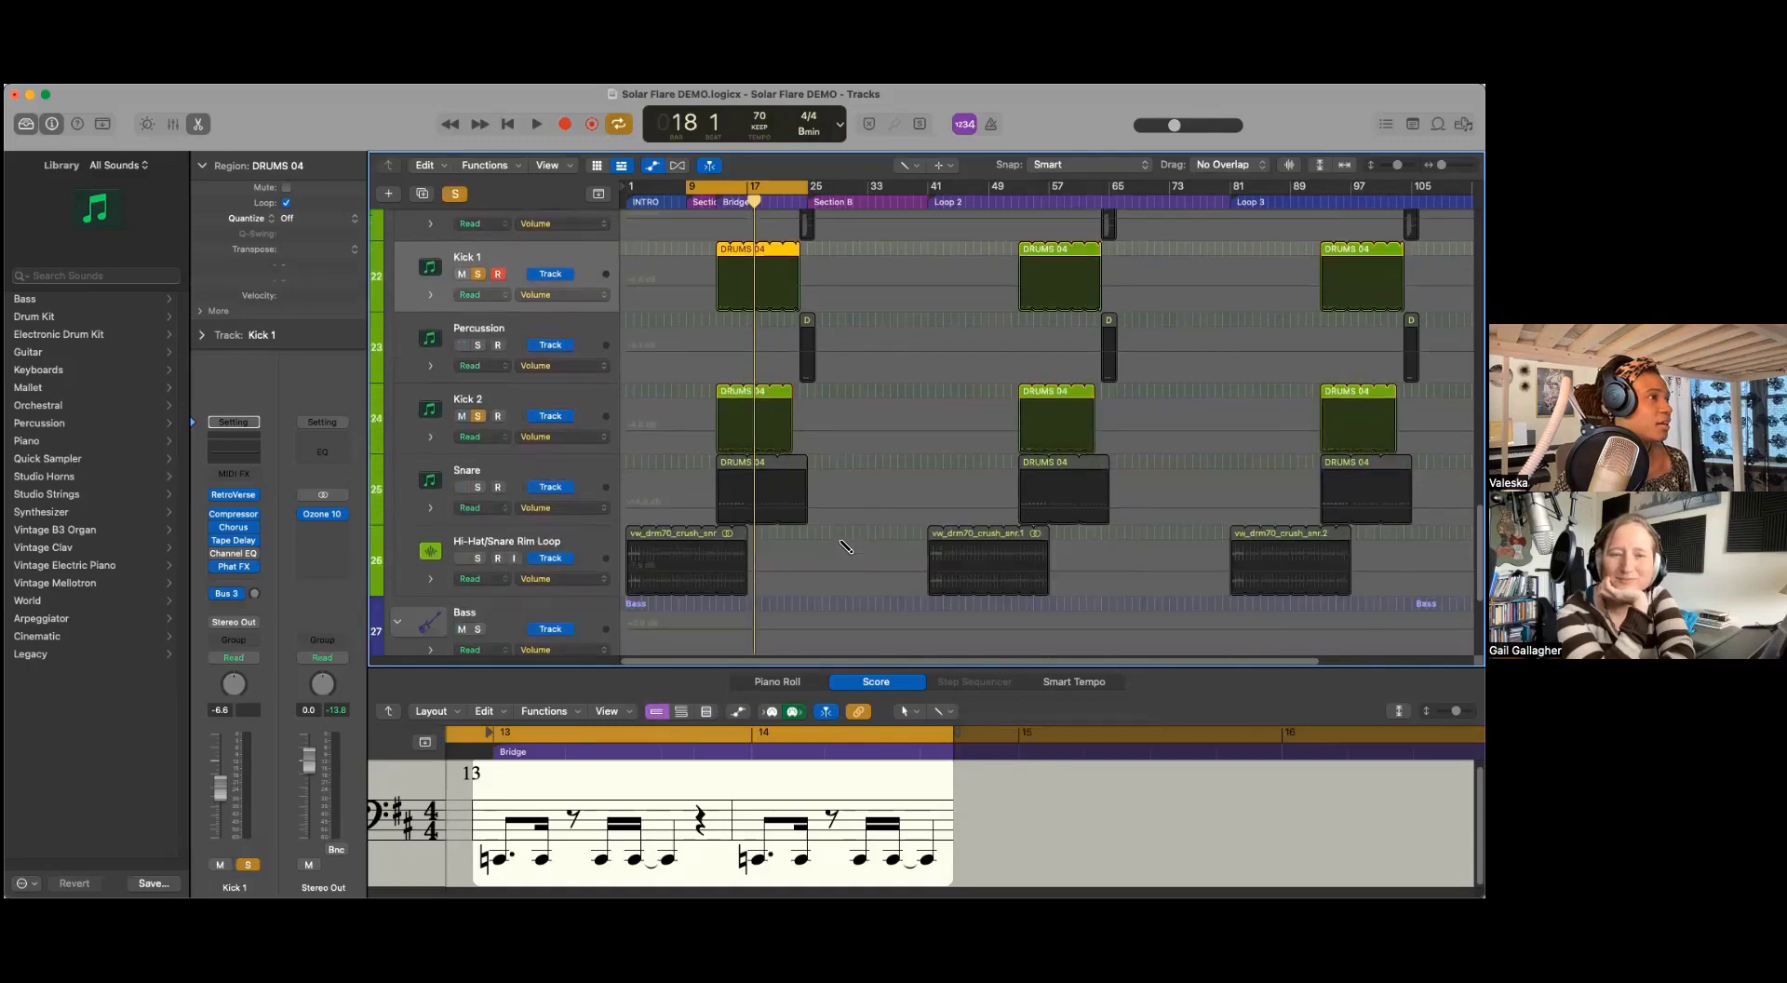
scroll(844, 545, up, 1)
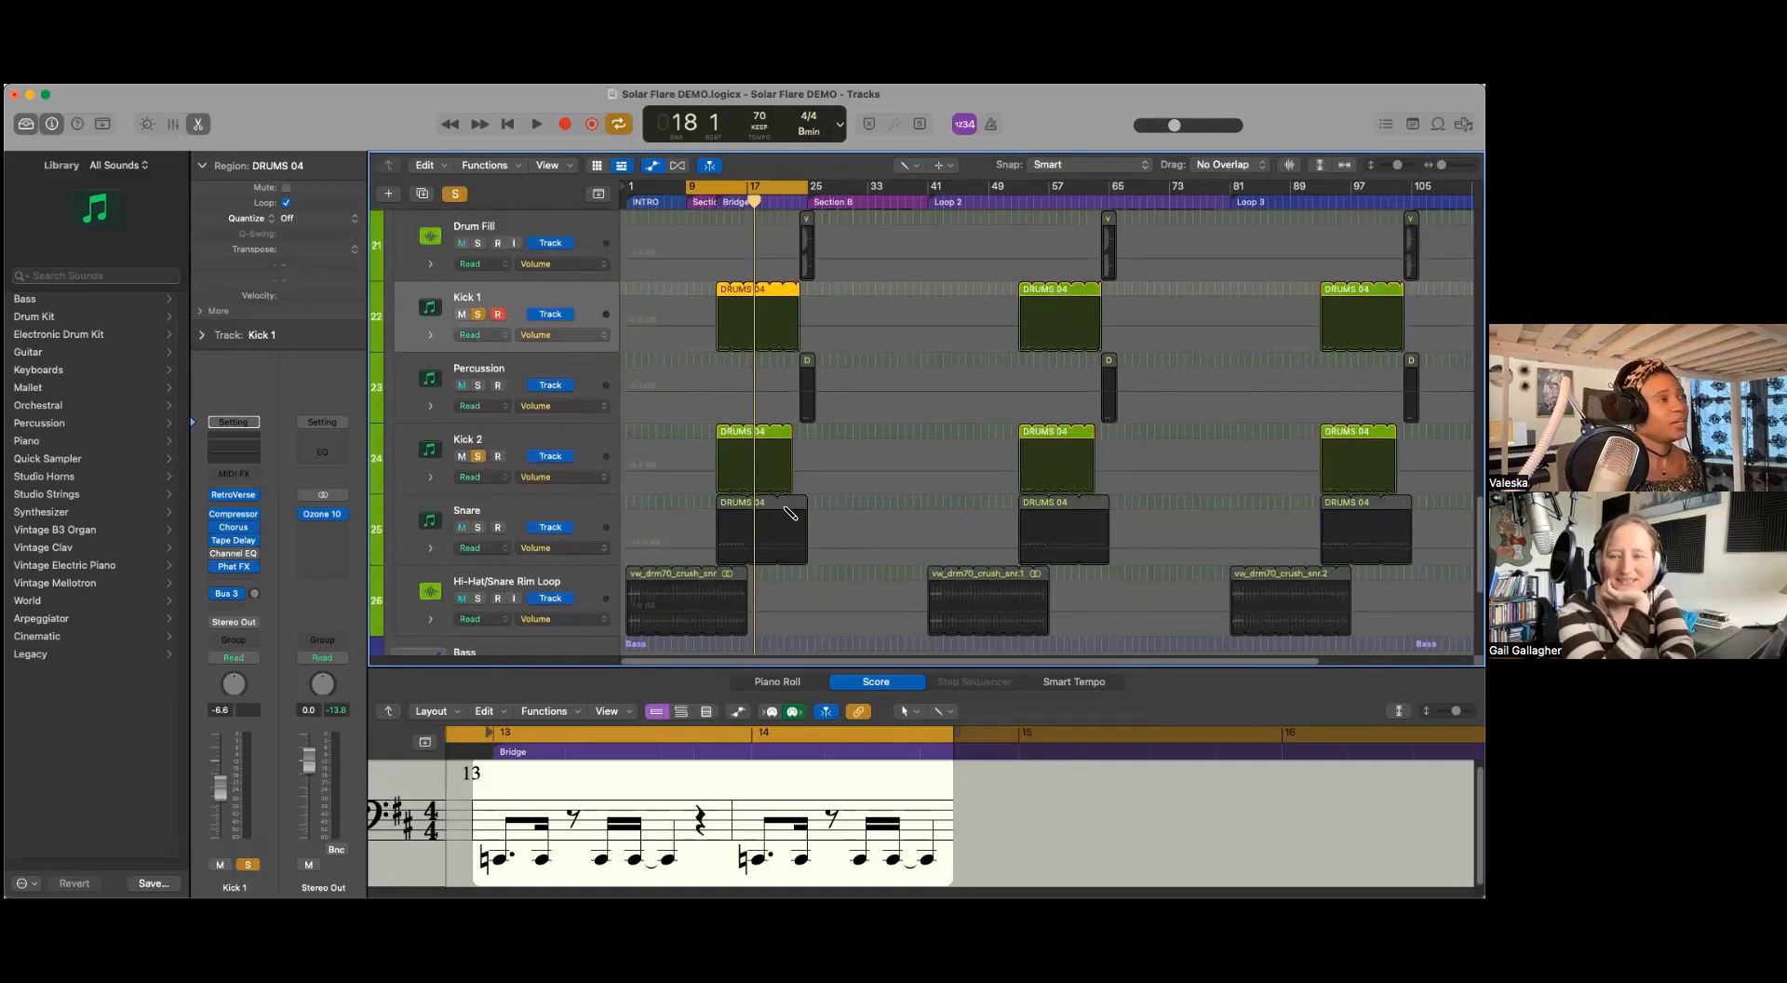
Step: Zoom the timeline in on the Bridge section and place the playhead at its start, bar 13
key(super+Right)
key(super+Right)
key(super+Right)
key(super+Right)
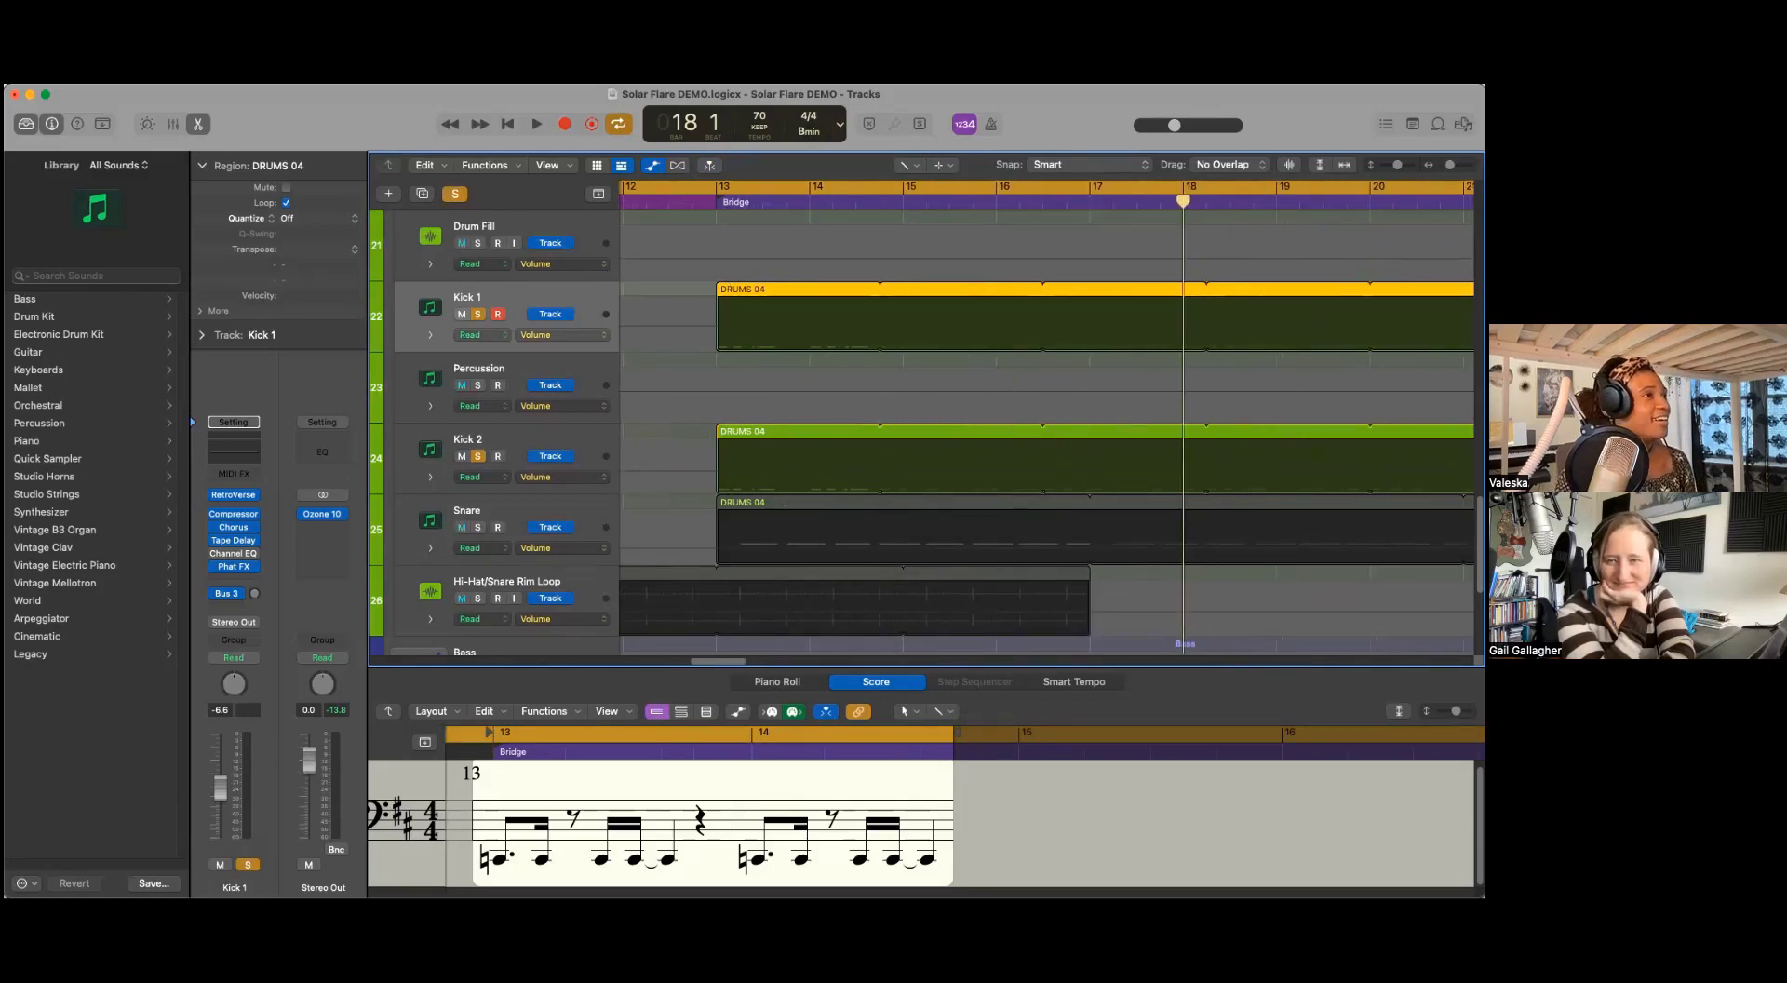
drag(1187, 201, 716, 201)
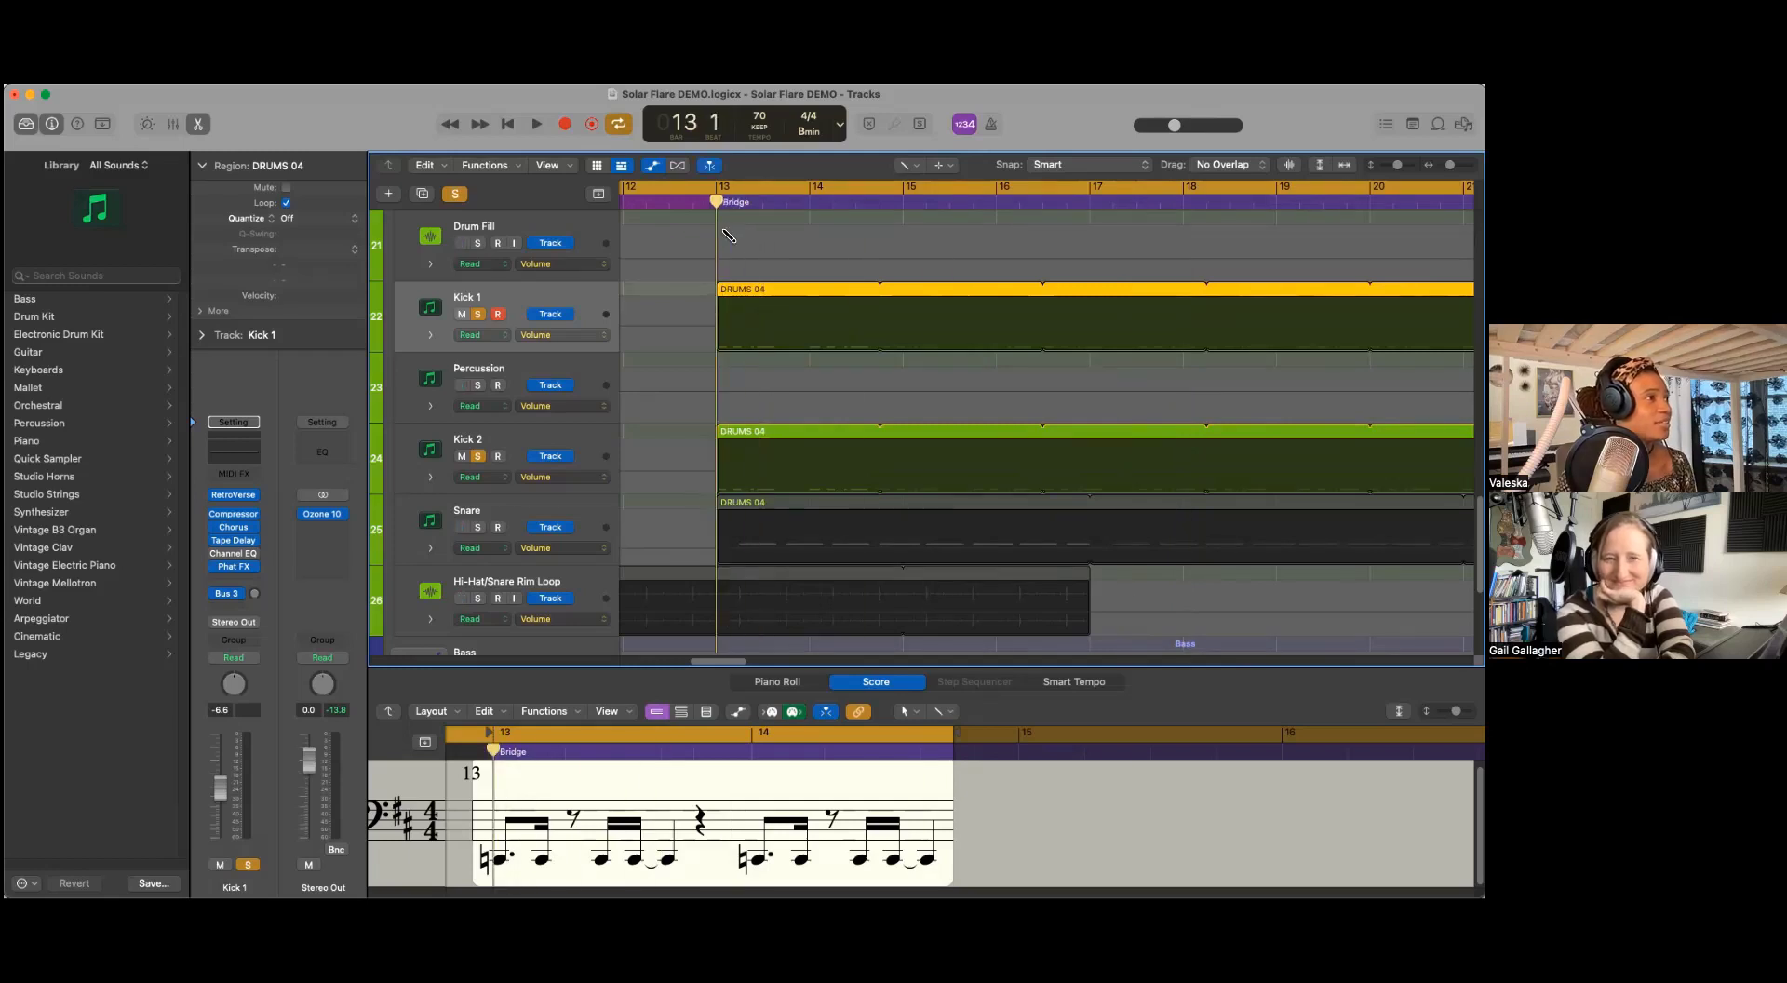
mouse_move(717, 201)
mouse_down()
mouse_move(738, 201)
mouse_move(717, 201)
mouse_up()
Step: Show the notes of Kick 2's DRUMS 04 region in an enlarged Piano Roll
click(739, 462)
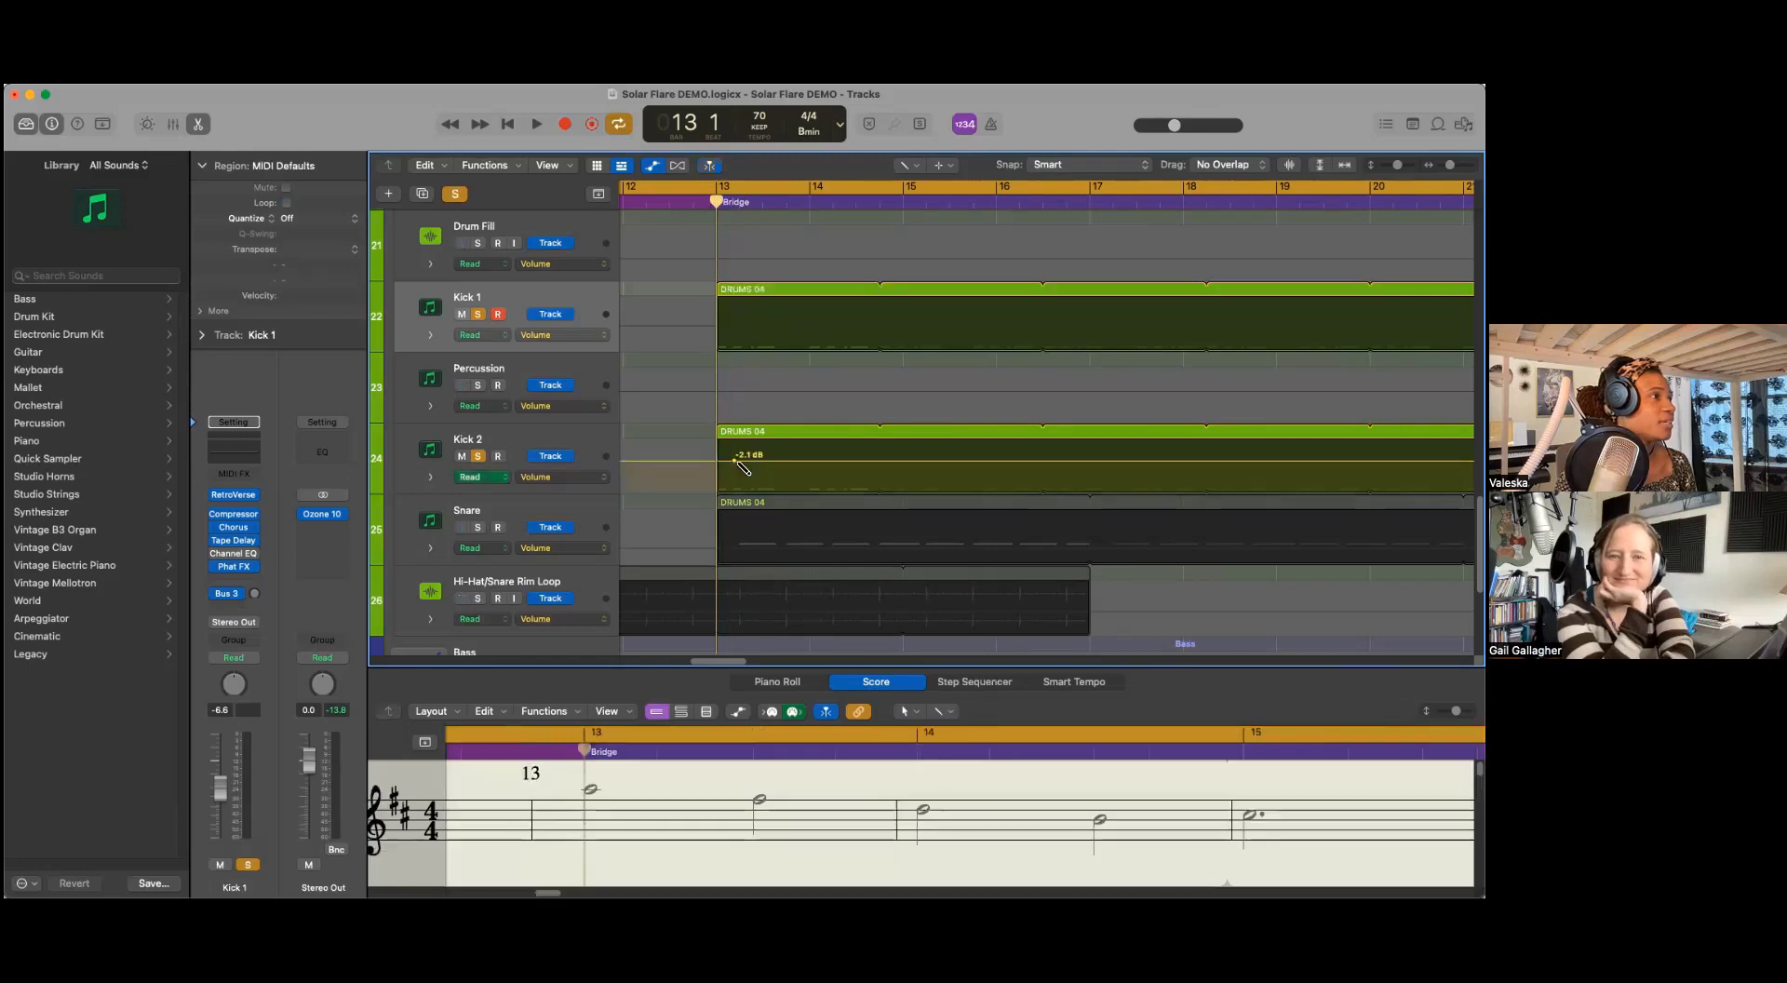
click(769, 684)
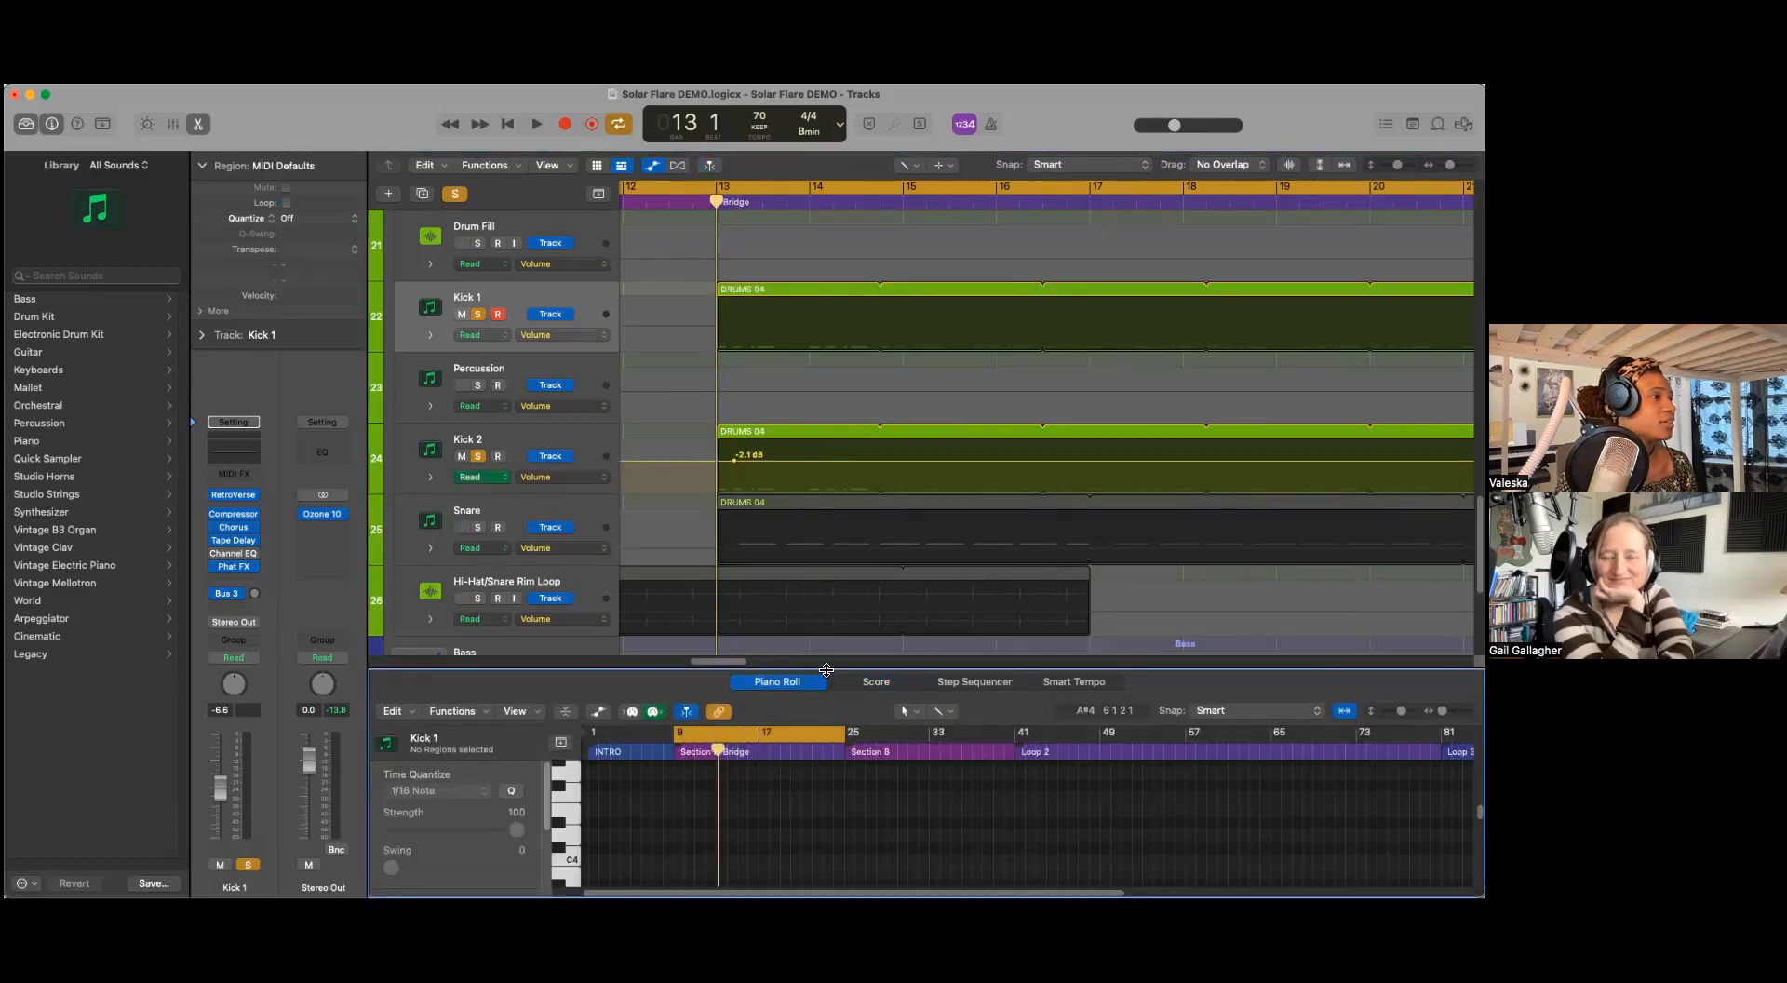
drag(822, 668, 822, 427)
scroll(835, 668, up, 10)
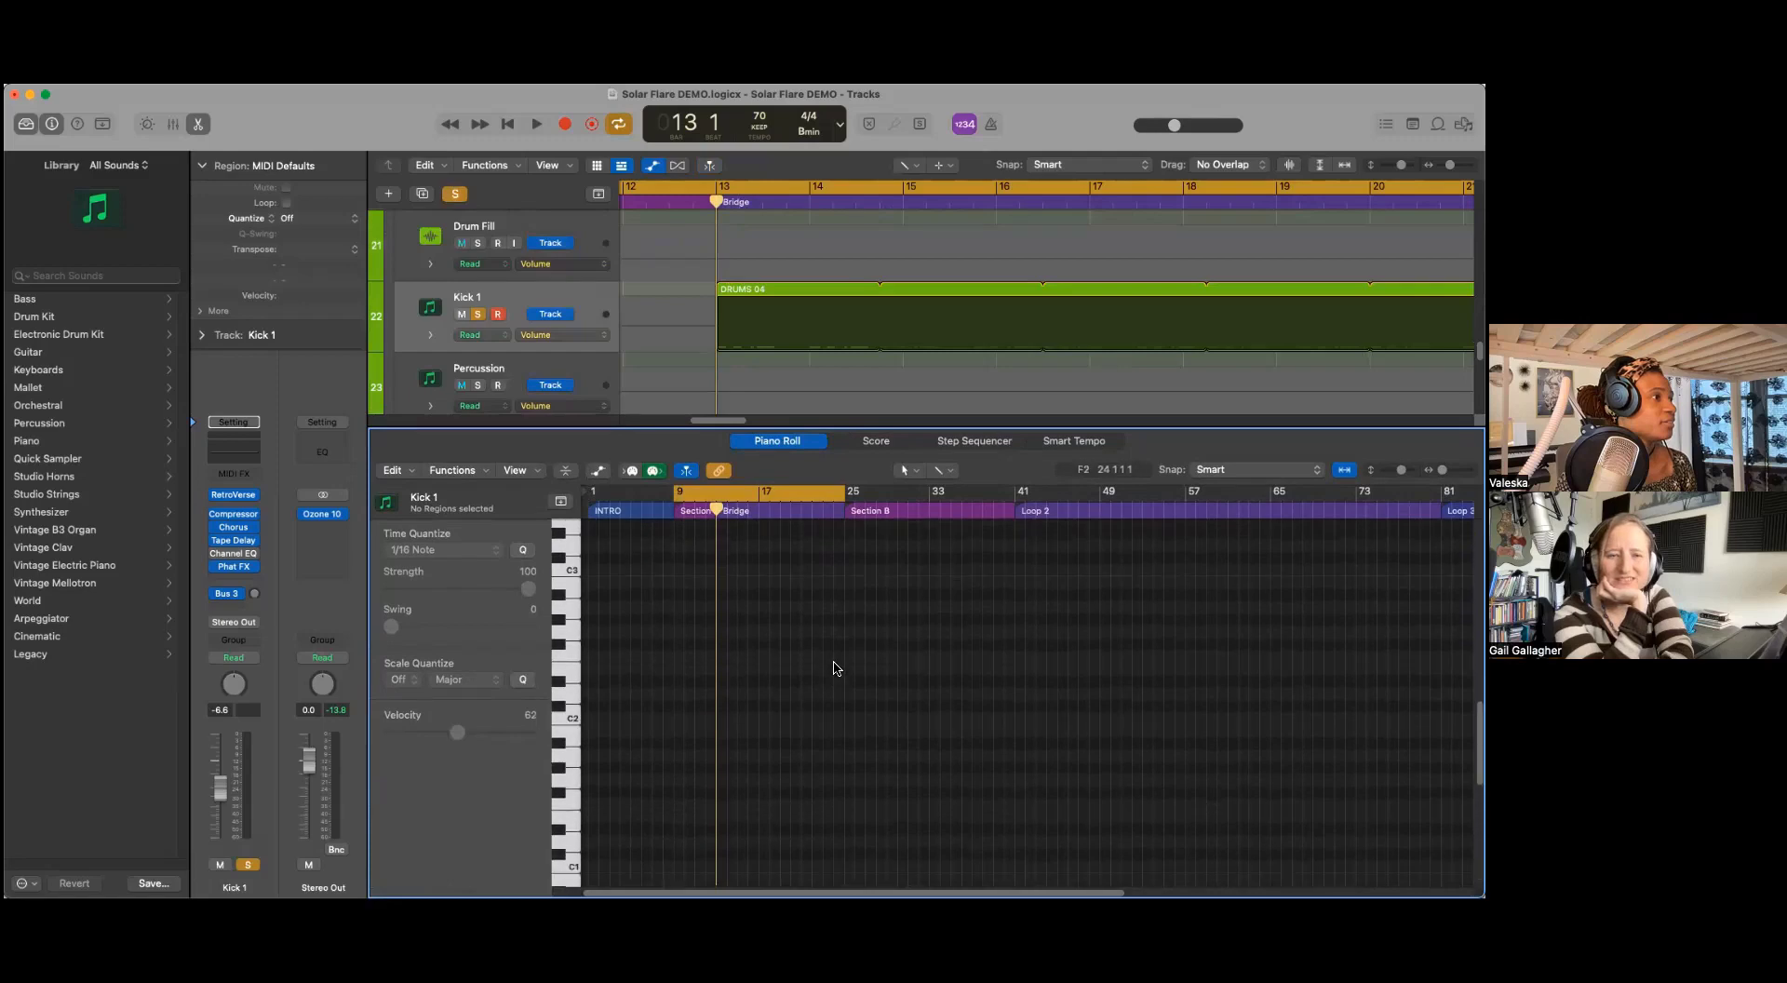
scroll(800, 351, down, 5)
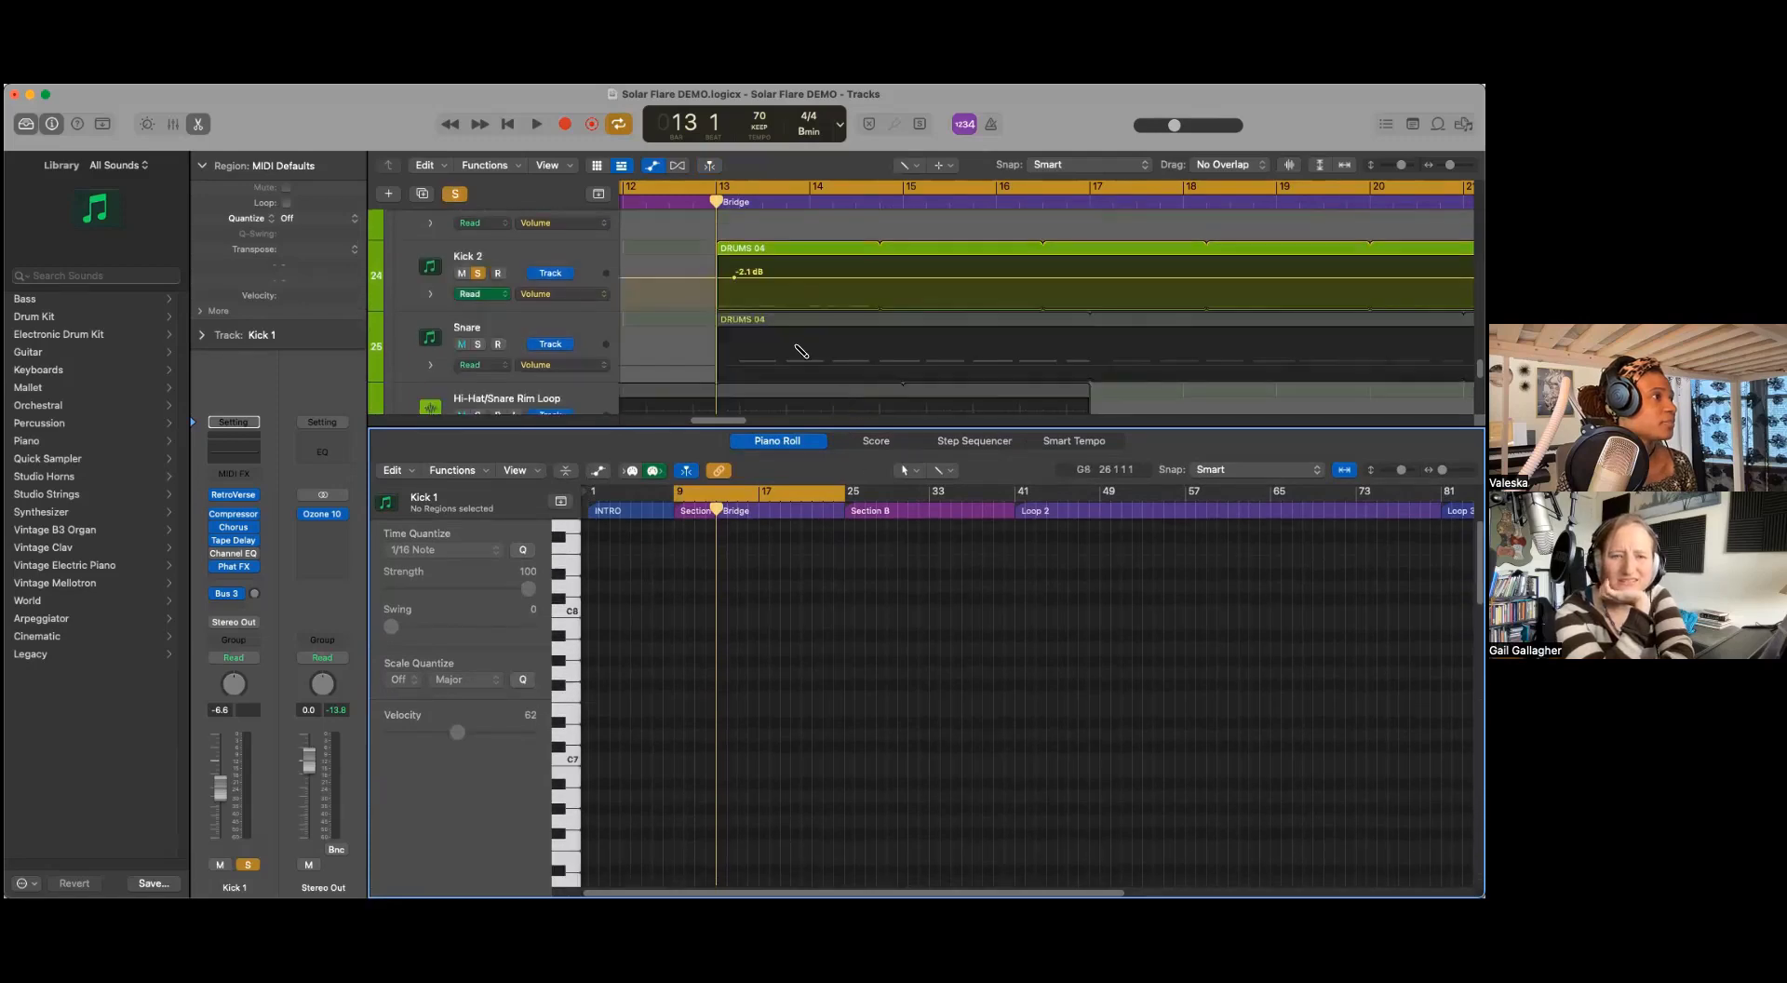
click(789, 263)
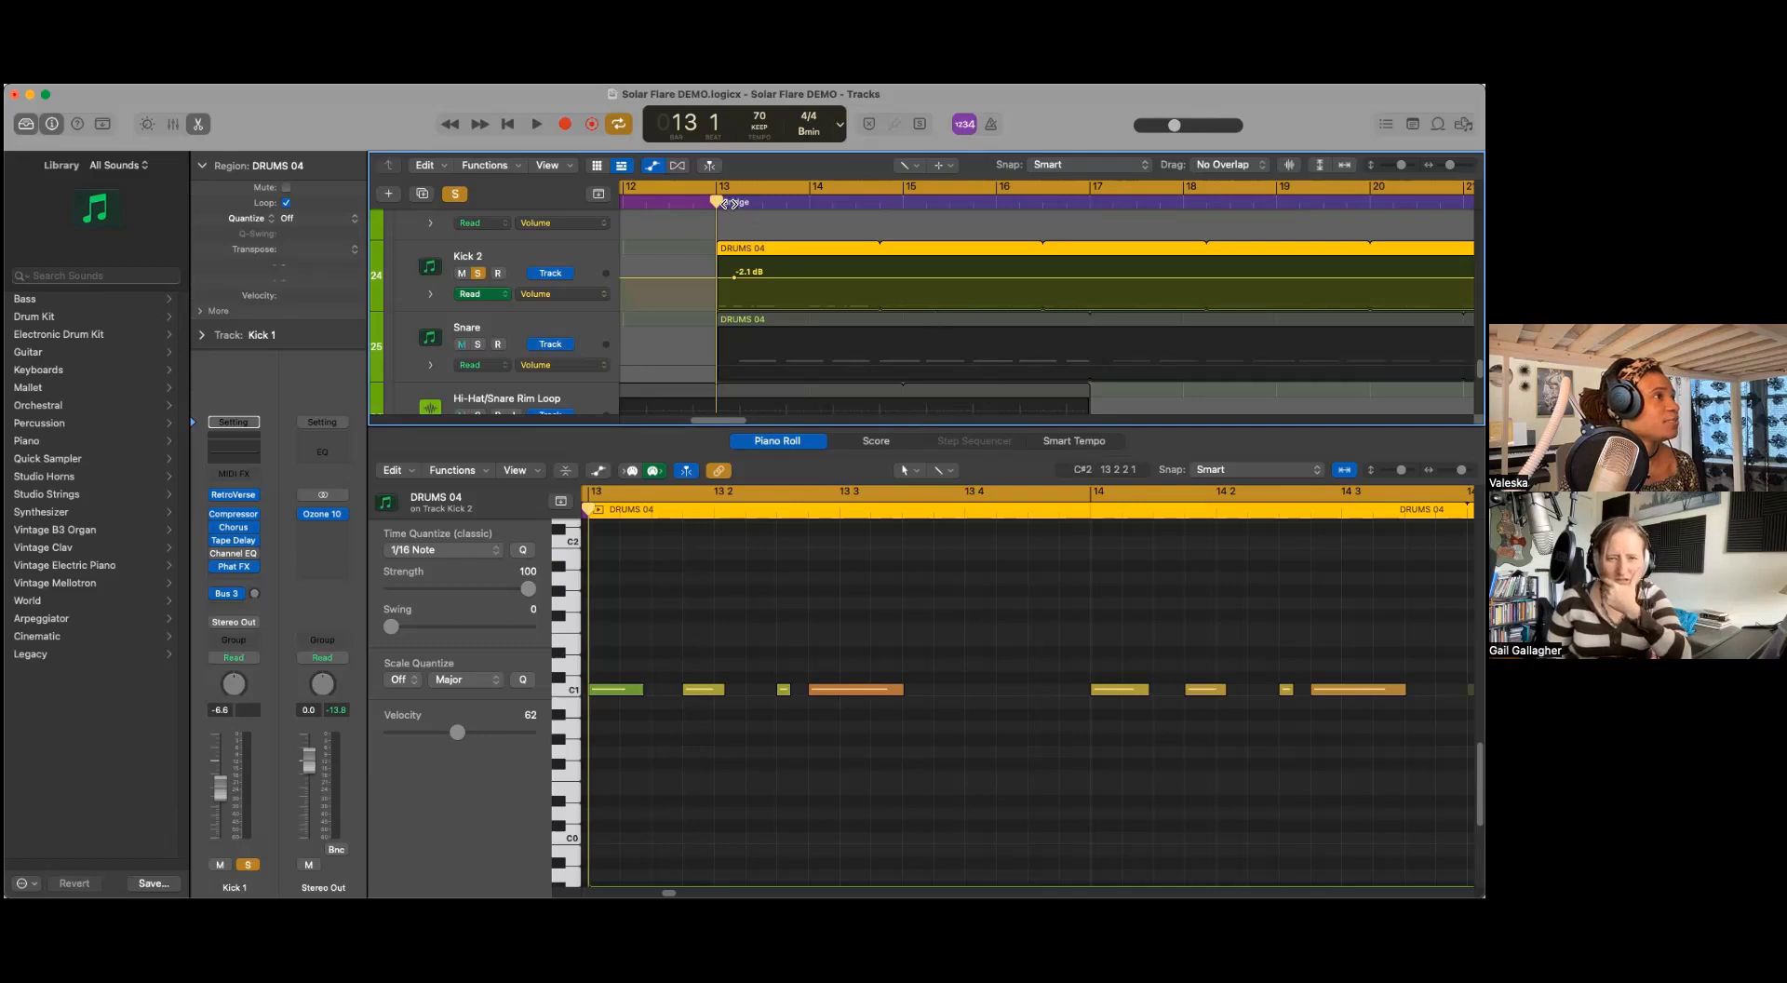
Step: Place the playhead at bar 14 beat 4 and examine where Kick 2's original pattern ends and its loops begin
drag(717, 201, 877, 221)
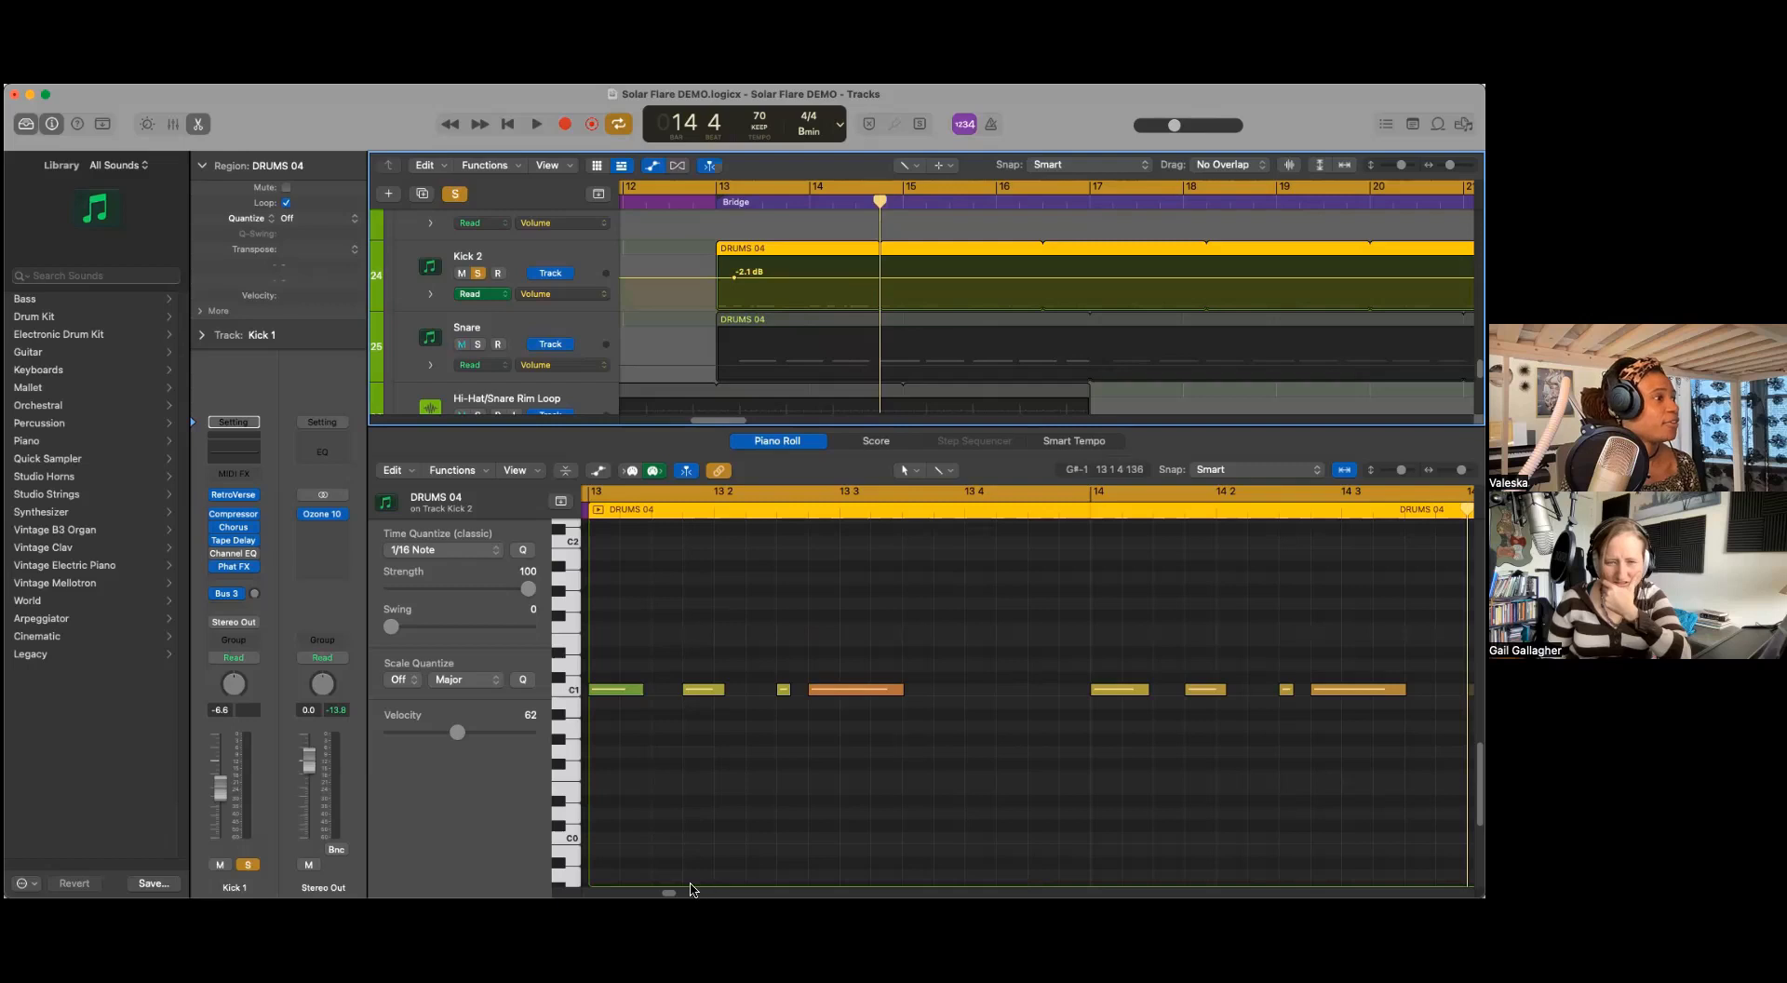
drag(670, 892, 682, 891)
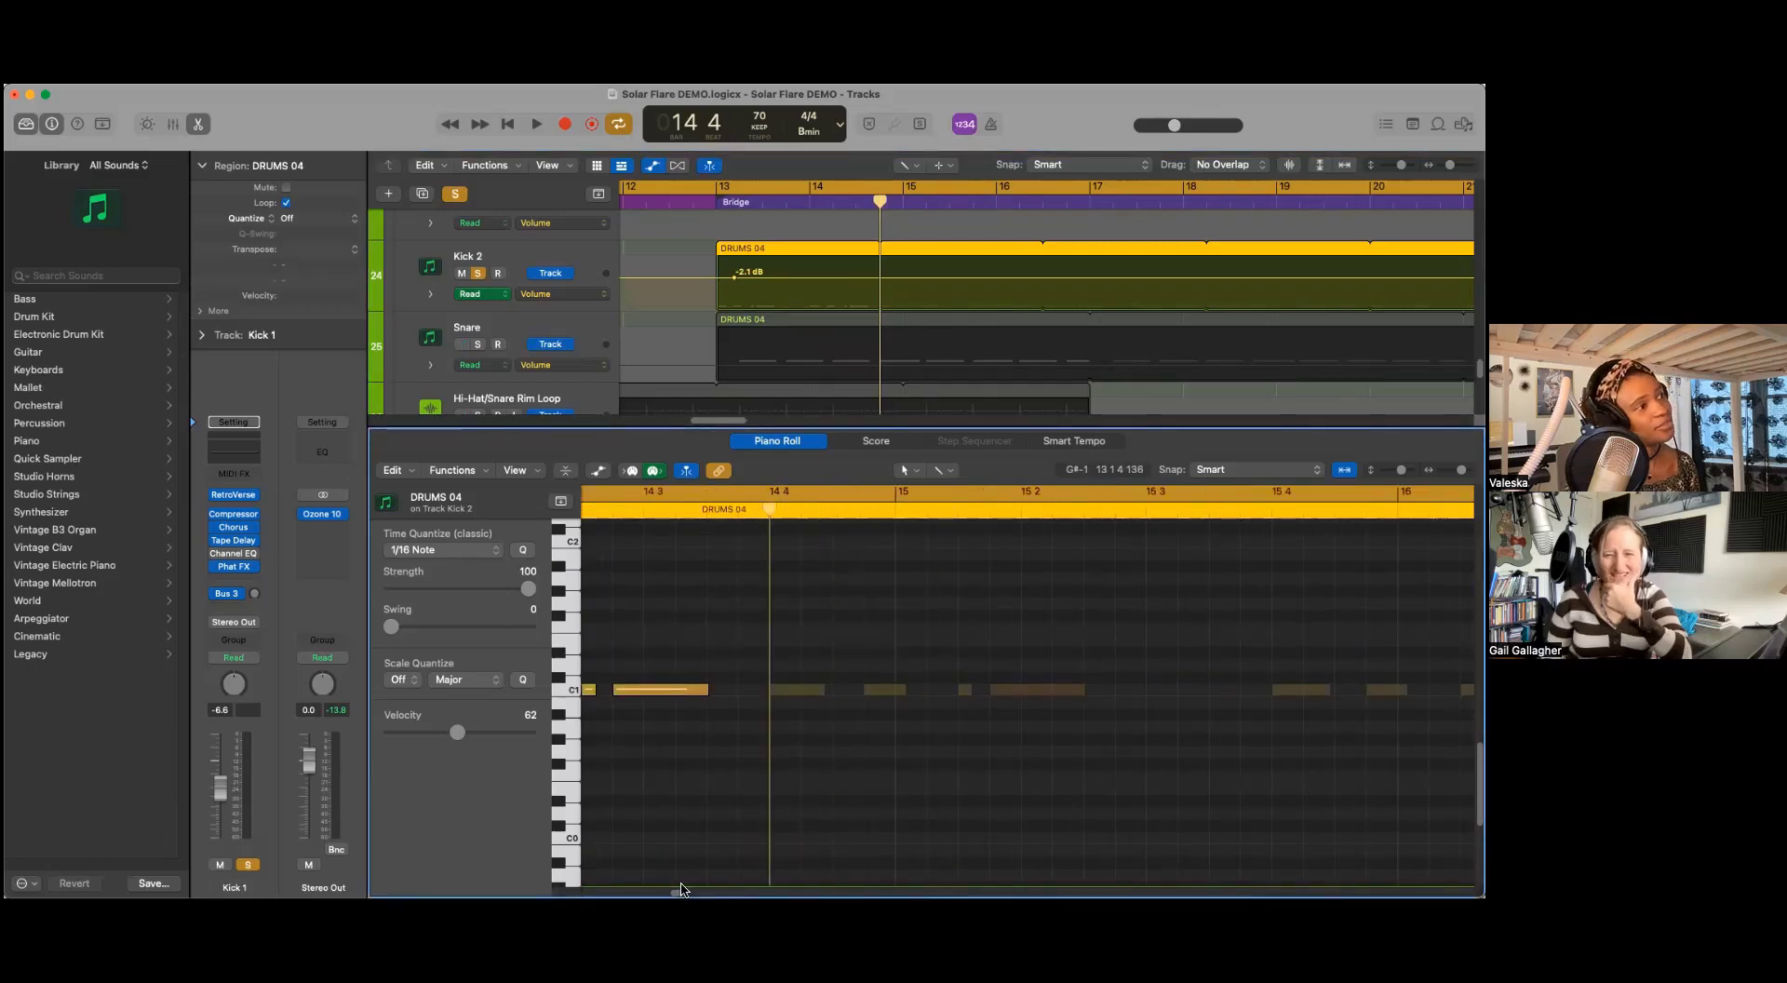
mouse_move(681, 890)
mouse_down()
mouse_move(642, 889)
mouse_move(662, 890)
mouse_up()
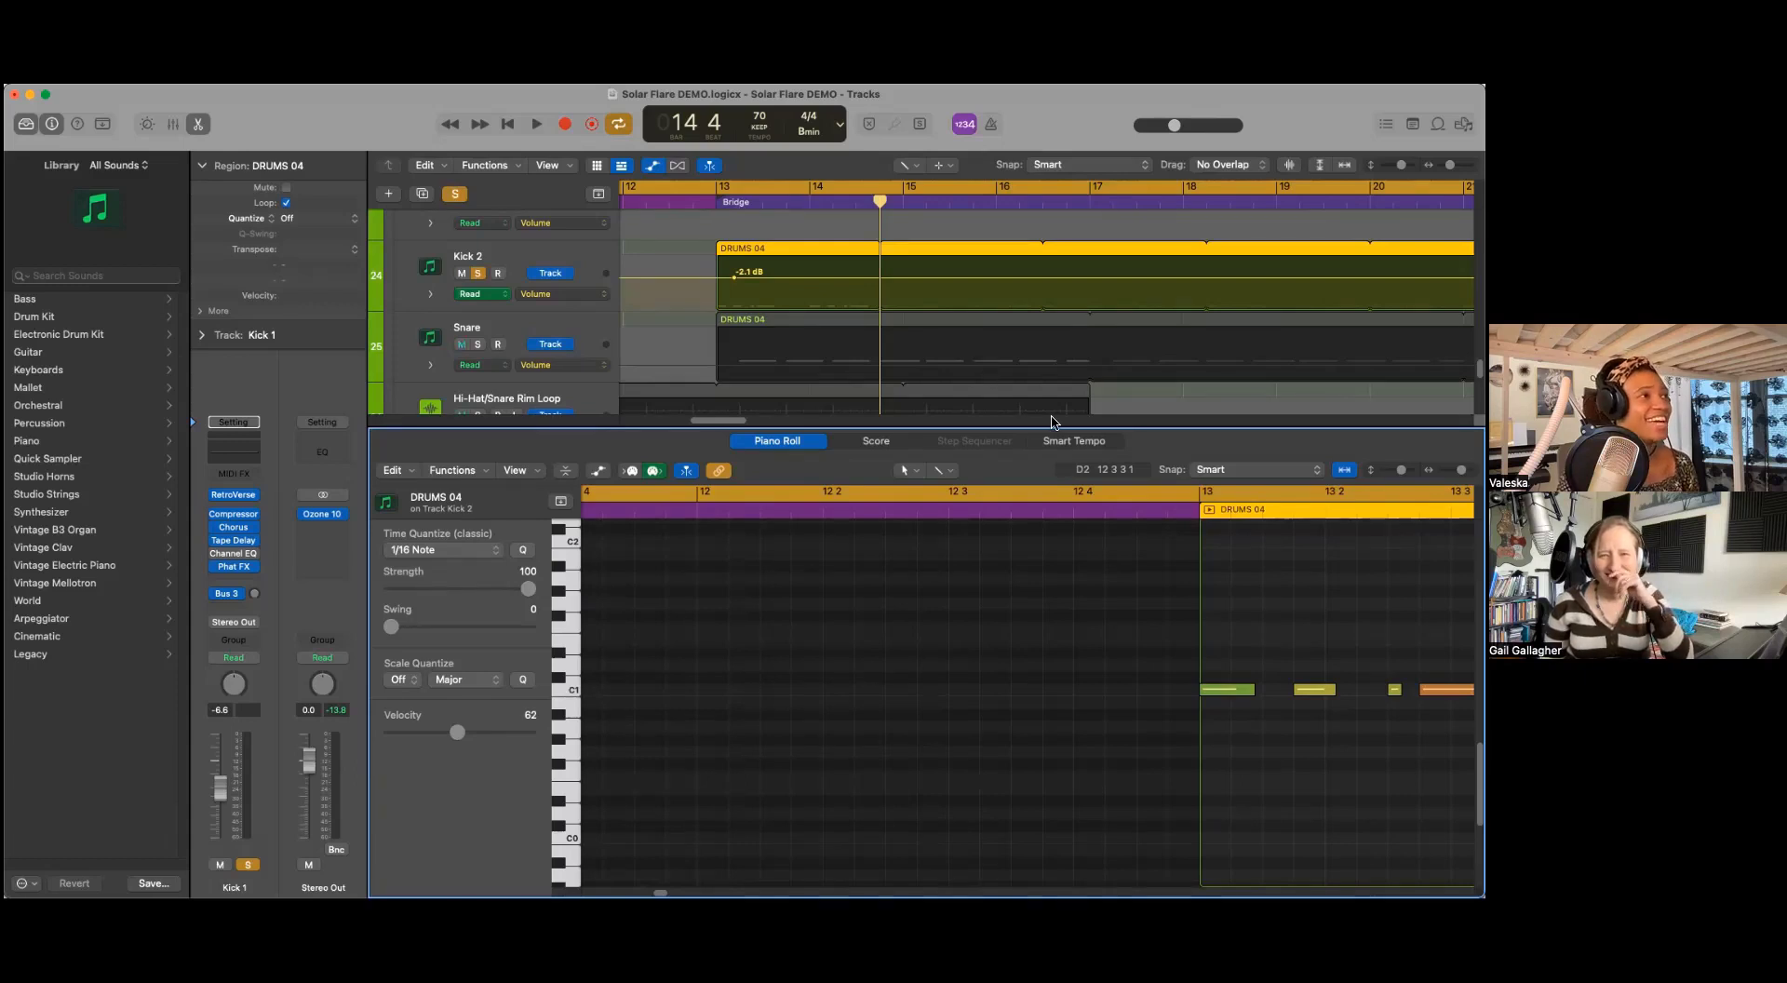
key(super+Left)
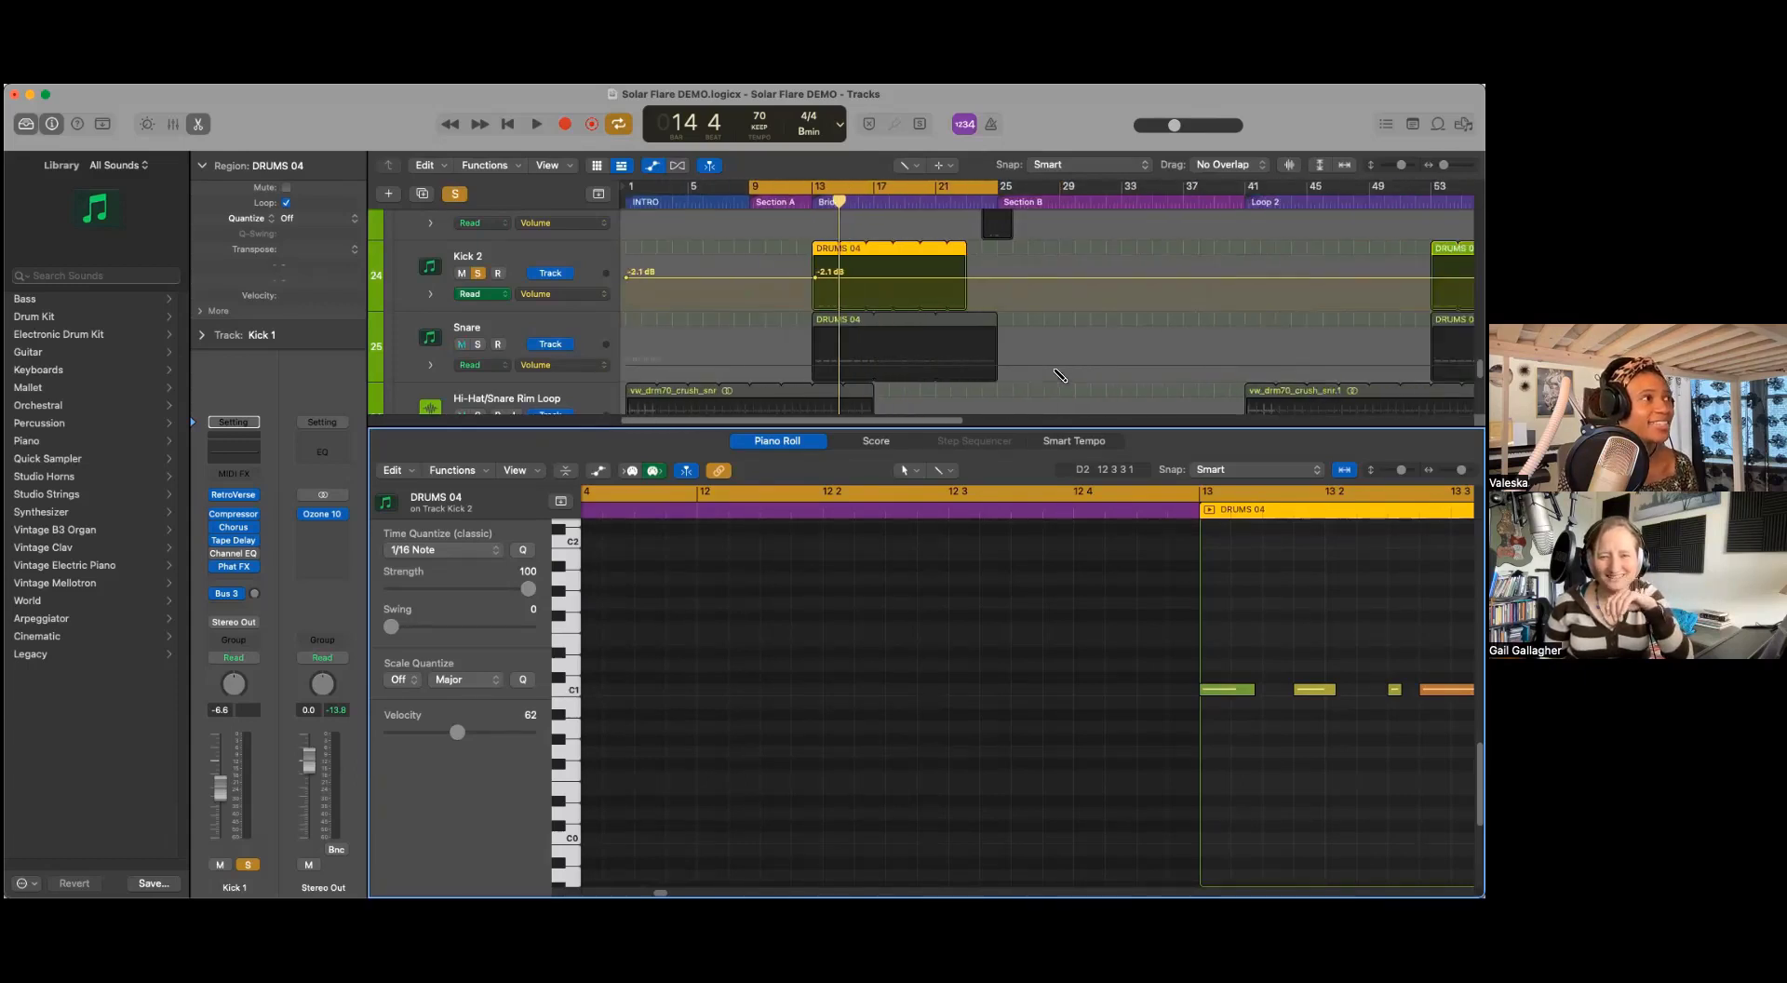
Step: Shorten the cycle range so that it starts at bar 13 and covers only the Bridge up to bar 25
scroll(1058, 374, up, 2)
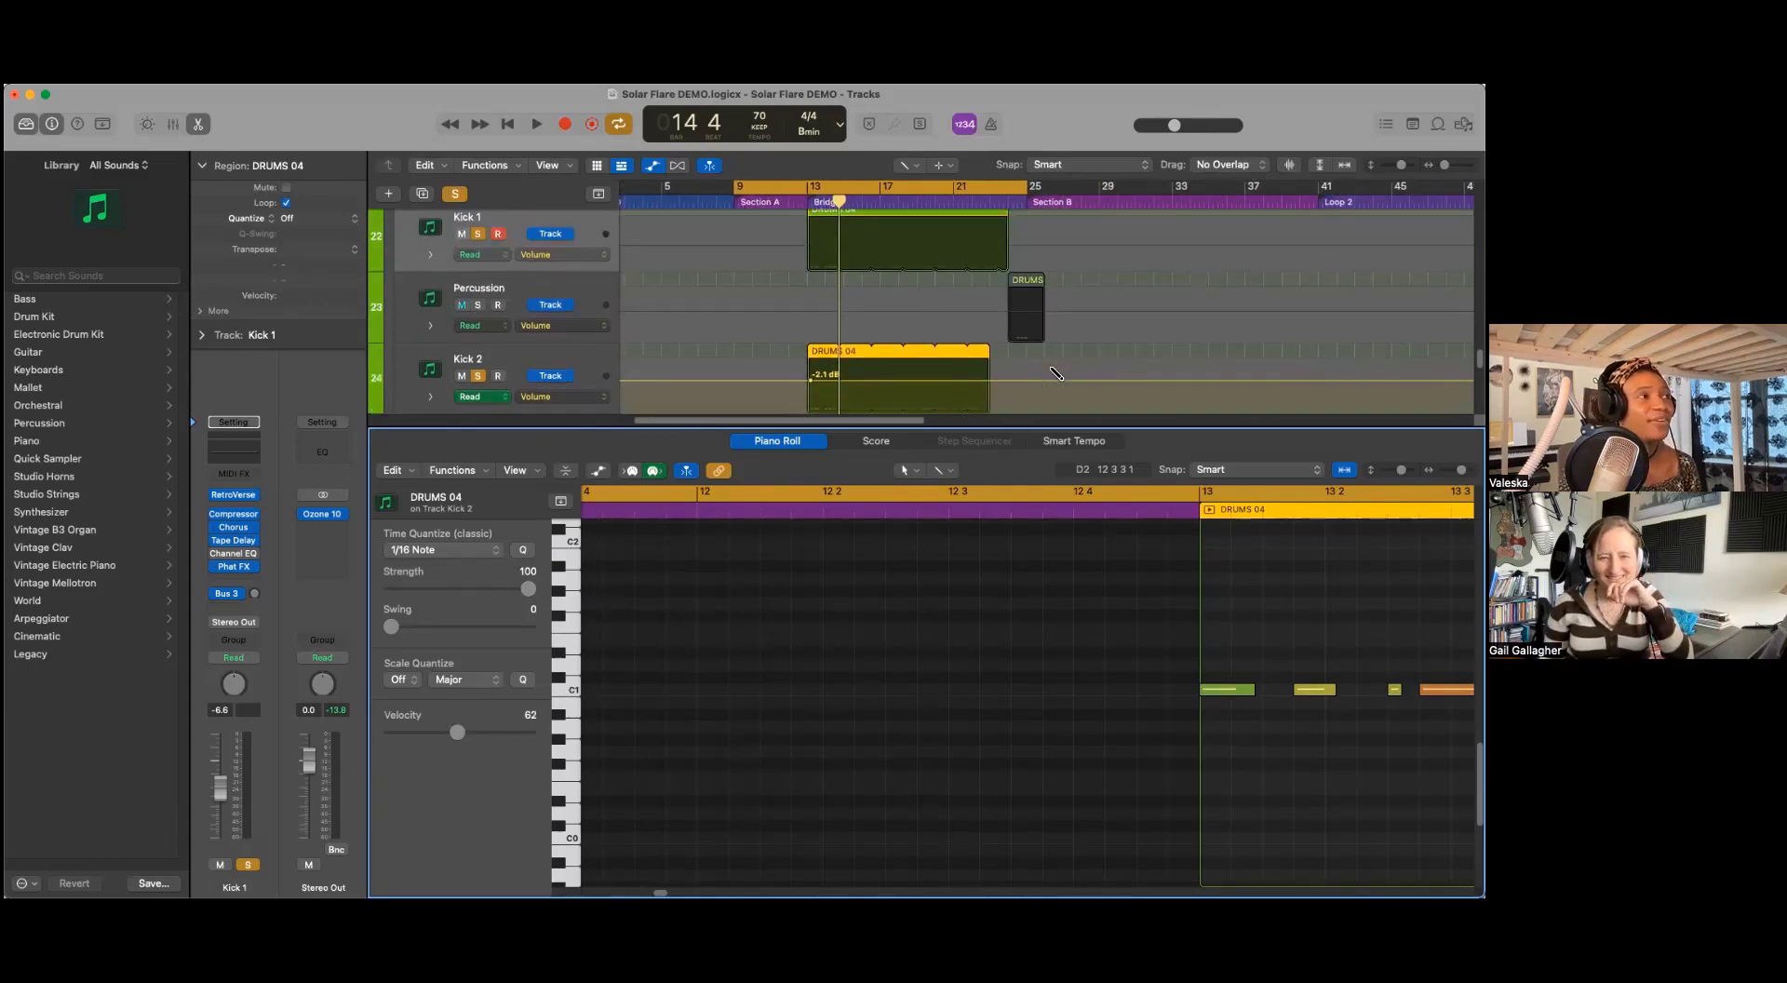
click(736, 192)
drag(752, 194, 807, 194)
scroll(999, 360, up, 3)
scroll(998, 361, up, 10)
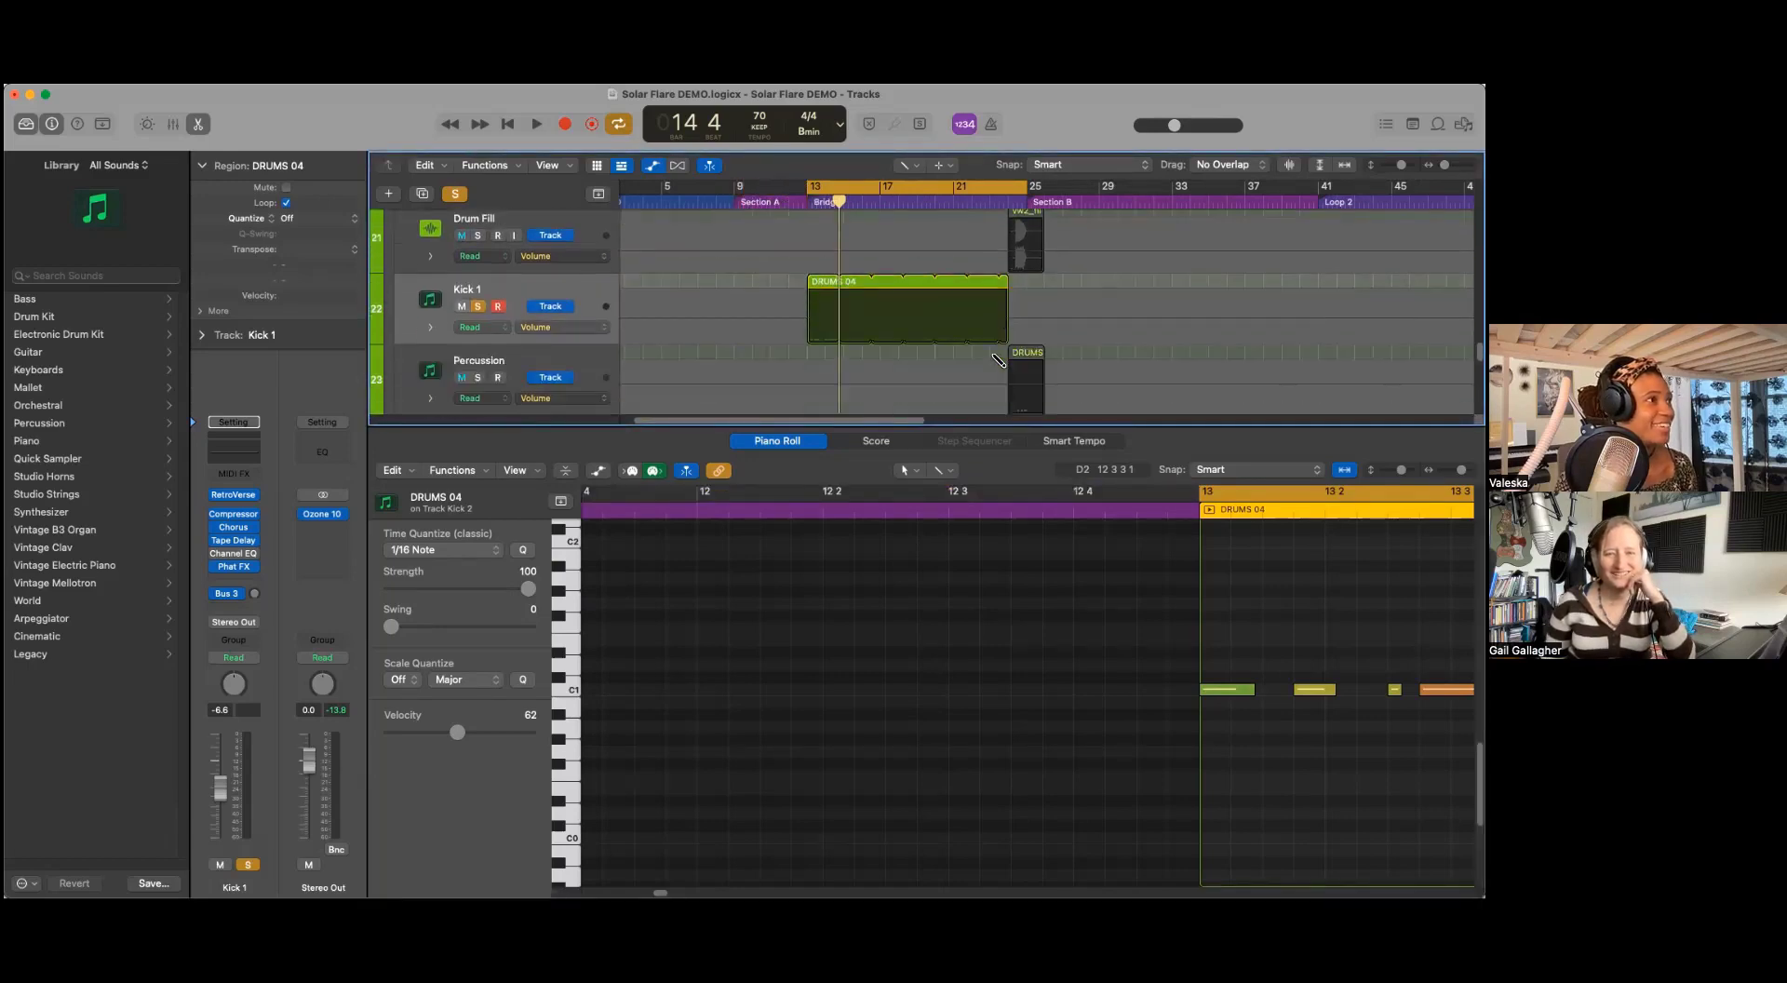
Step: Play the soloed Kick 1 and Kick 2 tracks from bar 13 and turn on the metronome
scroll(997, 361, up, 5)
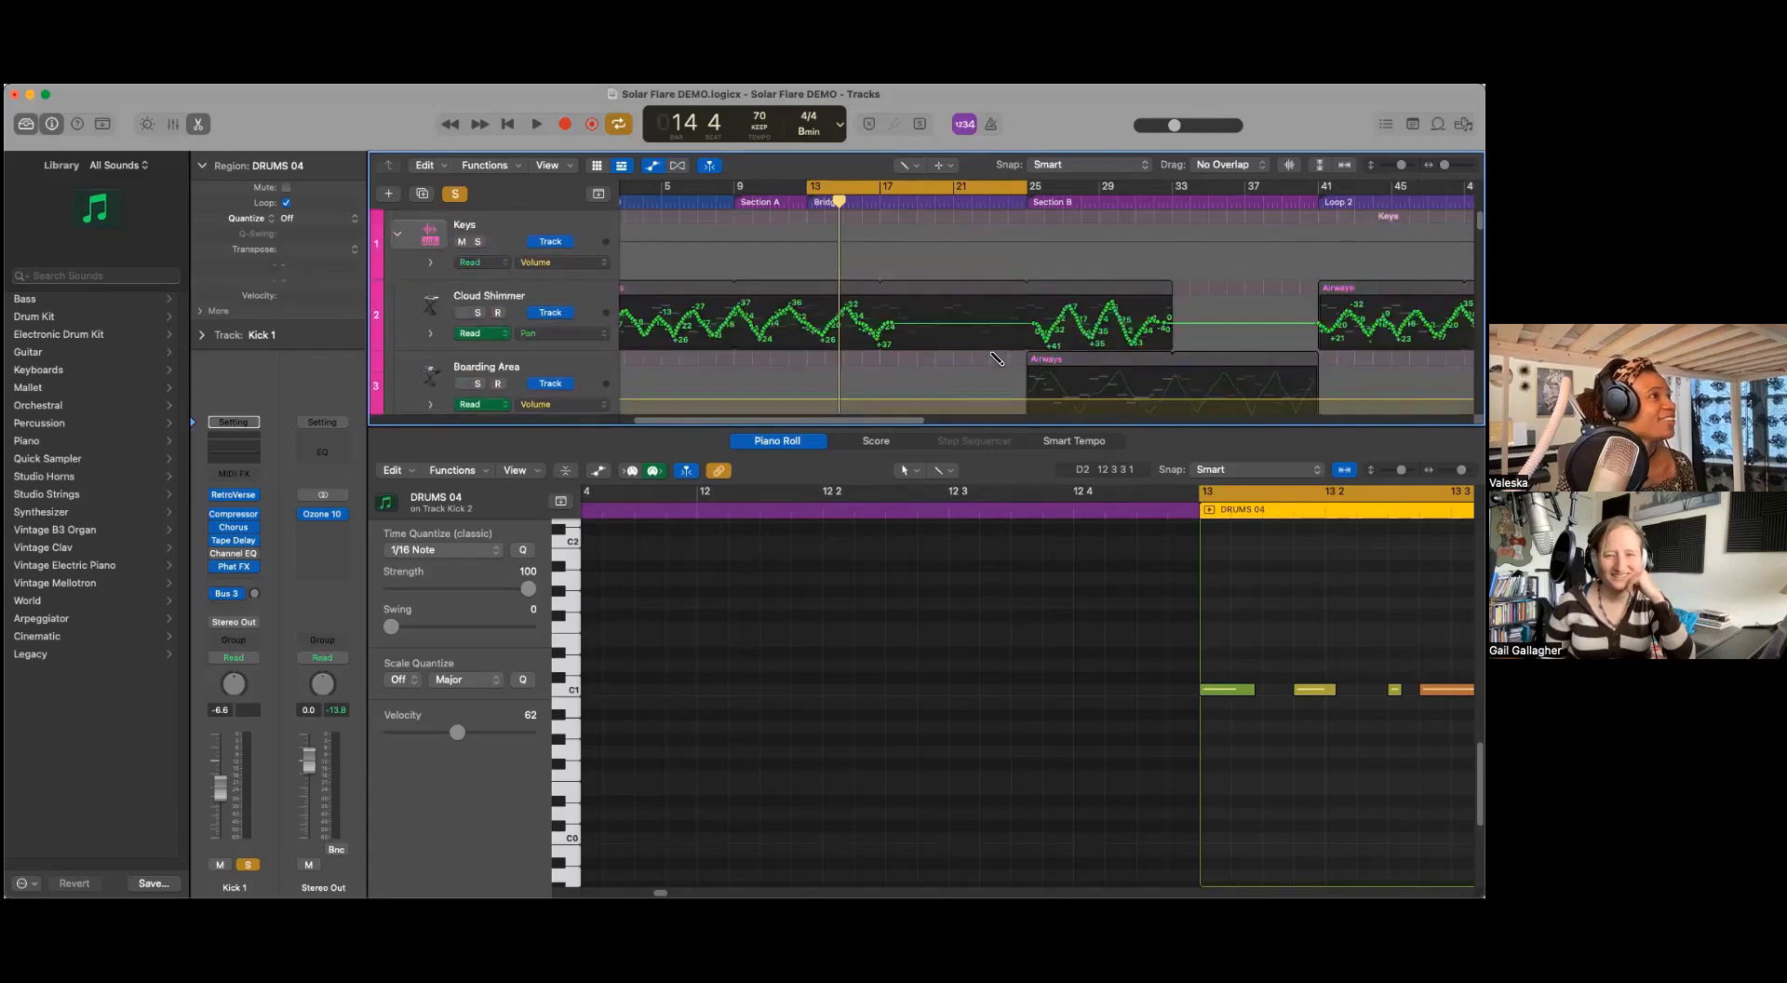
scroll(997, 360, down, 18)
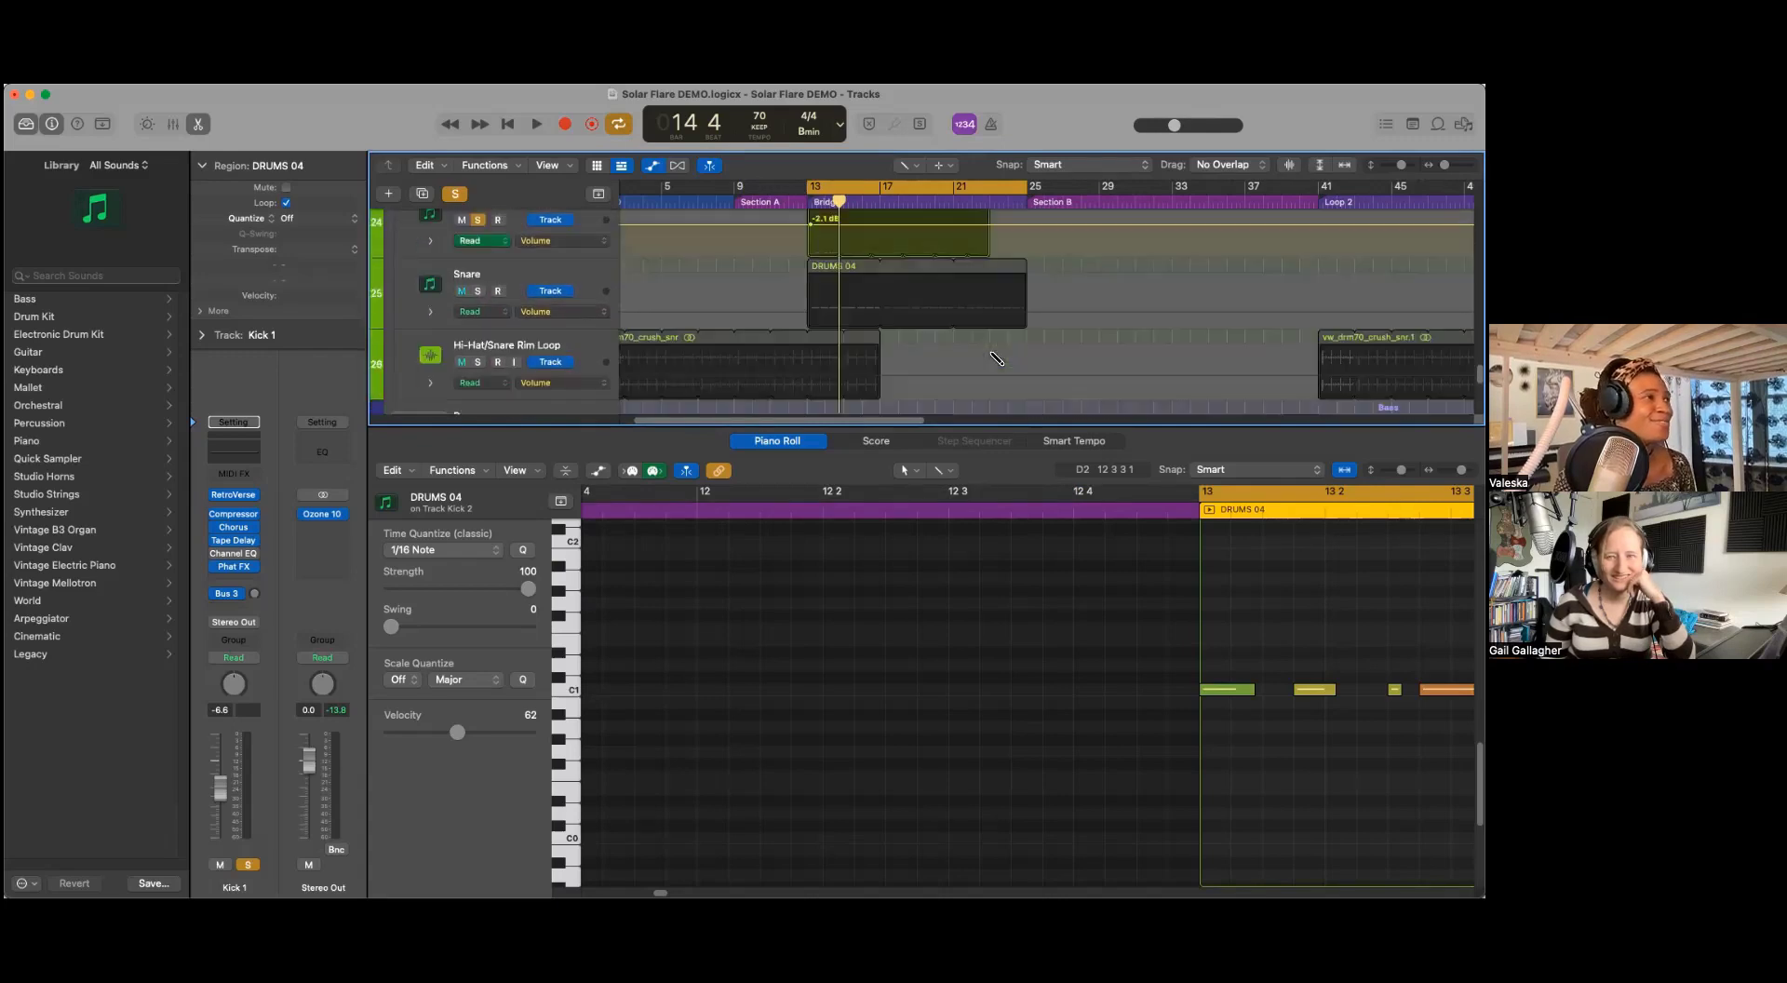
scroll(996, 359, up, 2)
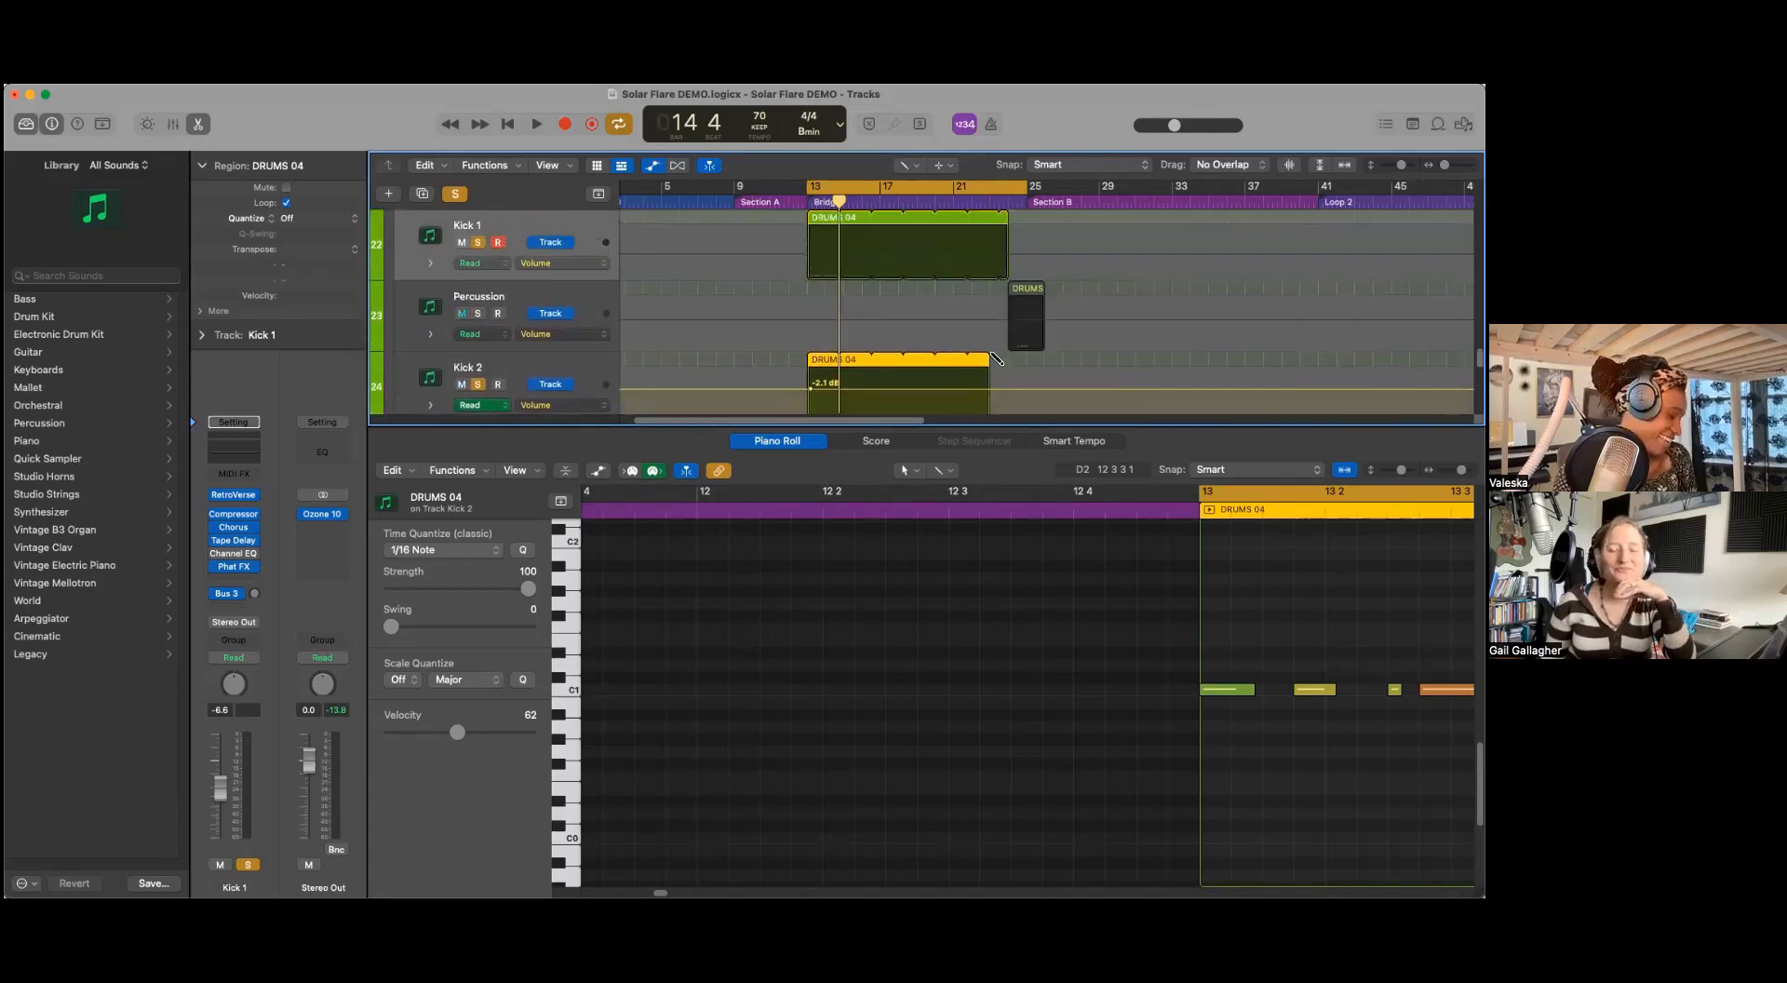
key(space)
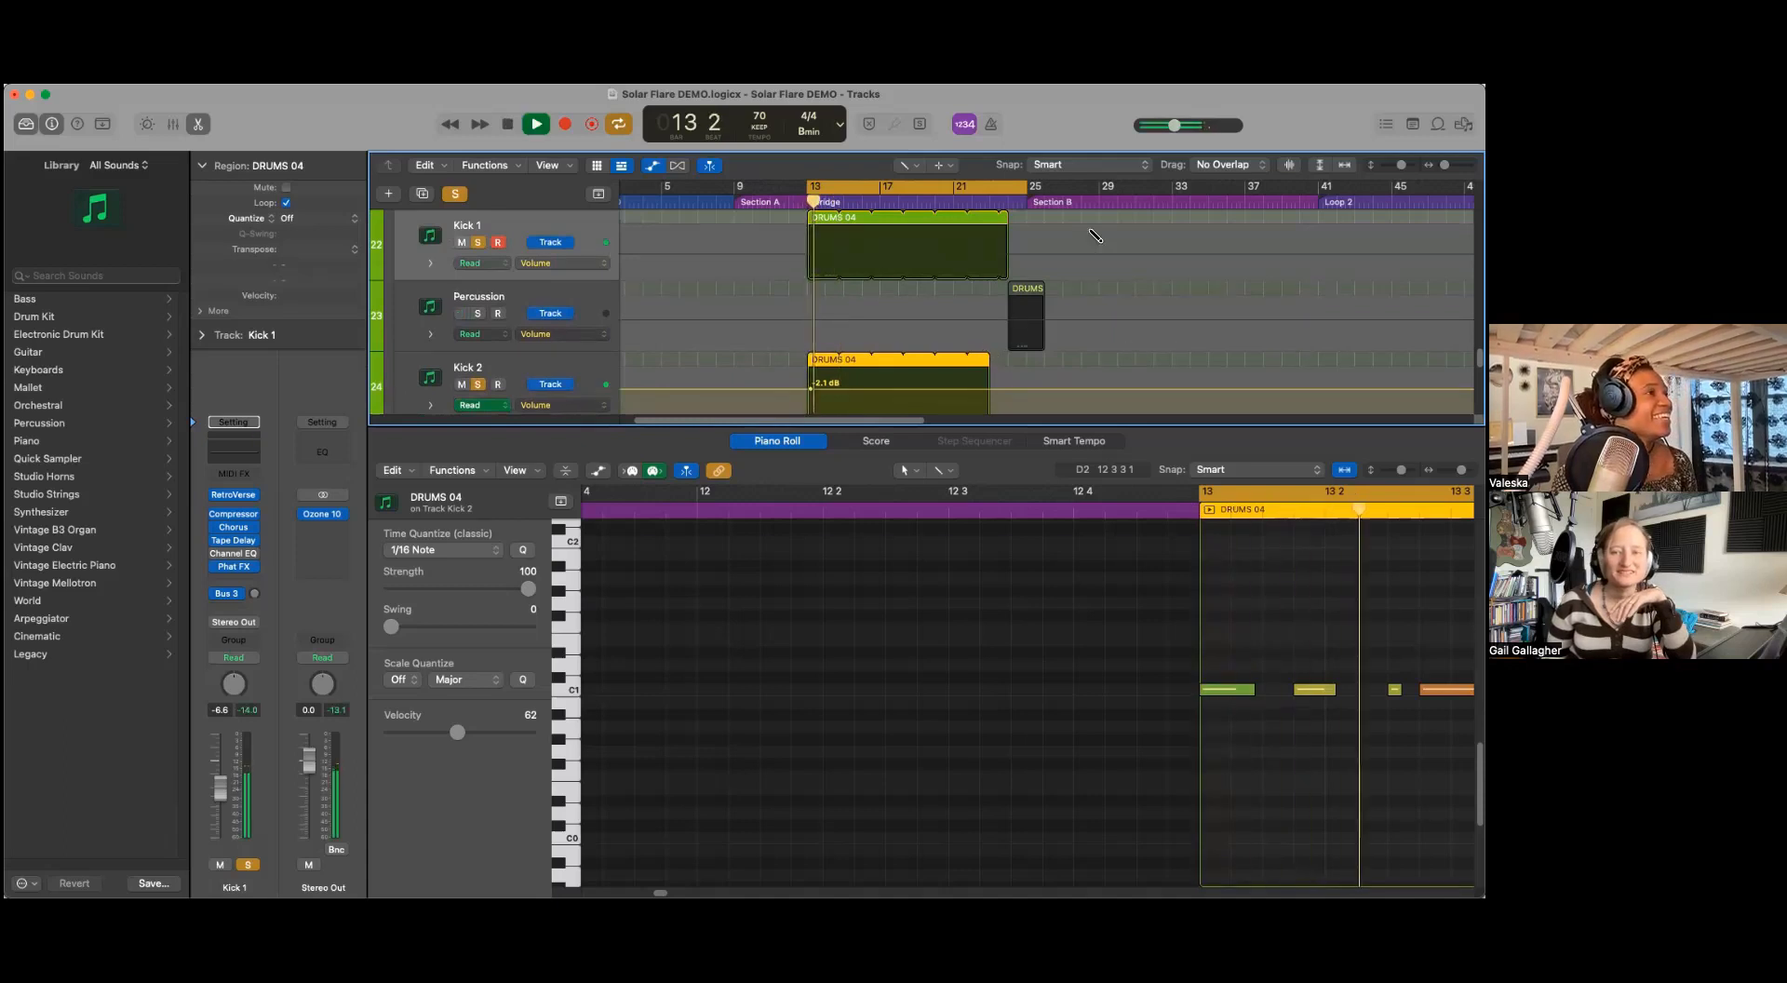
click(991, 124)
key(space)
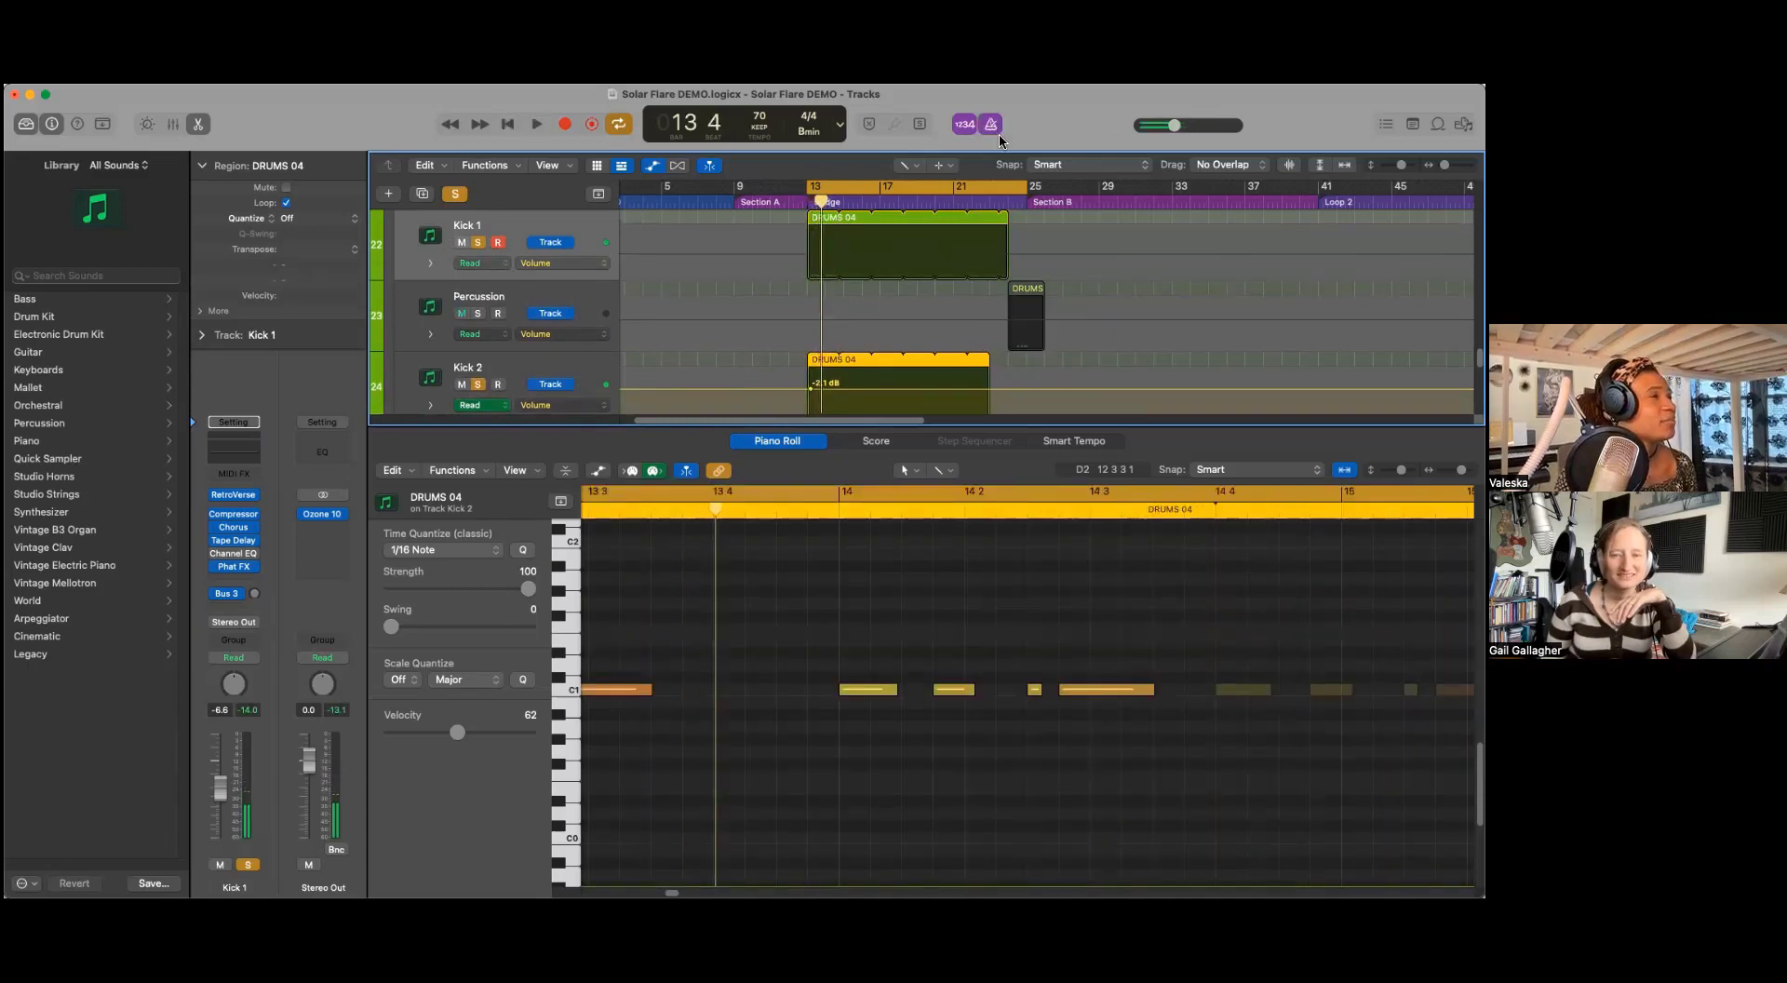
Step: Replay the two soloed kick patterns from the start of the Bridge against the metronome click
key(space)
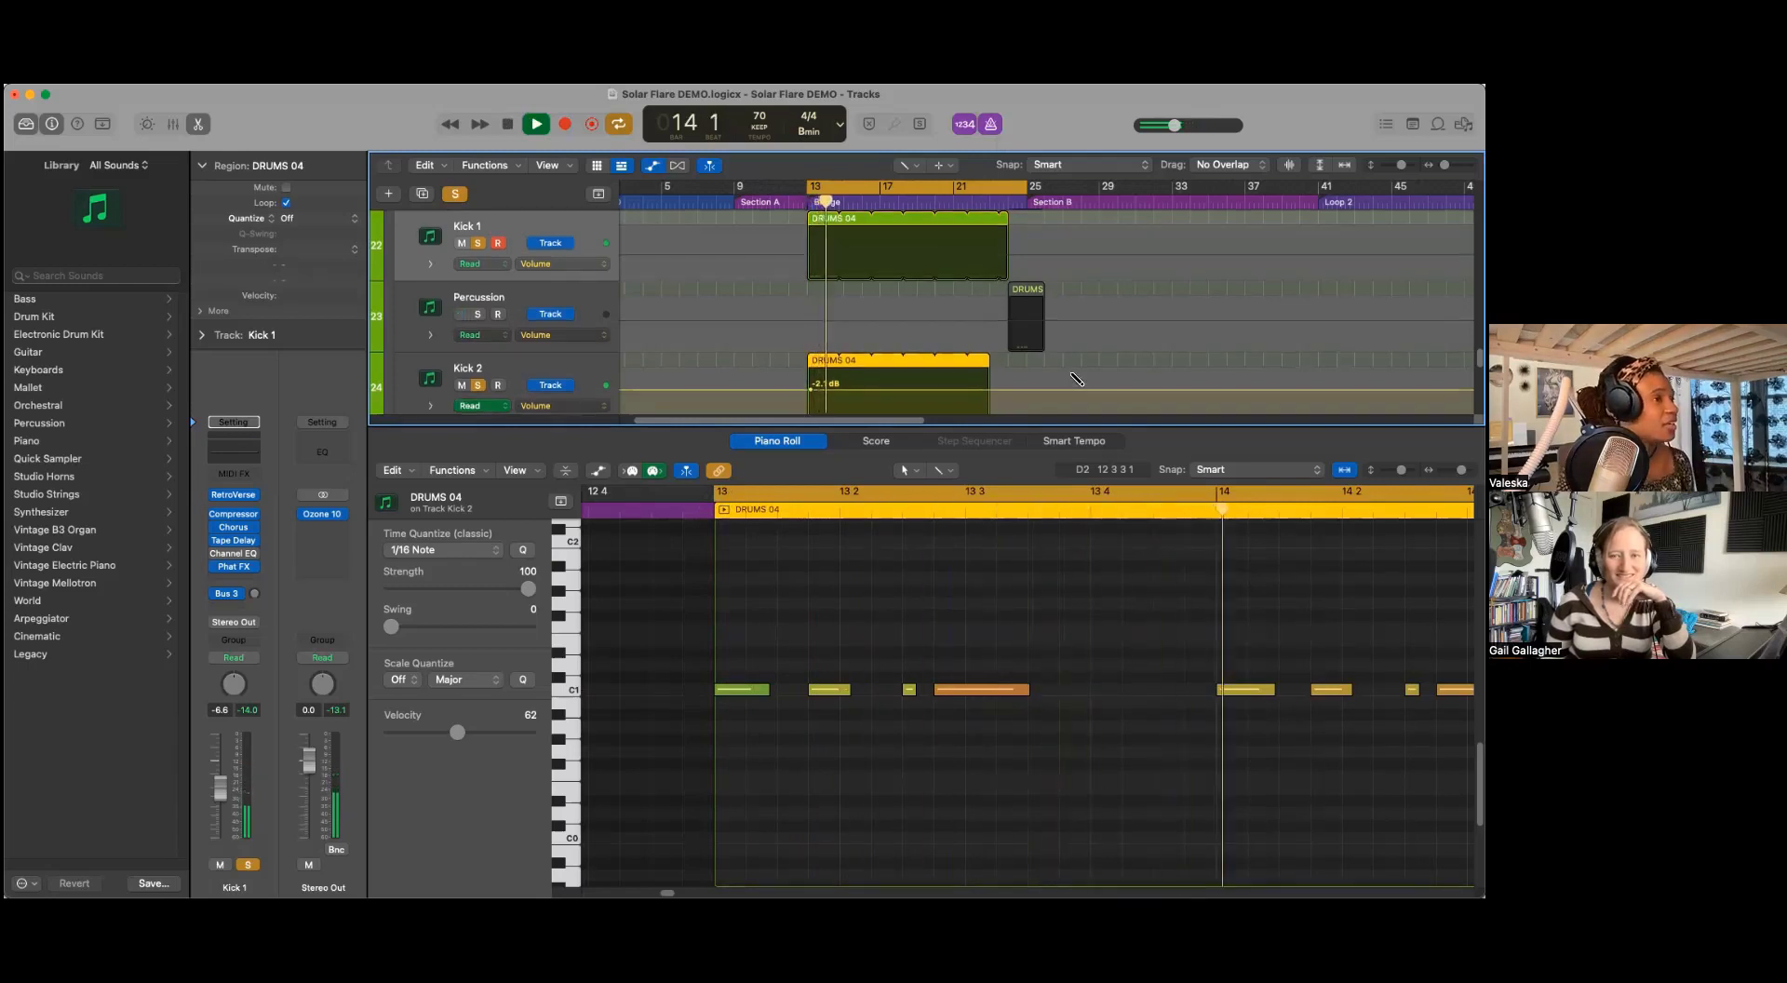
scroll(1077, 379, down, 1)
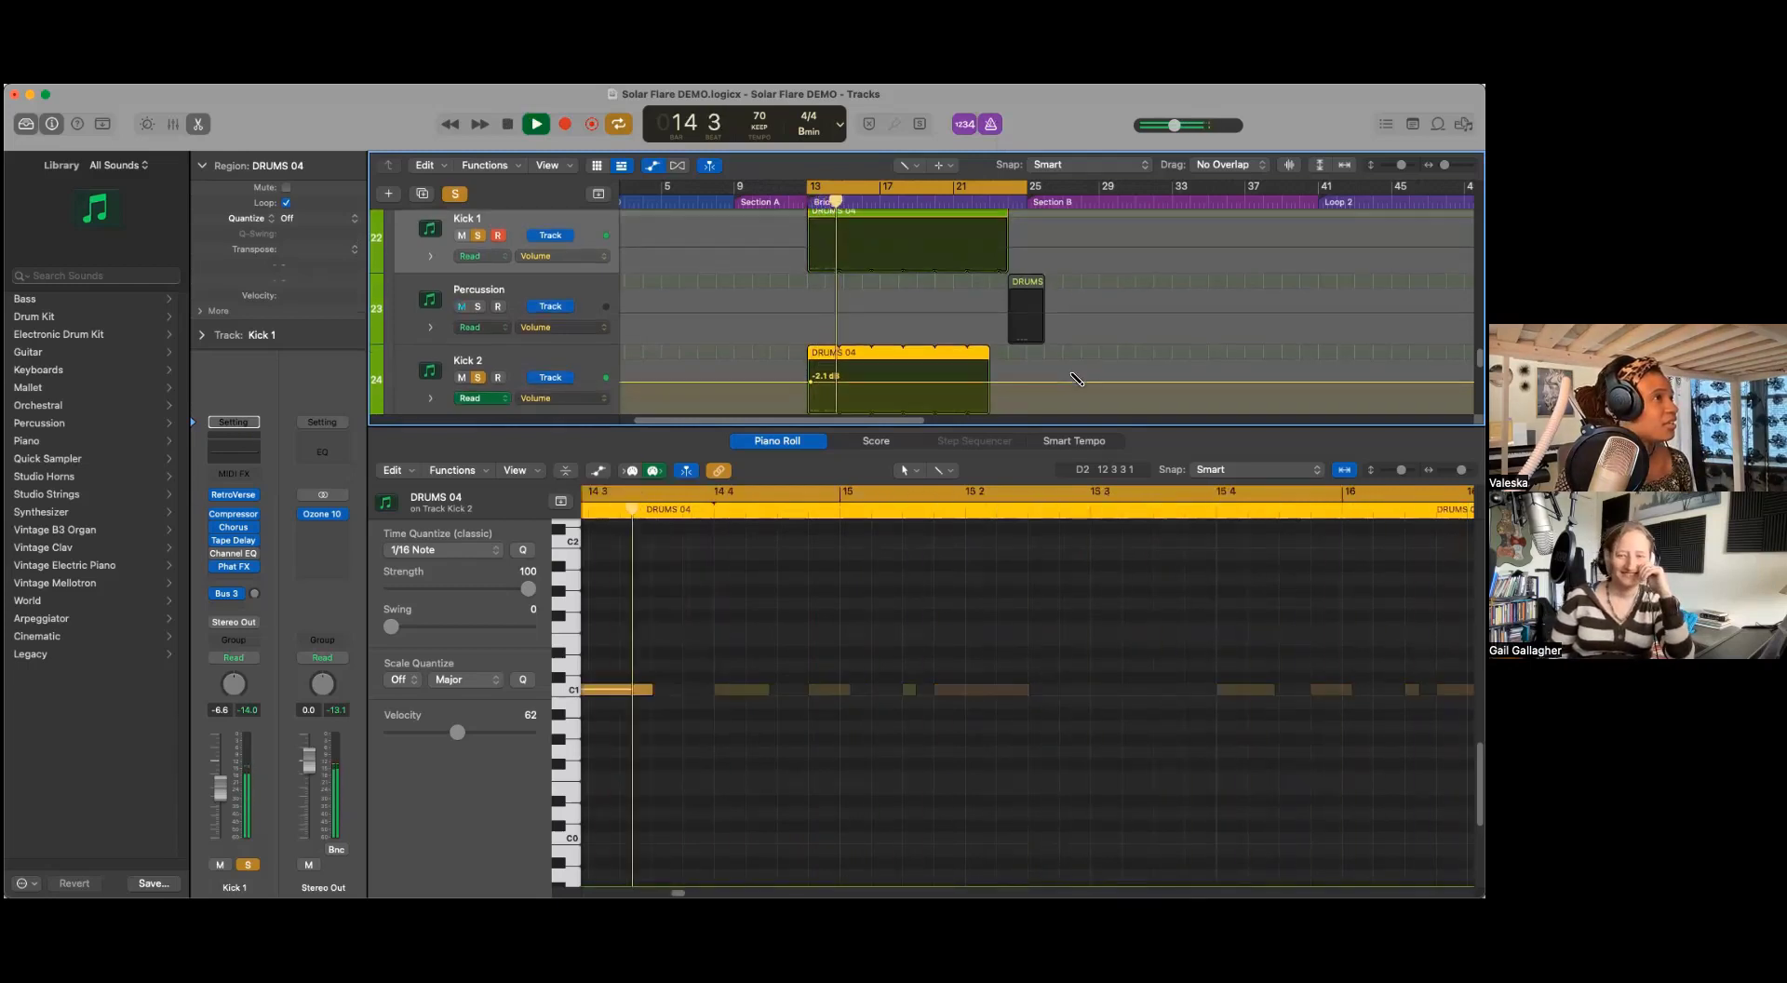
scroll(1077, 379, down, 4)
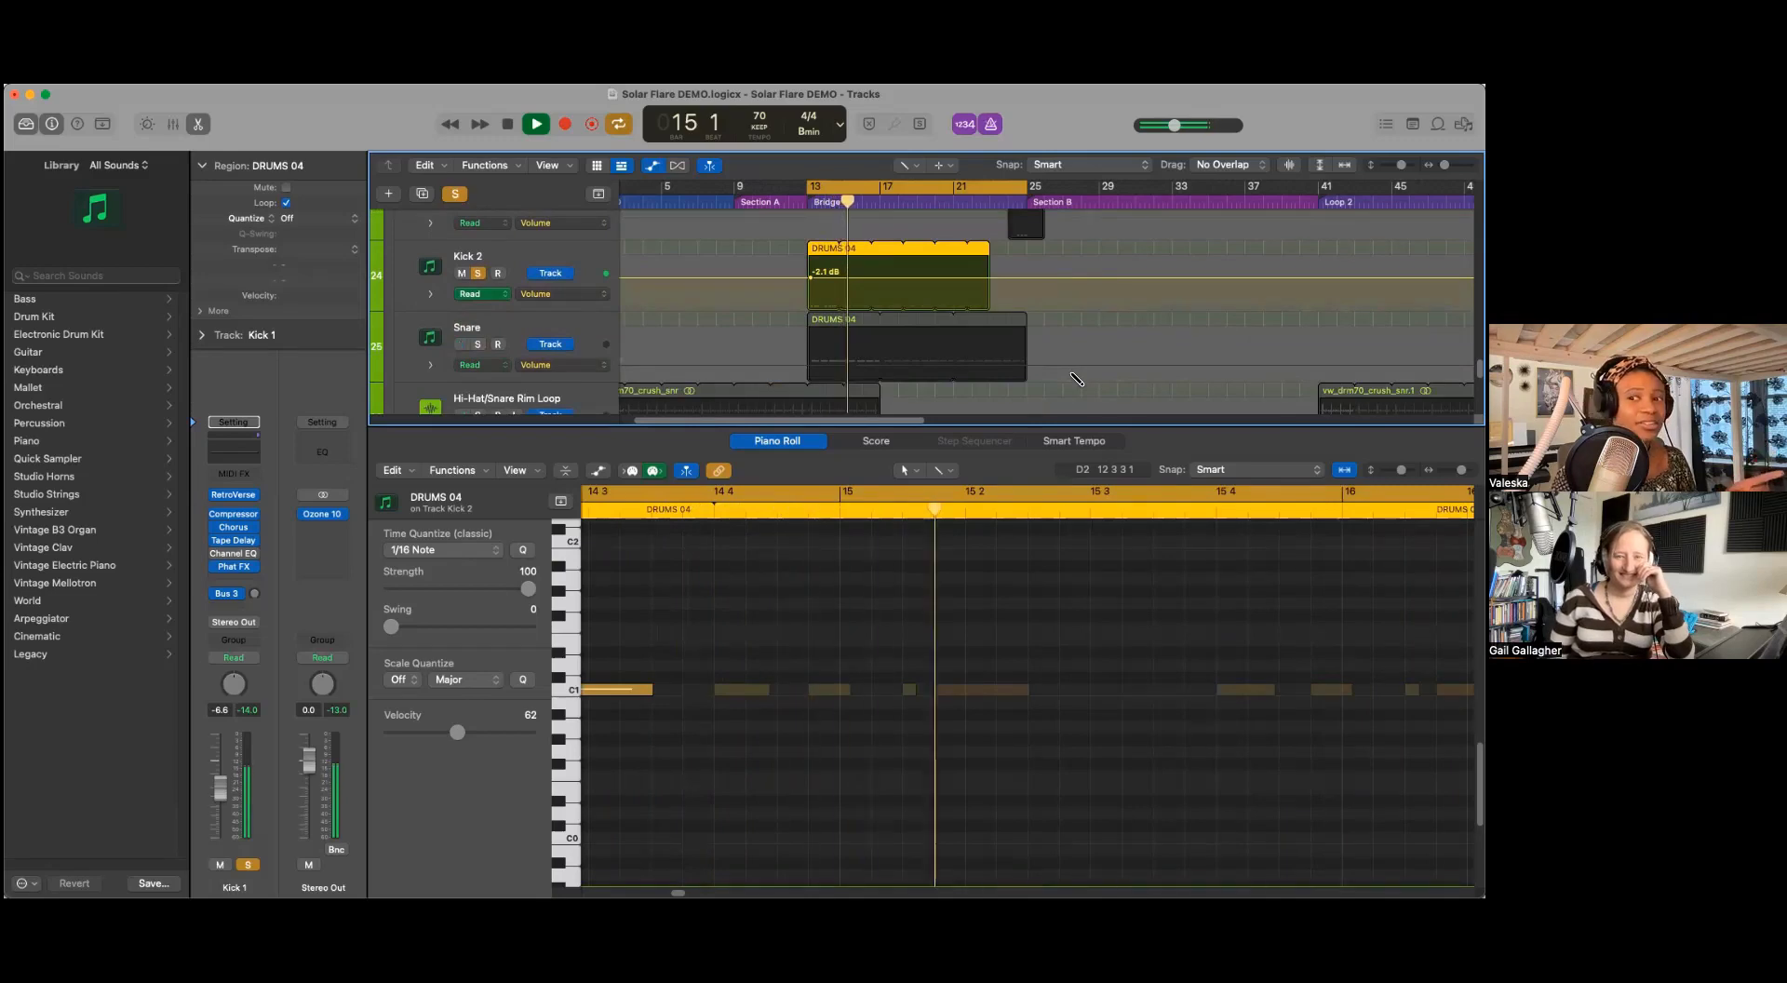
key(space)
Step: Clear the solo from all tracks so the full arrangement can be heard
scroll(1077, 379, up, 15)
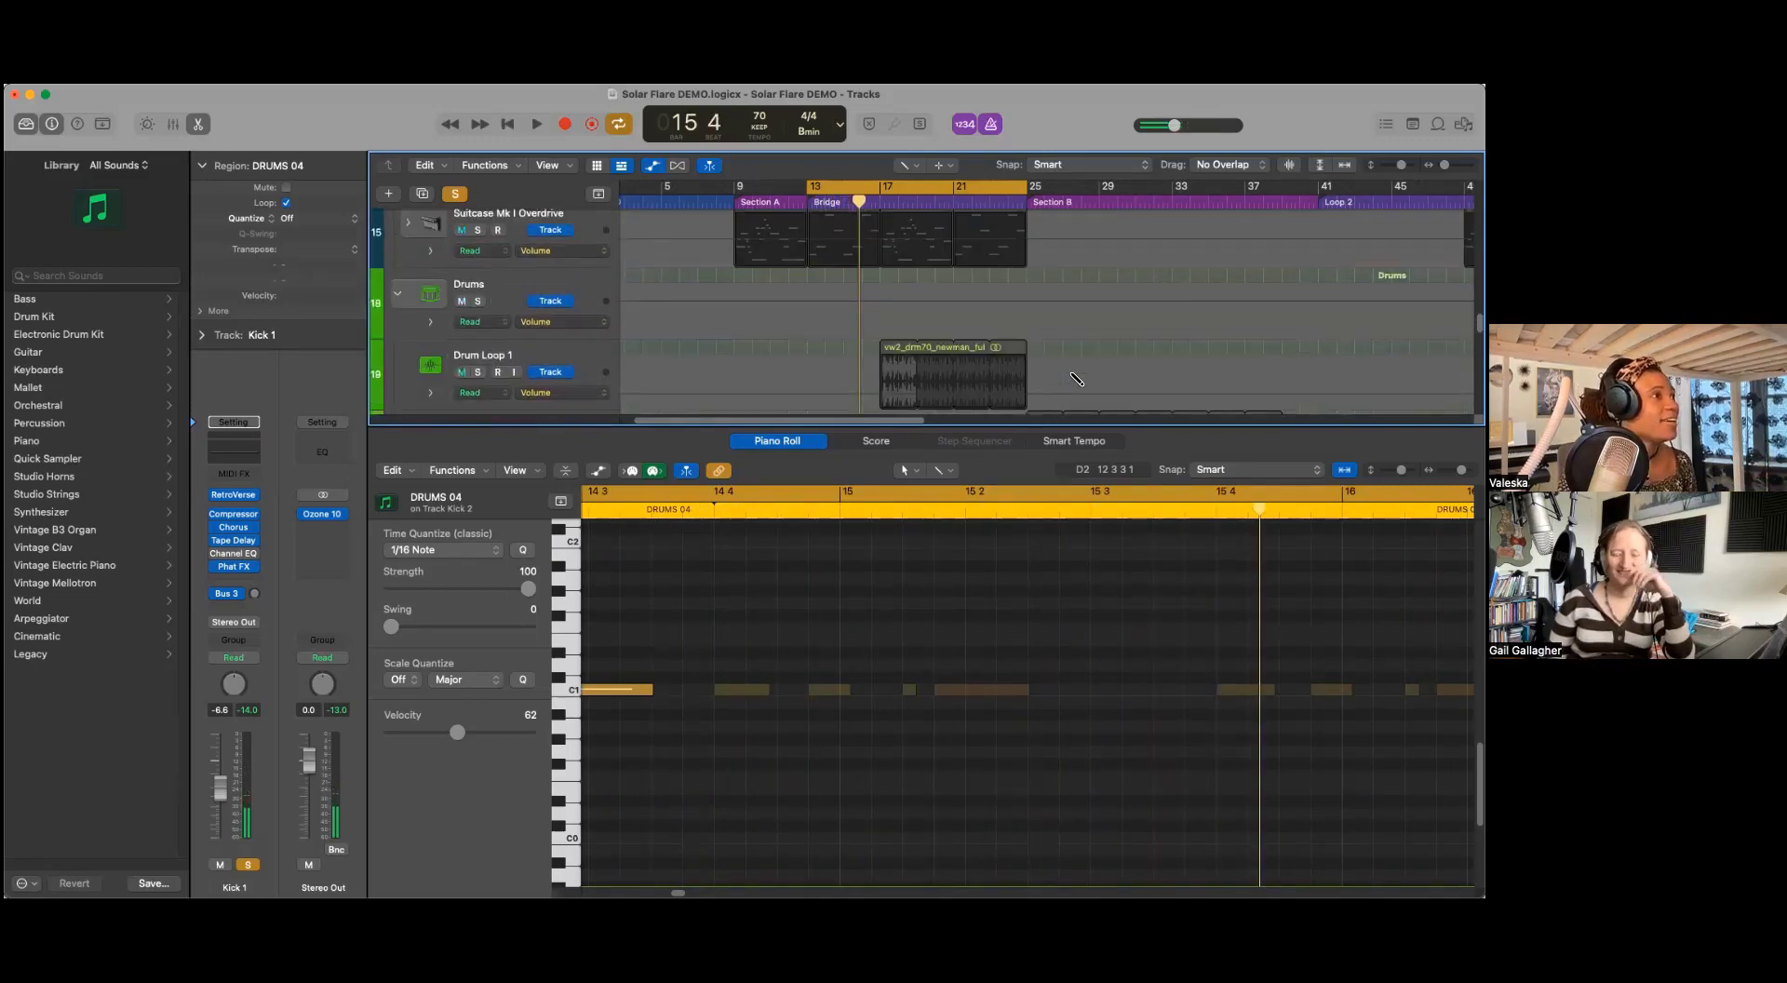
scroll(1077, 379, up, 10)
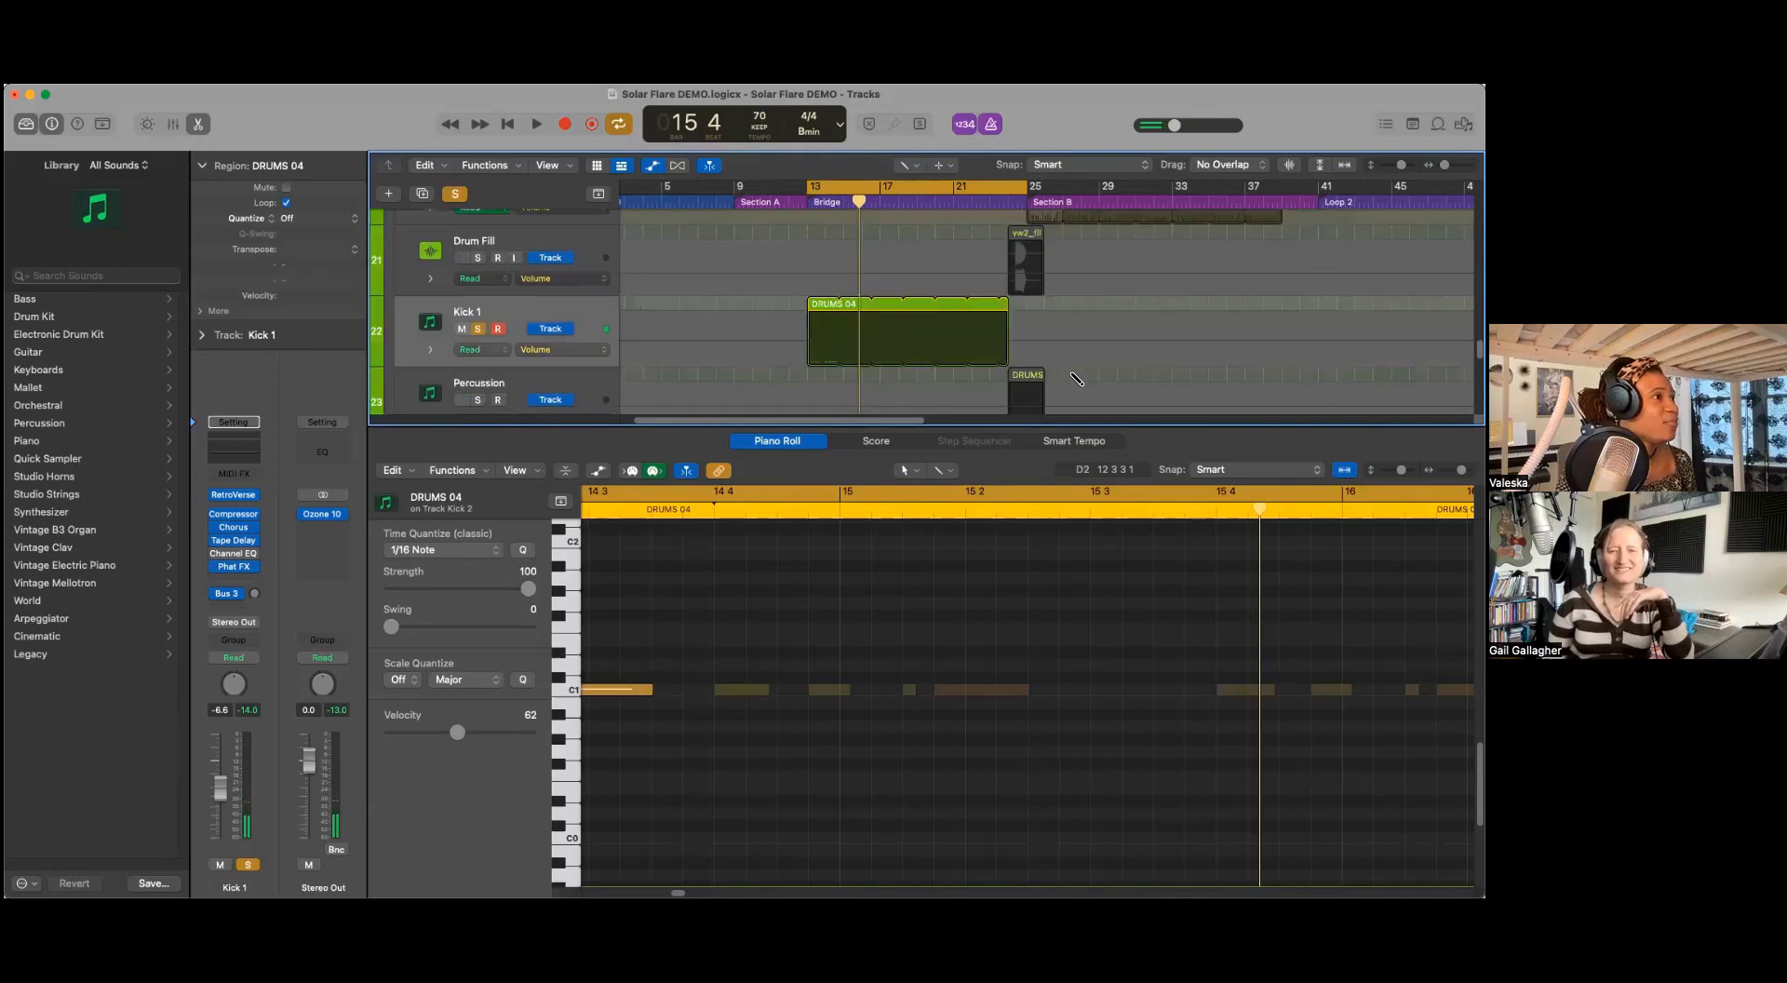
click(620, 124)
click(618, 124)
click(455, 194)
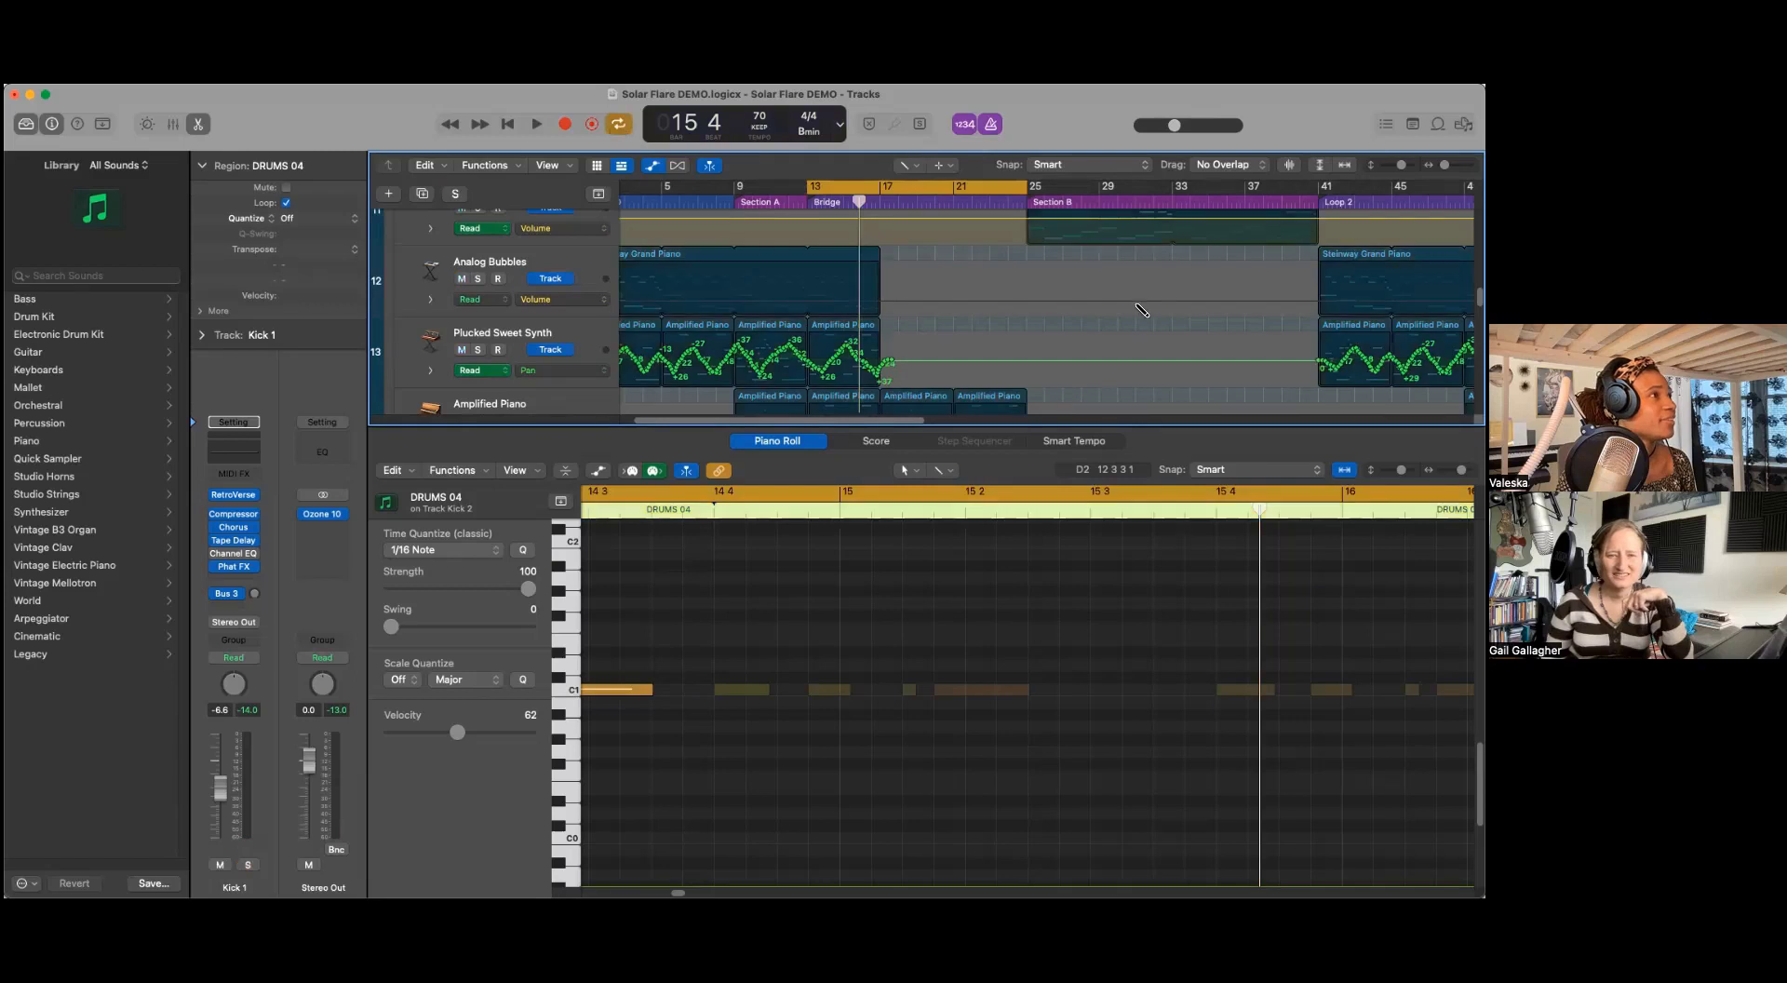
Step: Place the playhead at the start of the Bridge, bar 13, and play the full arrangement
scroll(1141, 310, down, 10)
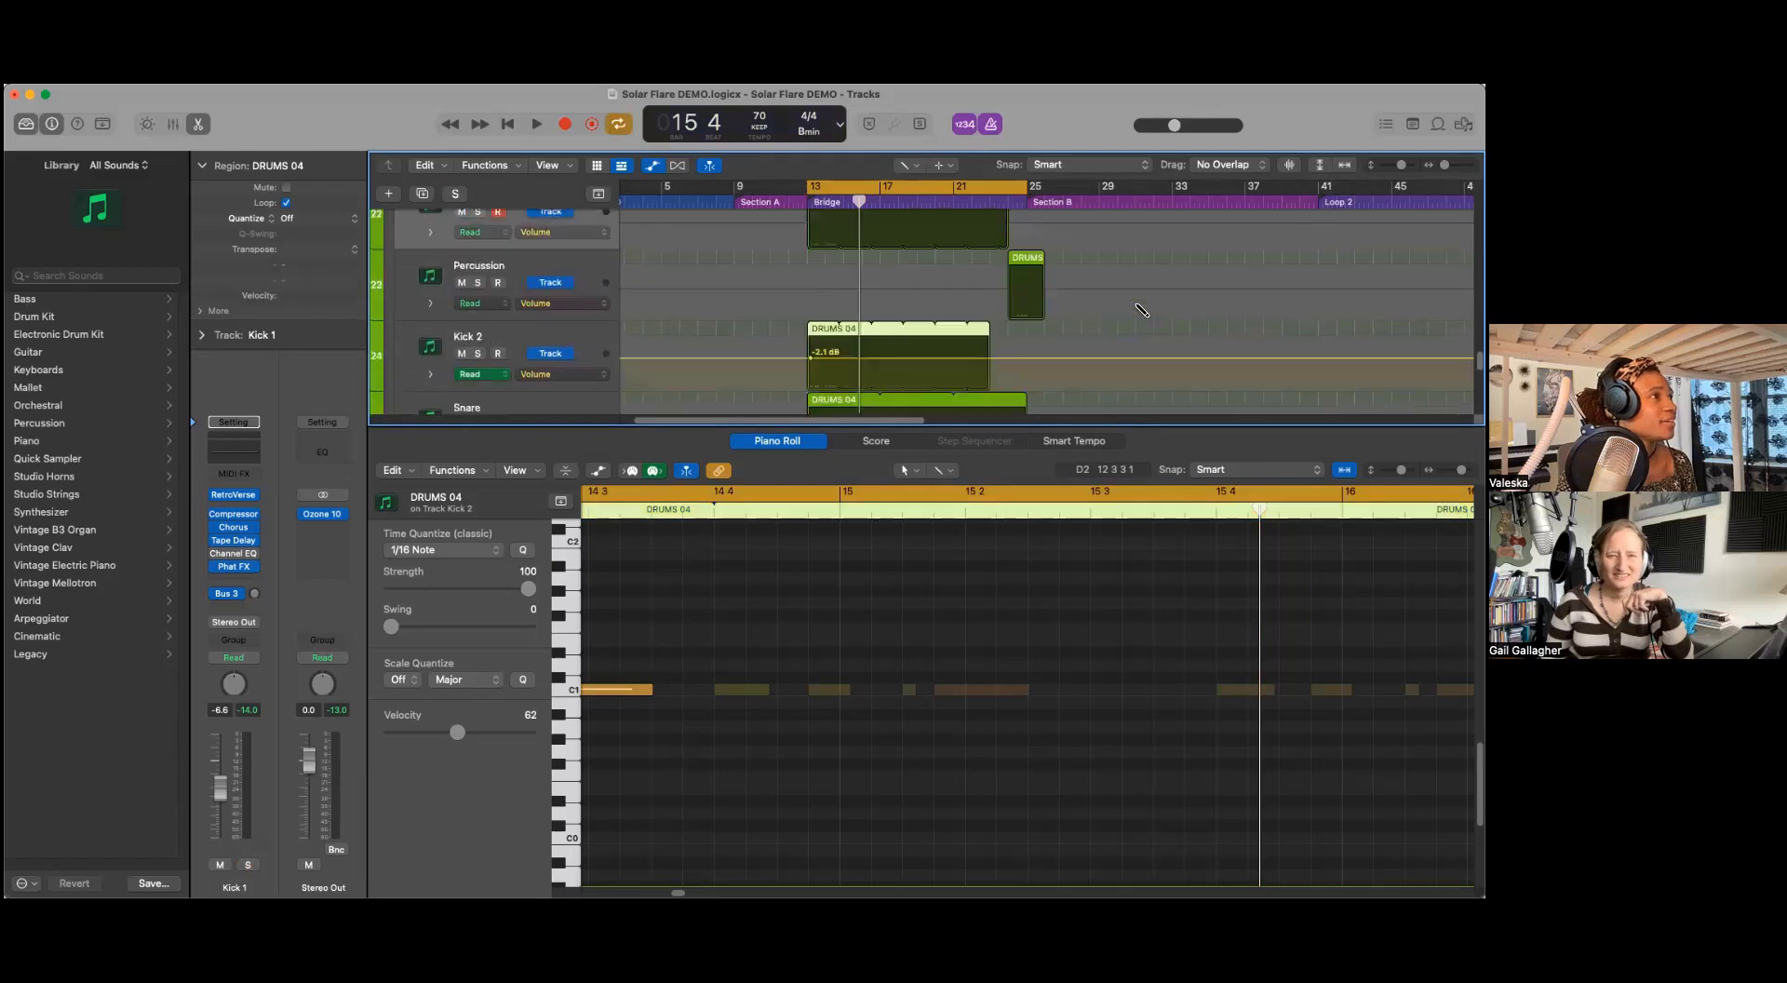
click(826, 205)
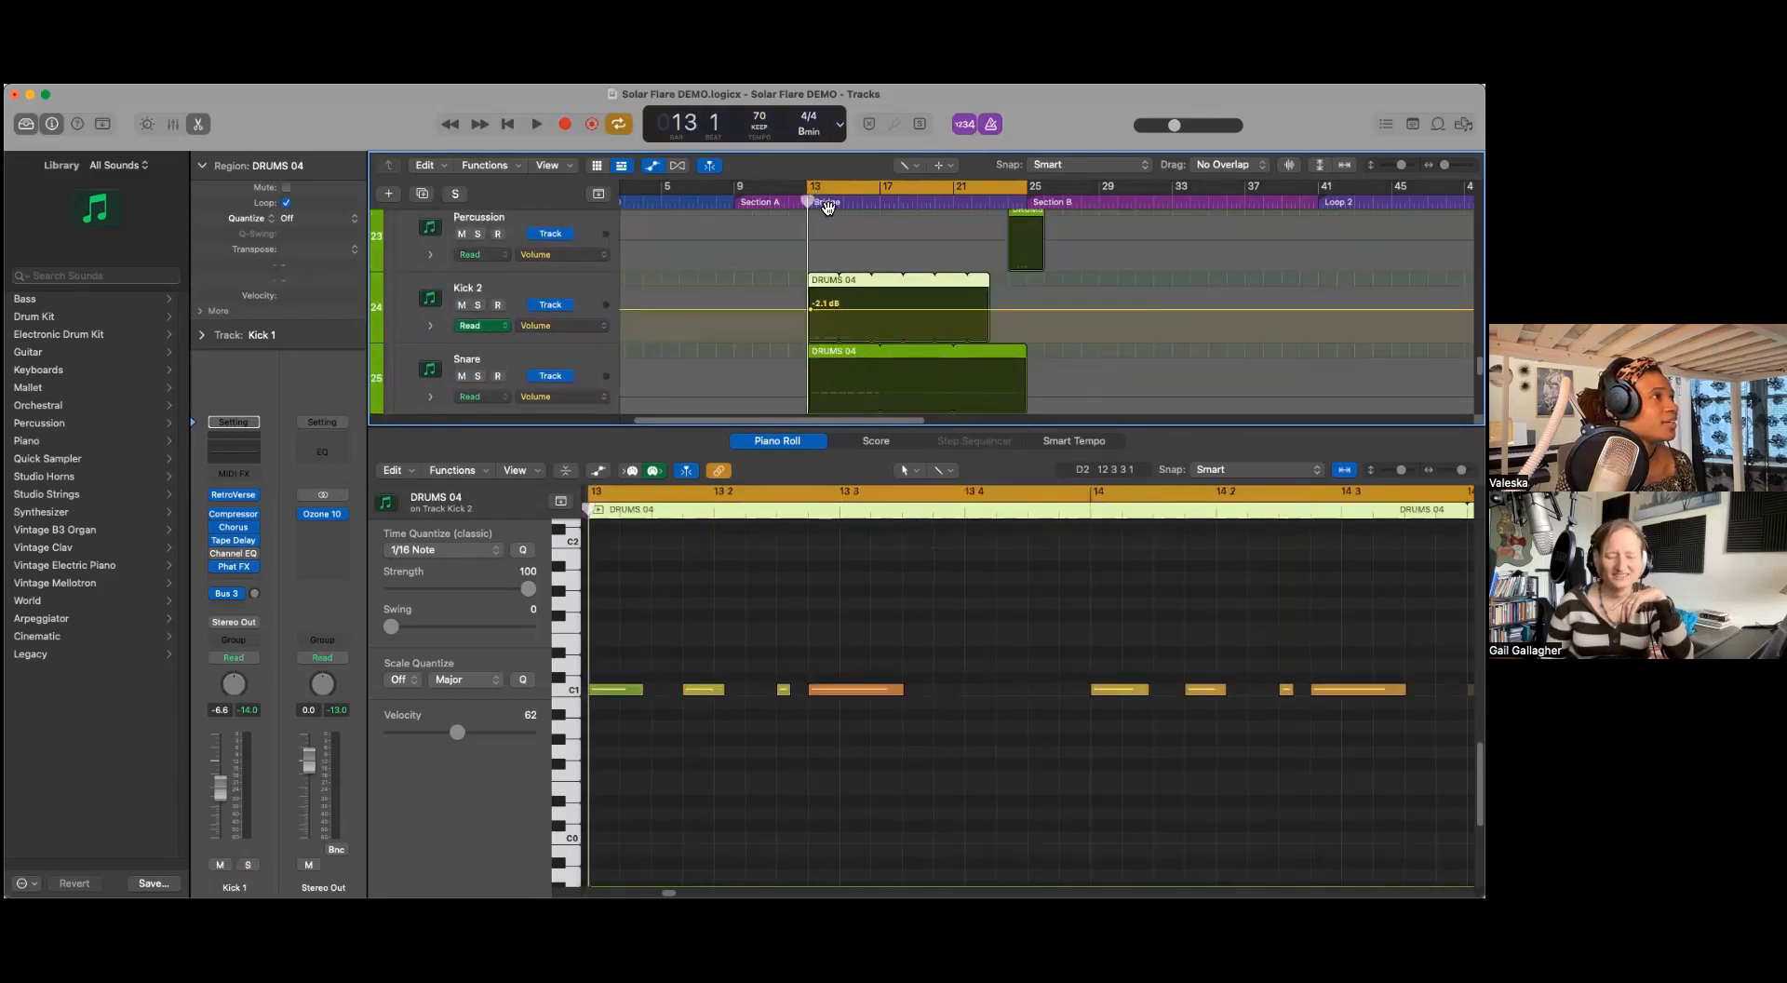
scroll(1054, 304, up, 10)
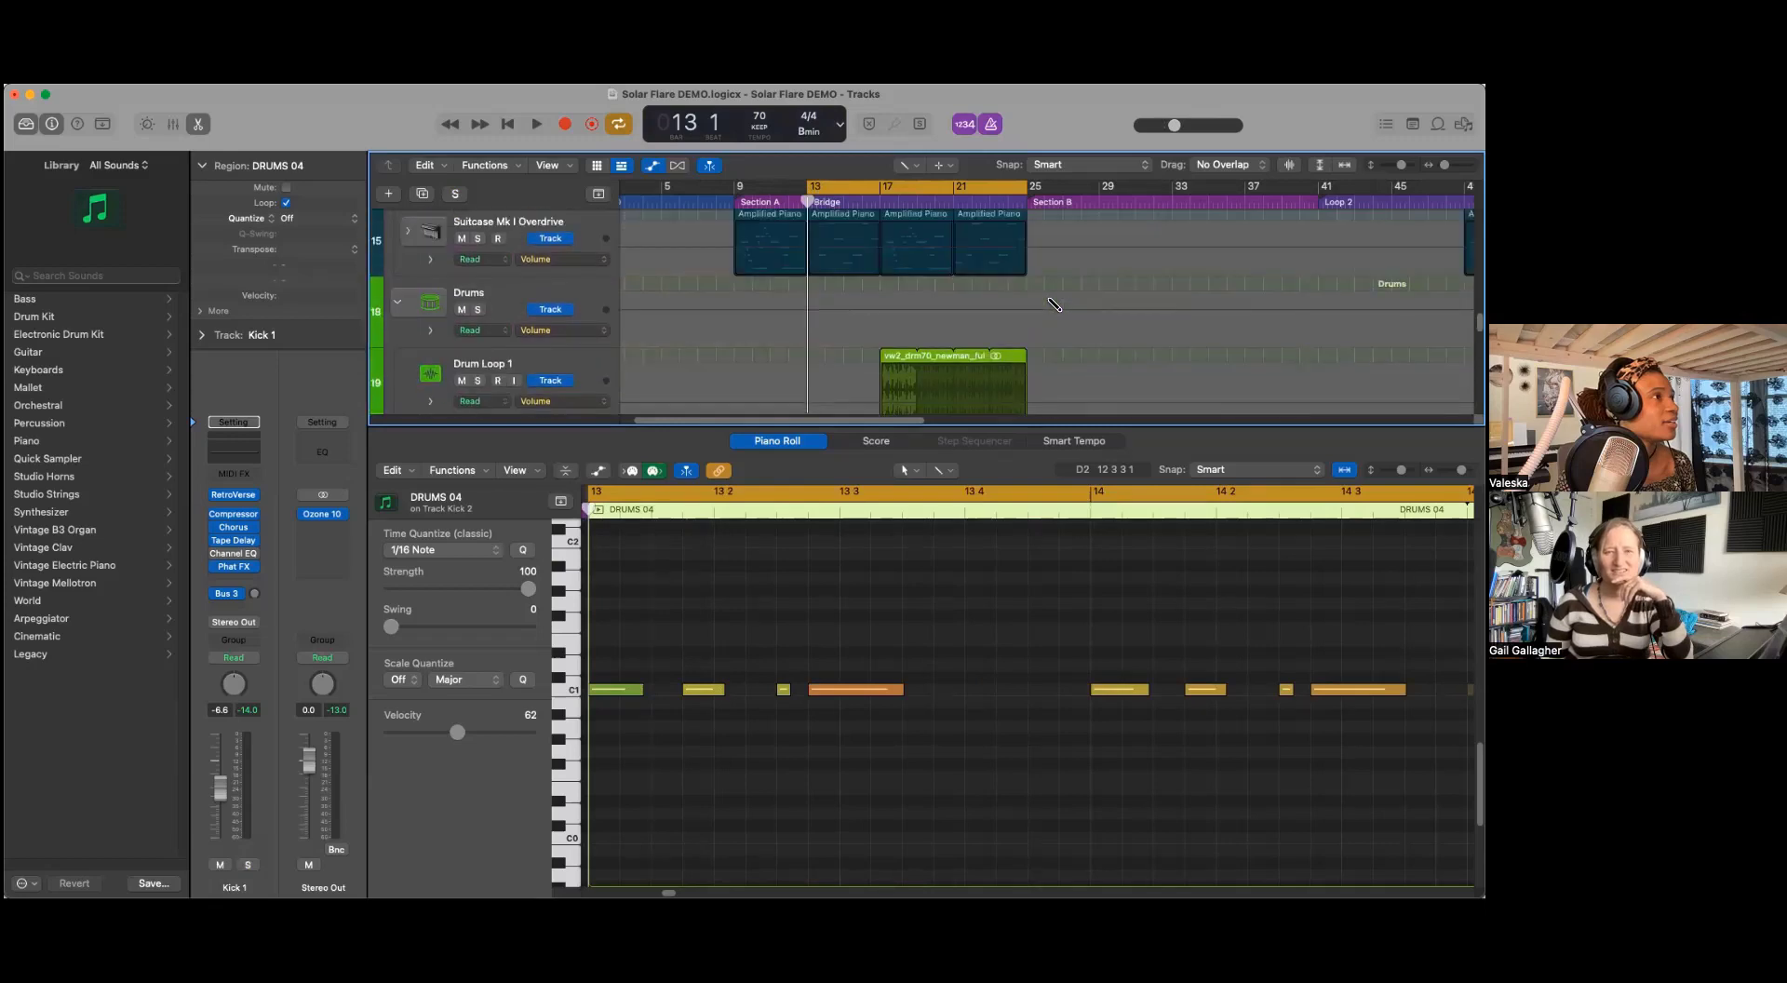
scroll(1053, 304, down, 2)
key(space)
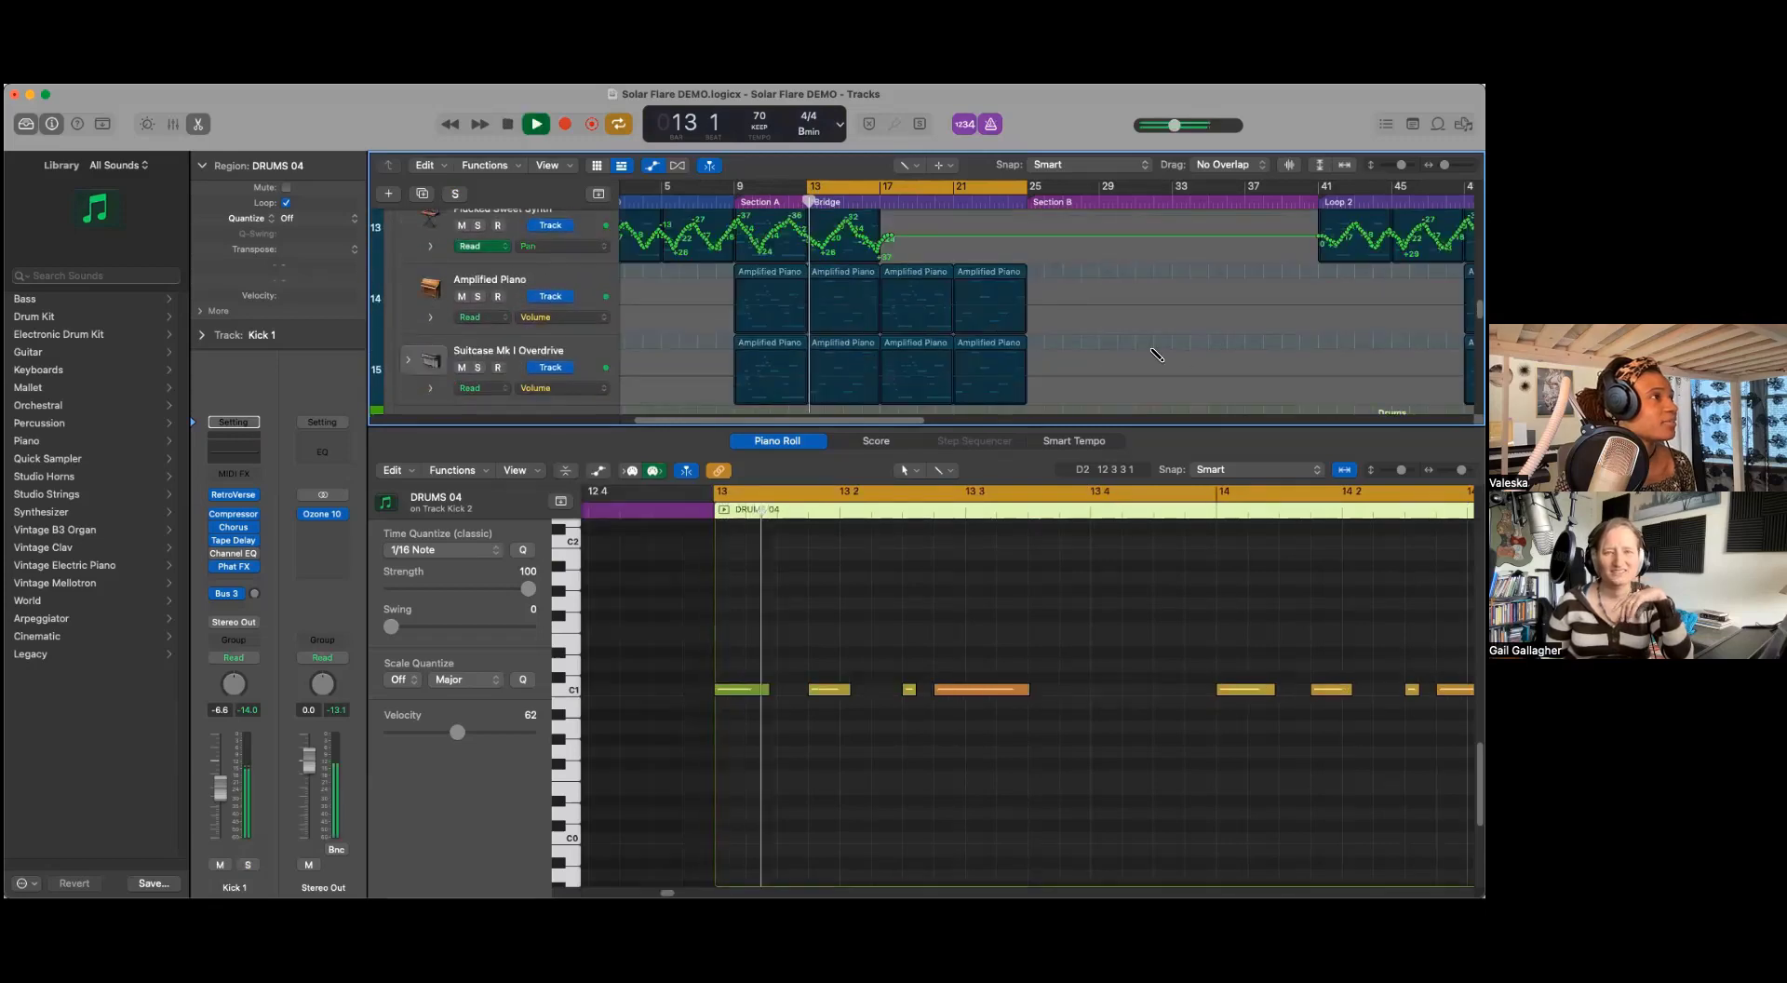
Step: Examine Kick 2's notes around bar 14 in the Piano Roll during playback, including the looped copies, and stop playback
scroll(1156, 354, down, 6)
scroll(1156, 354, down, 3)
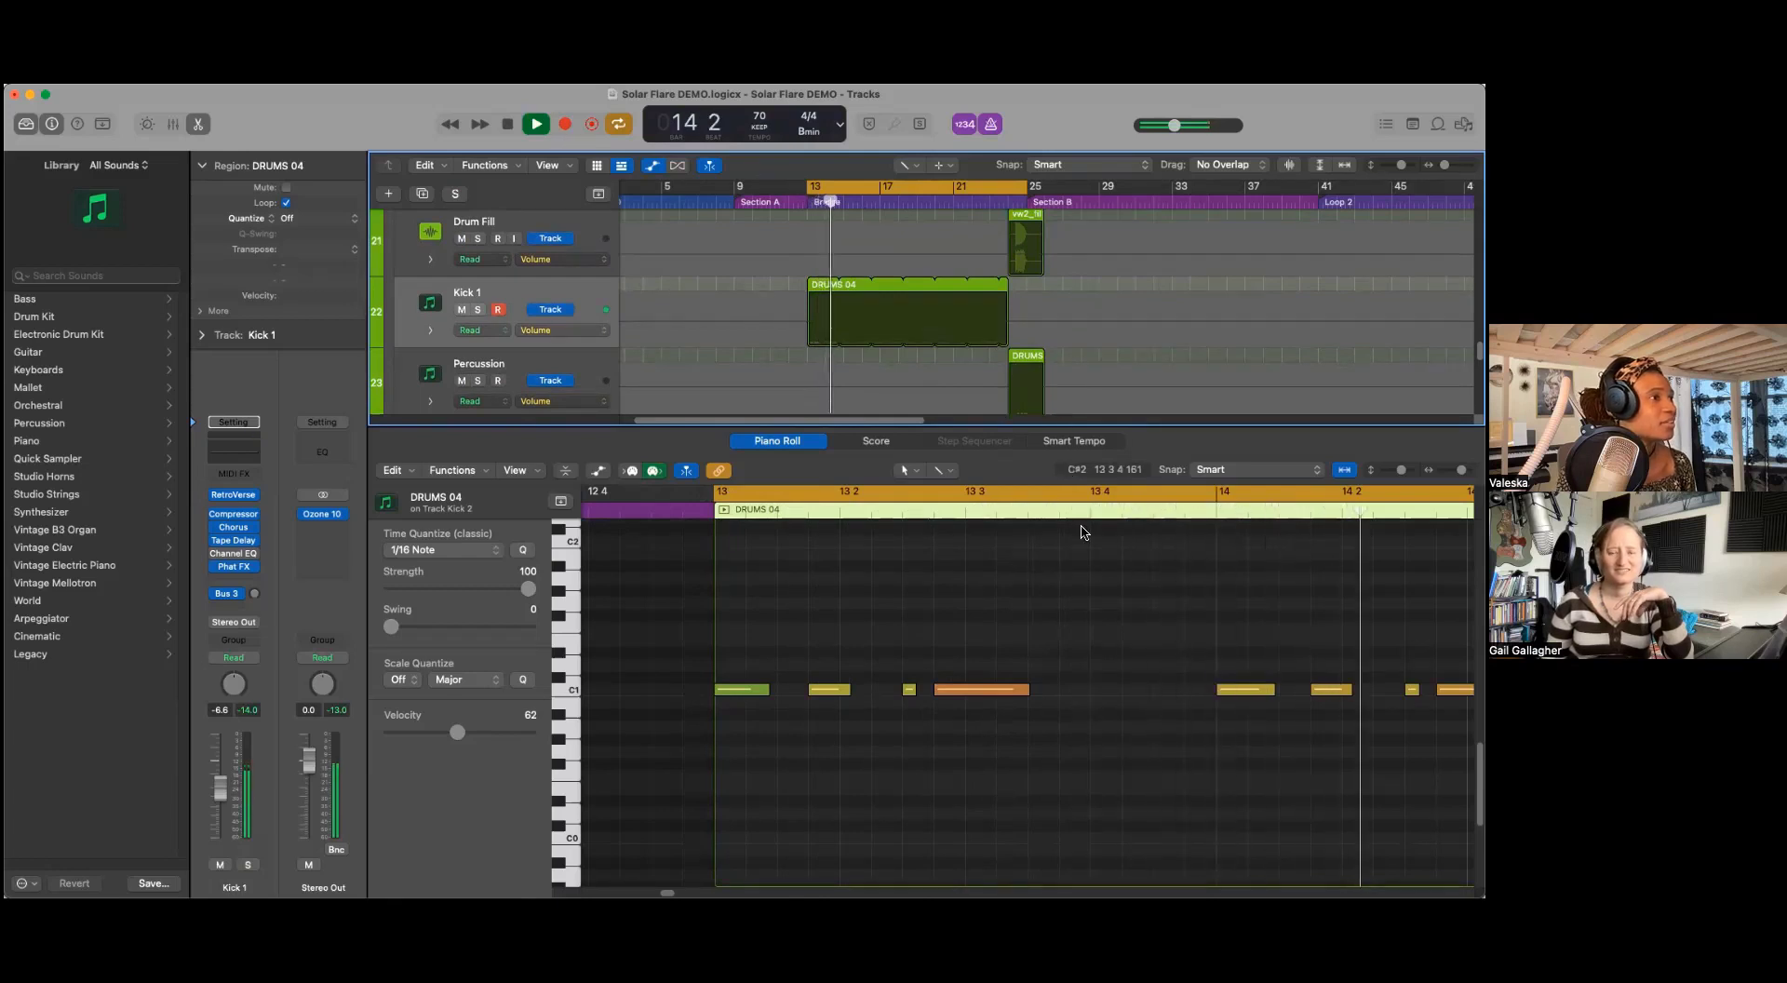
scroll(1083, 529, right, 2)
scroll(1083, 532, right, 4)
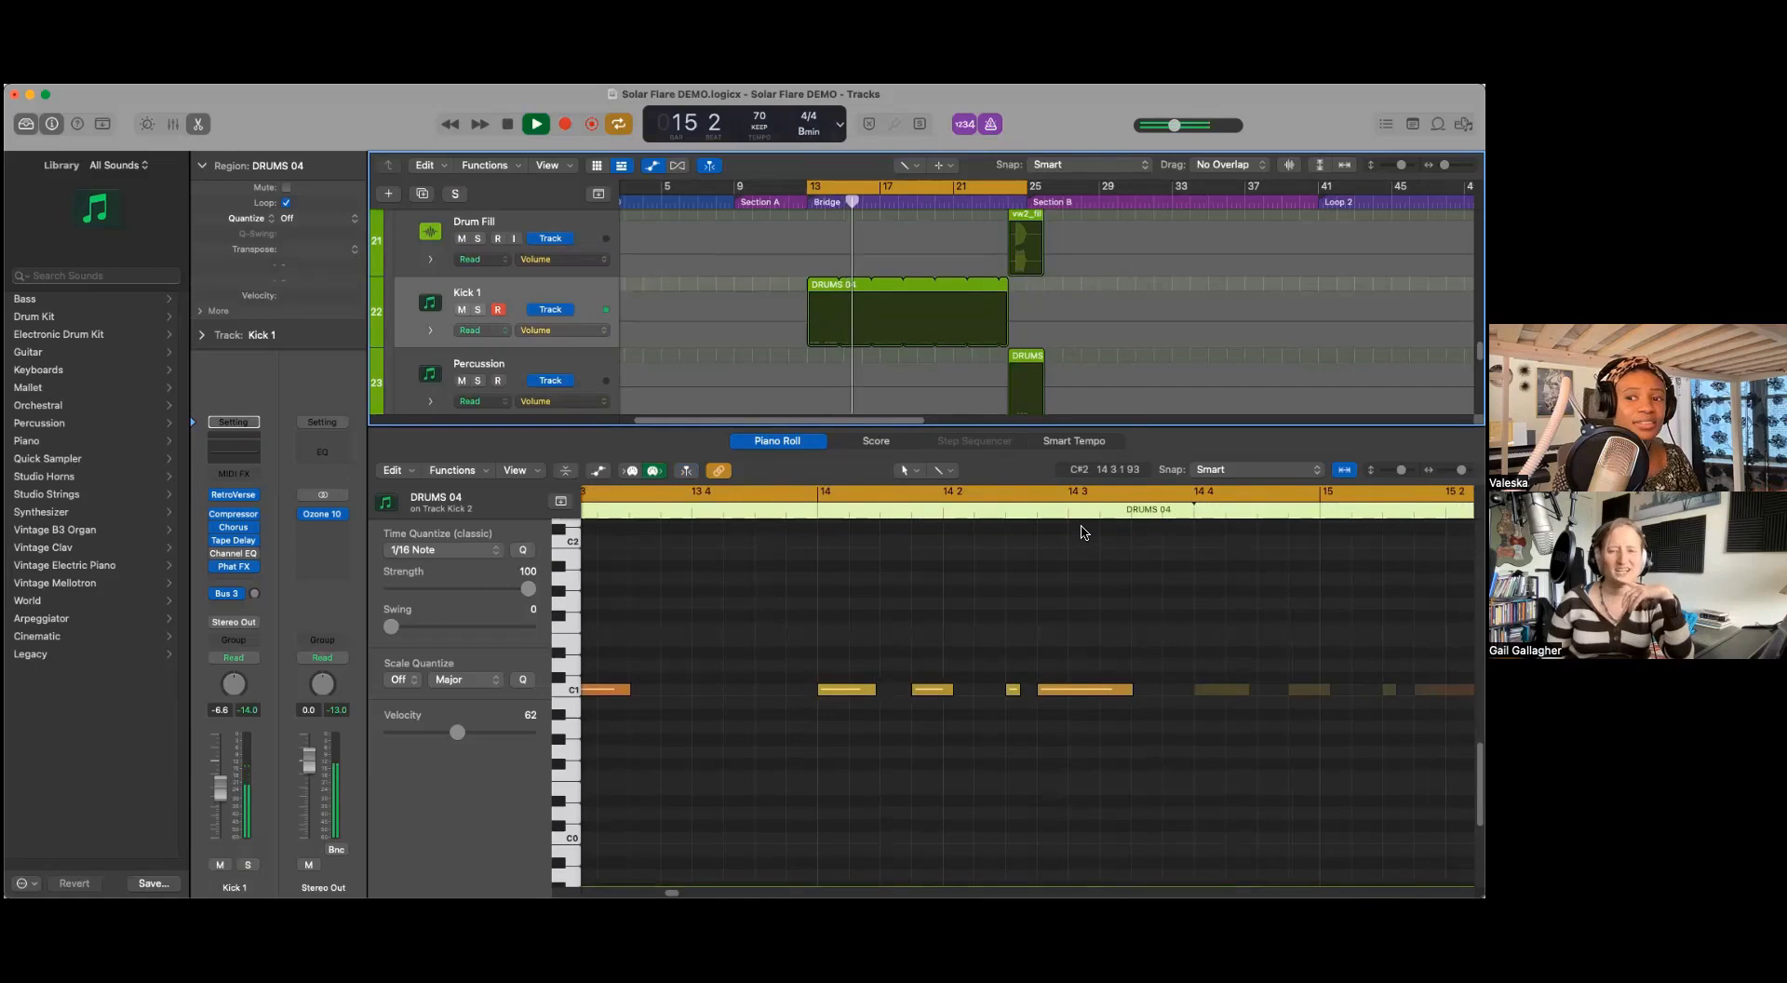
scroll(1082, 533, right, 1)
scroll(1083, 532, right, 1)
scroll(1083, 533, up, 1)
key(space)
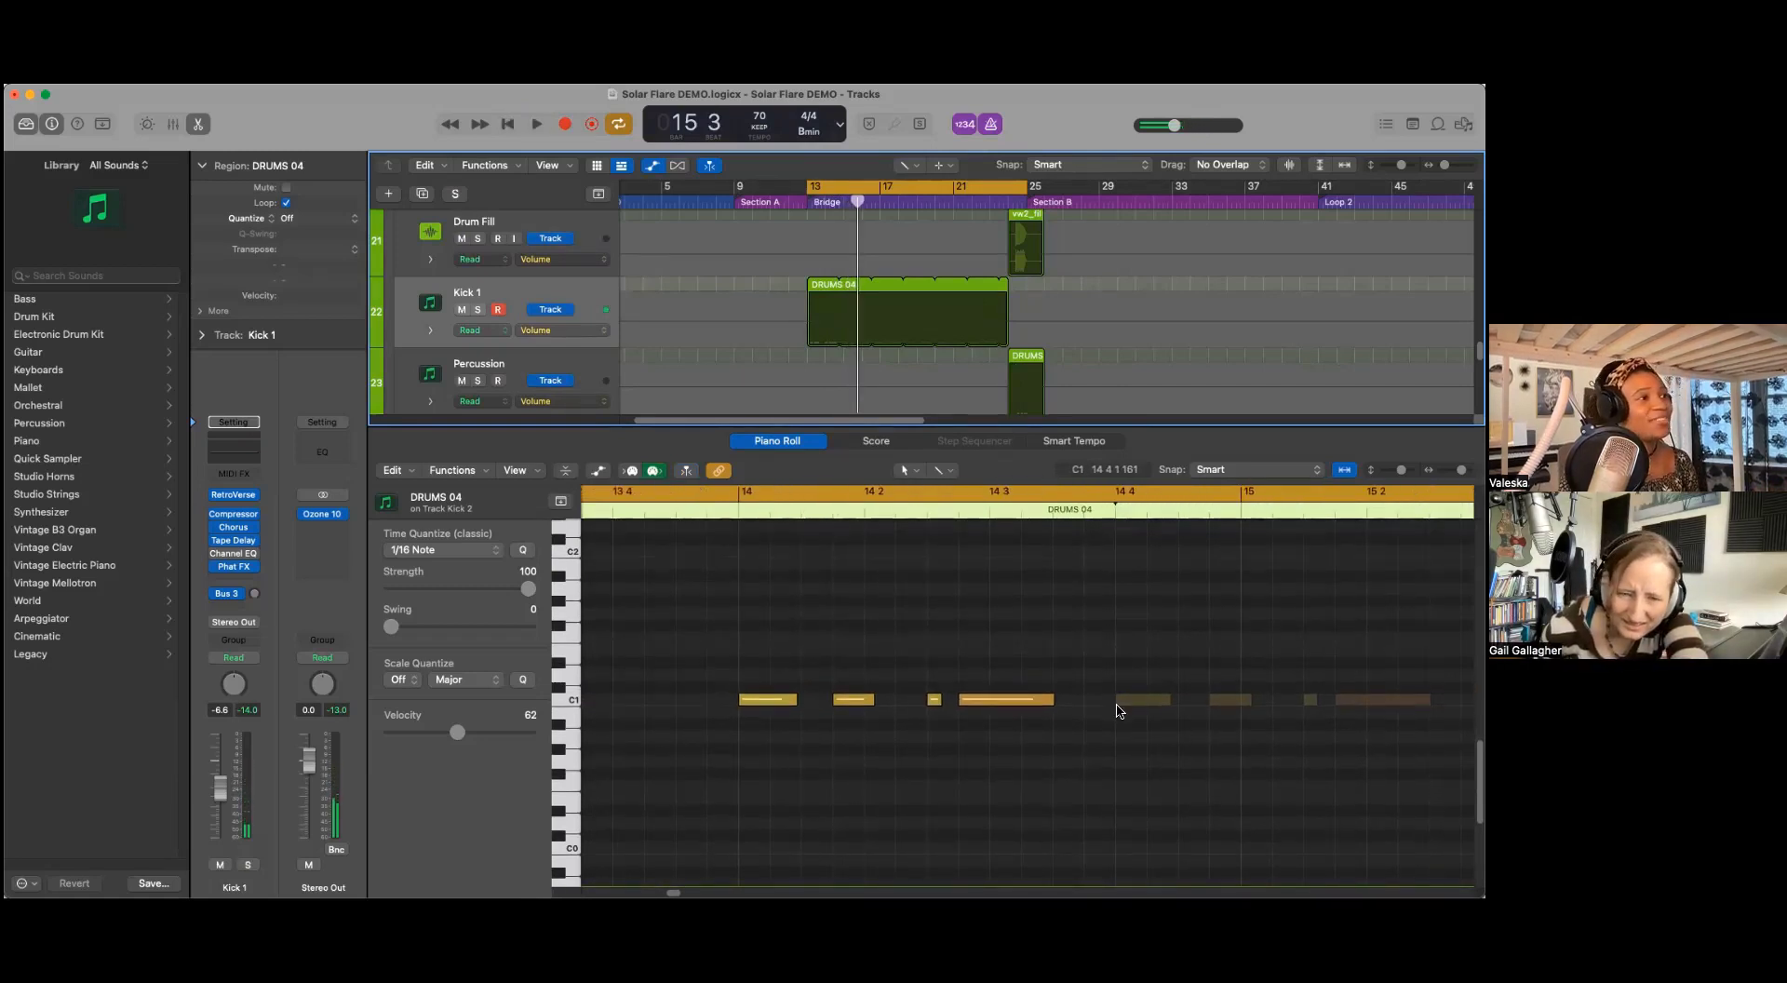
Step: Place the playhead at bar 14 beat 4 in the Piano Roll, where Kick 2's looped notes begin
scroll(931, 307, down, 3)
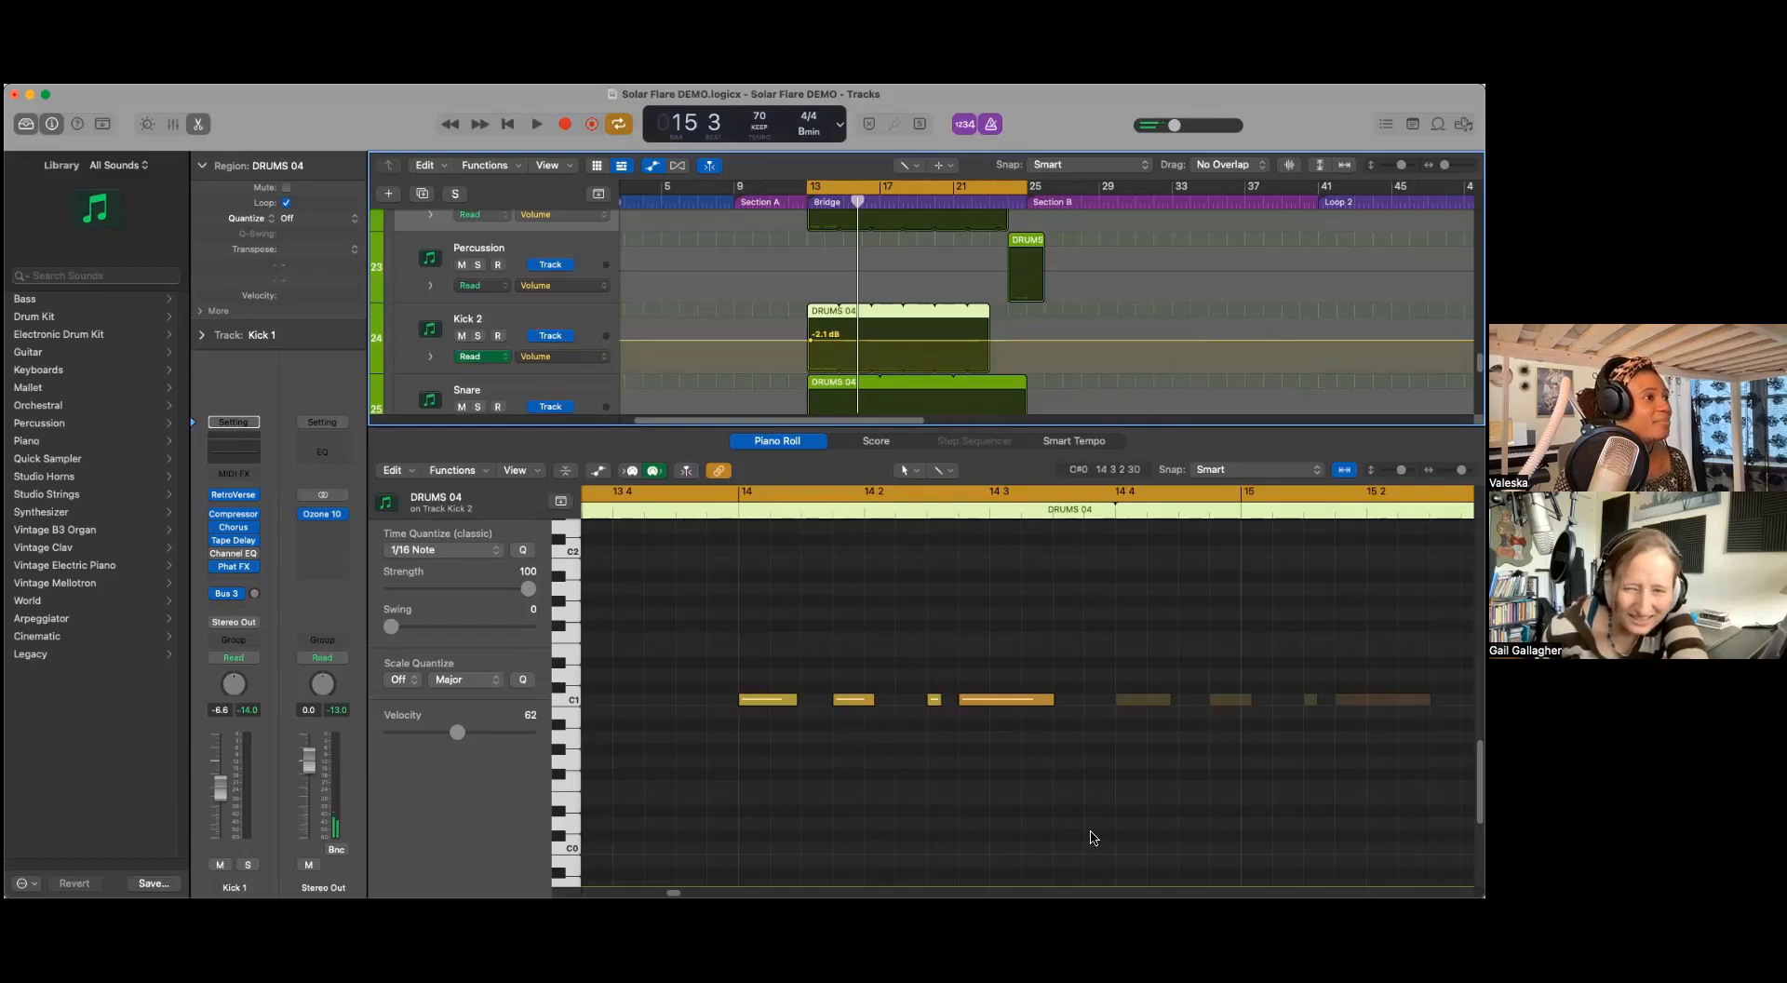
drag(677, 891, 678, 888)
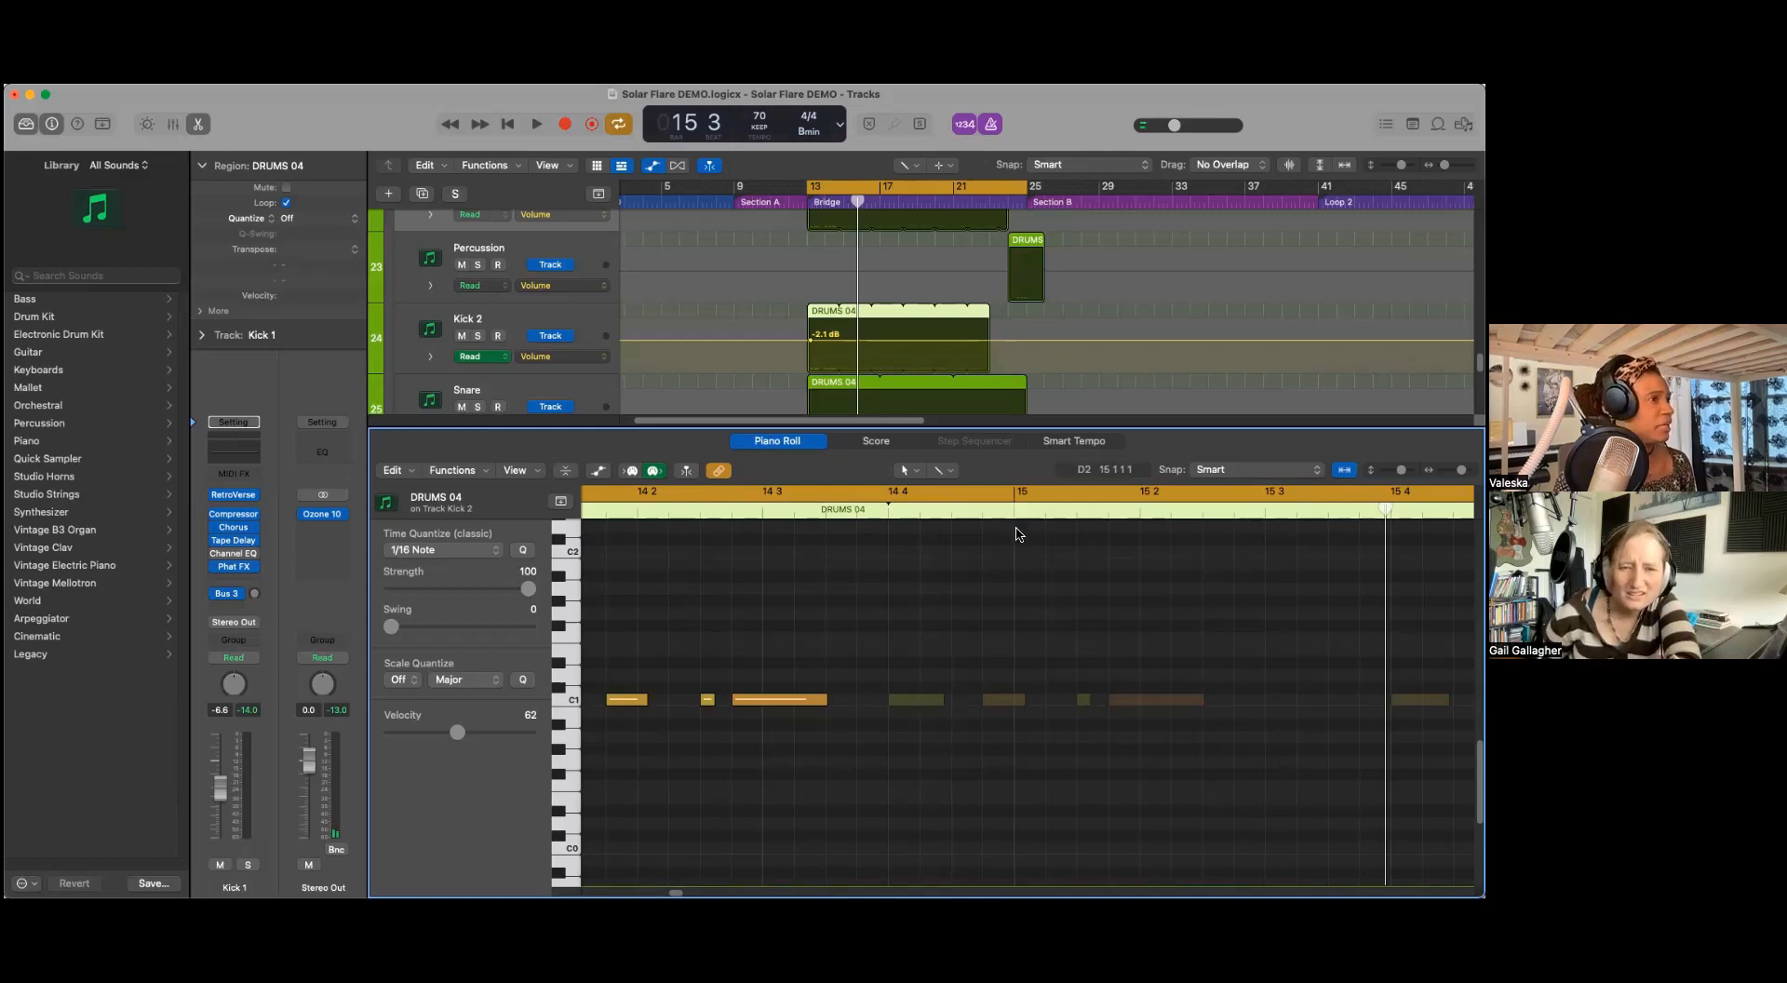
drag(1386, 509, 889, 515)
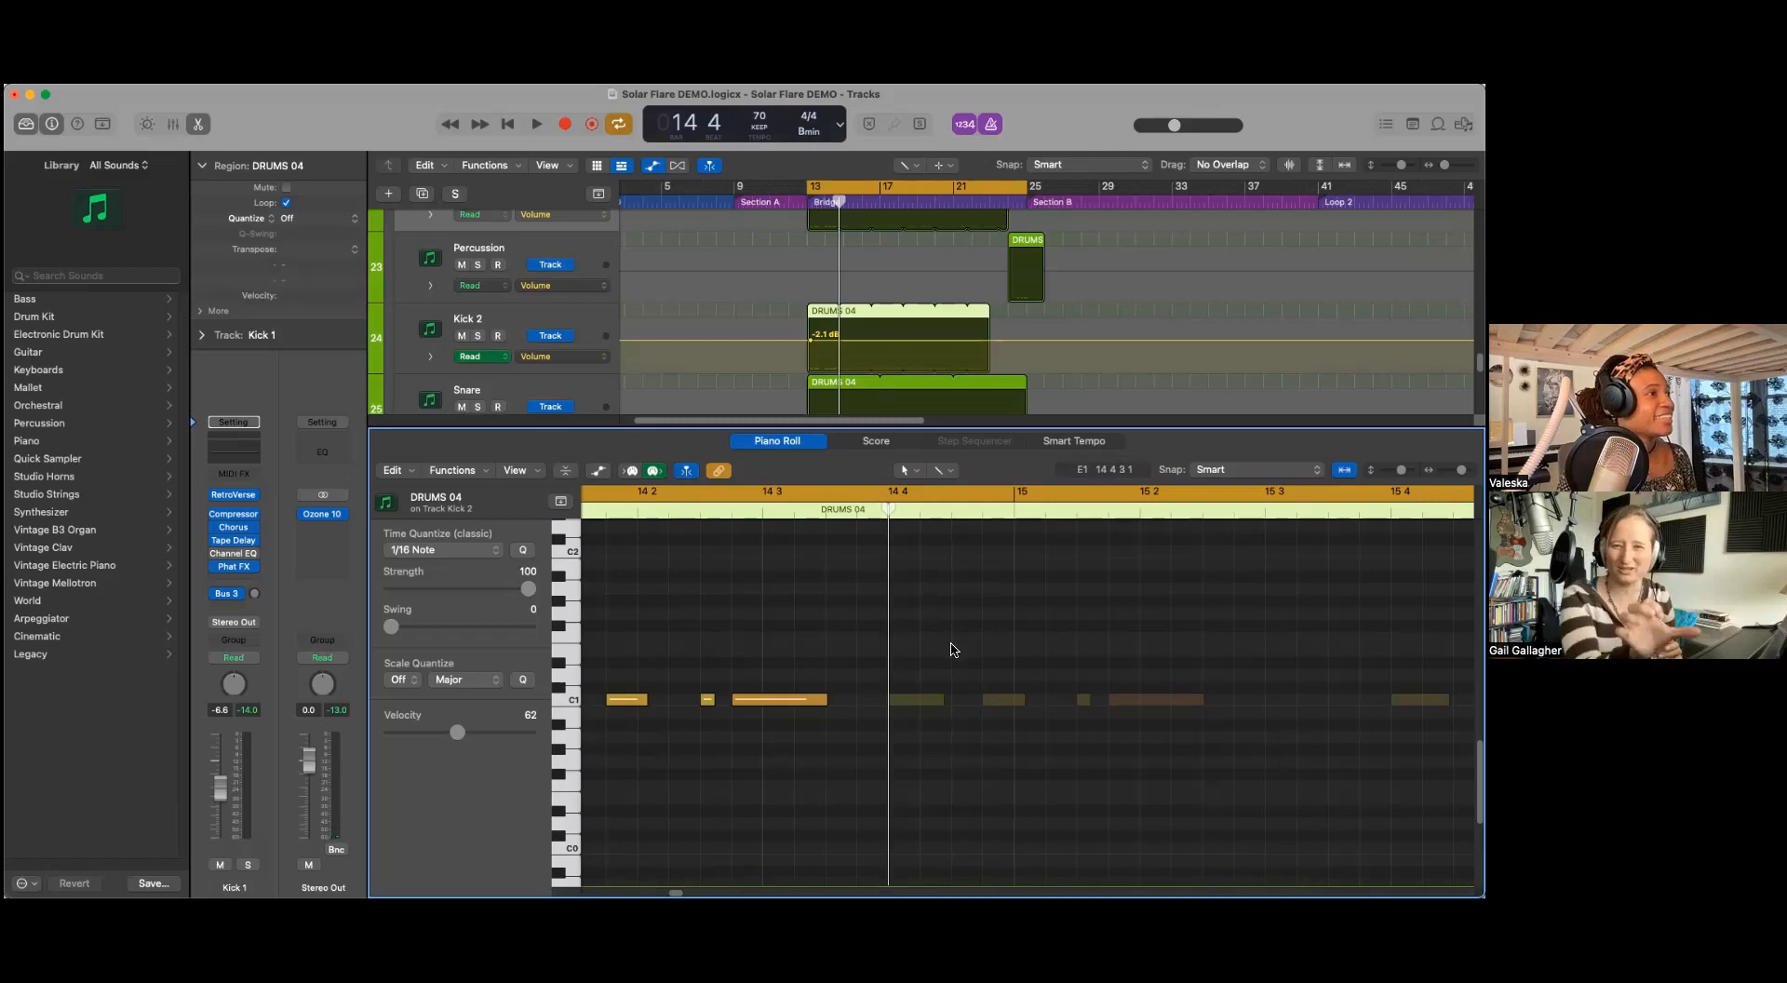
Step: Look over the Bridge regions of the drum tracks, from Drum Loop 1 down to the Hi-Hat/Snare Rim Loop
scroll(940, 652, down, 2)
scroll(931, 667, up, 3)
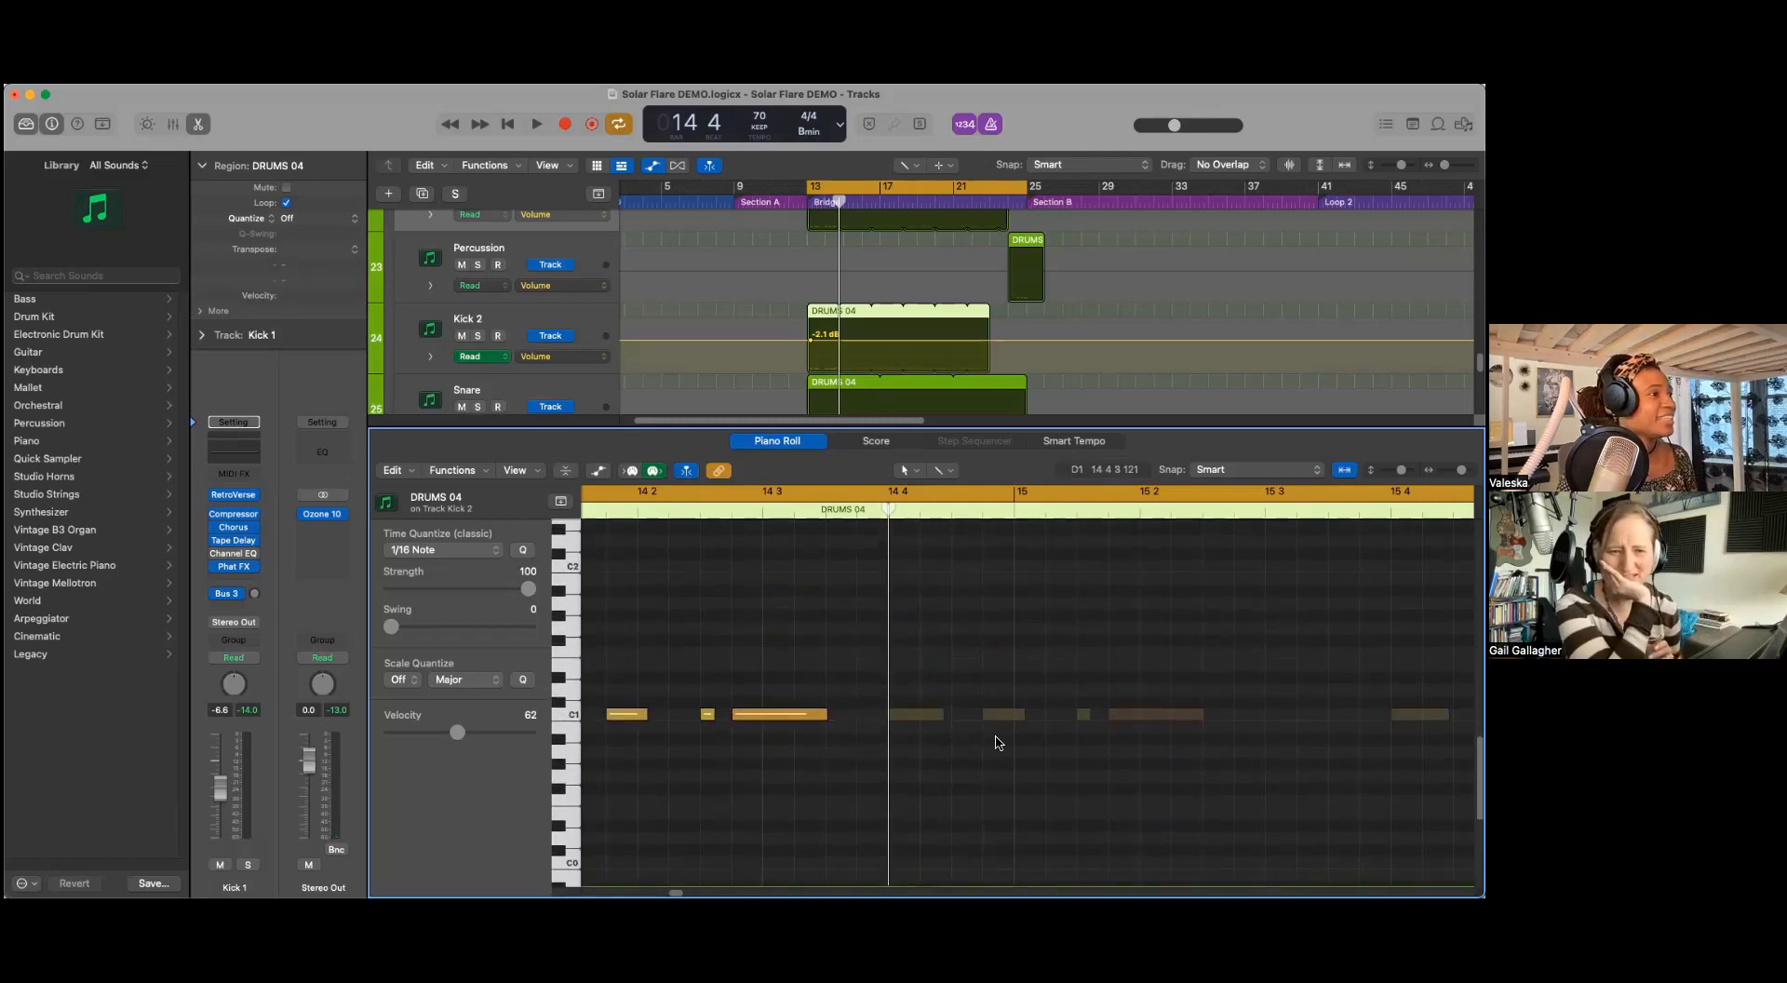
scroll(1054, 673, down, 3)
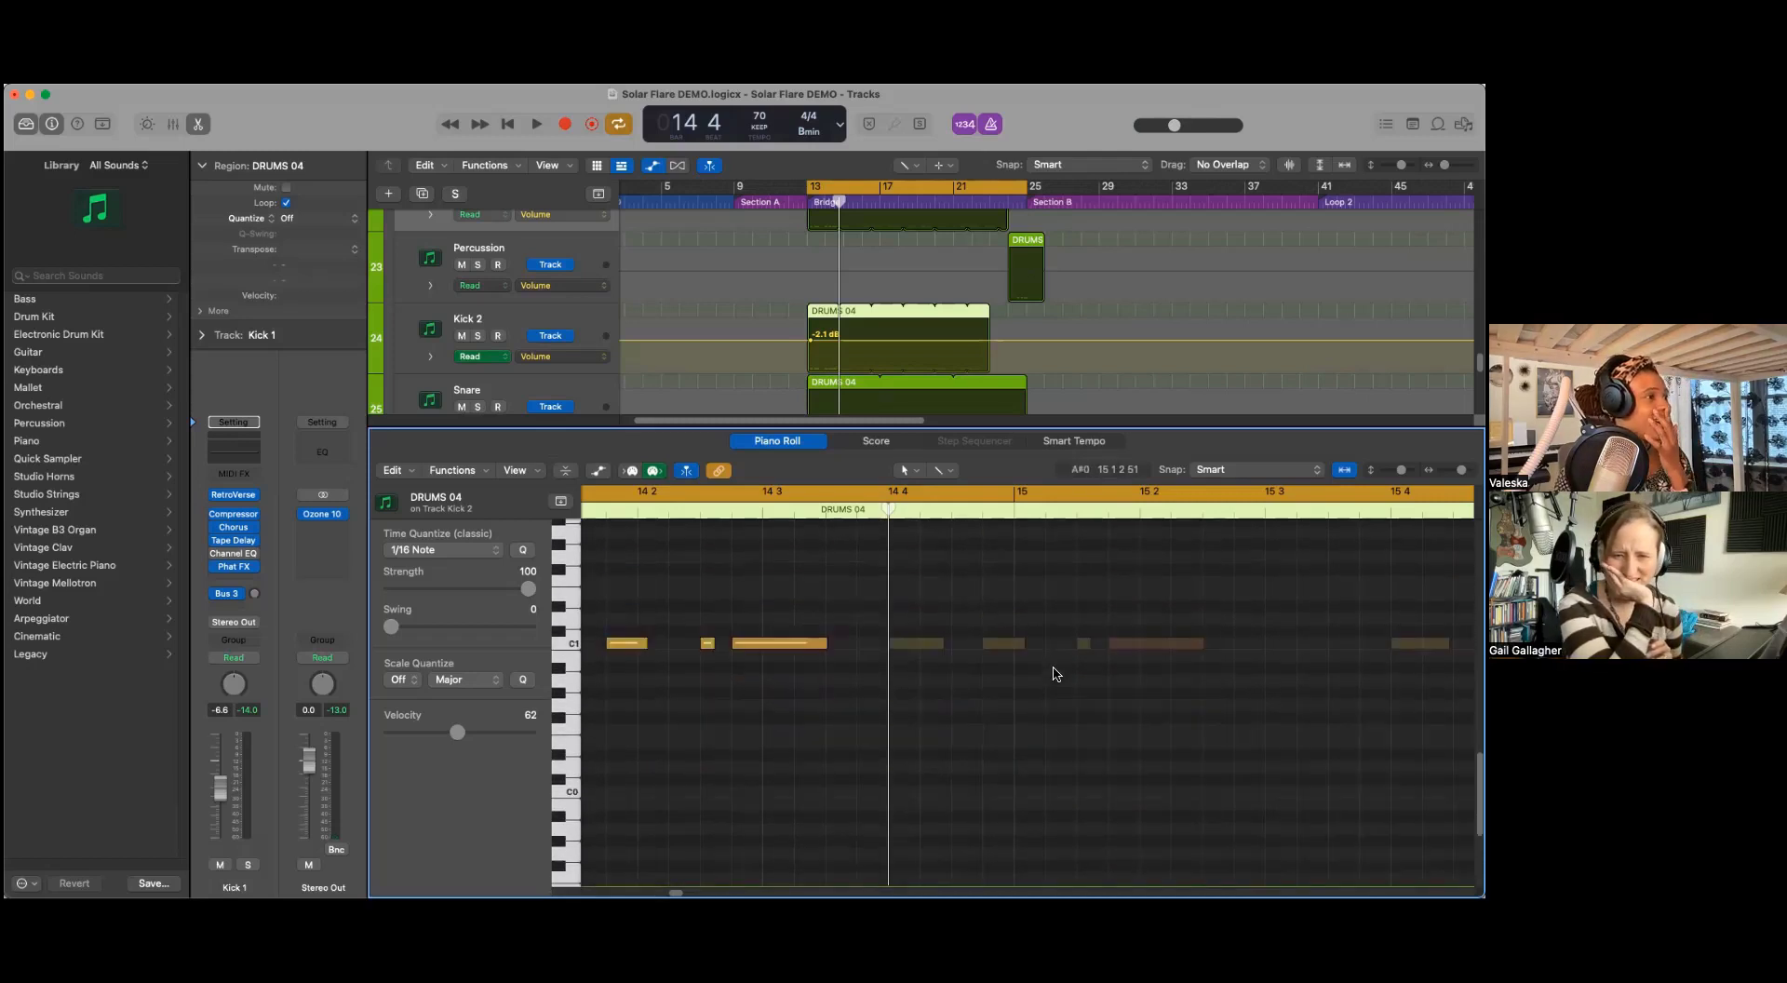
scroll(1055, 673, up, 5)
scroll(921, 329, up, 10)
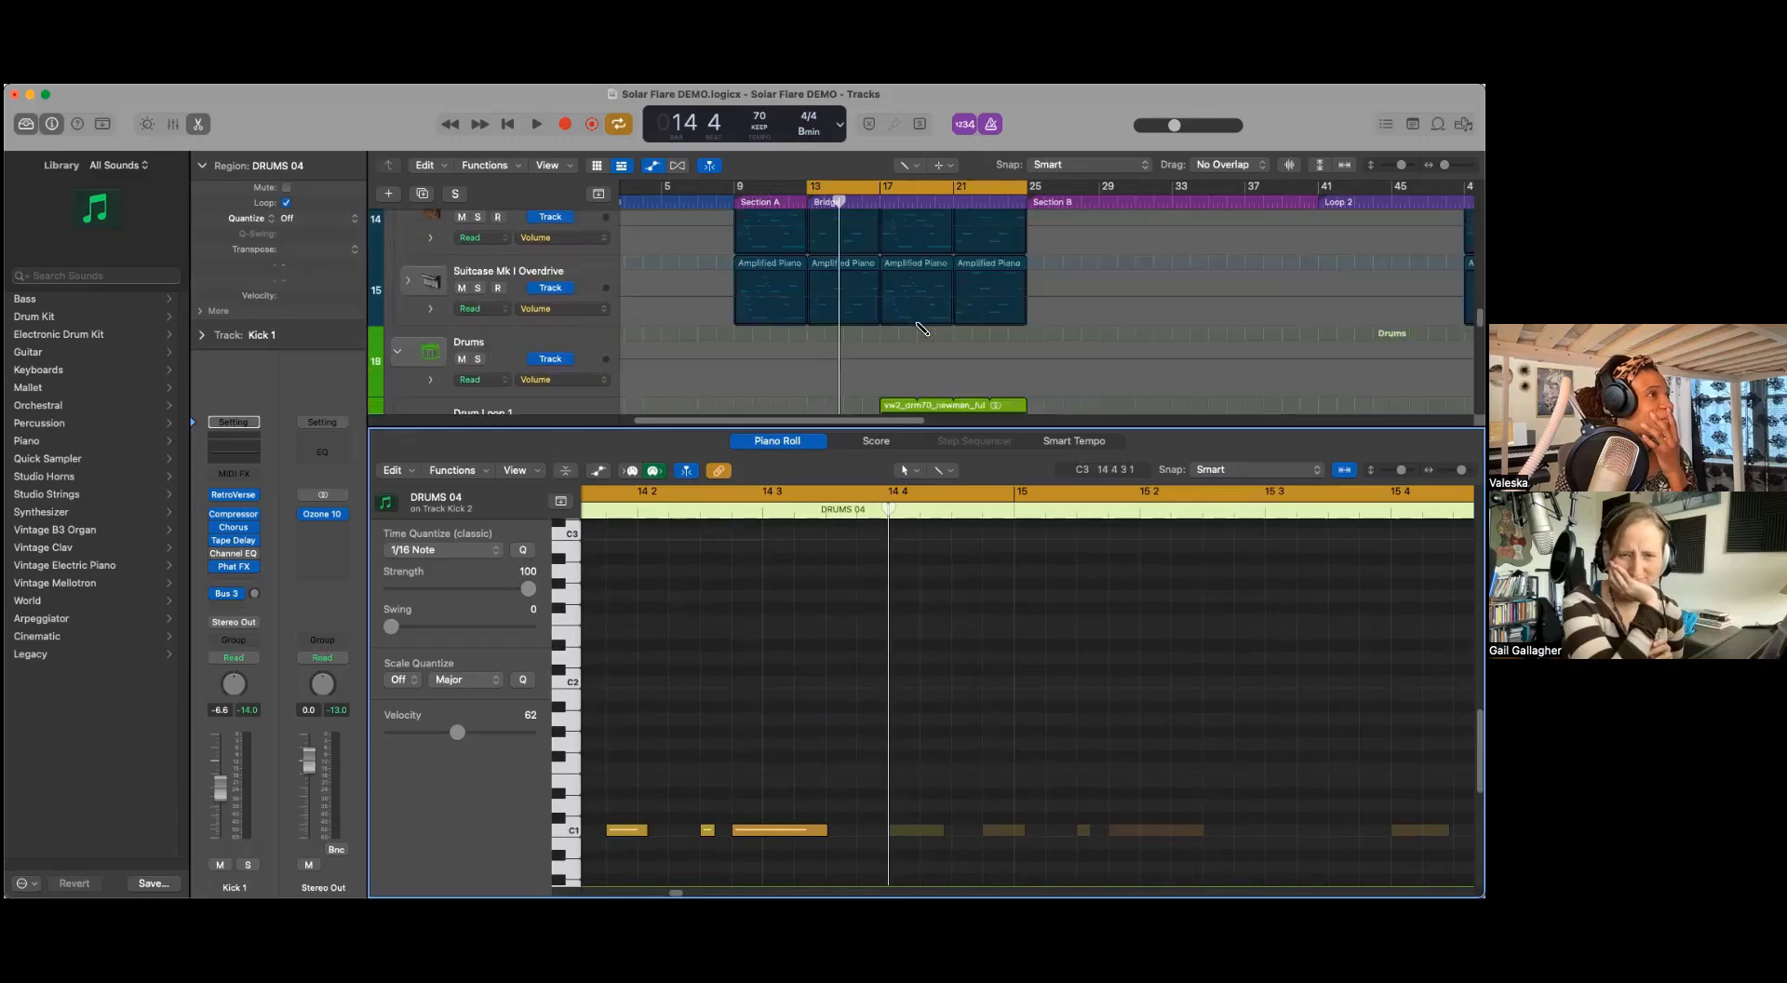
scroll(921, 328, down, 10)
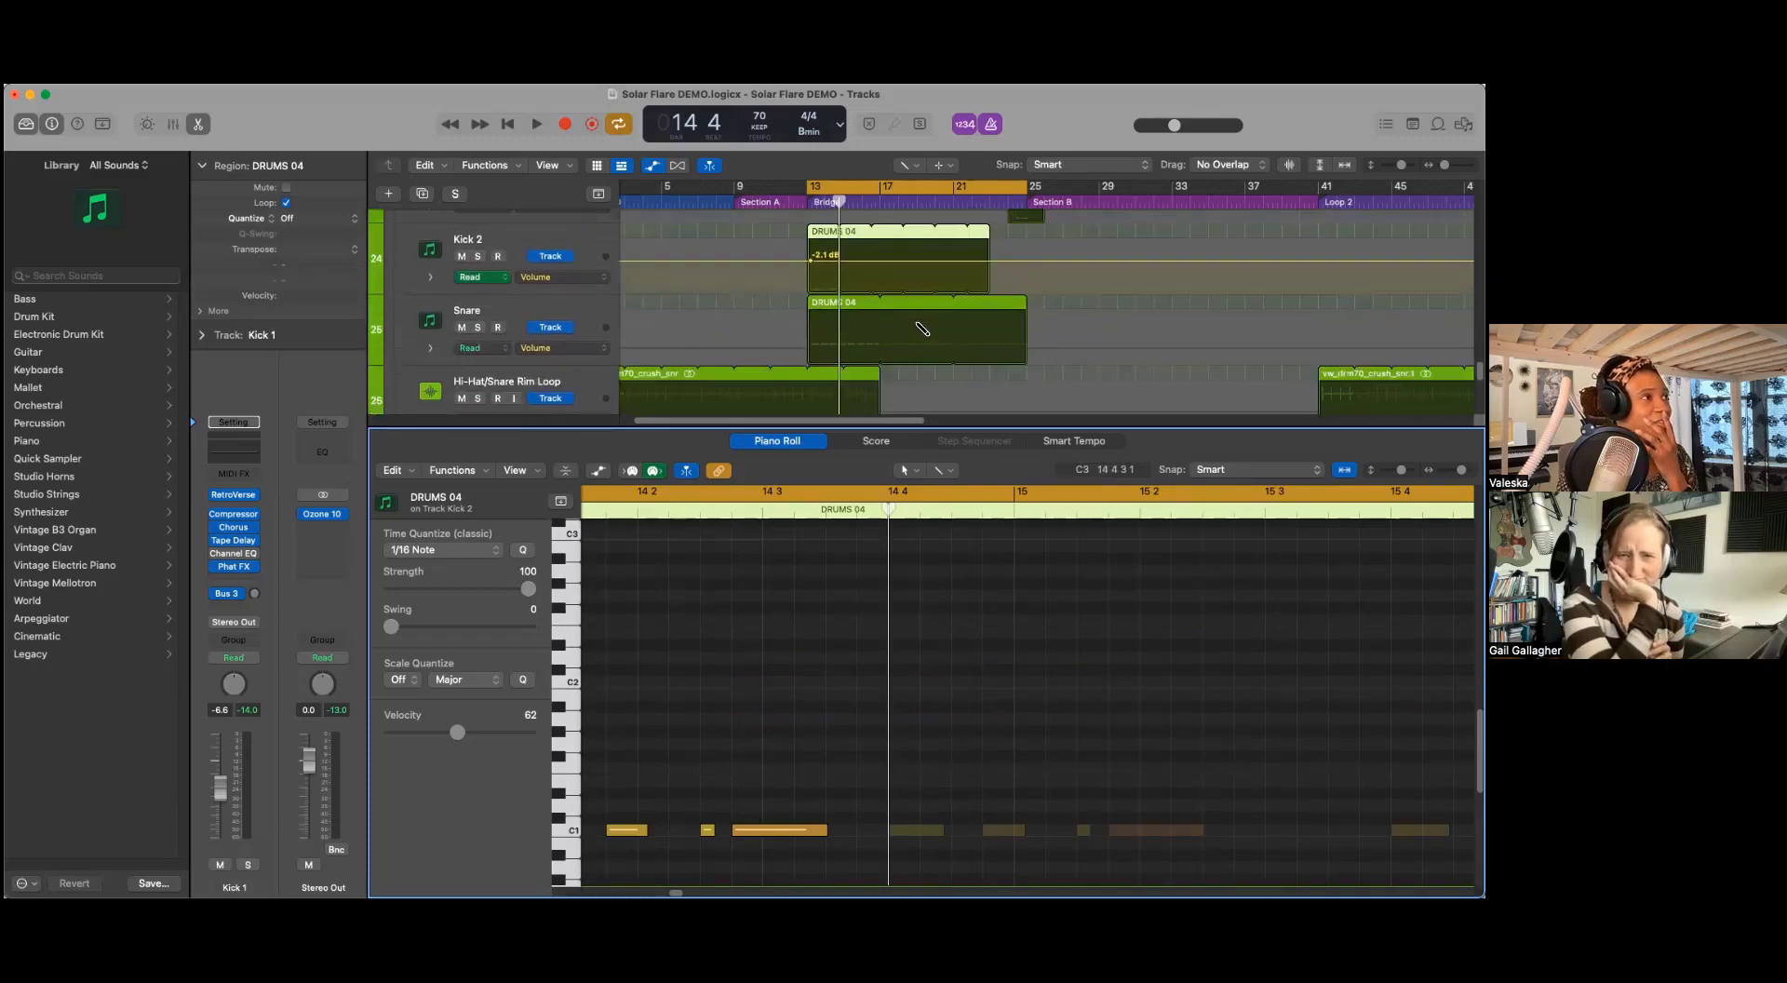
scroll(922, 328, up, 6)
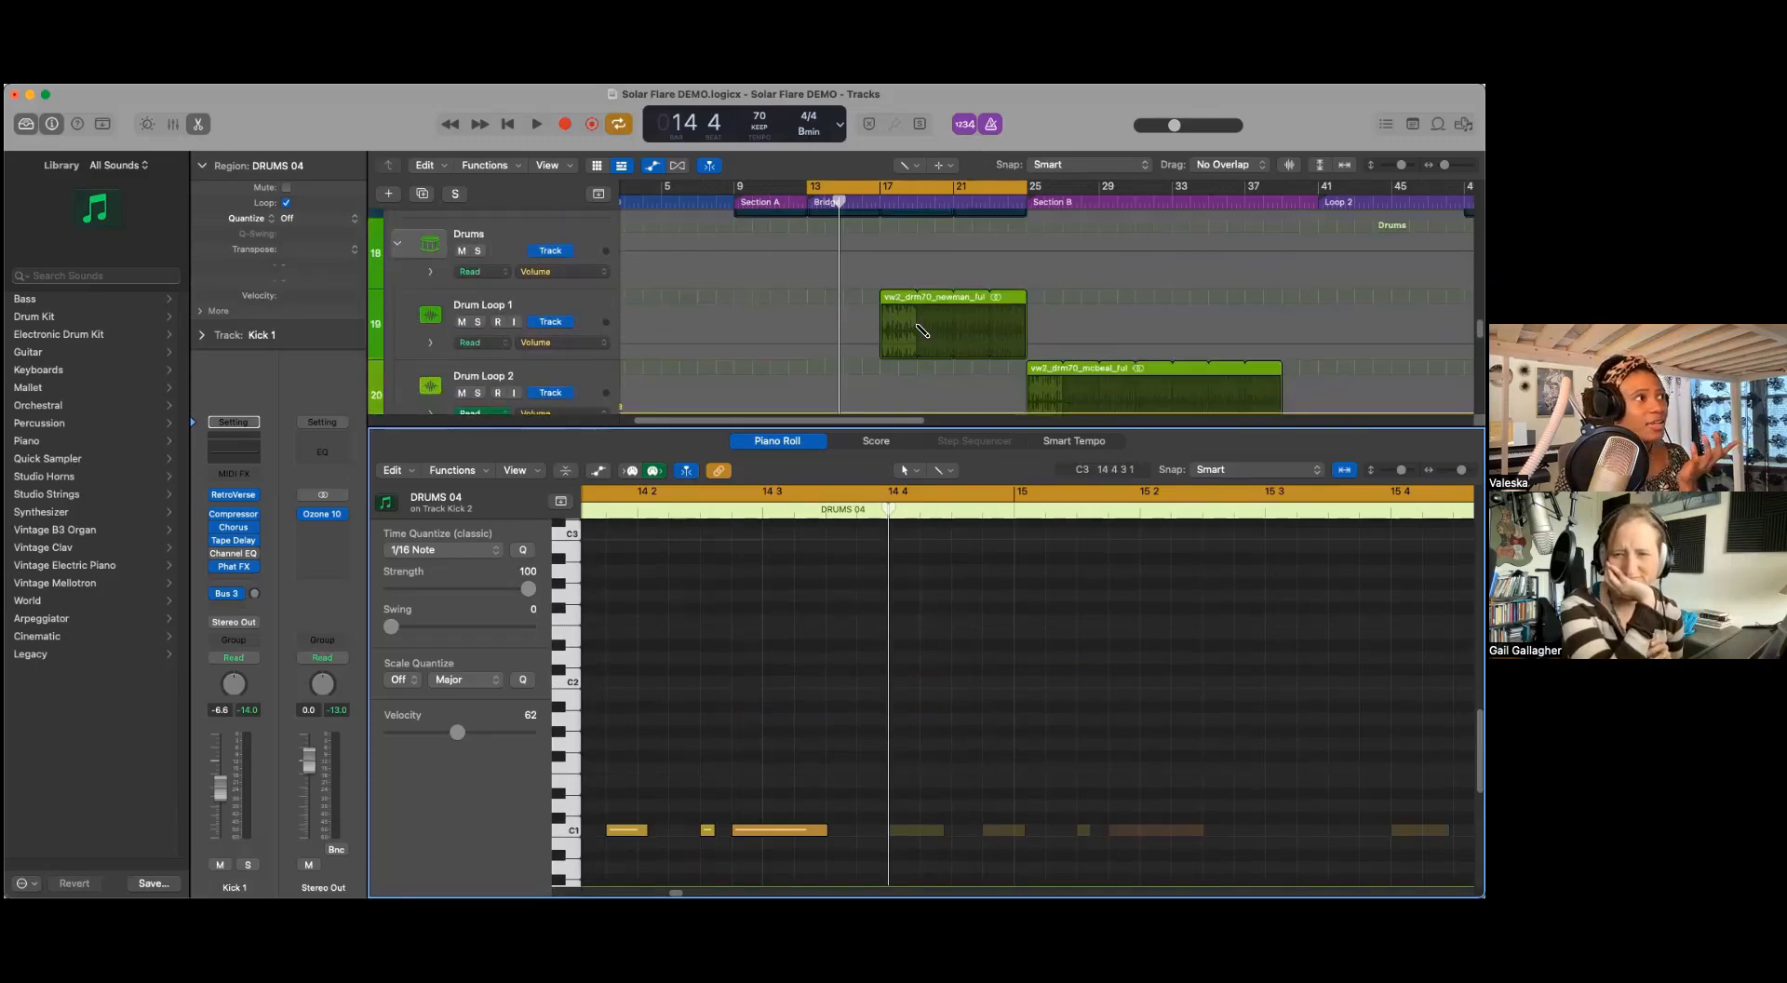
scroll(921, 329, down, 3)
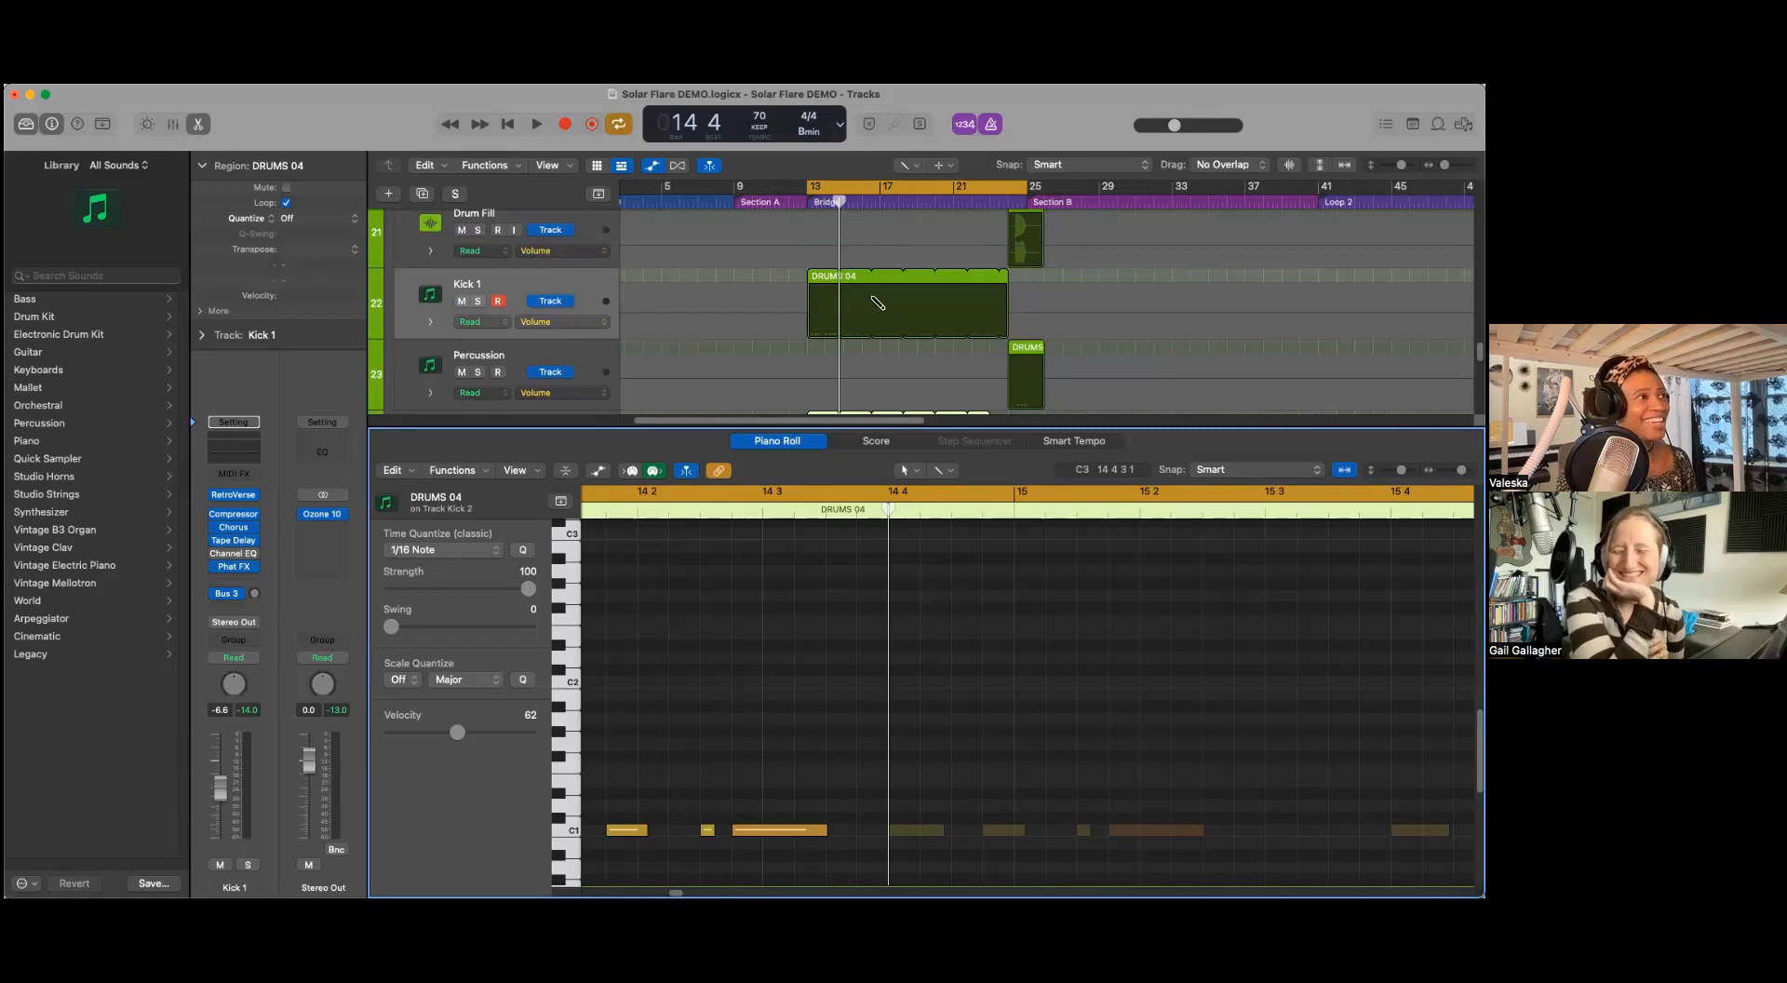
Step: Shrink the Piano Roll to enlarge the track area and place the playhead at bar 24, where the Drum Fill region starts
drag(841, 203, 917, 226)
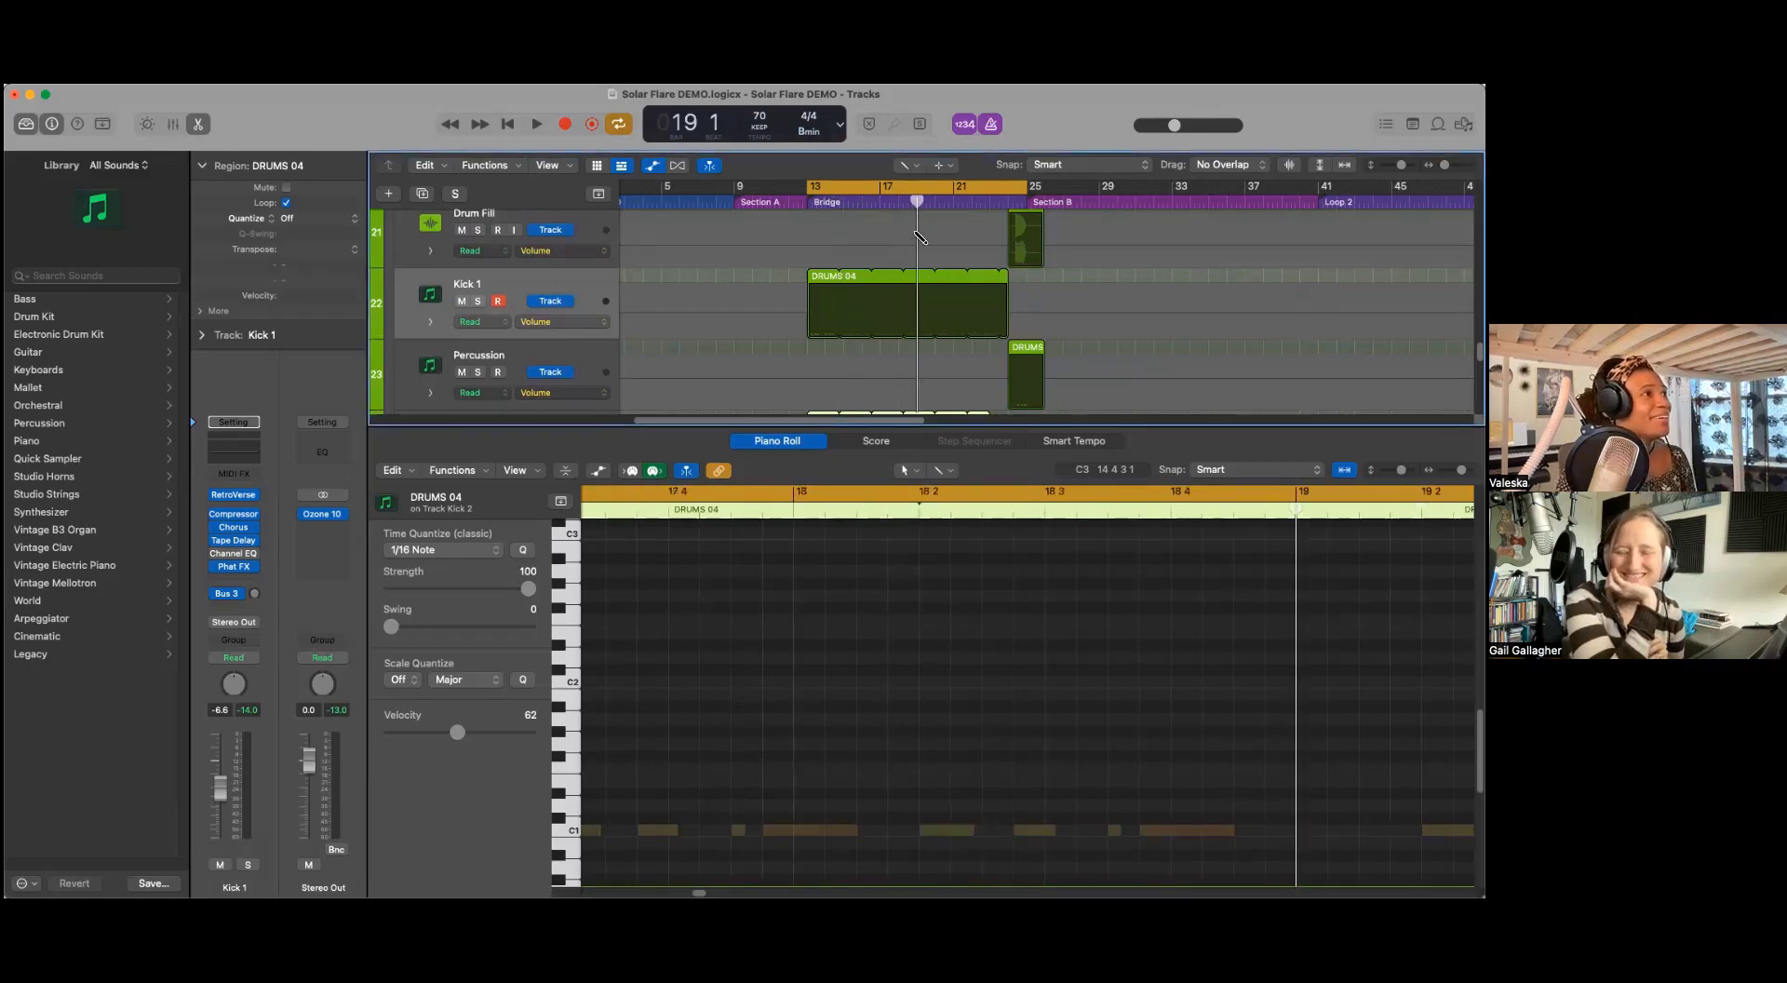
scroll(977, 299, up, 7)
scroll(978, 300, up, 8)
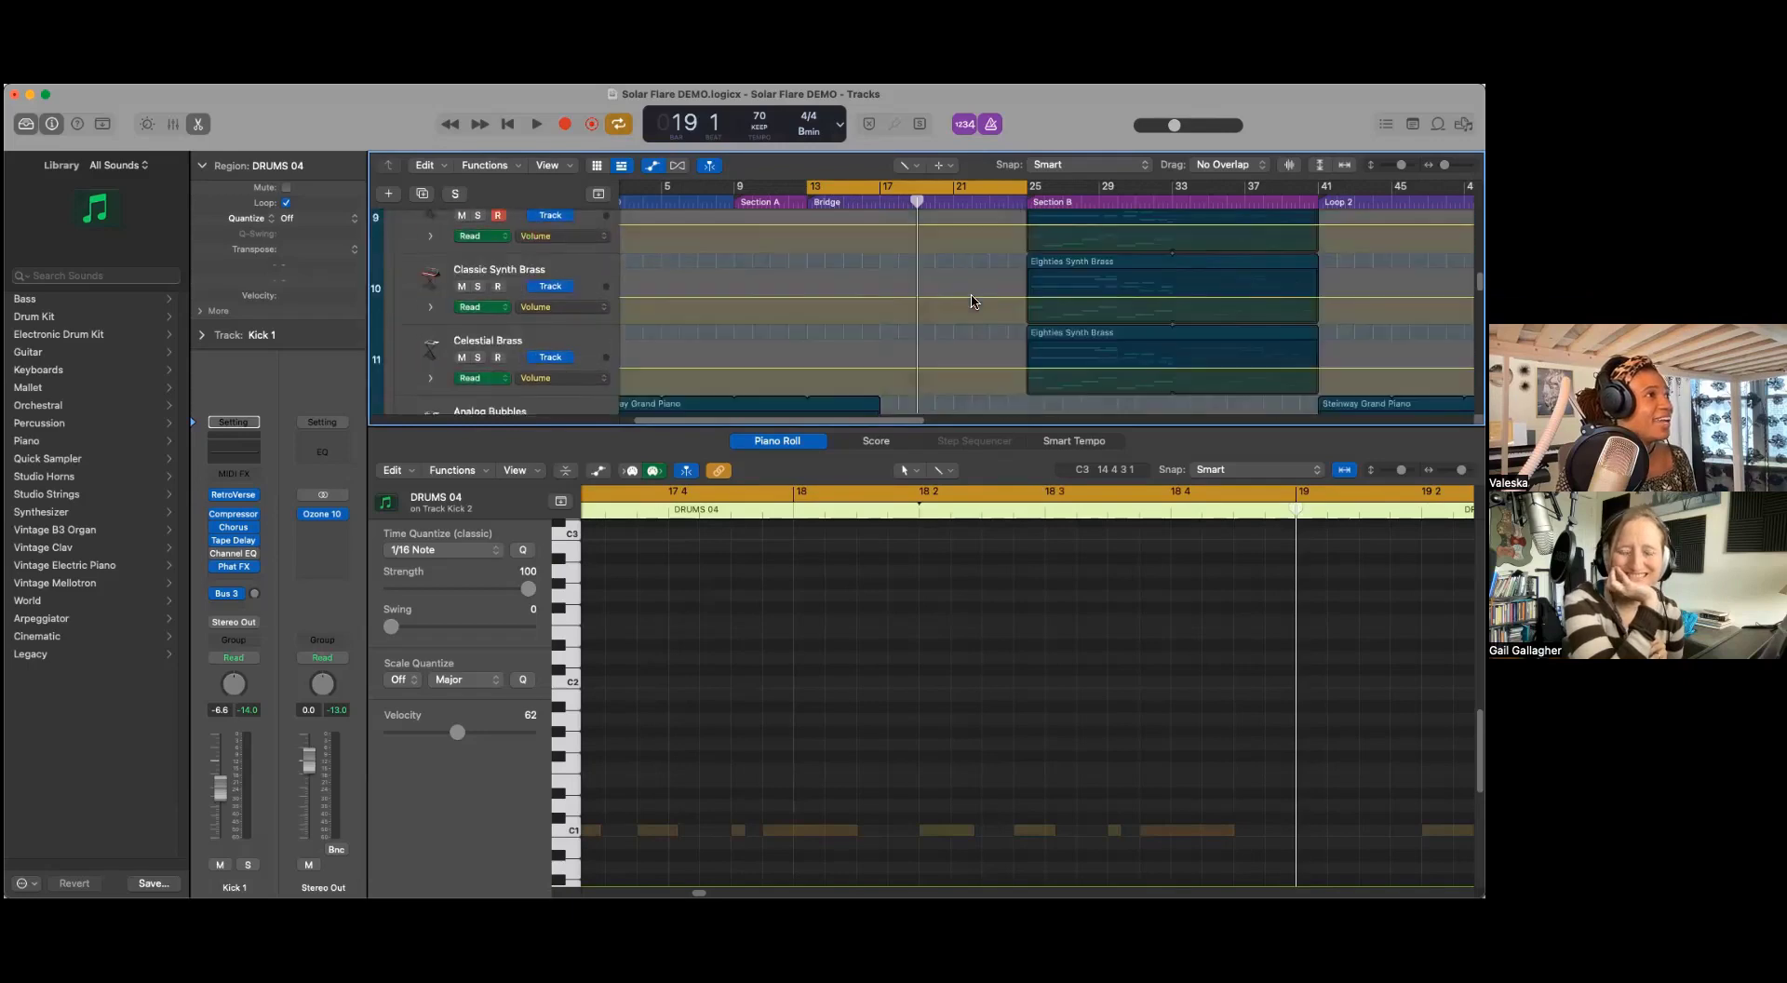
drag(996, 426, 996, 721)
scroll(951, 366, down, 10)
drag(917, 191, 1013, 235)
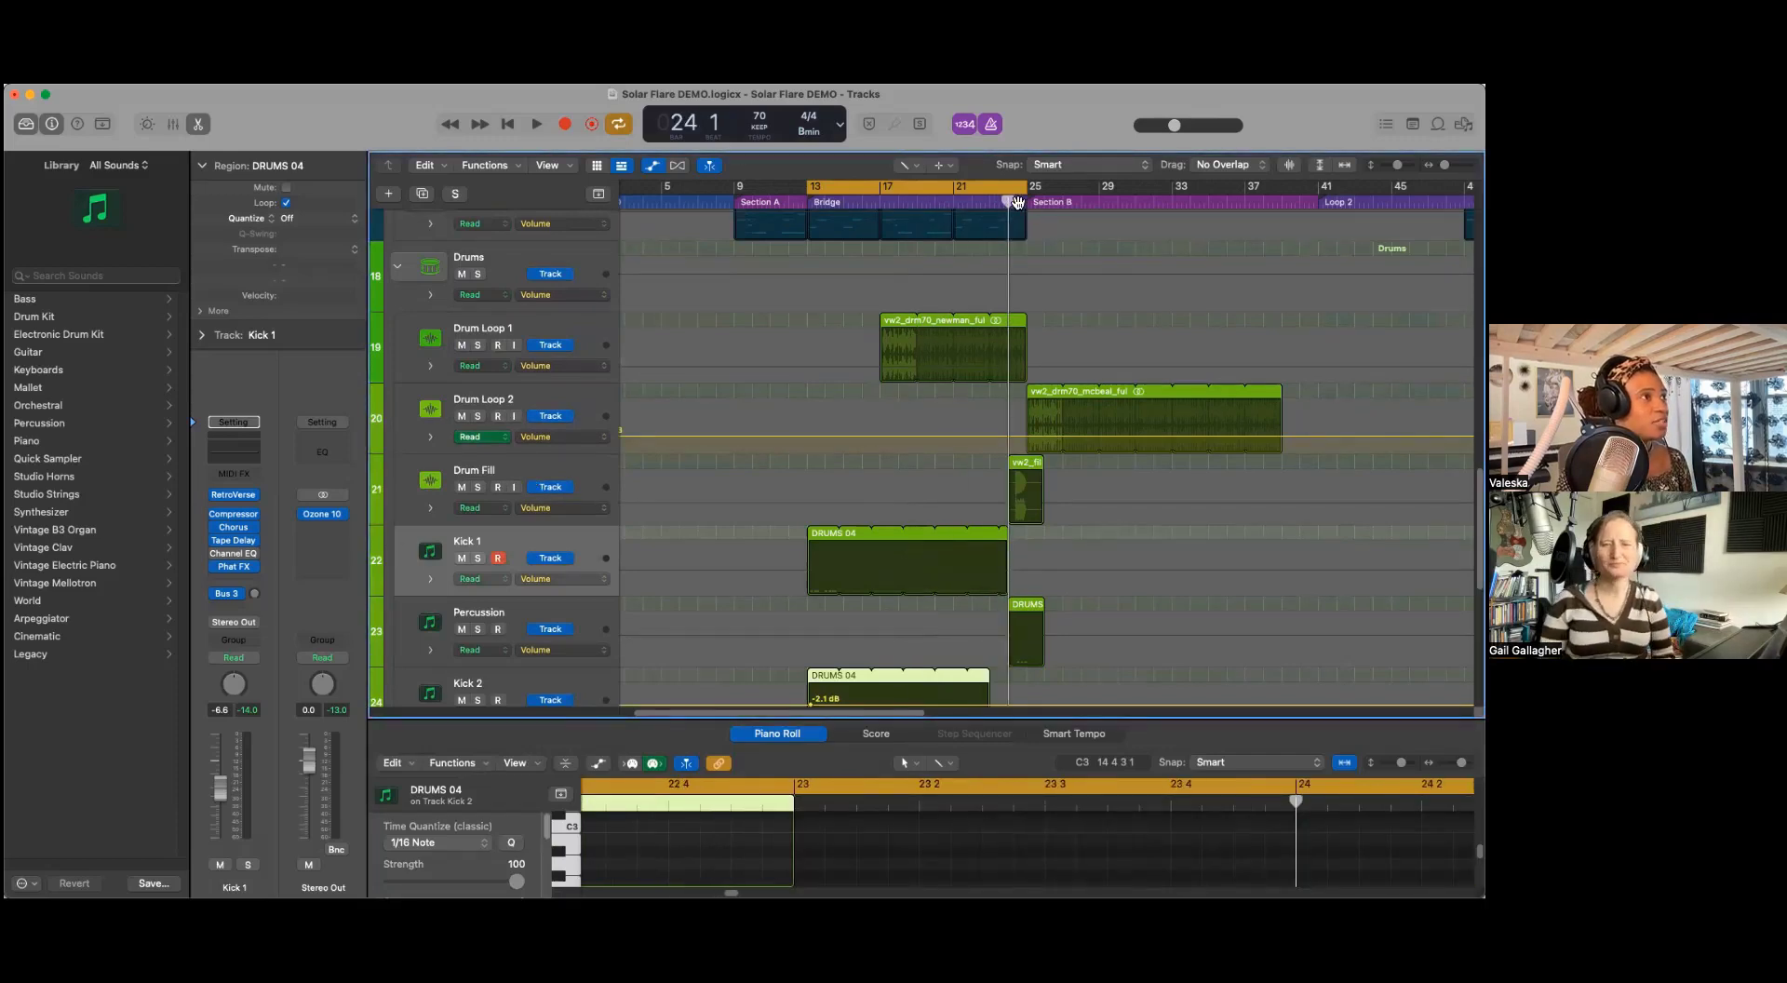
Step: Limit the cycle range to bars 21 to 25 and play the end of the Bridge with the drum fill
drag(1009, 202, 979, 203)
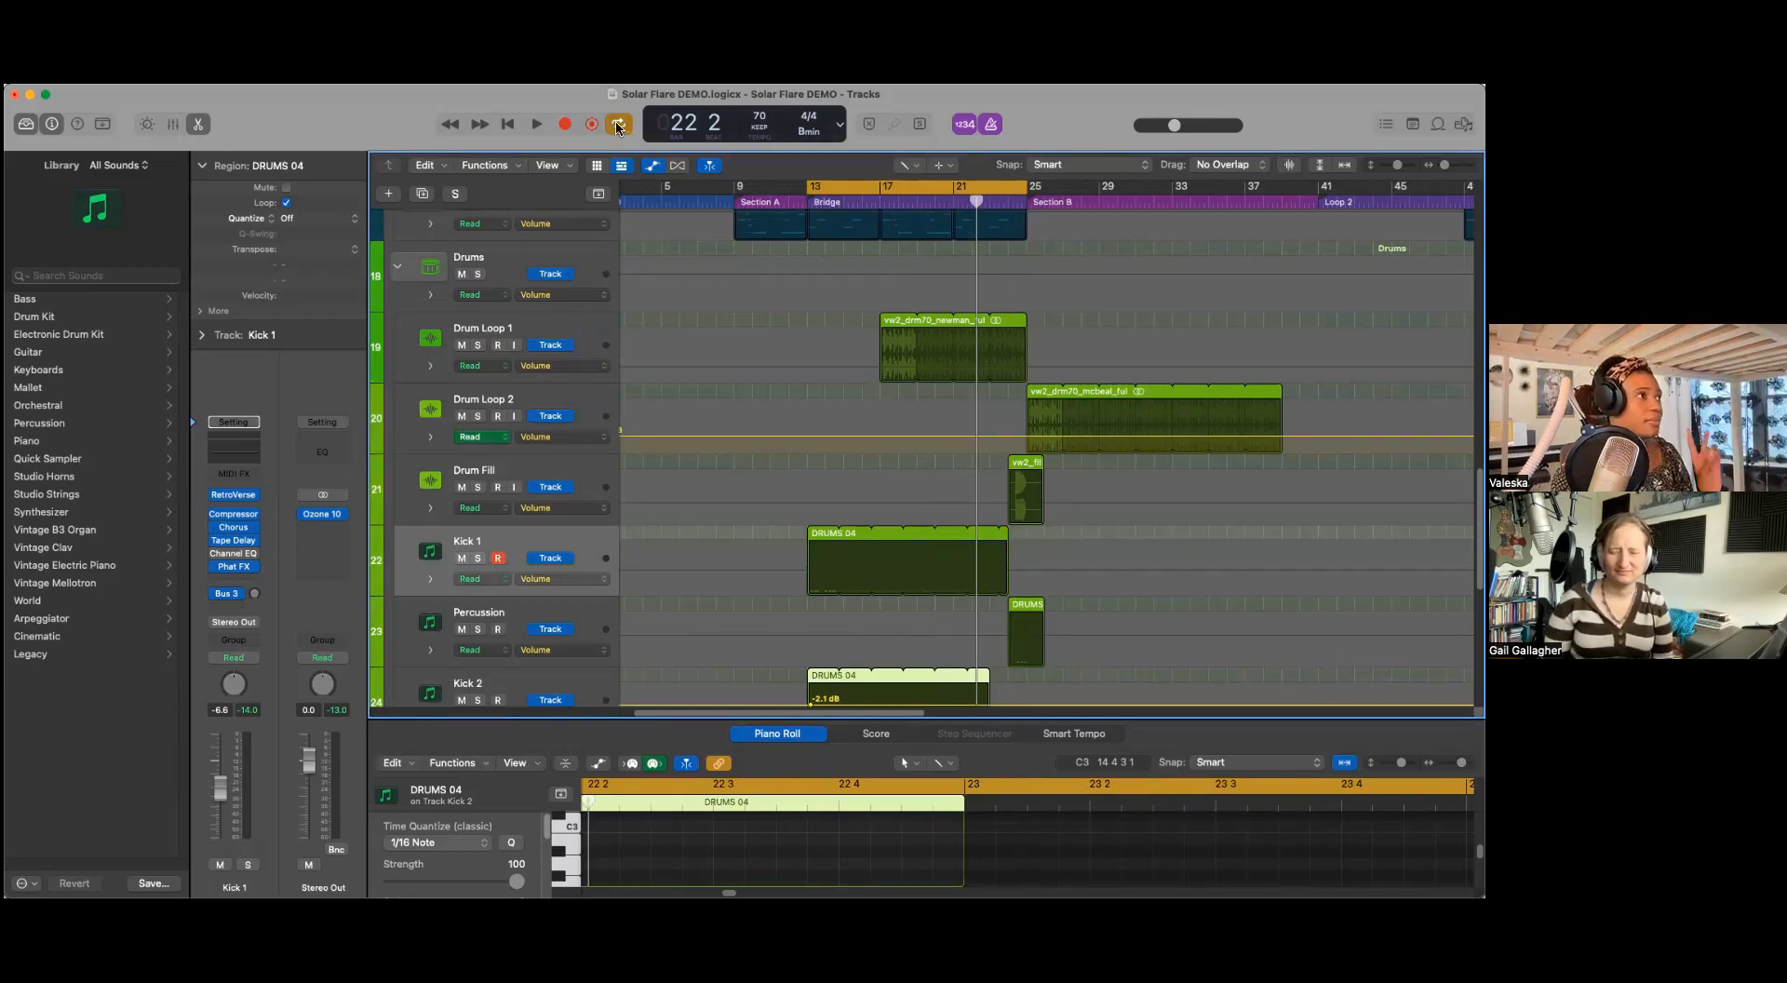
drag(797, 198, 947, 200)
key(space)
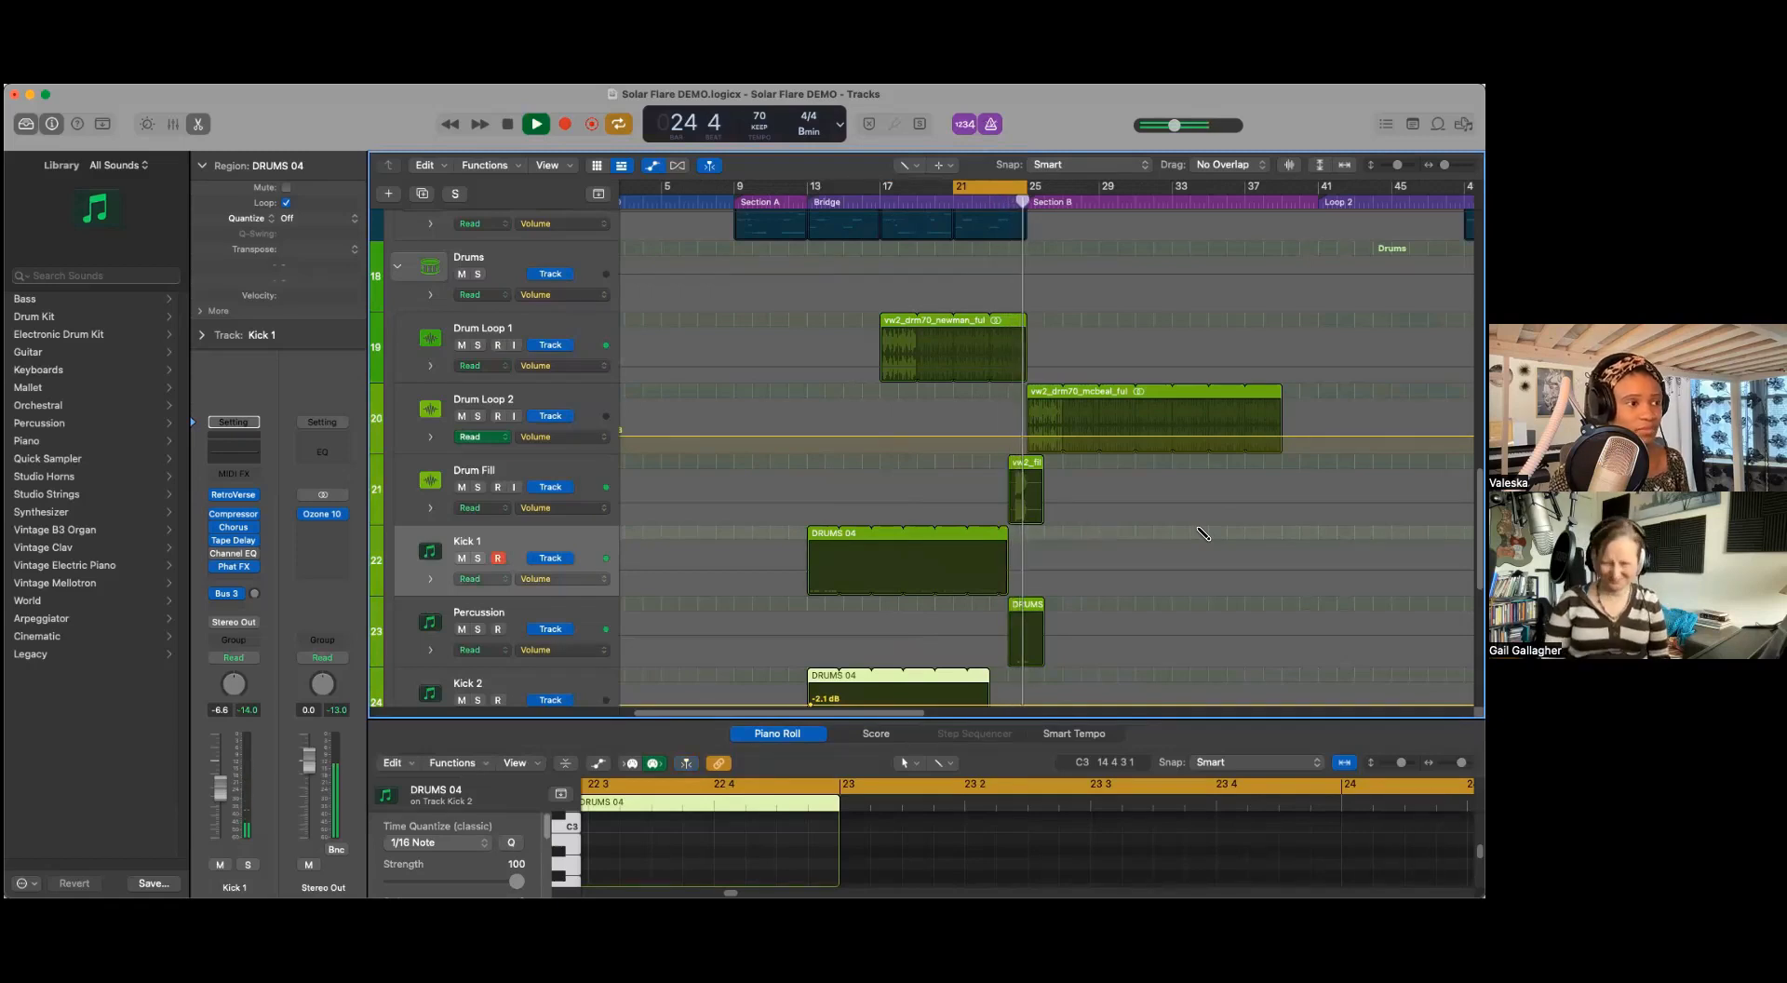
key(space)
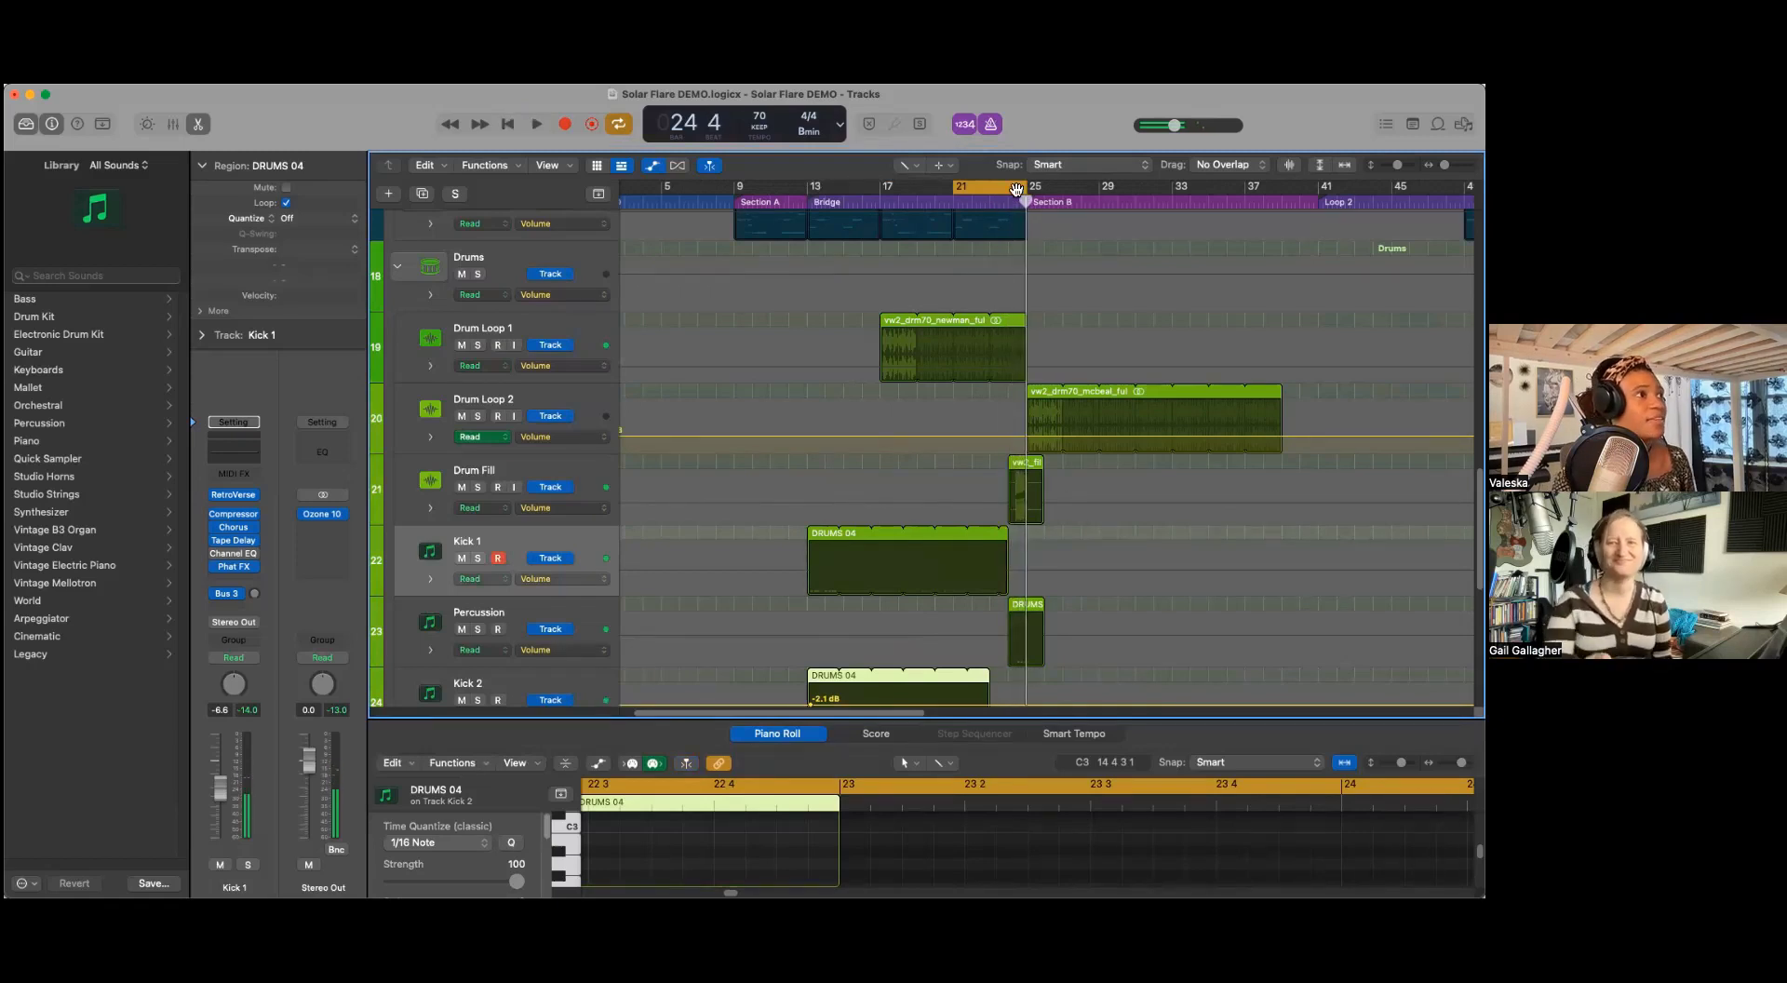
Step: Set the cycle range to bars 25 to 29 and play the start of Section B
drag(1018, 191, 1086, 201)
key(space)
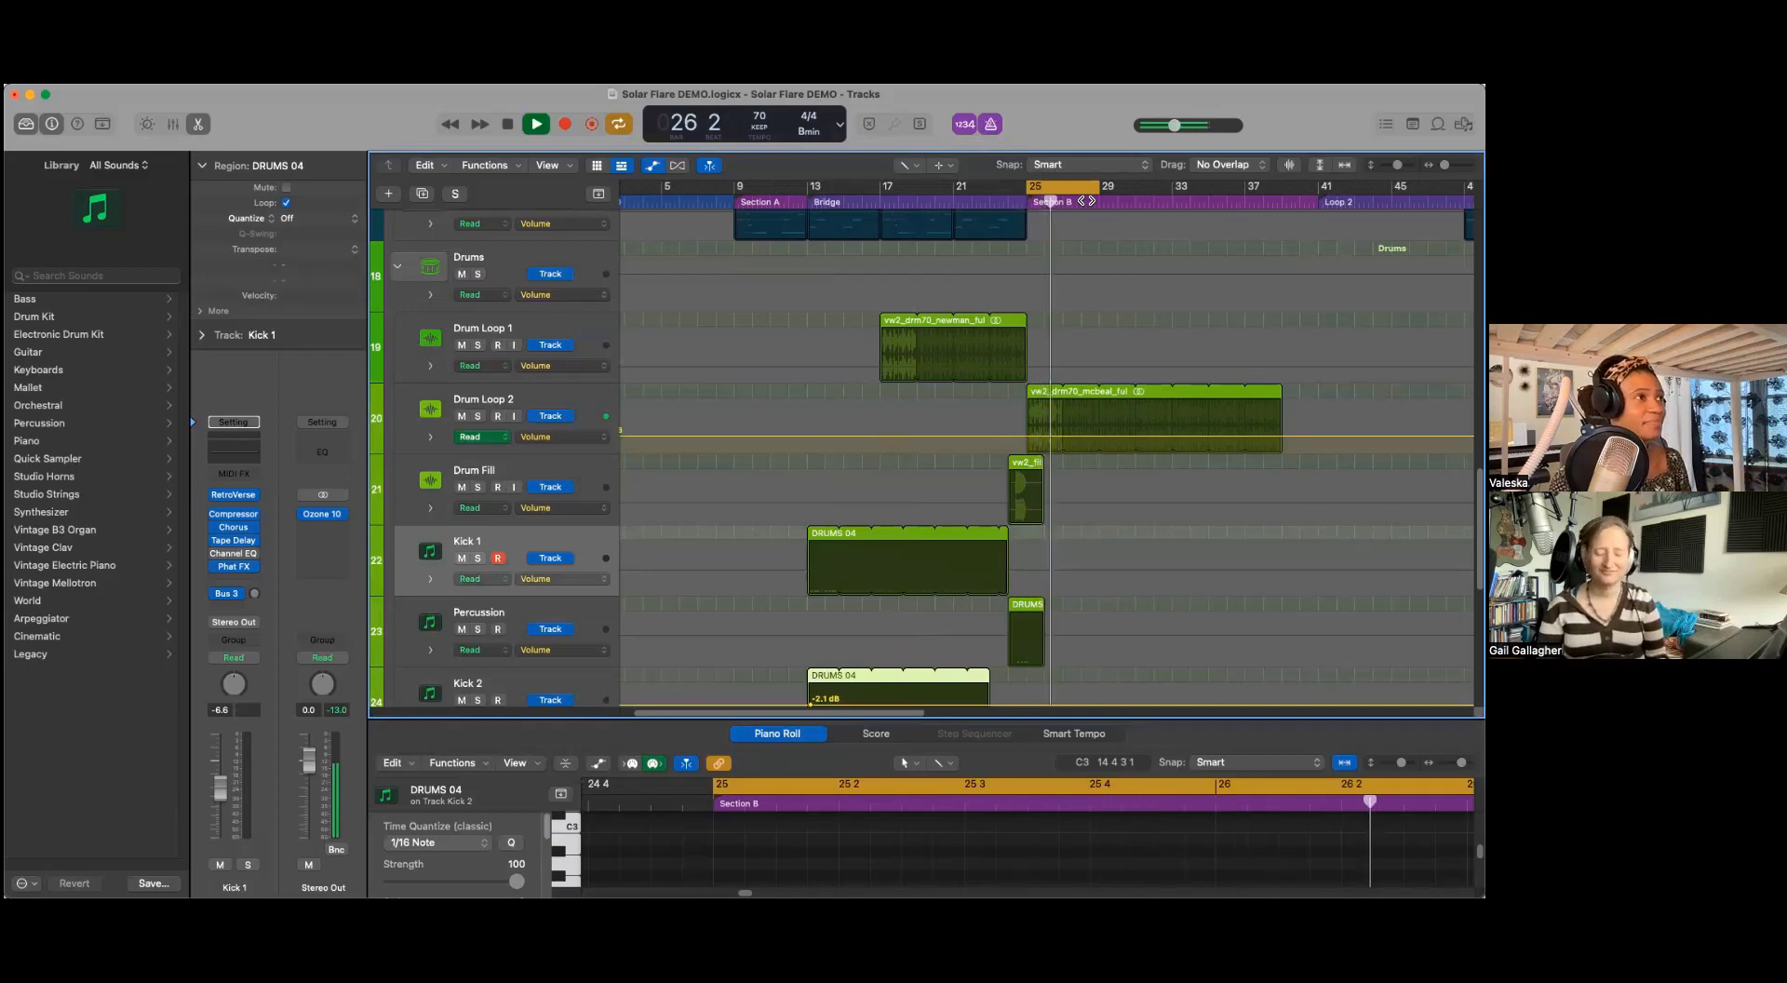
scroll(1122, 487, down, 5)
scroll(1122, 487, up, 3)
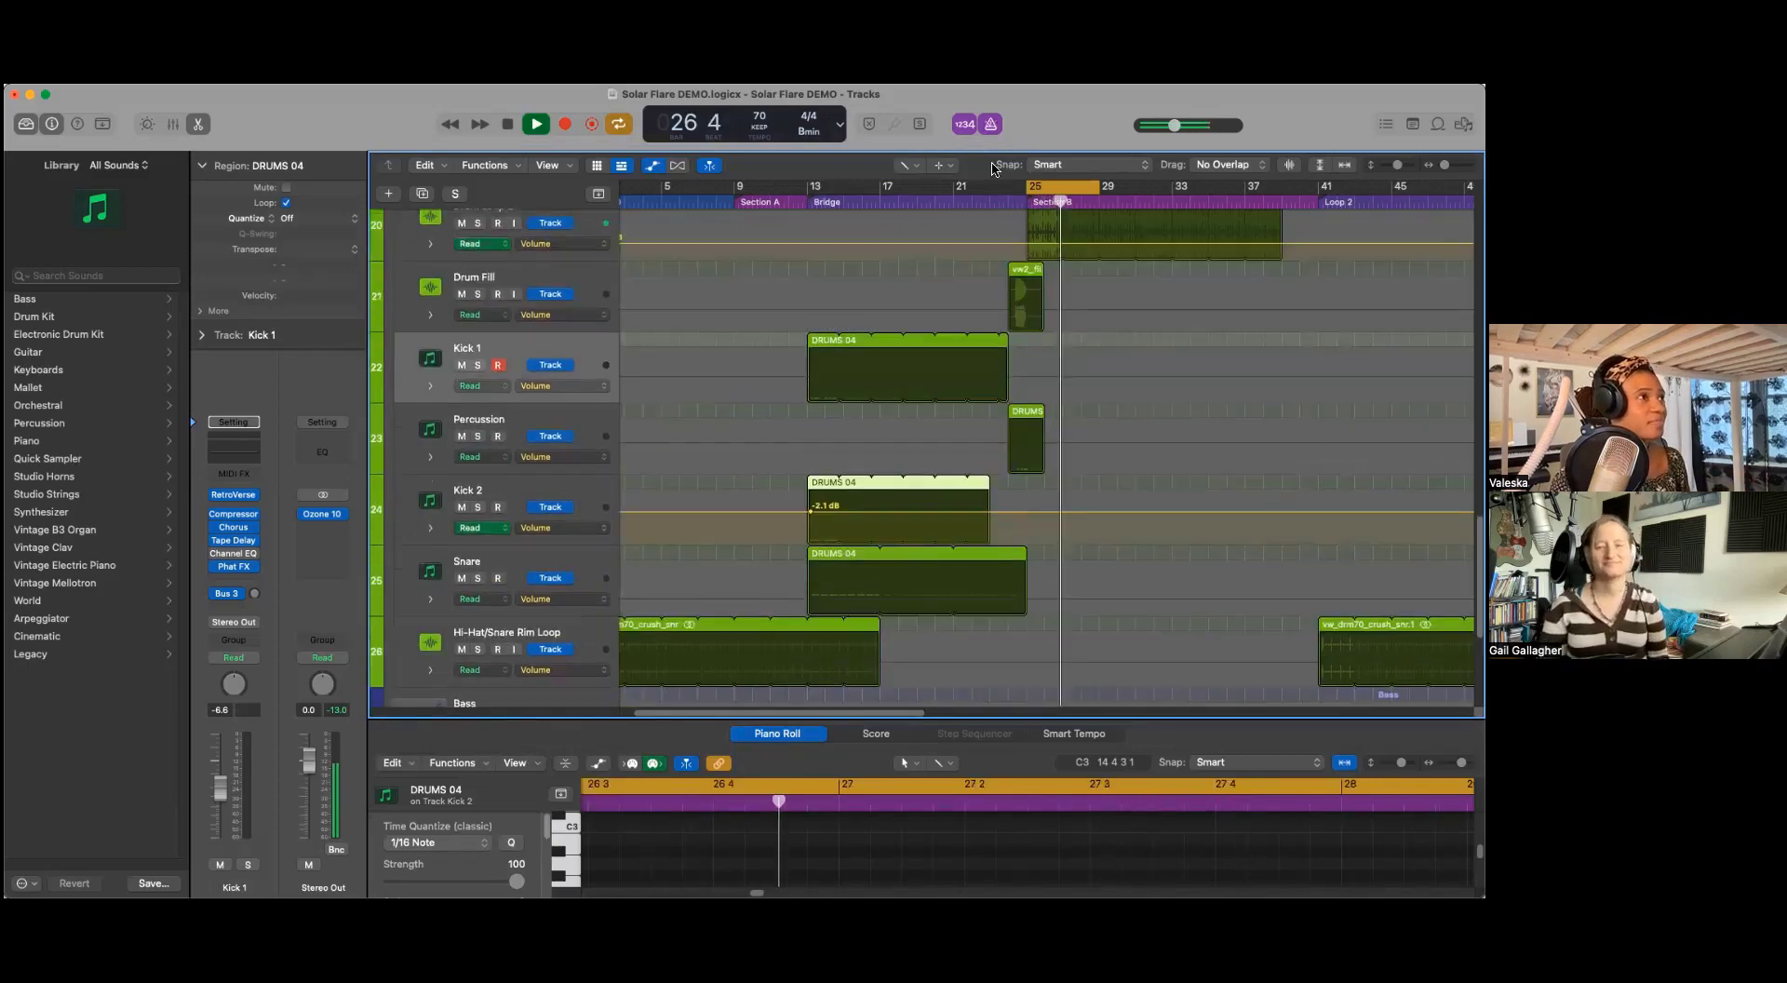
key(space)
Step: Extend the cycle range to bars 17 to 39, spanning the first Drum Loop 1 and Drum Loop 2 regions
scroll(1024, 457, up, 8)
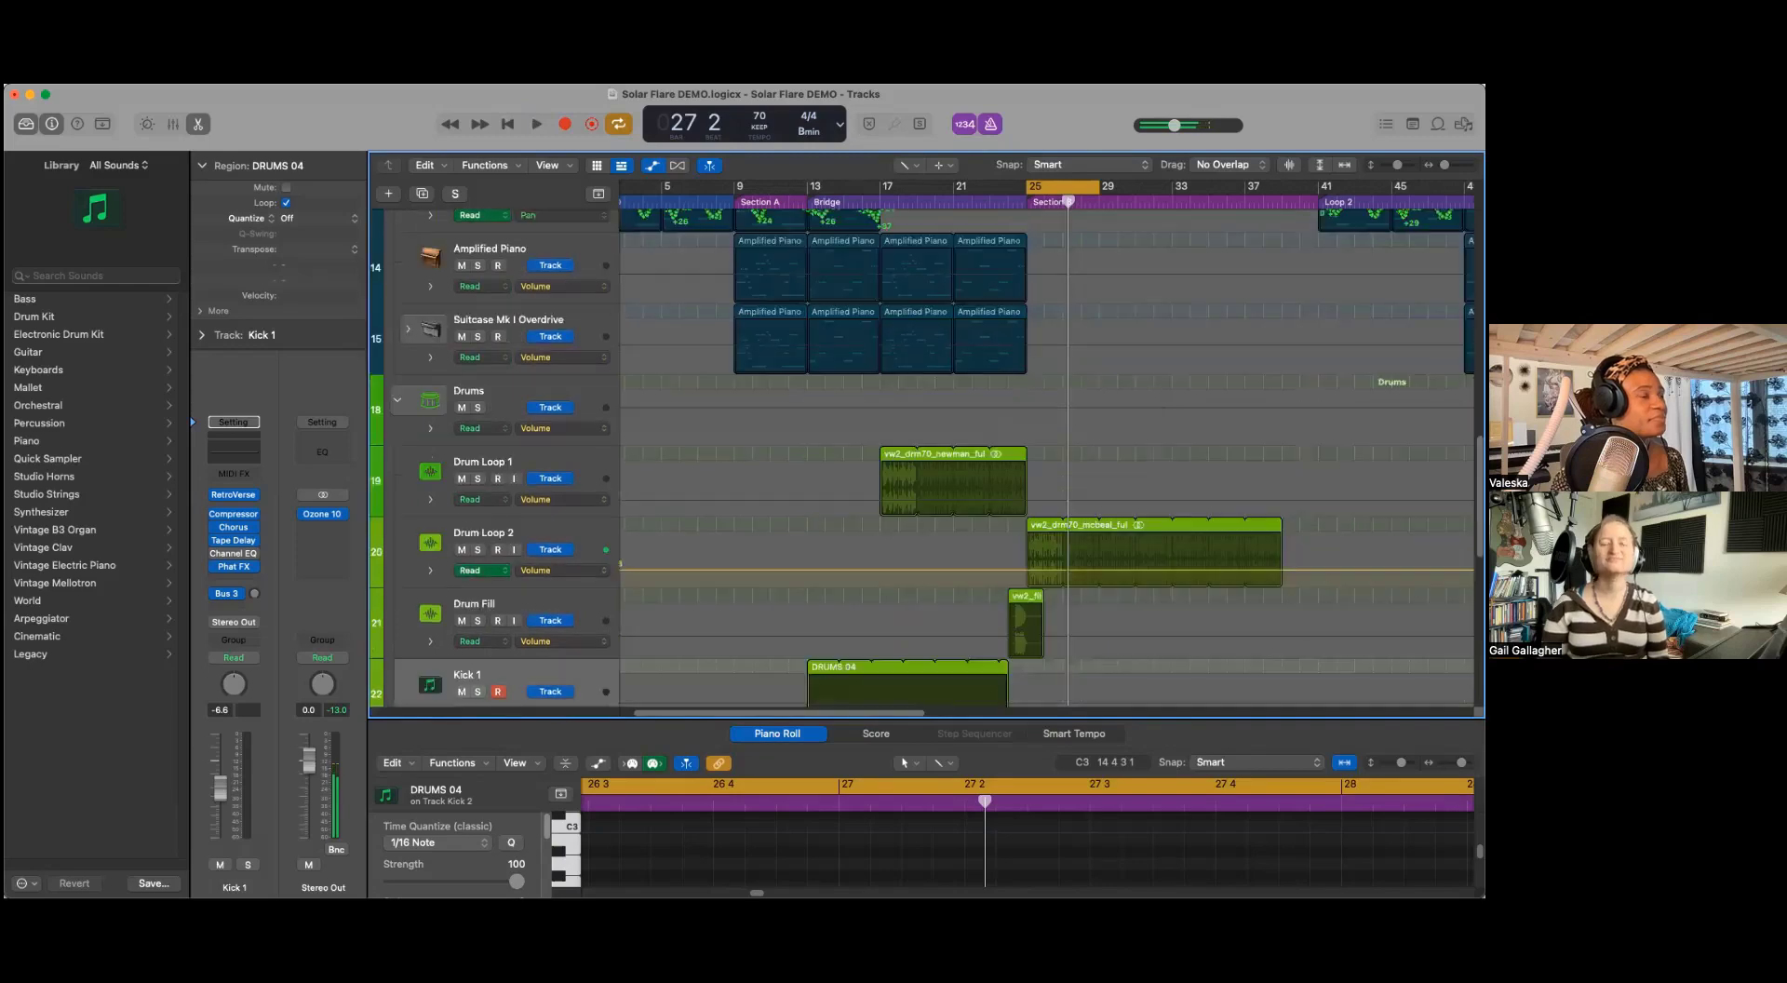
drag(1027, 186, 904, 187)
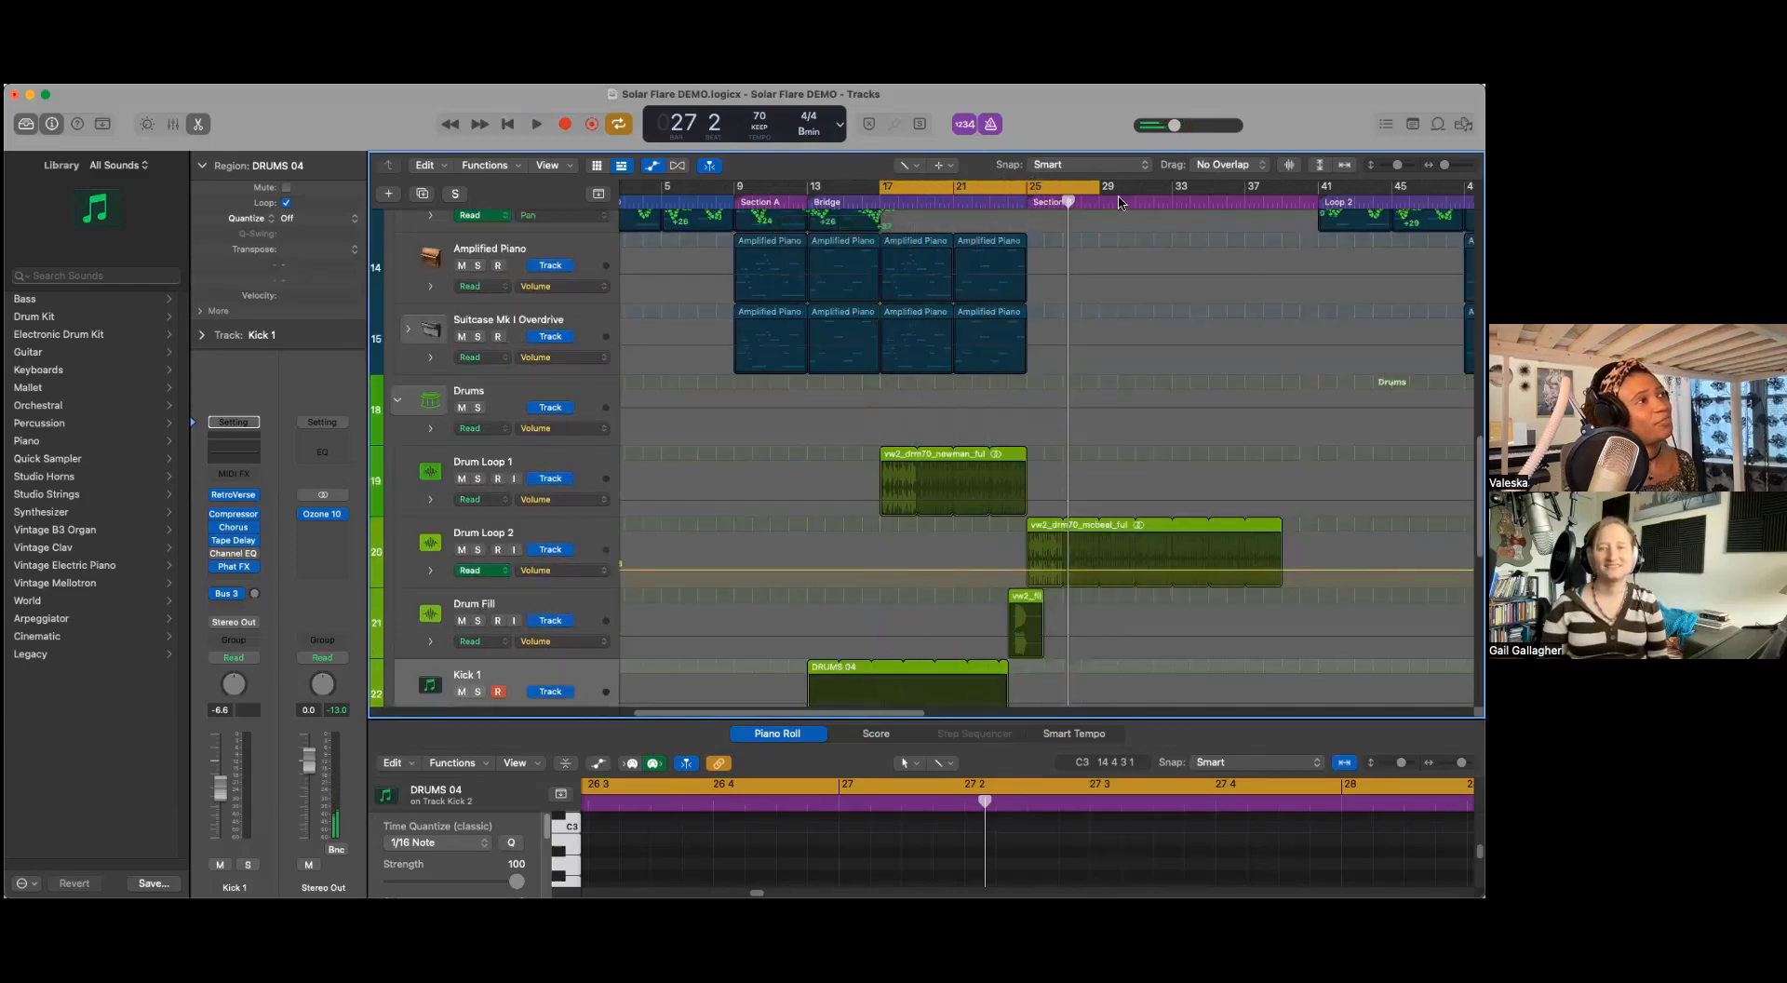
drag(1137, 193, 1283, 187)
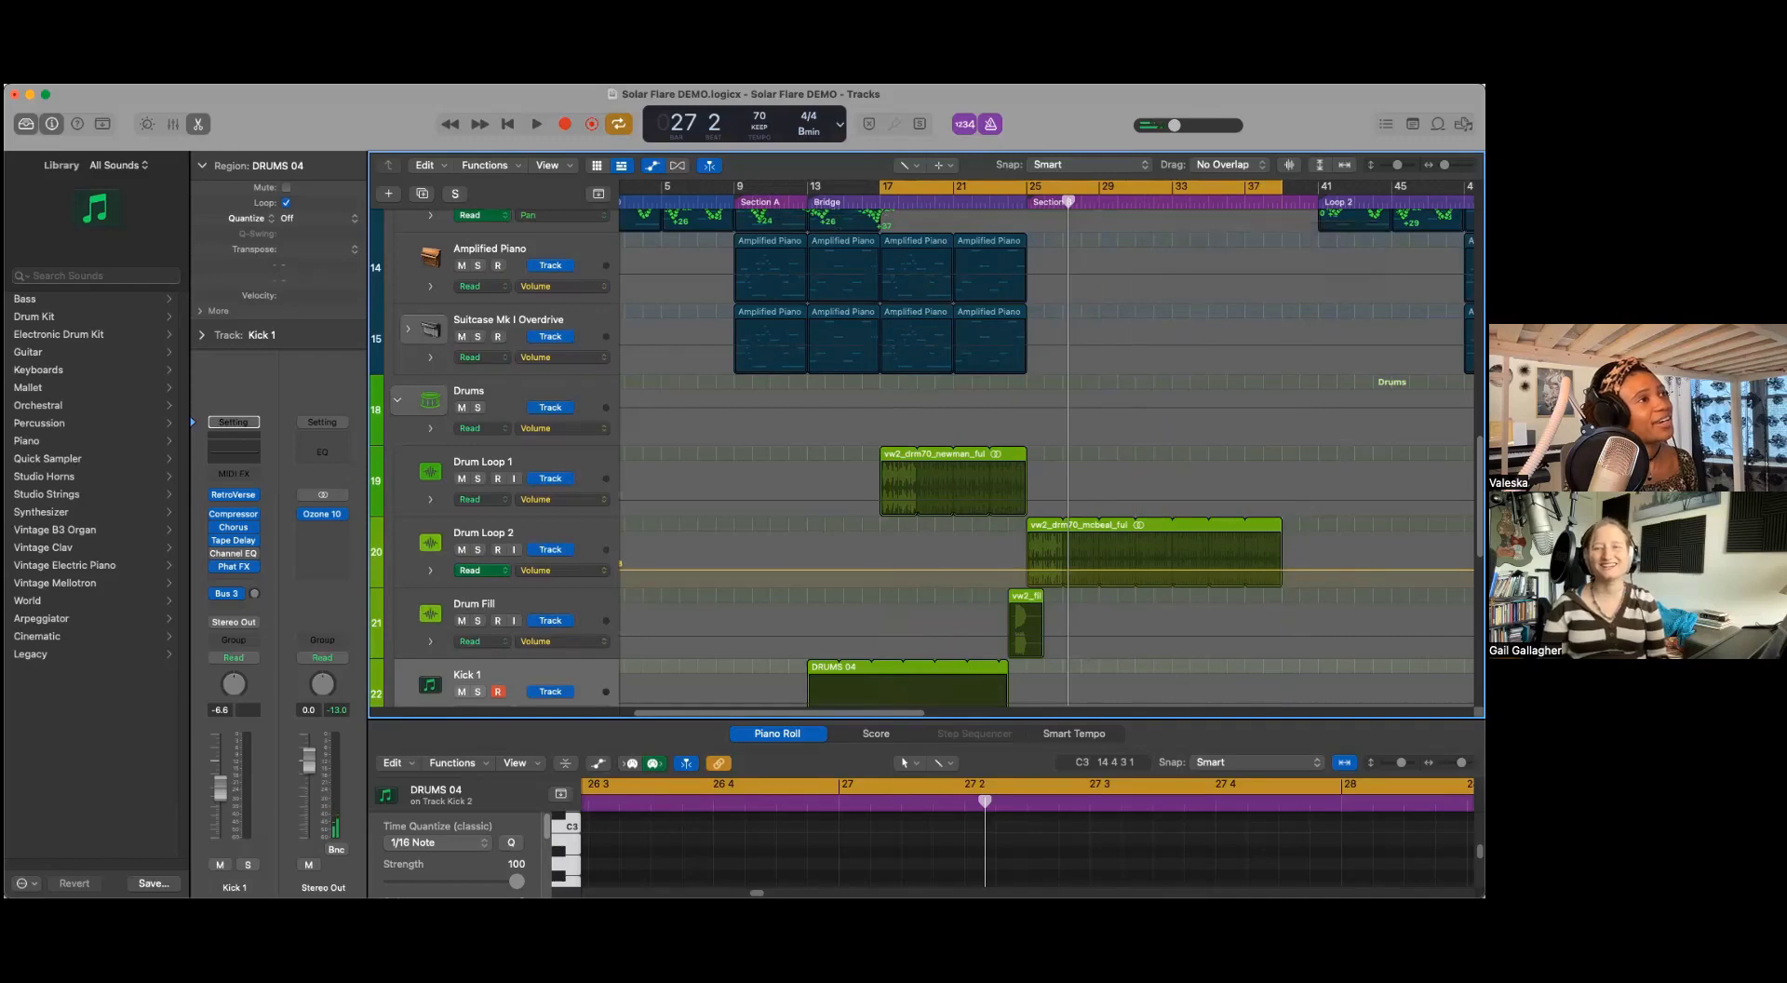
Step: Look over the regions of all track groups, from Keys and Synths down through Drums to Bass
scroll(1043, 456, up, 5)
scroll(1042, 456, down, 10)
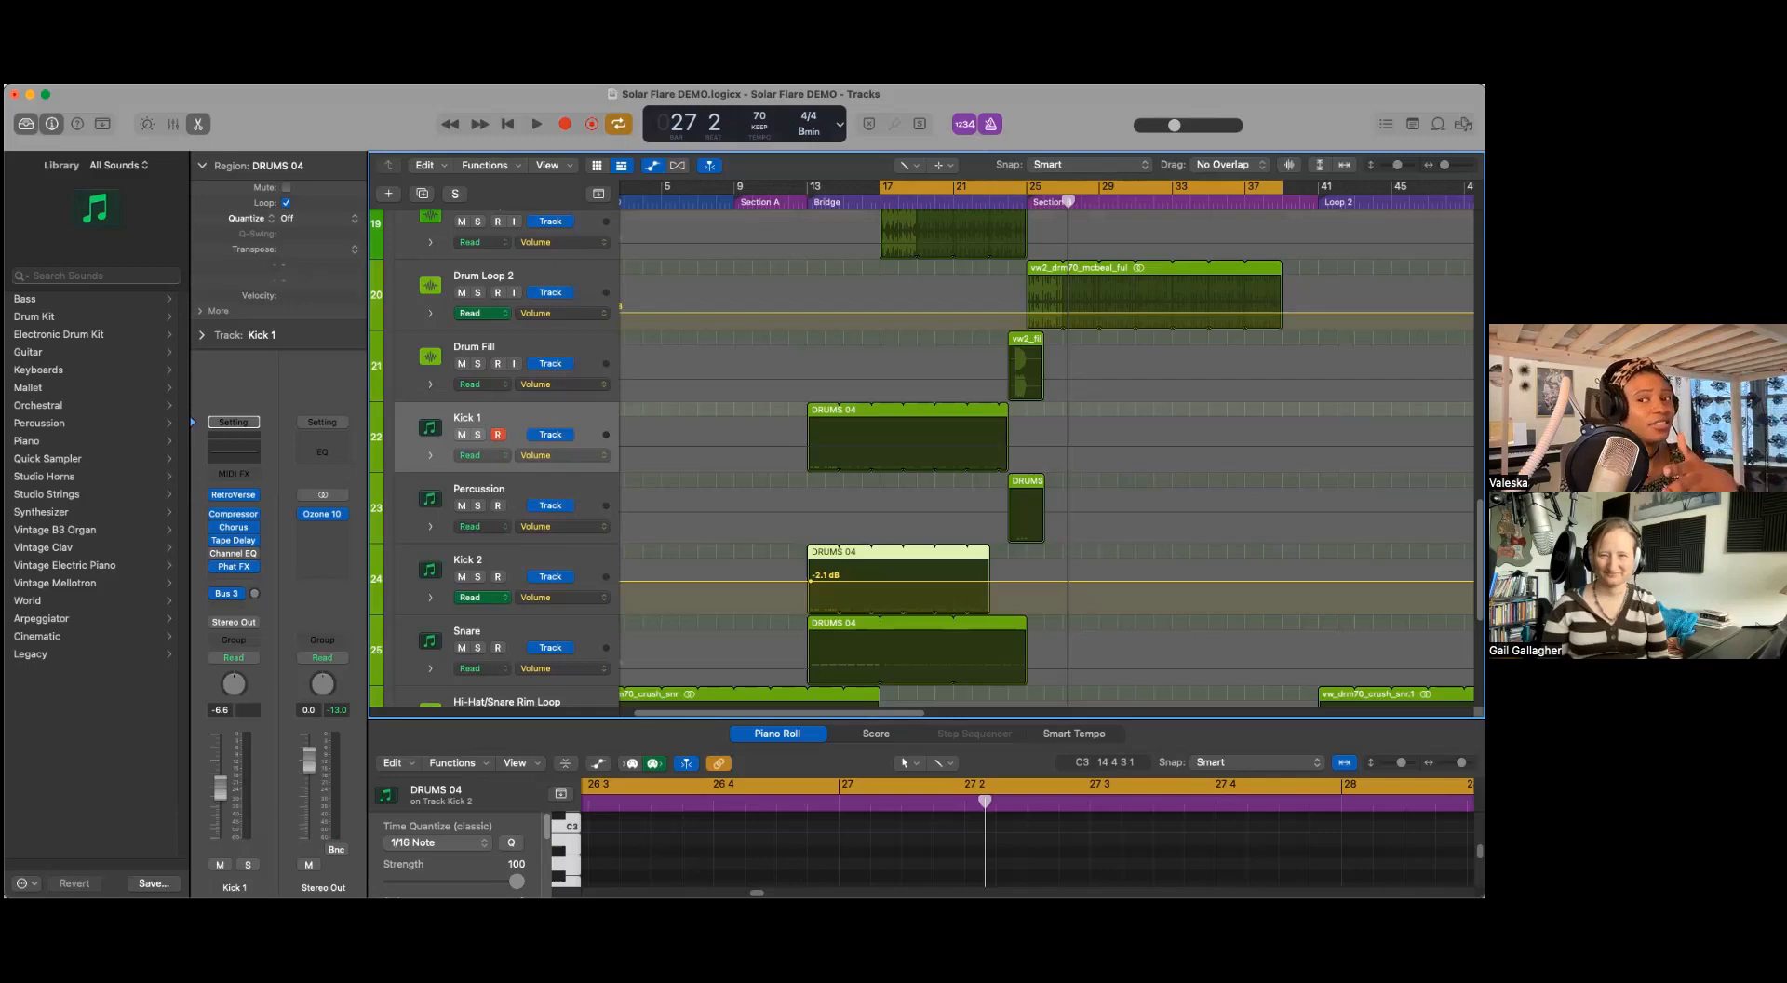
scroll(1161, 496, up, 15)
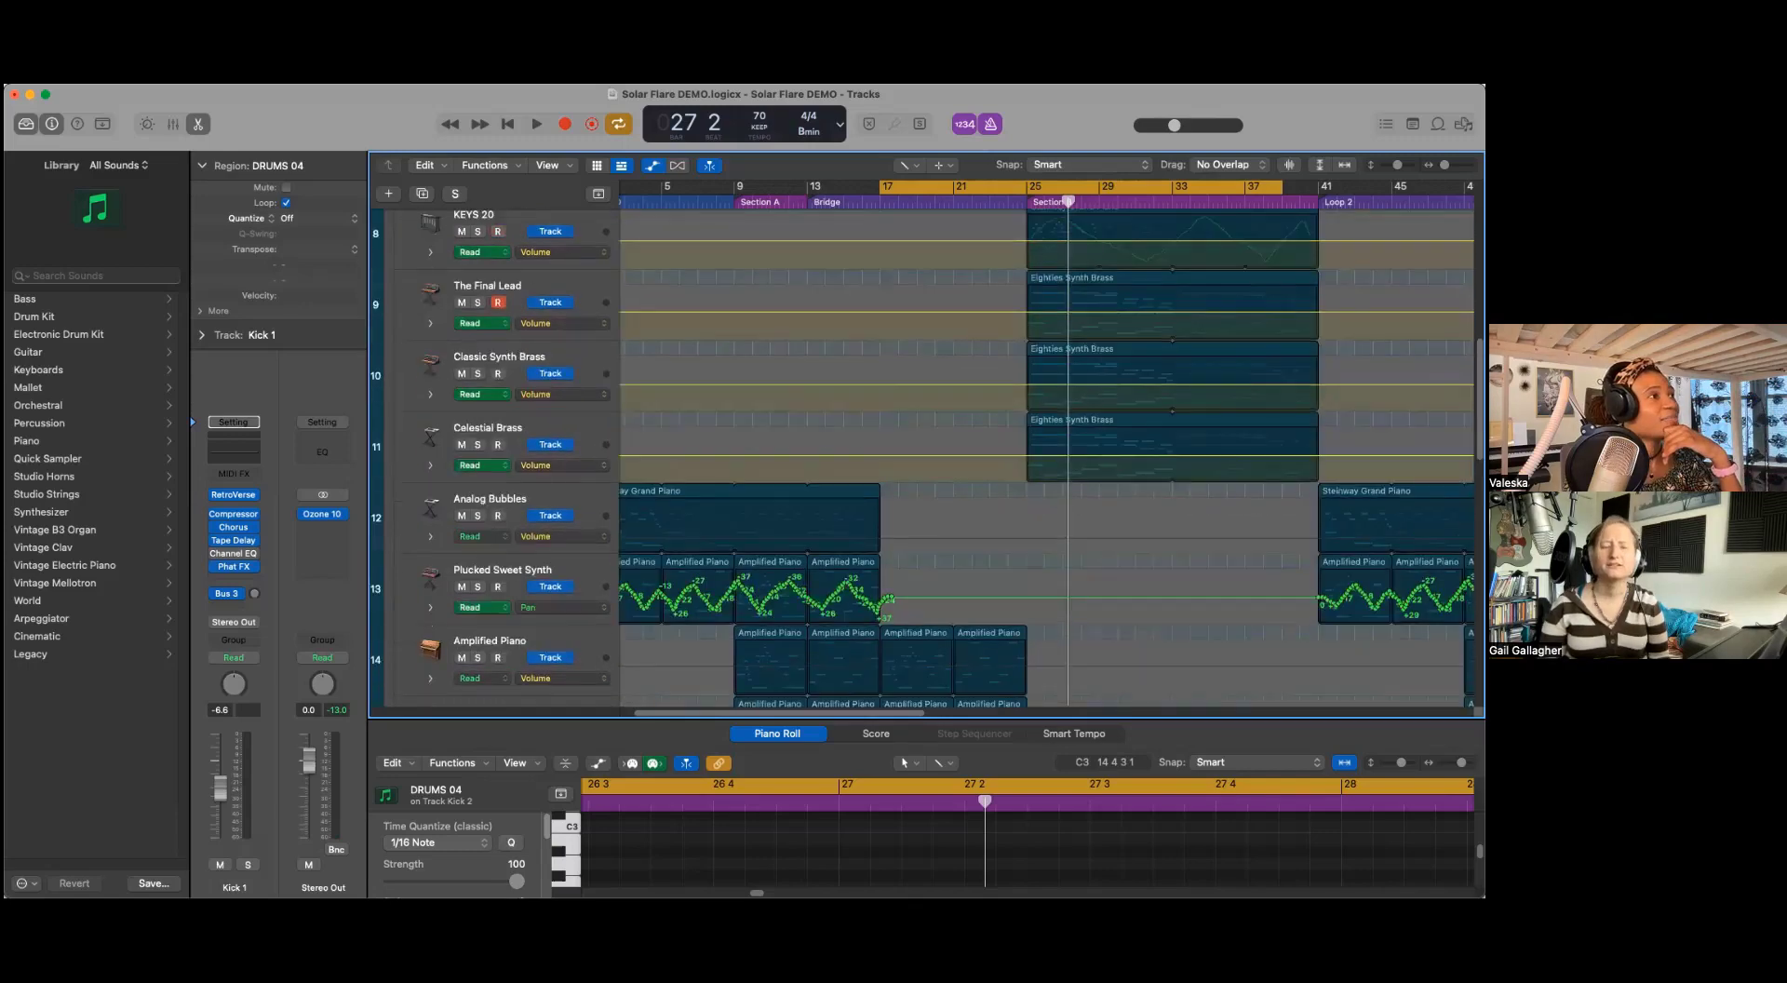
scroll(1161, 496, down, 5)
scroll(1046, 456, down, 4)
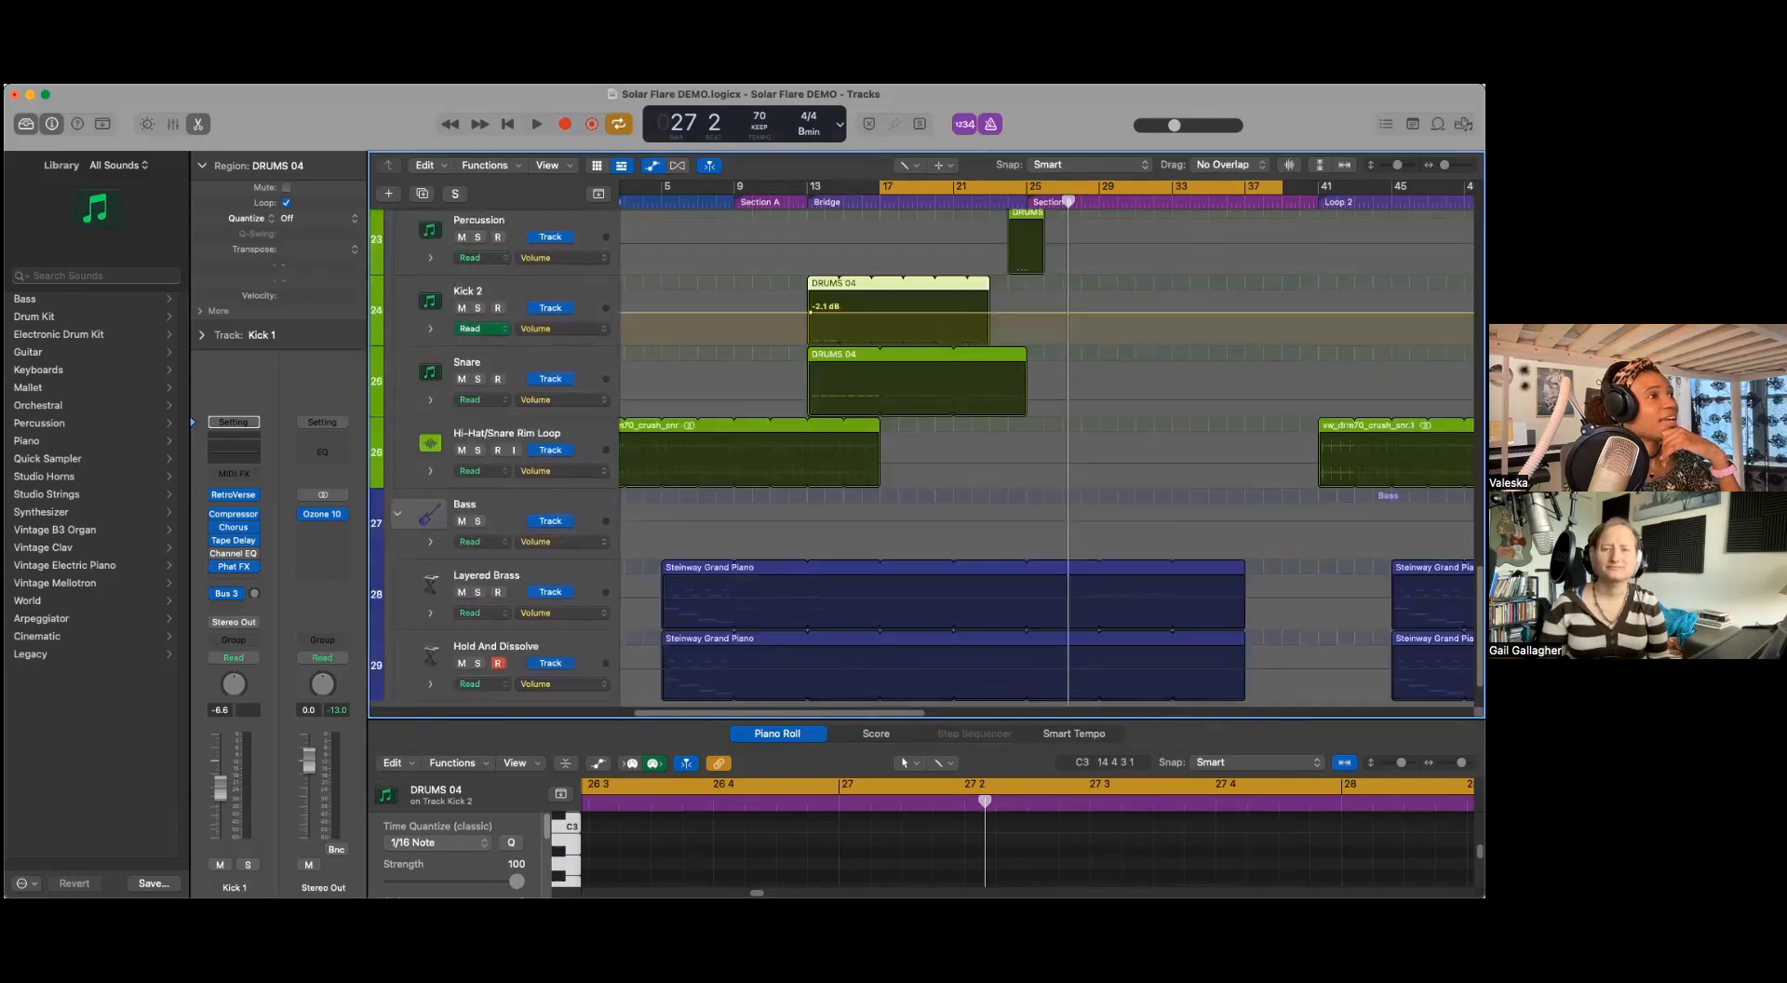
scroll(1046, 456, up, 12)
scroll(1046, 456, up, 1)
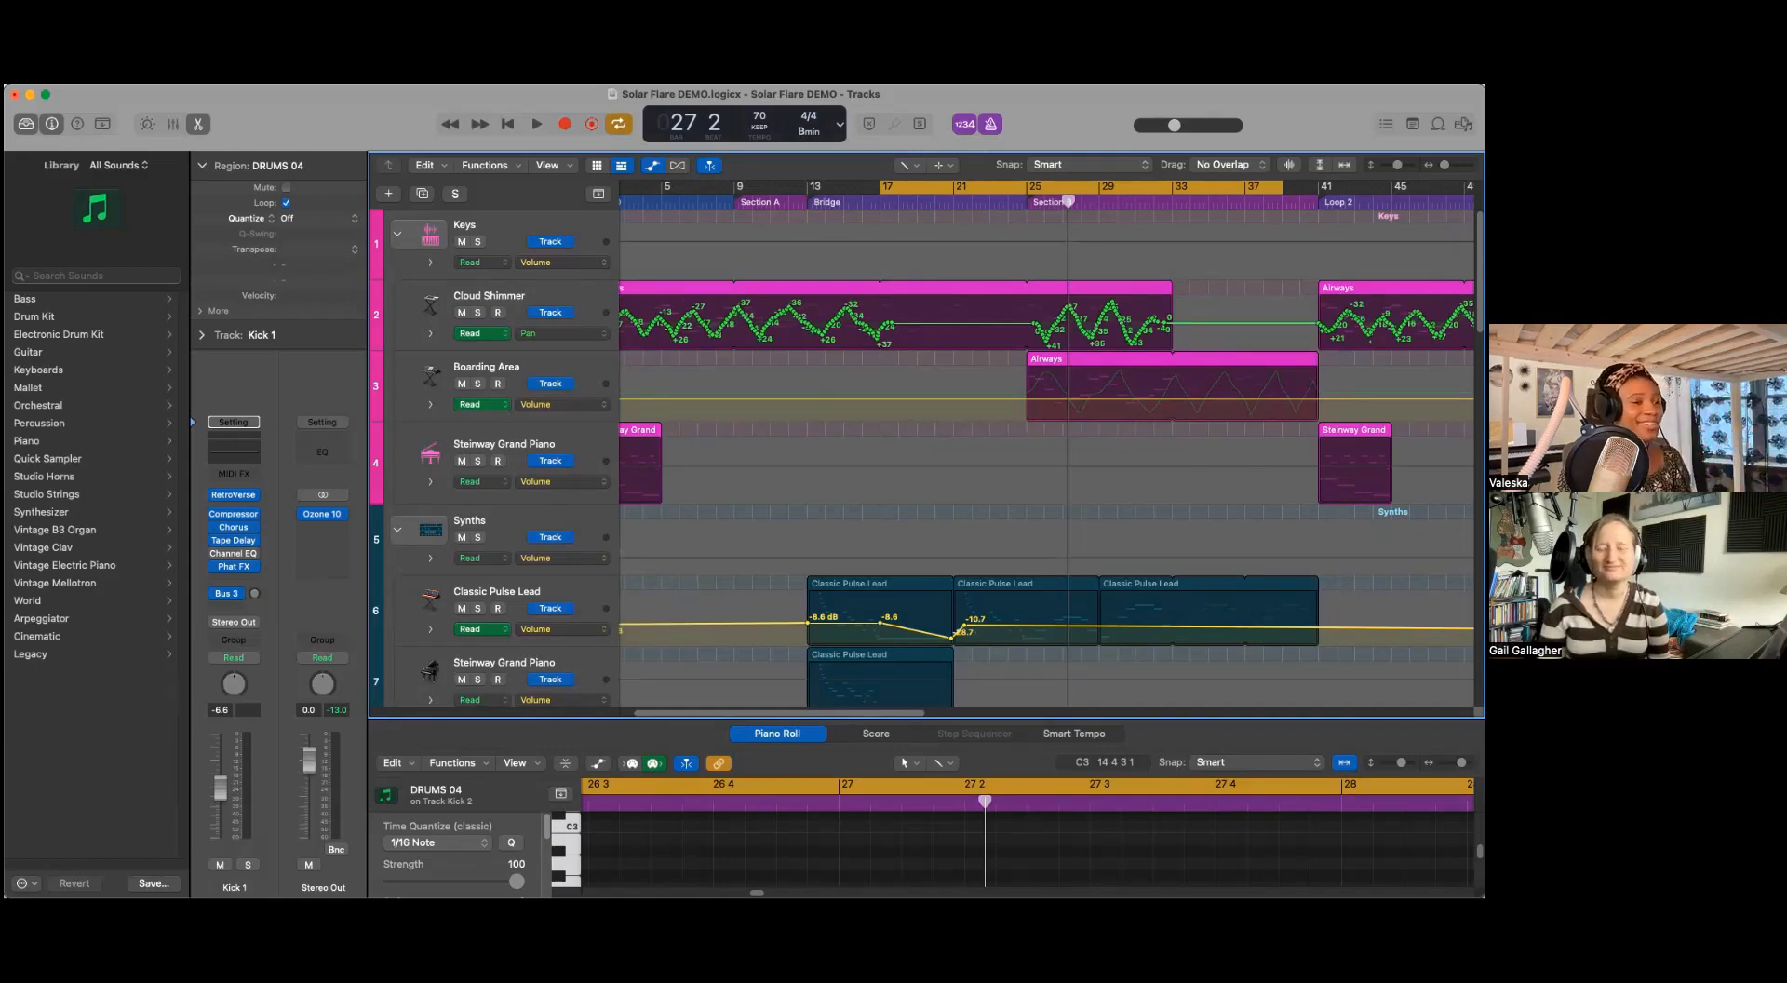
scroll(982, 580, down, 3)
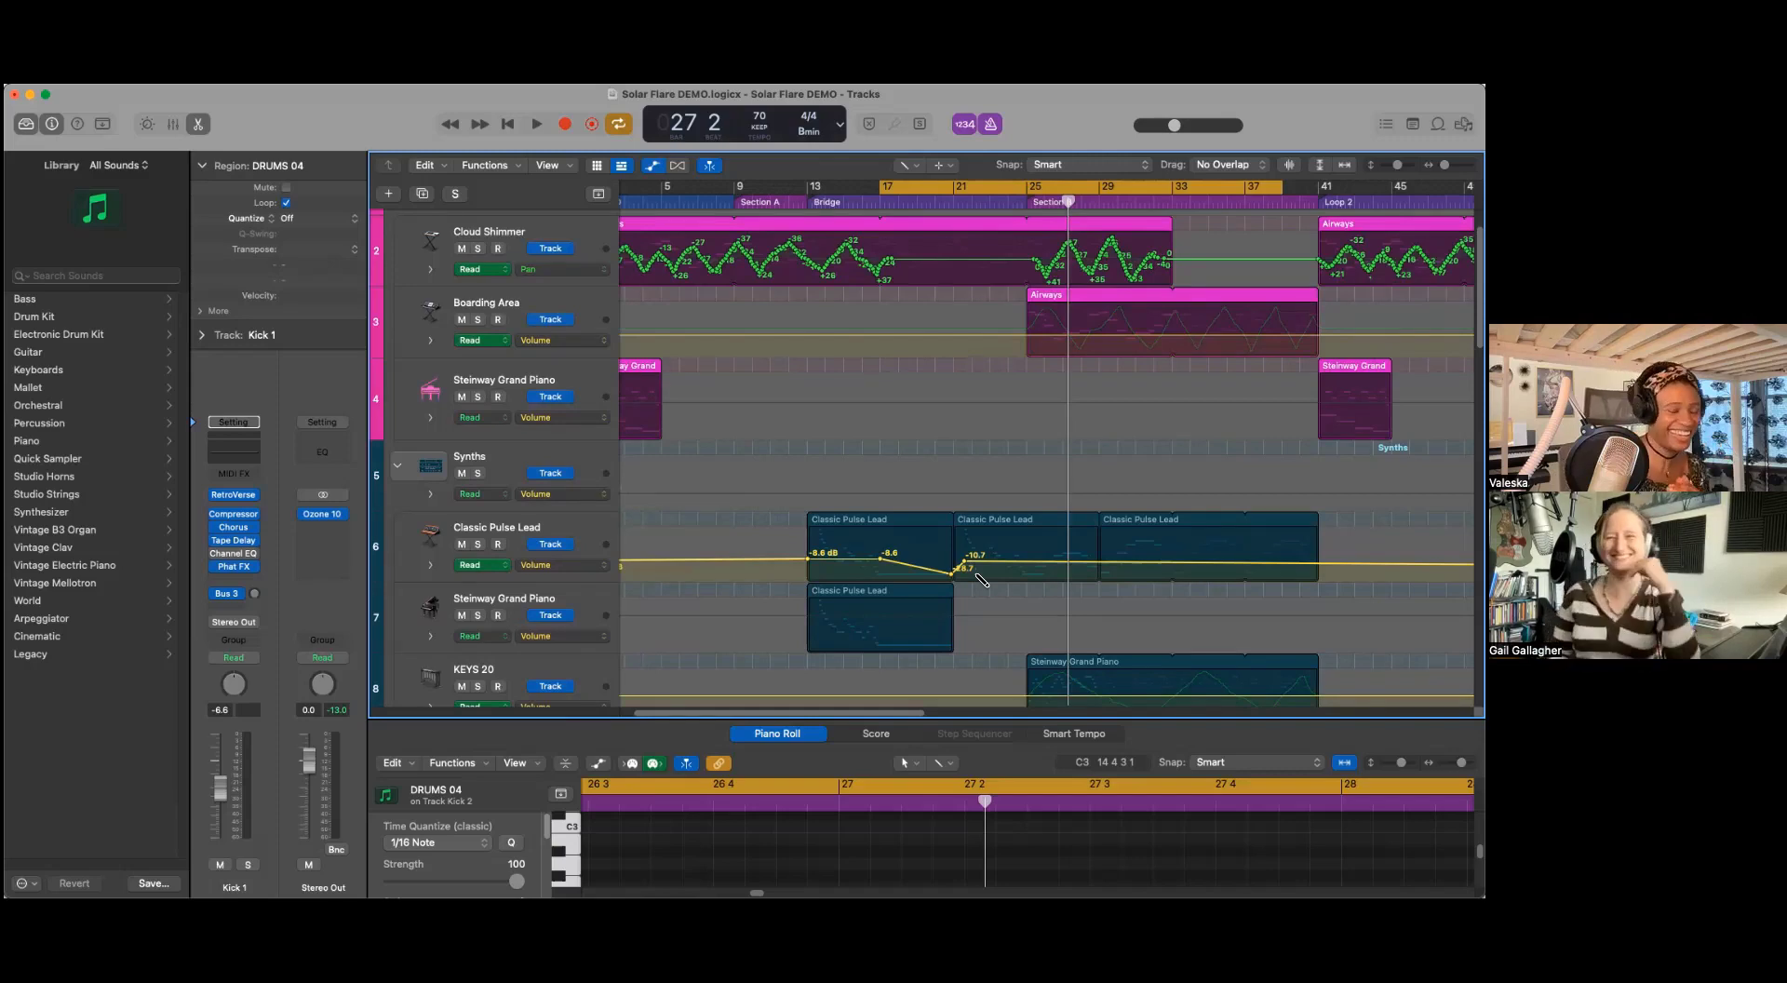
scroll(1128, 587, down, 15)
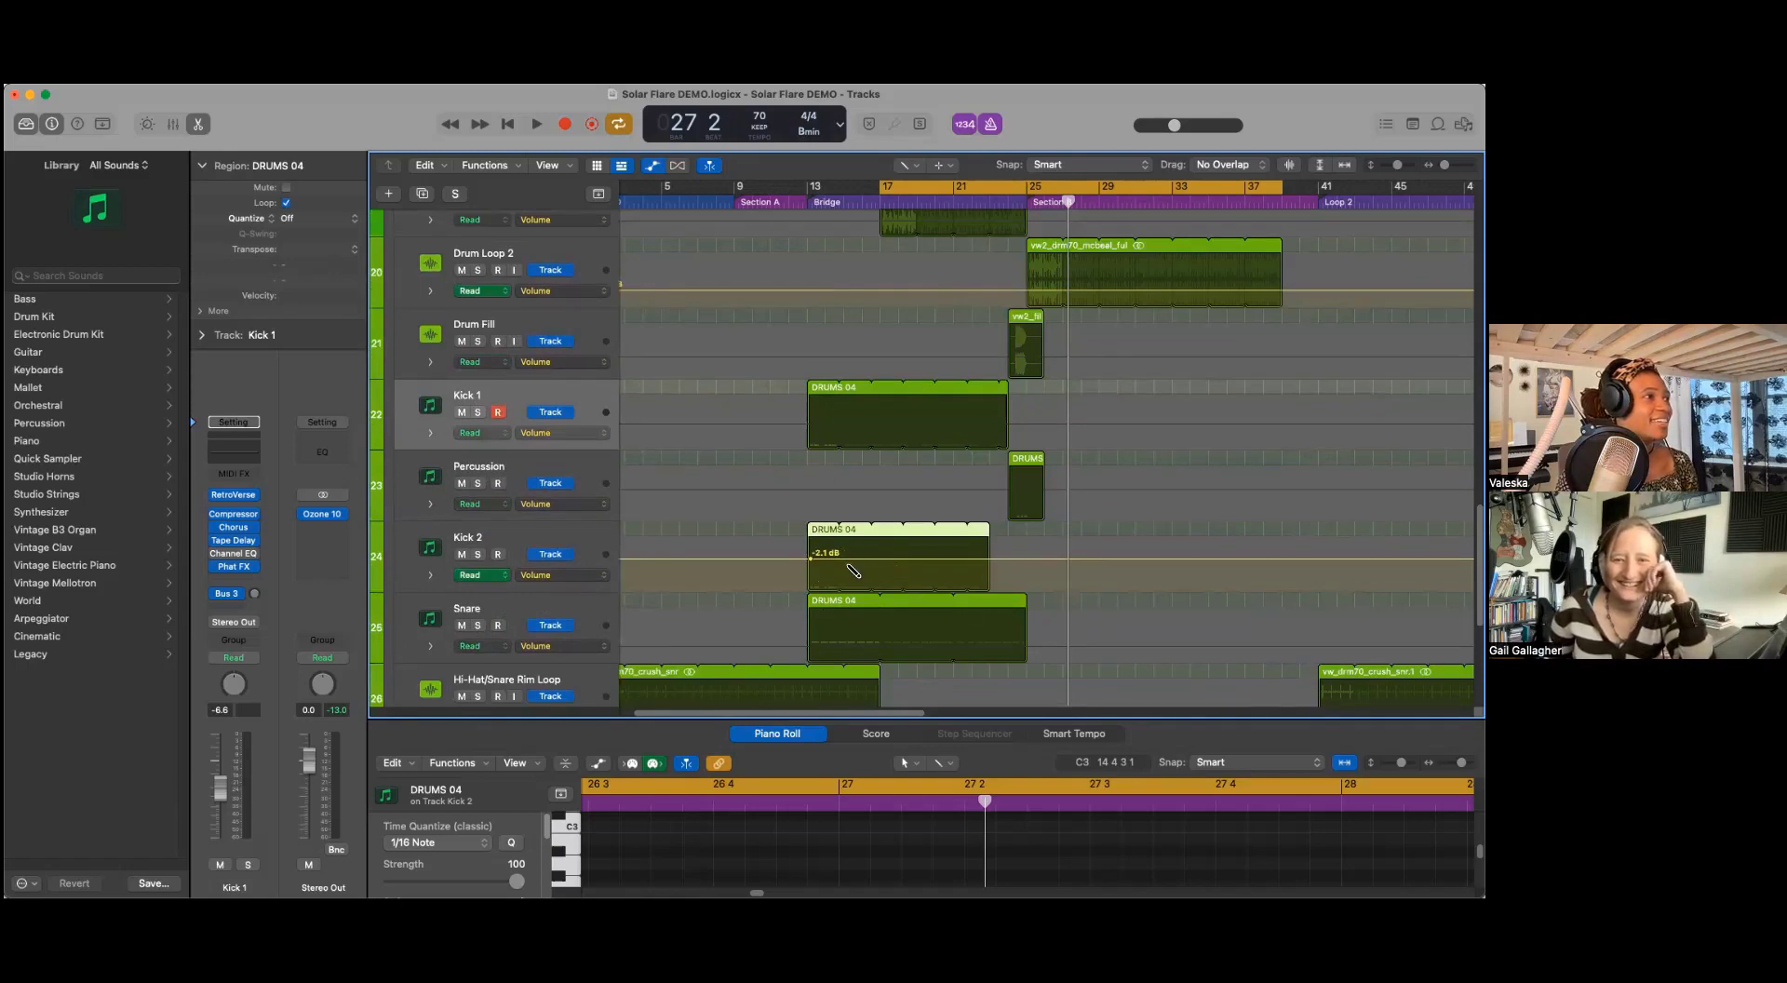
Step: Place the playhead at bar 17, where the Hi-Hat/Snare Rim Loop ends in the Bridge
drag(1071, 254, 903, 263)
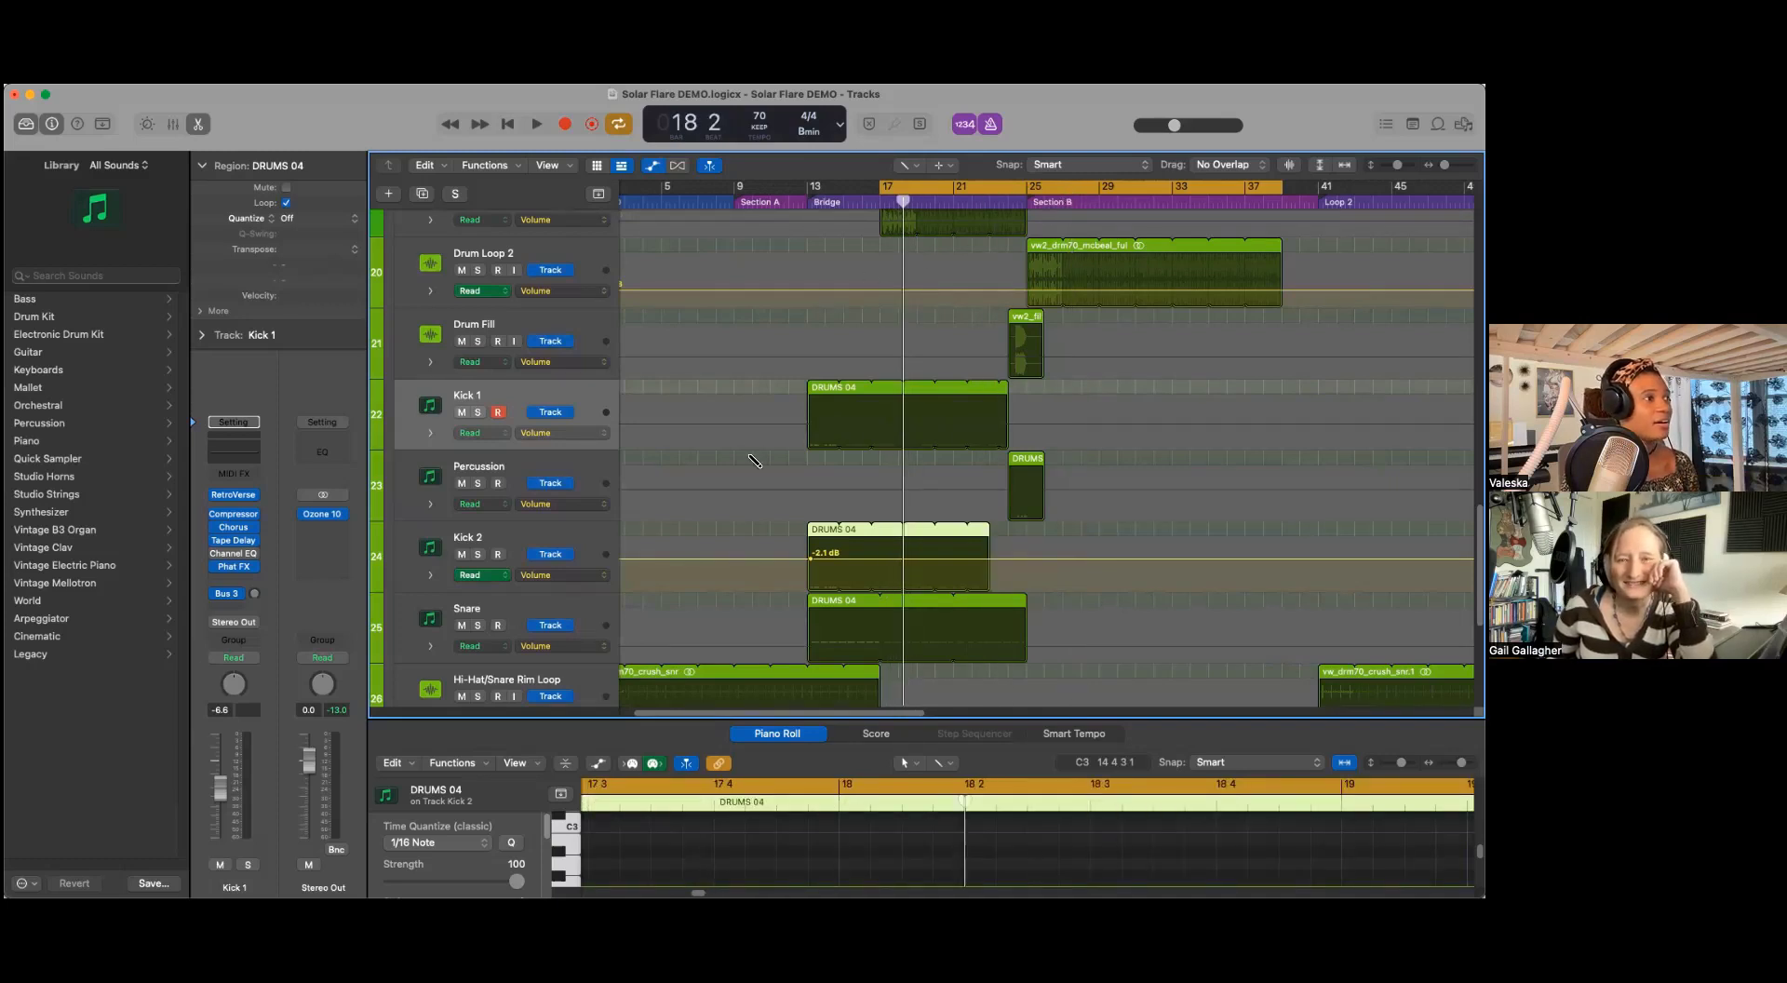
key(super+Right)
key(super+Right)
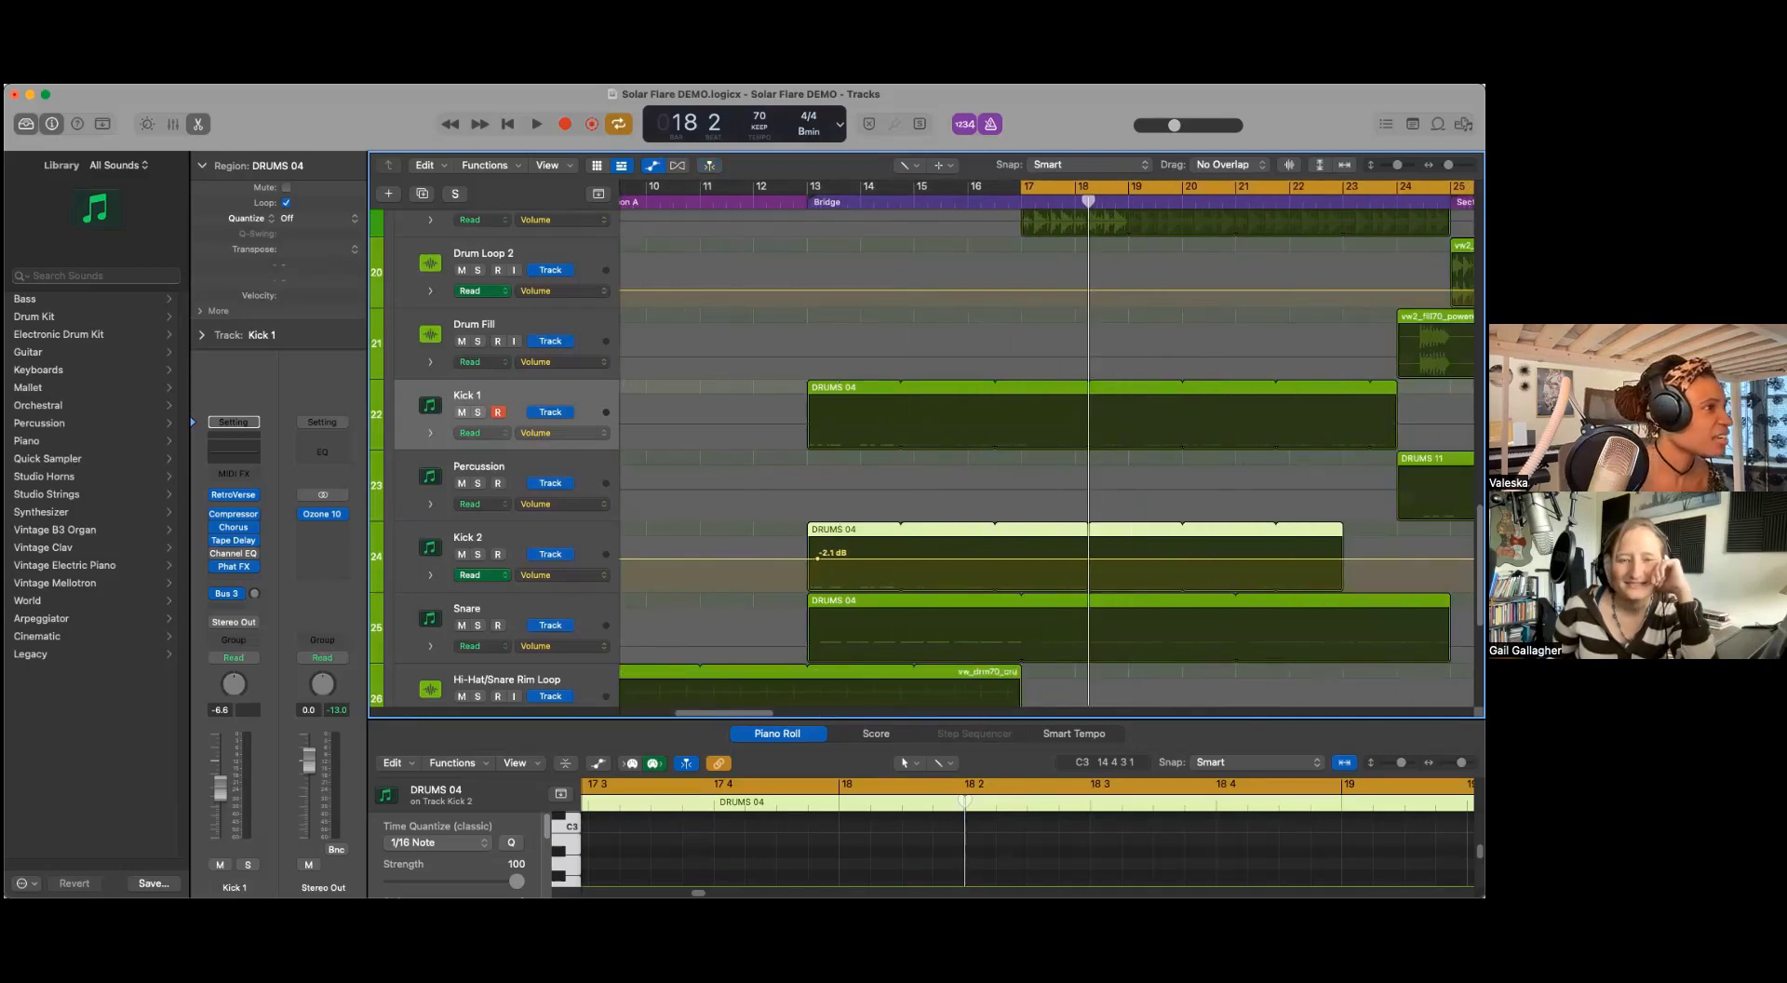
mouse_move(1087, 208)
mouse_down()
mouse_move(965, 207)
mouse_move(1095, 232)
mouse_up()
drag(1080, 230, 1031, 226)
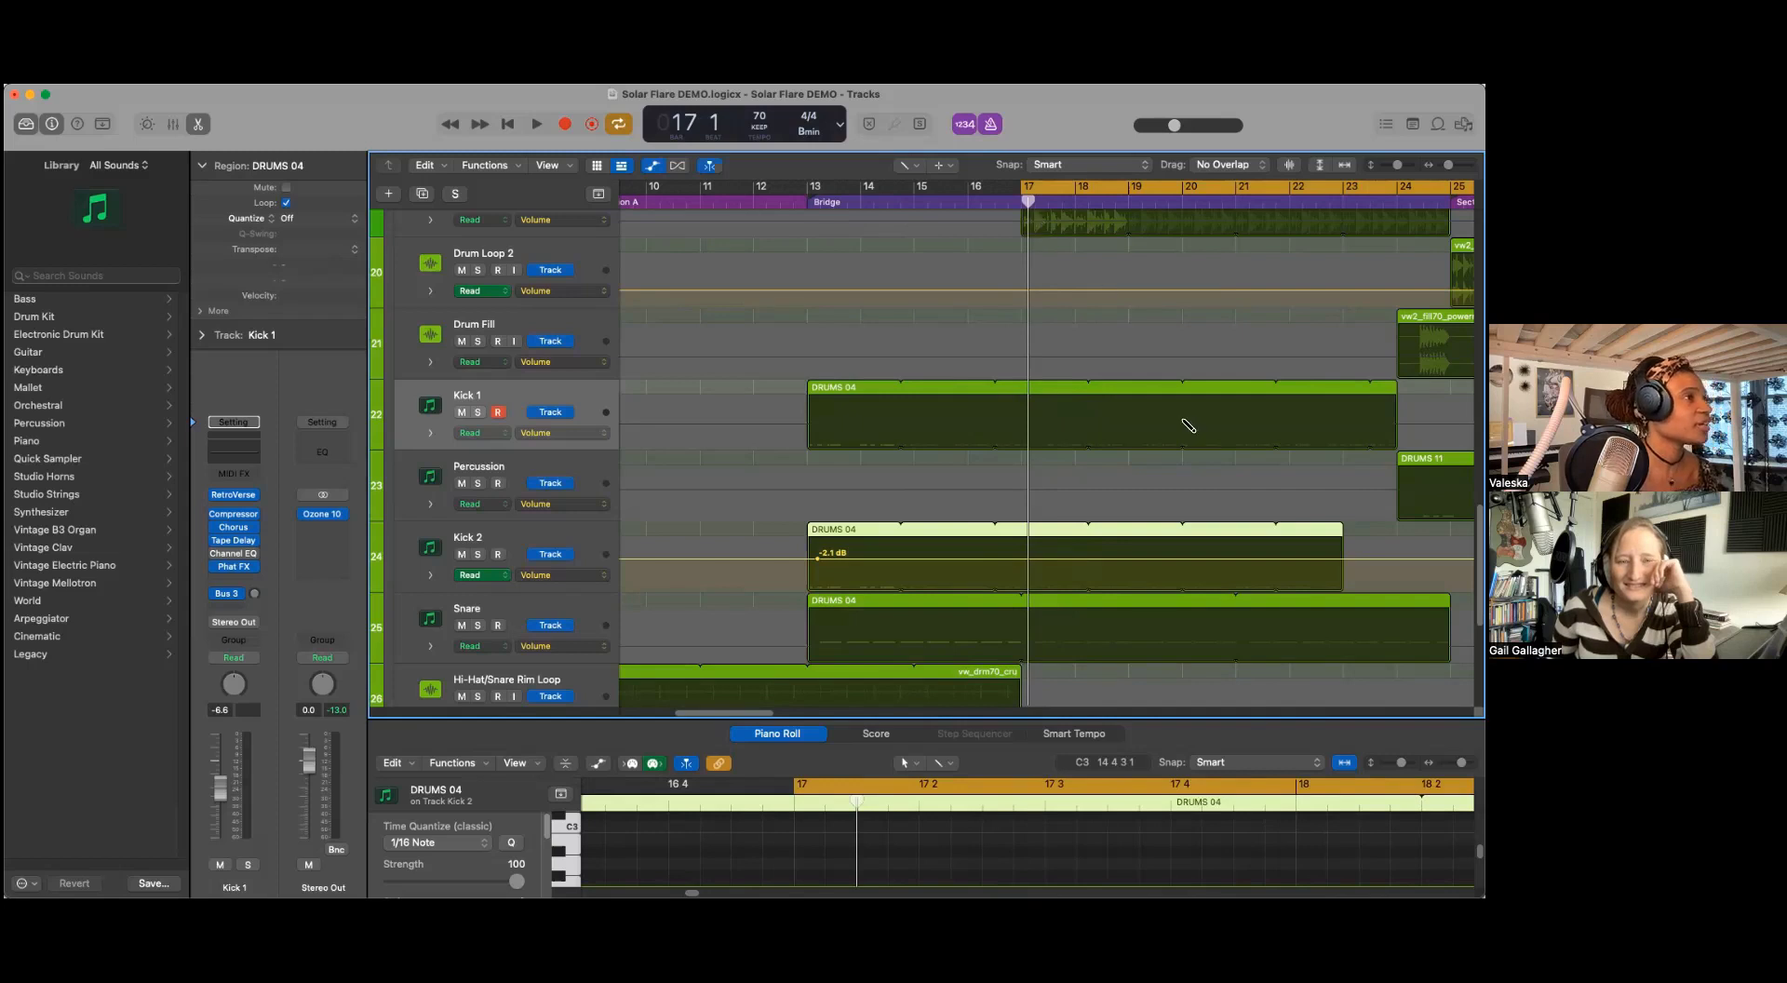
Step: Examine the looped DRUMS 04 regions of Kick 1, Kick 2 and Snare around bar 17 at closer and wider range
key(super+Right)
key(super+Right)
key(super+Right)
key(super+Right)
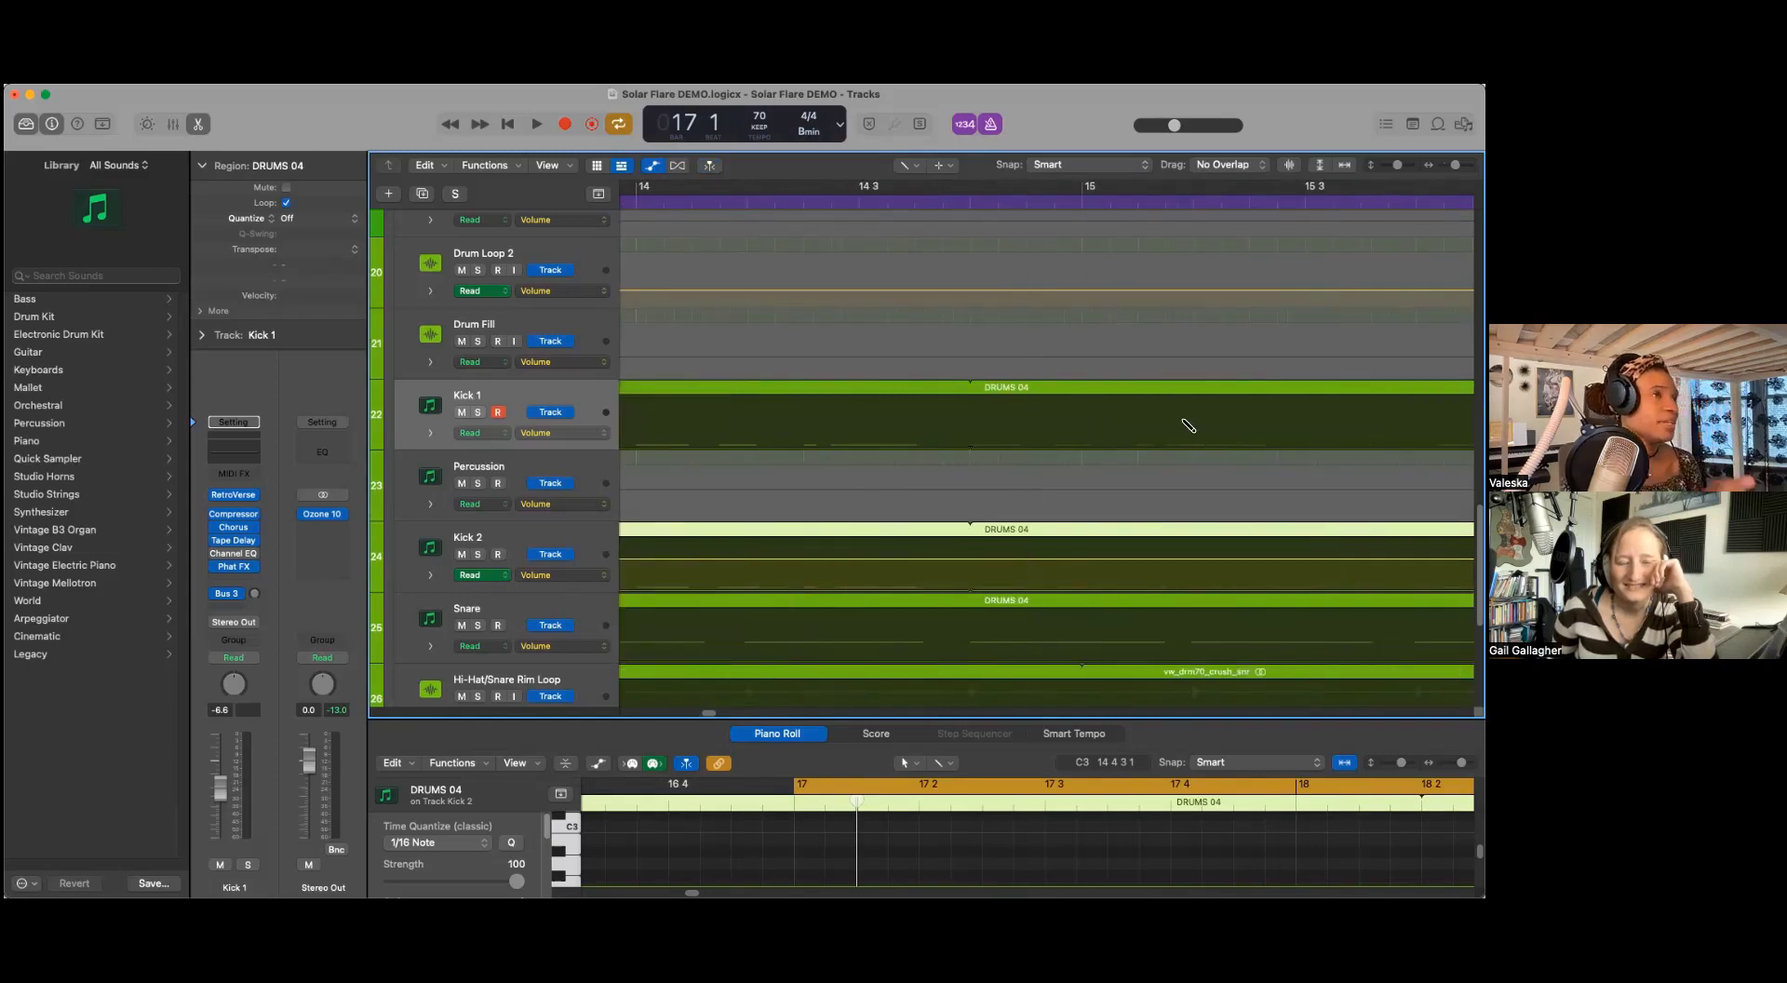
key(super+Left)
key(super+Left)
key(super+Left)
key(super+Left)
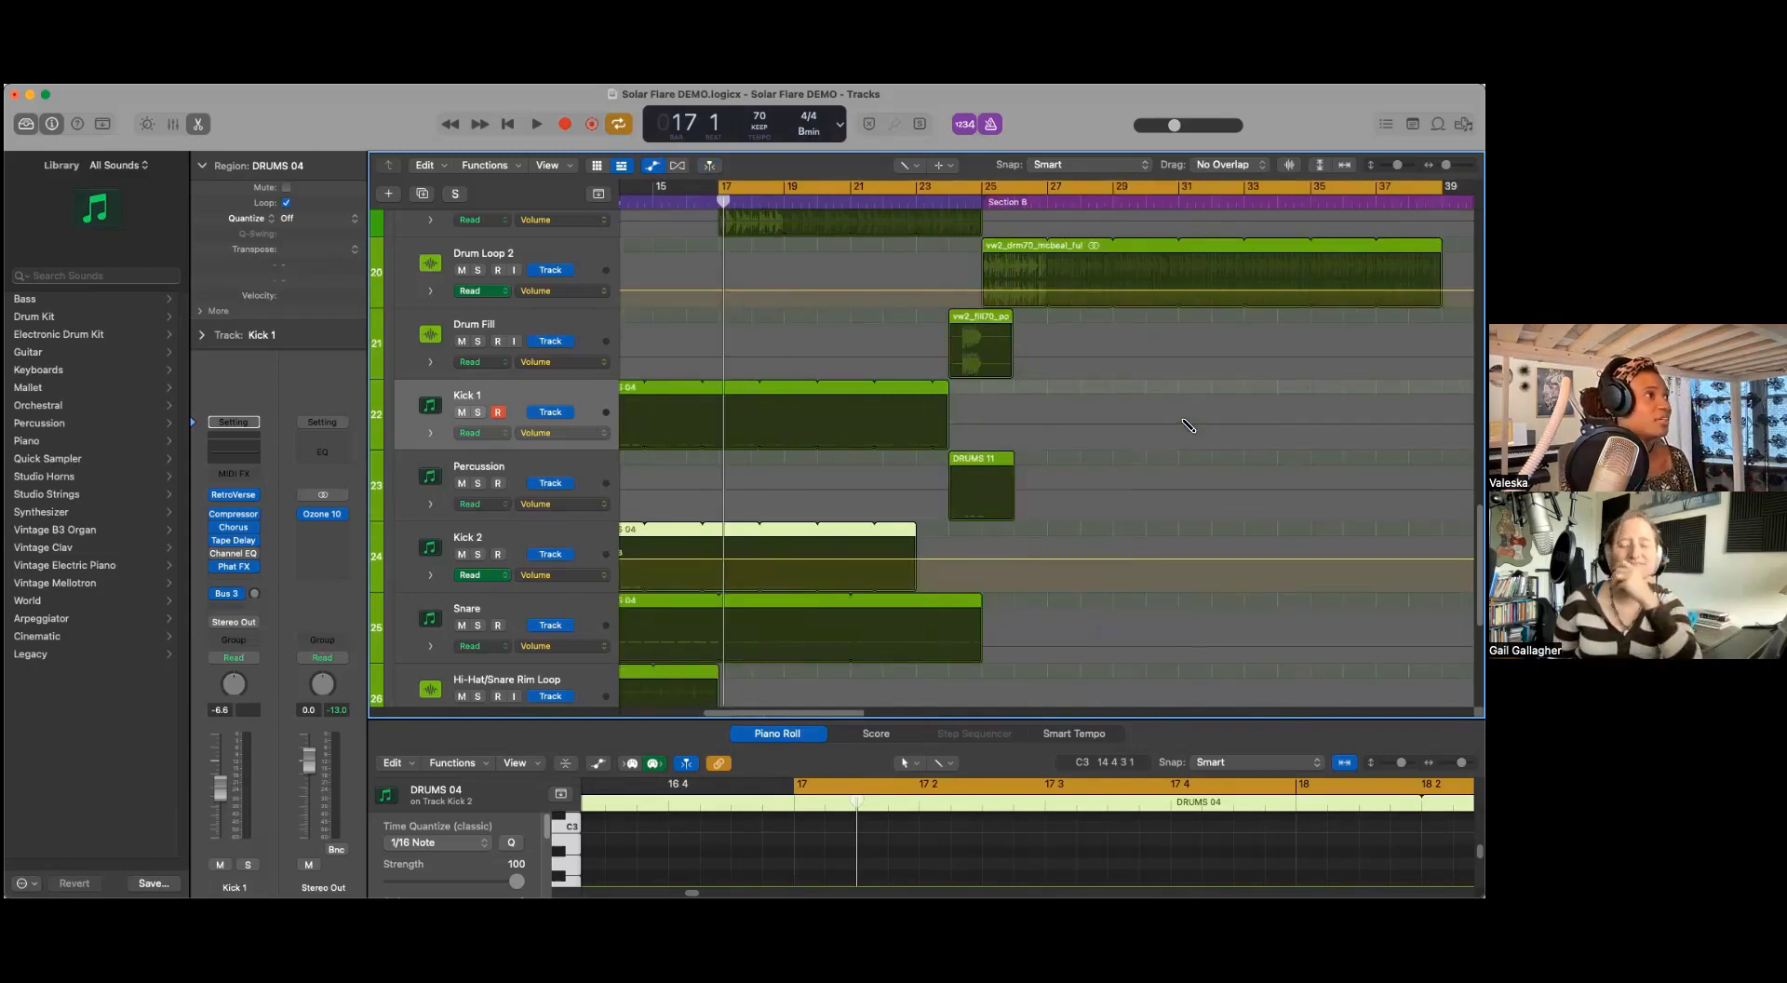
scroll(784, 479, up, 5)
scroll(789, 499, down, 4)
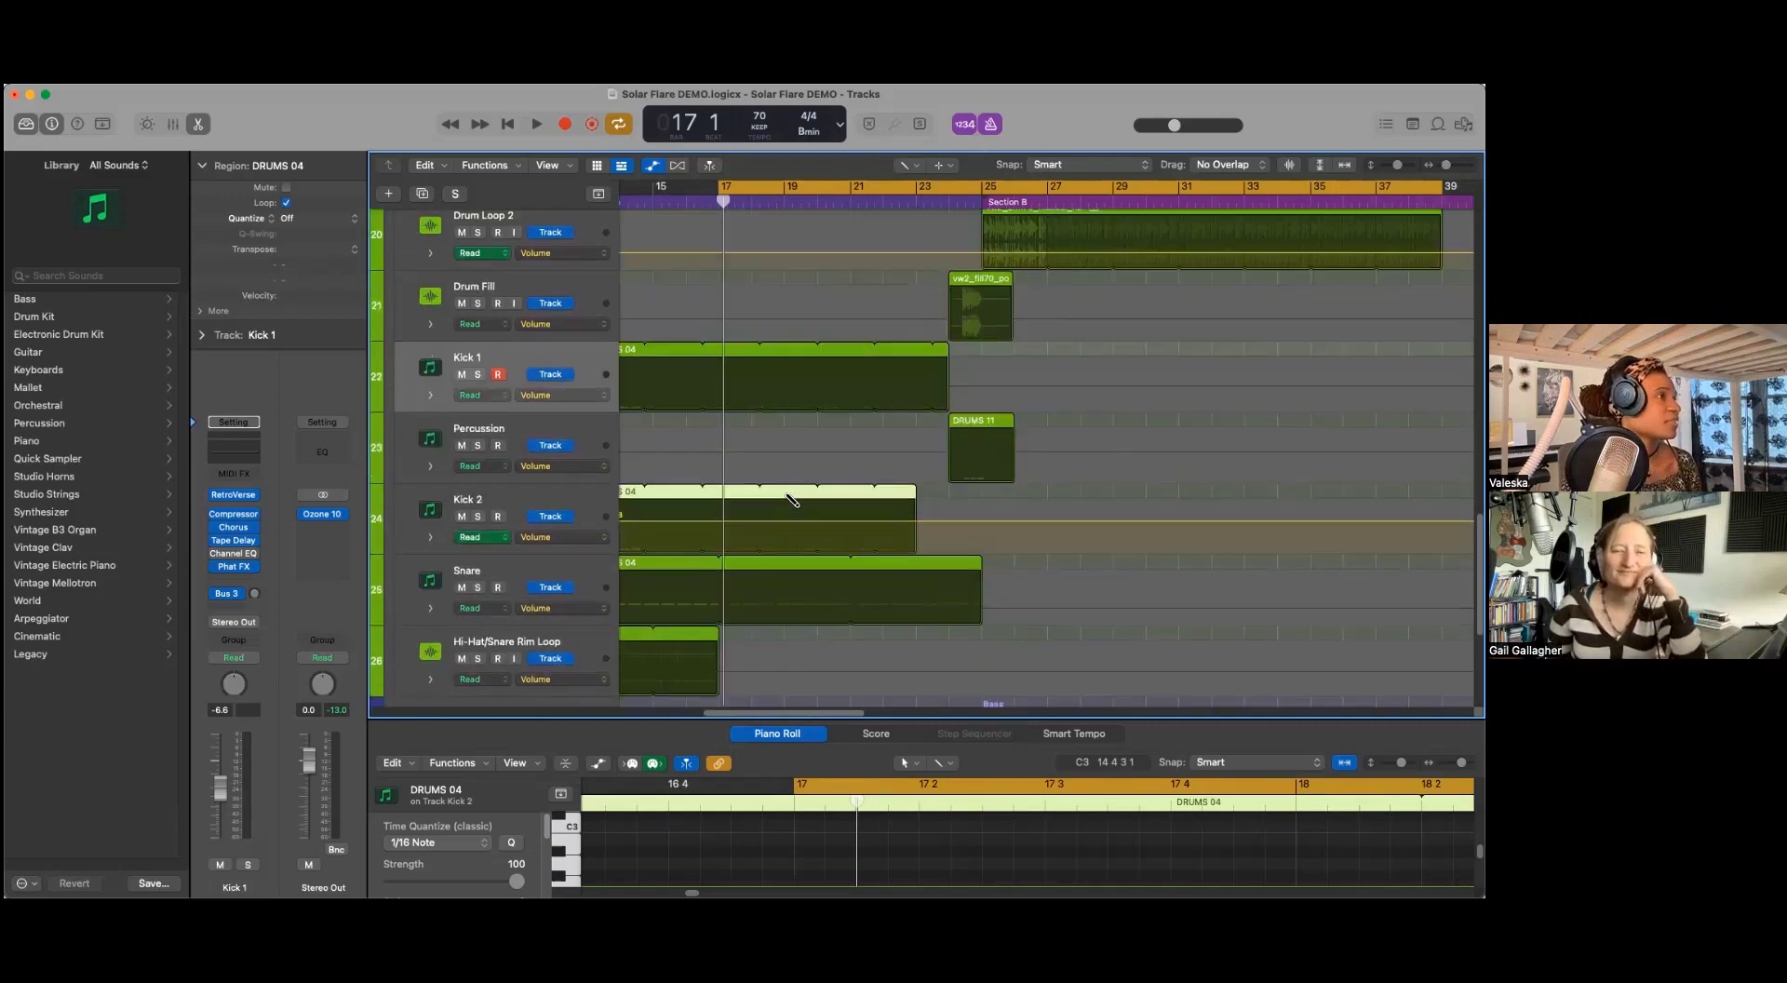
key(super+Right)
key(super+Right)
key(super+Right)
key(super+Right)
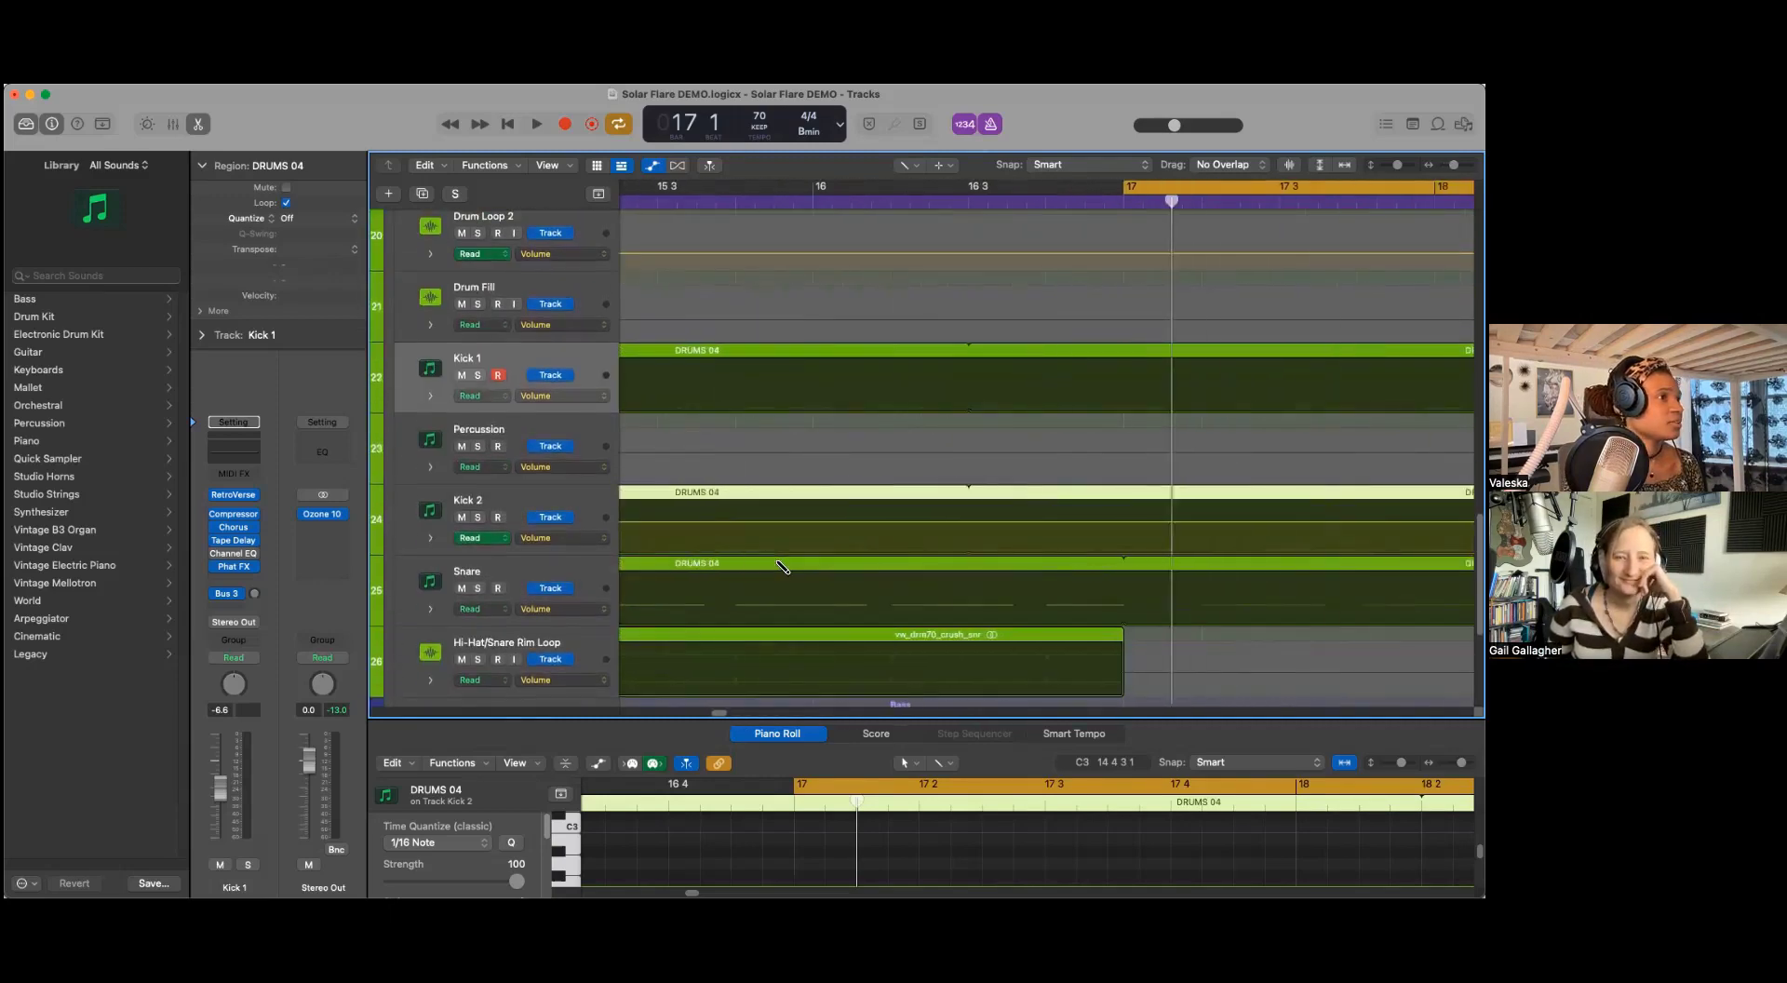
scroll(781, 566, right, 1)
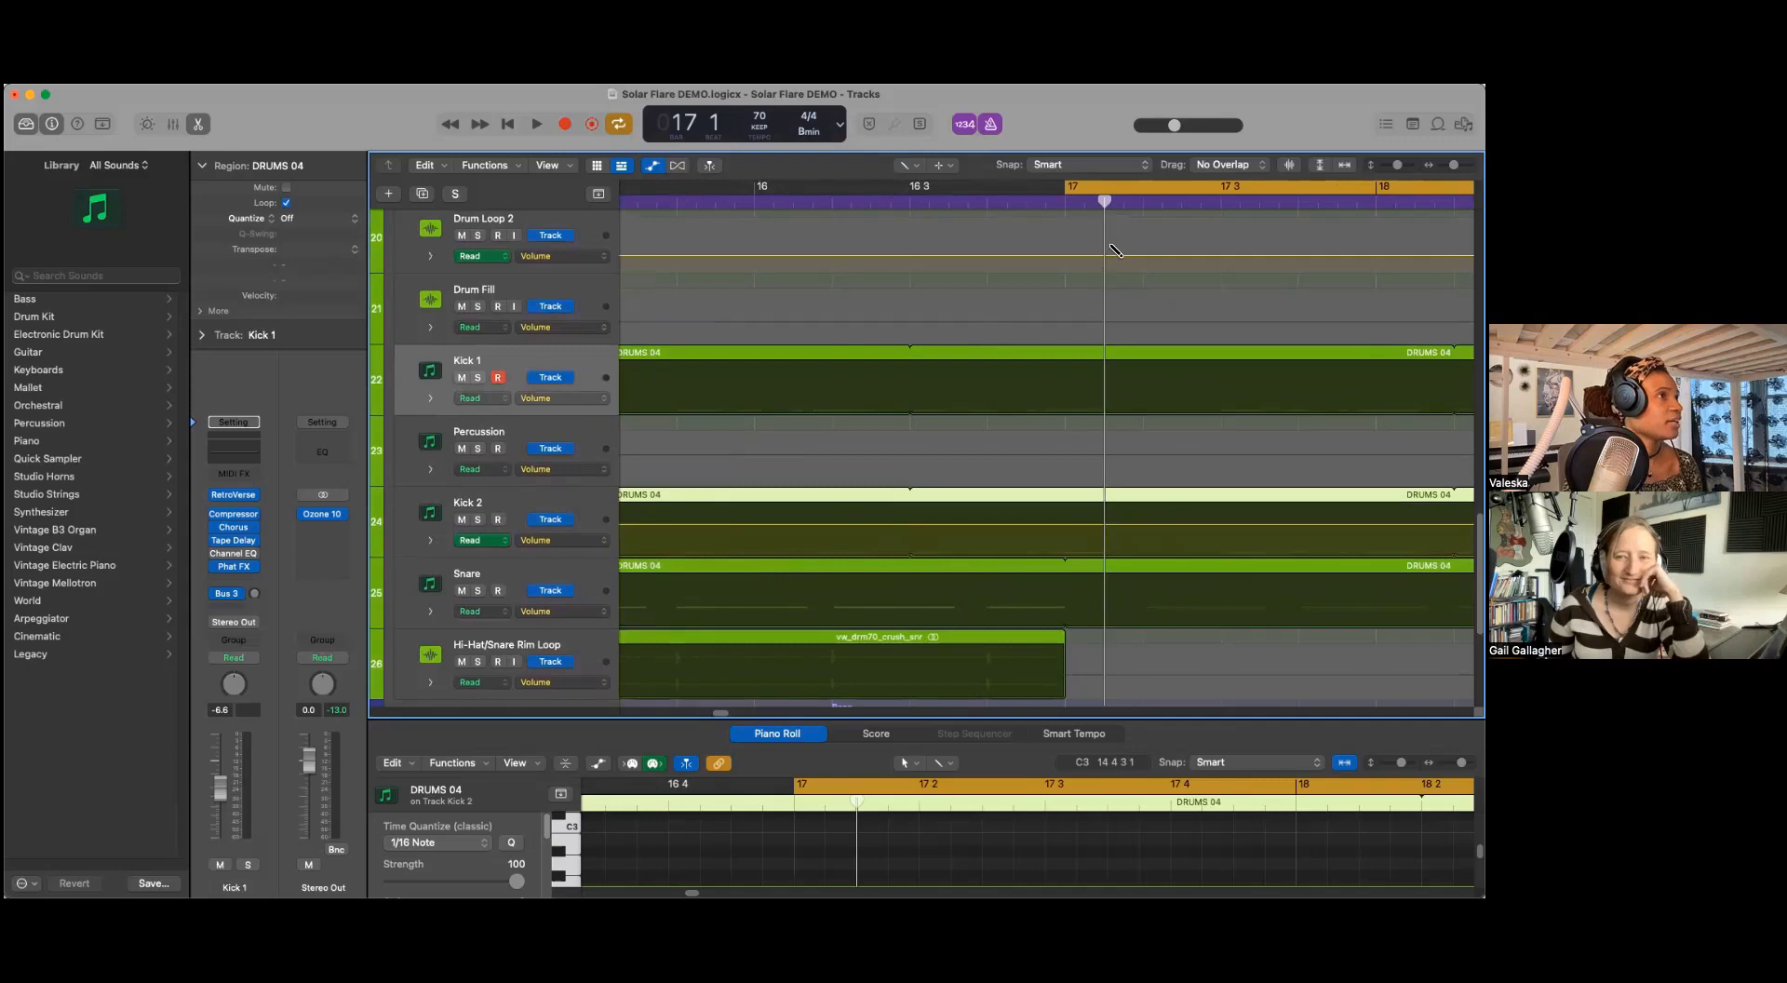
Step: Fit the whole arrangement in the track area and look over the keys, synth and drum tracks from INTRO to OUTRO
key(z)
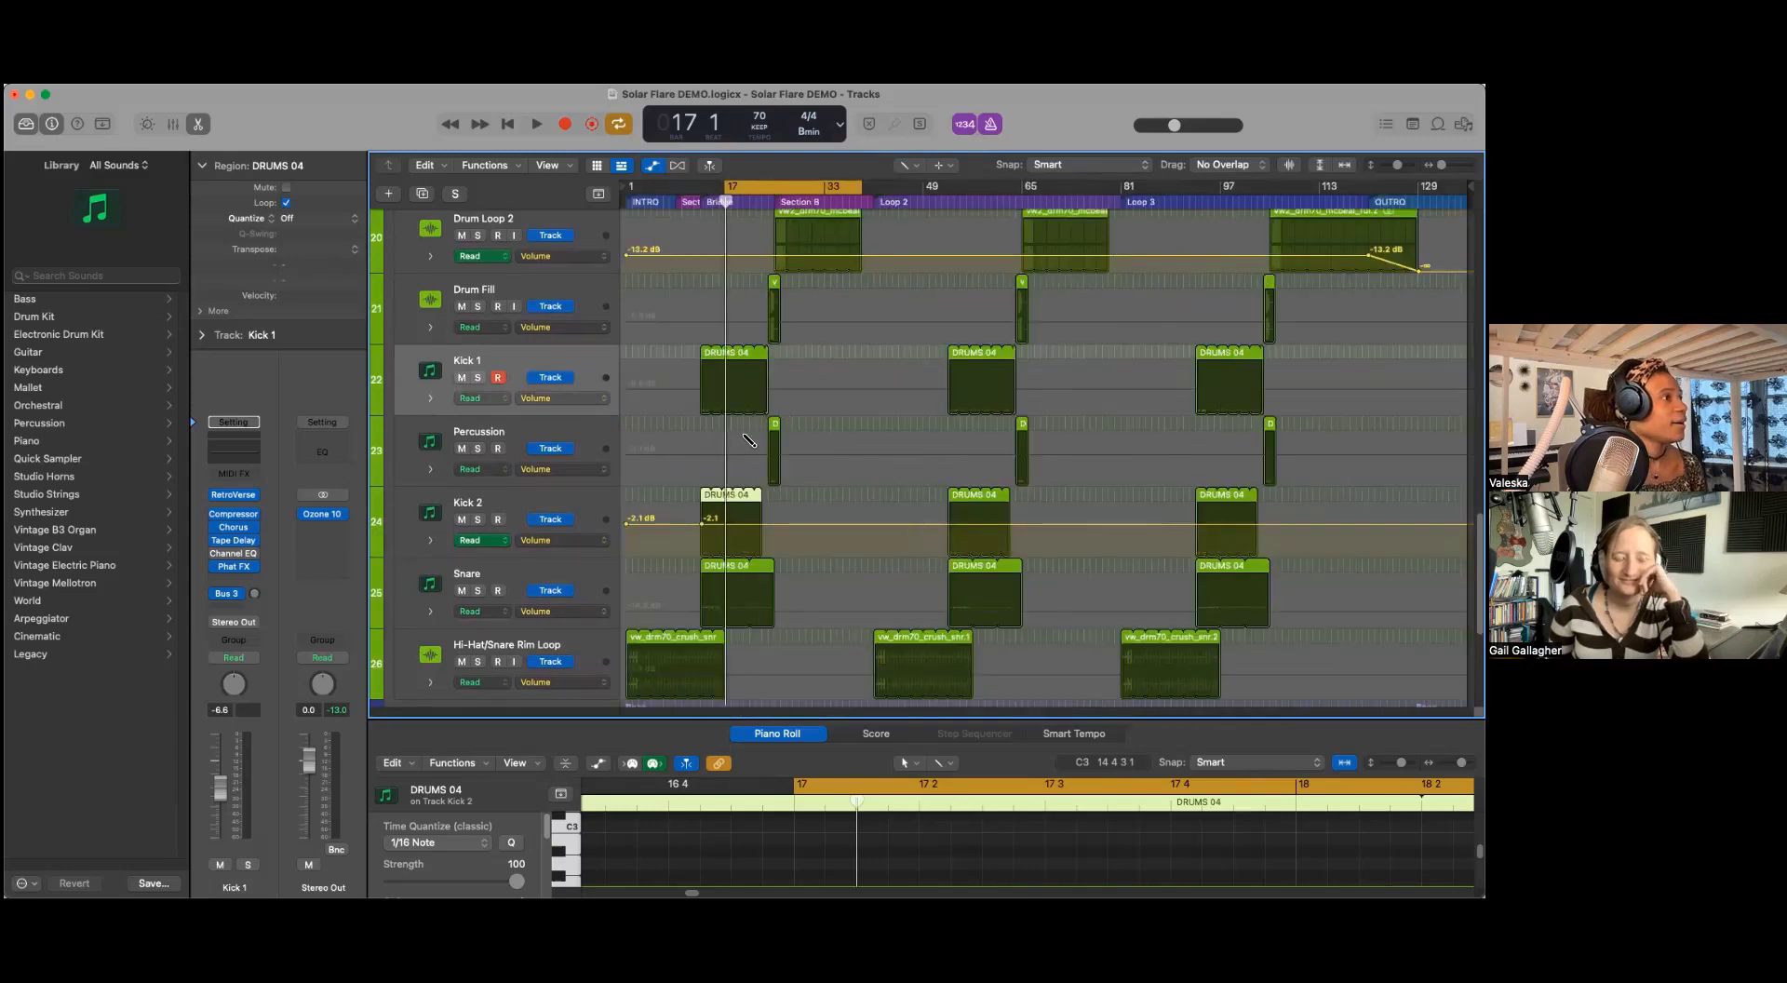
scroll(714, 426, up, 15)
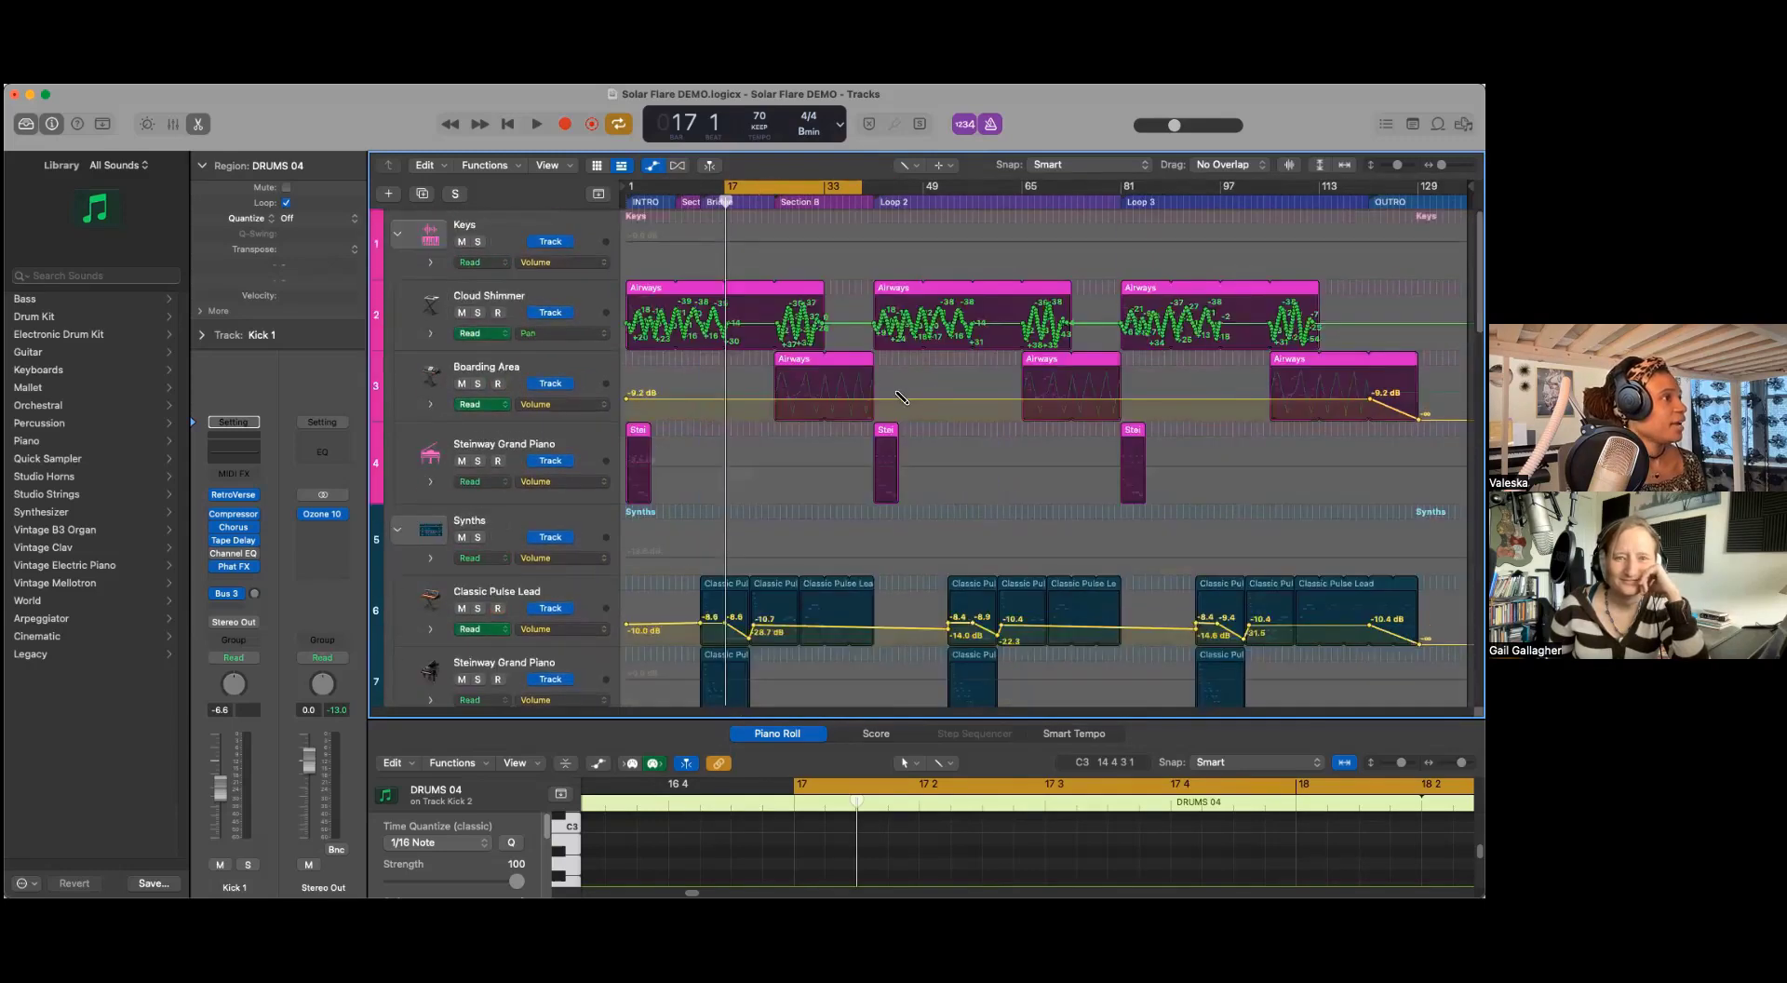
scroll(900, 395, down, 4)
scroll(901, 398, down, 18)
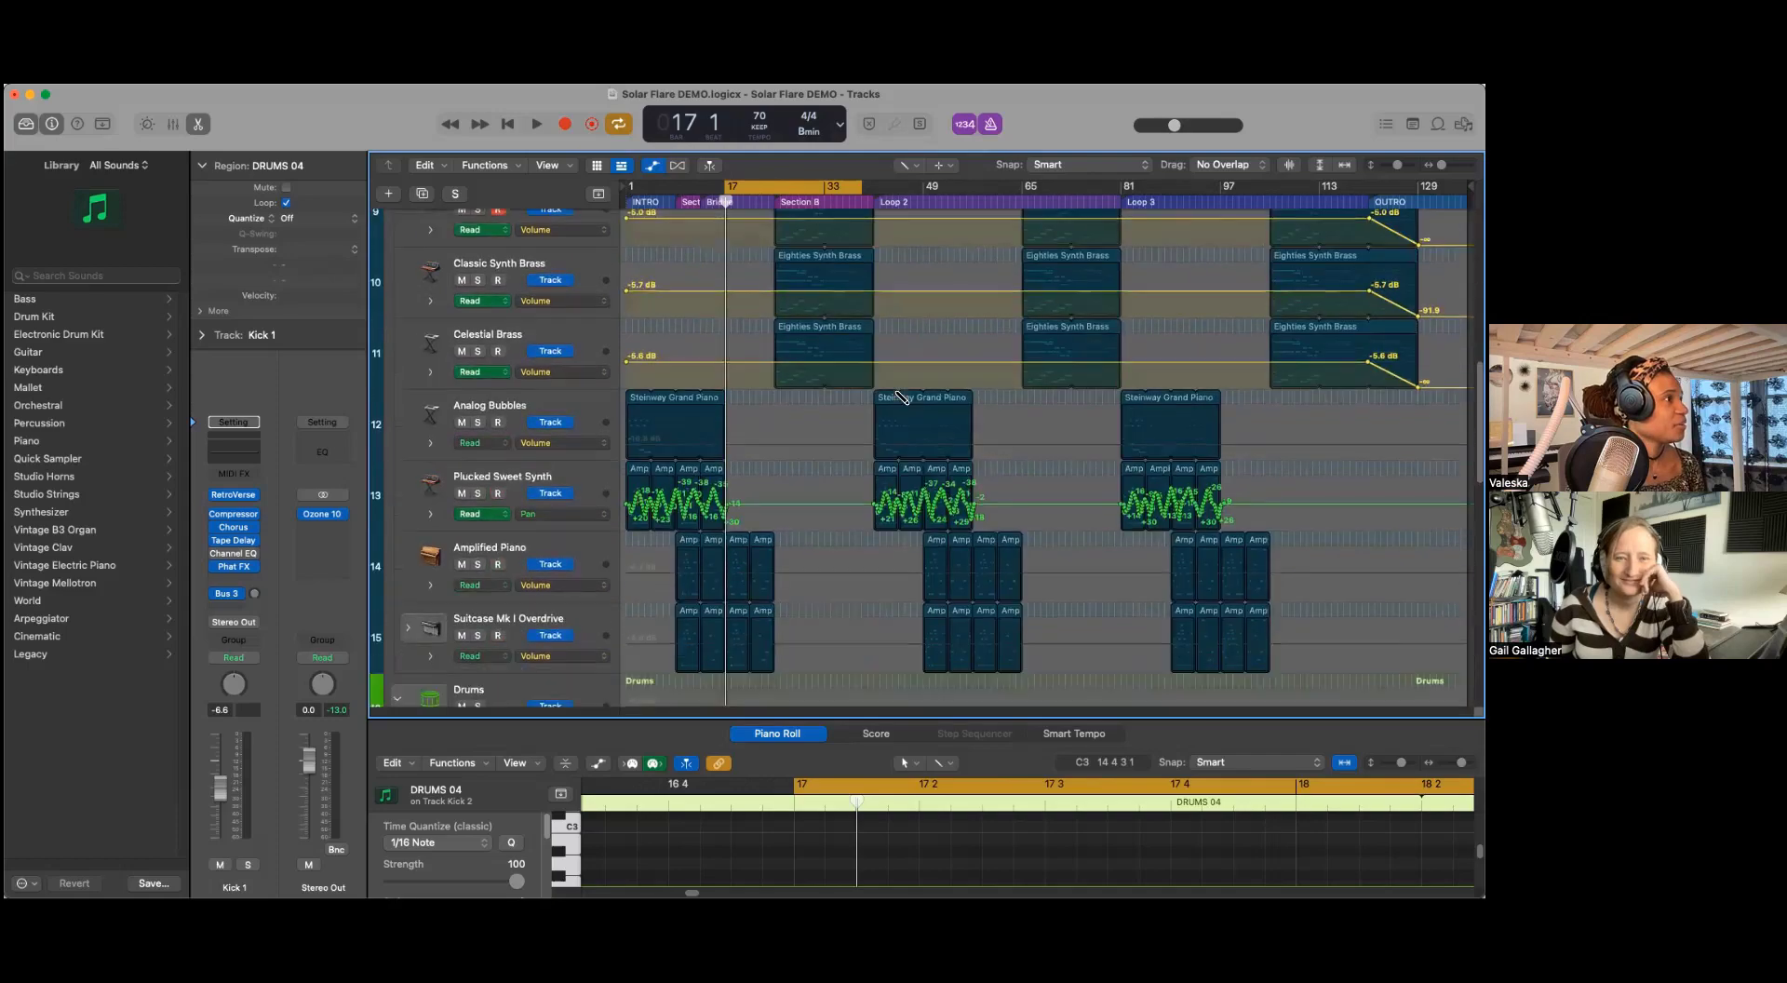
scroll(901, 398, down, 2)
scroll(901, 397, up, 5)
scroll(901, 397, down, 5)
scroll(901, 397, up, 3)
scroll(901, 398, up, 17)
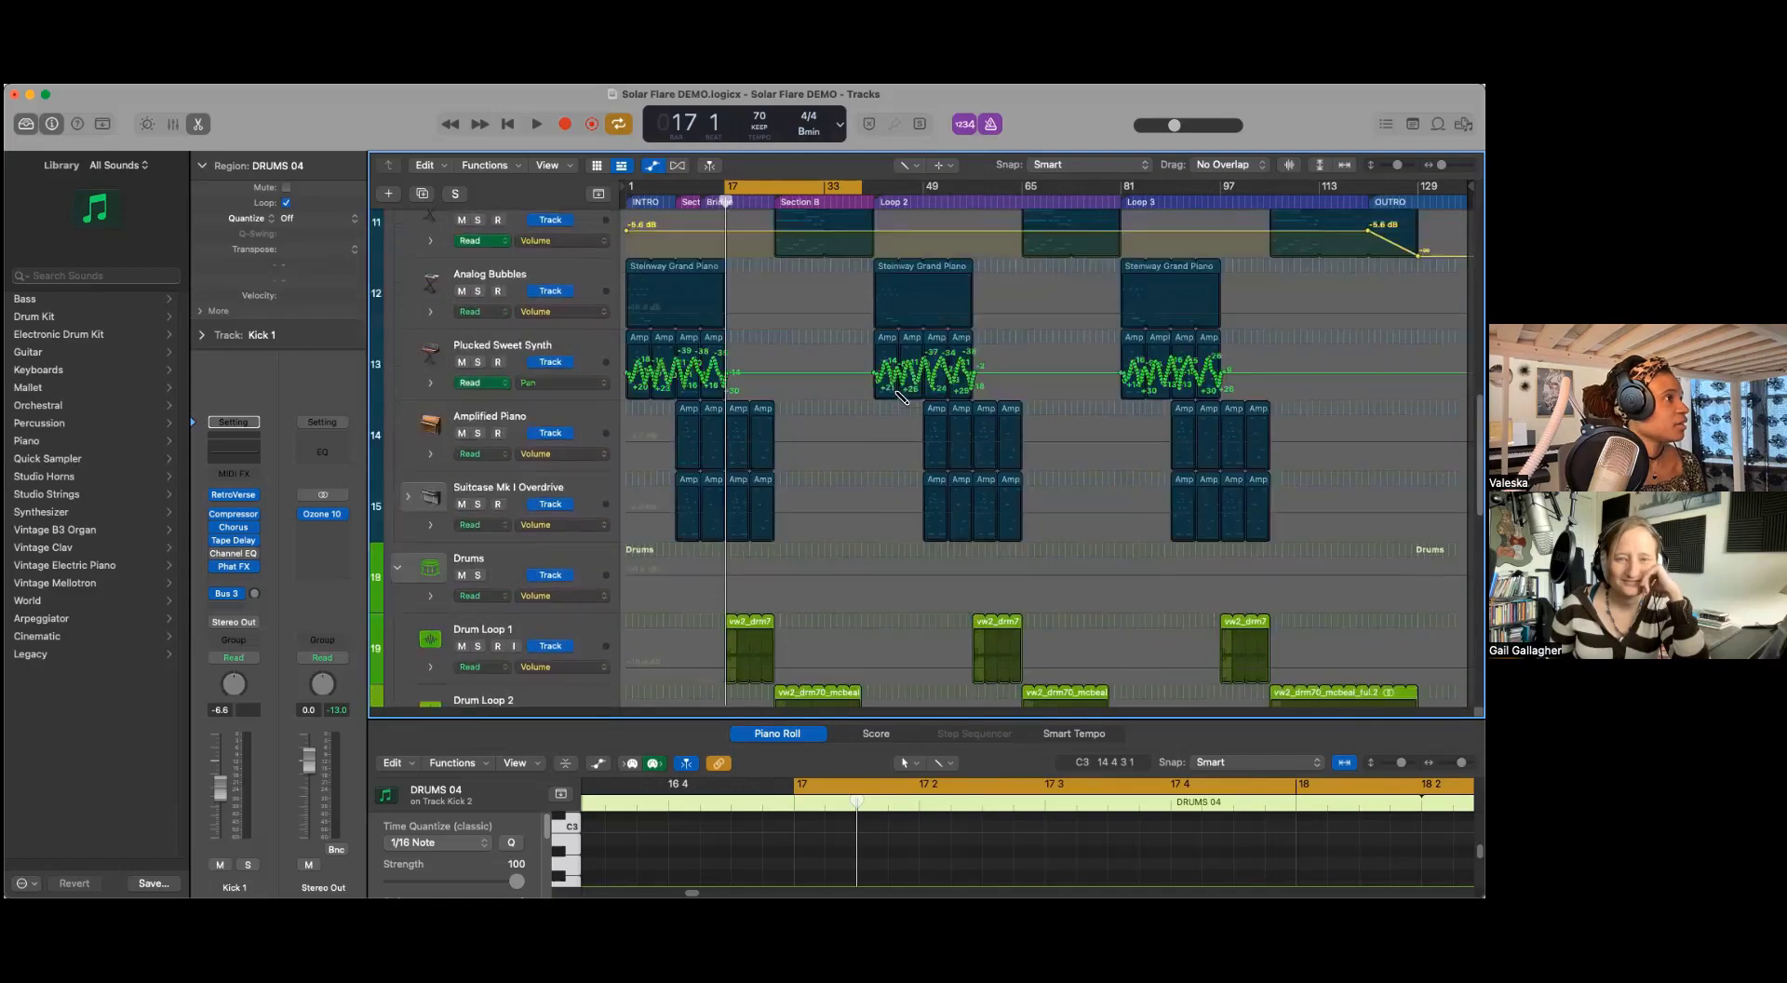
scroll(901, 397, up, 3)
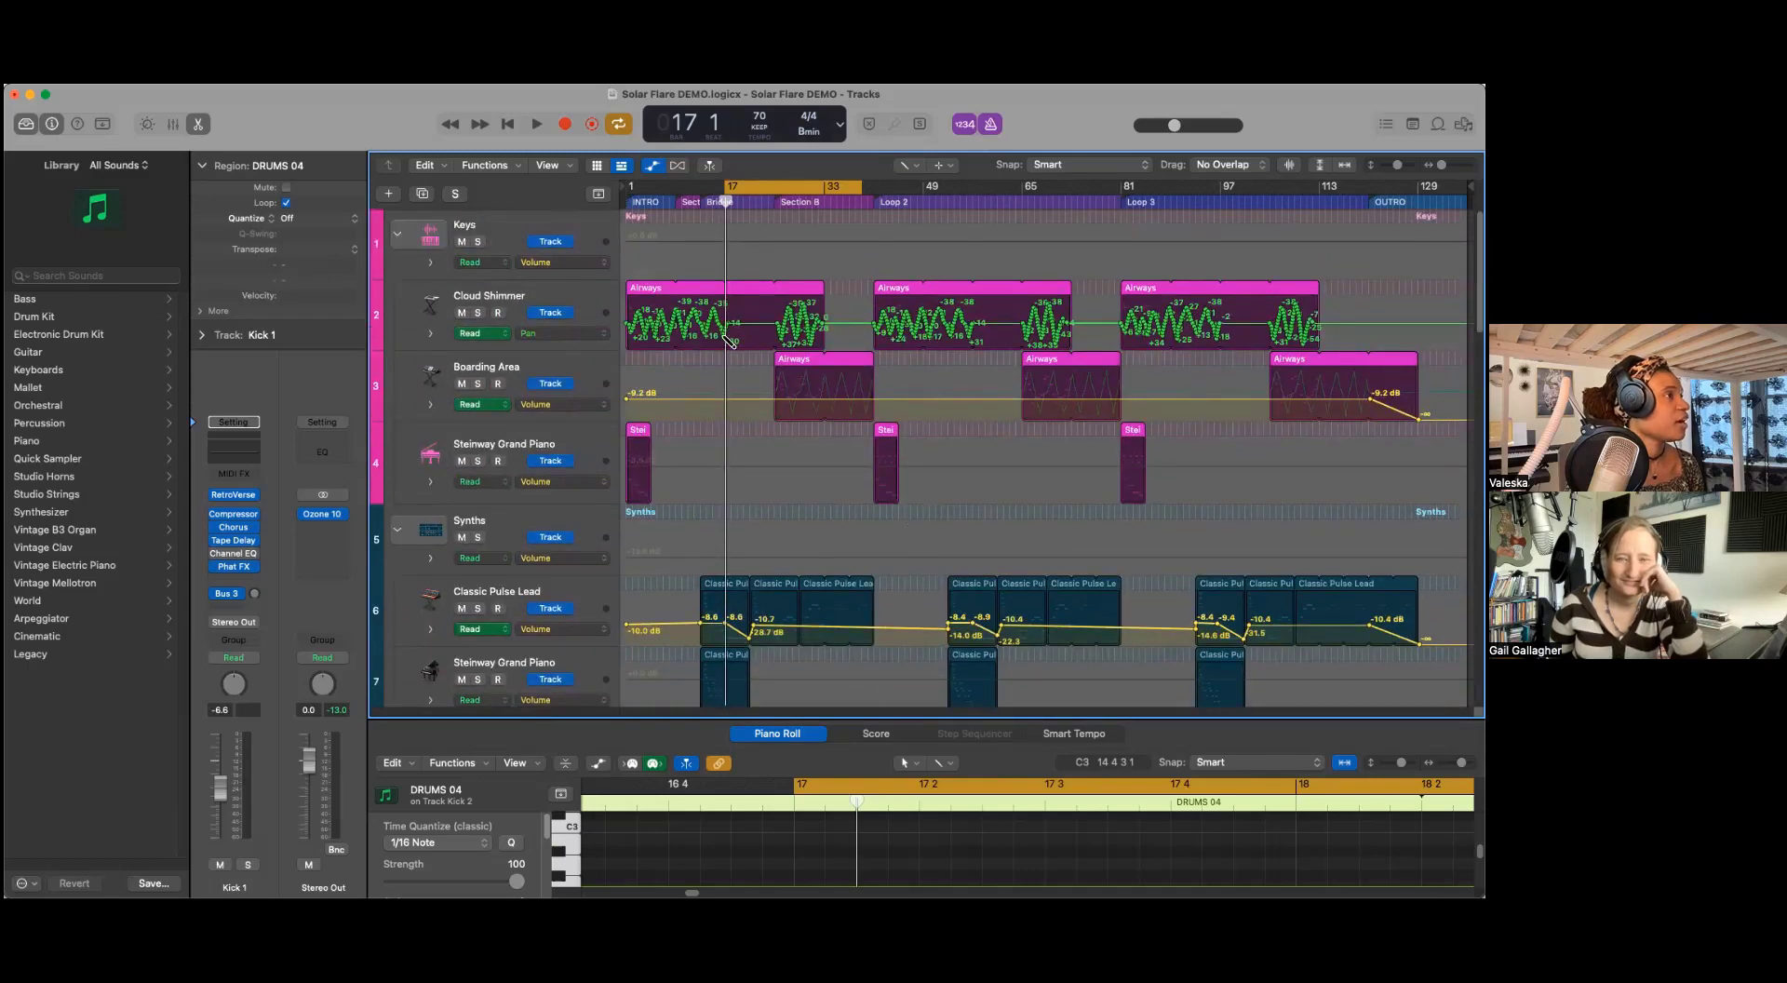
Step: Set the cycle range to bars 25 to 41, solo the Boarding Area track and play it through the start of Section B
click(542, 368)
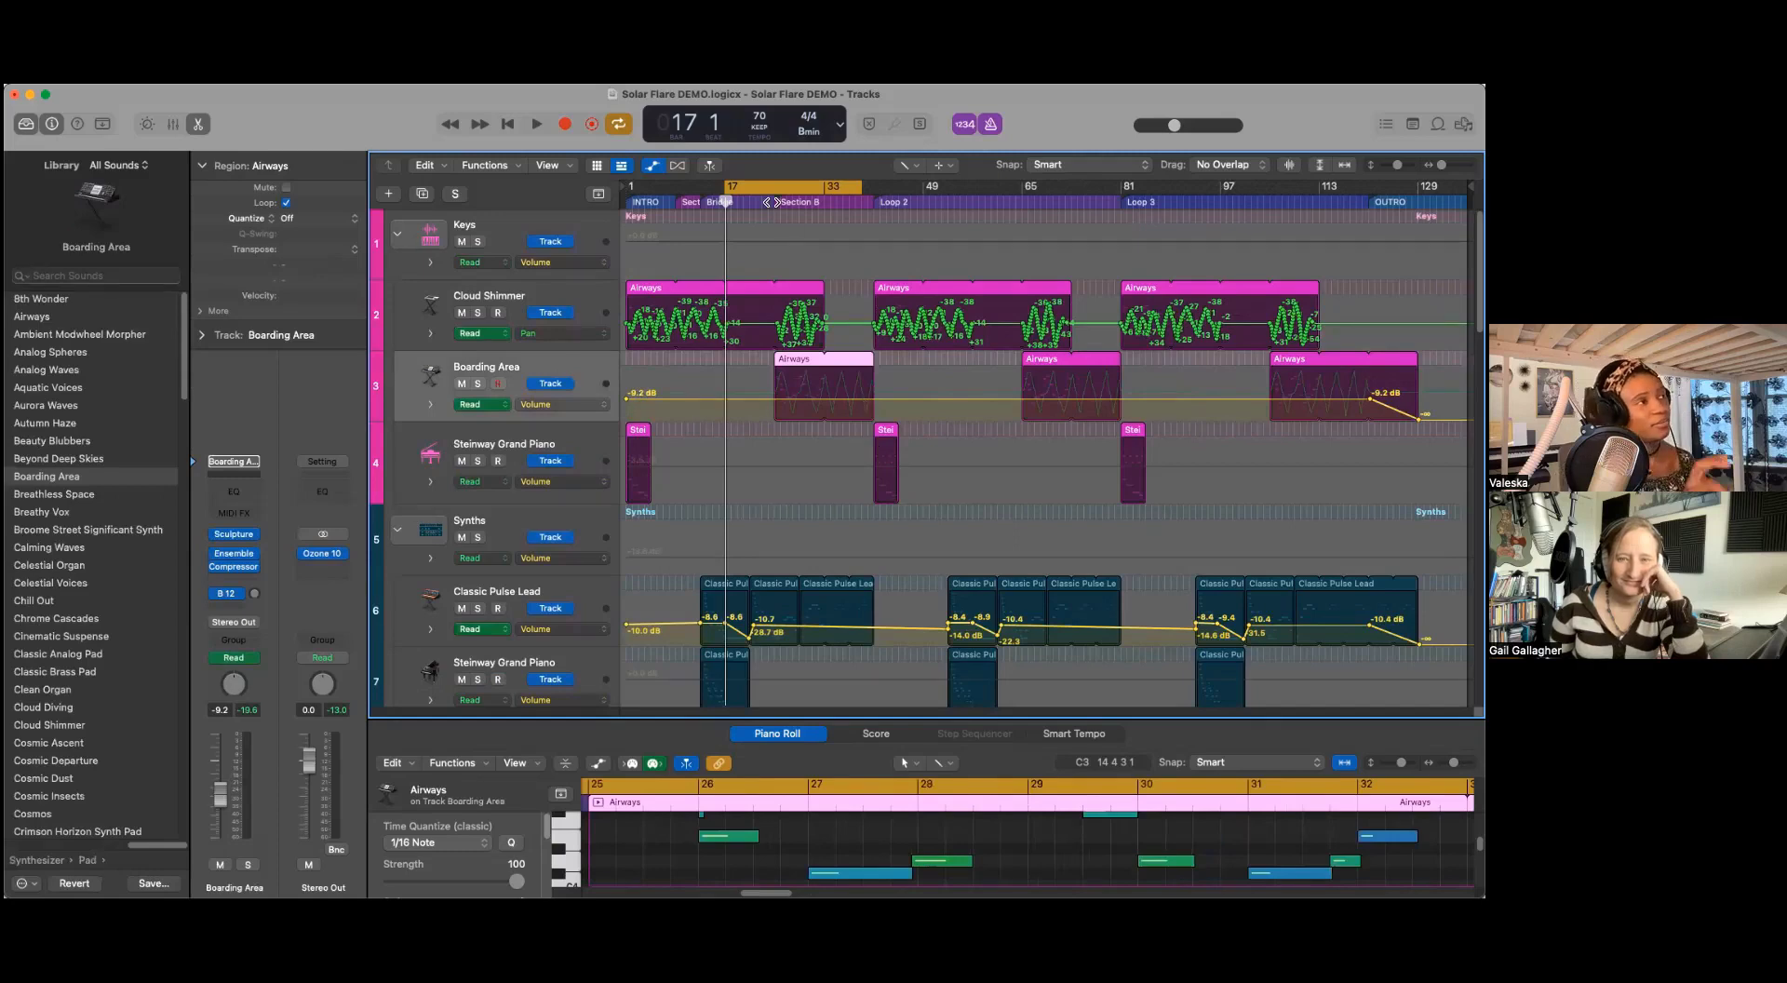
drag(771, 202, 874, 191)
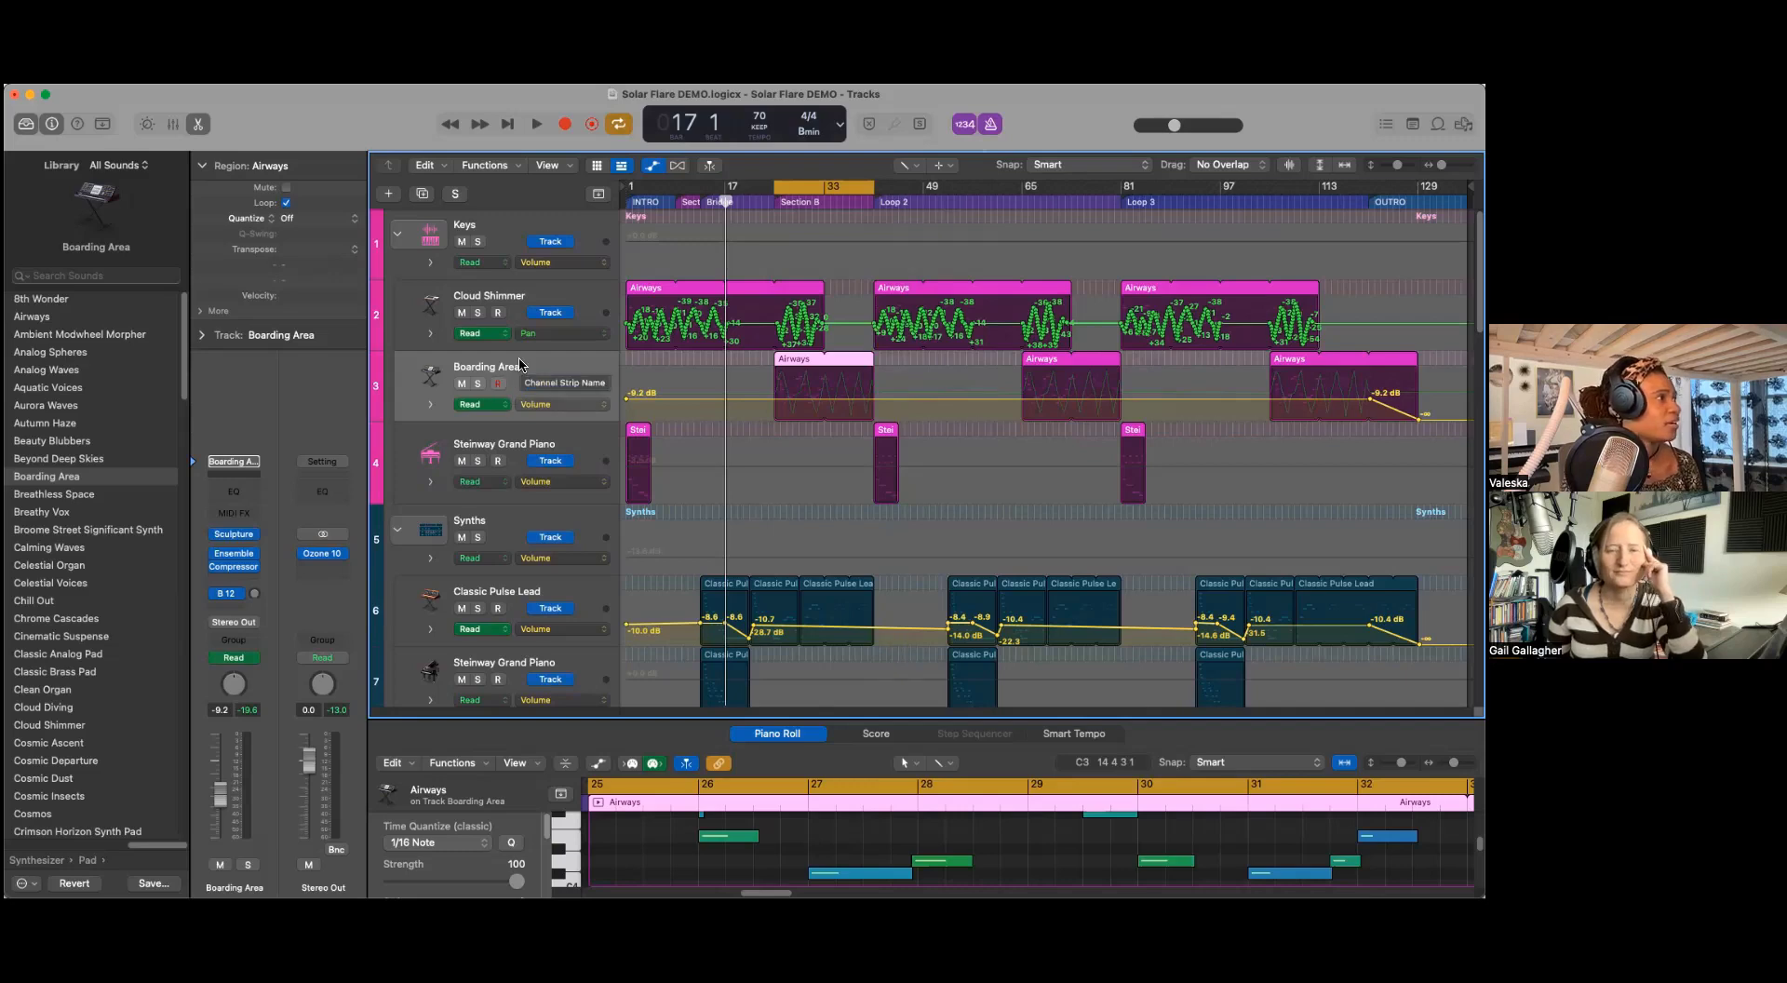
click(477, 384)
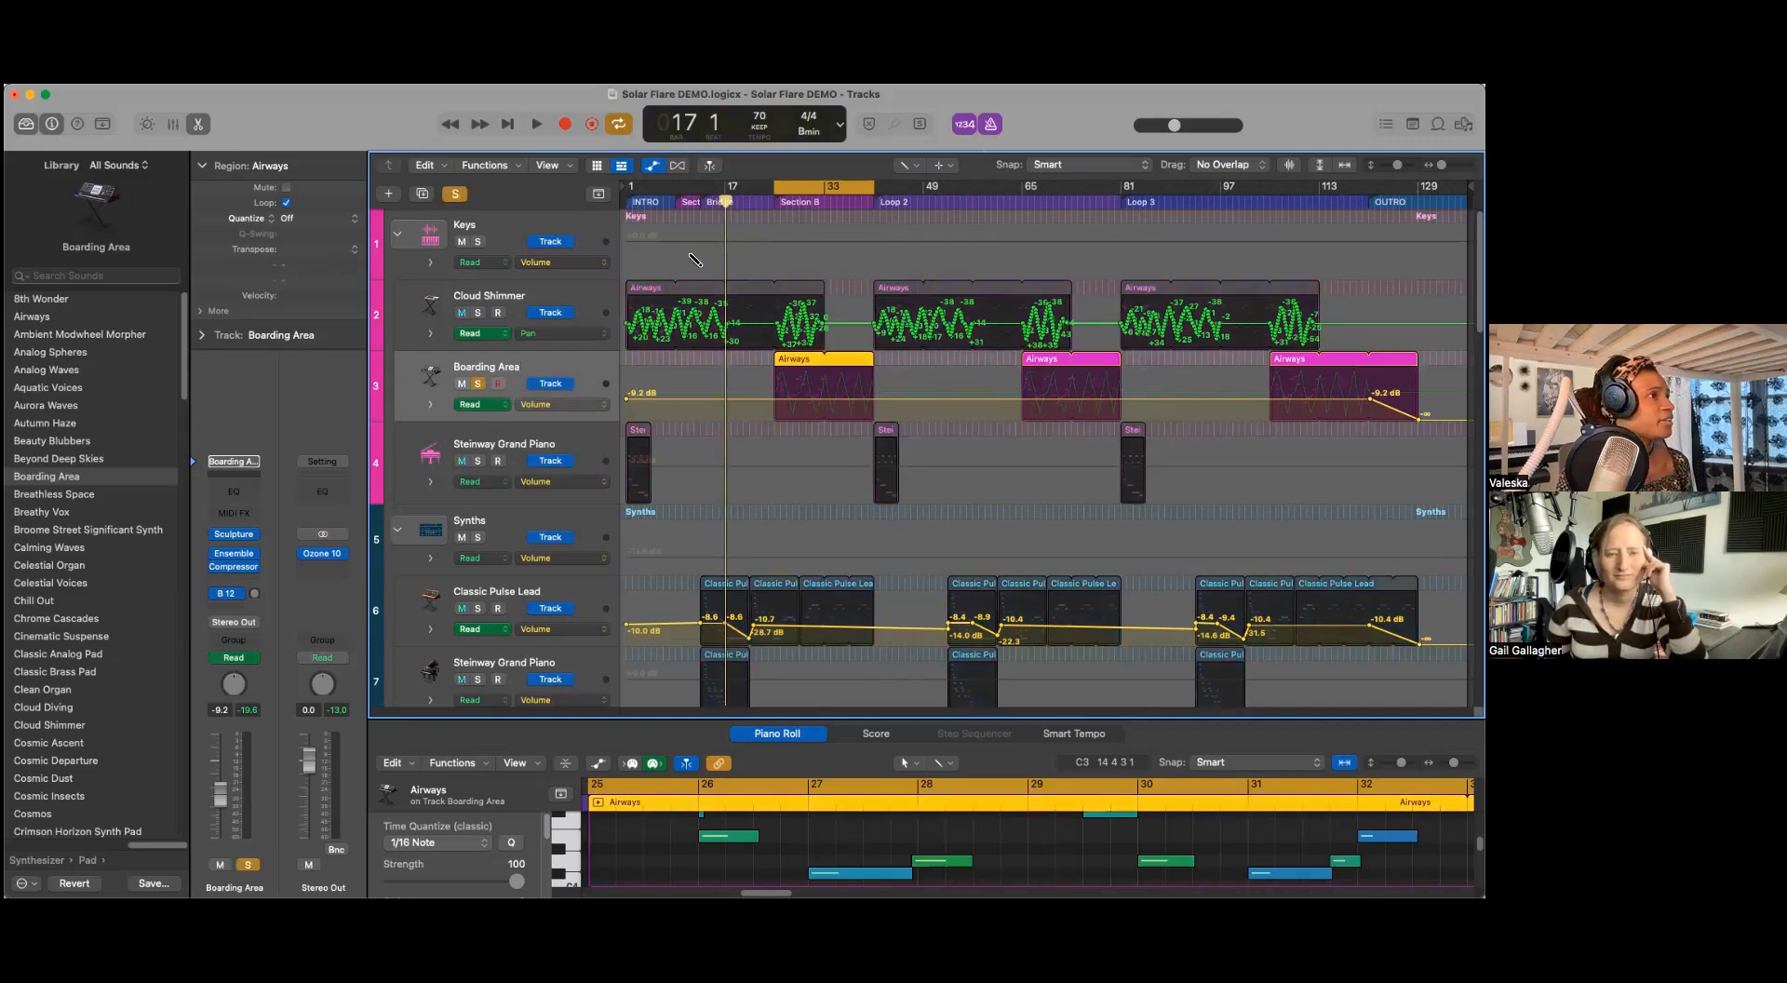
key(space)
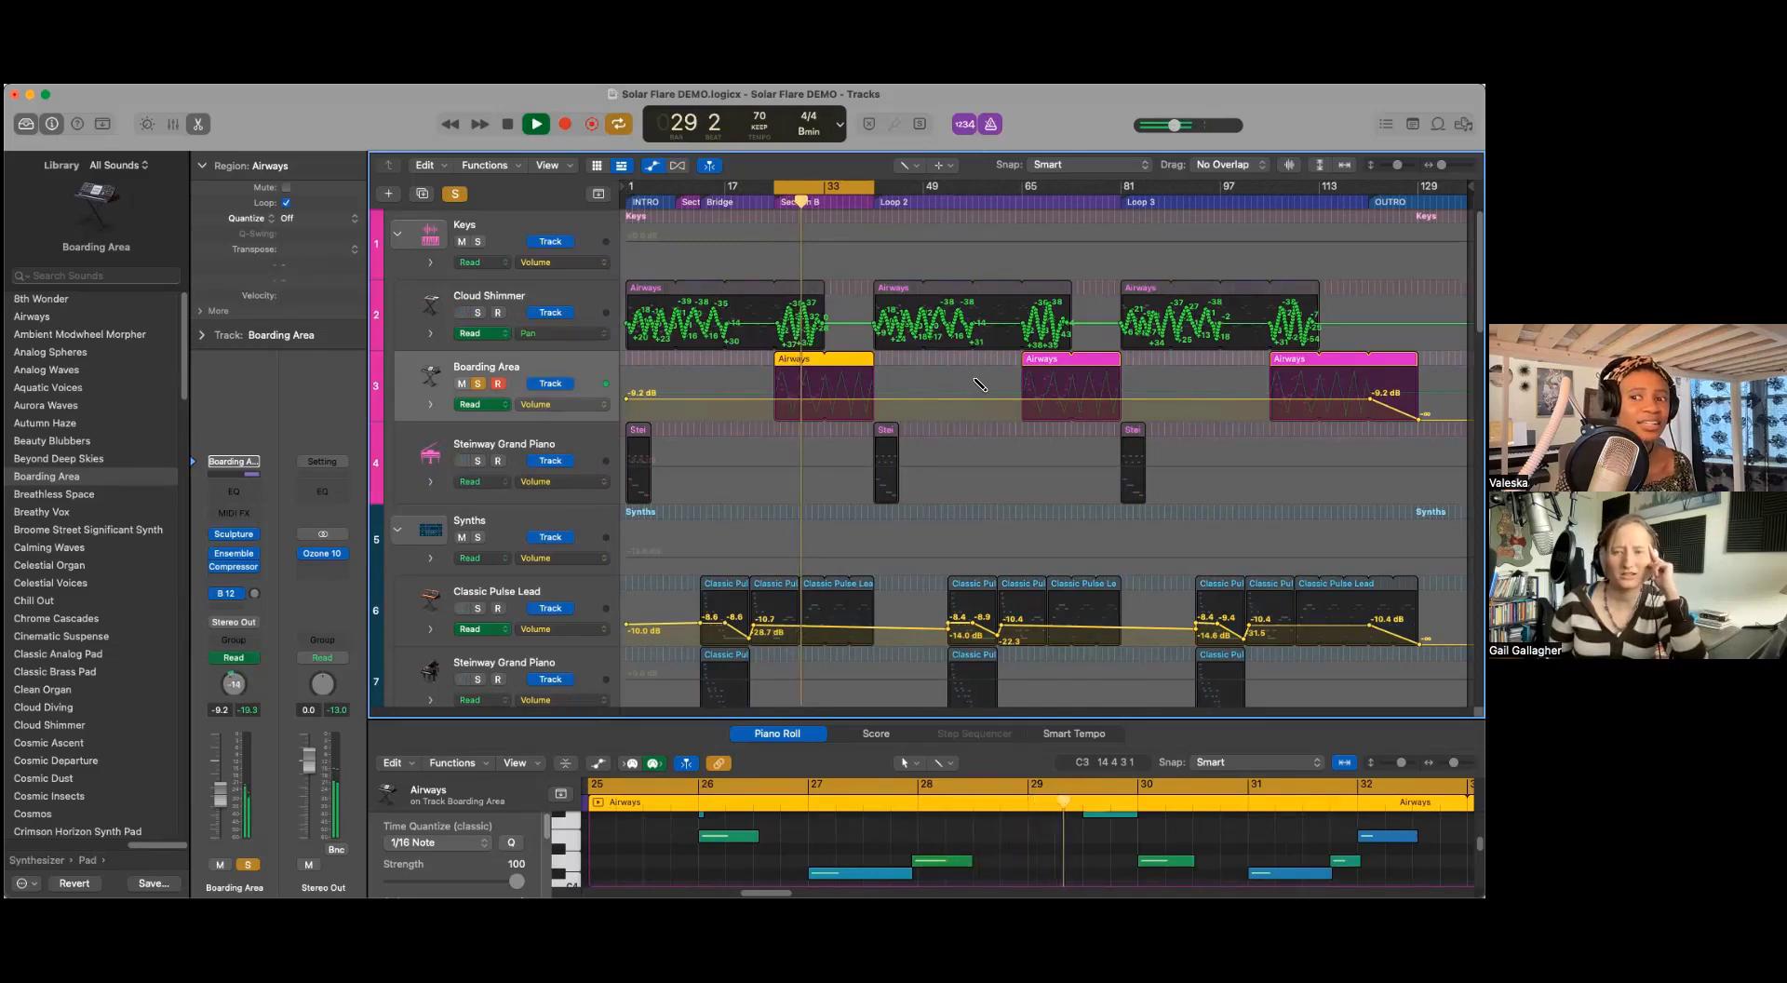
scroll(1000, 515, down, 3)
scroll(1001, 515, down, 5)
key(space)
Step: Add Cloud Shimmer and KEYS 20 to the soloed tracks and play them together with Boarding Area in Section B
scroll(1001, 515, down, 1)
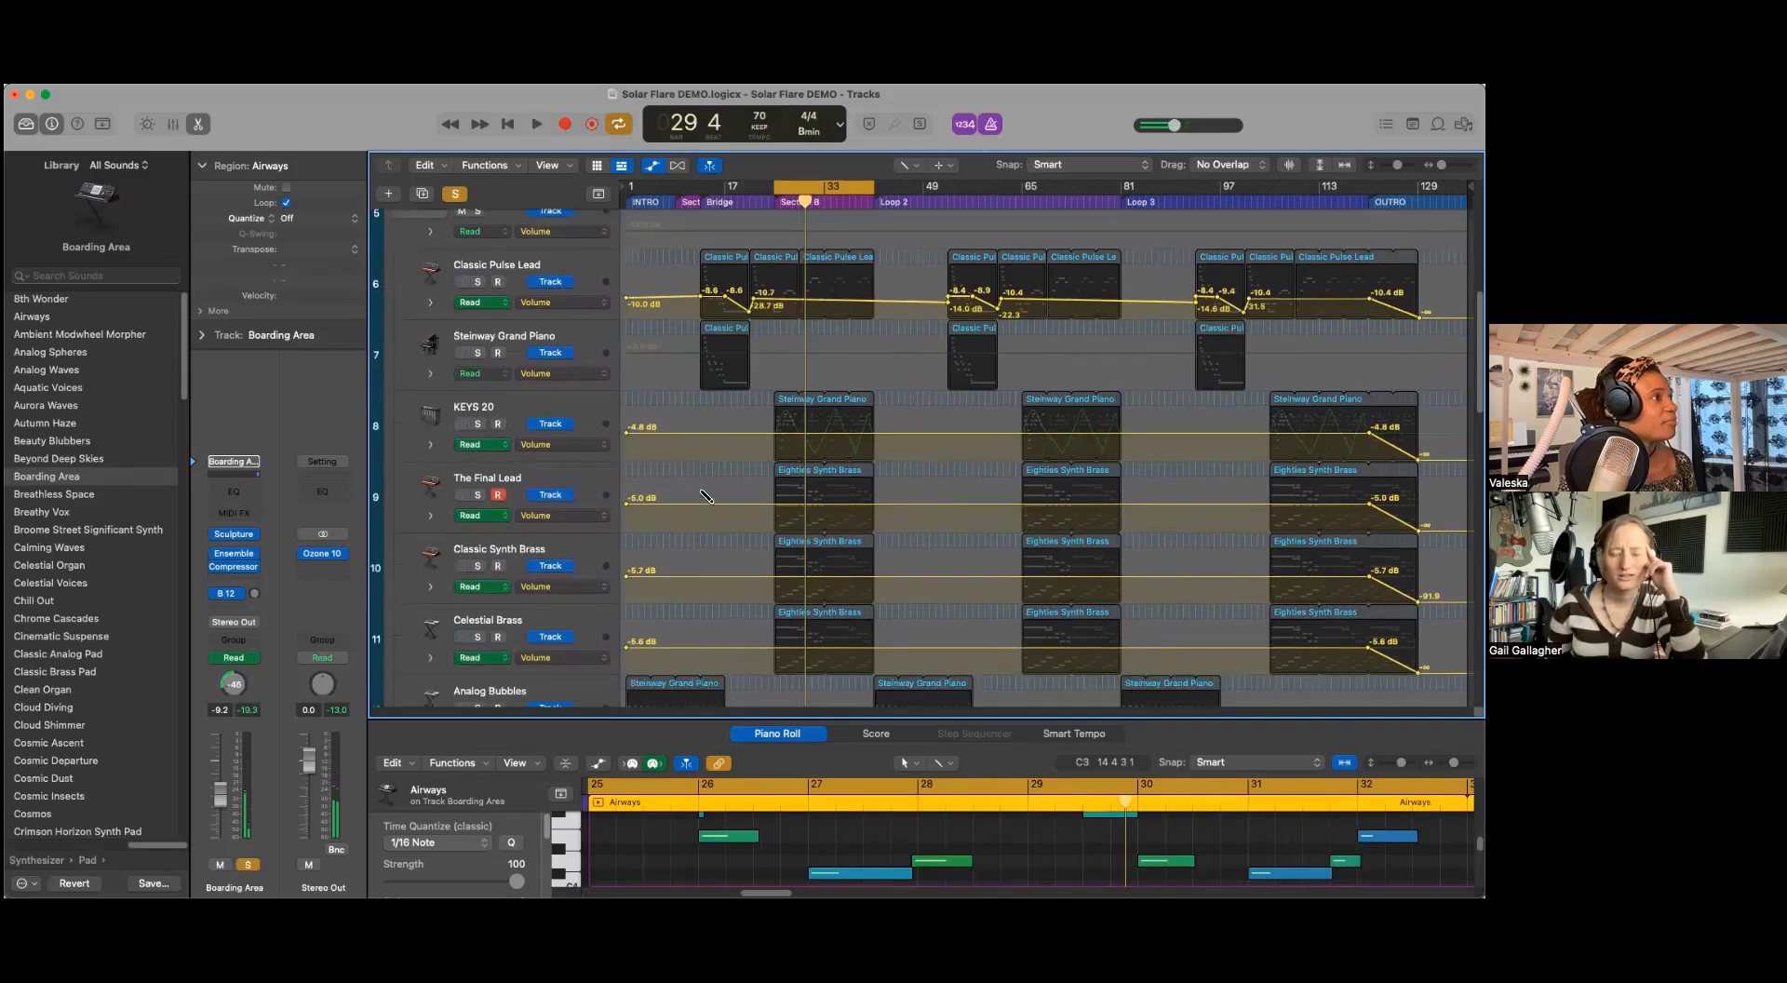
scroll(705, 496, up, 8)
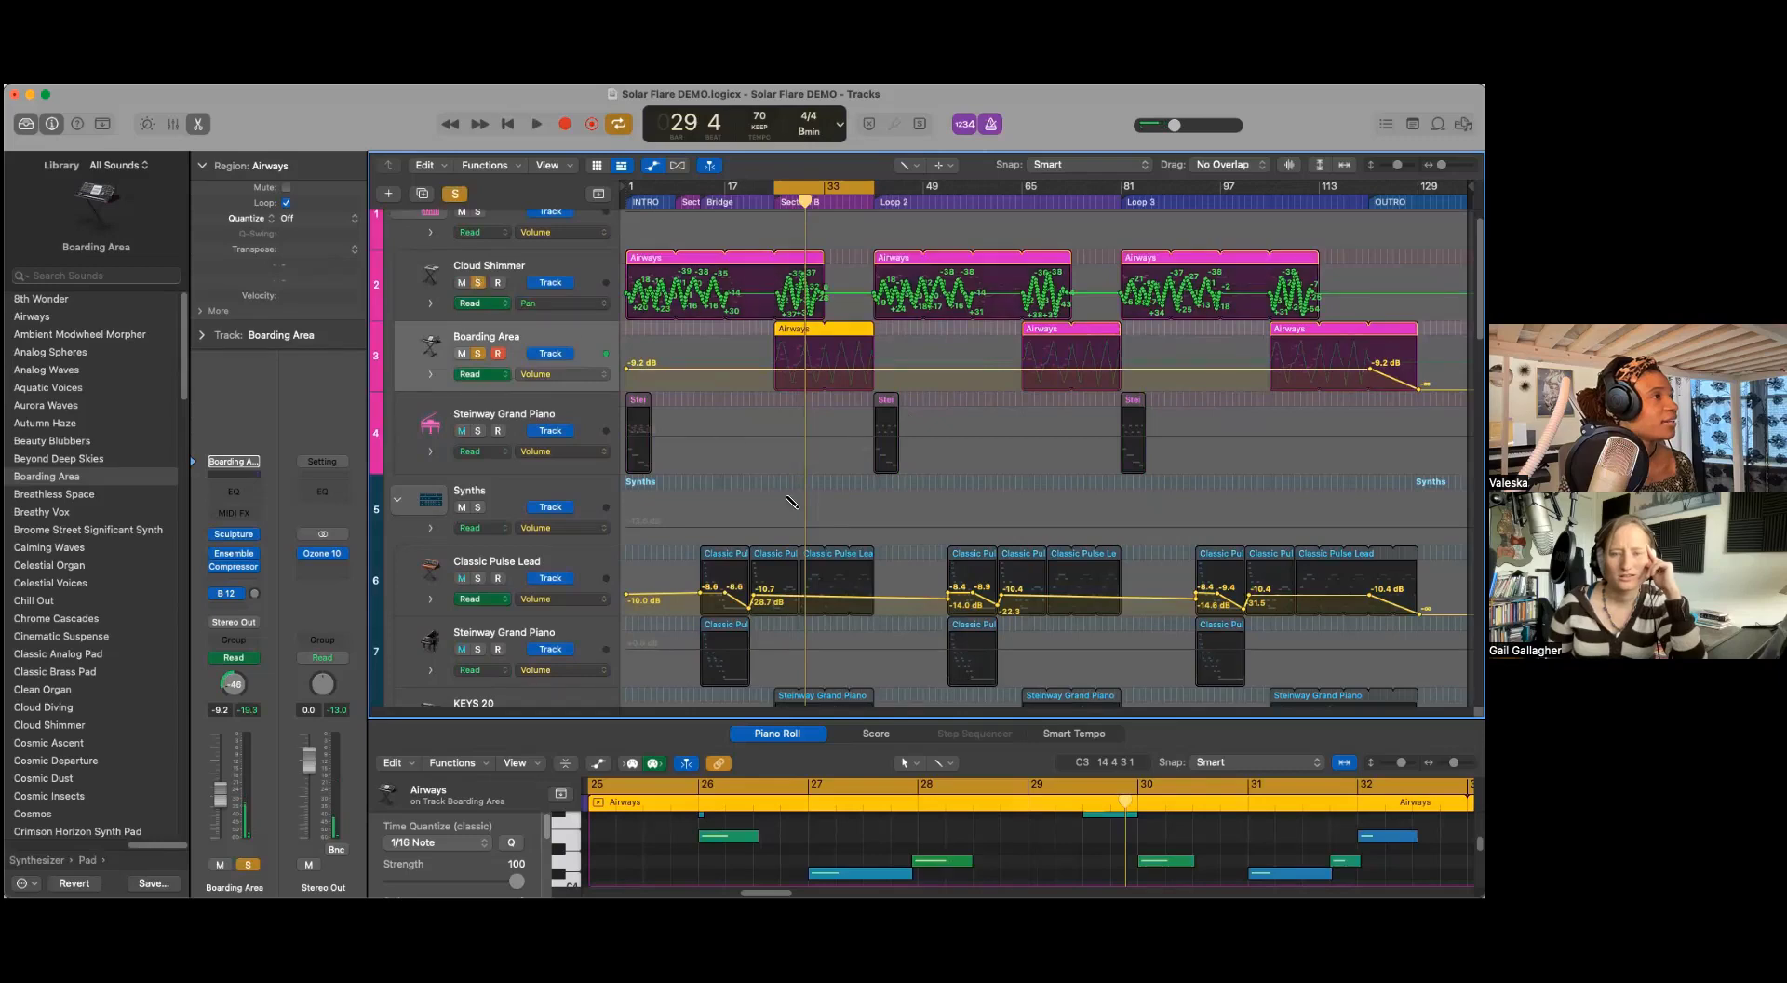
scroll(577, 601, down, 4)
click(480, 568)
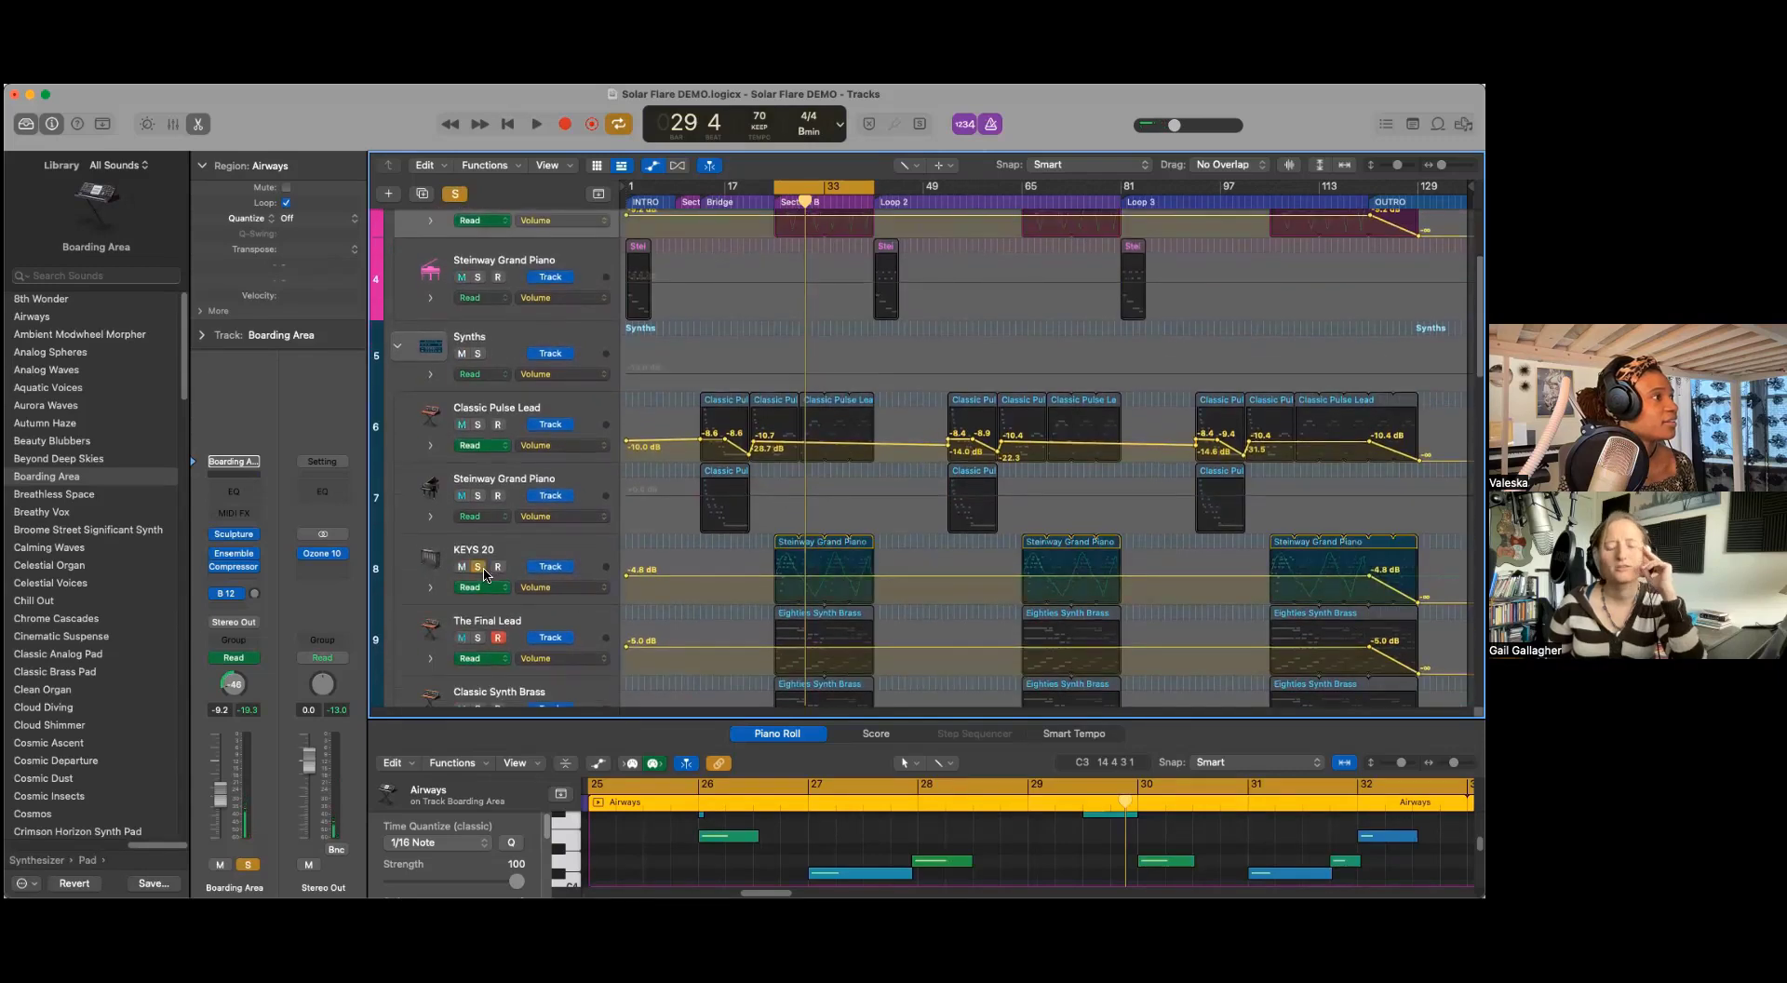
key(space)
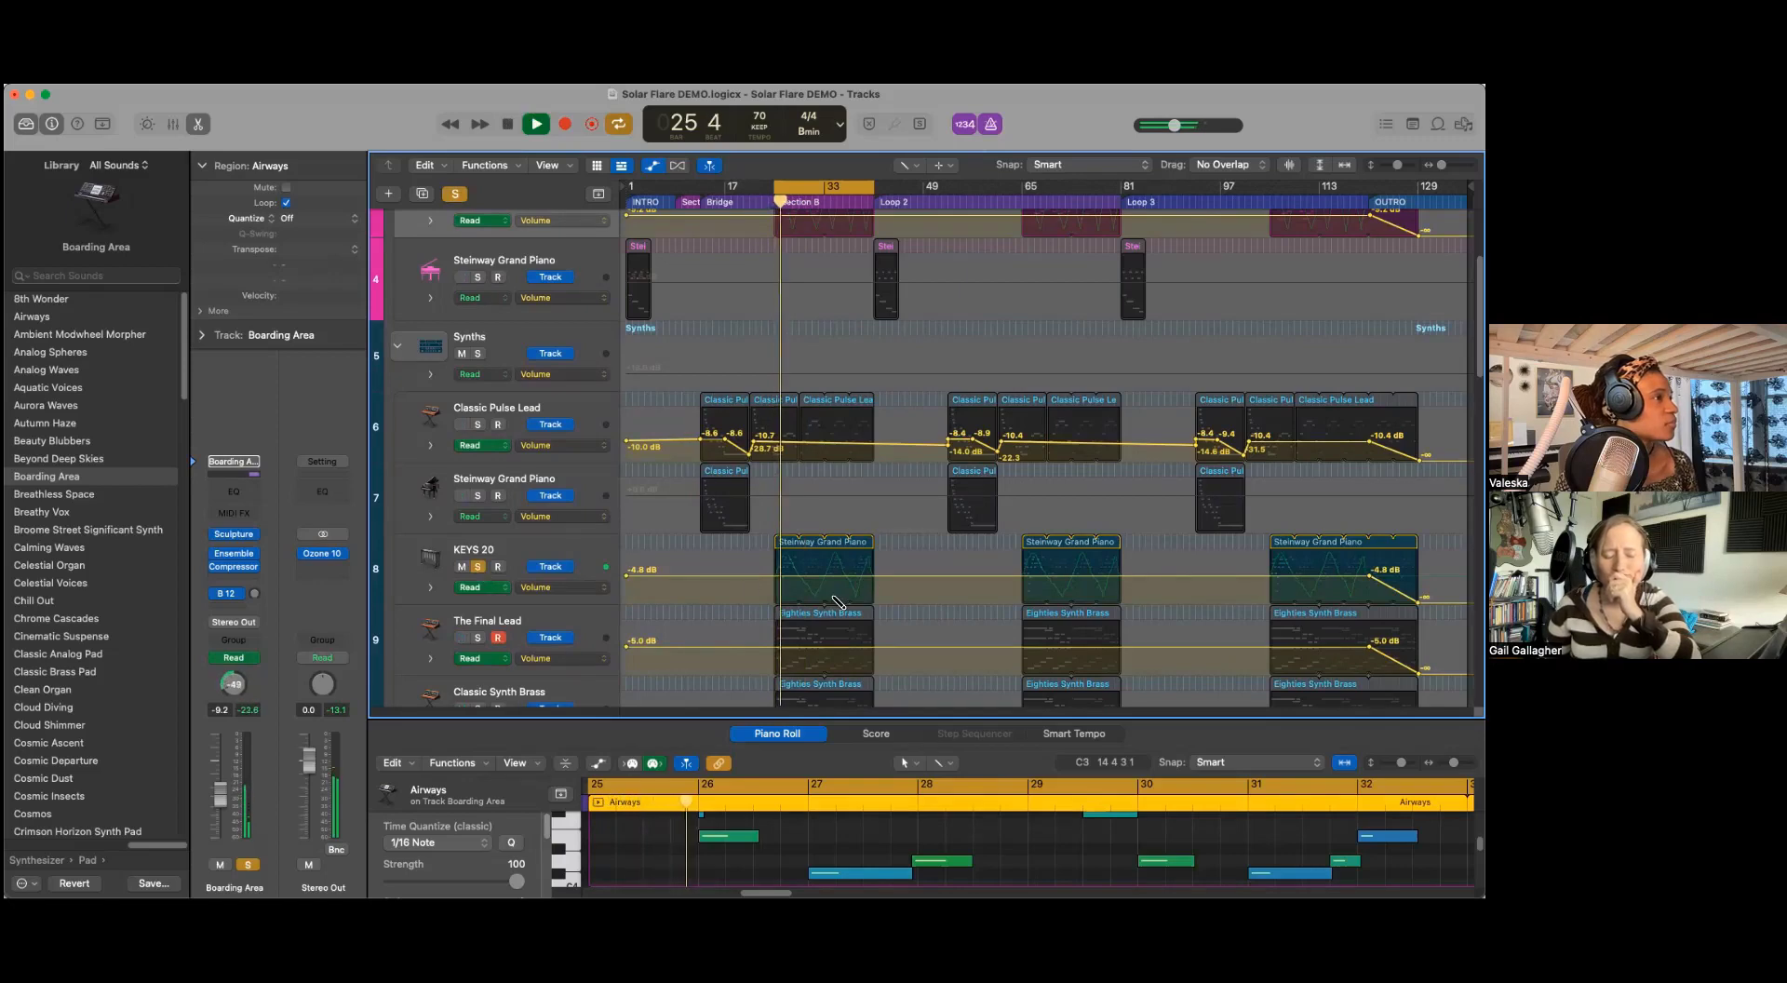
scroll(835, 600, up, 1)
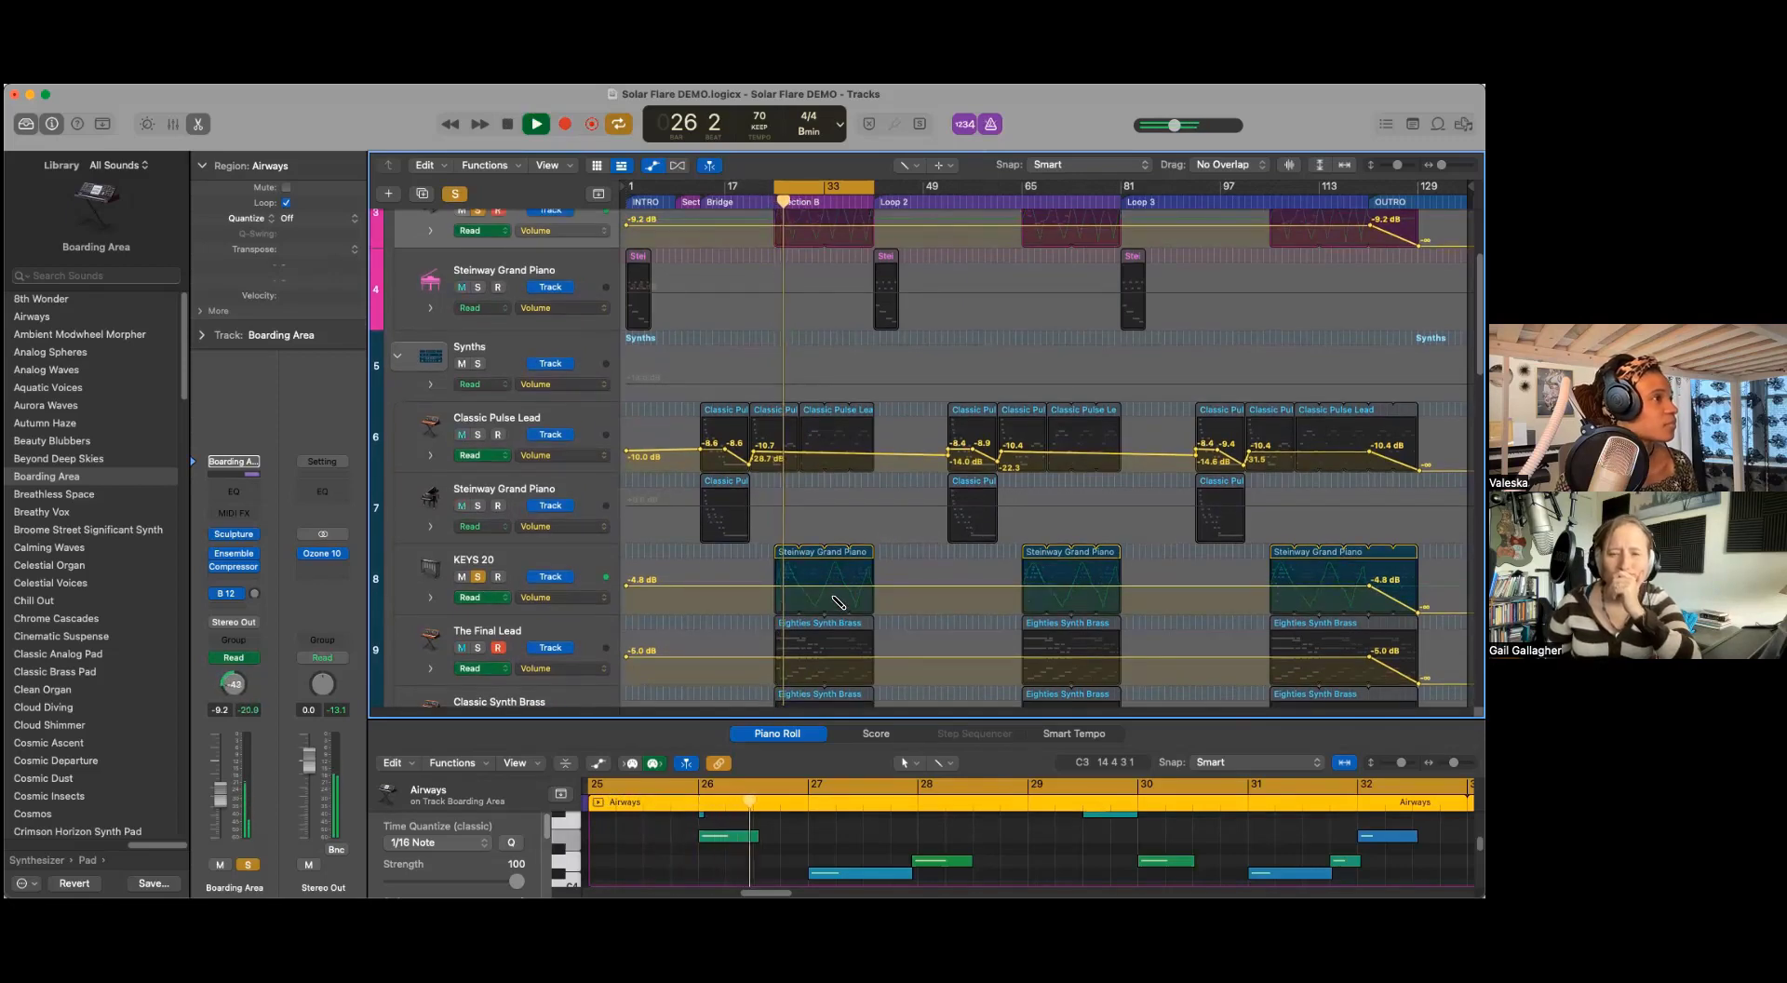
scroll(837, 603, up, 5)
scroll(838, 603, up, 1)
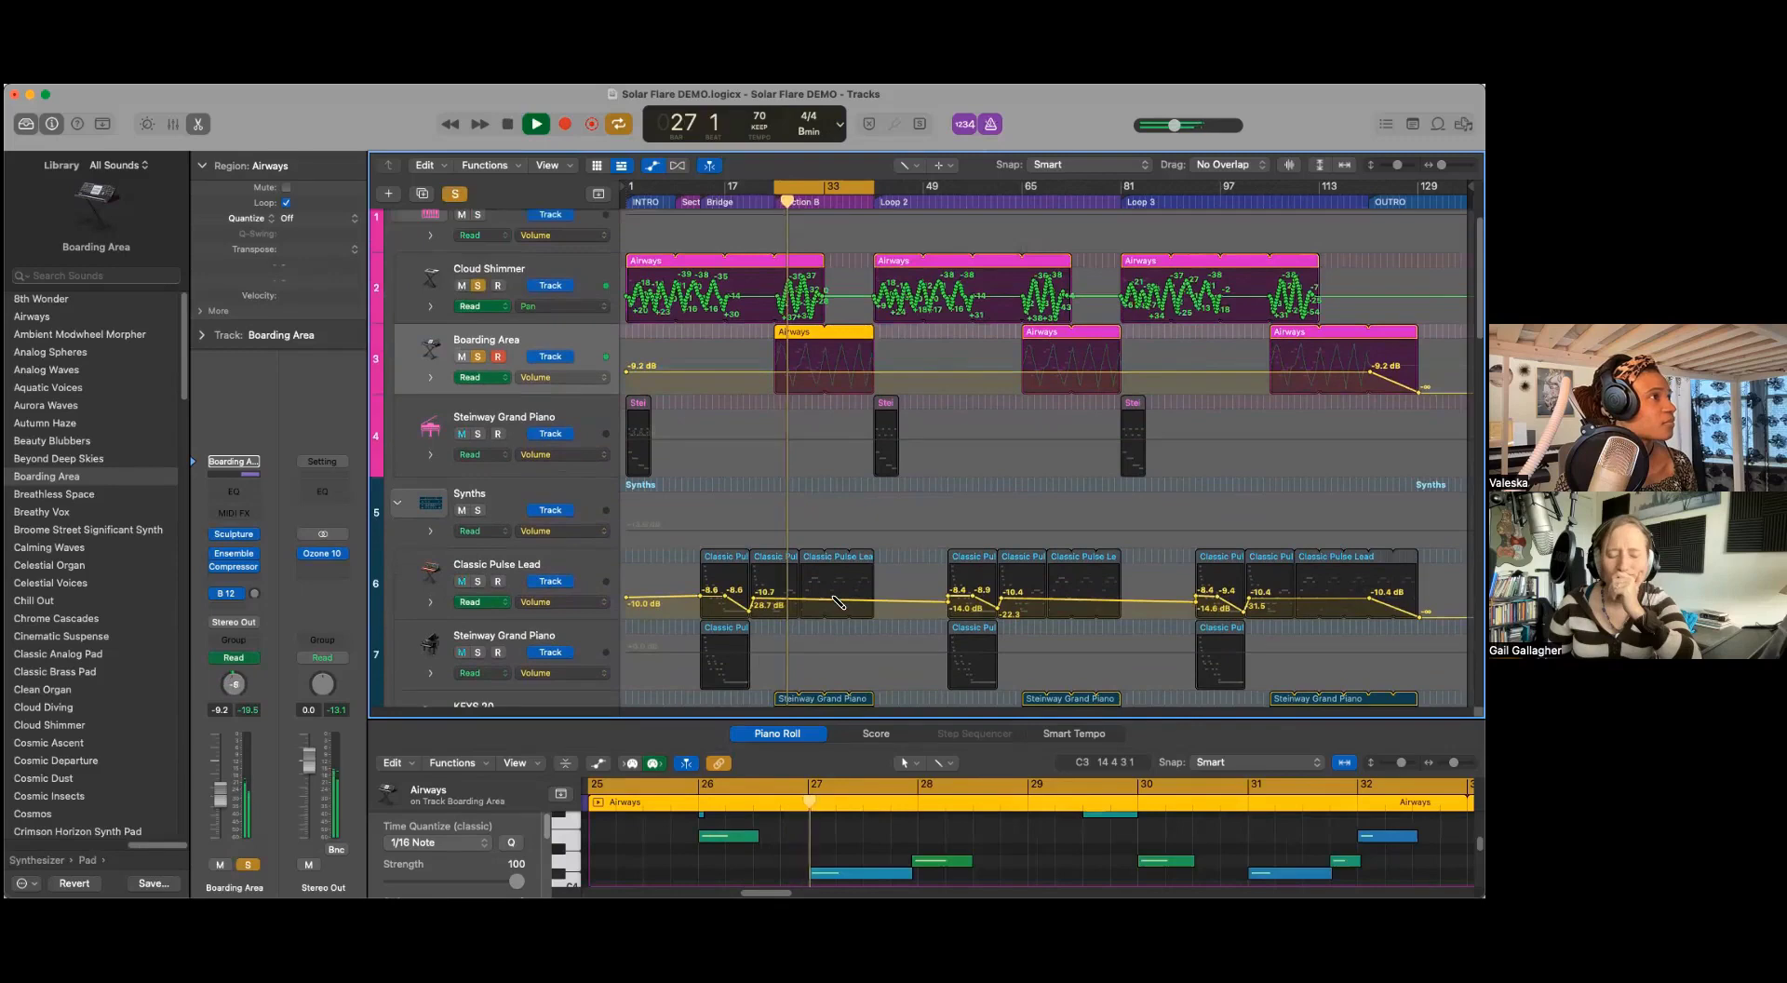
scroll(838, 603, down, 3)
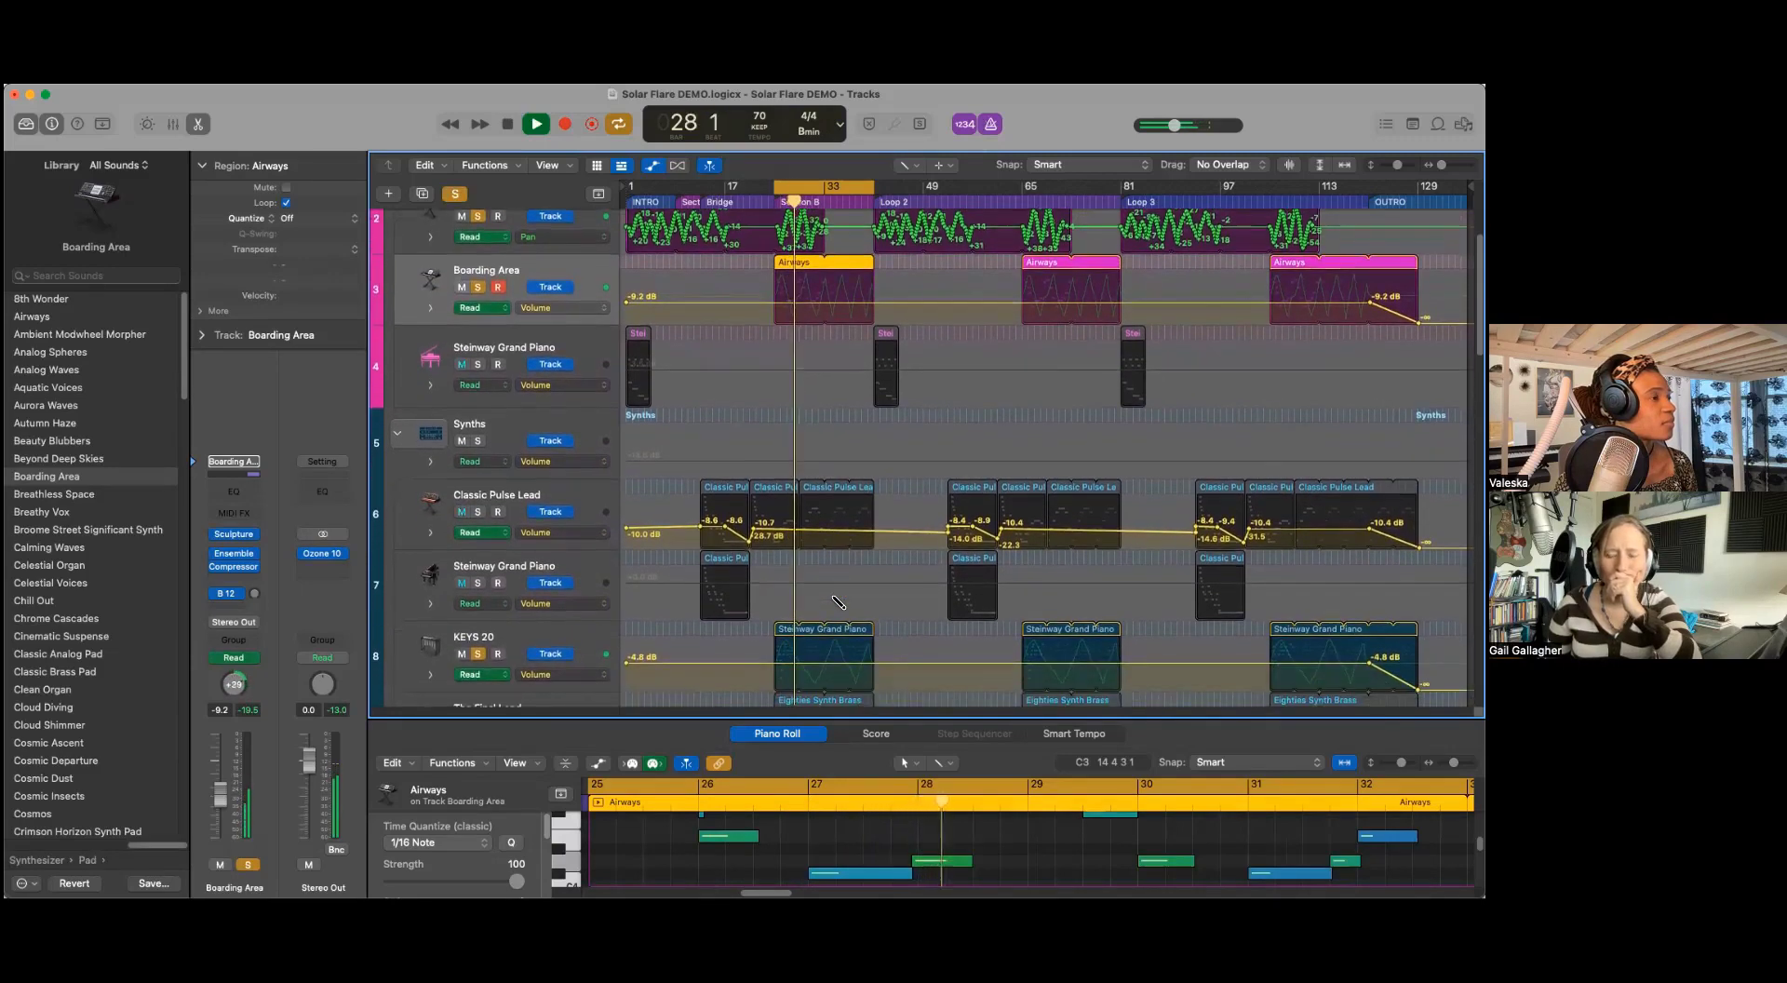
Step: Look over the key and synth tracks as Section B plays soloed, and stop playback near the end of bar 29
scroll(838, 602, down, 1)
scroll(838, 602, down, 2)
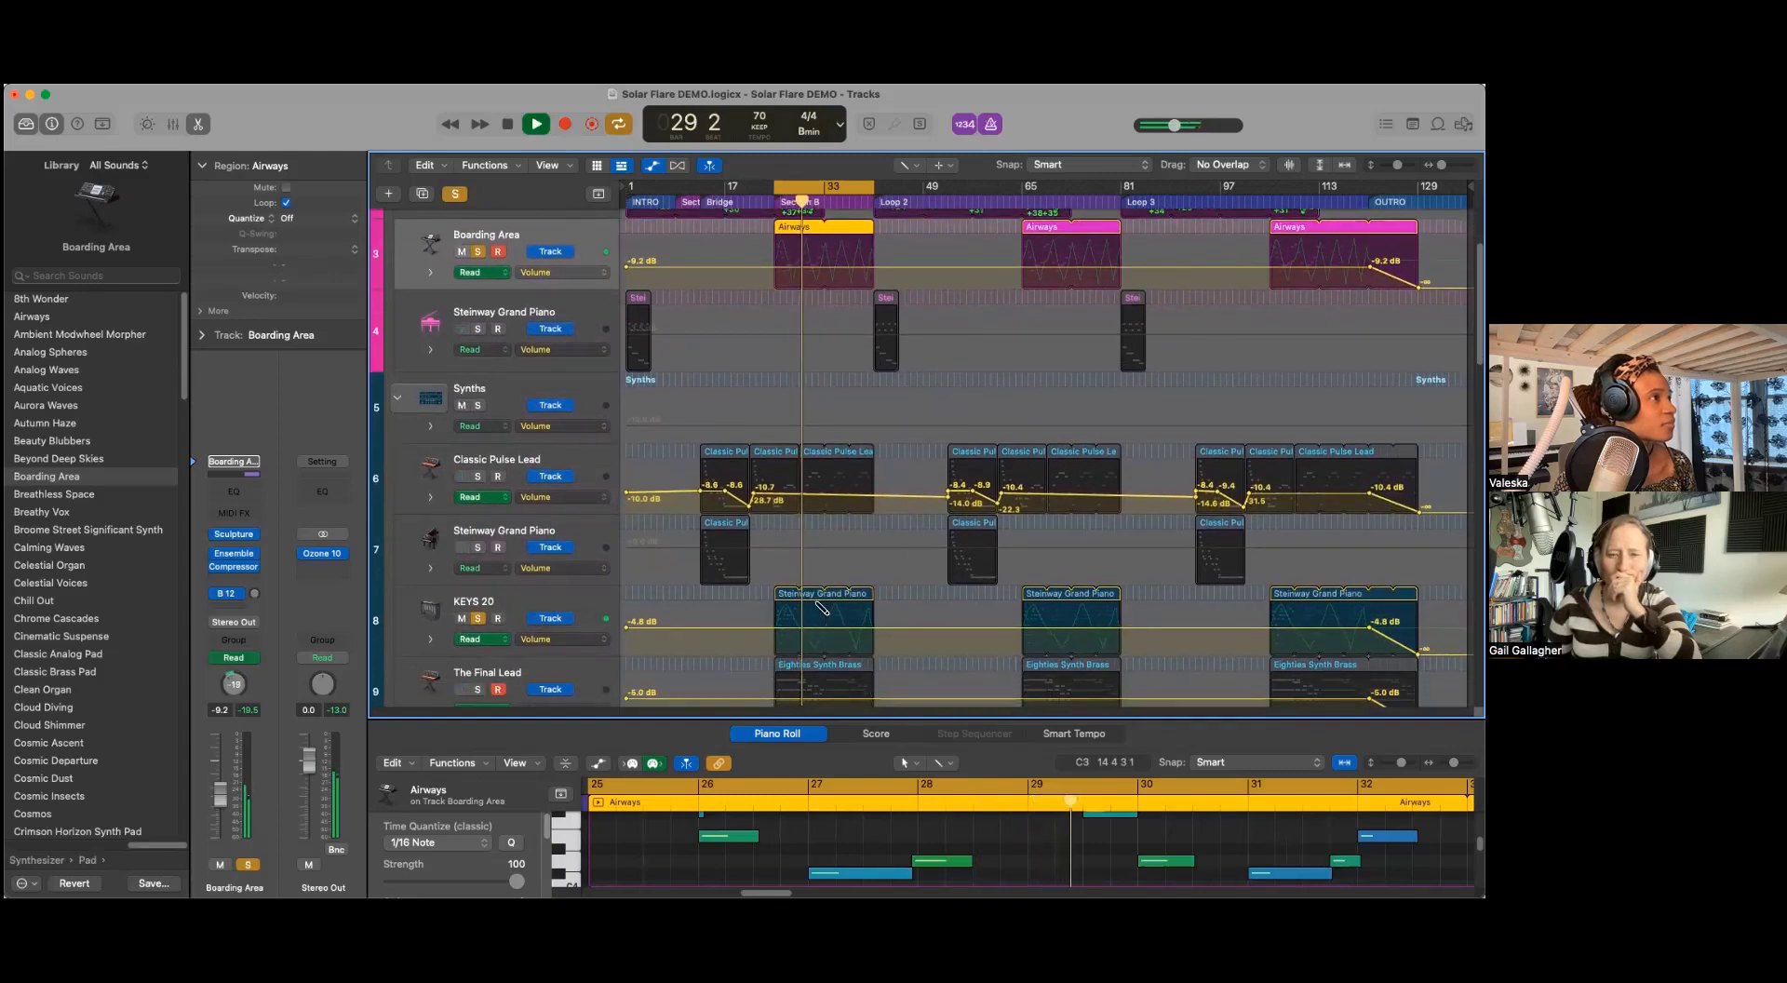
scroll(907, 613, up, 5)
key(space)
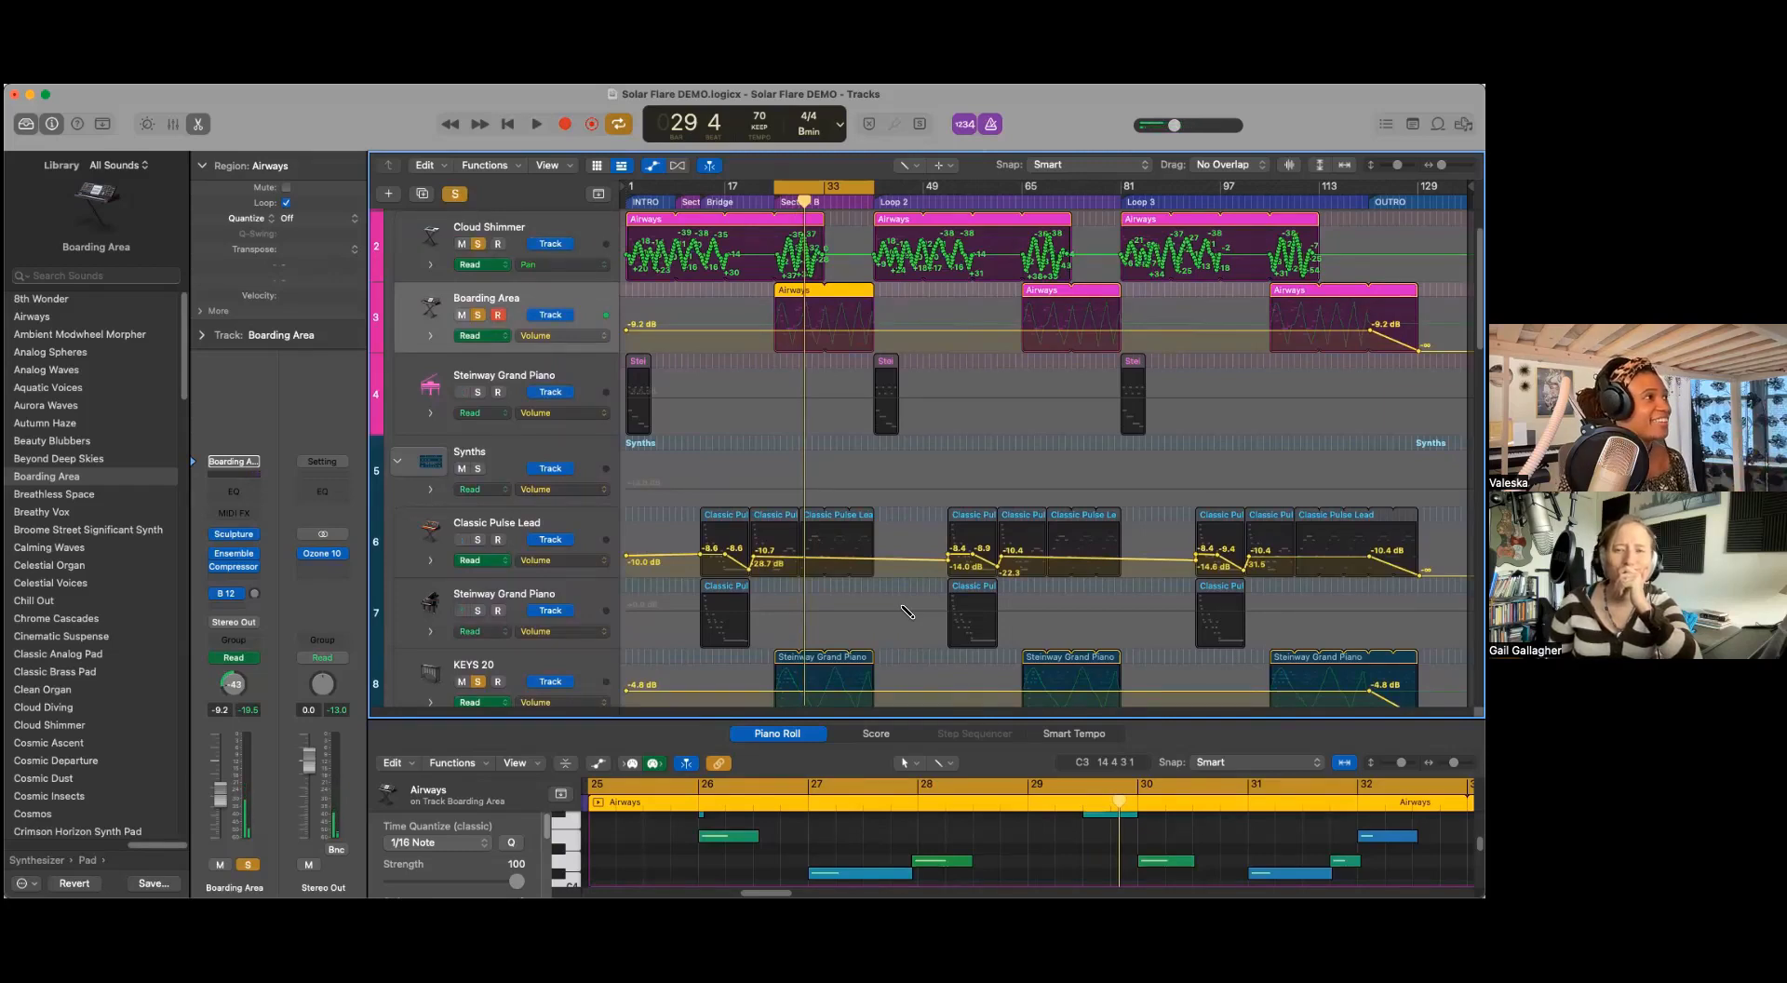
Step: Select the KEYS 20, Cloud Shimmer and Boarding Area tracks in turn to show each one's instrument and channel strip
scroll(768, 557, down, 5)
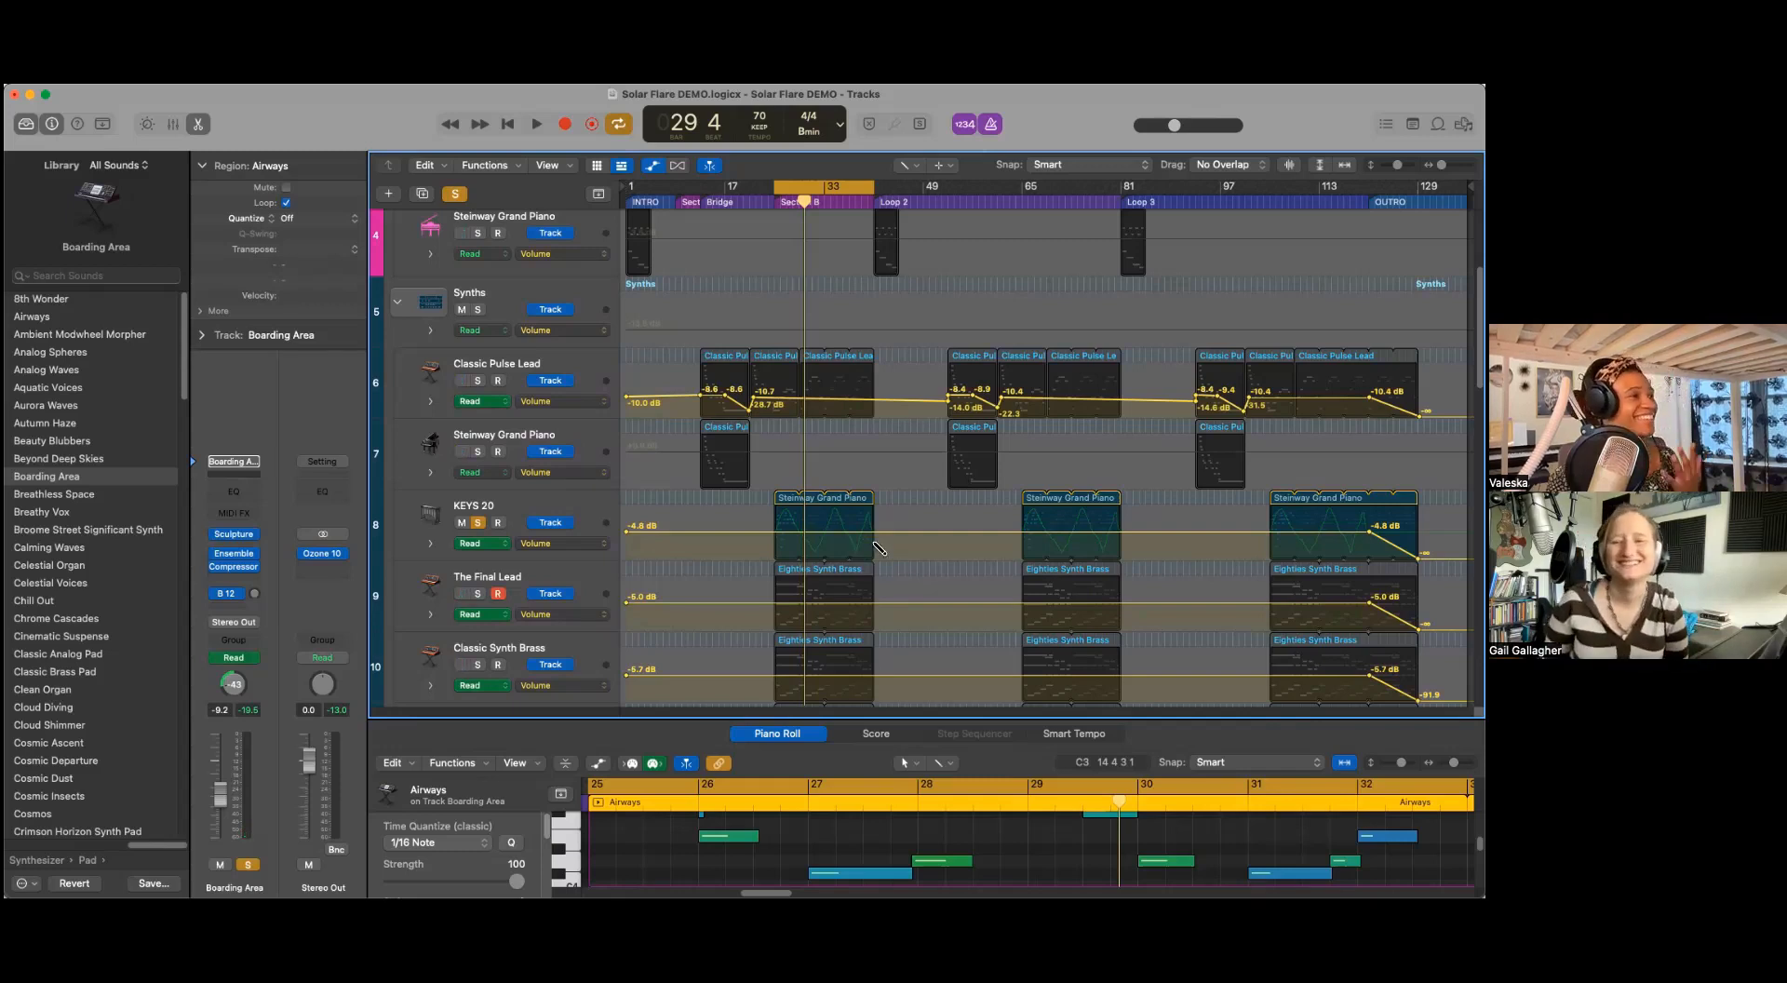
scroll(702, 582, up, 1)
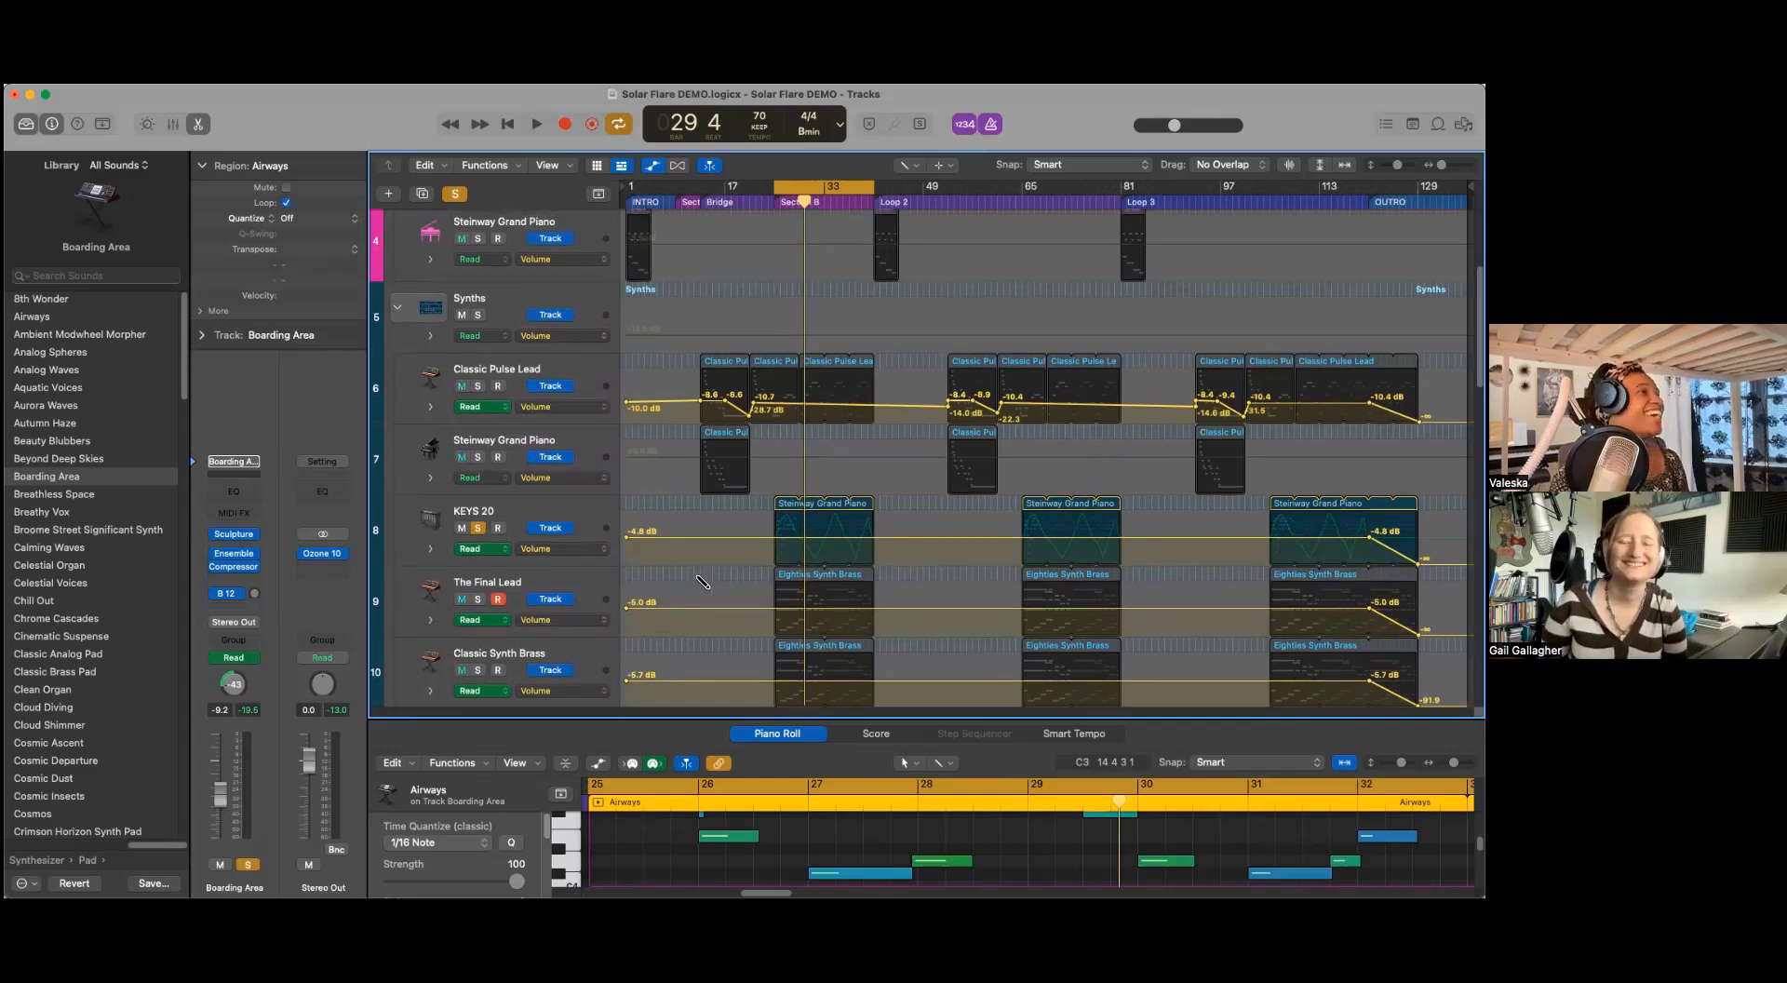
click(515, 519)
scroll(716, 553, up, 4)
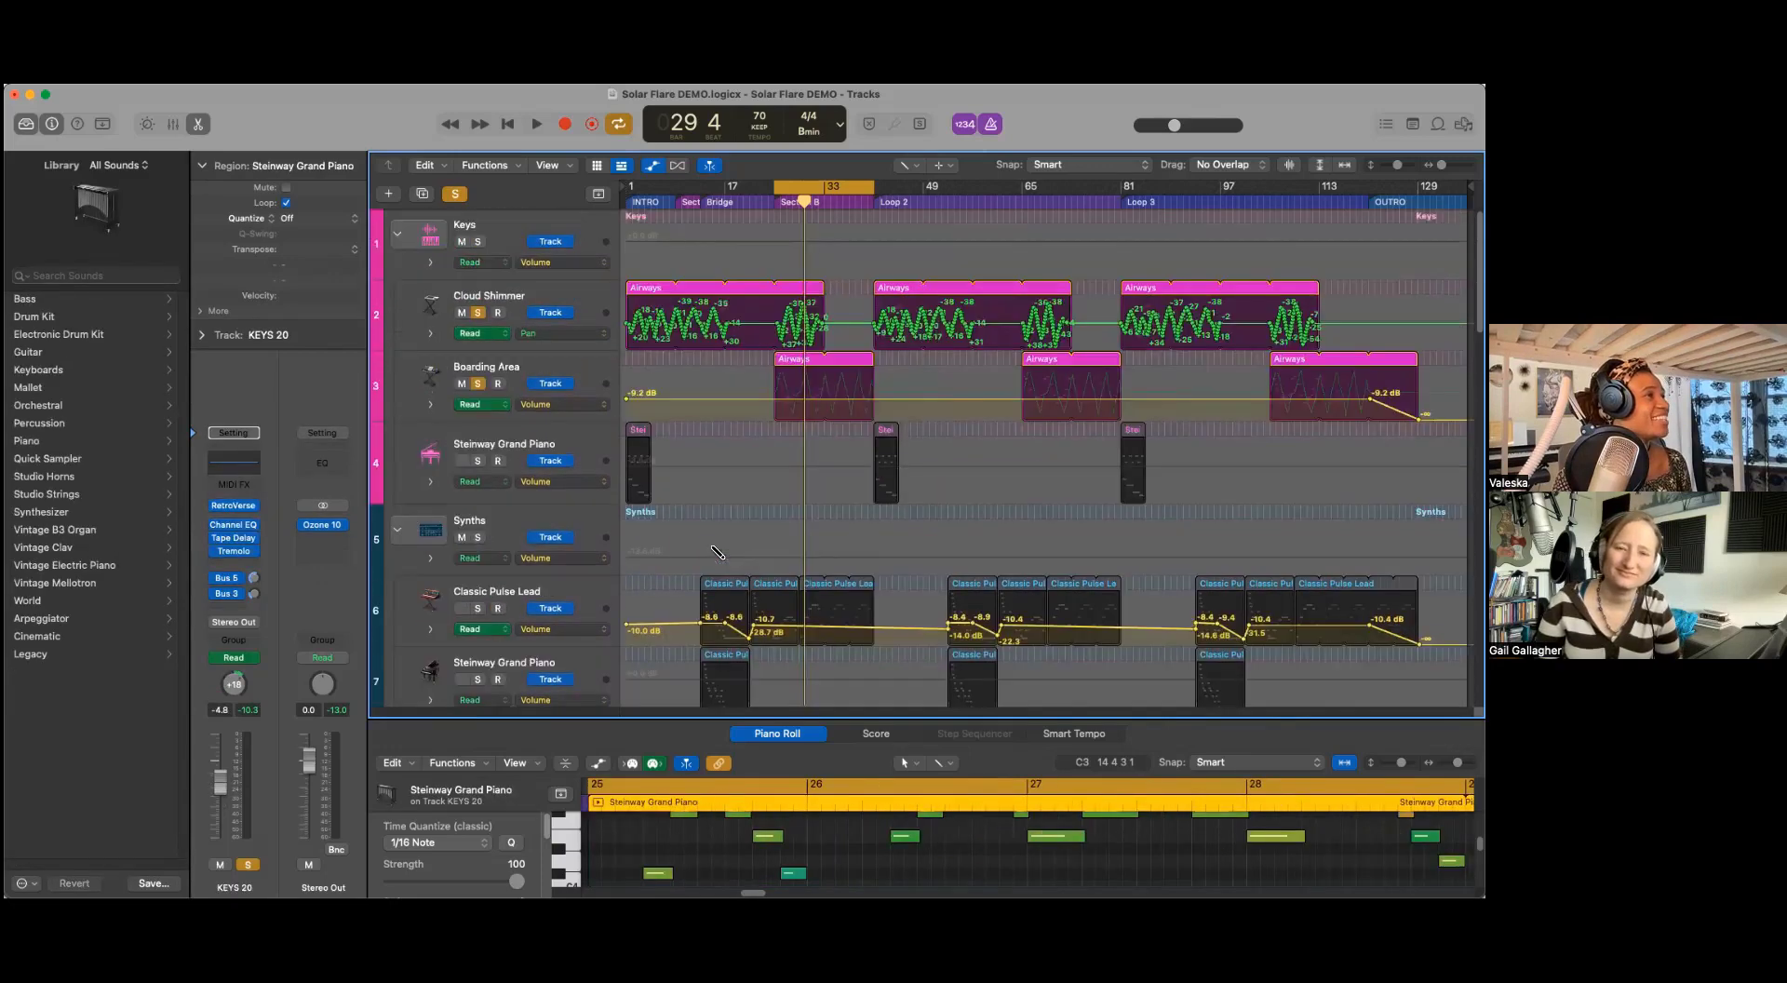
click(515, 304)
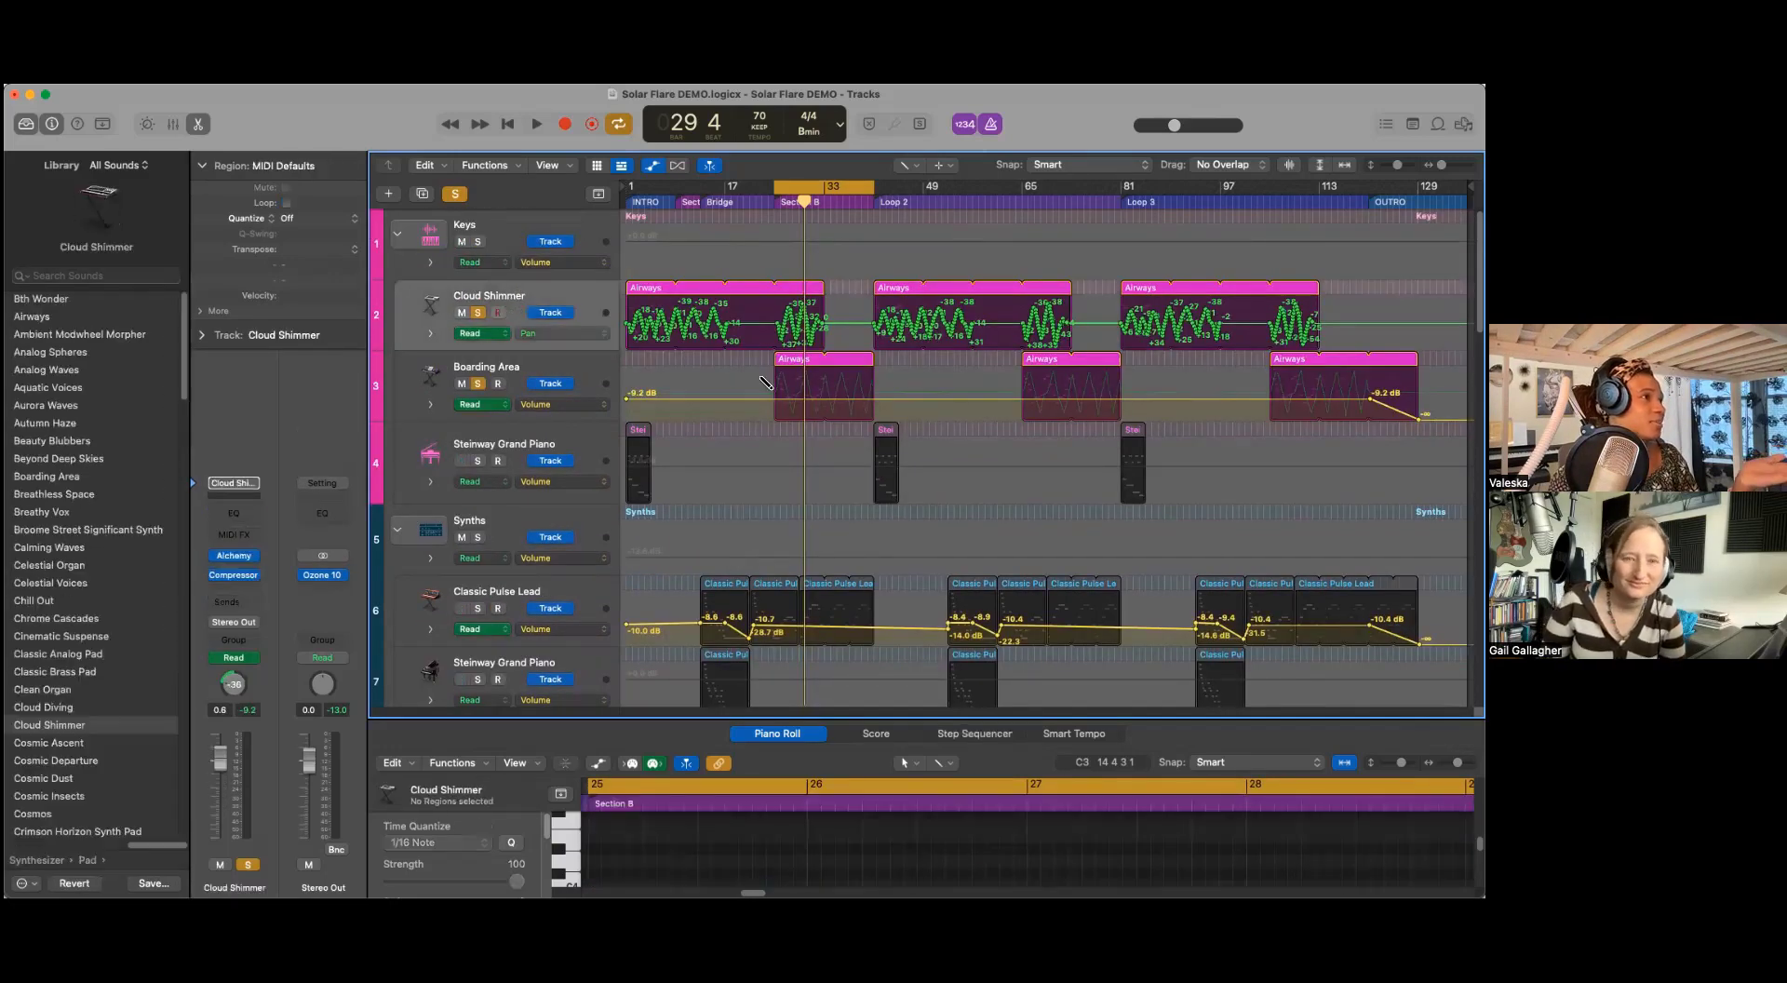
click(567, 372)
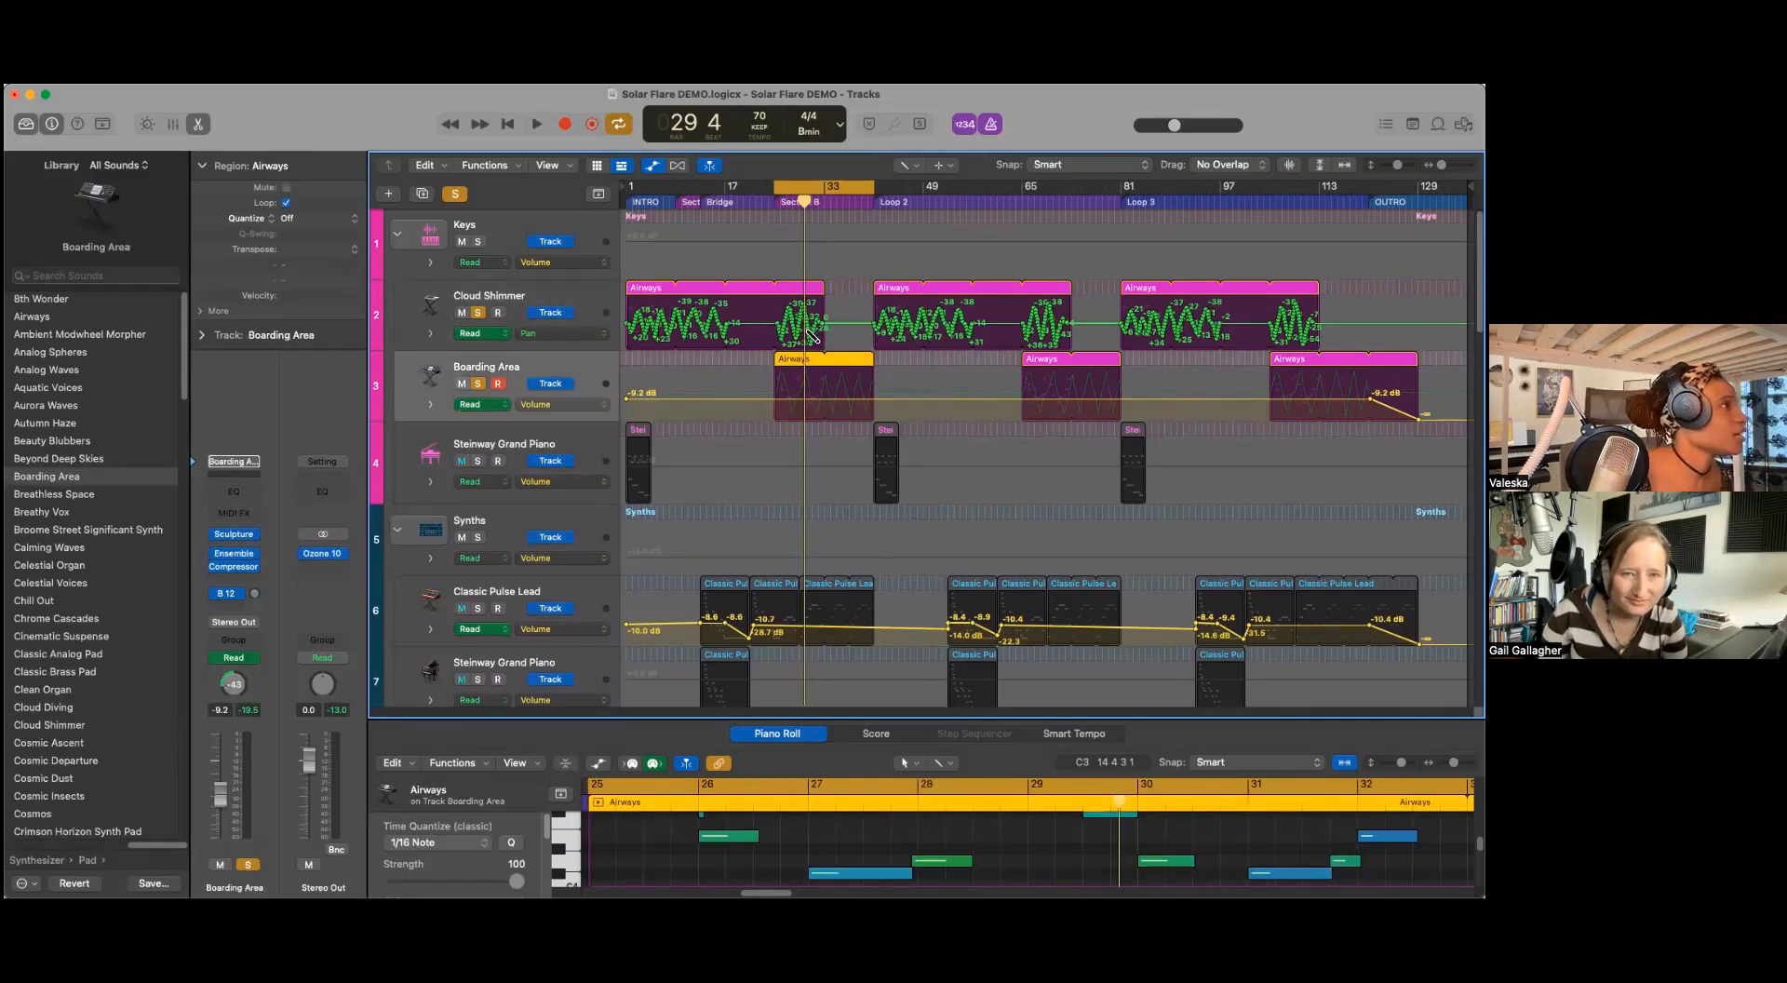
Step: Look over the tracks from Keys down to the drum loops and hide the automation curves
scroll(819, 453, down, 5)
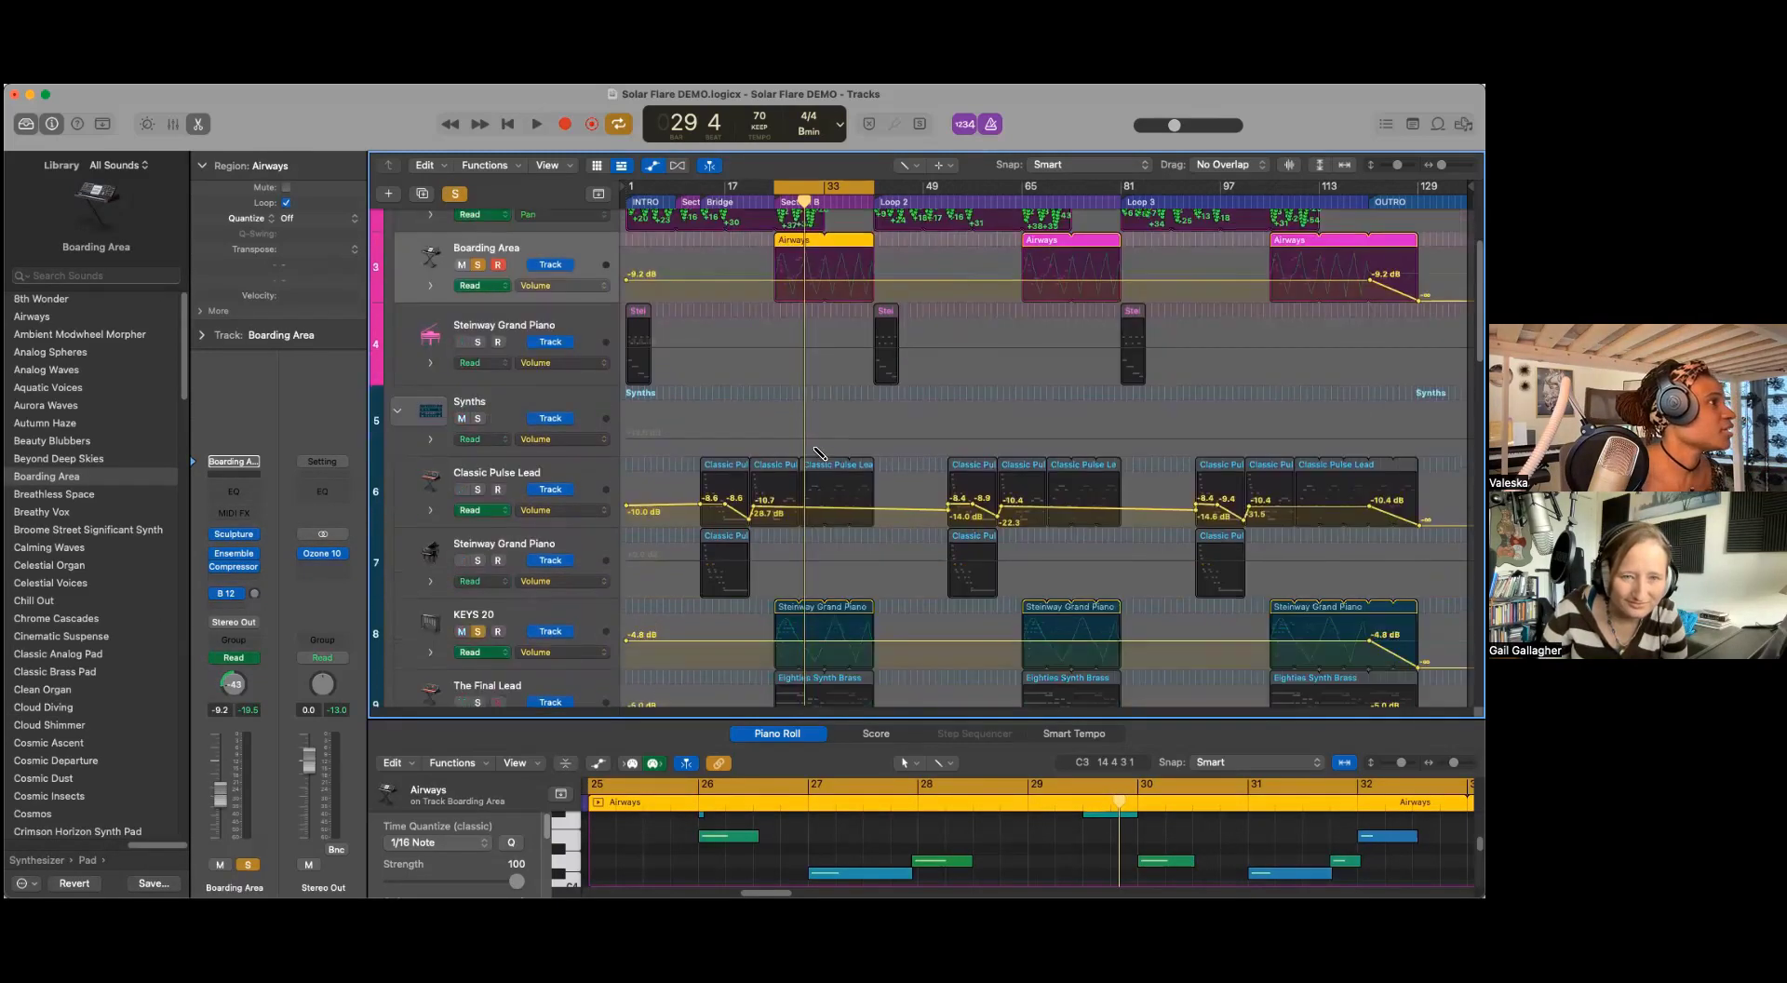
scroll(819, 453, up, 3)
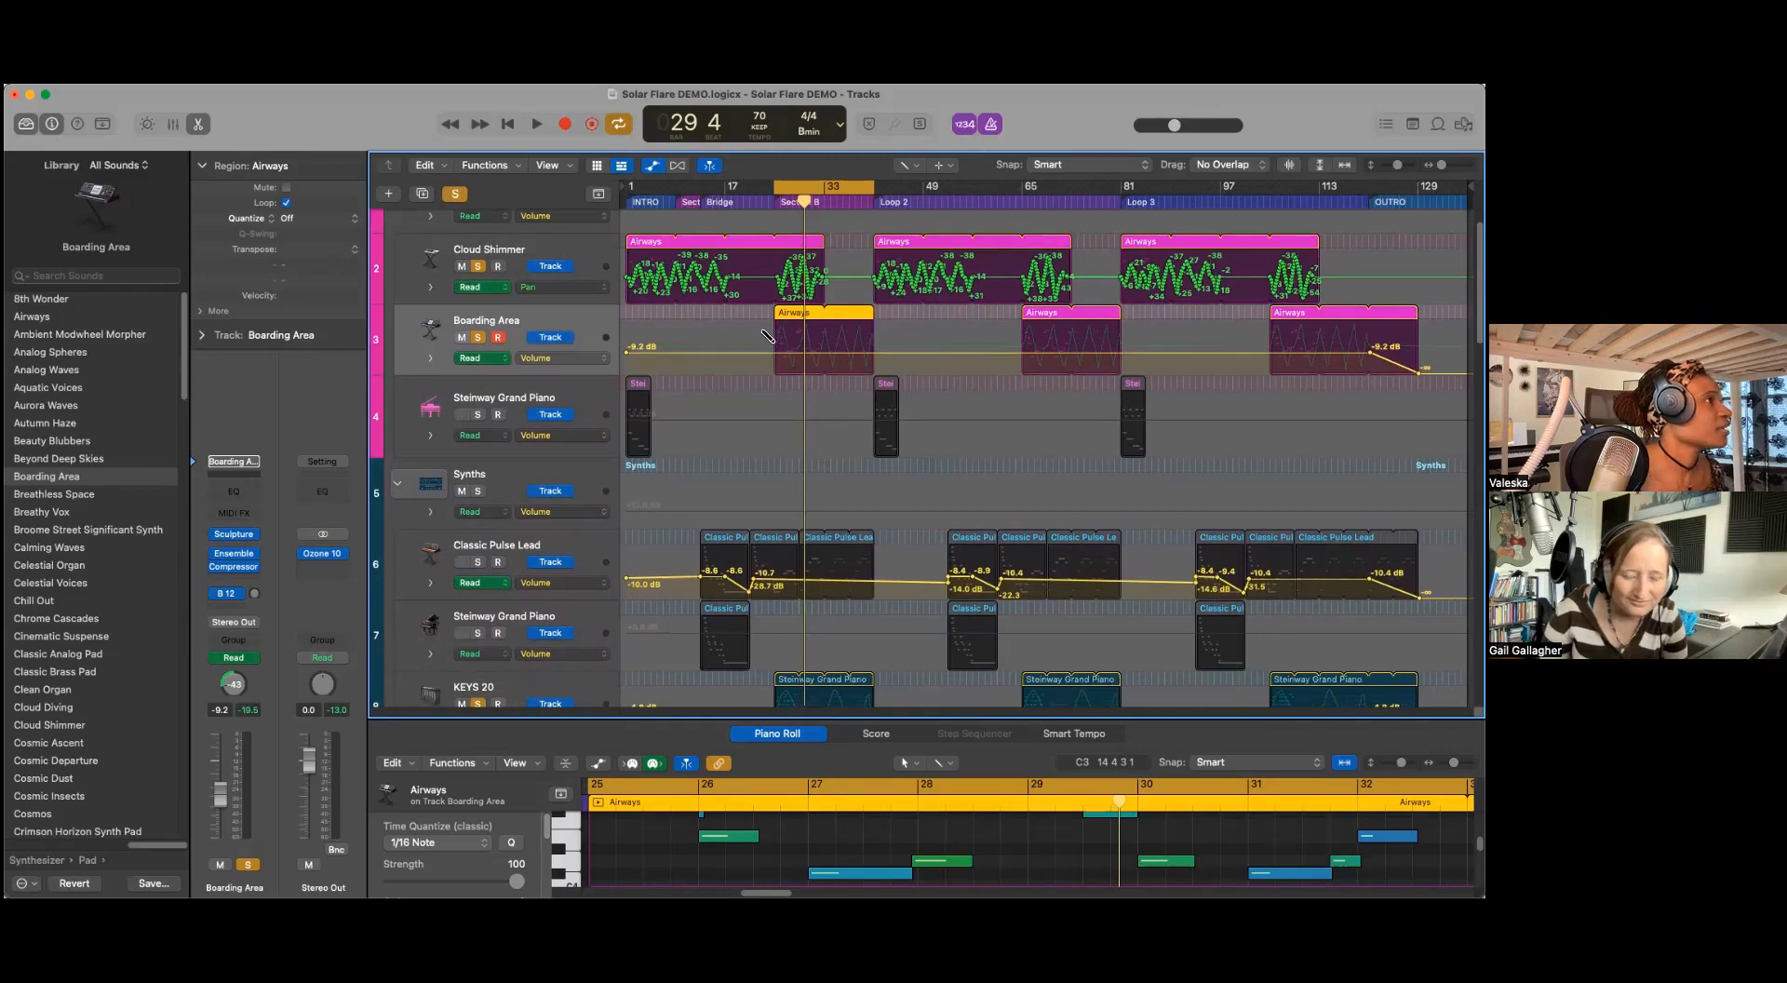
scroll(781, 412, down, 10)
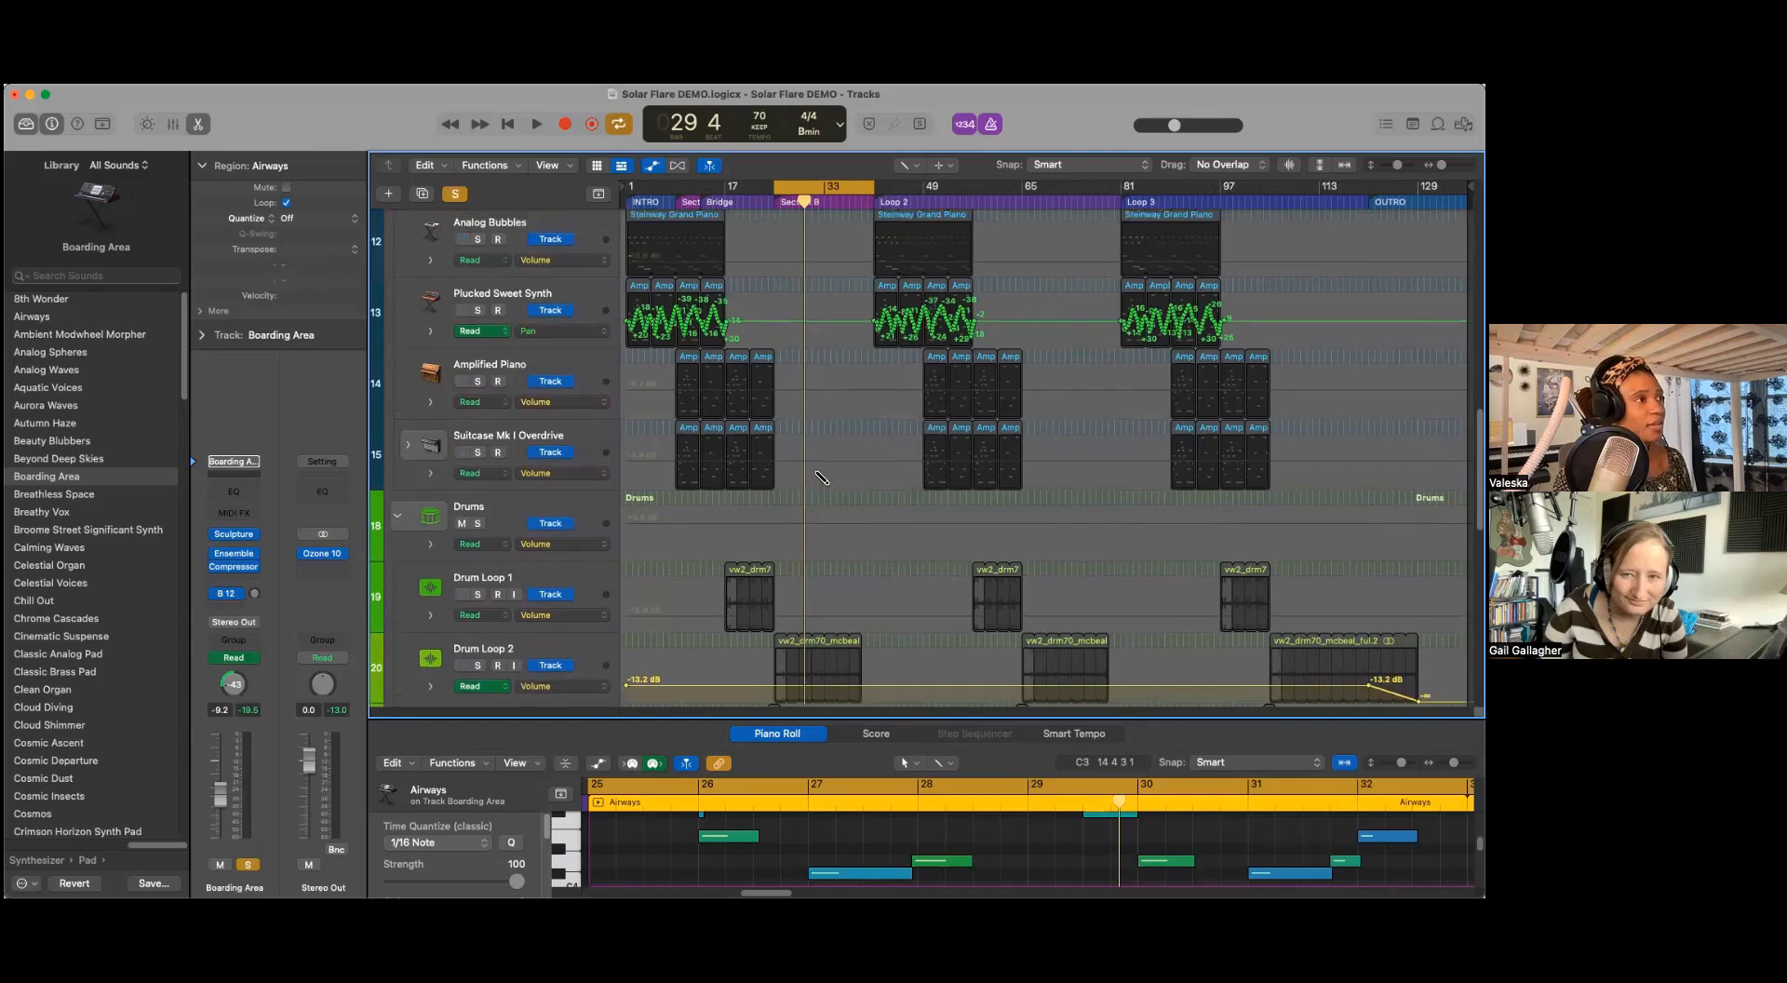
scroll(821, 478, up, 7)
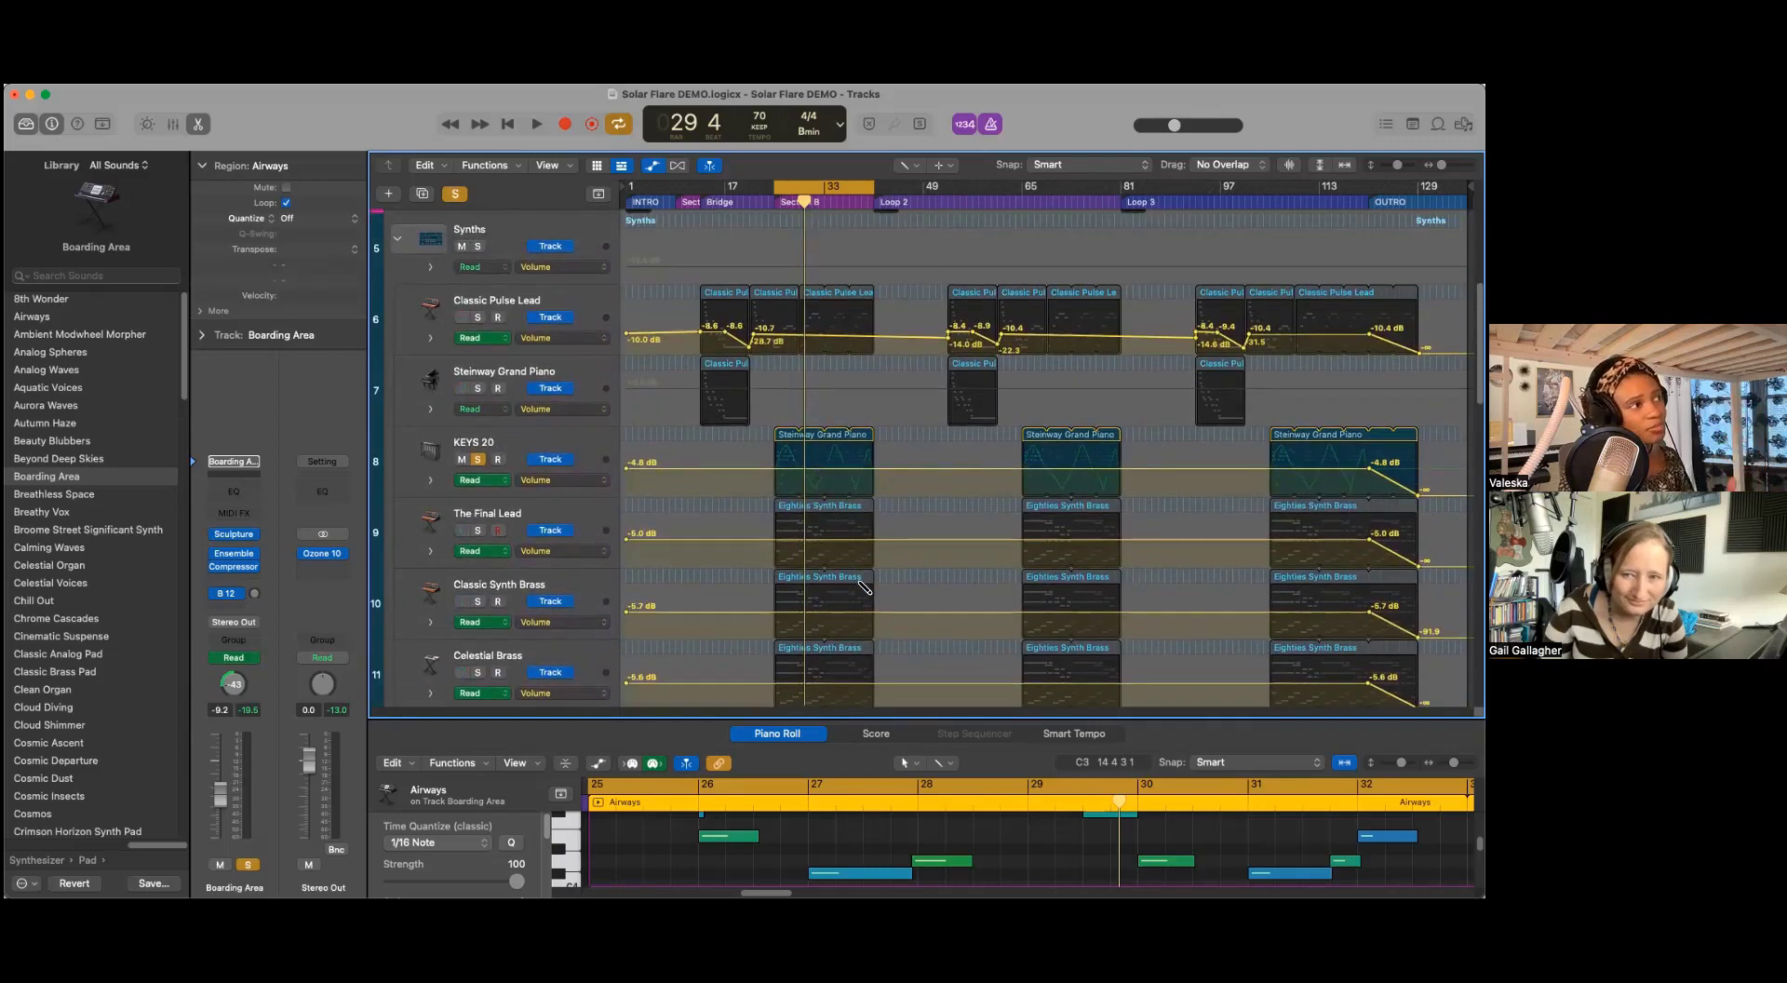
scroll(864, 587, up, 5)
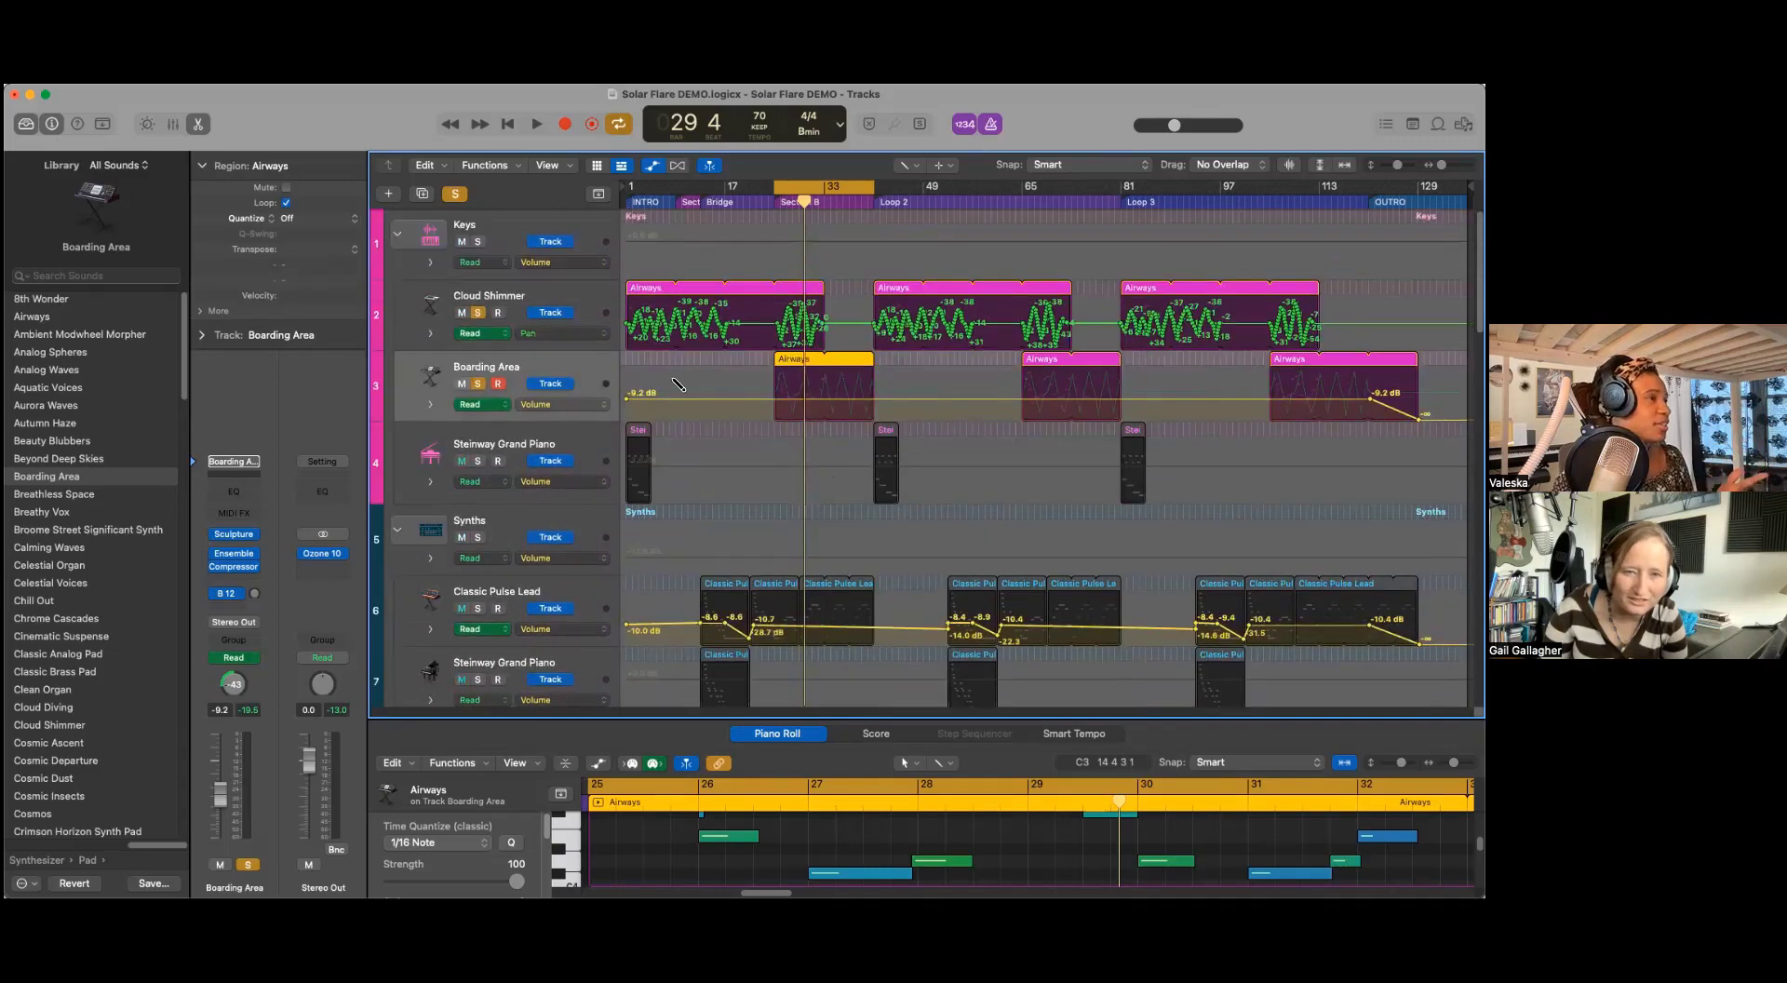
scroll(795, 311, down, 3)
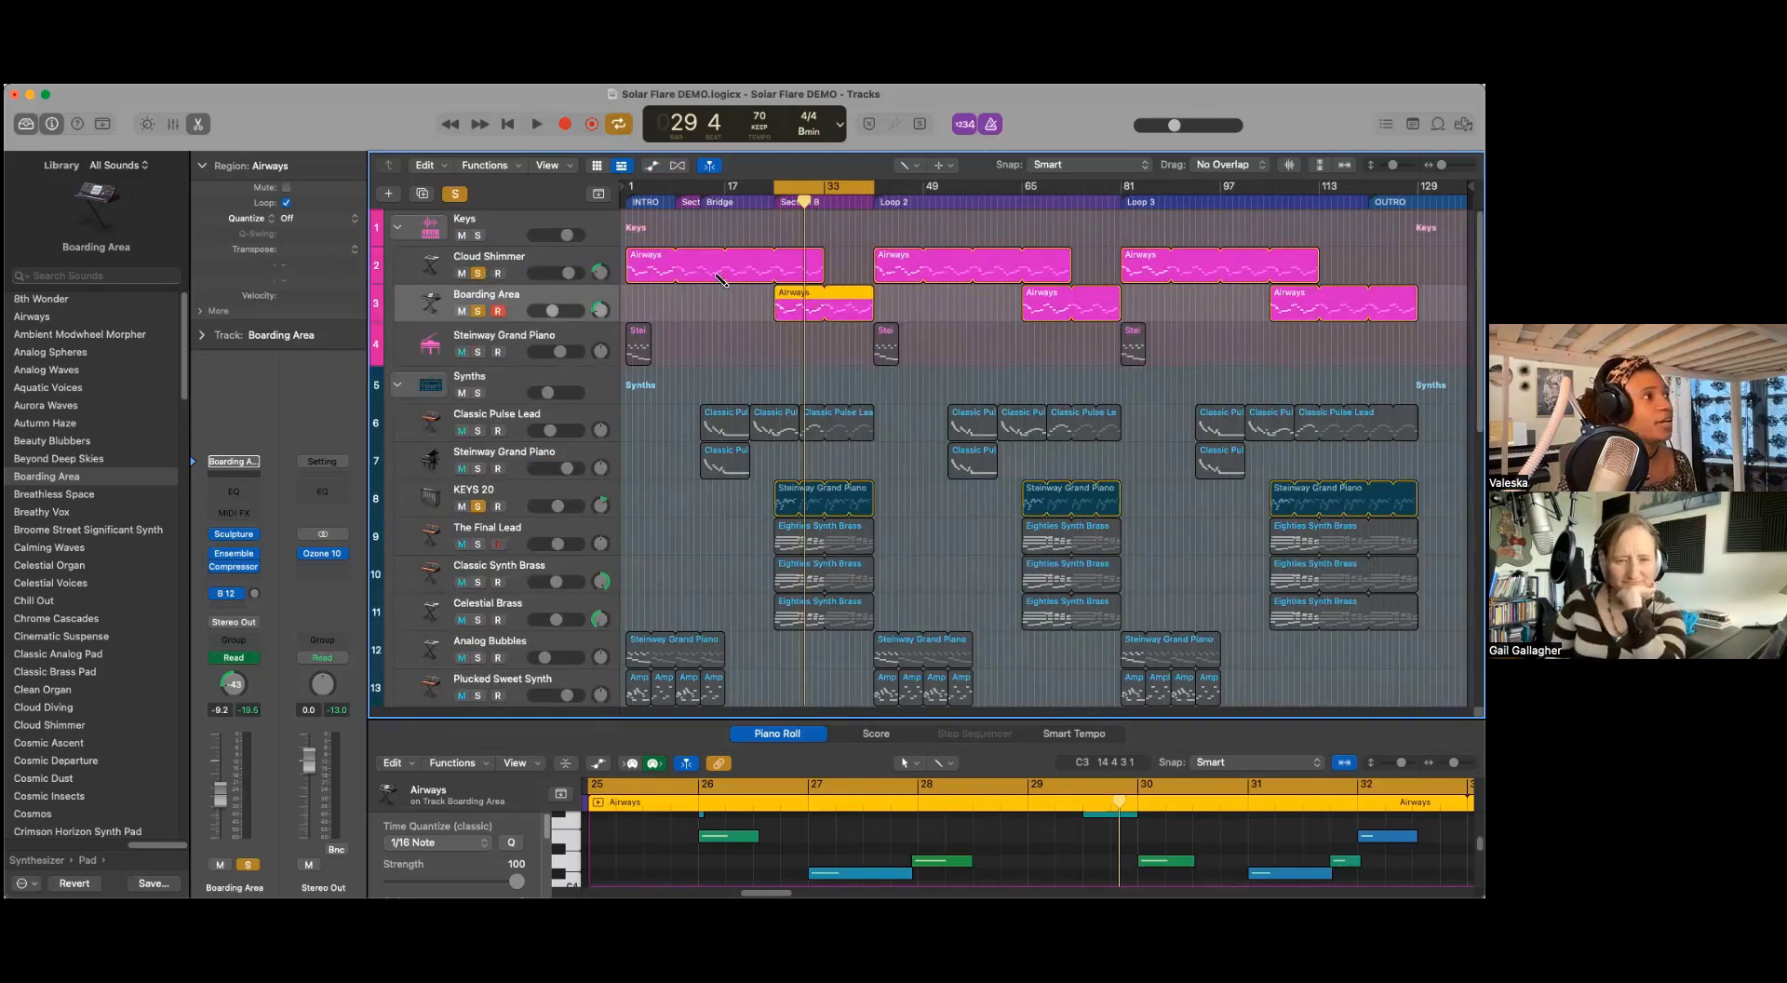
Step: Remove KEYS 20 from the solo and play Cloud Shimmer with Boarding Area in Section B, turning off the metronome
click(480, 506)
key(space)
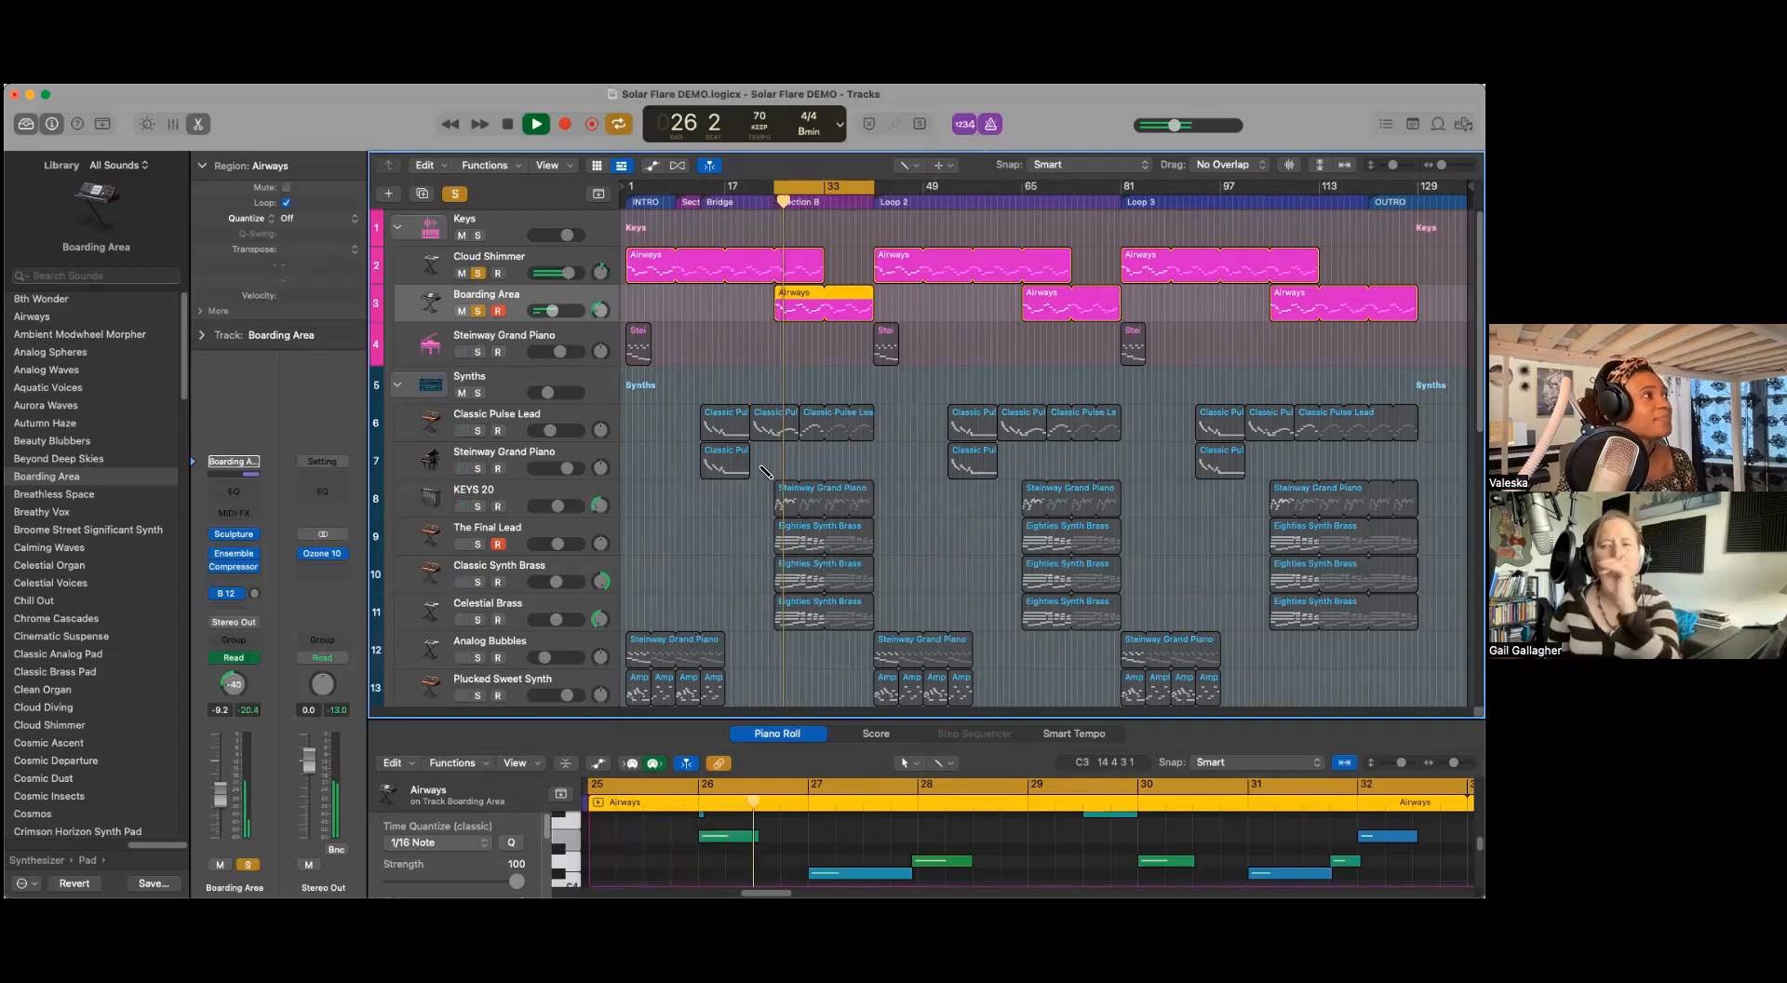
click(992, 124)
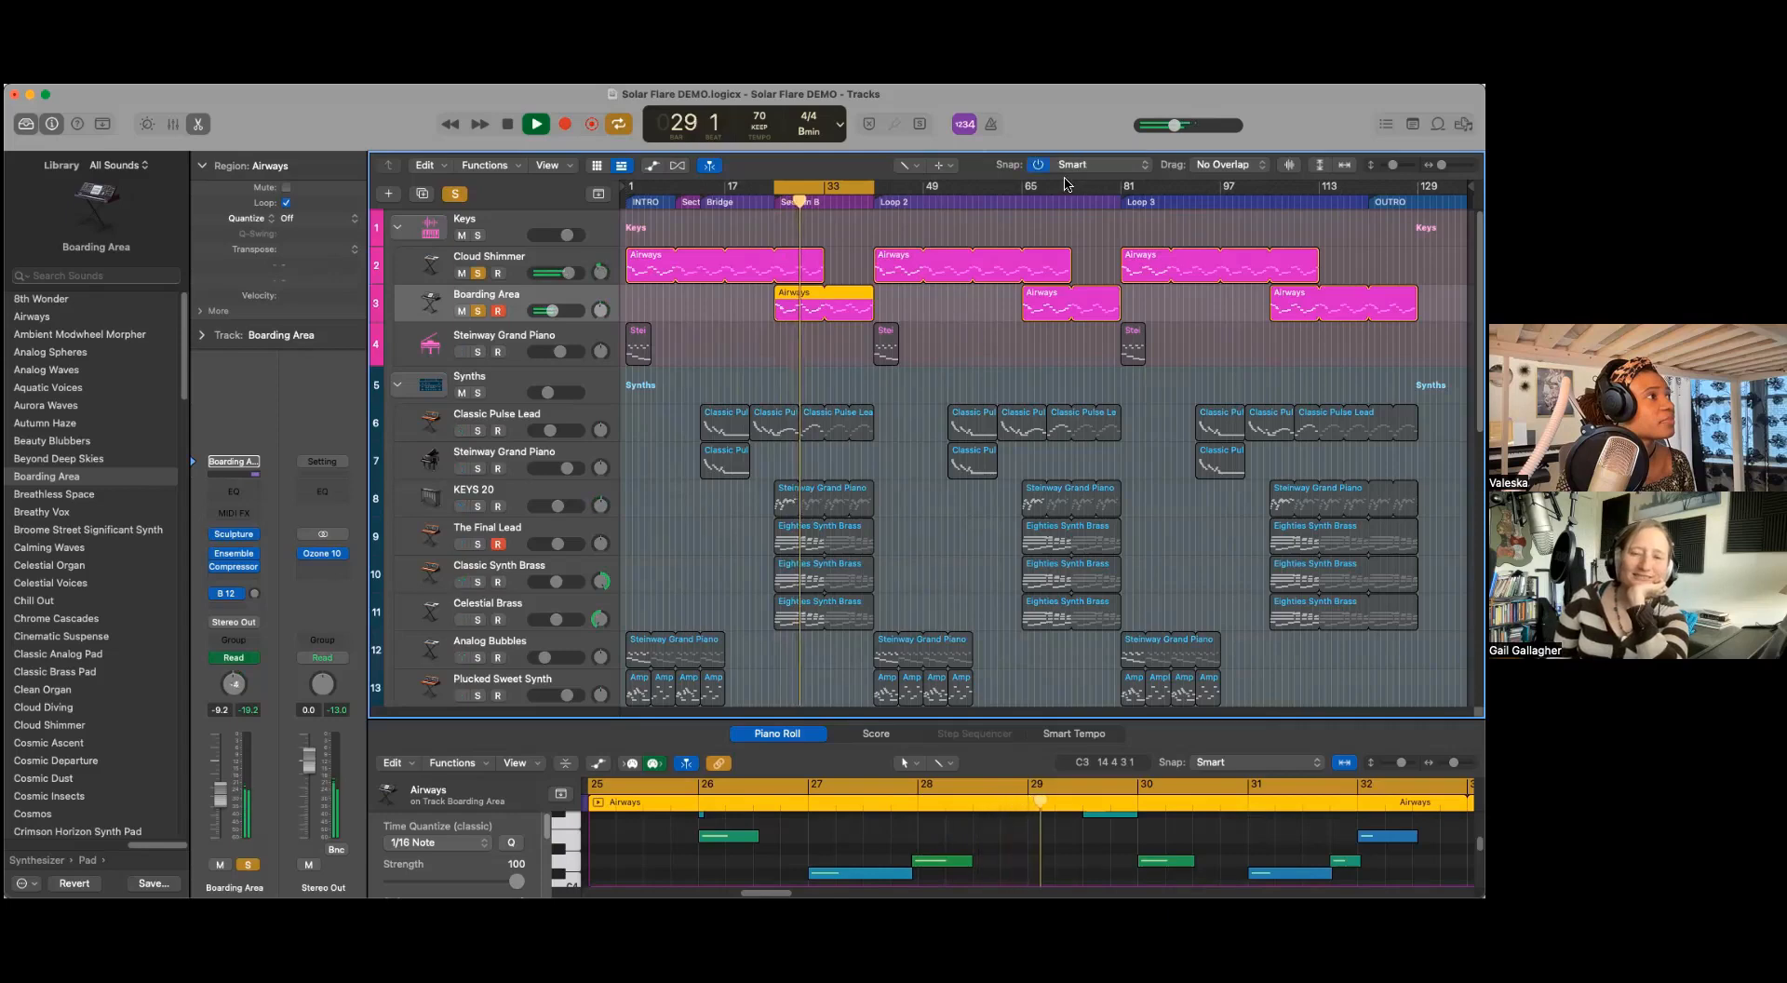
key(space)
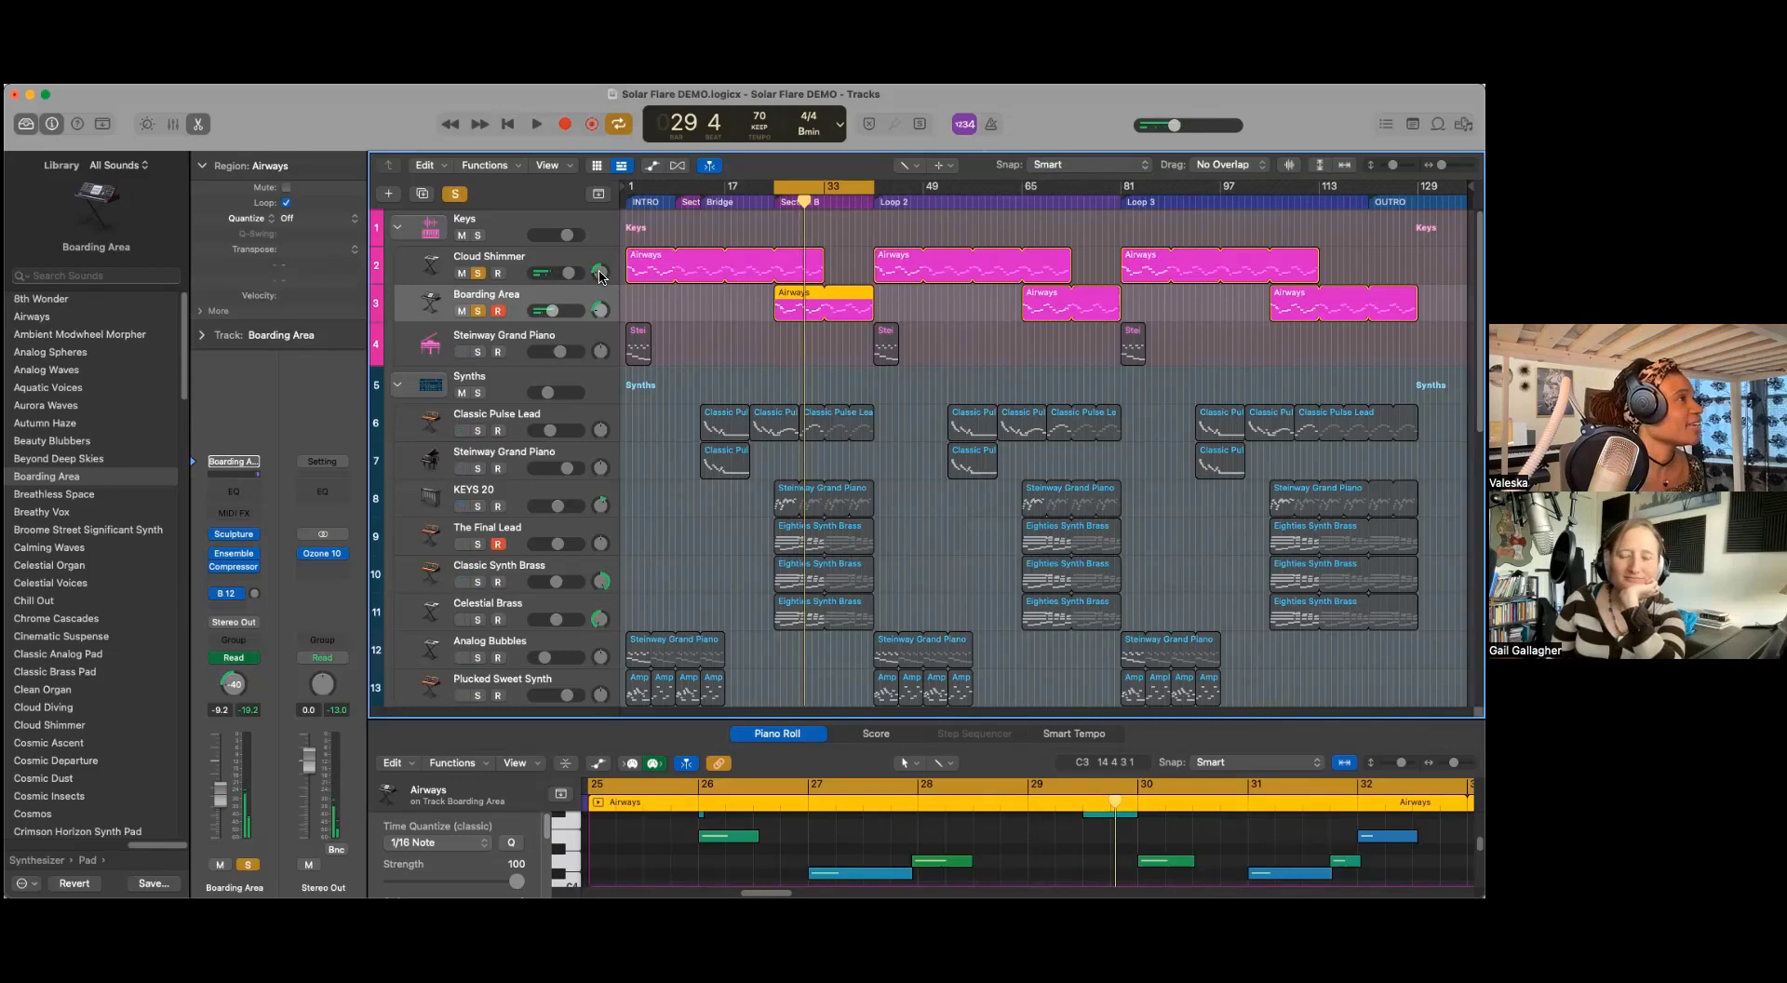
Step: Replay Cloud Shimmer and Boarding Area from bar 25, checking their automation curves and then their pan knobs with automation hidden
drag(806, 202, 776, 202)
key(space)
click(656, 171)
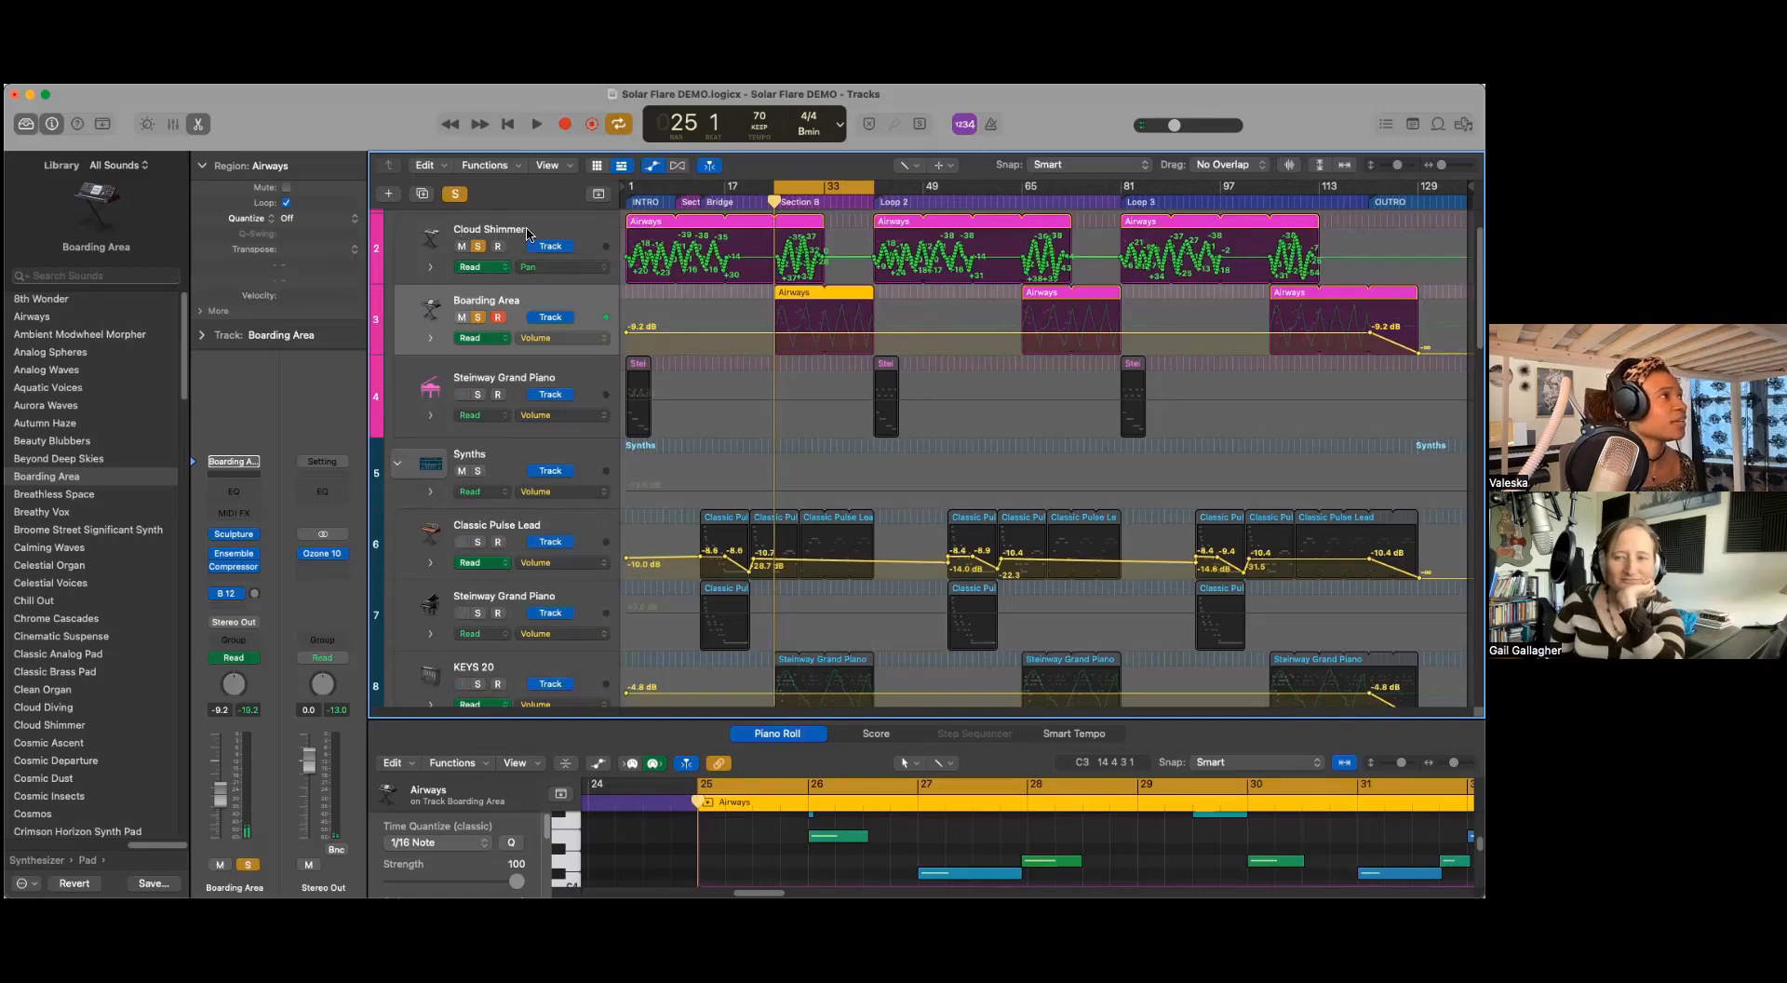
key(space)
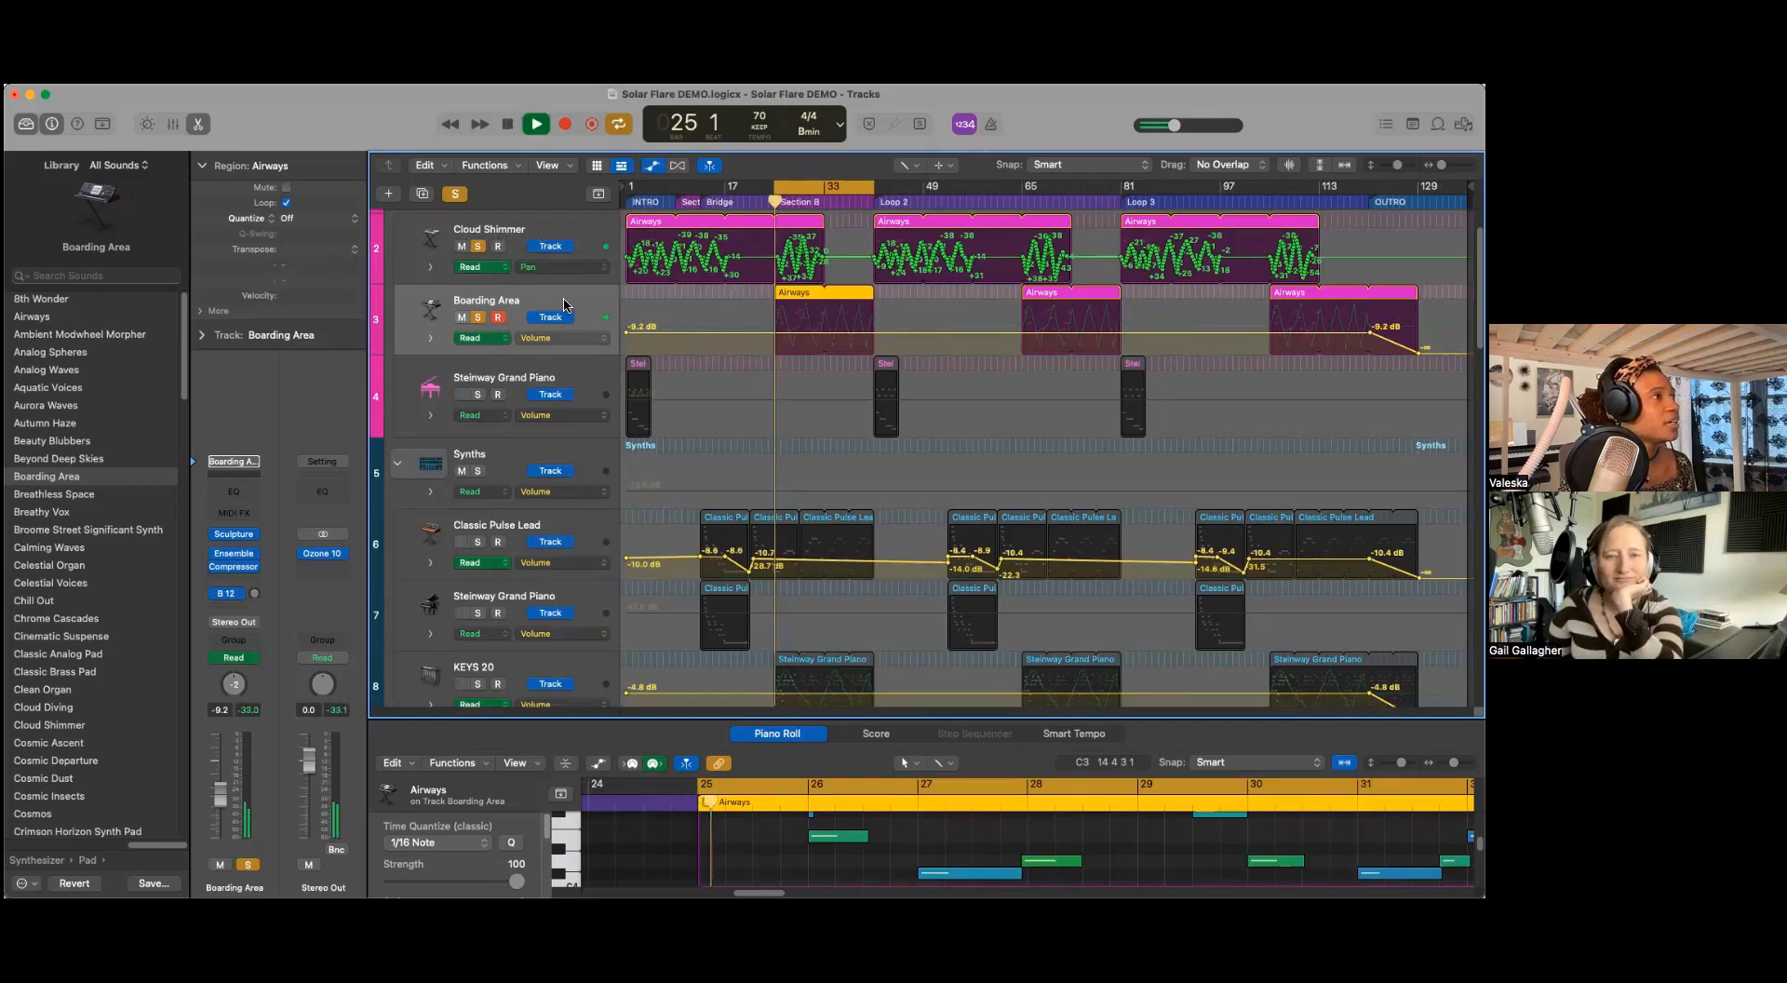
click(652, 165)
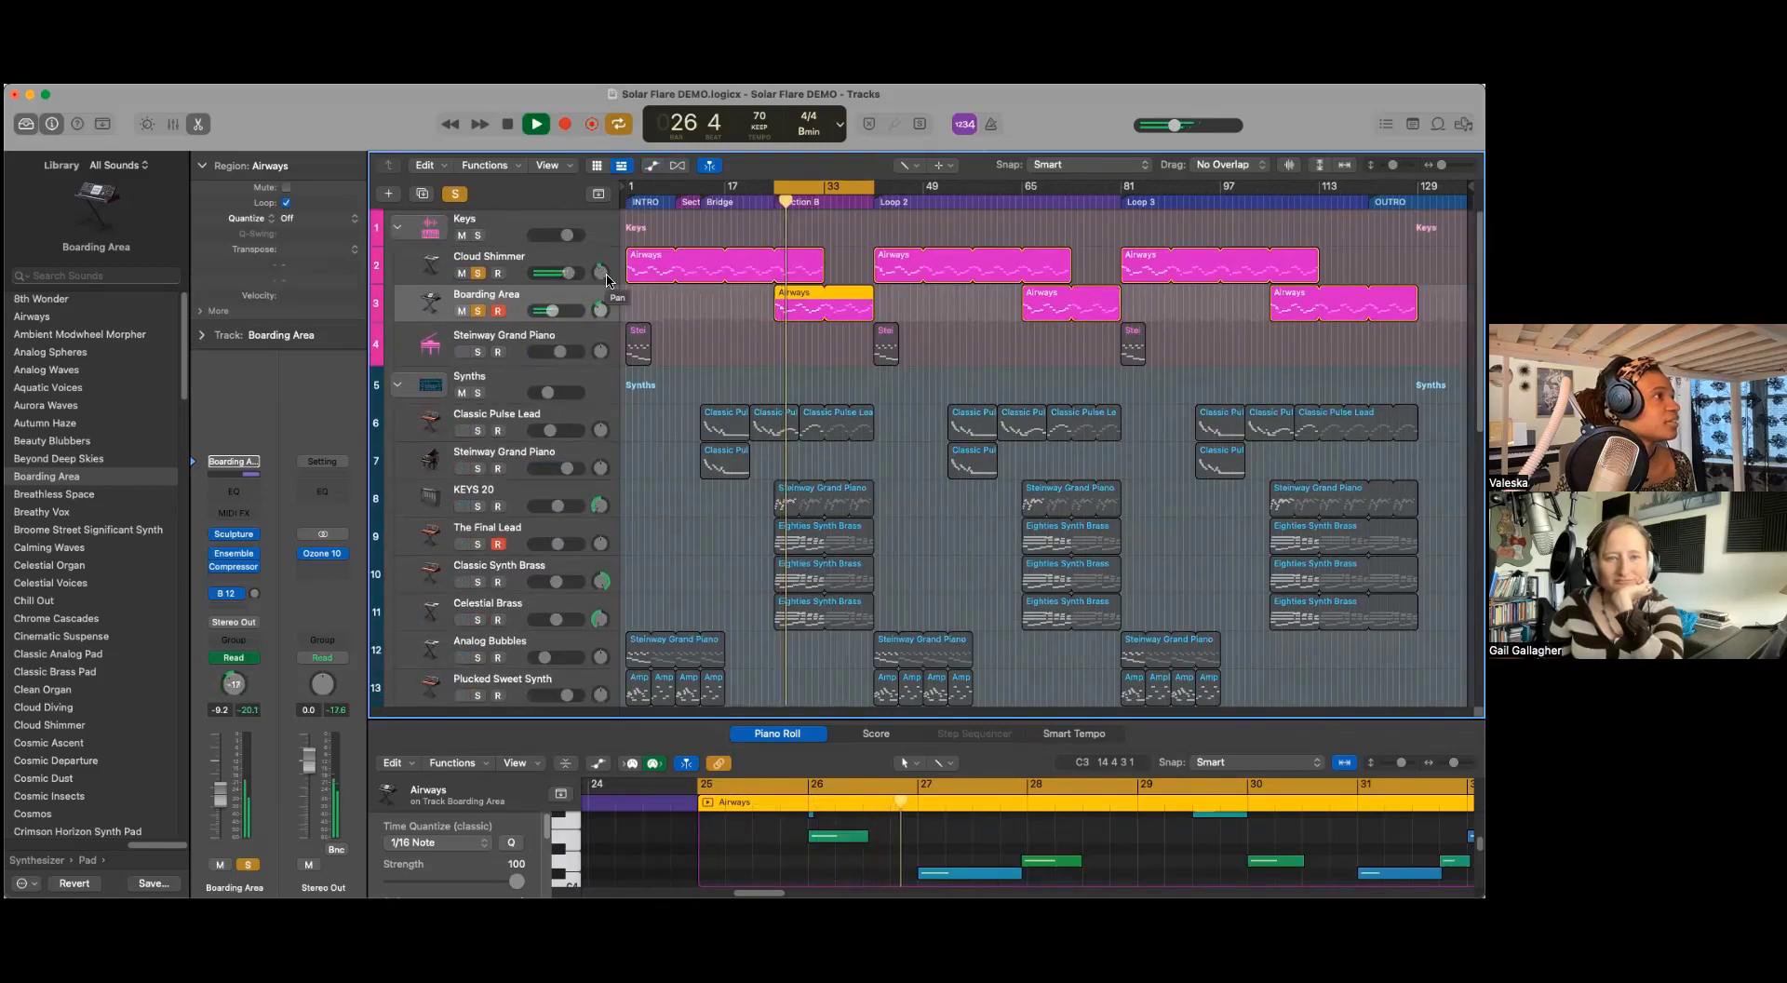
drag(605, 305, 658, 311)
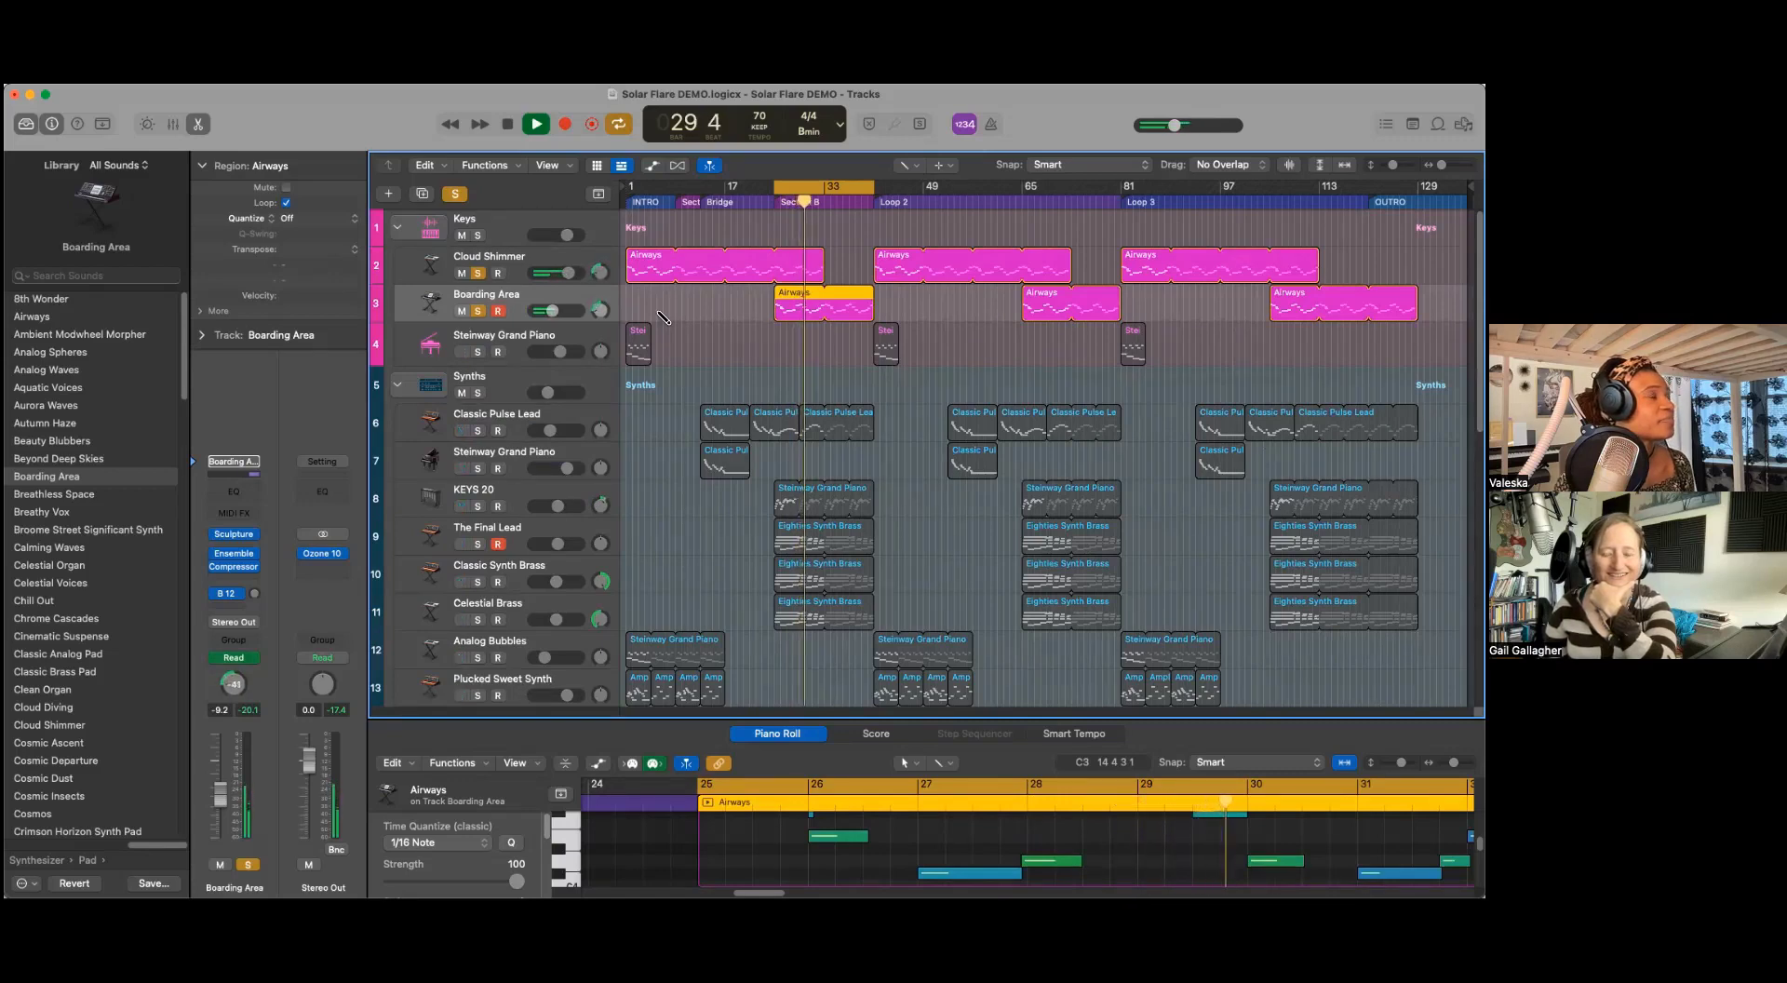
key(space)
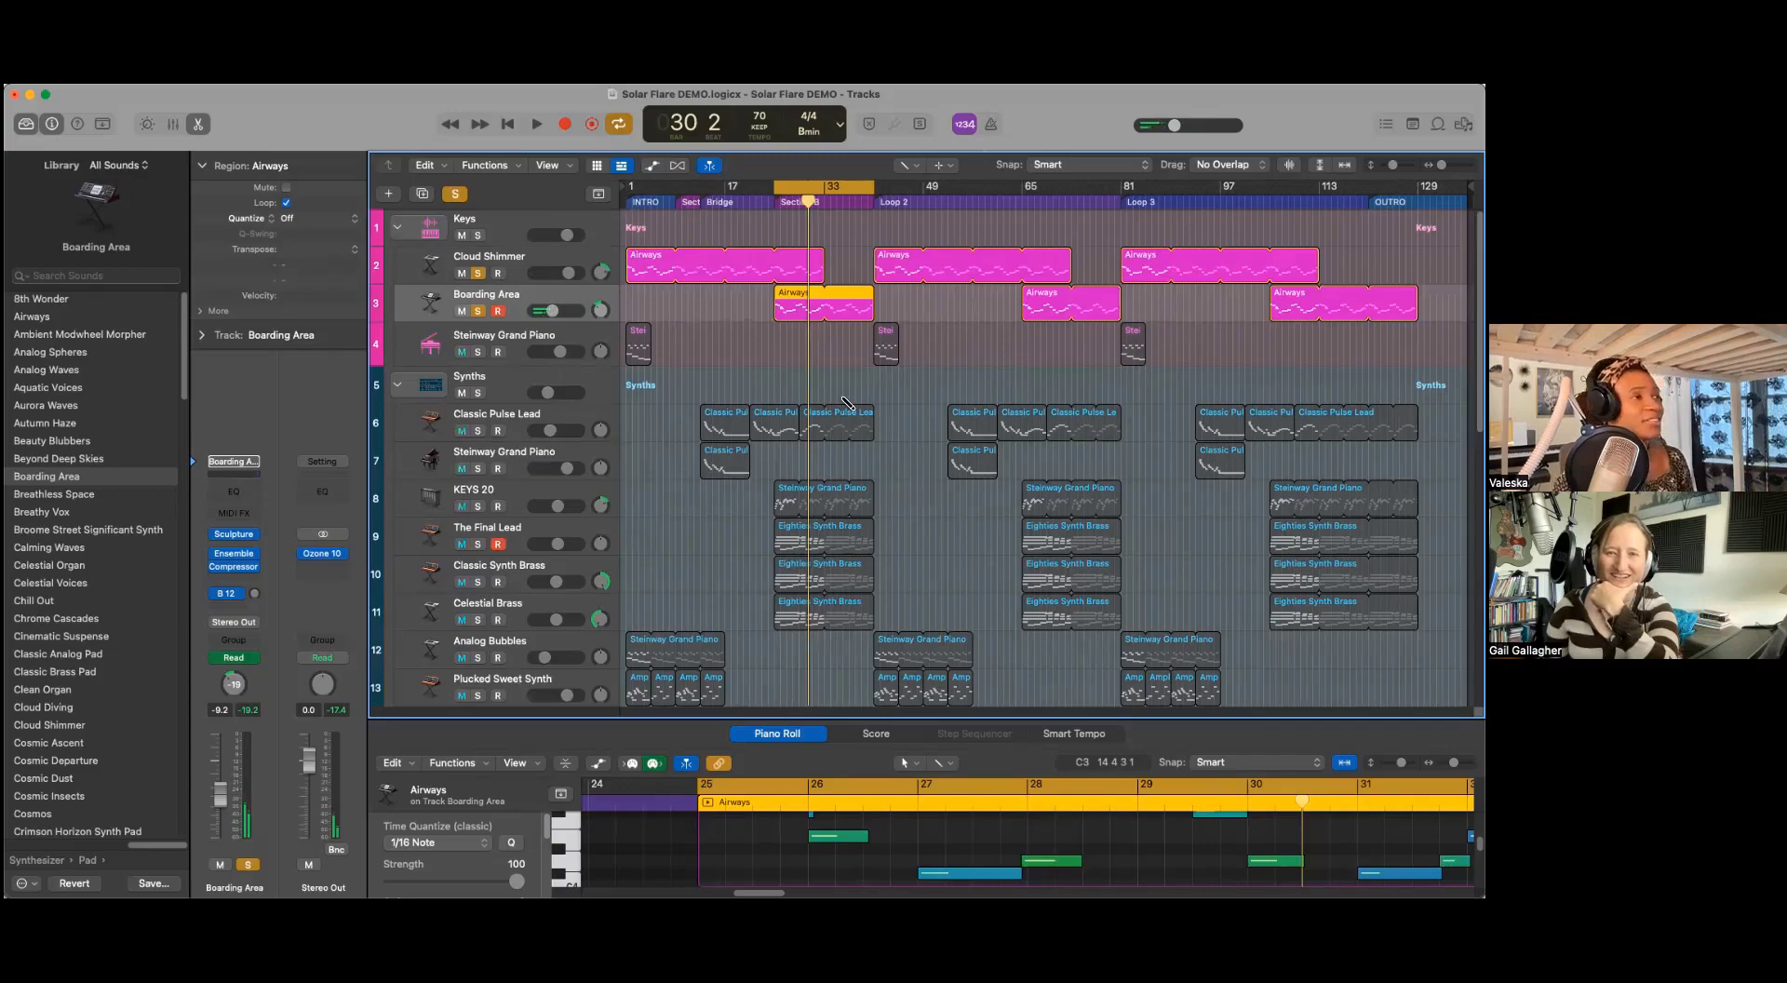
Step: Find Drum Loop 2 among the drum tracks and add it to the soloed tracks
scroll(846, 402, down, 5)
scroll(846, 400, up, 5)
scroll(846, 400, down, 8)
scroll(852, 410, up, 8)
scroll(861, 423, down, 5)
scroll(865, 429, down, 5)
scroll(866, 431, up, 5)
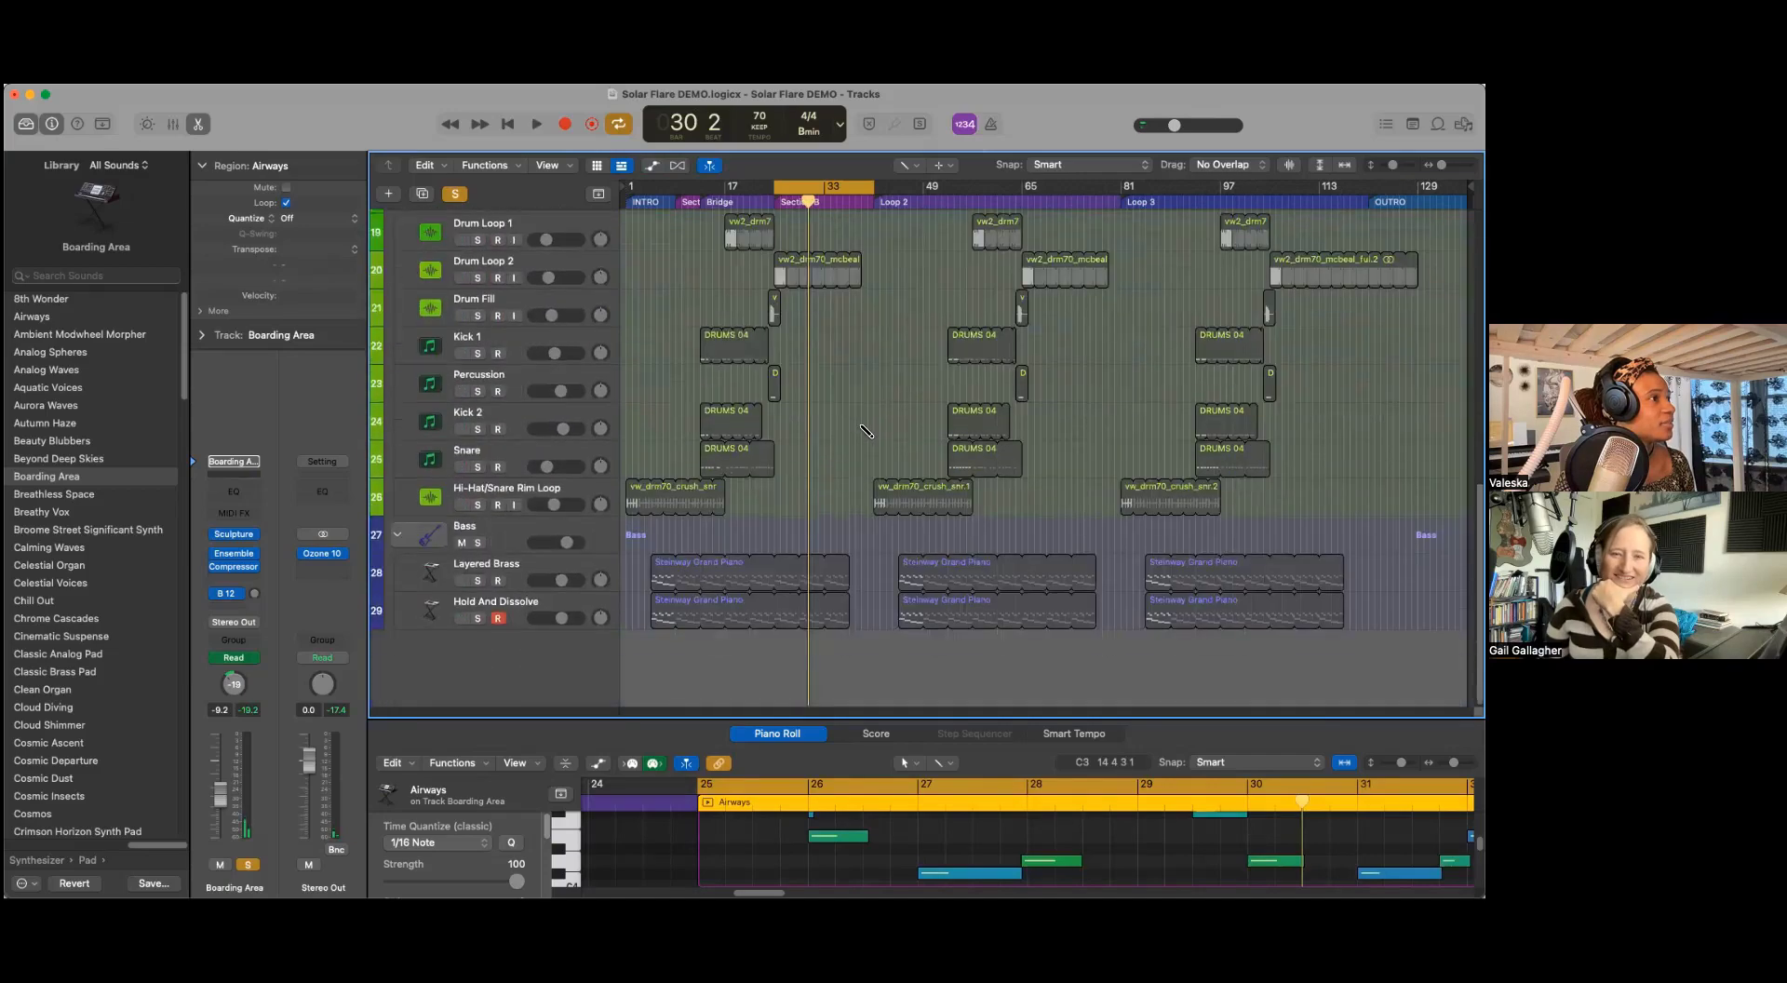
scroll(866, 431, down, 2)
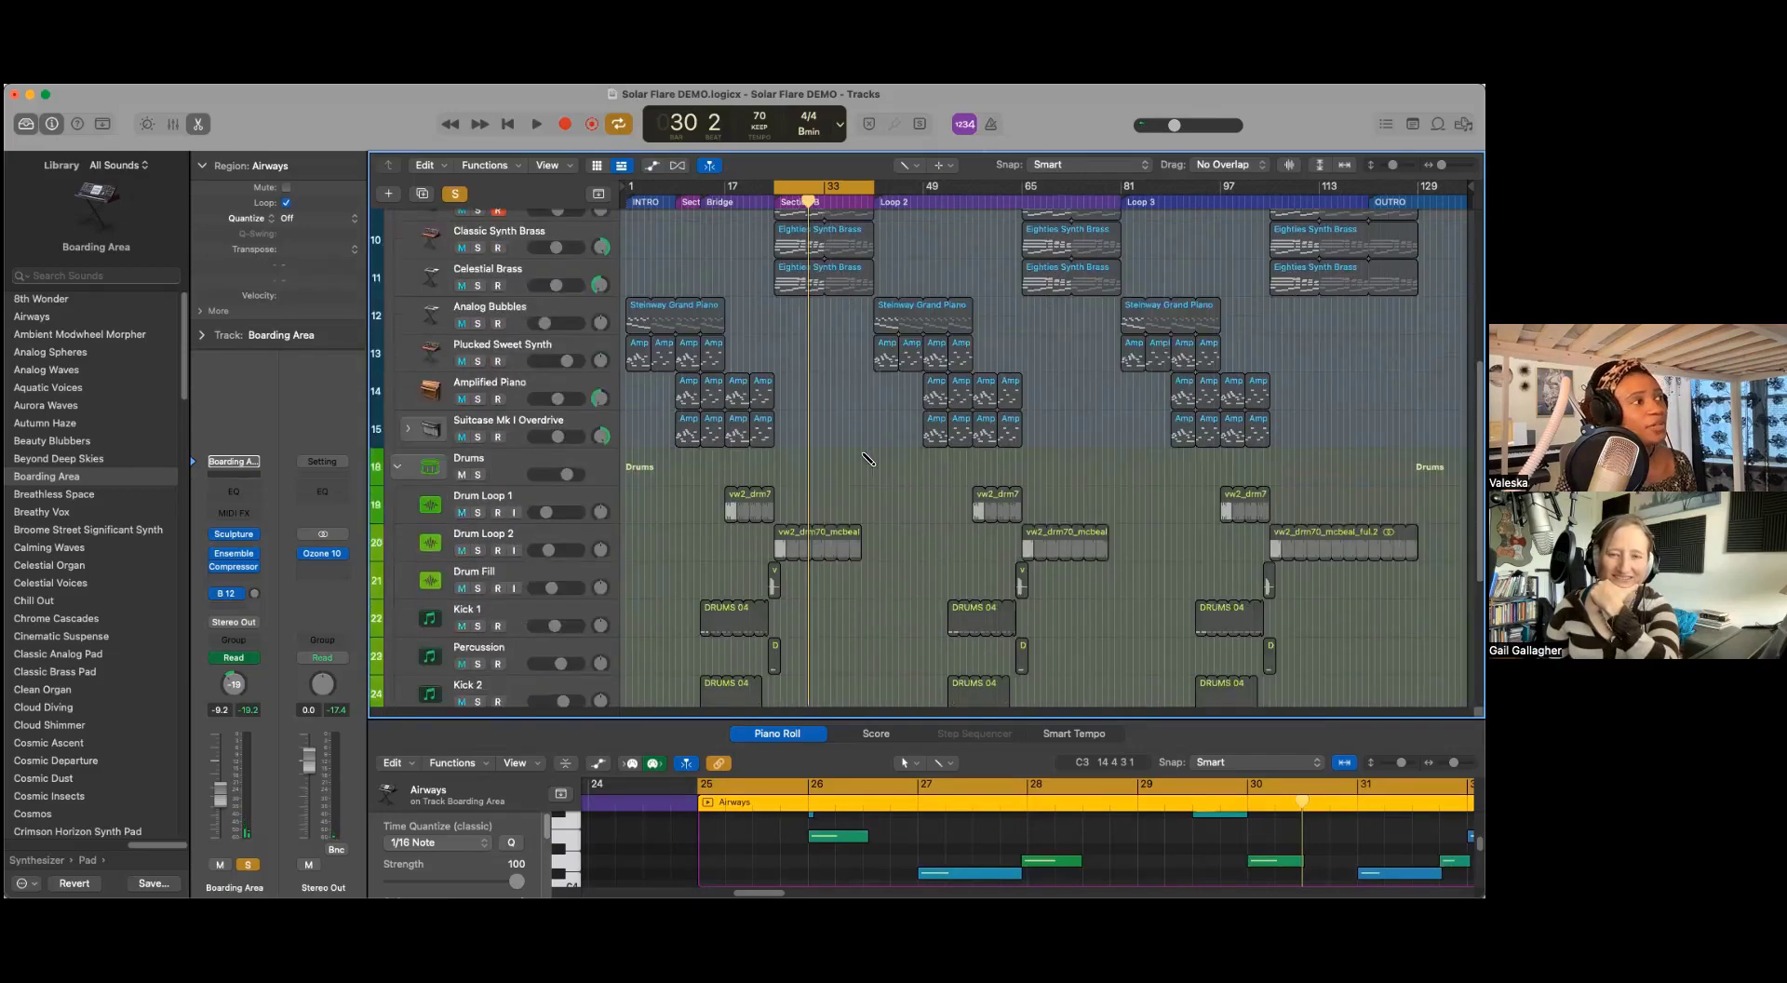
click(480, 550)
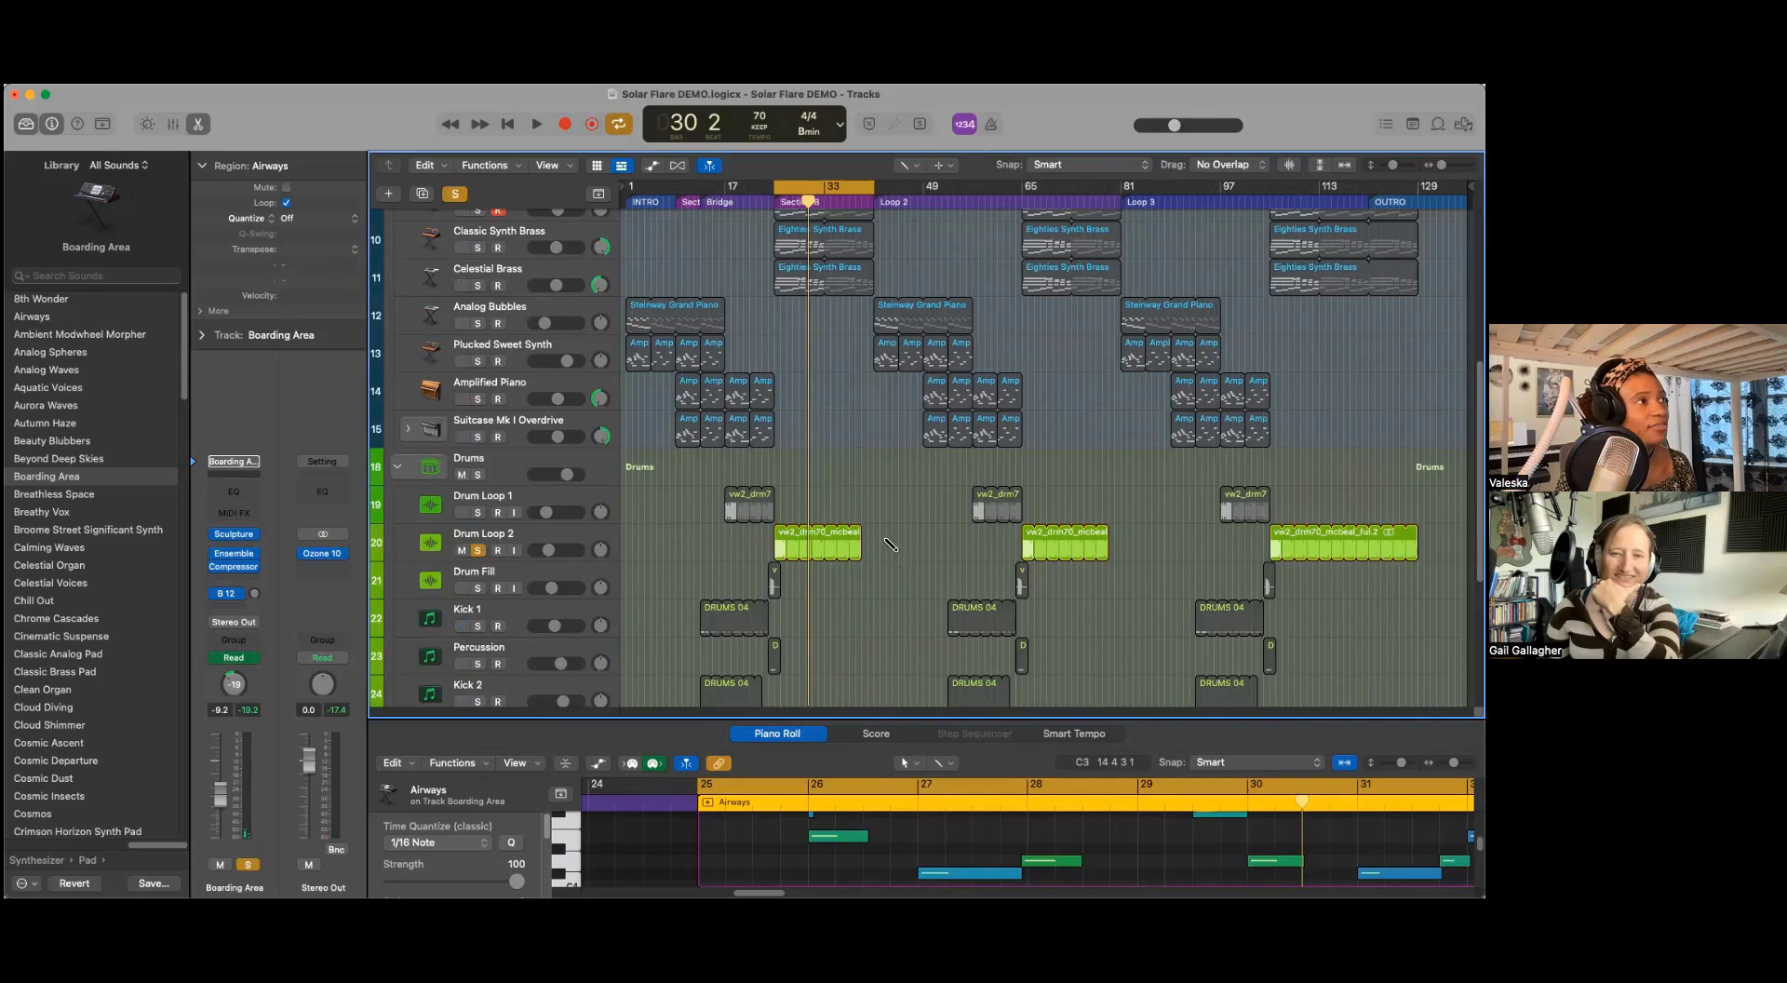
Step: Play Drum Loop 2 together with the soloed key tracks from bar 25, looking over the synth and drum tracks until playback is stopped
click(806, 203)
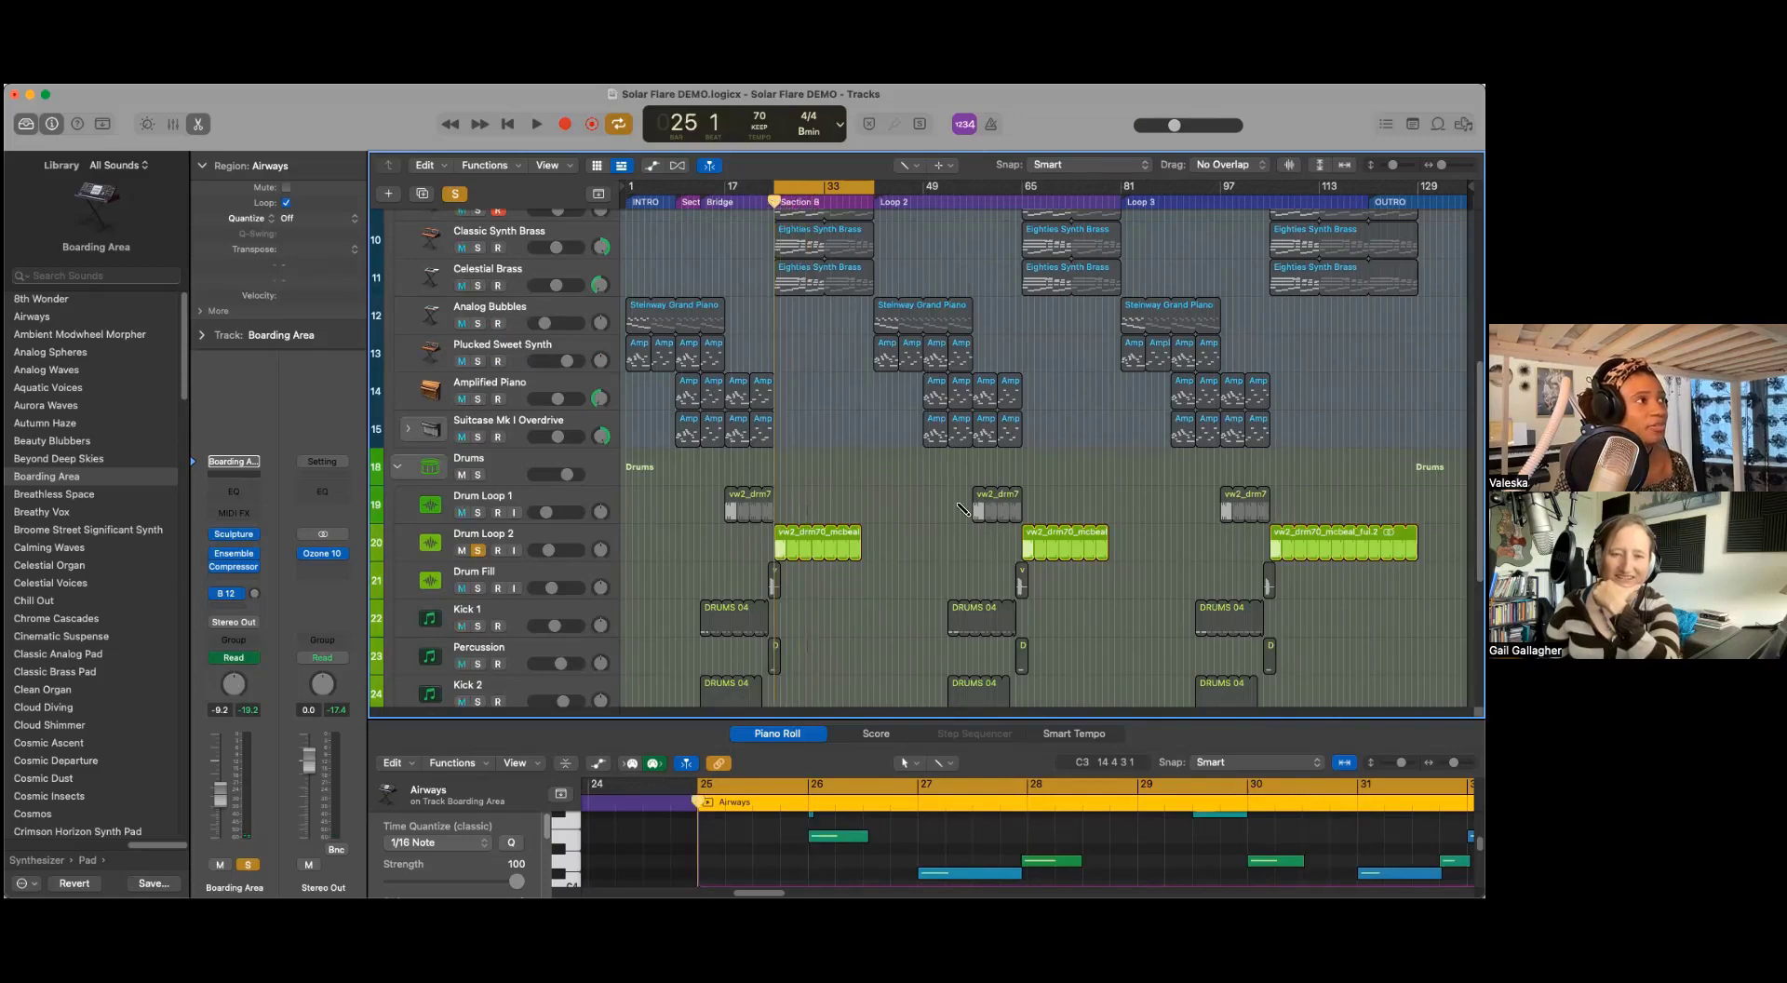
scroll(963, 508, up, 10)
scroll(852, 552, down, 10)
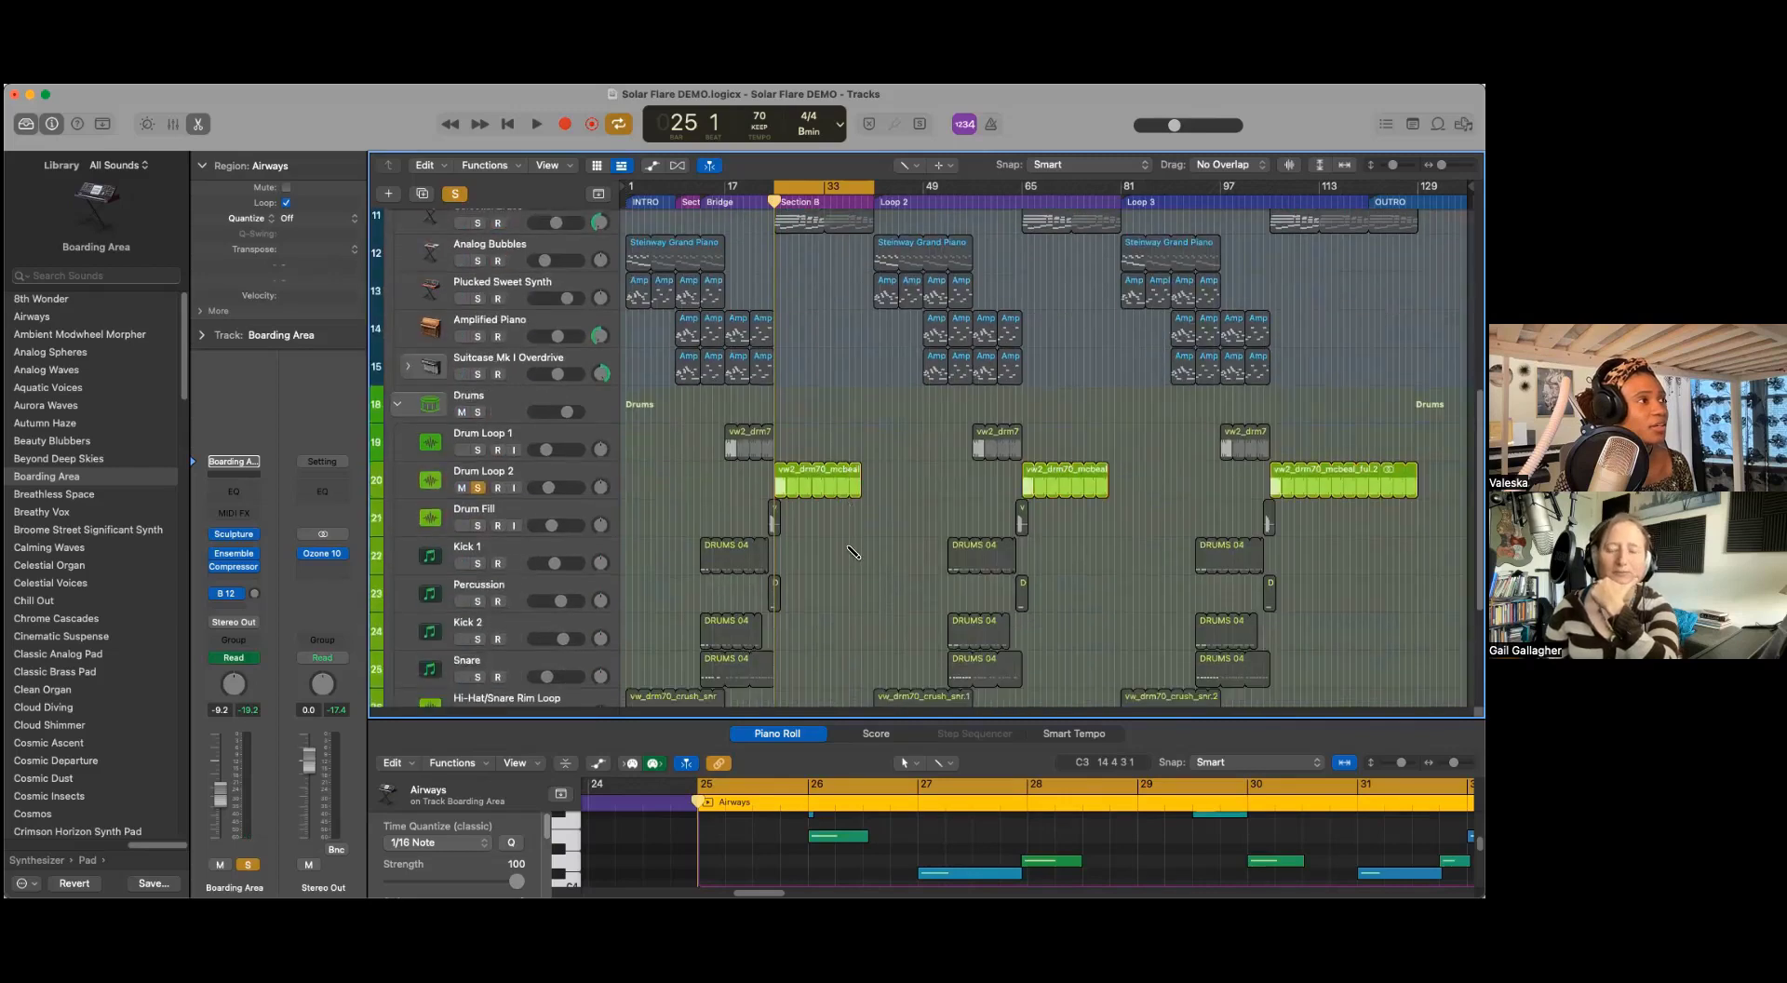
key(space)
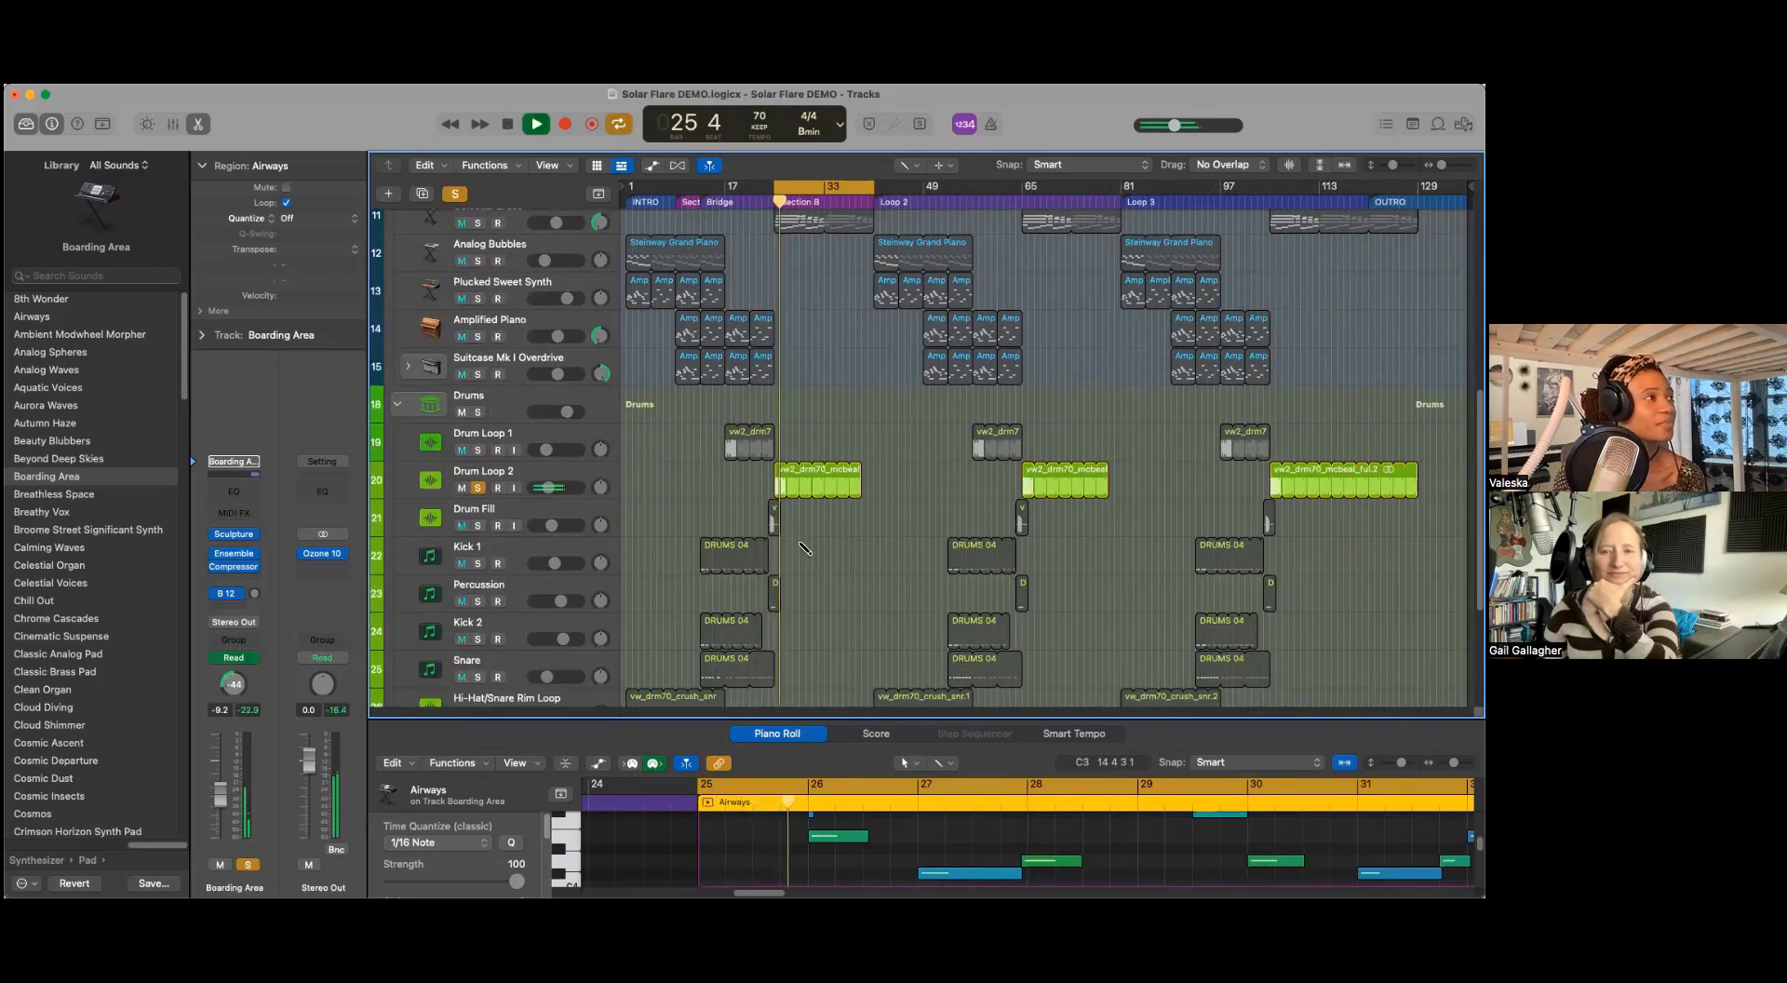
scroll(1019, 577, up, 7)
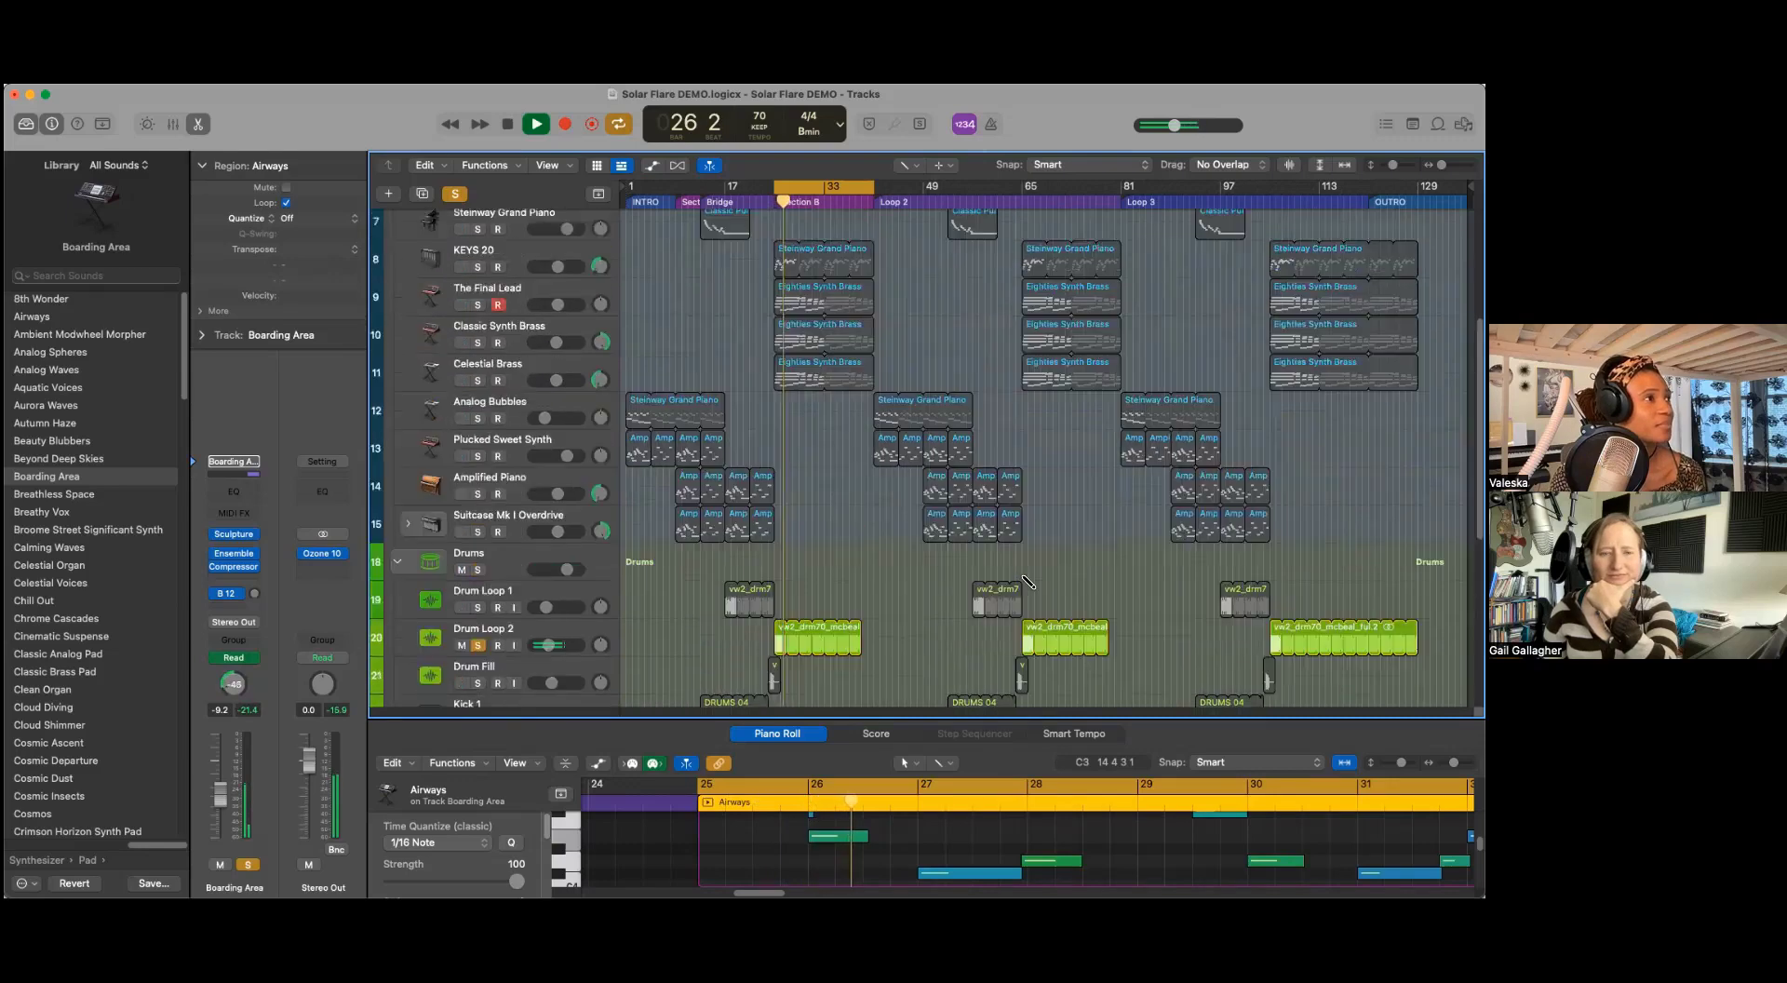
scroll(1001, 579, down, 10)
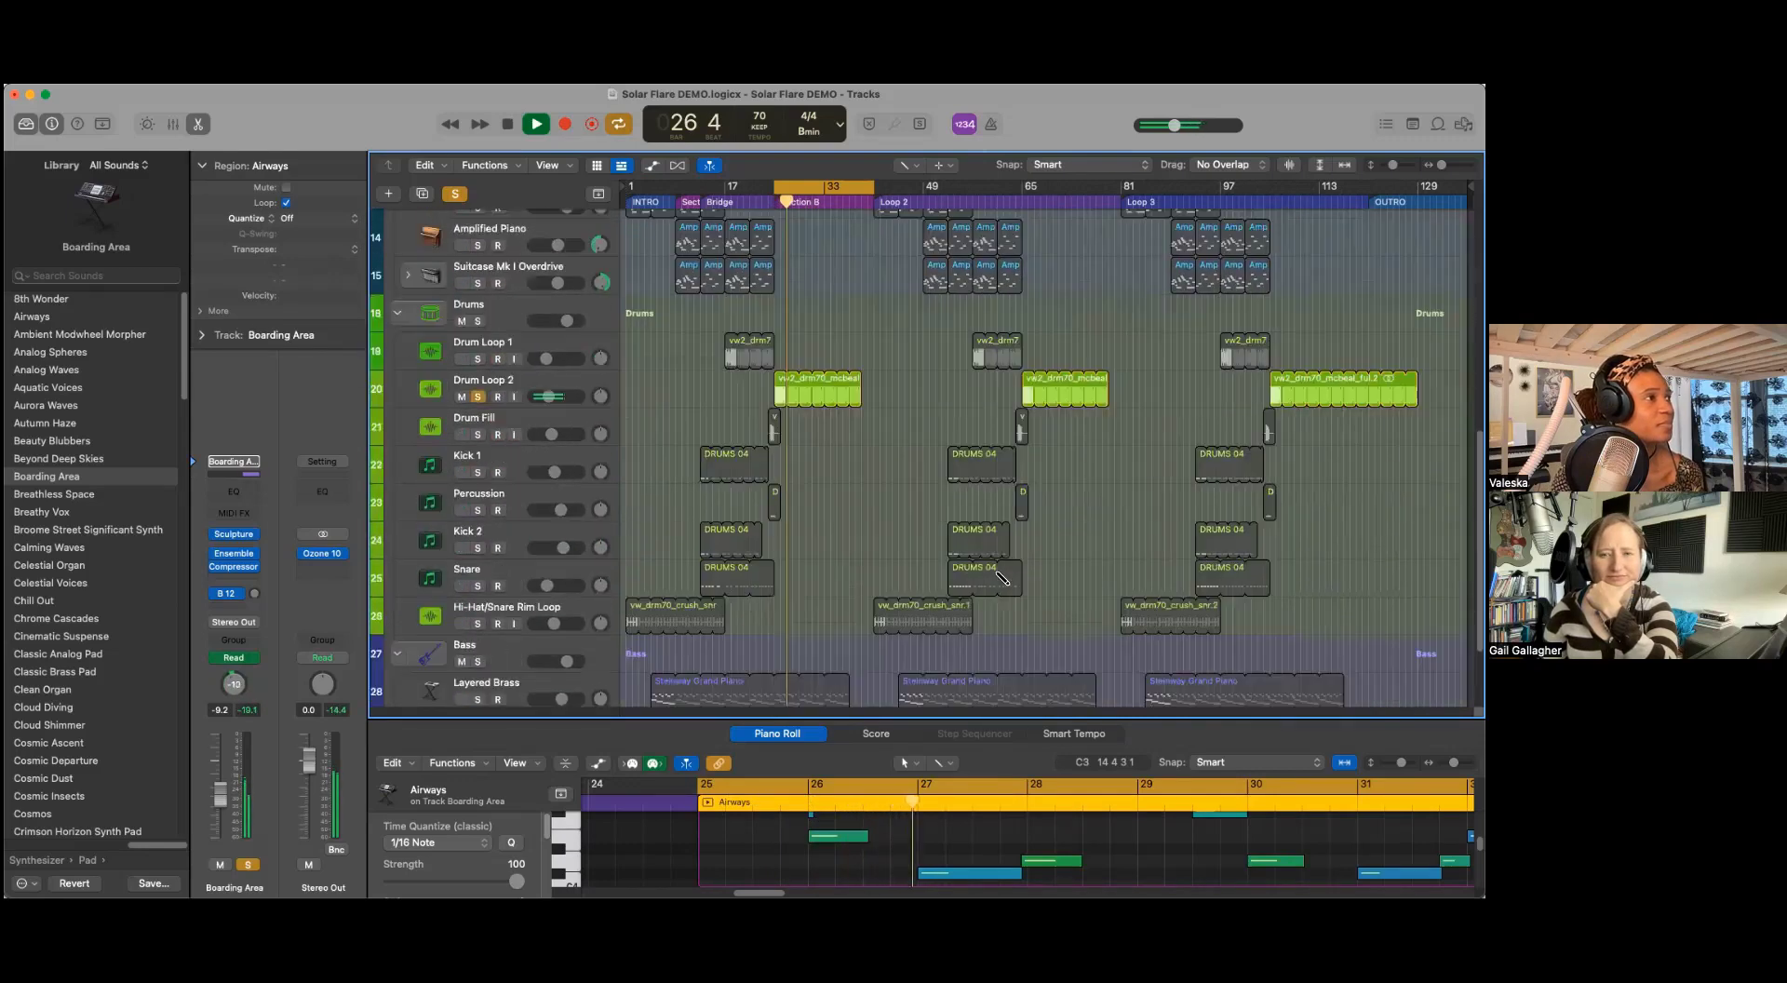
scroll(1000, 579, up, 7)
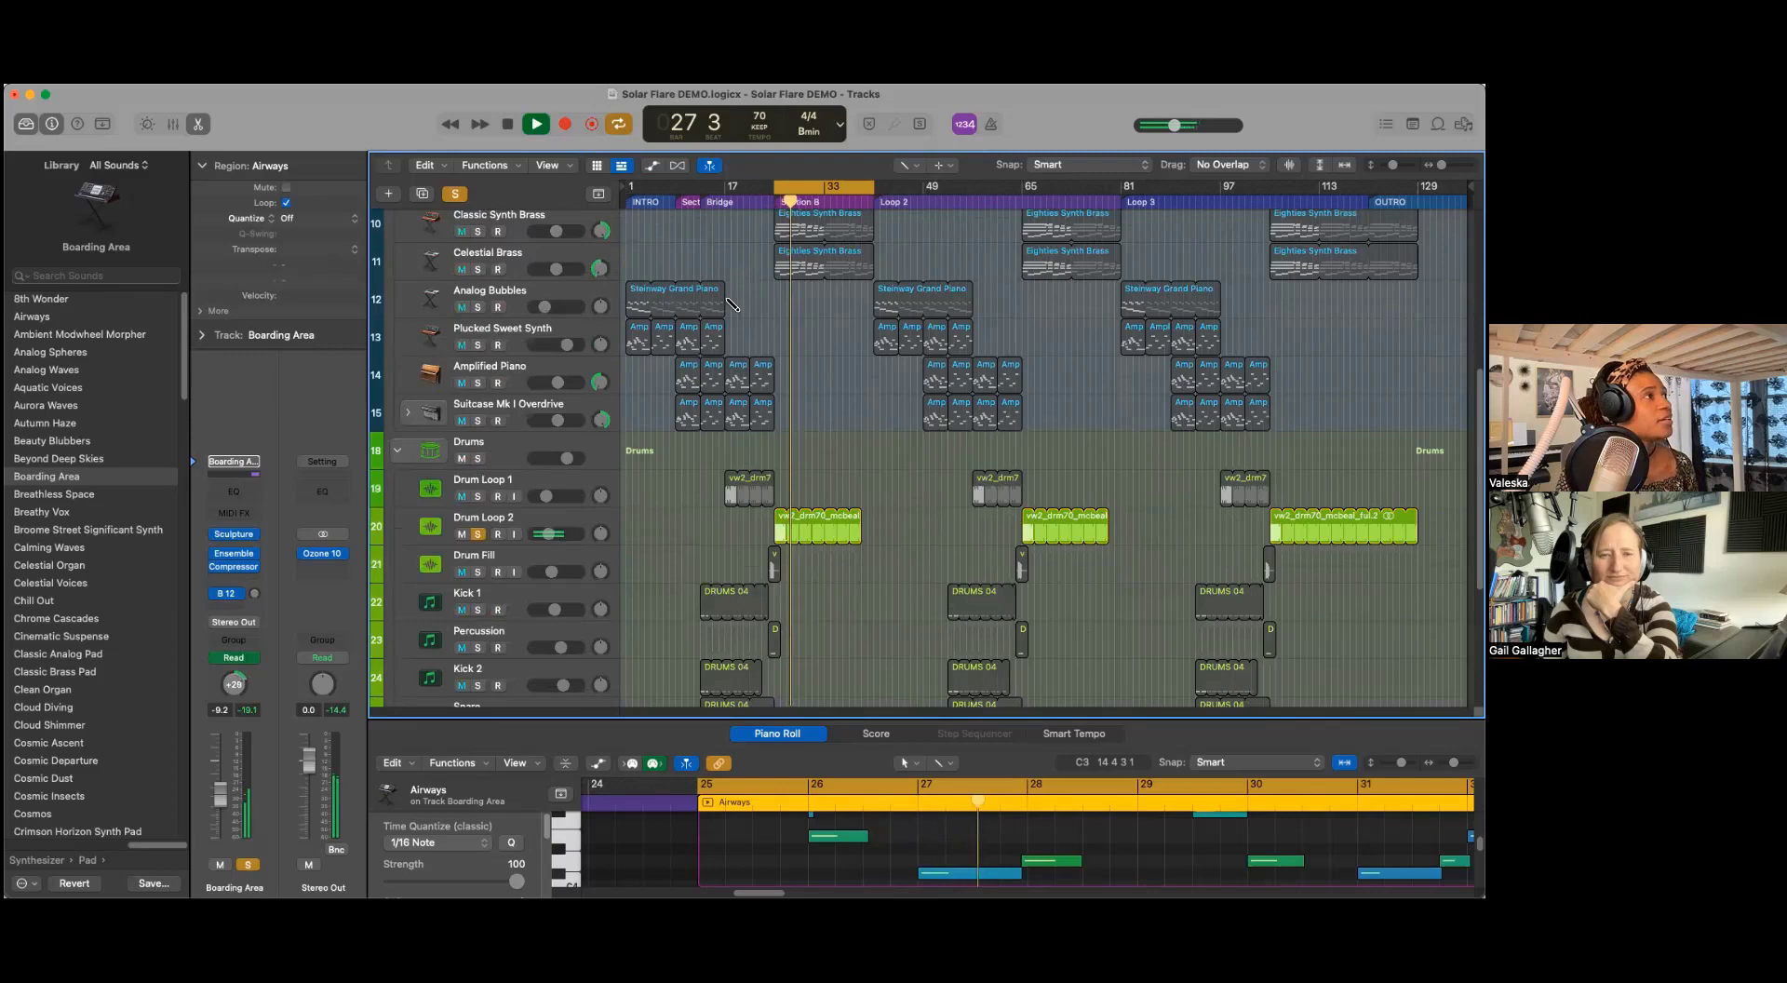
key(space)
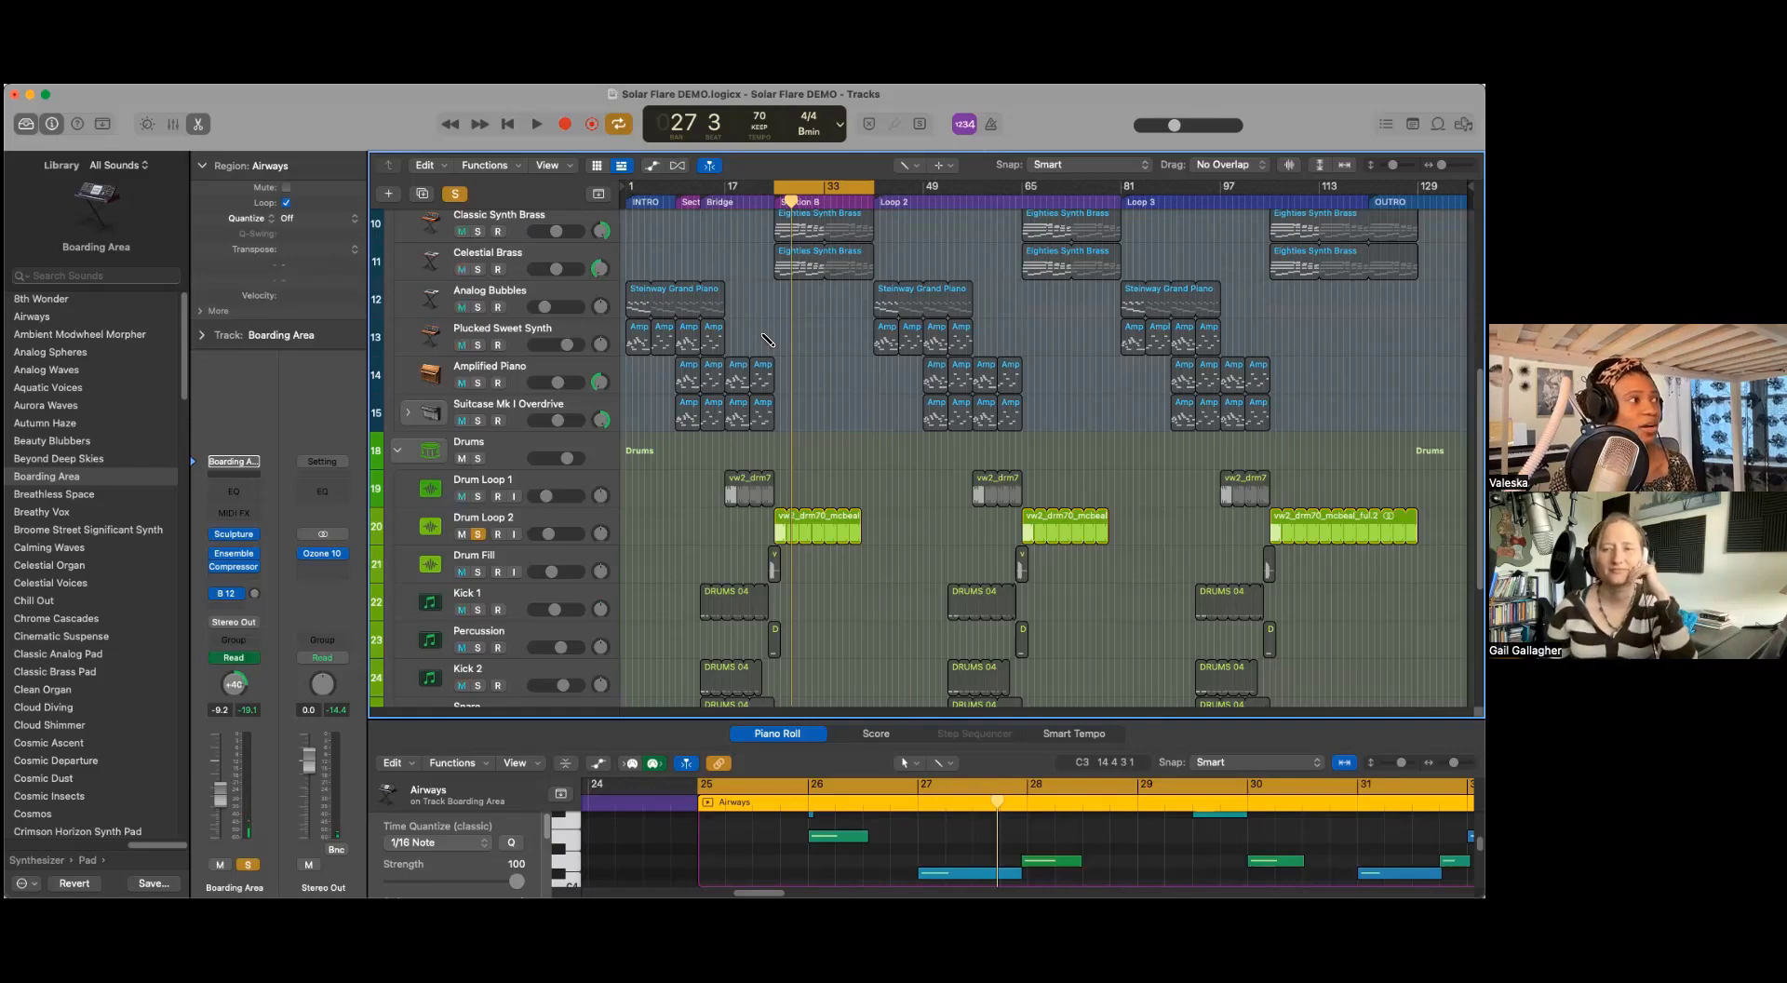
Step: Set the cycle range to about bars 21 to 27, around the drum fill between the Bridge and Section B
scroll(811, 503, down, 5)
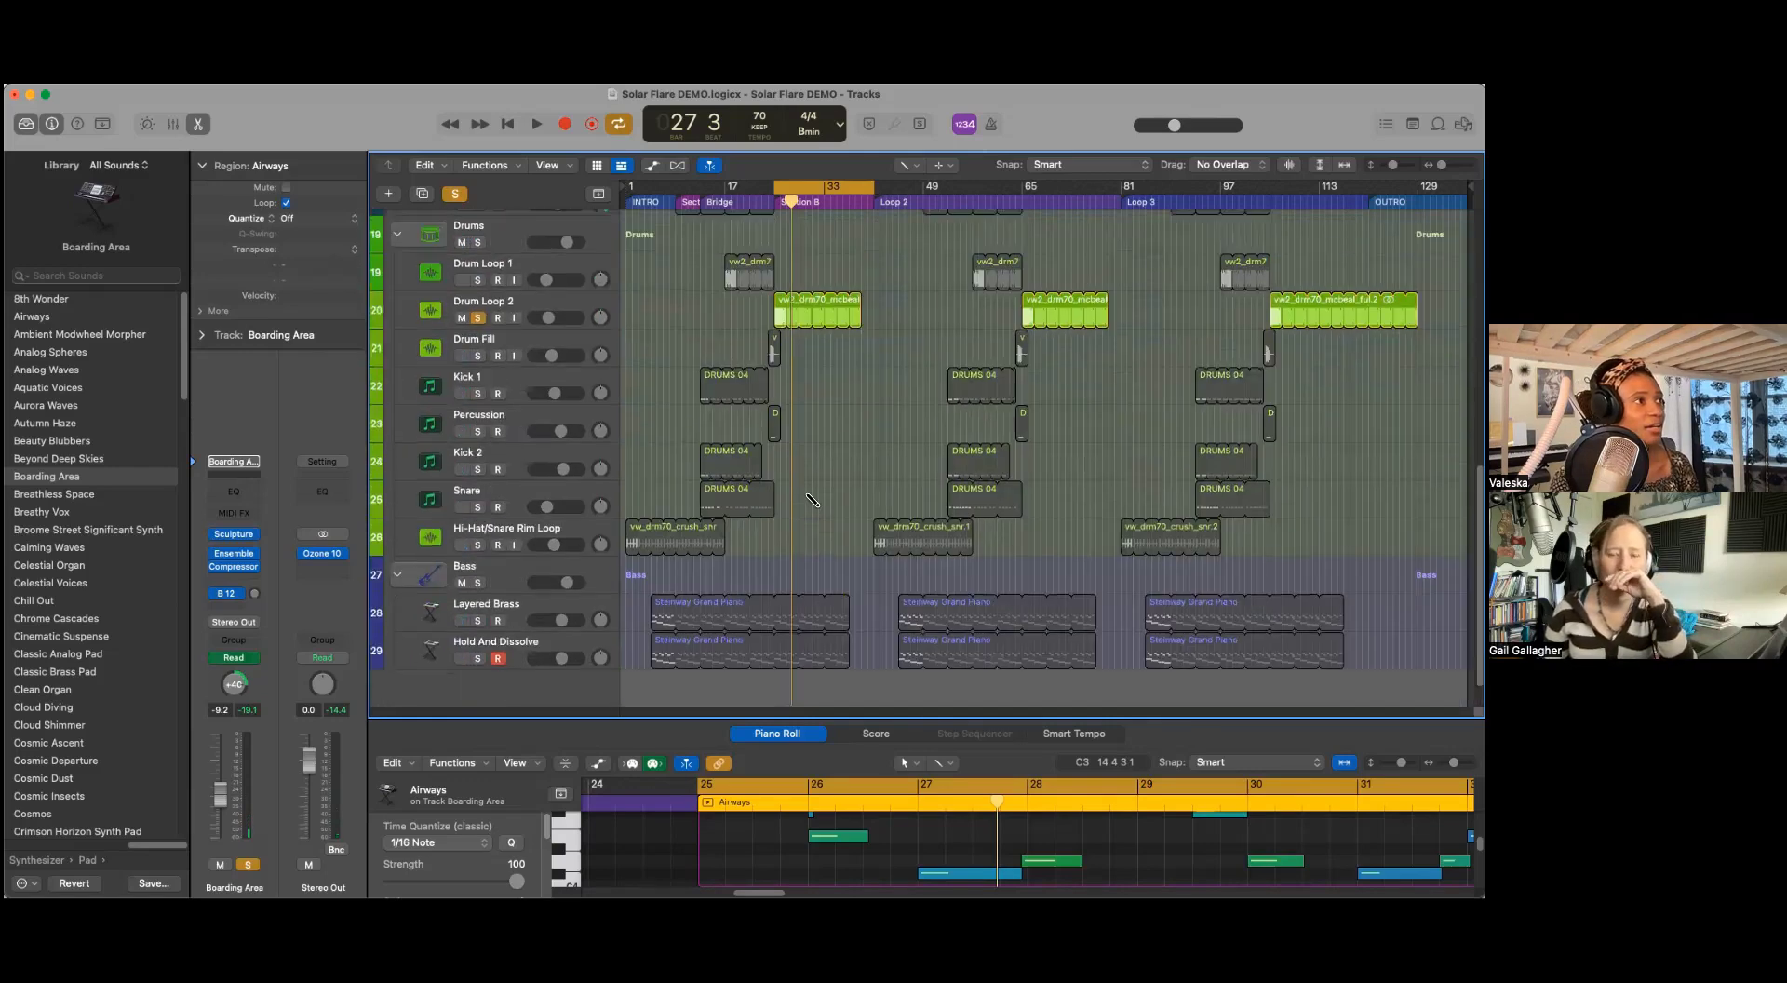
scroll(812, 501, up, 5)
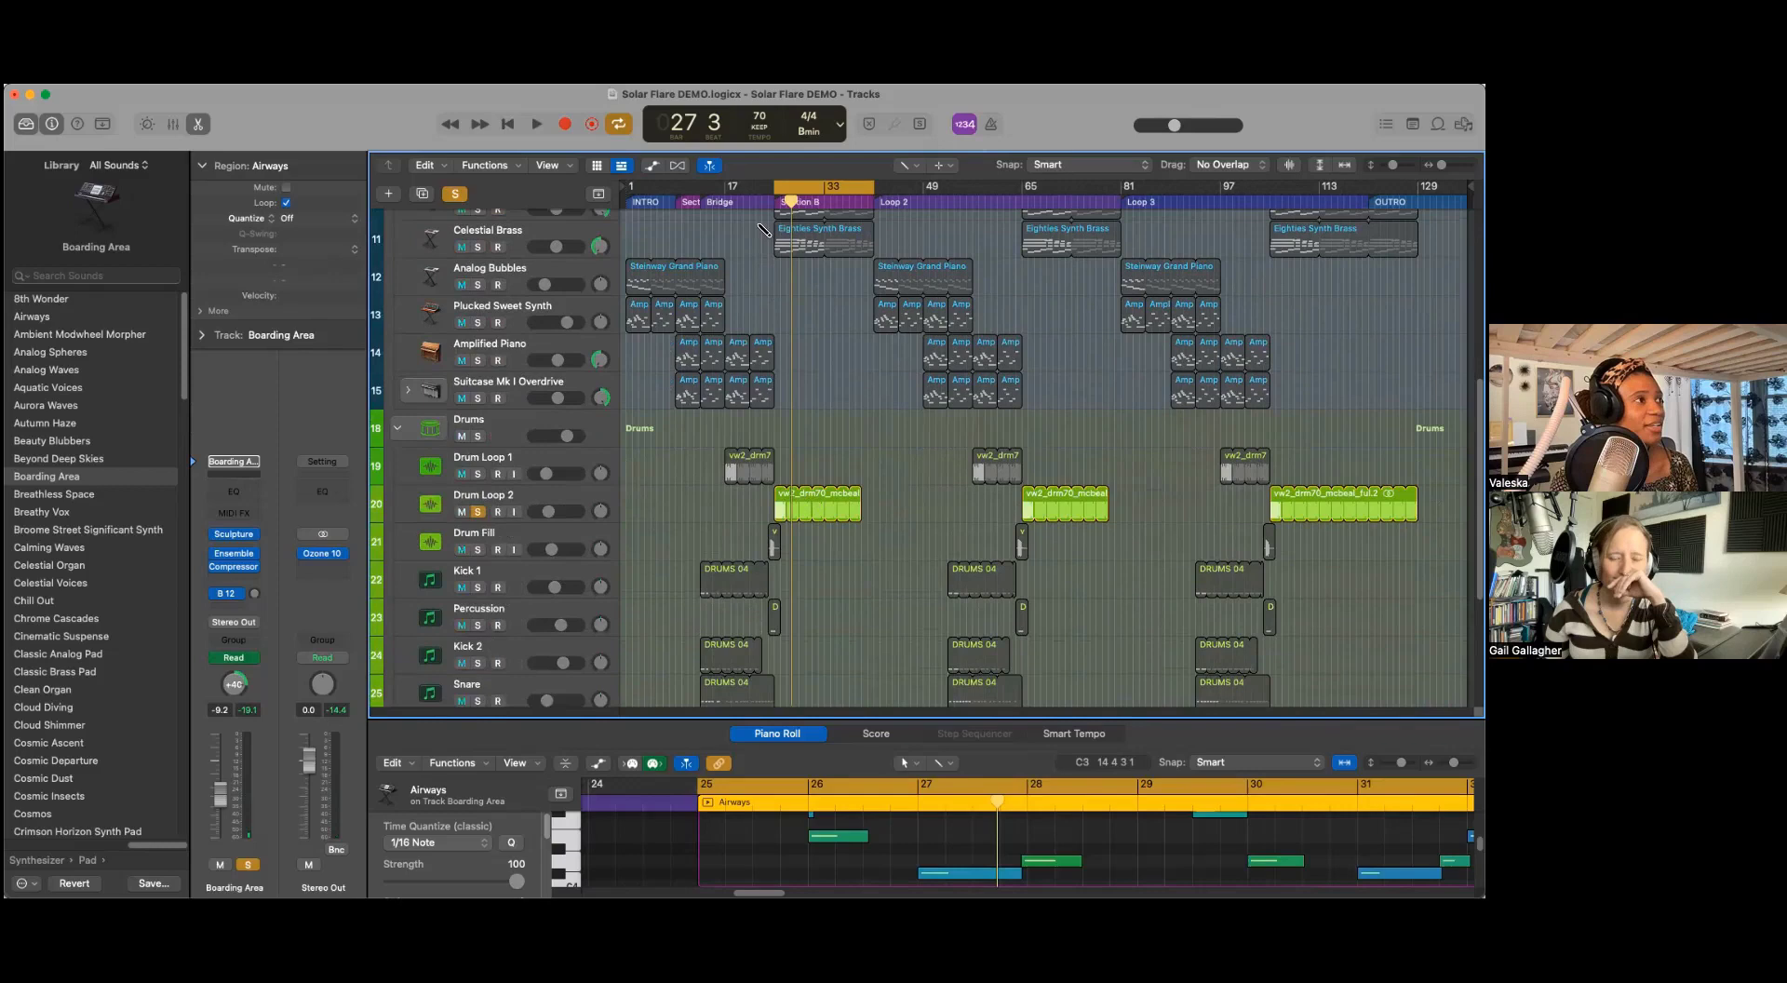
drag(775, 186, 763, 192)
drag(875, 190, 787, 199)
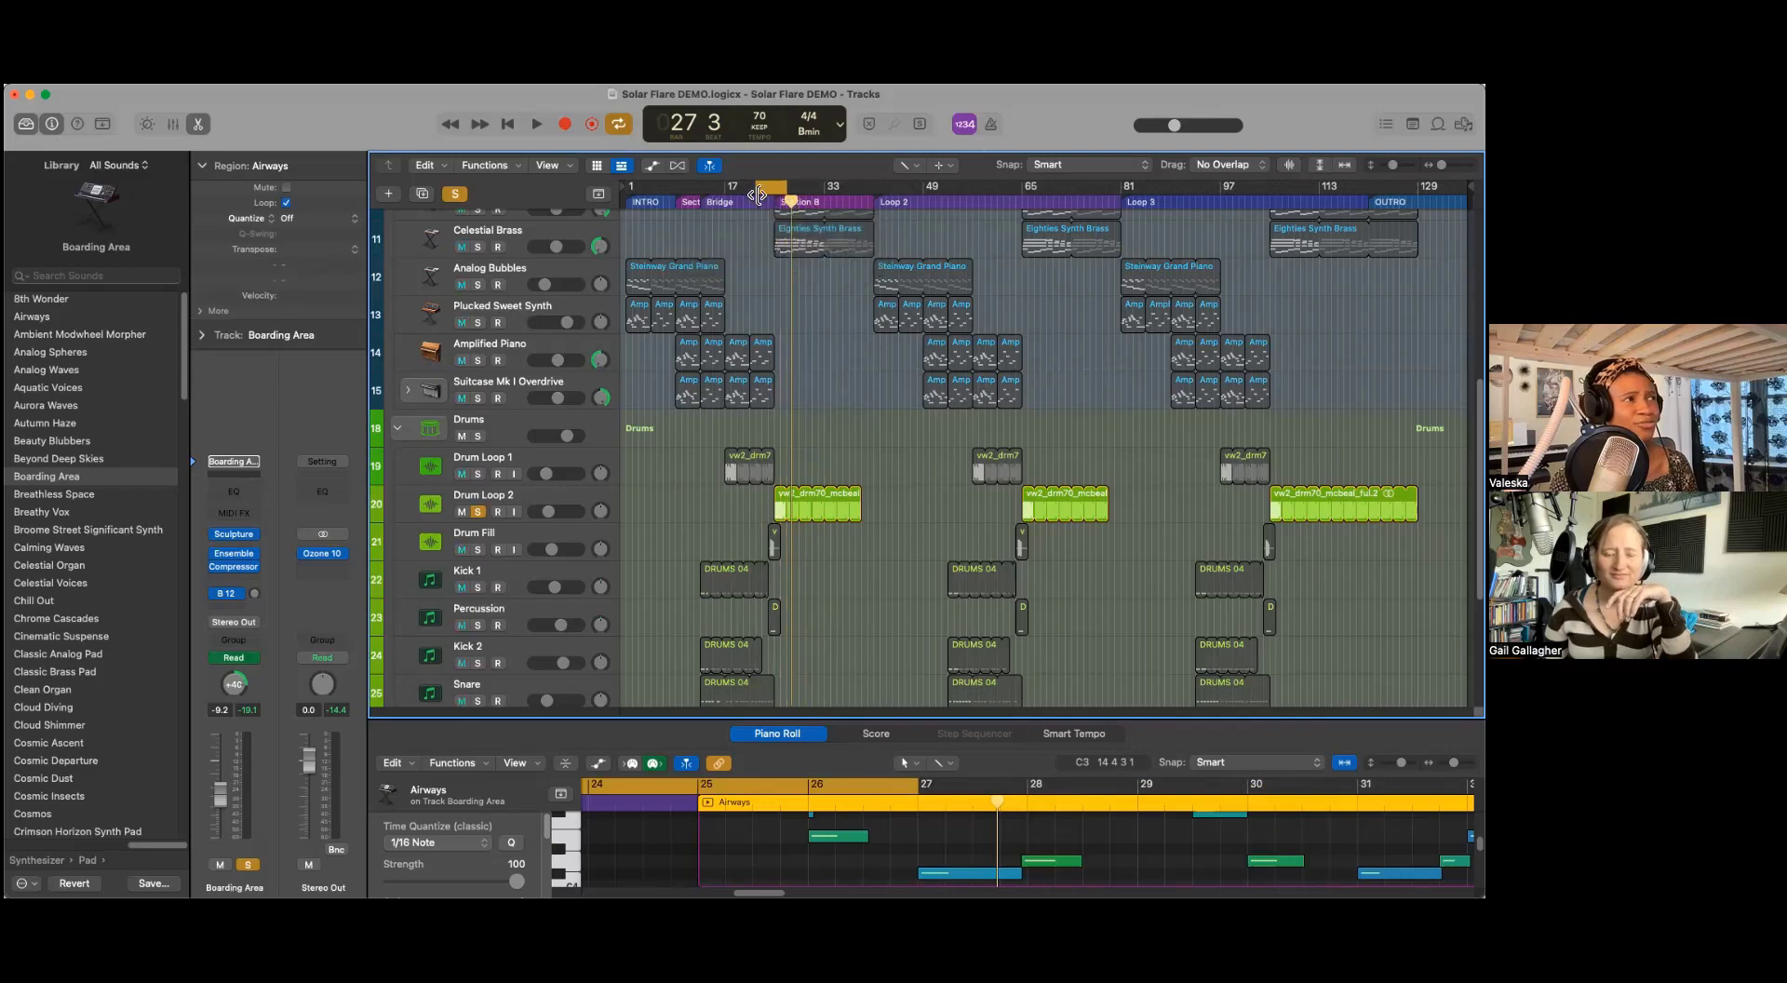
scroll(855, 626, down, 5)
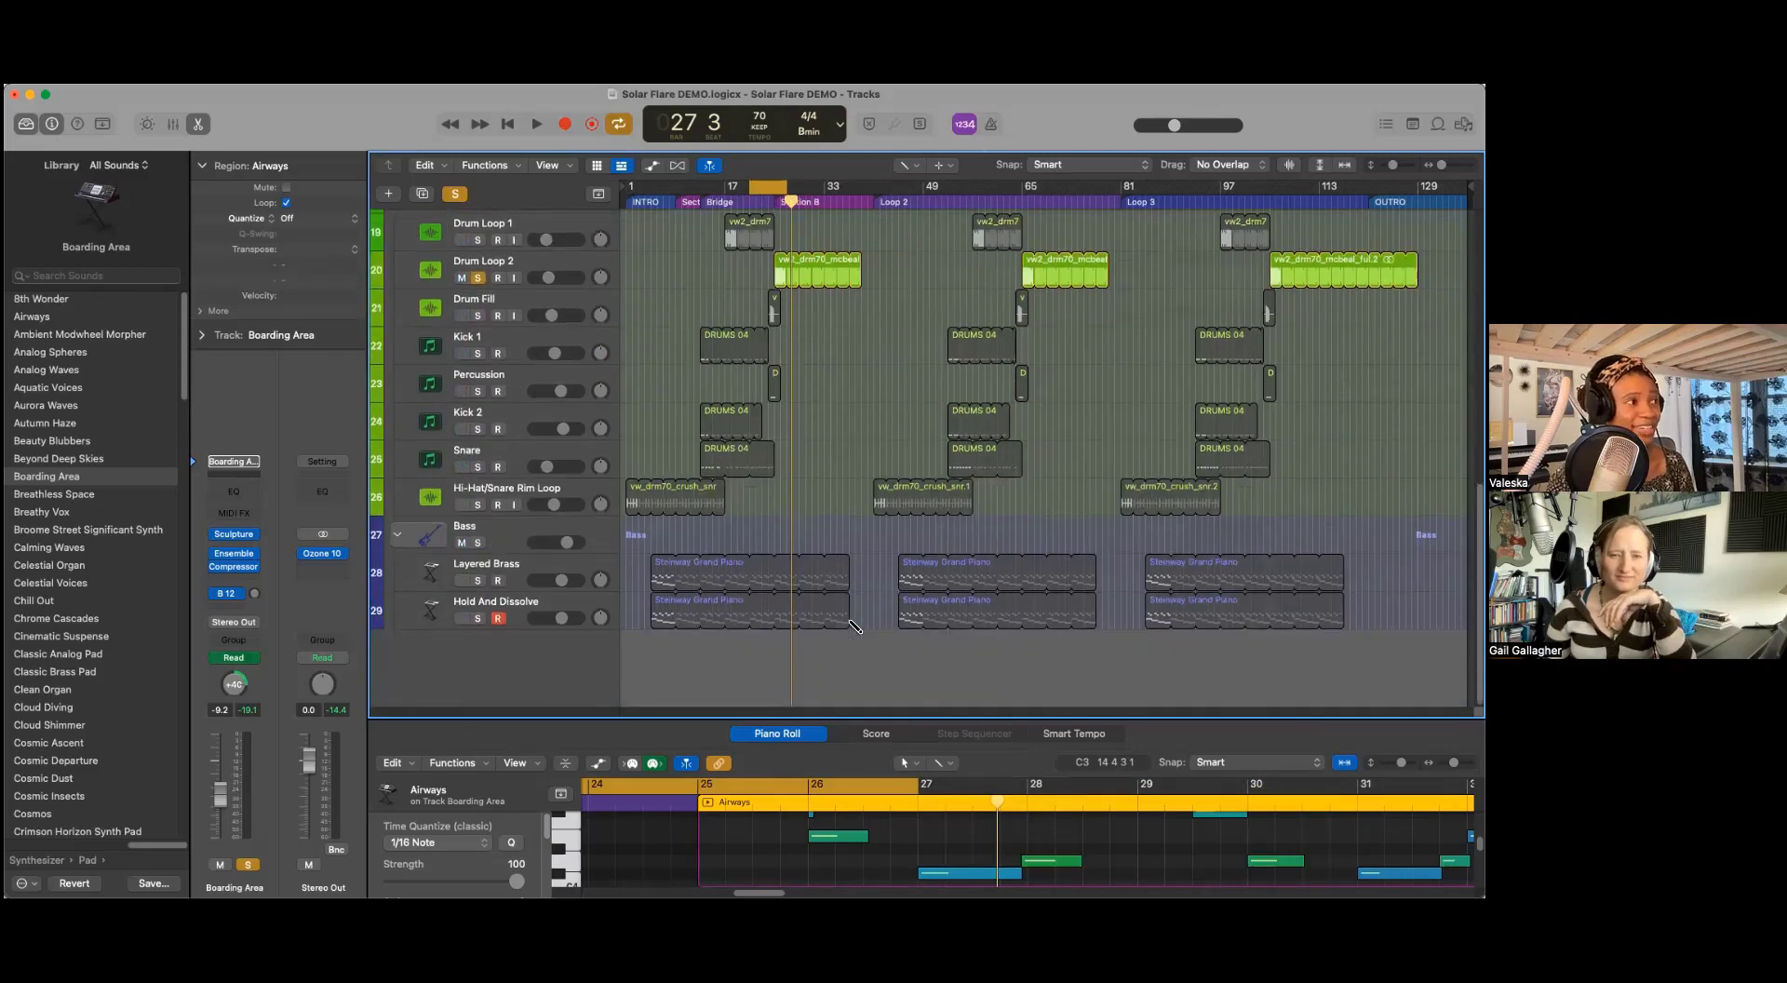
Step: Select the Drum Loop 2 track and move the cycle range to the start of Section B, about bars 25 to 31
scroll(854, 626, up, 2)
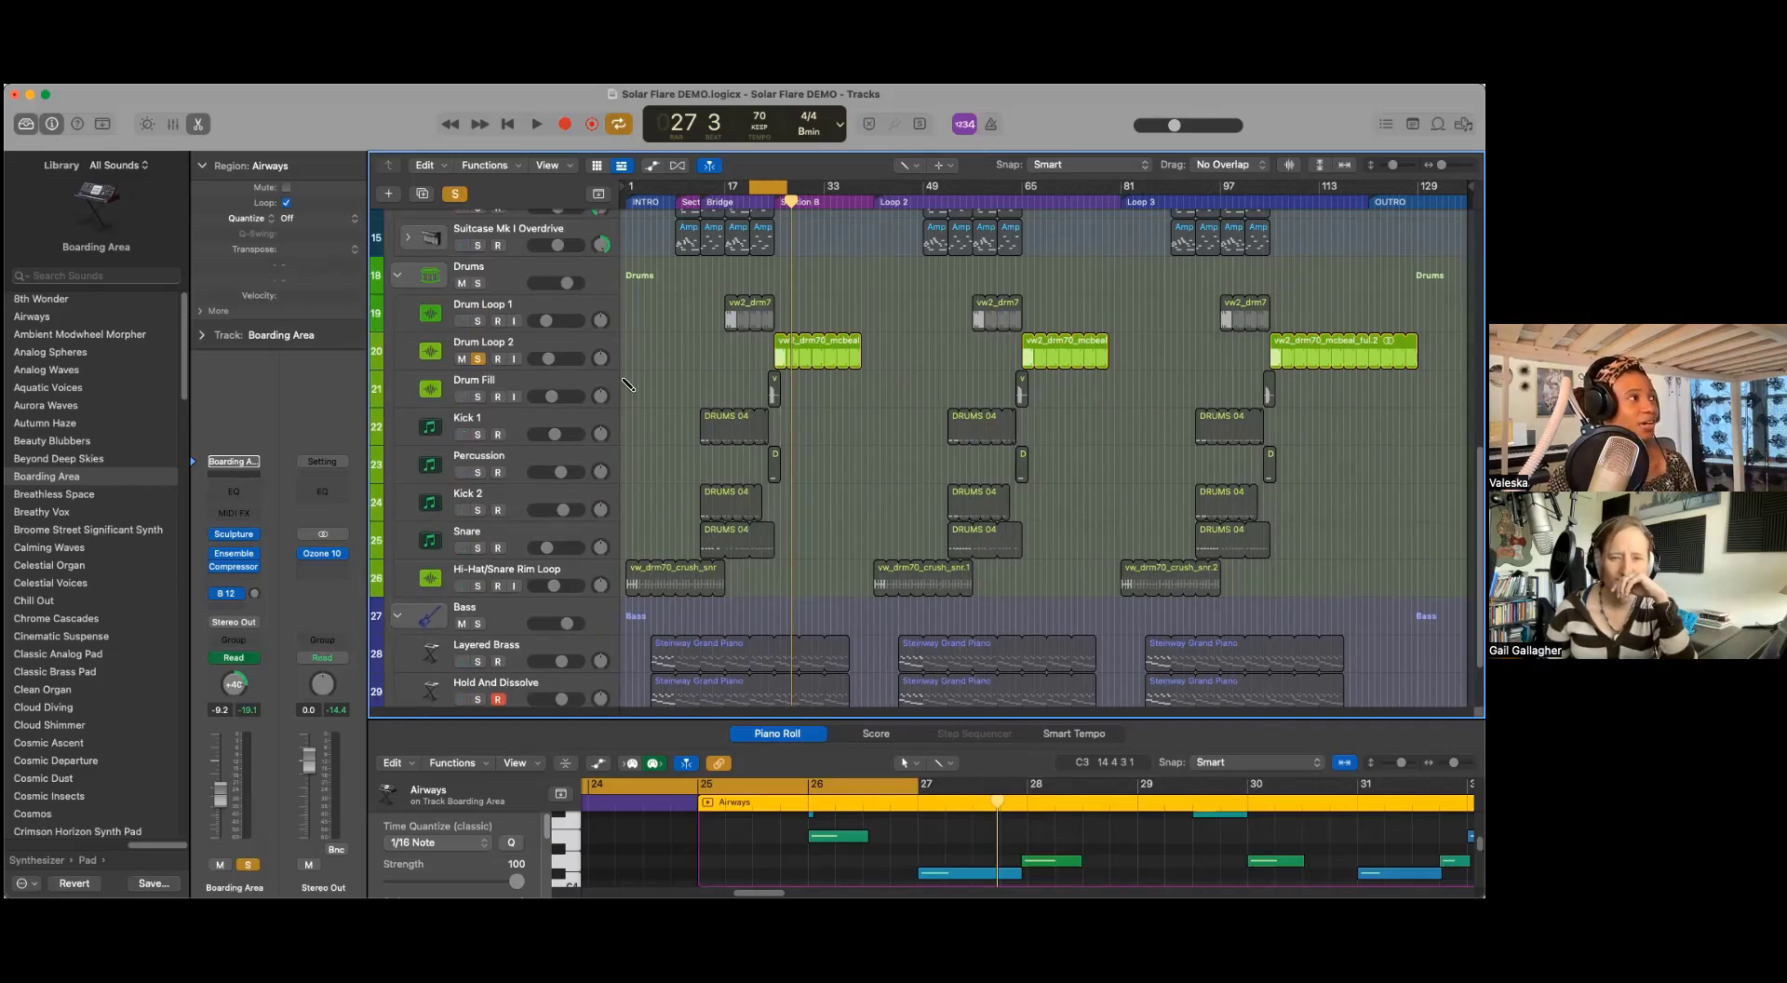
click(579, 352)
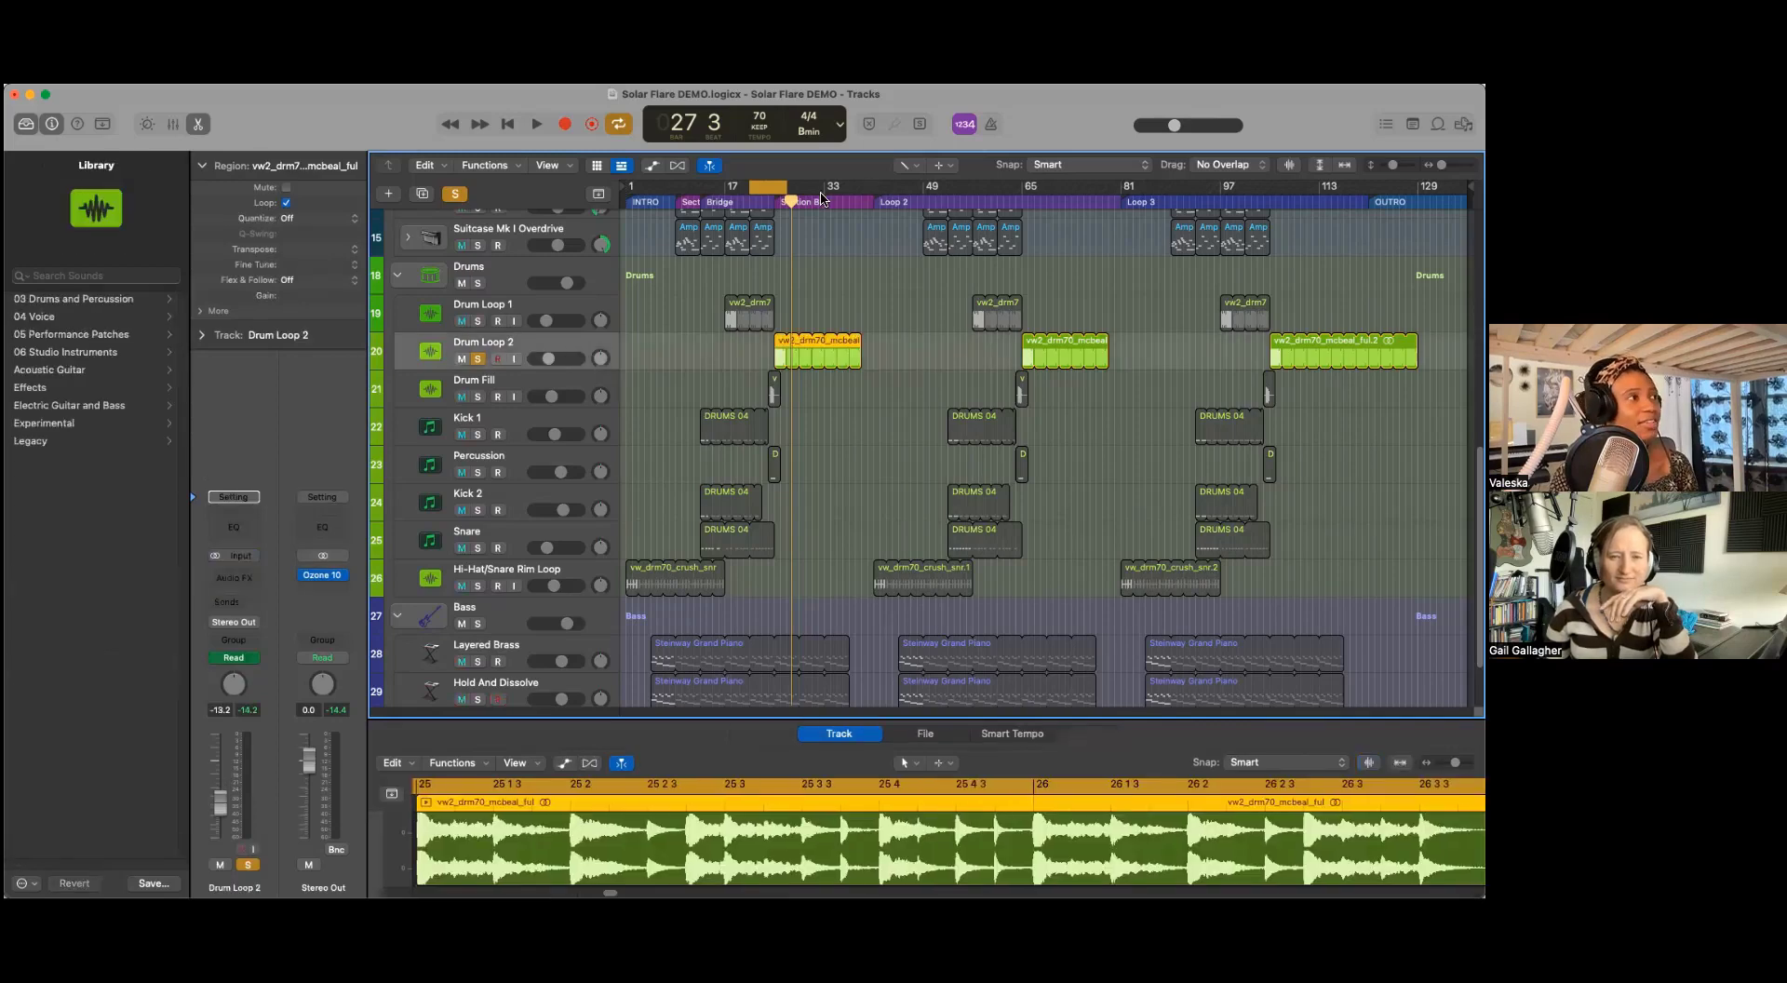
drag(770, 187, 796, 193)
scroll(921, 453, up, 5)
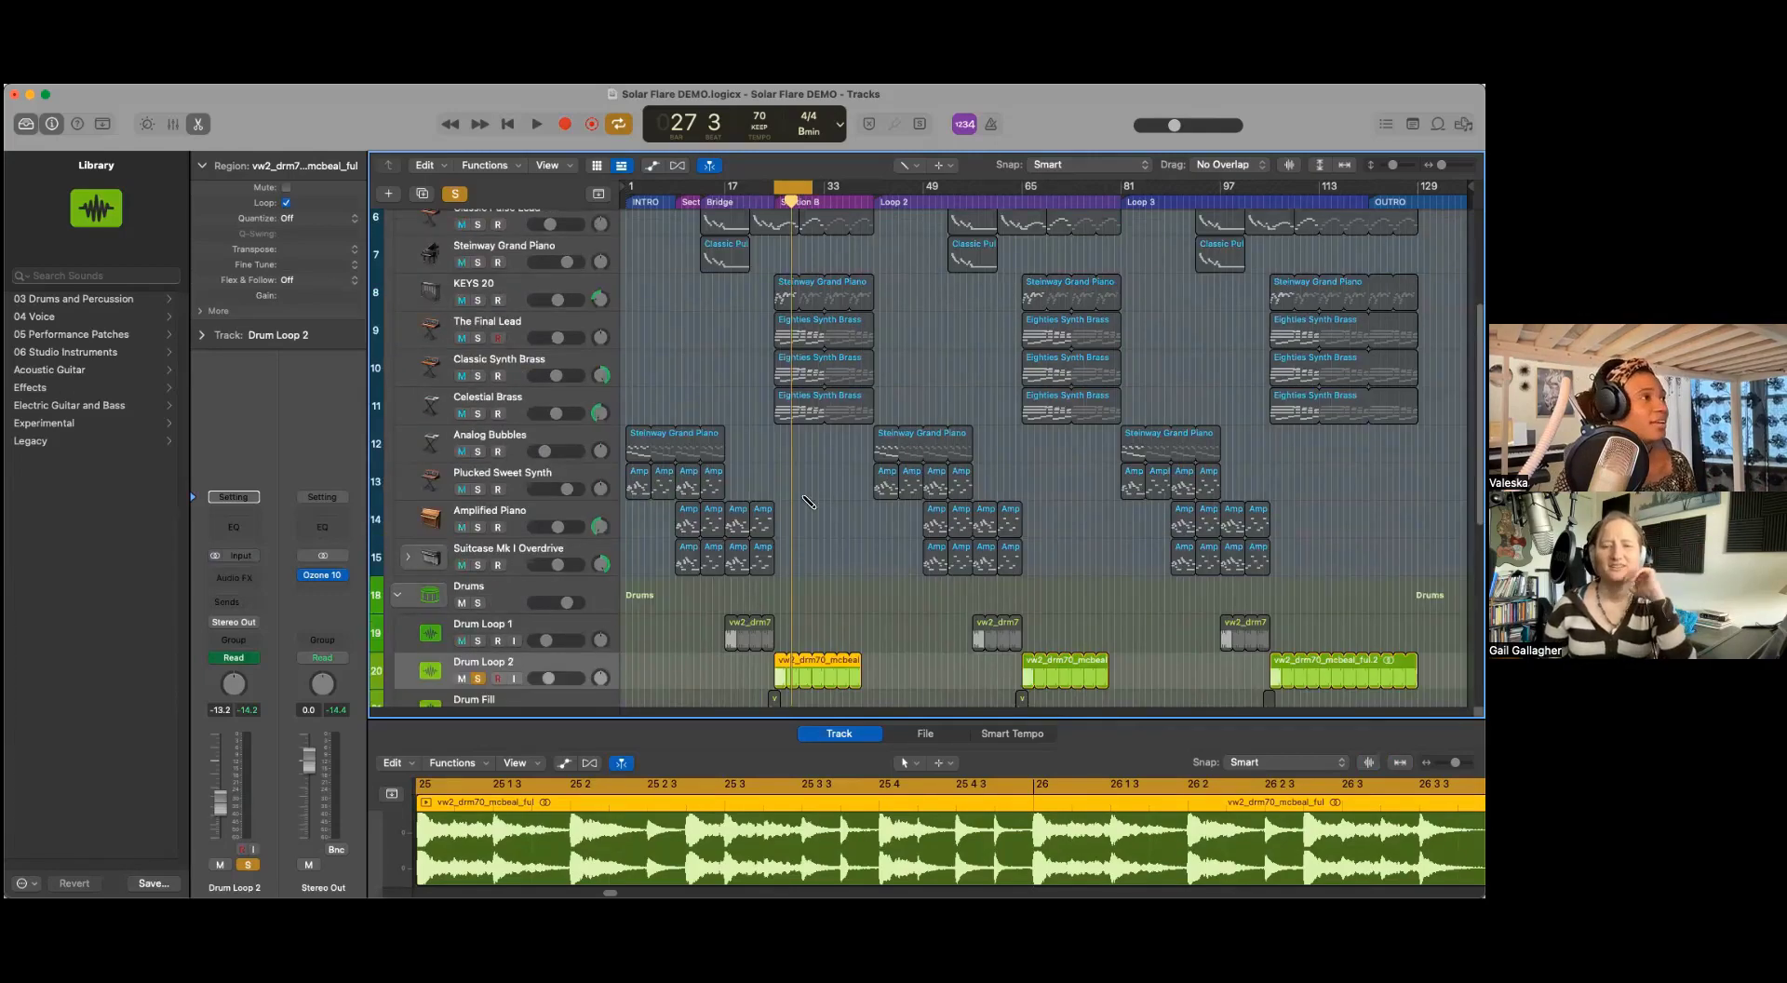
scroll(810, 503, up, 3)
scroll(817, 515, down, 8)
scroll(817, 515, down, 2)
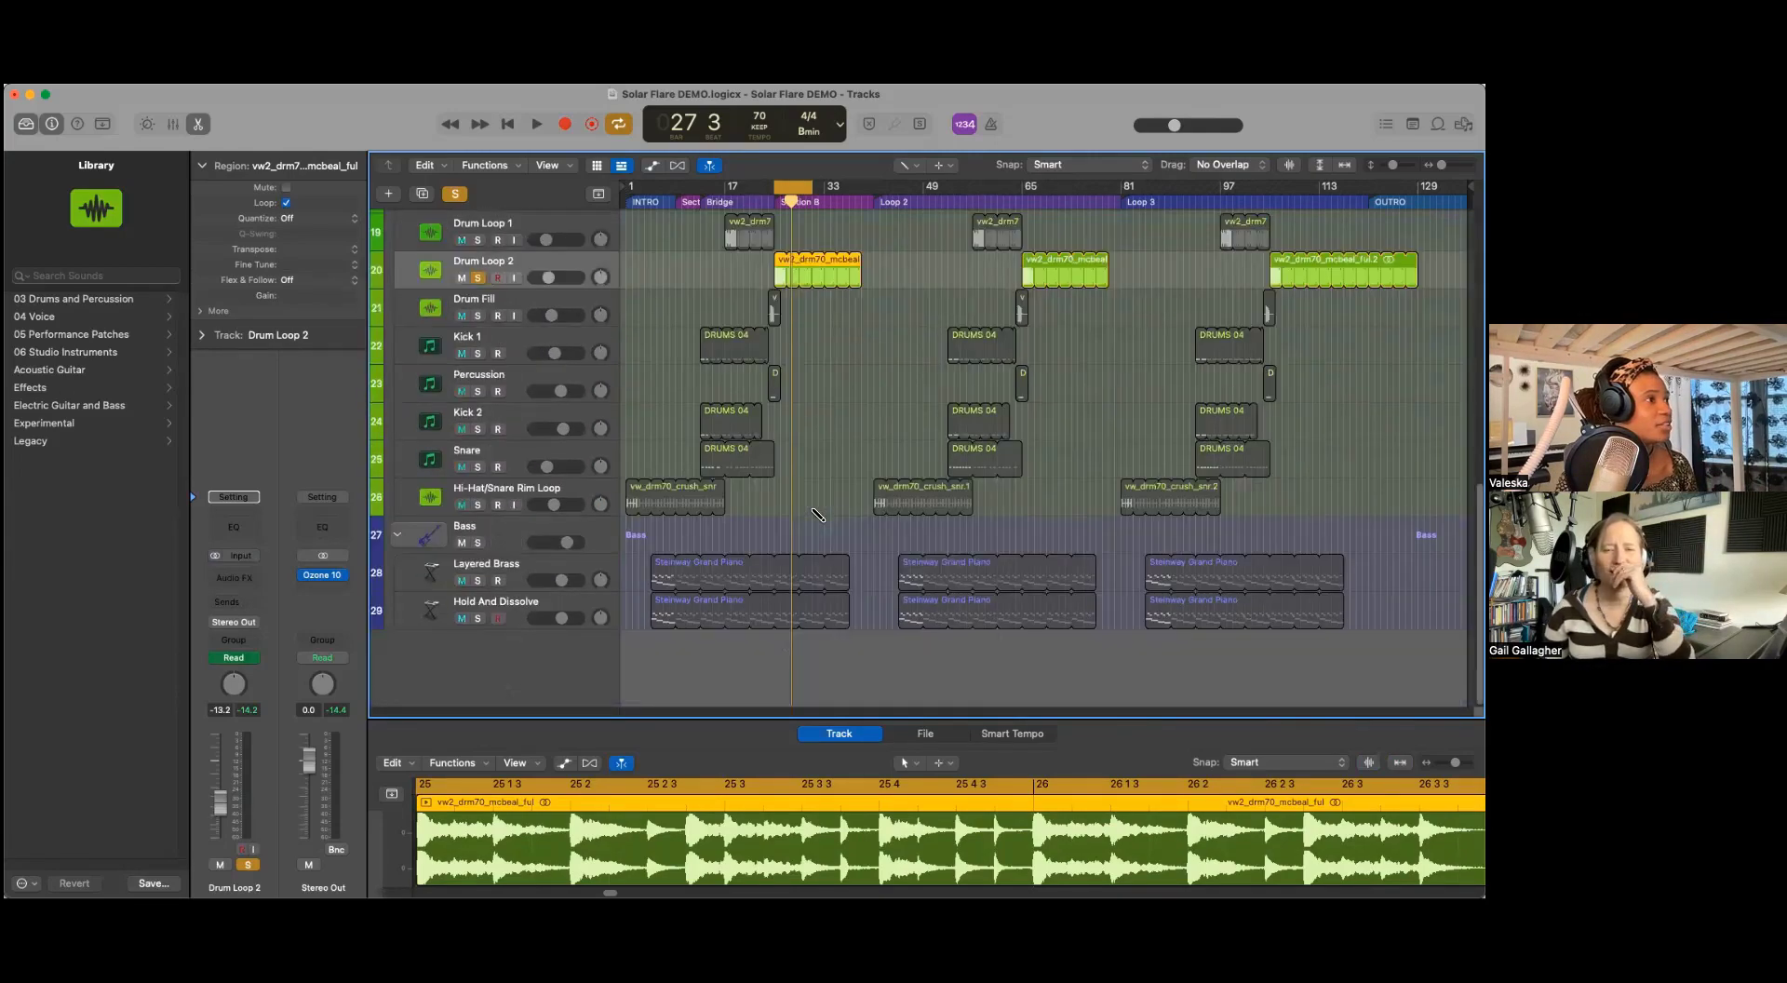
scroll(817, 515, up, 5)
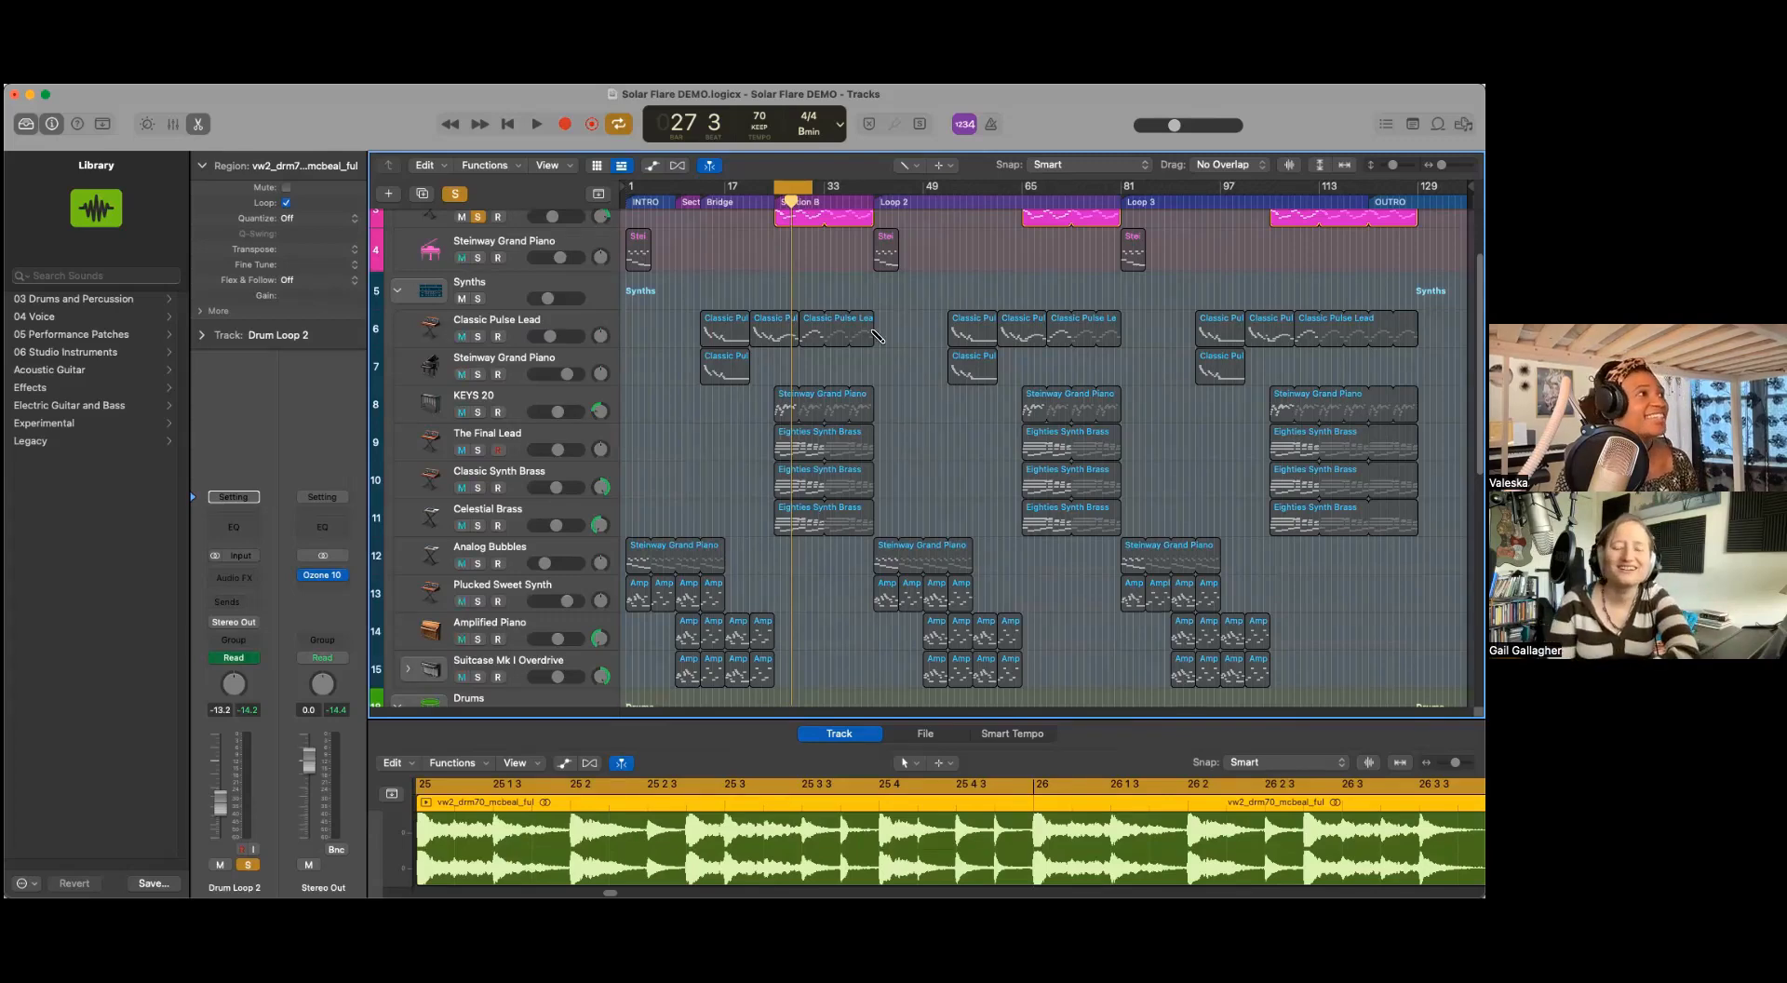
Step: Extend the cycle range over bars 1 to 41, from the intro through Section B, and move the playhead to bar 41
click(782, 189)
click(782, 191)
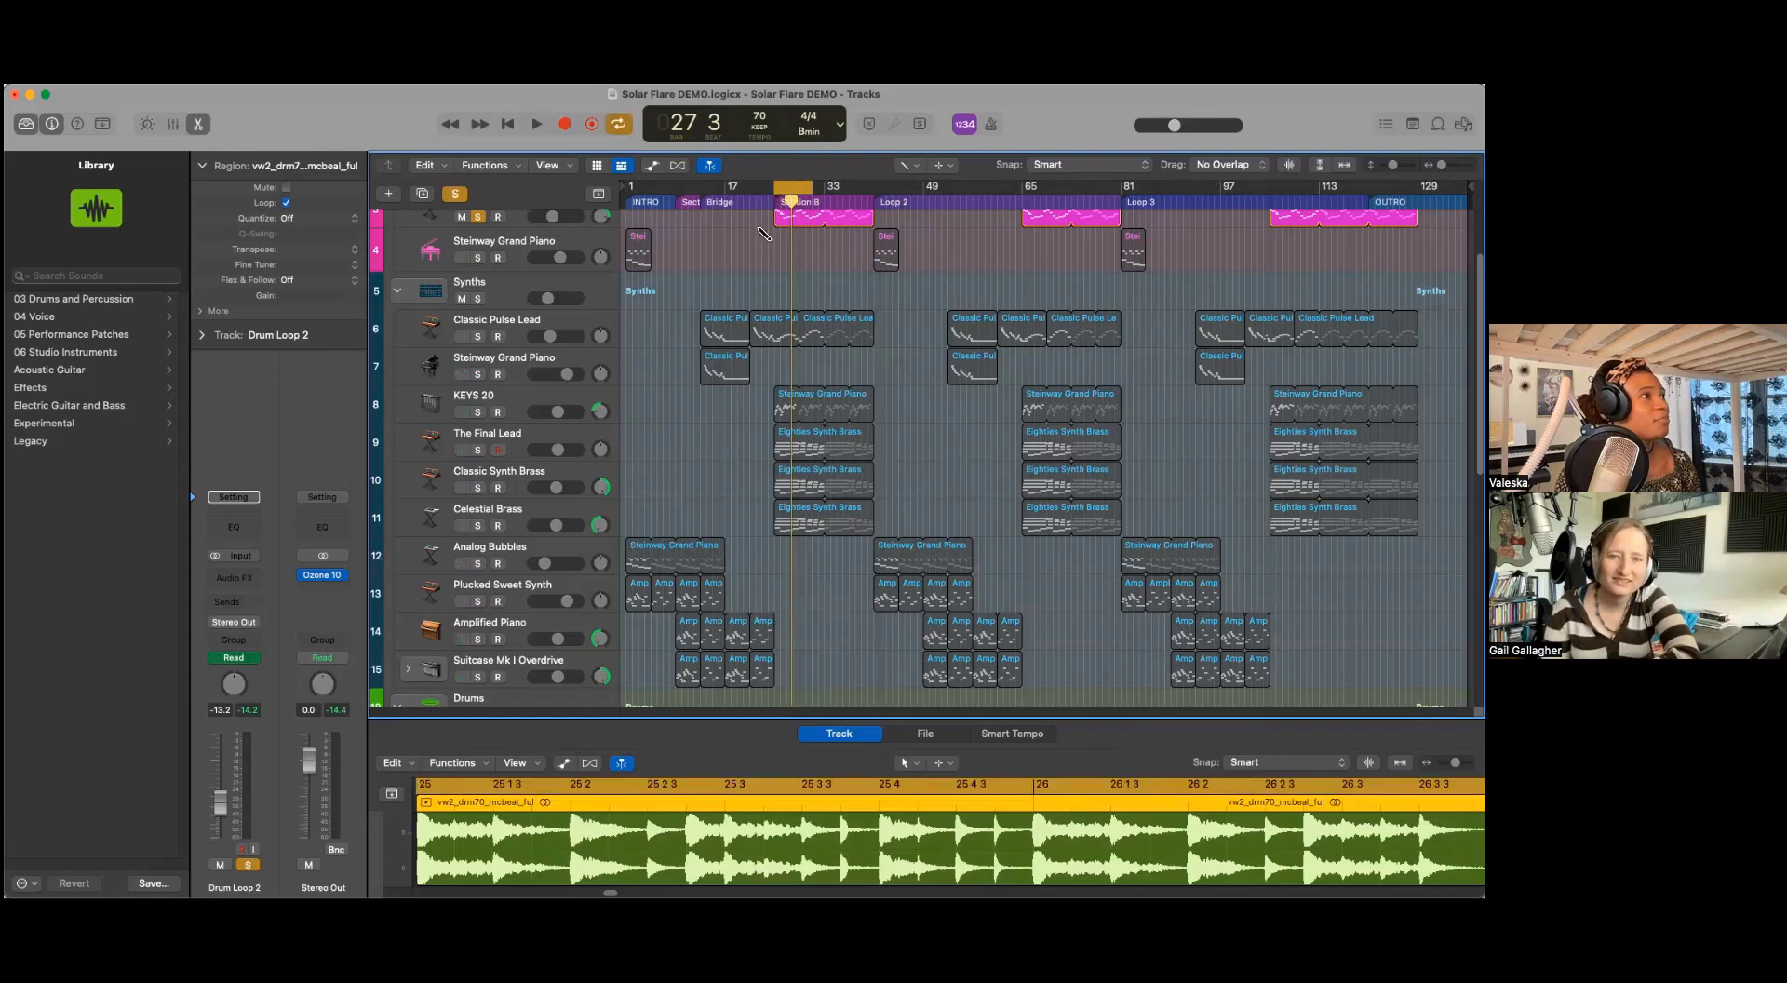
drag(777, 187, 605, 191)
drag(813, 189, 873, 203)
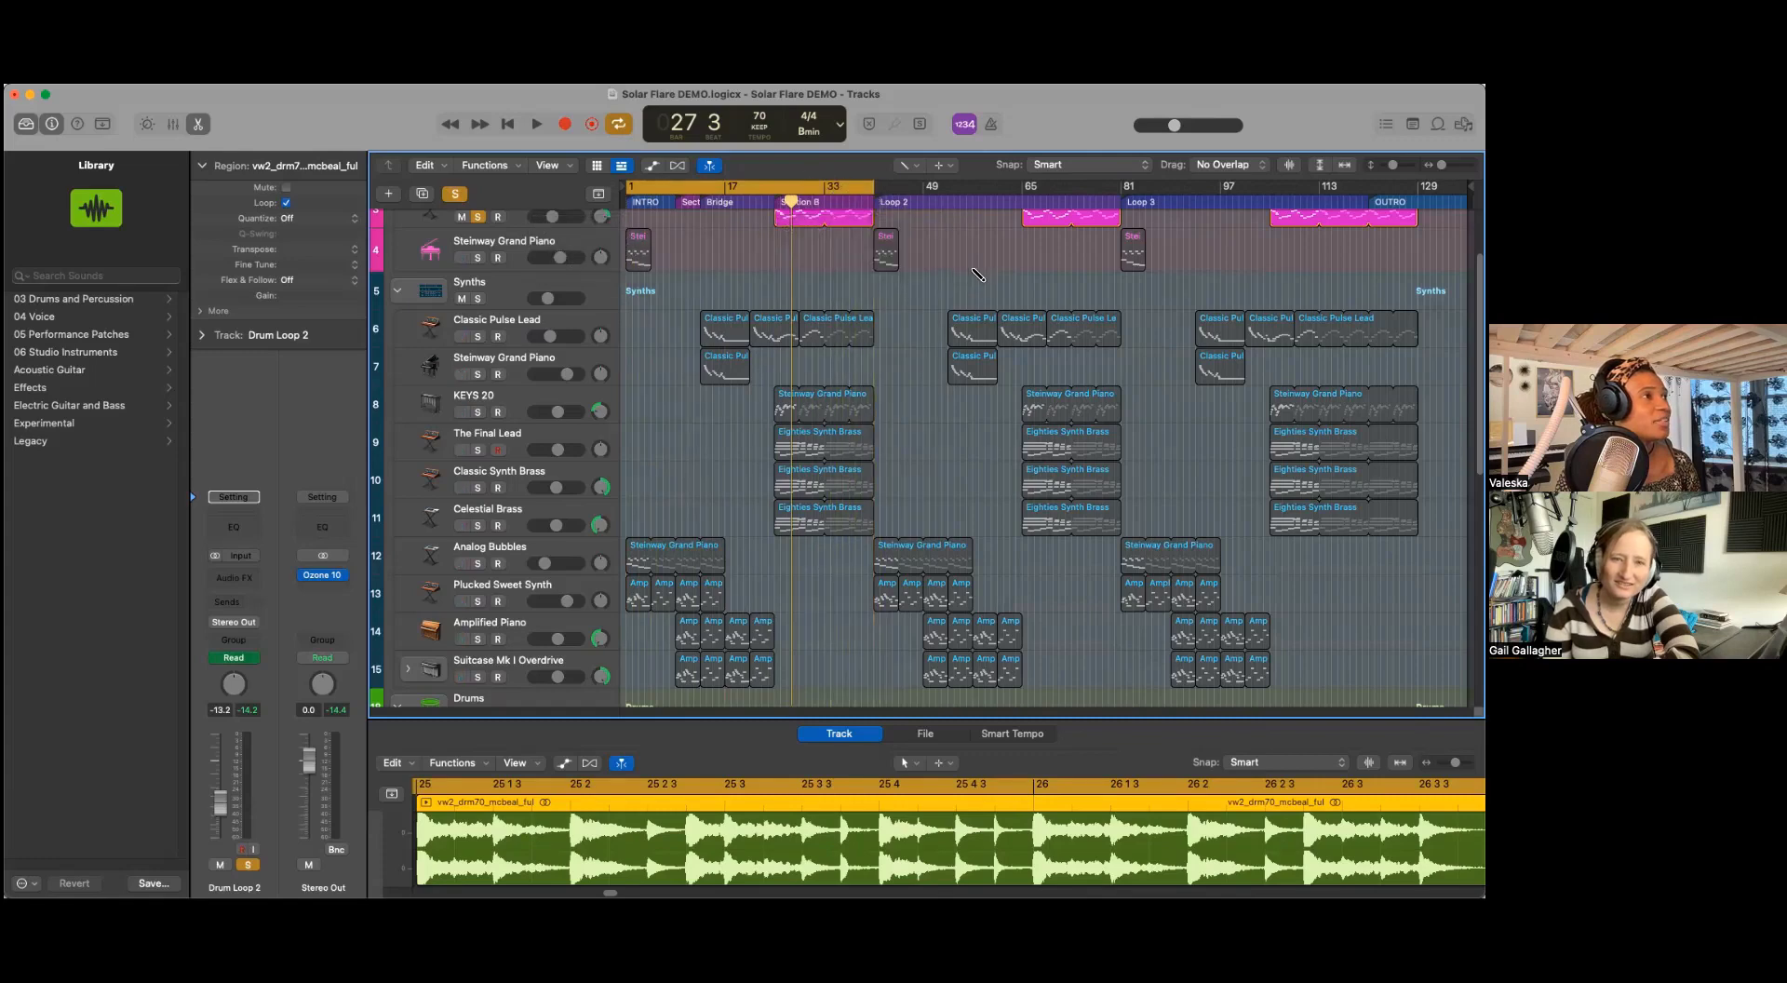
click(619, 126)
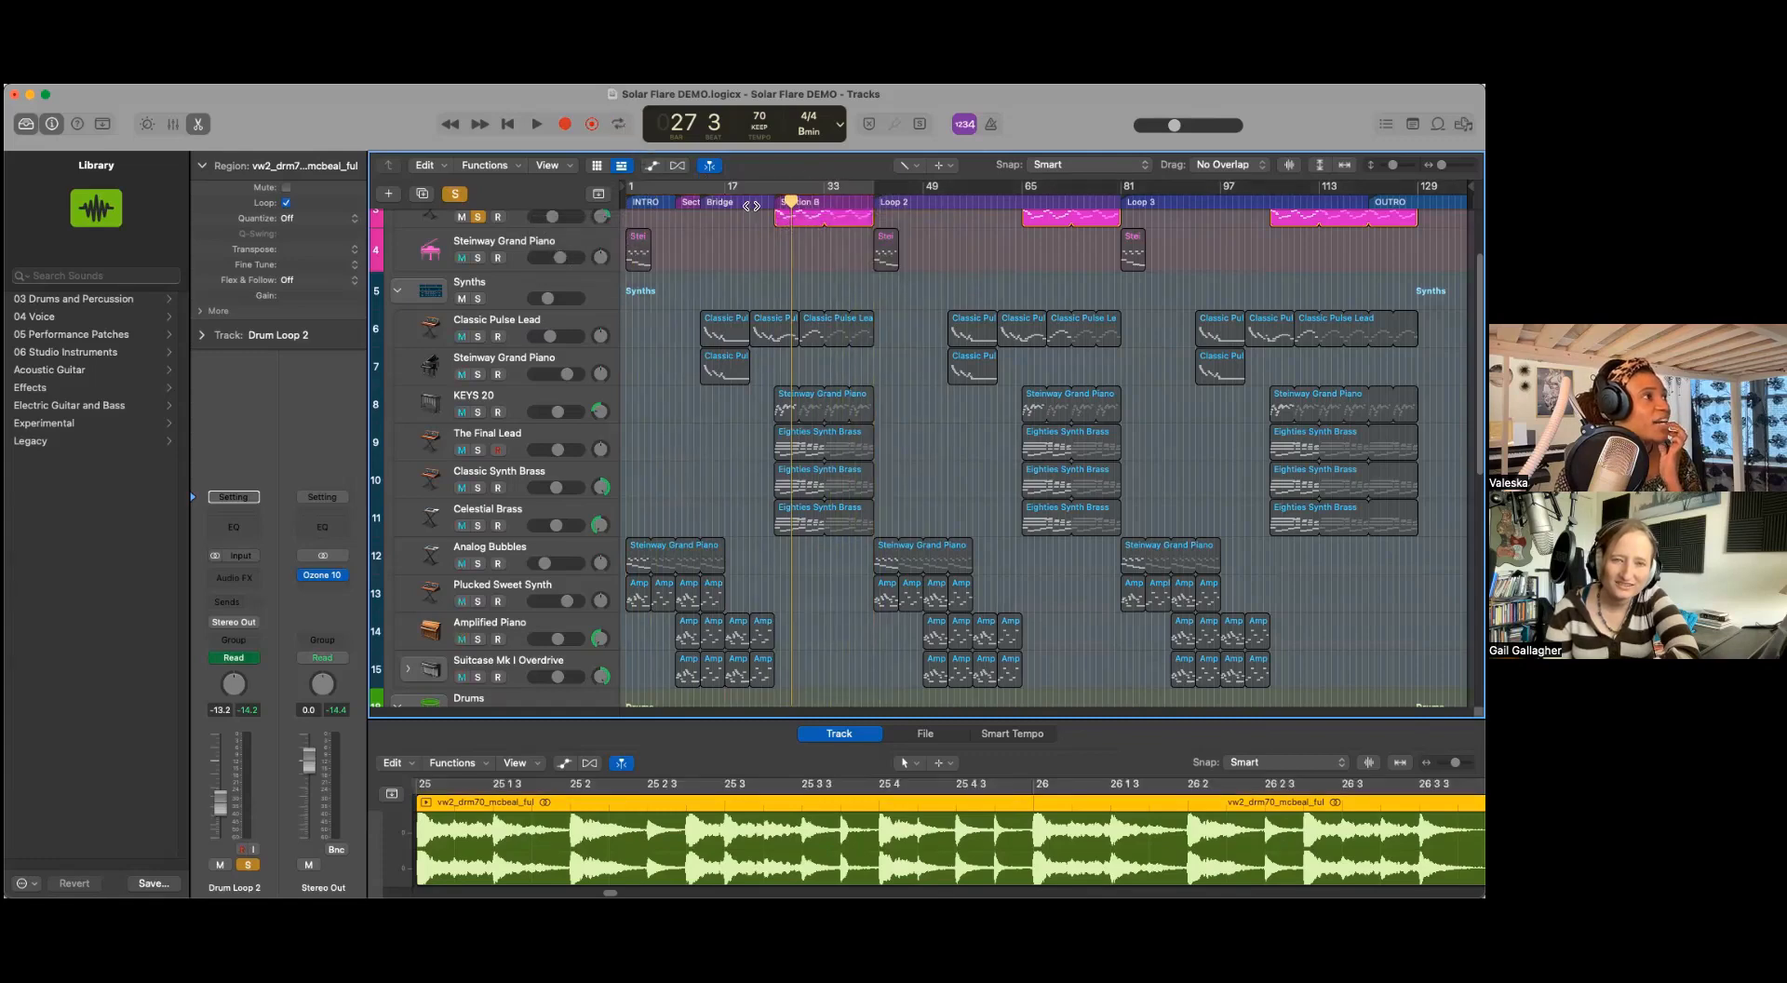
click(620, 126)
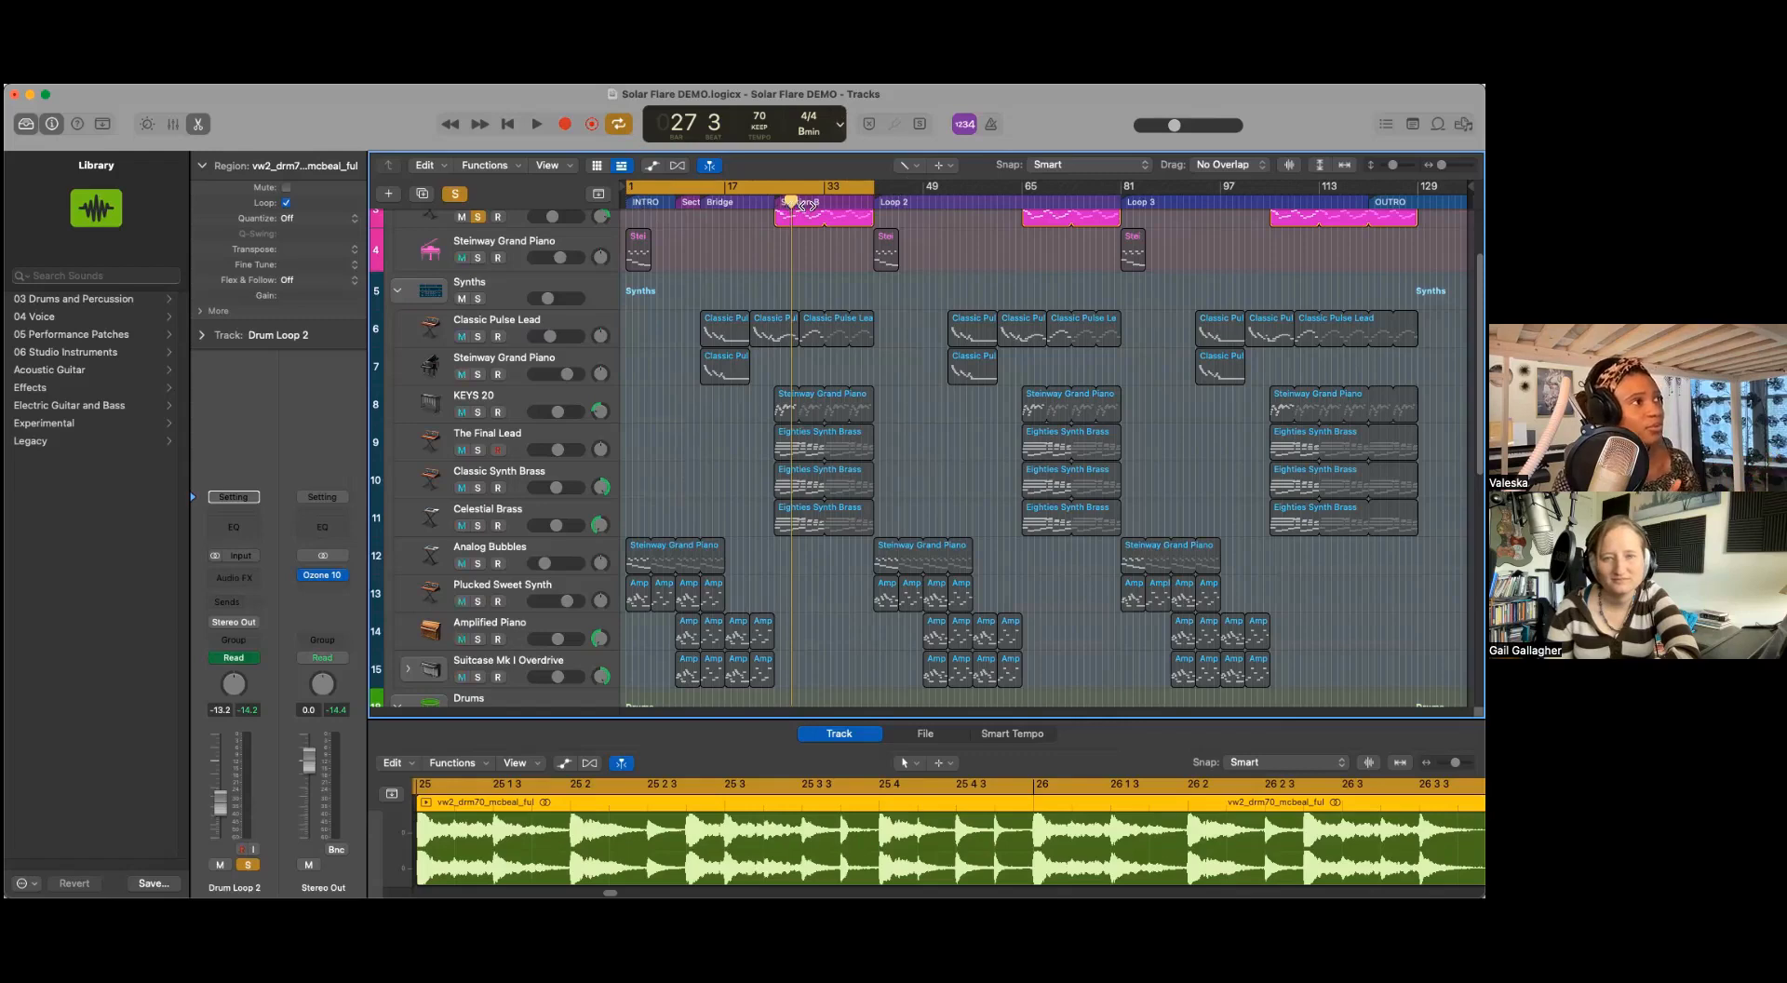
drag(801, 205, 883, 211)
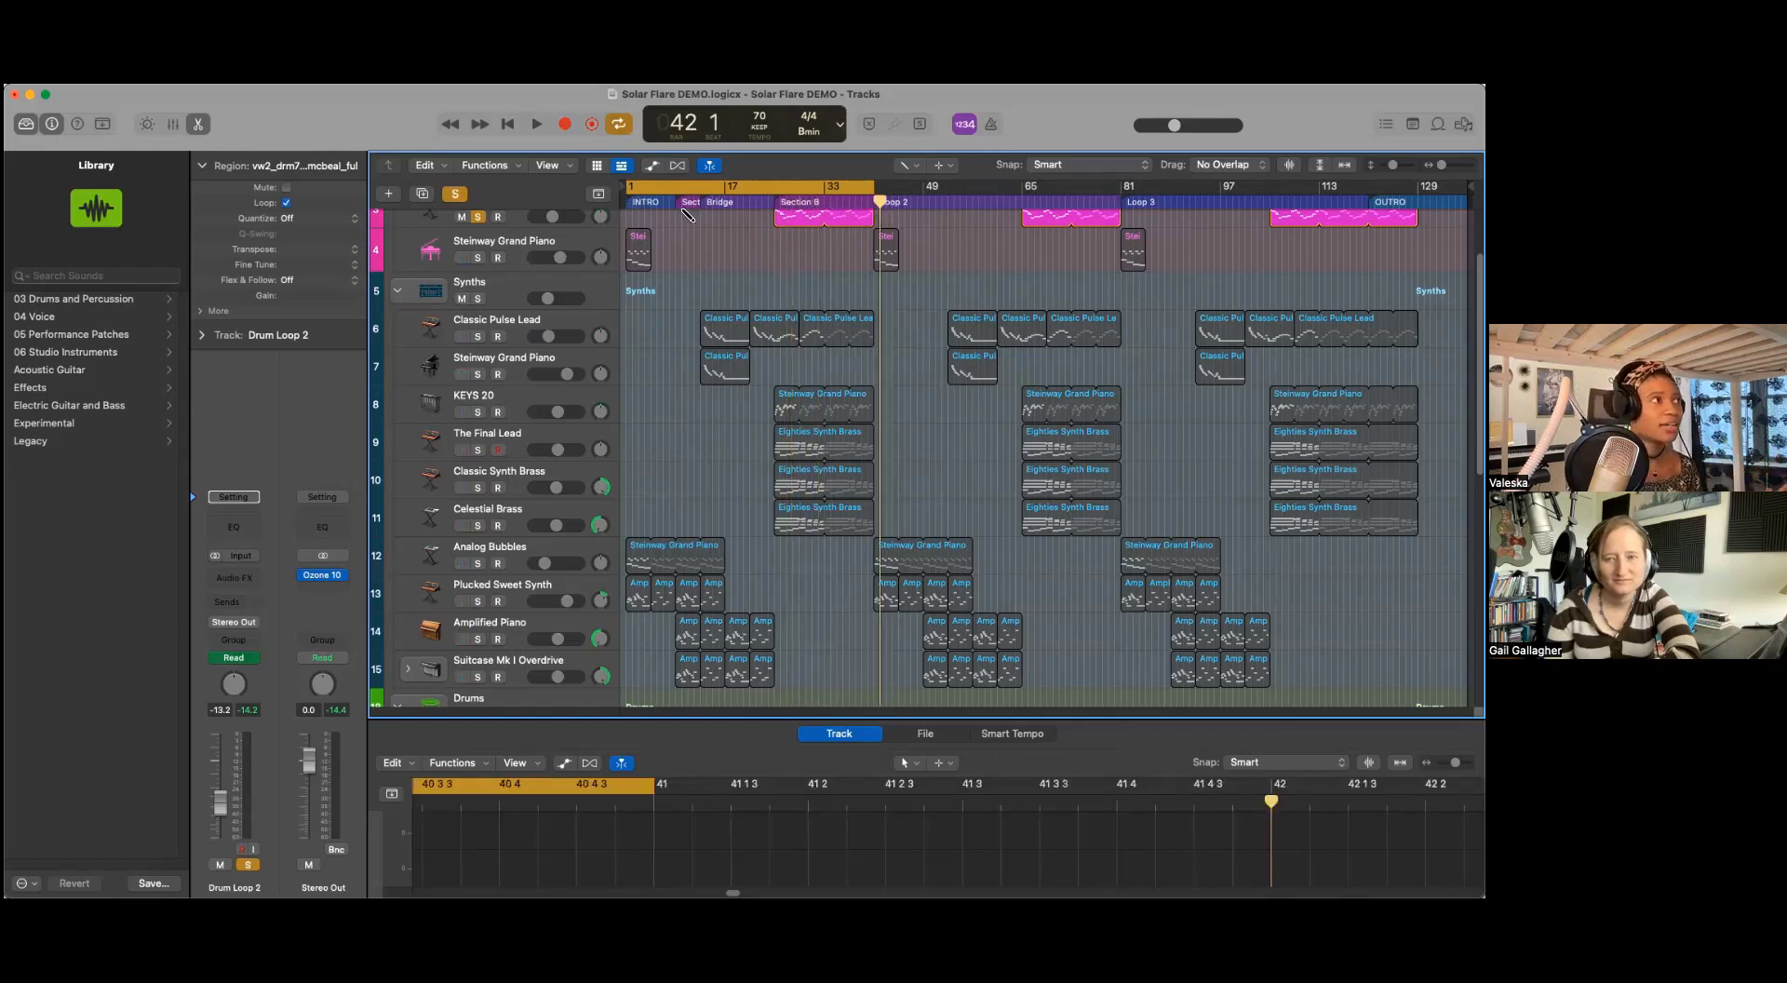
drag(887, 203, 872, 201)
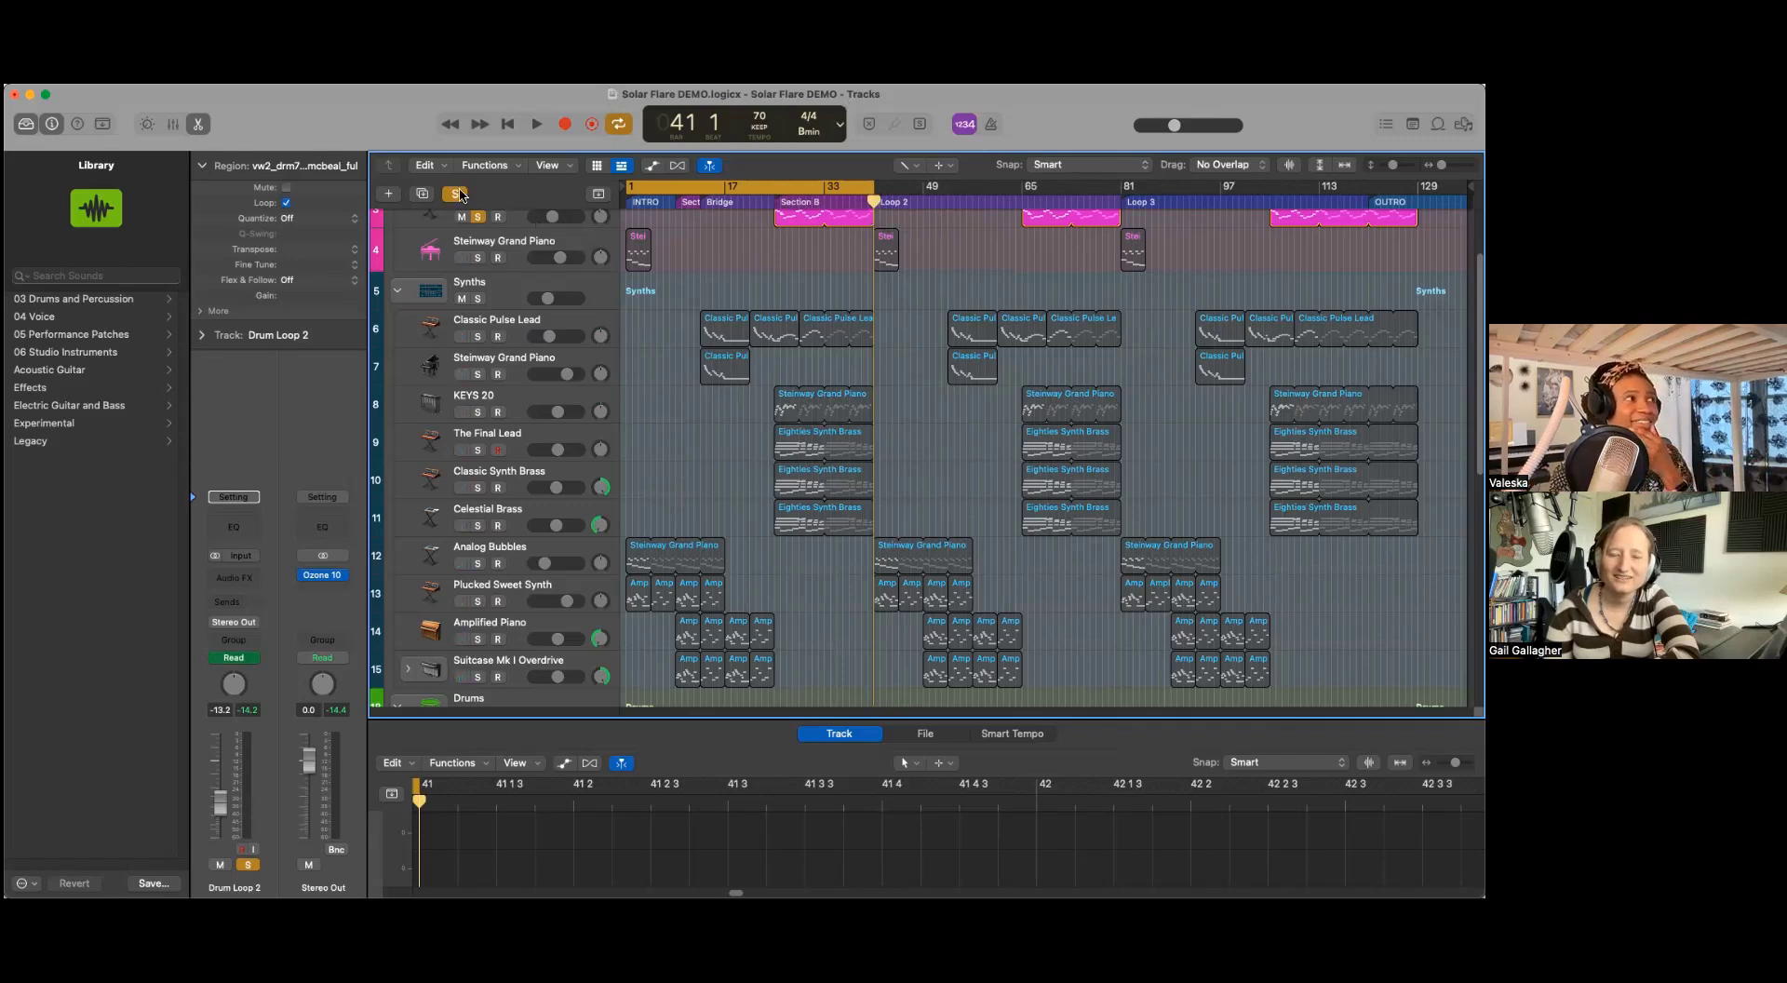
Step: Clear the solo from all tracks and look over the full arrangement
click(460, 193)
scroll(1032, 445, down, 5)
scroll(1032, 445, up, 8)
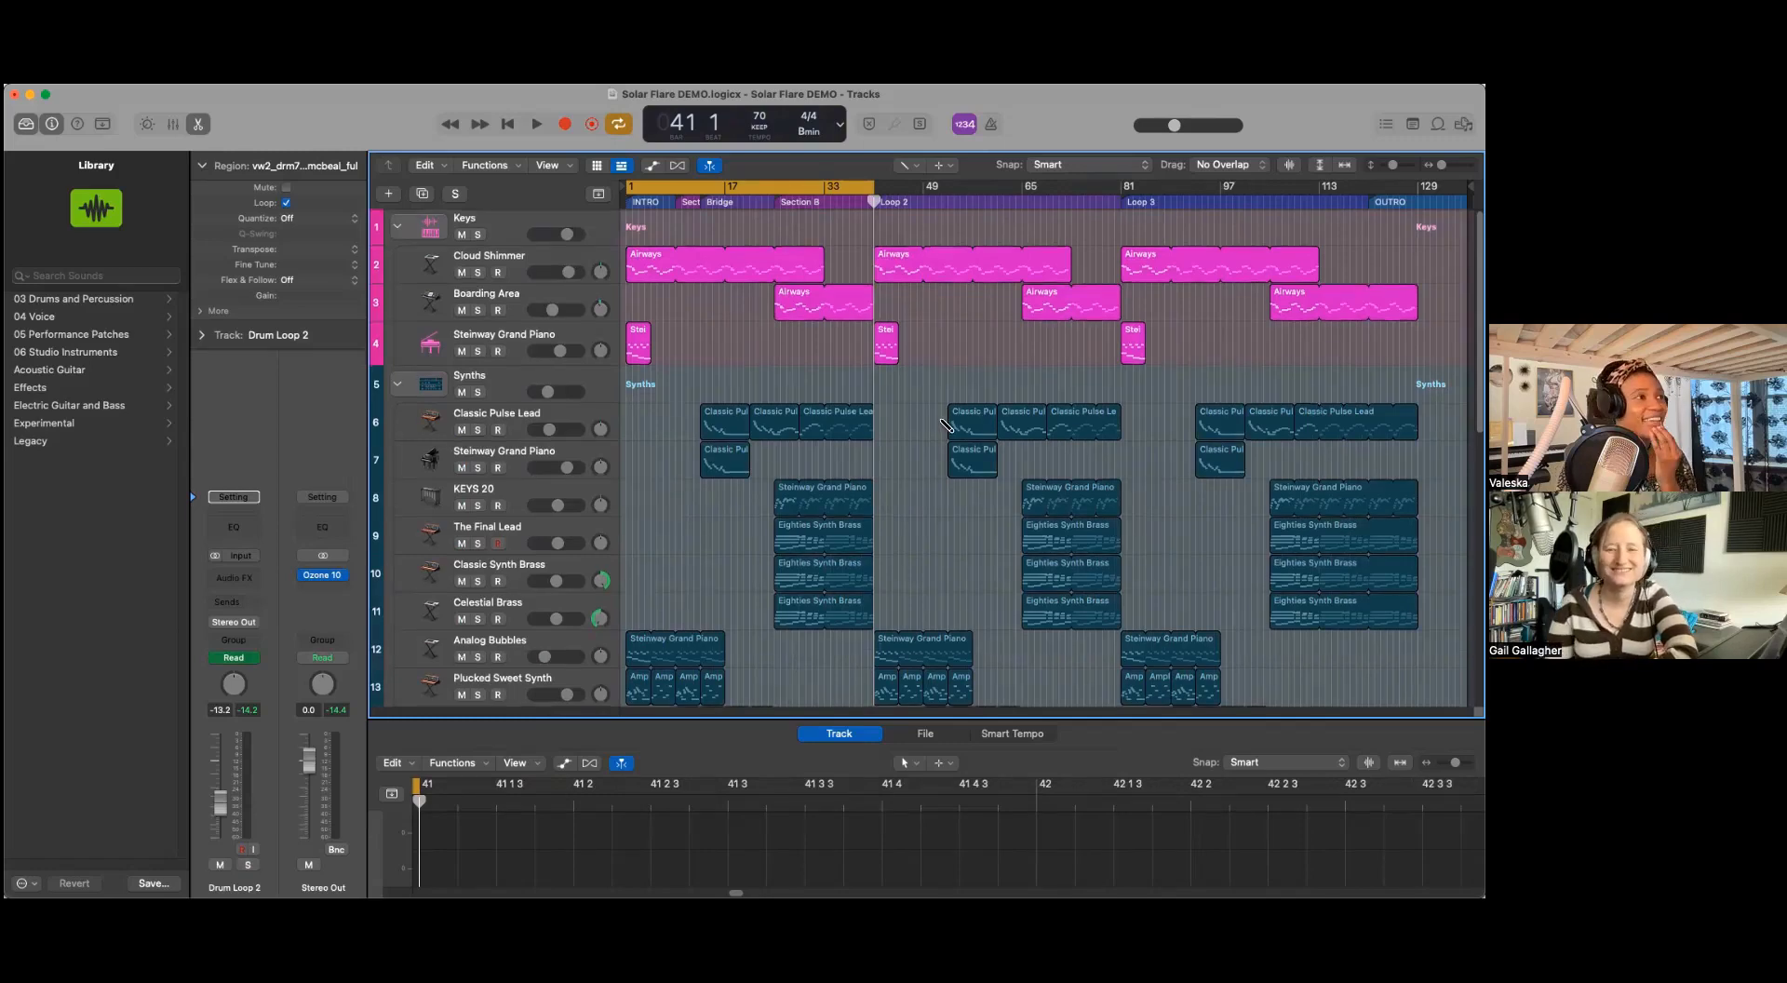
scroll(945, 425, down, 6)
scroll(894, 335, up, 8)
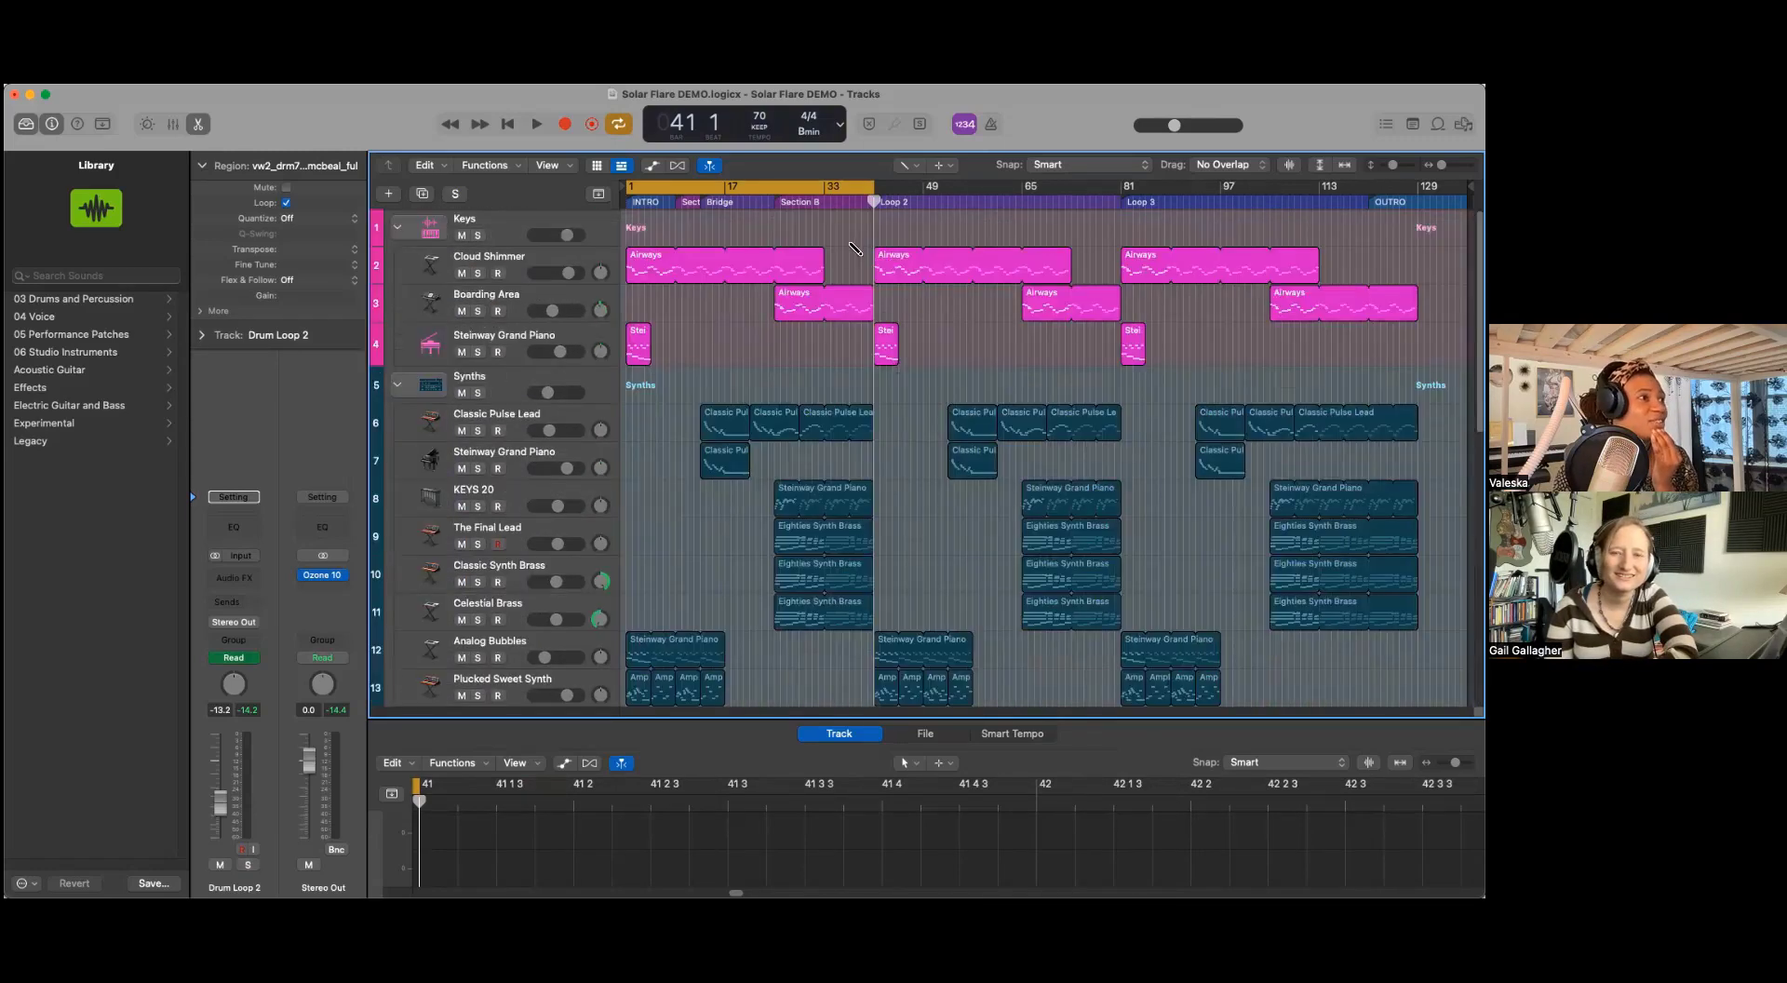
Step: Move the playhead back to bar 35 and look over the keys, synth and drum tracks
click(875, 204)
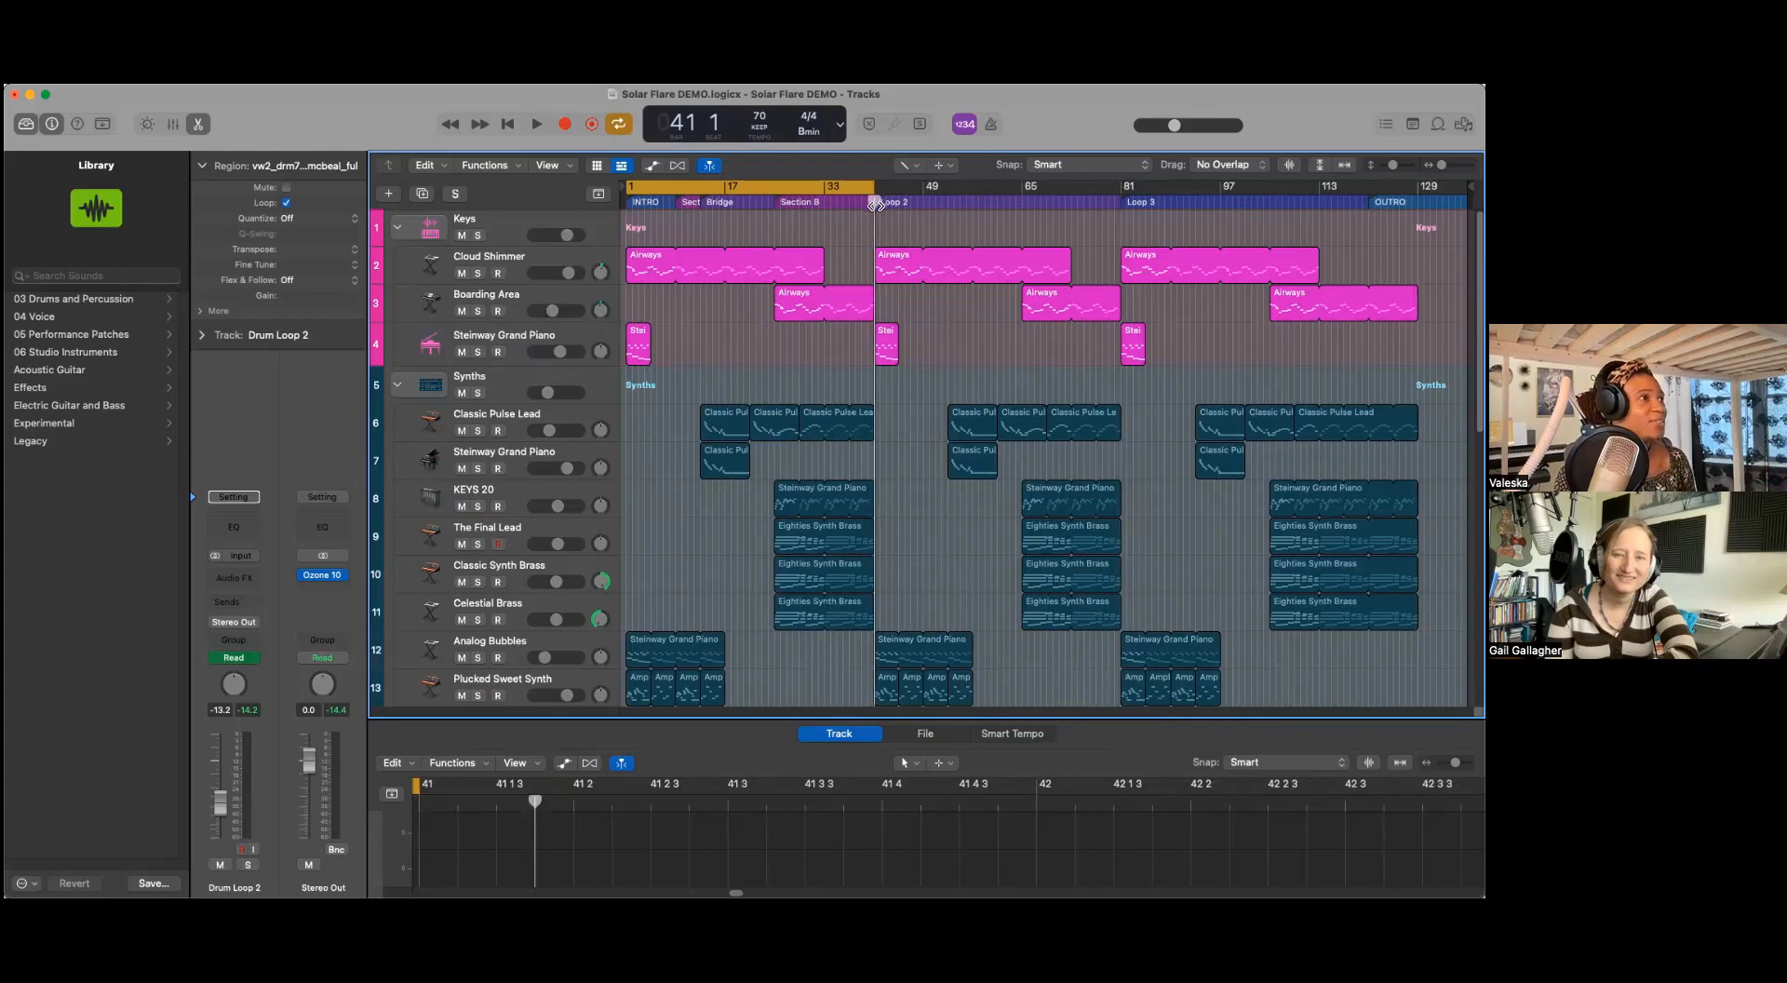
drag(875, 204, 837, 204)
scroll(745, 419, down, 5)
scroll(745, 419, up, 2)
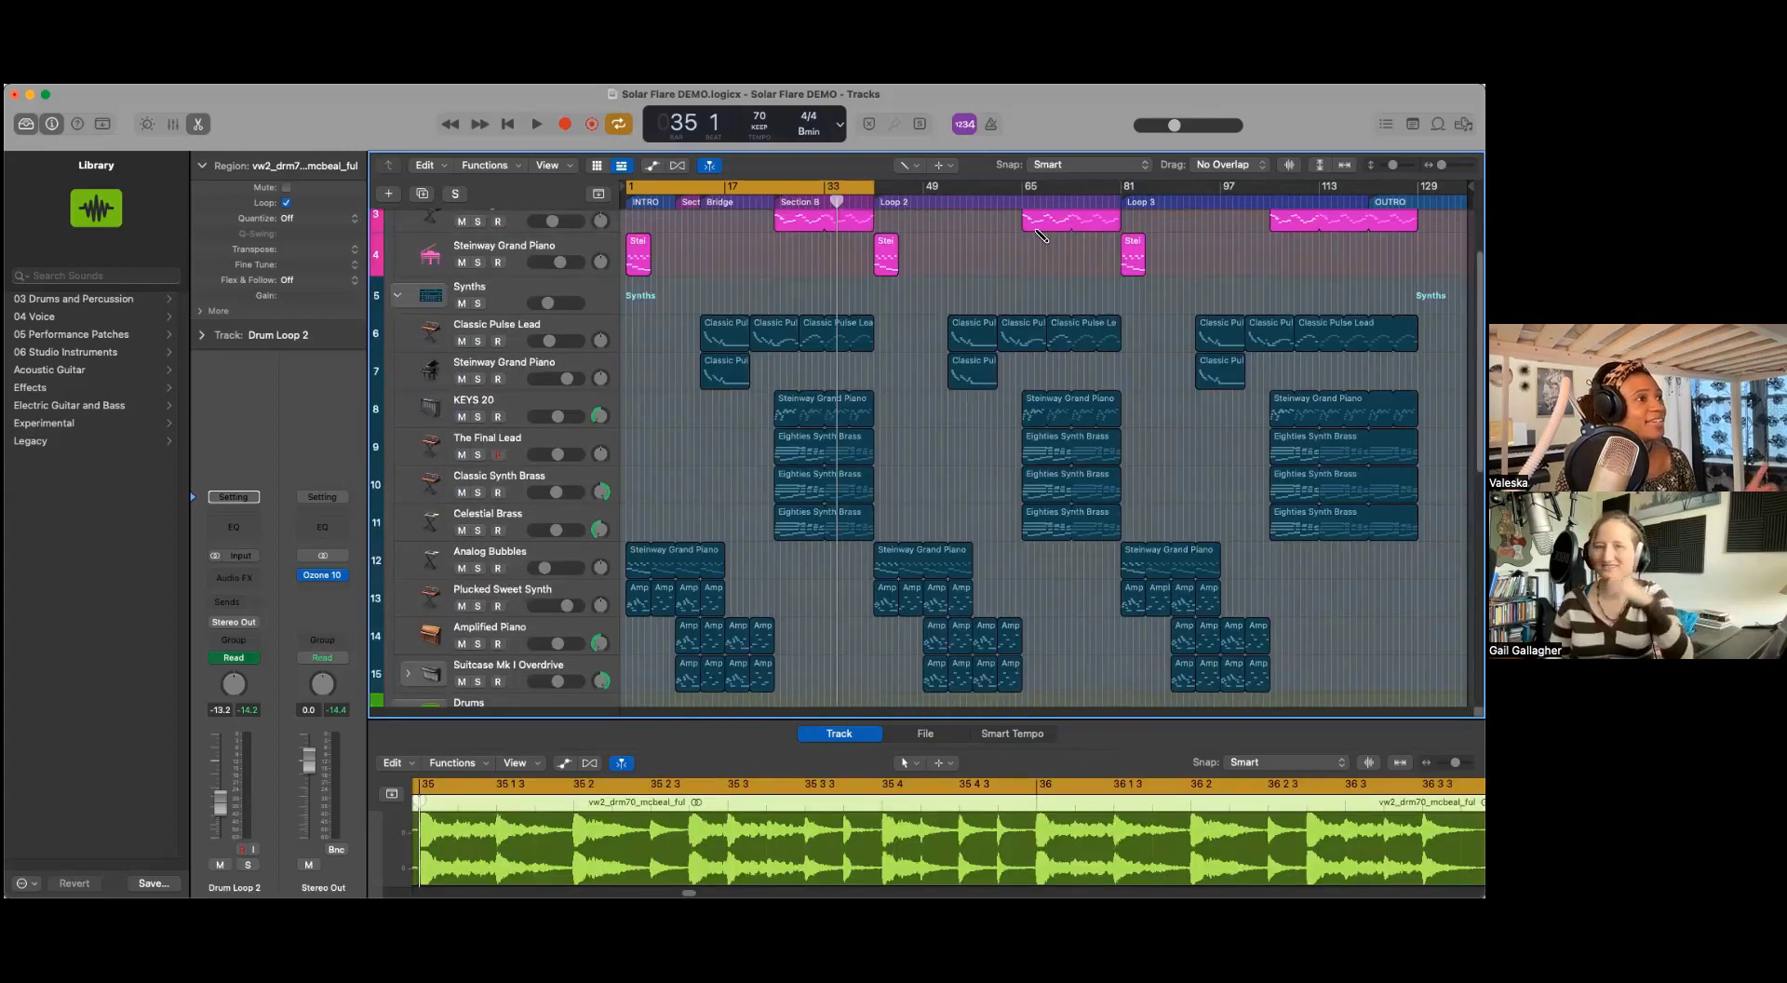
scroll(922, 456, down, 5)
scroll(921, 456, up, 7)
scroll(786, 506, down, 5)
scroll(785, 507, up, 5)
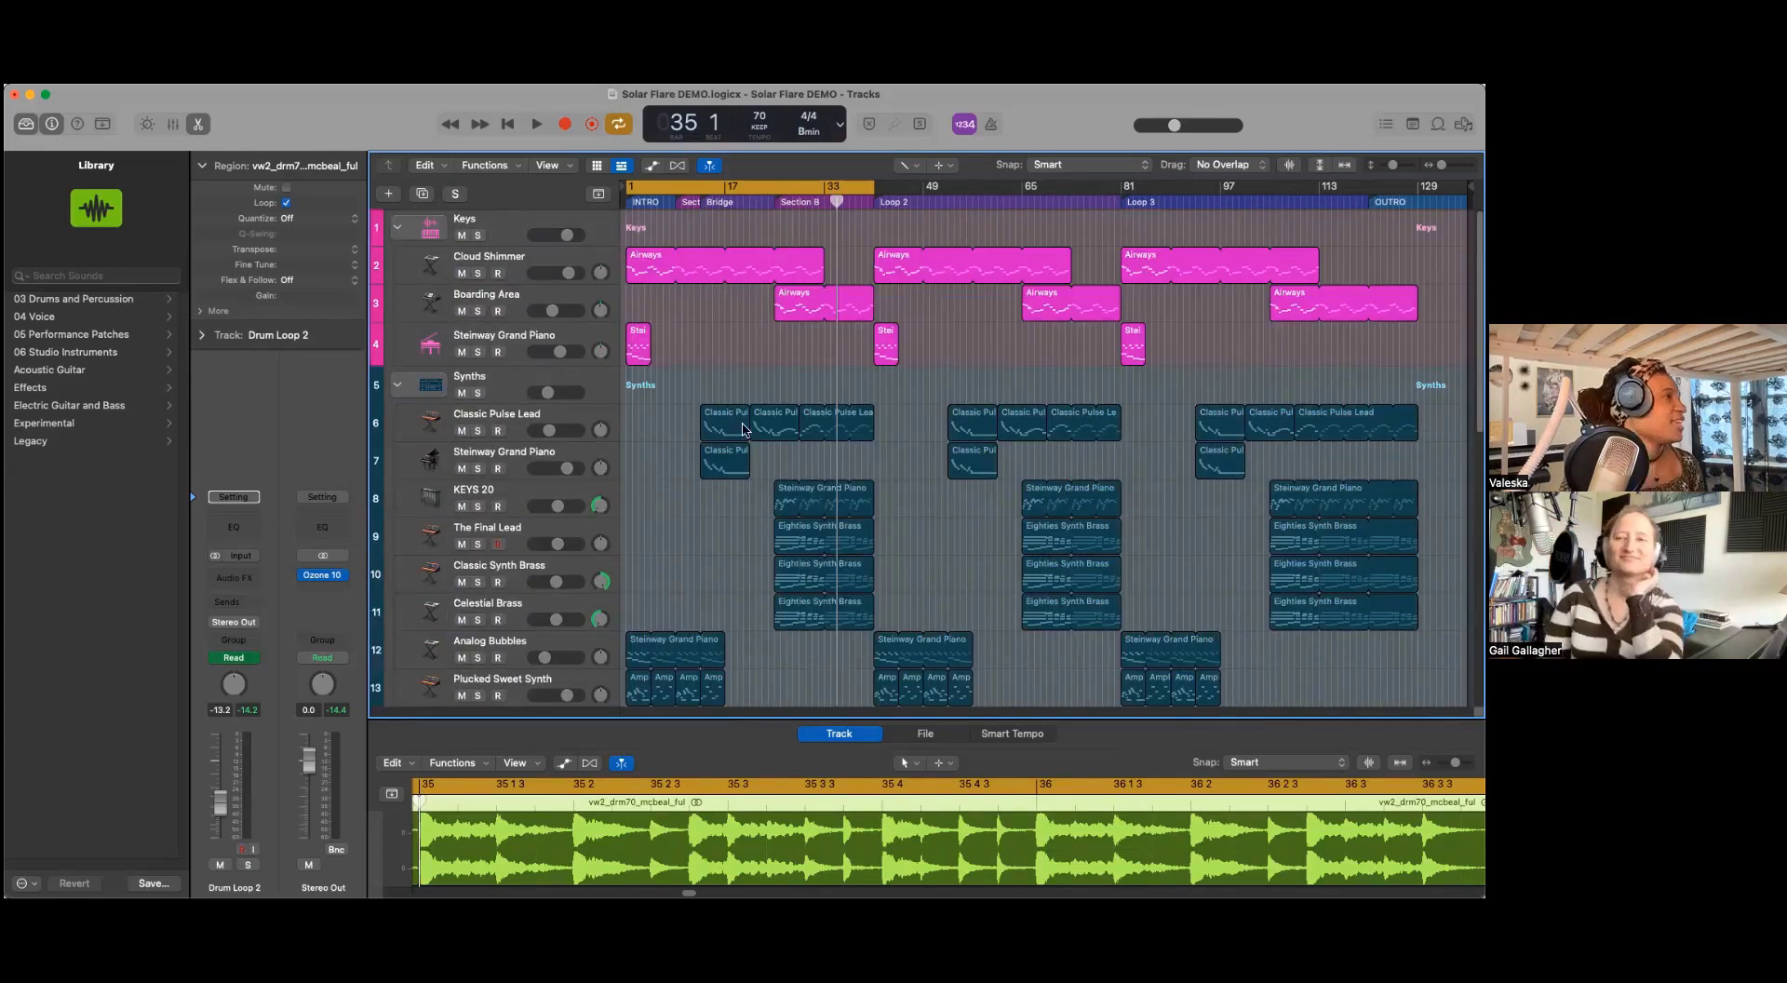
click(479, 431)
click(479, 432)
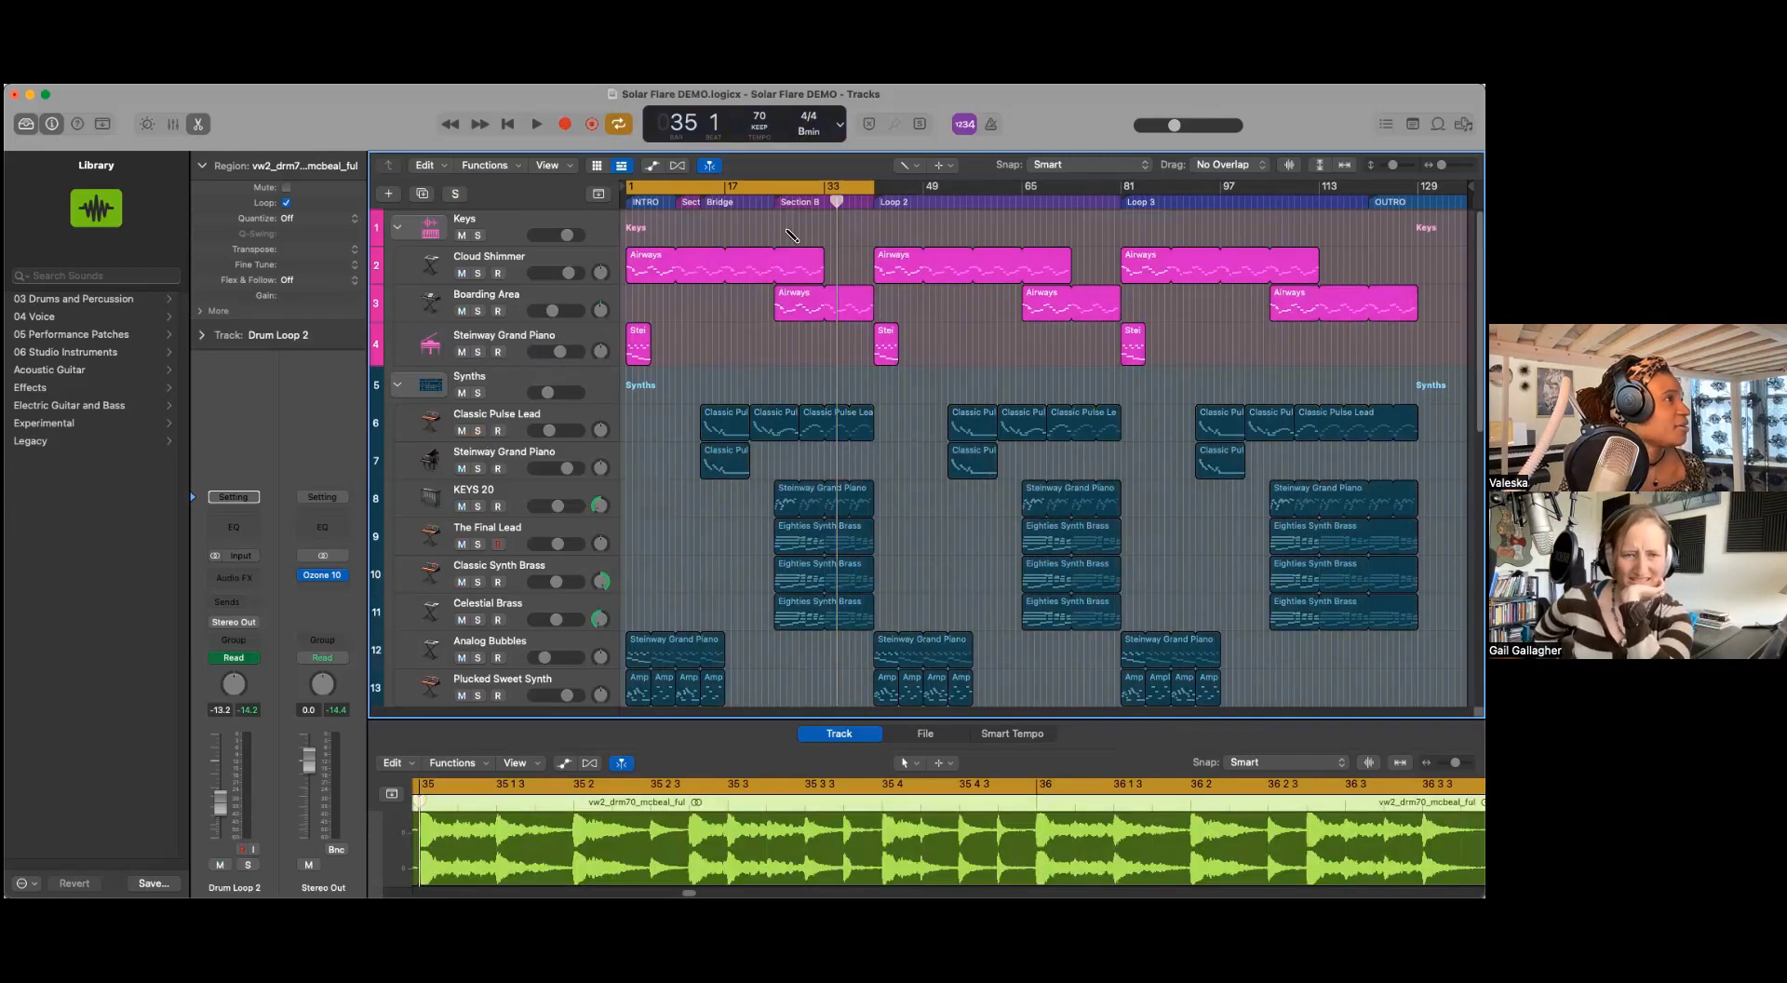
Step: Limit the cycle range to Section B, bars 25 to 41
click(792, 193)
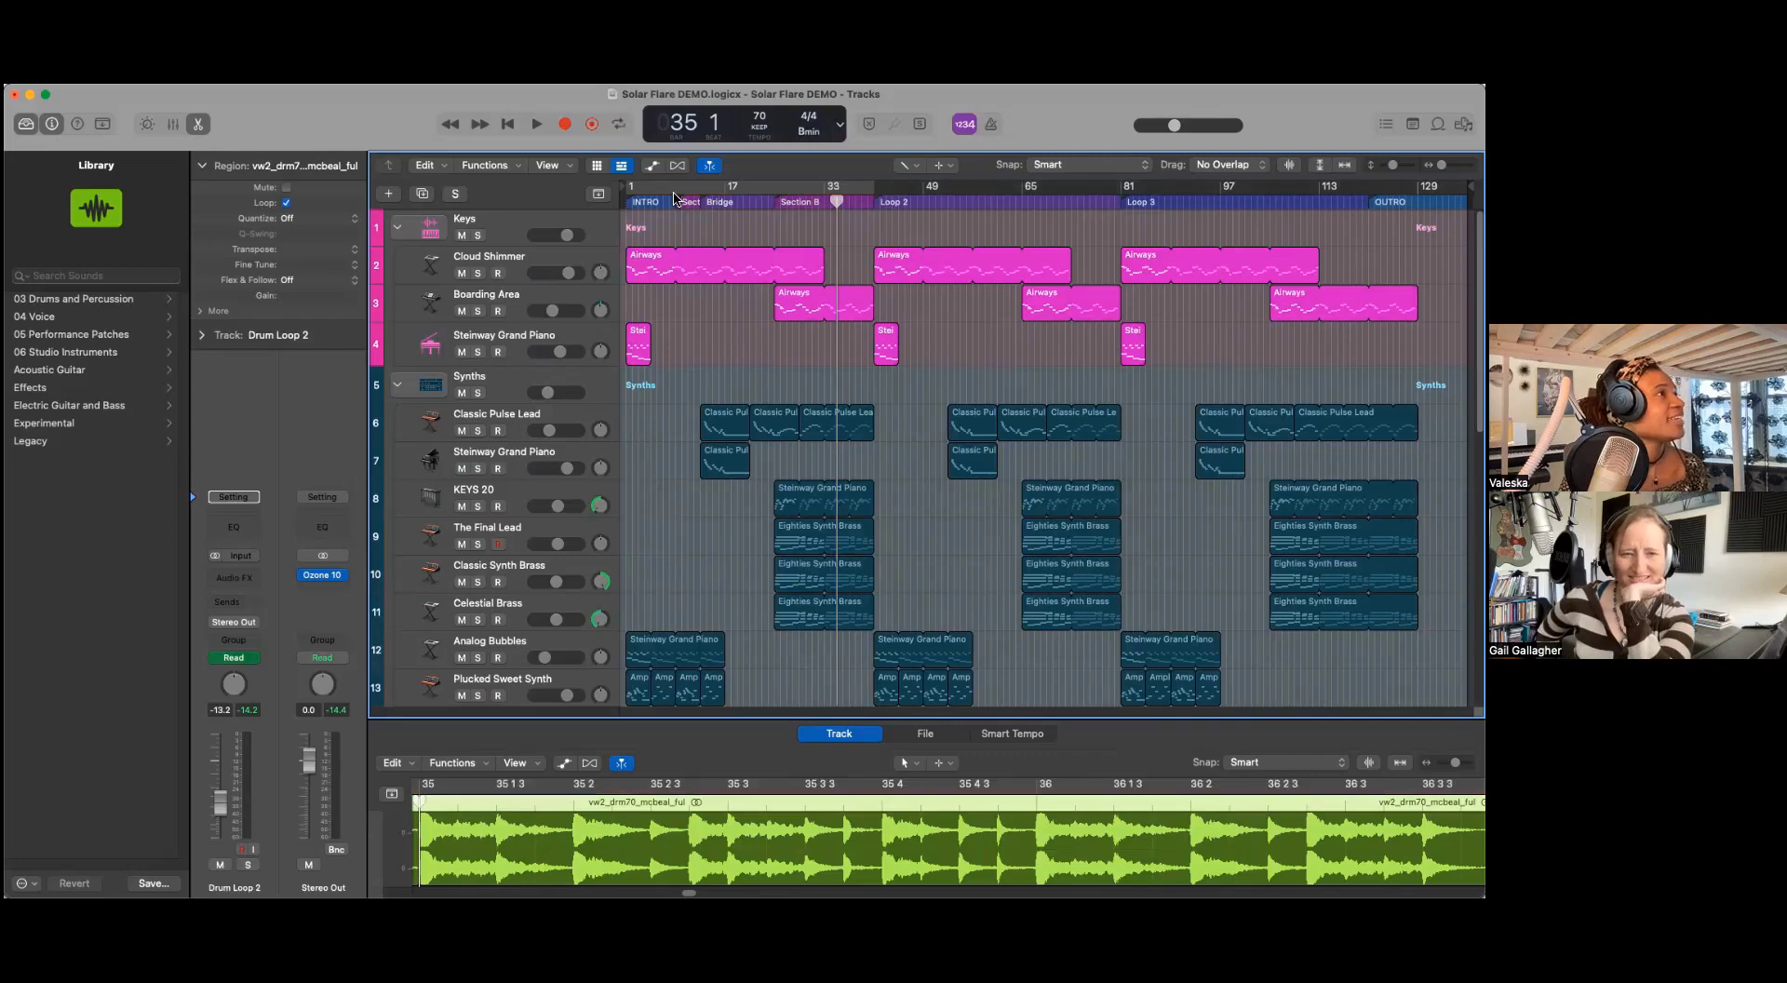
click(676, 192)
key(super+a)
click(693, 193)
click(679, 192)
click(678, 193)
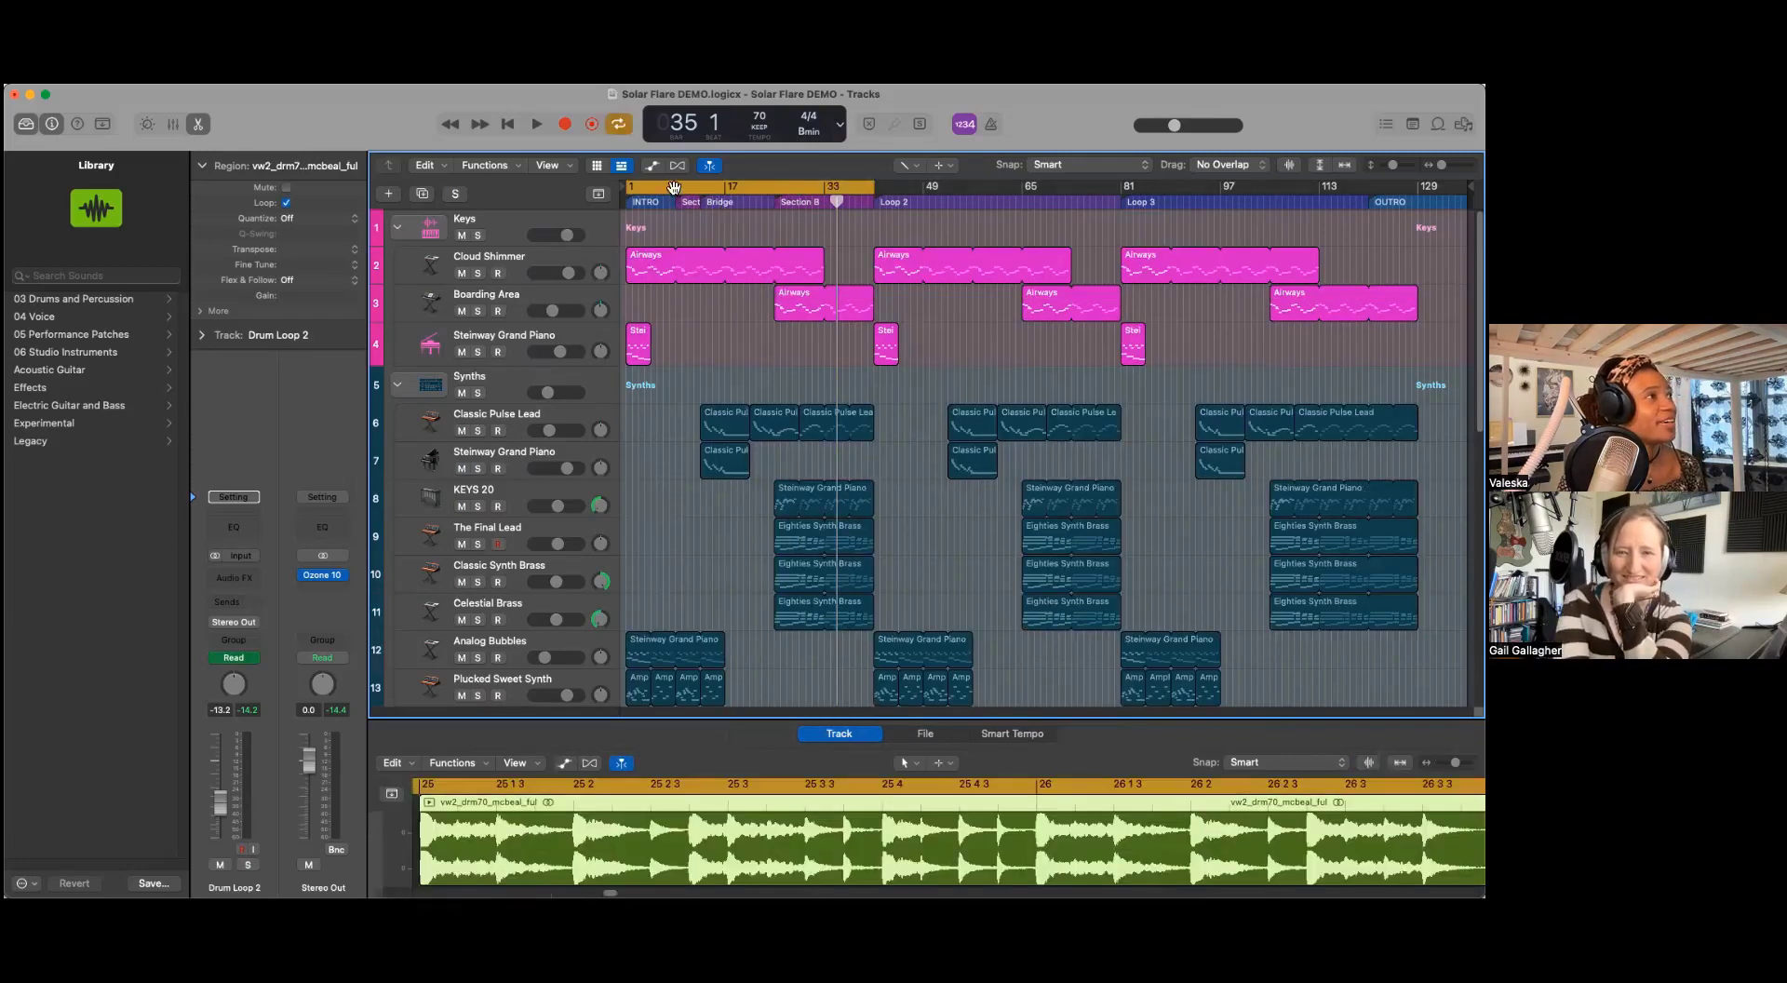
drag(648, 186, 775, 203)
drag(911, 185, 874, 183)
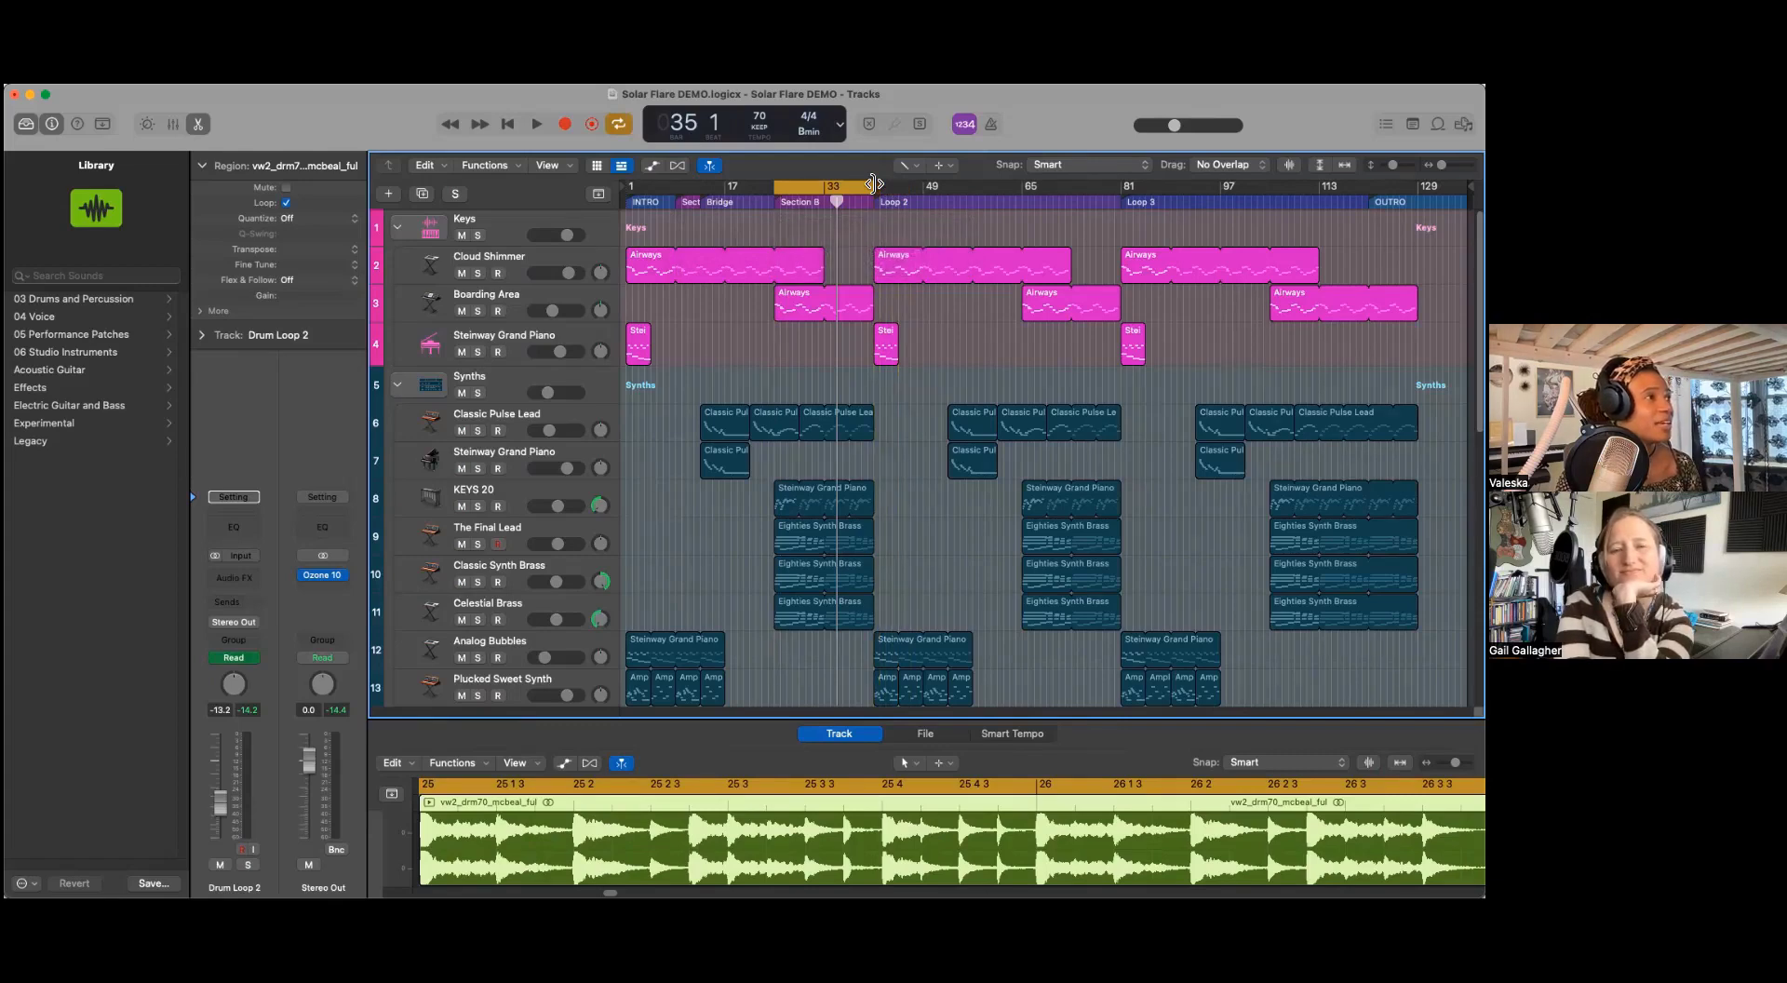
Step: Solo the Celestial Brass, Classic Synth Brass and The Final Lead tracks
scroll(503, 556, down, 2)
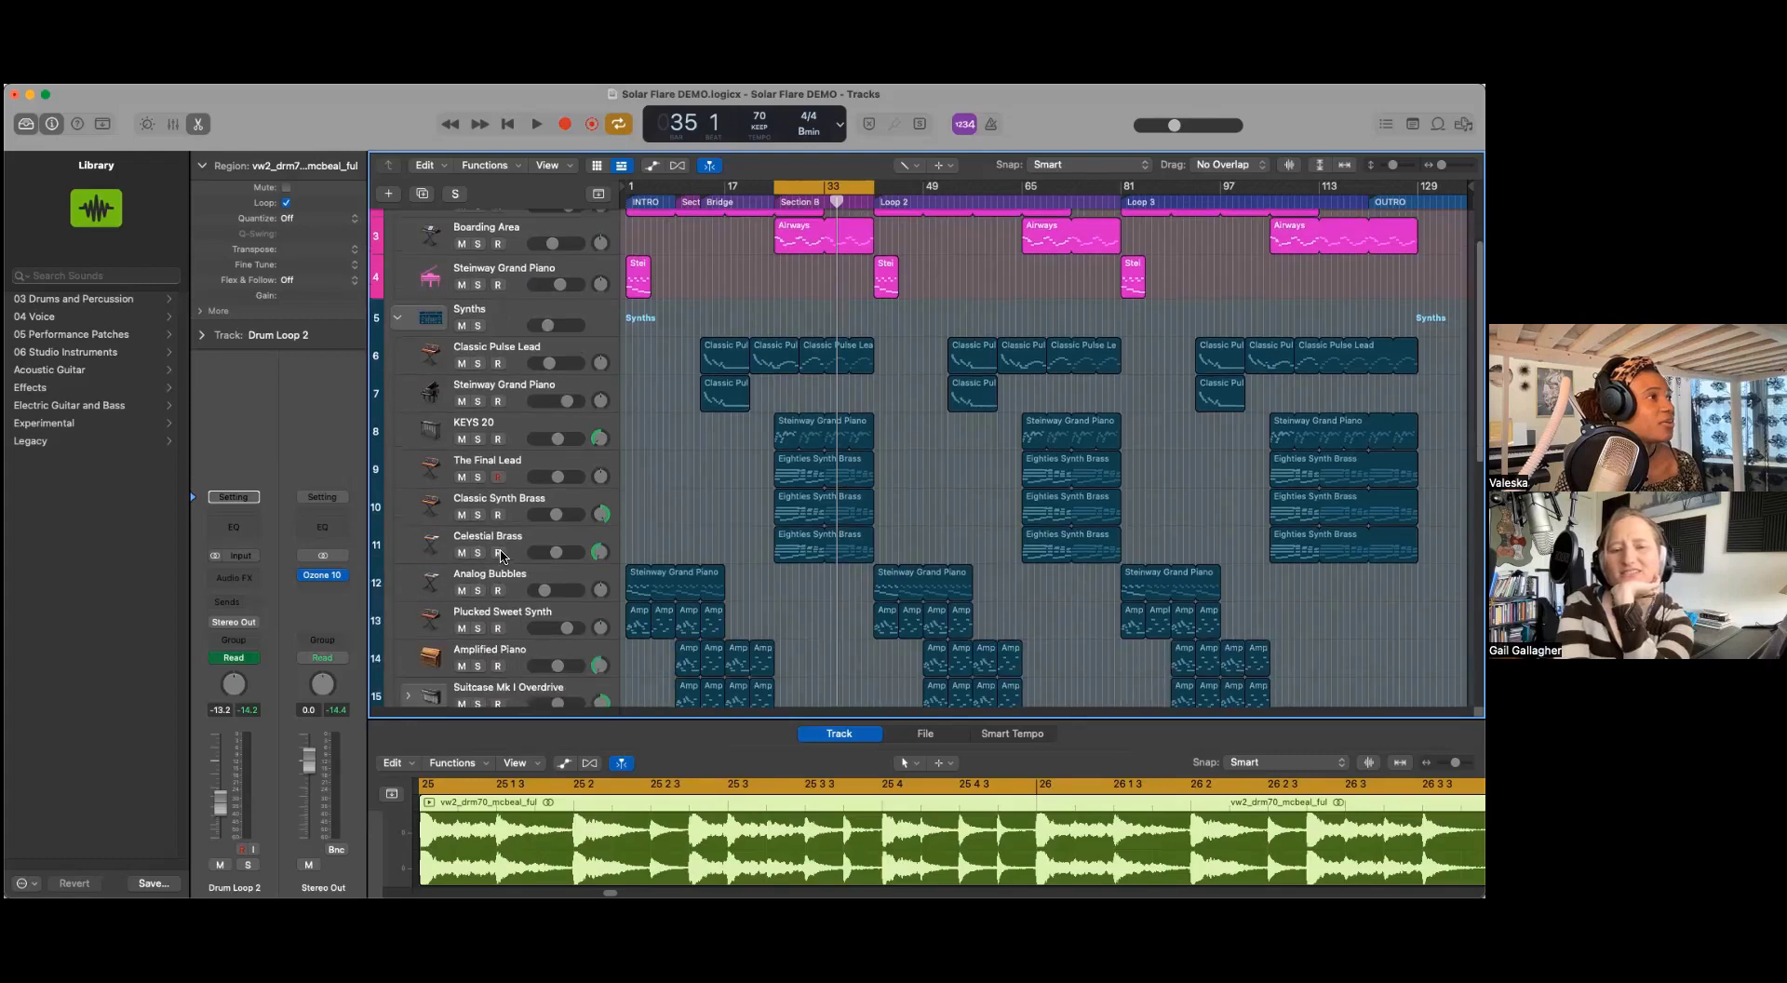
scroll(500, 556, down, 2)
scroll(500, 556, up, 2)
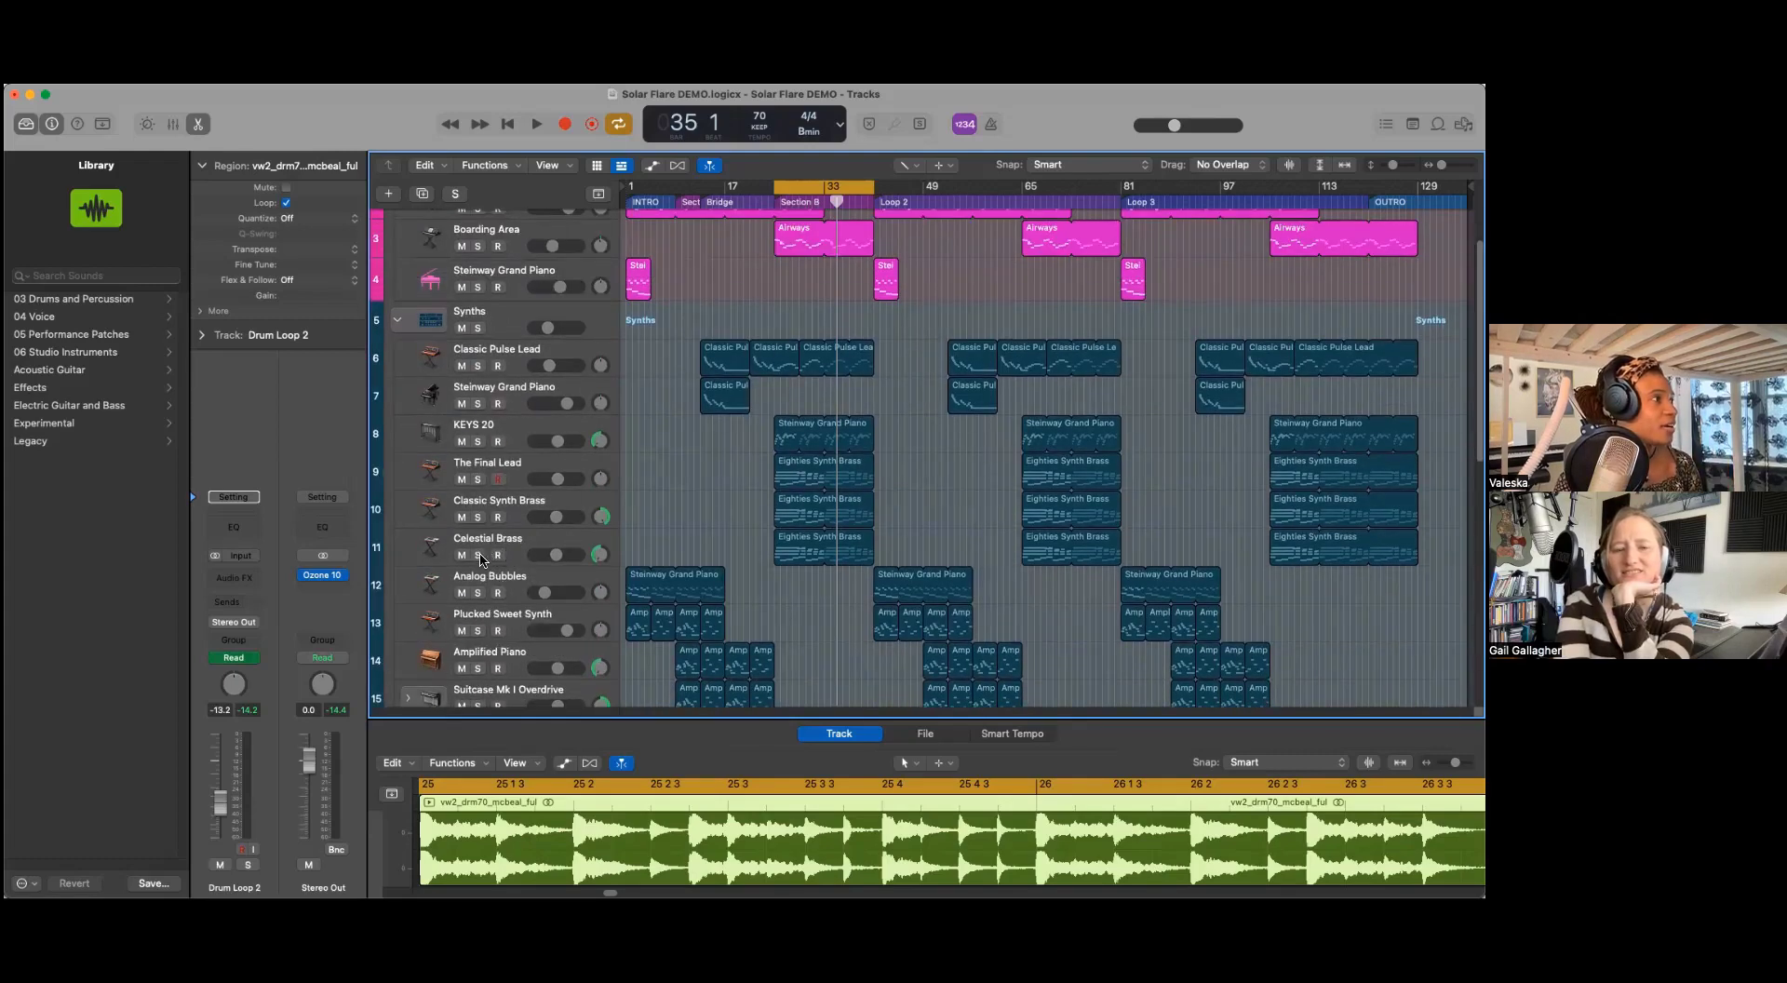
click(482, 558)
click(477, 517)
click(478, 479)
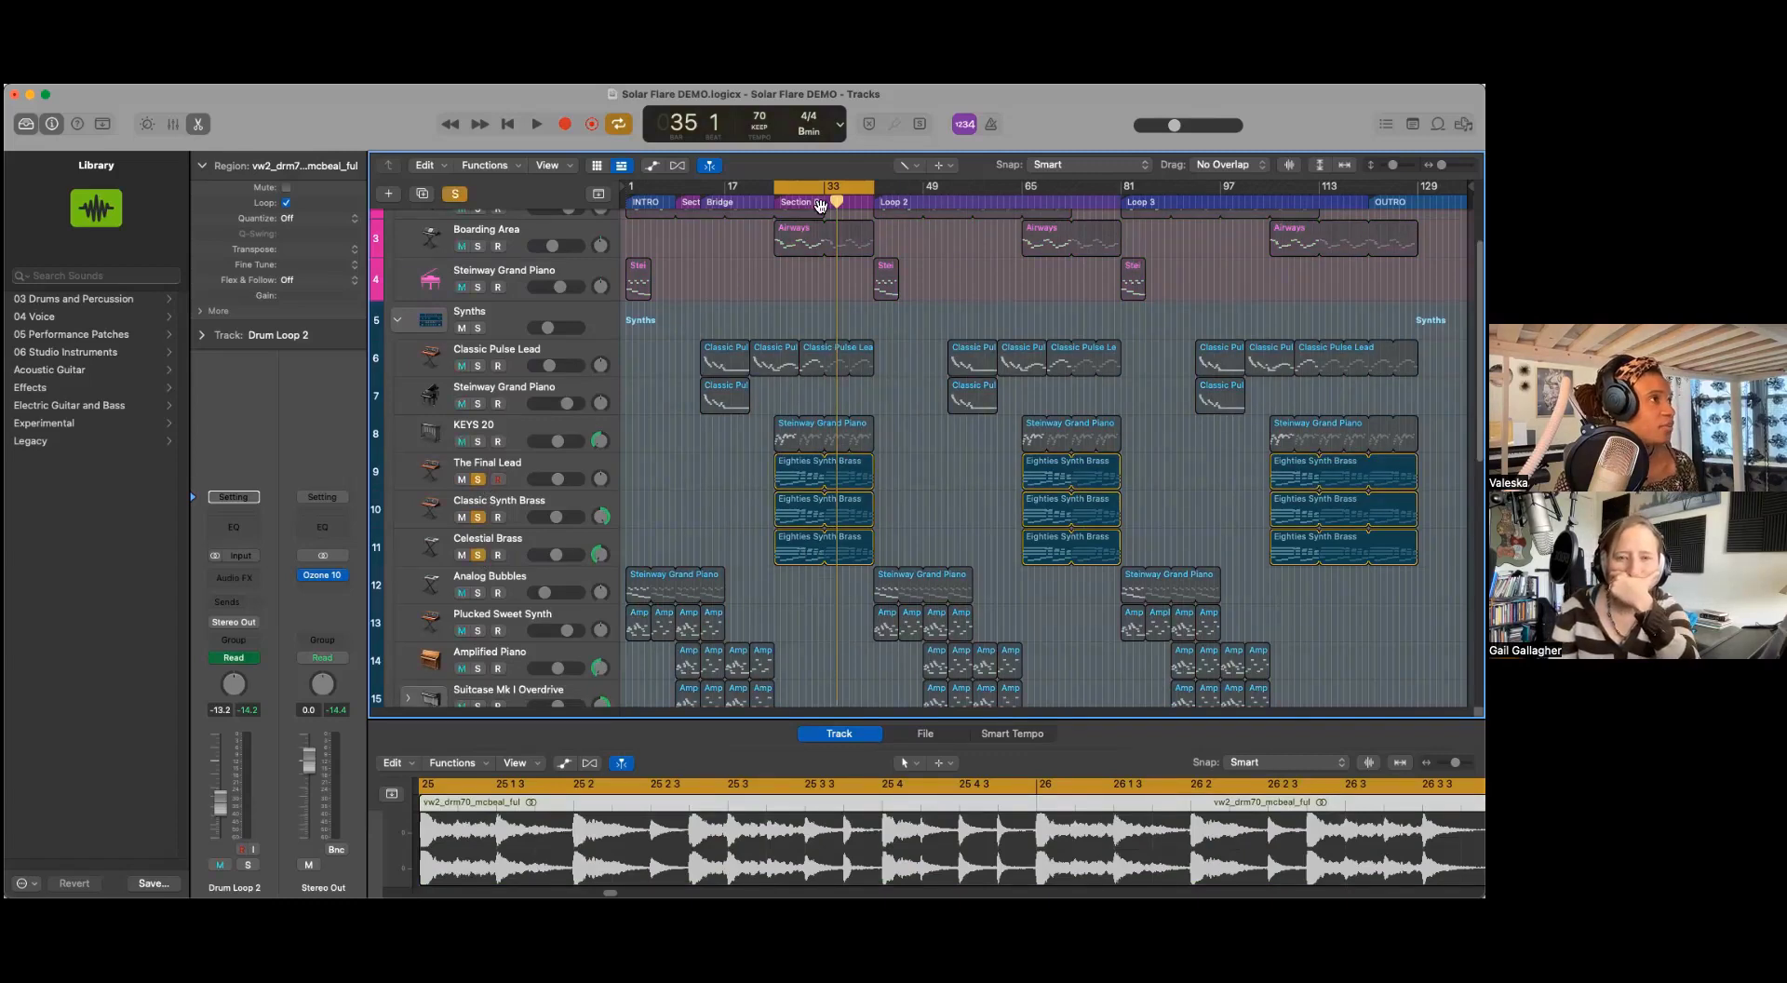
Step: Play the three soloed brass layers from bar 25 and stop in bar 26
drag(842, 202, 780, 204)
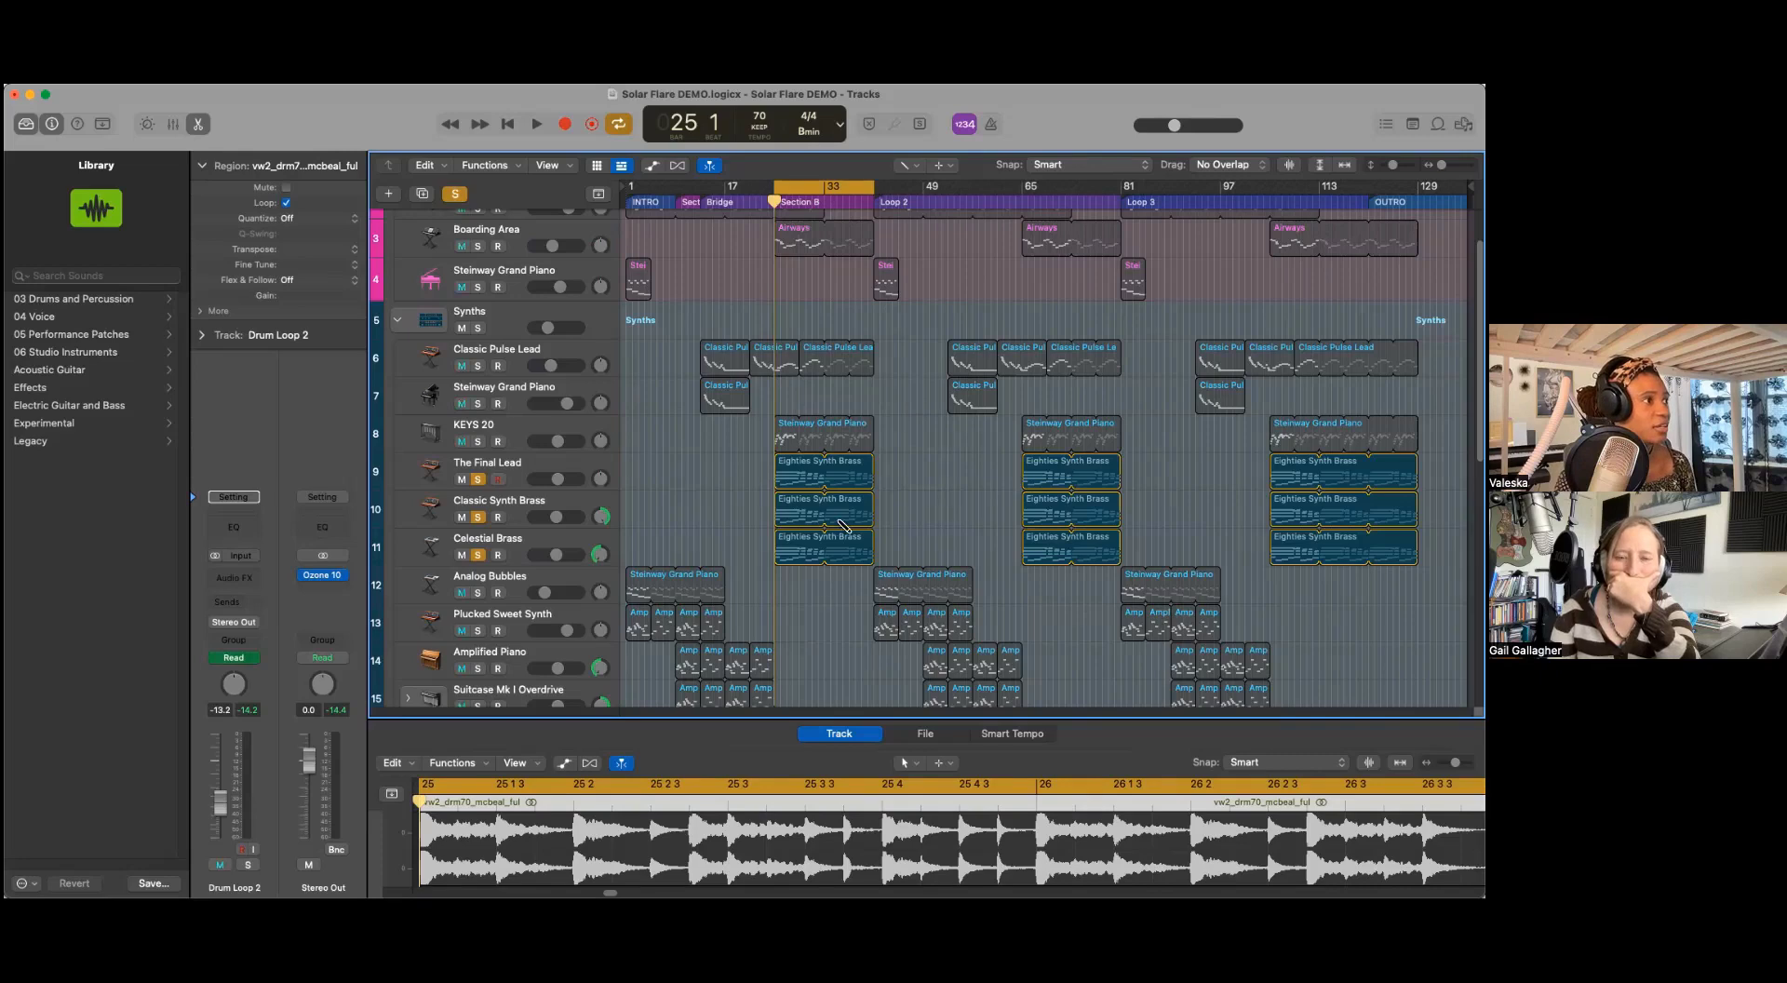
key(space)
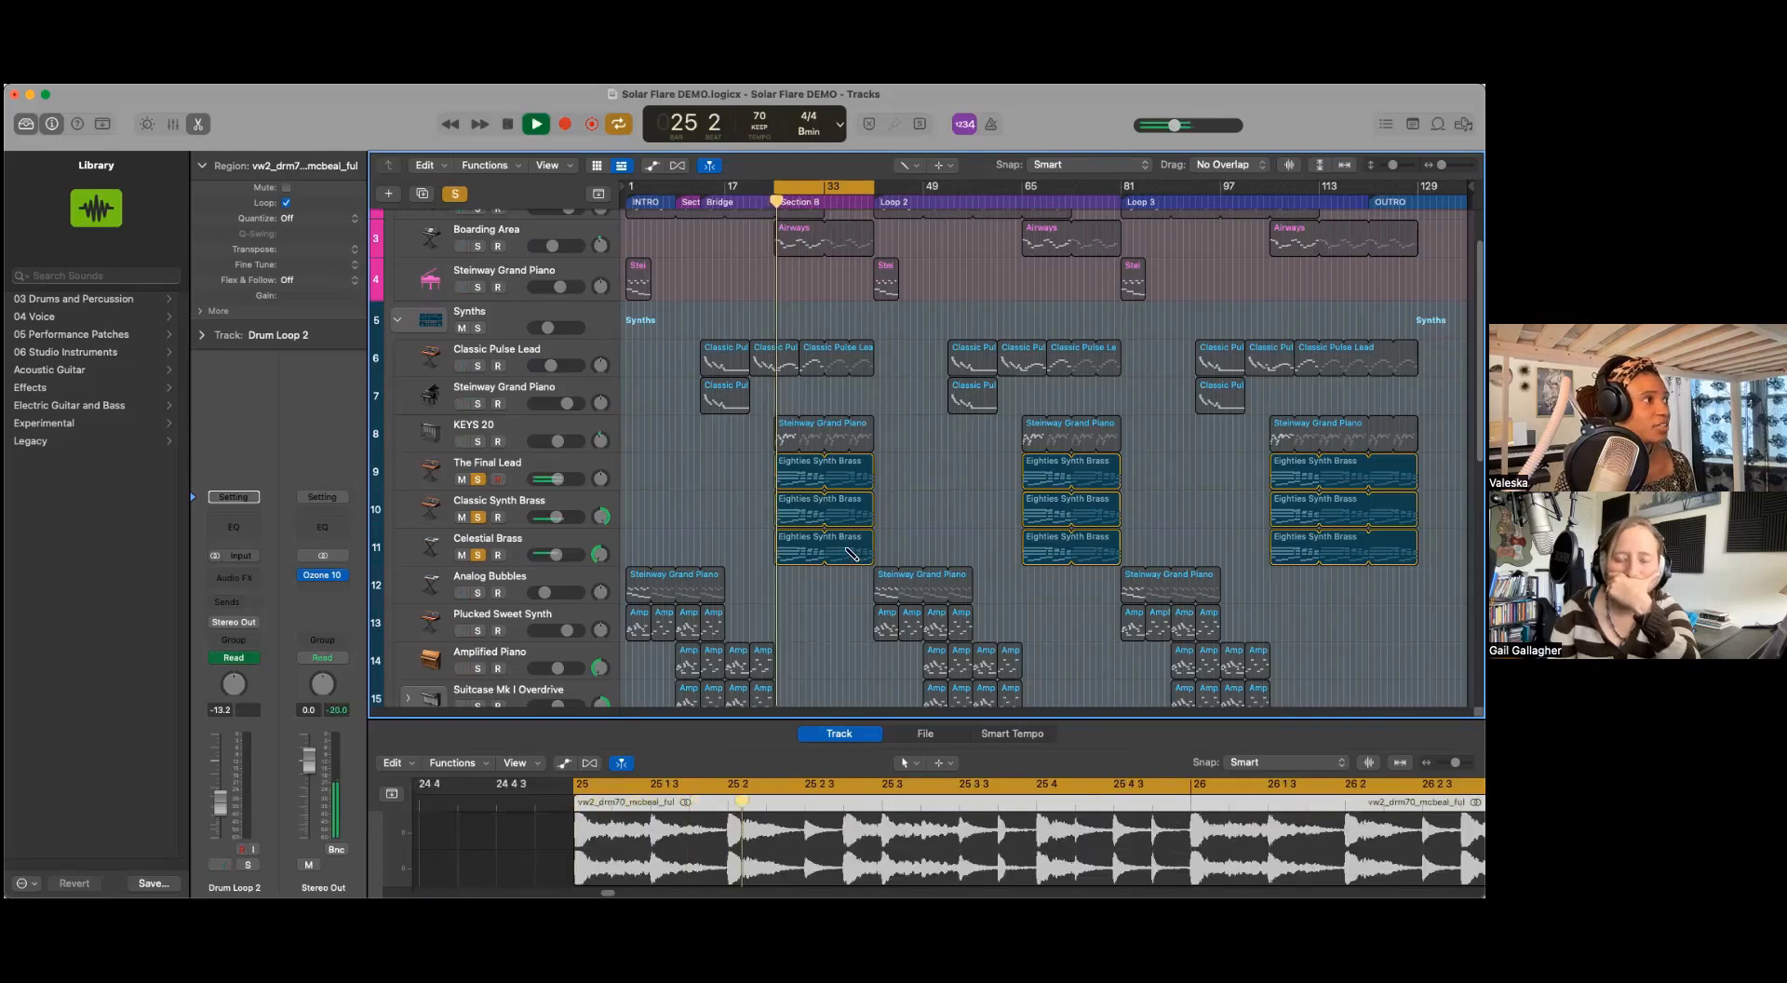
scroll(850, 554, up, 1)
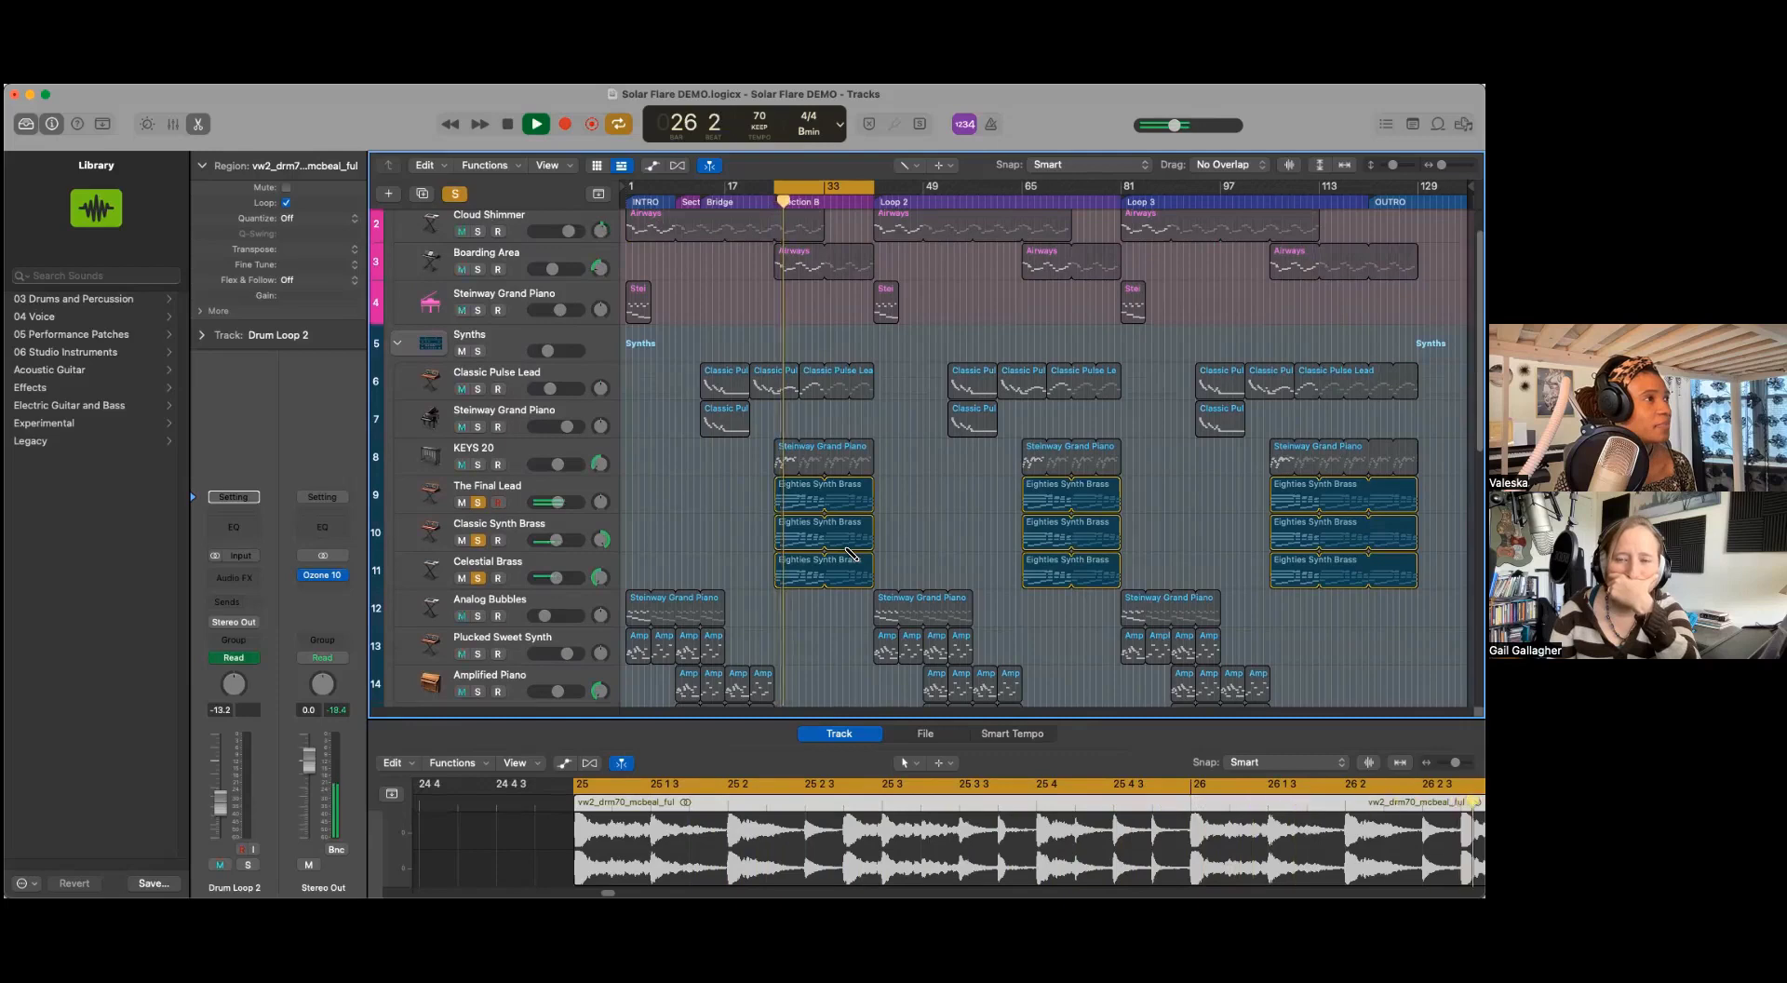
key(space)
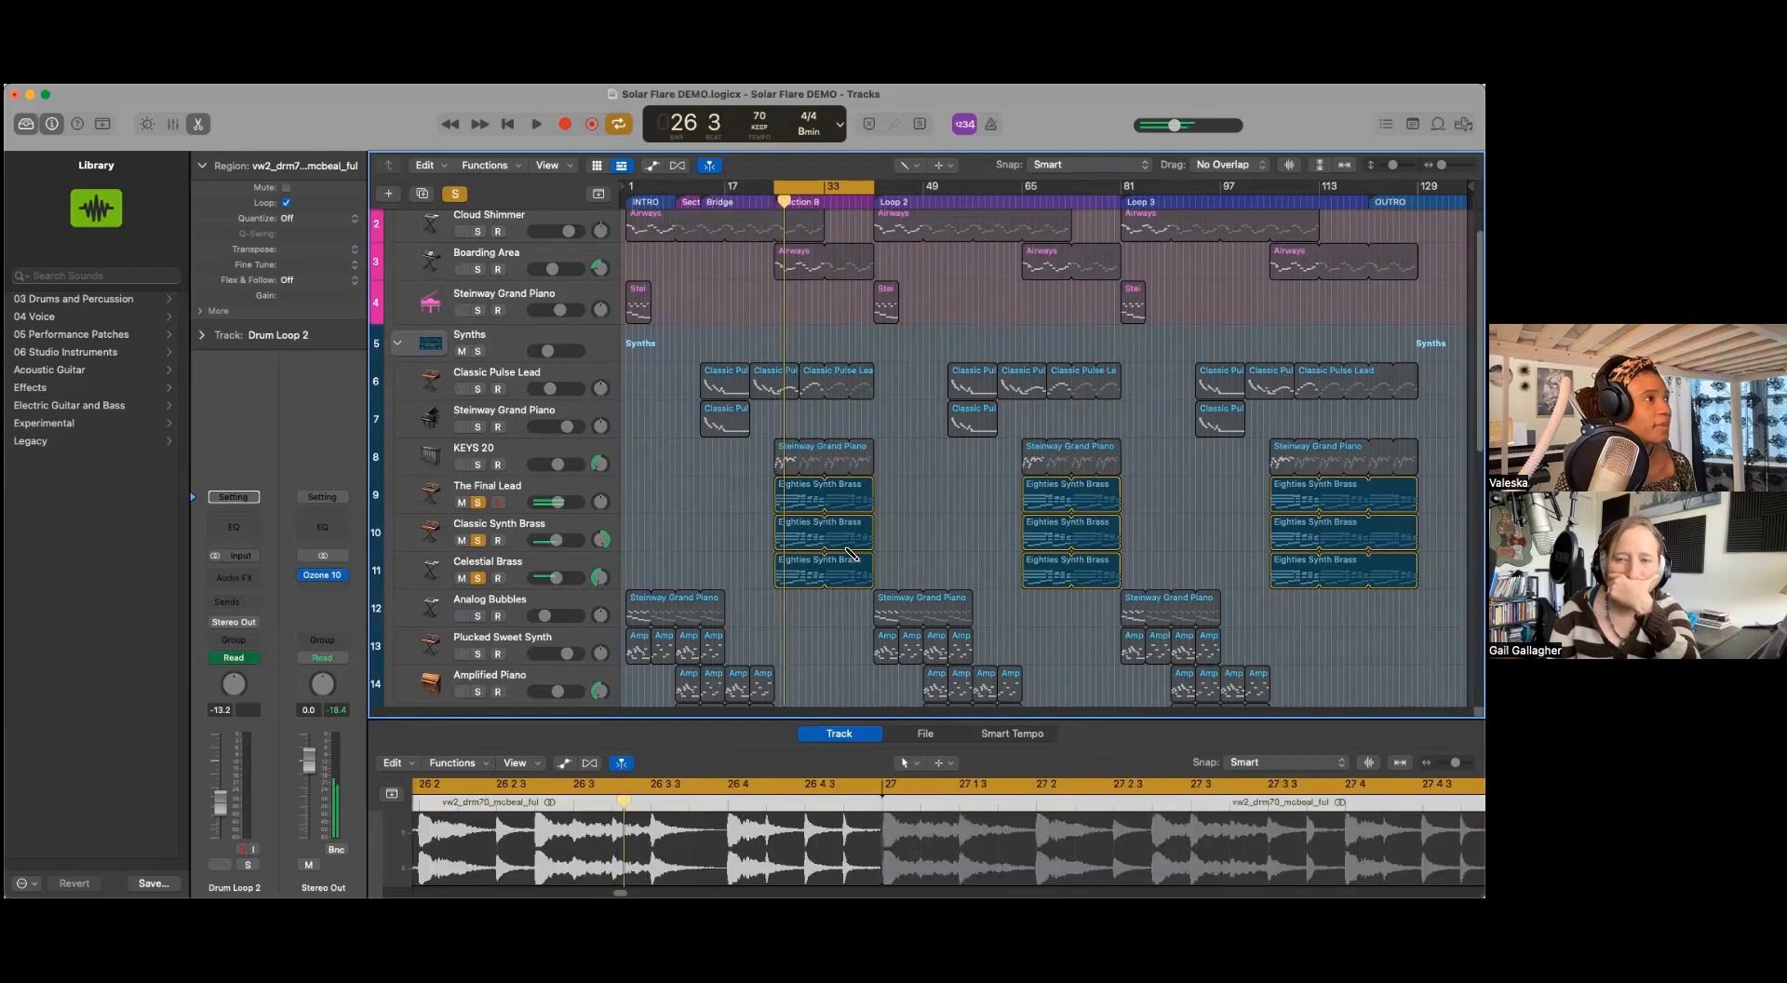
Step: Add KEYS 20 to the soloed tracks and play it with the brass layers until bar 28
click(479, 465)
key(space)
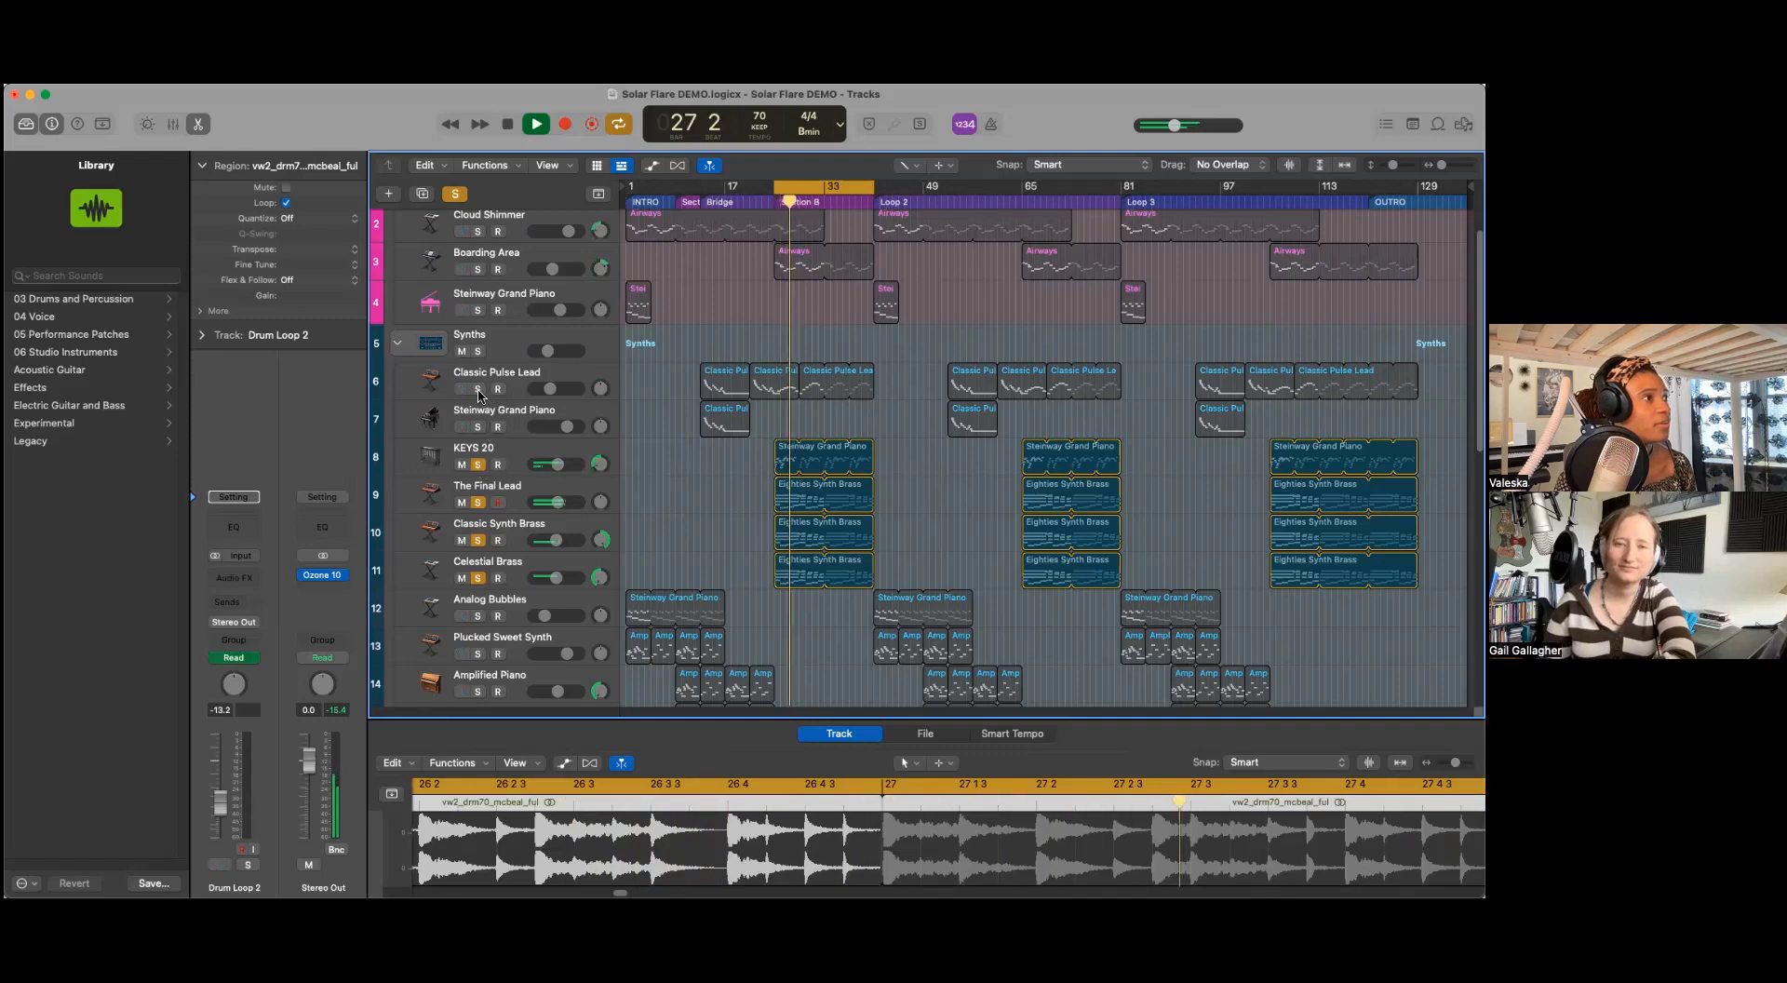
key(space)
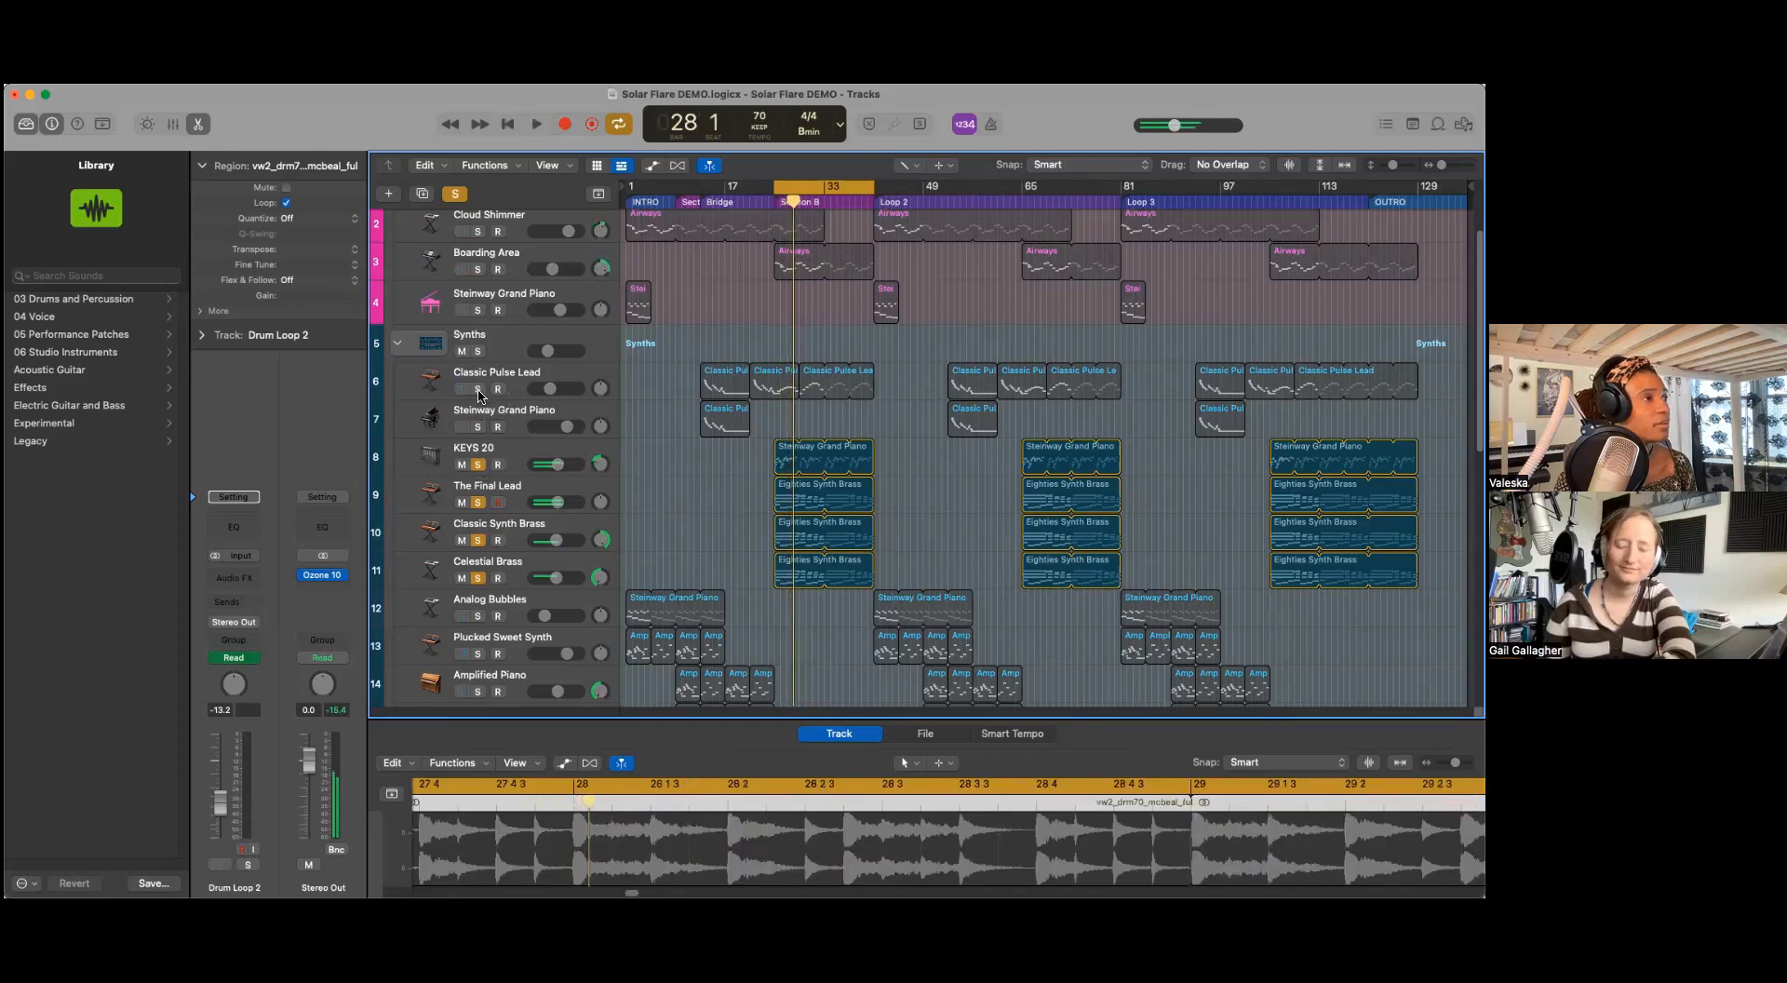
Step: Add Classic Pulse Lead to the solo and play the synths from bar 25, unsoloing and re-soloing KEYS 20 before stopping in bar 29
click(477, 389)
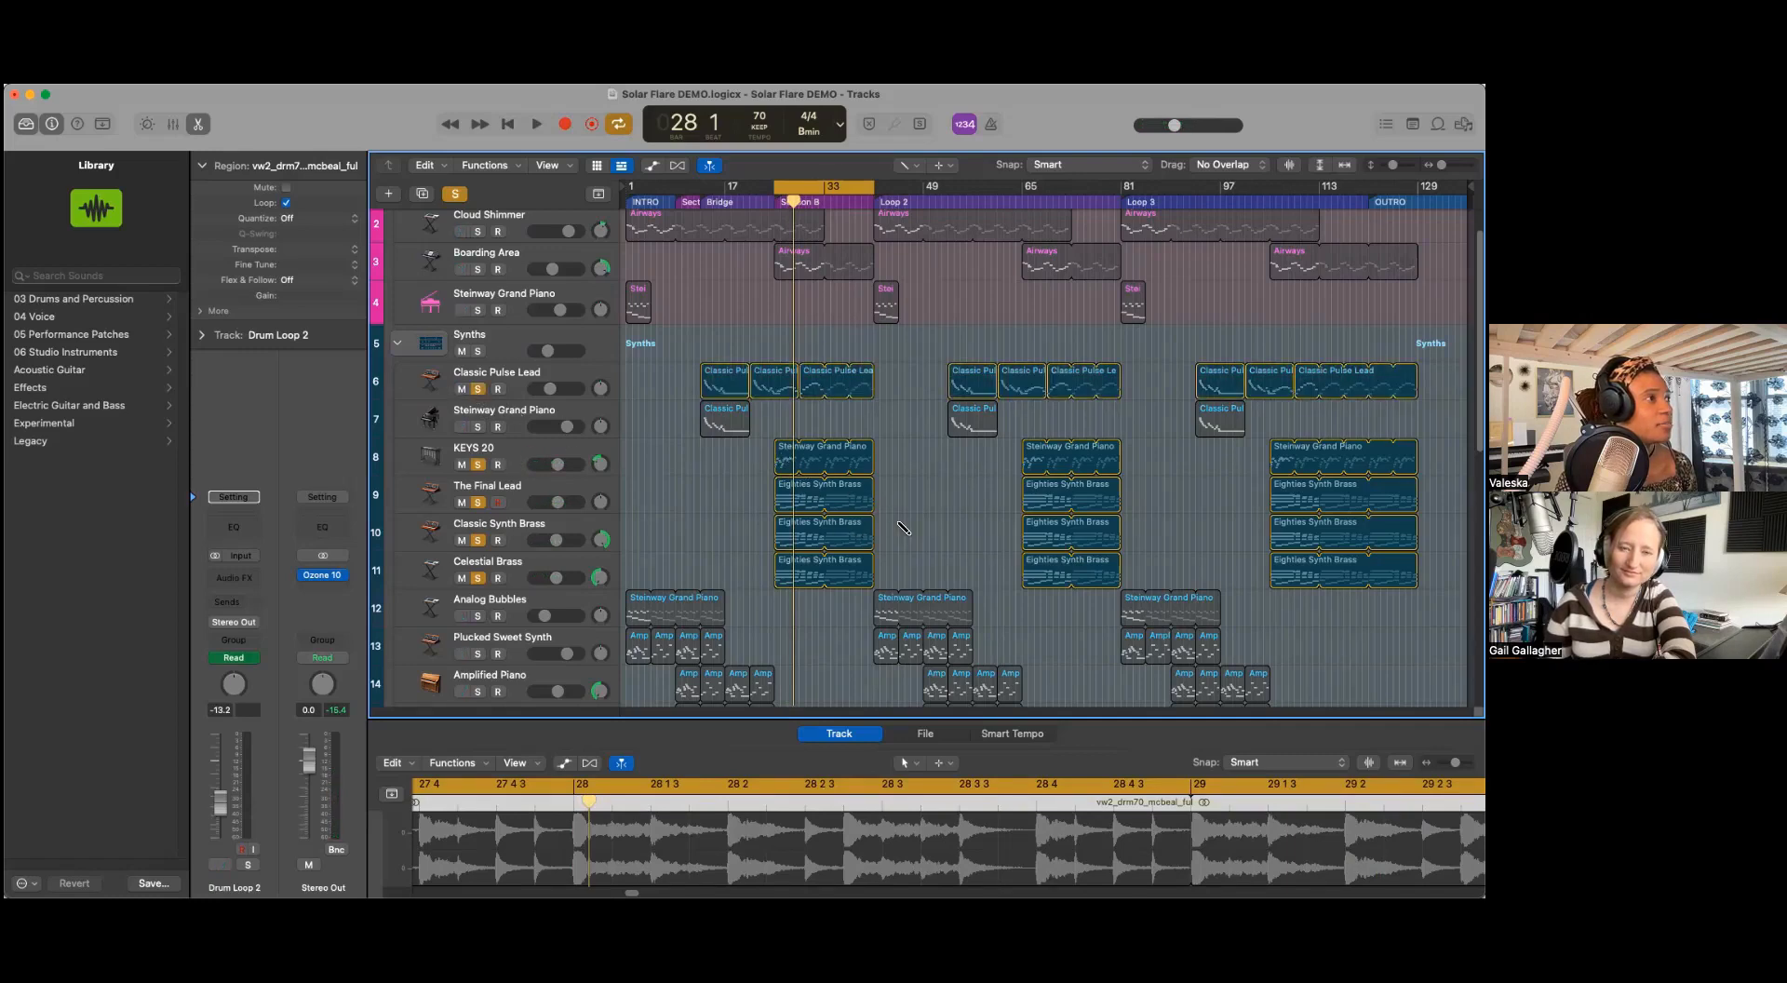
key(space)
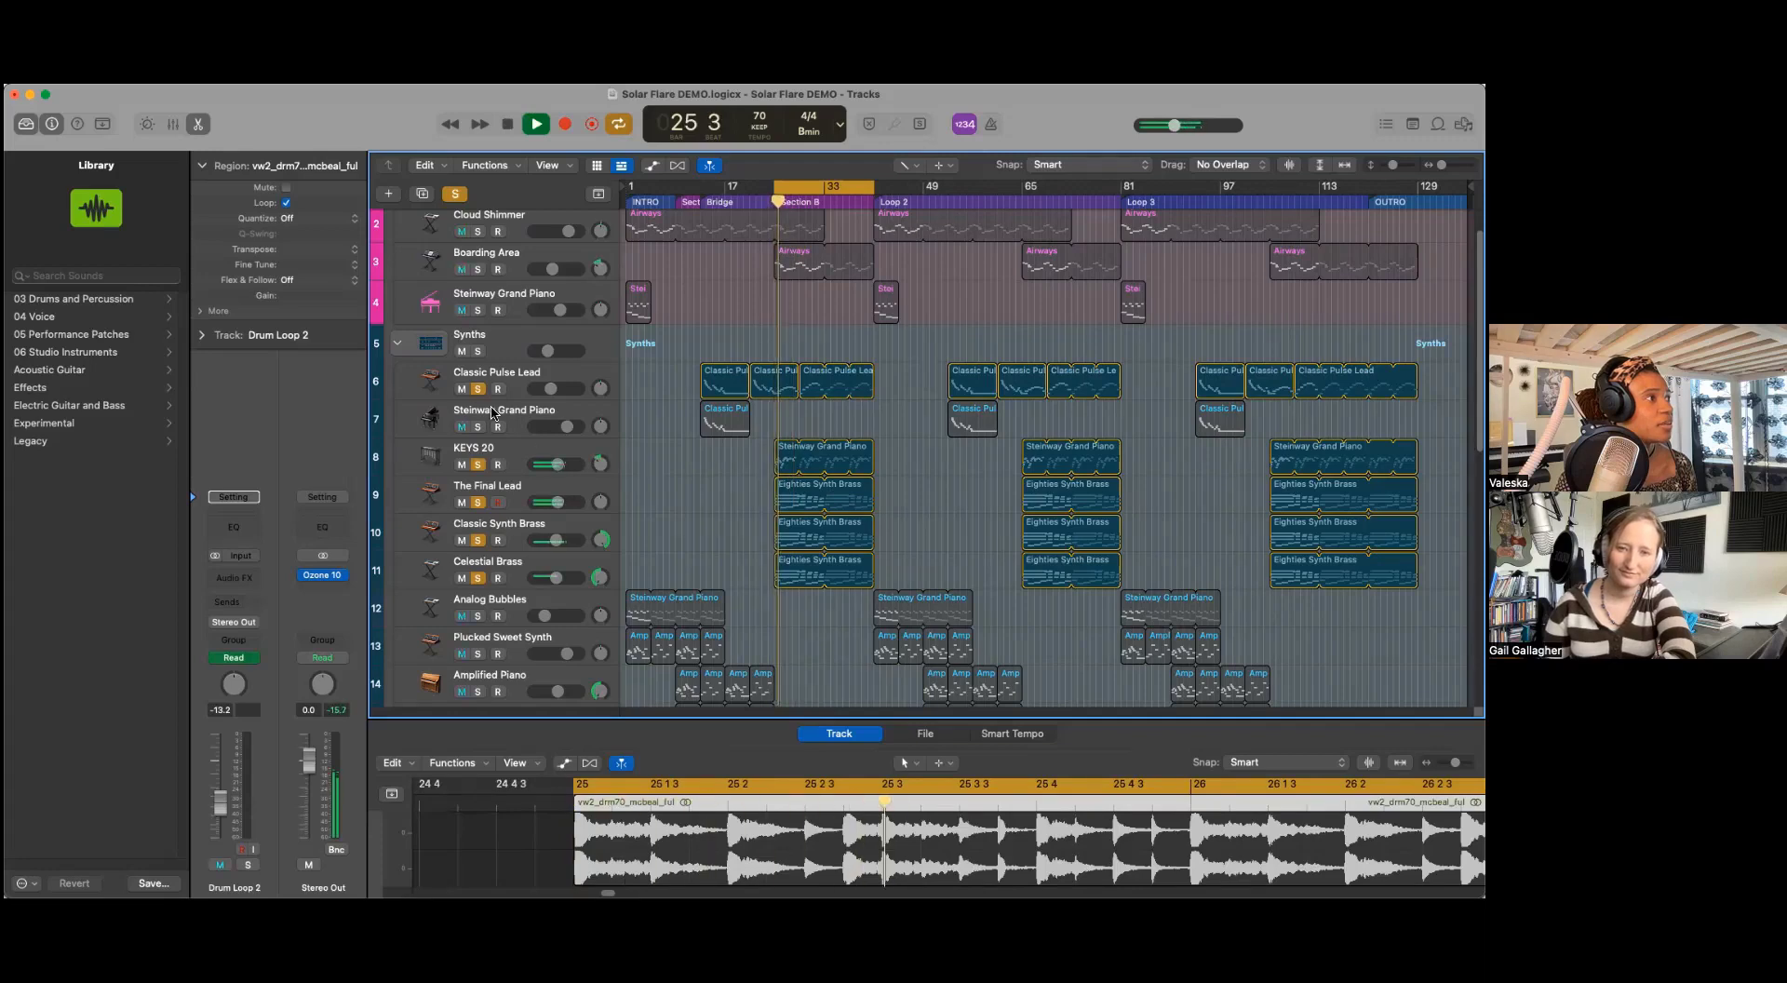
click(481, 464)
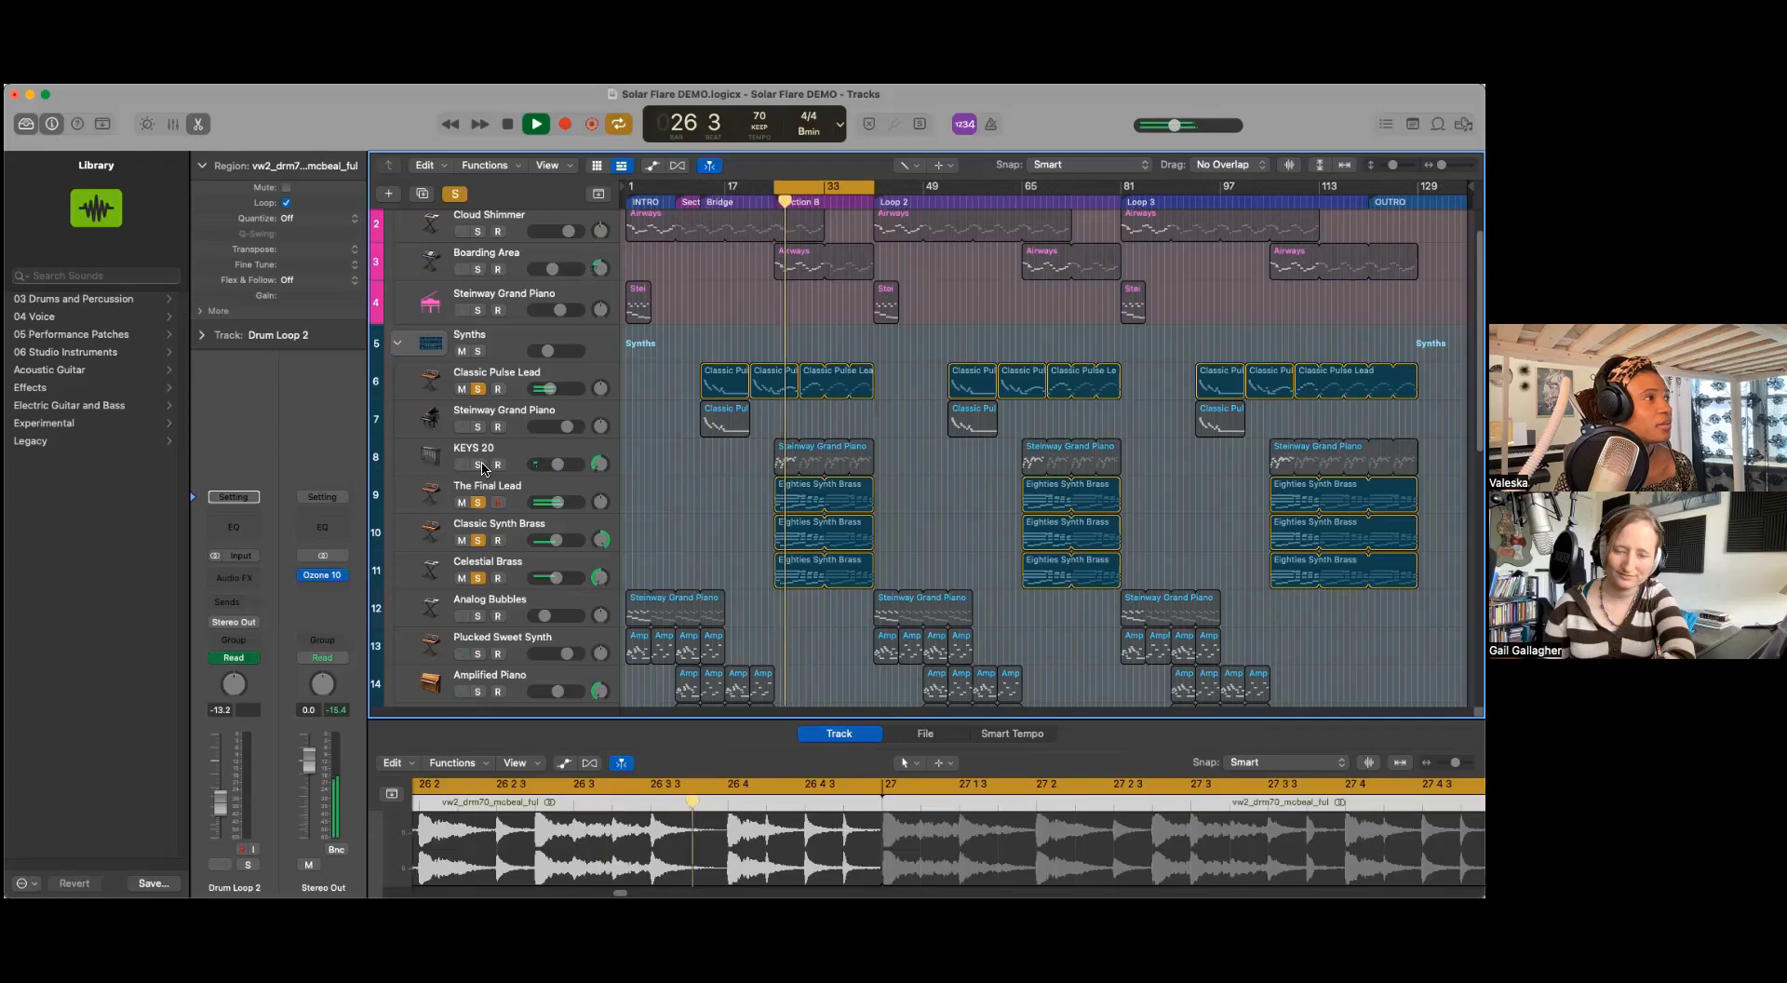
click(478, 465)
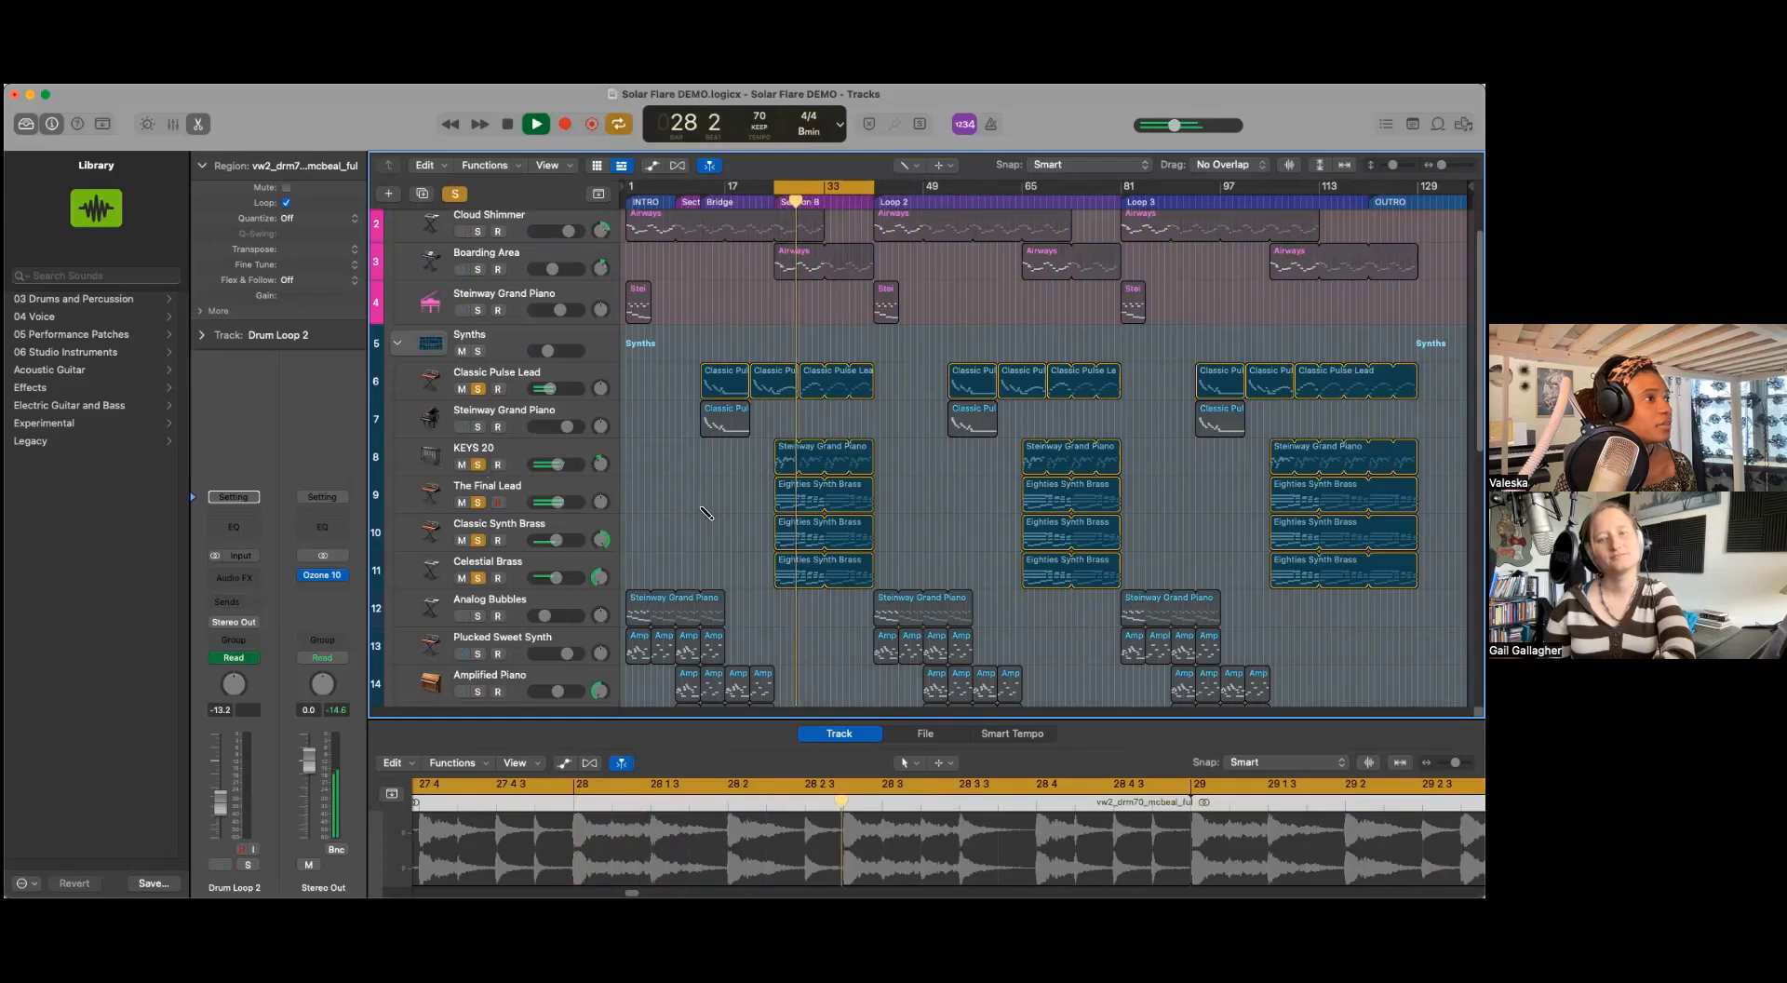
scroll(579, 400, up, 2)
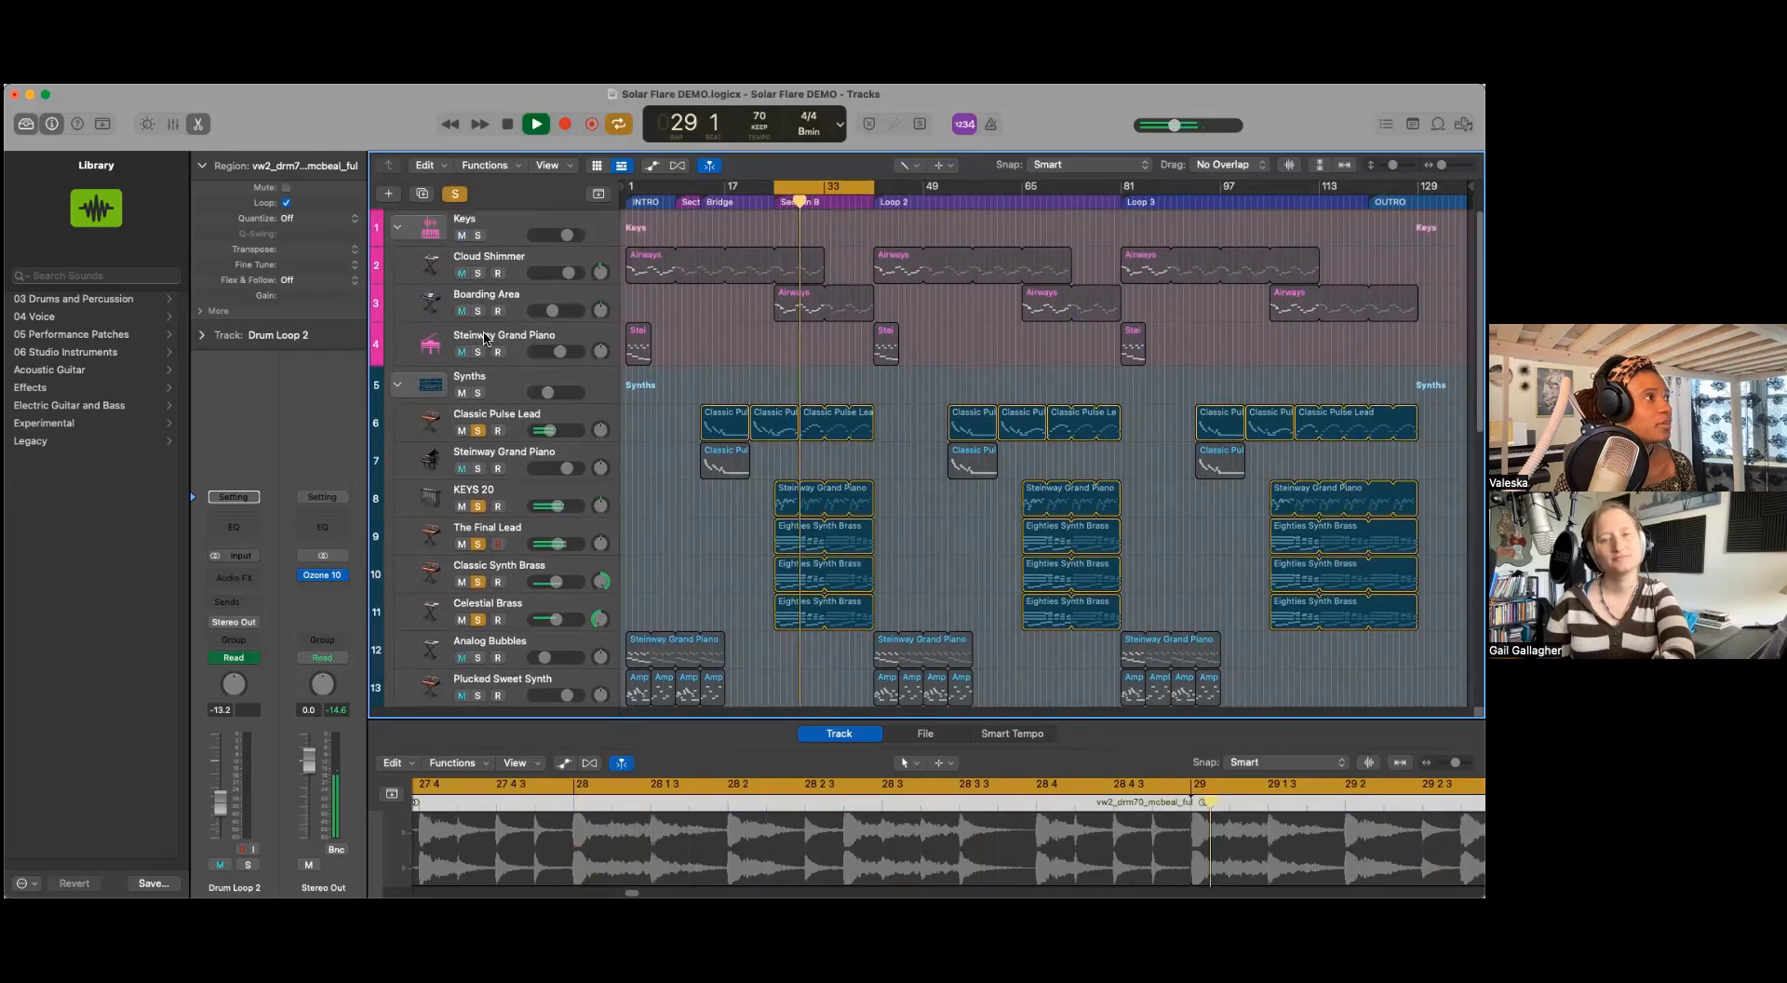
key(space)
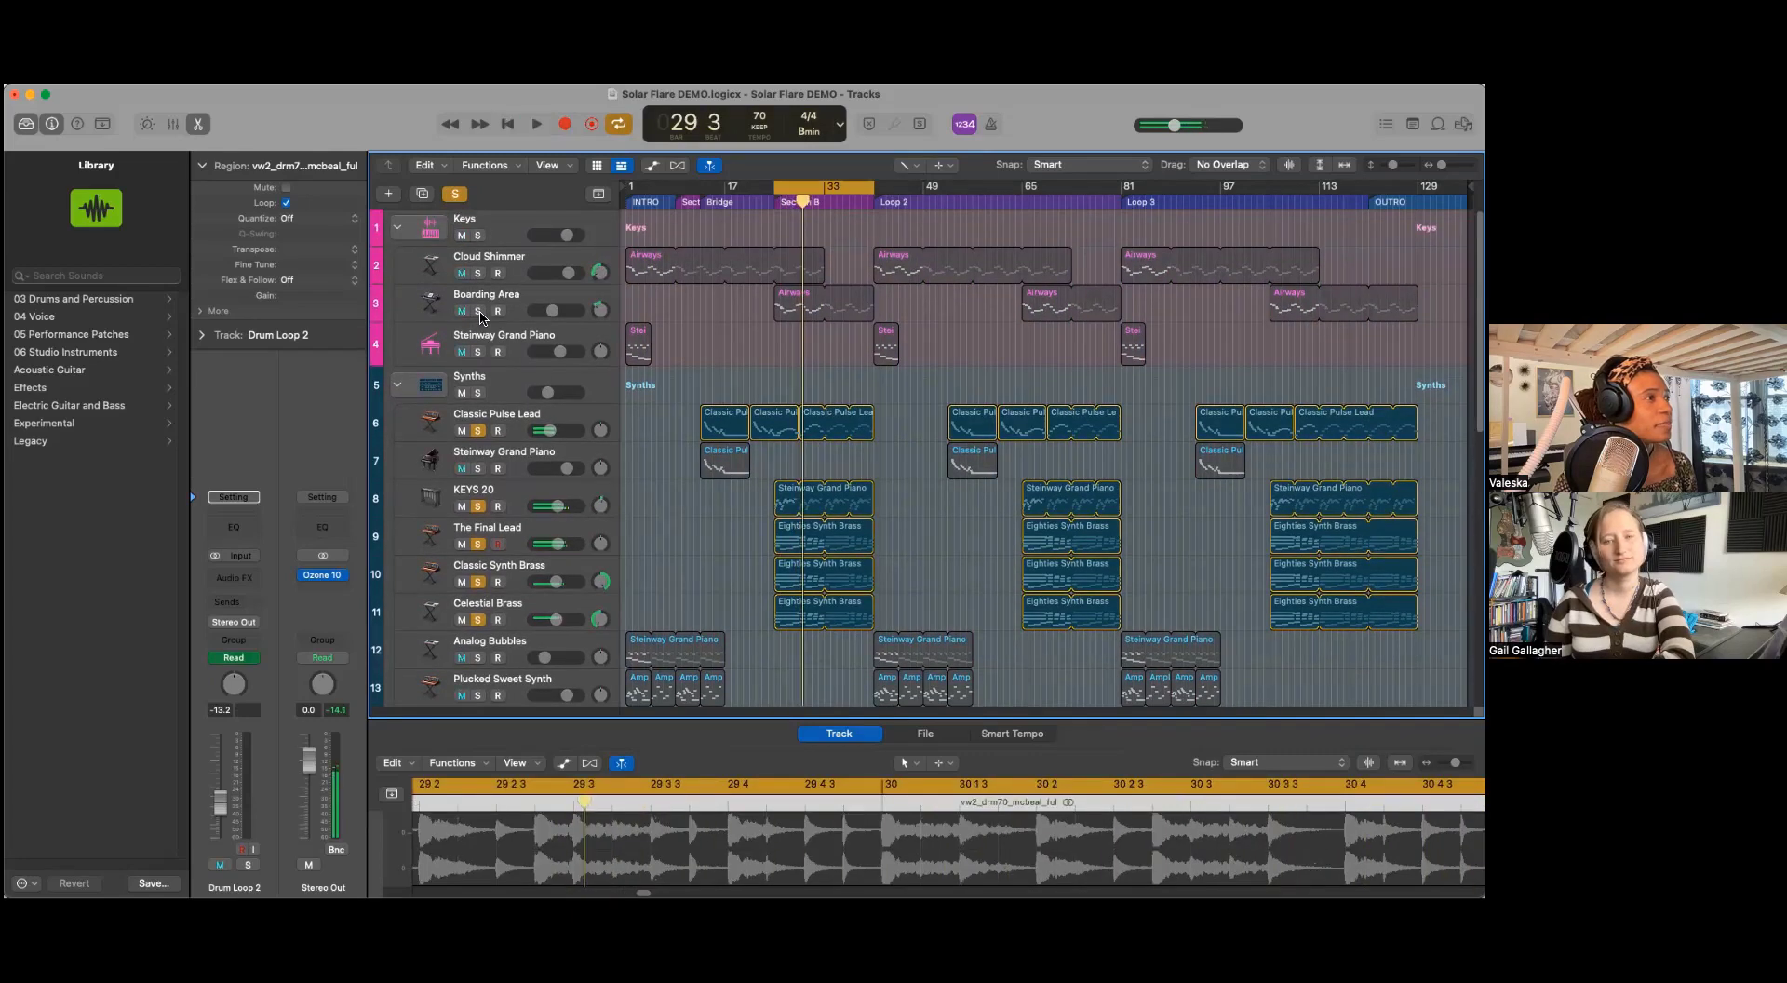
Step: Add Boarding Area to the solo, unsolo KEYS 20, and play from bar 25, re-soloing KEYS 20 during playback
click(478, 311)
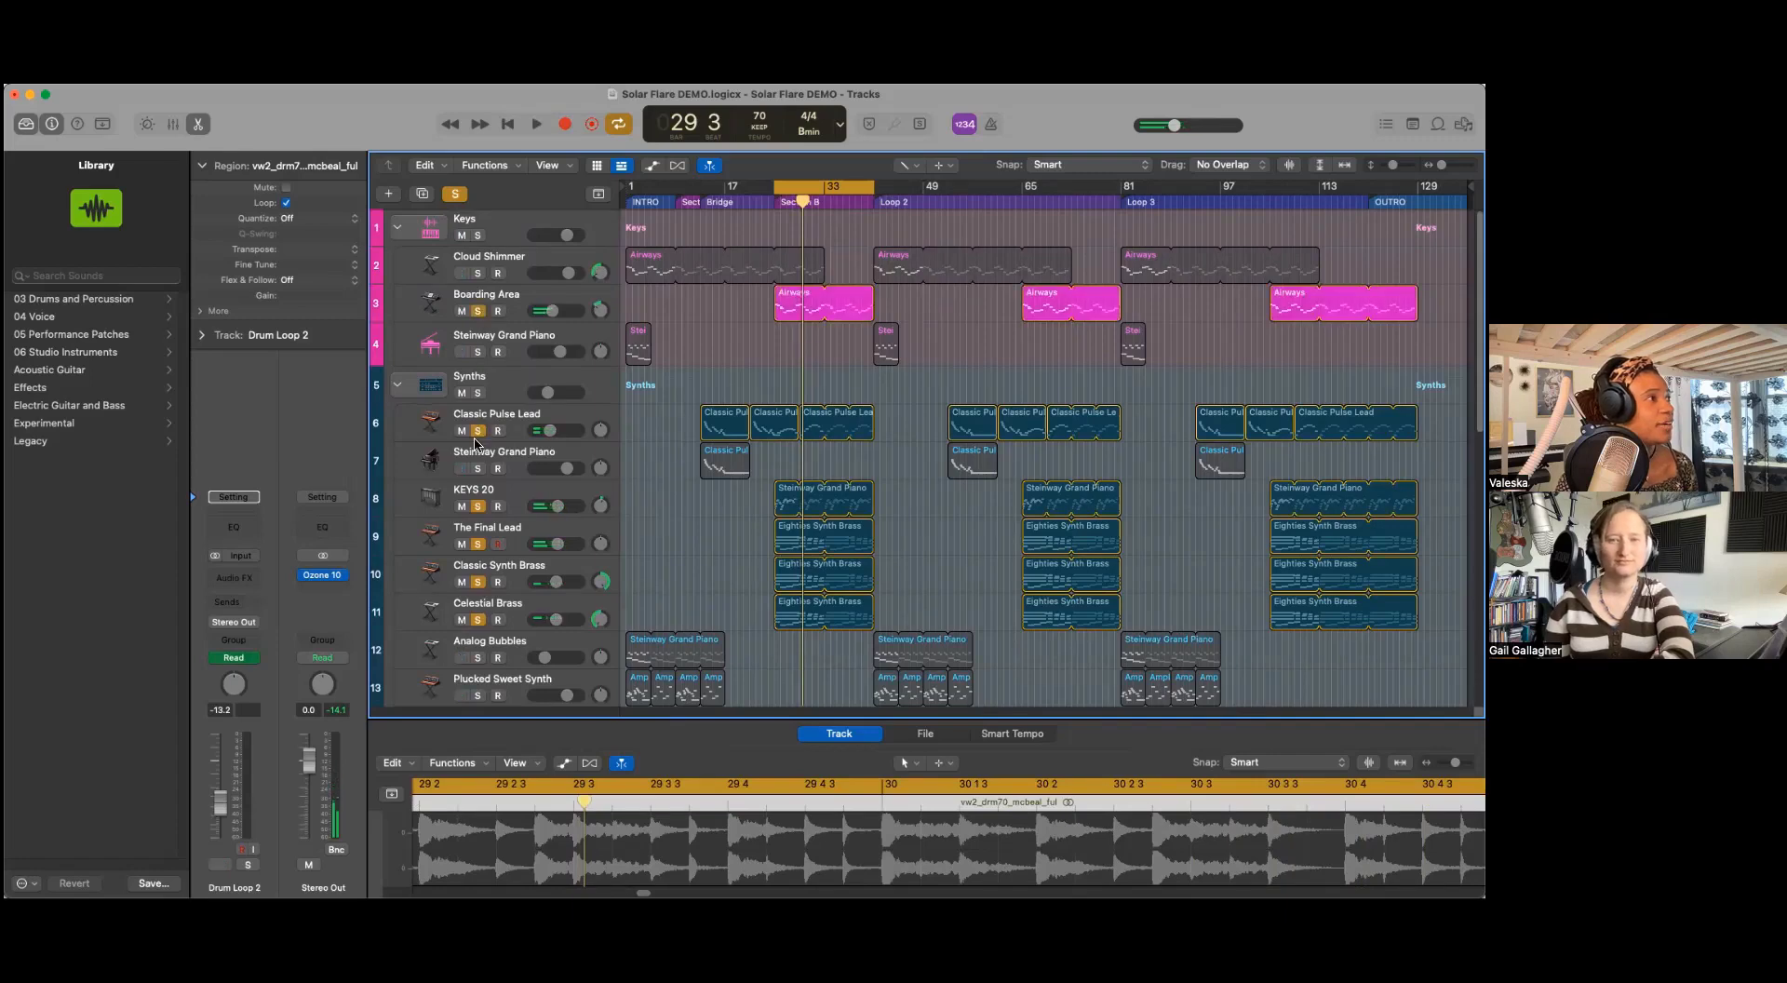
click(479, 507)
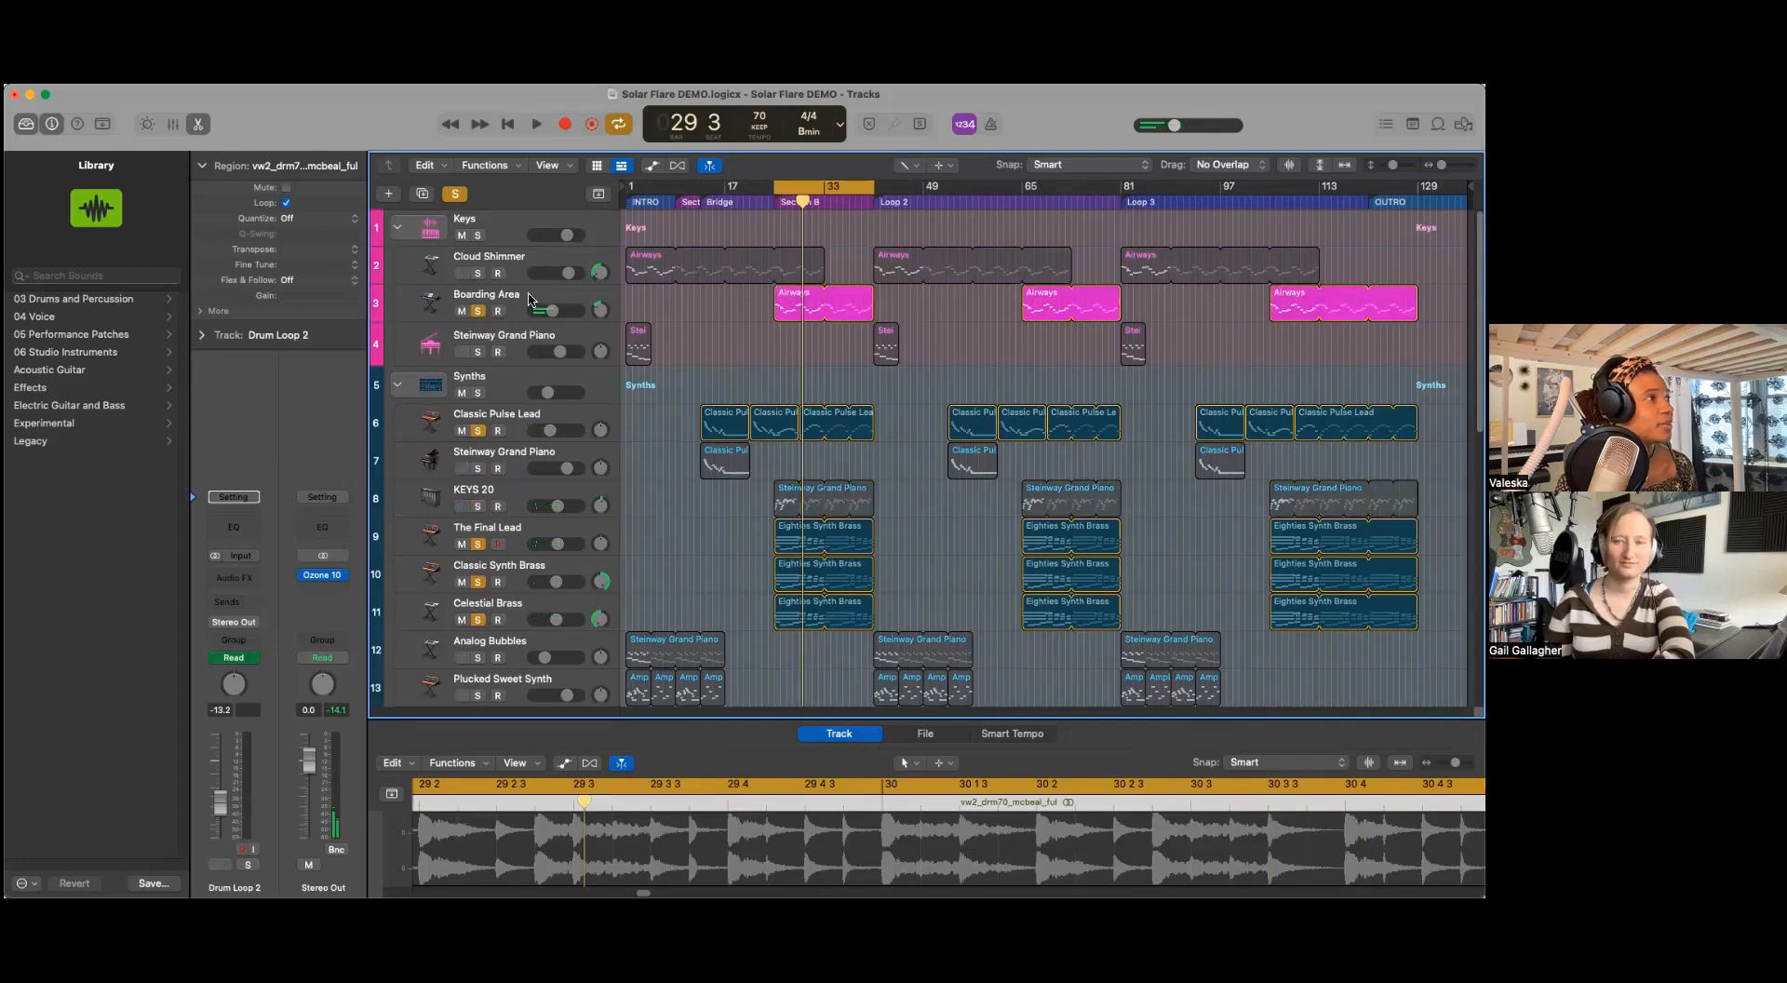
key(space)
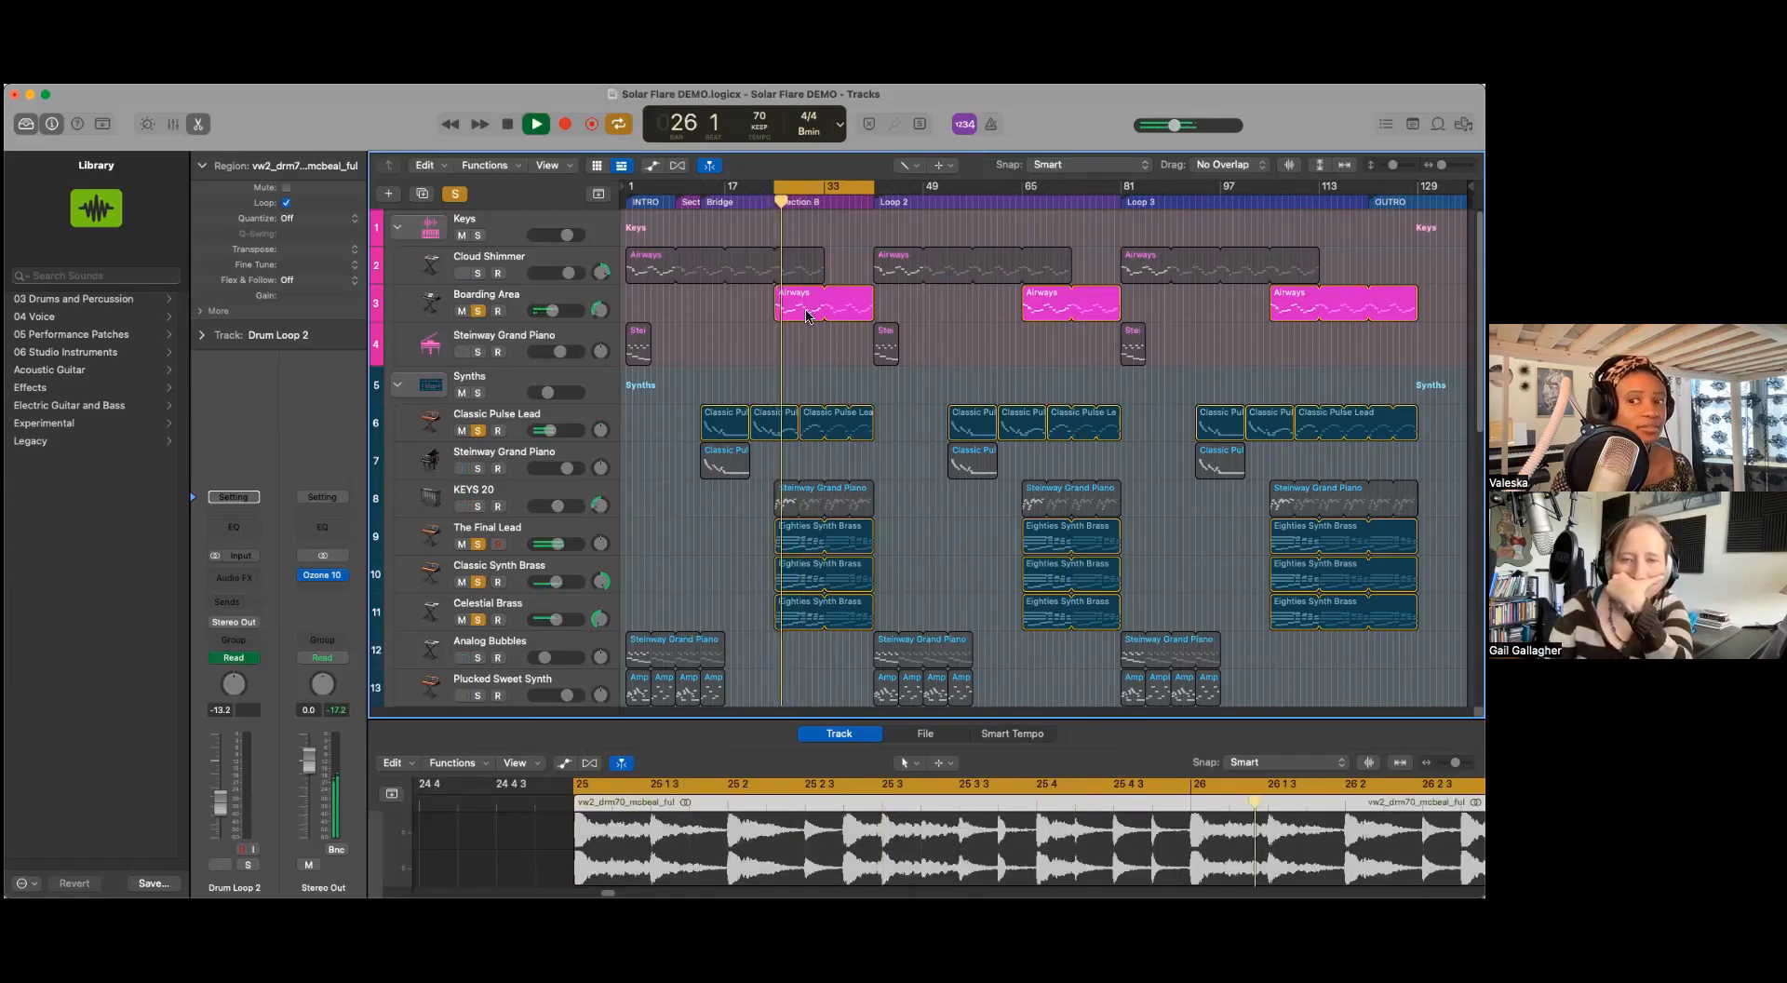
click(478, 505)
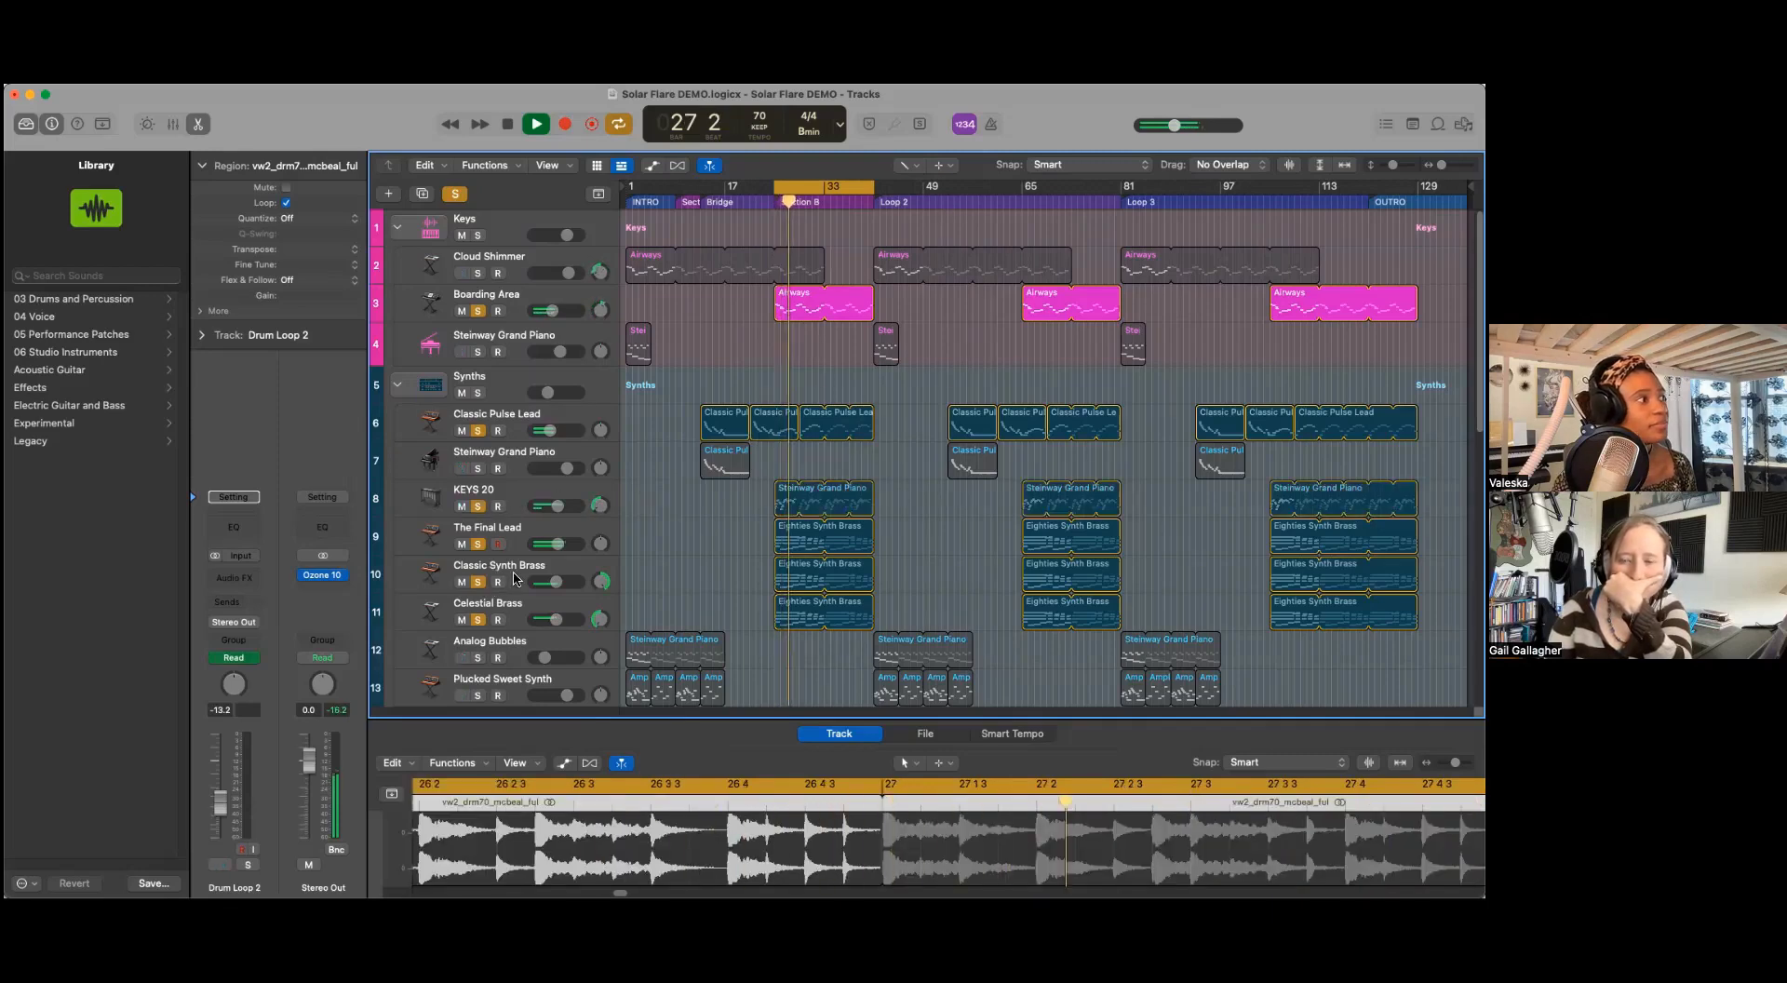
Step: Unsolo The Final Lead, Classic Synth Brass and Celestial Brass during playback, add Cloud Shimmer to the solo, and stop in bar 30
click(479, 543)
click(479, 582)
click(479, 619)
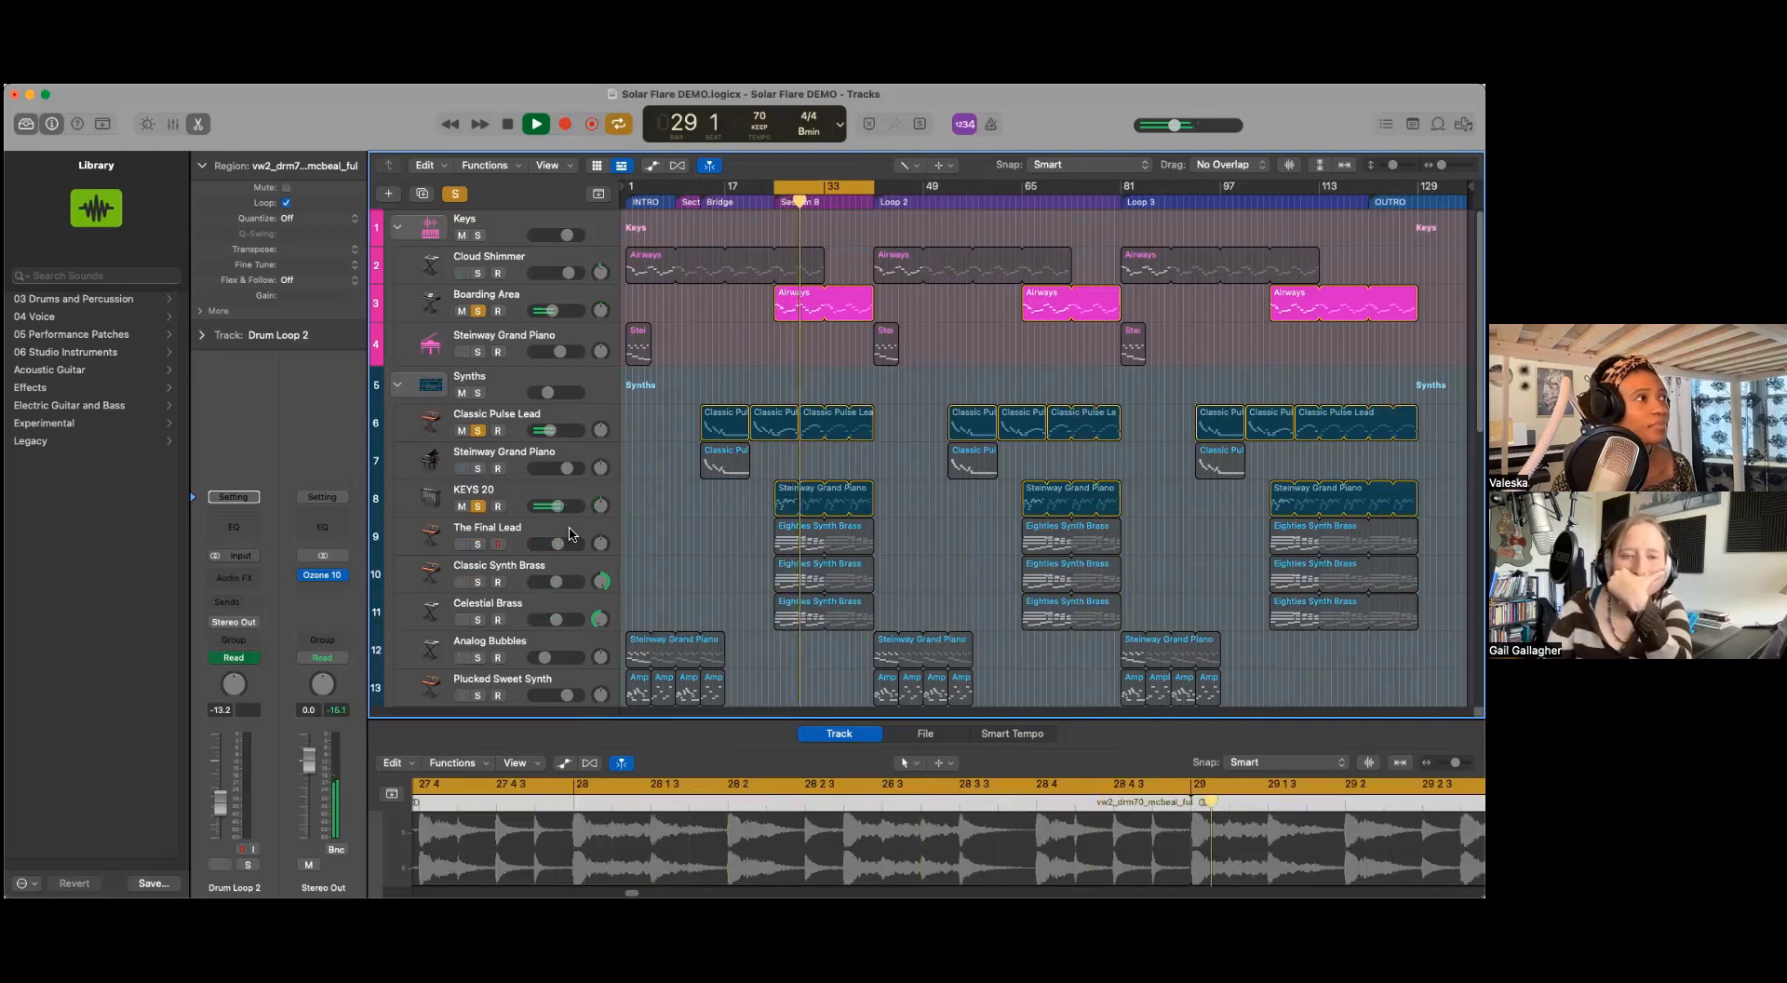
click(479, 273)
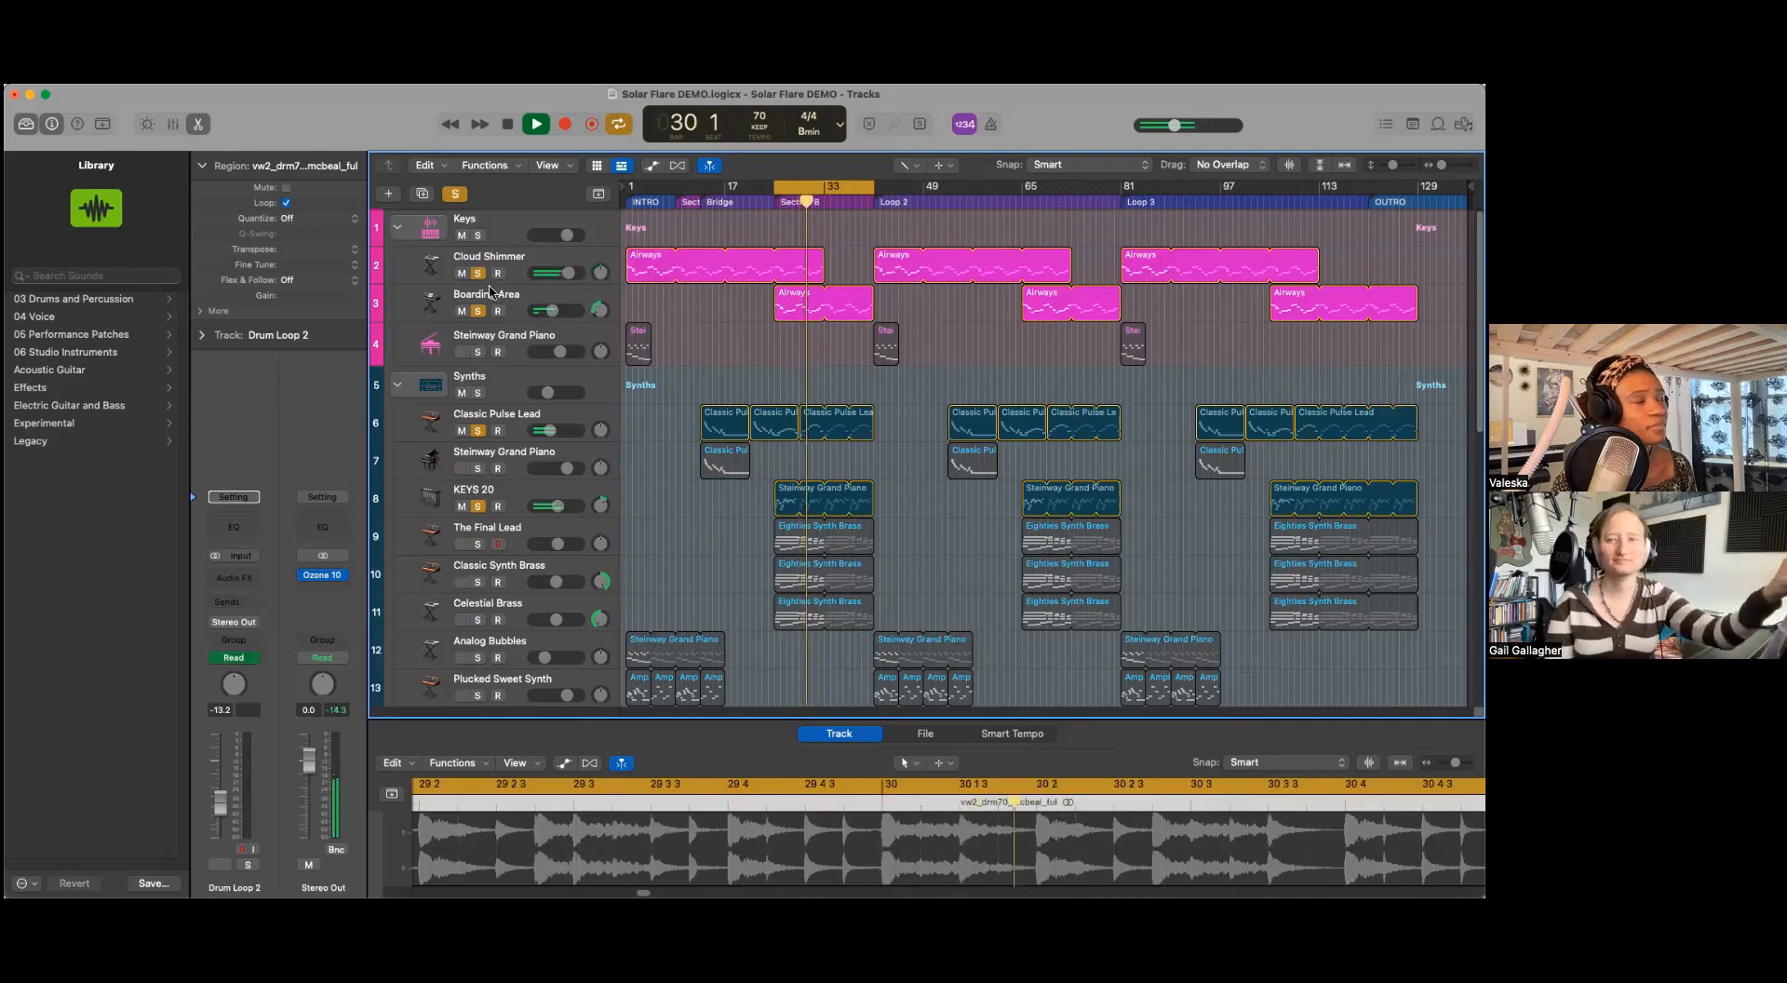
key(space)
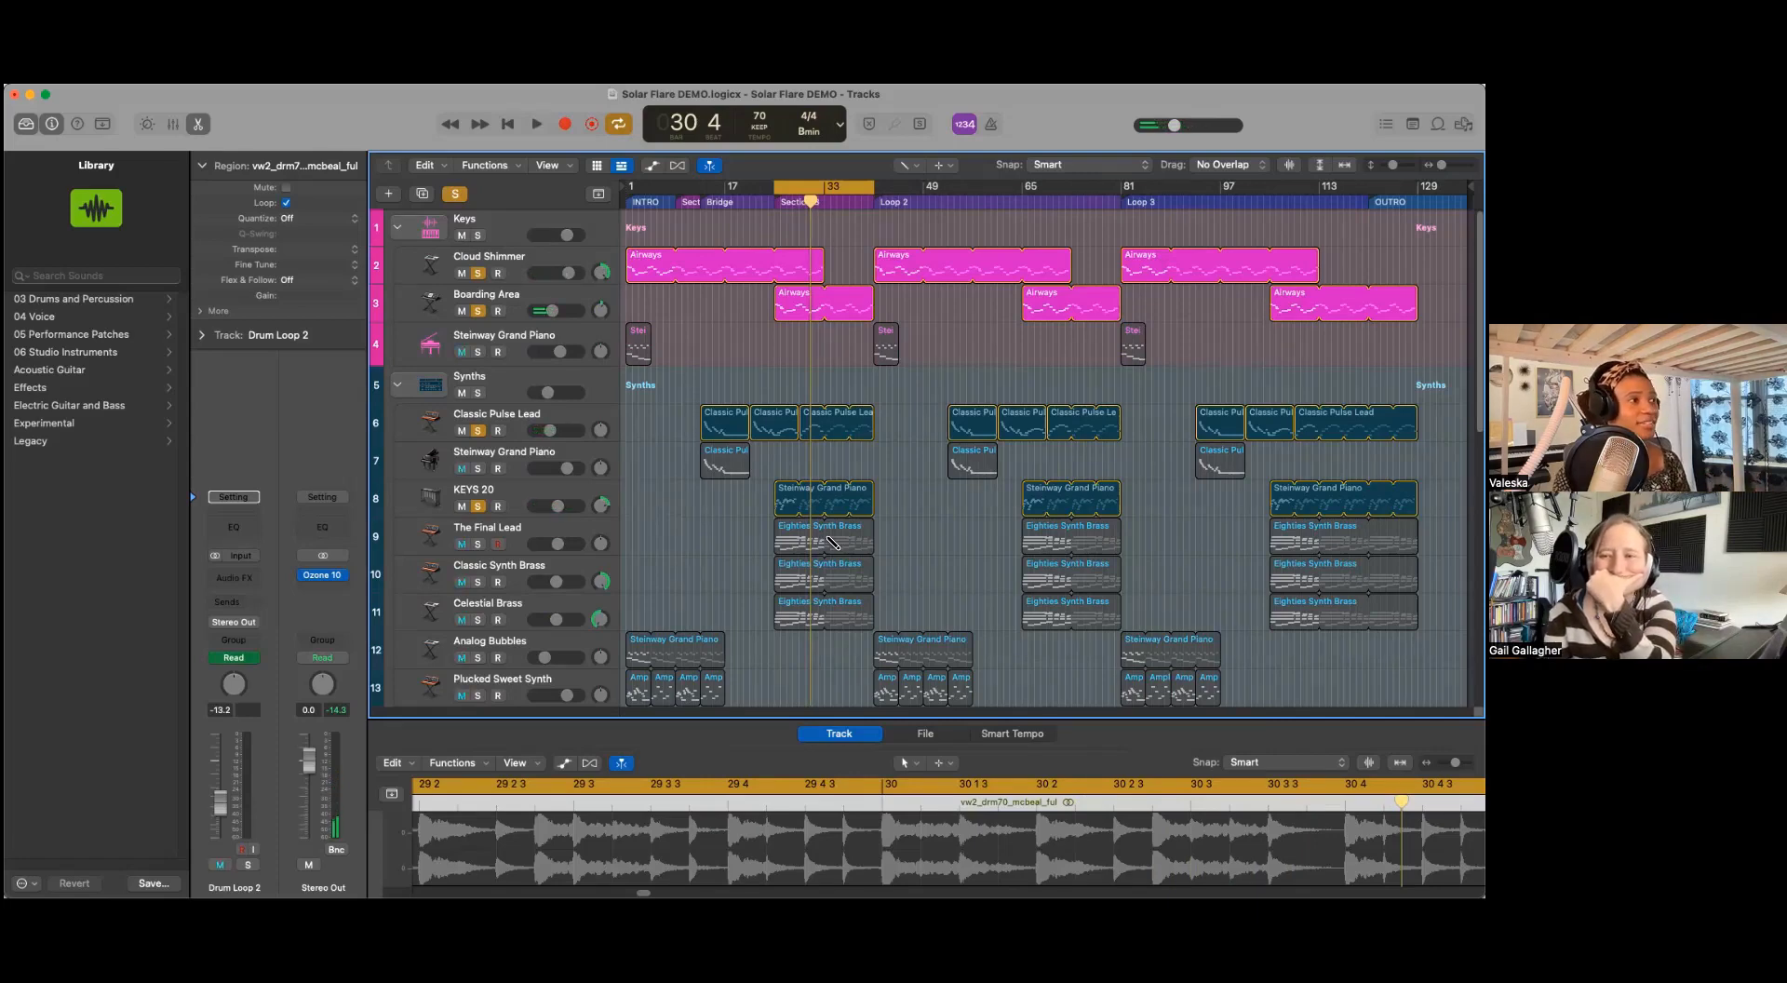
Step: Clear all track solos and extend the start of the cycle range from Section B back to bar 1
click(456, 193)
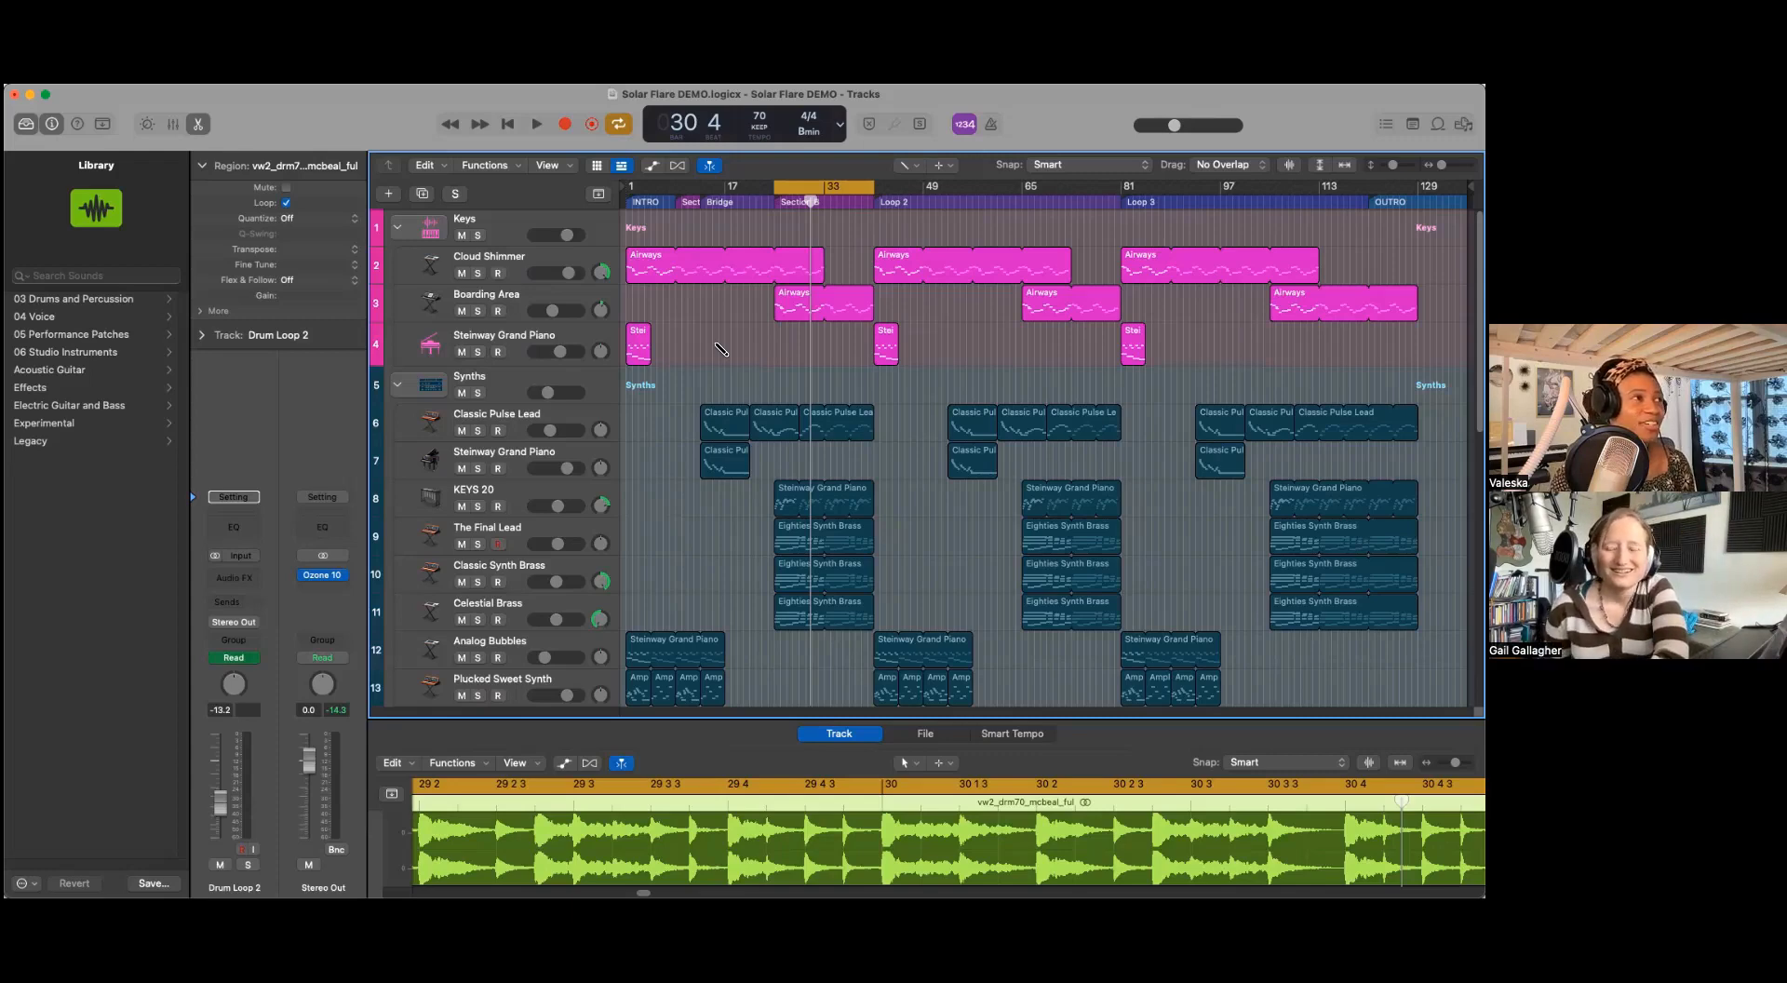
click(782, 189)
click(781, 190)
drag(777, 190, 559, 186)
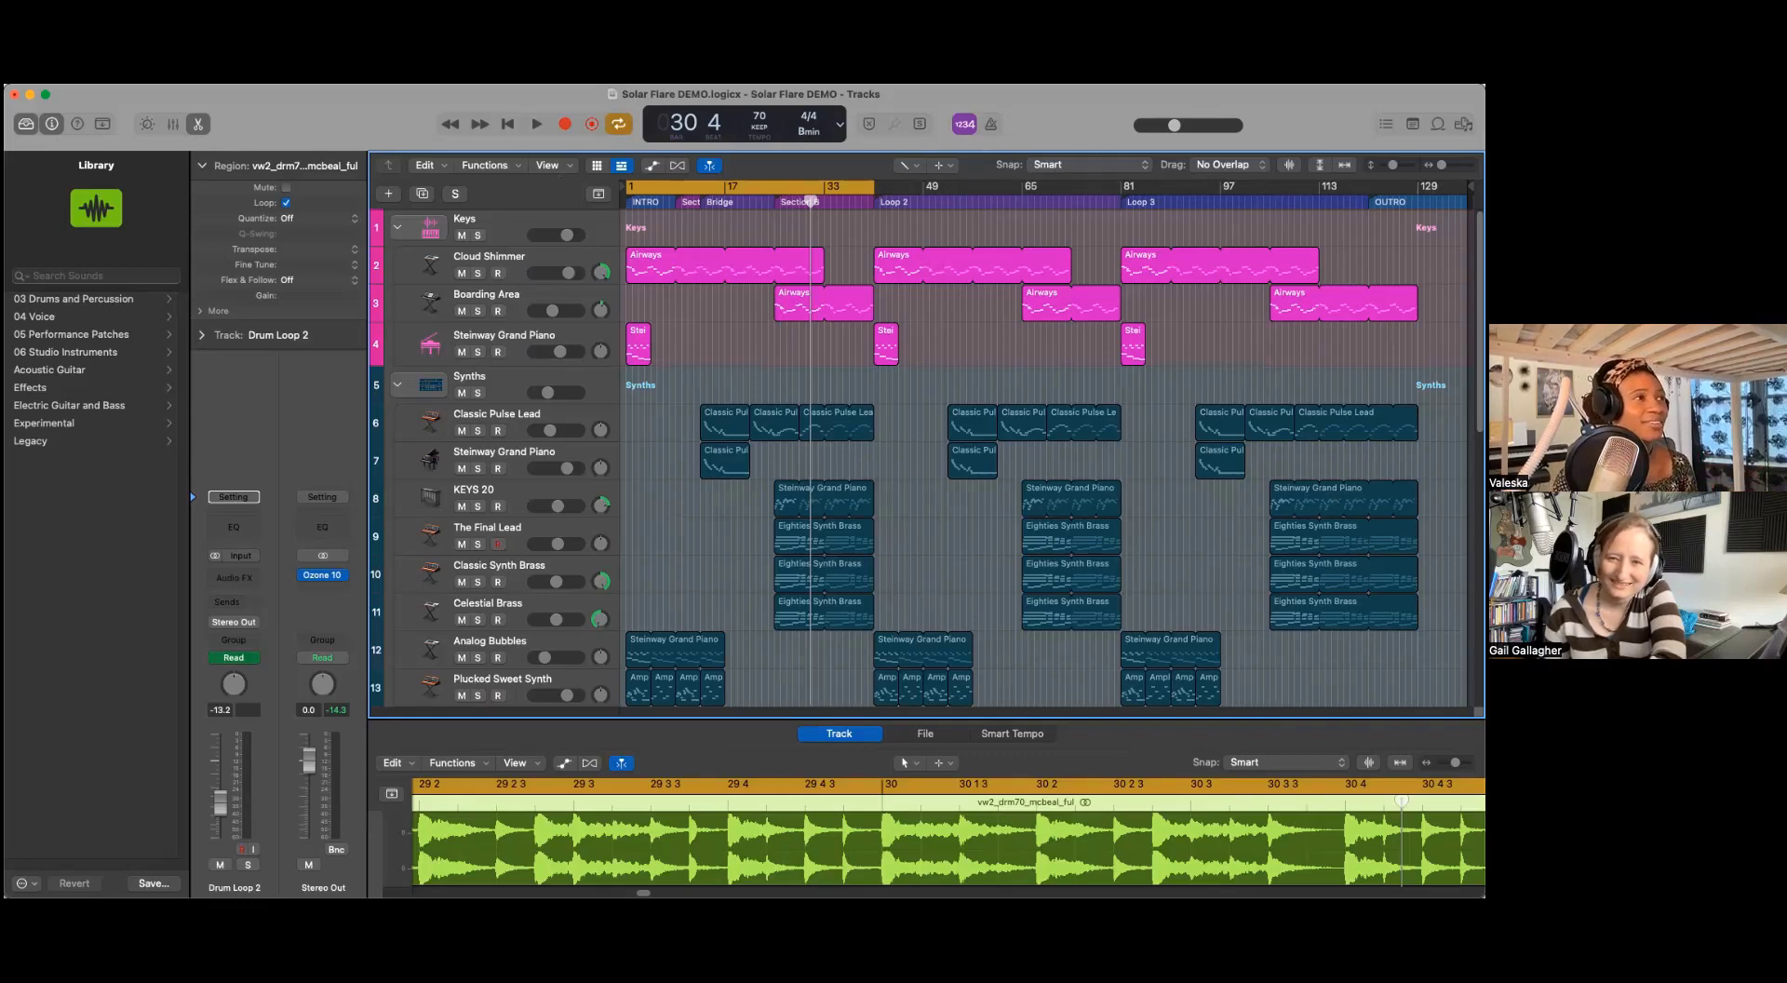
scroll(977, 312, down, 15)
scroll(976, 310, up, 15)
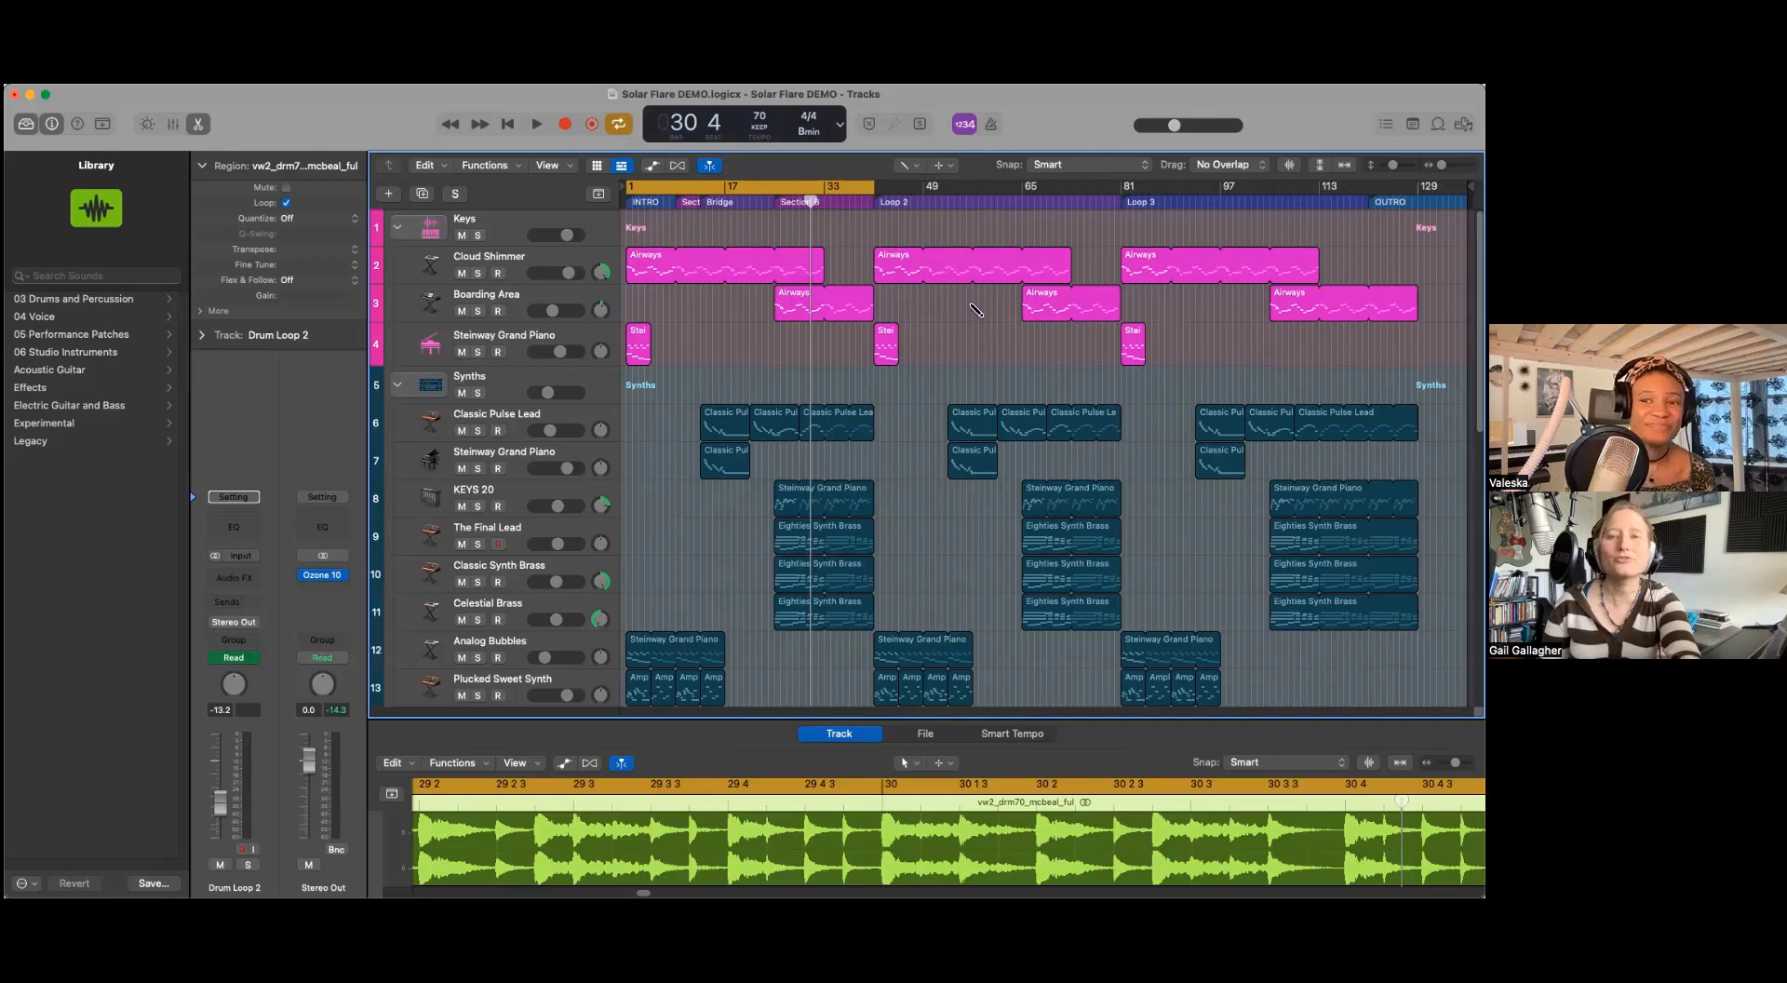
scroll(927, 458, down, 3)
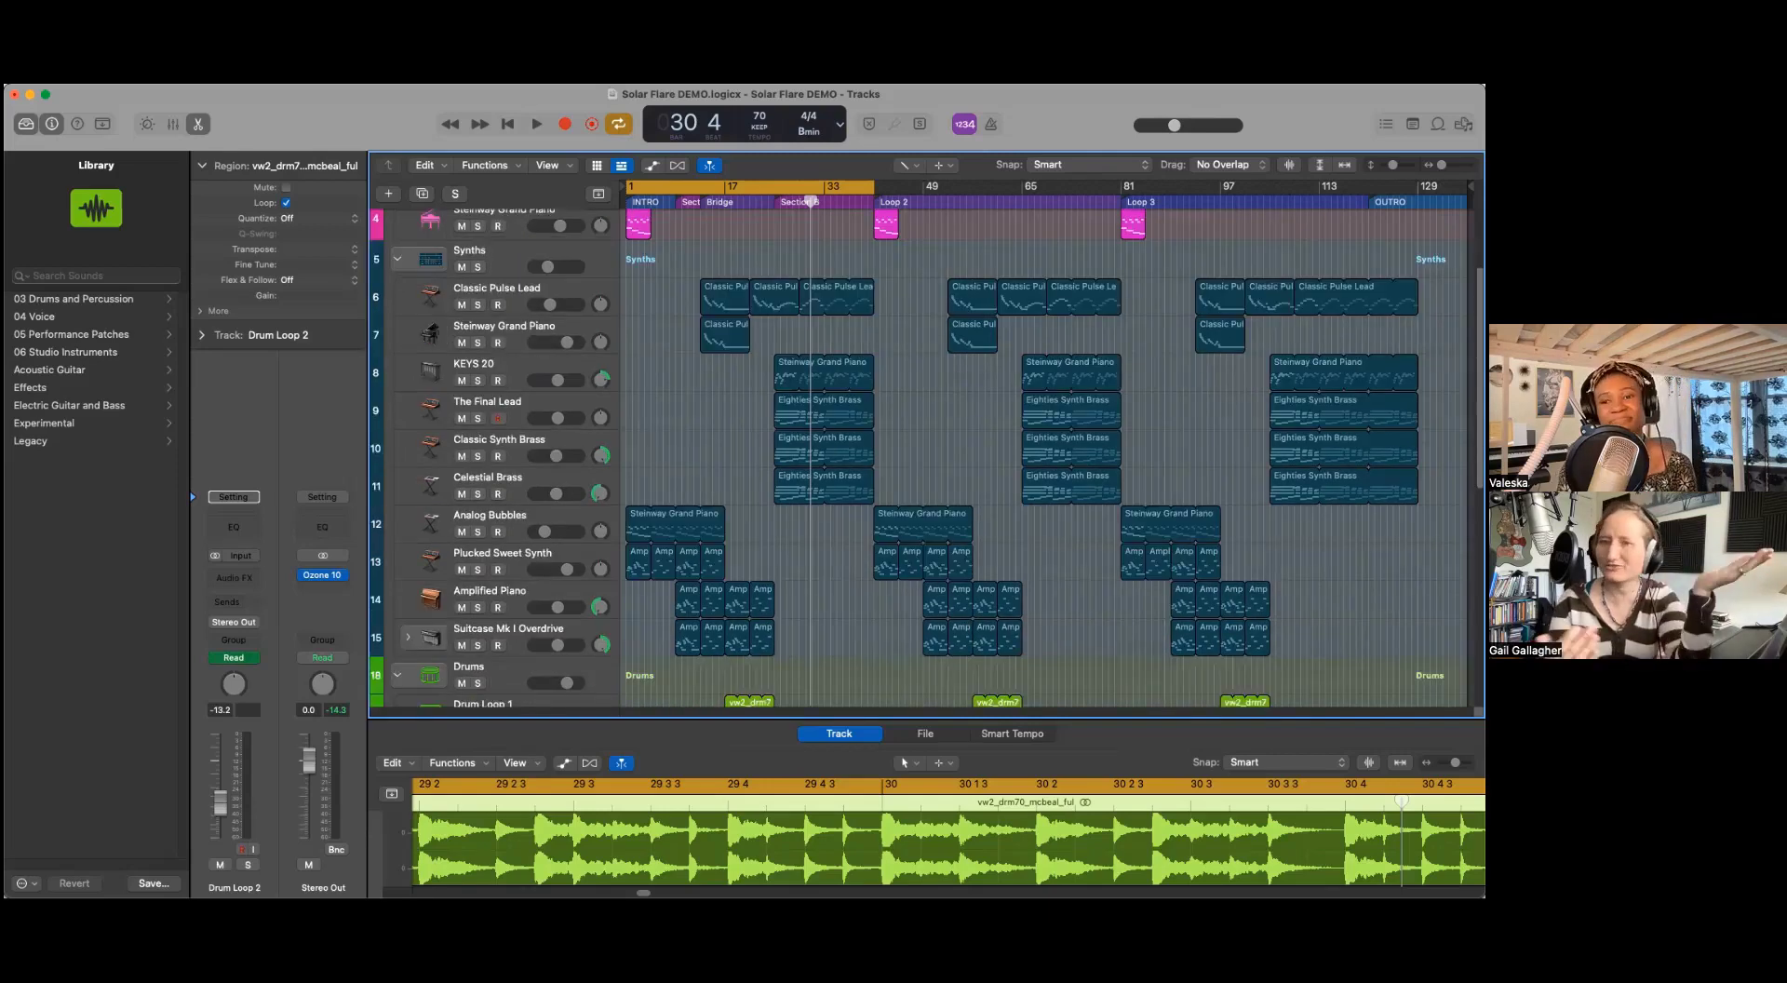